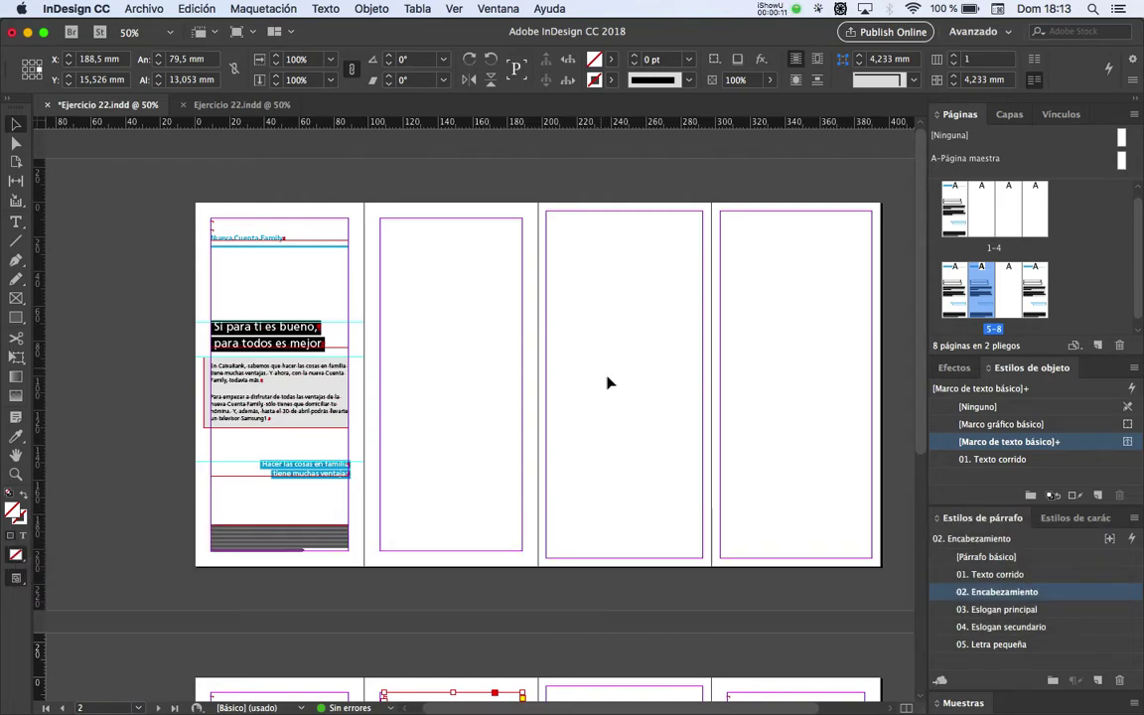
Extend the left edge of the "Nueva Cuenta Family" heading frame on page 6, the second panel of spread 5-8, to the left margin guide
left_click_drag(682, 492, 622, 360)
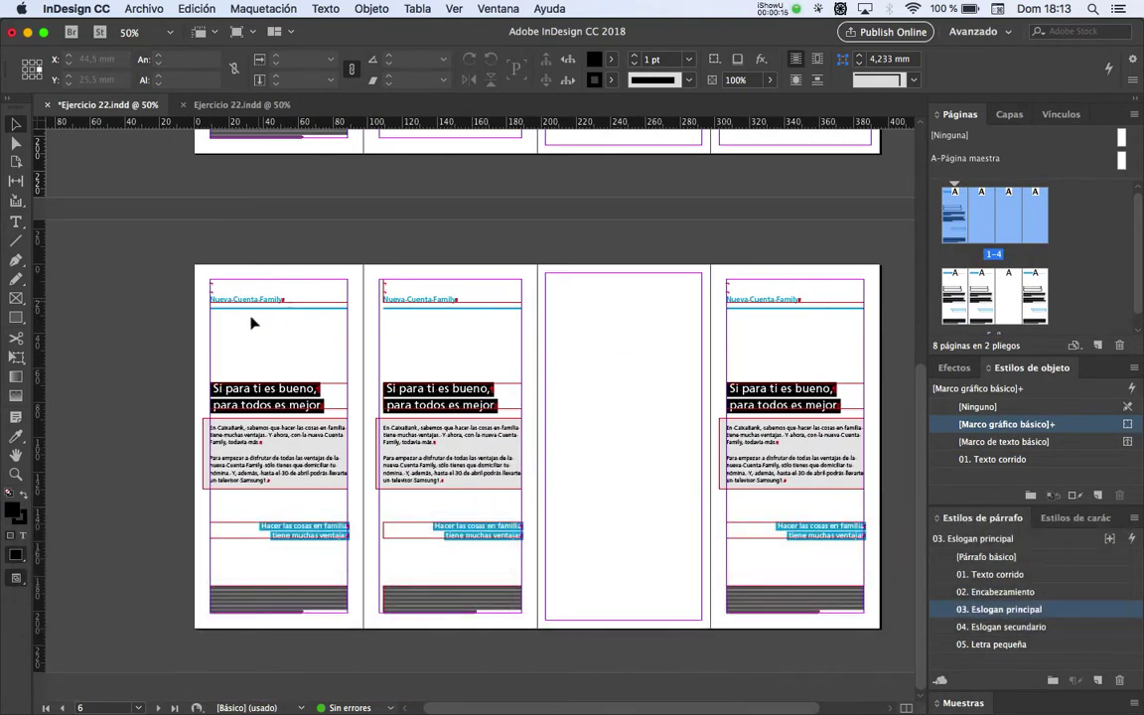
left_click_drag(202, 310, 354, 304)
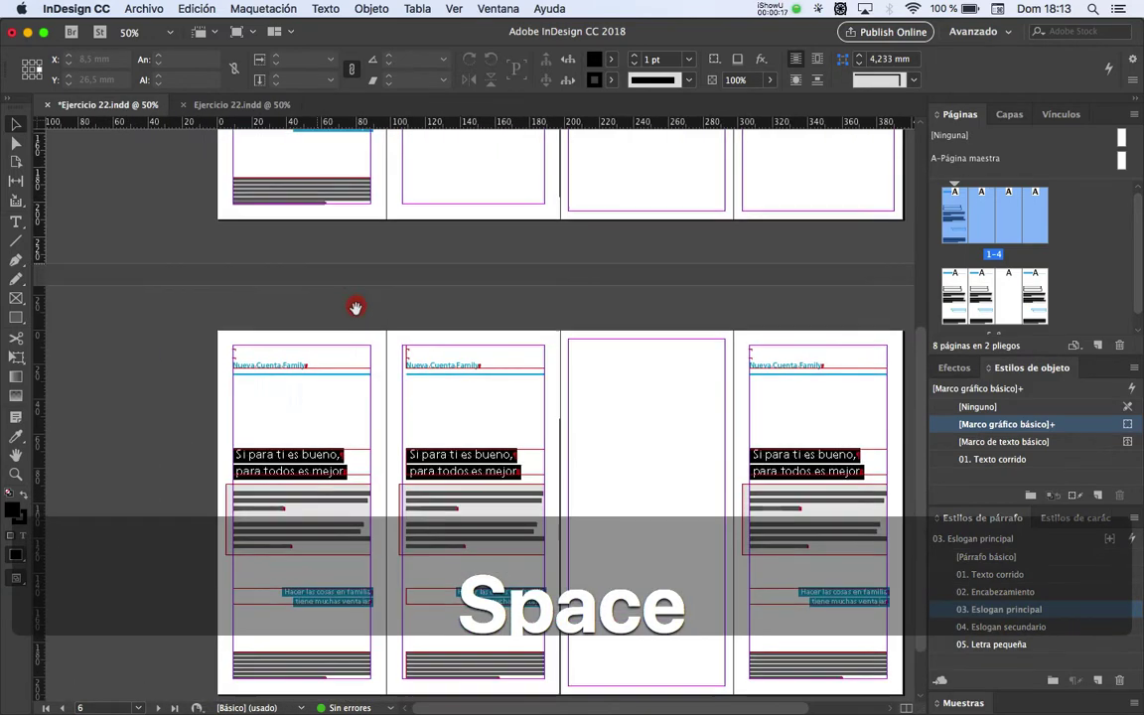
left_click_drag(515, 429, 477, 362)
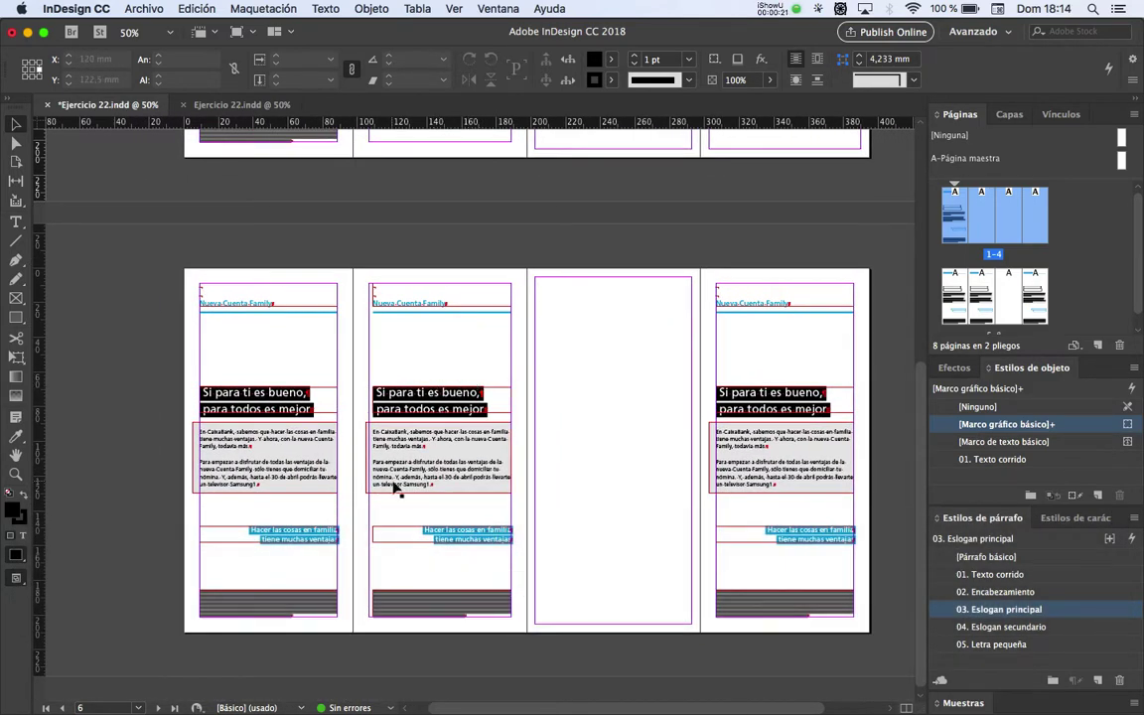
scroll(378, 387, "up", 2)
left_click_drag(400, 316, 513, 466)
left_click(481, 373)
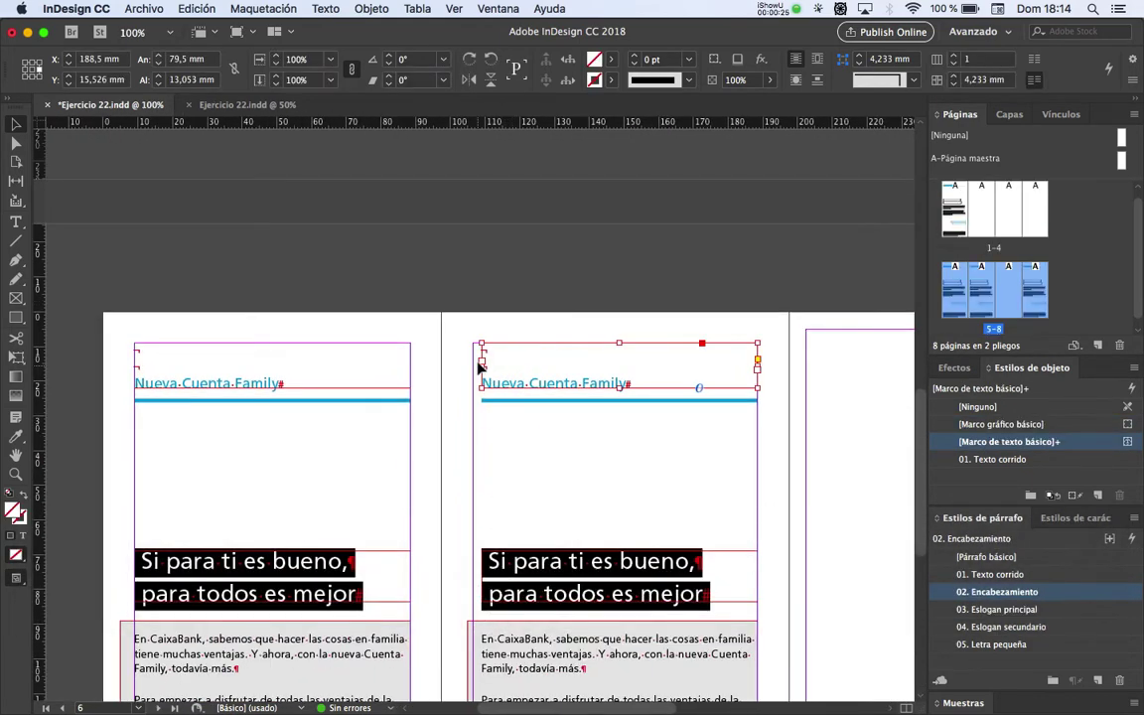
left_click_drag(470, 370, 473, 367)
On page 6, widen the main slogan frame leftward to 82 mm and align the grey body-text frame's left edge with the margin guide
key("space")
left_click_drag(620, 478, 508, 303)
left_click(464, 309)
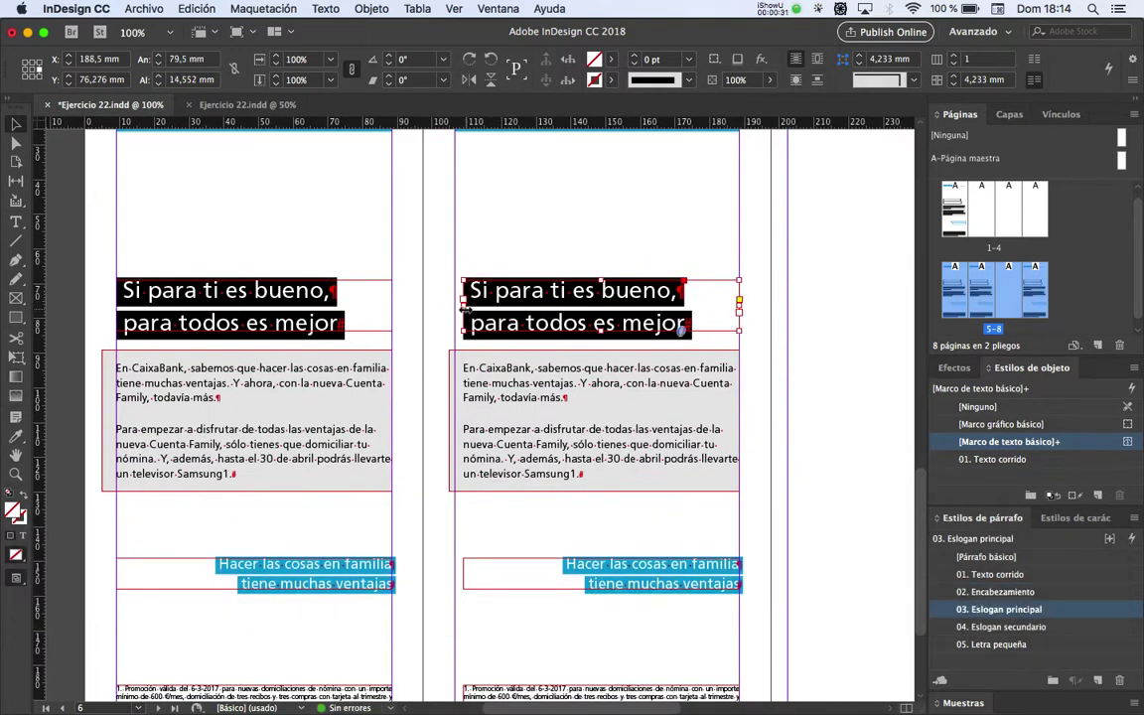
key("space")
left_click_drag(544, 485, 506, 370)
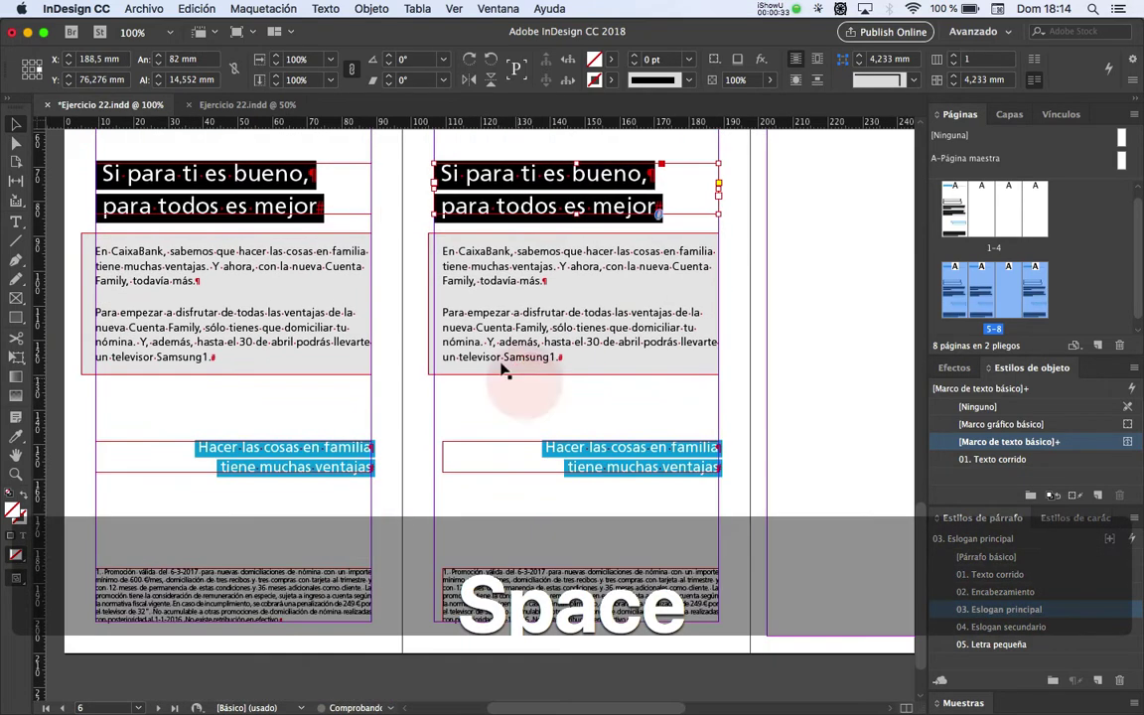
left_click(487, 350)
mouse_move(428, 303)
left_mouse_down()
mouse_move(447, 307)
mouse_move(437, 308)
left_mouse_up()
On page 6, extend the secondary slogan frame leftward to the margin guide and widen the small-print frame to 82 mm
left_click(446, 472)
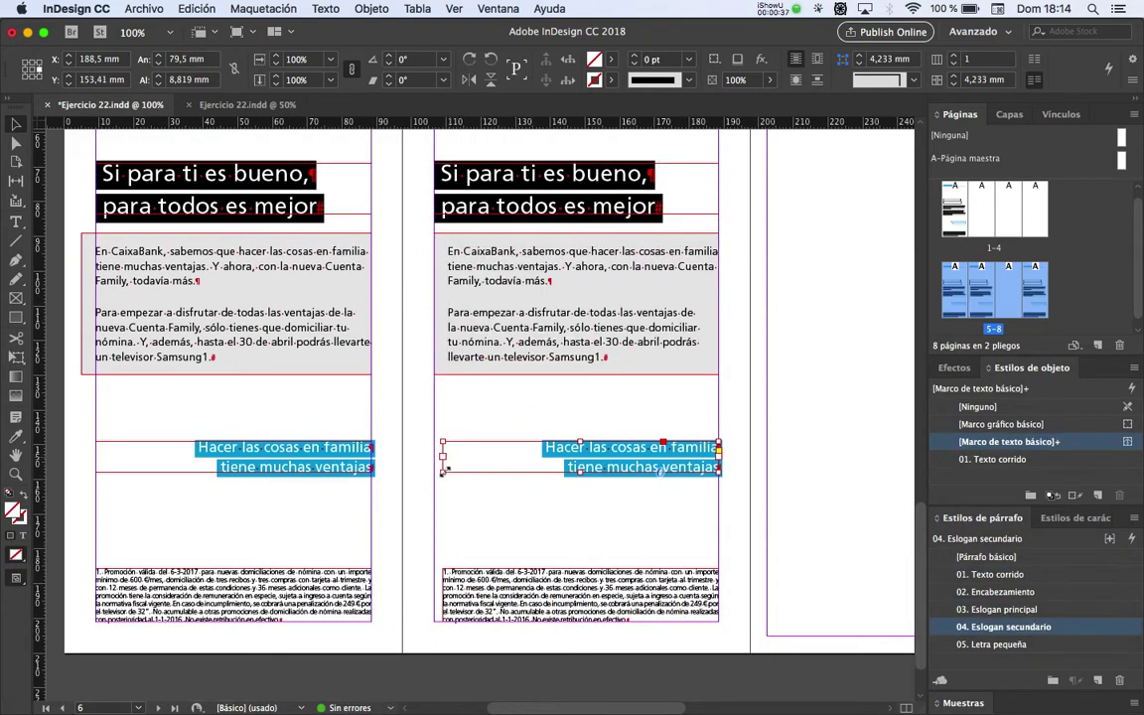
key("space")
left_click_drag(512, 540, 520, 472)
left_click(452, 549)
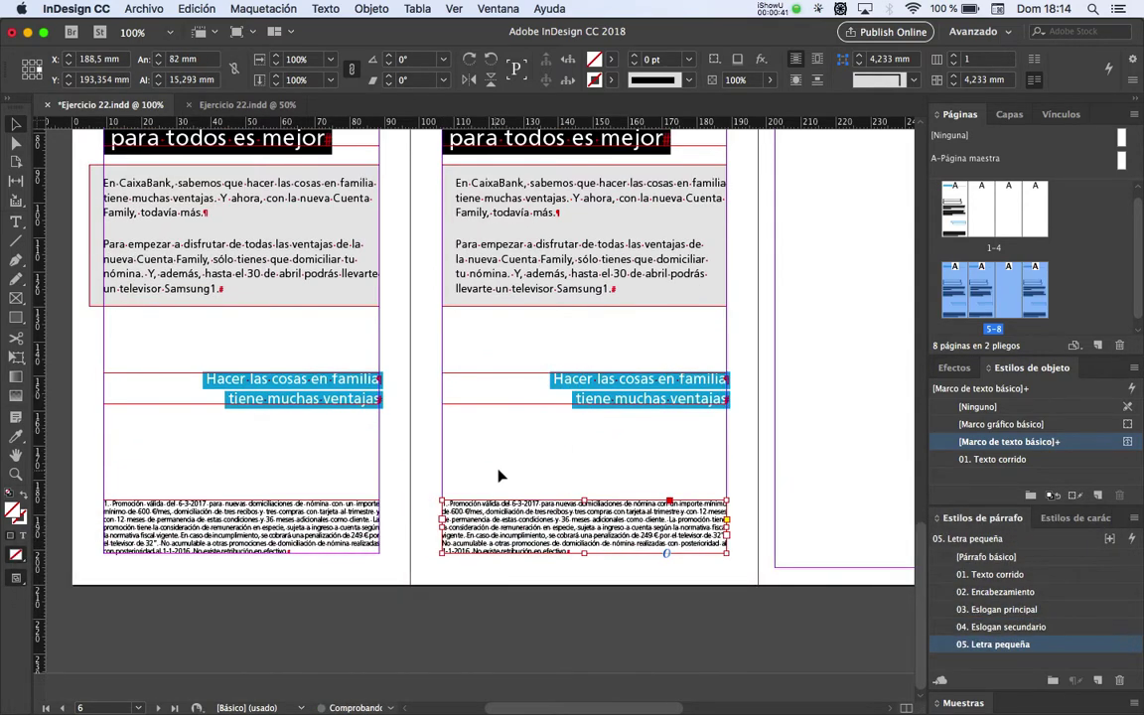
scroll(497, 472, "down", 2, "alt")
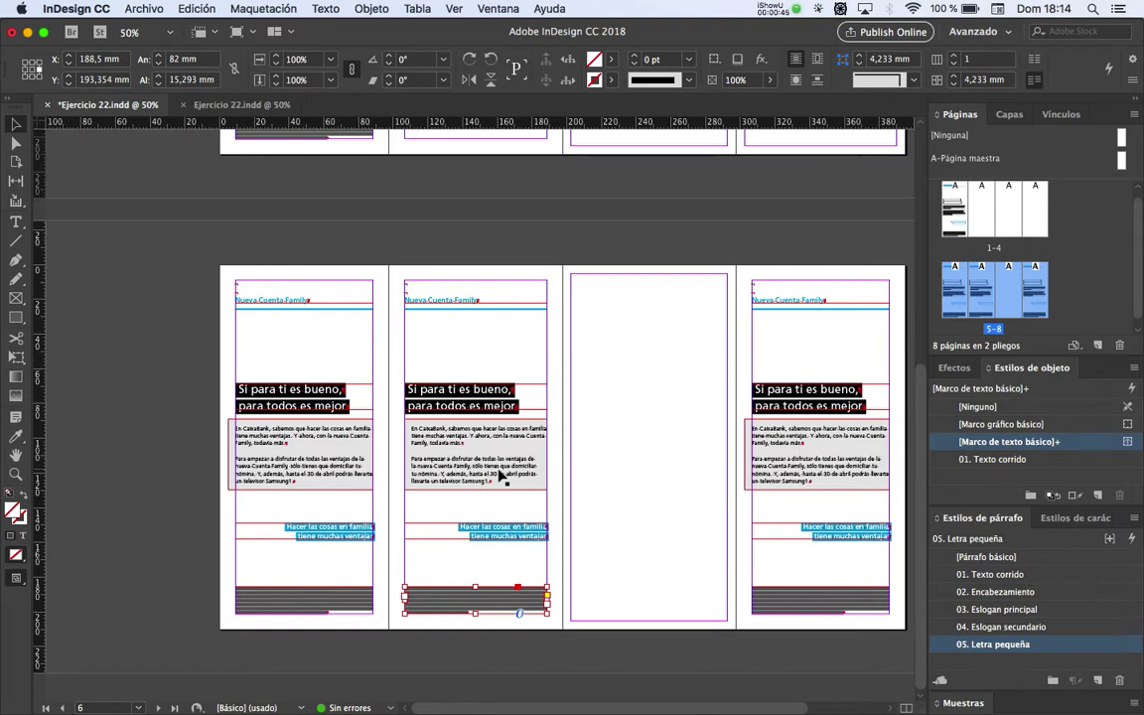
Switch to Acrobat and examine page 2 of Ejercicio 22.pdf as the reference for the second spread
left_click(122, 268)
key("space")
left_click_drag(467, 228, 477, 462)
key("space")
scroll(449, 403, "down", 3)
left_click_drag(477, 546, 477, 365)
key("super+Tab")
key("super+Tab")
key("super+Tab")
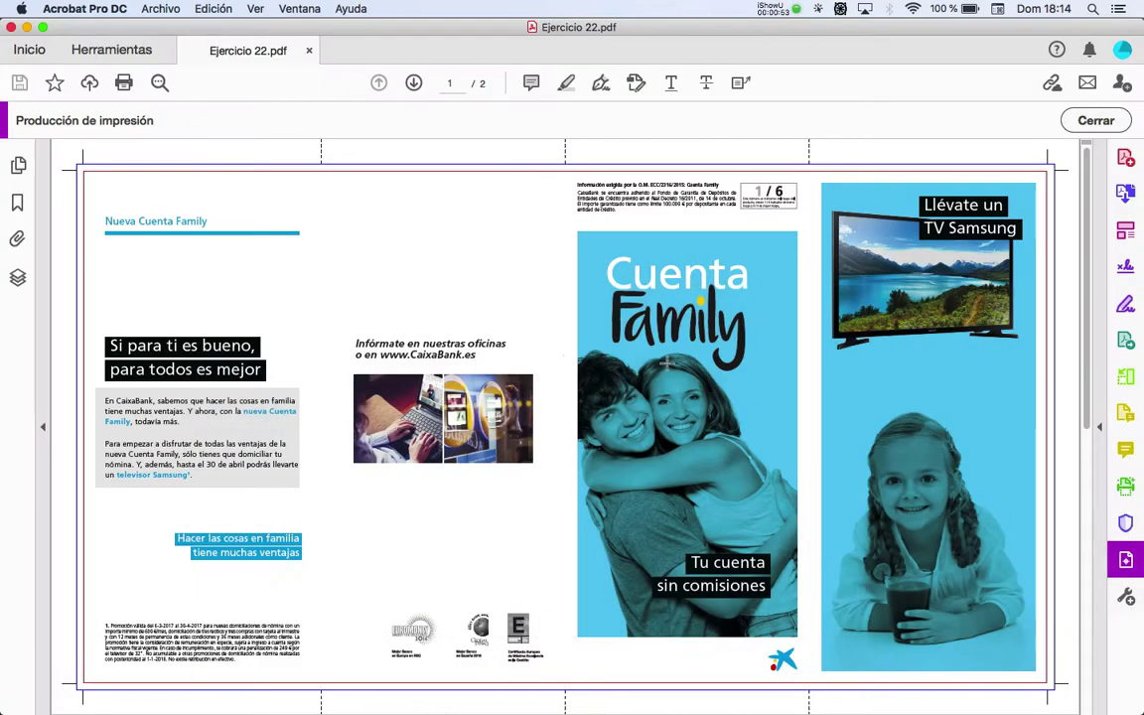
key("Right")
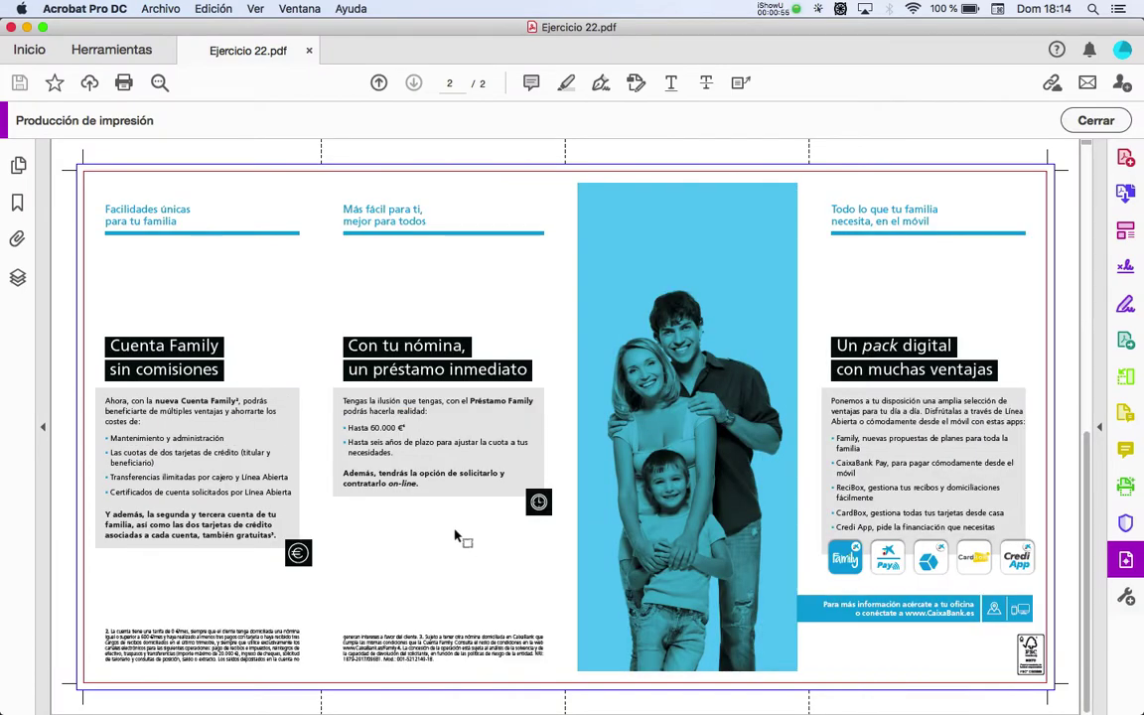
In InDesign, delete the secondary slogan from the first, second and fourth panels of spread 5-8, checking the layout against the Acrobat reference
key("super+Tab")
left_click(257, 536)
key("BackSpace")
key("BackSpace")
key("super+Tab")
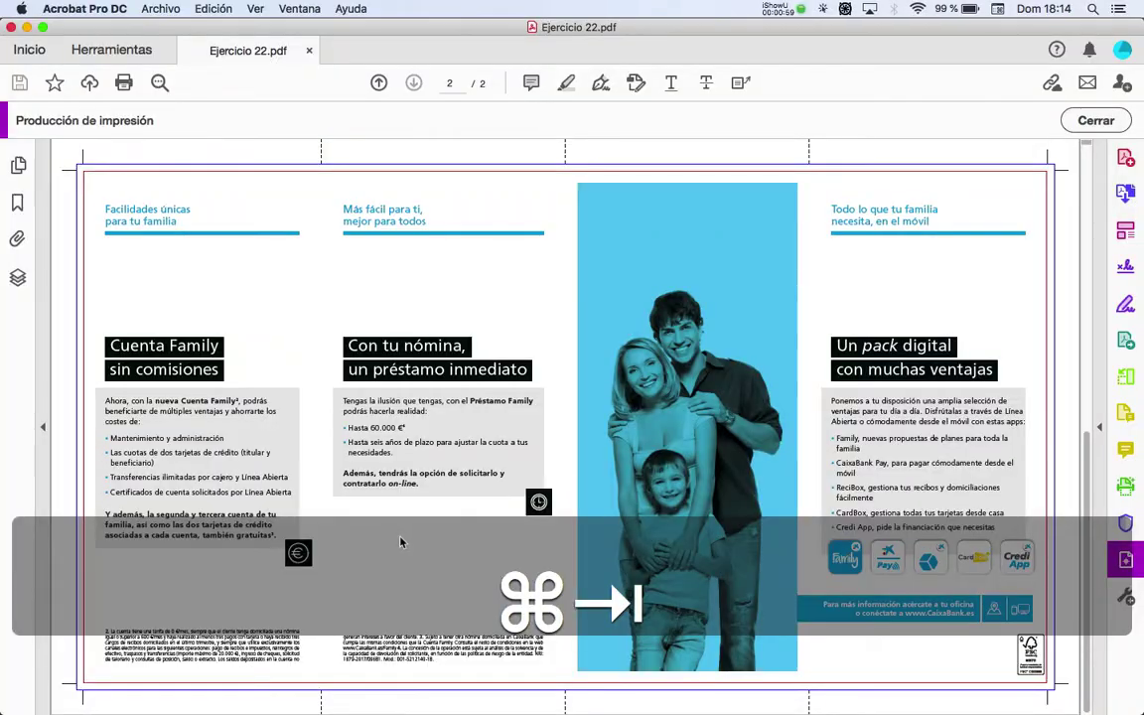
key("super+Tab")
key("super+Tab")
key("super+Tab")
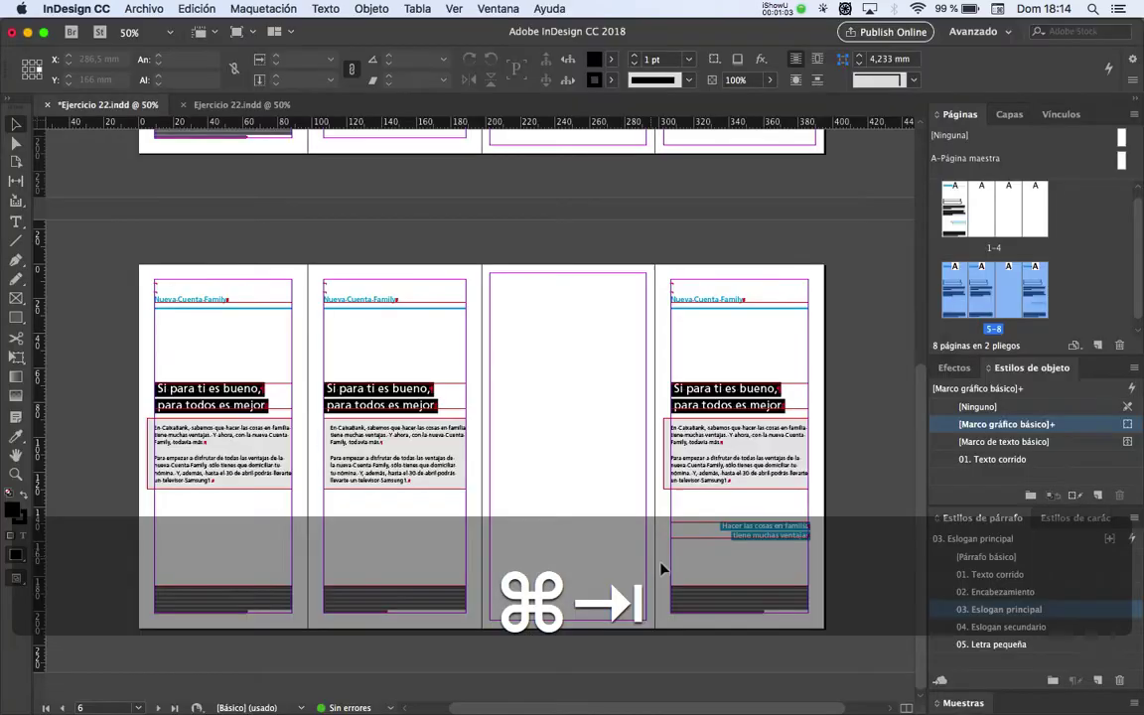
key("BackSpace")
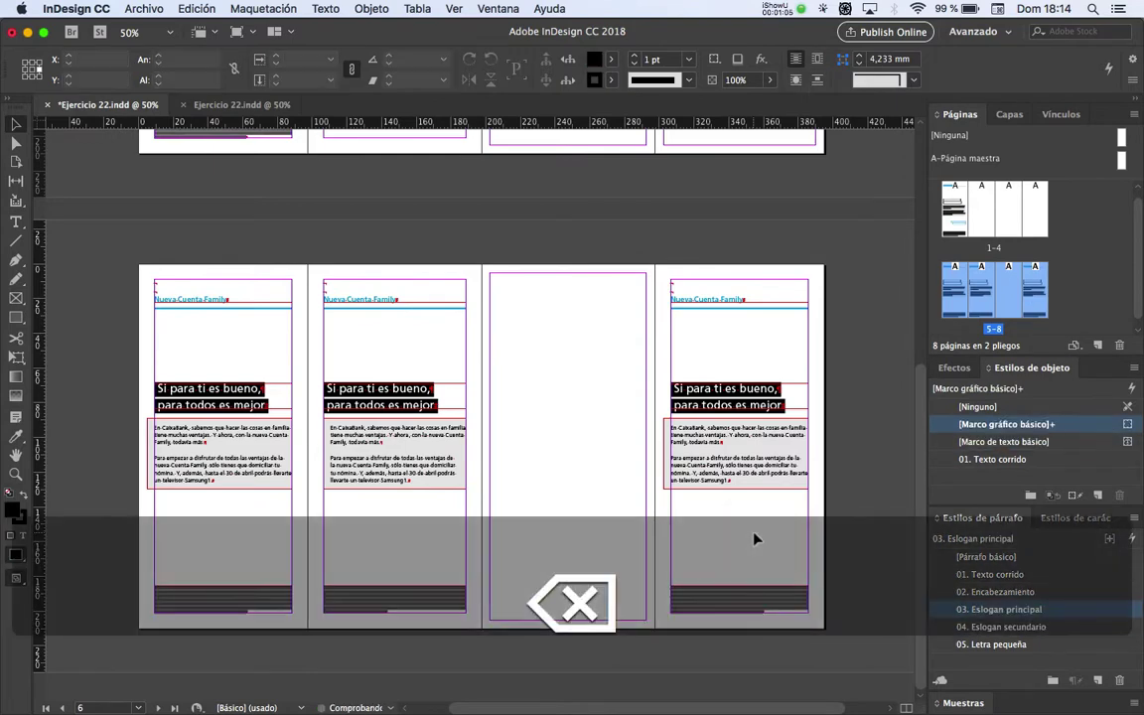
key("super+Tab")
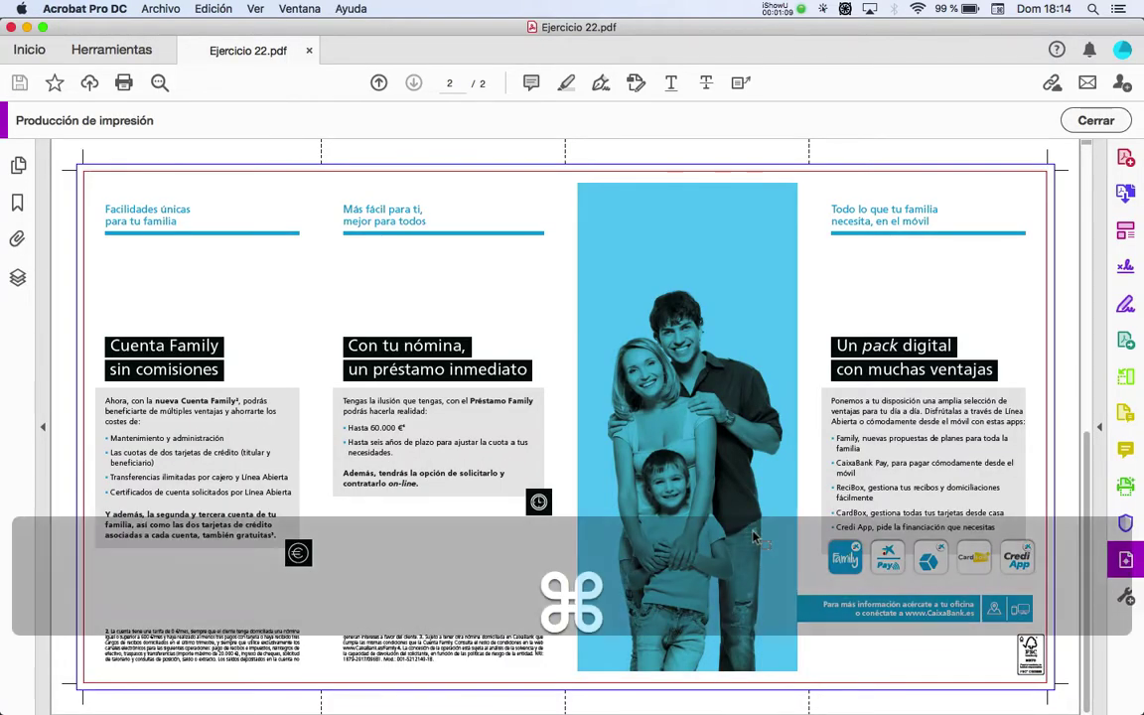
key("super+Tab")
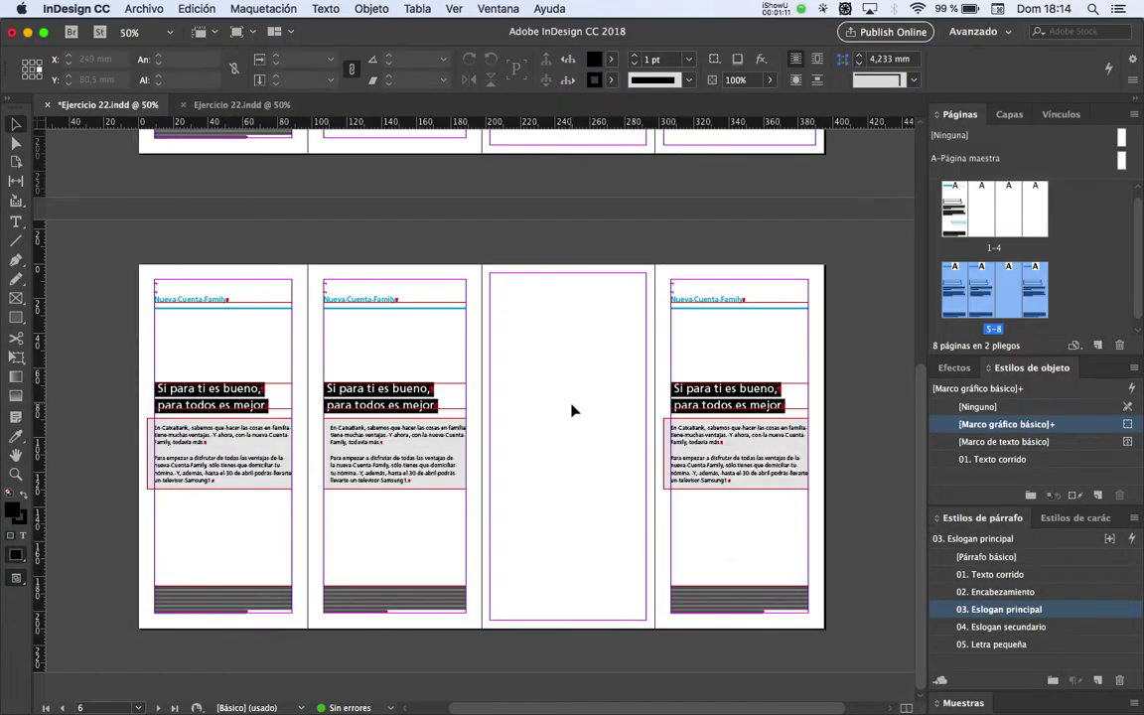
key("super+Tab")
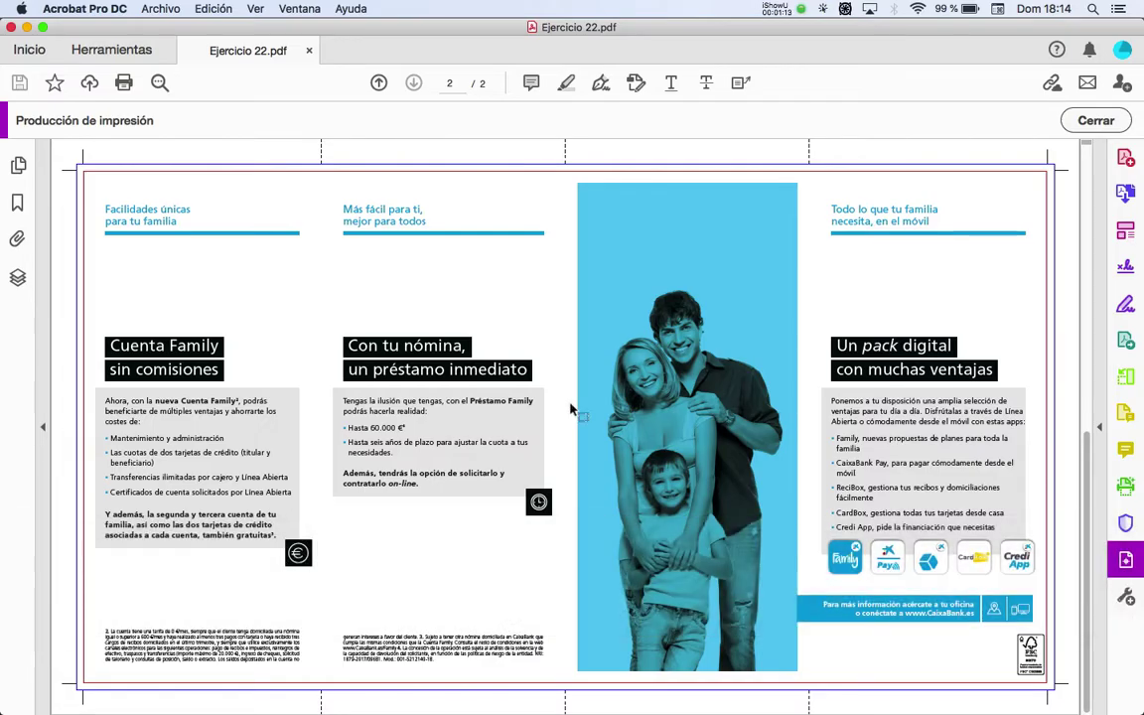
key("super+Tab")
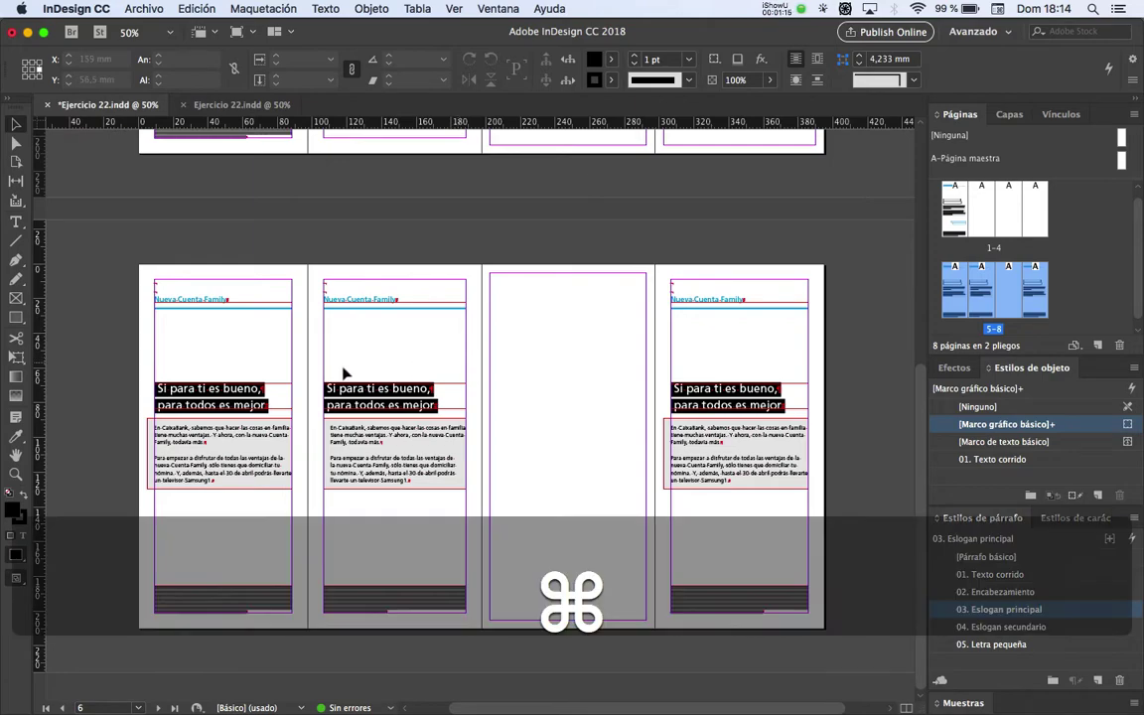
Switch to TextEdit and copy the line "Facilidades únicas para tu familia" under Cuerpo 05
scroll(204, 346, "up", 1)
left_click_drag(255, 304, 328, 442)
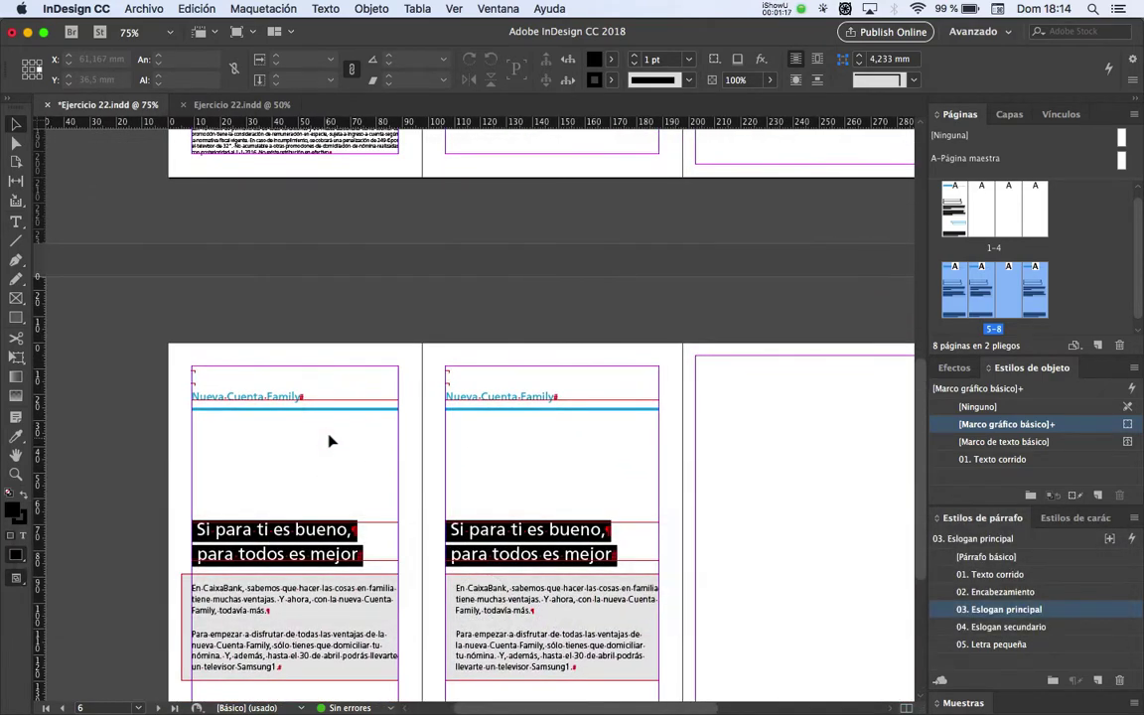
key("super+Tab")
key("super+Tab")
key("super+Tab")
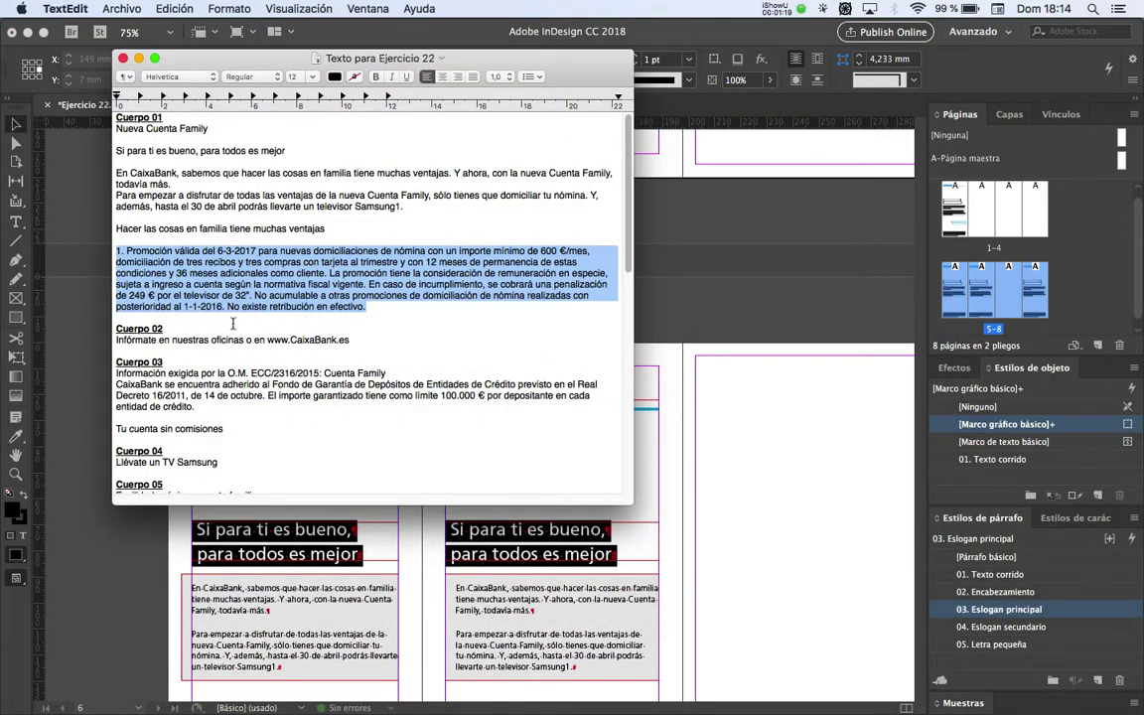
scroll(232, 324, "down", 1)
left_click(197, 280)
scroll(208, 297, "down", 5)
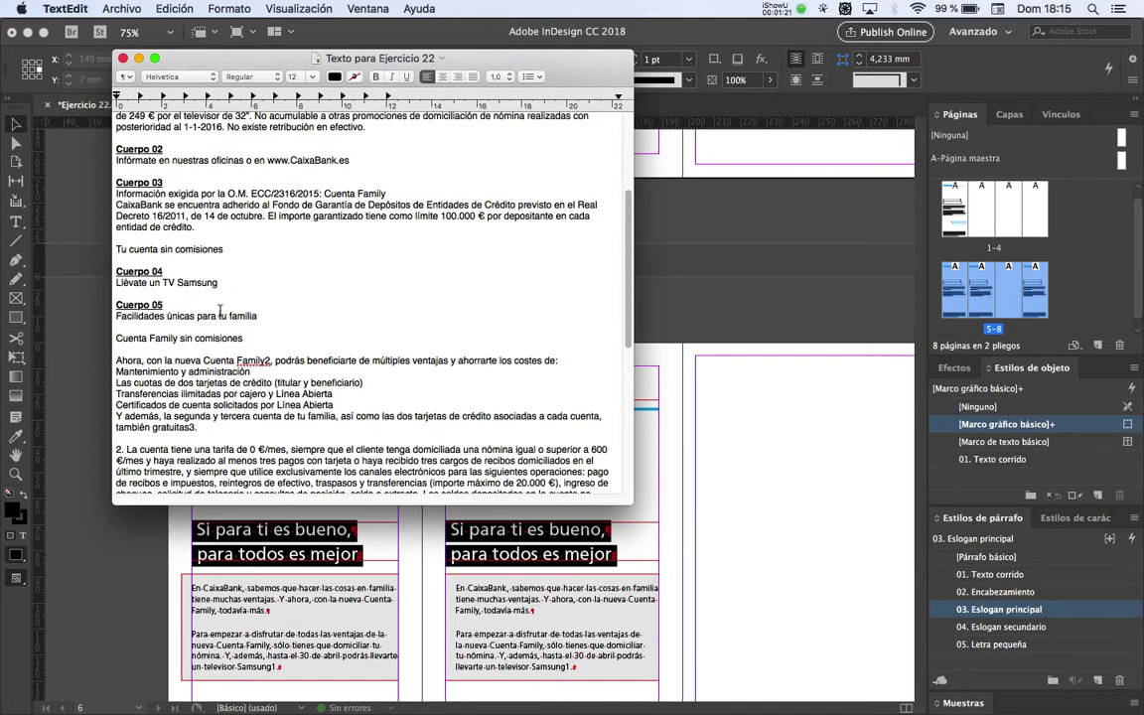
scroll(220, 311, "down", 1)
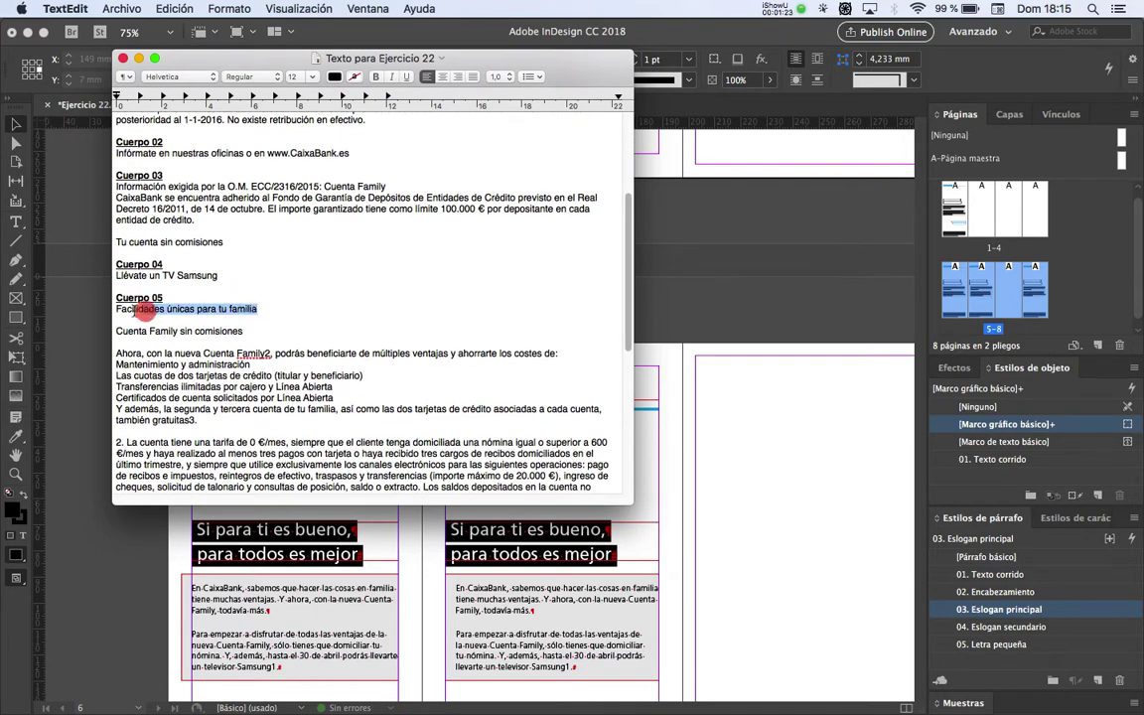
key("super+c")
Back in InDesign, replace the heading text in the first panel of spread 5-8 with the copied "Facilidades únicas para tu familia", keeping the blank lines above
key("super+Tab")
left_click(285, 391)
double_click(285, 391)
left_click_drag(302, 396, 263, 394)
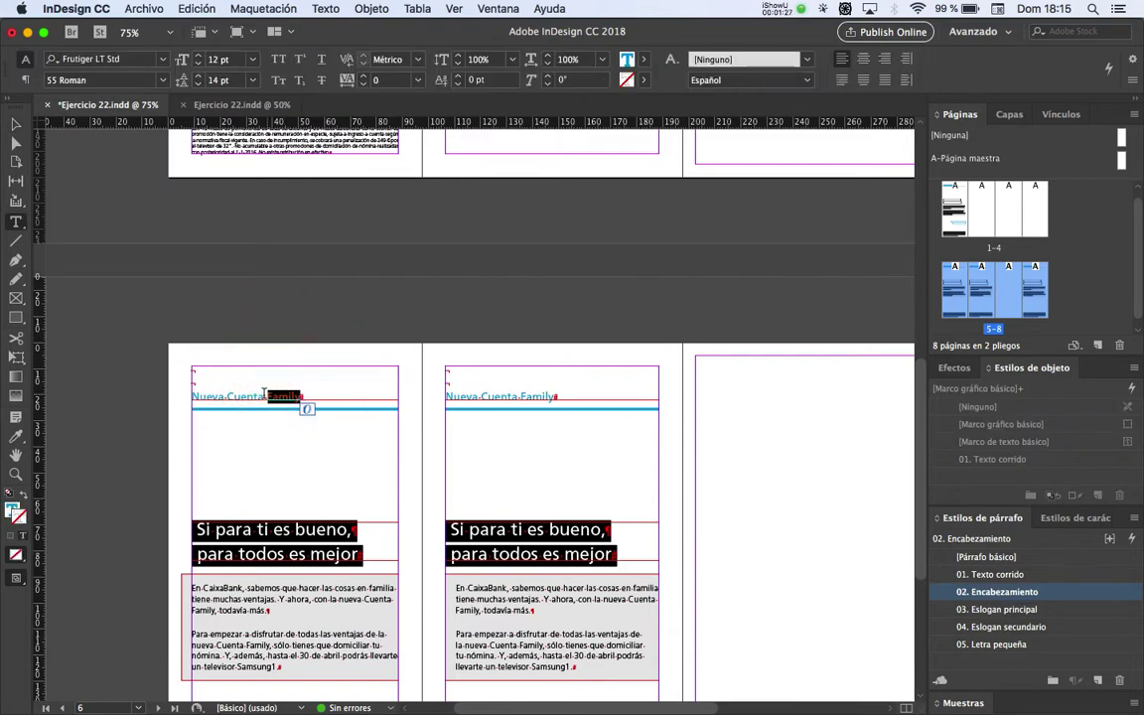
triple_click(251, 395)
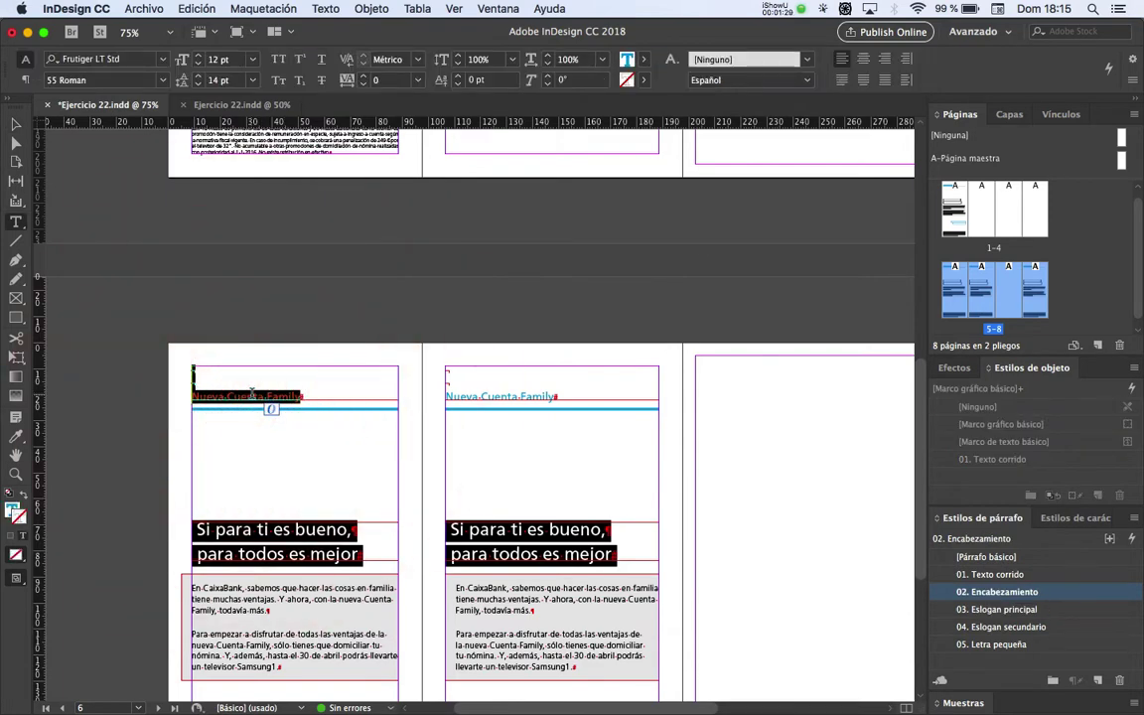
key("super+v")
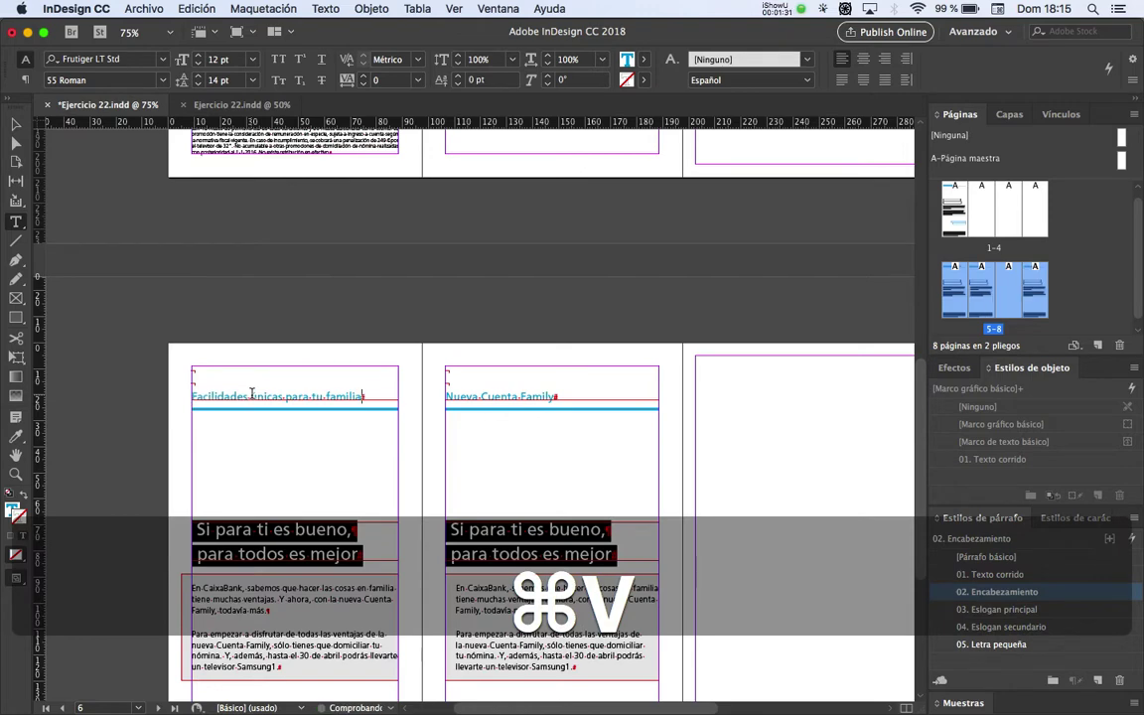
key("super+z")
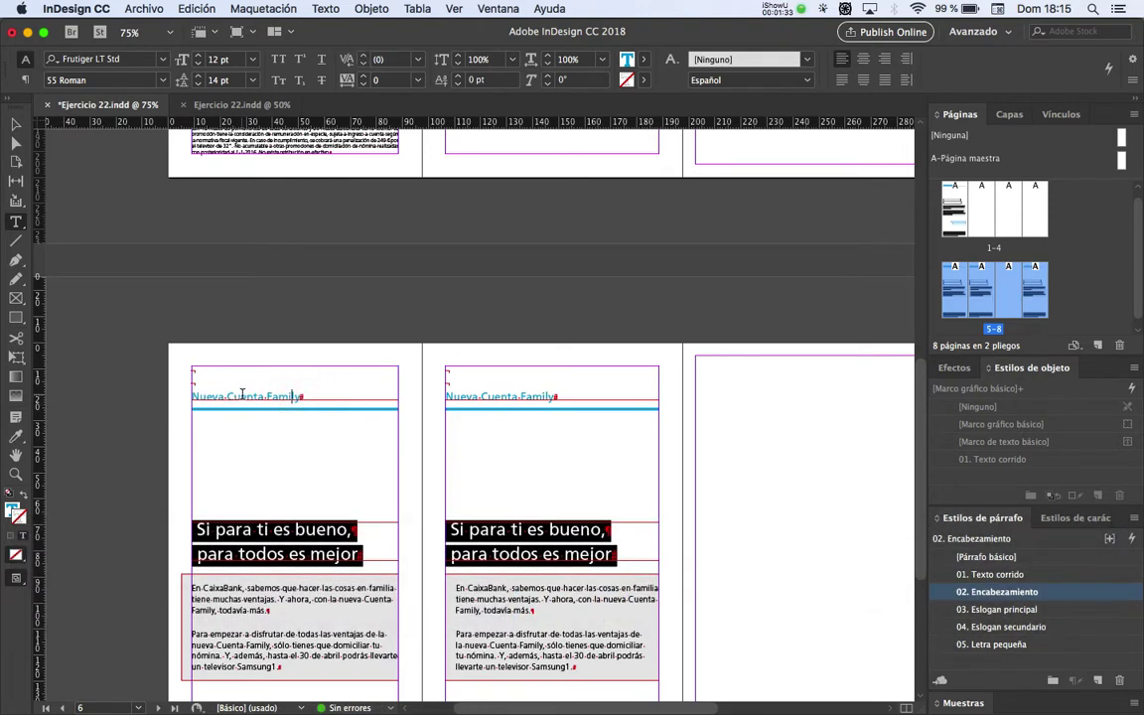
triple_click(244, 395)
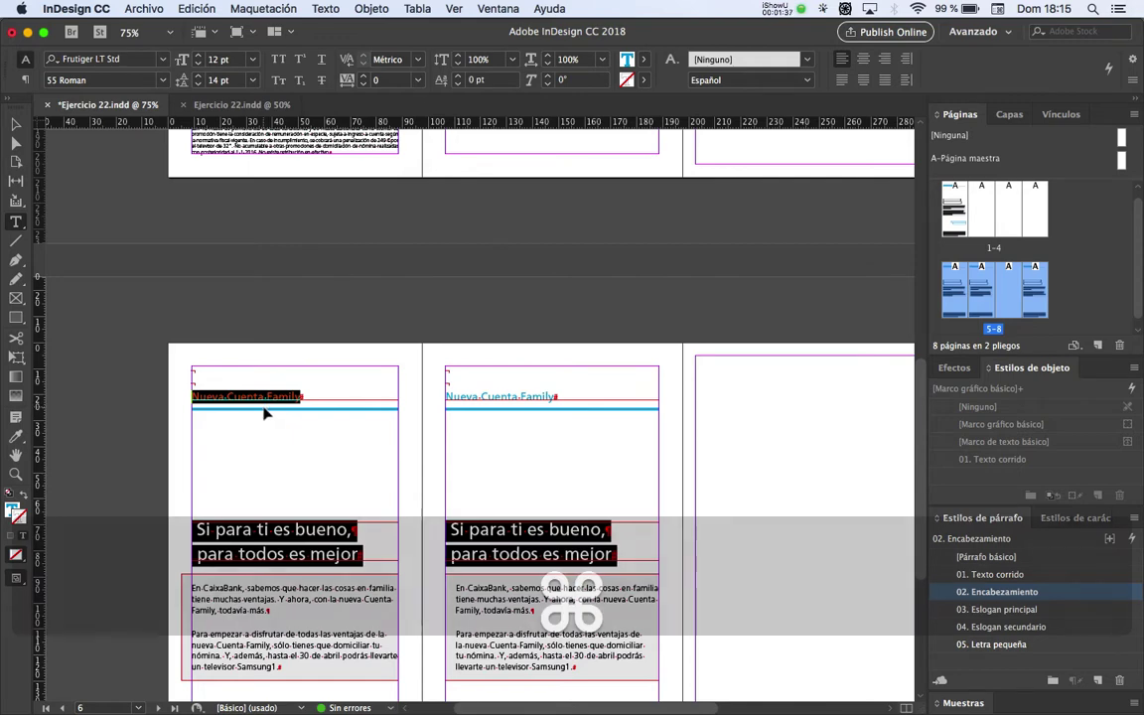
key("super+v")
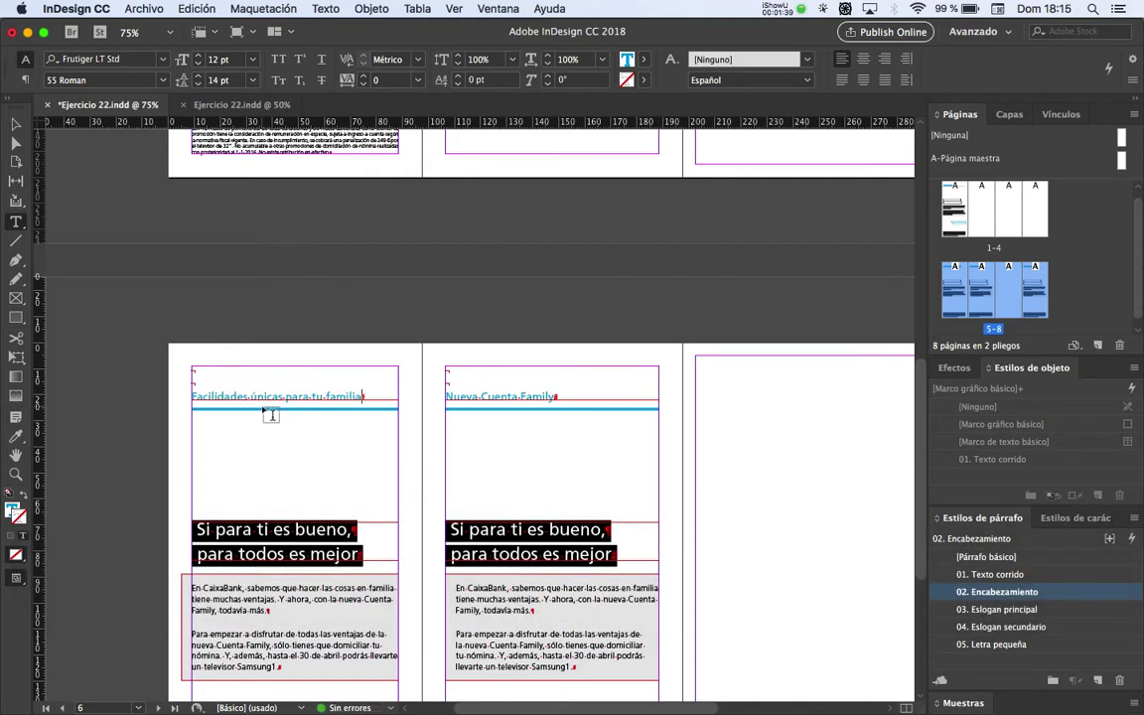
Switch to TextEdit and copy the line "Cuenta Family sin comisiones" under Cuerpo 05
key("super+Tab")
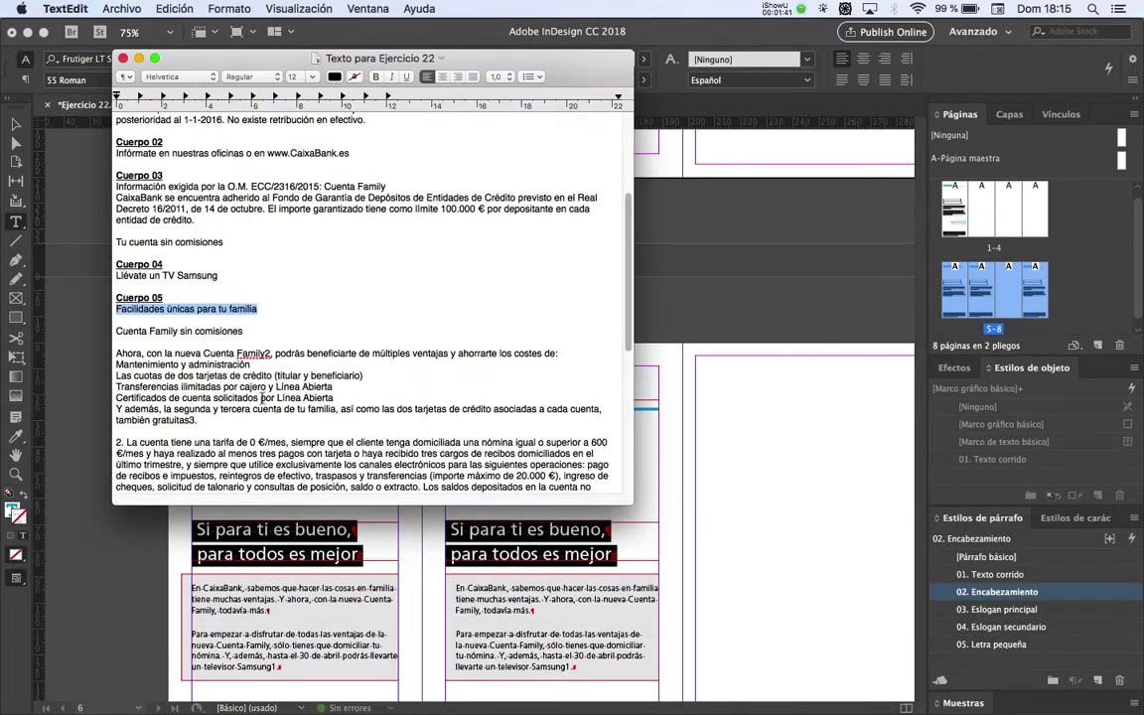
left_click_drag(245, 330, 88, 326)
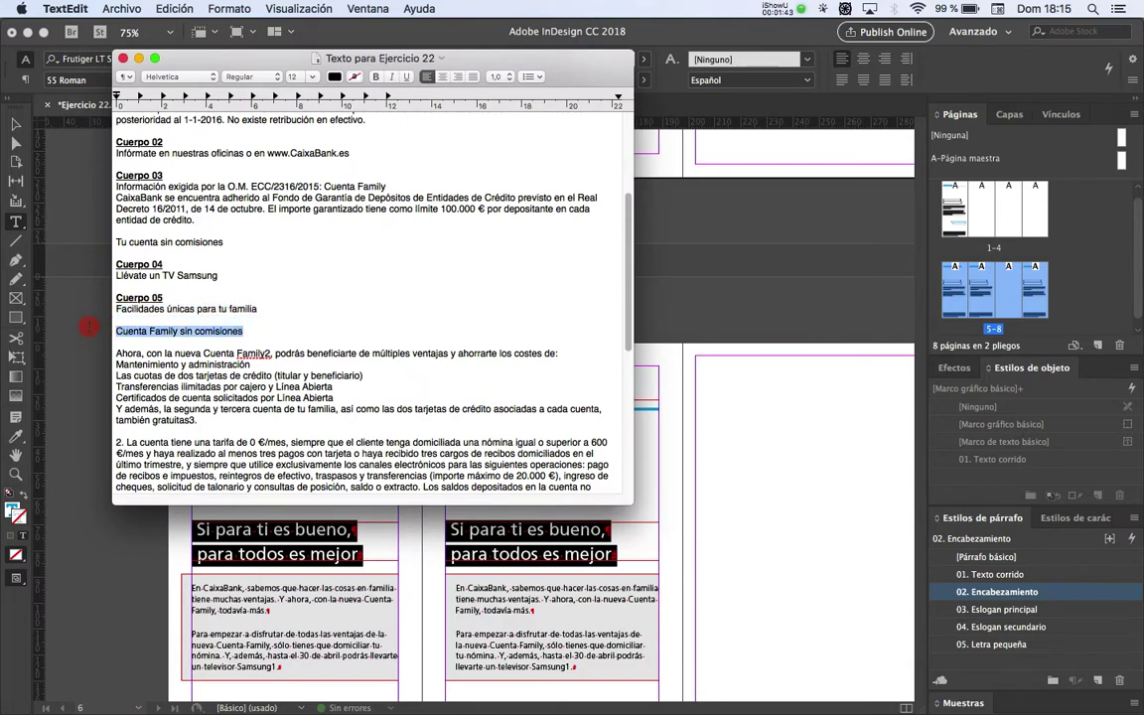
key("super+c")
Back in InDesign, replace both lines of the main slogan in the first panel of spread 5-8 with the copied "Cuenta Family sin comisiones"
key("super+Tab")
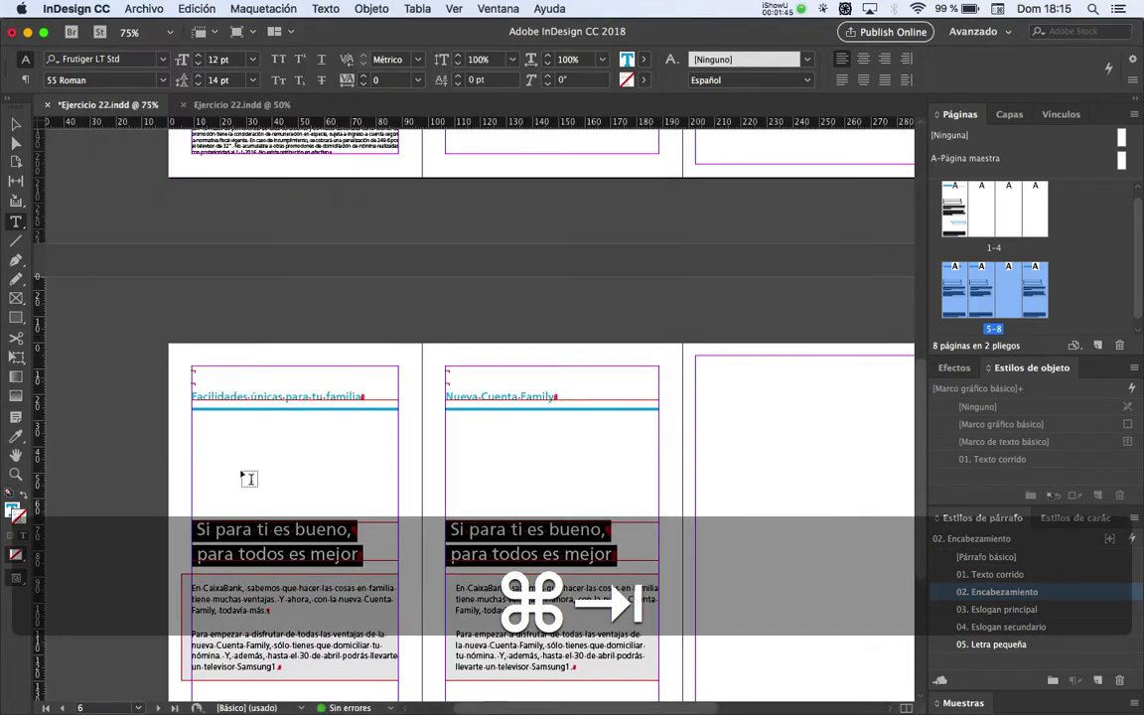
key("super+Tab")
key("super+Tab")
key("super+Tab")
left_click(276, 529)
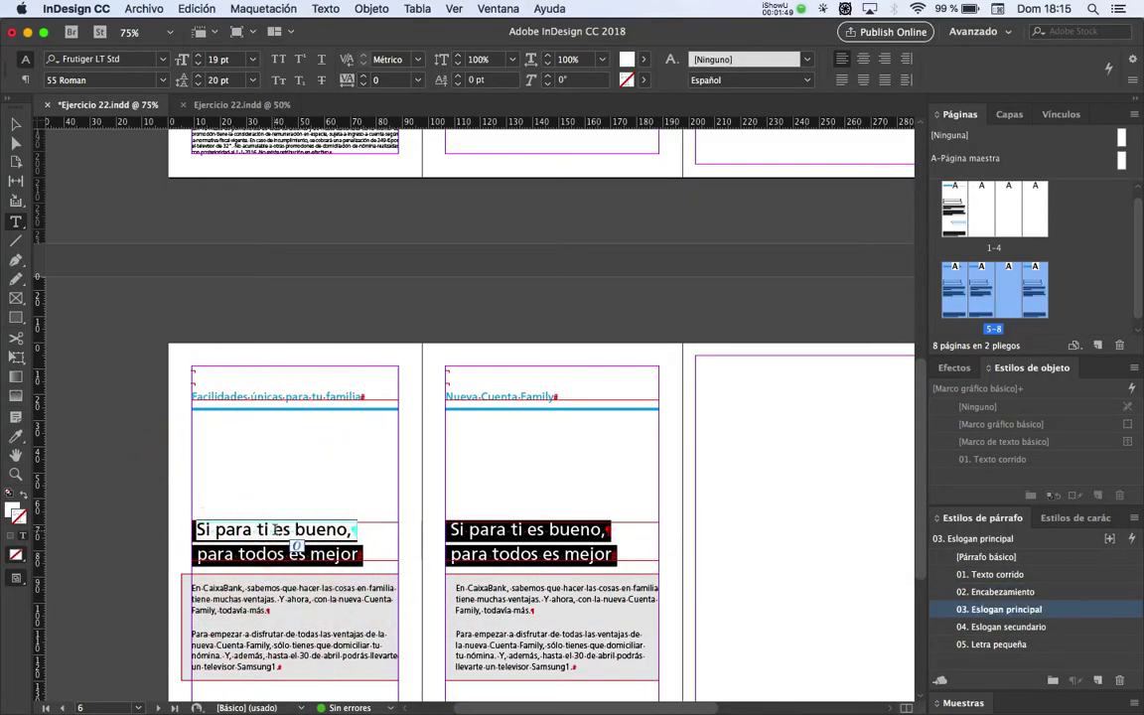
triple_click(279, 532)
left_click(279, 532)
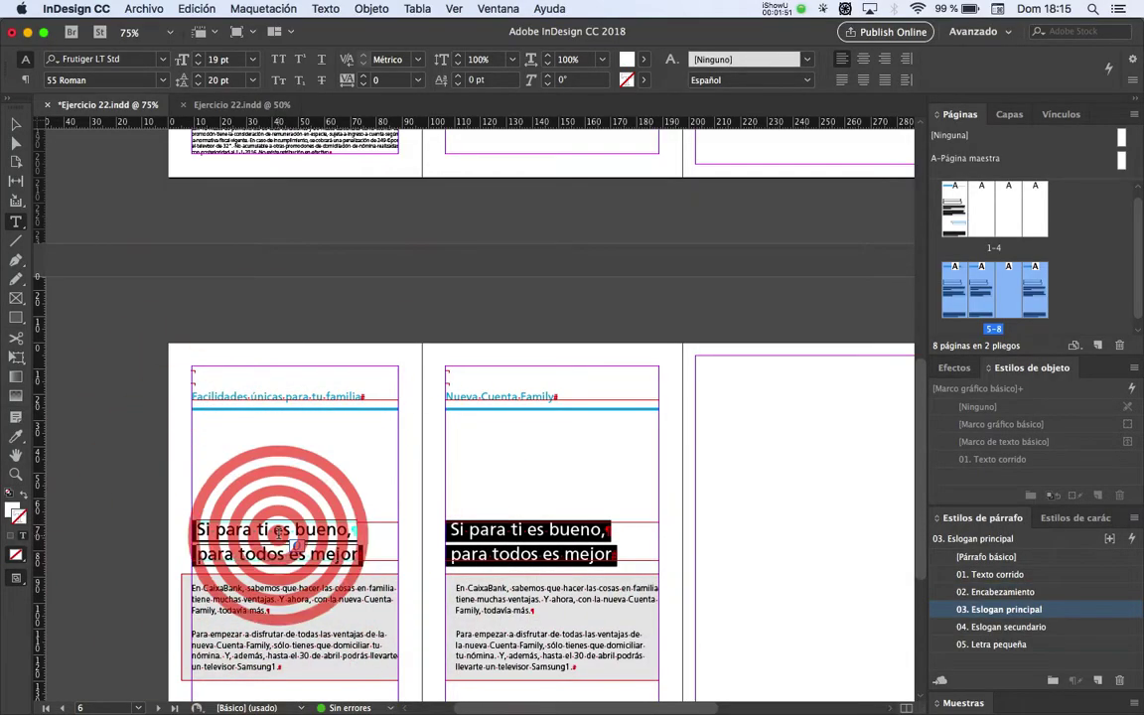
key("super+v")
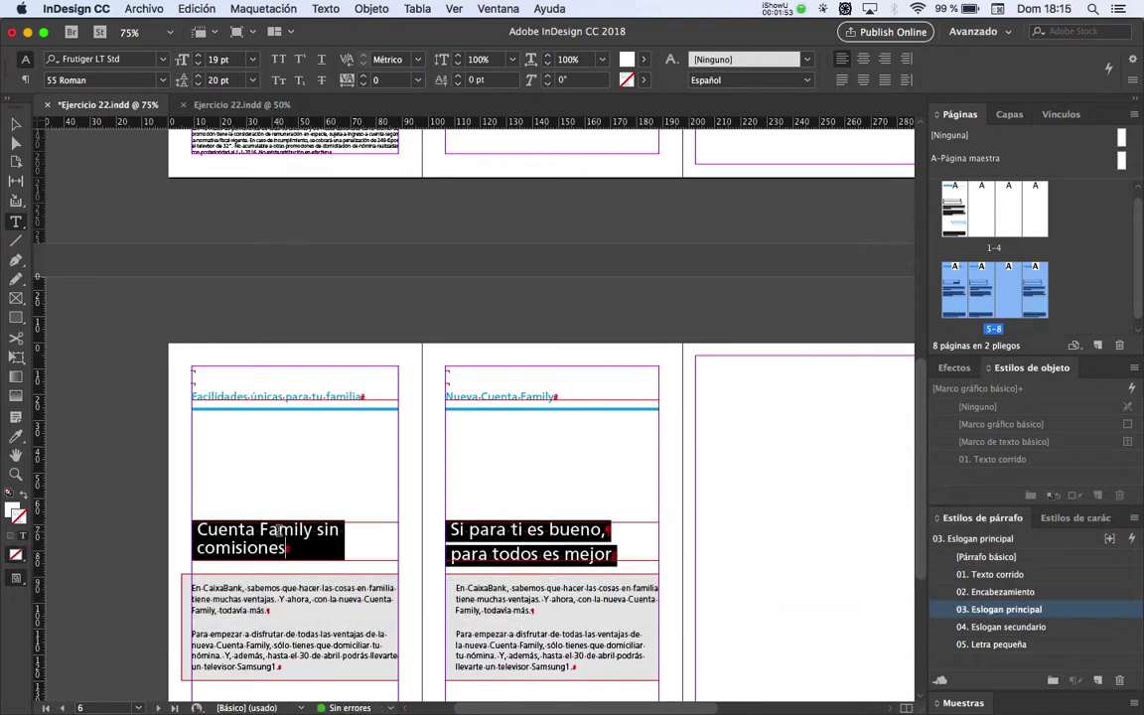
scroll(283, 536, "down", 5)
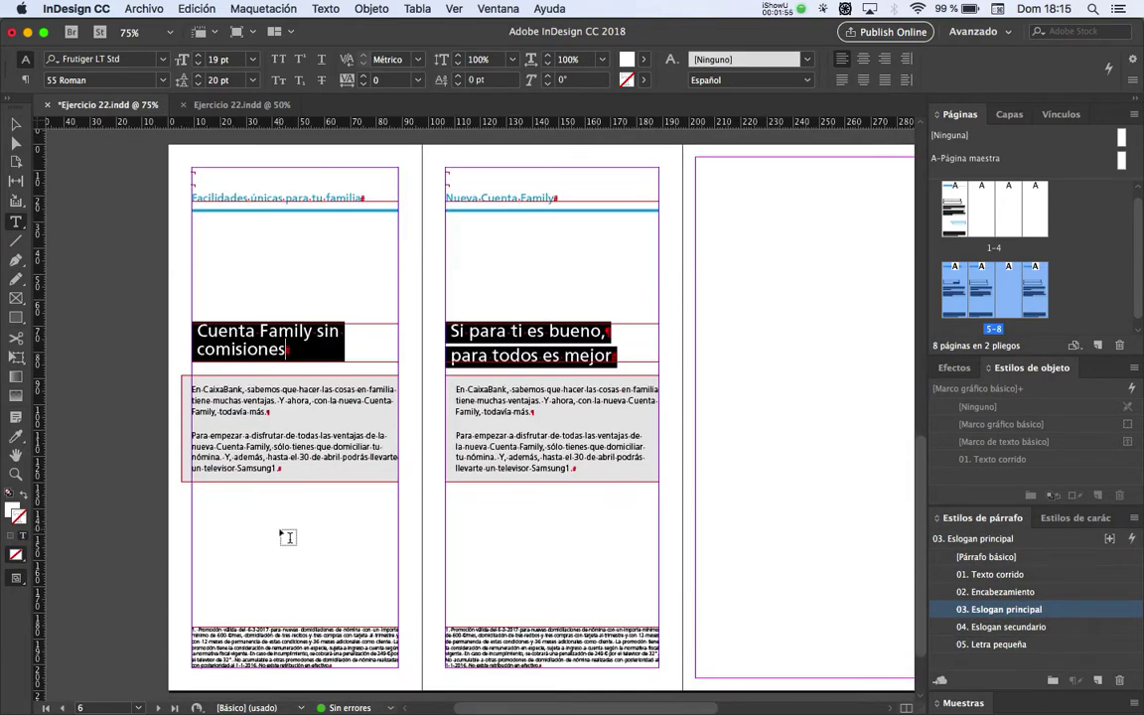
Switch to TextEdit and select the Cuerpo 05 body text from "Ahora, con la nueva Cuenta Family2" through "también gratuitas3." for copying
key("super+Tab")
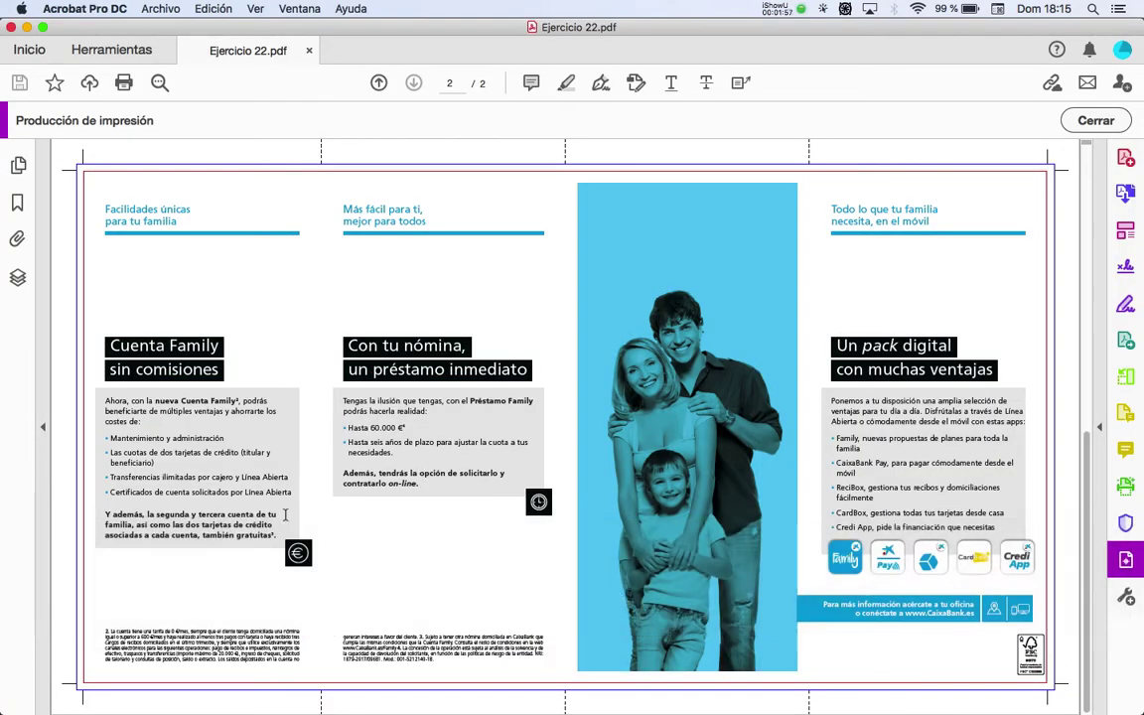
key("super+Tab")
key("super+Tab")
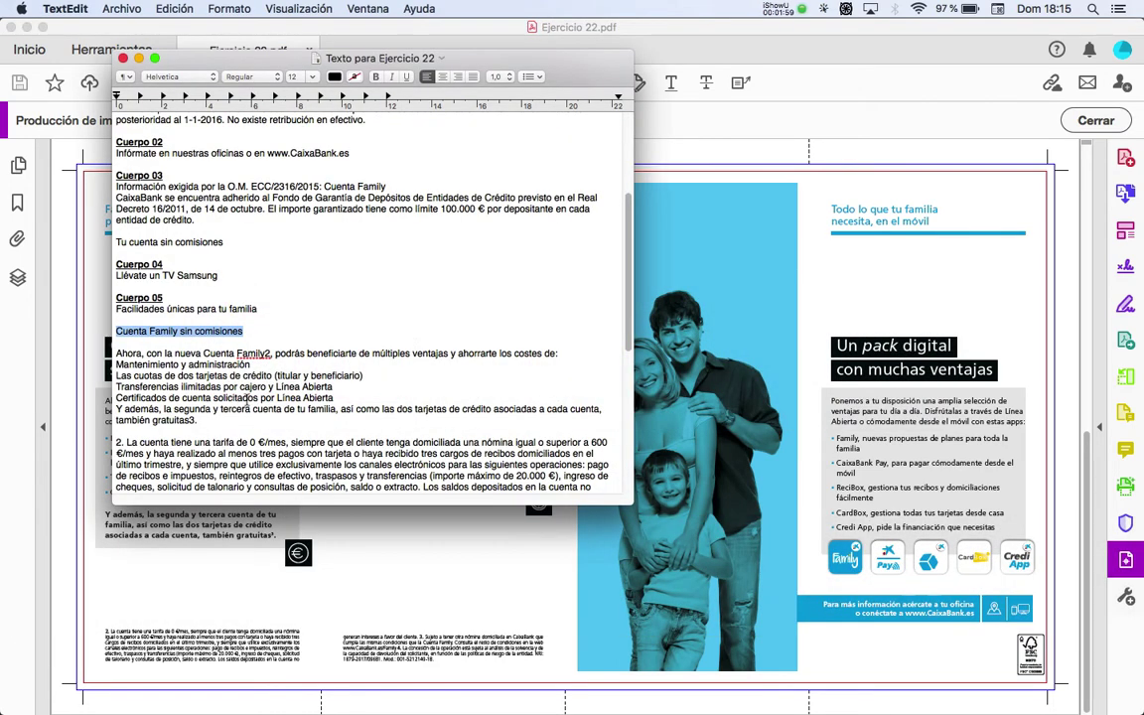
scroll(201, 424, "down", 1)
left_click_drag(199, 417, 60, 316)
Back in InDesign, replace all the body text in the first panel's grey frame with the copied Cuerpo 05 paragraphs
key("super+Tab")
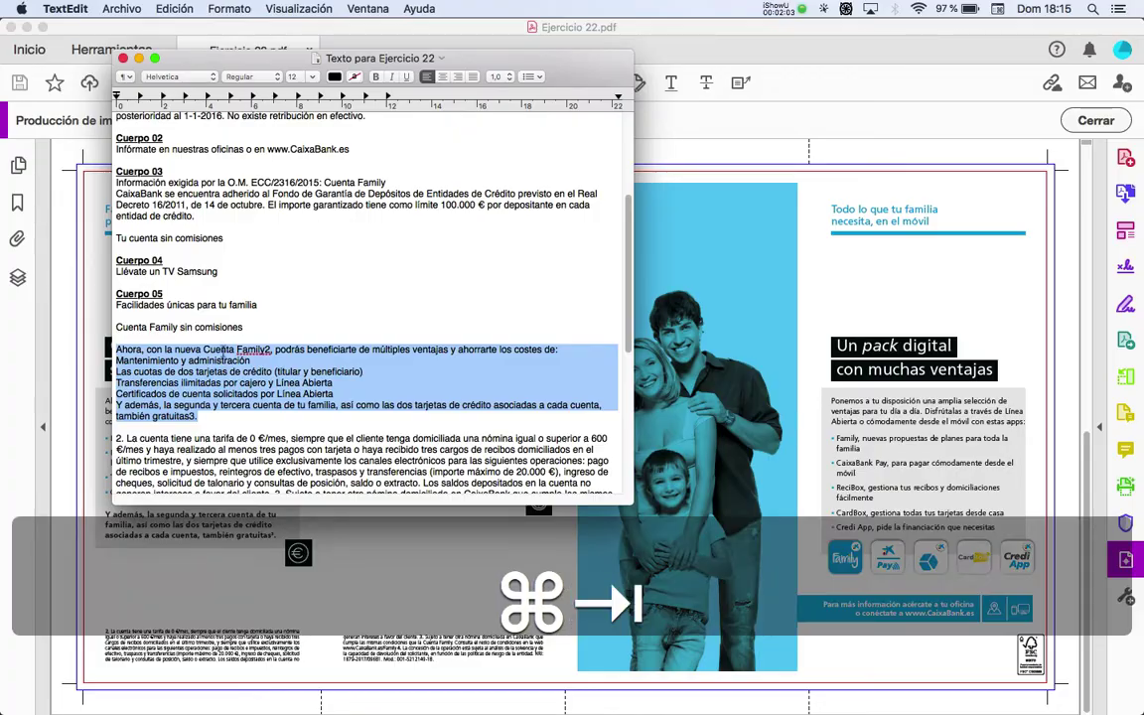
left_click(375, 358)
left_click(283, 449)
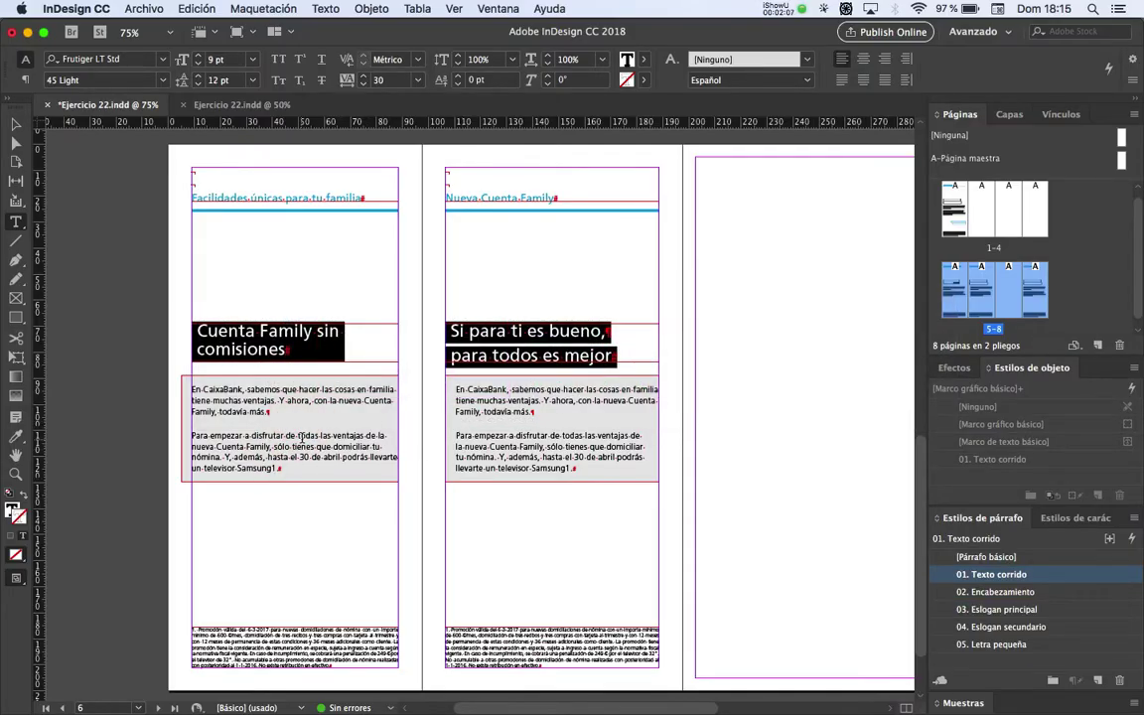
key("super+a")
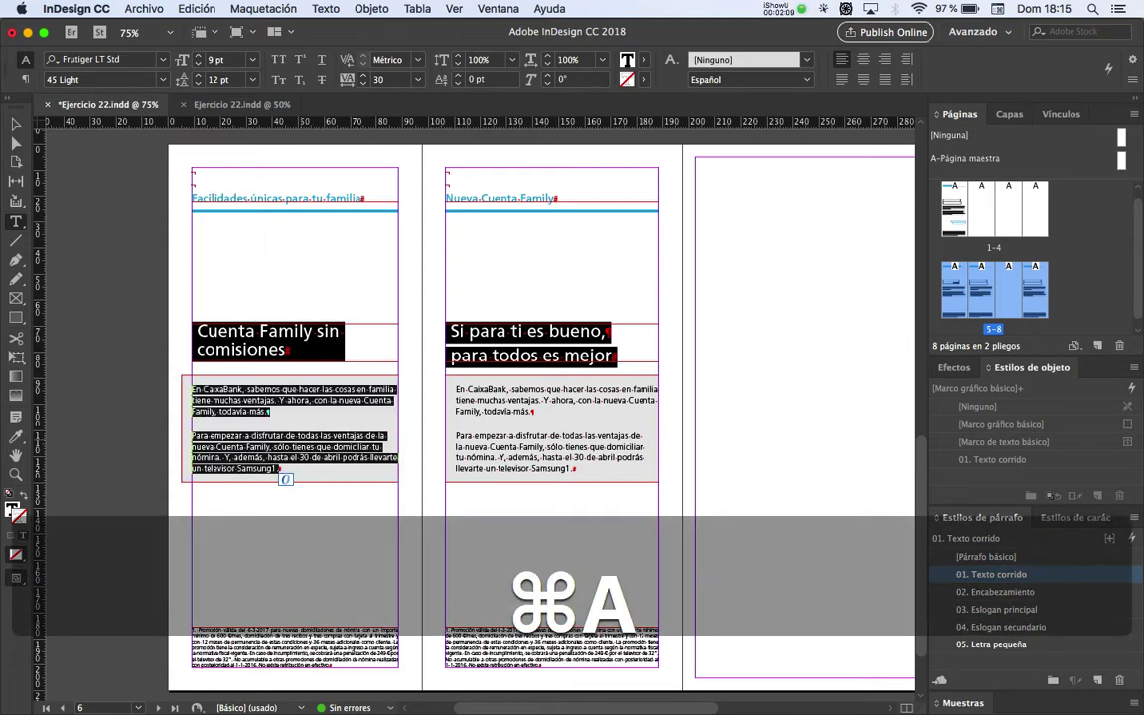
key("super+v")
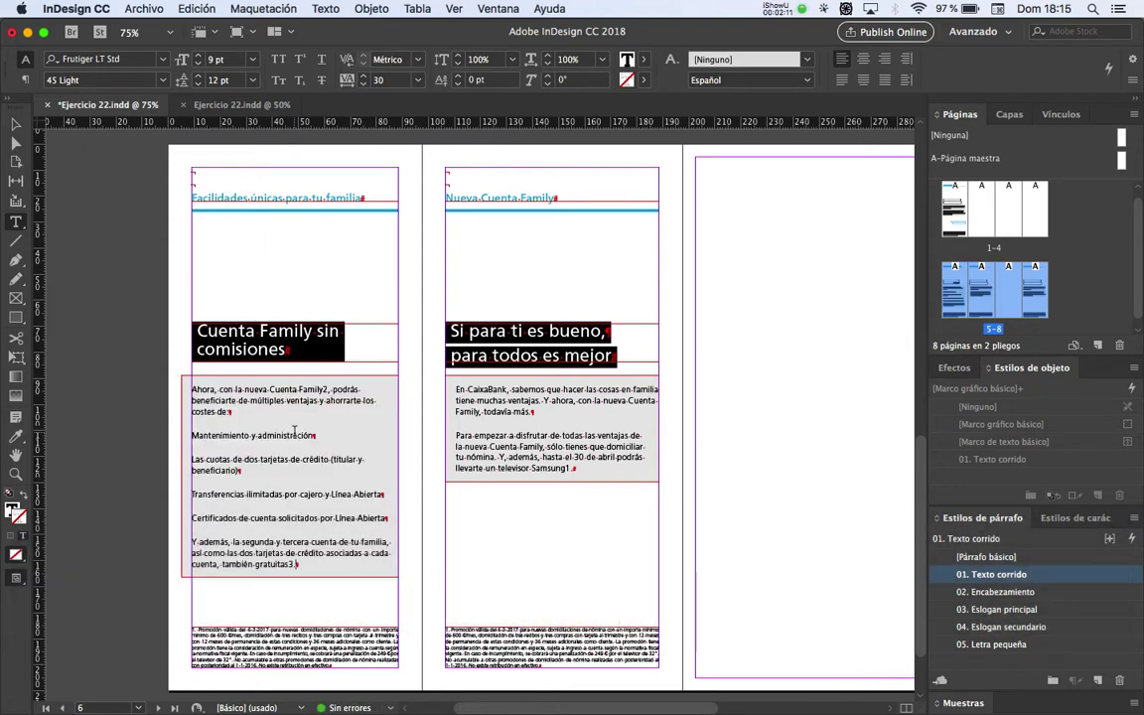
Switch to TextEdit and copy the Cuerpo 05 legal note, starting at "2. La cuenta tiene una tarifa de 0 €/mes"
scroll(304, 439, "down", 3)
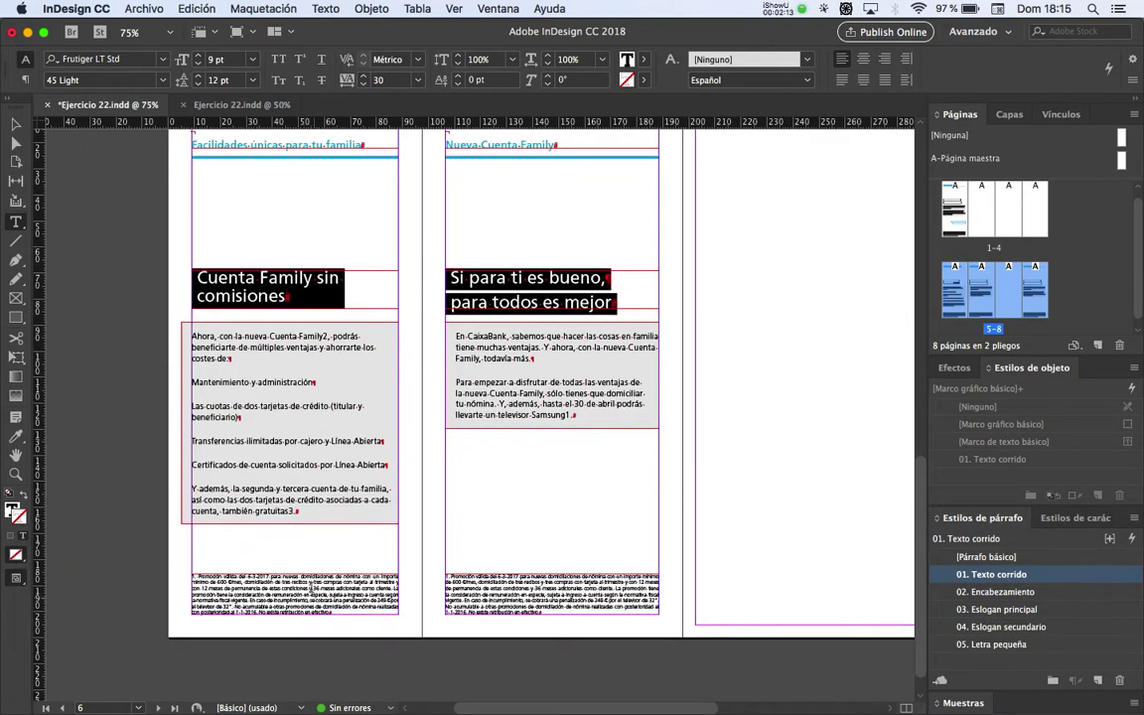
key("super+Tab")
left_click(200, 408)
scroll(222, 455, "down", 3)
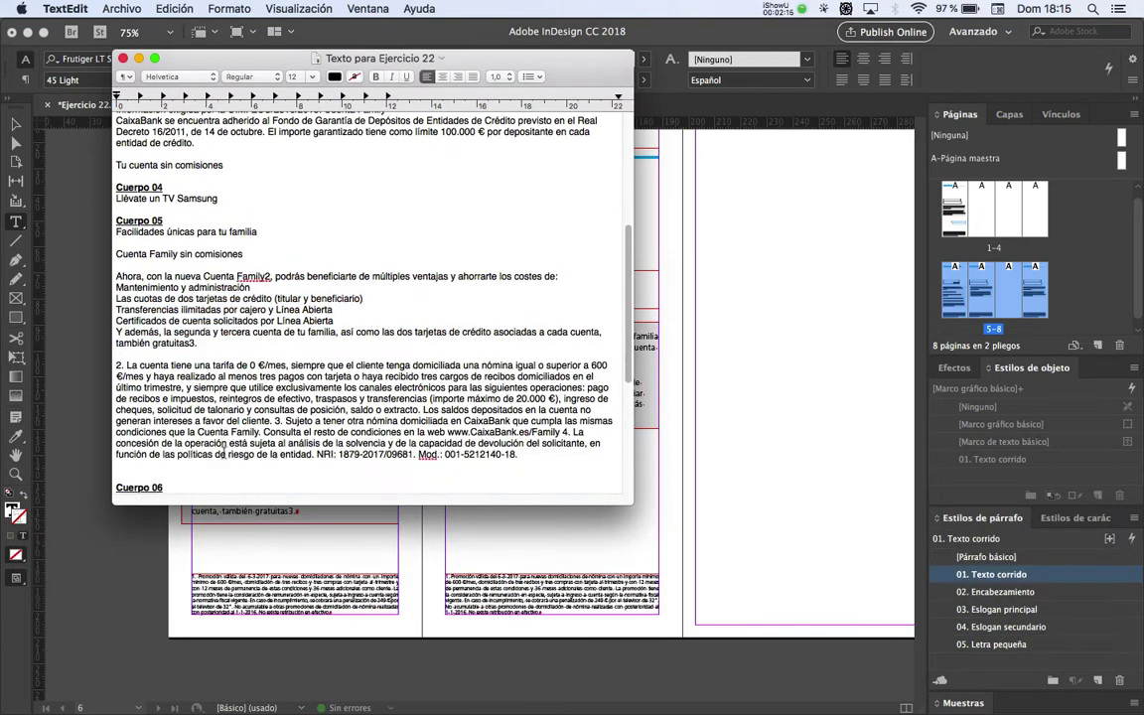
left_click_drag(517, 454, 95, 360)
Back in InDesign, replace the small print at the foot of the first panel with the copied legal note and deselect the frame
key("super+Tab")
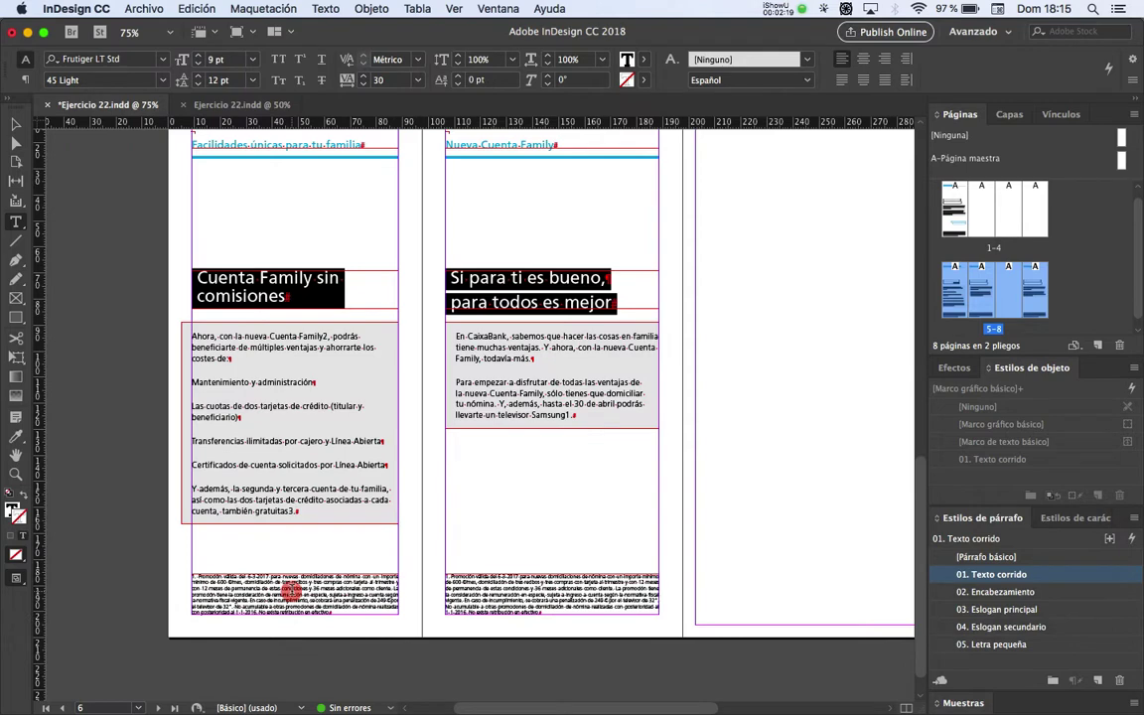
left_click(308, 593)
key("super+a")
key("super+v")
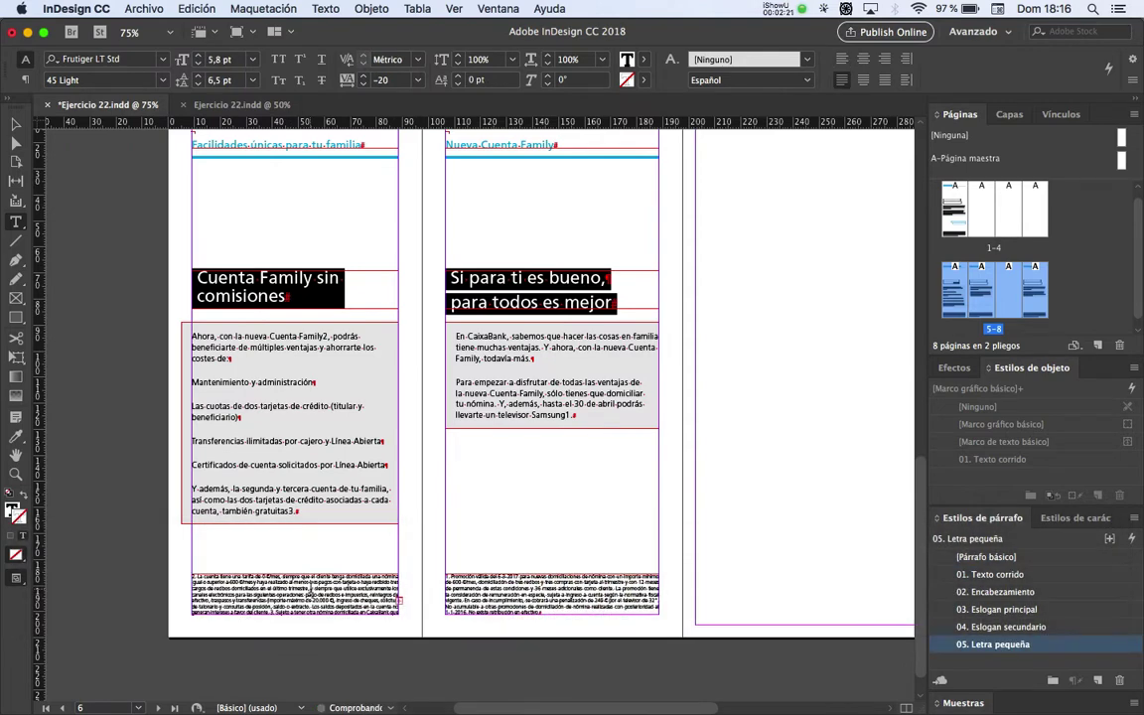
left_click(15, 124)
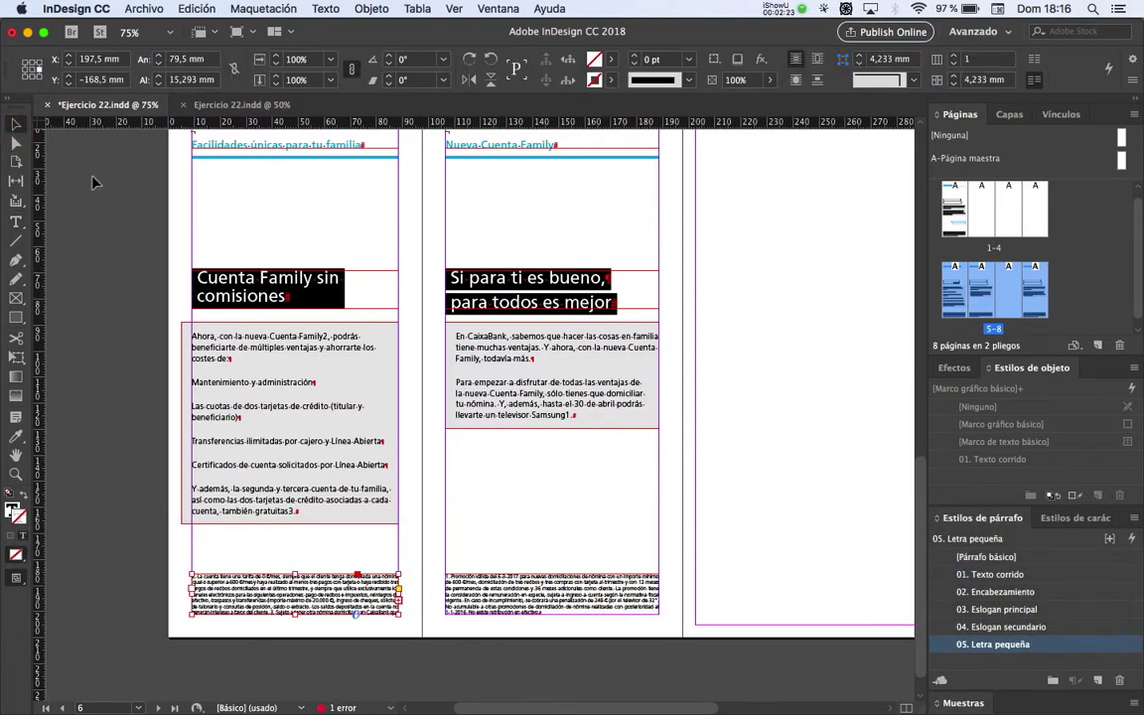
left_click(105, 185)
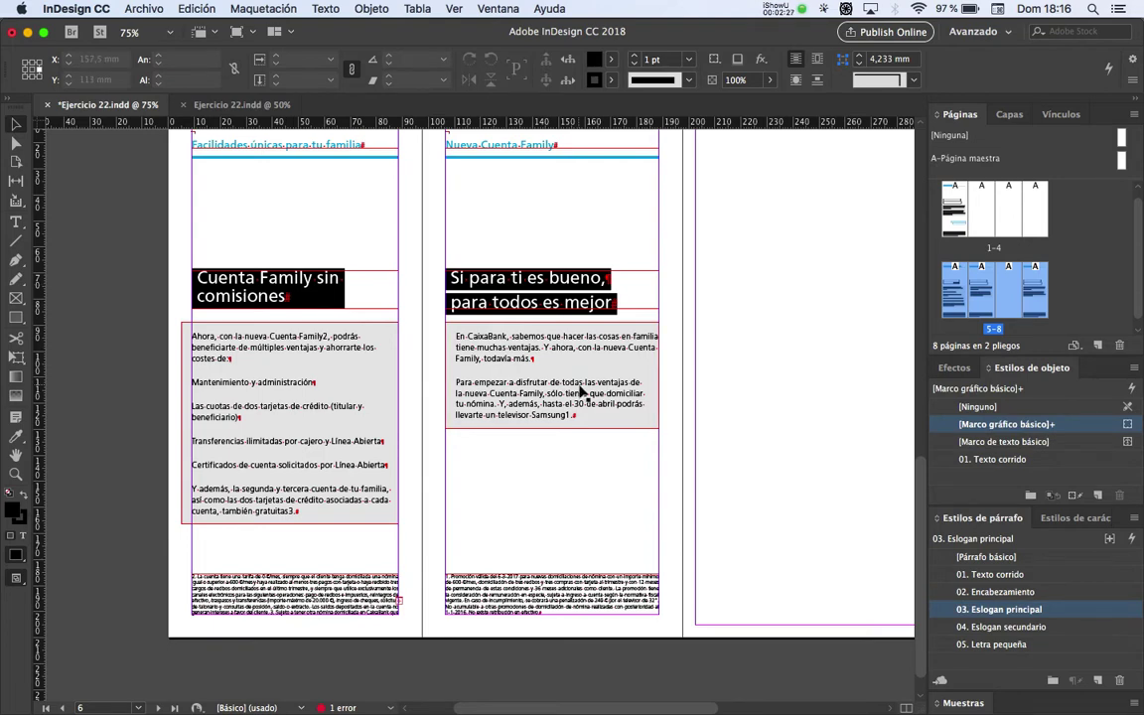
Switch to TextEdit and copy the line "Más fácil para ti, mejor para todos" under Cuerpo 06
key("super+Tab")
scroll(216, 312, "down", 8)
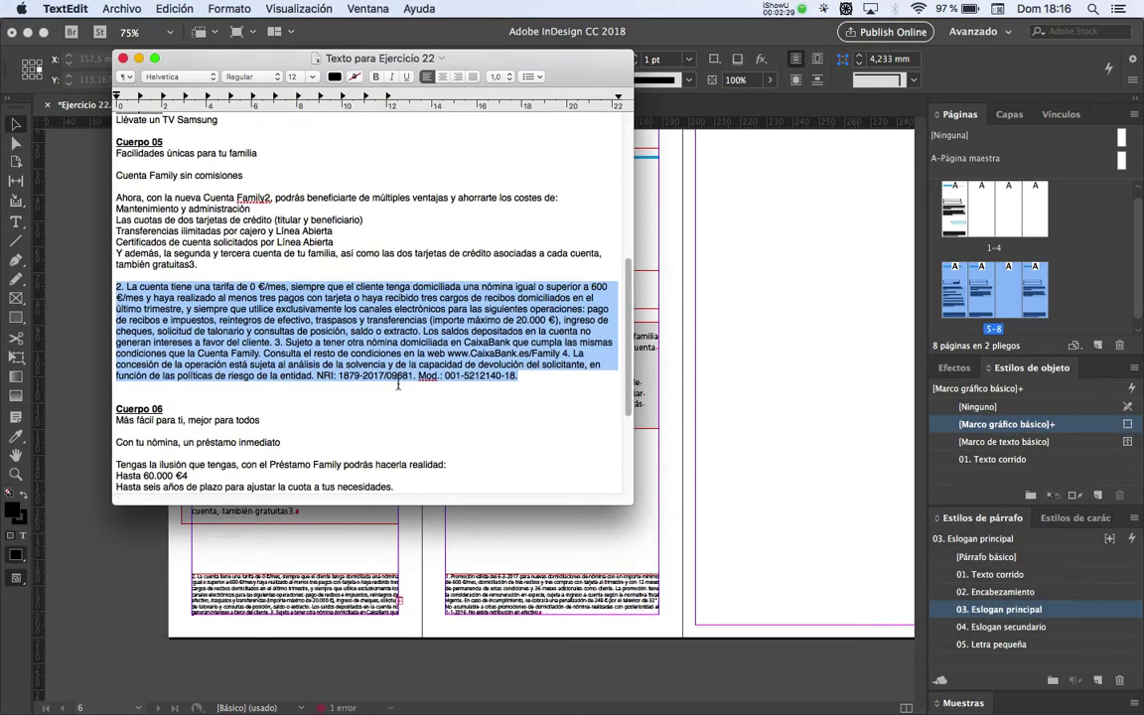
left_click_drag(263, 311, 137, 313)
key("super+c")
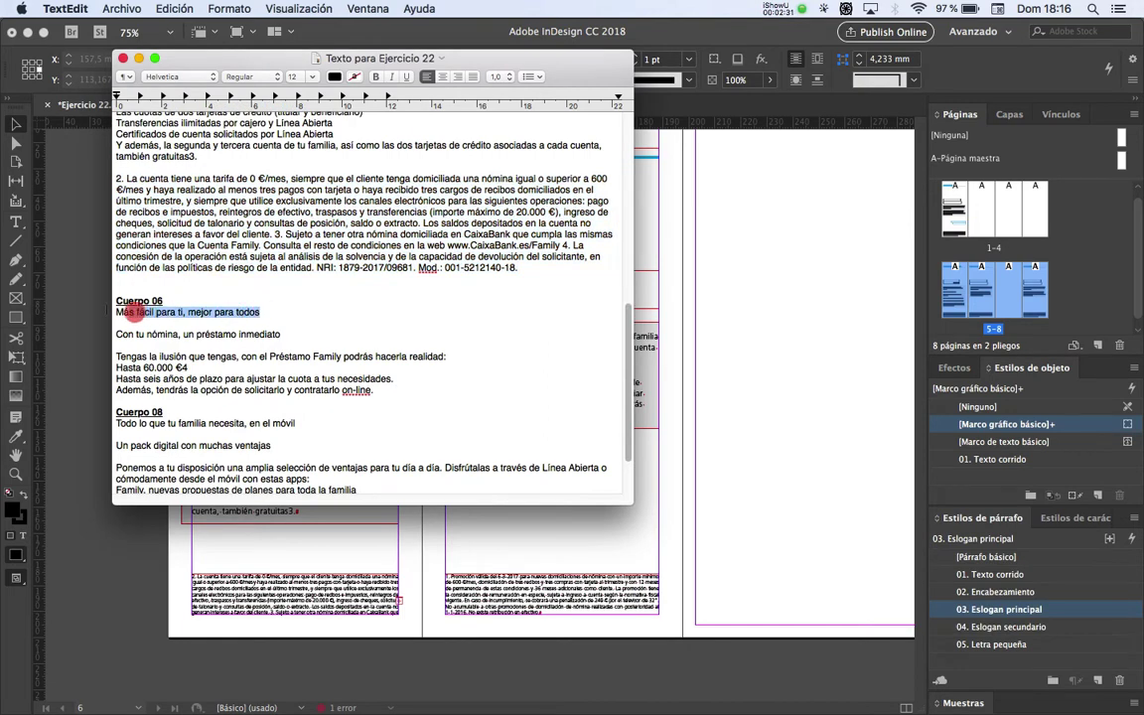
Back in InDesign, replace the second panel's heading with "Más fácil para ti, mejor para todos", keeping the blank lines above
key("super+Tab")
scroll(541, 340, "down", 10)
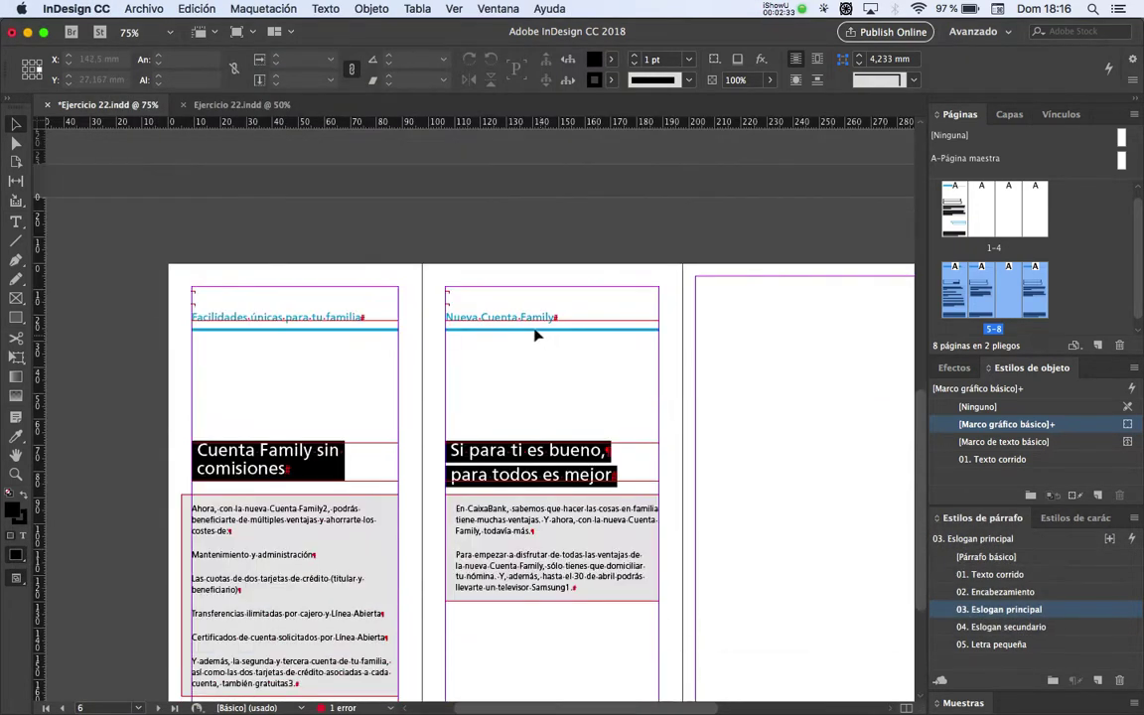
left_click(524, 316)
double_click(523, 316)
key("super+a")
key("super+v")
Copy "Con tu nómina, un préstamo inmediato" from TextEdit and replace the second panel's main slogan in InDesign with it
key("super+Tab")
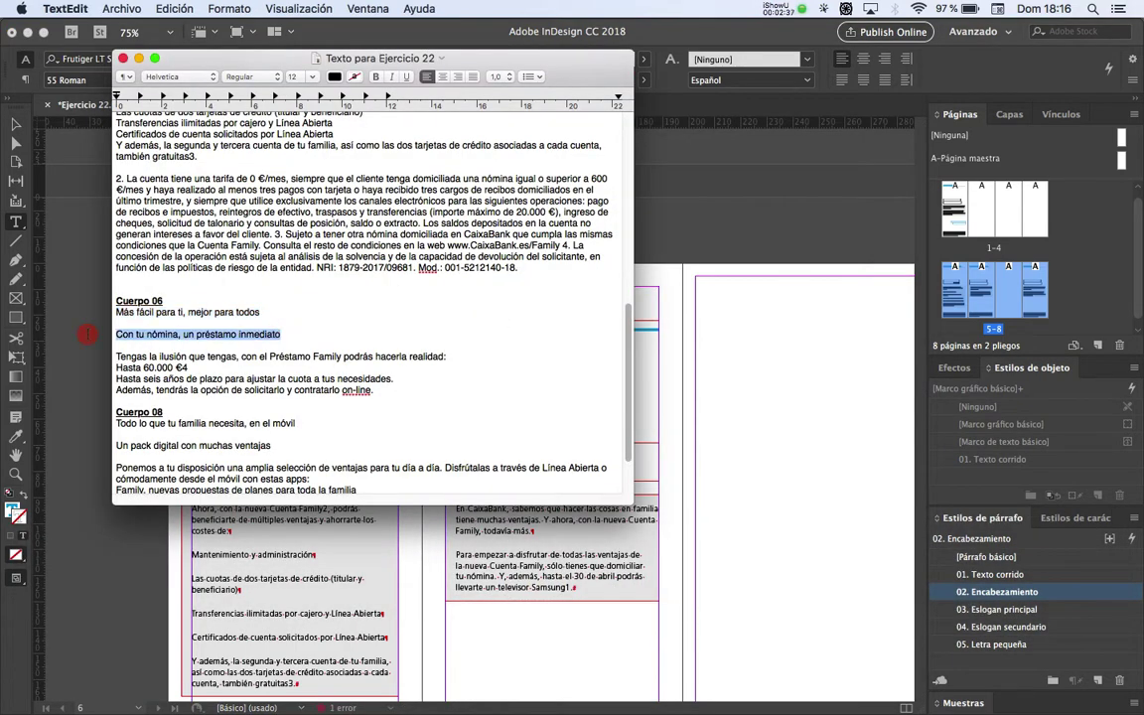
key("super+c")
key("super+Tab")
left_click(513, 455)
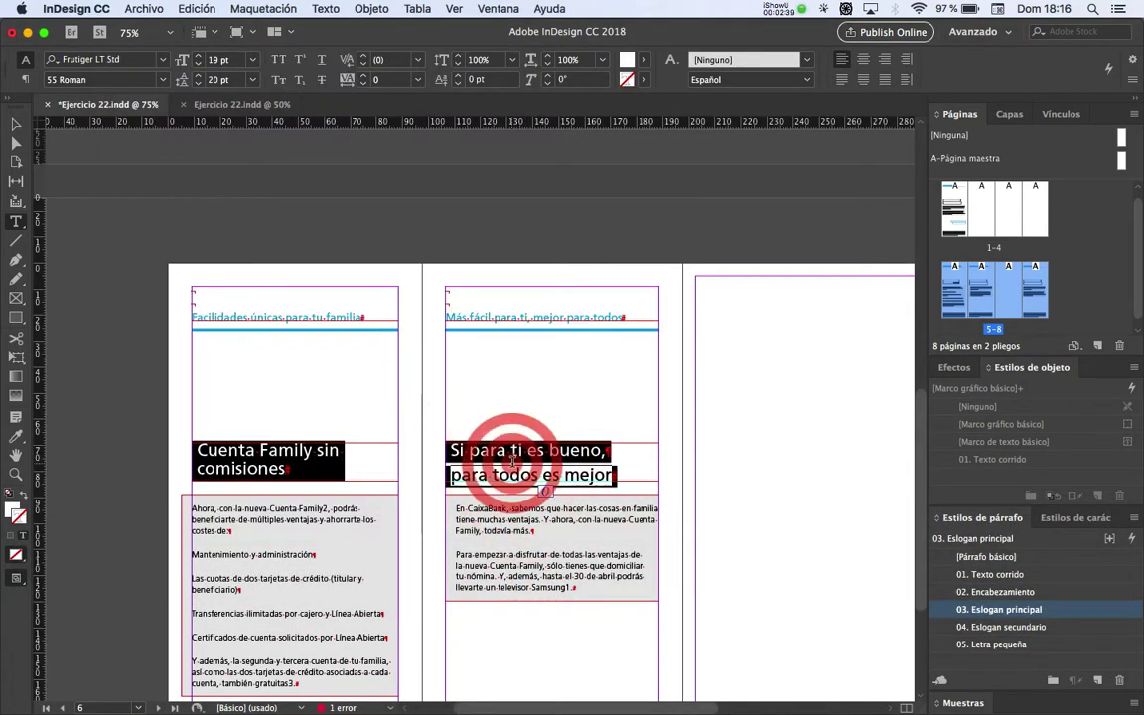
key("super+a")
key("super+v")
Copy the Cuerpo 06 body text, "Tengas la ilusión que tengas" through "on-line.", from TextEdit and replace the second panel's body text in InDesign
key("super+Tab")
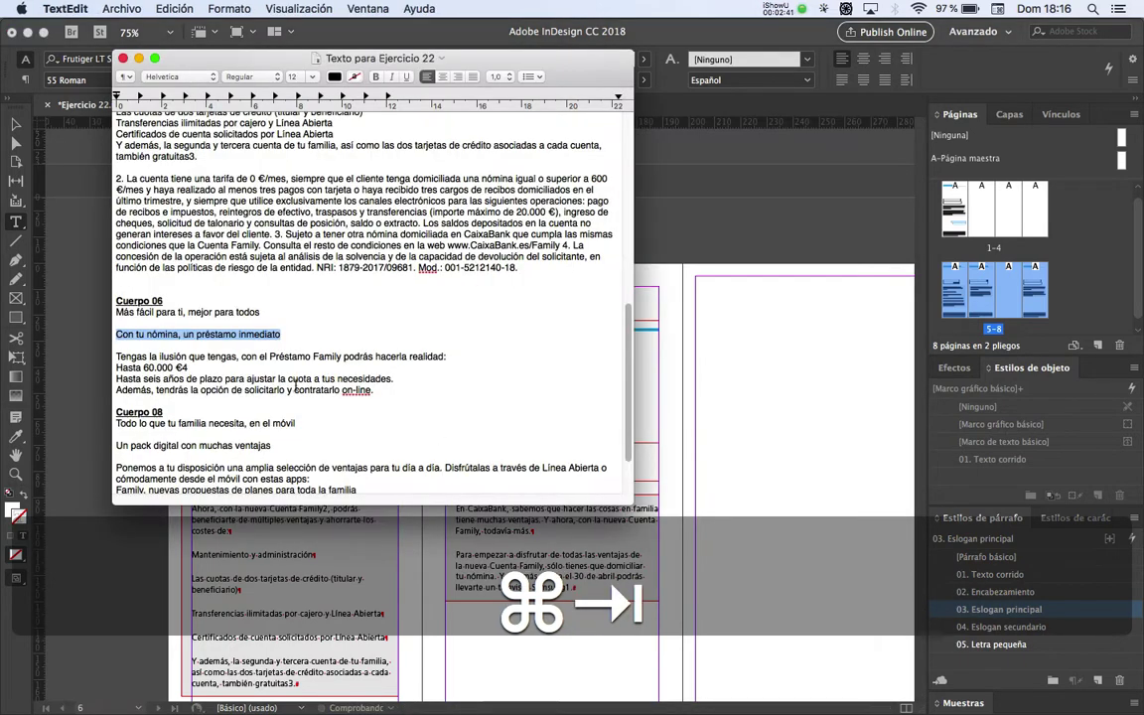
left_click_drag(374, 394, 116, 356)
key("super+Tab")
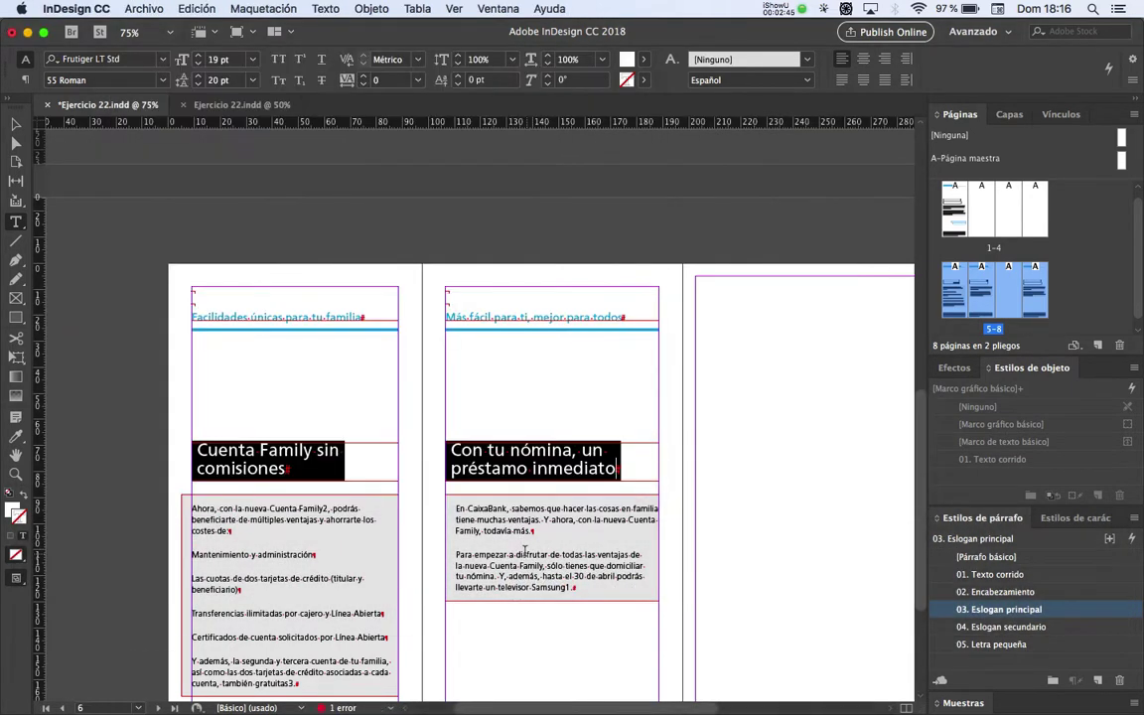
left_click(527, 554)
key("super+a")
key("super+v")
Switch to TextEdit and copy the line "Todo lo que tu familia necesita, en el móvil" under Cuerpo 08
key("super+Tab")
scroll(393, 425, "down", 2)
left_click_drag(295, 381, 139, 383)
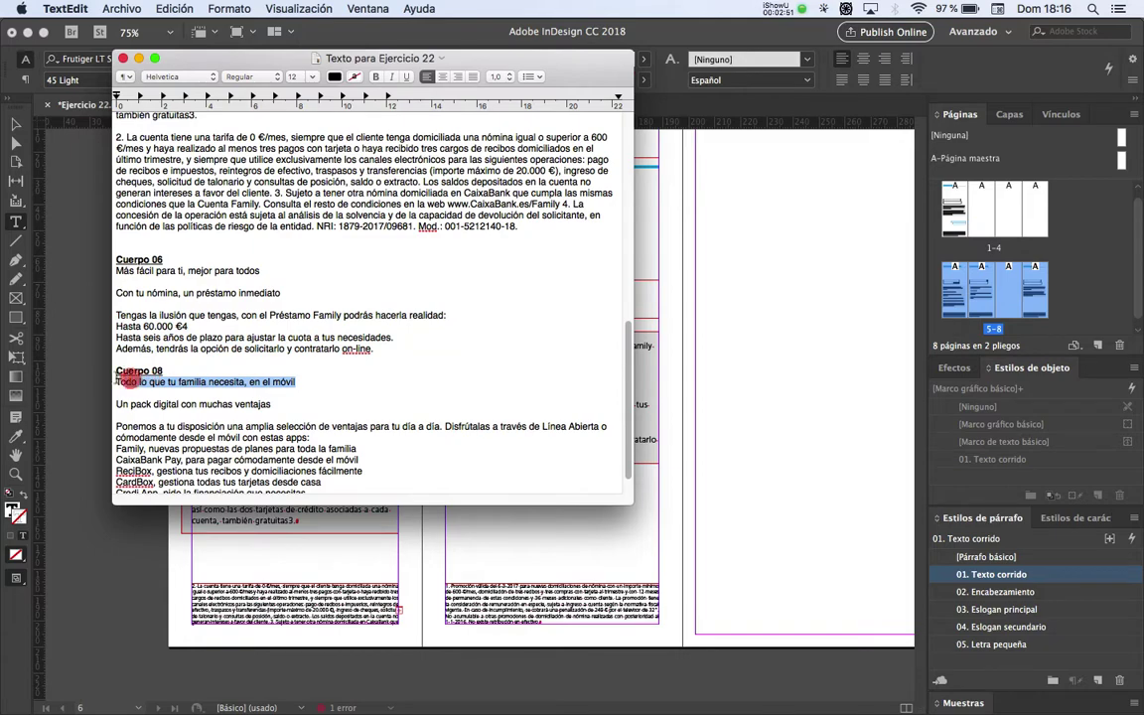
Back in InDesign, replace the fourth panel's heading line with the copied "Todo lo que tu familia necesita, en el móvil"
key("super+Tab")
left_click(15, 123)
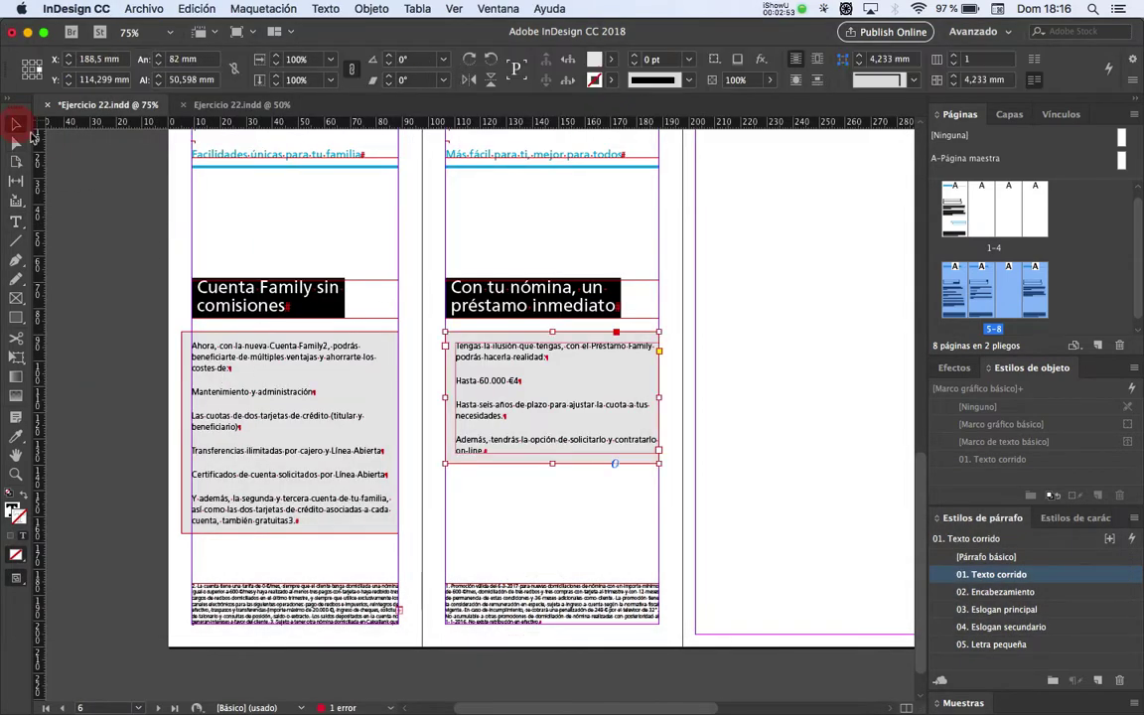
key("space")
scroll(565, 422, "right", 10)
triple_click(588, 227)
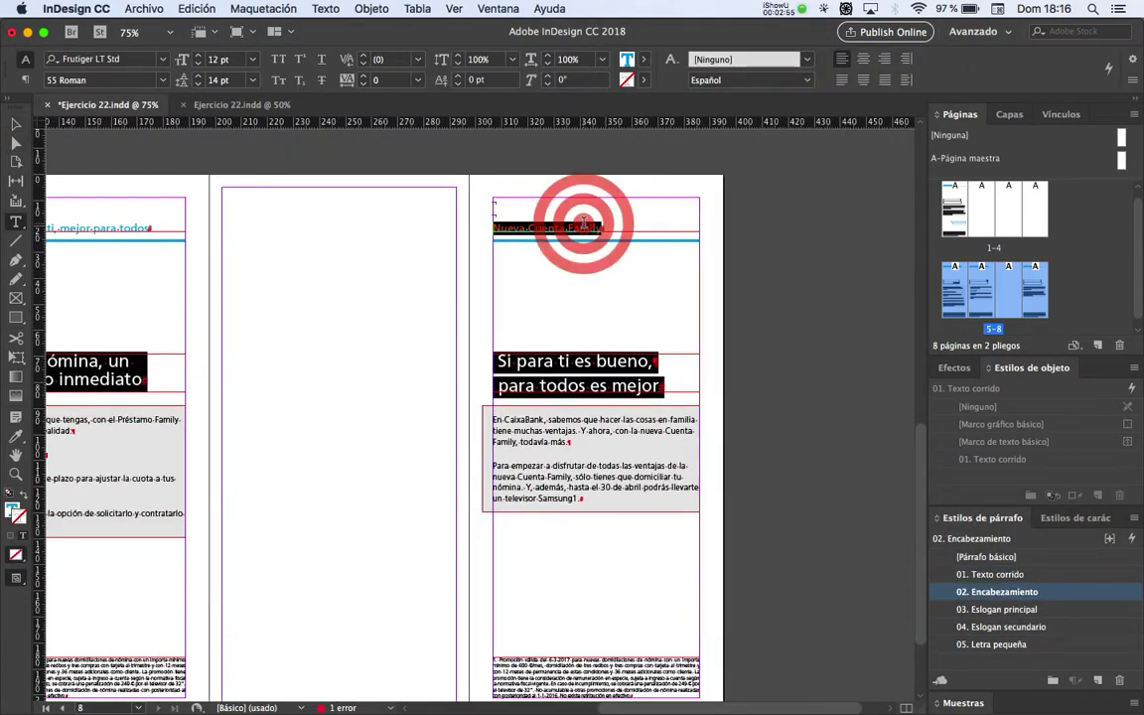
key("super+v")
Copy "Un pack digital con muchas ventajas" from TextEdit and replace the fourth panel's two-line main slogan in InDesign with it
key("super+Tab")
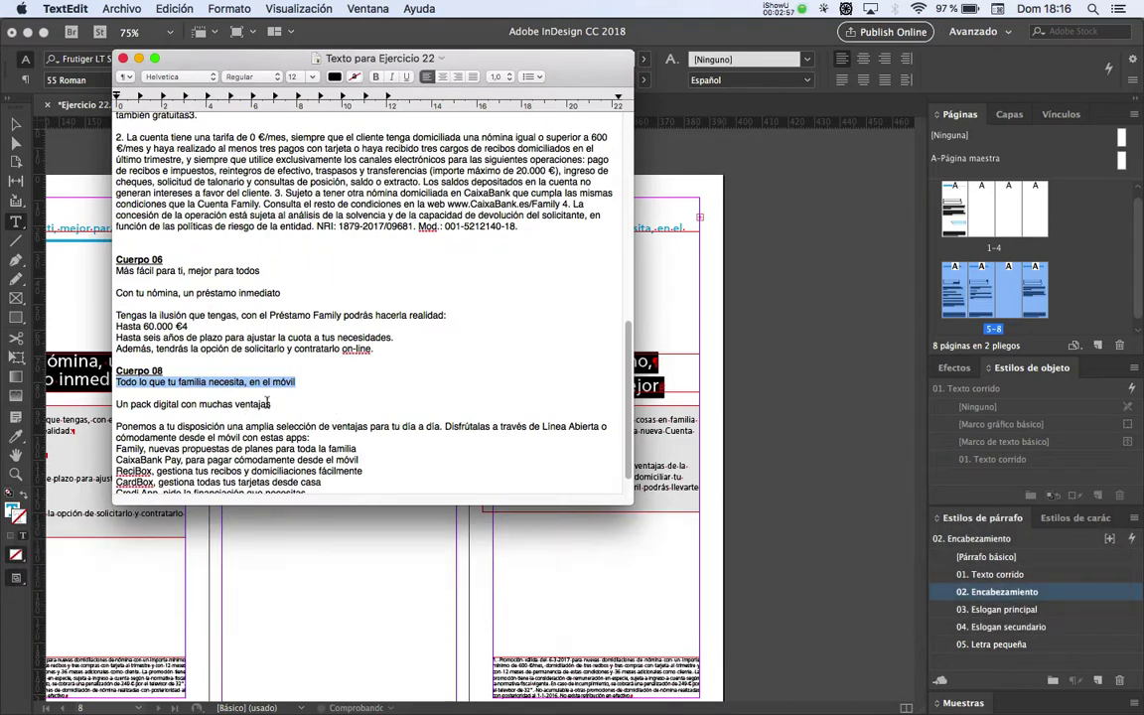
left_click_drag(184, 401, 117, 404)
key("super+c")
key("super+Tab")
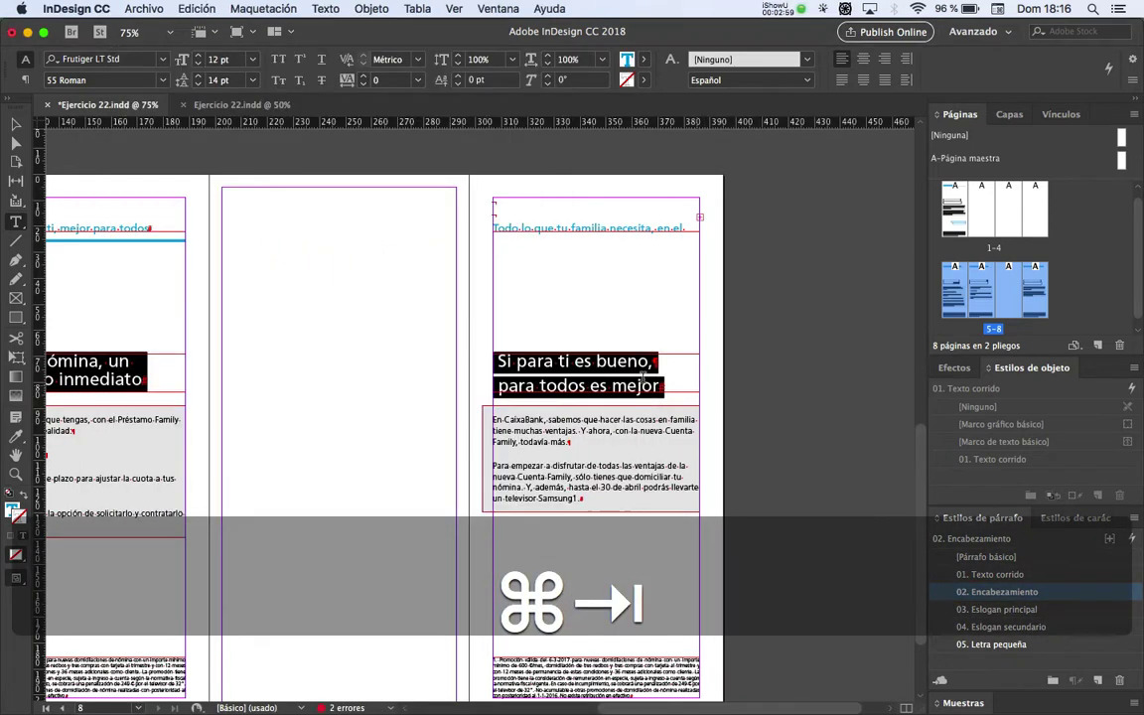
left_click(628, 386)
key("super+a")
key("super+v")
Copy the Cuerpo 08 body text, "Ponemos a tu disposición" through "que necesitas", from TextEdit and replace the fourth panel's body text in InDesign
key("super+Tab")
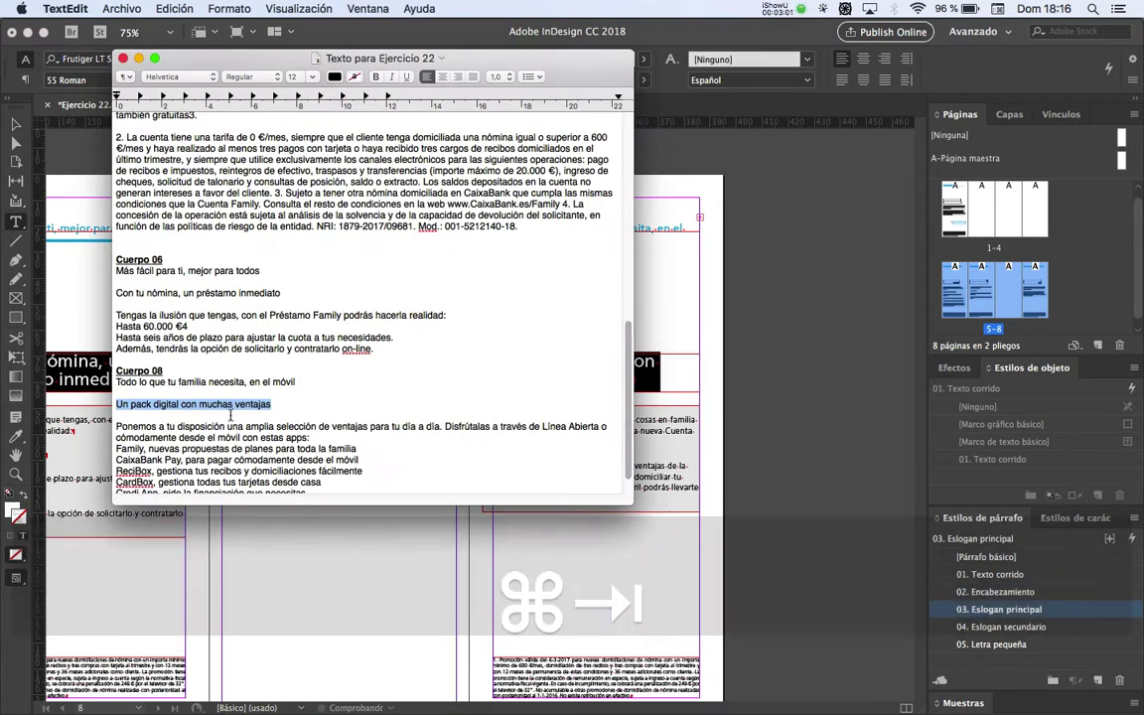
scroll(271, 455, "down", 2)
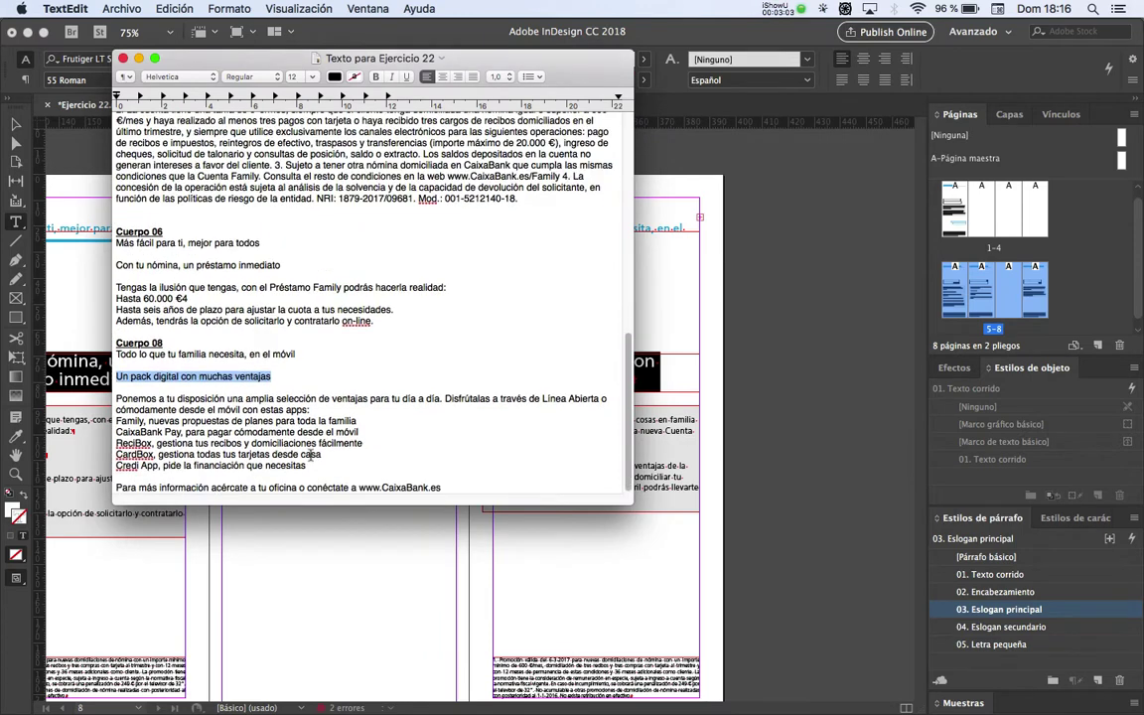
left_click_drag(307, 465, 88, 370)
key("super+c")
key("super+Tab")
left_click(549, 467)
key("super+a")
key("super+v")
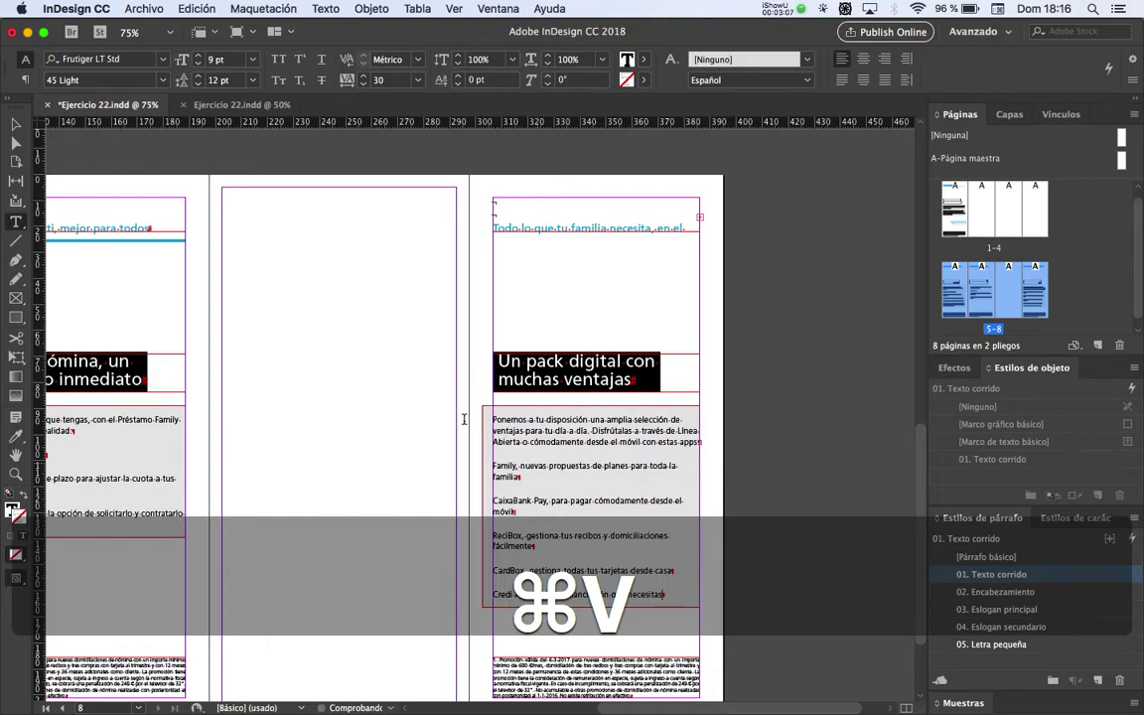
Check the fourth panel in the reference PDF, then return to InDesign, deselect the frame and review the whole spread 5-8
key("super+Tab")
key("super+Tab")
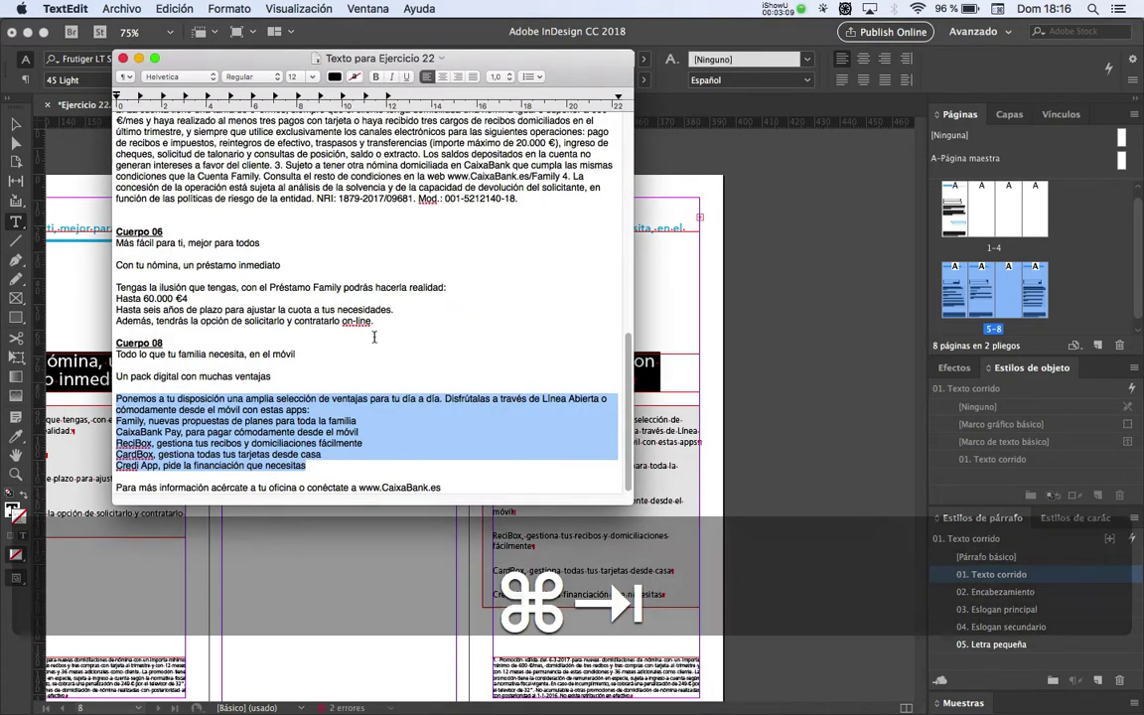
left_click(438, 338)
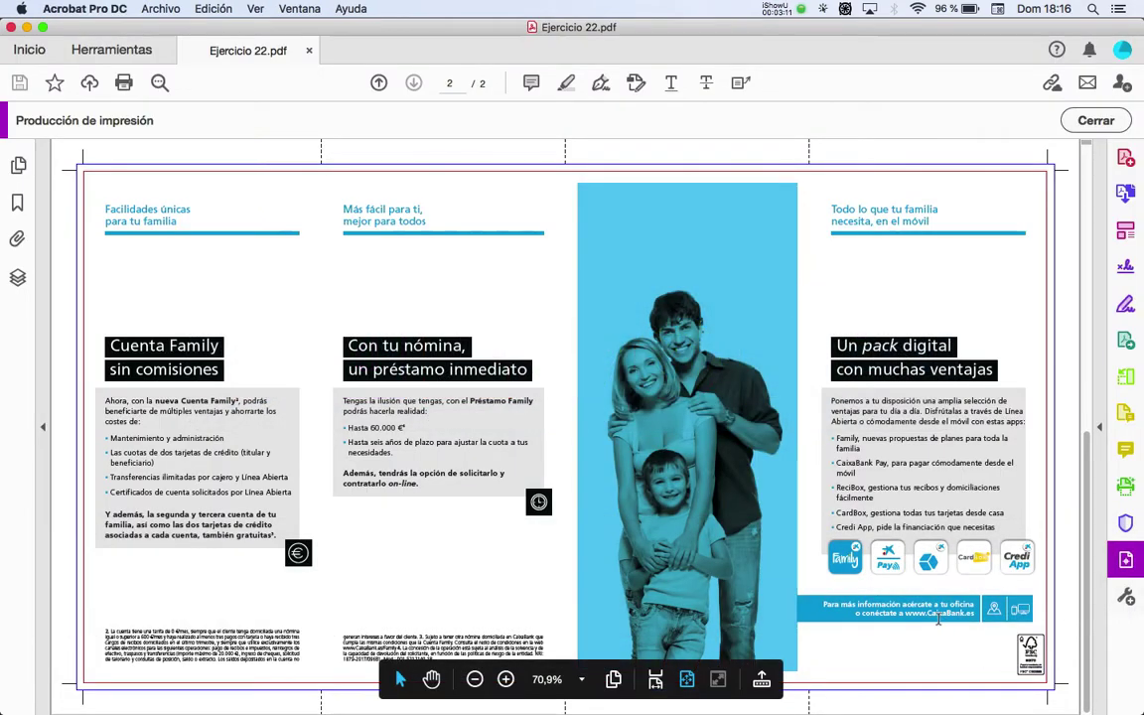
key("super+Tab")
key("super+Tab")
key("super+Tab")
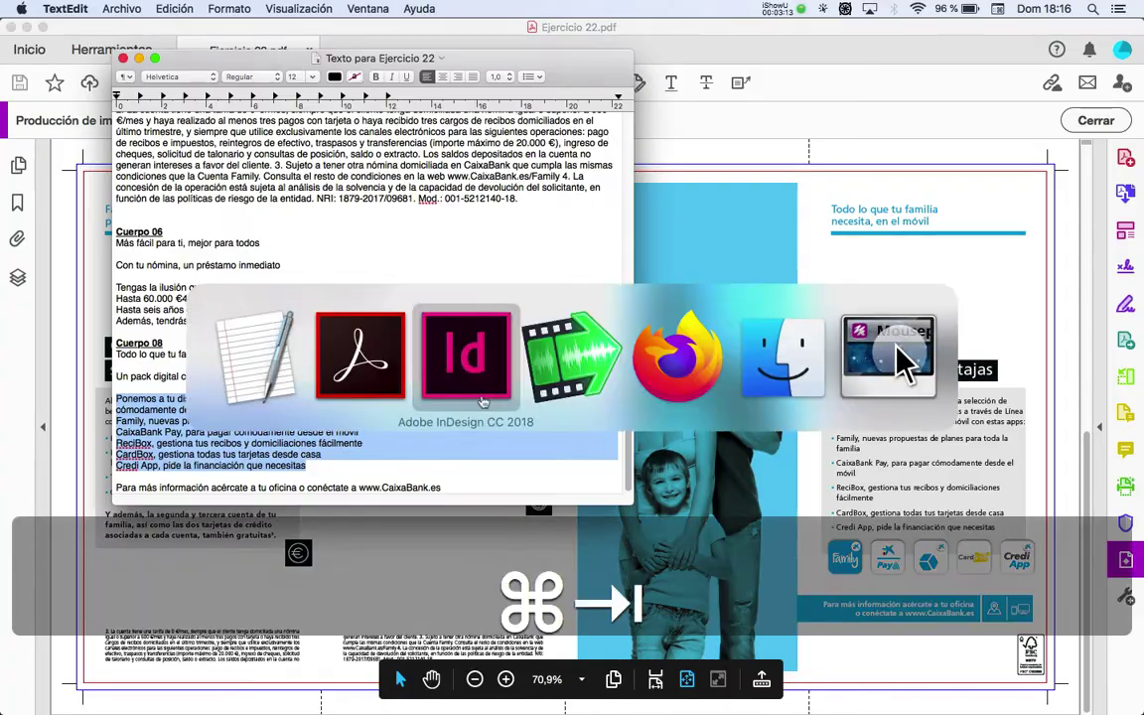
left_click(16, 124)
left_click(255, 153)
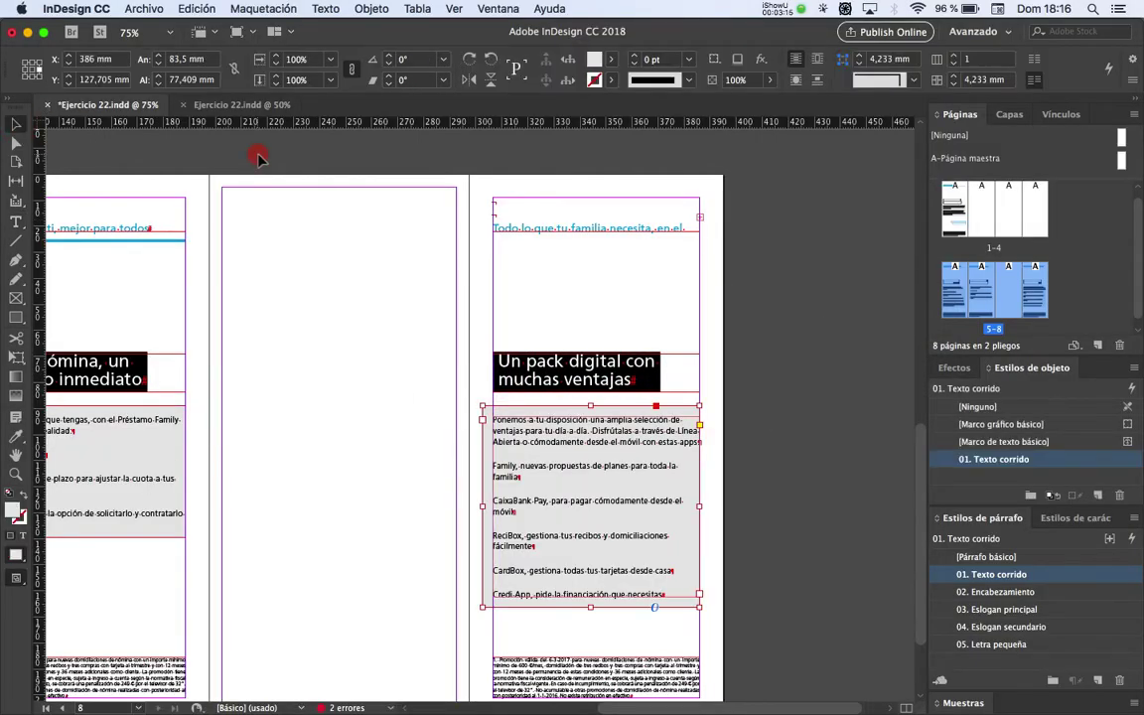
key("super+minus")
key("super+minus")
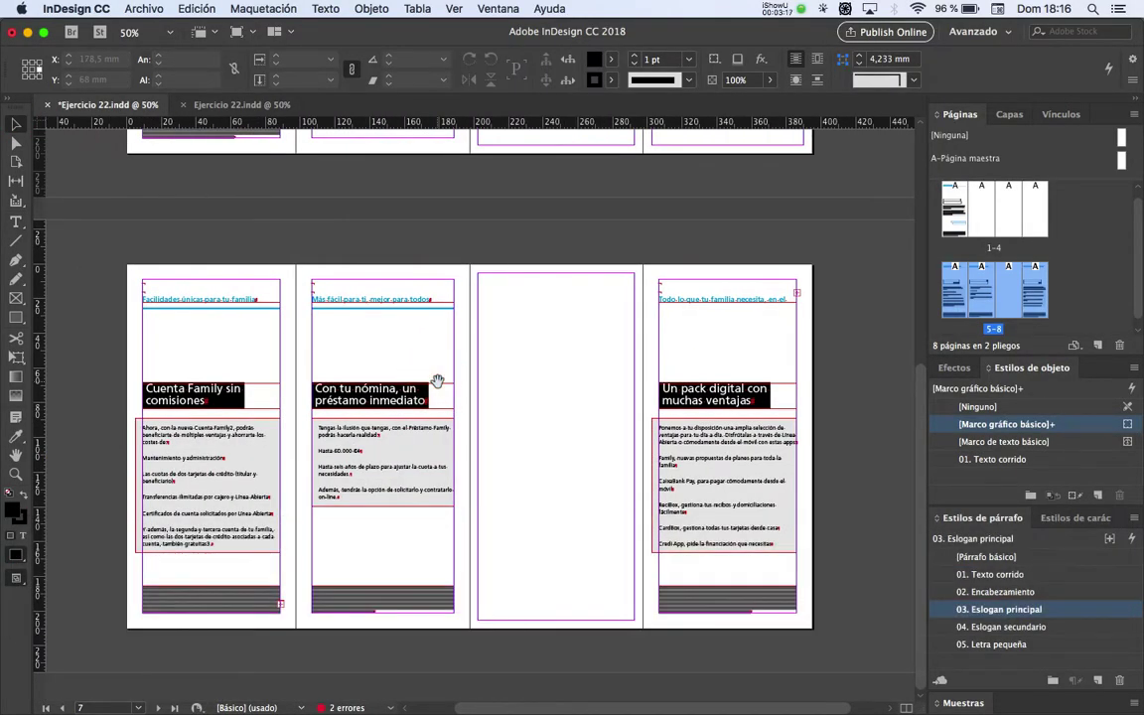
Break the first panel's main slogan into two paragraphs, "Cuenta Family" and "sin comisiones", as in the reference PDF
key("shift+super+p")
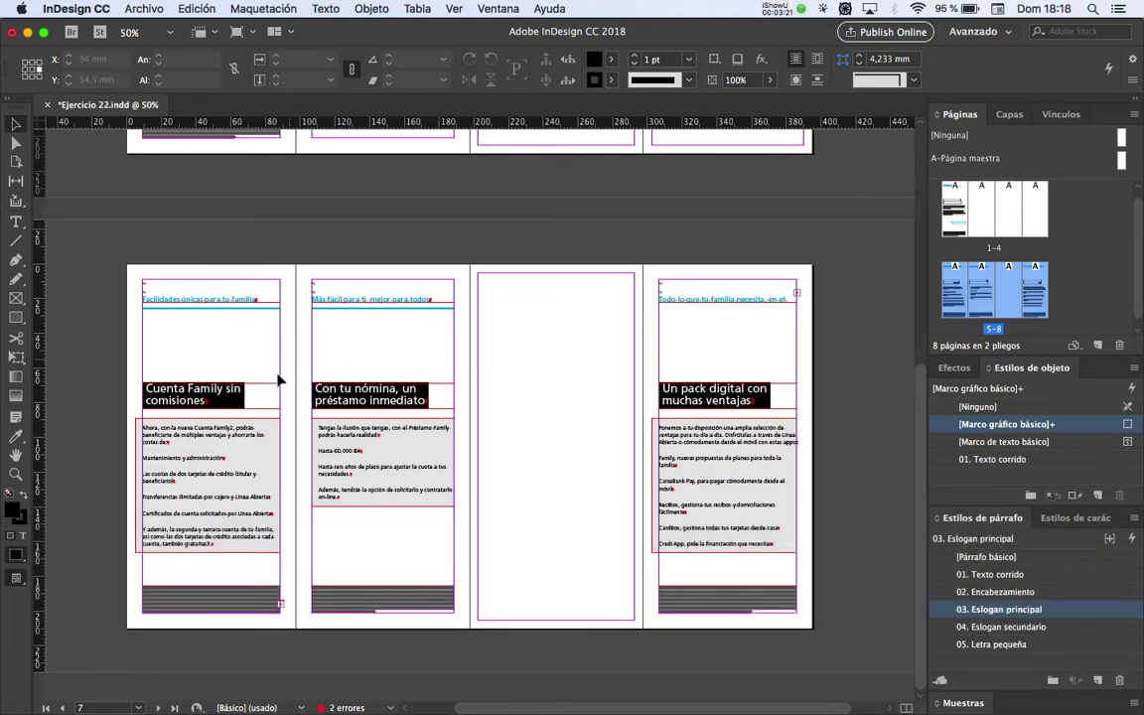
scroll(268, 385, "up", 1)
left_click_drag(249, 446, 282, 449)
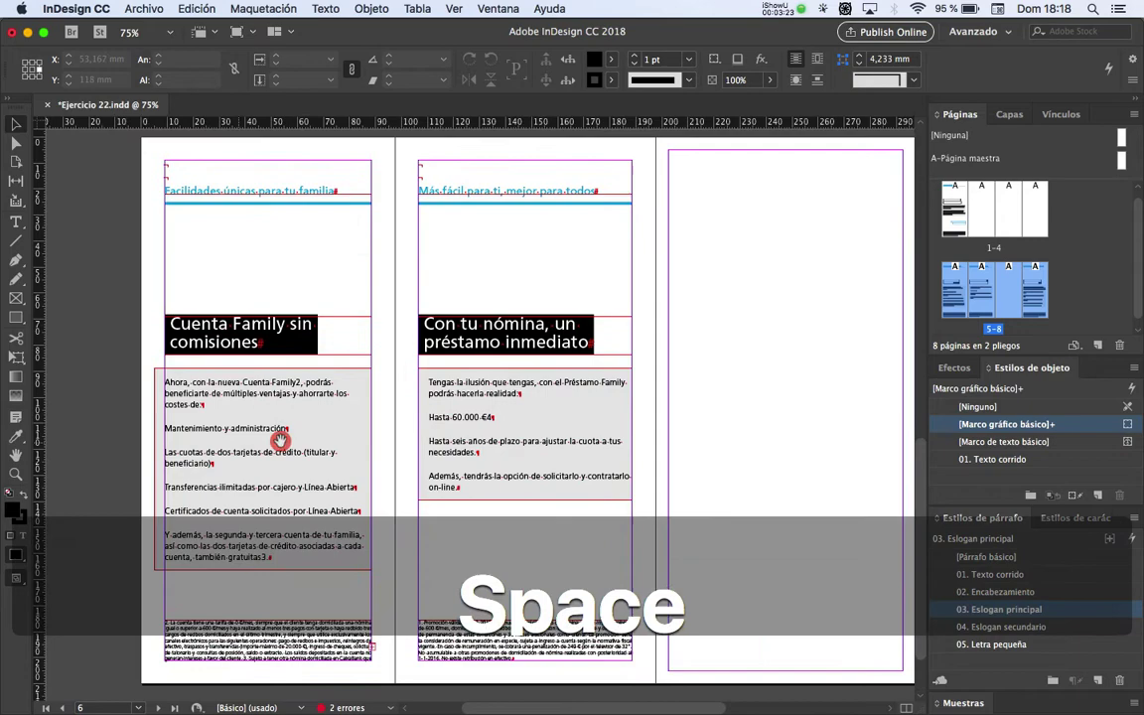
key("super+Tab")
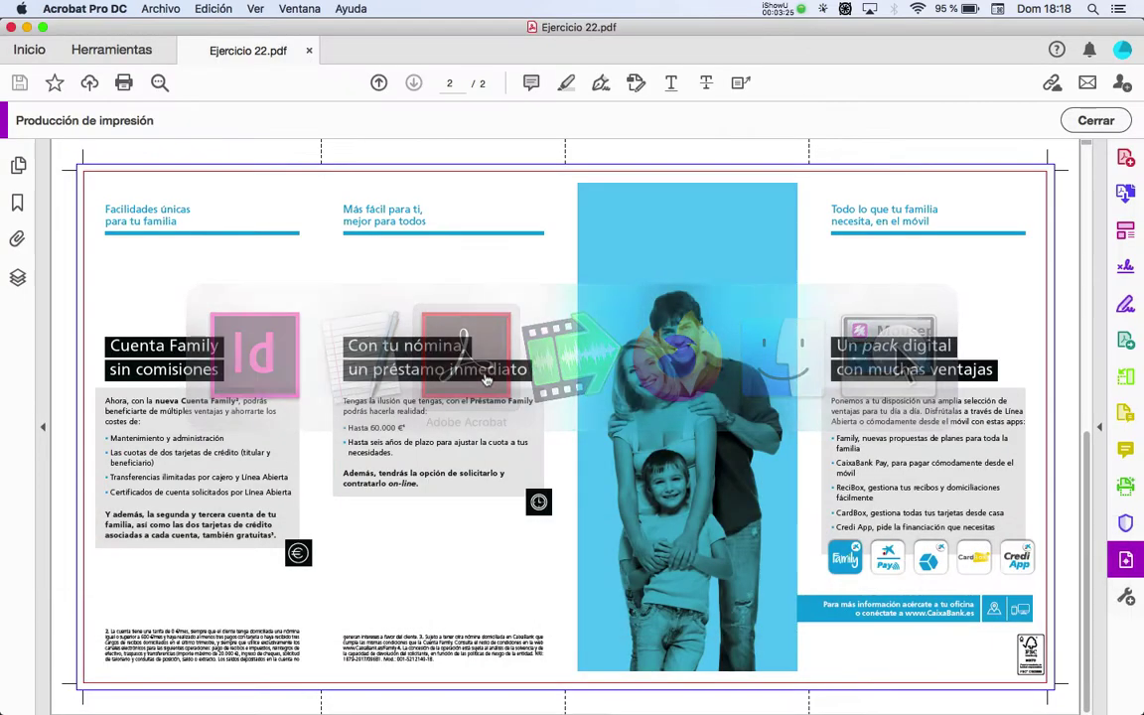
key("super+Tab")
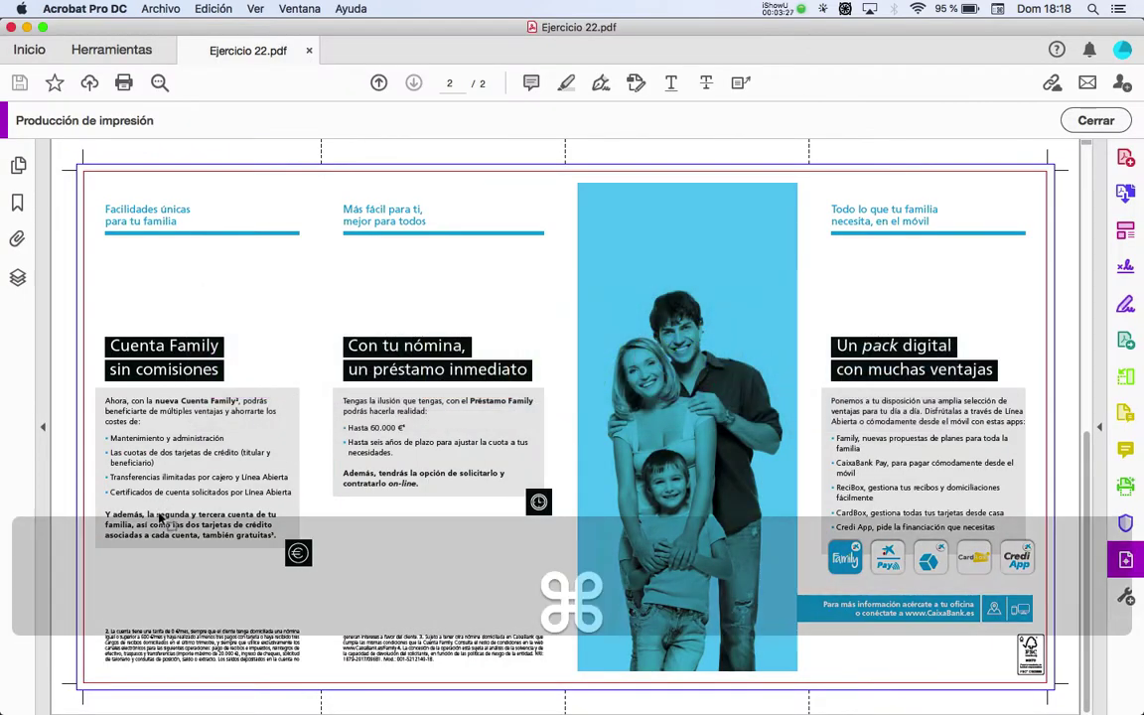
key("super+Tab")
key("super+Tab")
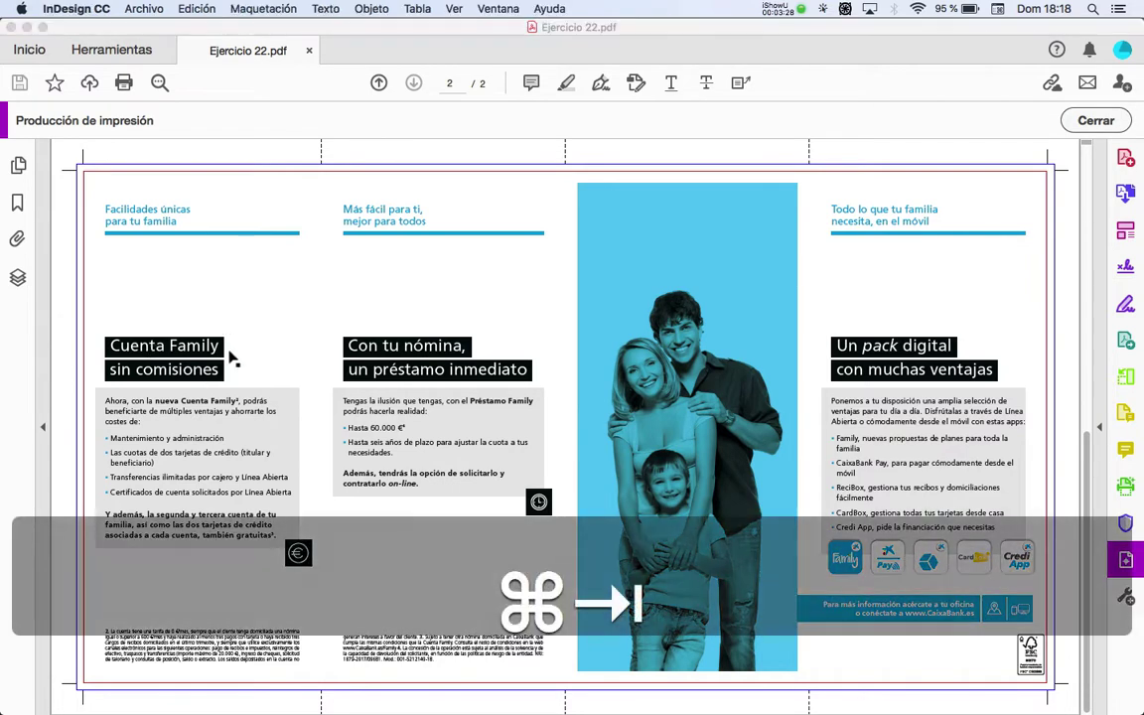
double_click(293, 323)
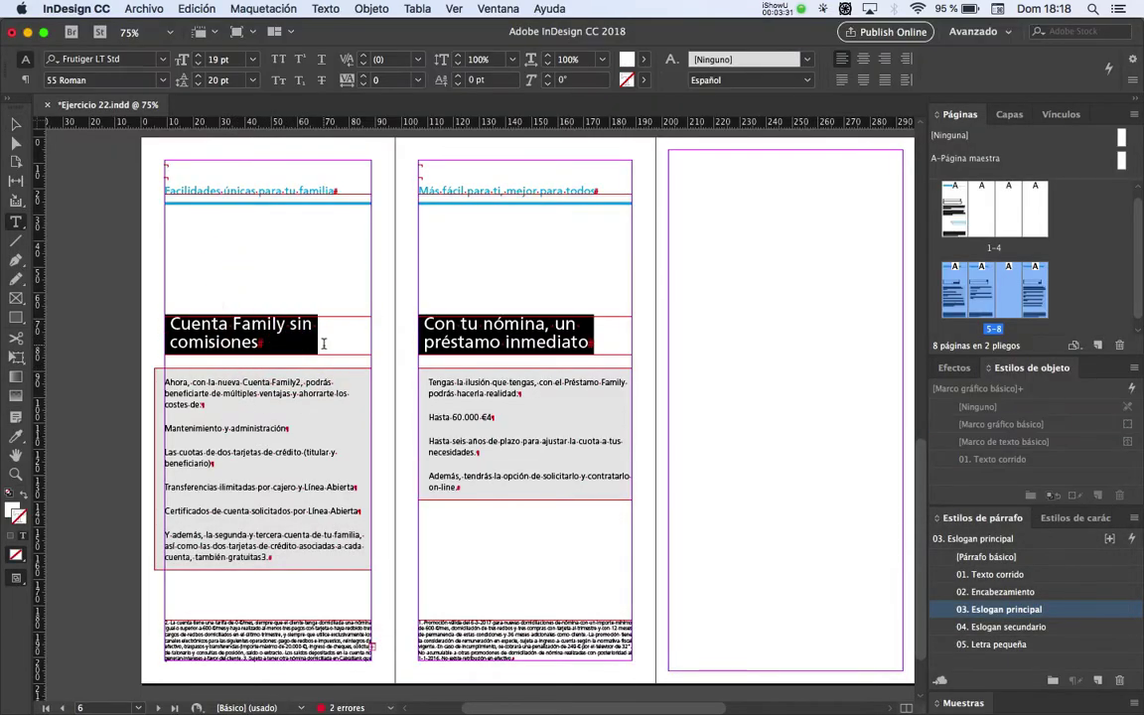
key("BackSpace")
key("Return")
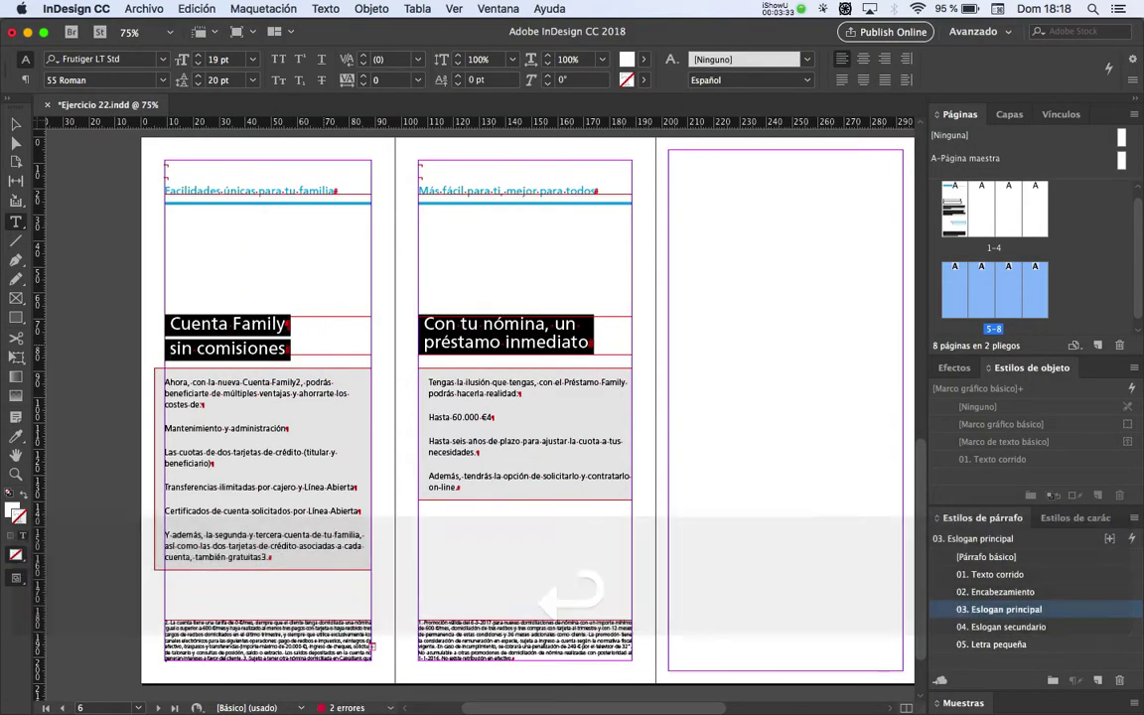
Check the second panel's slogan in the reference PDF and break it into two paragraphs, "Con tu nómina," and "un préstamo inmediato"
key("super+Tab")
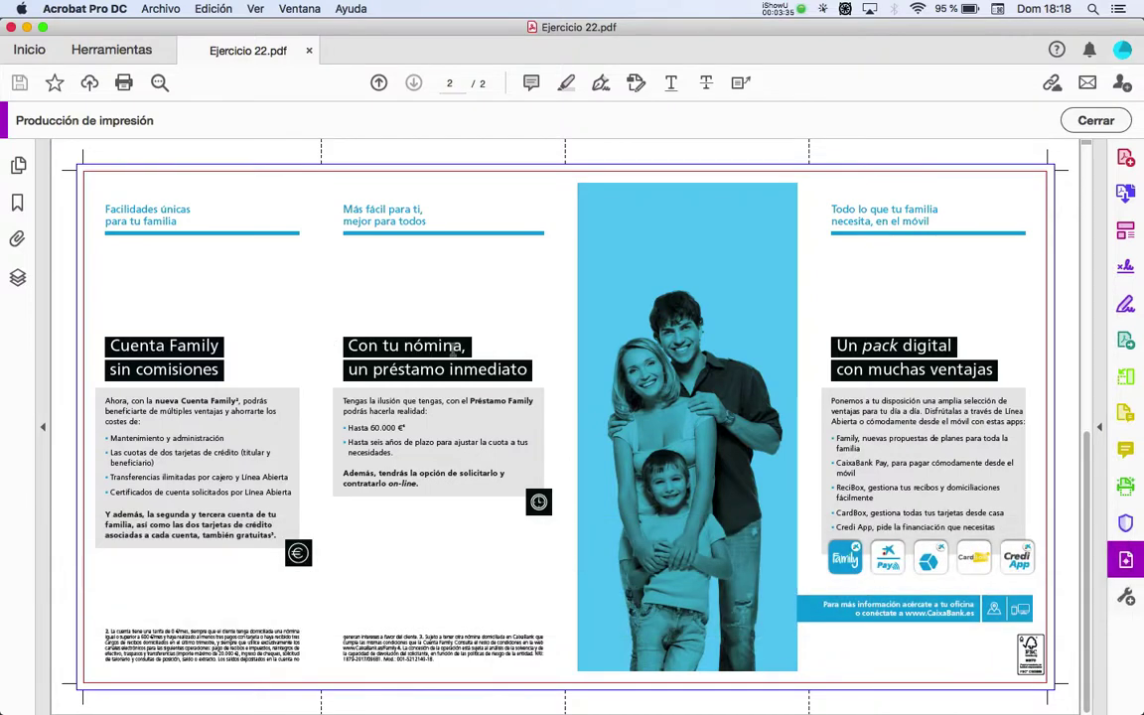
key("super+Tab")
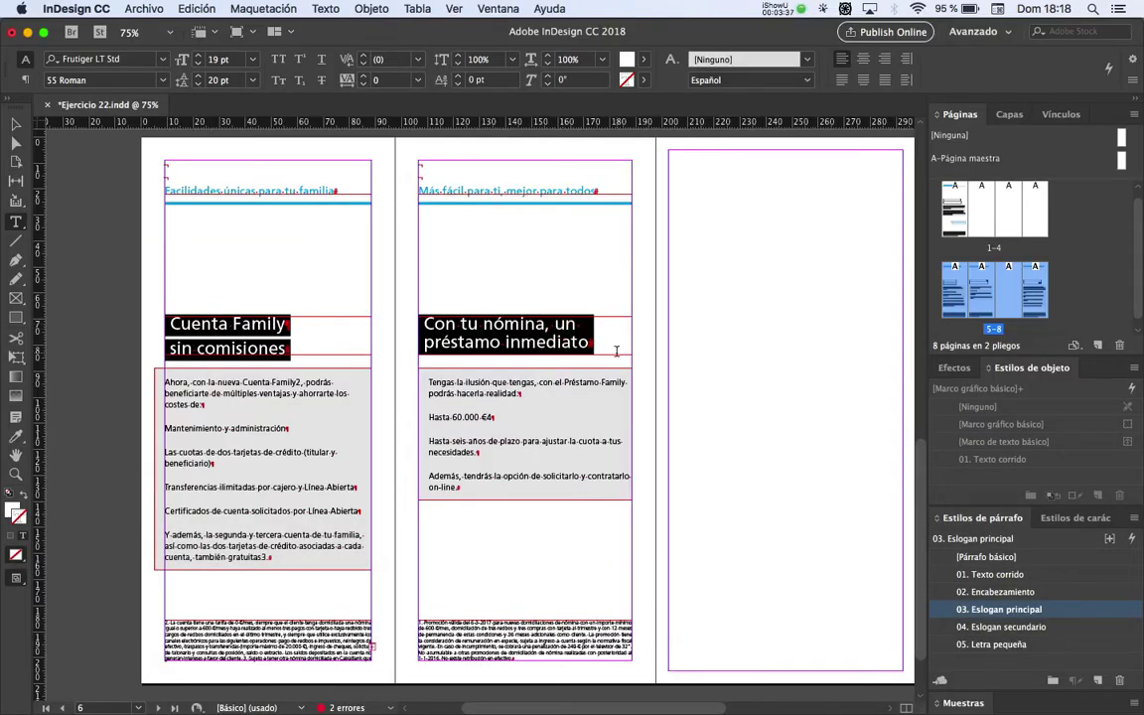
key("BackSpace")
key("Return")
Following the reference PDF, remove the space before "para tu familia" in the first panel's heading and delete one empty line above the heading
key("super+Tab")
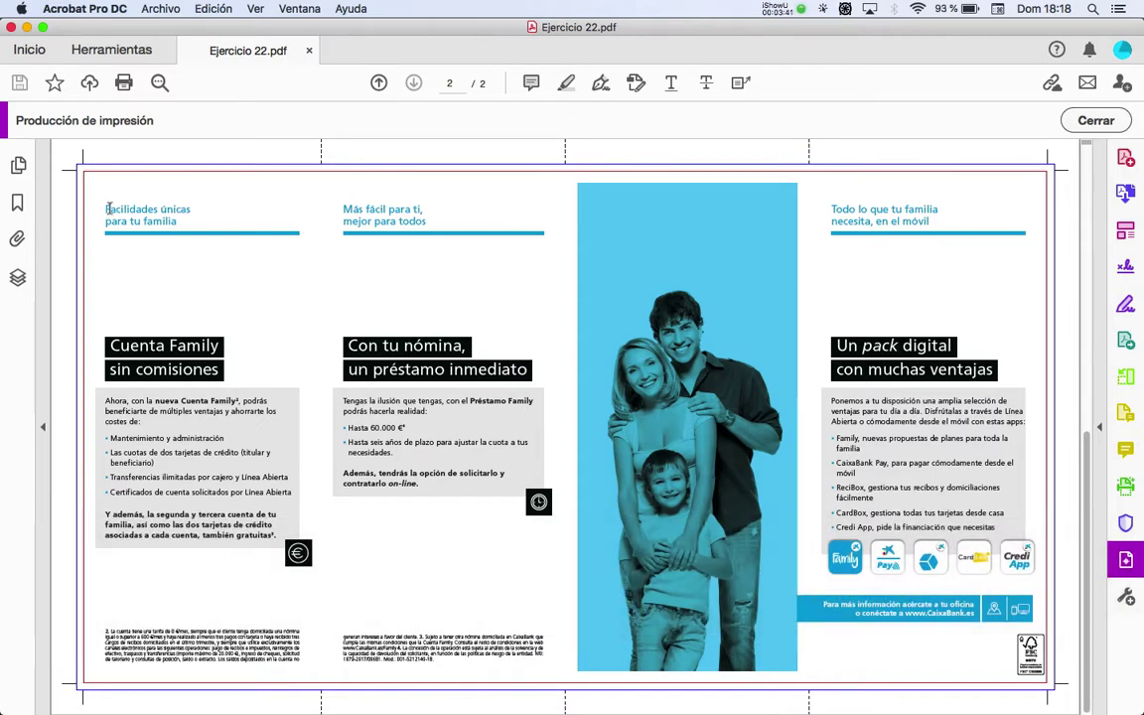
key("super+Tab")
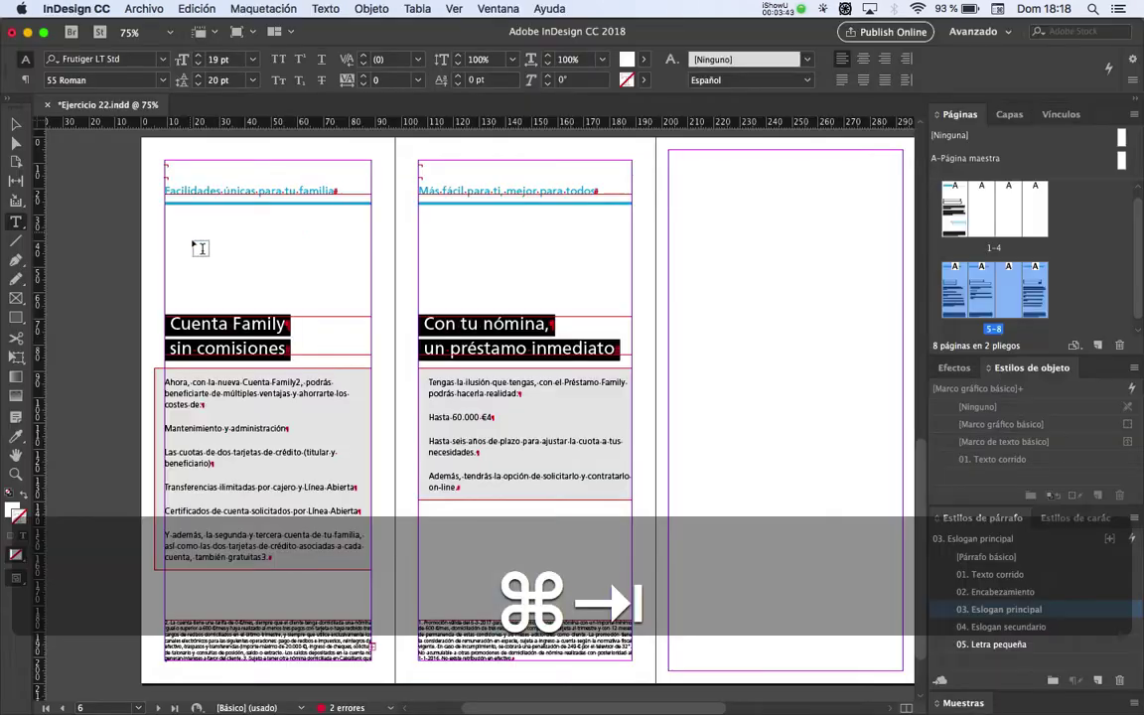
left_click(260, 189)
key("BackSpace")
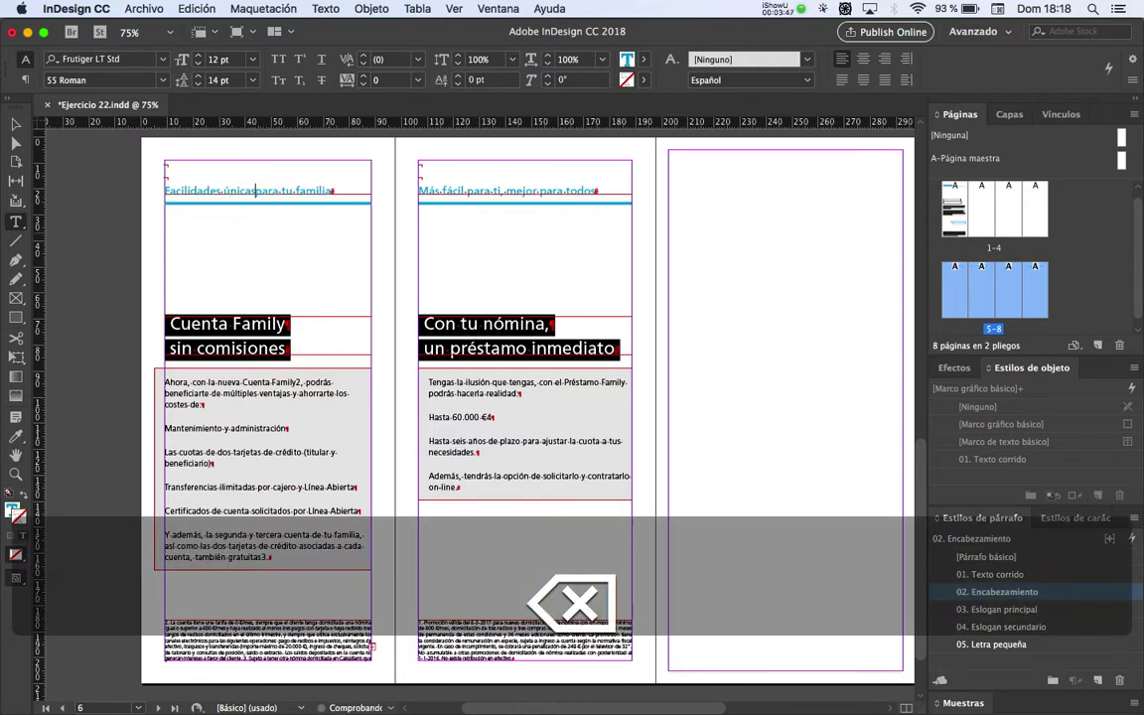
key("Return")
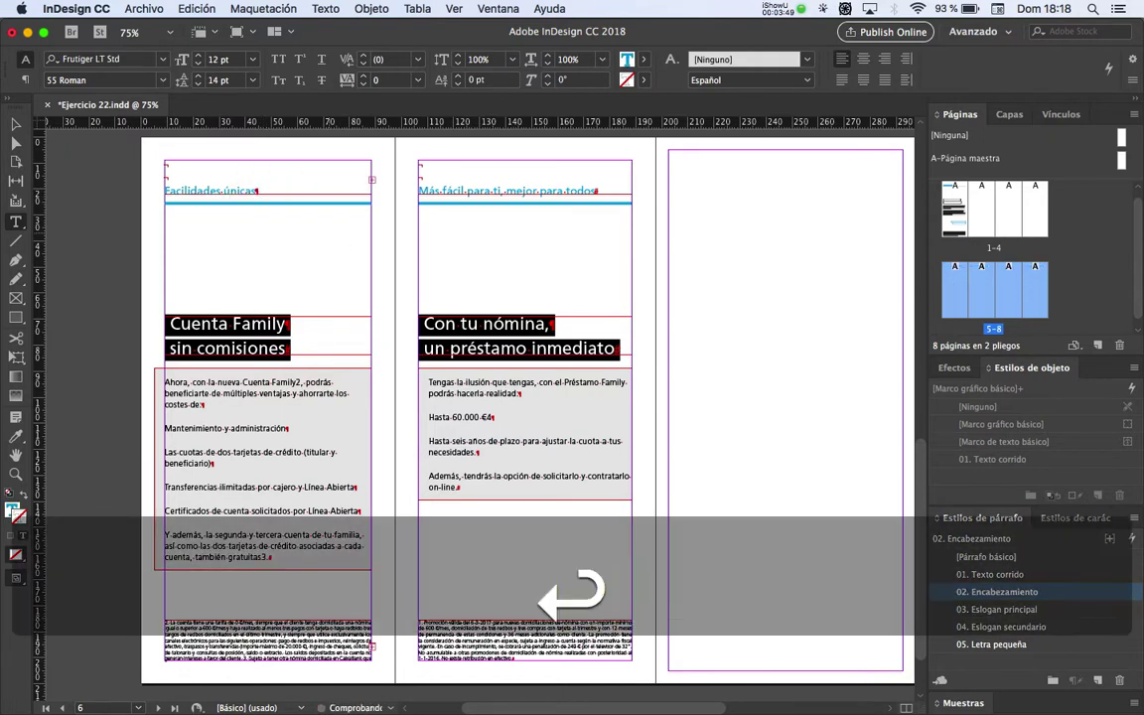
key("super+z")
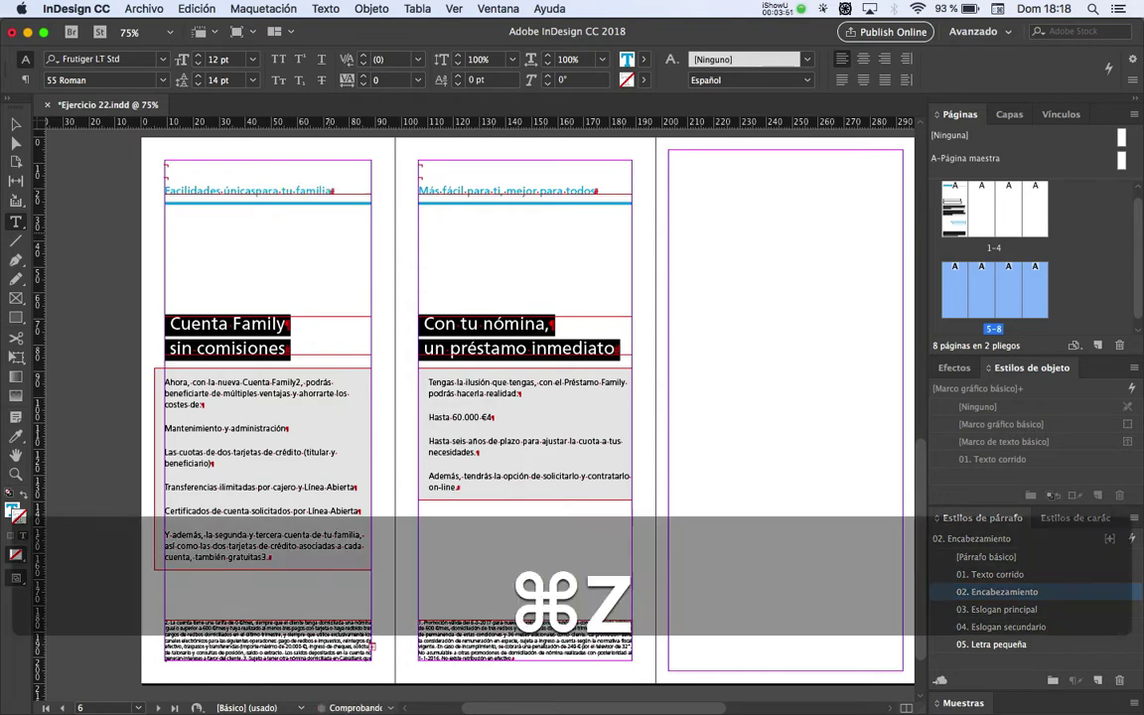
key("super+Tab")
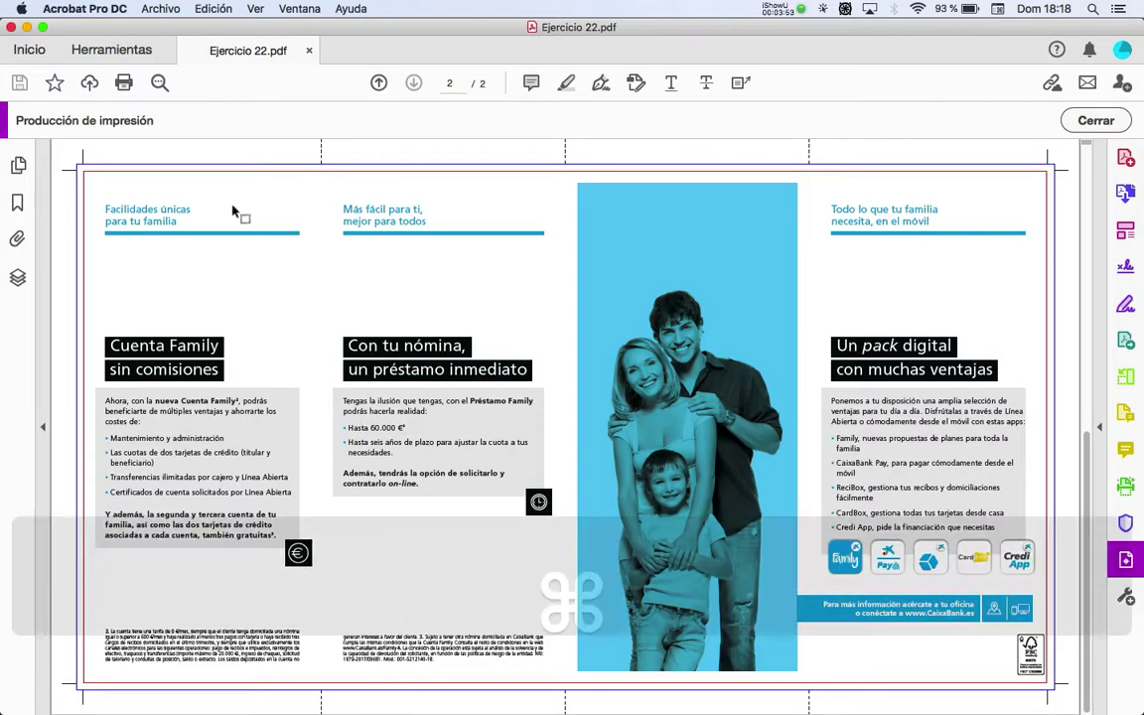
key("super+Tab")
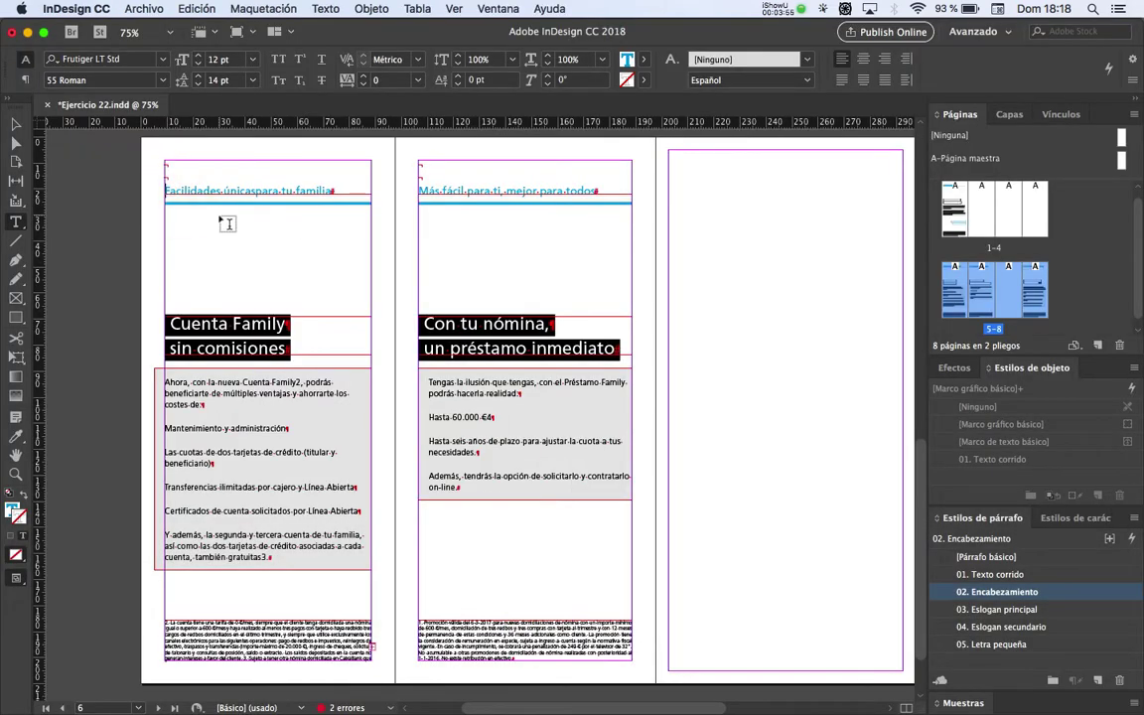
key("BackSpace")
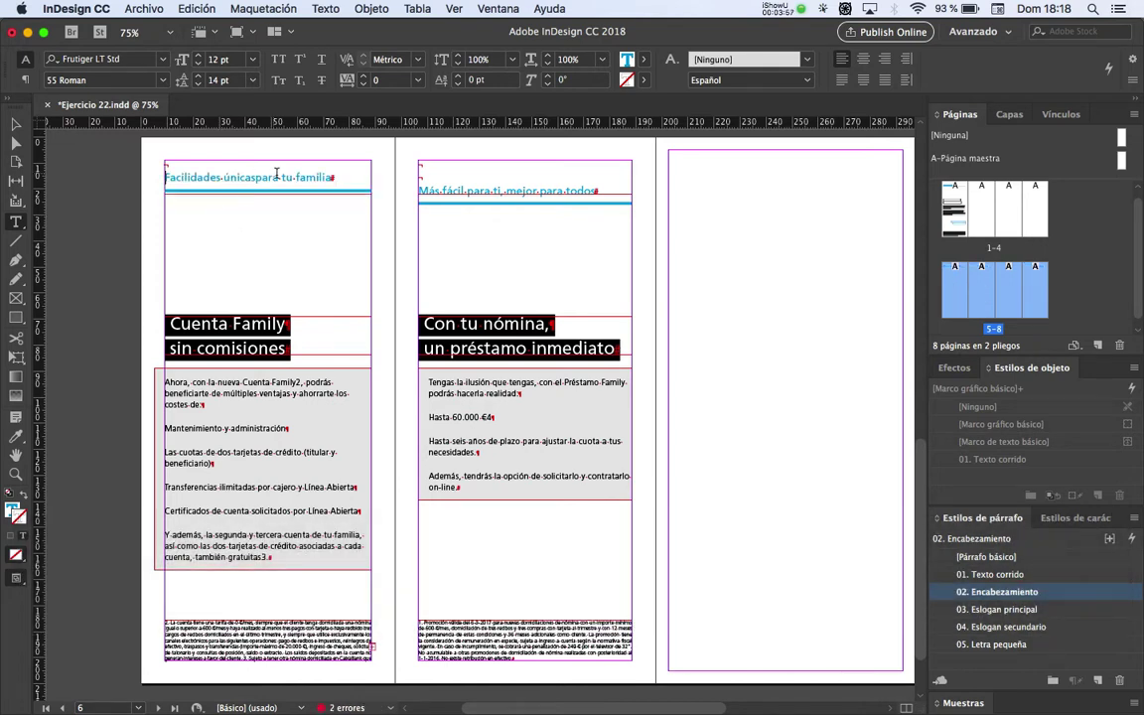
Try a paragraph break after "Facilidades únicas" in the first panel's heading and extend its frame to about 15.5 mm high
left_click(256, 175)
key("Return")
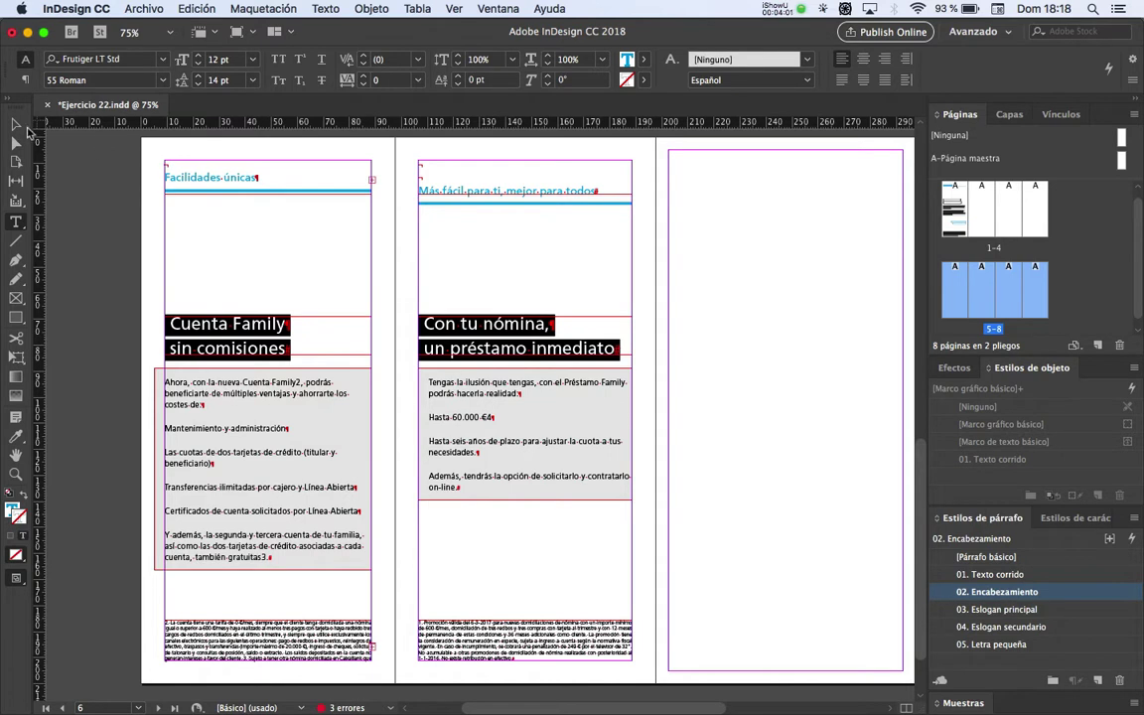
left_click(16, 124)
left_click_drag(268, 192, 270, 200)
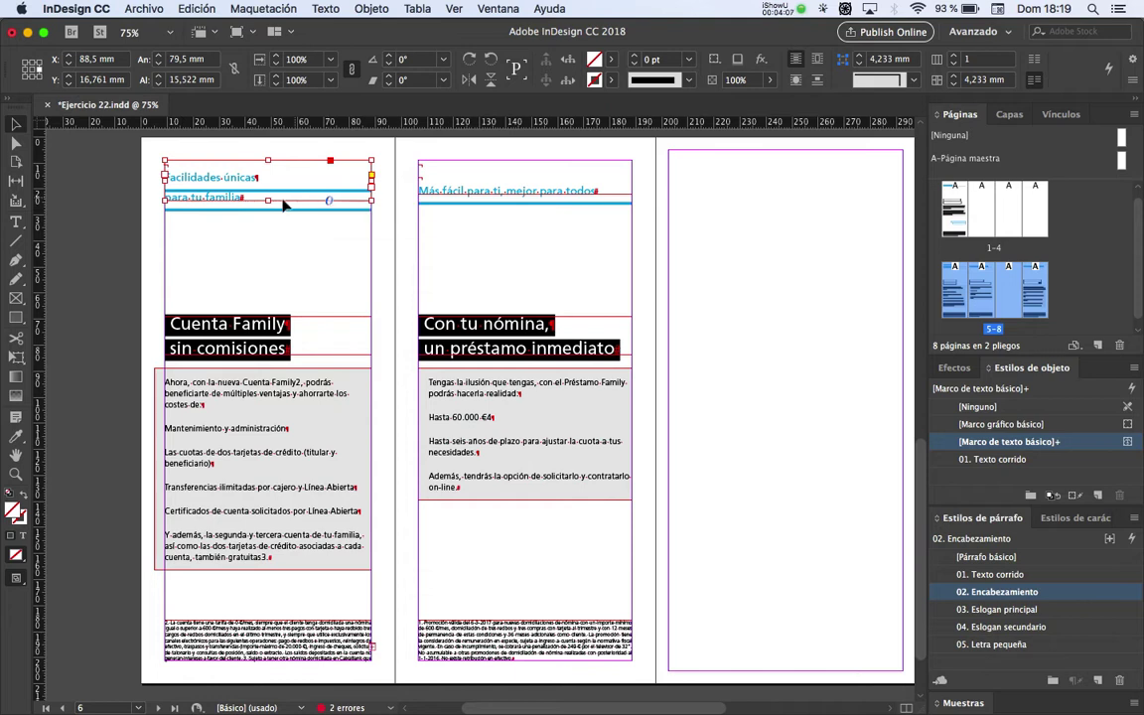
Replace the paragraph break after "Facilidades únicas" with a forced line break, keeping both heading lines in one paragraph
double_click(204, 197)
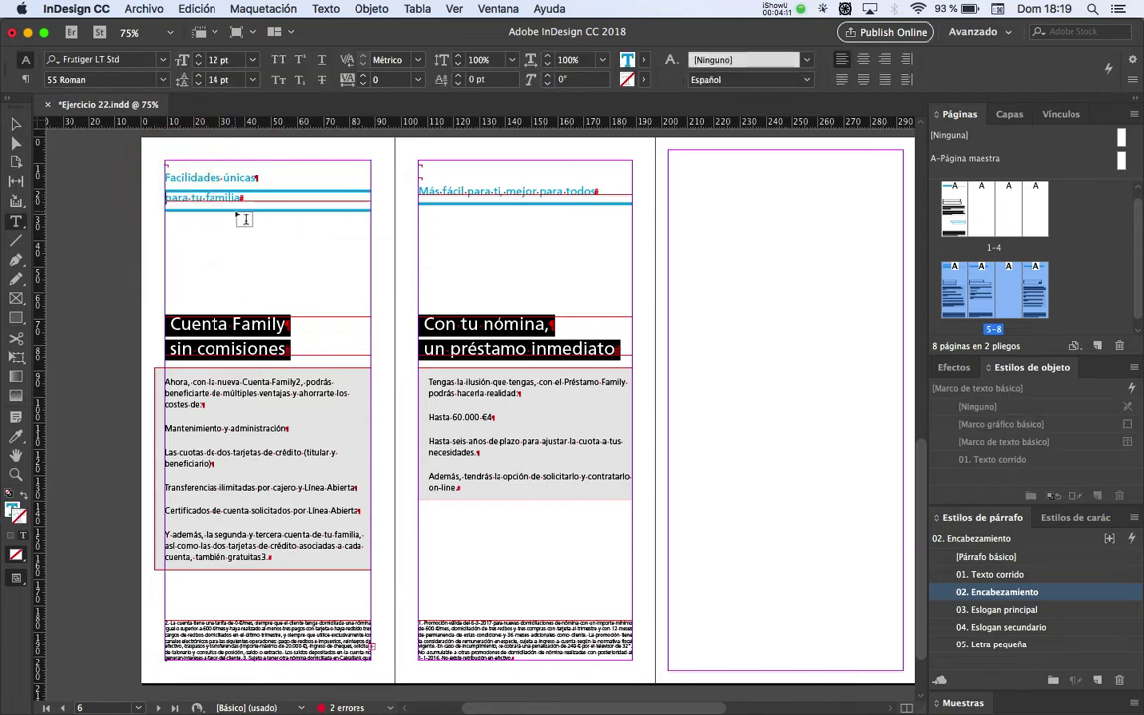
key("BackSpace")
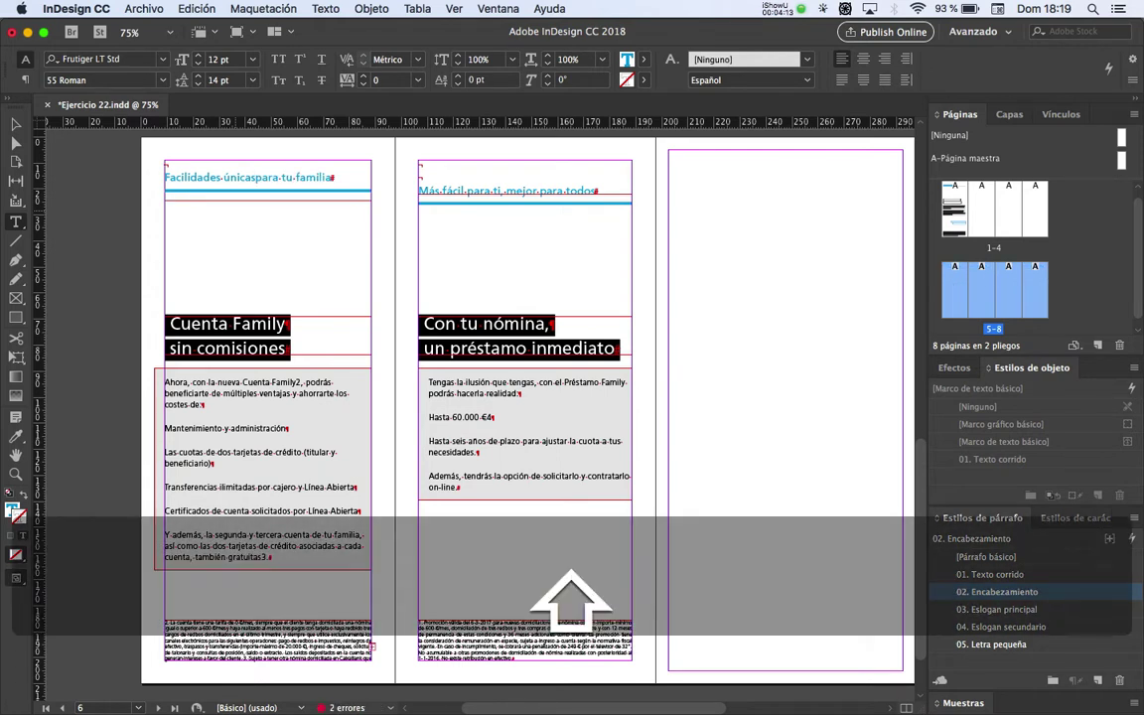
key("shift+Return")
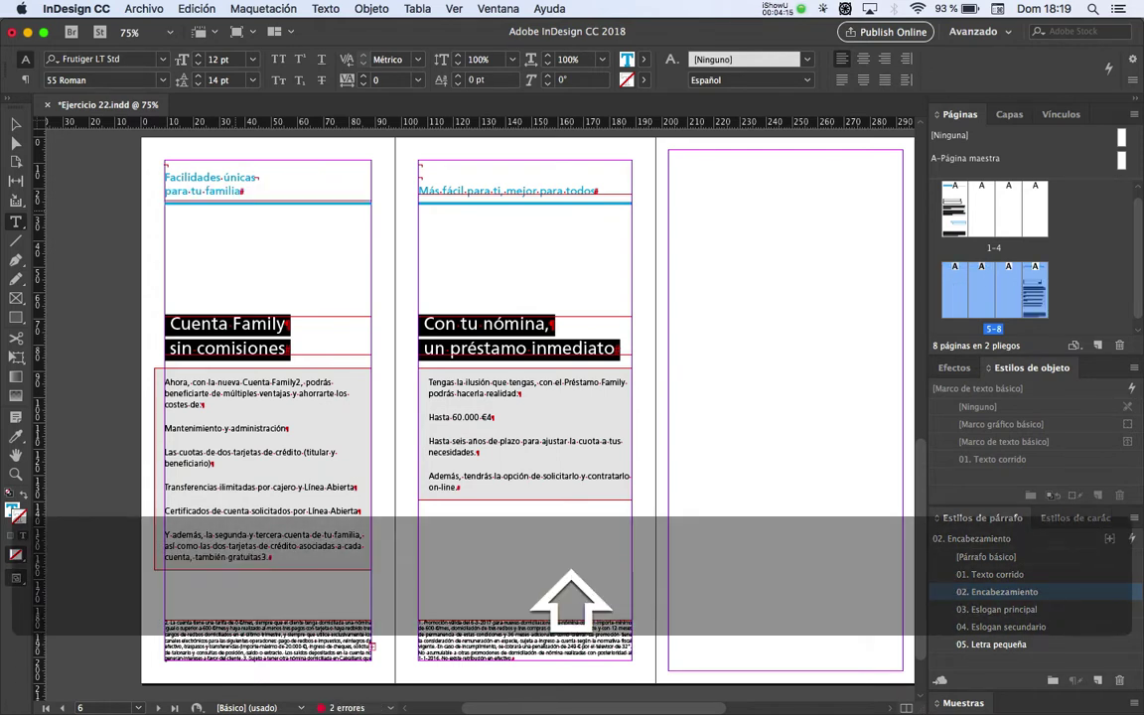
Delete one empty line above the second panel's heading and split it with a forced line break into "Más fácil para ti," and "mejor para todos"
left_click(421, 188)
key("BackSpace")
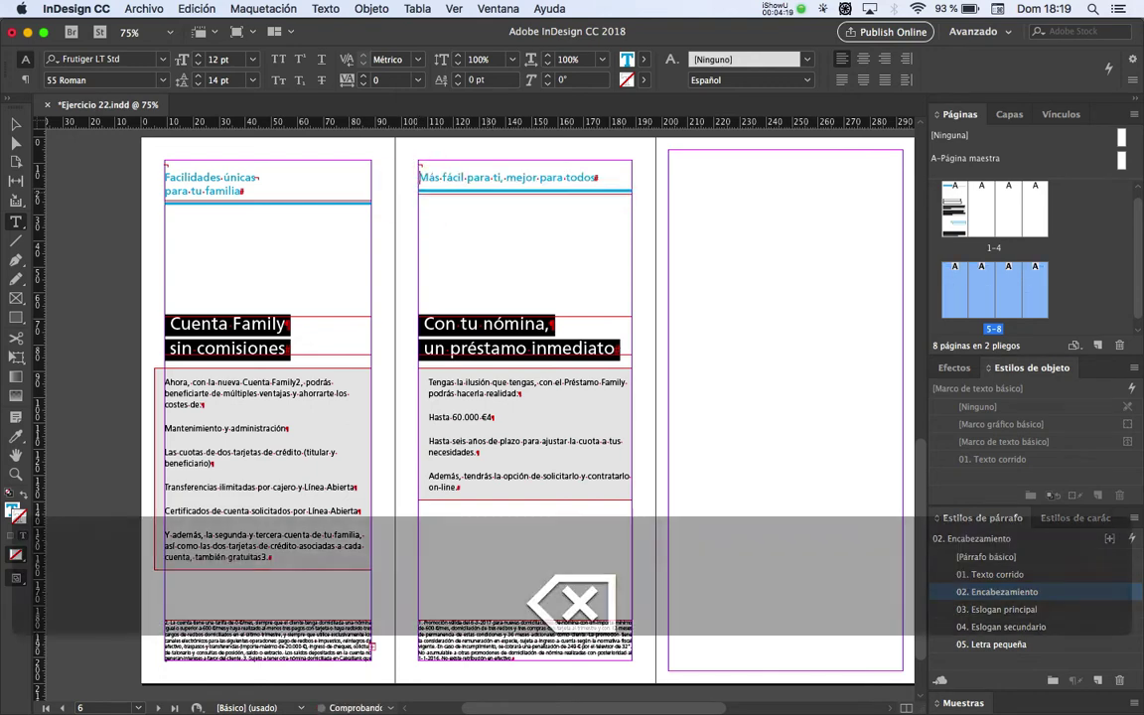
key("super+Tab")
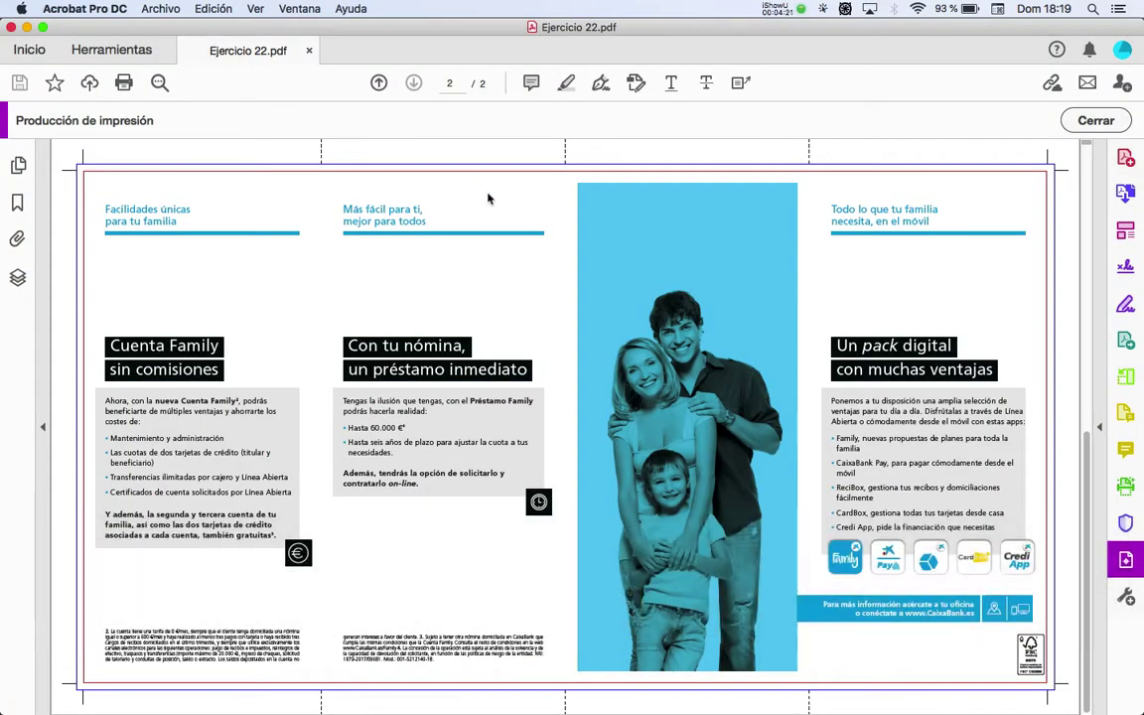
key("super+Tab")
left_click(459, 169)
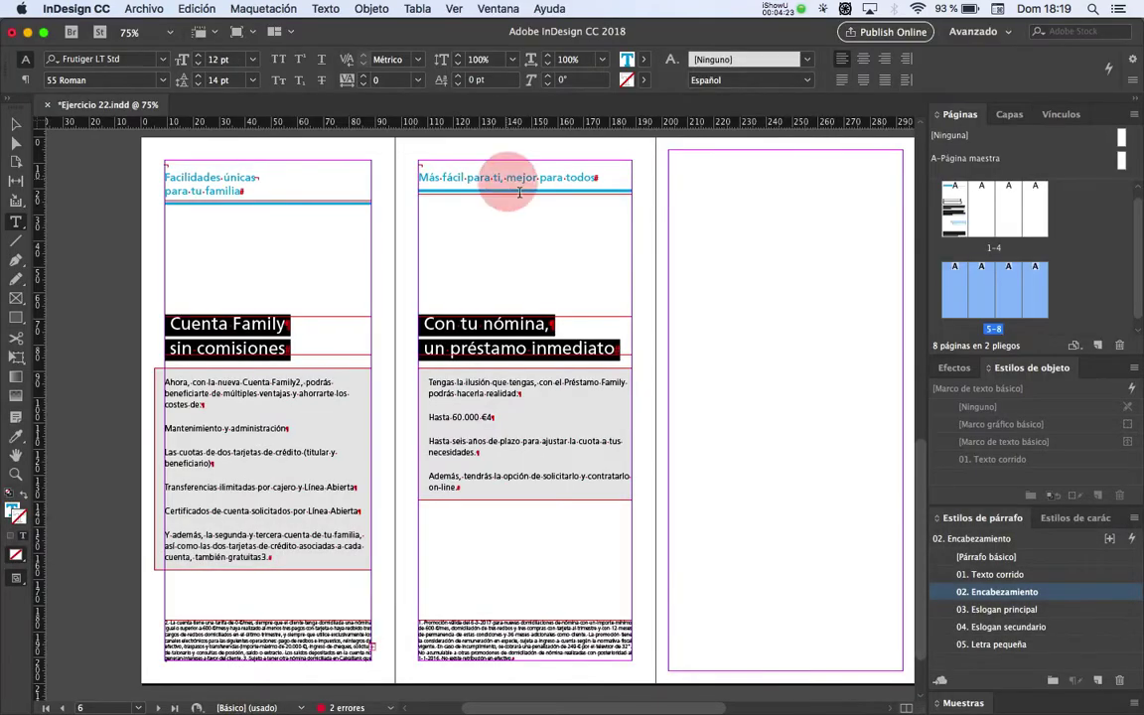
key("BackSpace")
key("shift+Return")
Reduce the first panel's heading frame to 13,053 mm high to match the second panel's frame, then deselect it
left_click(15, 124)
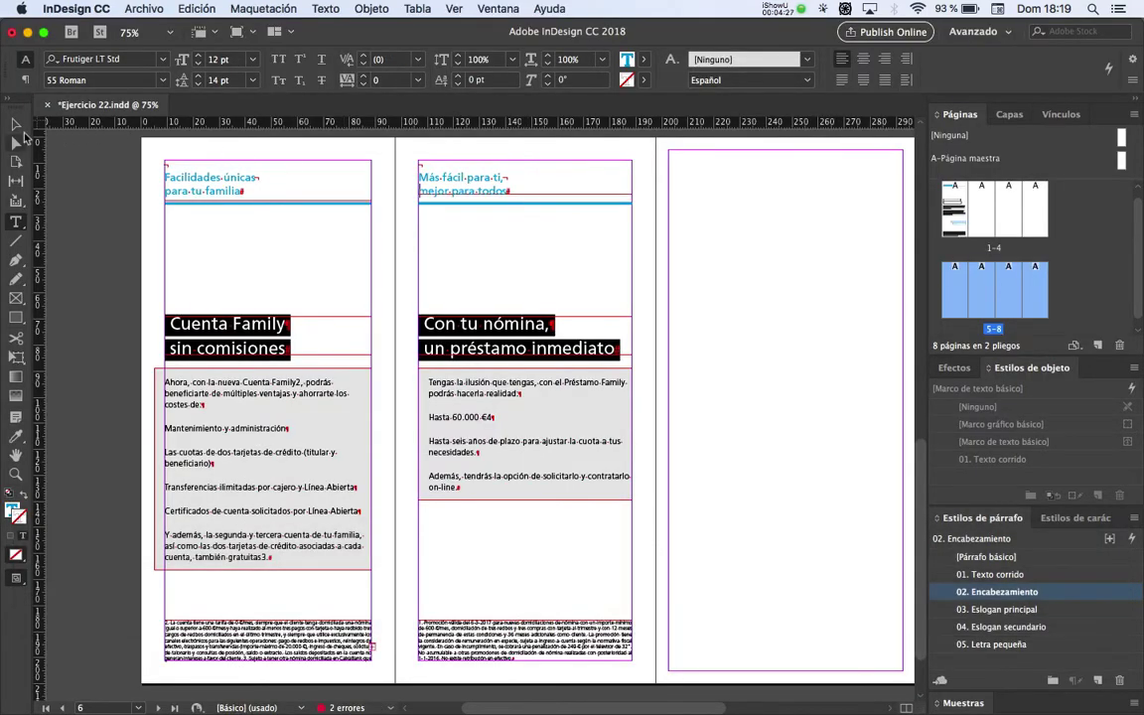
left_click(524, 192)
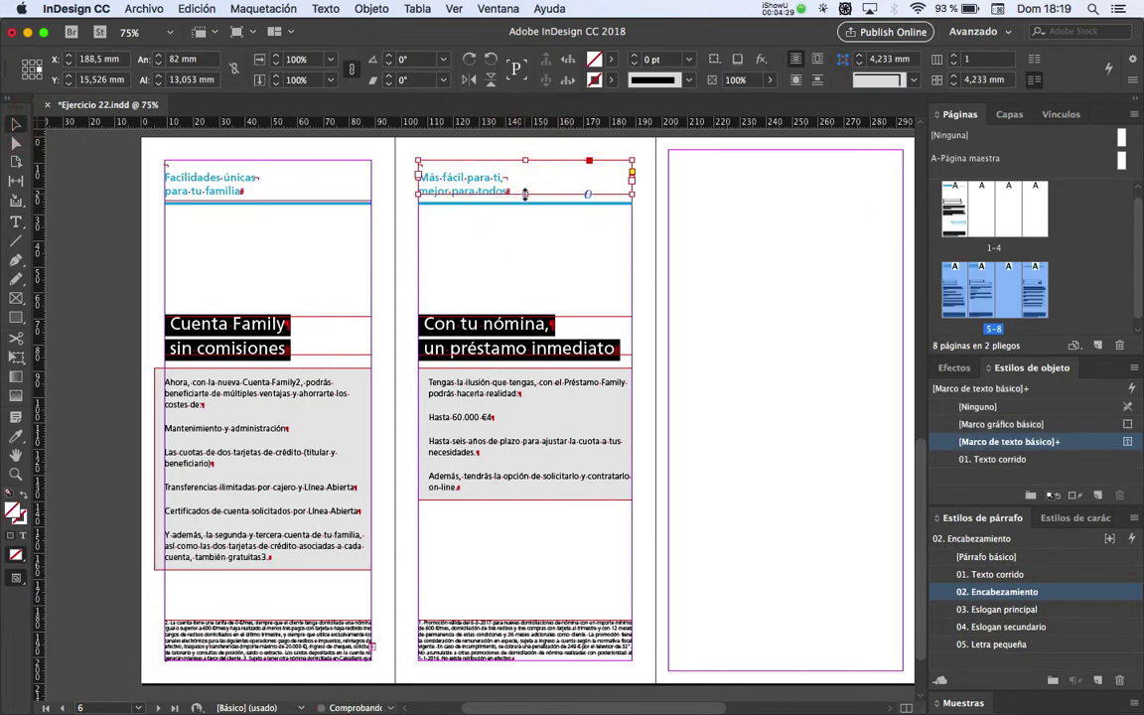
left_click(262, 202)
left_click_drag(267, 201, 267, 193)
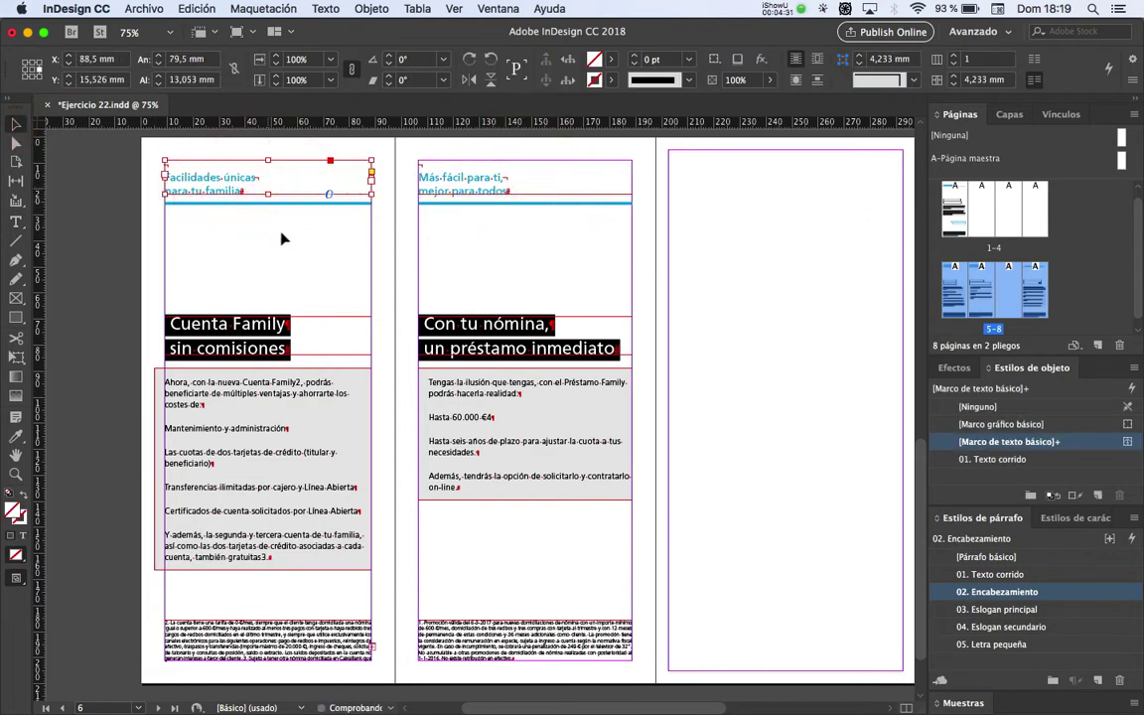
left_click(357, 268)
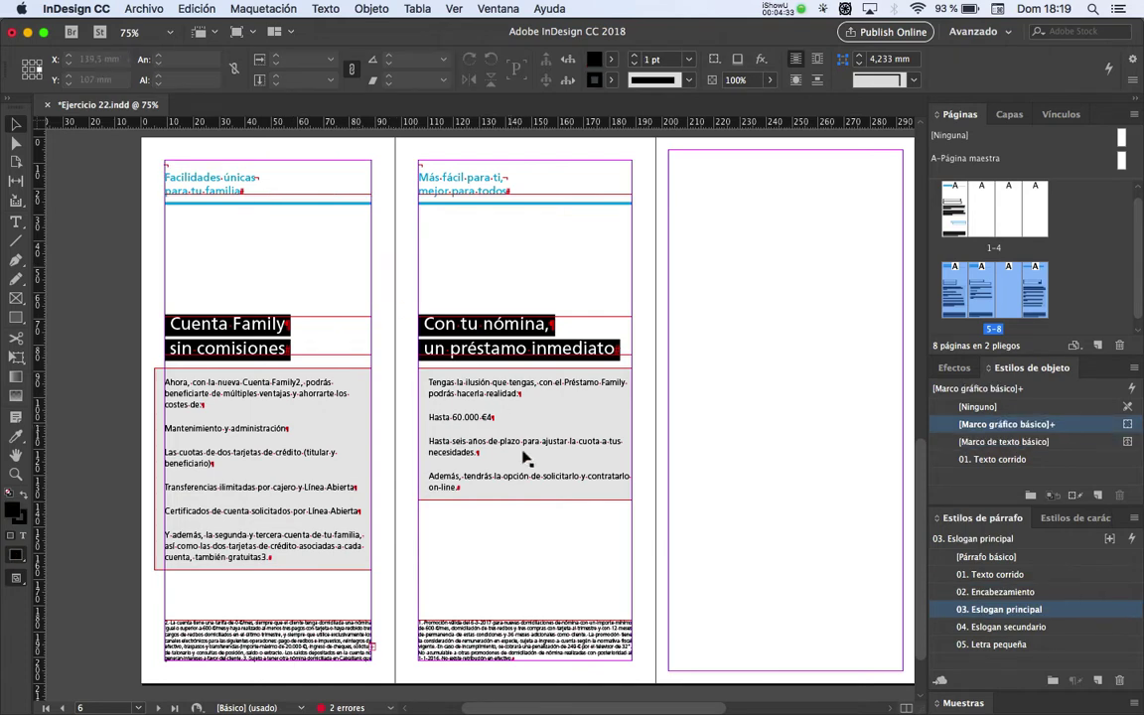
Compare the first two panels' body text with the reference PDF, examining the bulleted lists and bold passages up close
left_click_drag(521, 440, 523, 375)
left_click_drag(506, 426, 513, 414)
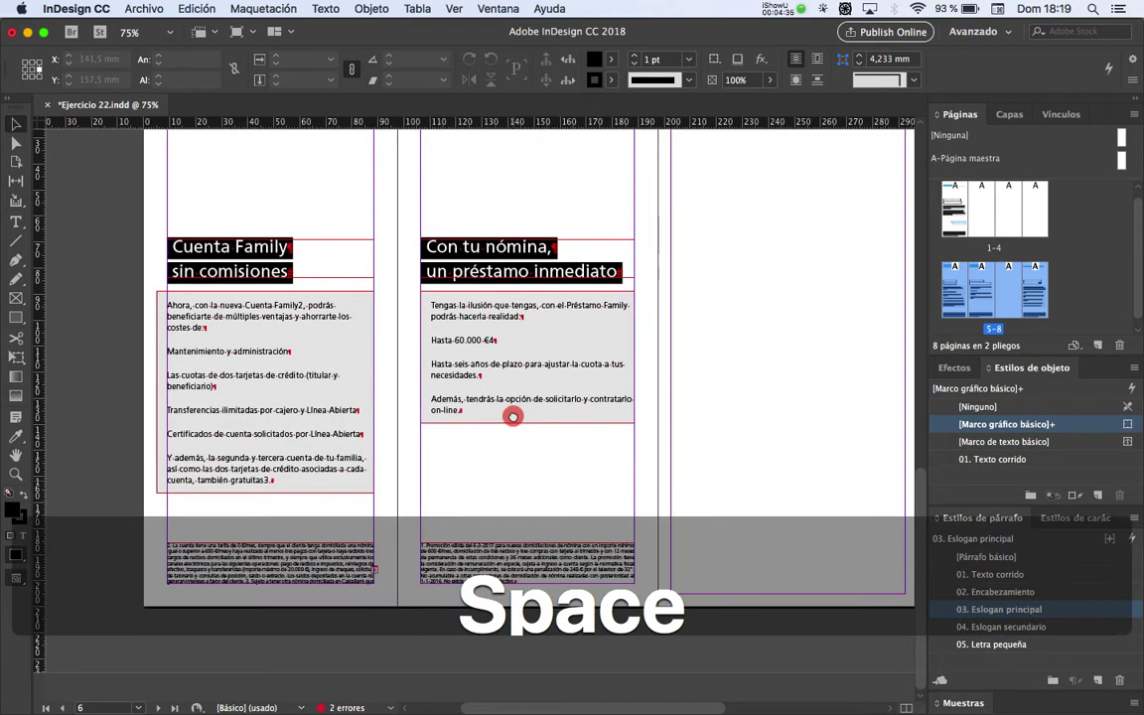
key("super+Tab")
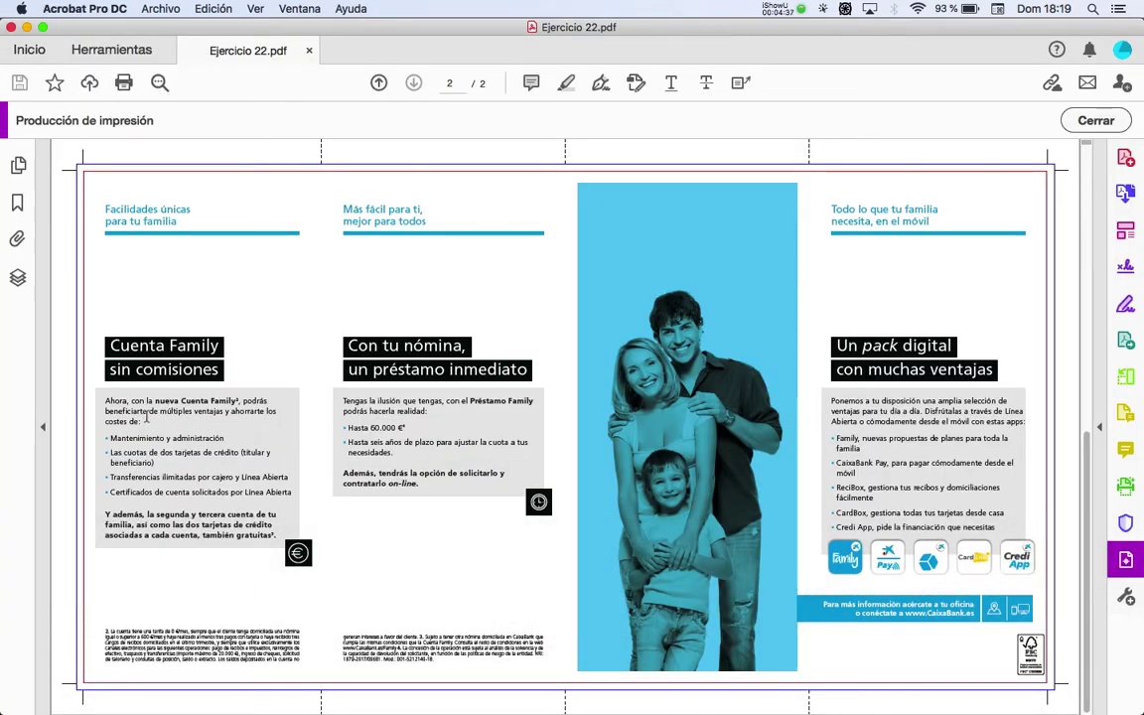
key("super+Tab")
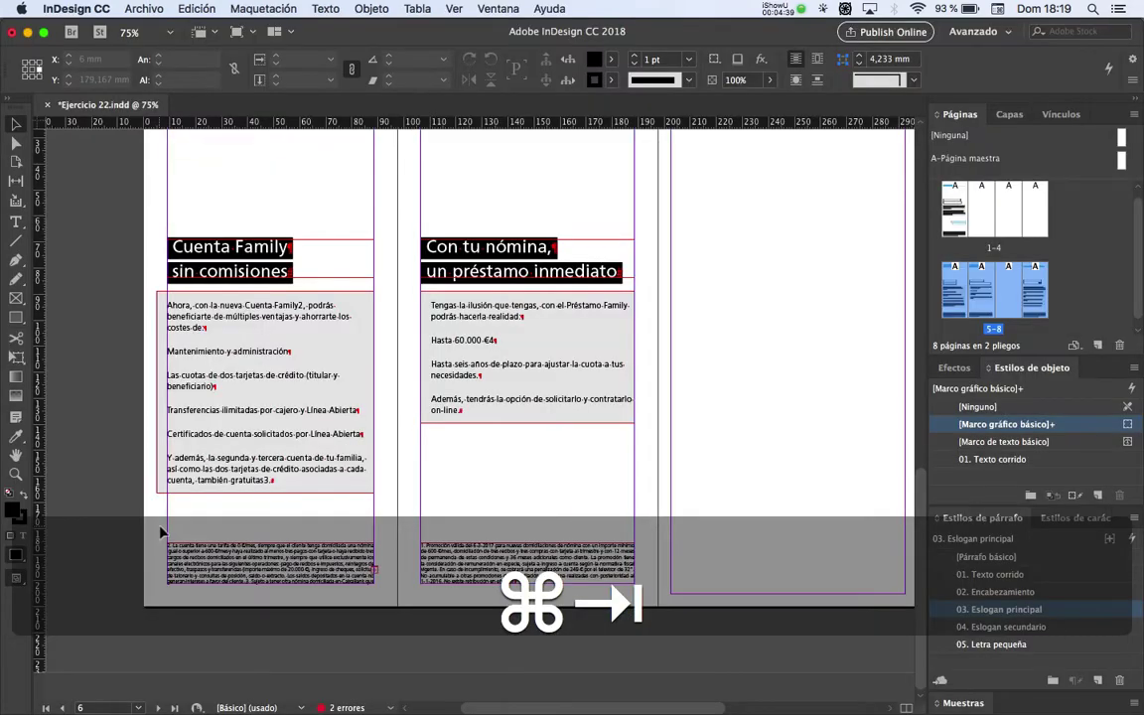
key("super+Tab")
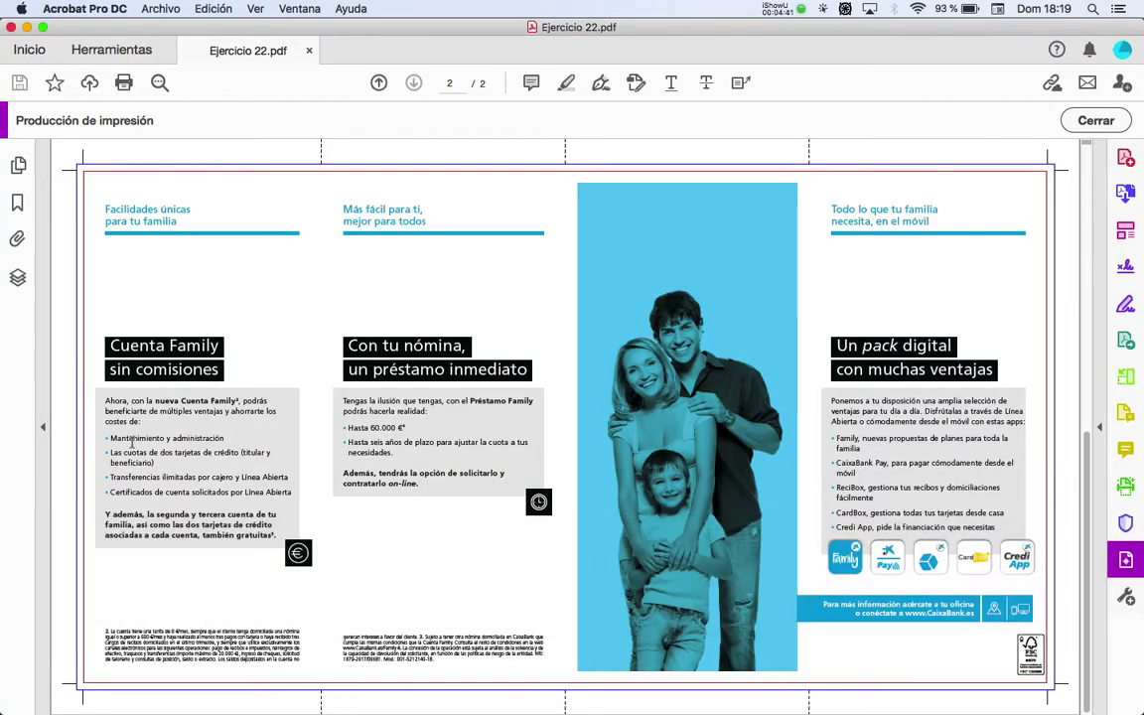
scroll(132, 442, "up", 3)
key("space")
left_click_drag(132, 441, 298, 316)
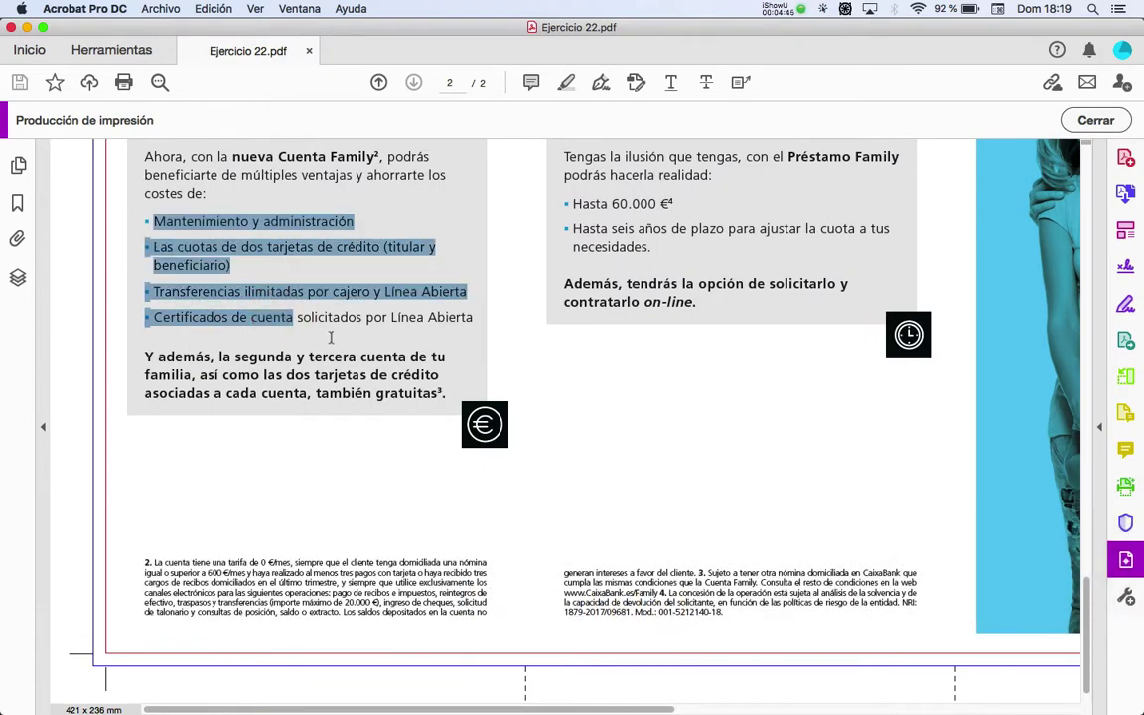
scroll(298, 316, "down", 2)
key("space")
left_click(329, 338)
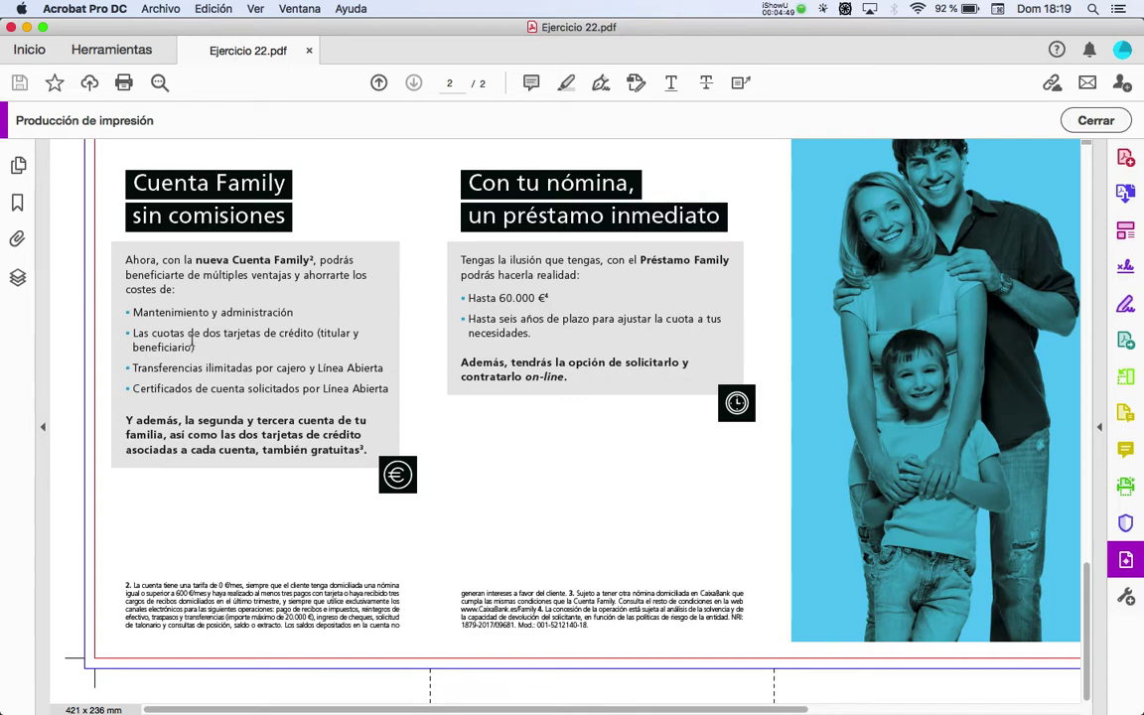
Check how the fine print runs across the first two panels in the reference PDF, and delete all the fine print in the second panel's frame
left_click_drag(136, 586, 397, 629)
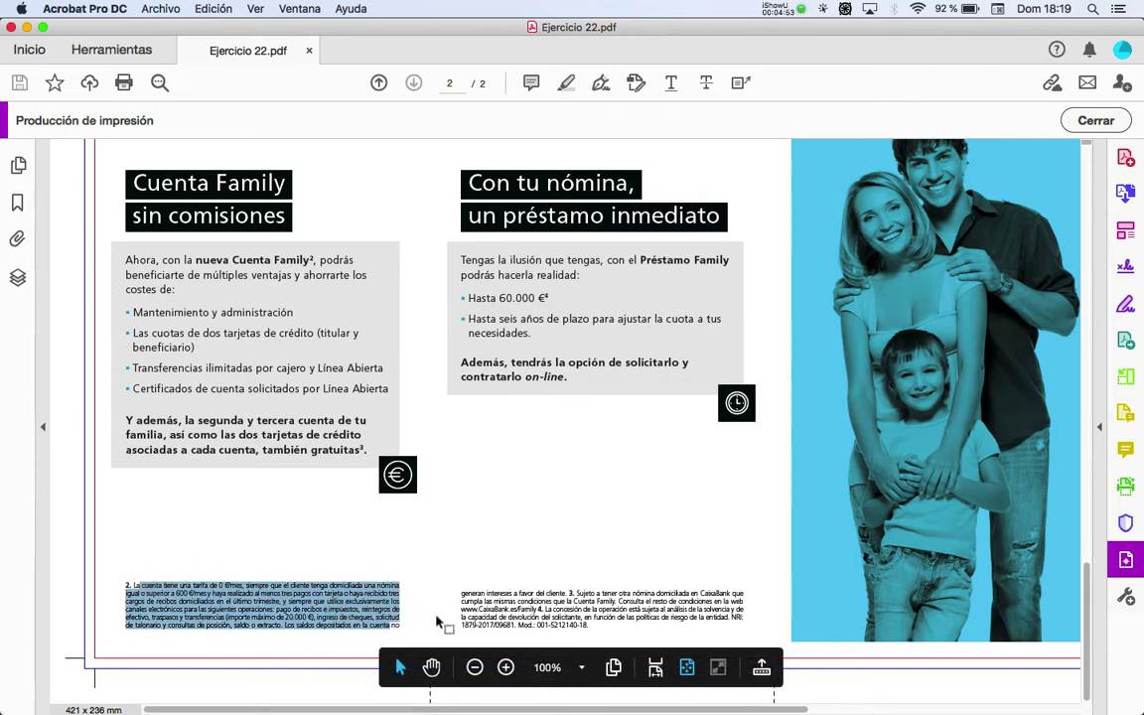
left_click_drag(463, 593, 671, 618)
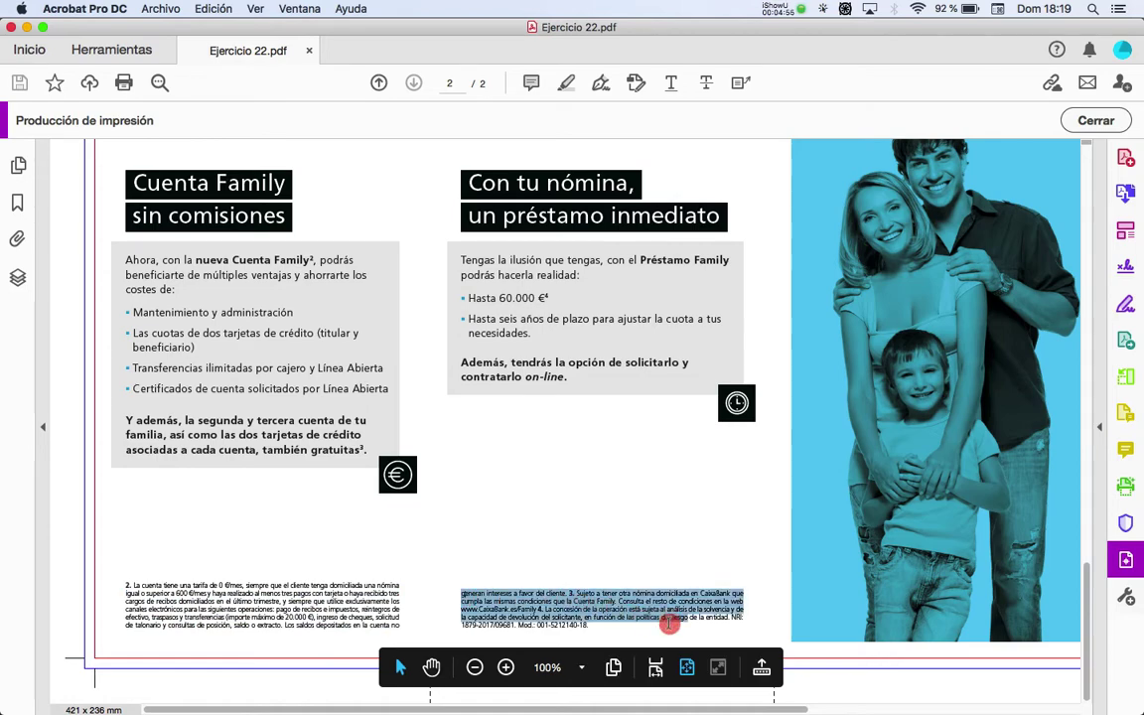
key("super+Tab")
scroll(327, 585, "up", 2)
left_click_drag(321, 586, 419, 496)
scroll(395, 505, "up", 1)
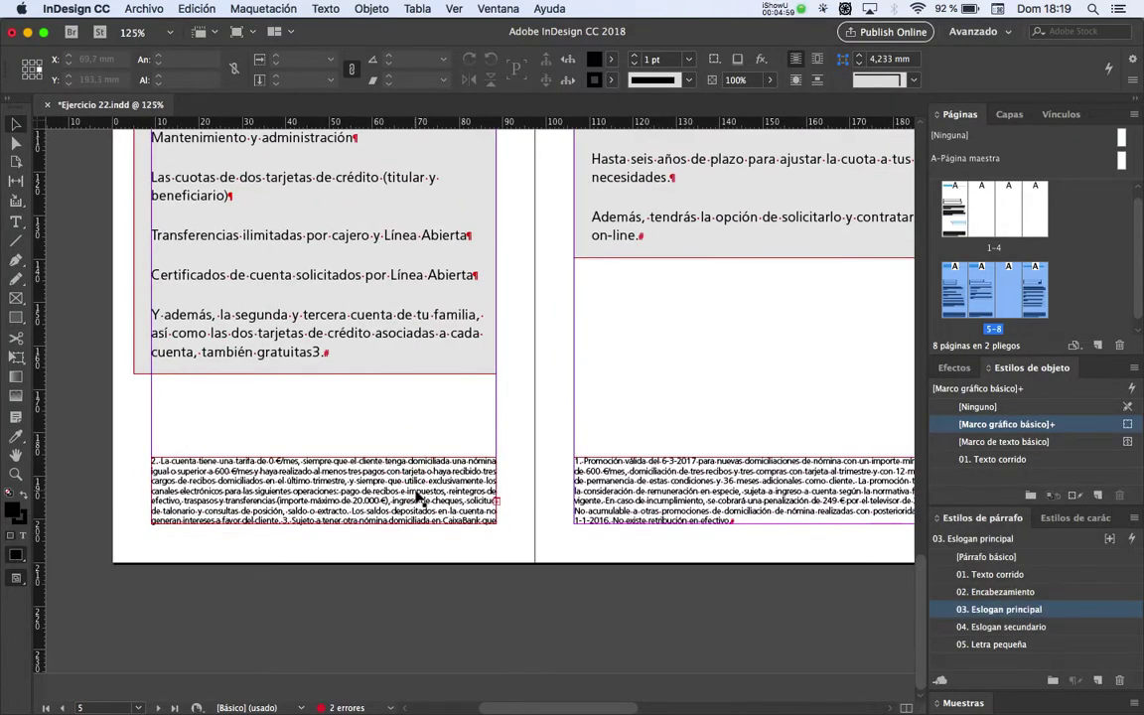
left_click(417, 497)
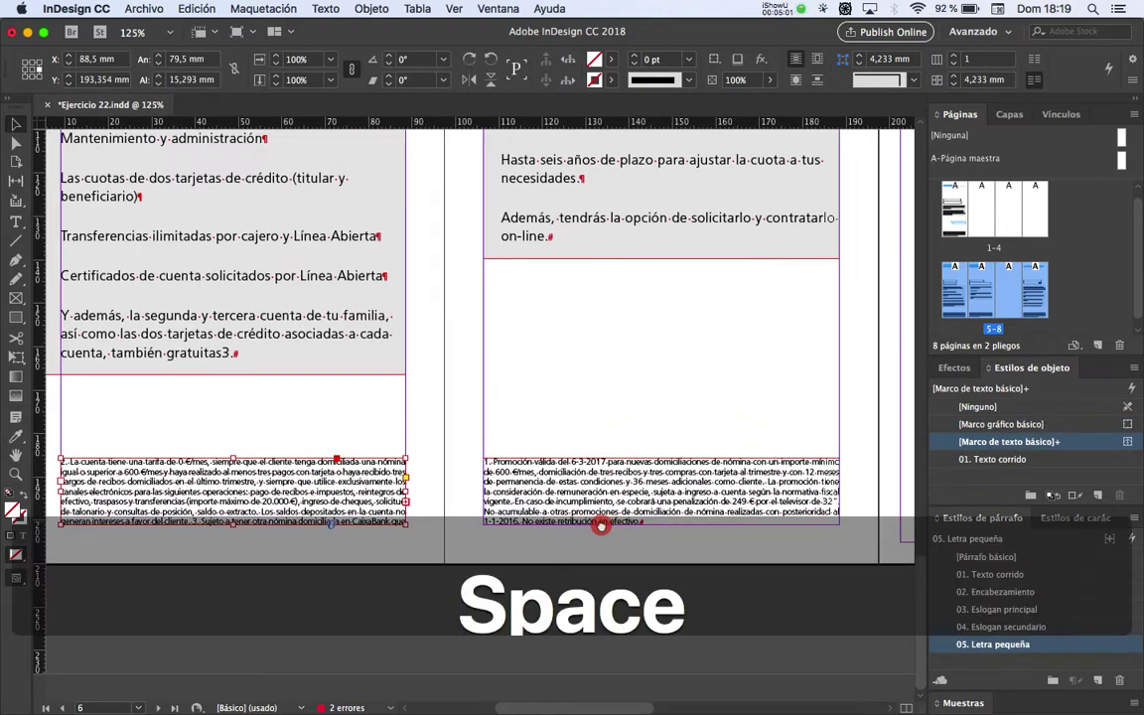
scroll(405, 502, "right", 3)
left_click(612, 523)
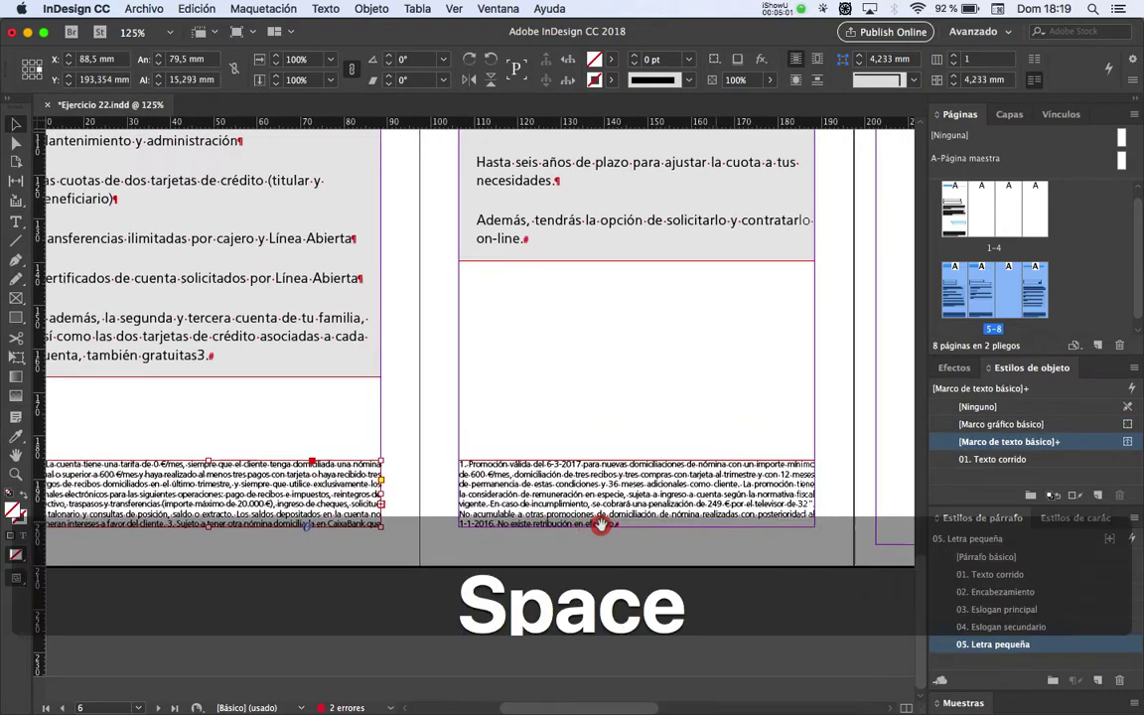
double_click(548, 501)
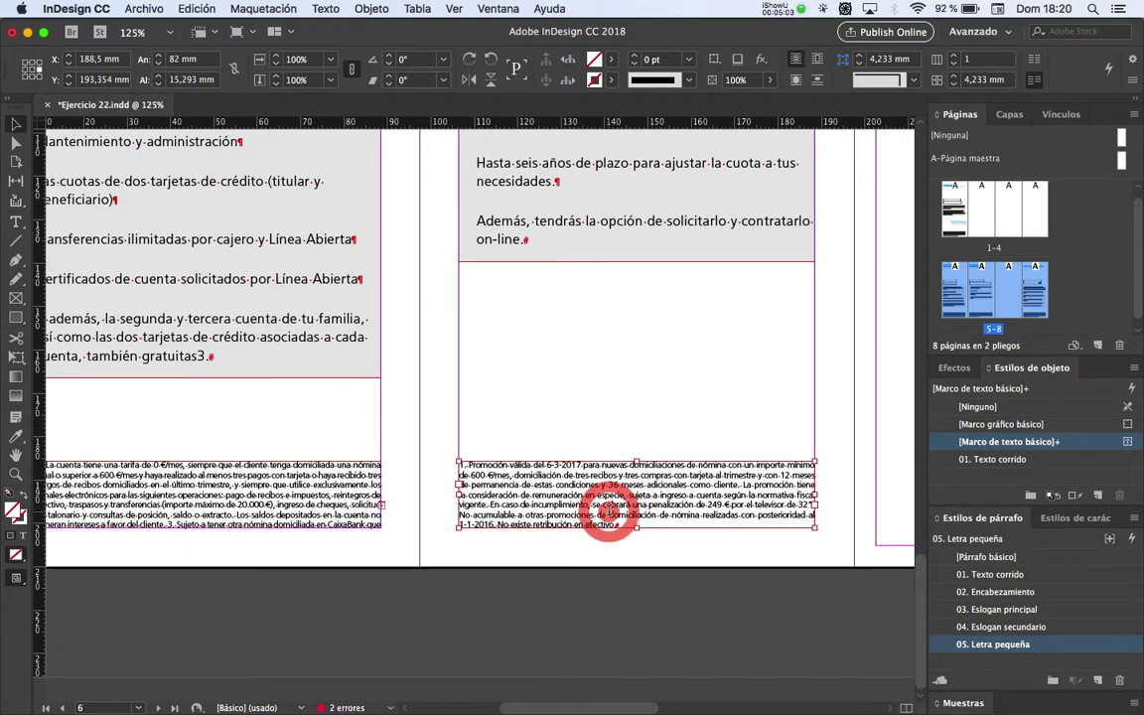
key("super+a")
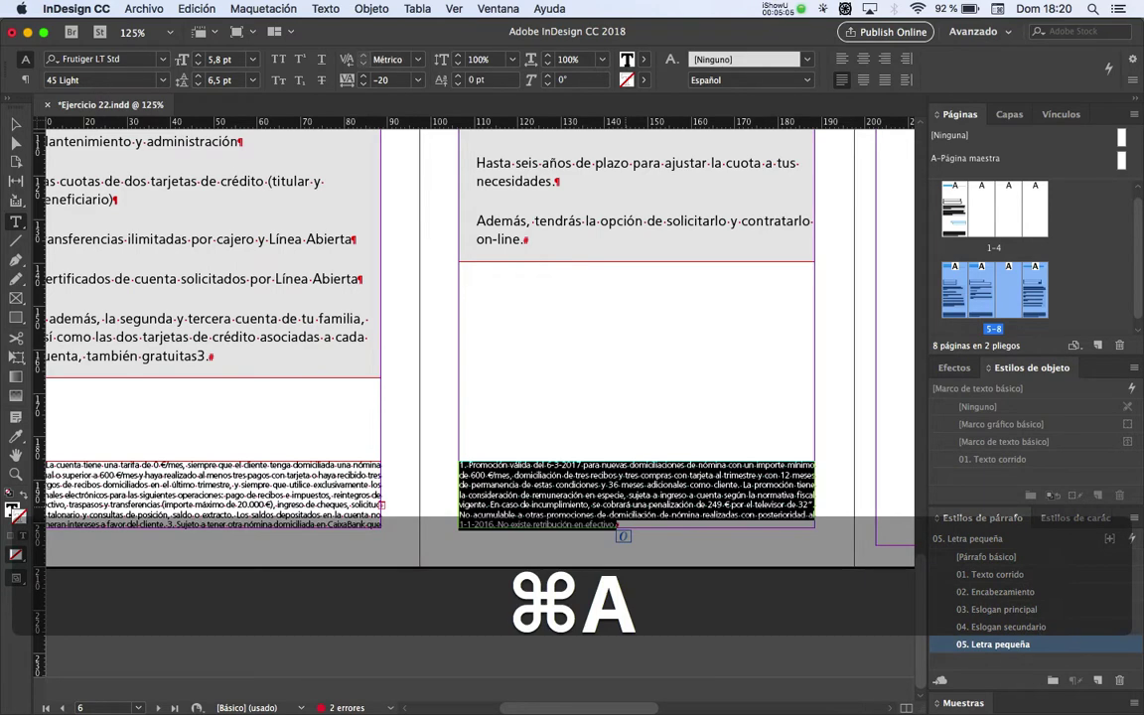
key("BackSpace")
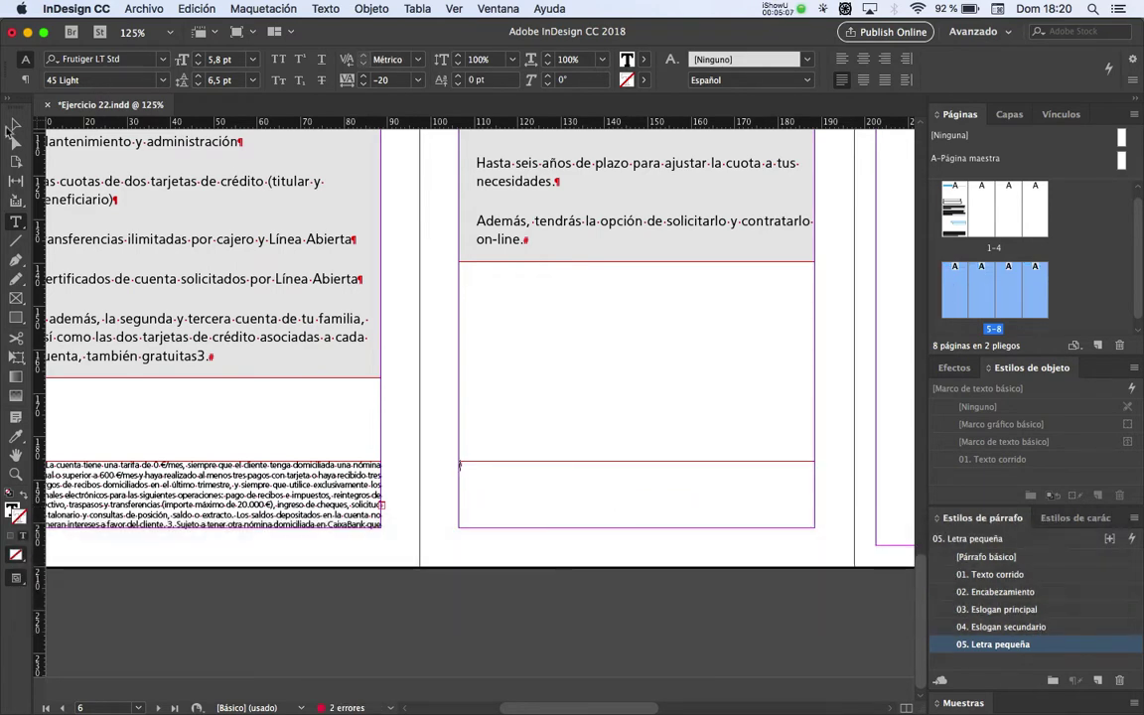
Thread the overset fine print from the first panel's frame into the empty fine-print frame in the second panel
left_click(16, 124)
left_click(261, 464)
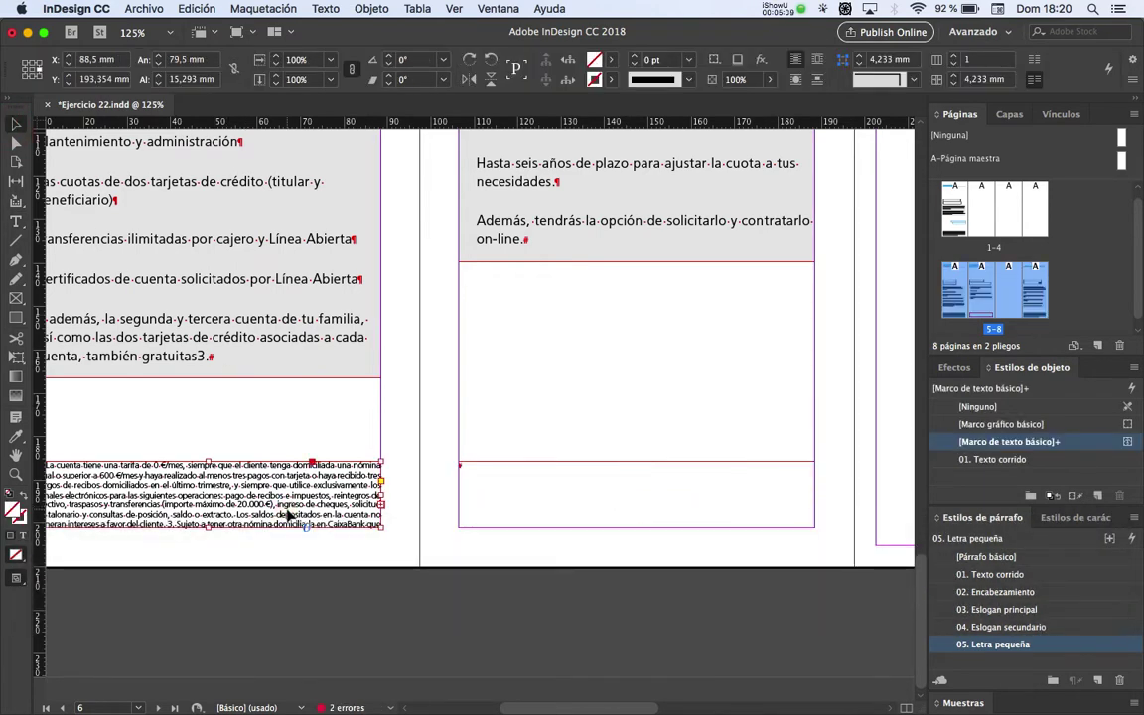
key("super+c")
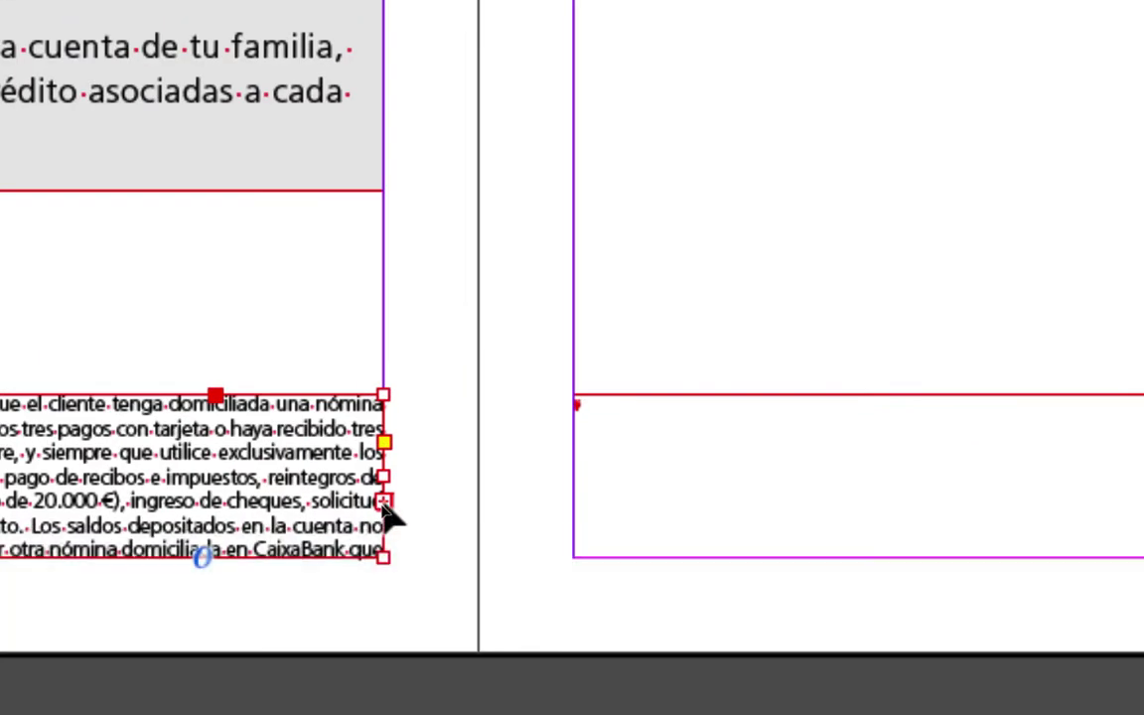
left_click(384, 501)
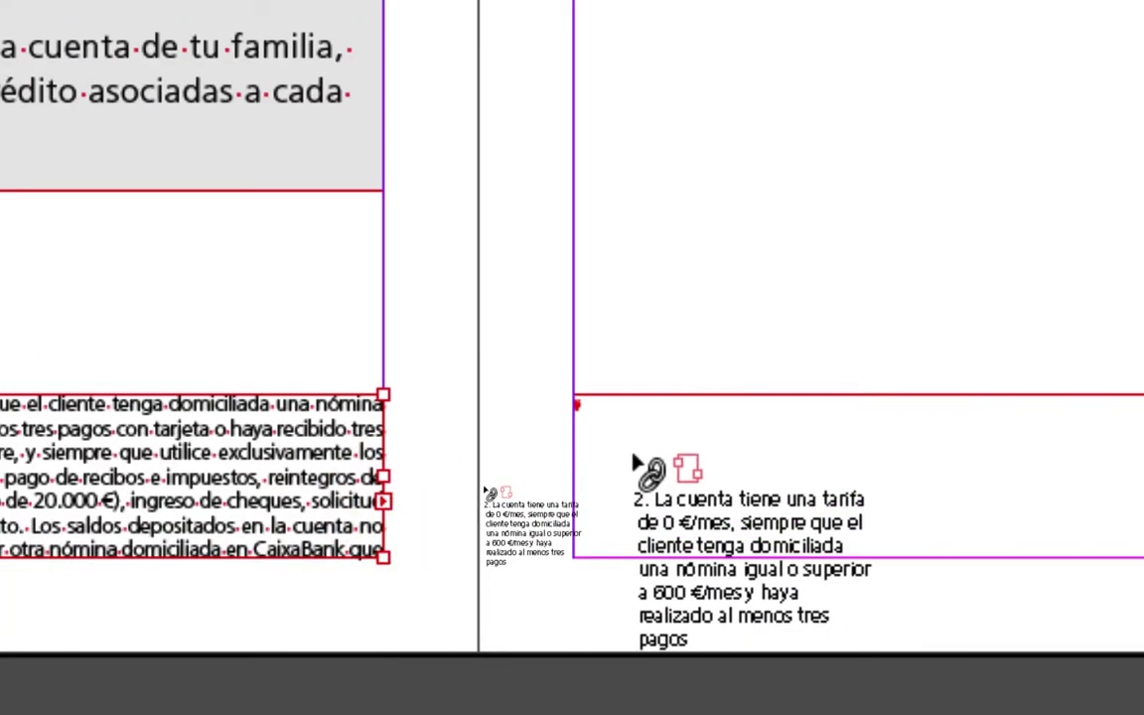
left_click(635, 465)
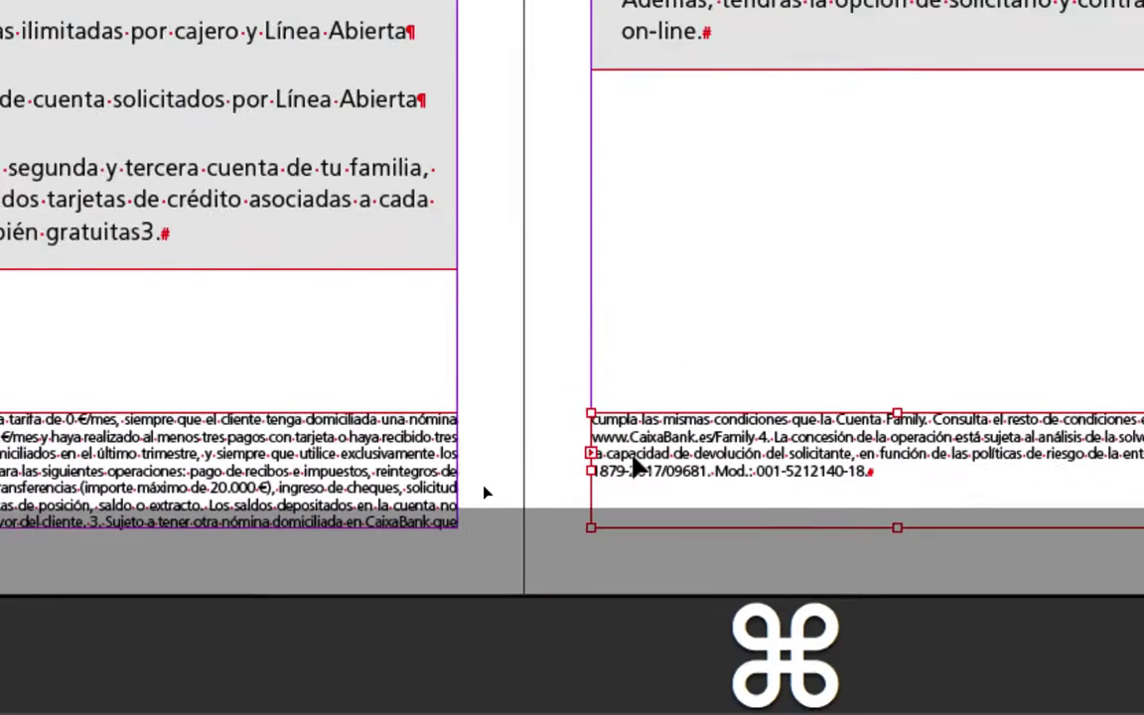
Reduce the first panel's fine-print frame to 13,053 mm high from its upper edge, so its last line ends at "cuenta no" as in the PDF
key("super+Tab")
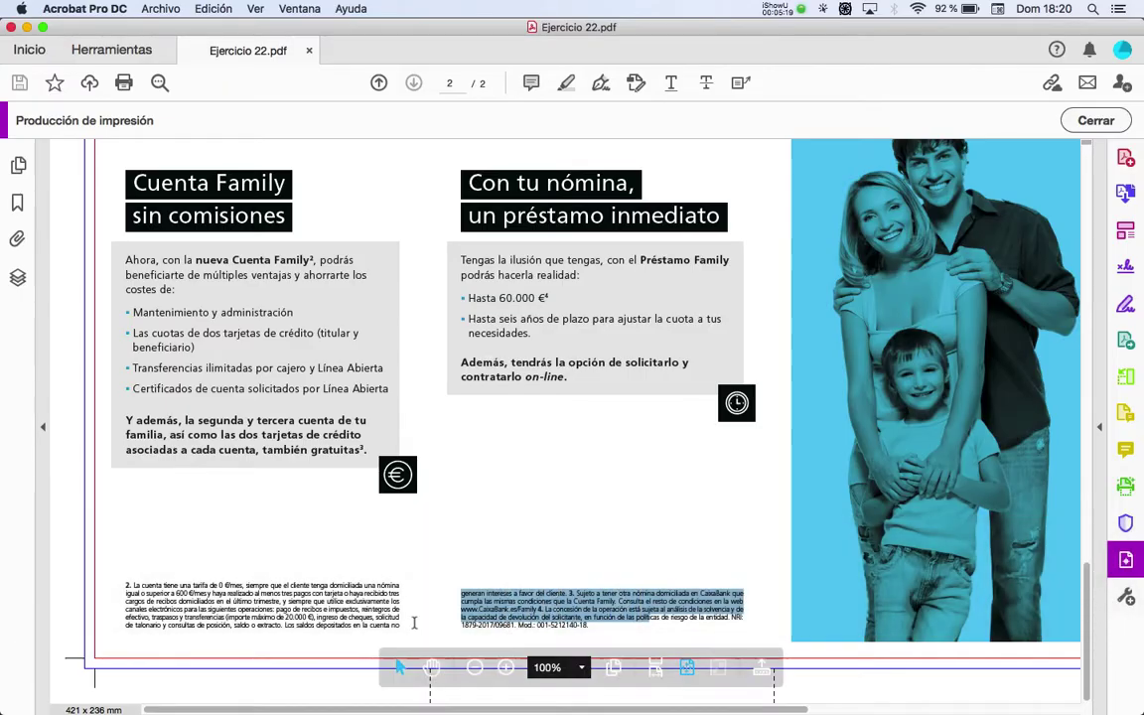
key("super+equal")
left_click(443, 464, "super")
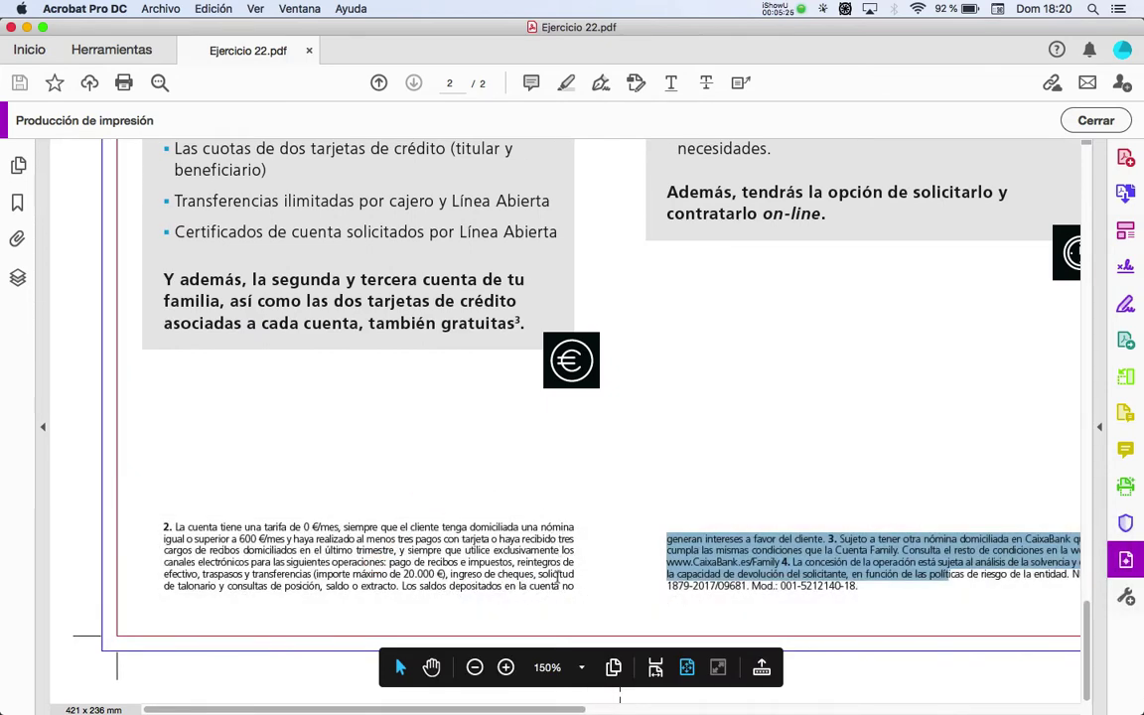
key("super+Tab")
scroll(288, 541, "up", 3, "alt")
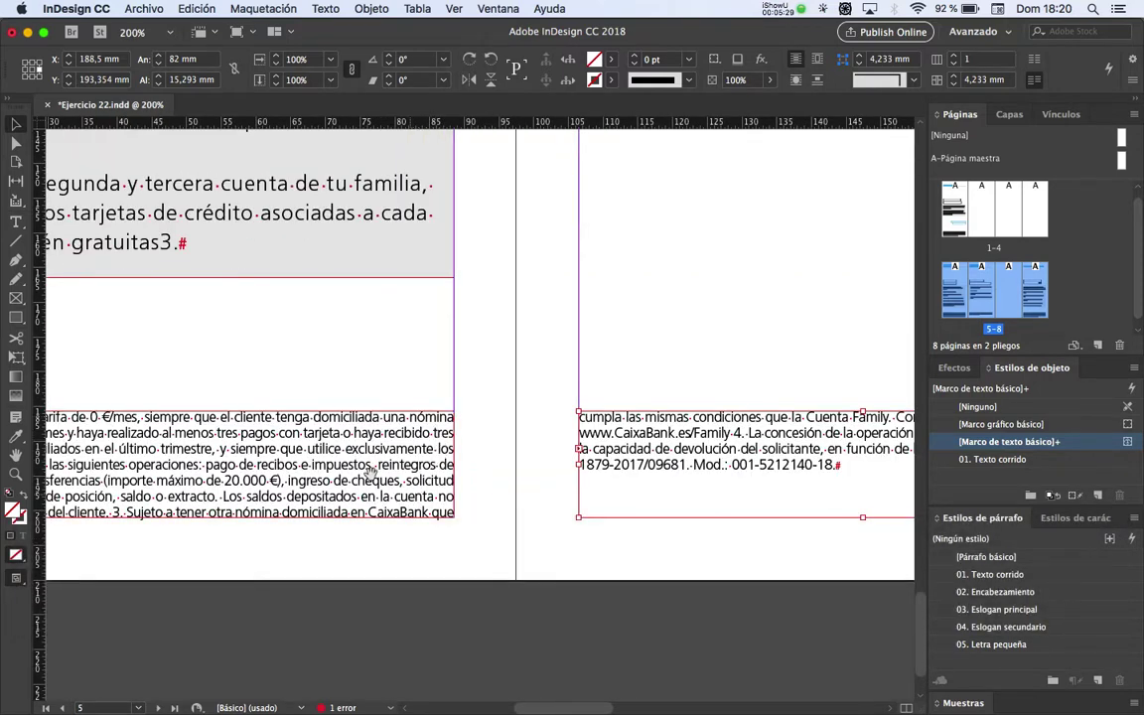
left_click_drag(369, 473, 588, 445)
left_click(408, 383)
left_click_drag(408, 383, 408, 399)
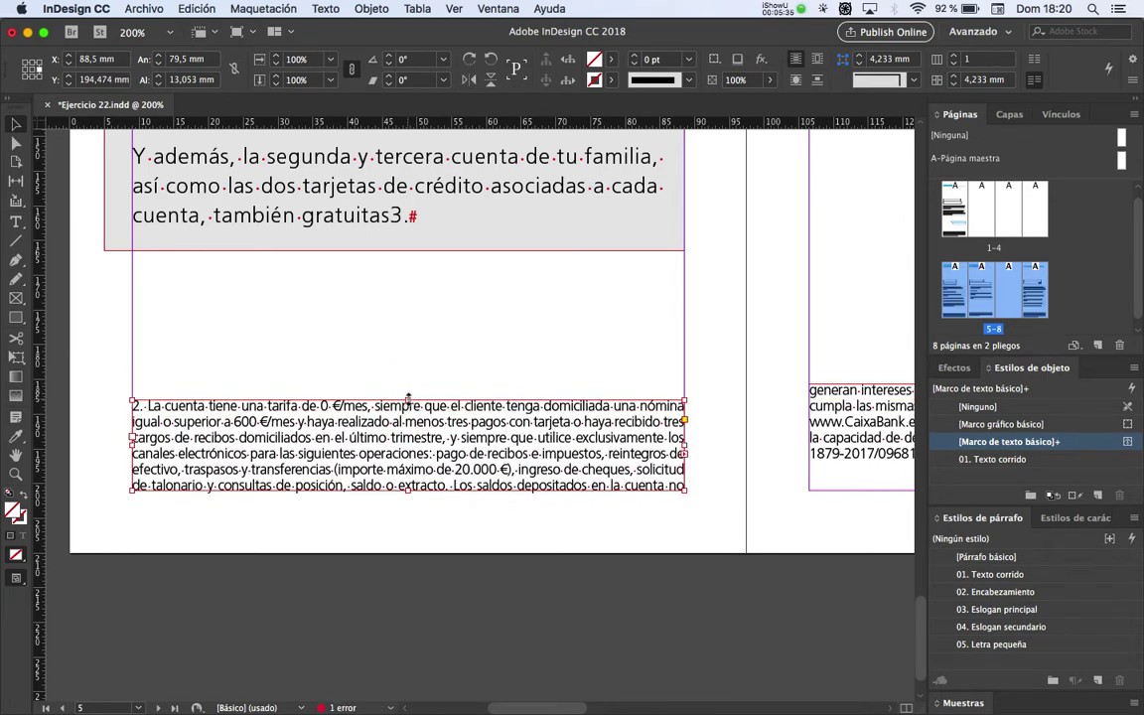
Fit the second panel's fine-print frame to its text, making it 10,707 mm high with the lower edge kept in place
key("super+Tab")
key("super+Tab")
key("space")
mouse_move(653, 536)
left_mouse_down()
mouse_move(508, 546)
mouse_move(631, 535)
left_mouse_up()
left_click(632, 534)
scroll(596, 502, "left", 2)
left_click_drag(564, 509, 198, 505)
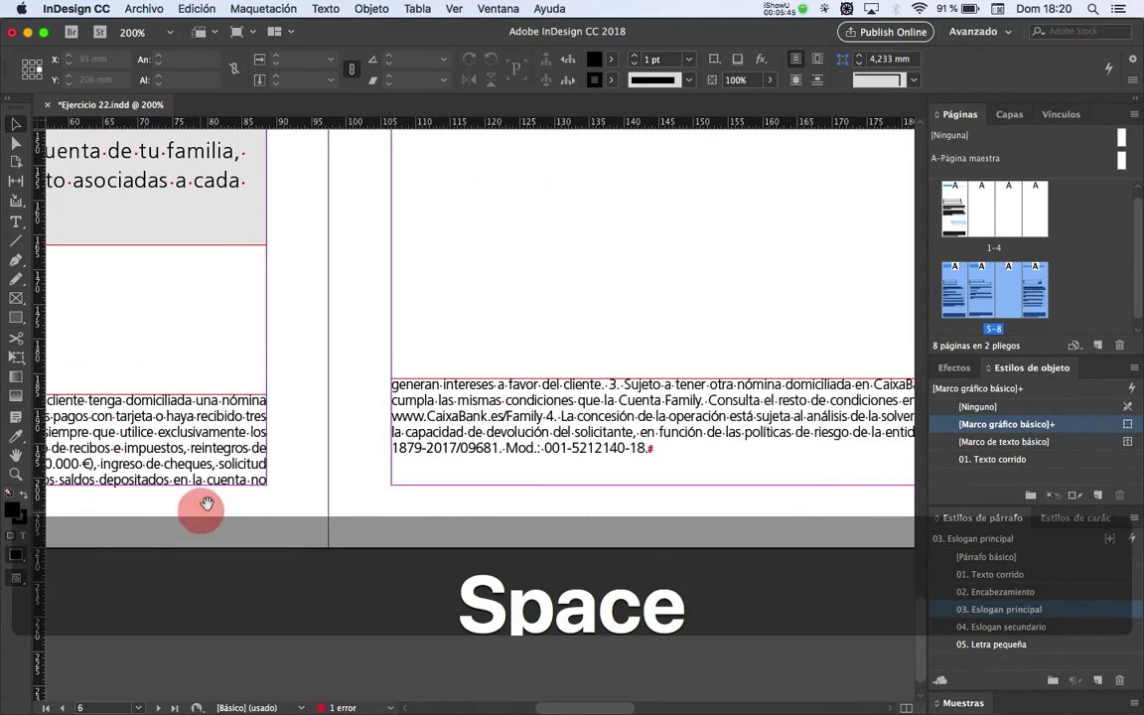
left_click(437, 377)
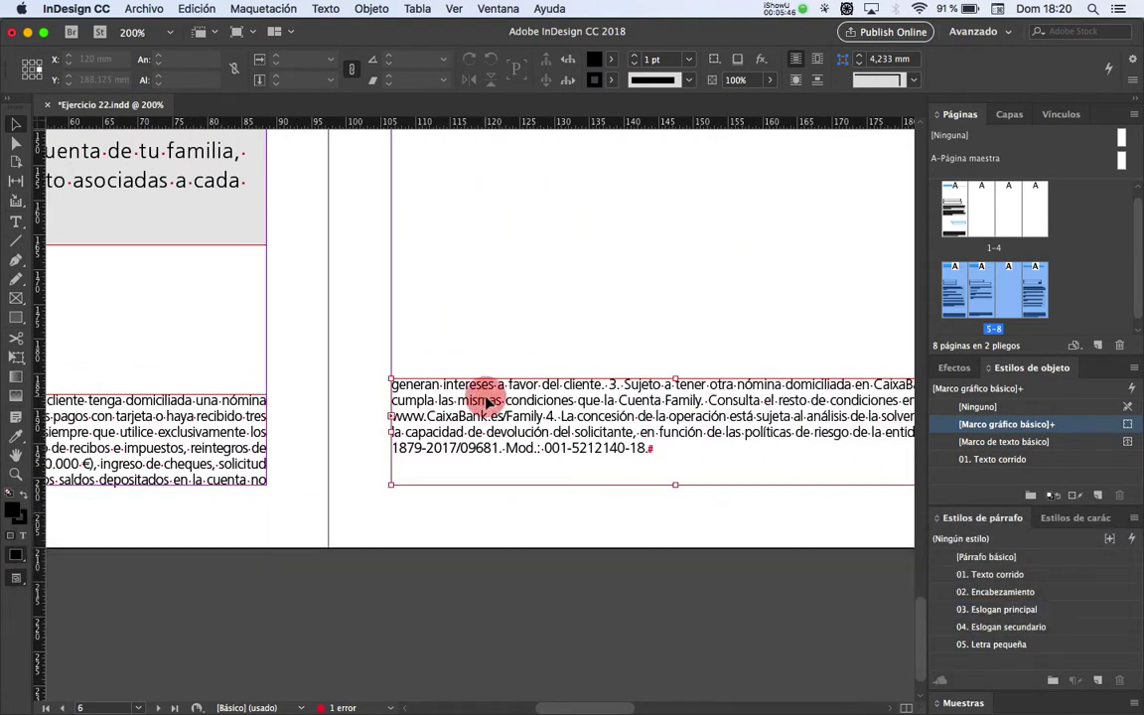
double_click(675, 378)
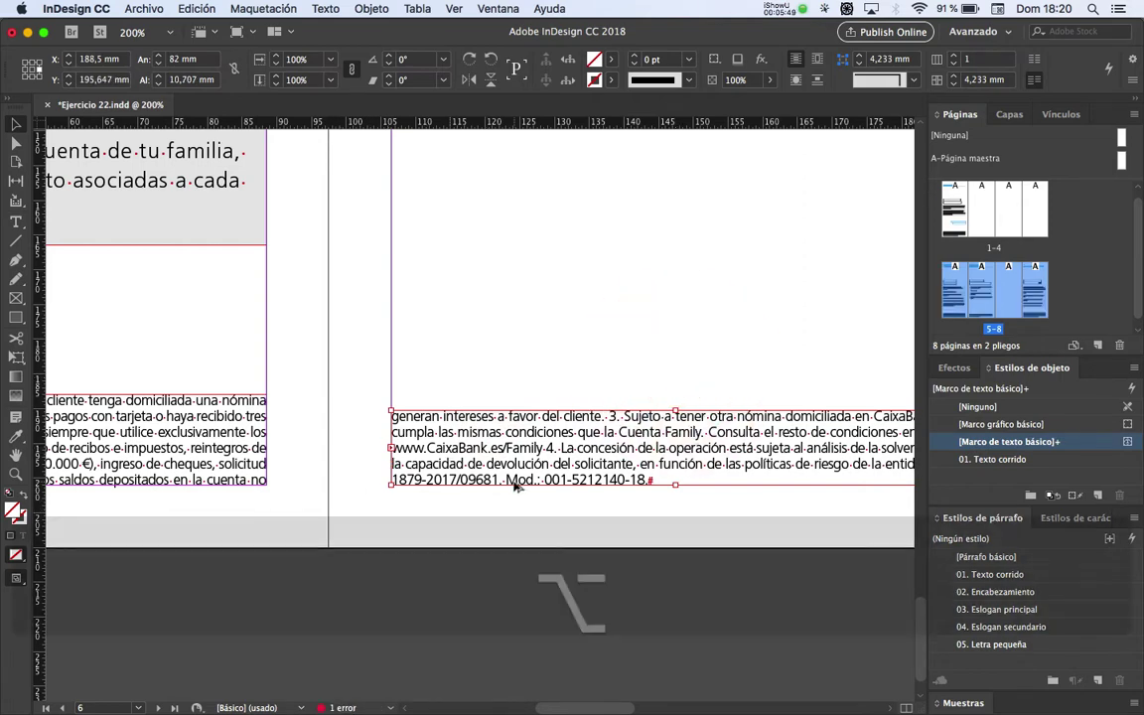
Fit the first panel's fine-print frame height to its text, deselect it and save the document
scroll(526, 513, "down", 1, "alt")
left_click_drag(373, 501, 593, 498)
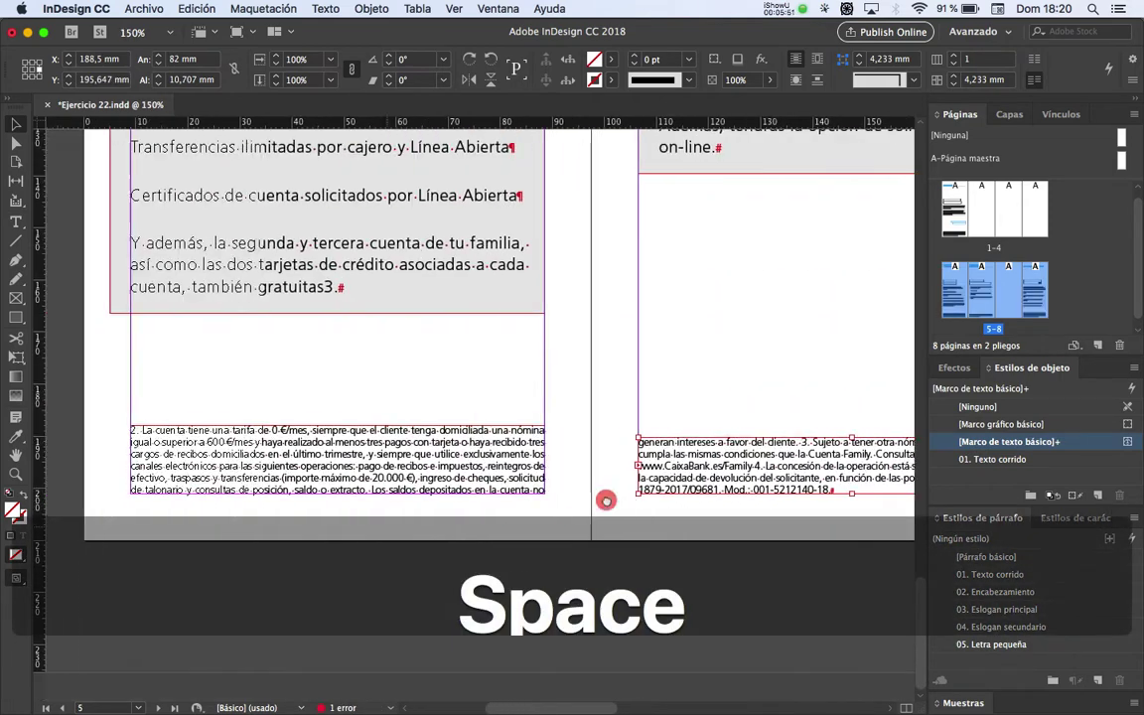
left_click(341, 428)
left_click(340, 427)
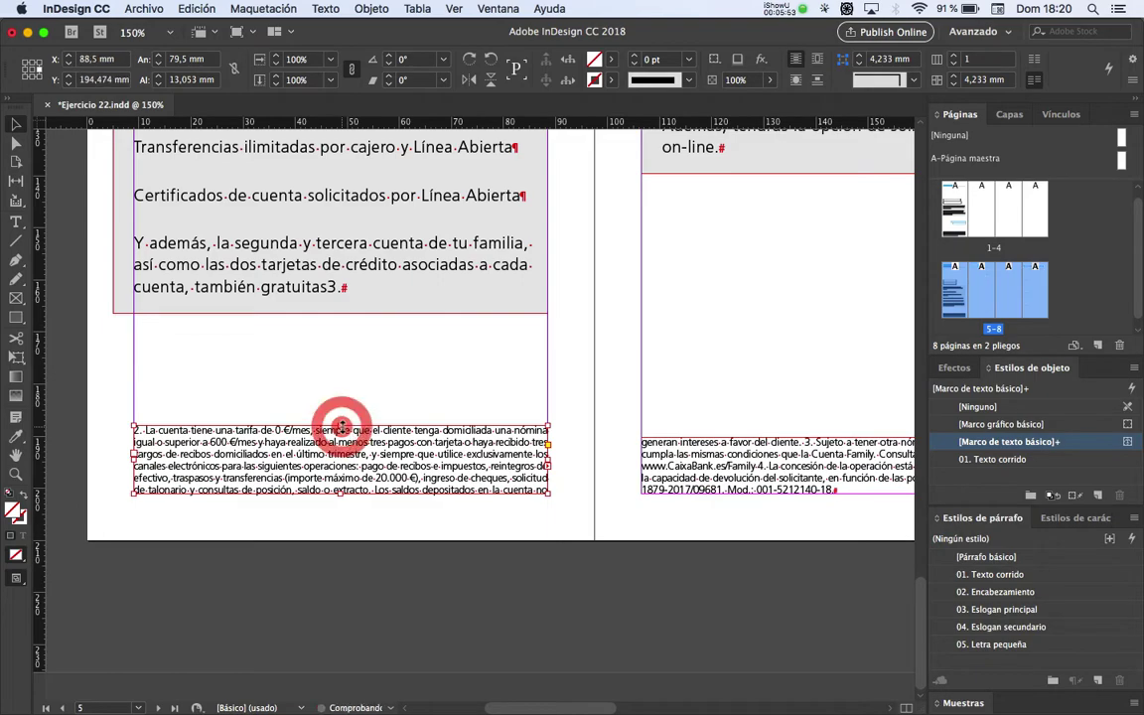
left_click(407, 519)
scroll(407, 519, "down", 1, "alt")
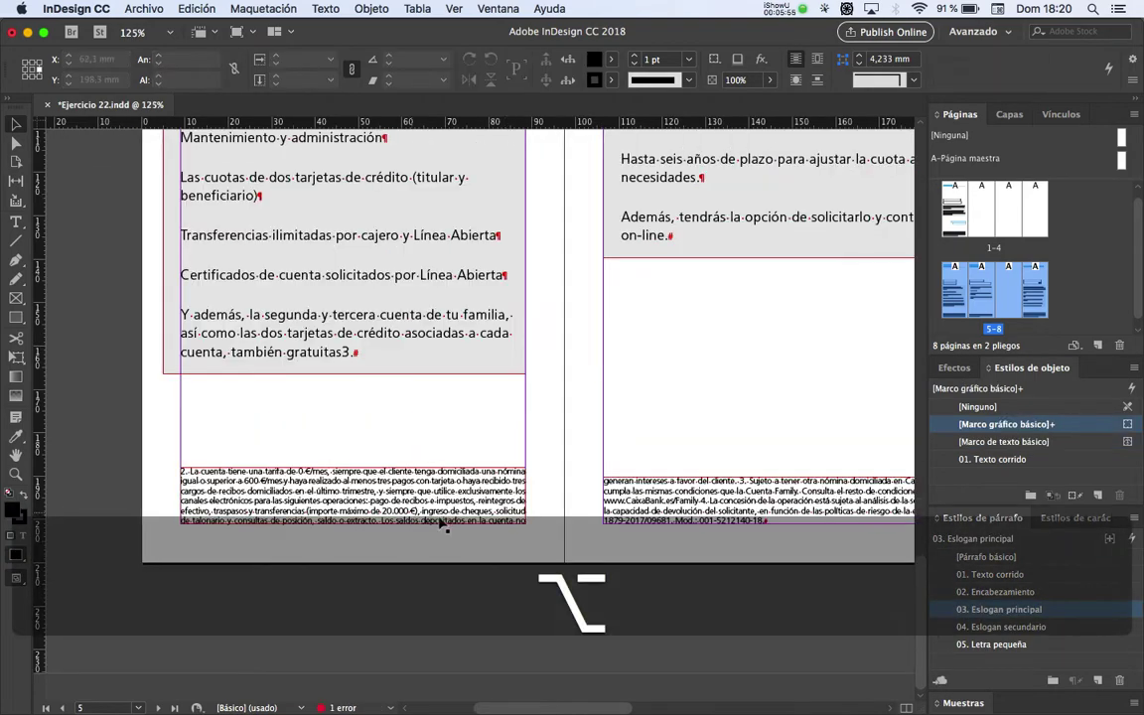
left_click_drag(537, 496, 408, 492)
key("super+s")
Split the fourth panel's heading with a forced line break after "Todo lo que tu familia" and delete one empty line above it, following the PDF
scroll(429, 447, "down", 1, "alt")
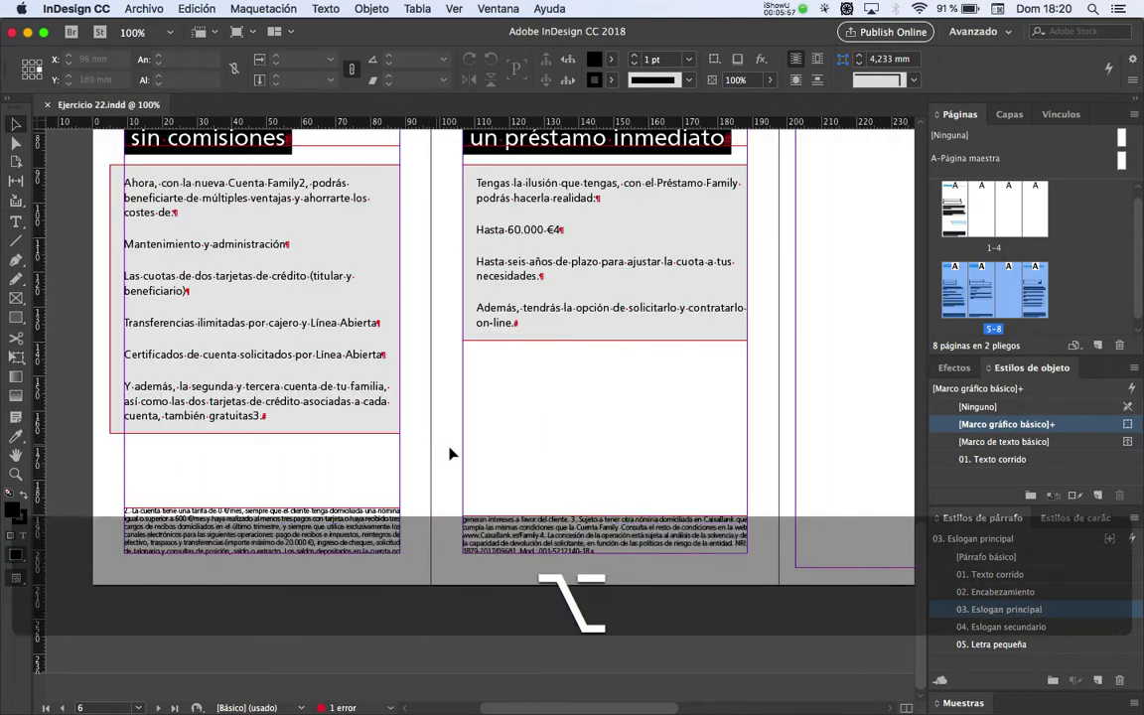
scroll(439, 429, "up", 3)
scroll(528, 360, "right", 5)
scroll(466, 444, "down", 1, "alt")
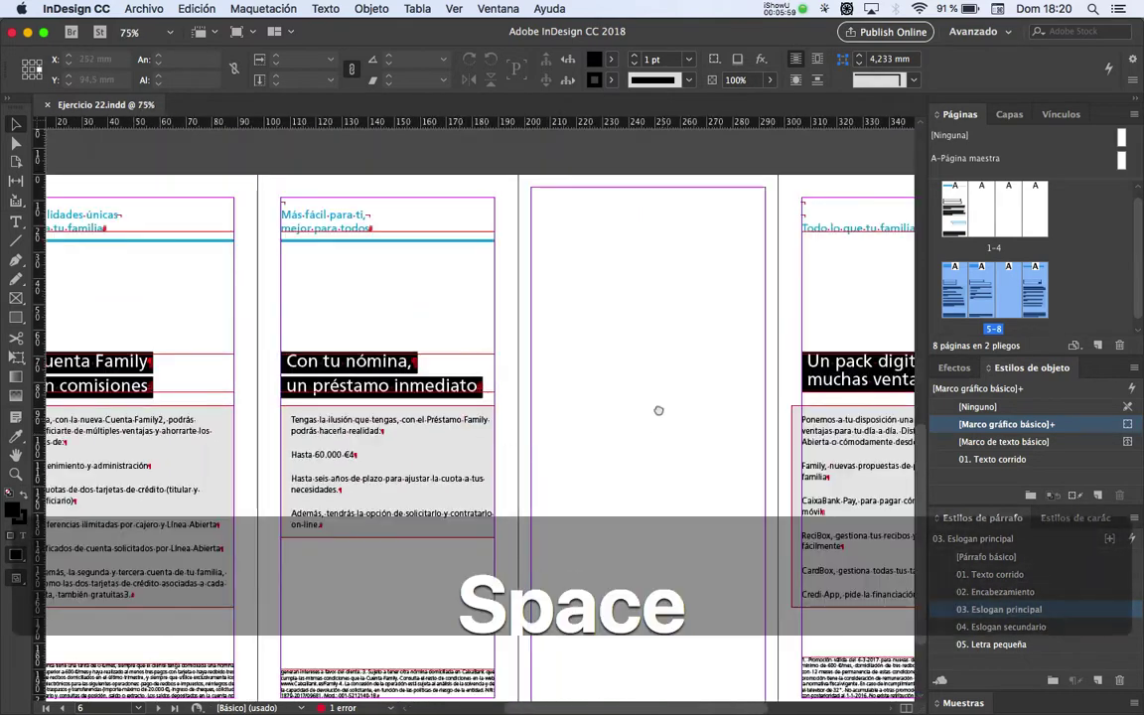
scroll(658, 408, "right", 8)
left_click_drag(531, 308, 652, 281)
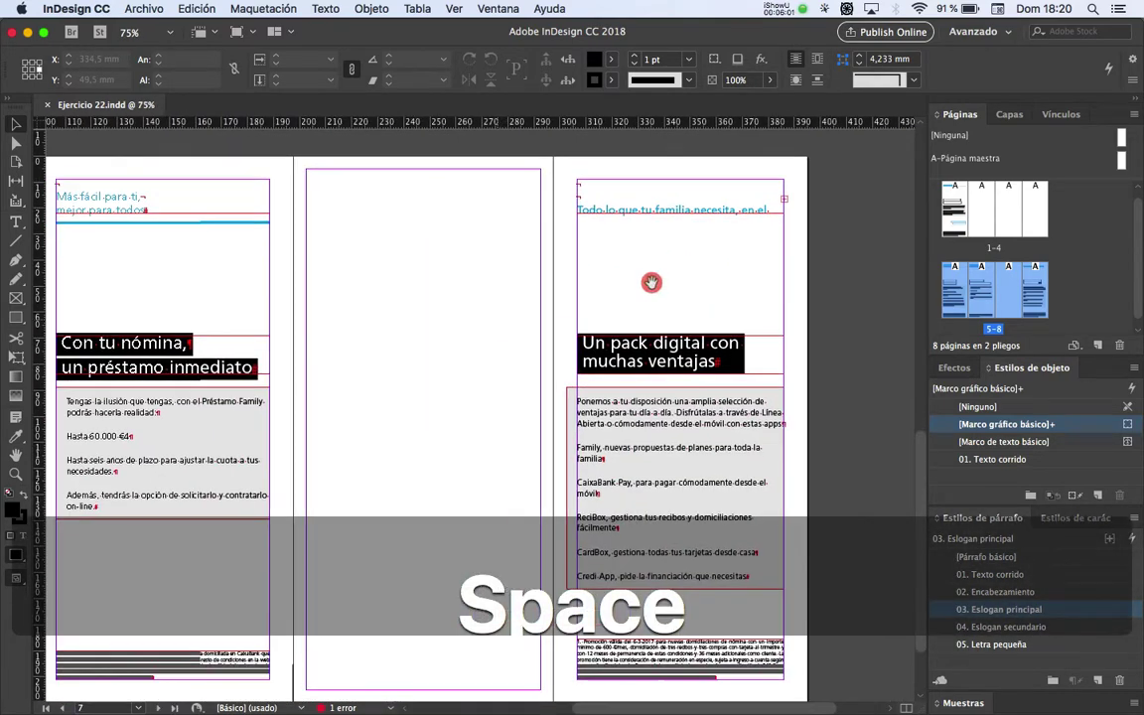
left_click(657, 213)
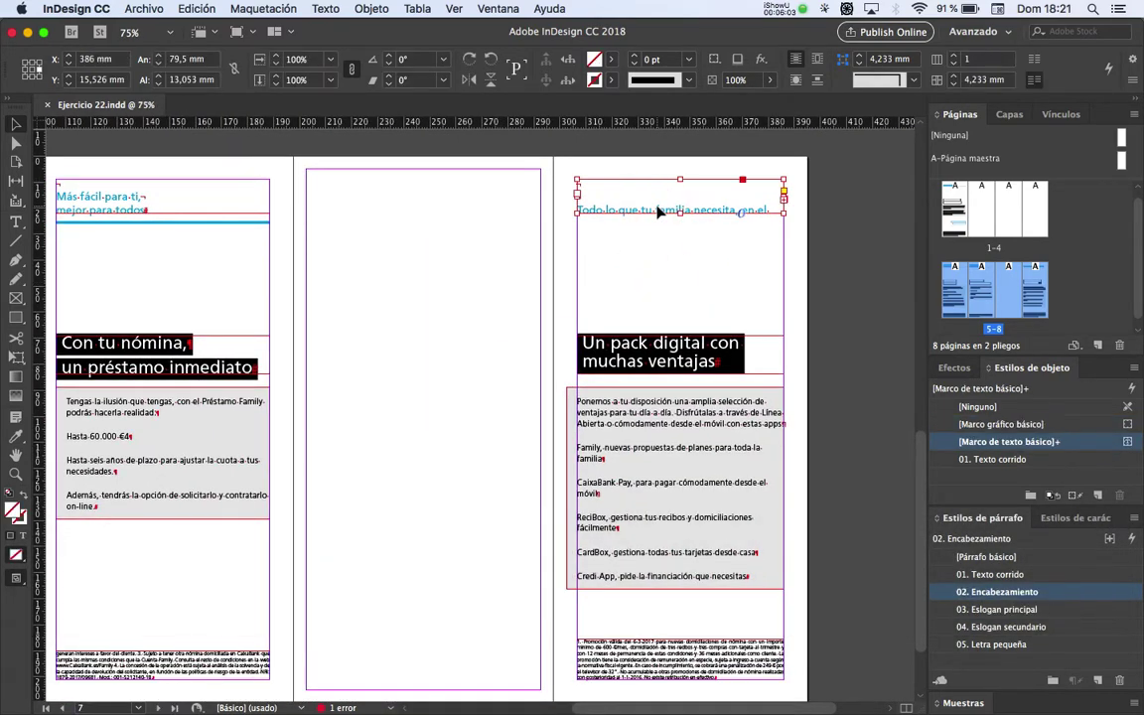
key("super+Tab")
scroll(779, 283, "down", 3, "alt")
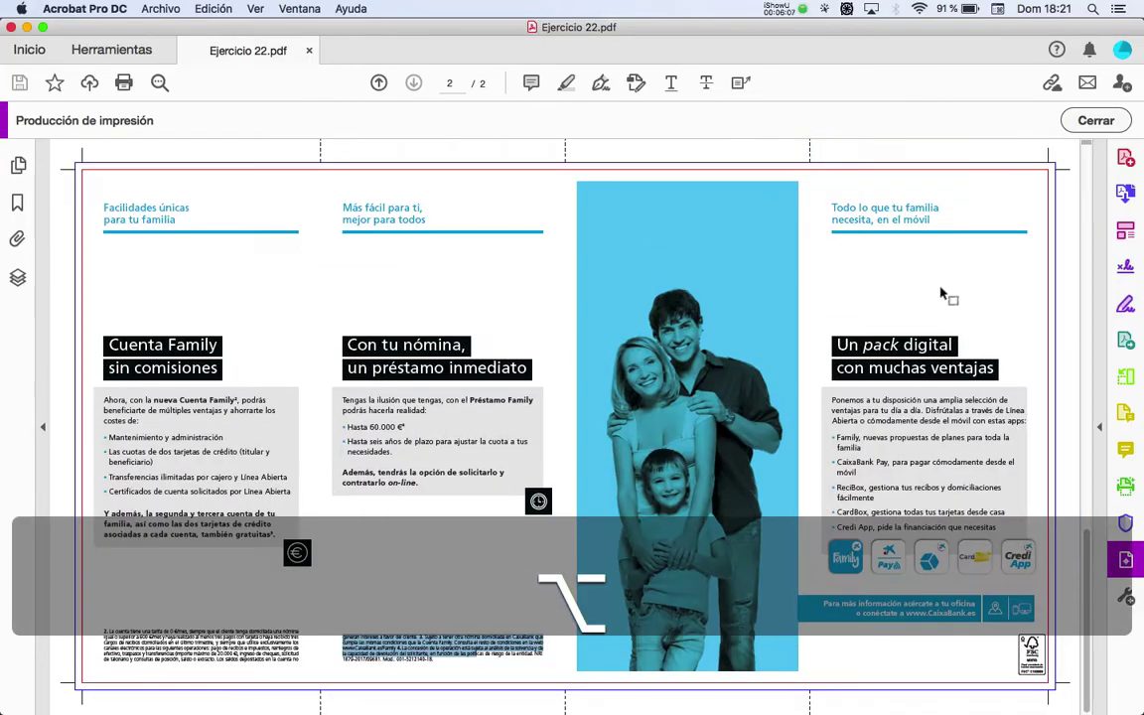
key("super+Tab")
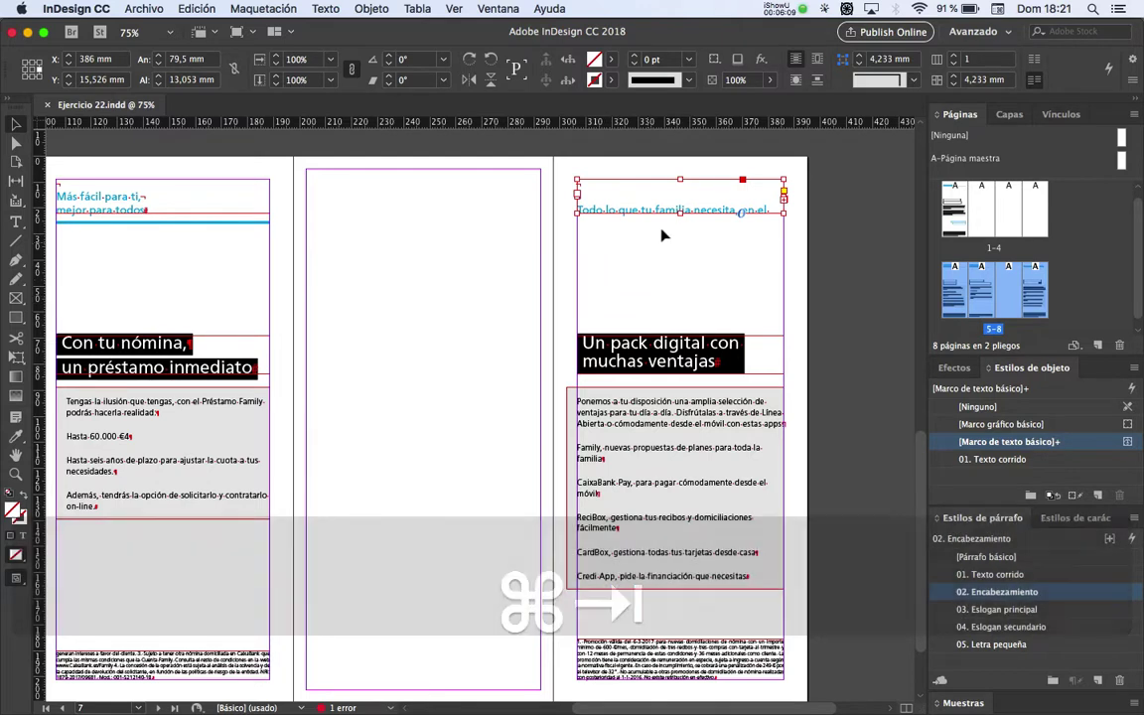
double_click(691, 214)
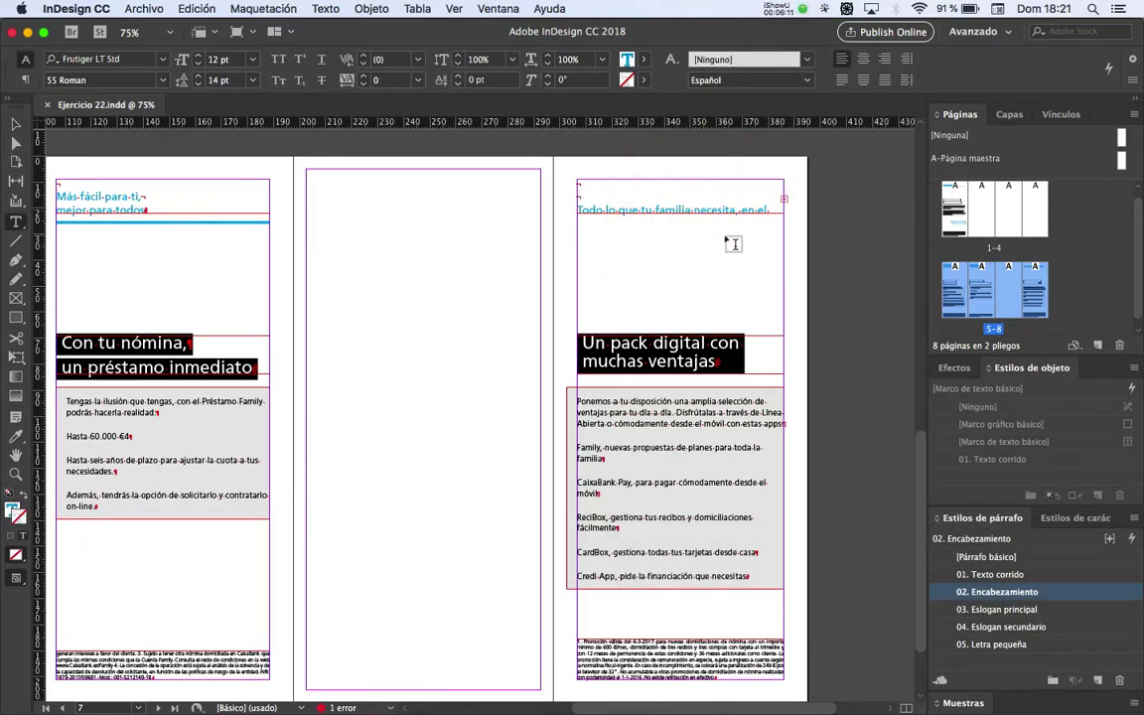
key("BackSpace")
key("shift+Return")
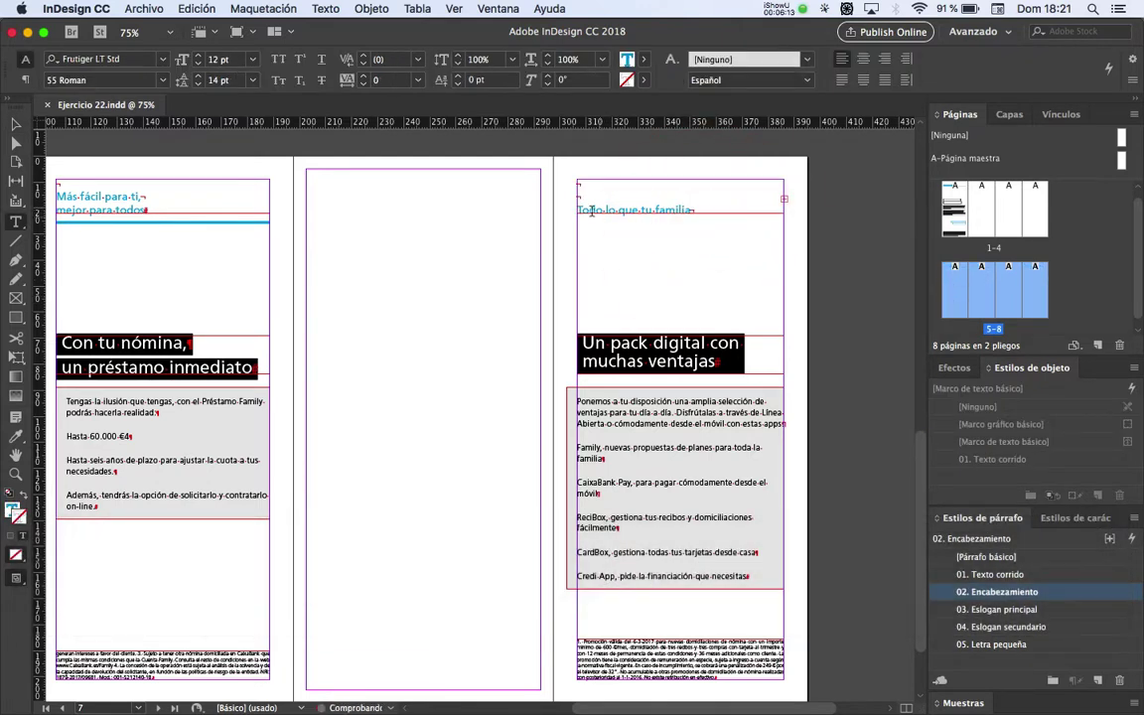
left_click(578, 209)
key("BackSpace")
key("Escape")
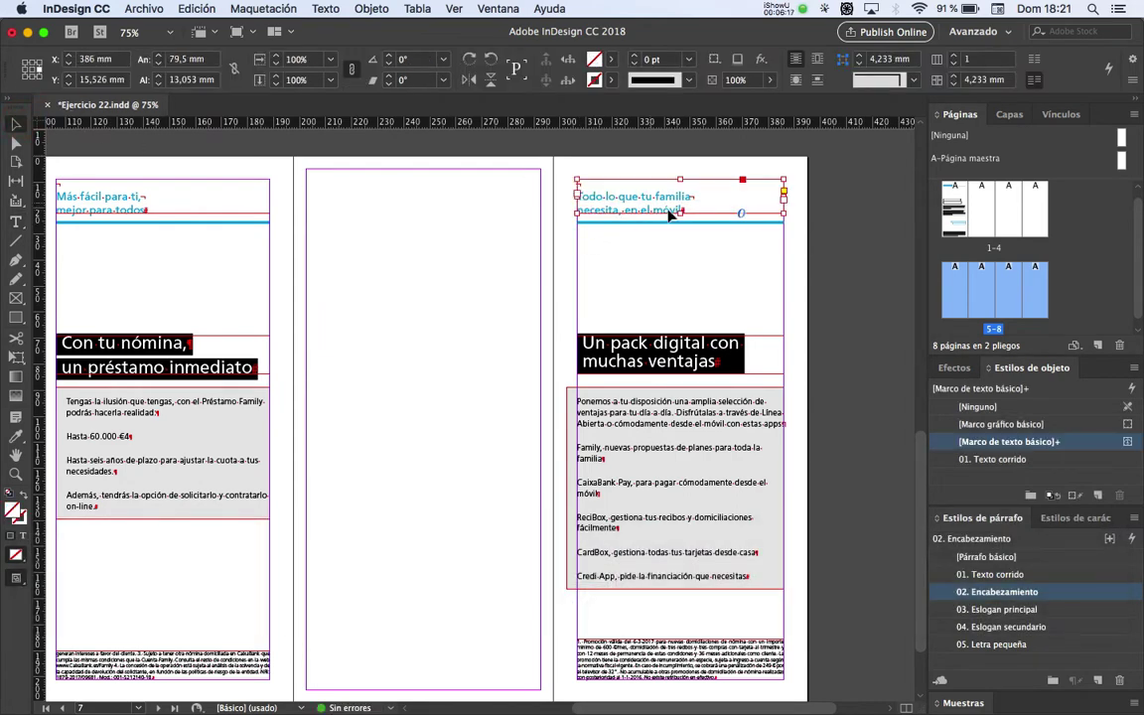
left_click(477, 268)
Split the fourth panel's slogan with a paragraph break into "Un pack digital" and "con muchas ventajas", as in the reference PDF
key("space")
left_click_drag(758, 250, 739, 274)
key("w")
key("w")
key("space")
left_click_drag(747, 387, 671, 298)
key("super+Tab")
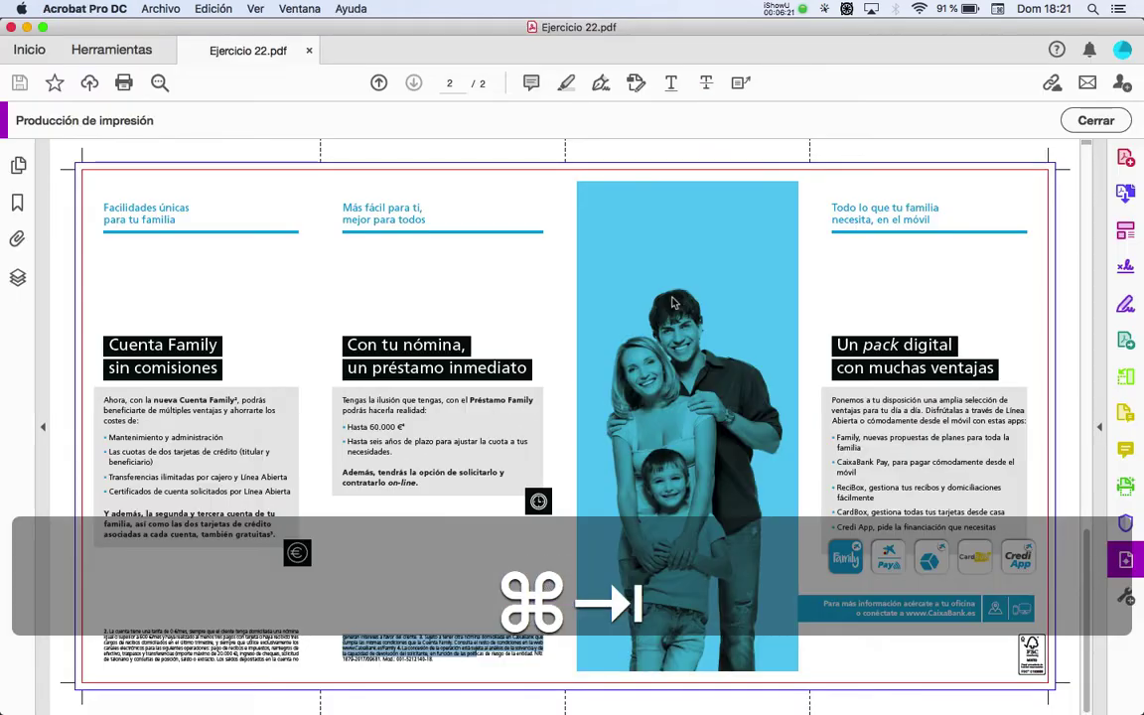
key("super+Tab")
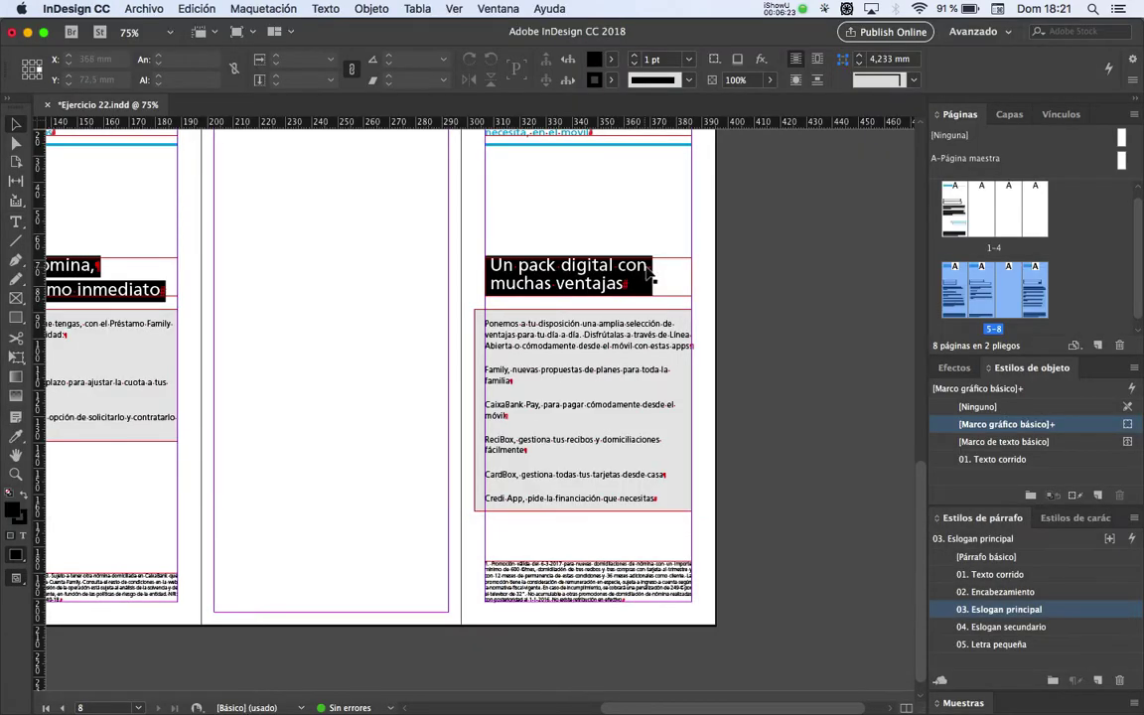
double_click(626, 266)
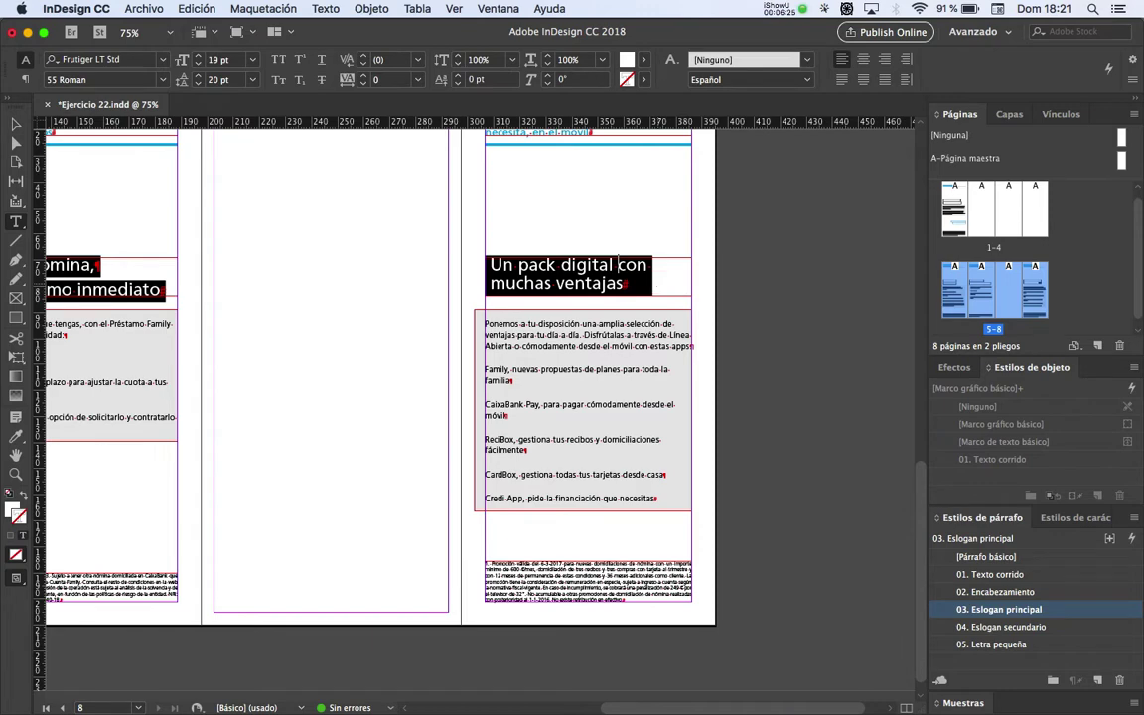
key("Return")
key("super+Tab")
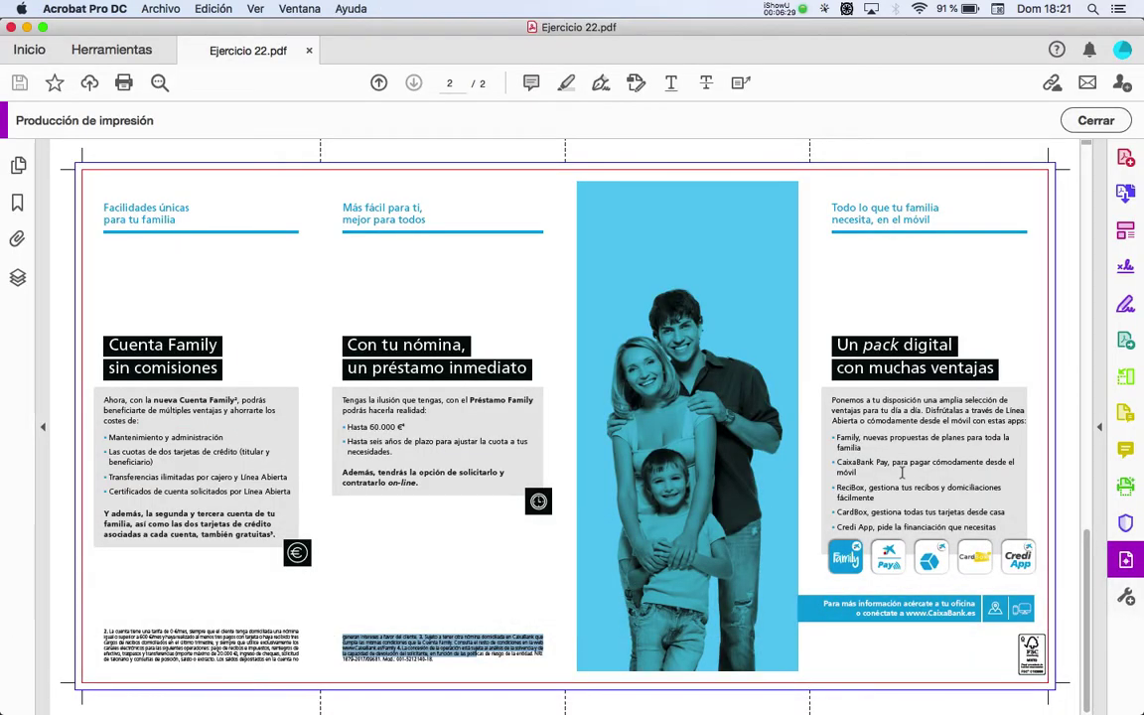
Switch back to InDesign, leave text editing in the fourth panel's slogan and save the document
key("super+Tab")
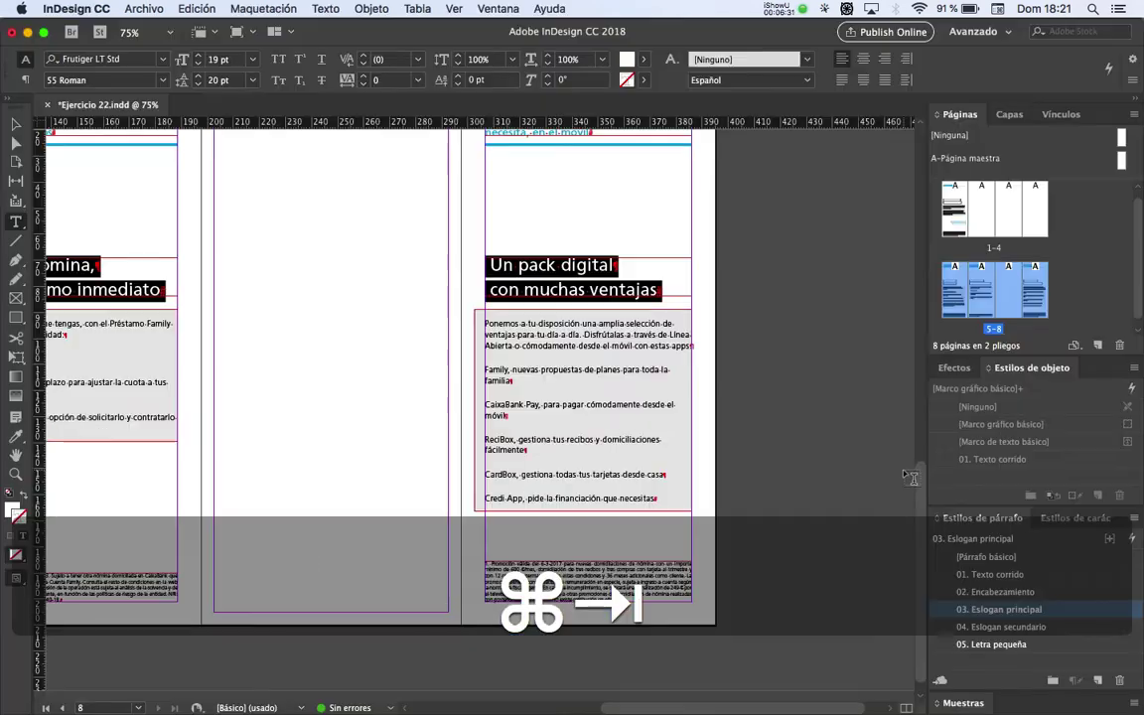
left_click(16, 124)
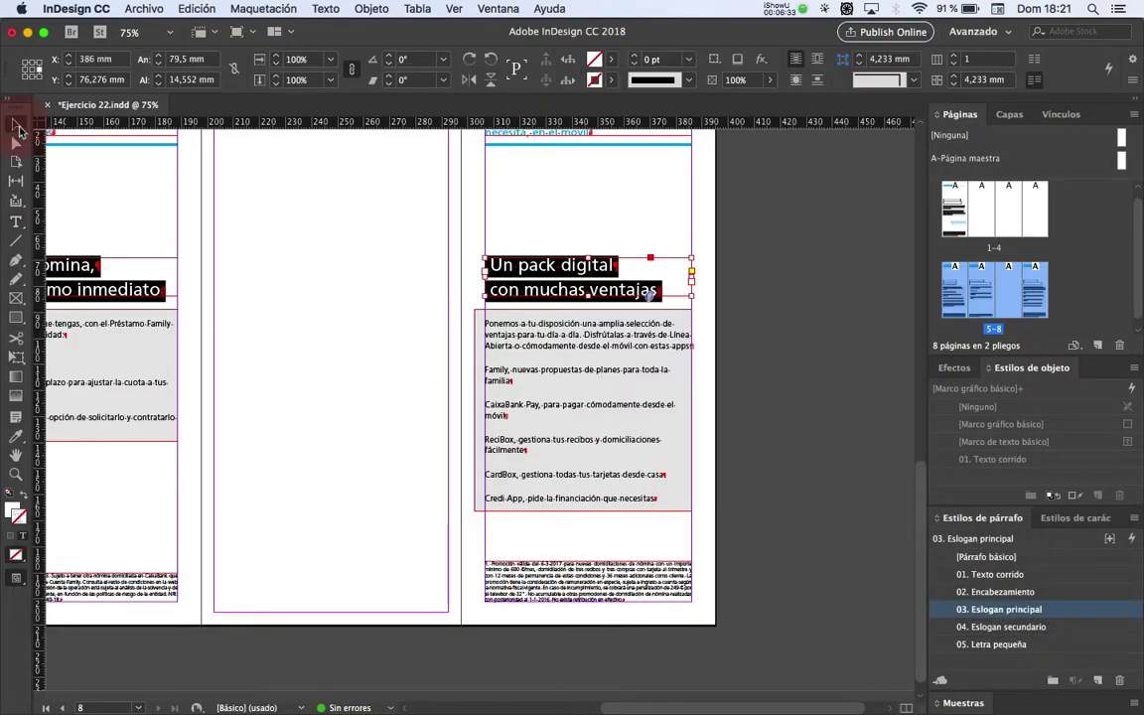
key("super+s")
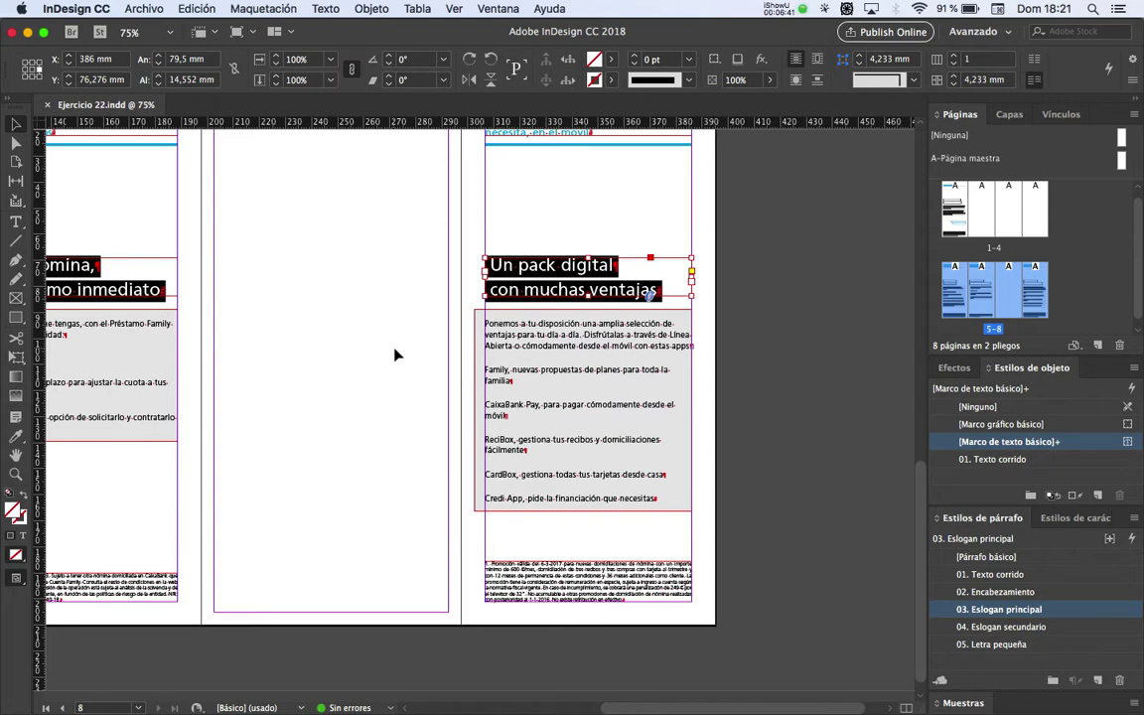
Give the paragraph styles list more room and sort the styles by name
key("space")
left_click_drag(344, 358, 567, 370)
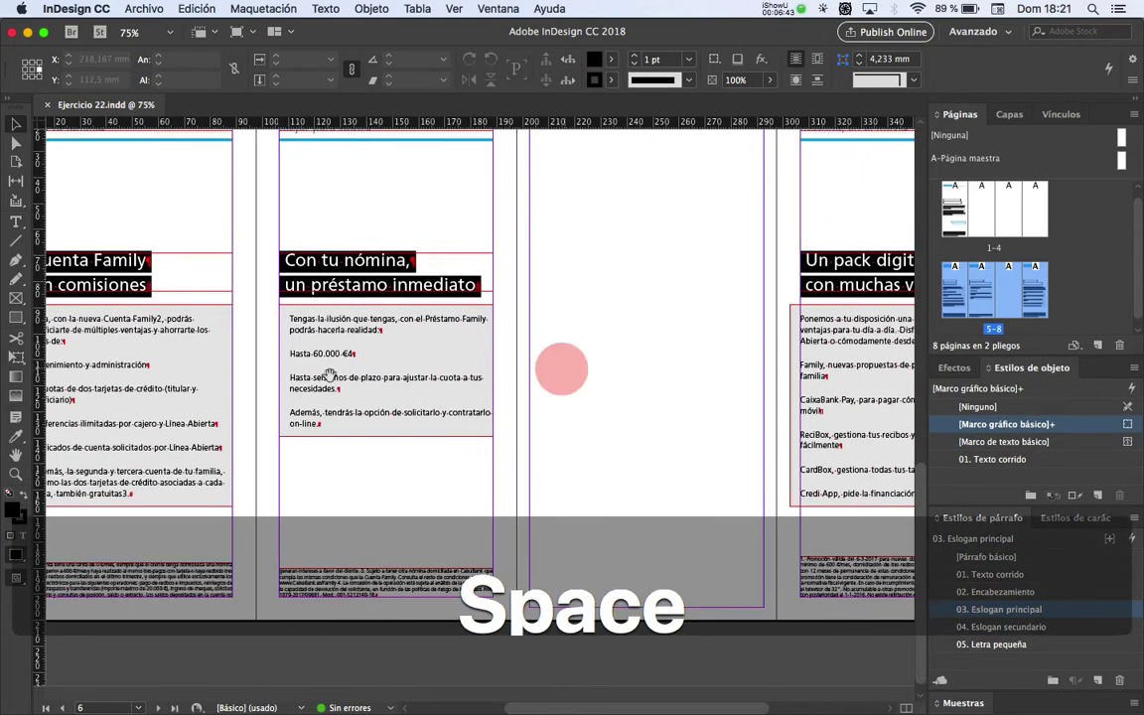
left_click_drag(161, 376, 302, 417)
key("space")
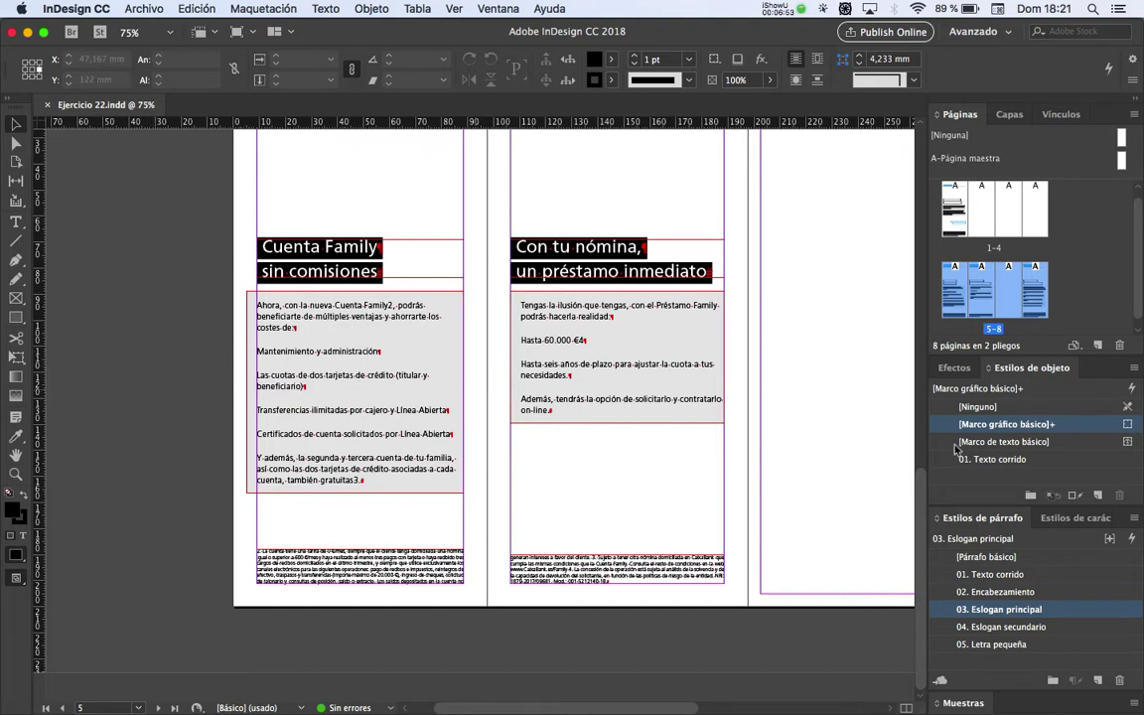
left_click_drag(1057, 505, 1054, 456)
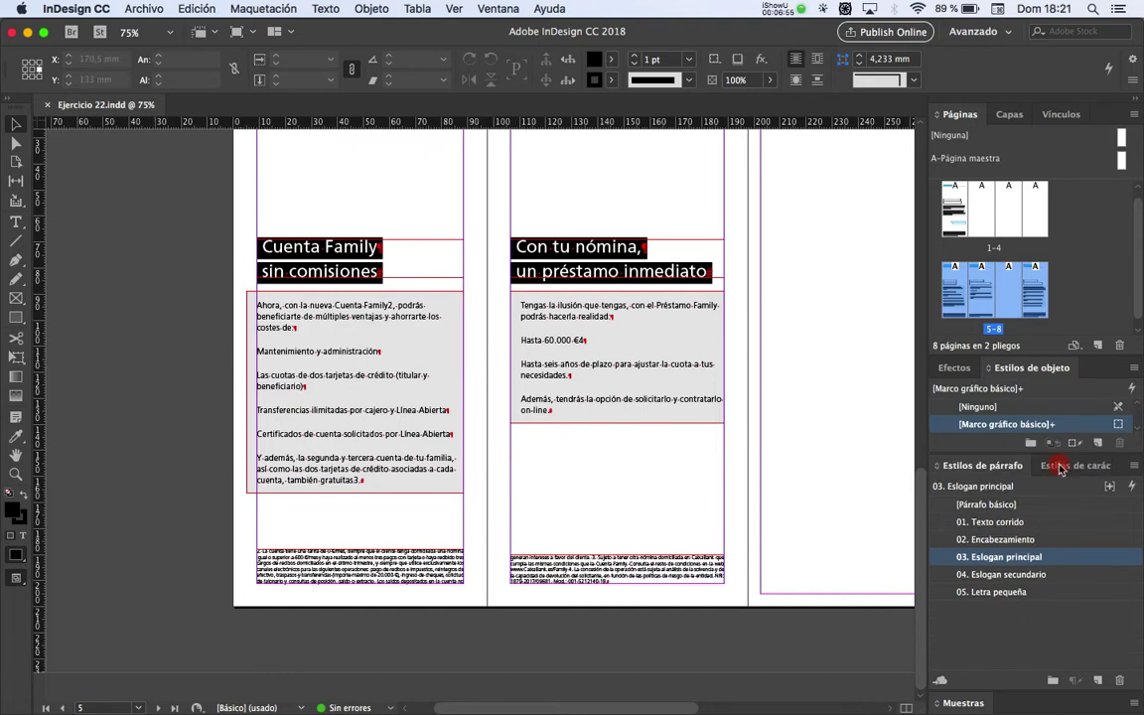
left_click(1135, 466)
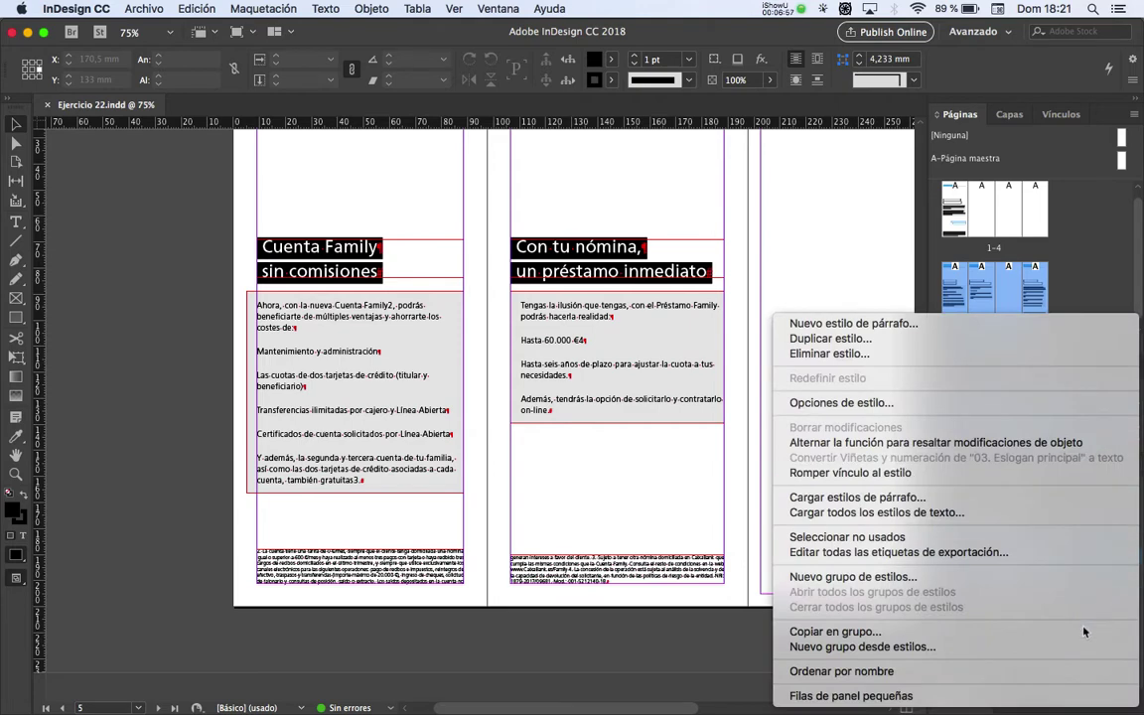
left_click(1031, 668)
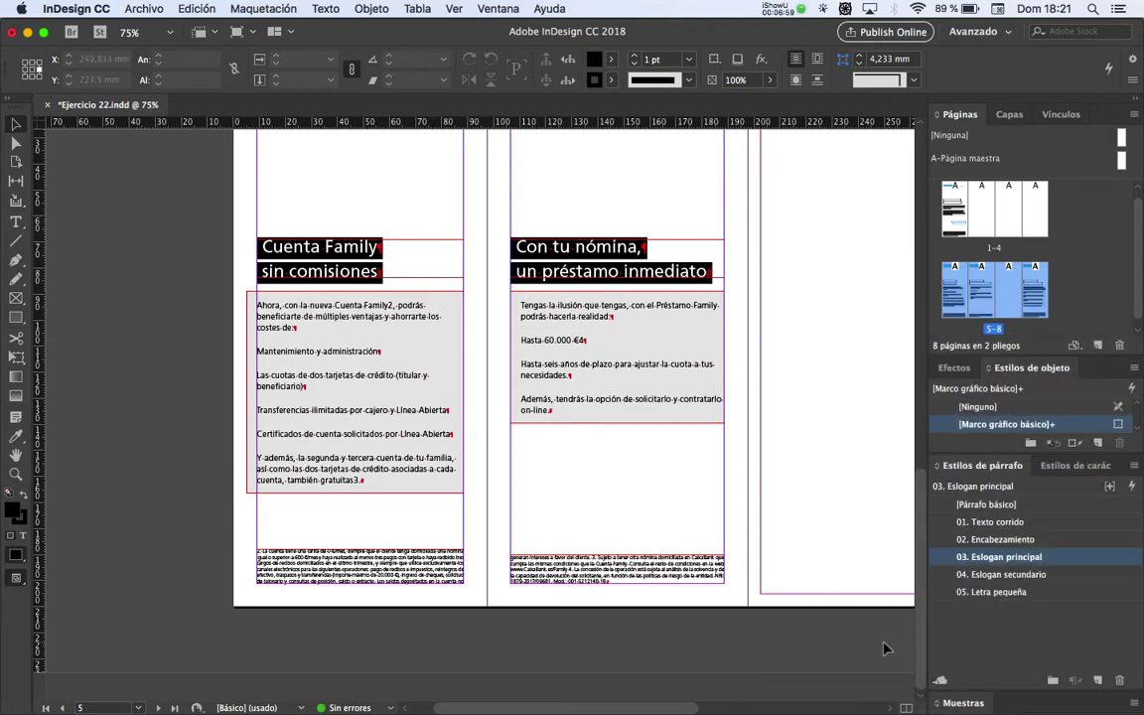
Create a paragraph style named "06. Lista con viñetas" based on "01. Texto corrido"
left_click(1065, 523)
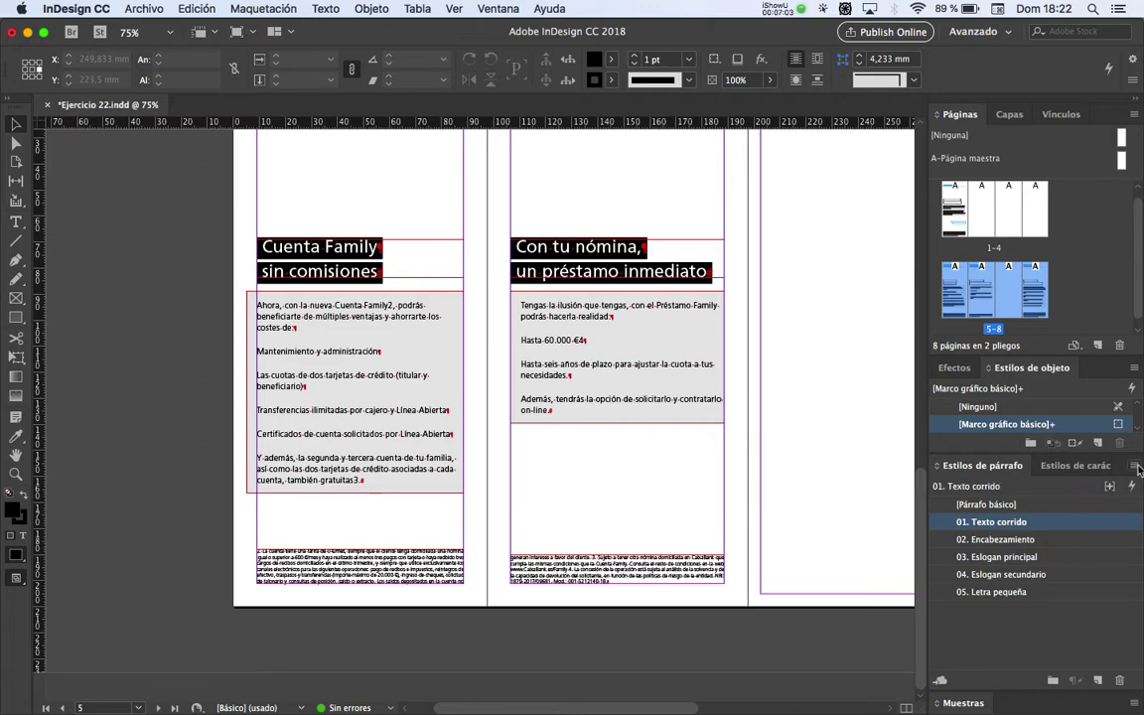
left_click(1134, 465)
left_click(937, 325)
type("0")
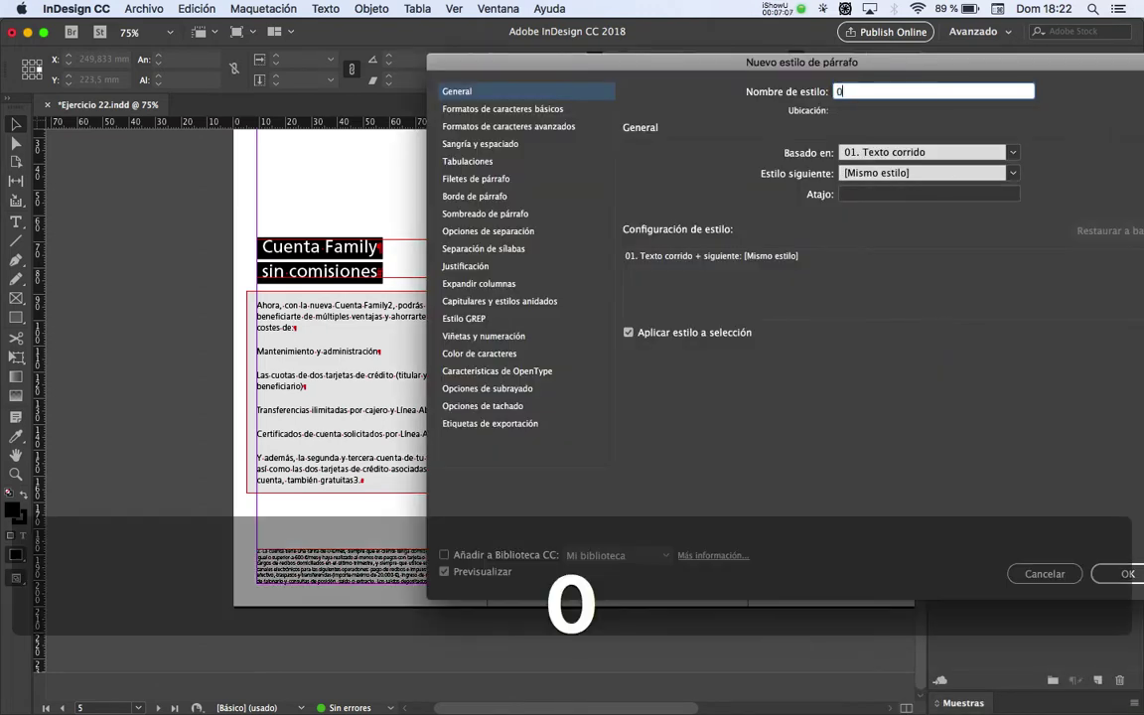
type("6. Lista")
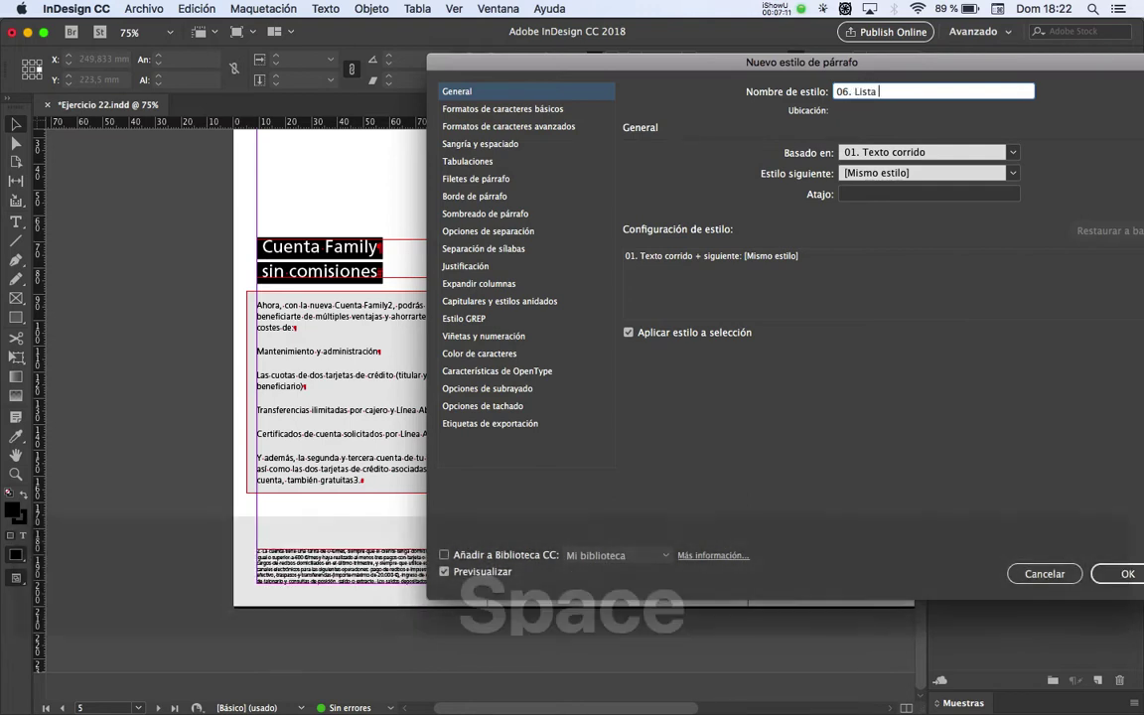
type(" con viñetas")
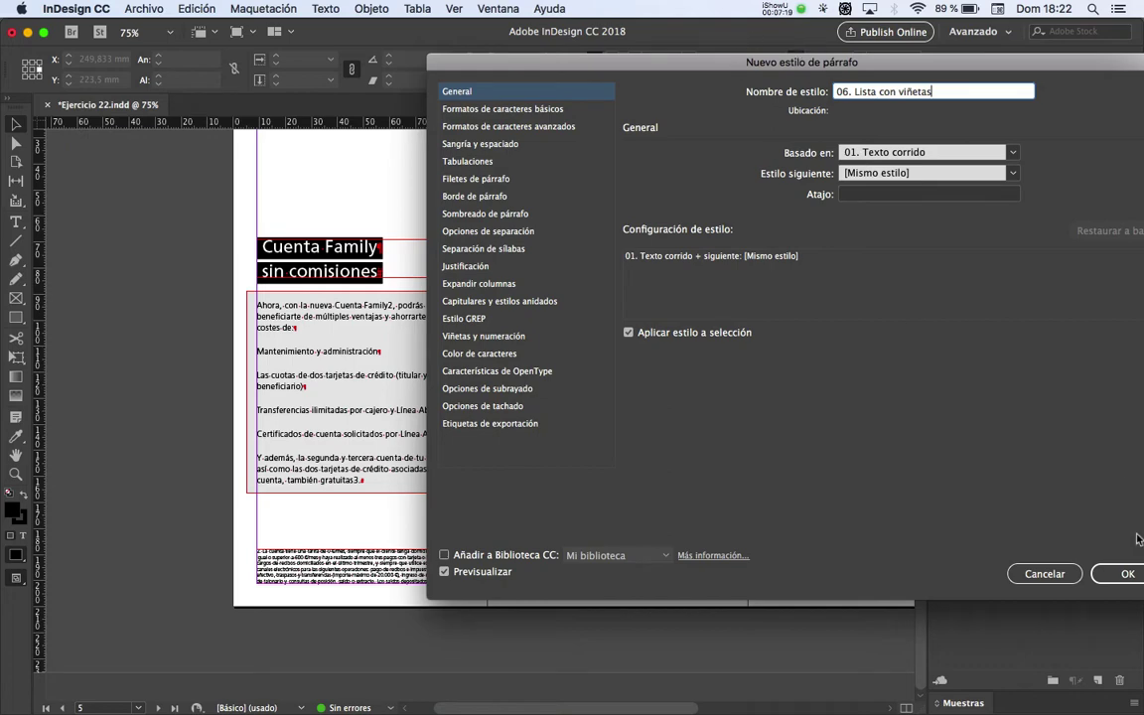
left_click(1127, 576)
Apply the "06. Lista con viñetas" style to the first panel's four list paragraphs, from "Mantenimiento y administración" to "Certificados de cuenta"
scroll(250, 397, "up", 2, "alt")
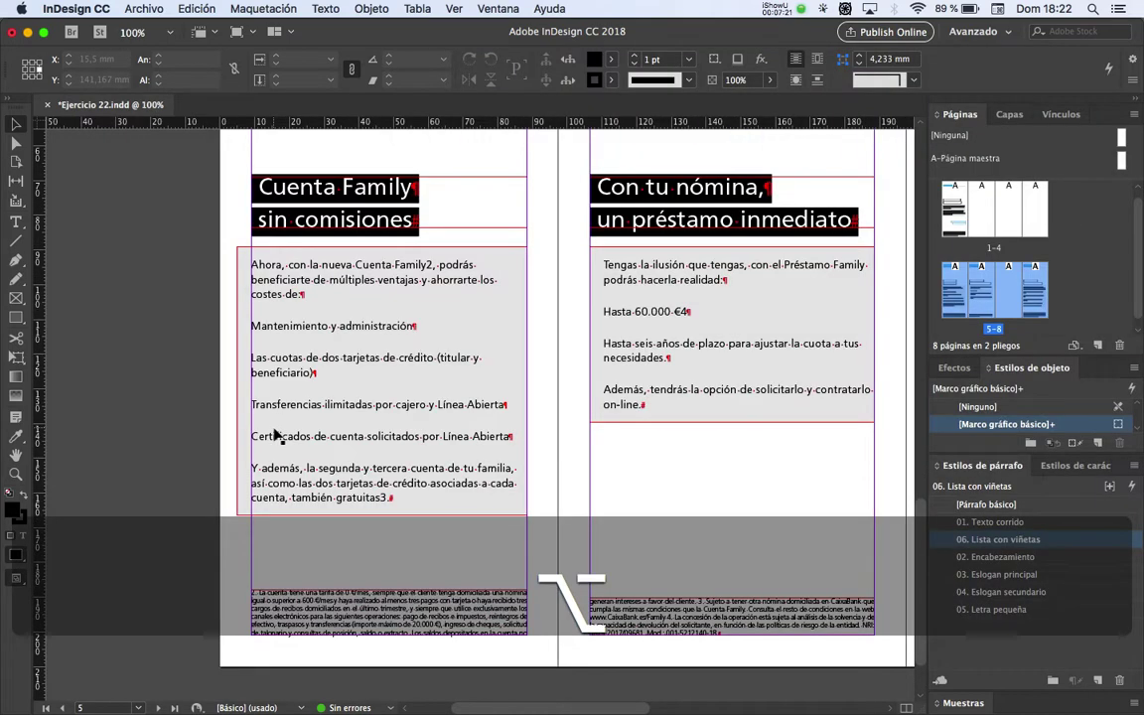
double_click(317, 300)
left_click_drag(298, 301, 298, 439)
left_click(442, 300)
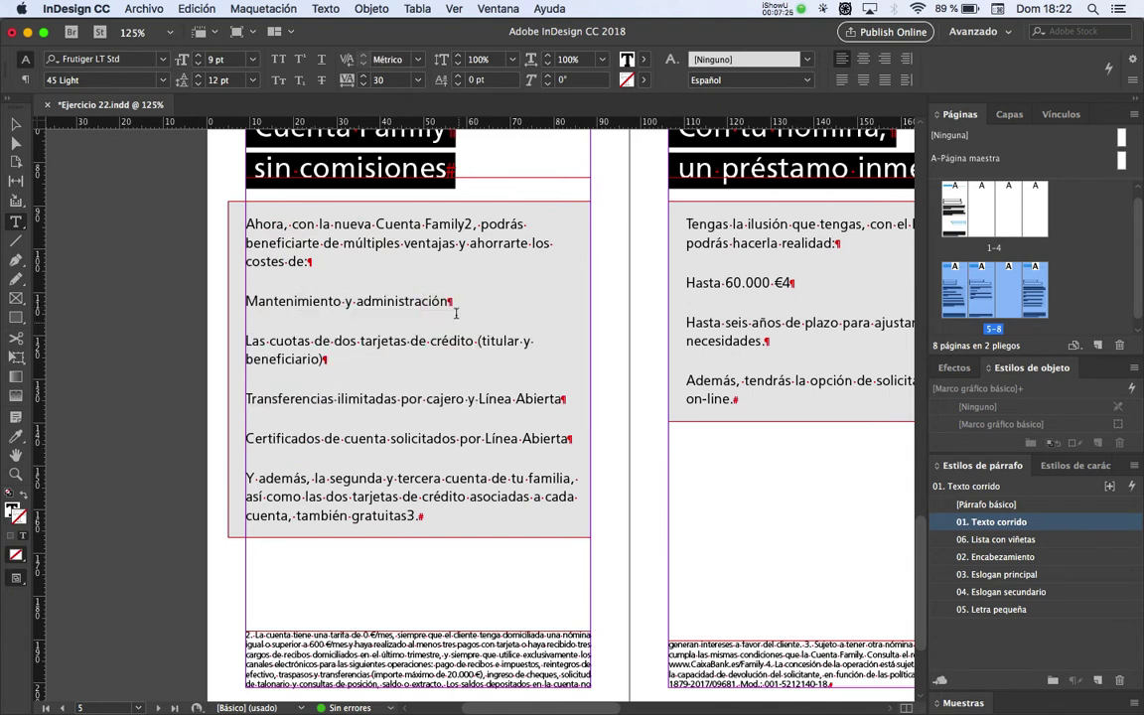
left_click_drag(441, 300, 277, 438)
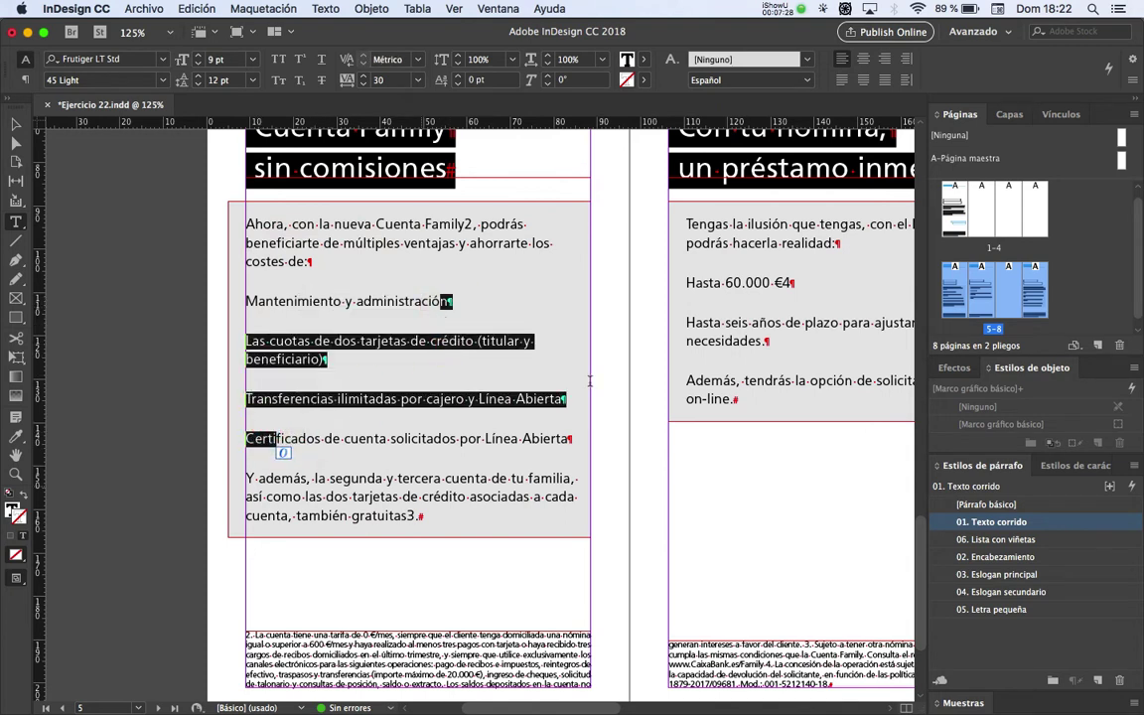
left_click(1013, 541)
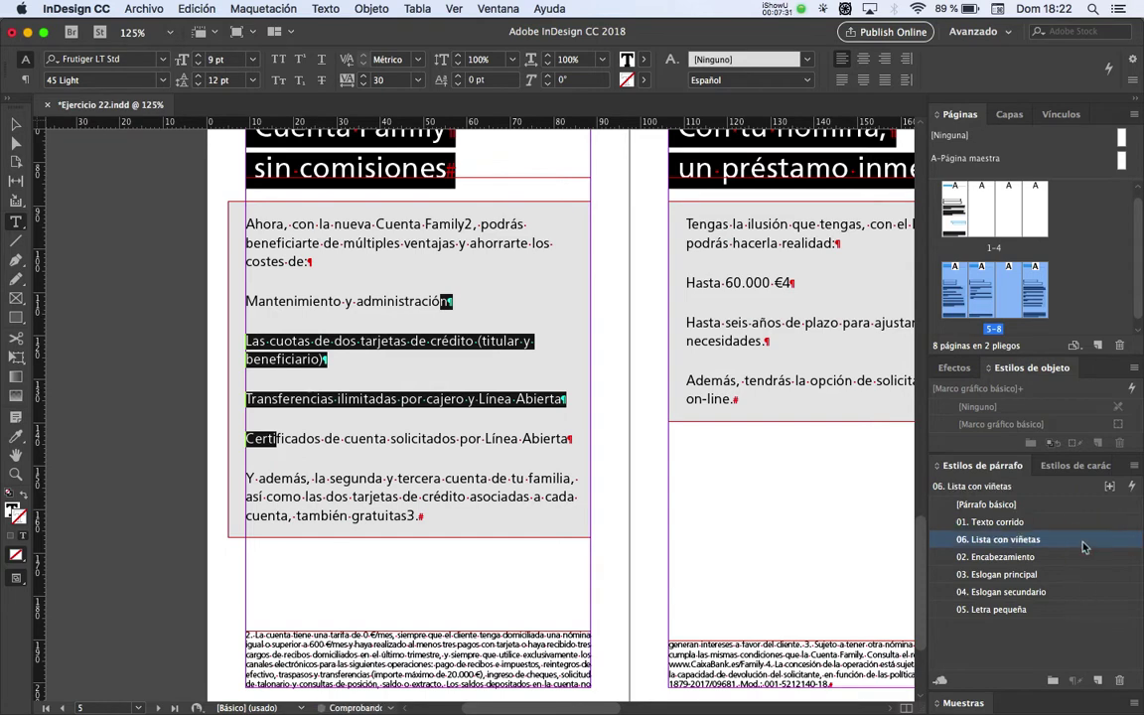
Set the "06. Lista con viñetas" style's space before to 0 mm and its space after to 5 pt
double_click(980, 539)
left_click_drag(763, 69, 802, 126)
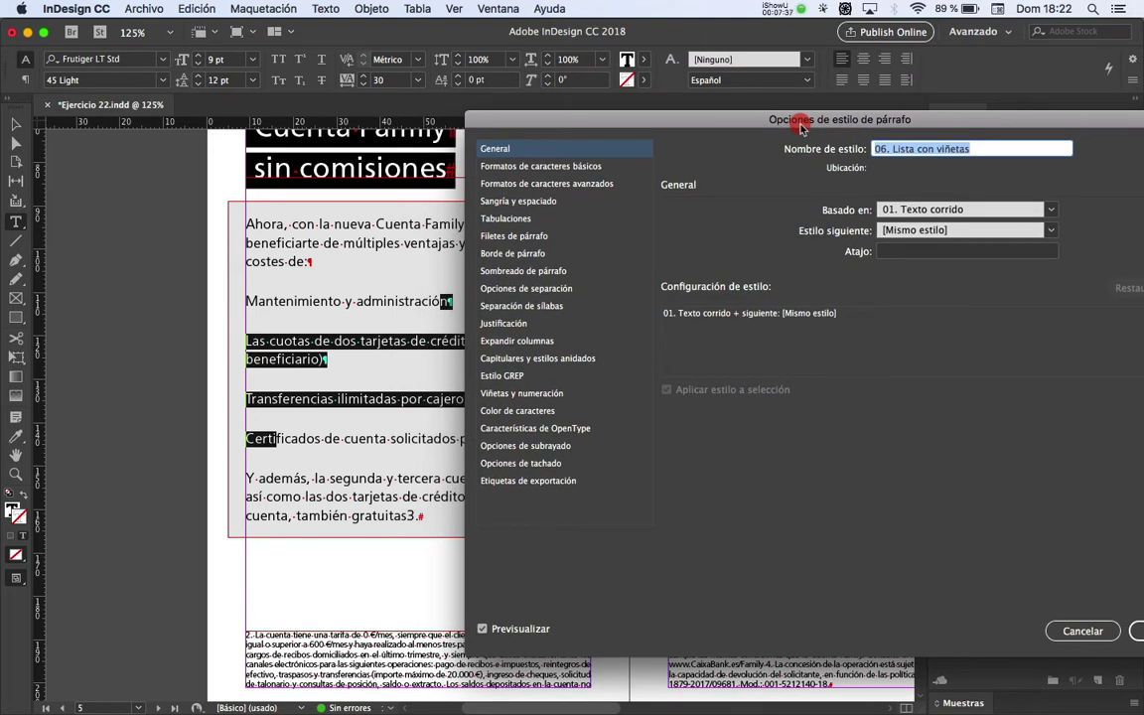
left_click(518, 200)
double_click(834, 329)
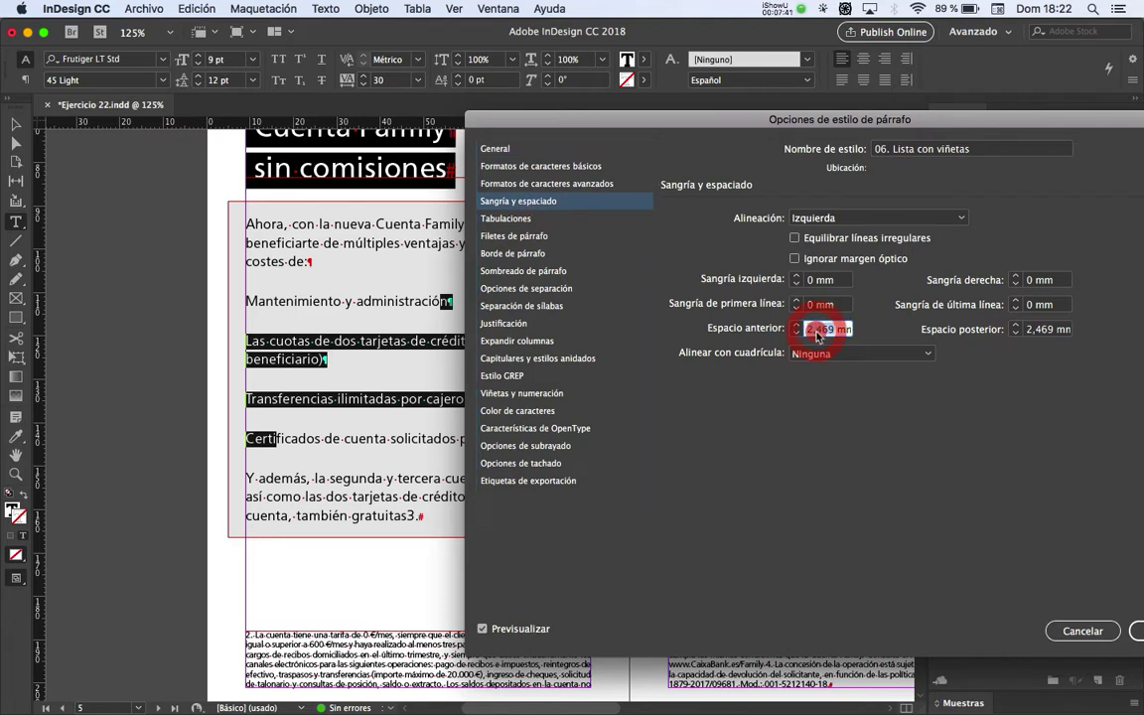
type("0")
key("Tab")
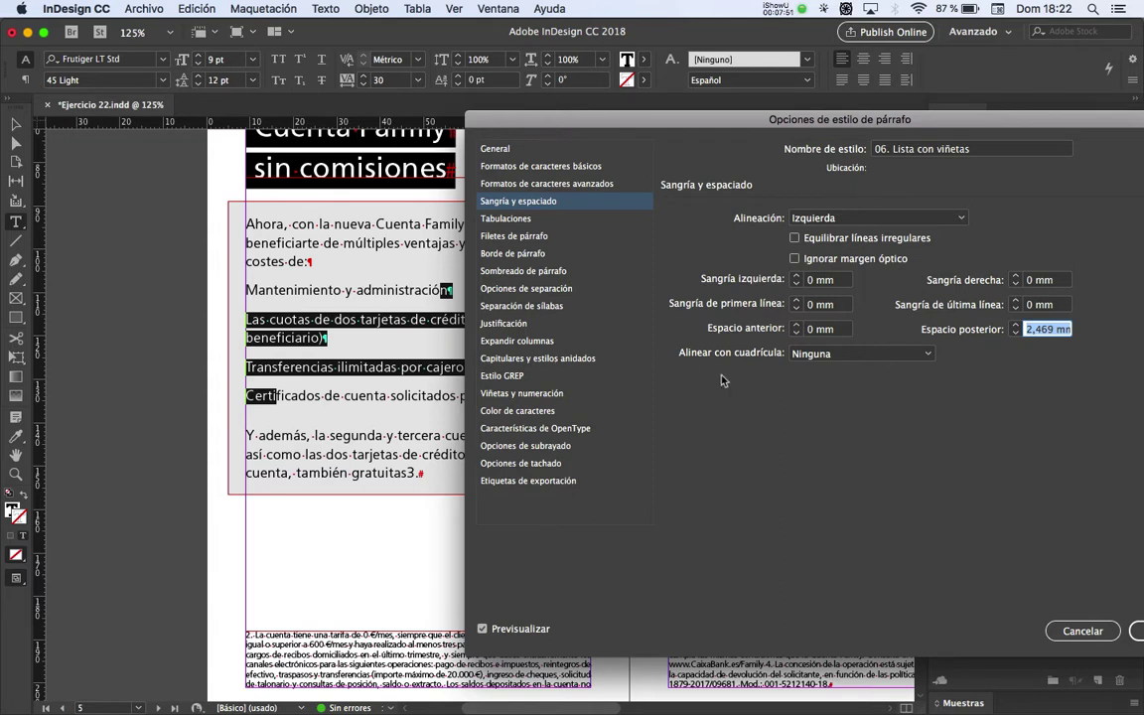
type("5pt")
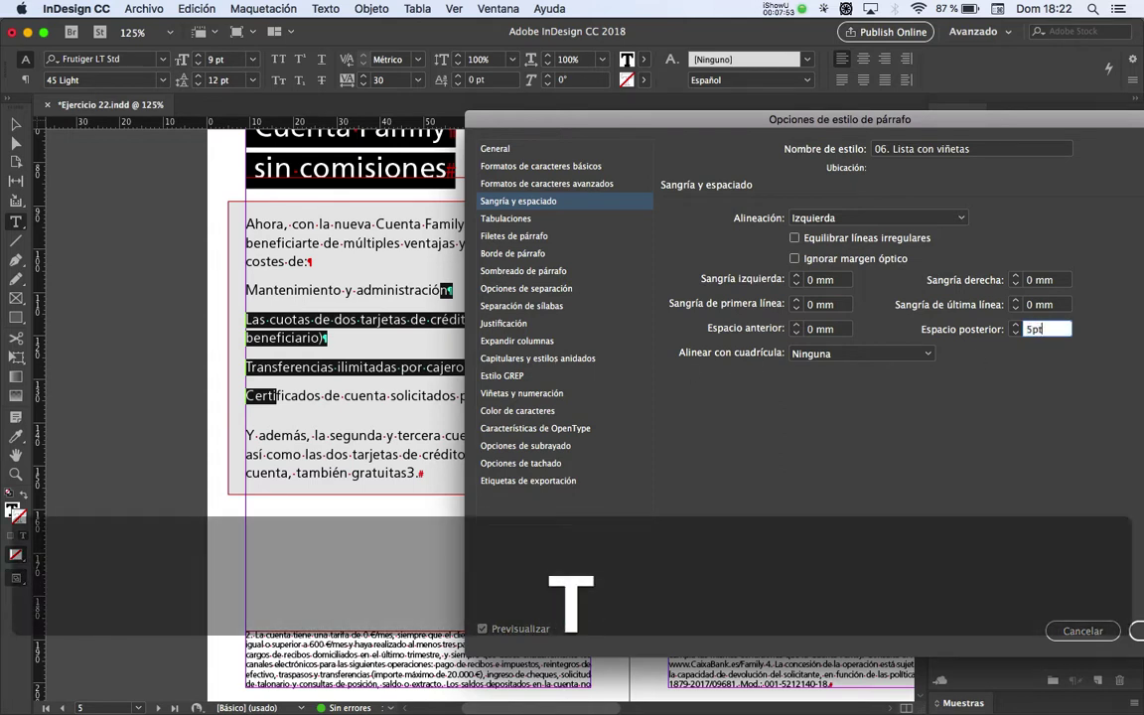
key("Tab")
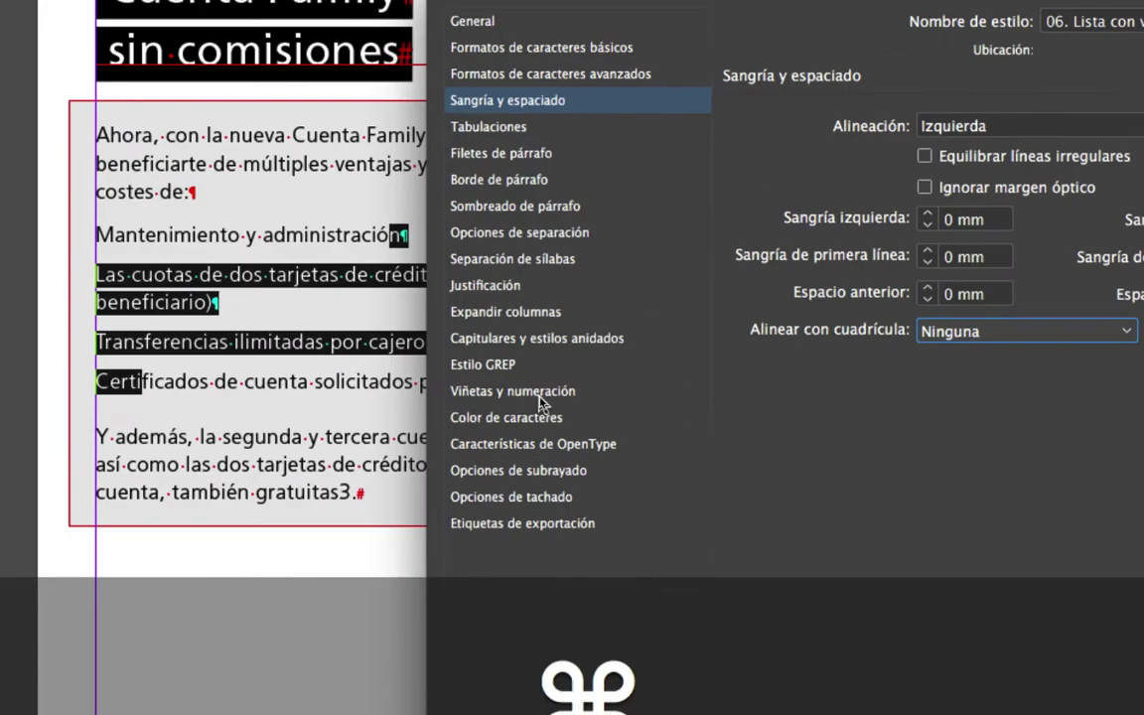
Set the style's list type to Viñetas with a 3 mm tab position, accept the changes and leave text editing
left_click(526, 394)
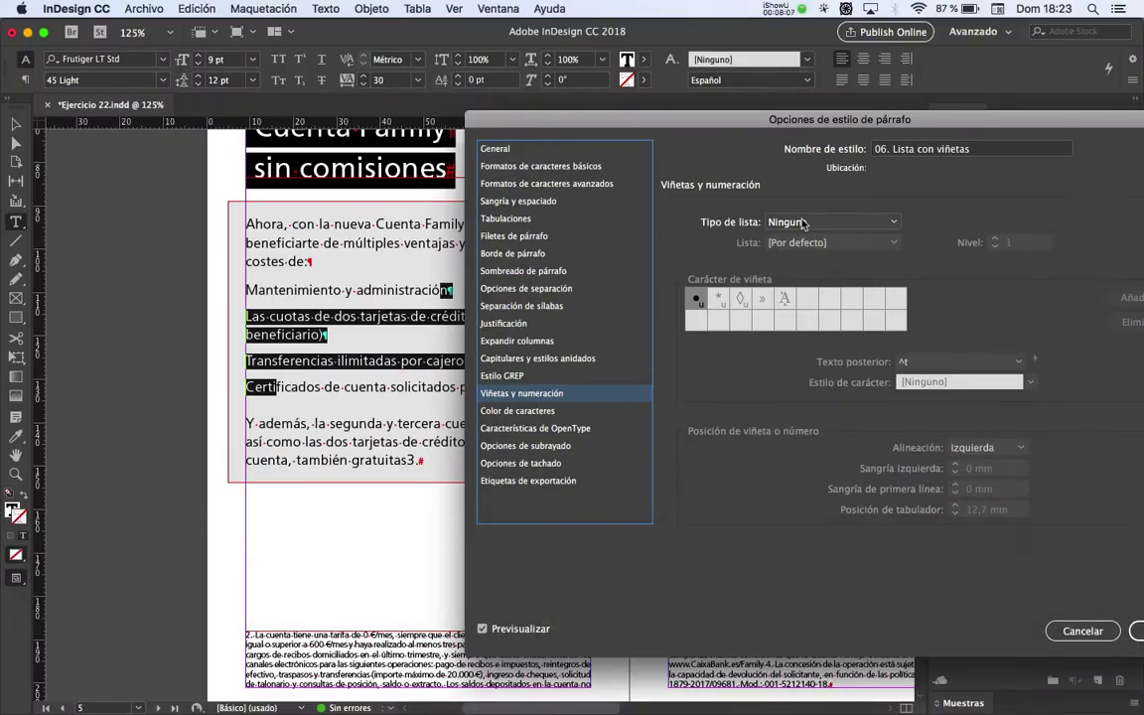
left_click(769, 222)
left_click(849, 257)
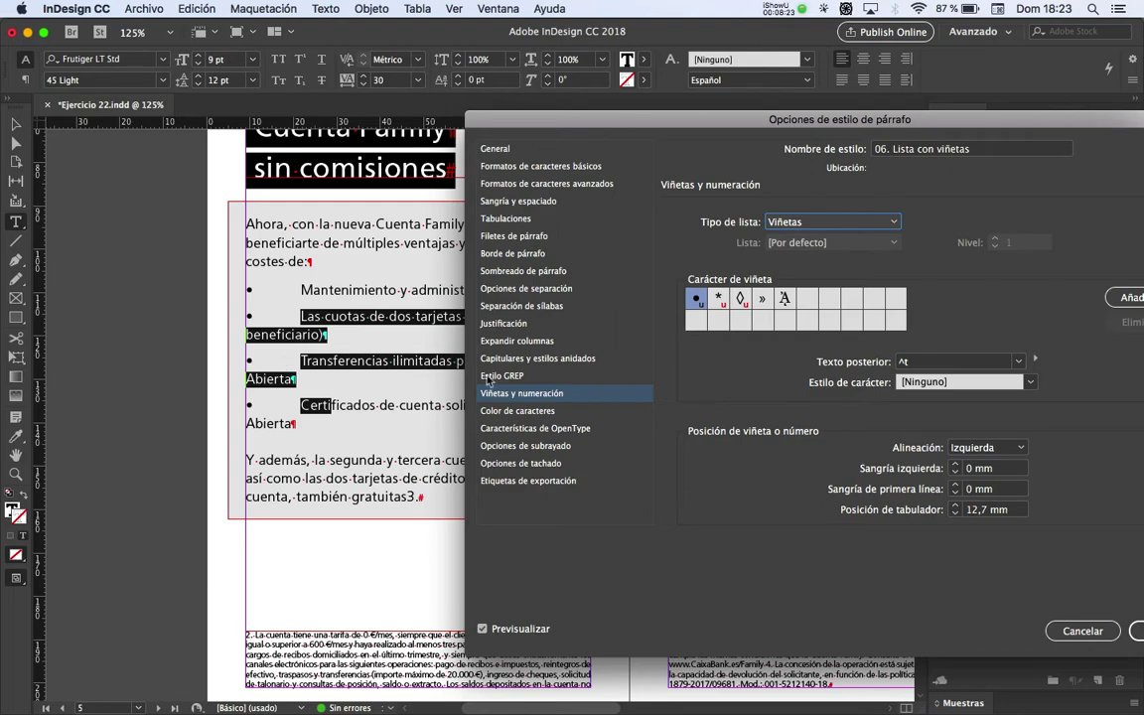
left_click(954, 514)
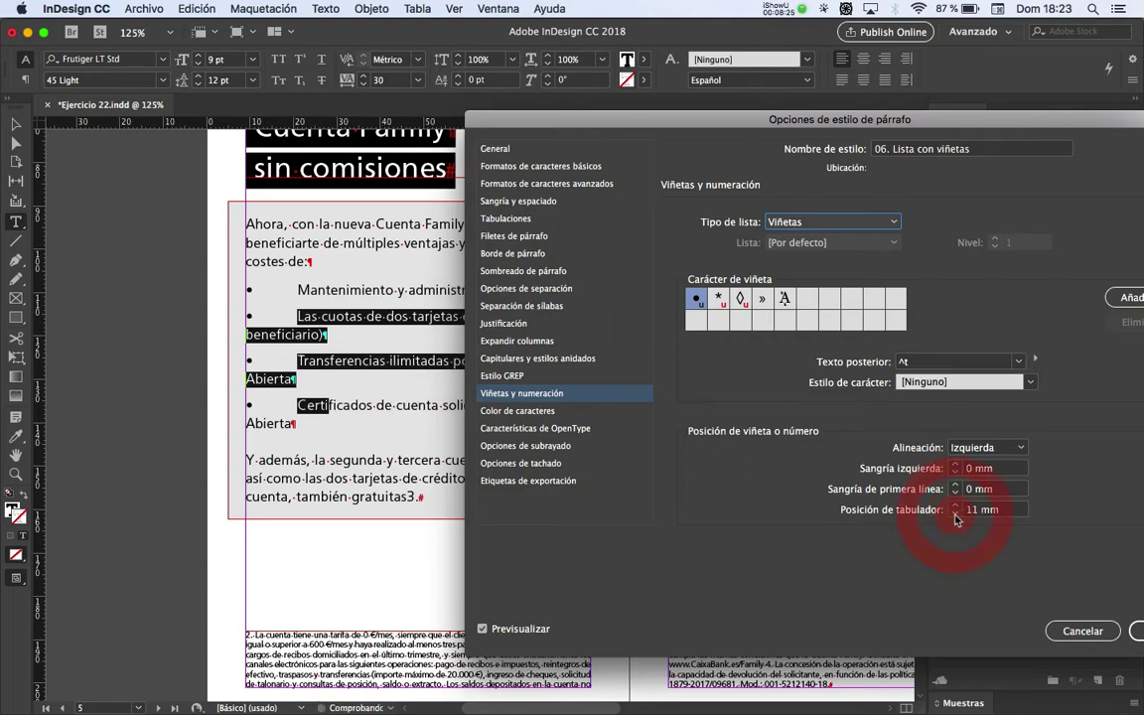
left_click(954, 514)
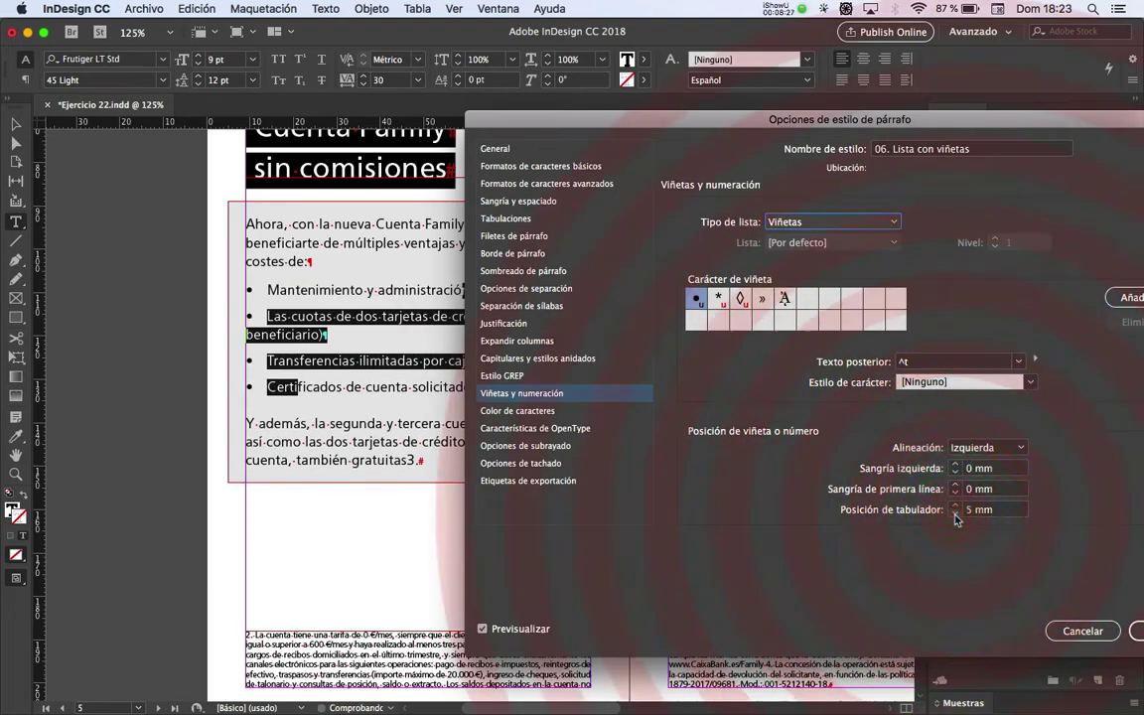
left_click(954, 515)
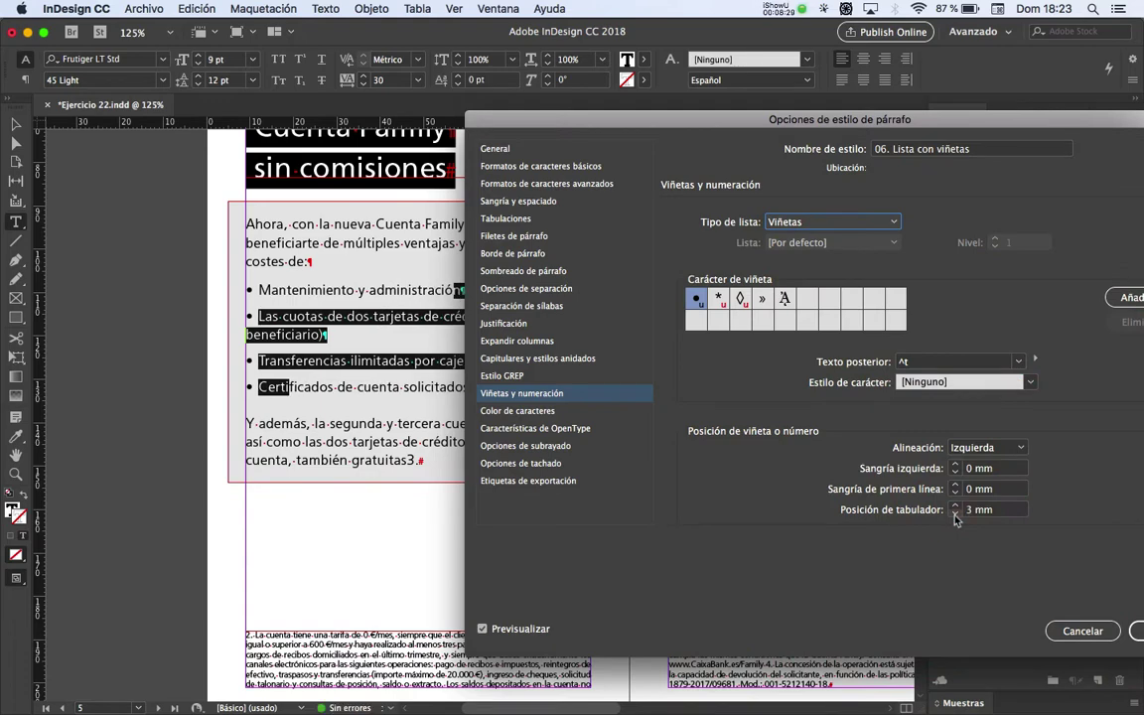
left_click_drag(907, 117, 537, 112)
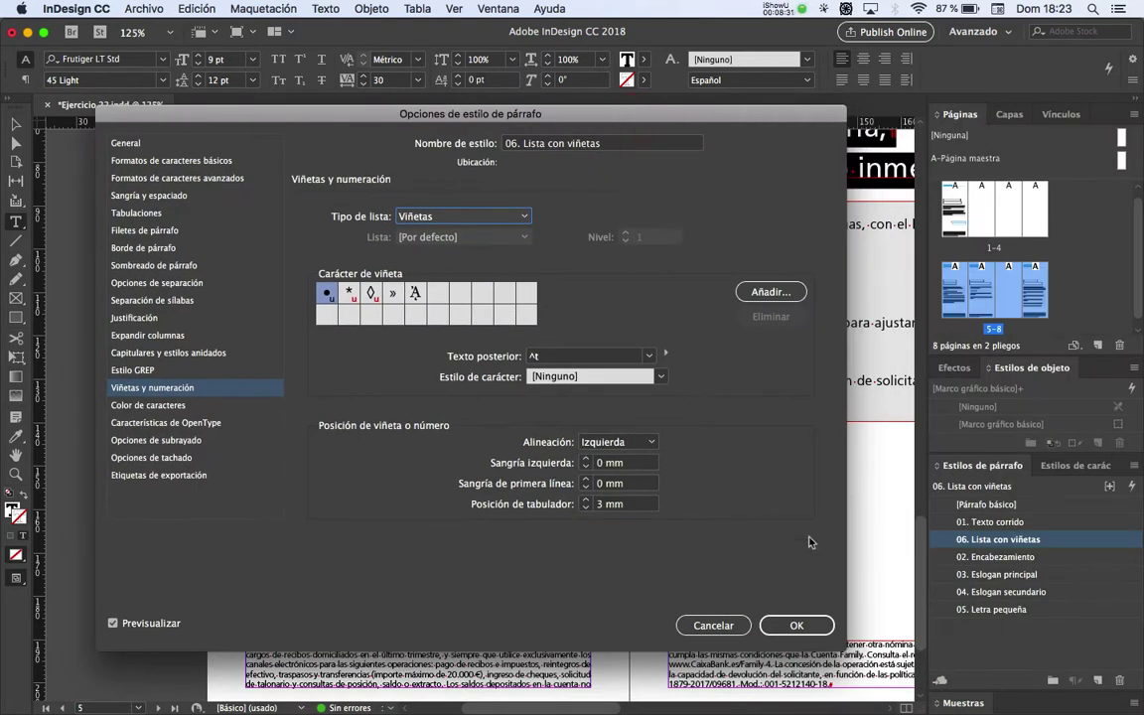
left_click(806, 629)
key("Escape")
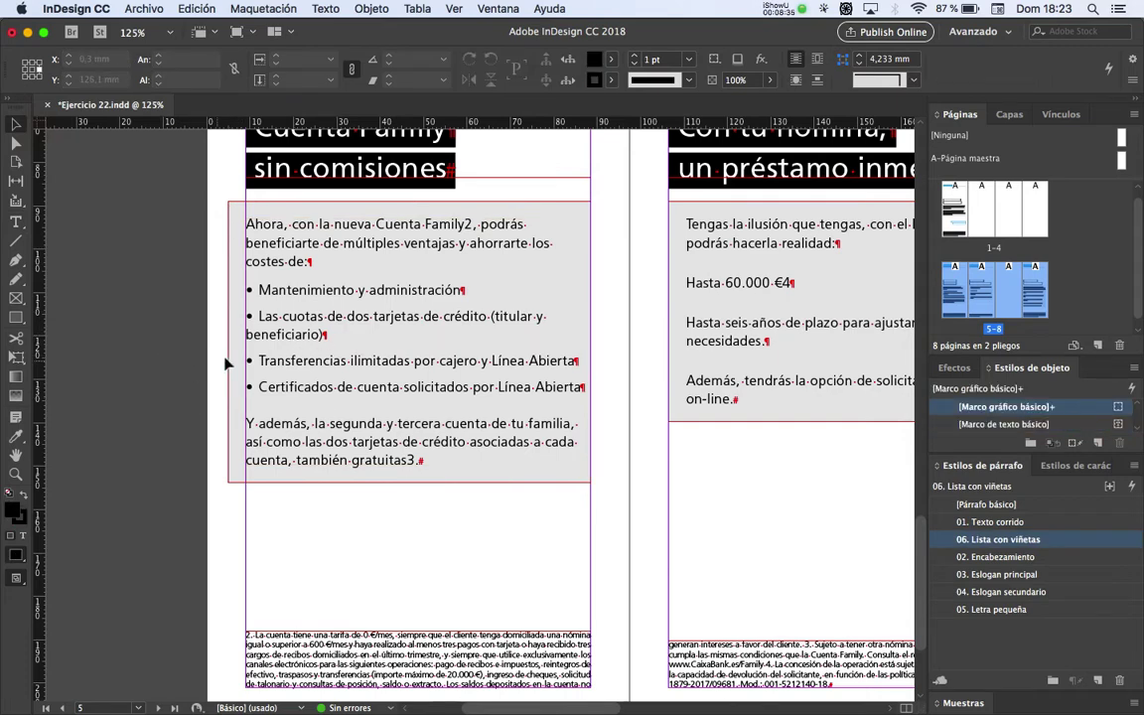
Examine the first panel's bulleted list in preview mode and review the bullet settings of the "06. Lista con viñetas" style
scroll(268, 364, "up", 1)
key("w")
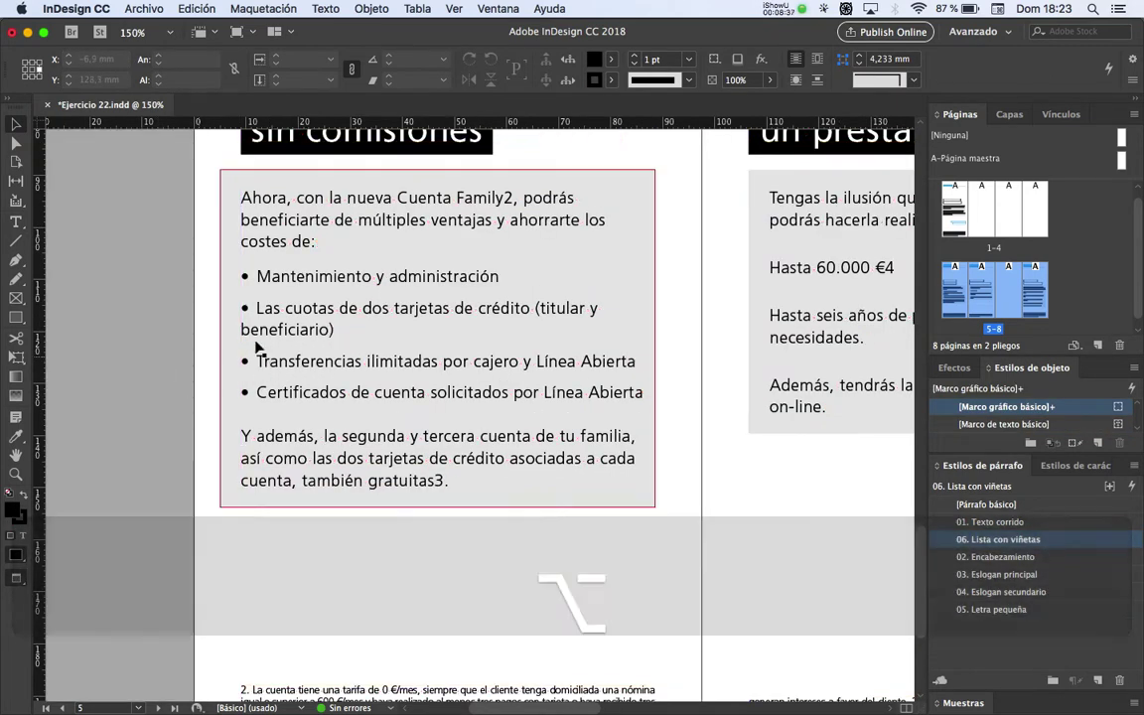
scroll(253, 357, "up", 1)
left_click_drag(278, 305, 268, 324)
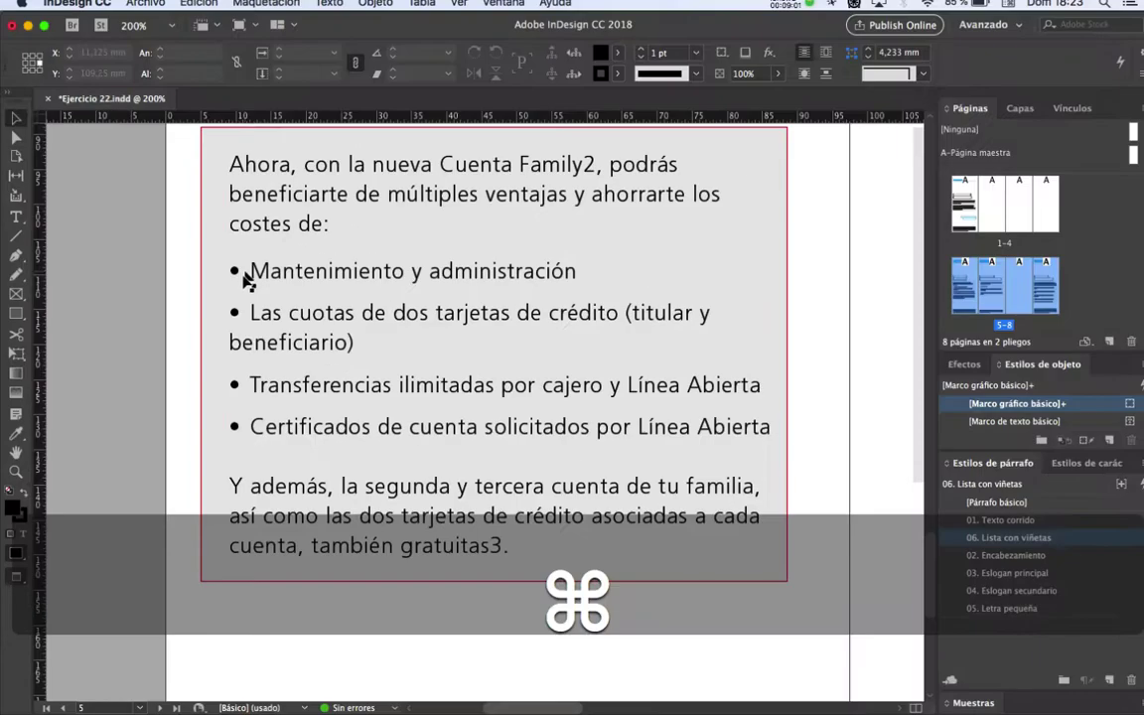
key("w")
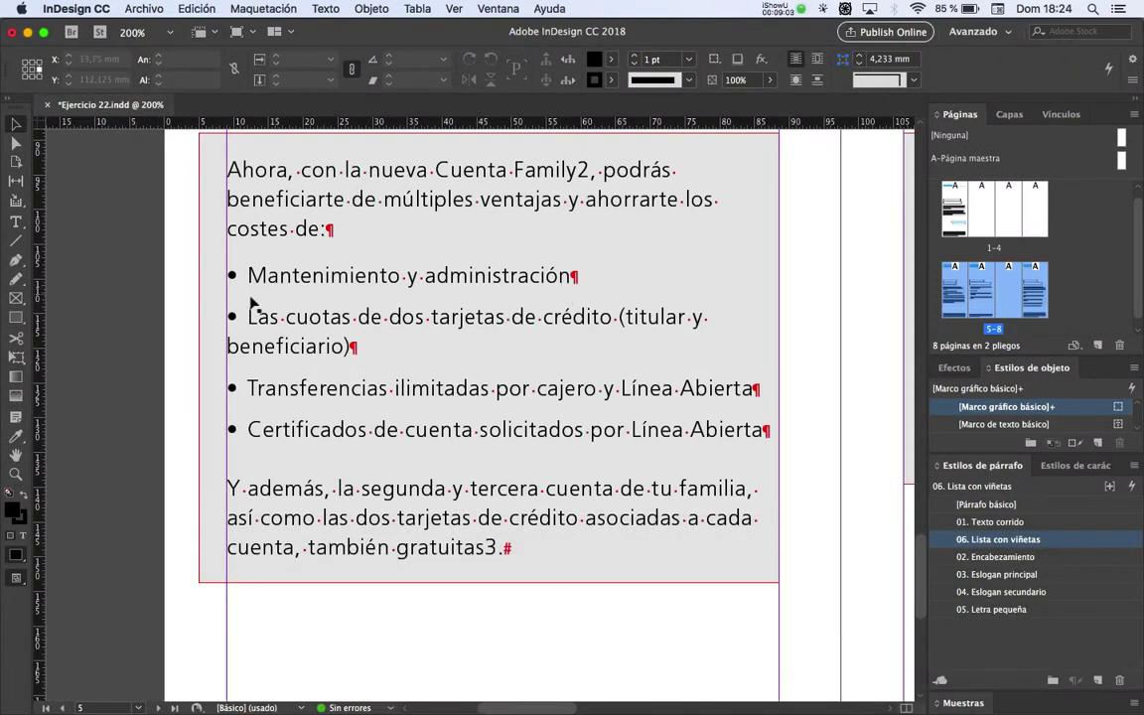
key("w")
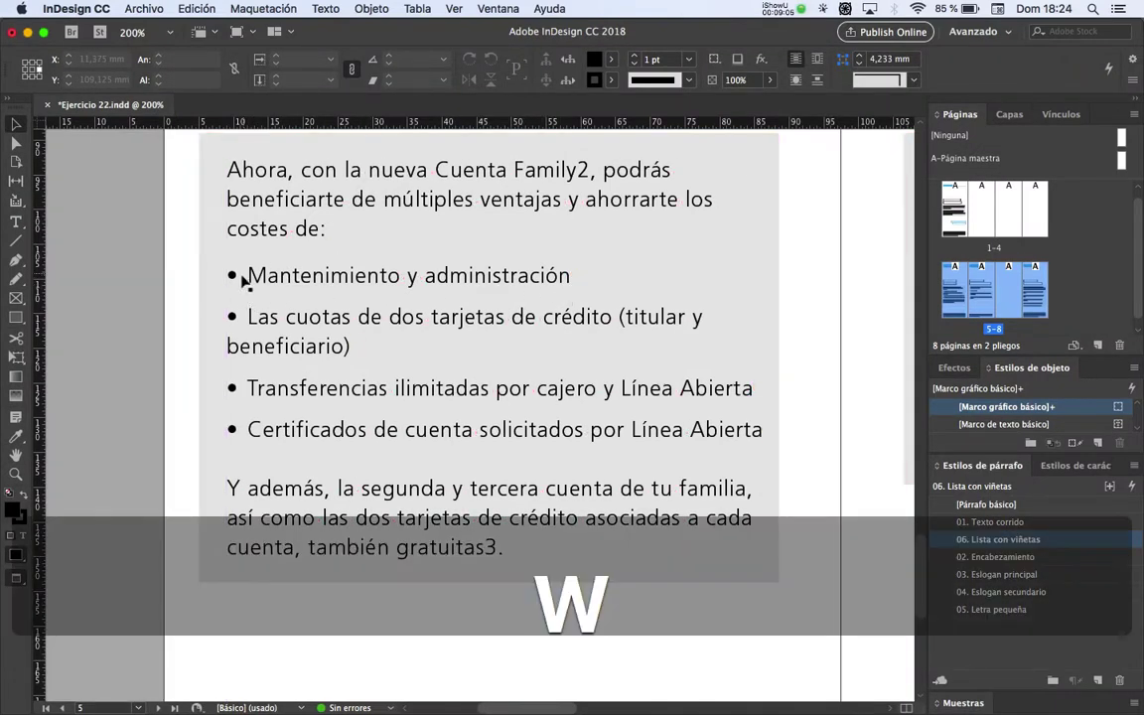
double_click(1096, 542)
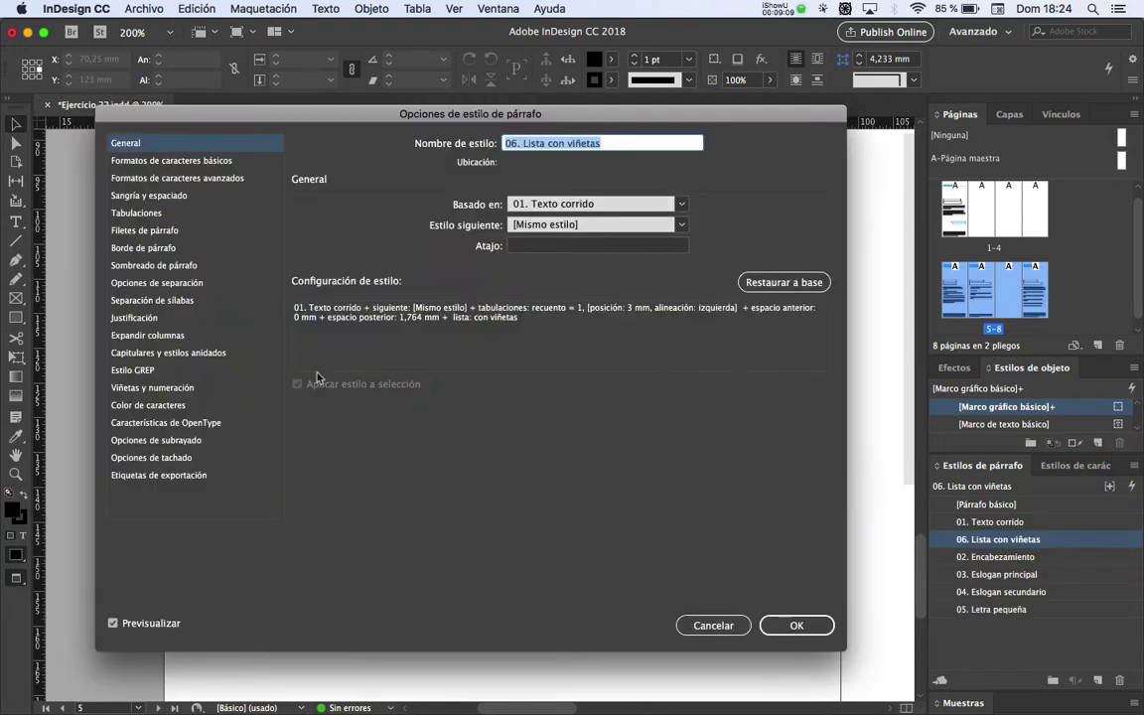
left_click(144, 387)
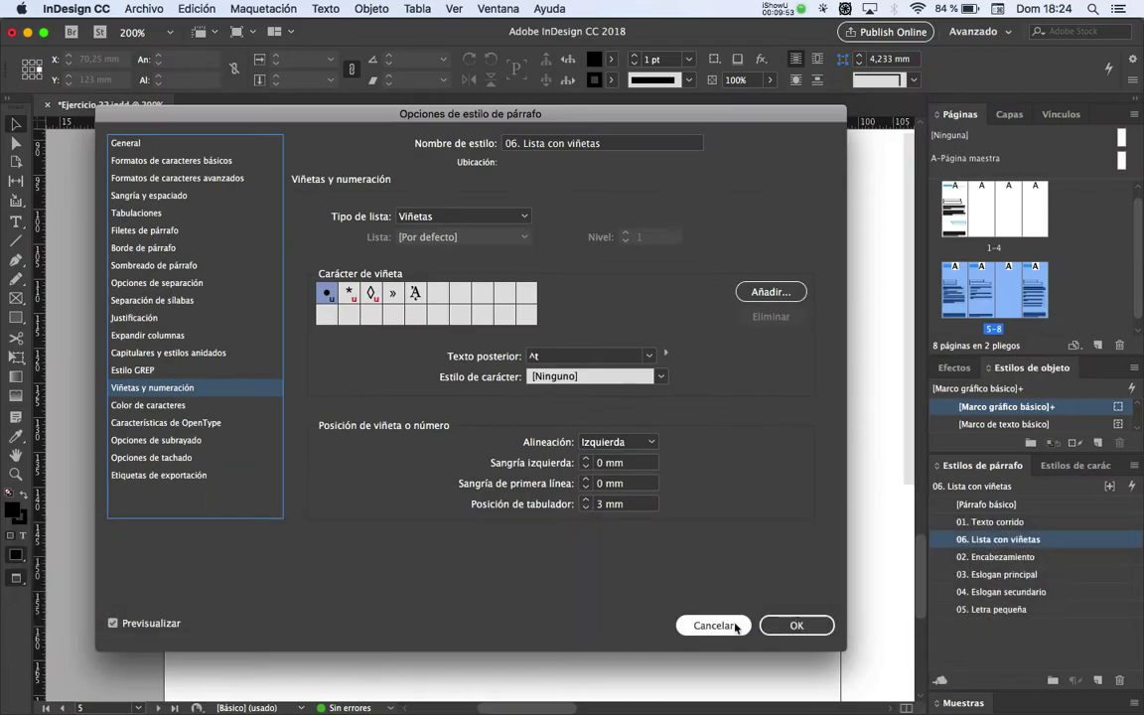
left_click(688, 624)
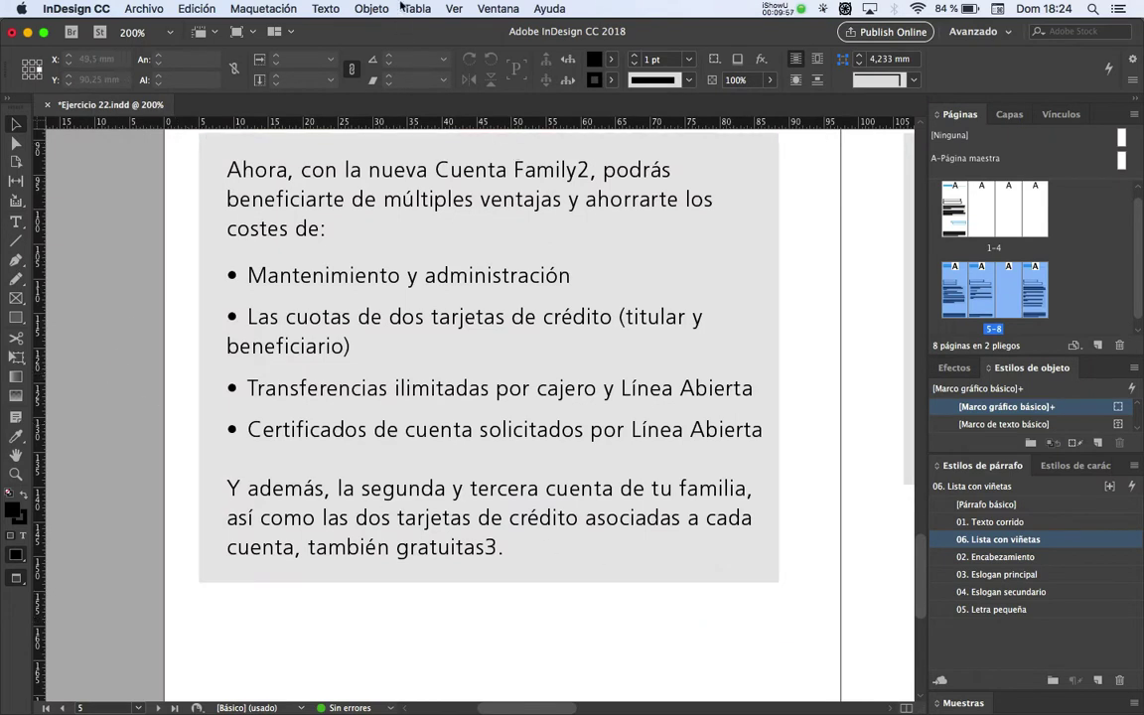
Review the tab stops of the "06. Lista con viñetas" style, first in the Tabulaciones ruler and in the style's own tab settings
left_click(324, 8)
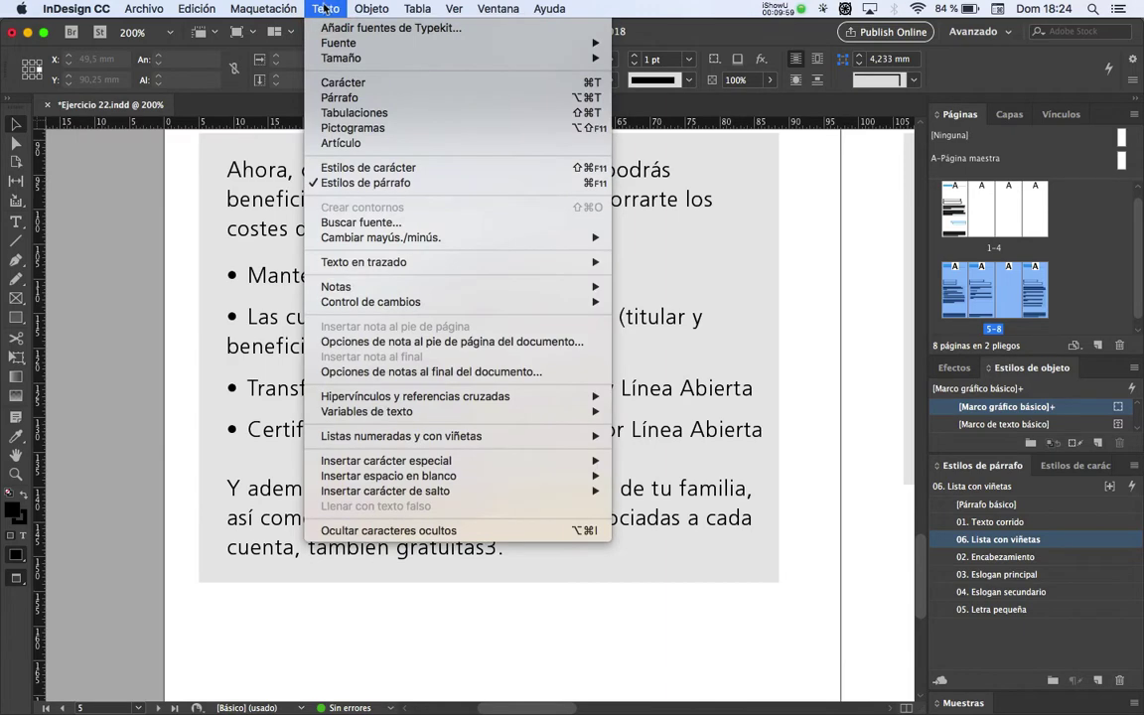
left_click(355, 113)
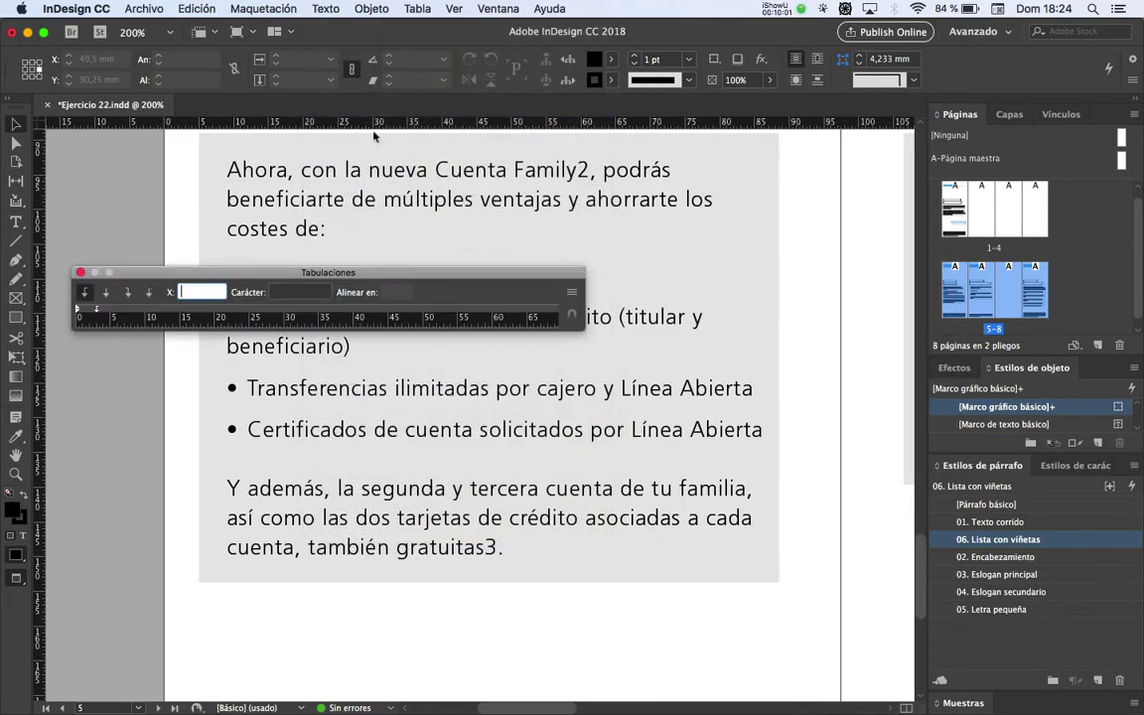
left_click(81, 272)
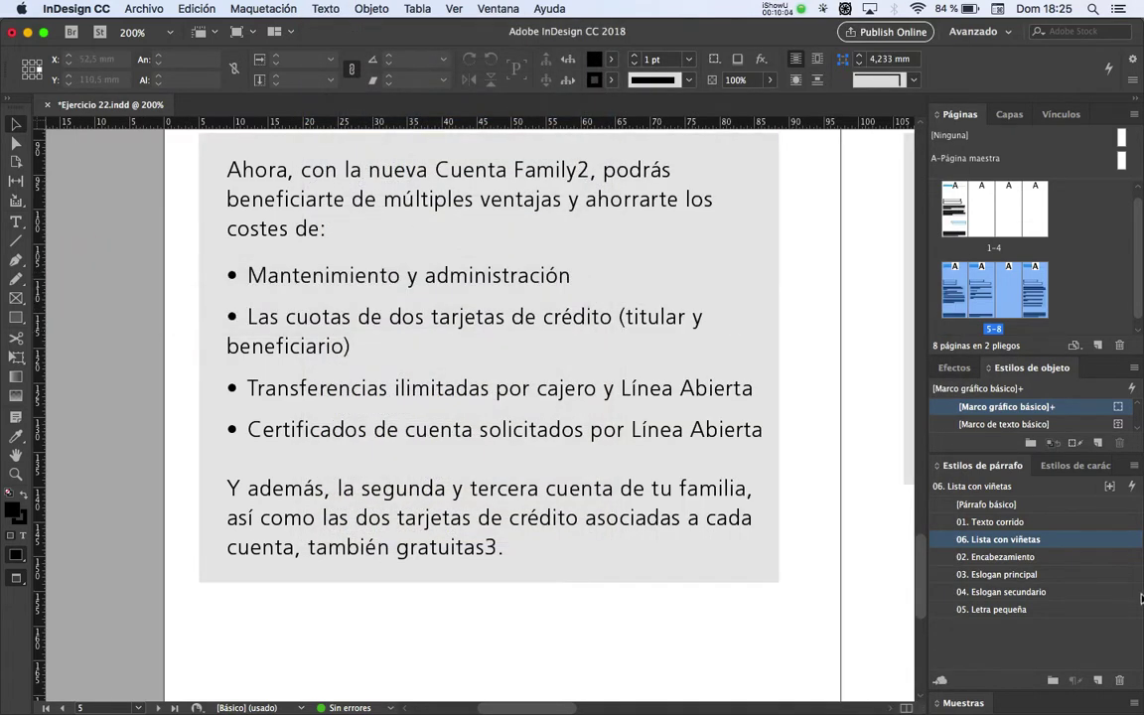
double_click(1092, 545)
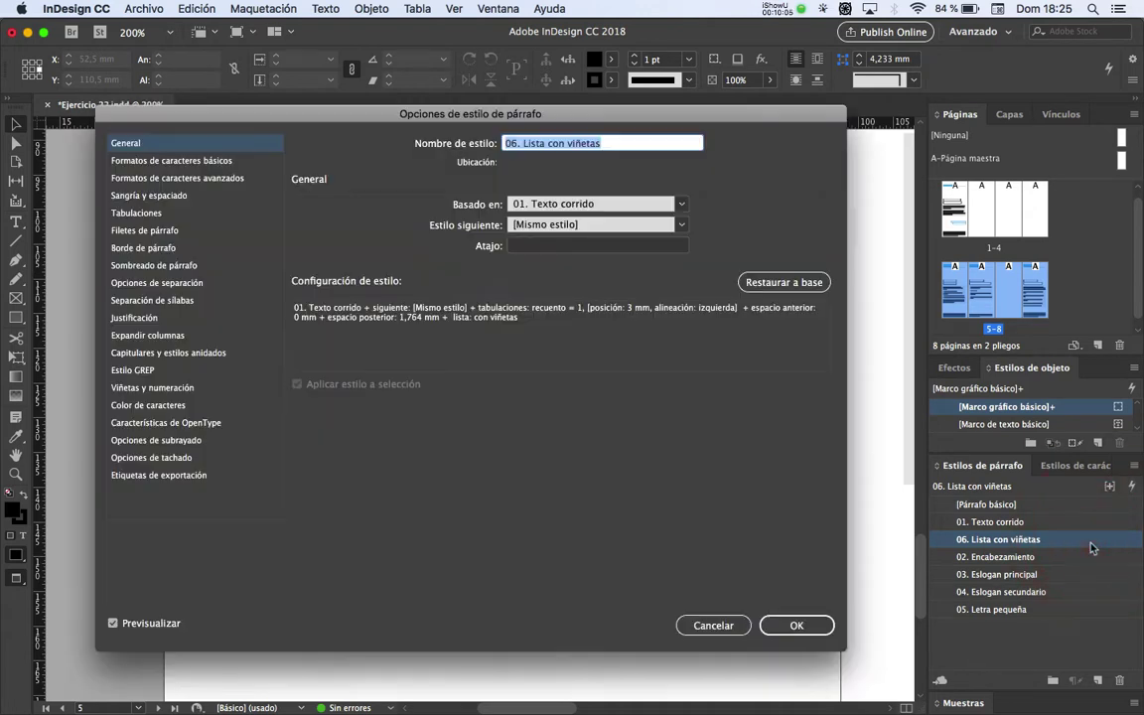
left_click(139, 212)
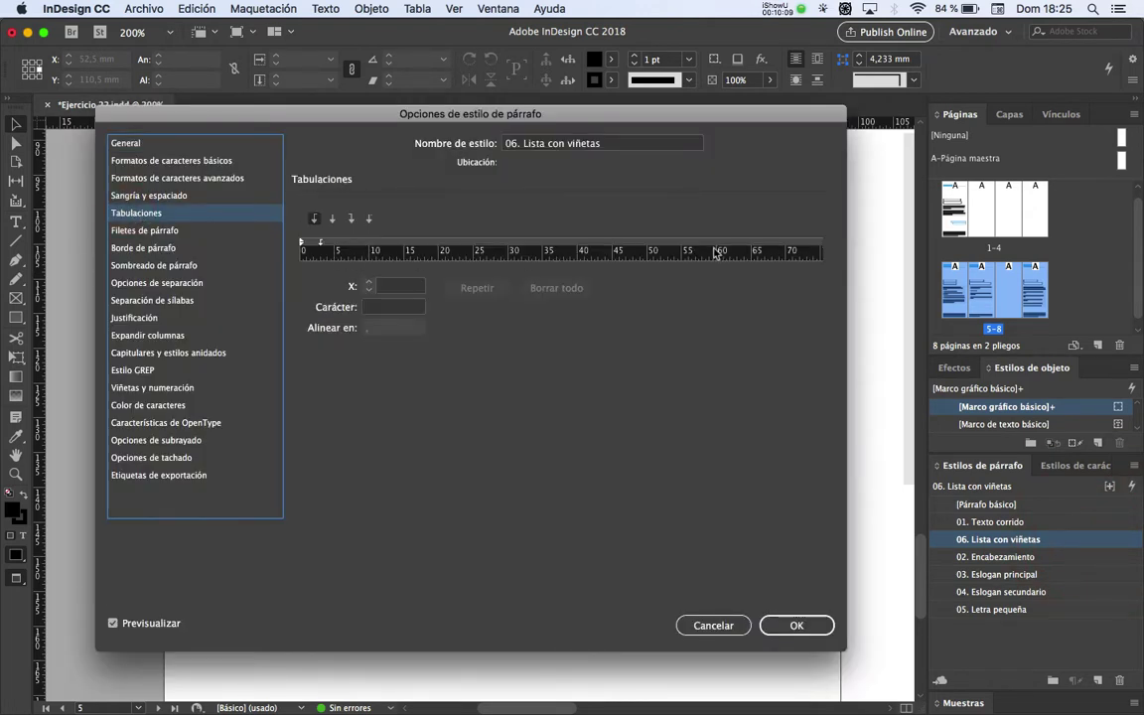
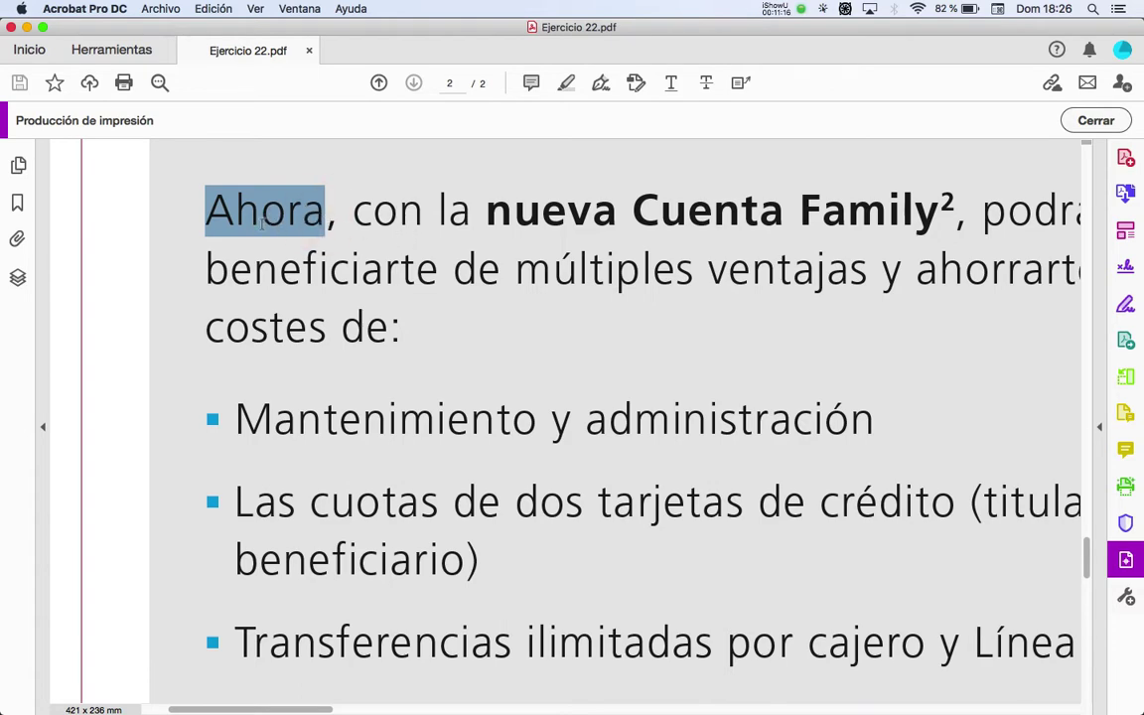
Examine the bullet shape, colour and hanging indent of the panels' lists in the reference PDF Ejercicio 22.pdf
scroll(263, 225, "down", 3)
key("space")
scroll(259, 255, "up", 3)
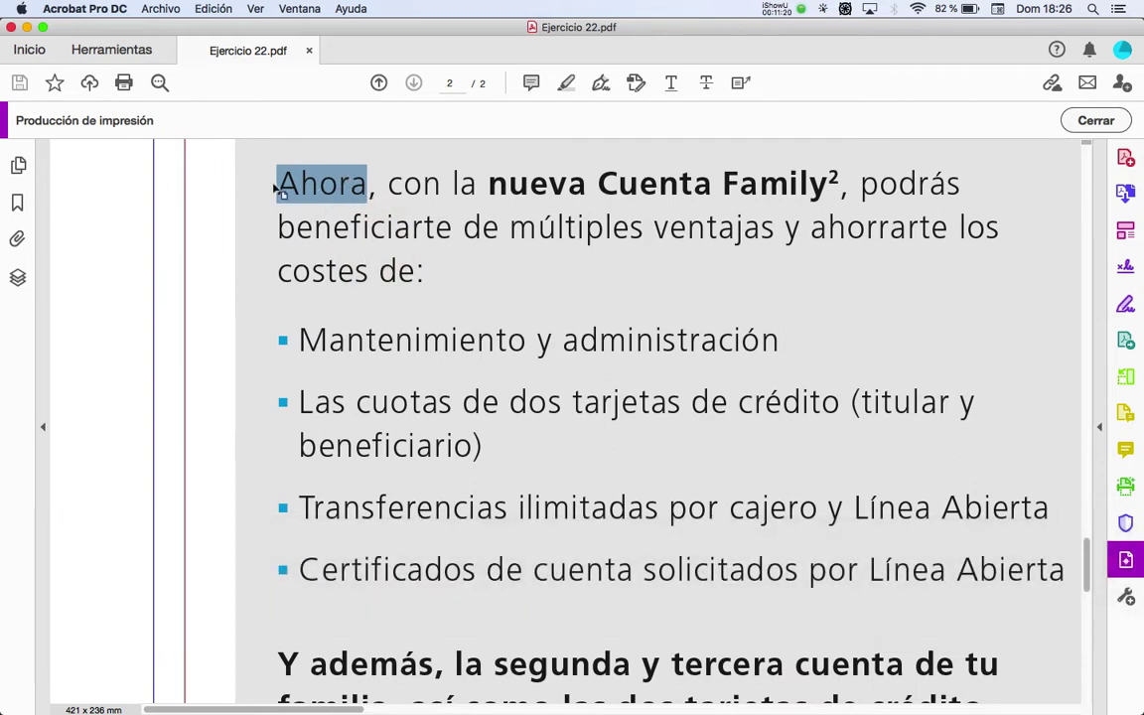
left_click(372, 231)
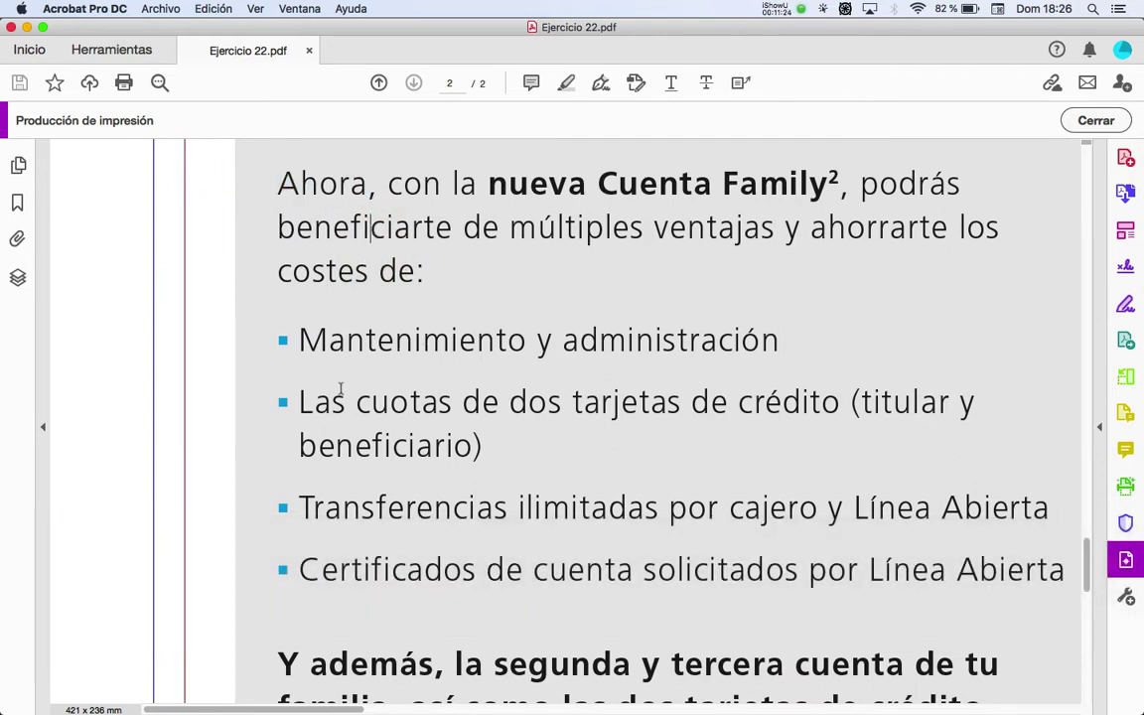
key("alt")
key("space")
left_click_drag(355, 426, 365, 337)
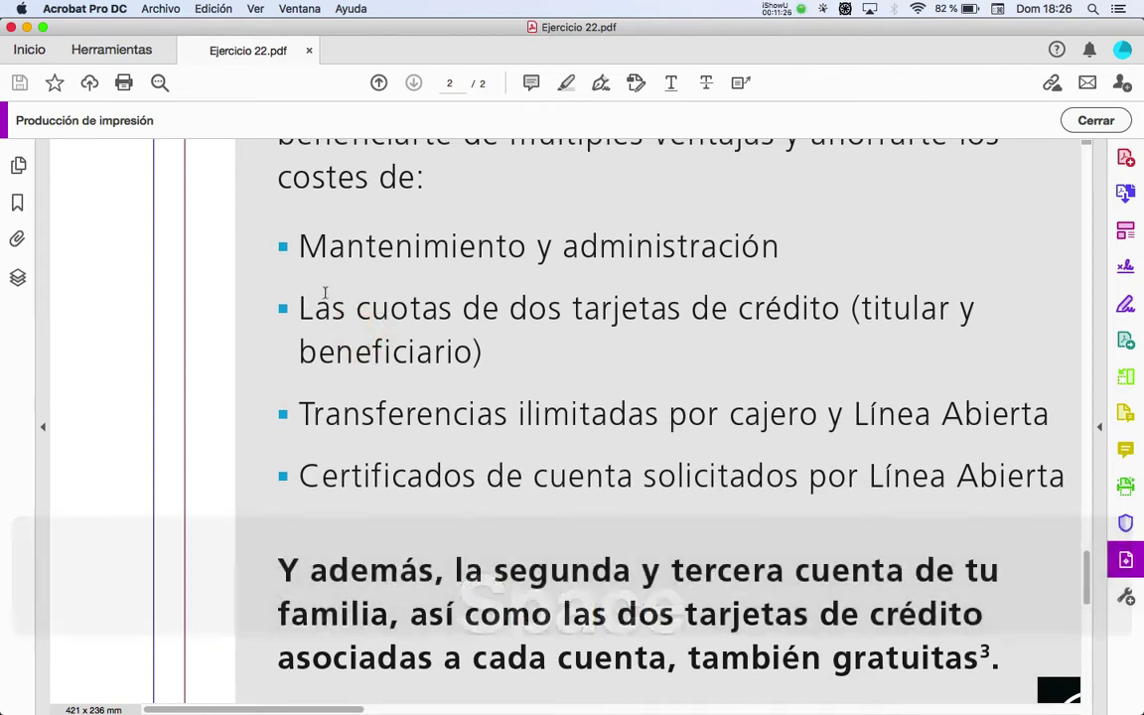
left_click_drag(283, 308, 345, 307)
key("alt")
scroll(358, 317, "down", 3)
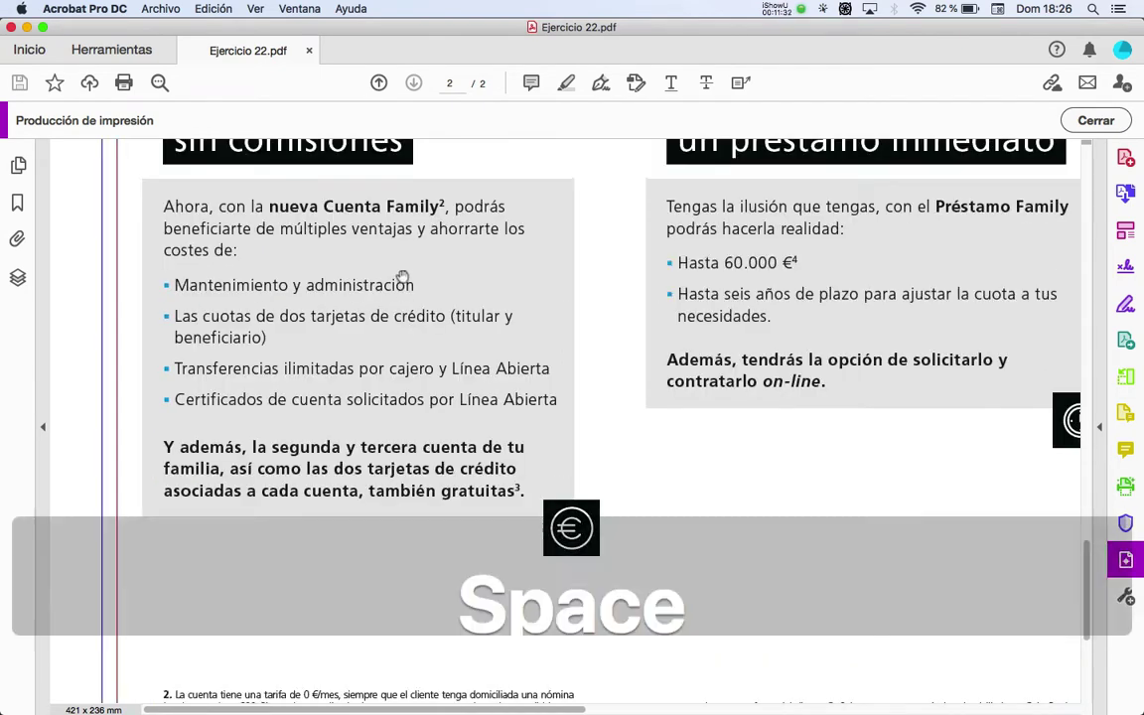
left_click_drag(396, 277, 402, 328)
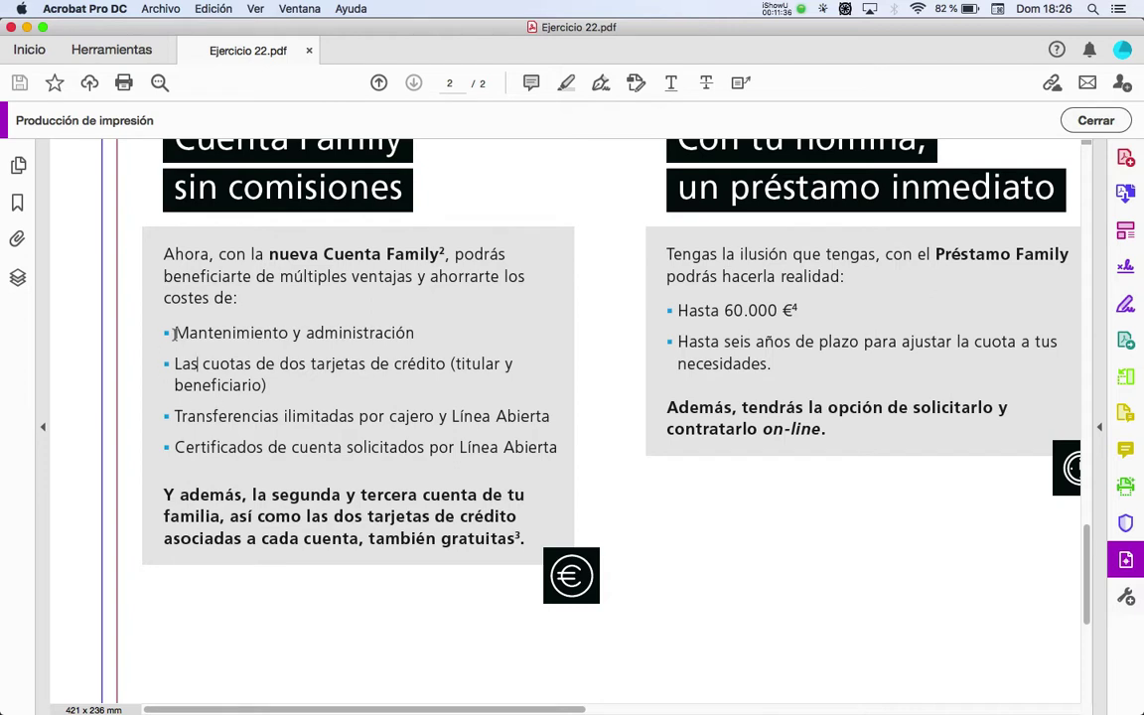
Switch to InDesign and open the bullets and numbering settings of the "06. Lista con viñetas" style beside the first panel's text
key("super+Tab")
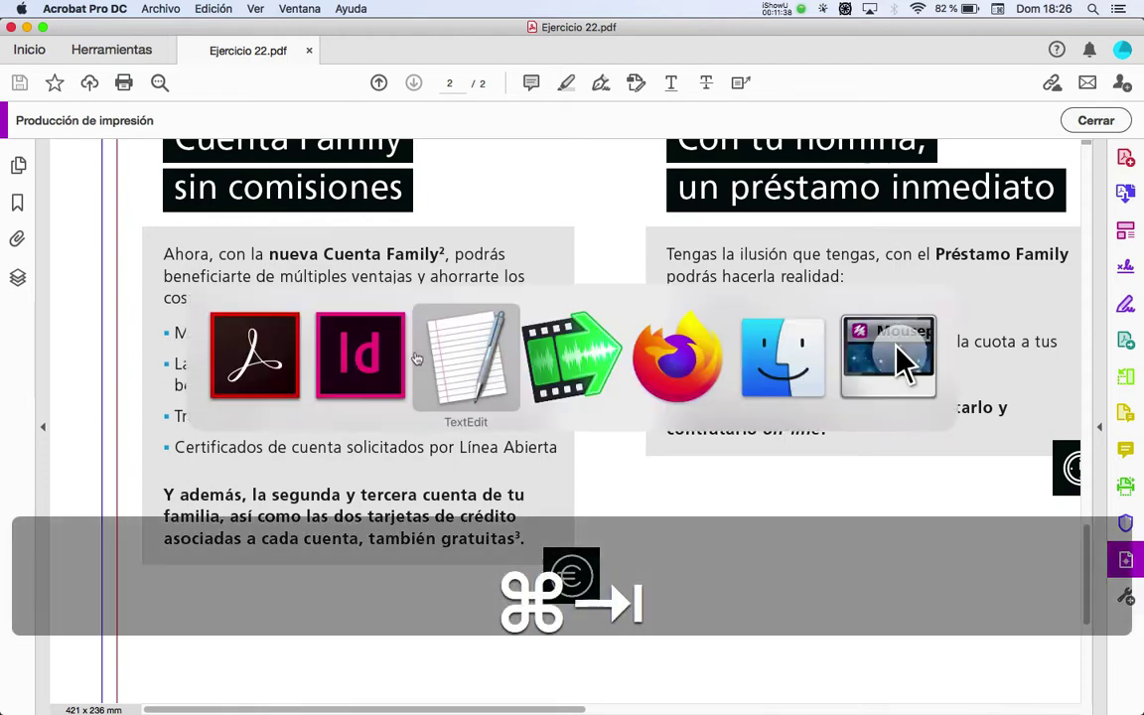
key("space")
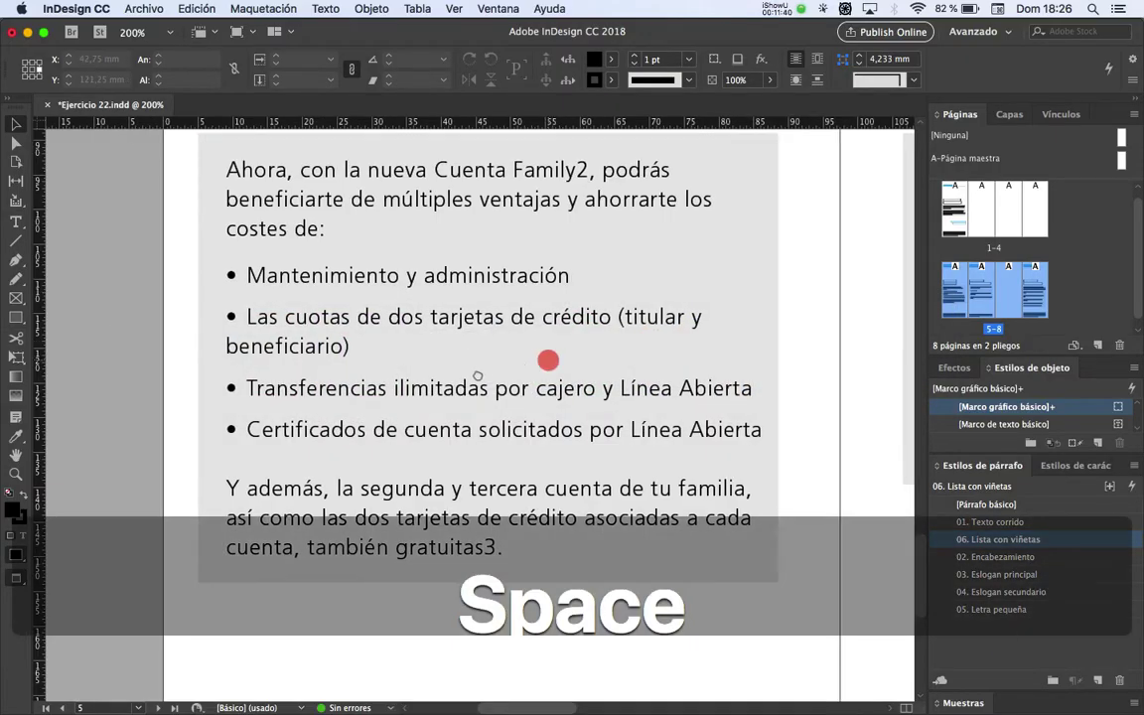
left_click_drag(543, 362, 485, 375)
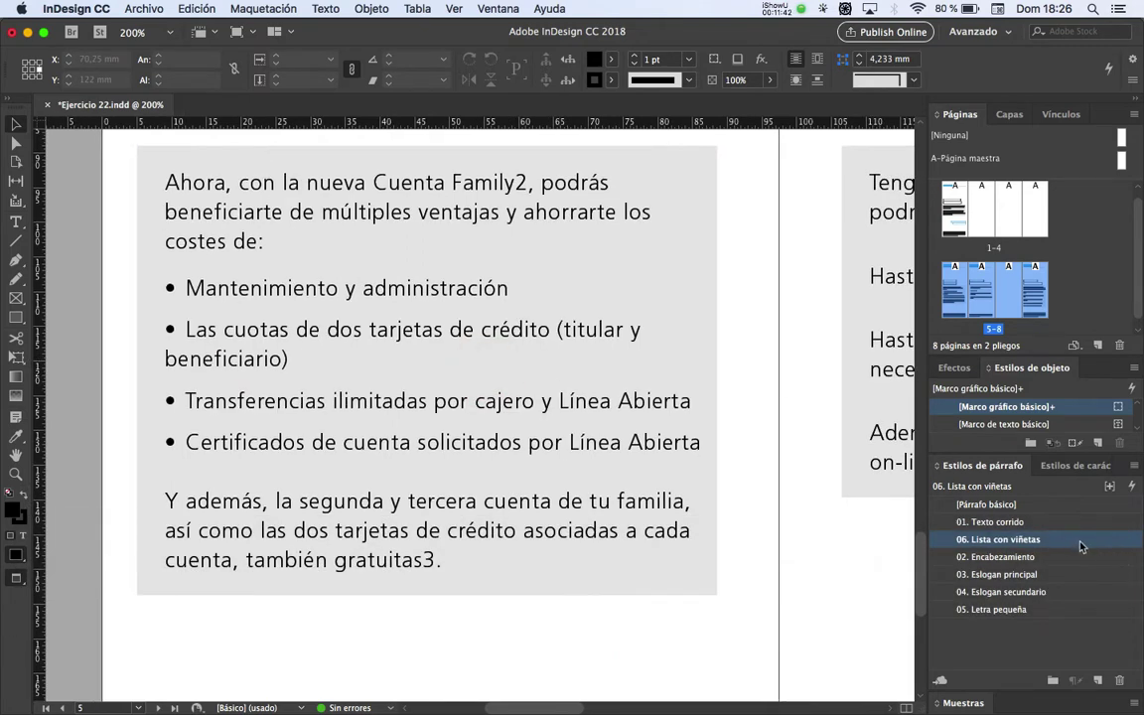
double_click(1080, 545)
left_click_drag(433, 107, 717, 107)
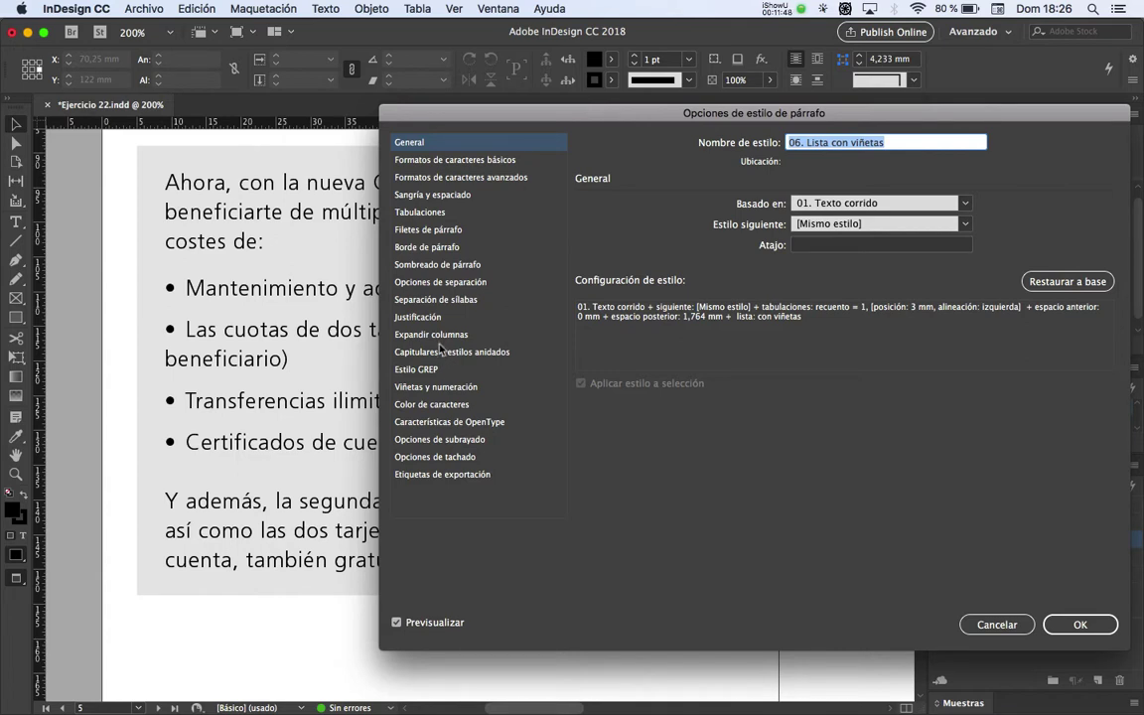
left_click(436, 386)
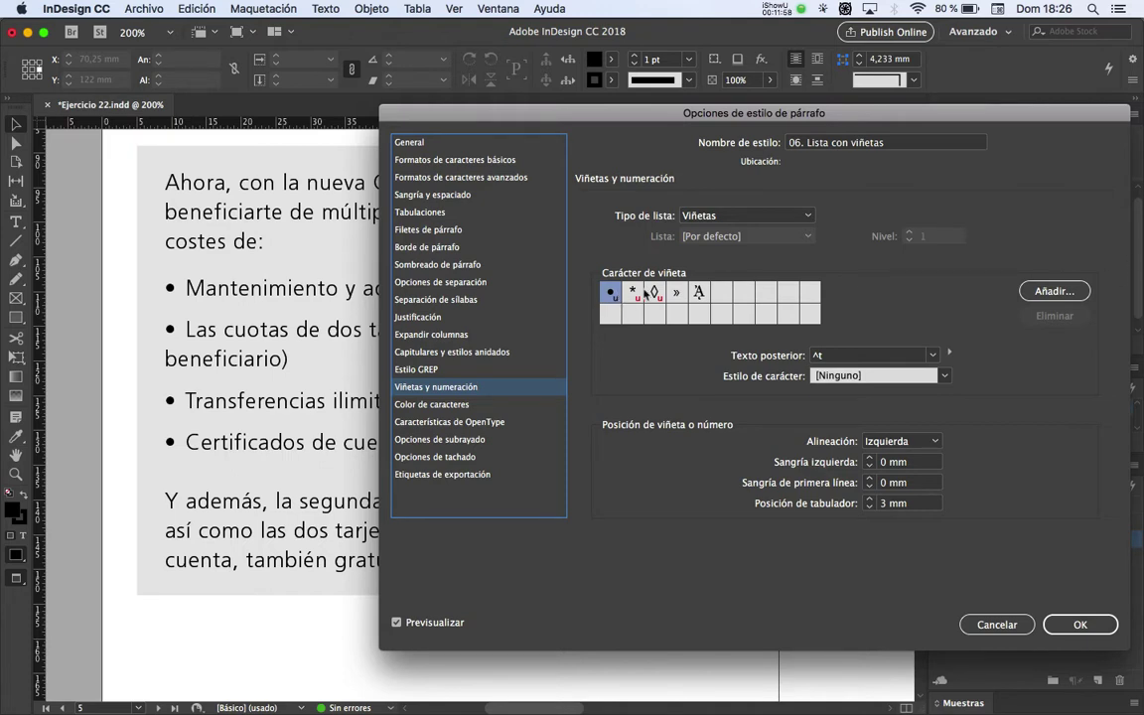
Start adding a bullet character to the style and set its font family to Arial Black
left_click(1054, 291)
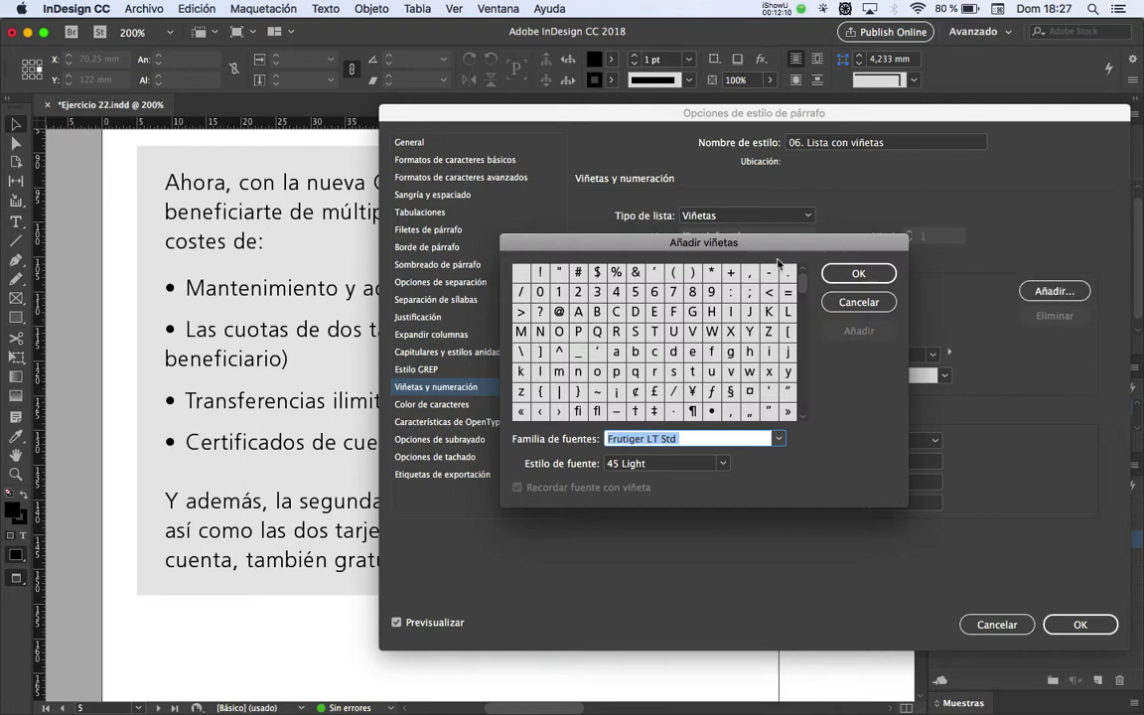
left_click_drag(680, 238, 796, 149)
type("Adobe Garamond Pro")
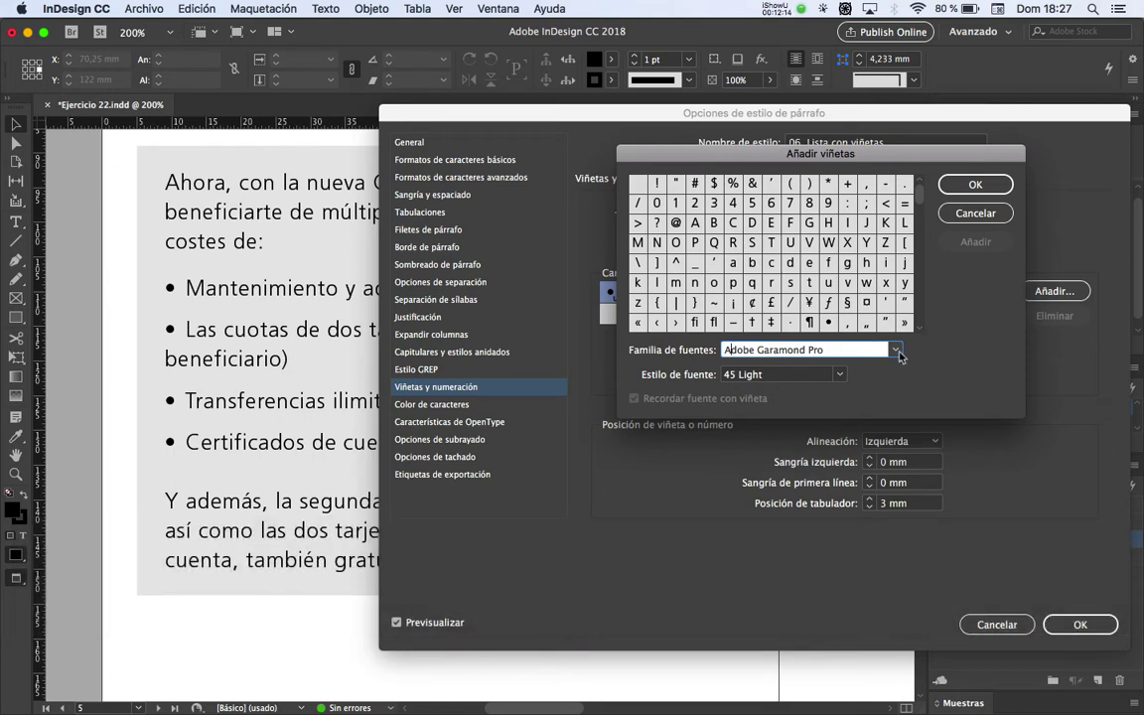
left_click(897, 352)
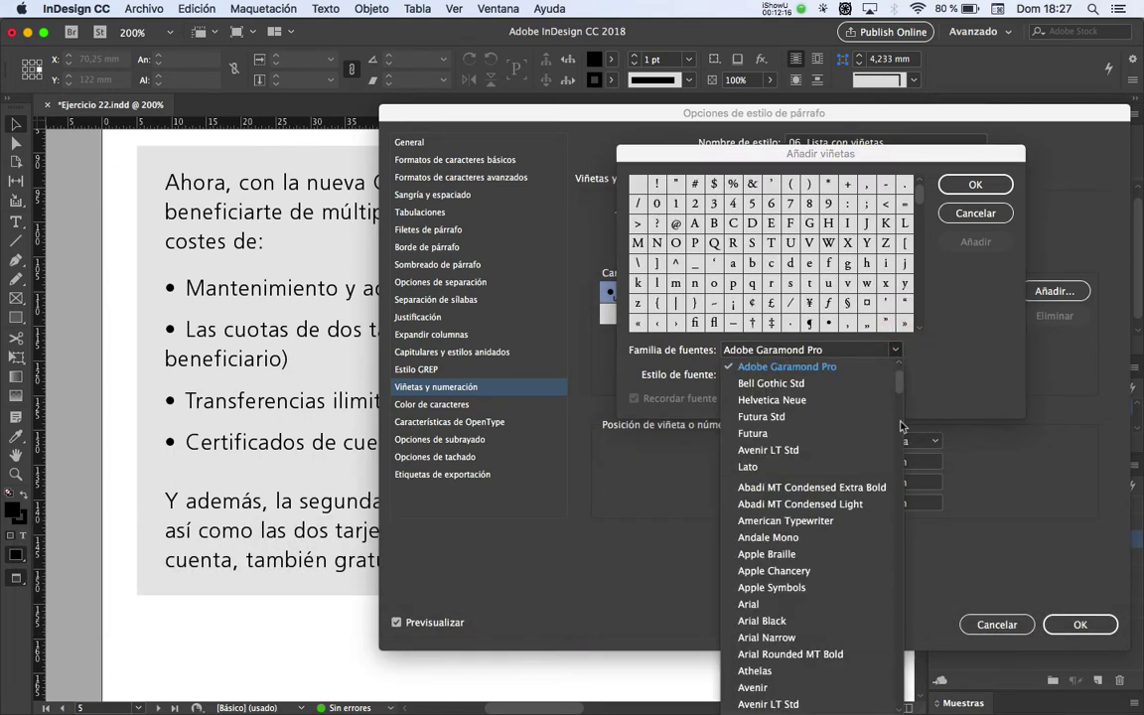
left_click_drag(901, 383, 811, 671)
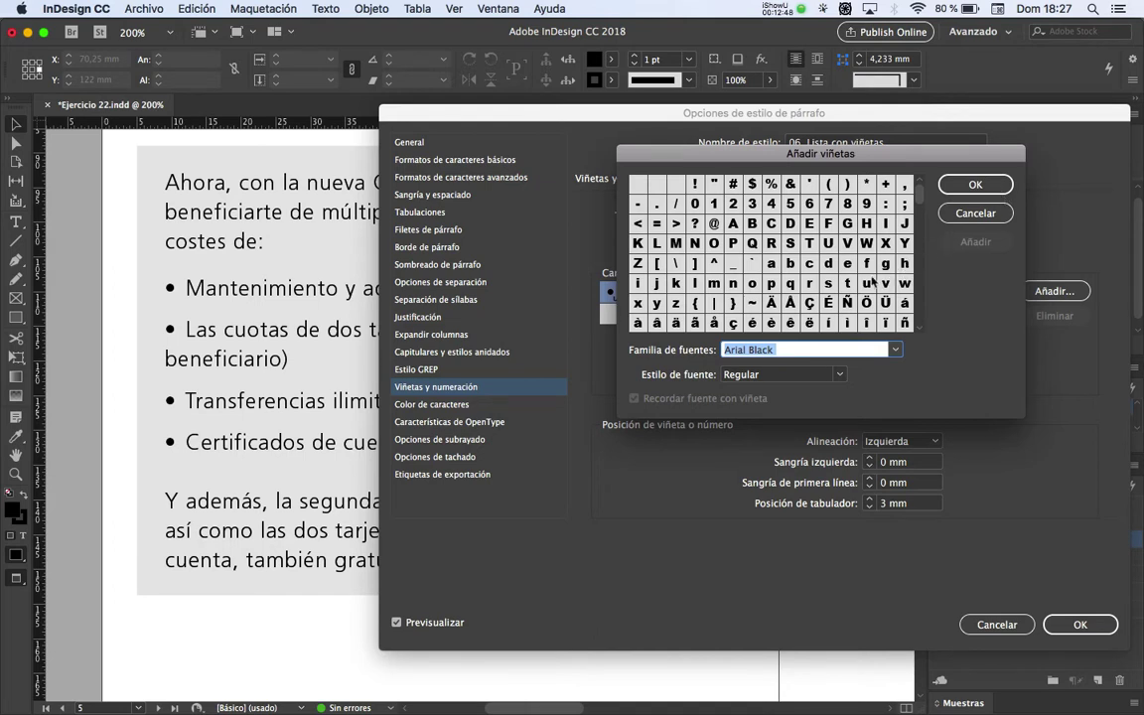
Add Arial Black's small solid square to the bullet characters and choose it as the style's bullet
left_click_drag(920, 191, 919, 233)
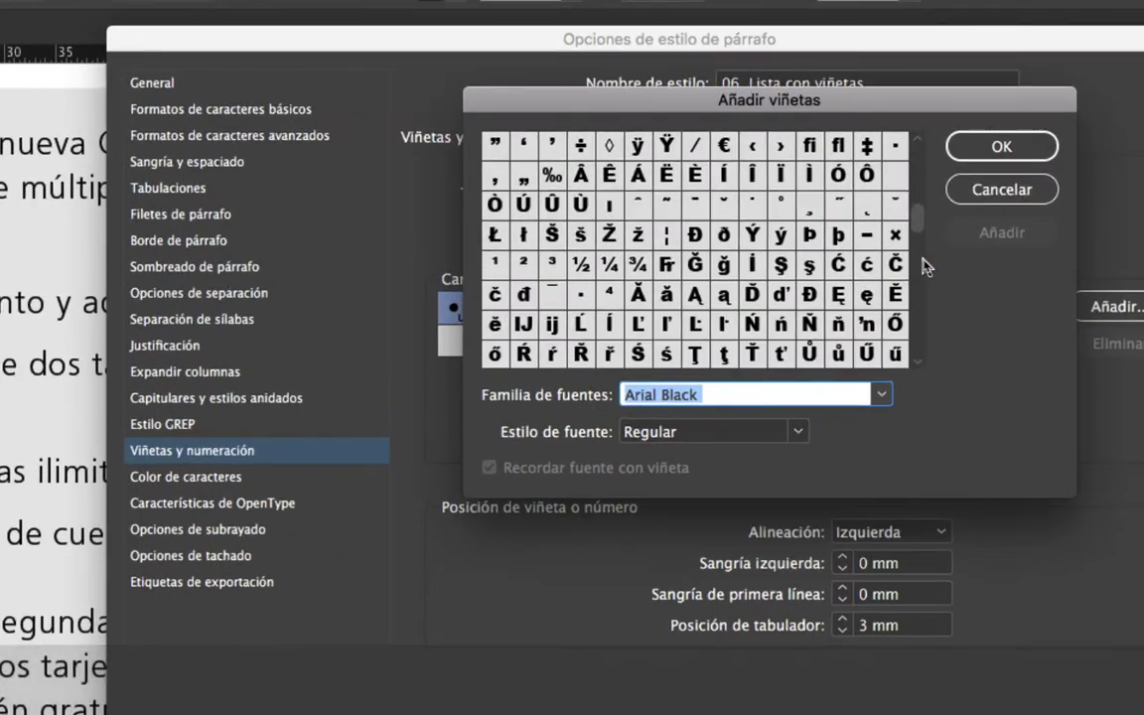
left_click_drag(921, 222, 917, 340)
left_click(552, 234)
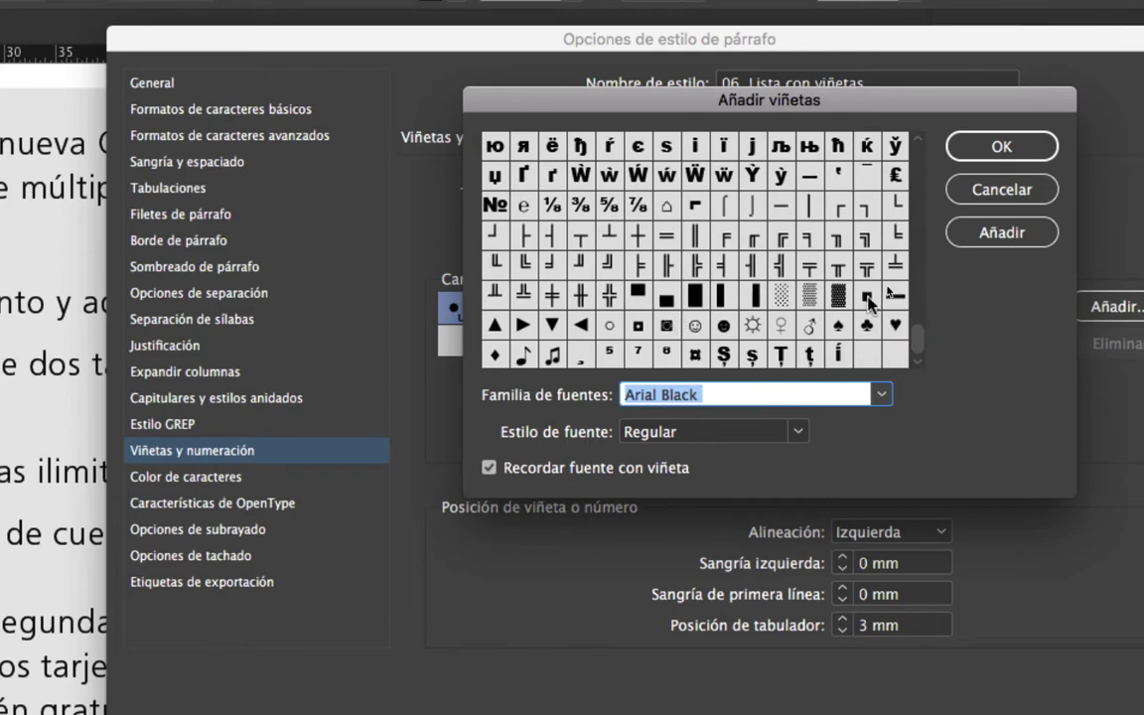
left_click(921, 327)
left_click_drag(919, 328, 926, 247)
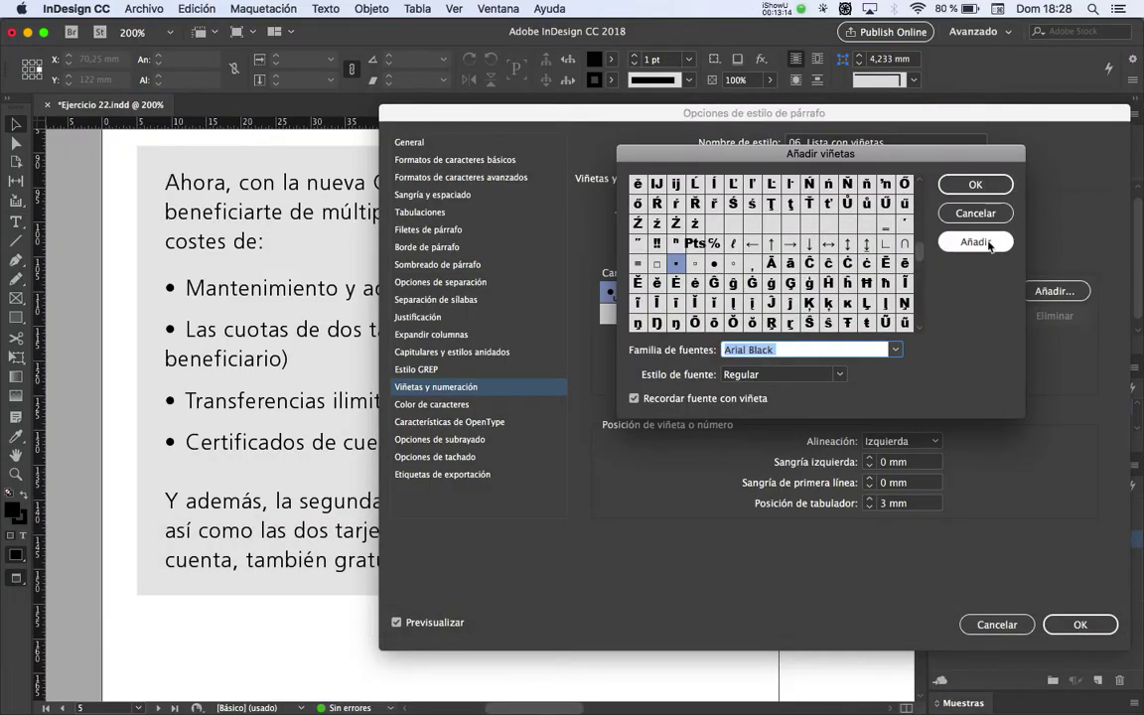
left_click(974, 243)
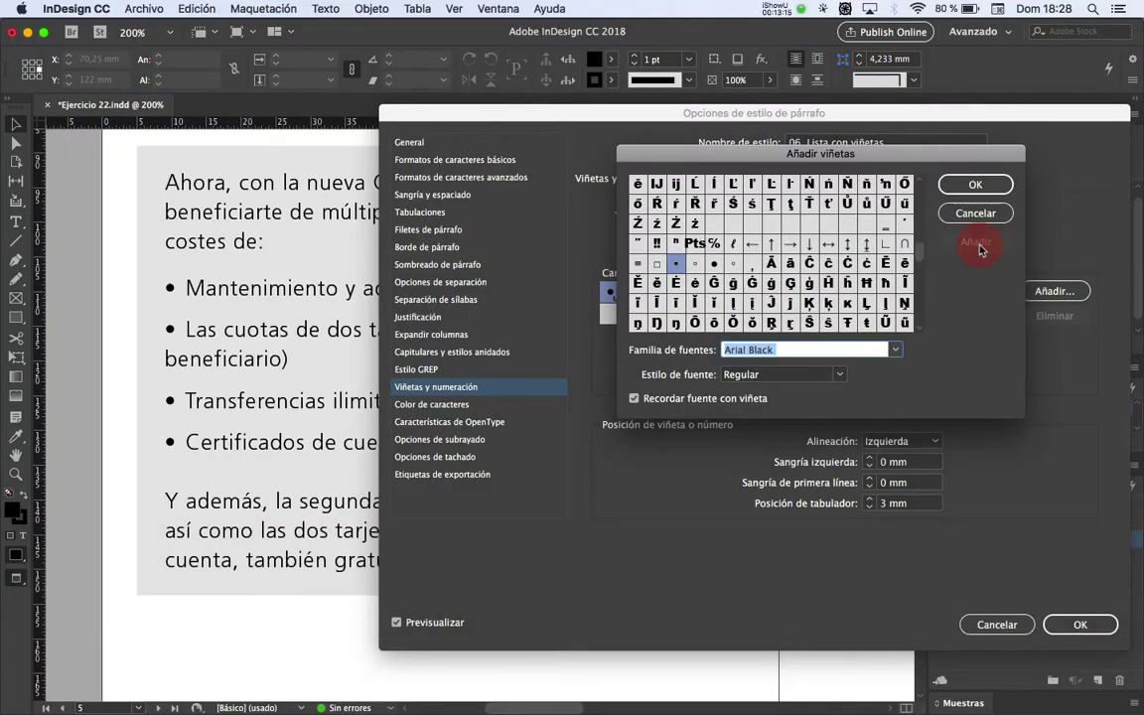
left_click(976, 184)
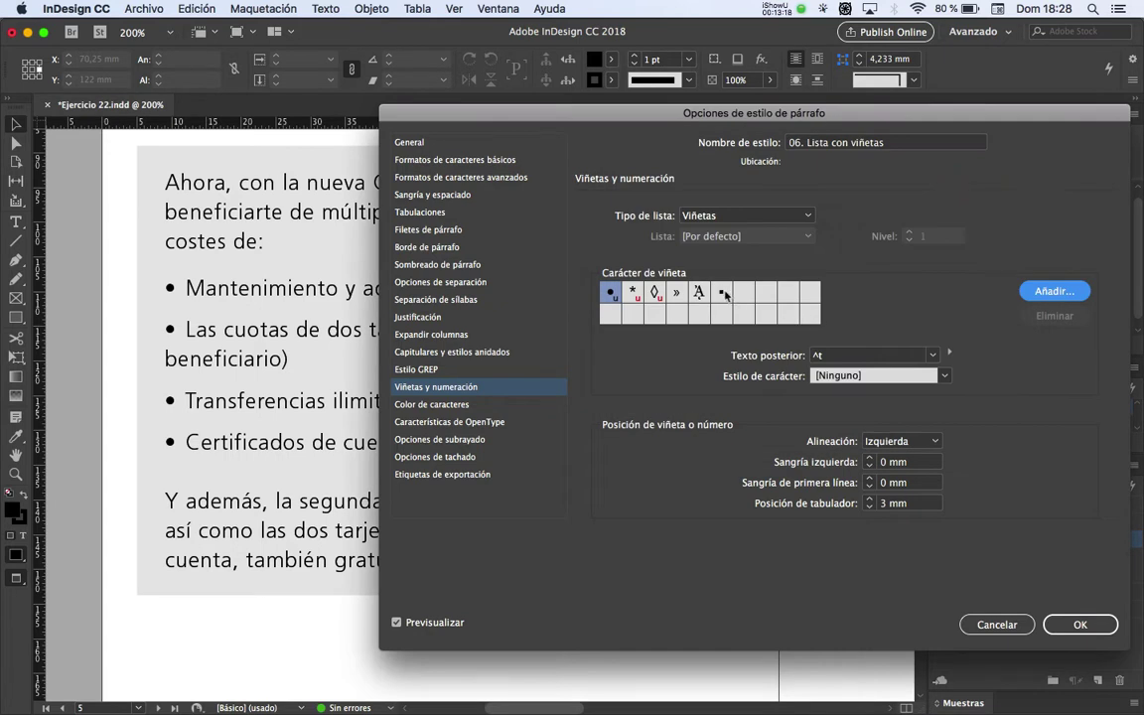
left_click(724, 294)
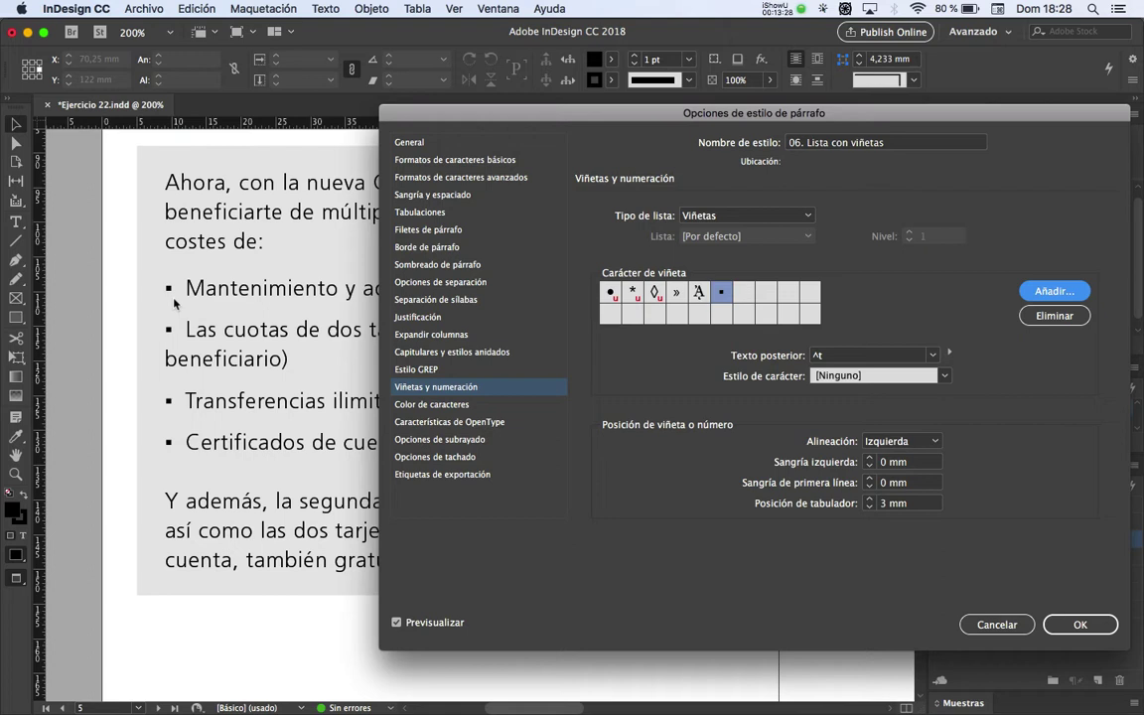
Try to set the style's bullet tab position to 0
left_click(908, 503)
type("0")
key("Tab")
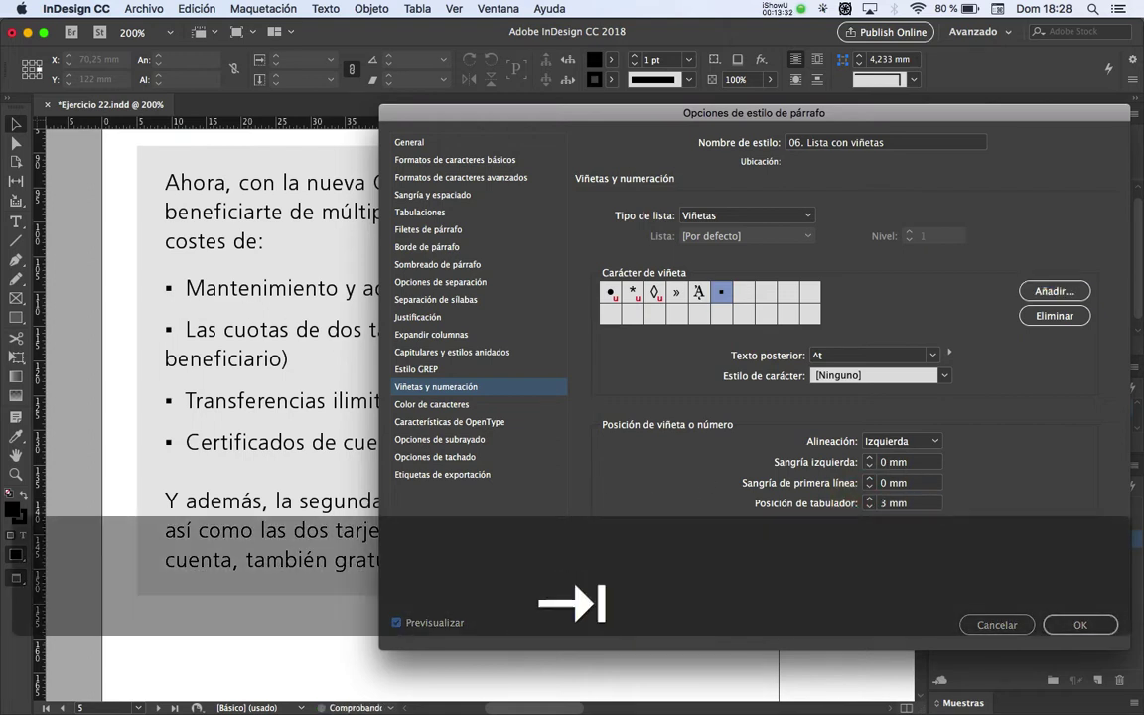
left_click(868, 501)
left_click(868, 501)
left_click(867, 501)
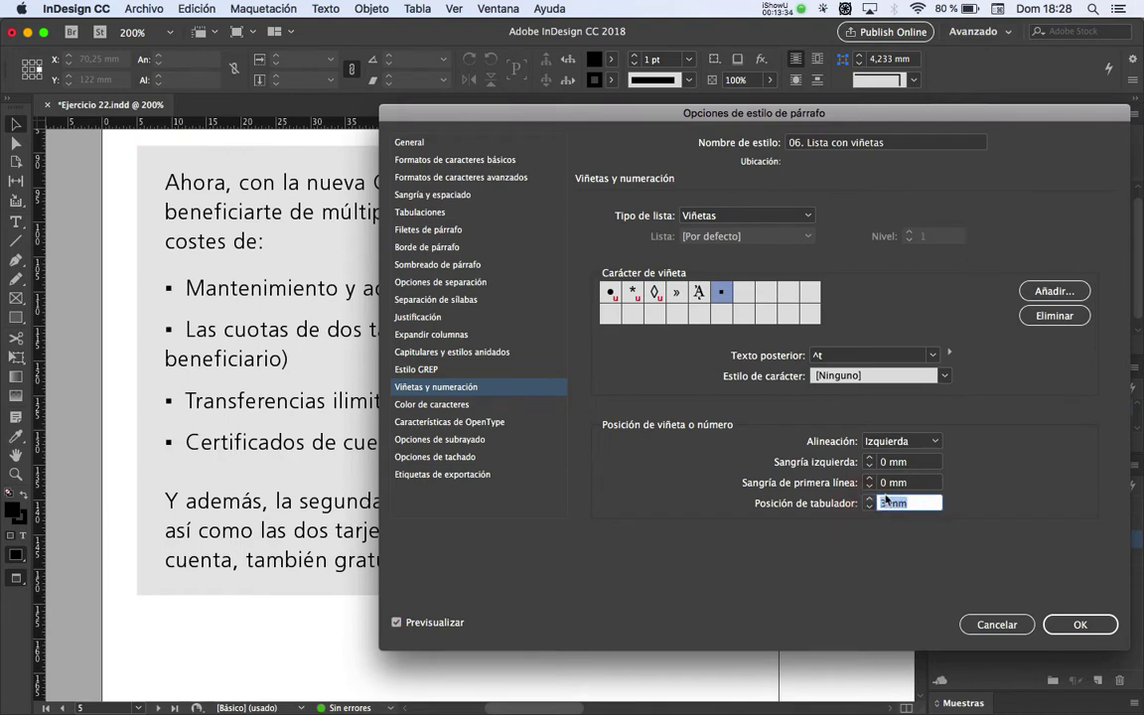
Set the style's left indent to 6 pt and first-line indent to -6 pt, and compare the list with the reference PDF
left_click(824, 462)
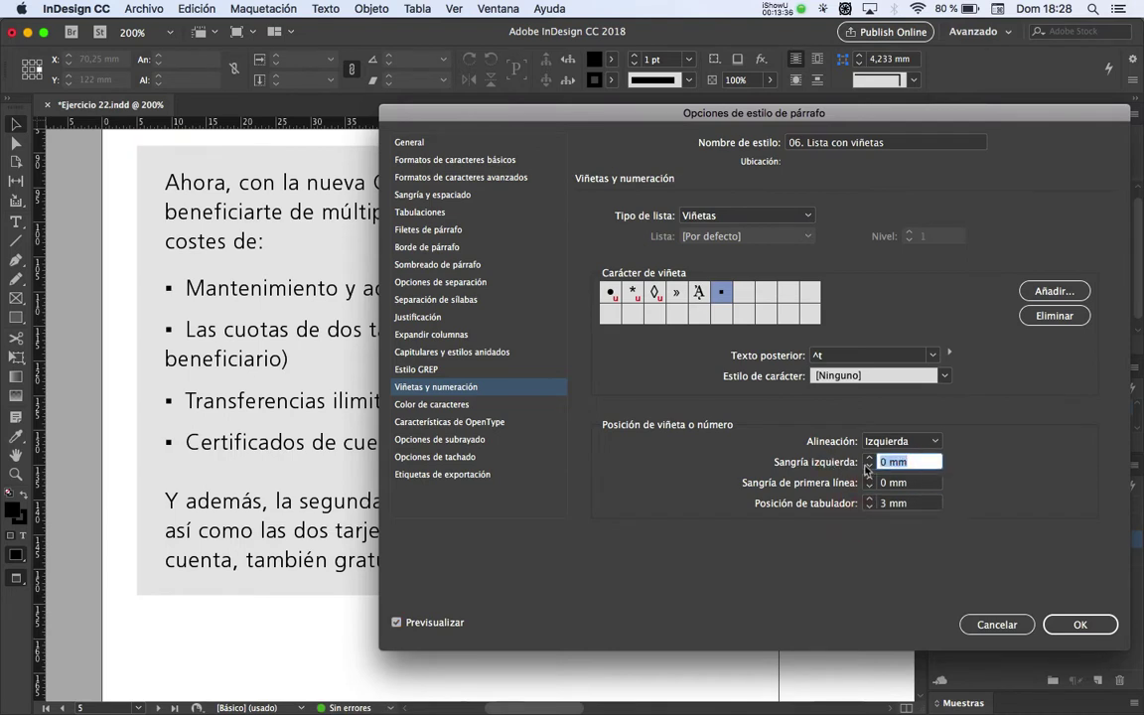
type("6pt")
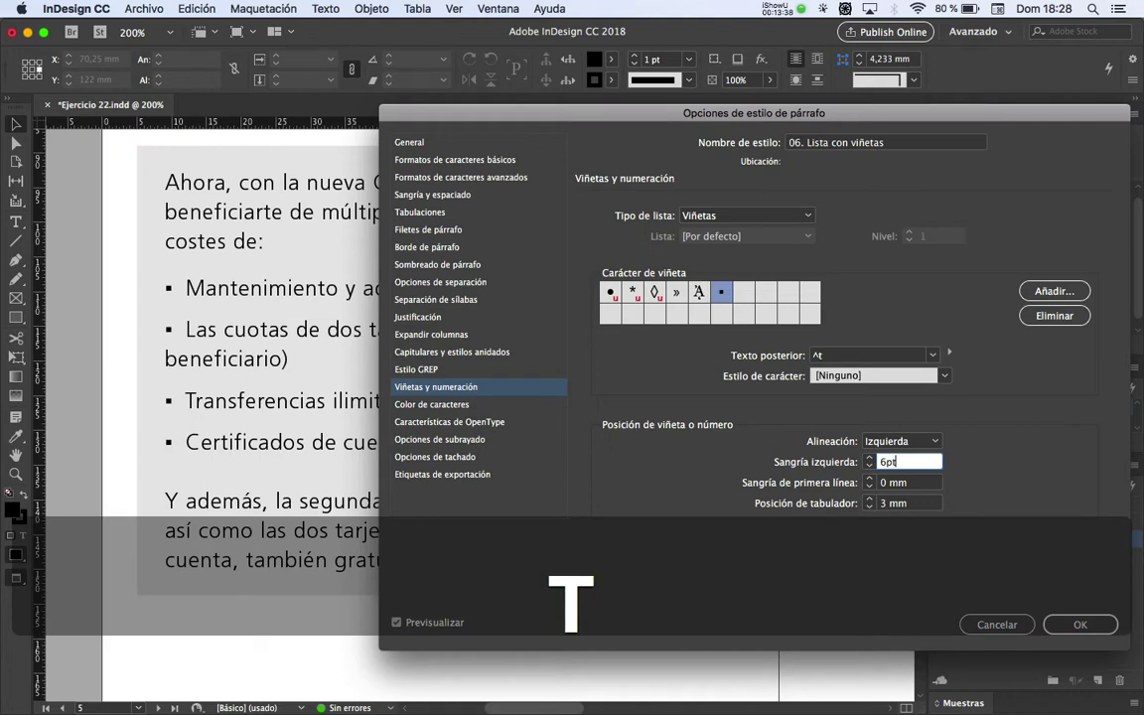
key("Tab")
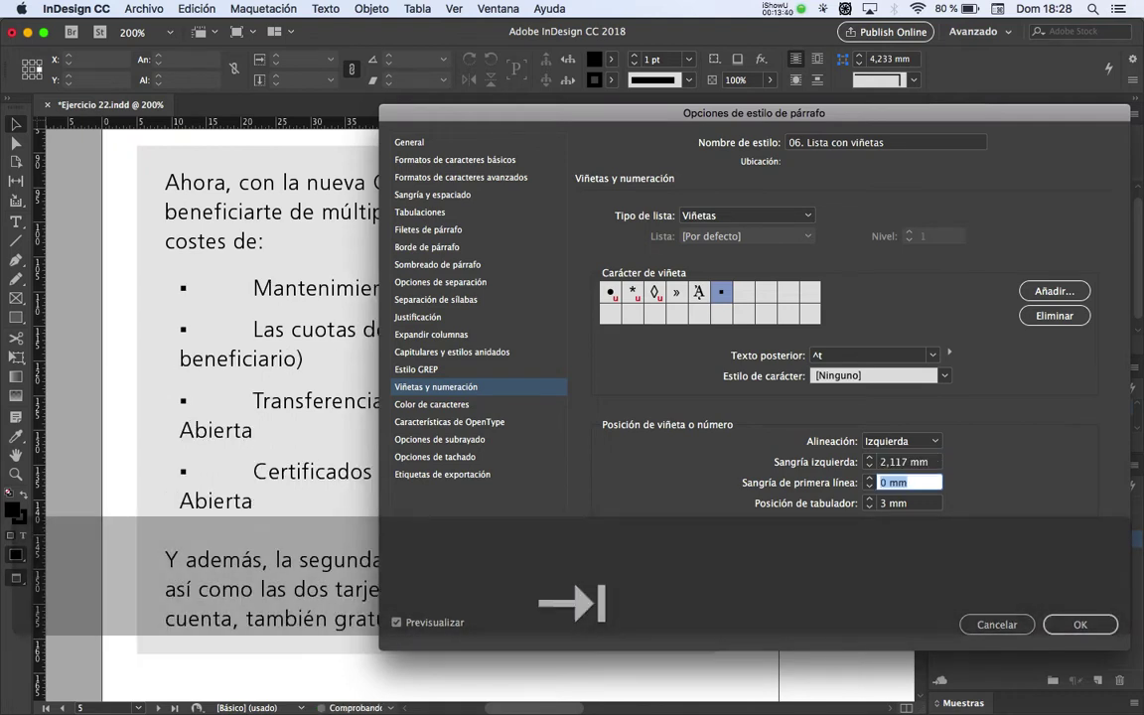
type("-6pt")
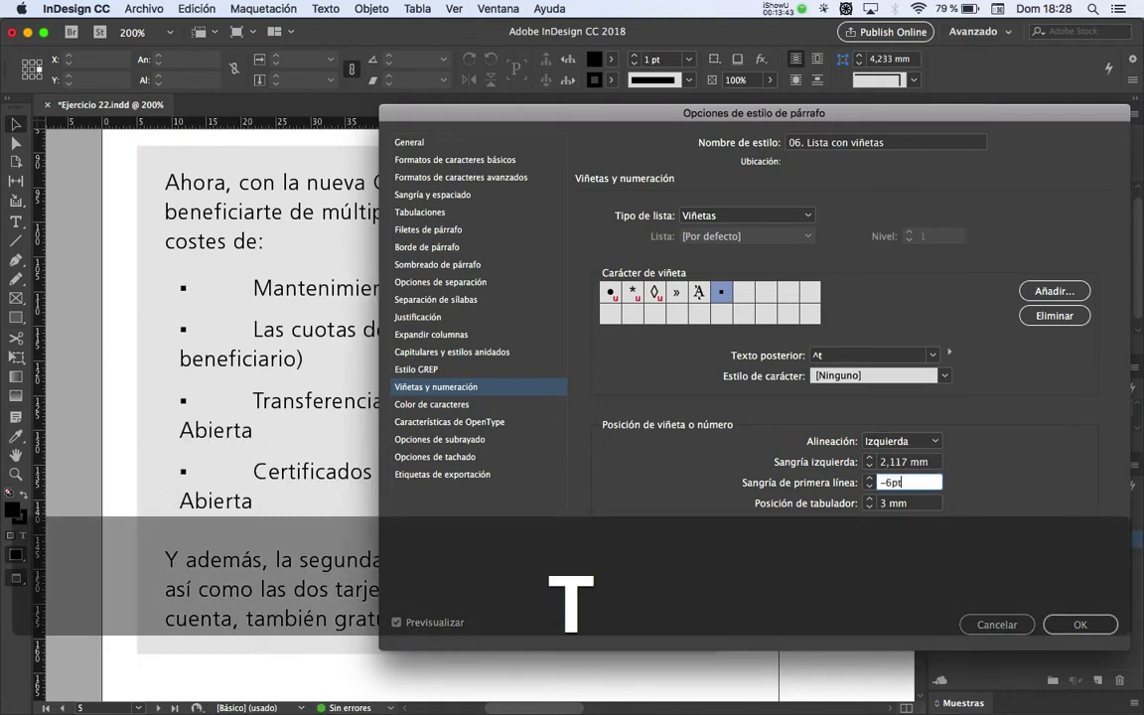
key("Tab")
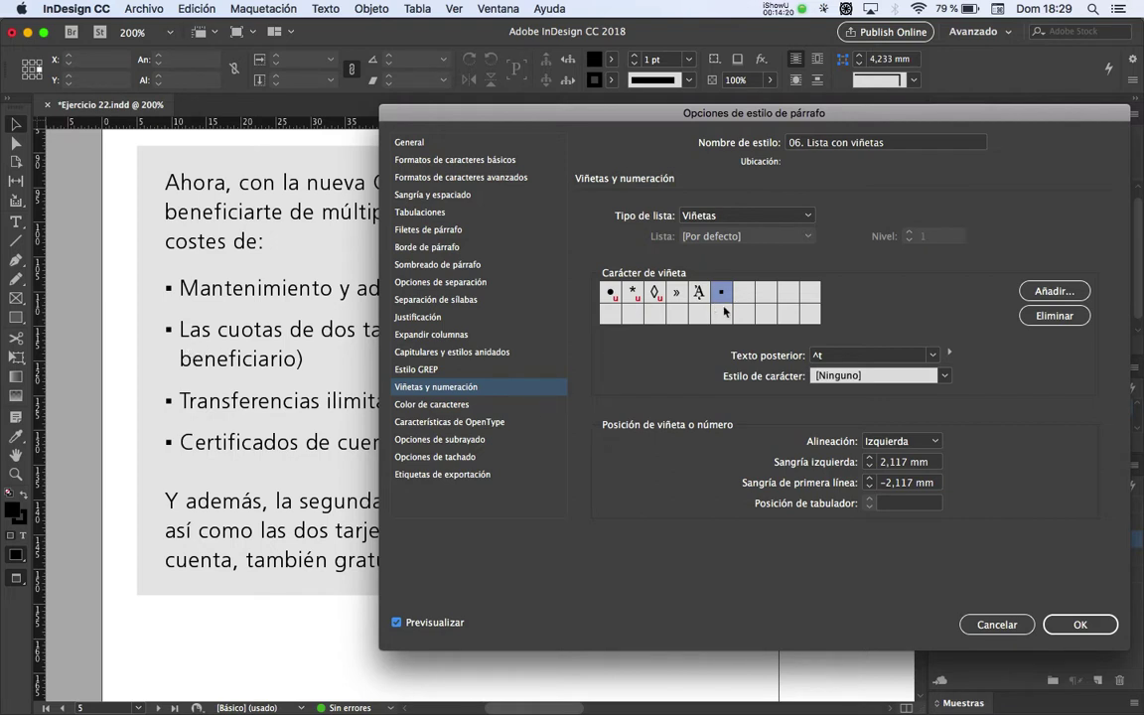
key("super+Tab")
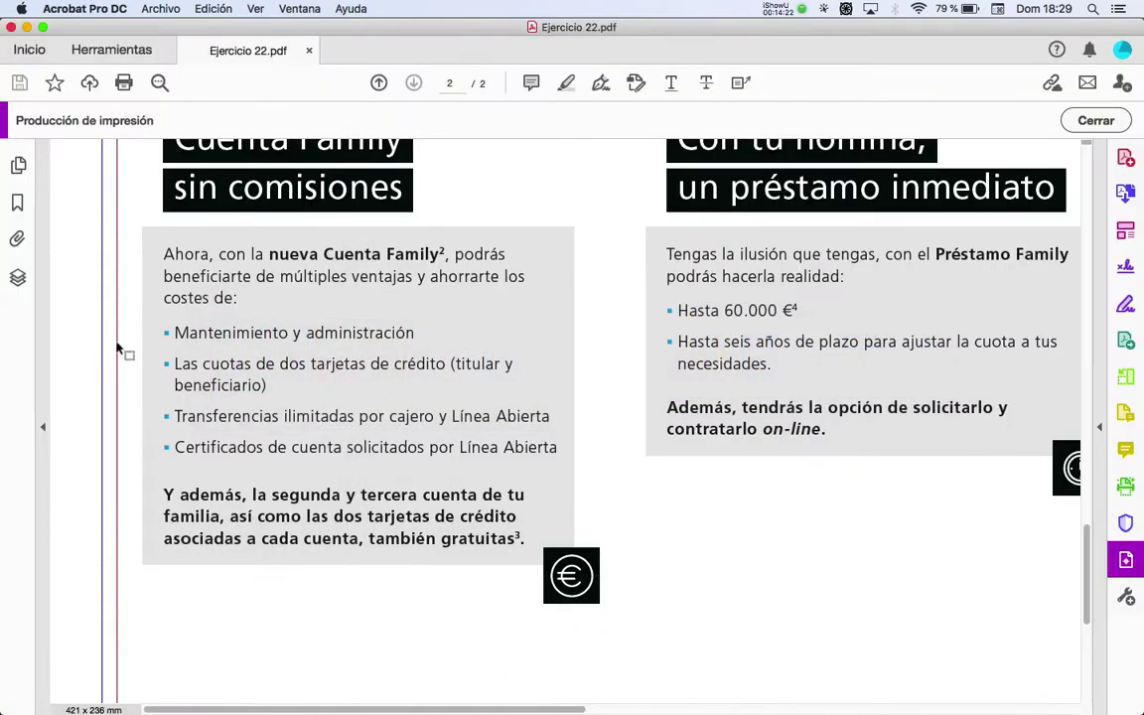
key("super+Tab")
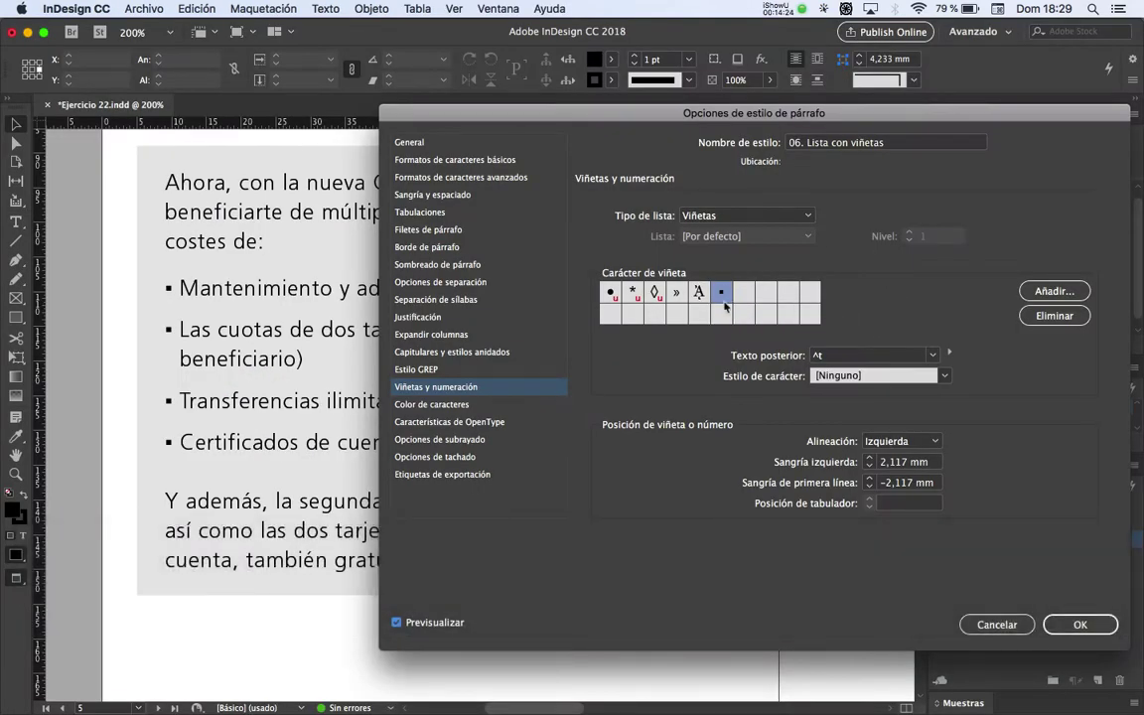
Keep [Ninguno] as the bullets' character style, accept the paragraph style options and leave the preview screen mode
left_click(831, 384)
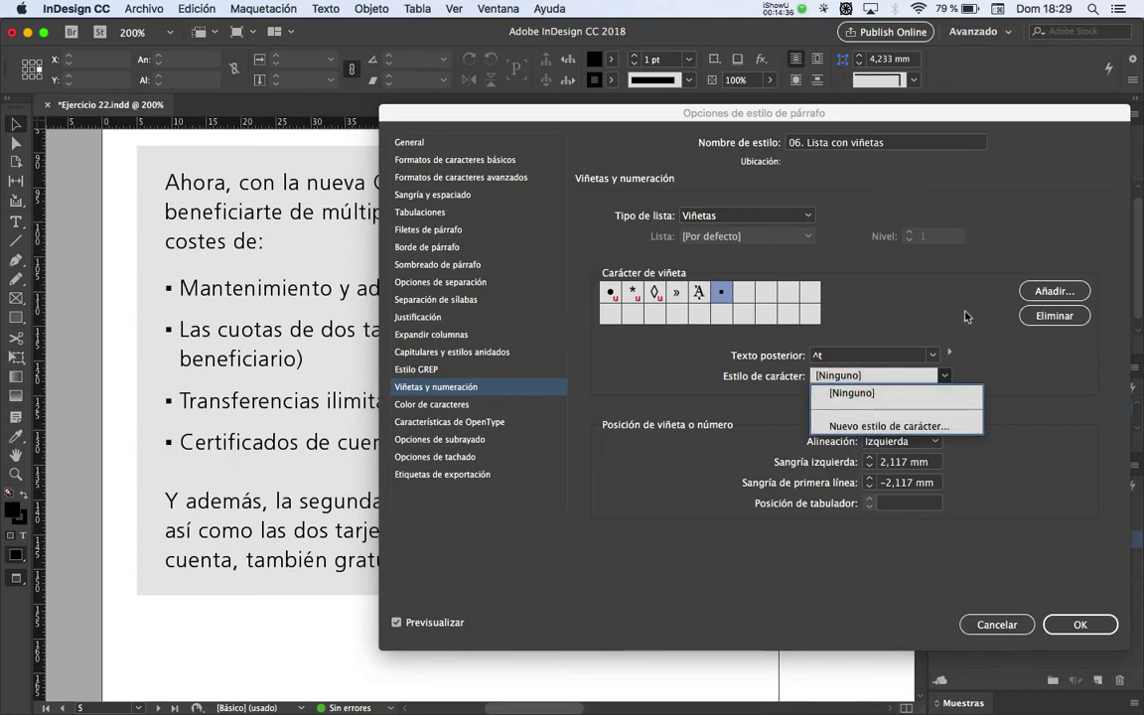
left_click(988, 340)
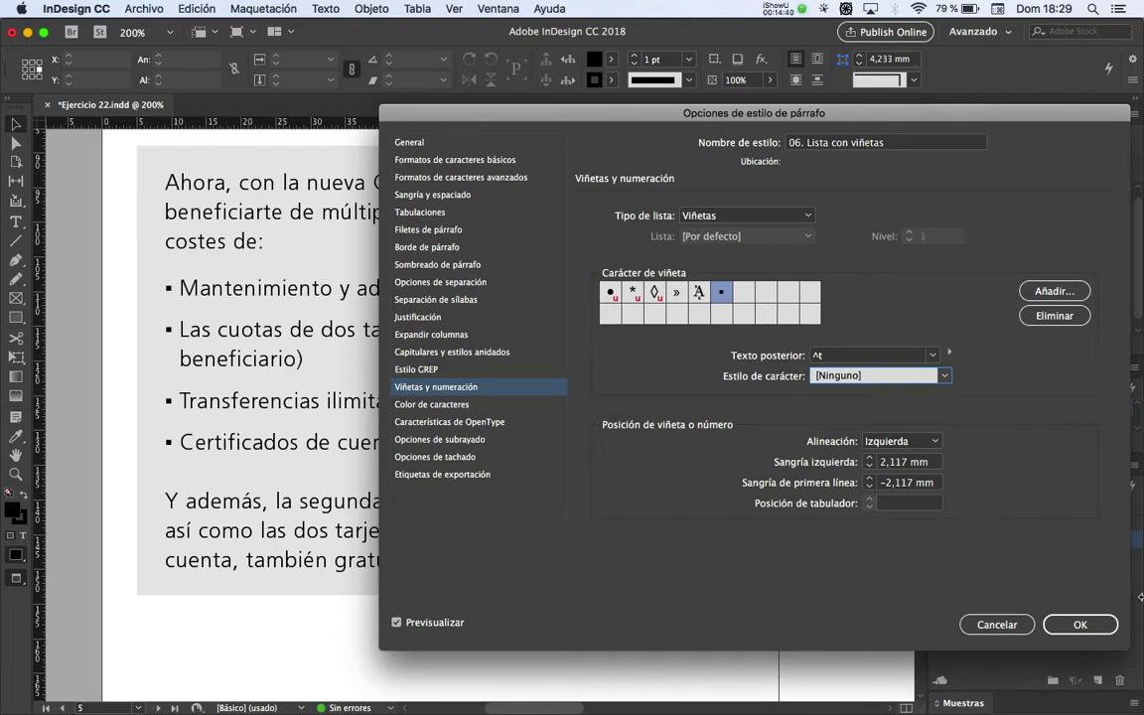
left_click(1080, 624)
scroll(789, 512, "down", 1, "alt")
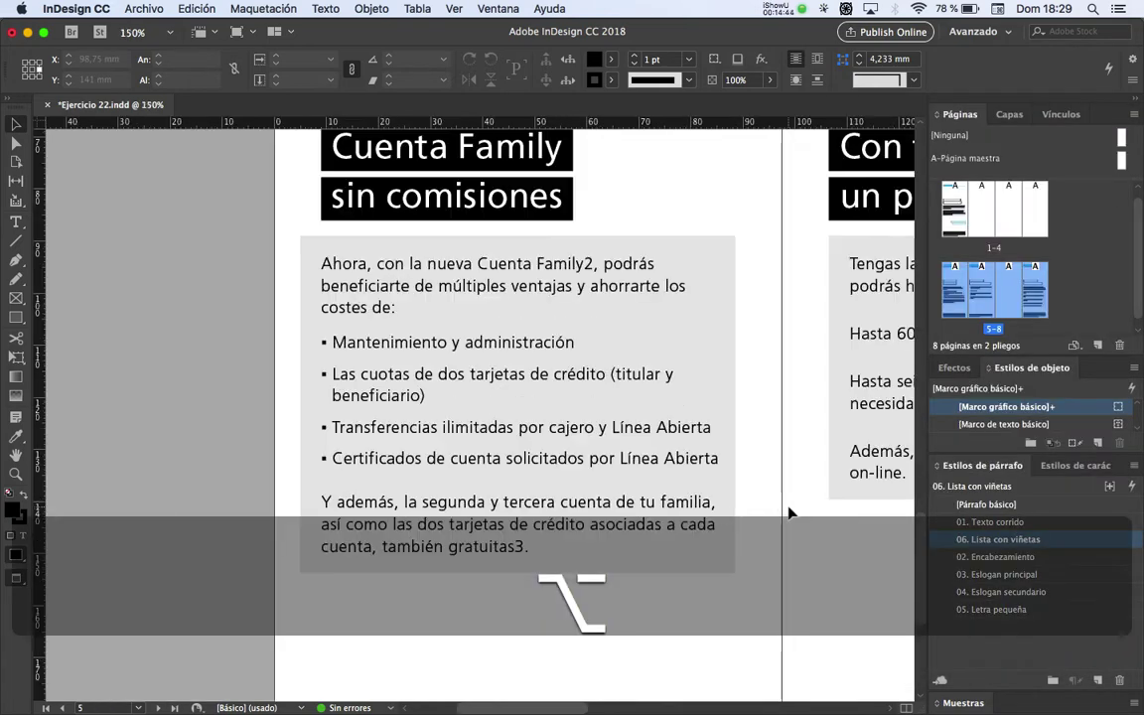
key("w")
left_click_drag(640, 417, 607, 423)
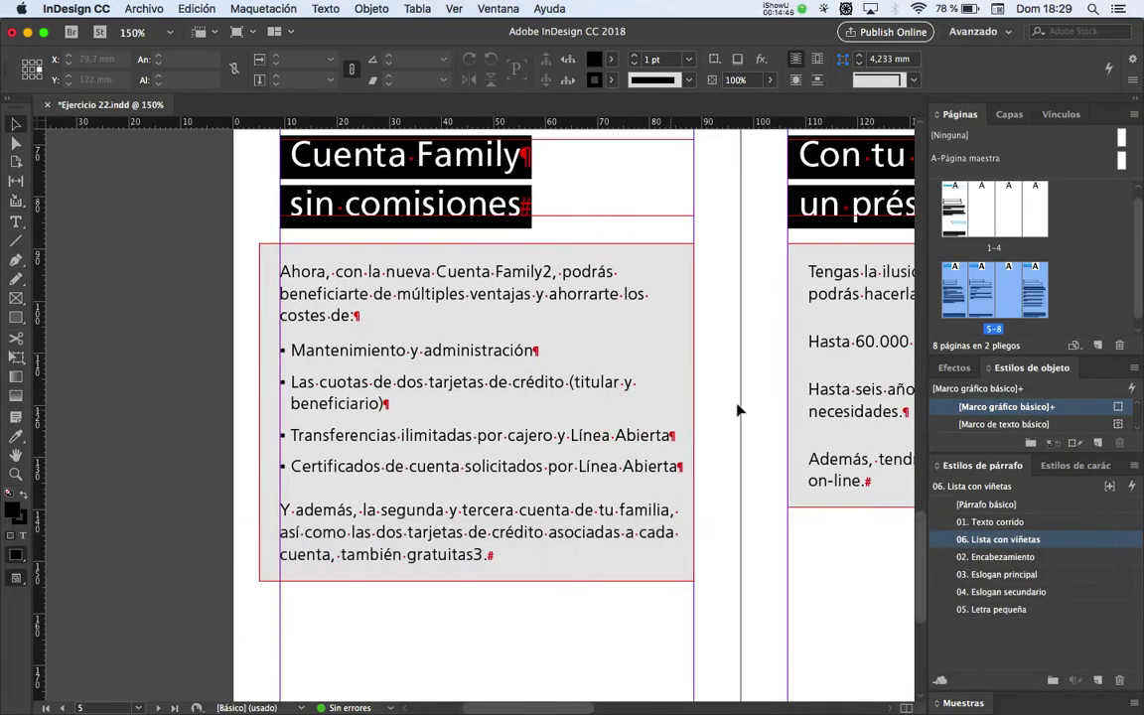
Start a new character style and name it "01. Negrita"
left_click(1089, 467)
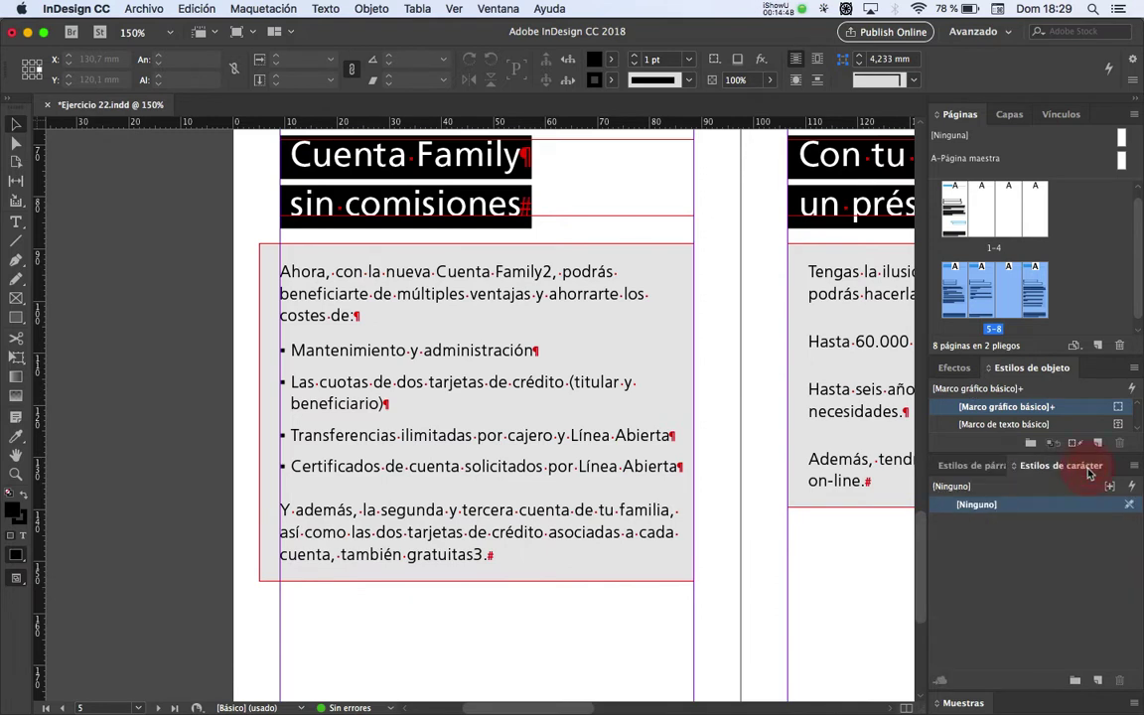
left_click(175, 343)
key("space")
left_click_drag(492, 406, 460, 388)
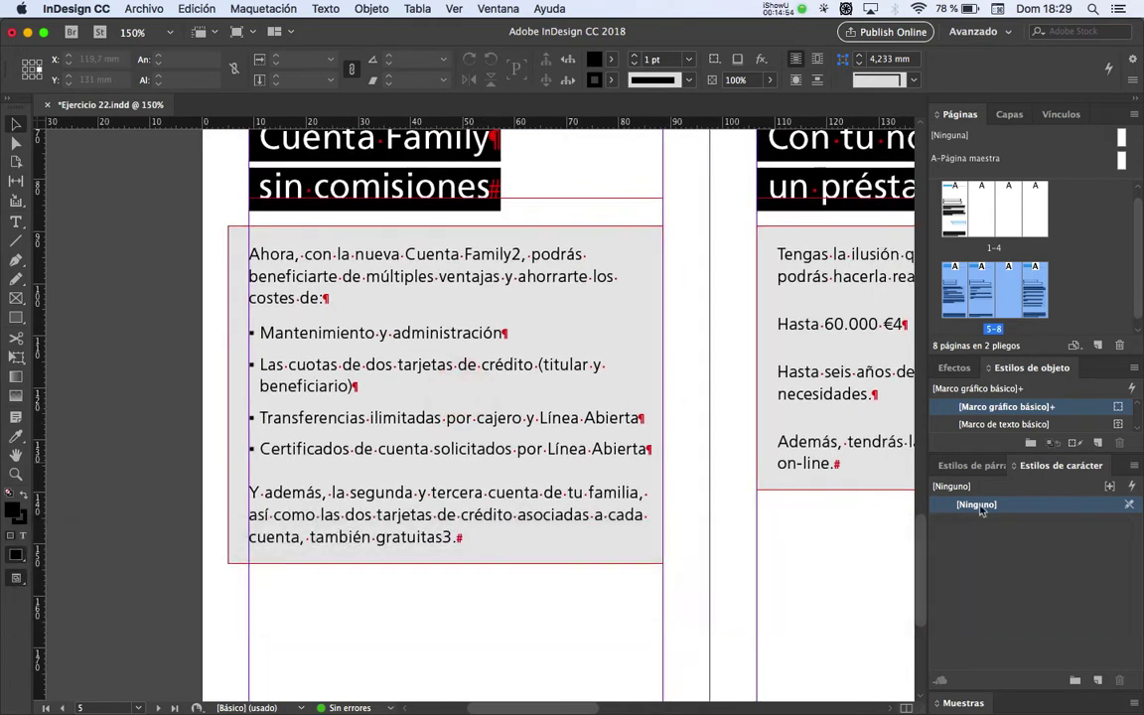
left_click(1134, 473)
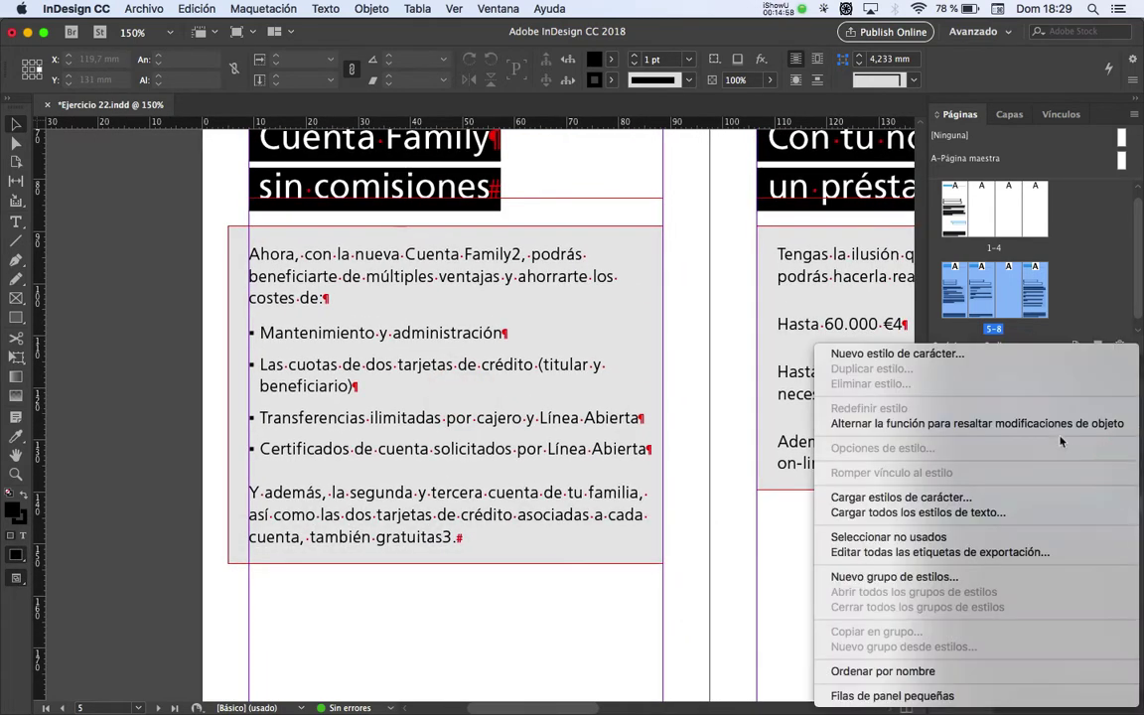
left_click(909, 322)
type("01")
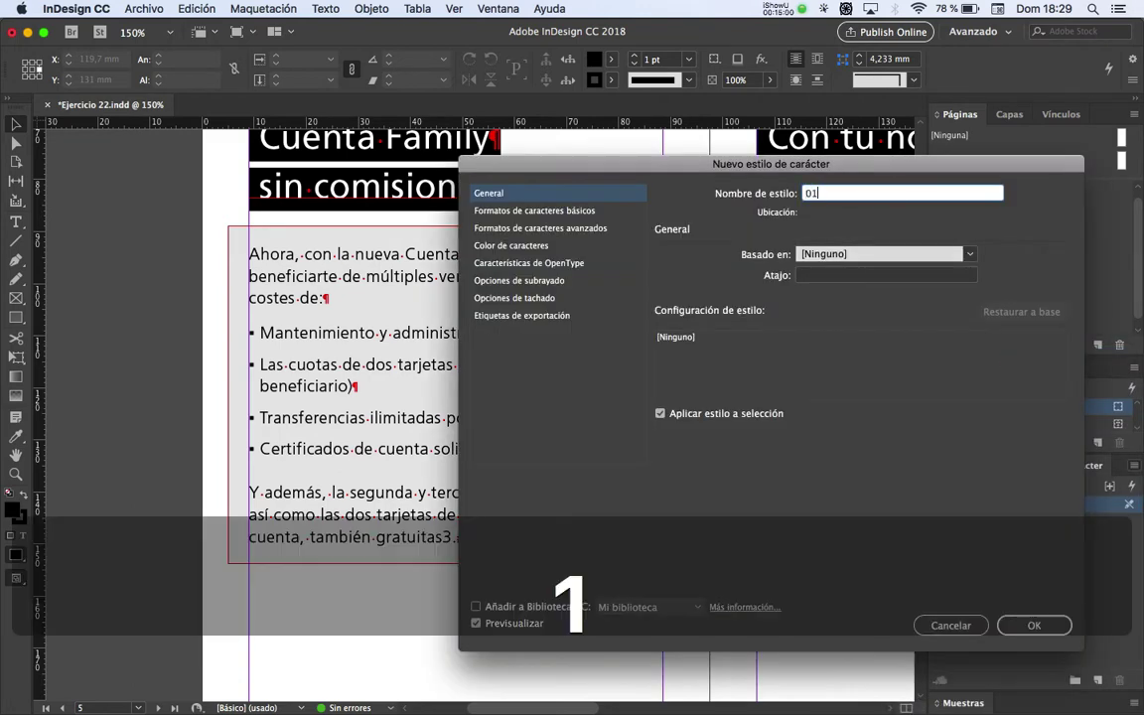
type(". Negrita")
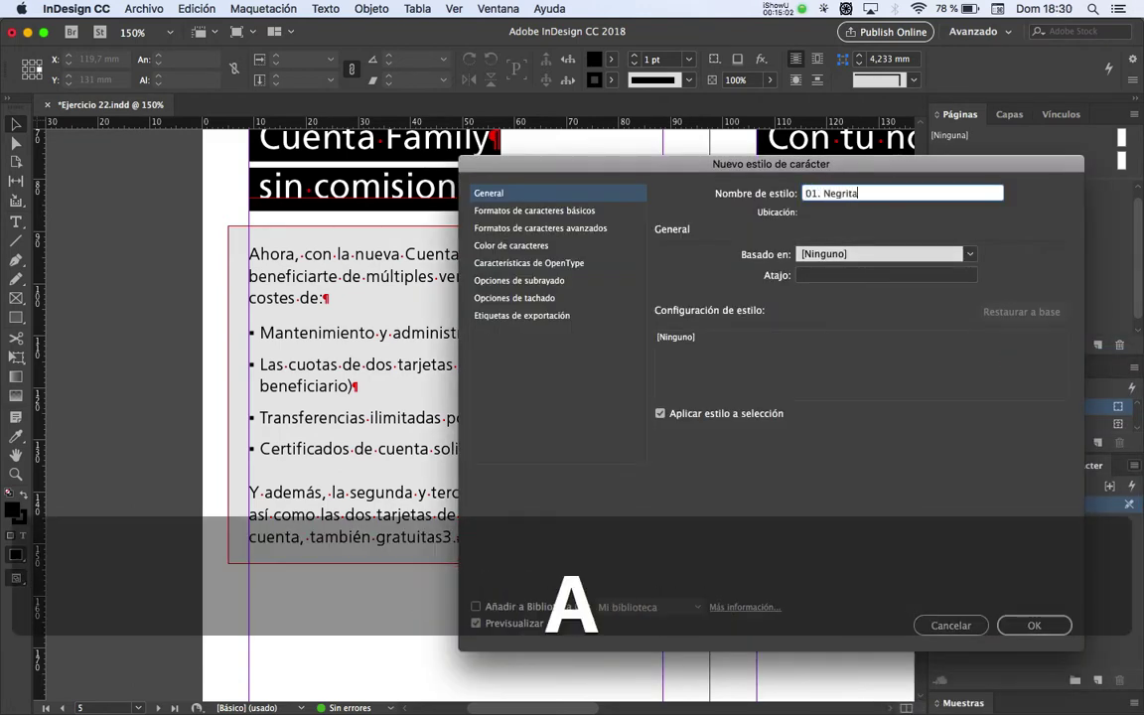
left_click_drag(830, 165, 826, 159)
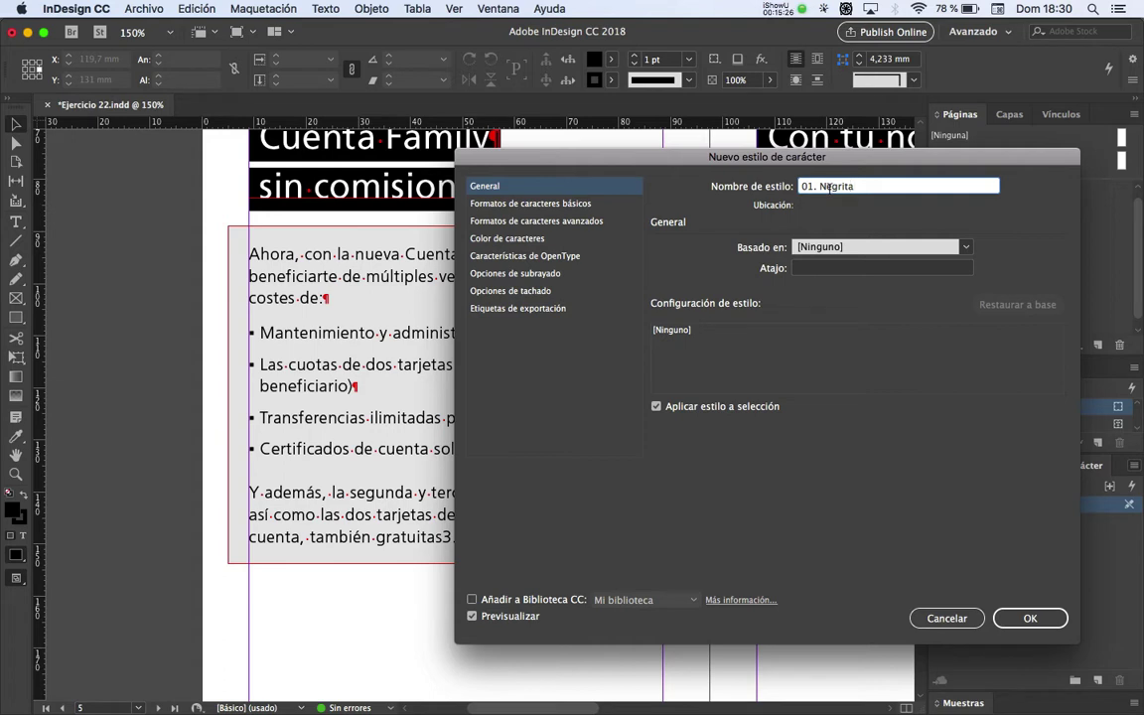
Set the font style of the new character style to 65 Medium, leaving the font family empty
left_click(478, 203)
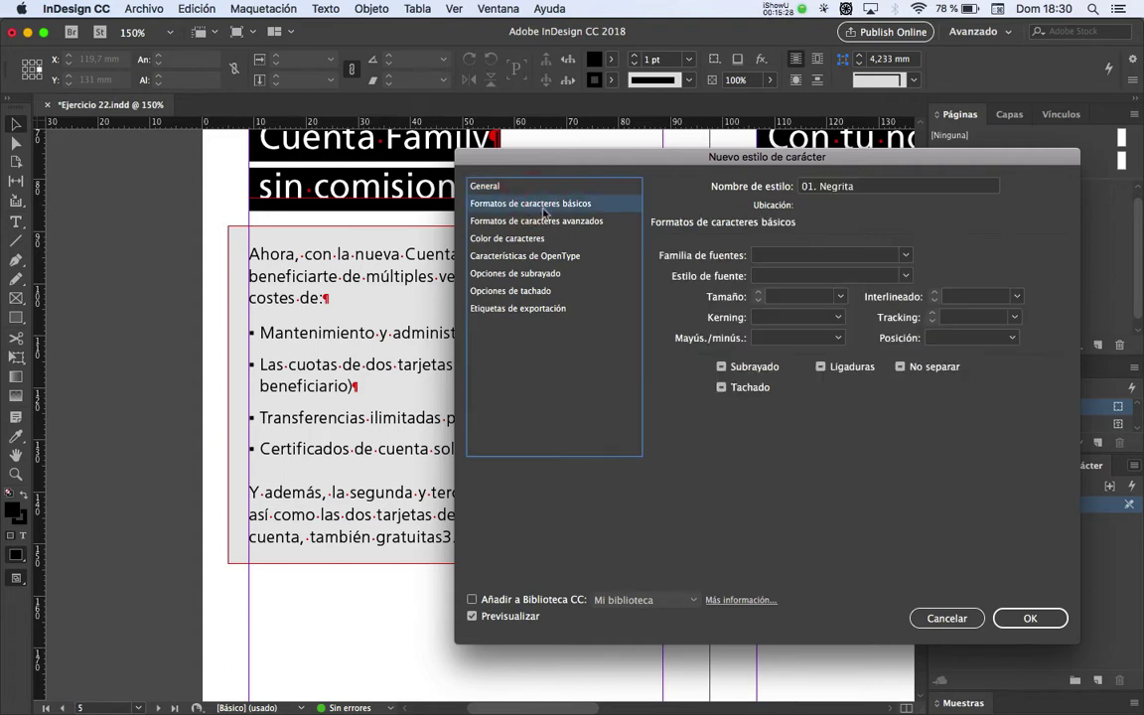
left_click(792, 278)
type("65 Medium")
key("Tab")
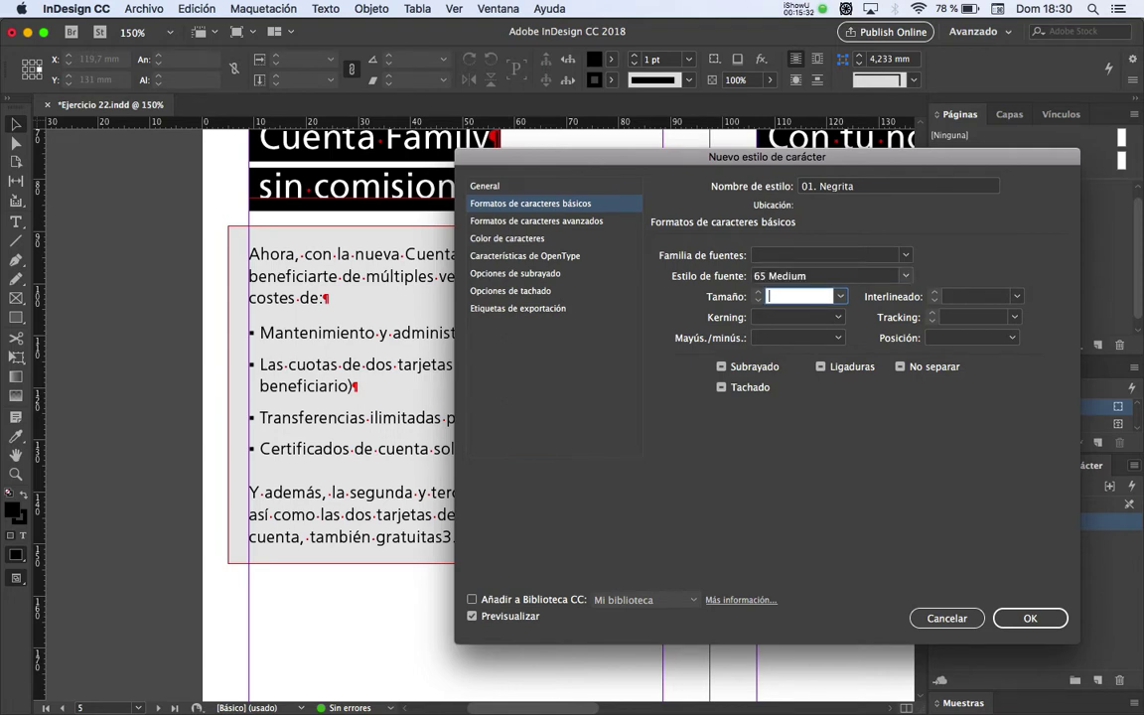
Look through the available font styles for a bold weight and dismiss the Mouseposé crash alert
left_click(905, 277)
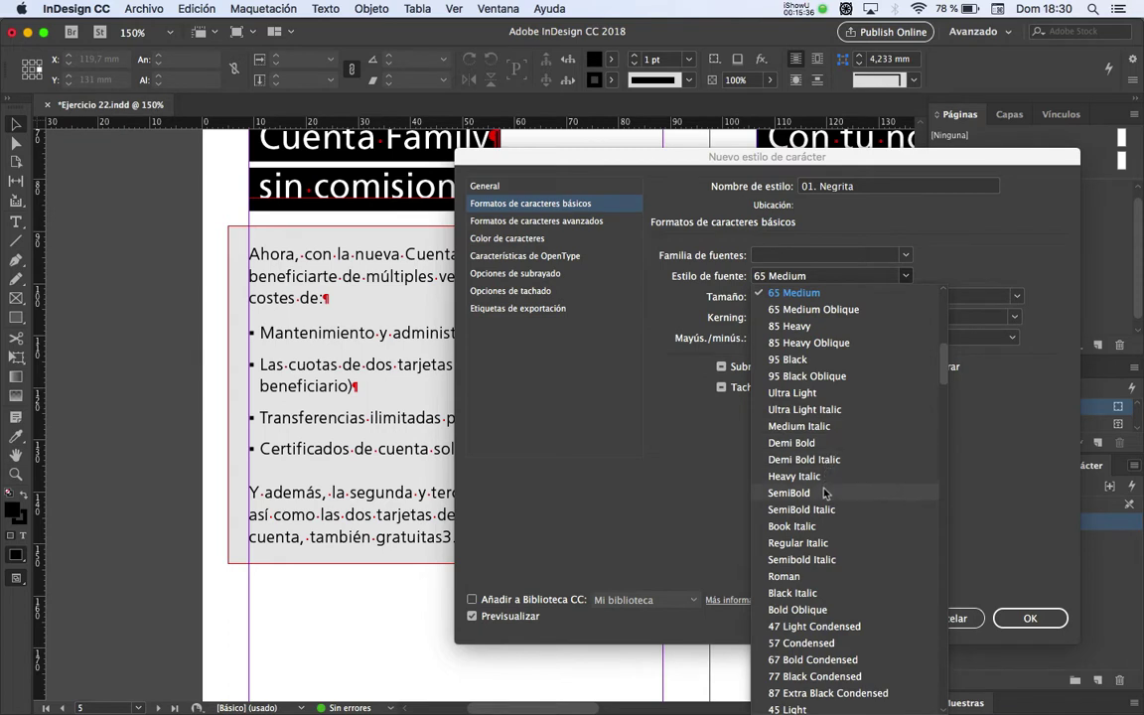
scroll(837, 349, "up", 3)
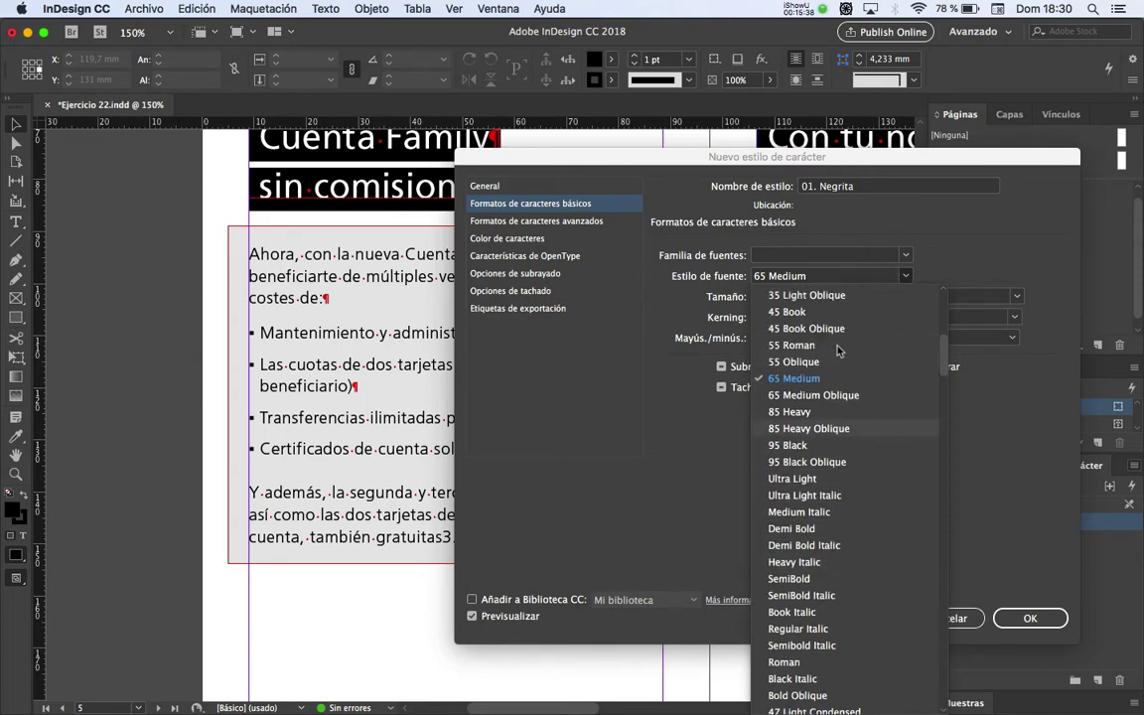
scroll(837, 350, "up", 3)
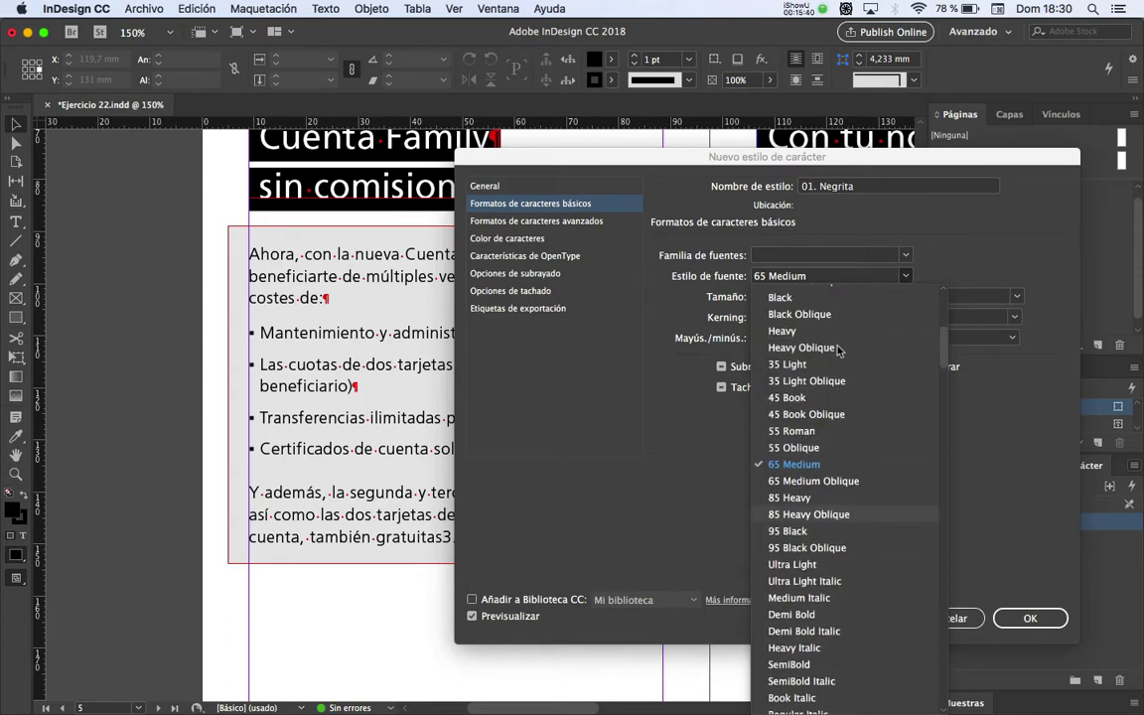
scroll(837, 350, "down", 10)
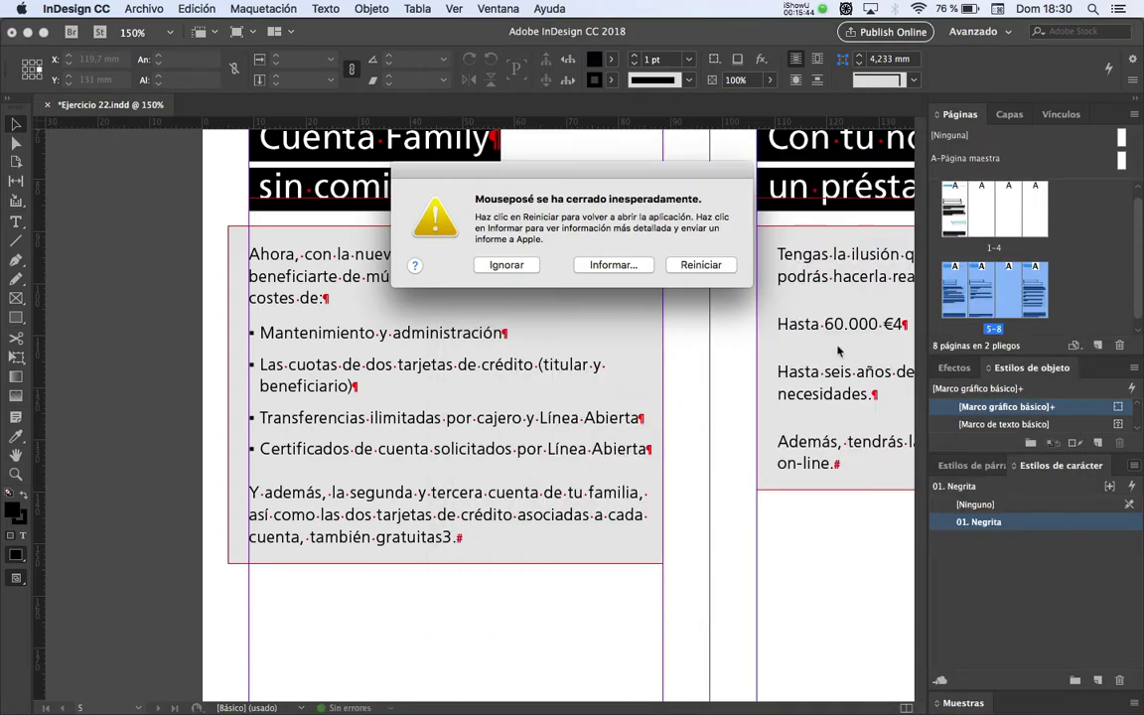
left_click(525, 264)
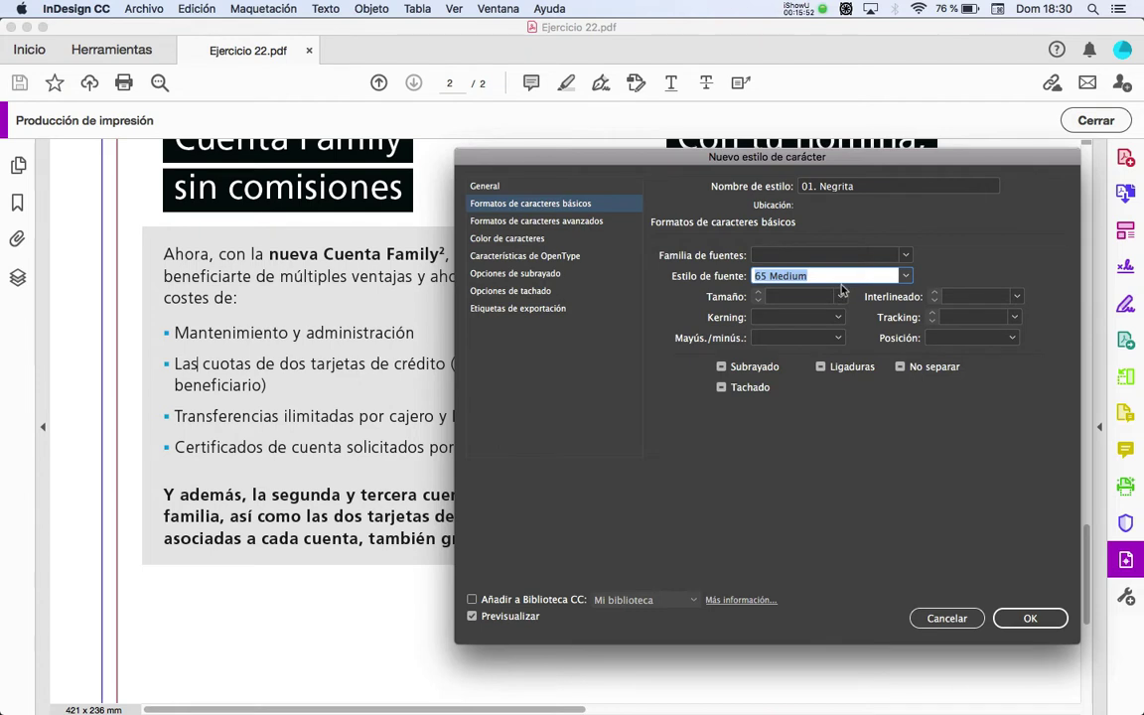
Try other font styles such as 66 Bold Italic and return the character style to 65 Medium
type("66 Bold Italic")
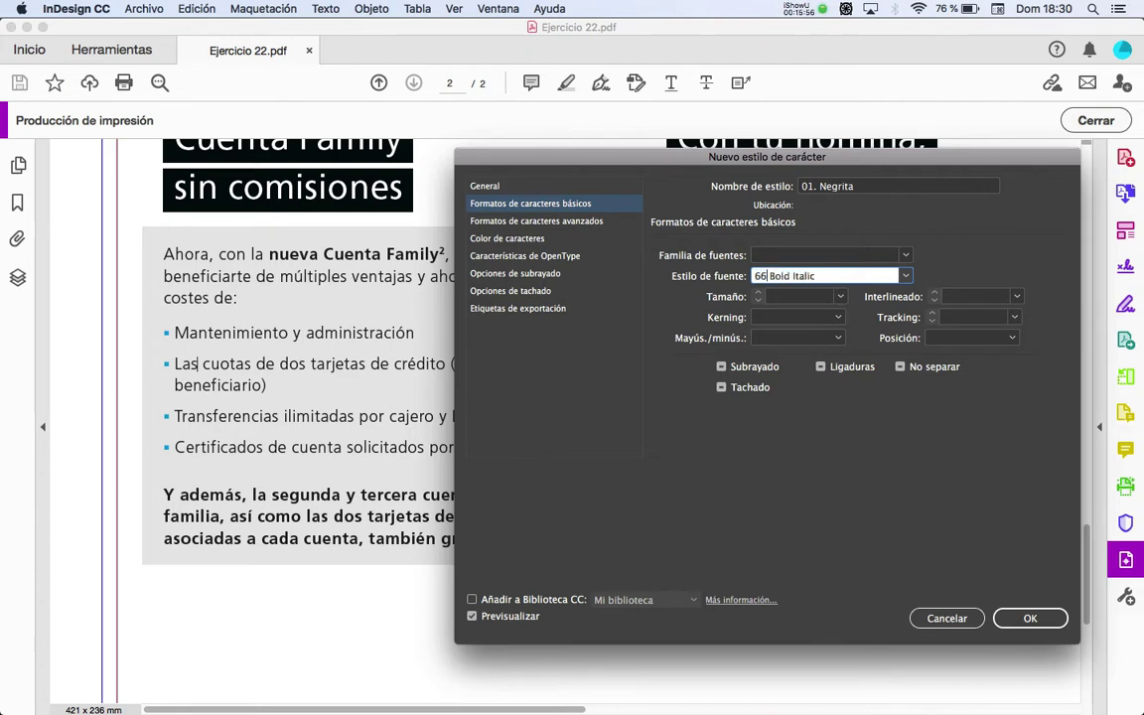
key("super+a")
type("67")
left_click_drag(866, 276, 747, 278)
type("65")
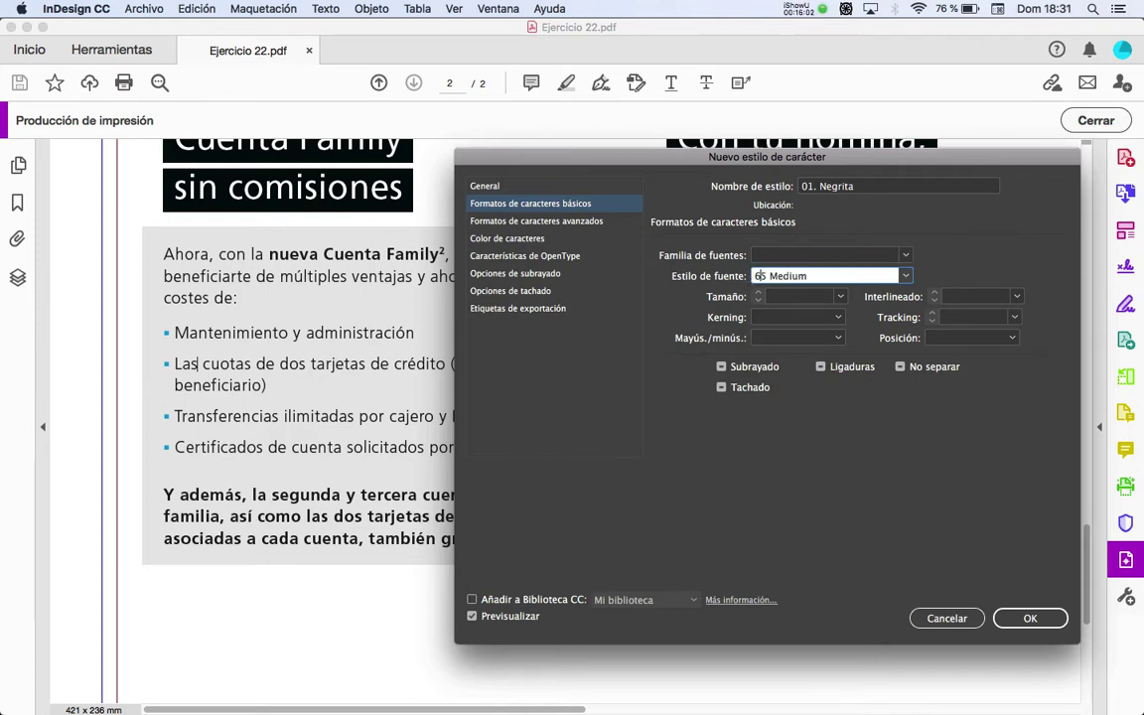
key("Tab")
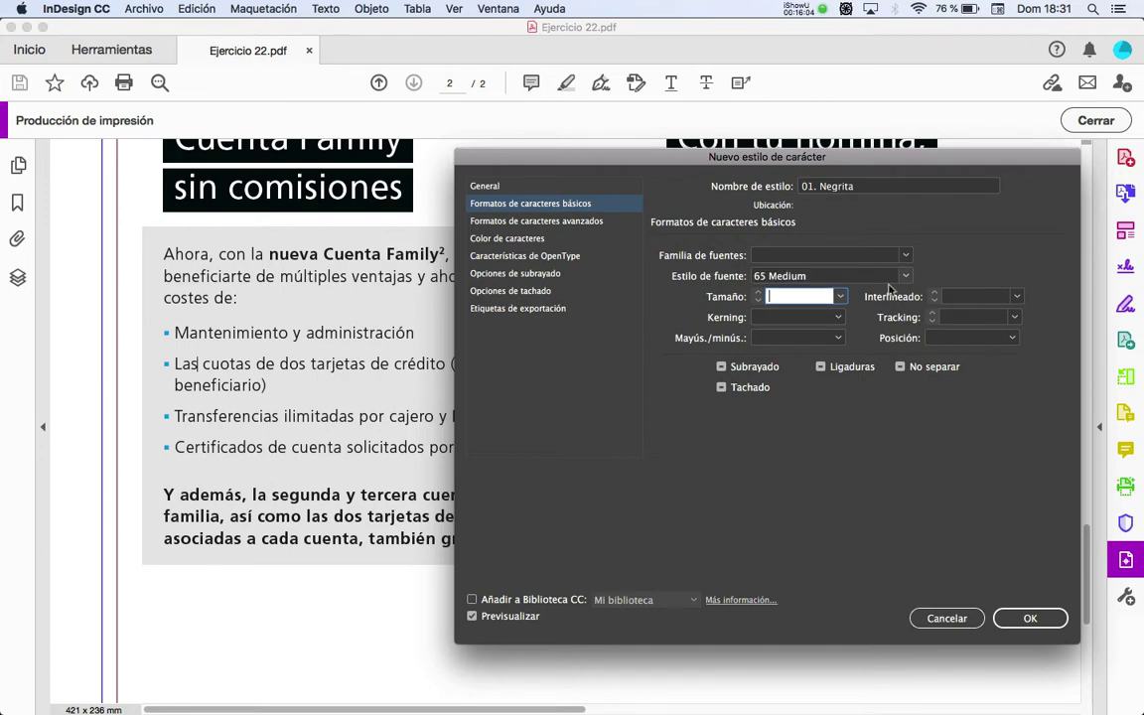
Check the font style list again, keep 65 Medium and create the 01. Negrita character style
left_click(904, 277)
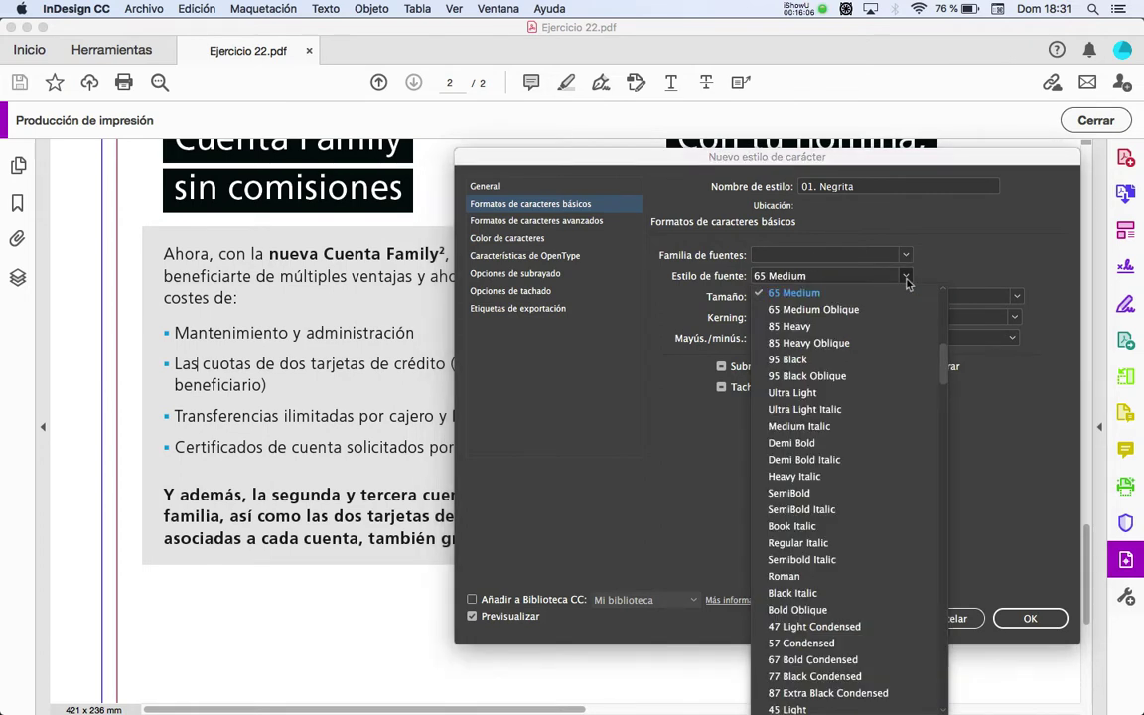
scroll(946, 360, "up", 3)
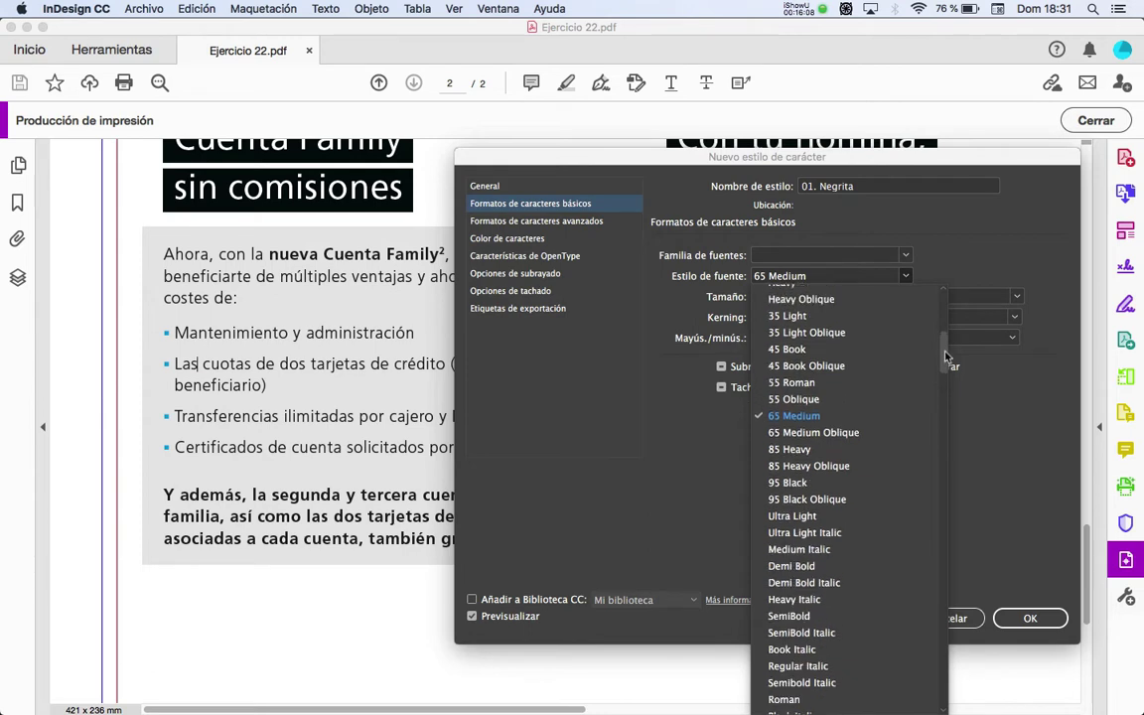
scroll(946, 358, "up", 2)
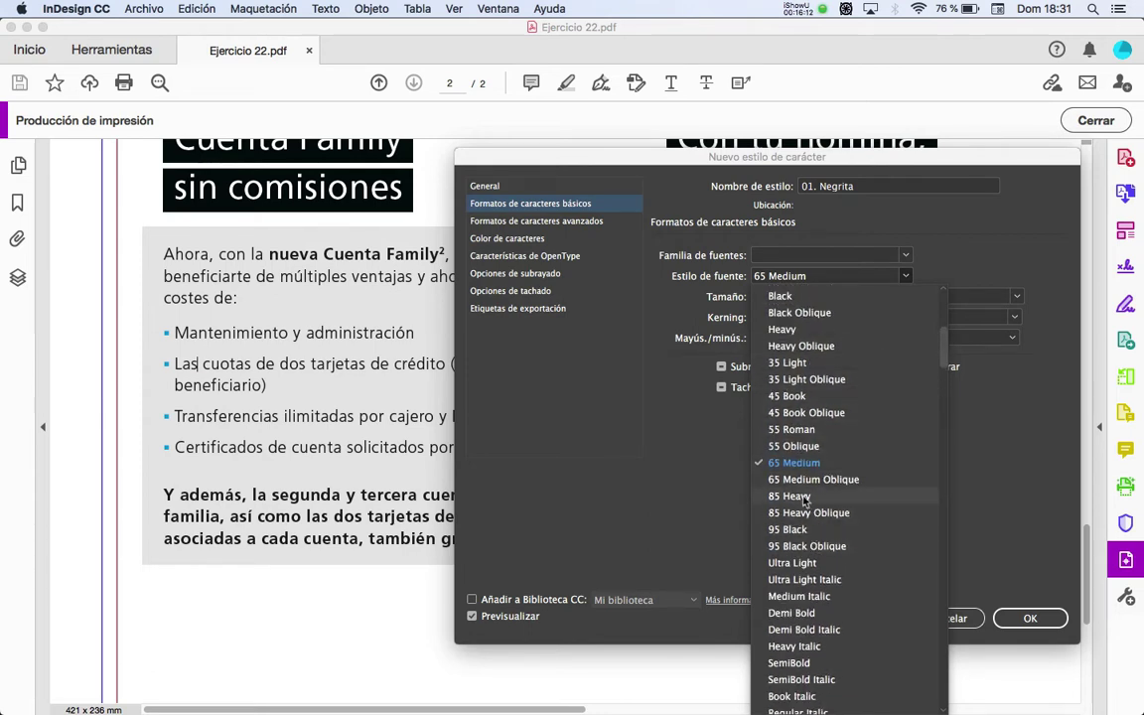
left_click(811, 467)
left_click(1030, 617)
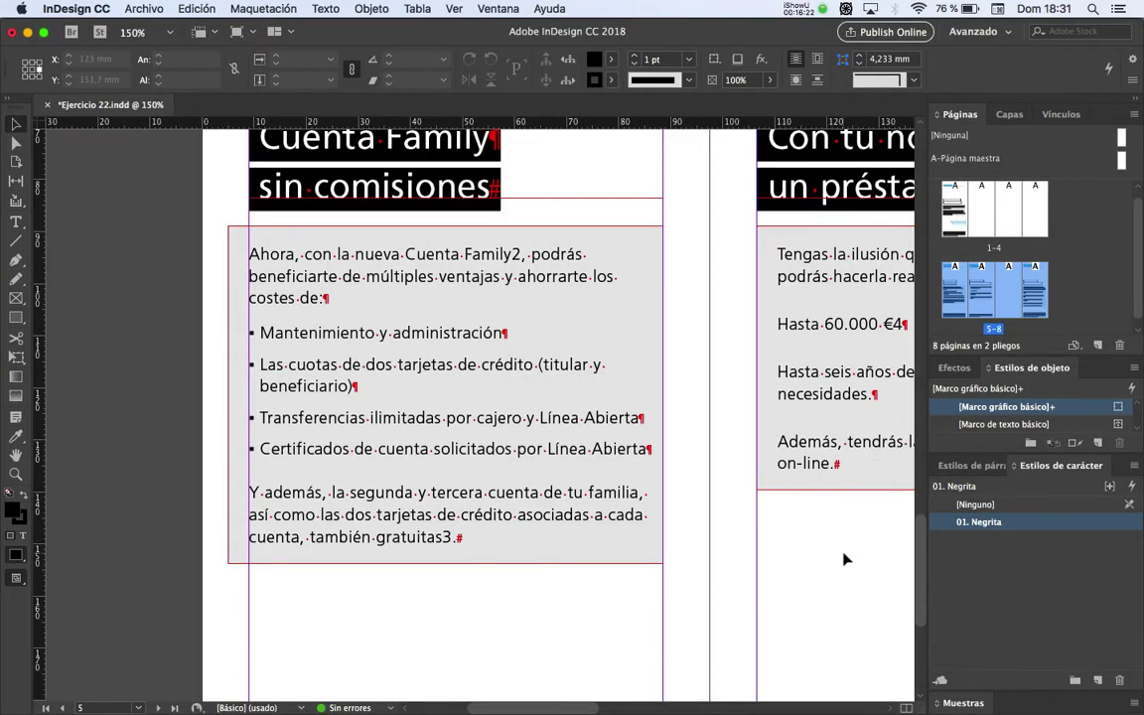
Relaunch Mouseposé from the Applications folder, dismiss its crash report and re-enable its pointer effects
left_click(1036, 701)
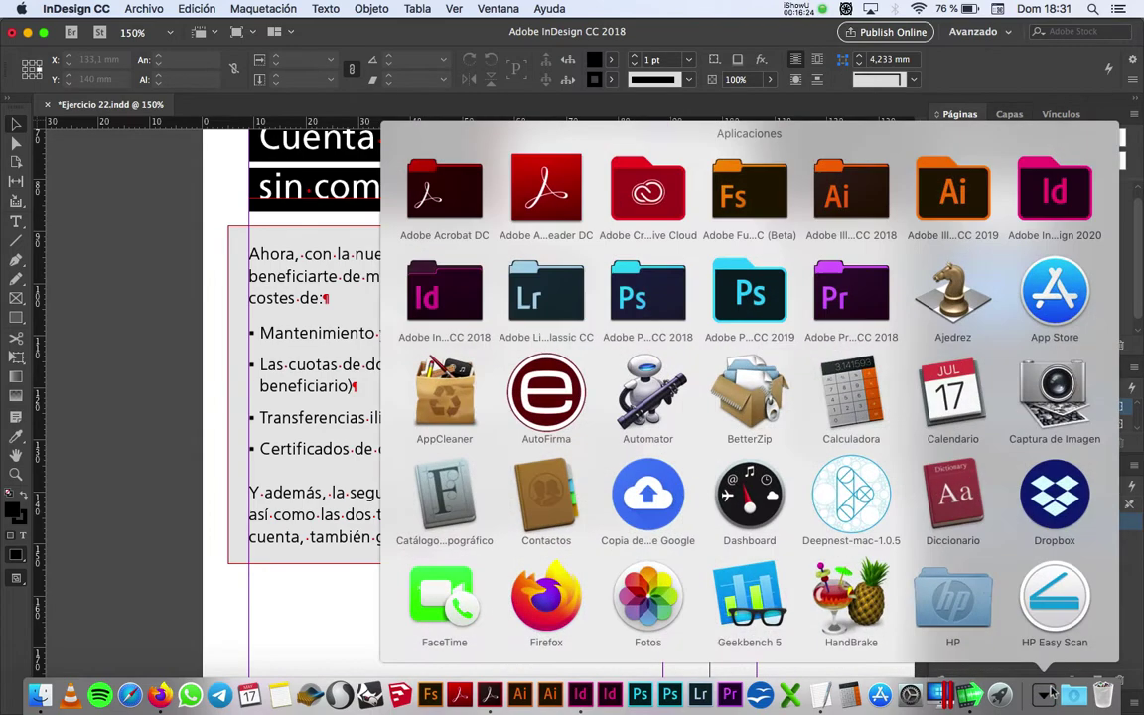
scroll(975, 489, "down", 3)
scroll(962, 521, "down", 3)
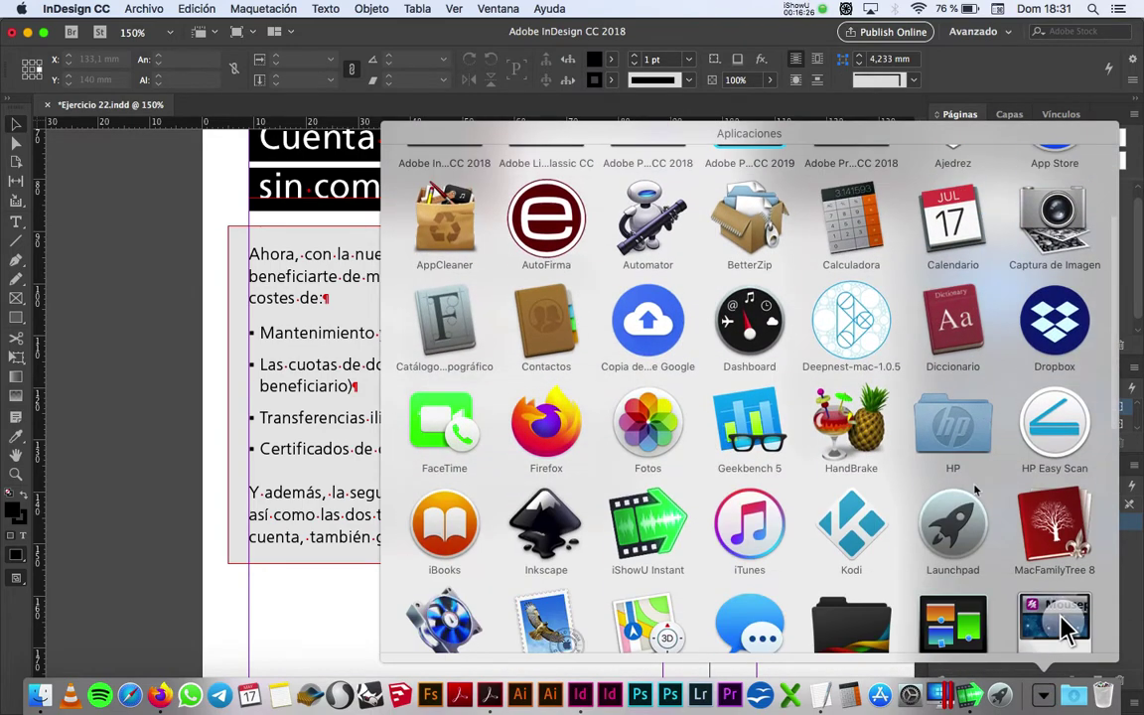
key("Escape")
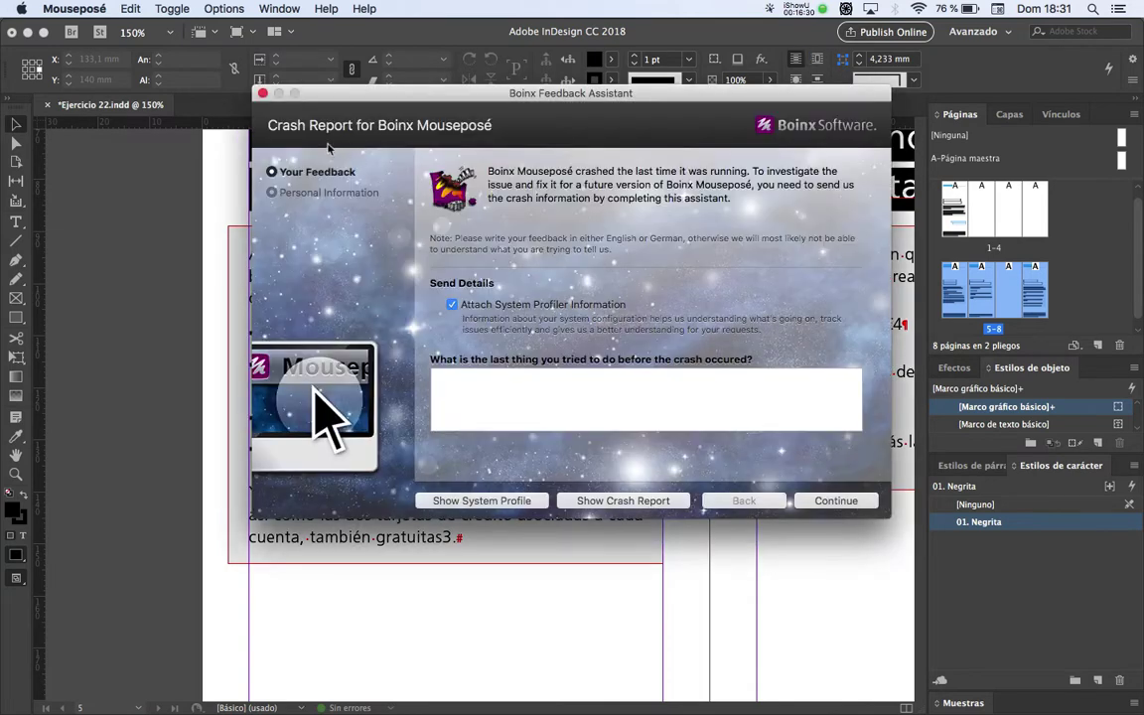
key("Escape")
left_click(770, 8)
left_click(812, 73)
left_click(770, 8)
left_click(799, 58)
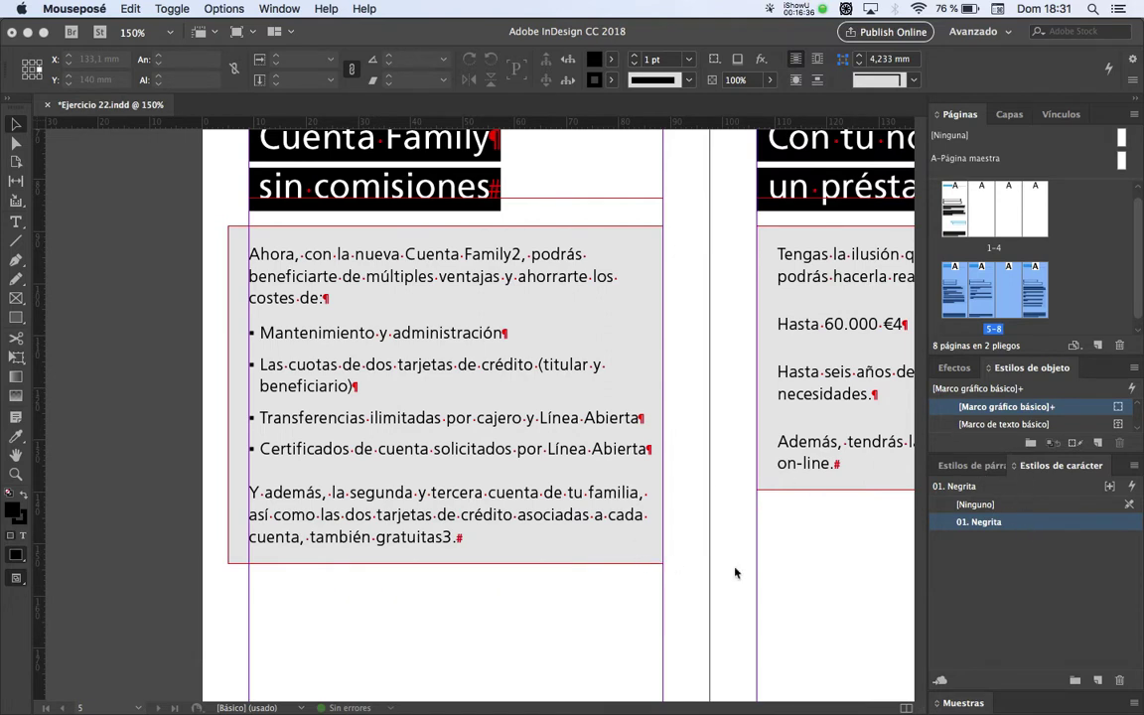
Return to the leaflet and examine which Frutiger LT Std font styles the 01. Texto corrido paragraph style offers, without changing it
left_click(176, 363)
left_click(981, 466)
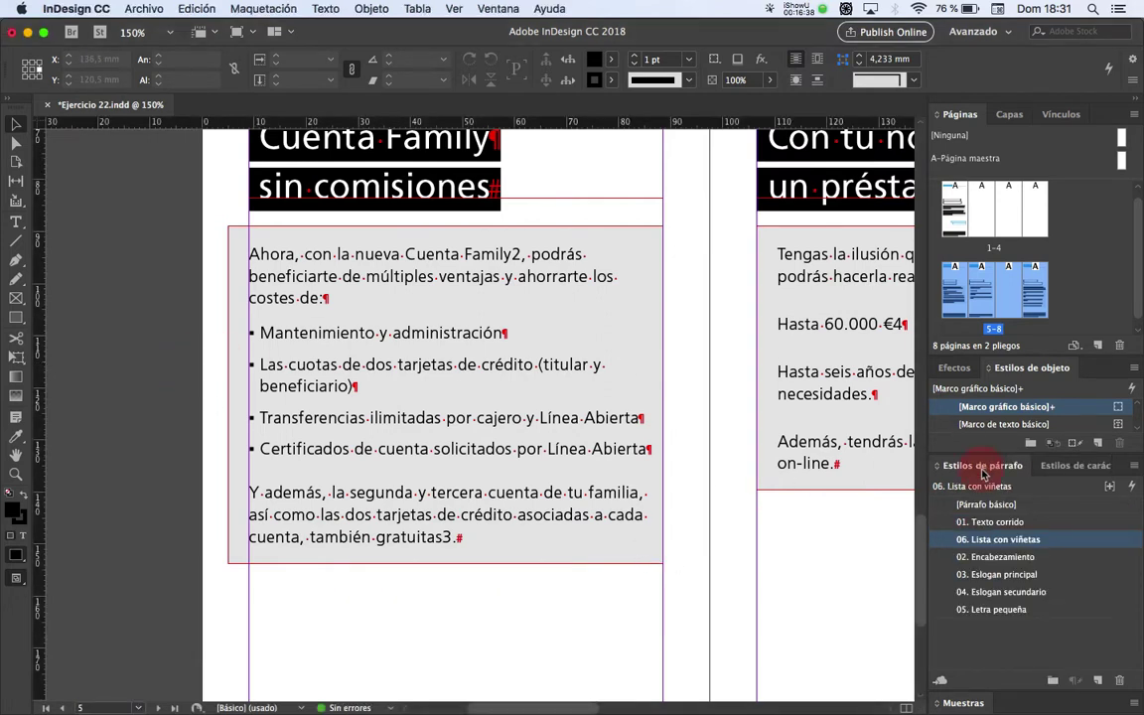
left_click(1058, 529)
double_click(1057, 528)
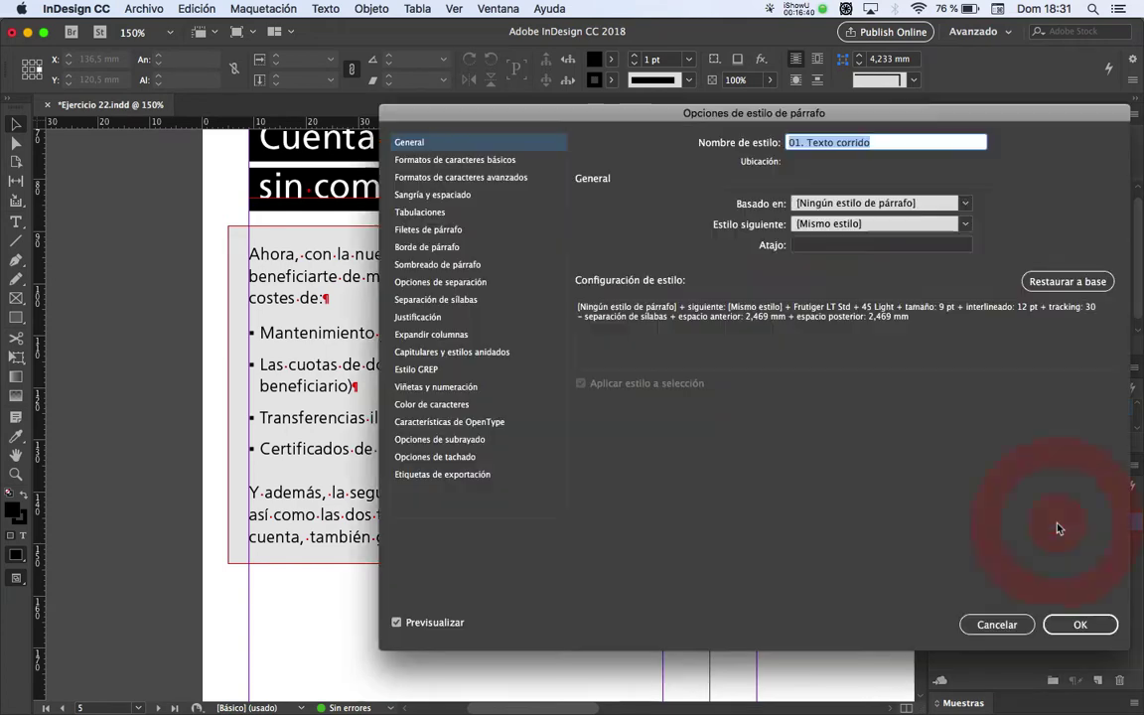
left_click(415, 160)
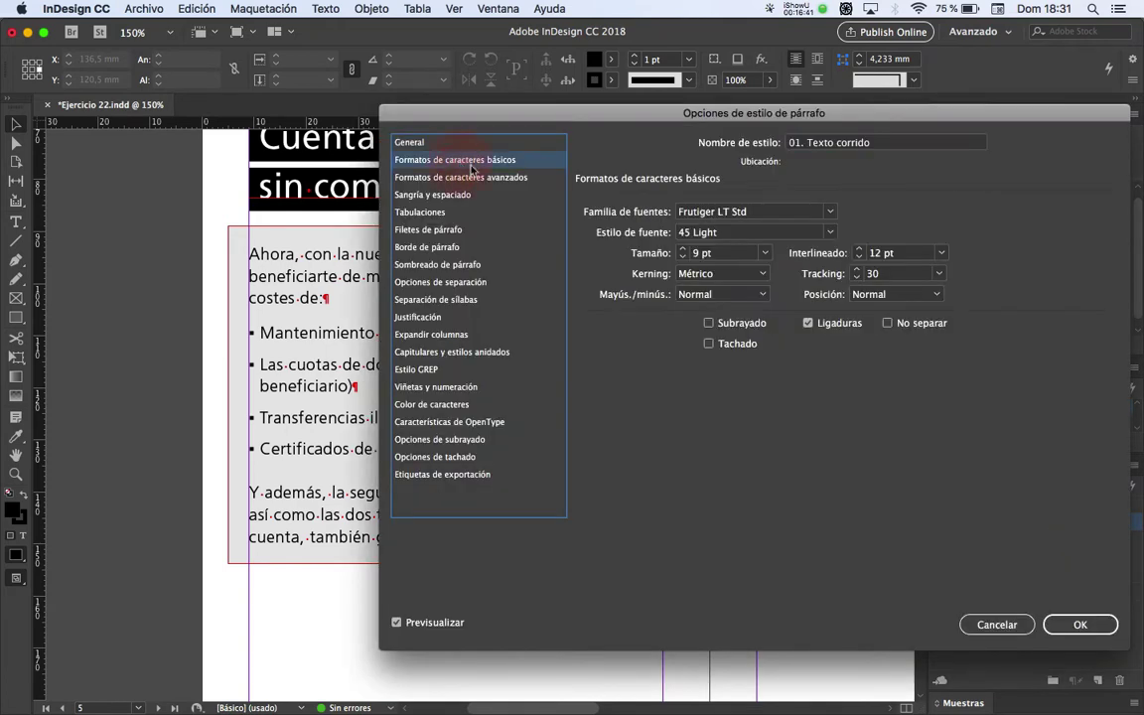
left_click(830, 234)
left_click(832, 234)
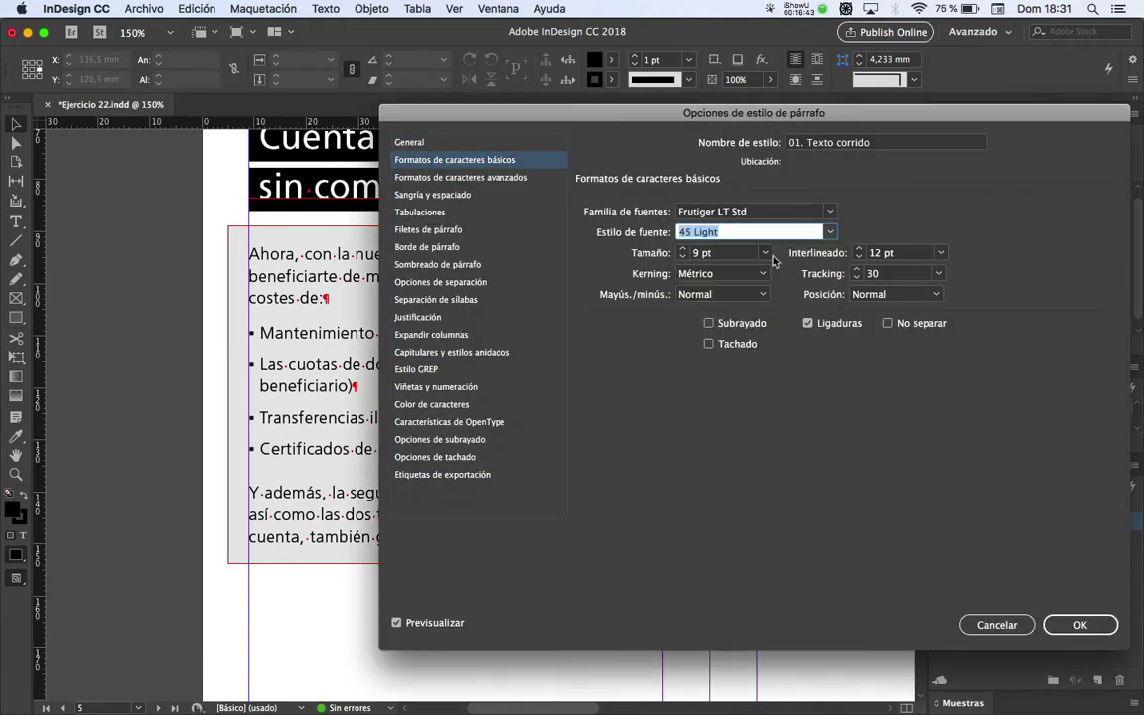
left_click(826, 234)
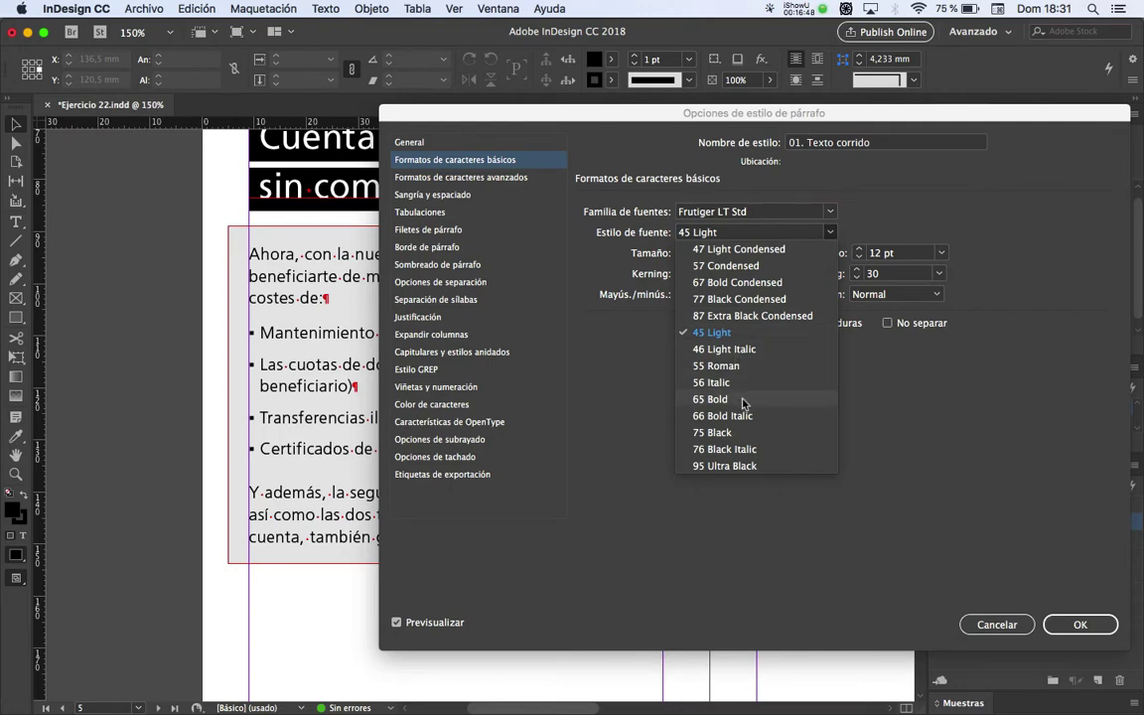
left_click(962, 408)
key("Escape")
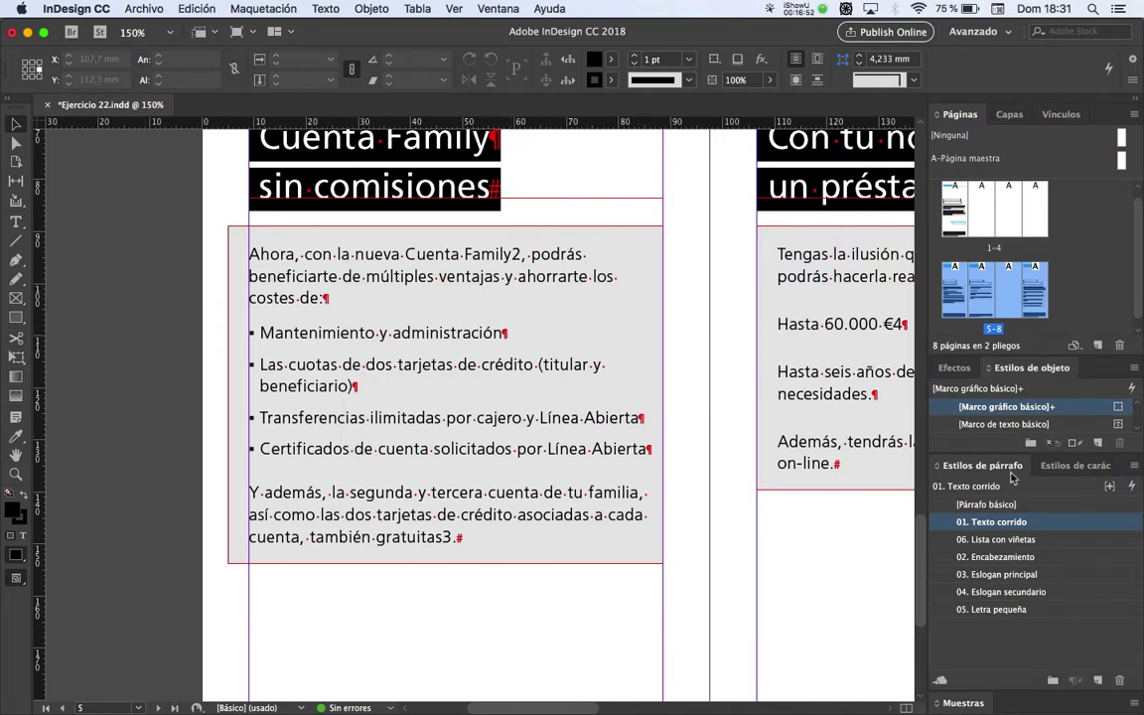
Open the basic character formats of the 01. Negrita character style and browse its font family and font style options
left_click(1068, 475)
double_click(1041, 526)
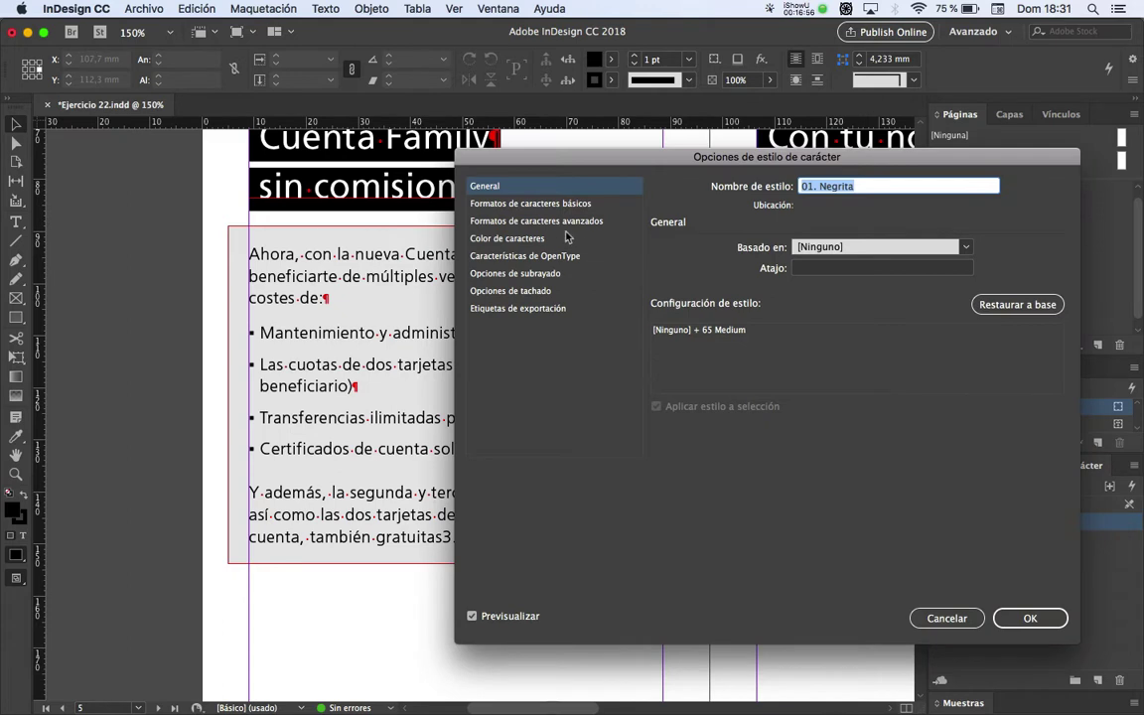
left_click(516, 203)
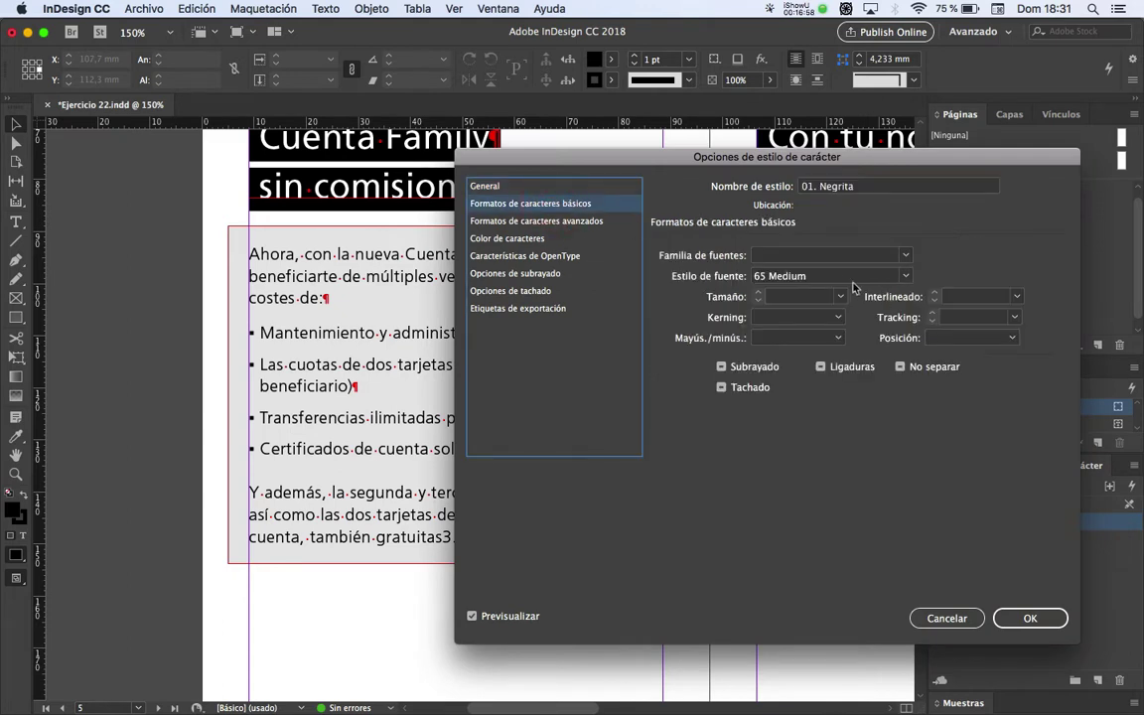
left_click(665, 278)
type("65")
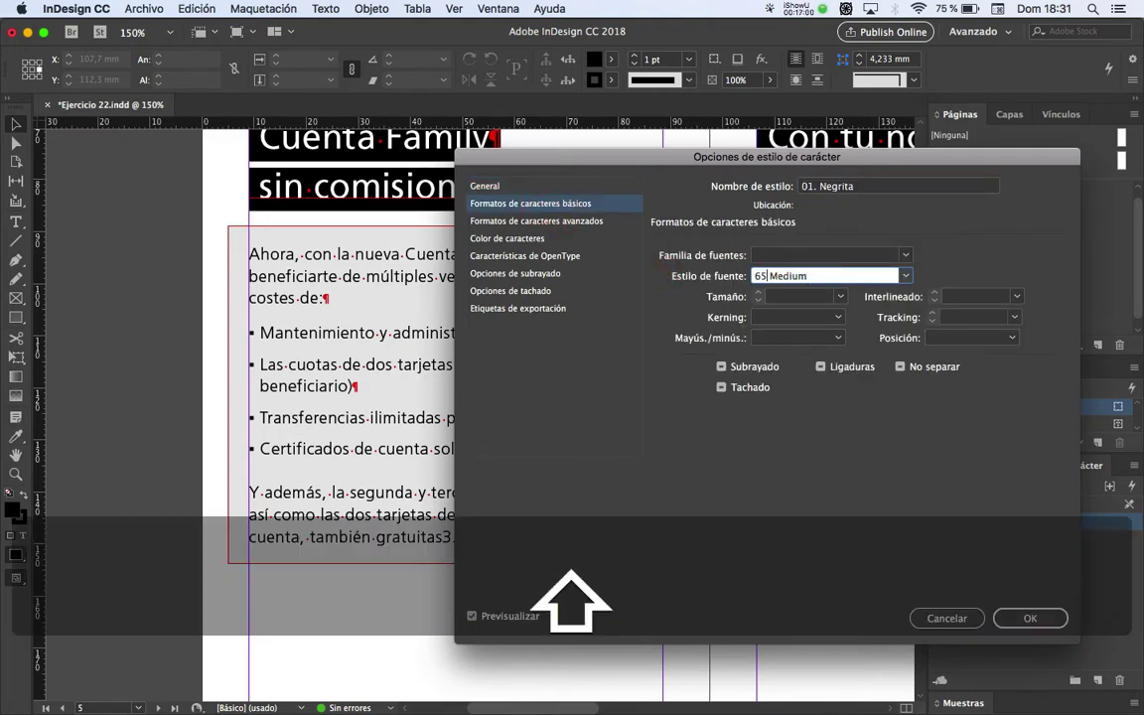
key("Right")
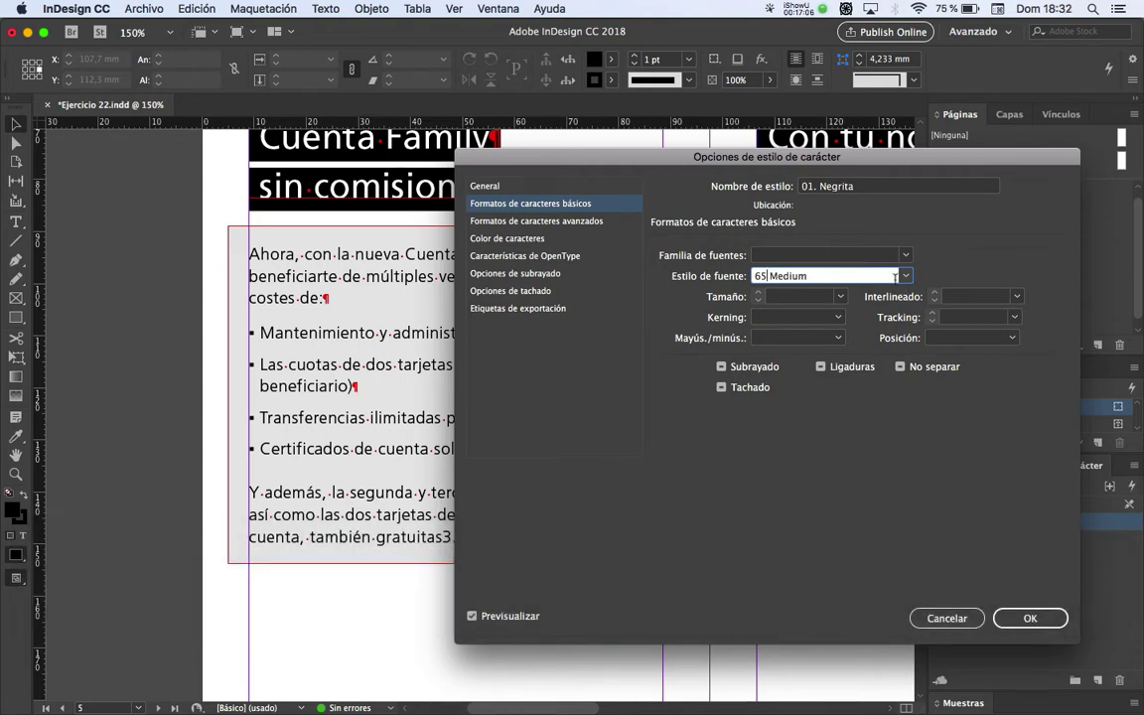
left_click(907, 257)
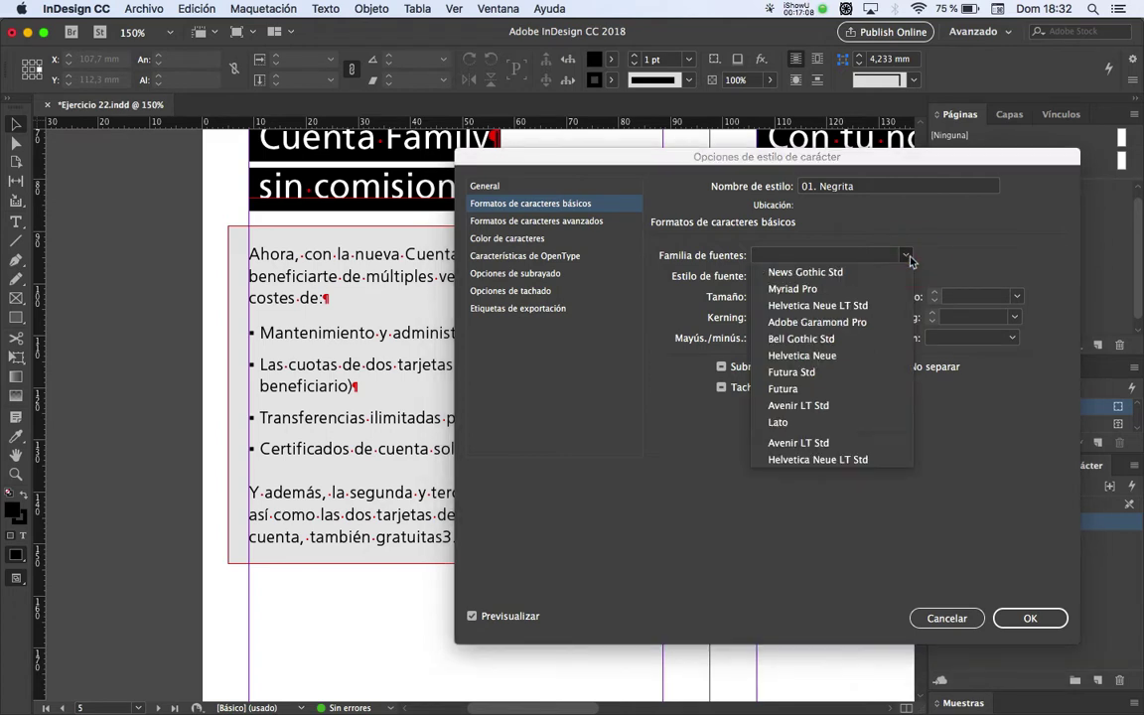
left_click(962, 250)
left_click(905, 279)
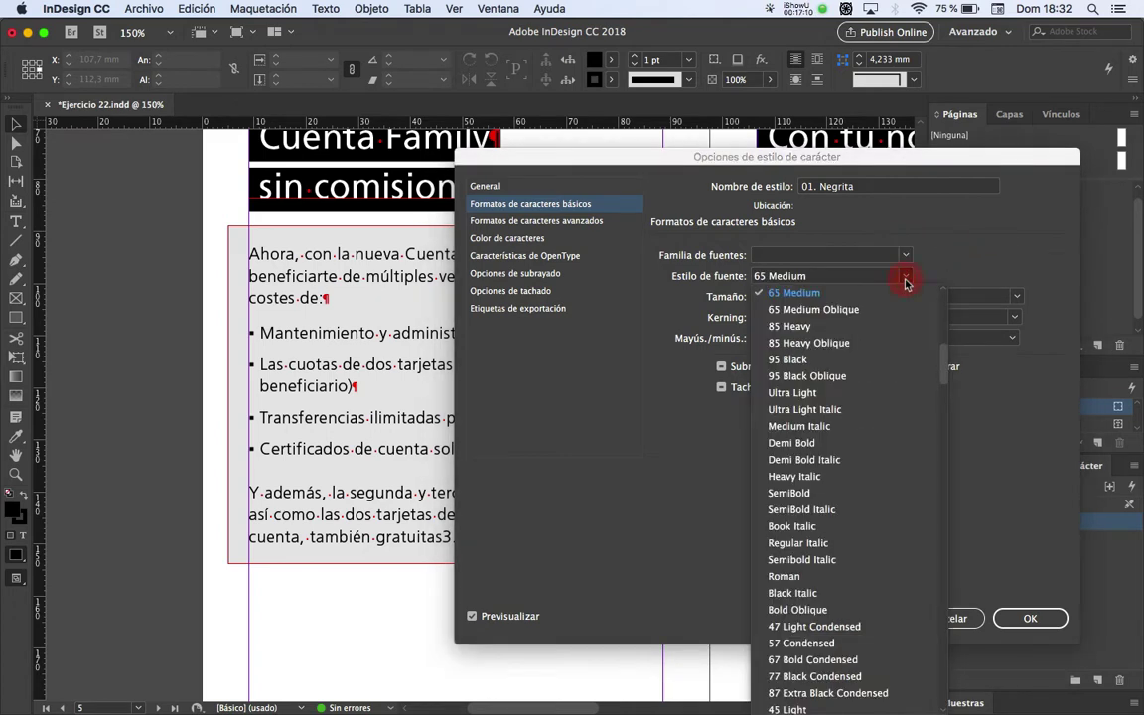
left_click_drag(943, 382, 944, 363)
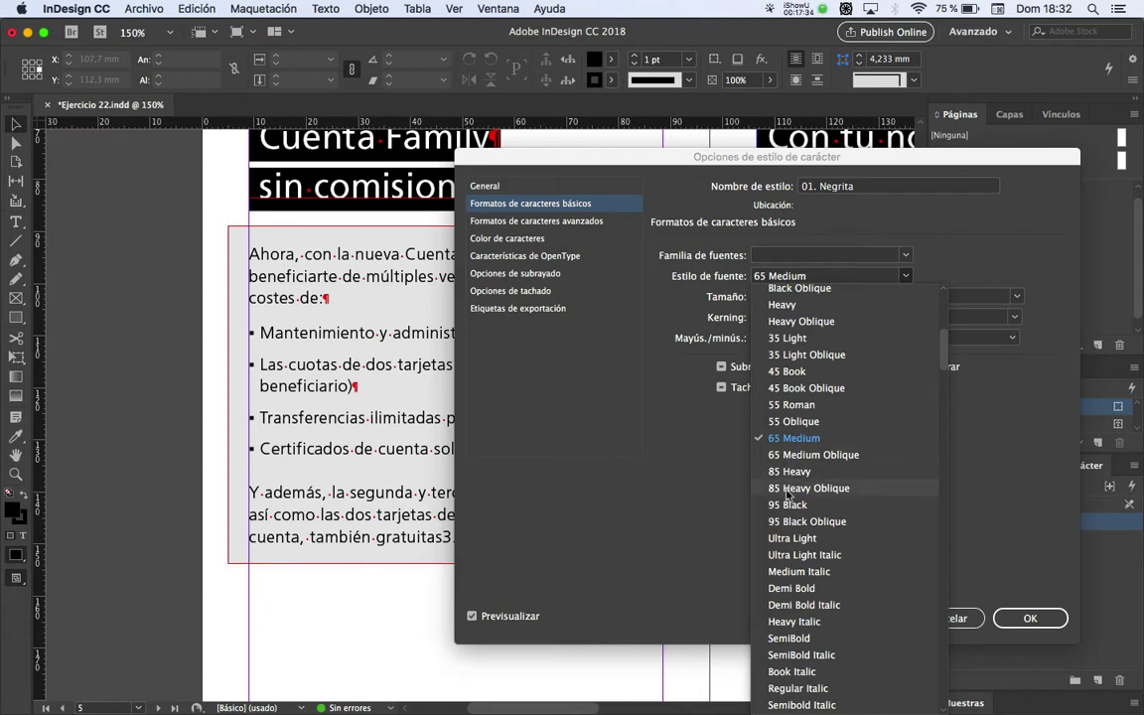
Try 75 Black for the 01. Negrita character style, settle on the 65 Bold font style and accept the change
left_click(794, 275)
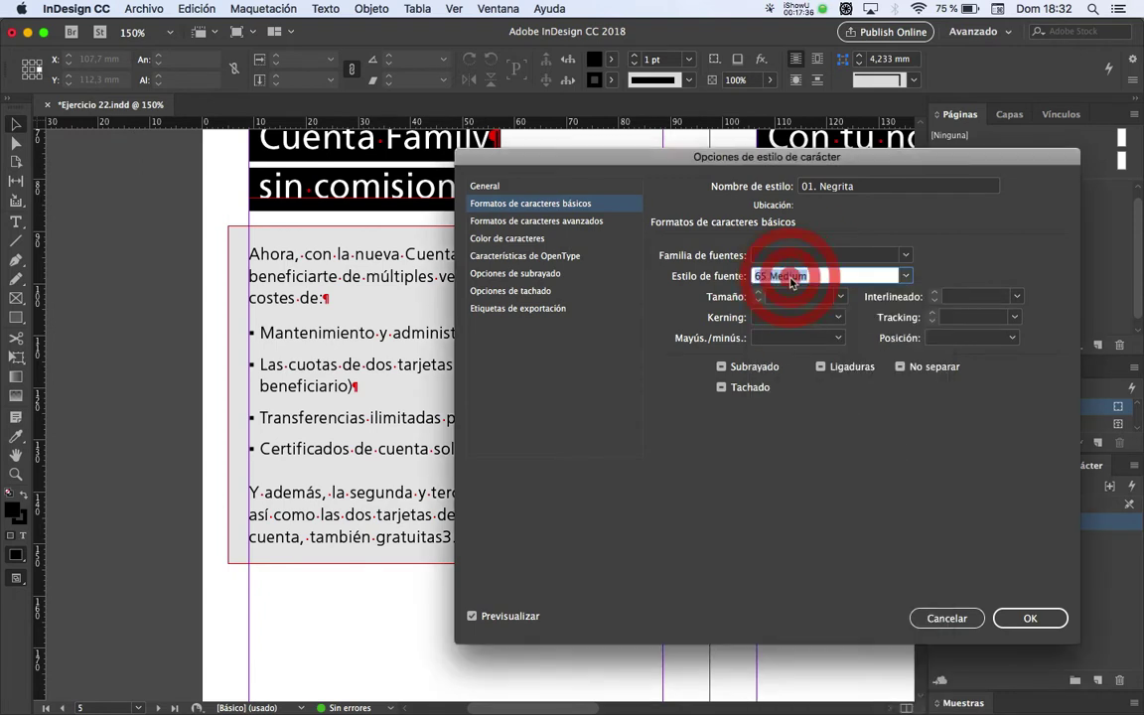
type("75 Black")
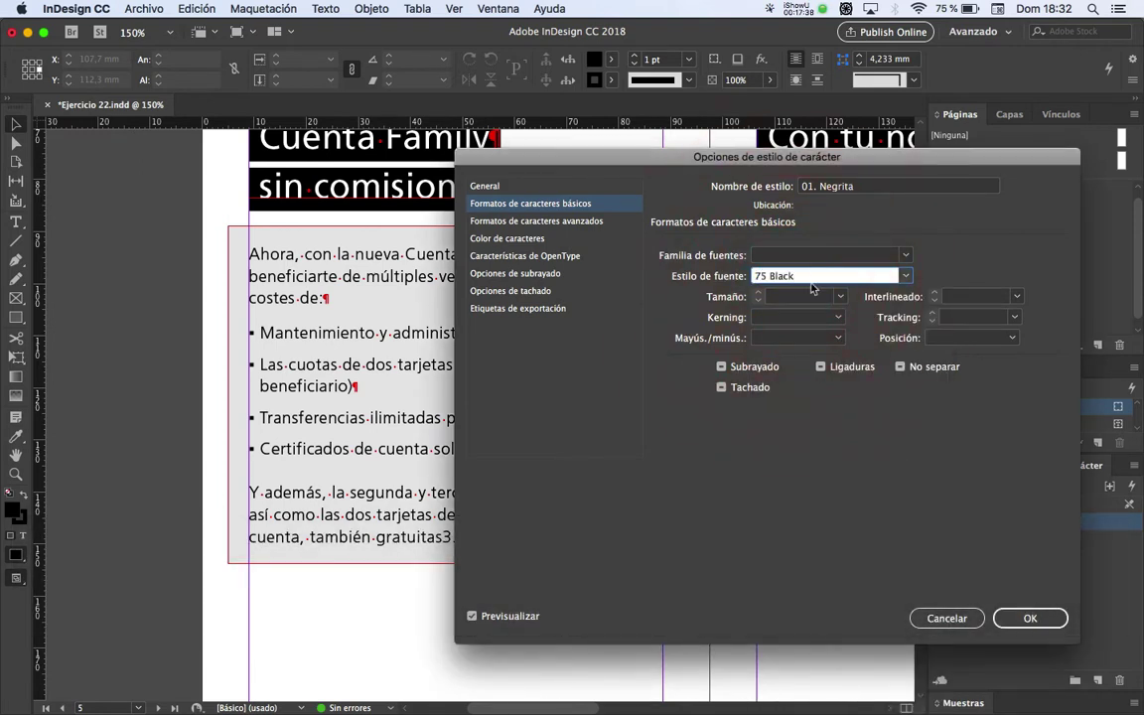
left_click(904, 275)
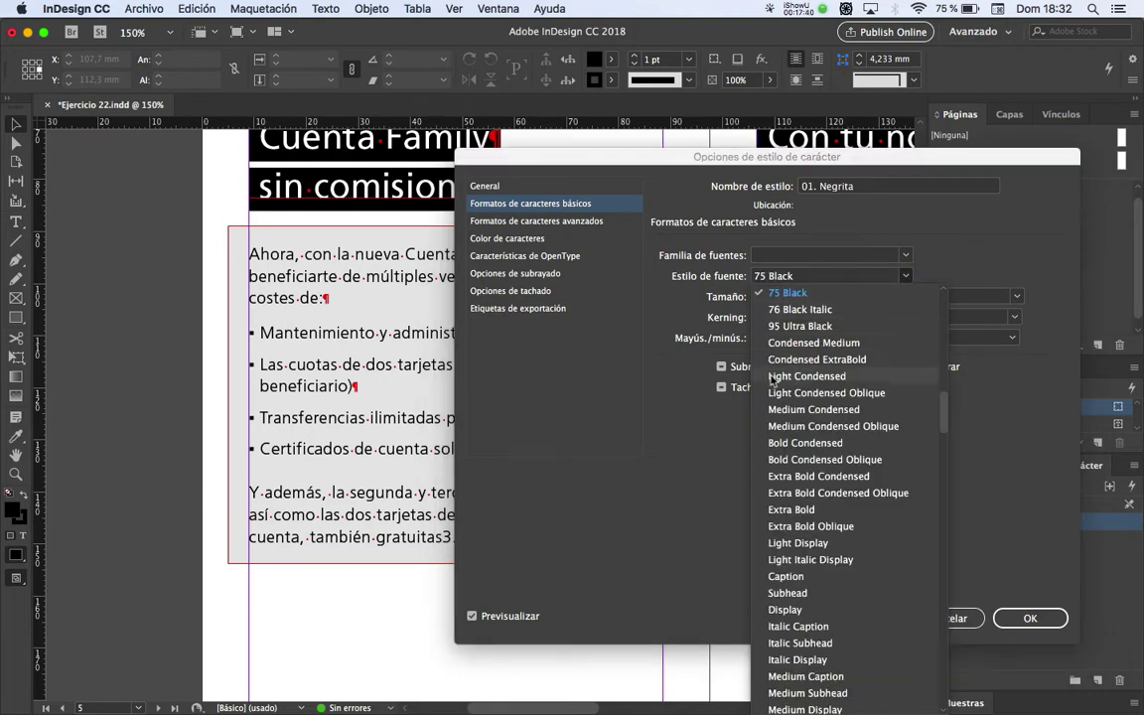
scroll(794, 425, "up", 5)
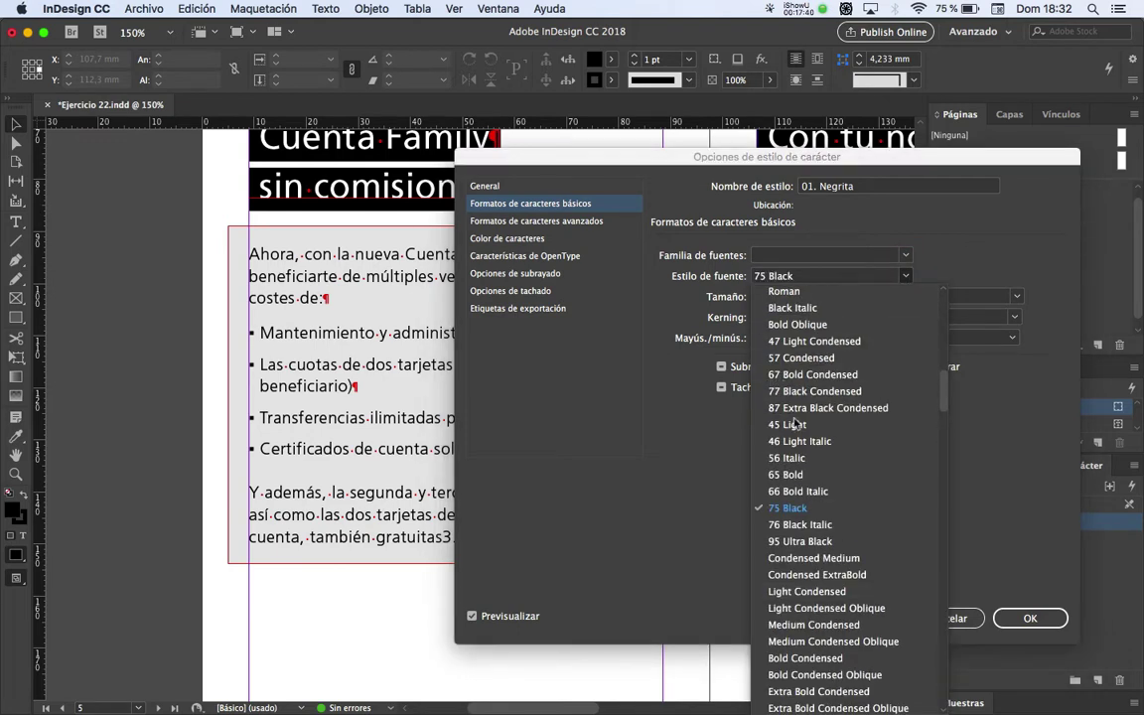
left_click(791, 477)
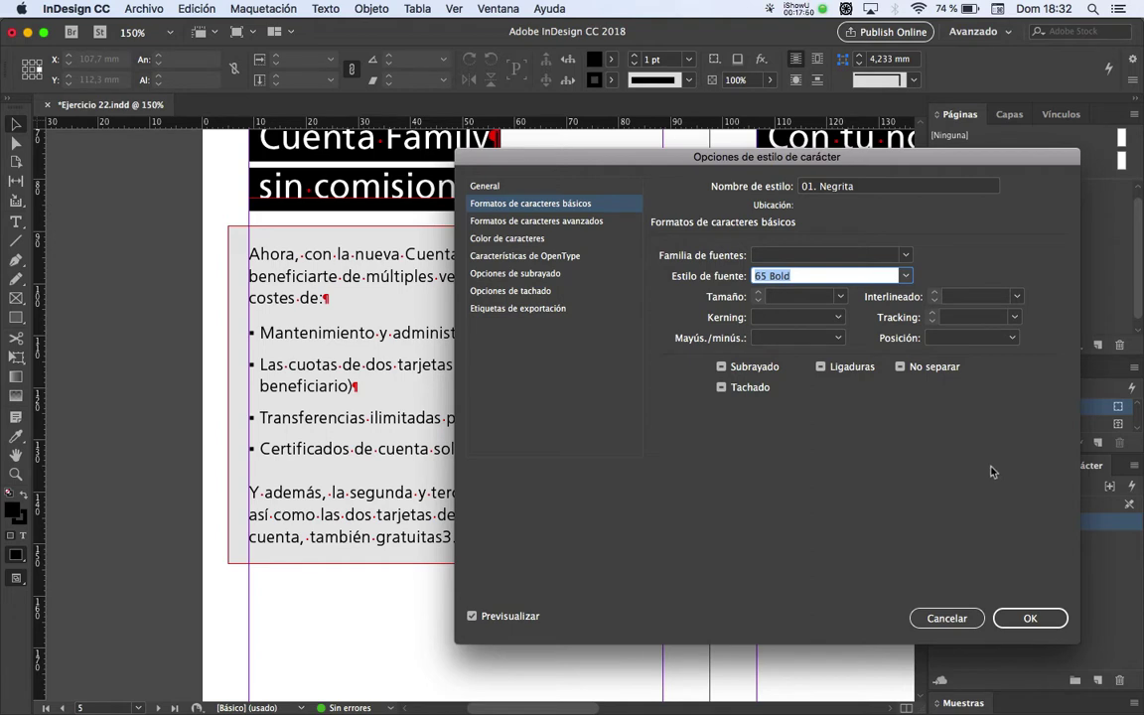
left_click(1010, 624)
left_click(1026, 618)
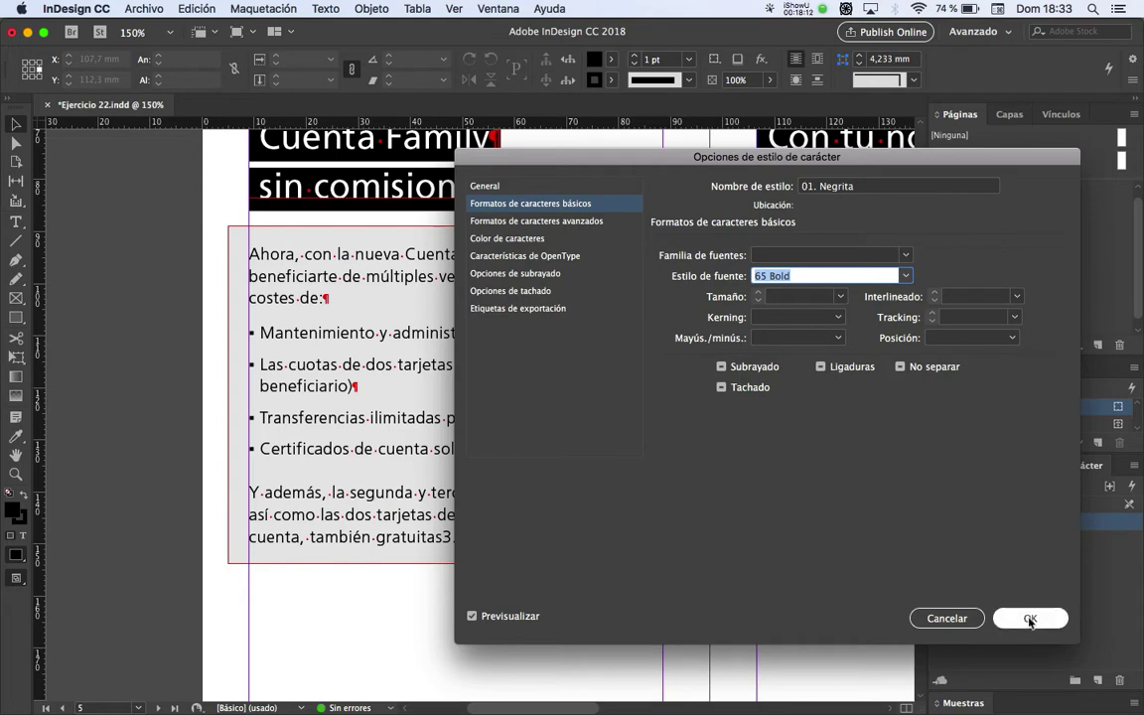
Switch to the reference PDF in Acrobat, examine which text is bold on both pages, and return to the InDesign leaflet
scroll(228, 390, "down", 1)
left_click_drag(402, 305, 426, 357)
key("super+Tab")
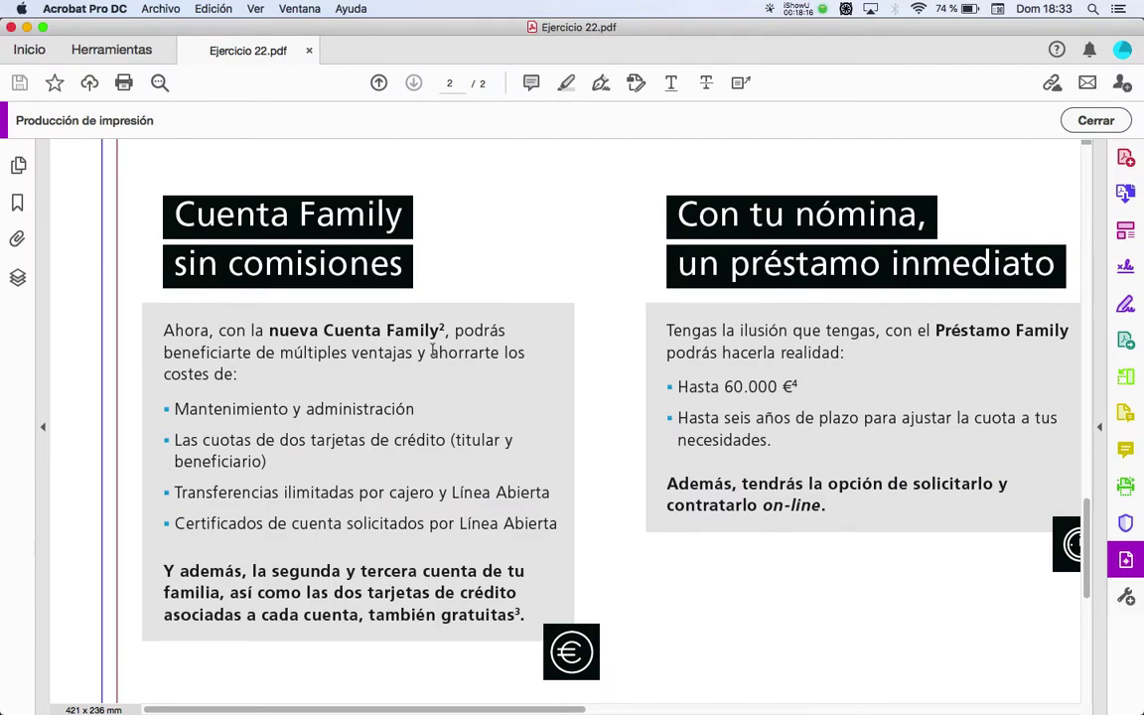
scroll(434, 360, "up", 2)
scroll(336, 354, "down", 2)
scroll(336, 354, "up", 3)
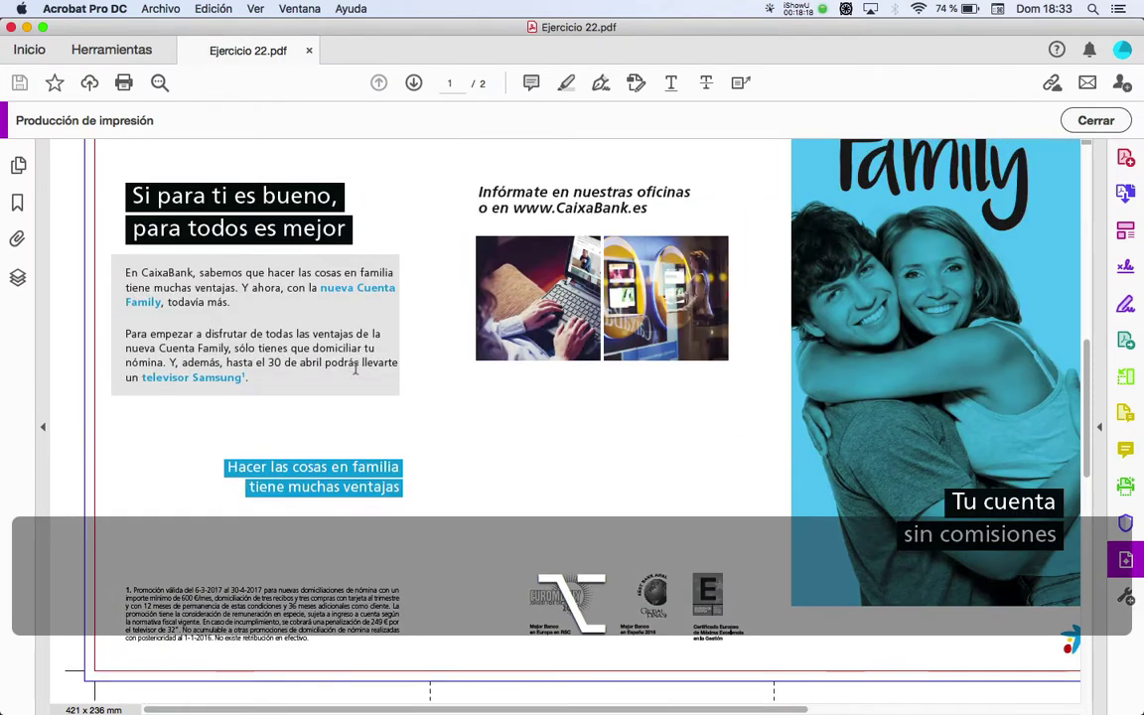
scroll(321, 332, "down", 3)
scroll(184, 450, "down", 3)
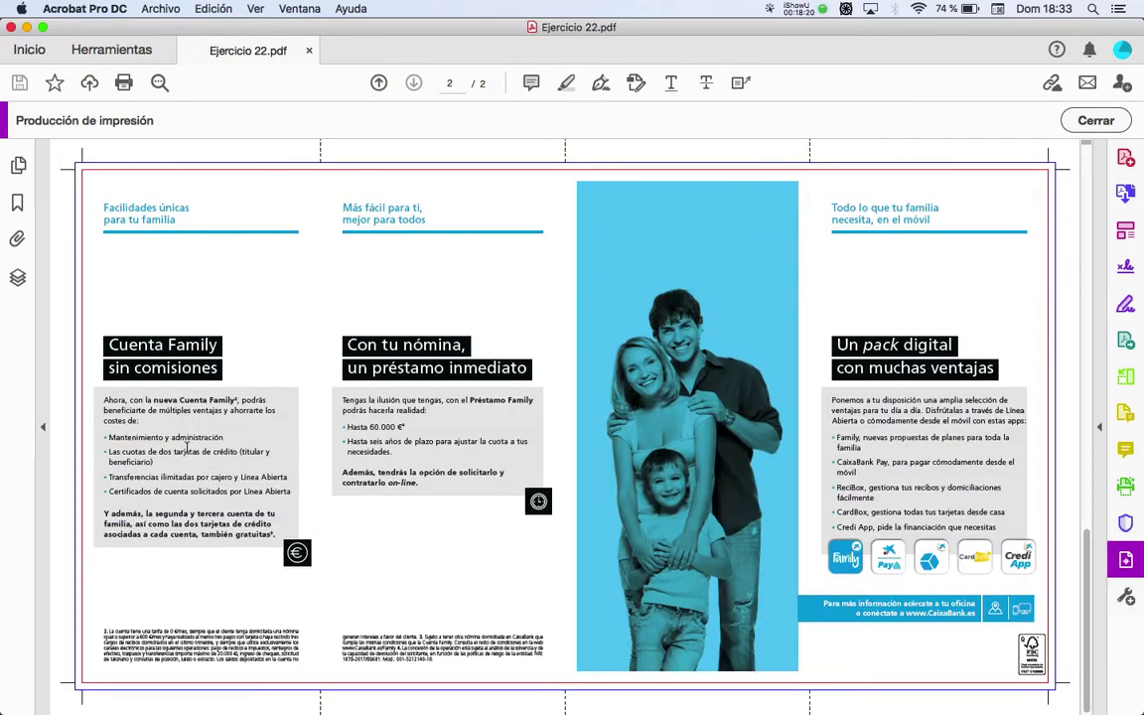
scroll(179, 442, "up", 3)
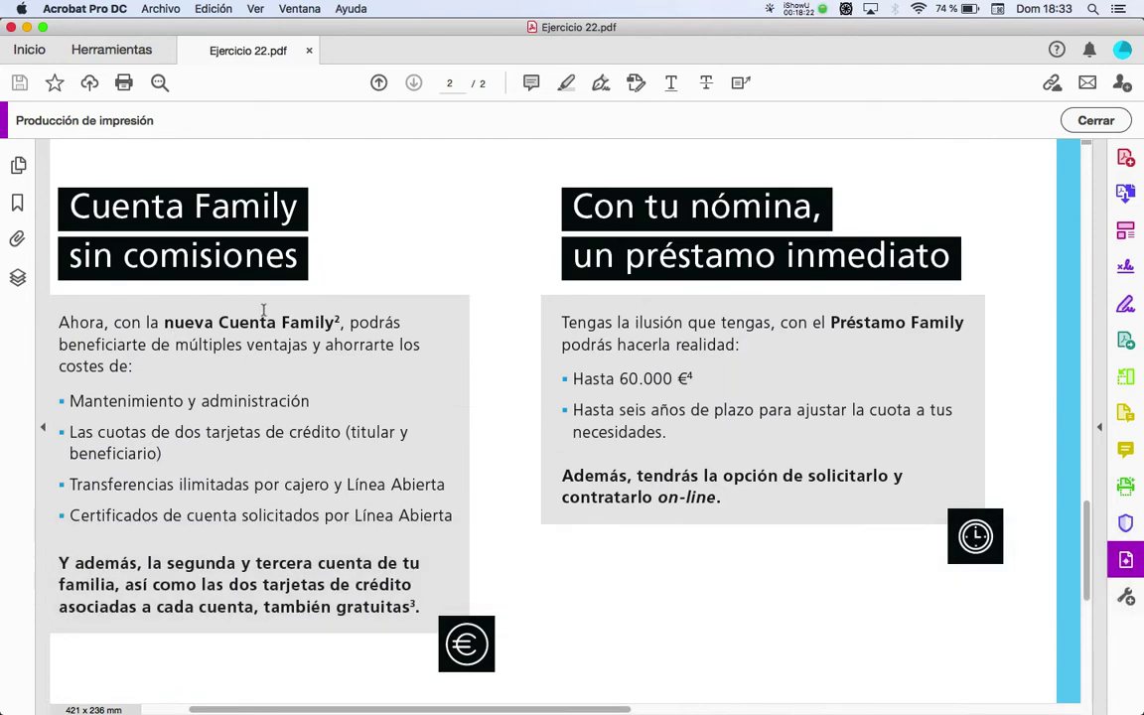
key("super+Tab")
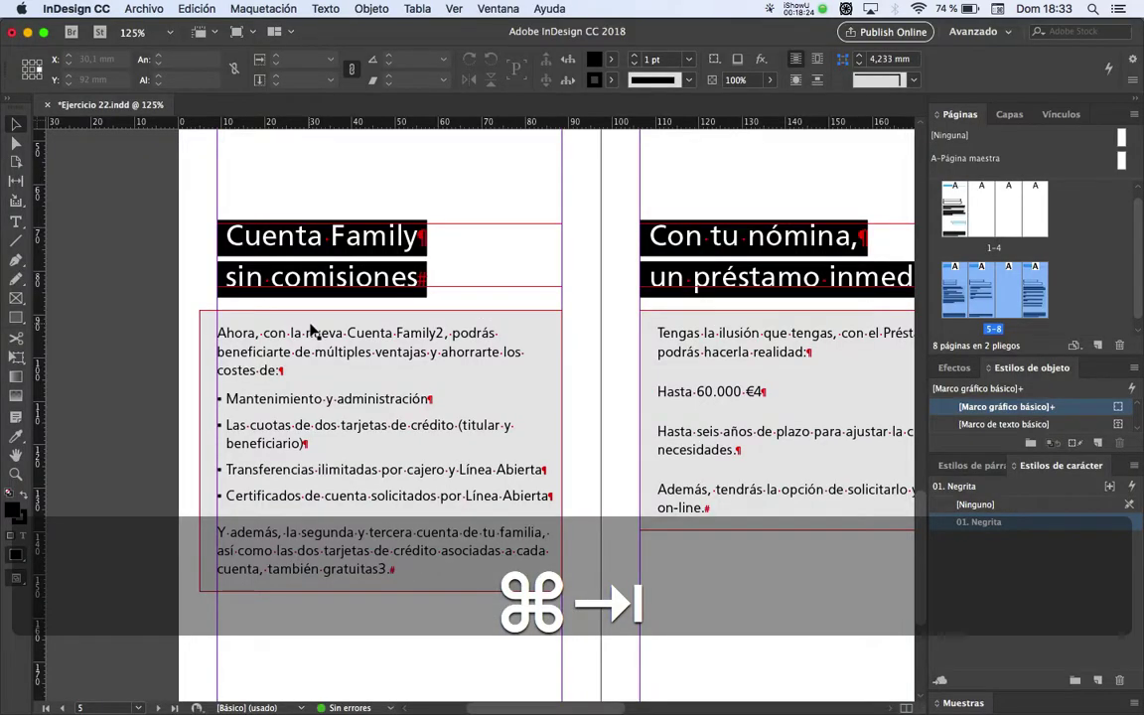
Apply the 01. Negrita character style to "nueva Cuenta Family" in the intro paragraph under Cuenta Family sin comisiones
left_click_drag(306, 333, 437, 332)
key("super+Tab")
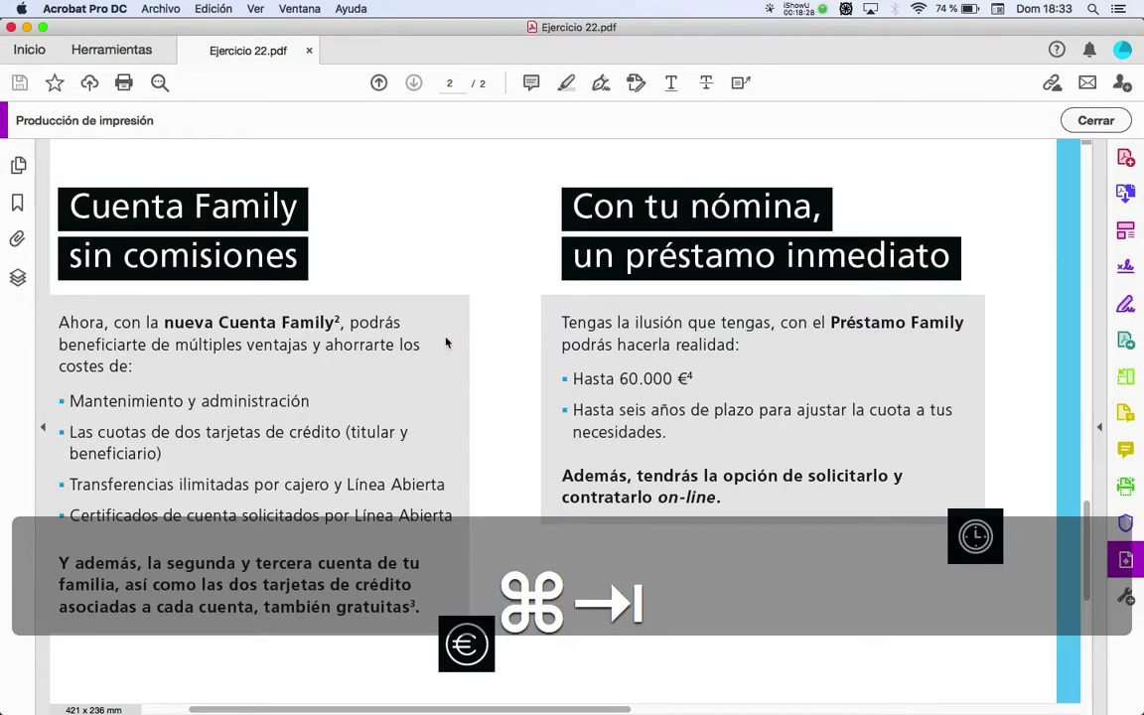
key("super+Tab")
left_click(320, 334)
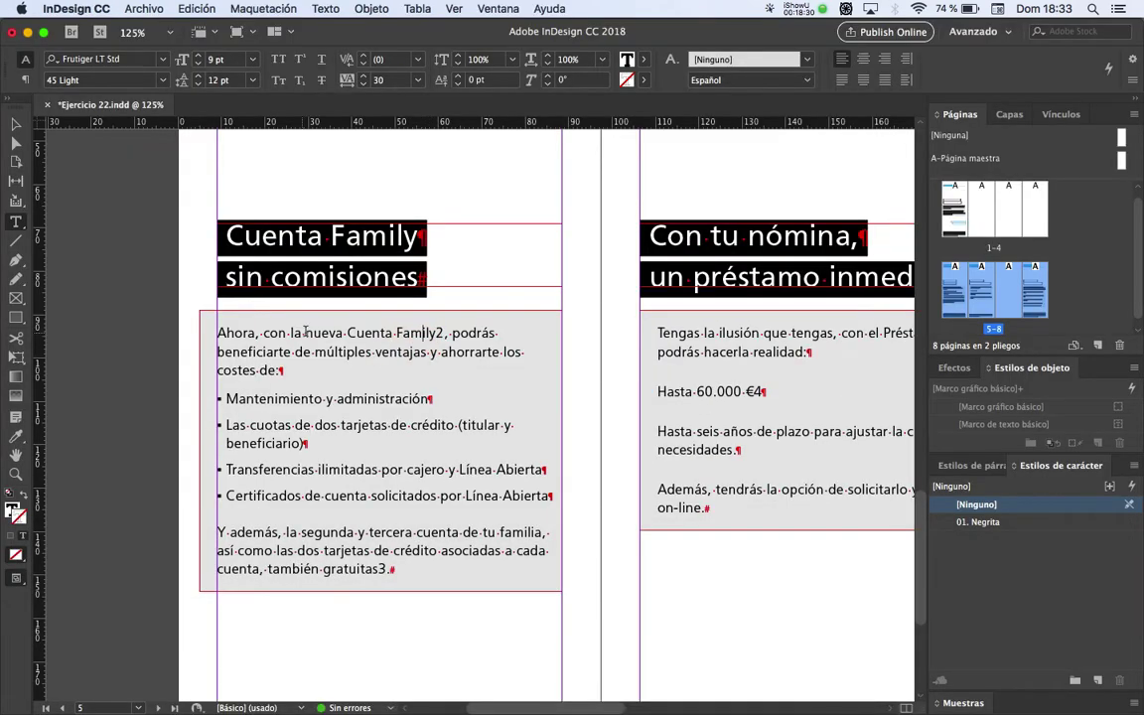
left_click_drag(305, 333, 437, 333)
left_click(1031, 526)
Check the reference PDF and apply the 01. Negrita character style to the note number 2 after "nueva Cuenta Family"
key("super+Tab")
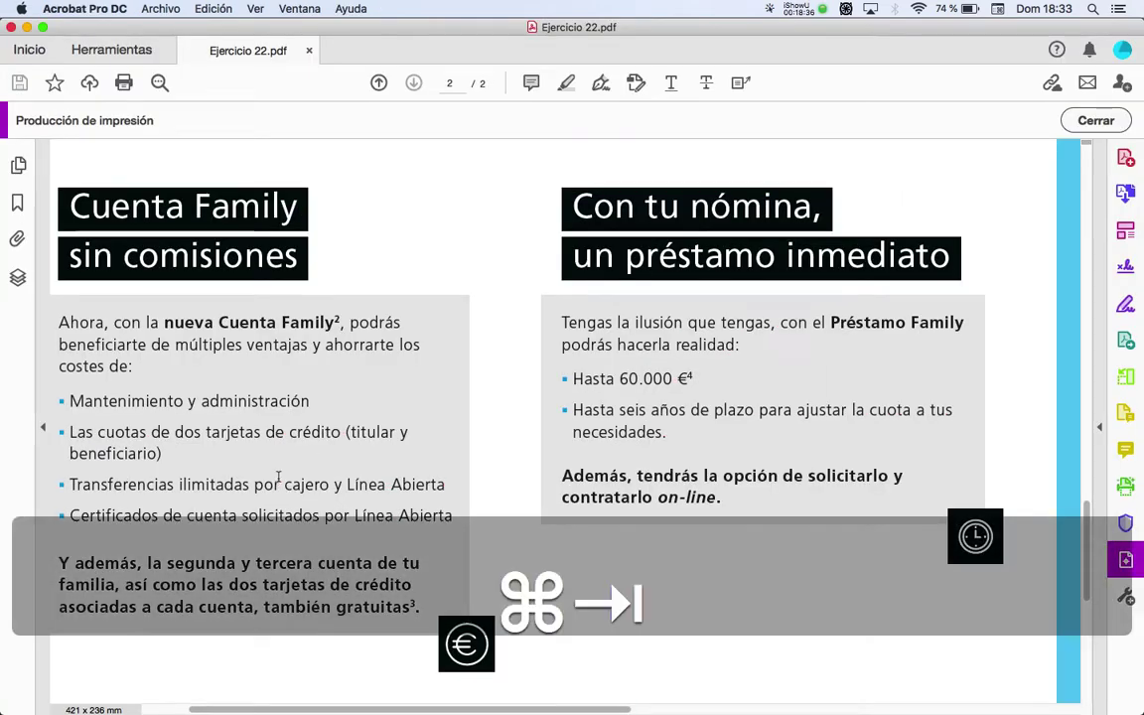
key("super+Tab")
left_click_drag(379, 568, 207, 538)
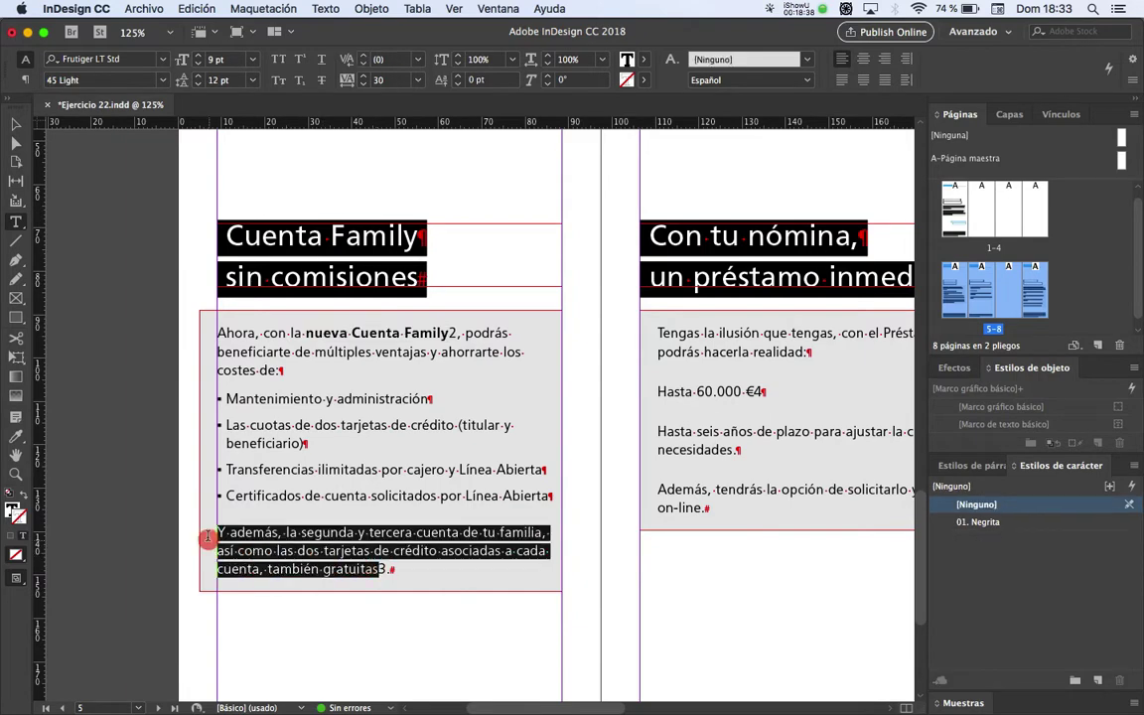
key("super+Tab")
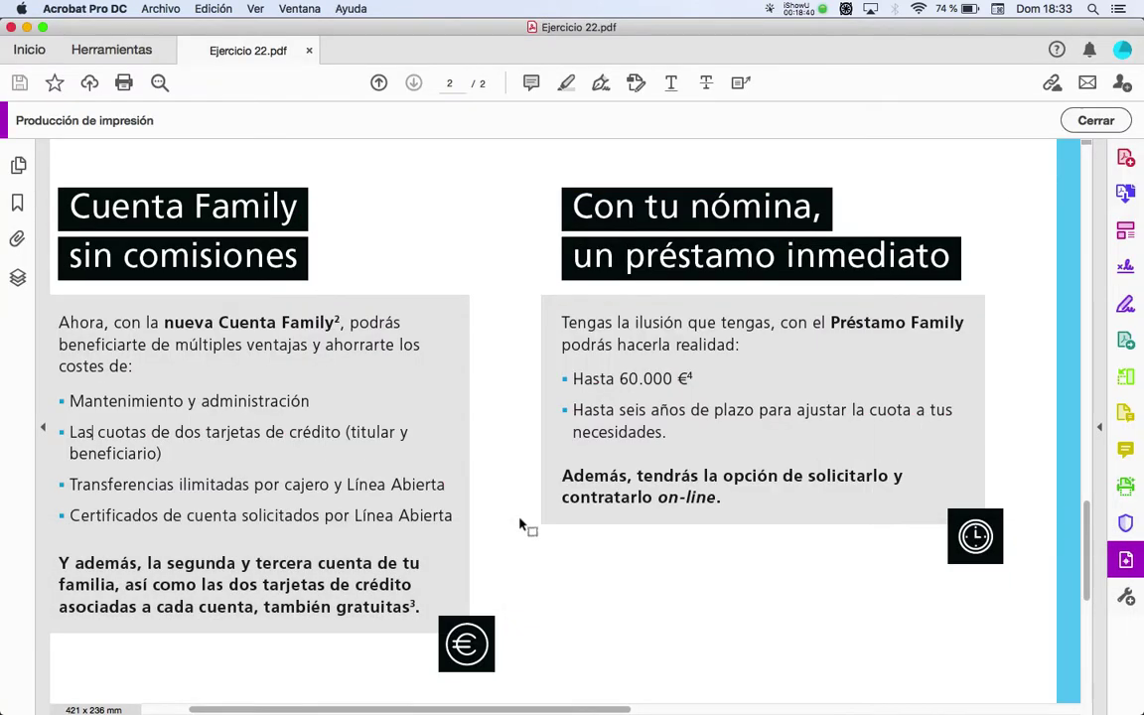
key("super+Tab")
left_click(452, 333)
left_click_drag(450, 333, 457, 332)
left_click(943, 521)
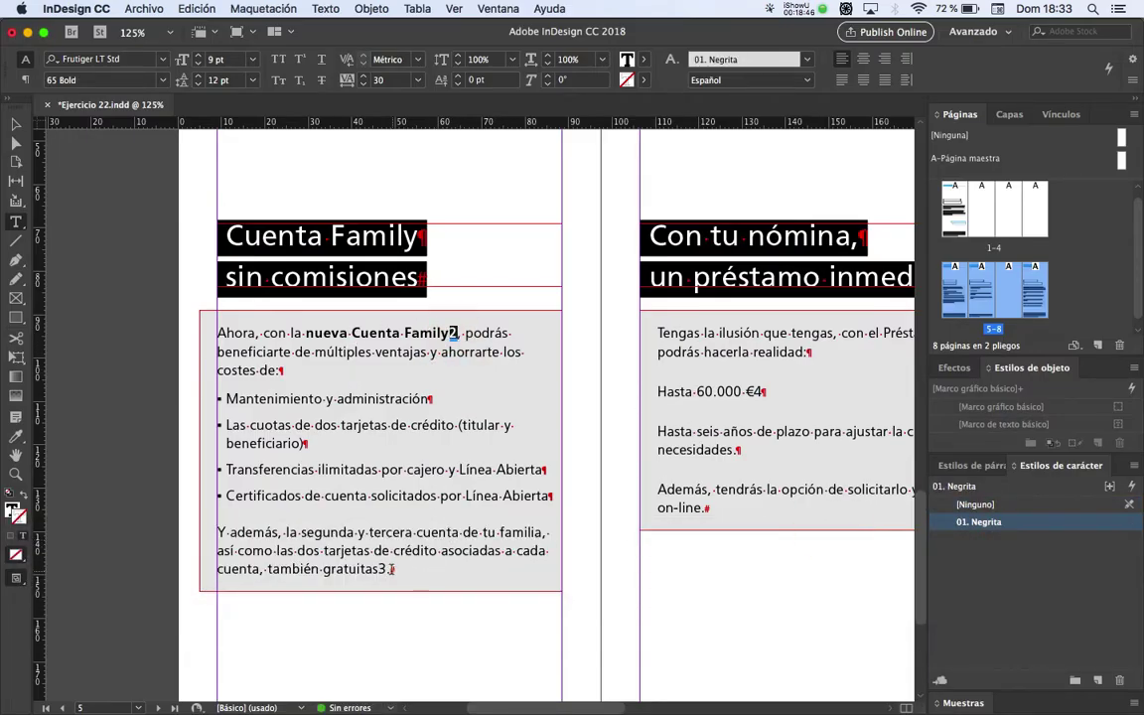
Apply the 01. Negrita character style to the whole closing paragraph starting "Y además", including note number 3 and the full stop
key("super+Tab")
key("super+Tab")
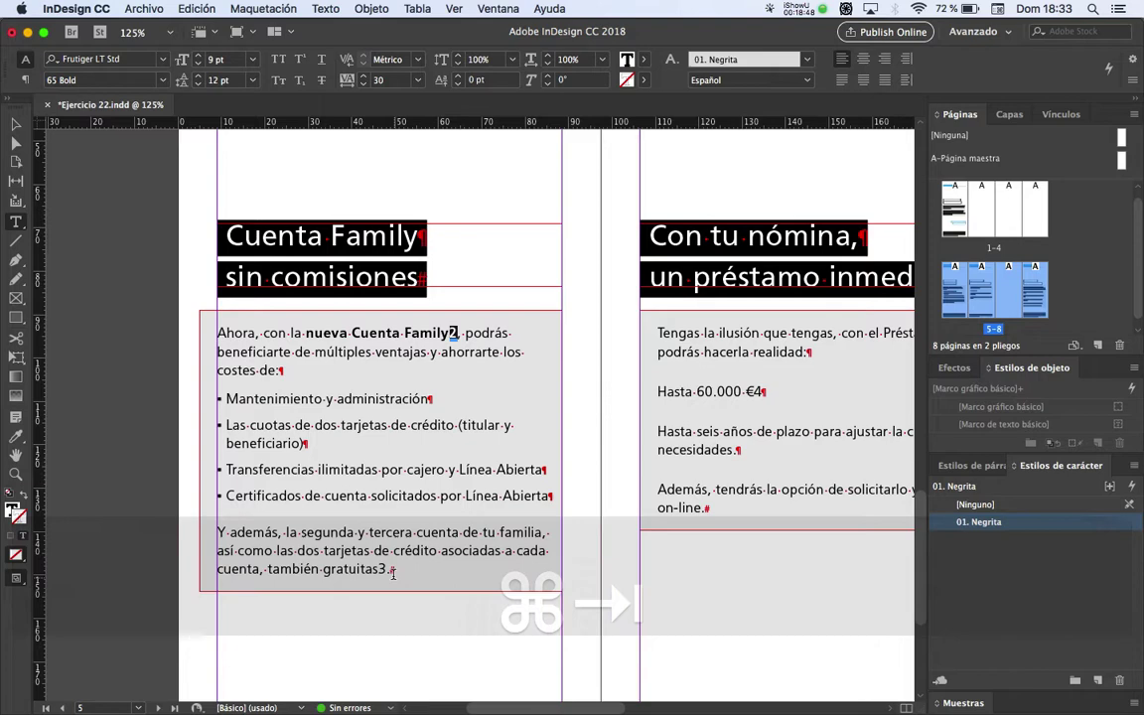
left_click_drag(390, 571, 191, 537)
left_click(1023, 524)
Apply the 01. Negrita character style to "Préstamo Family" in the text under Con tu nómina, un préstamo inmediato, following the reference PDF
key("super+Tab")
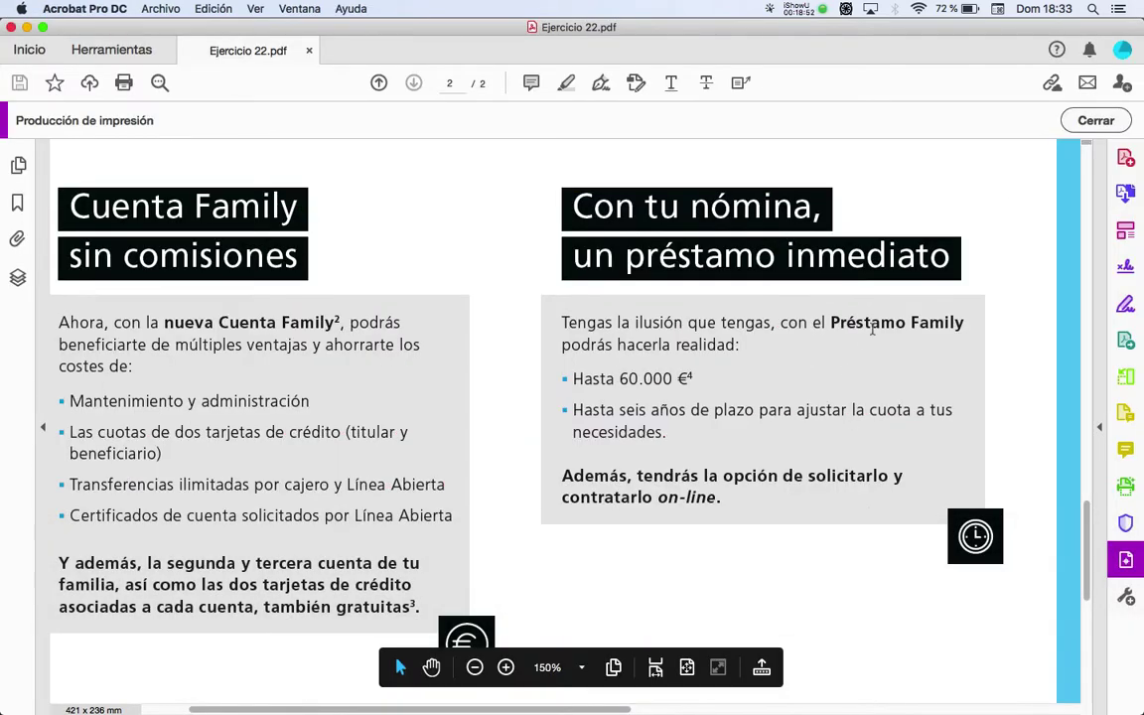
key("super+Tab")
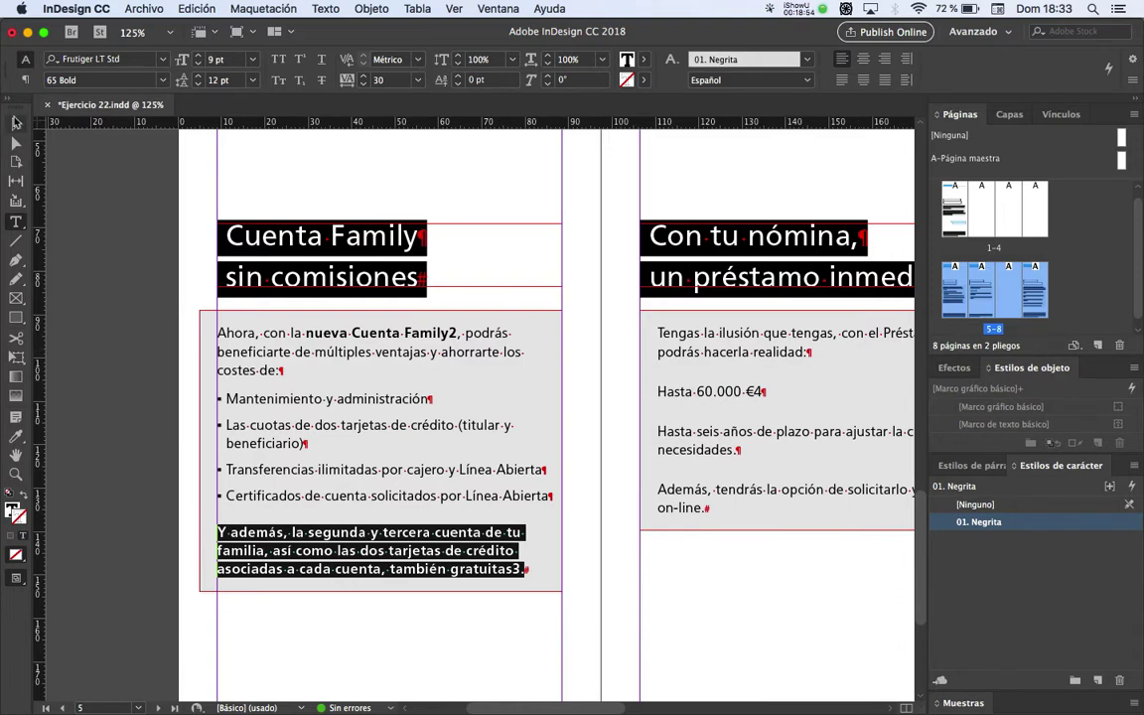
left_click(16, 127)
key("space")
left_click_drag(938, 373, 669, 373)
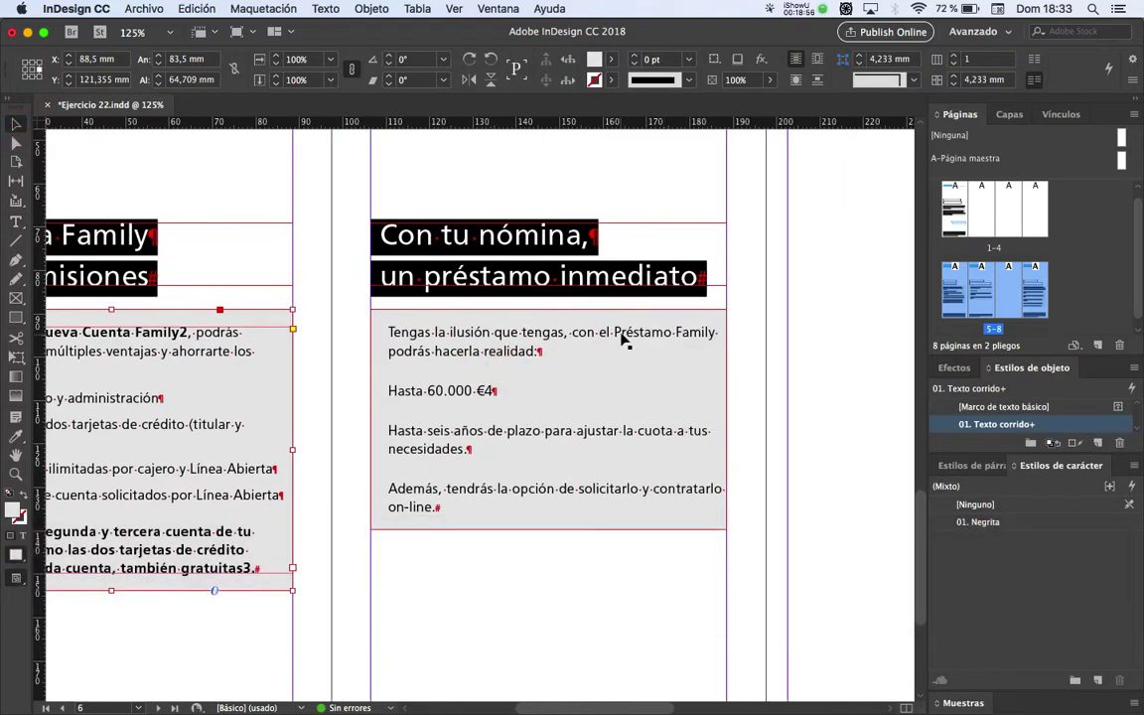
double_click(616, 331)
left_click_drag(615, 330, 717, 335)
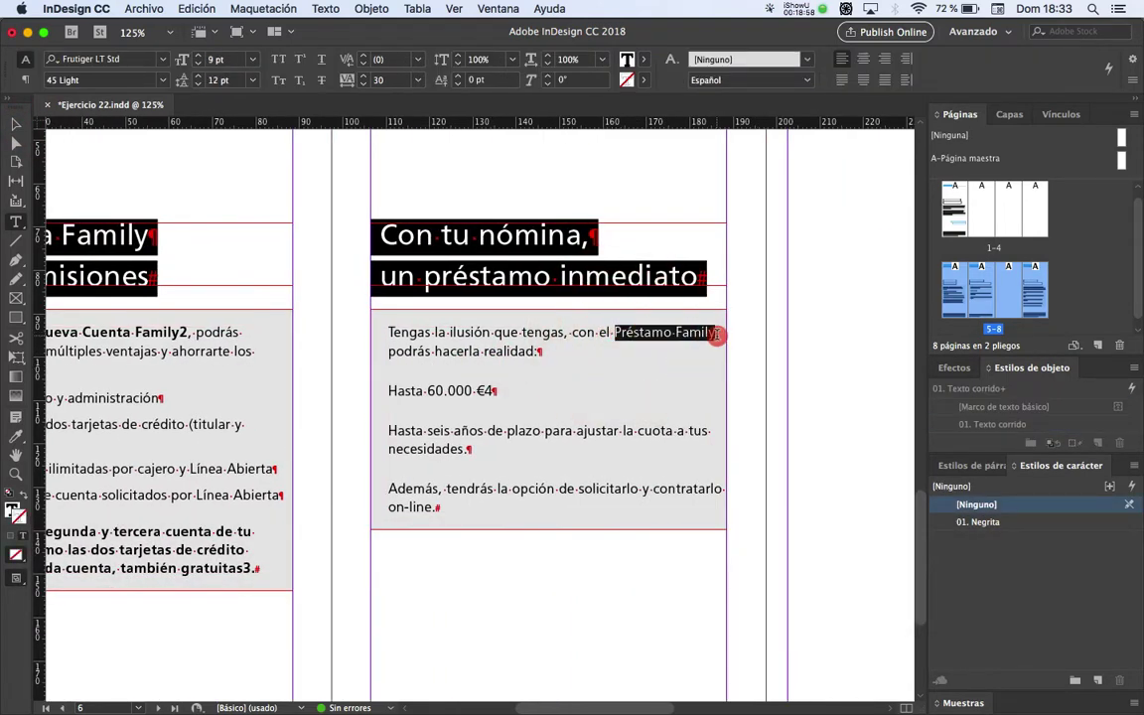
left_click(1054, 523)
Apply the 01. Negrita character style to the closing paragraph "Además, tendrás la opción de solicitarlo y contratarlo on-line."
key("super+Tab")
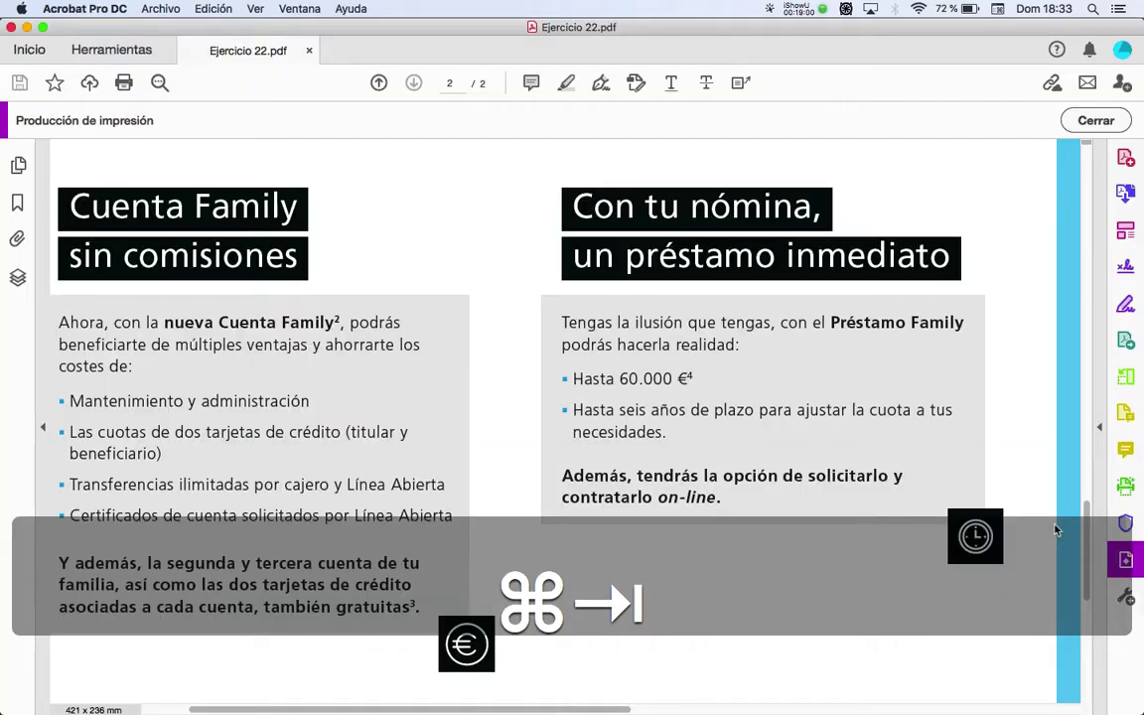
key("super+Tab")
double_click(468, 488)
double_click(469, 487)
left_click(1037, 526)
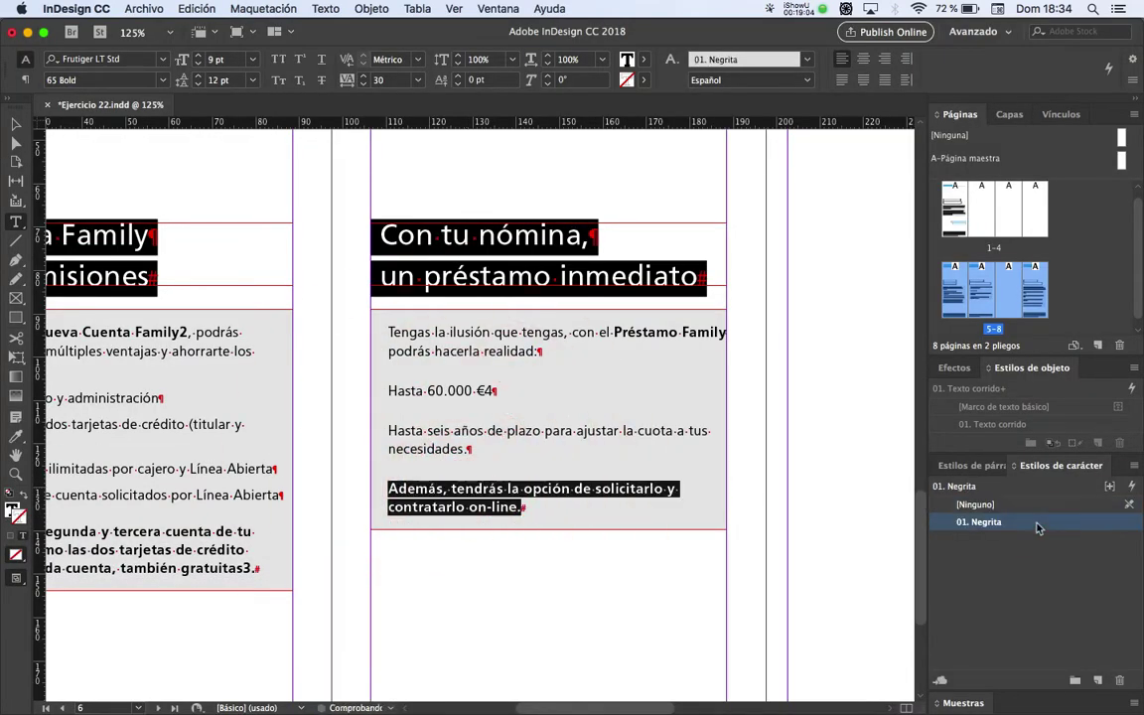
Compare the bold text in both columns with the reference PDF and save the leaflet document
key("super+Tab")
left_click_drag(864, 553, 222, 474)
left_click_drag(1005, 485, 648, 485)
left_click_drag(748, 494, 791, 408)
key("super+Tab")
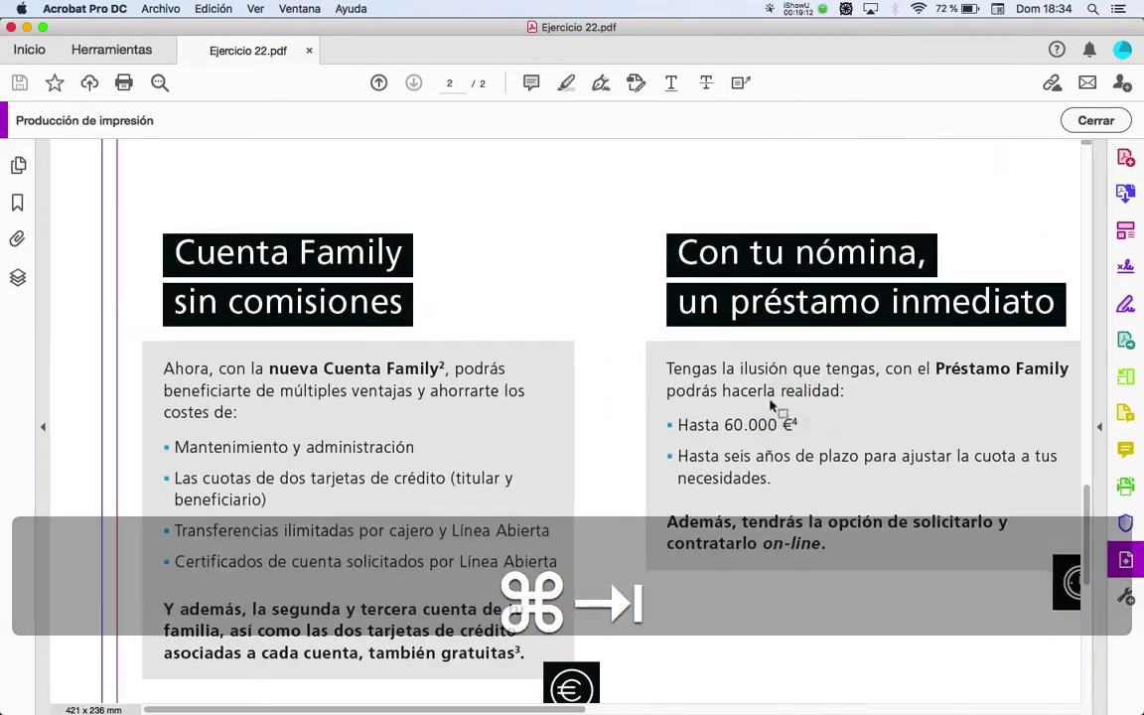
left_click(16, 124)
left_click_drag(185, 246, 492, 266)
key("super+s")
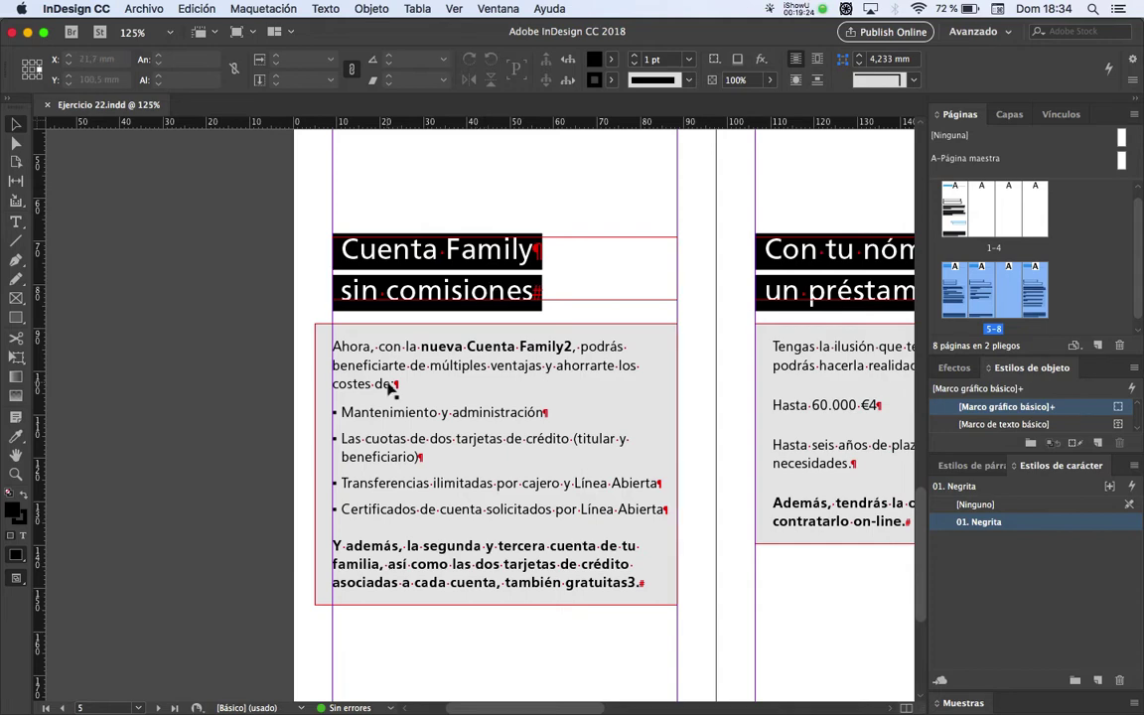
Apply the 01. Negrita character style to the note number "2." in the first column's small print, following the reference PDF
left_click_drag(487, 412, 463, 401)
key("shift+super+p")
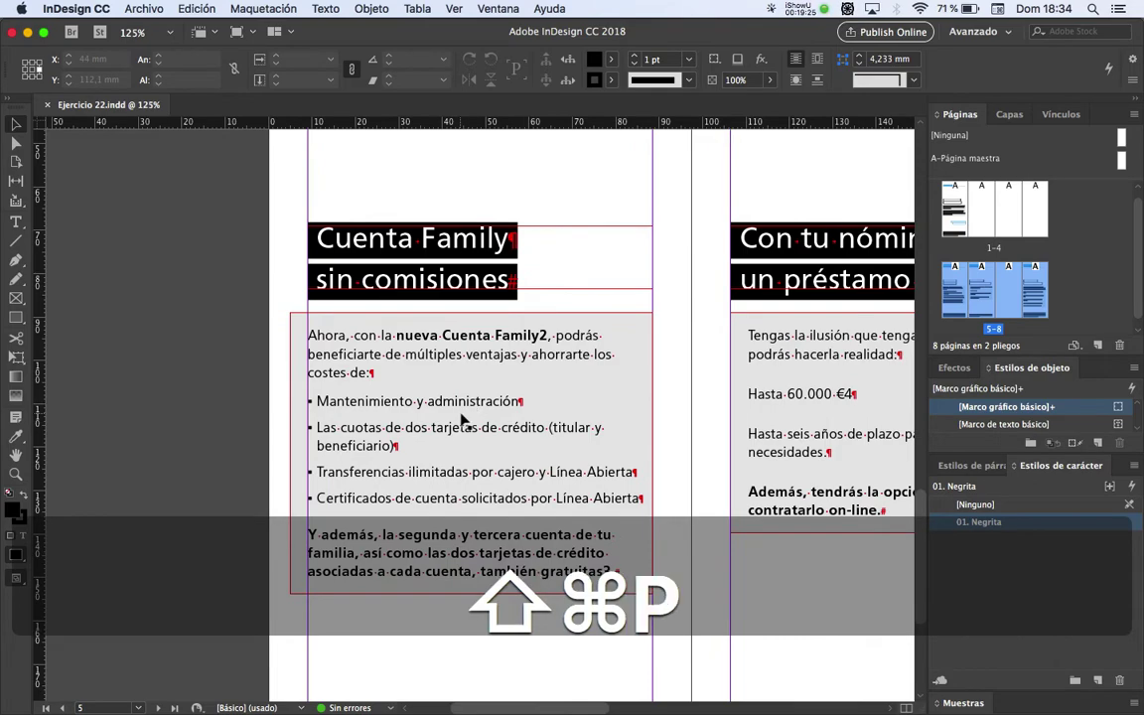
left_click_drag(165, 466, 104, 184)
scroll(248, 503, "up", 3)
key("super+Tab")
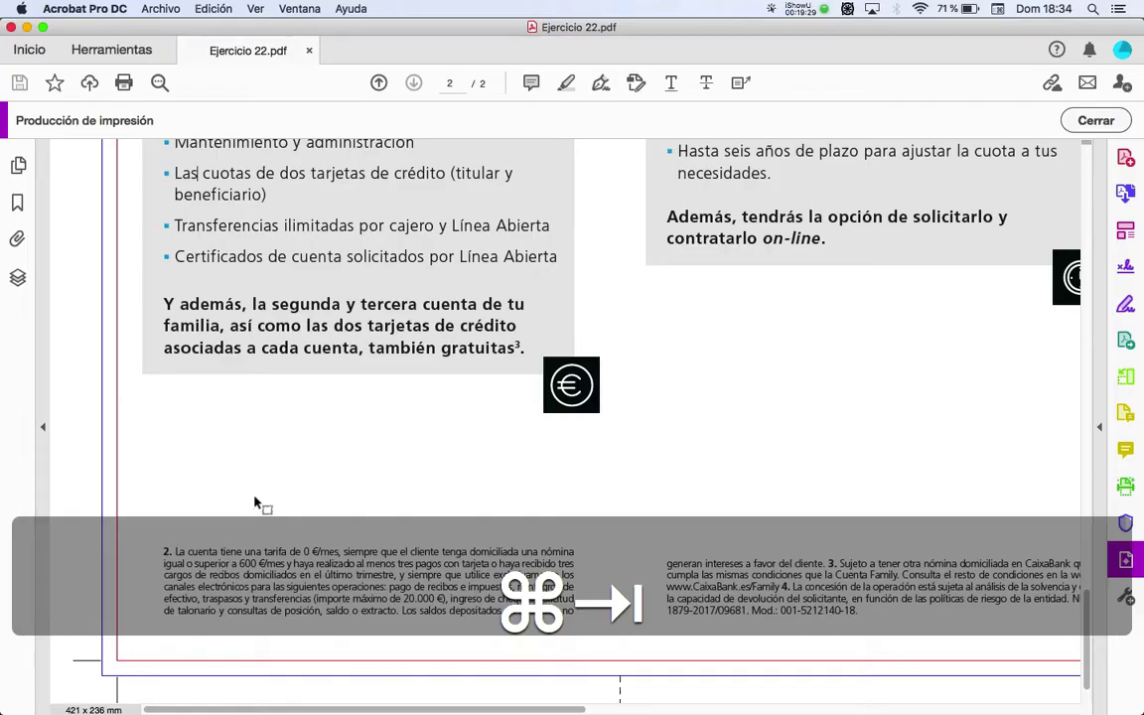
key("super+Tab")
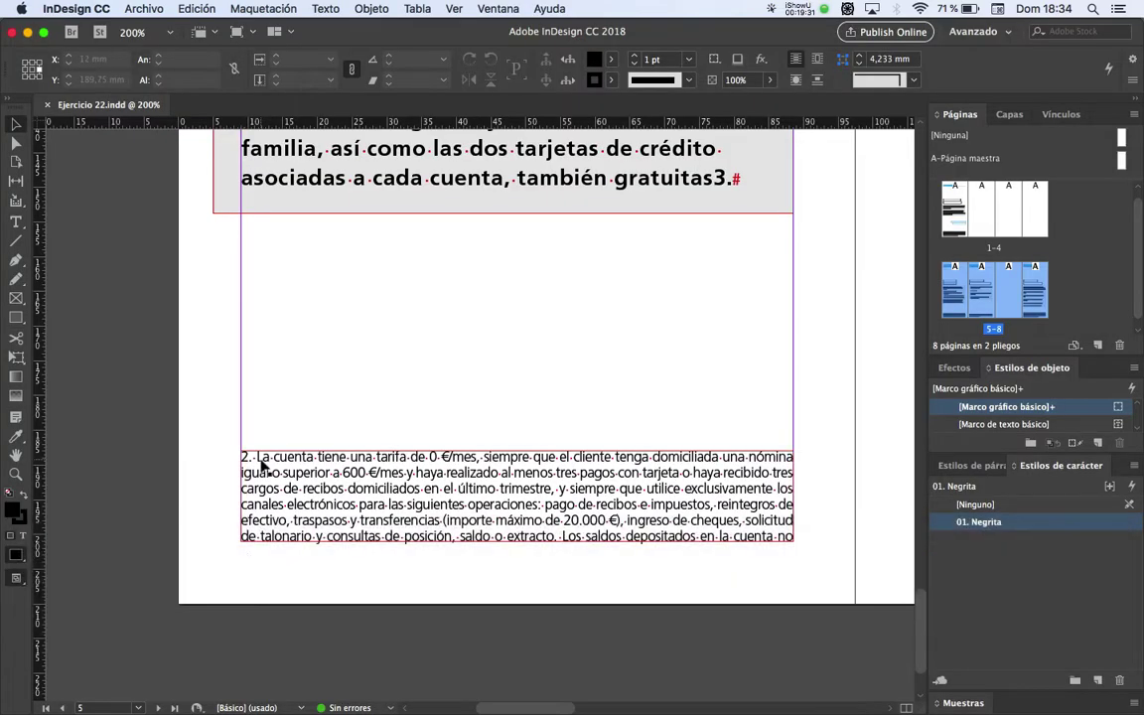
double_click(254, 473)
key("super+Tab")
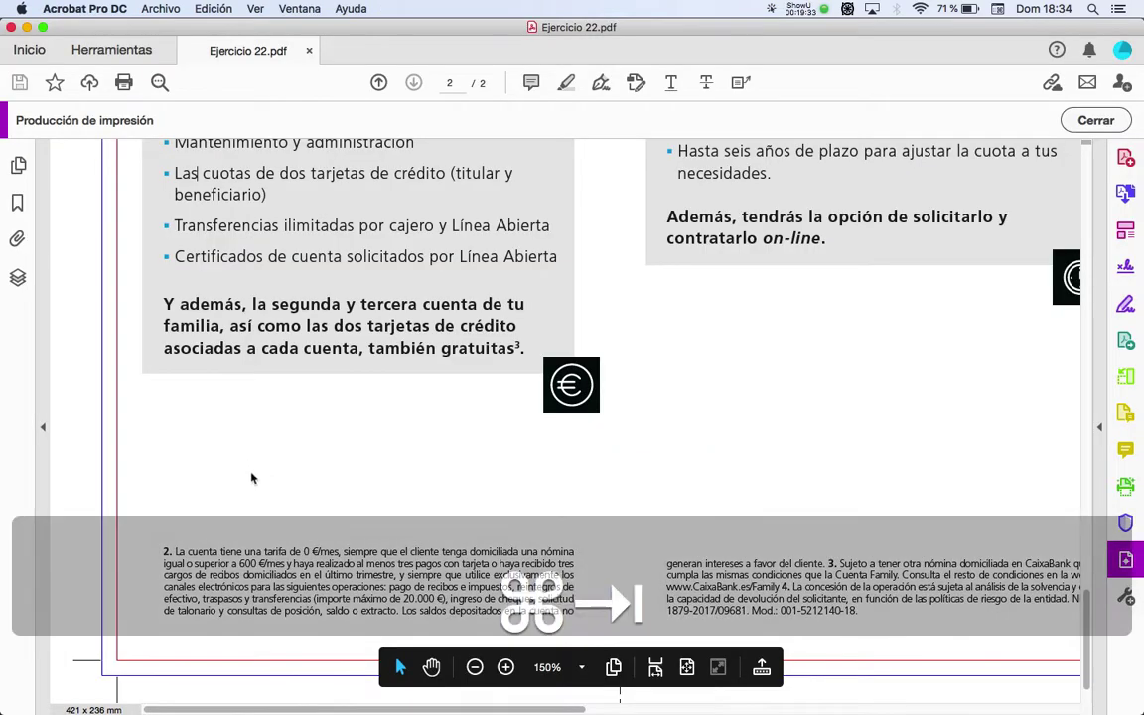
key("super+Tab")
double_click(246, 460)
left_click(990, 523)
key("super+Tab")
key("super+Tab")
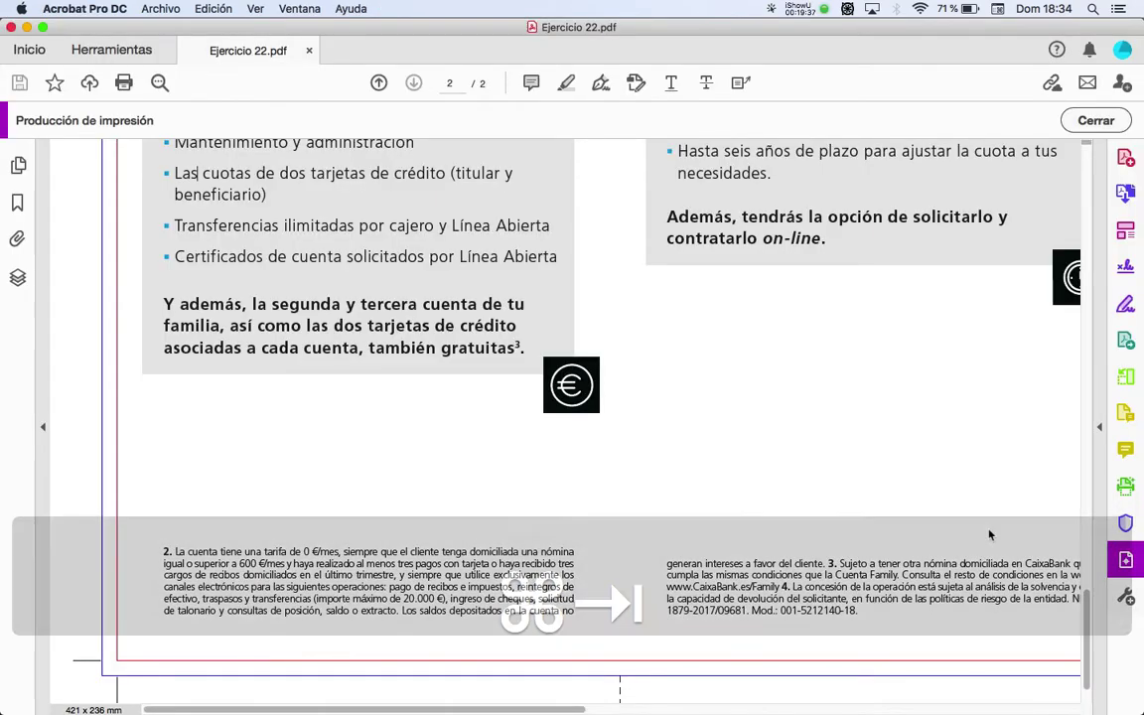
left_click(16, 124)
Apply the 01. Negrita character style to the note number "3." in the second column's small print
key("space")
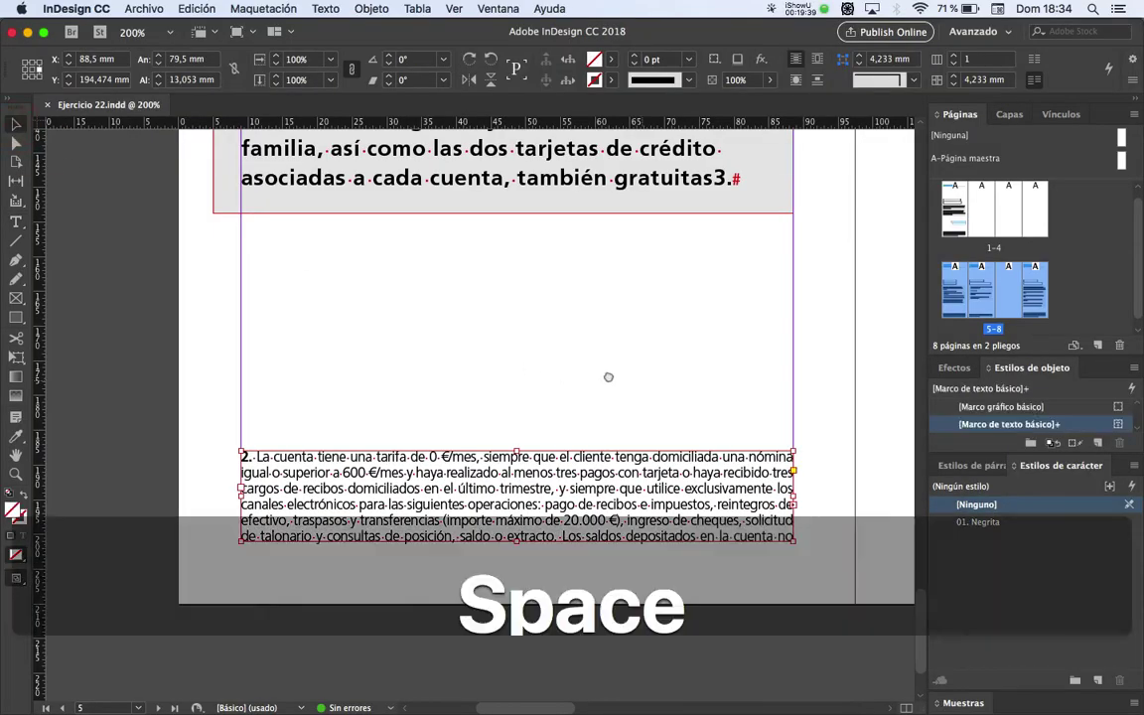
scroll(632, 419, "right", 10)
scroll(632, 419, "right", 2)
double_click(594, 438)
left_click_drag(594, 437, 561, 439)
left_click(584, 438)
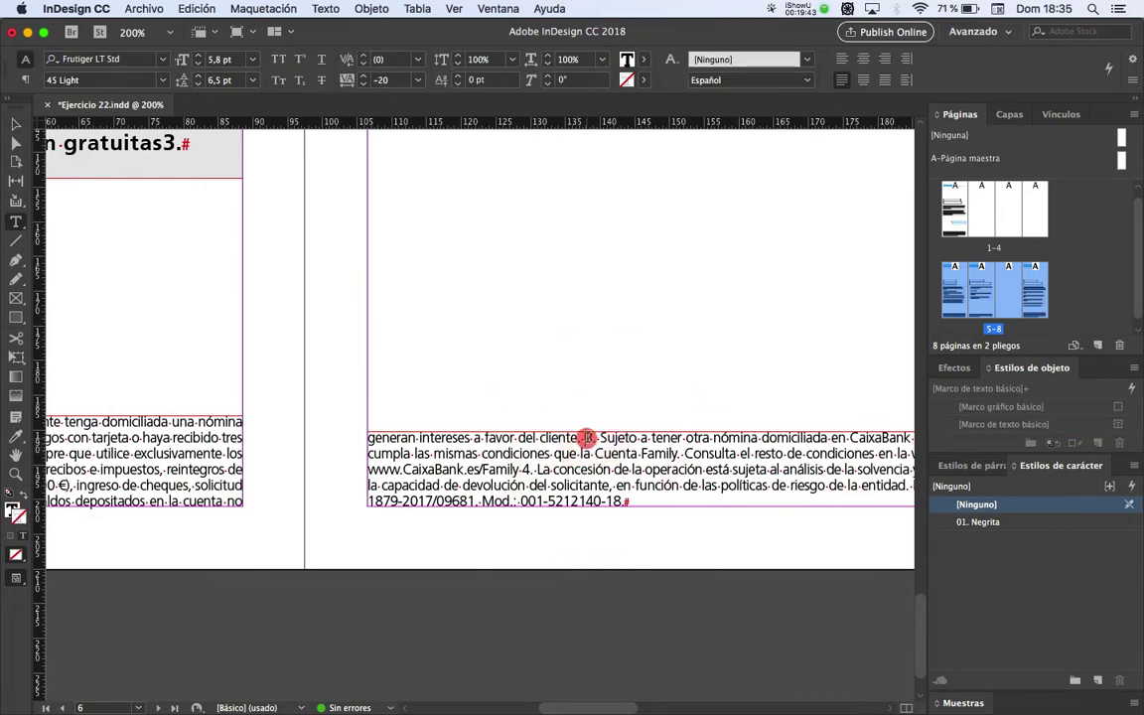
double_click(594, 437)
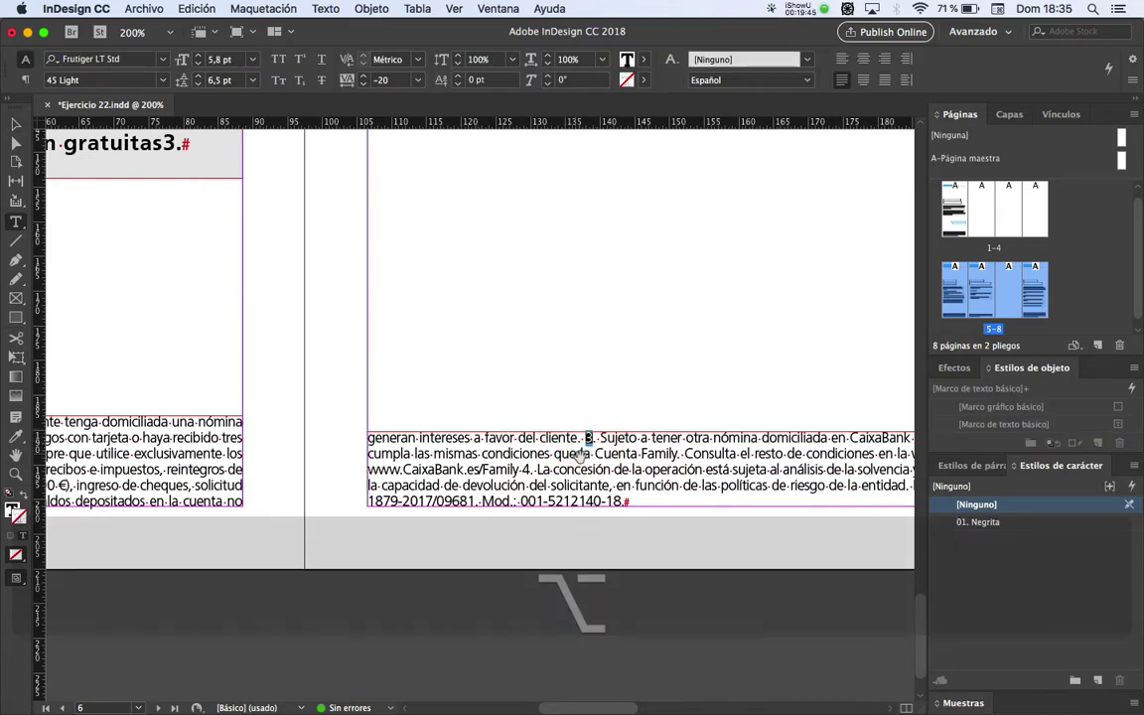
scroll(628, 425, "up", 3)
left_click_drag(643, 383, 596, 382)
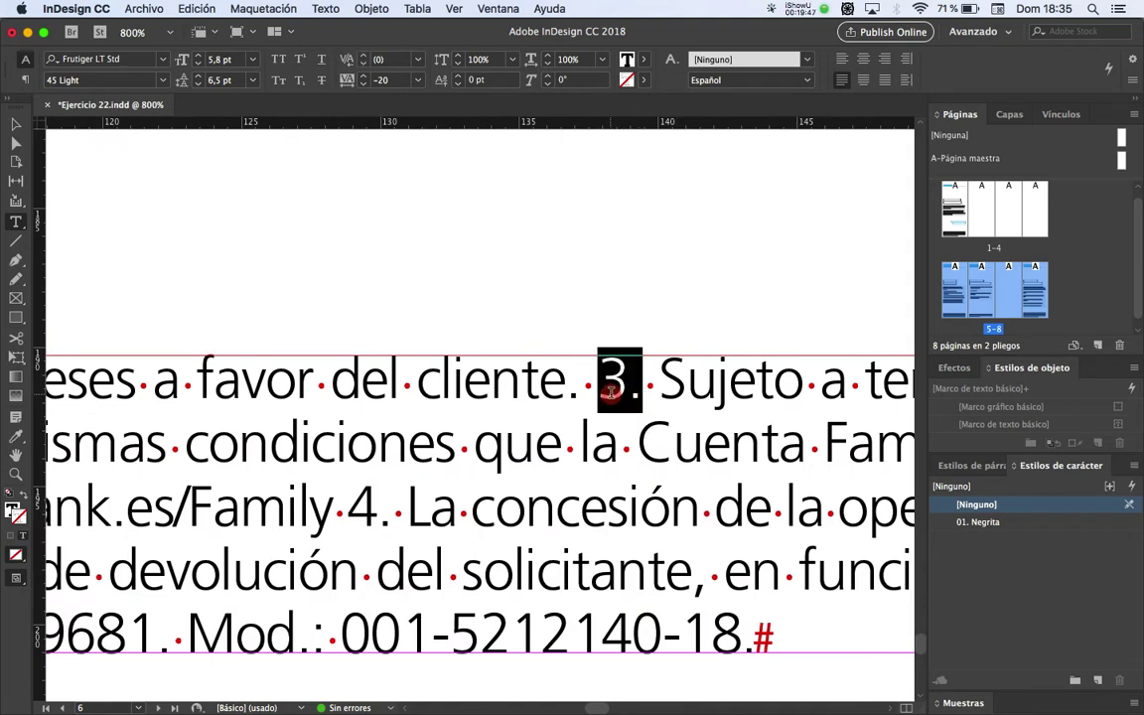
left_click(982, 521)
Apply the 01. Negrita character style to the note number "4." in the second column's small print
left_click_drag(395, 509, 350, 511)
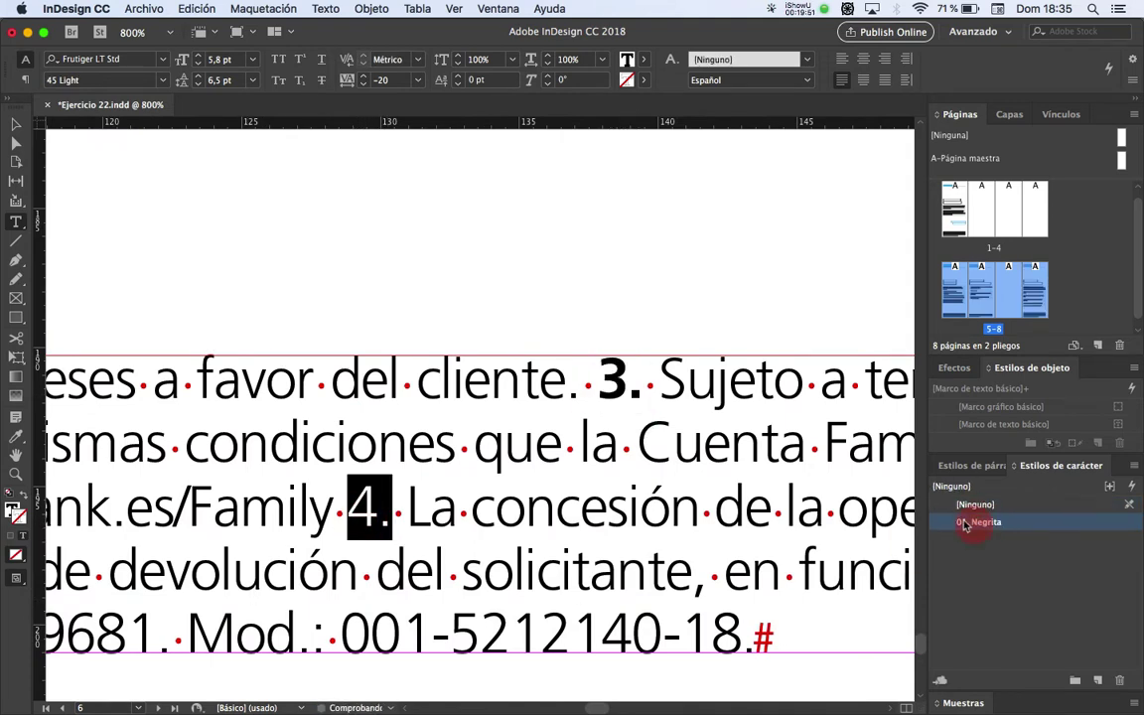
left_click(978, 521)
scroll(497, 263, "down", 8, "alt")
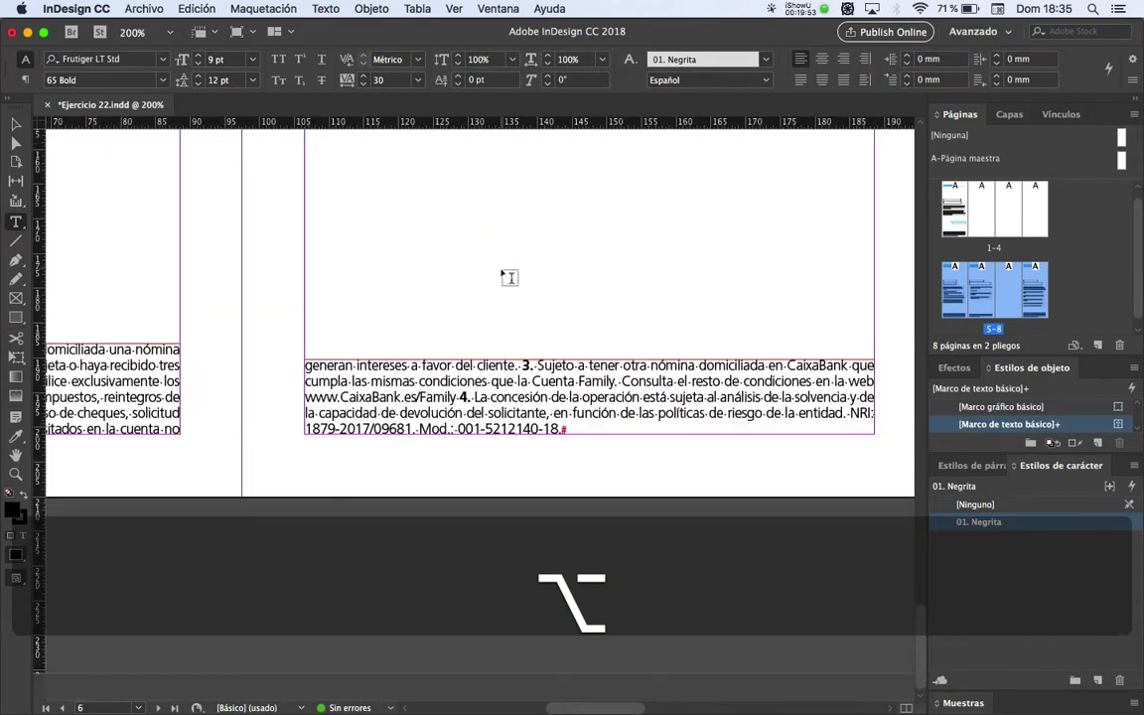
left_click(15, 121)
Apply the 01. Negrita character style to the note number "1." opening the small print on page 1
left_click_drag(444, 401, 481, 496)
scroll(238, 412, "up", 6, "alt")
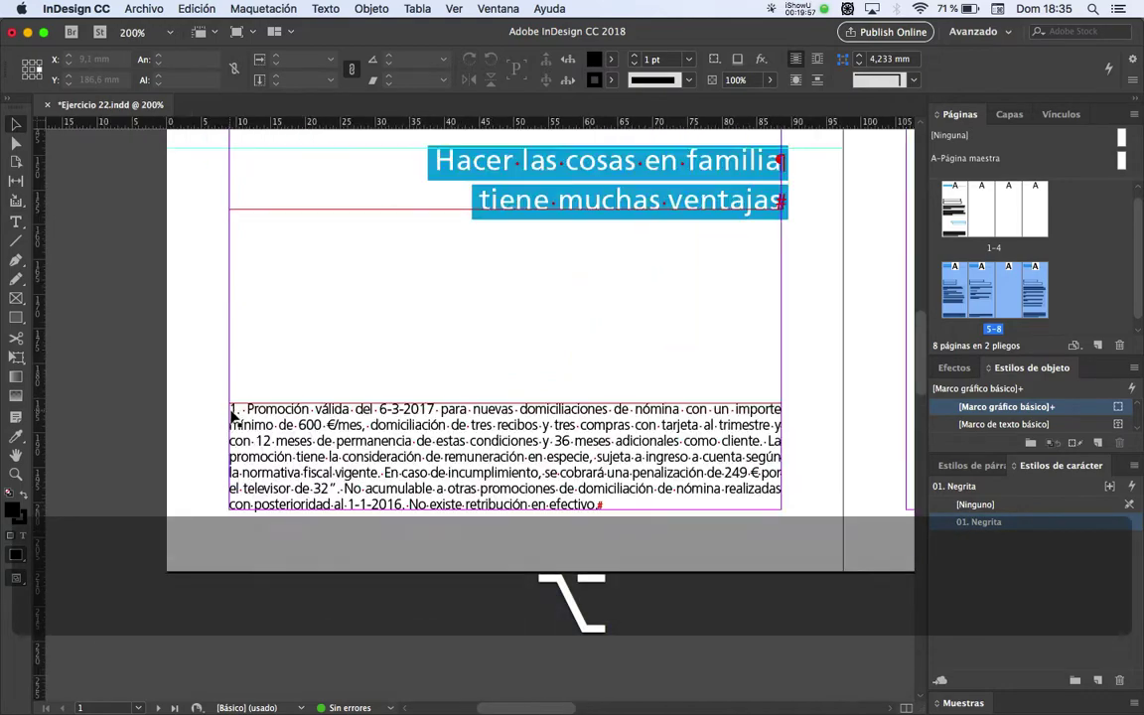
double_click(242, 408)
left_click_drag(228, 408, 260, 408)
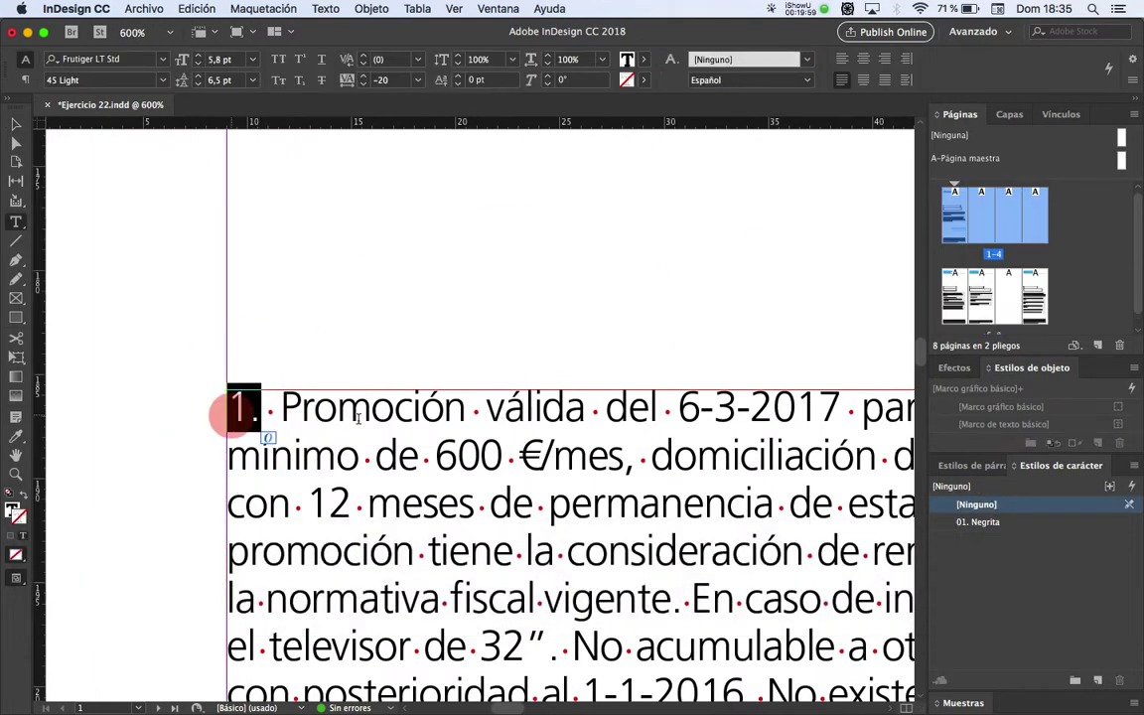
left_click(1017, 524)
scroll(350, 423, "down", 5, "alt")
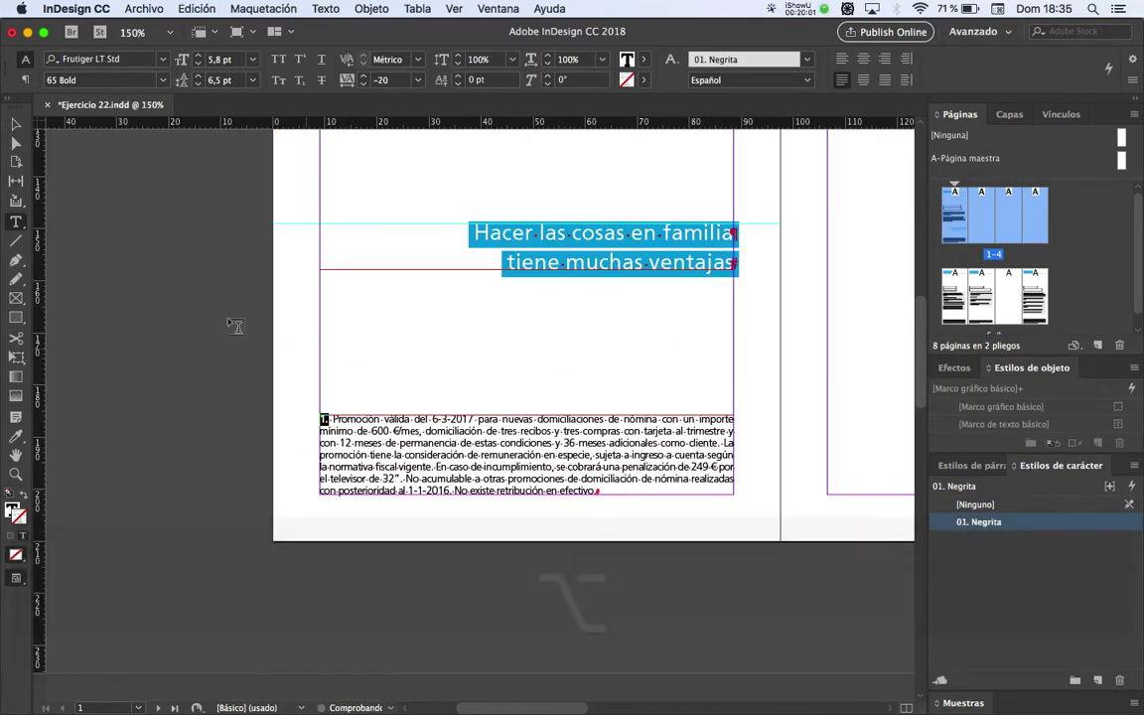
left_click(15, 125)
left_click(112, 250)
Examine the highlighted text on both pages of the reference PDF and compare it with the leaflet's second spread
scroll(669, 454, "down", 2, "alt")
left_click_drag(669, 455, 541, 396)
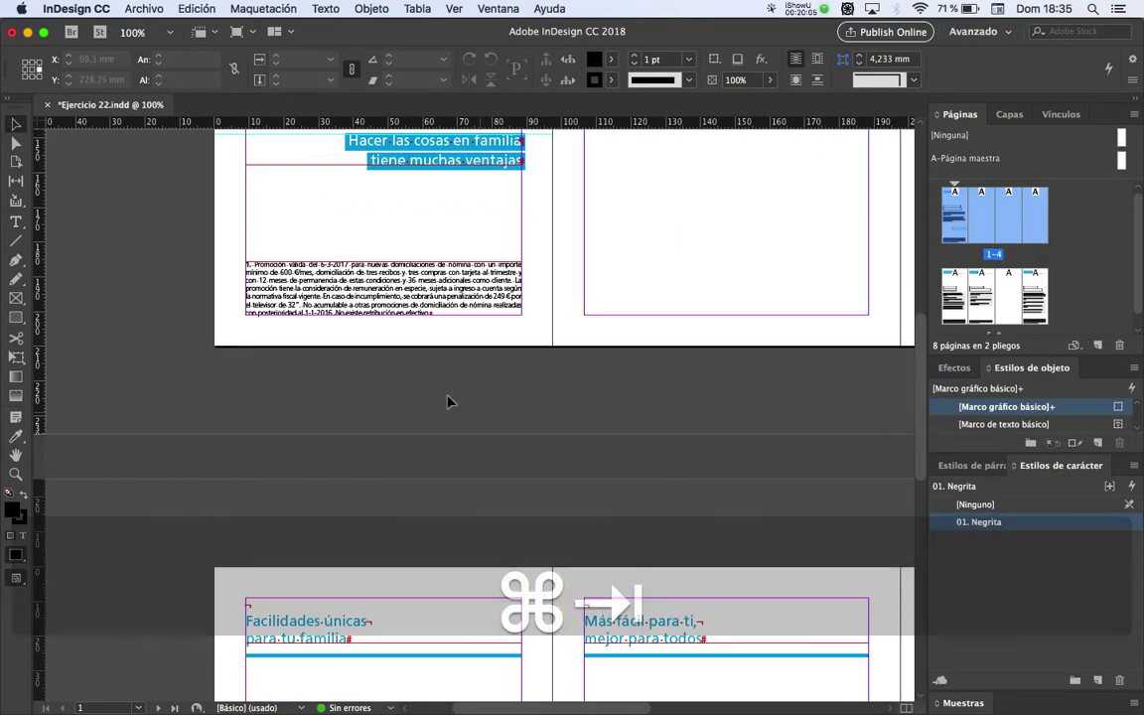
key("super+Tab")
scroll(325, 403, "up", 5)
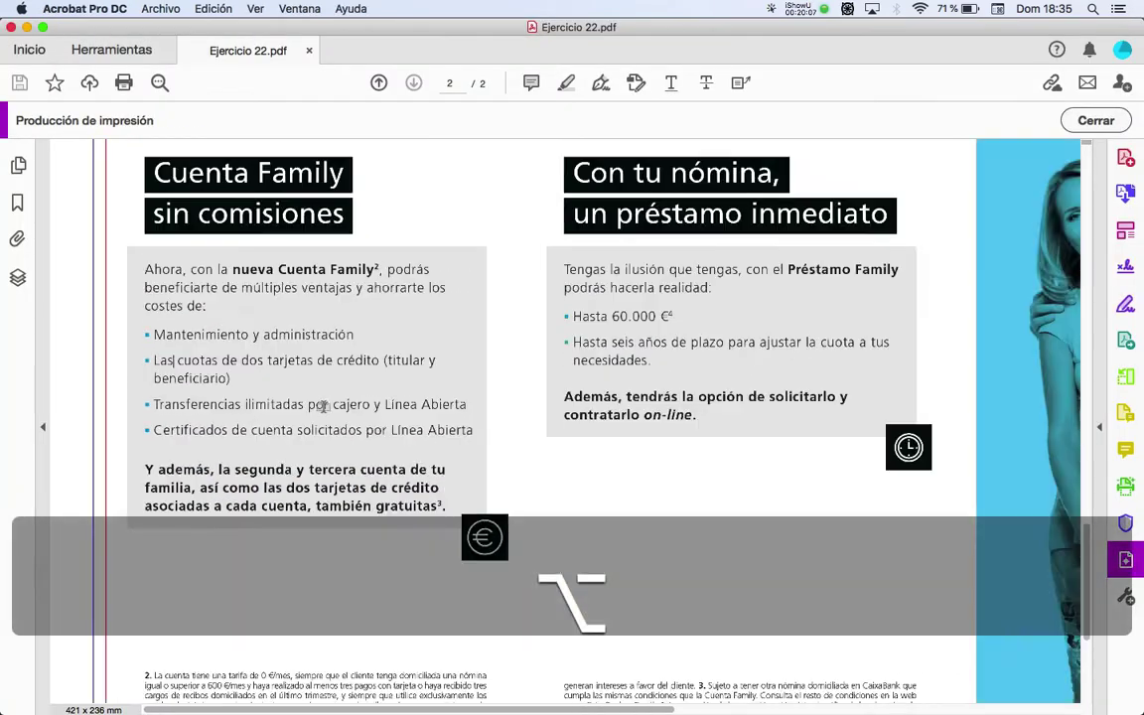
scroll(325, 407, "down", 3, "alt")
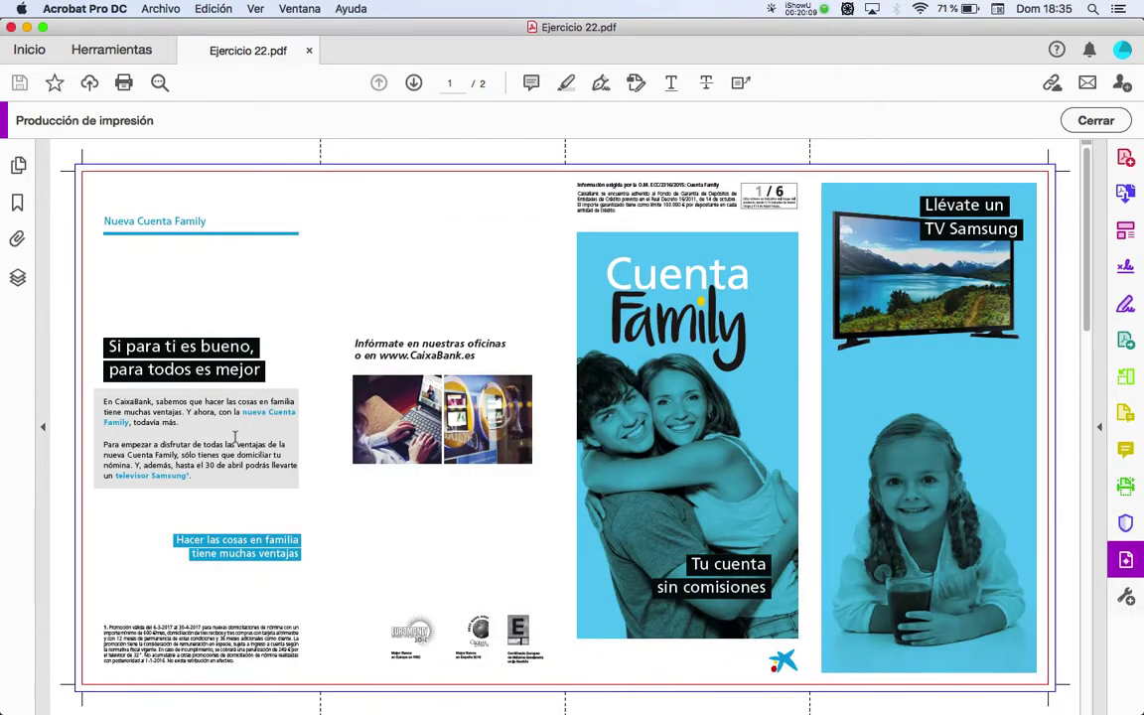
scroll(235, 437, "down", 3)
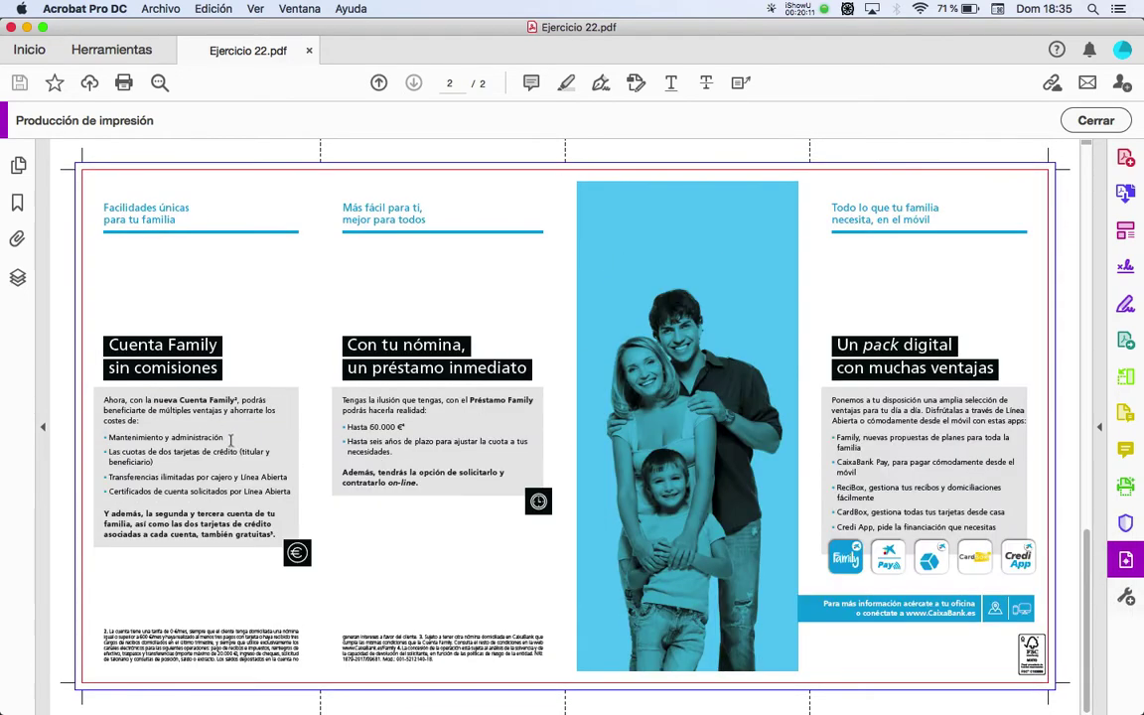
scroll(230, 439, "up", 3, "alt")
left_click_drag(230, 439, 492, 372)
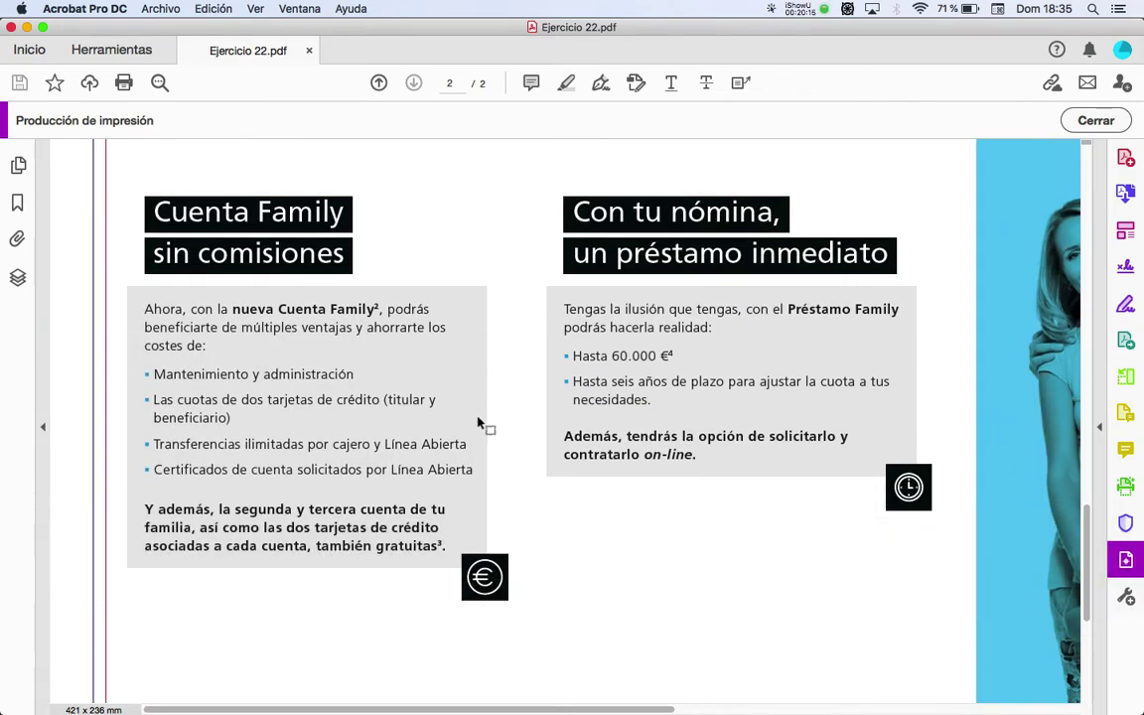
key("super+Tab")
left_click_drag(526, 463, 449, 214)
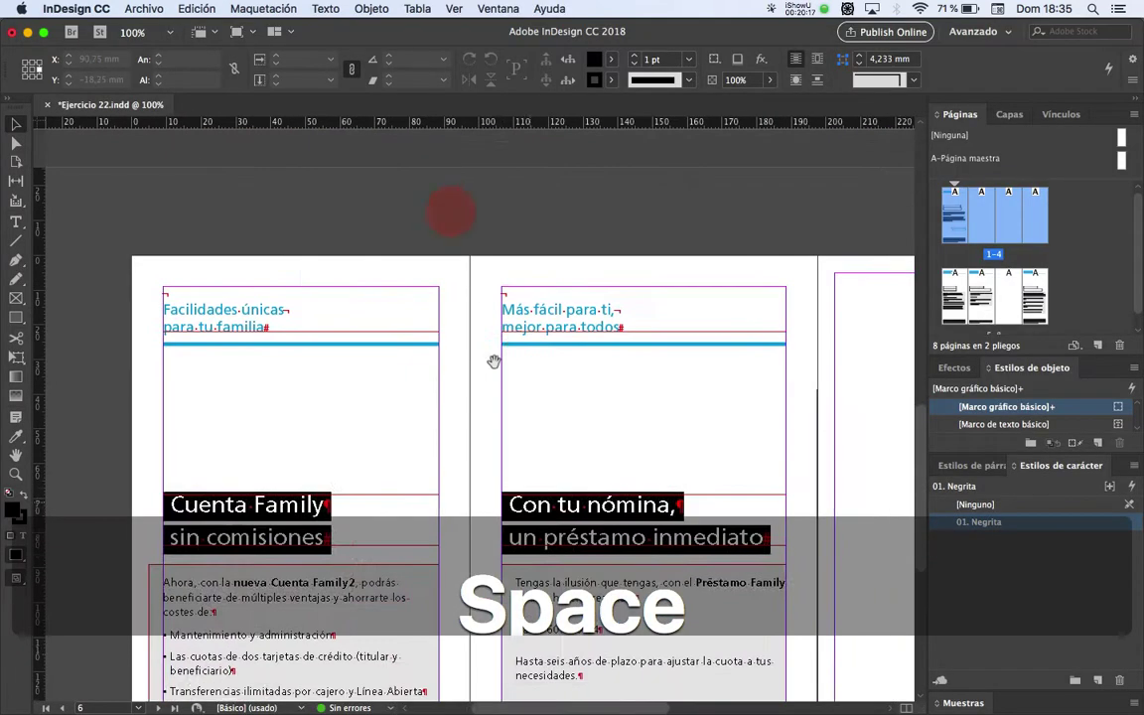
left_click_drag(559, 391, 559, 210)
left_click_drag(457, 279, 412, 339)
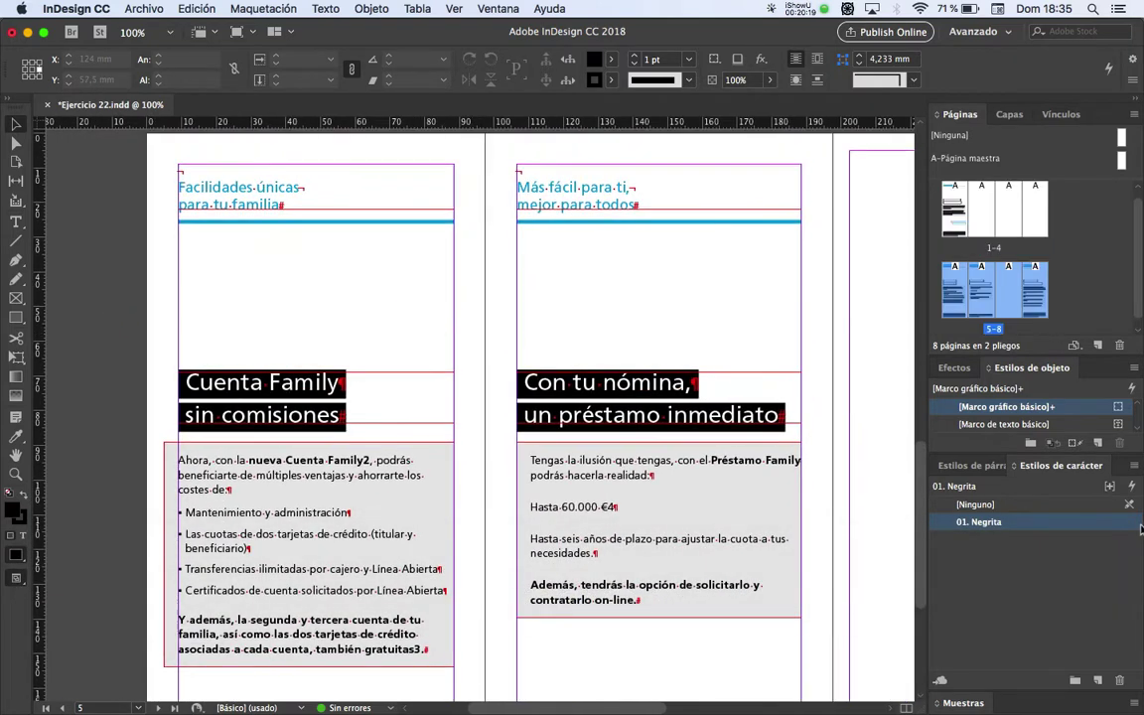
Create a character style named 03. Negrita cian, based on 01. Negrita, with PANTONE 299 C as the text colour
left_click(961, 505)
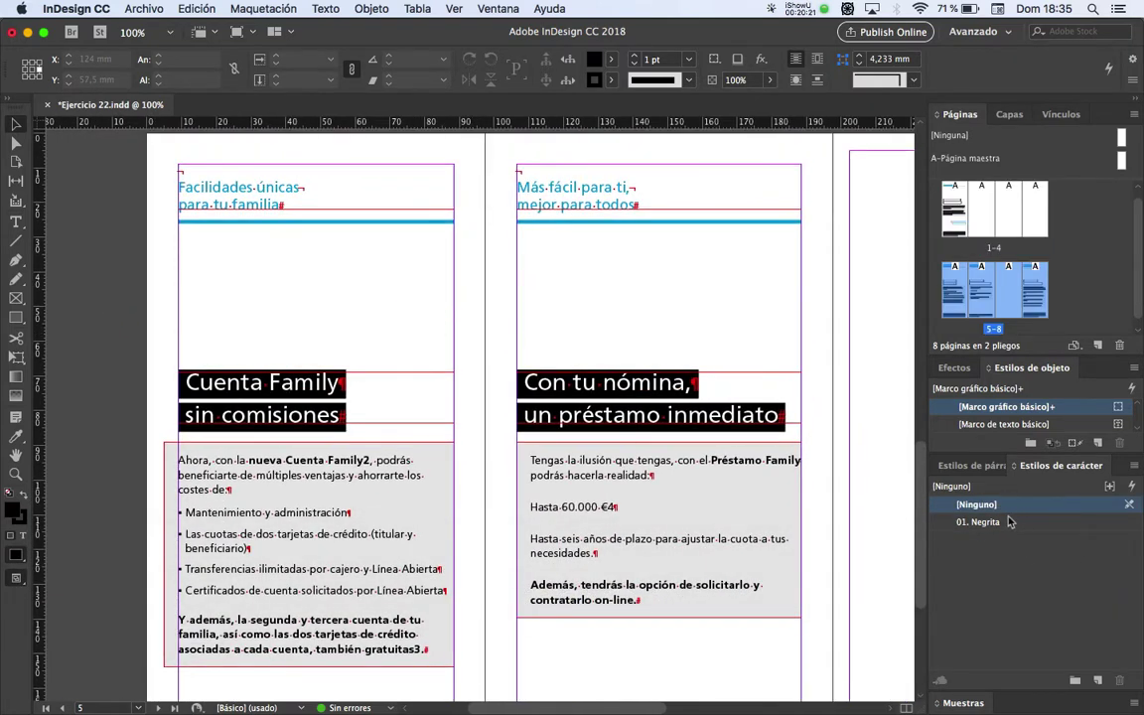
left_click(1131, 468)
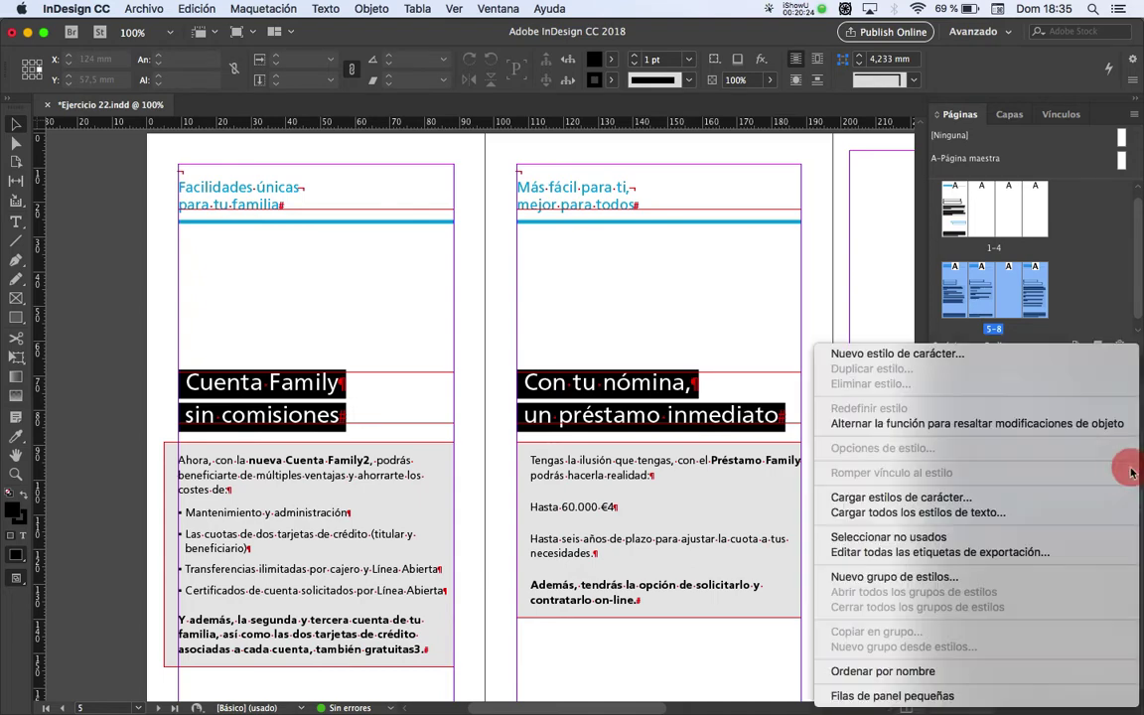
left_click(1033, 362)
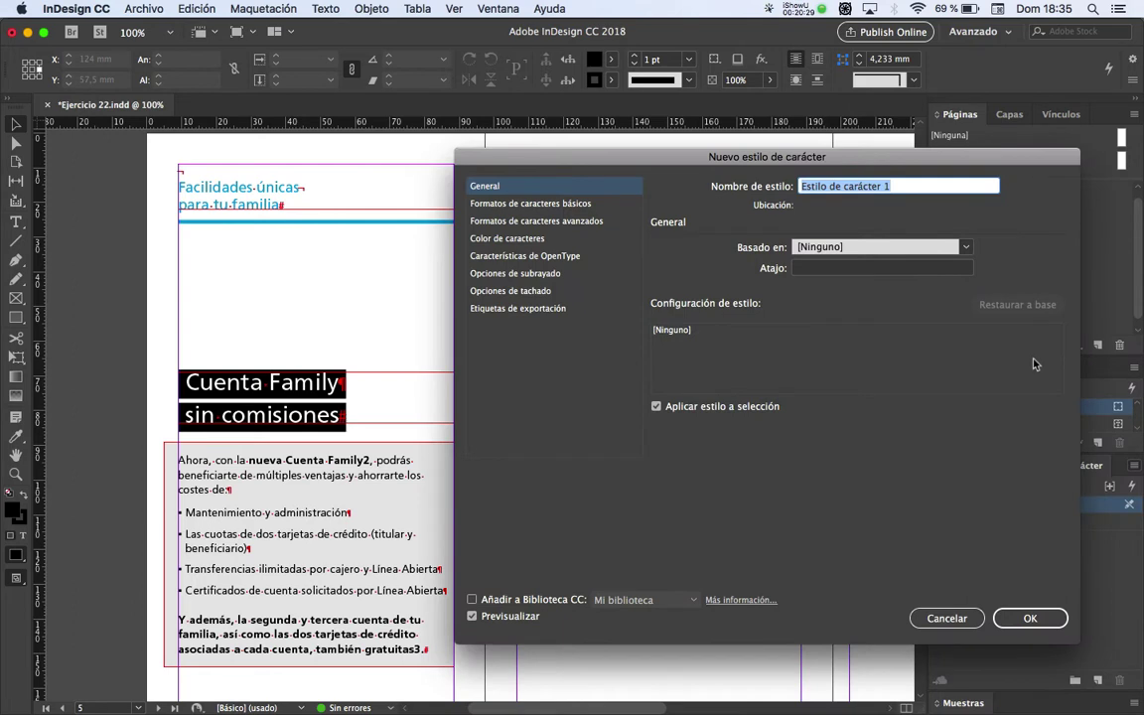
type("03. Negrit")
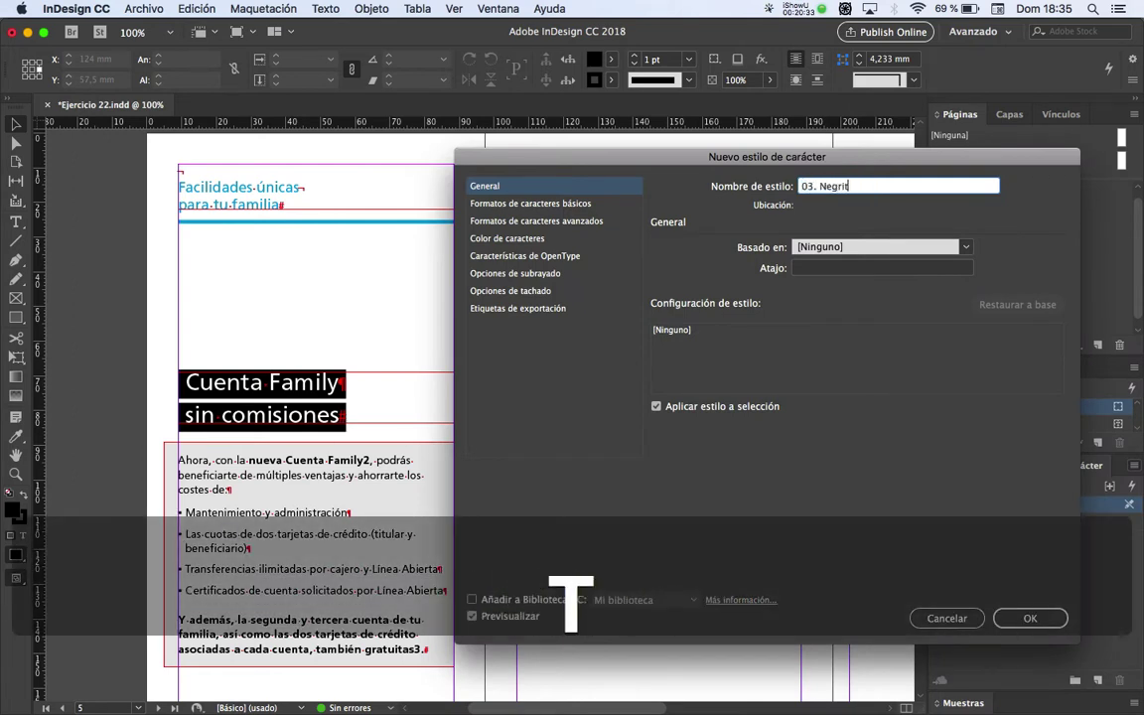
type("a cian")
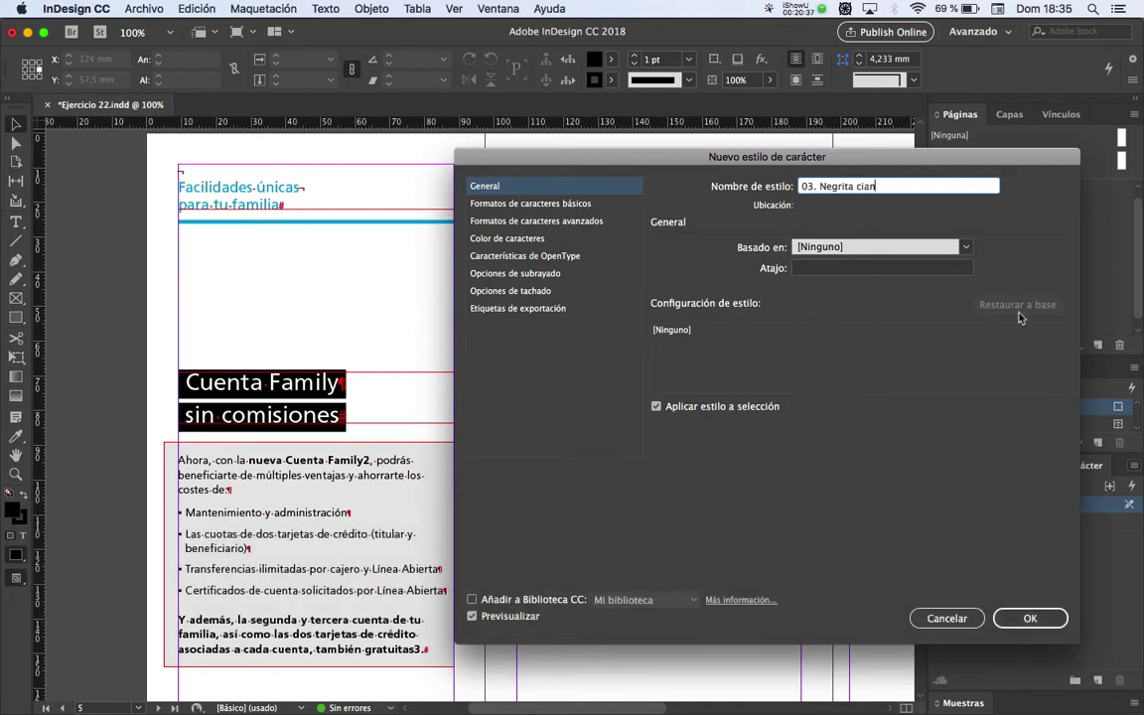
left_click(879, 245)
left_click(870, 283)
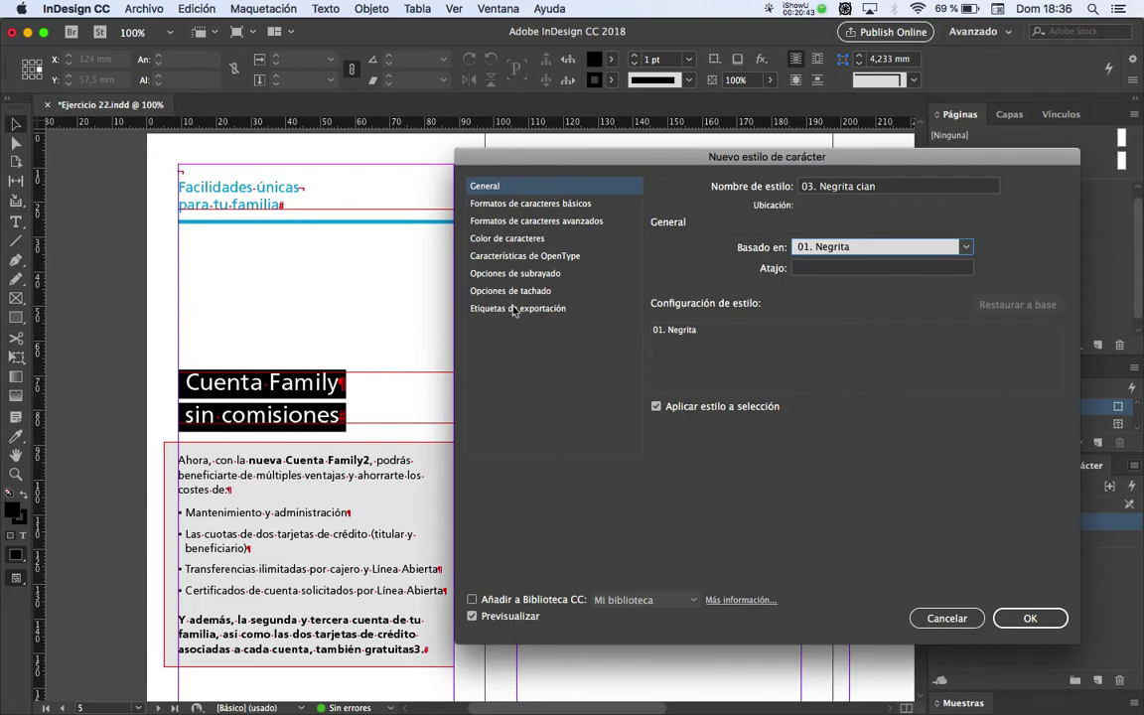
left_click(508, 239)
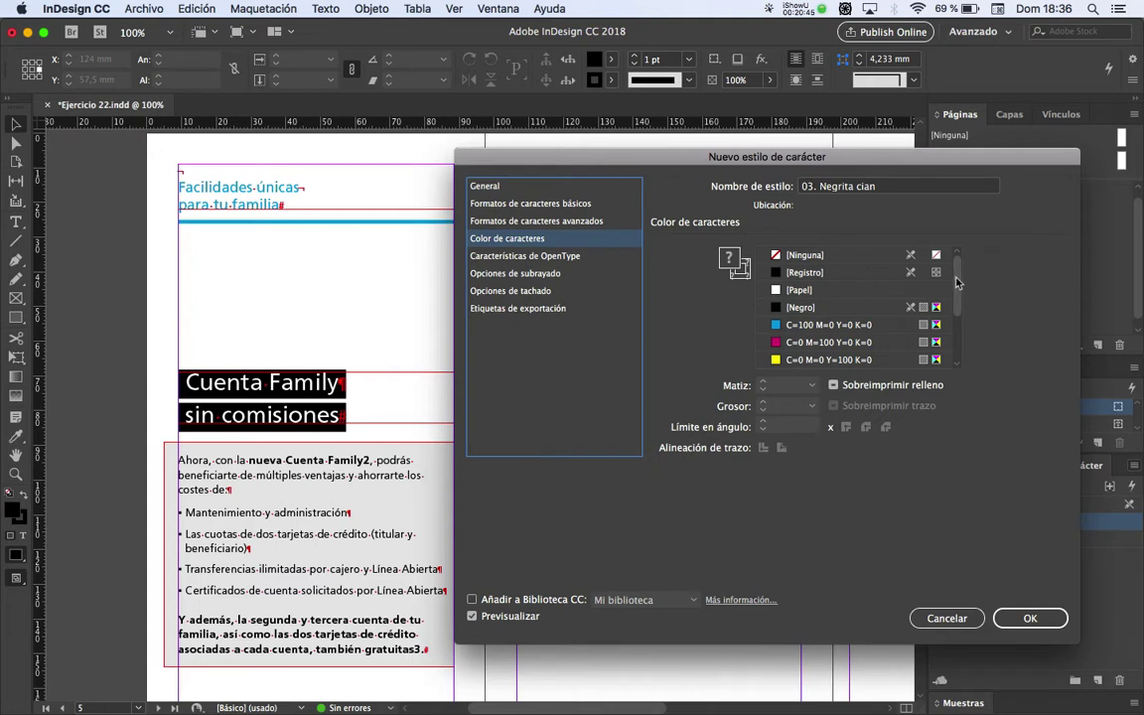
left_click_drag(956, 283, 961, 346)
left_click(827, 343)
left_click_drag(963, 301, 871, 344)
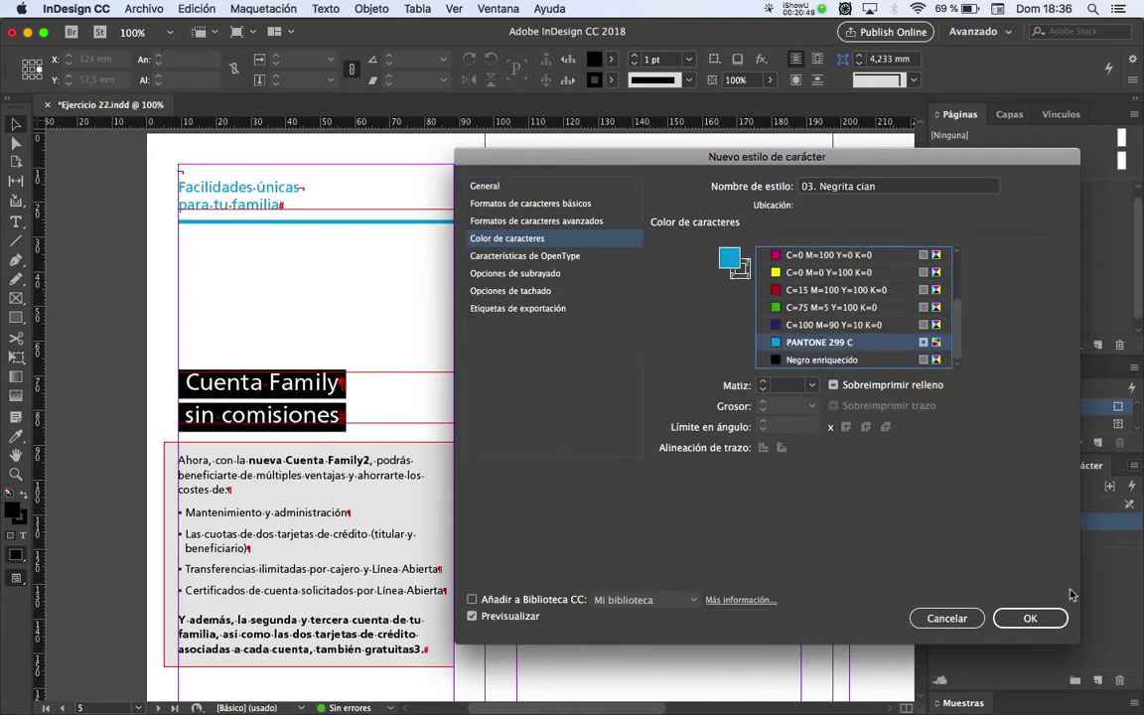
left_click(1040, 620)
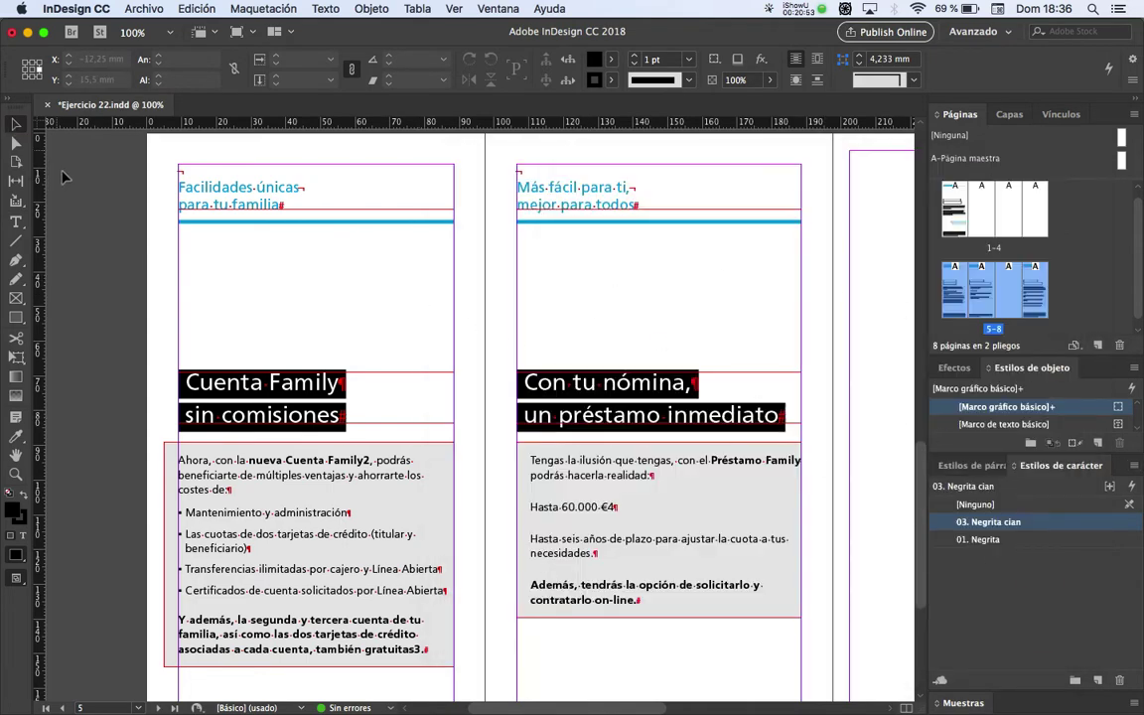
Rename the cyan bold character style as 02. Negrita cian and sort the character styles by name
double_click(1017, 525)
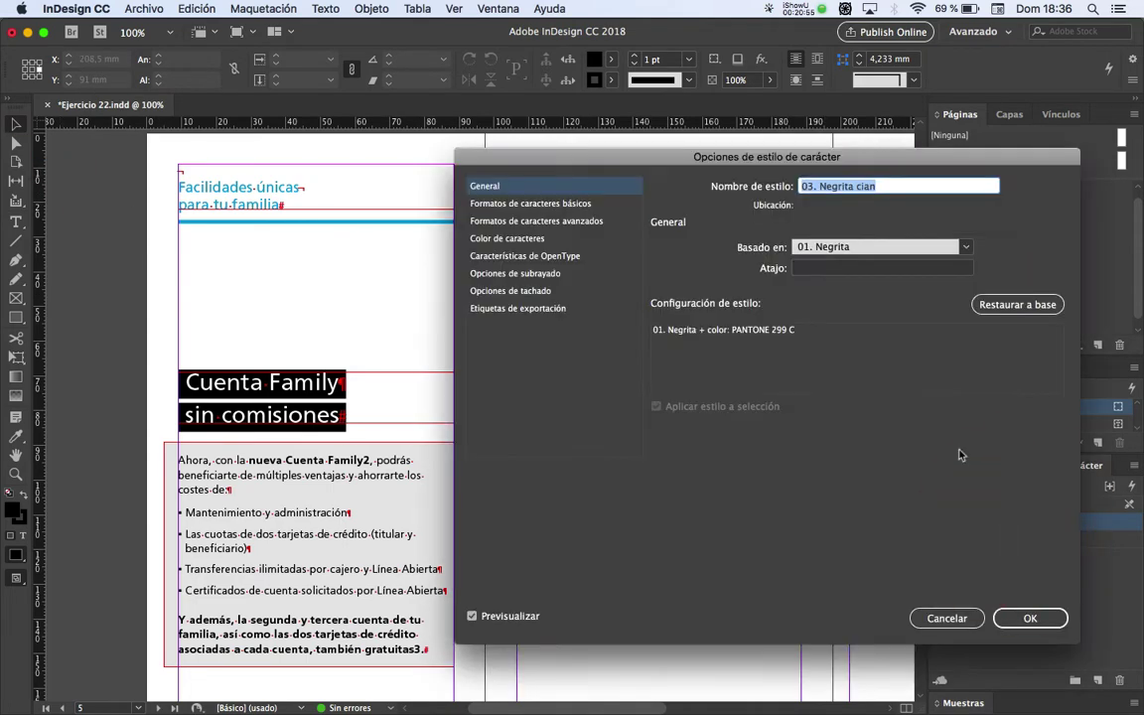
left_click(812, 185)
key("BackSpace")
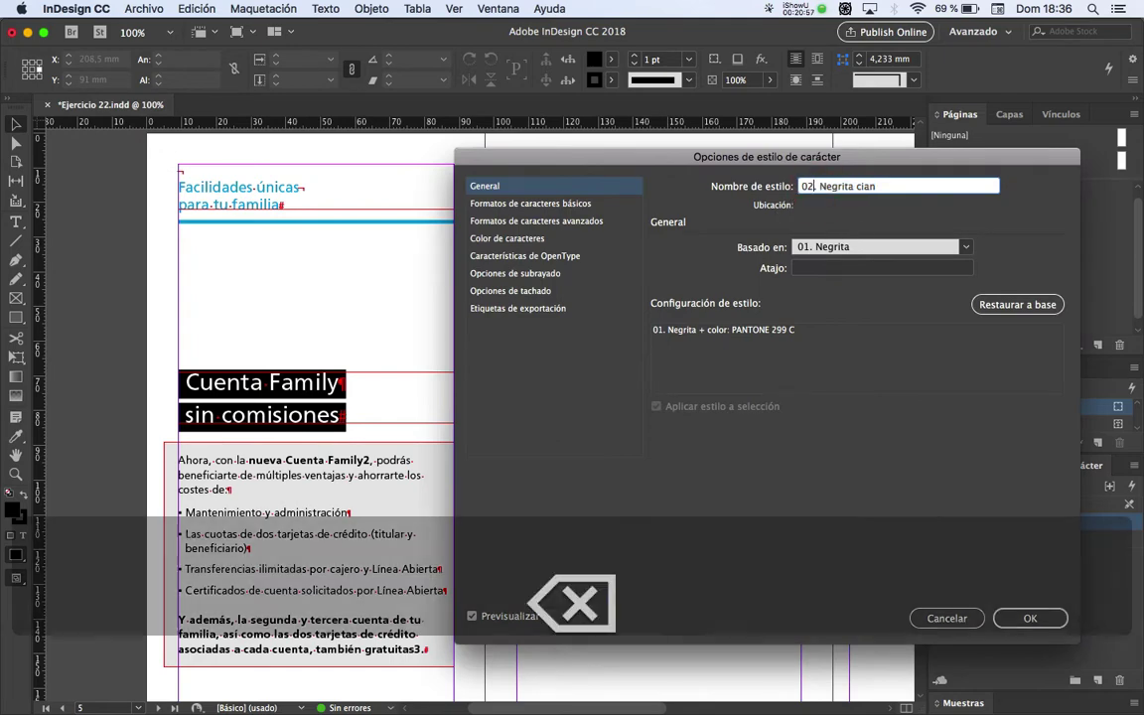
type("2")
key("Return")
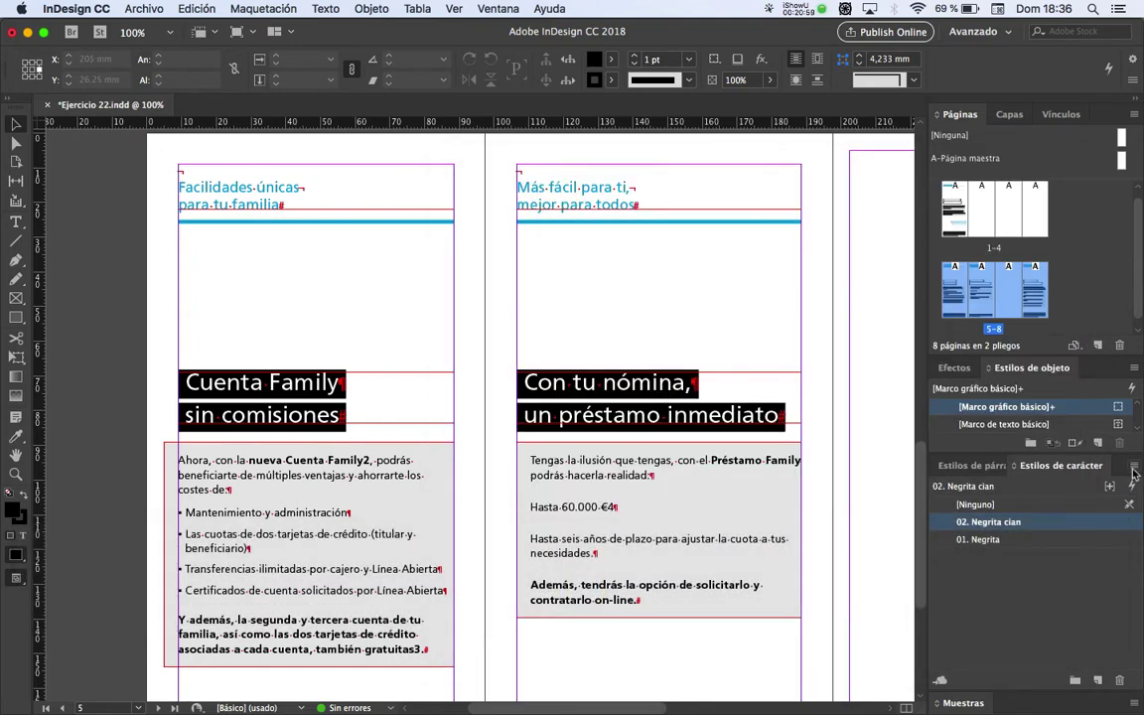
left_click(1133, 466)
left_click(884, 671)
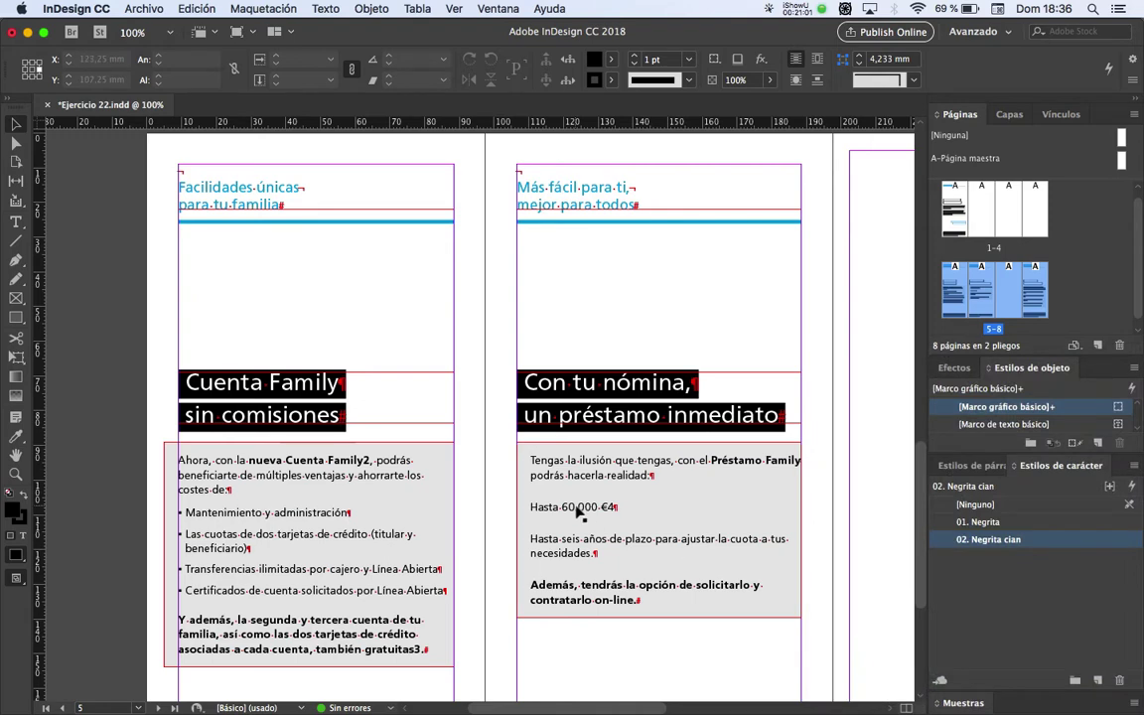
left_click(117, 335)
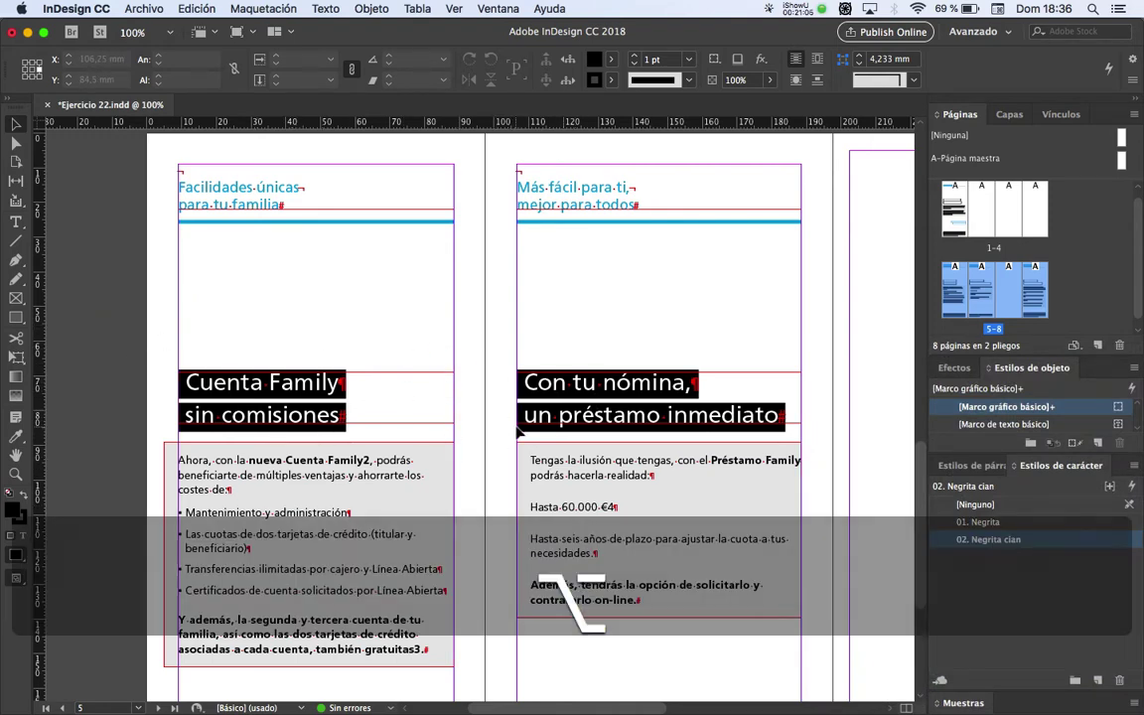
Examine both pages of the reference PDF in Acrobat for cyan bold words, especially in the grey text box on page 1
left_click(594, 477, "alt+super")
left_click(524, 390, "super")
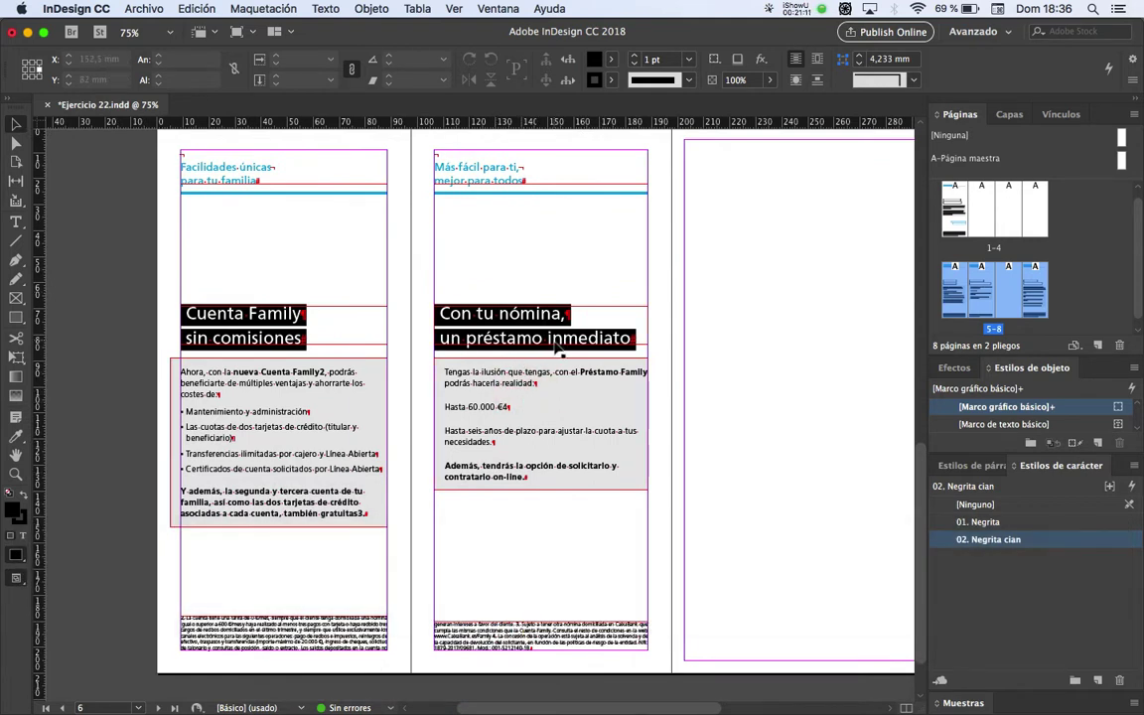
key("super+Tab")
key("super+Tab")
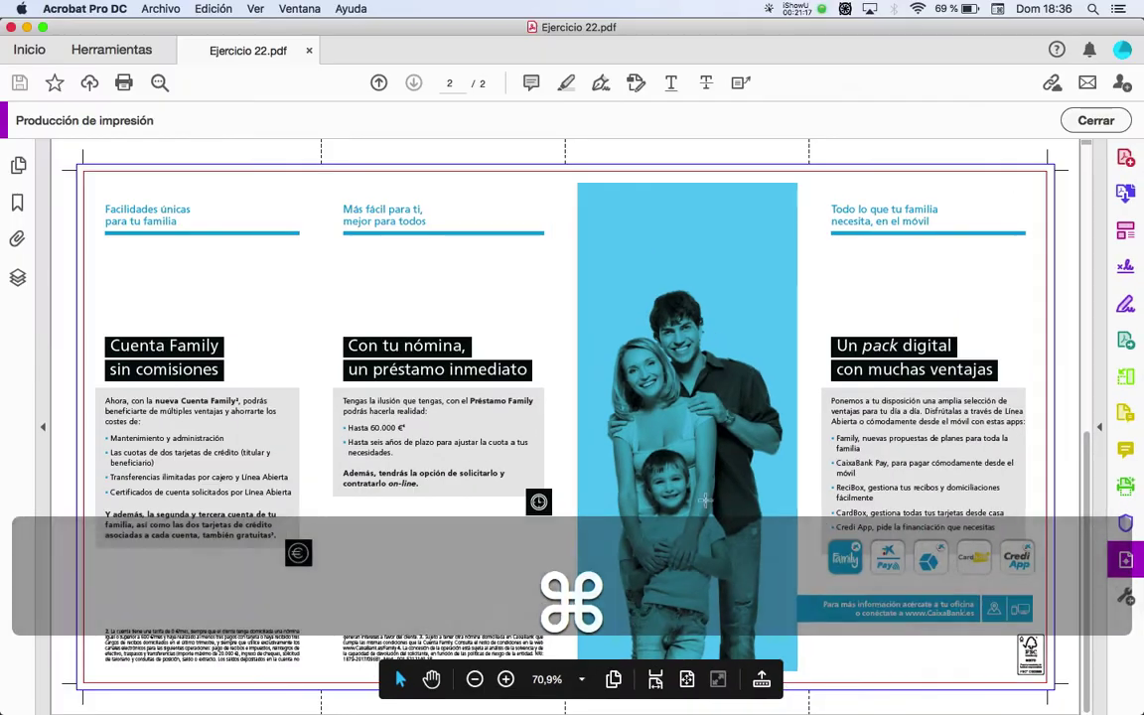
key("Left")
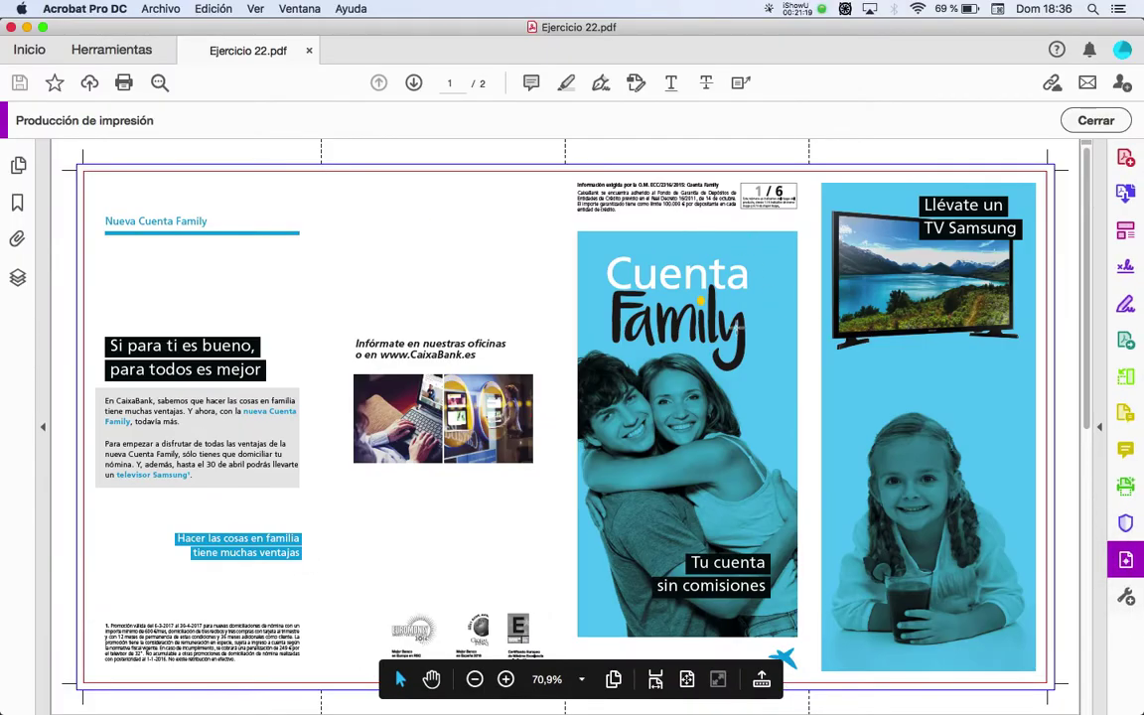
key("super+Tab")
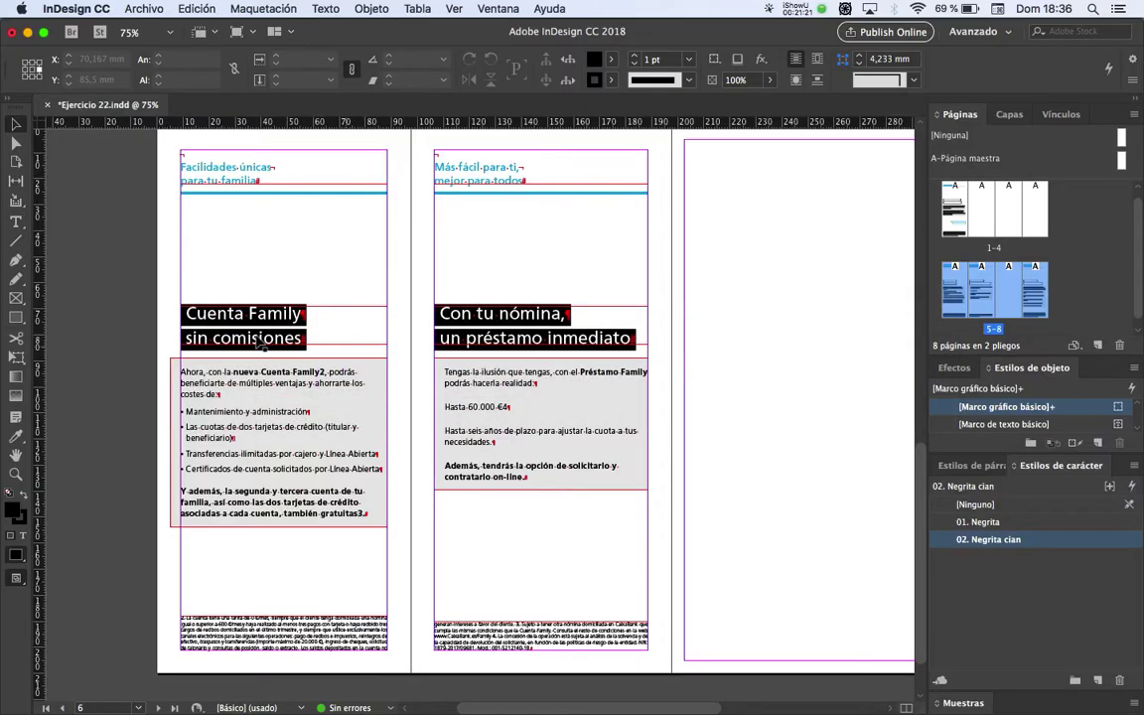
left_click_drag(228, 303, 231, 246)
key("super+Tab")
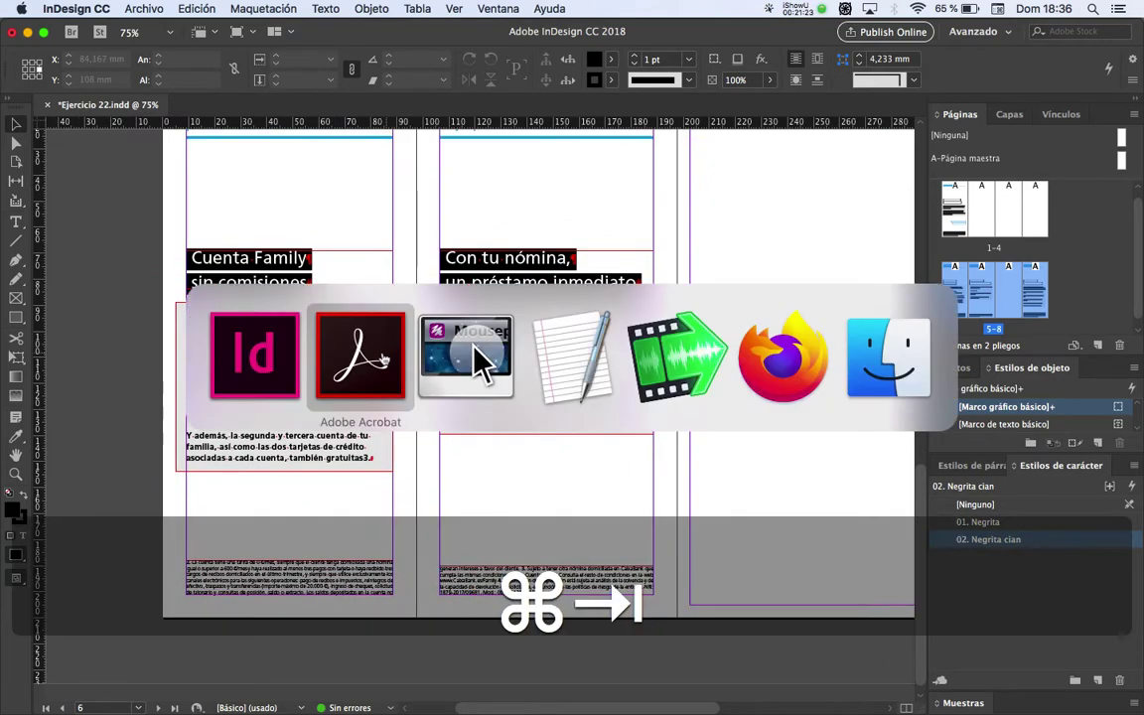
scroll(220, 410, "up", 5)
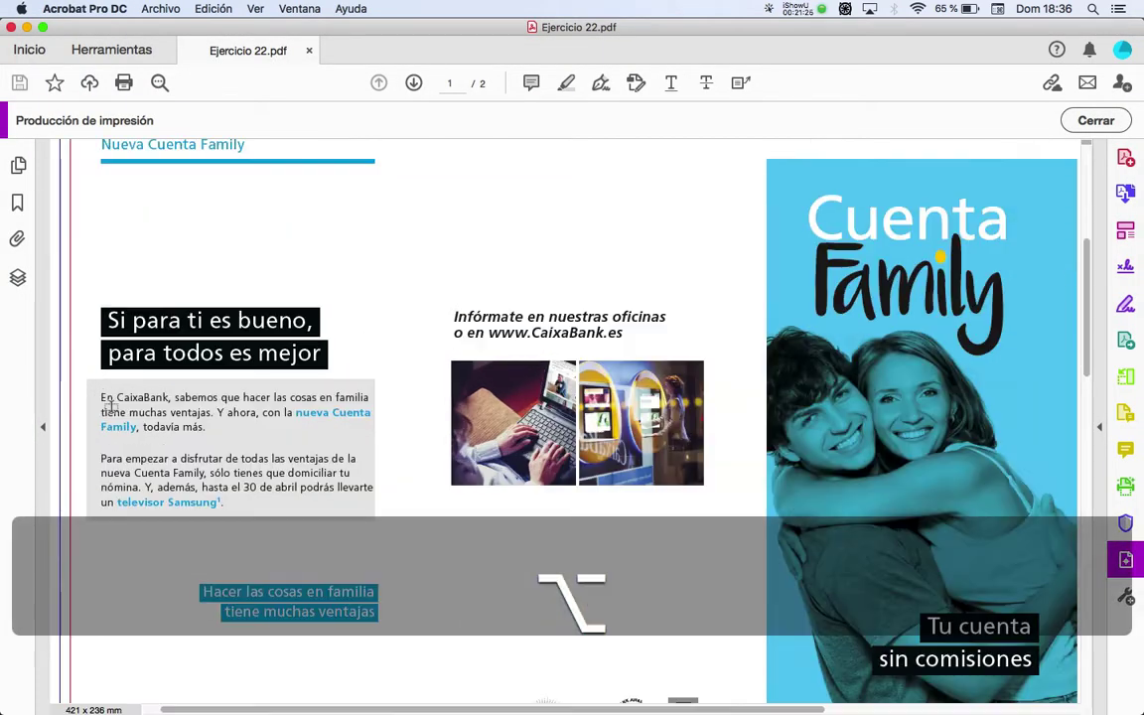
left_click_drag(276, 429, 322, 321)
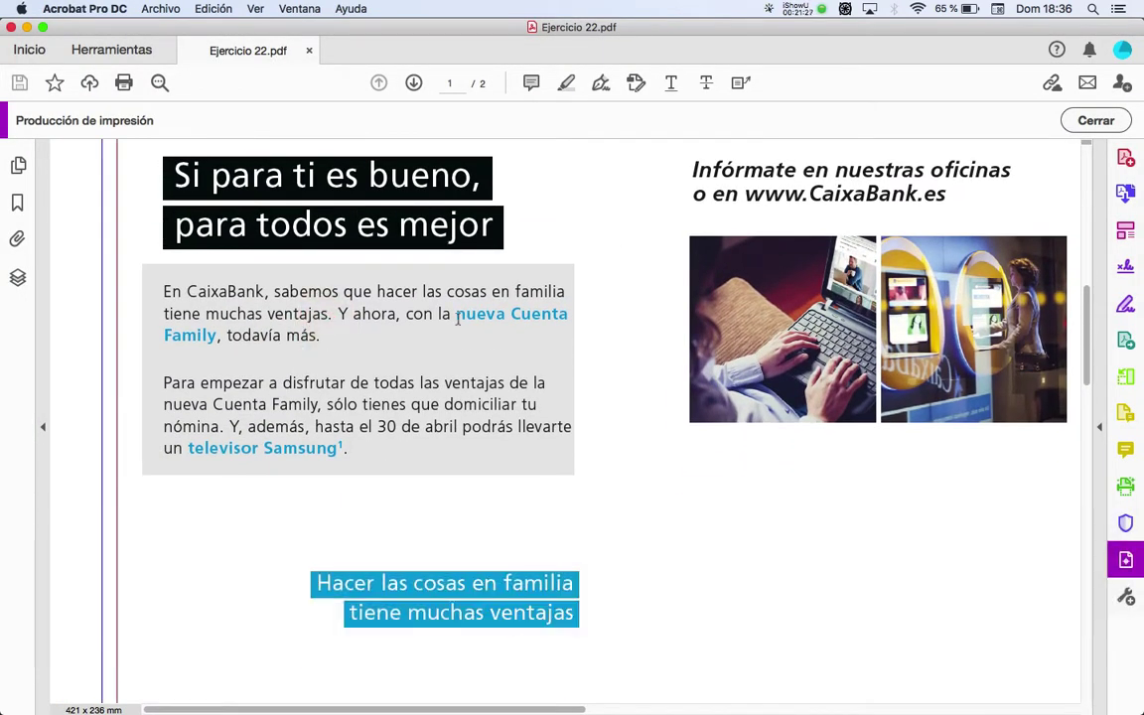
key("super+Tab")
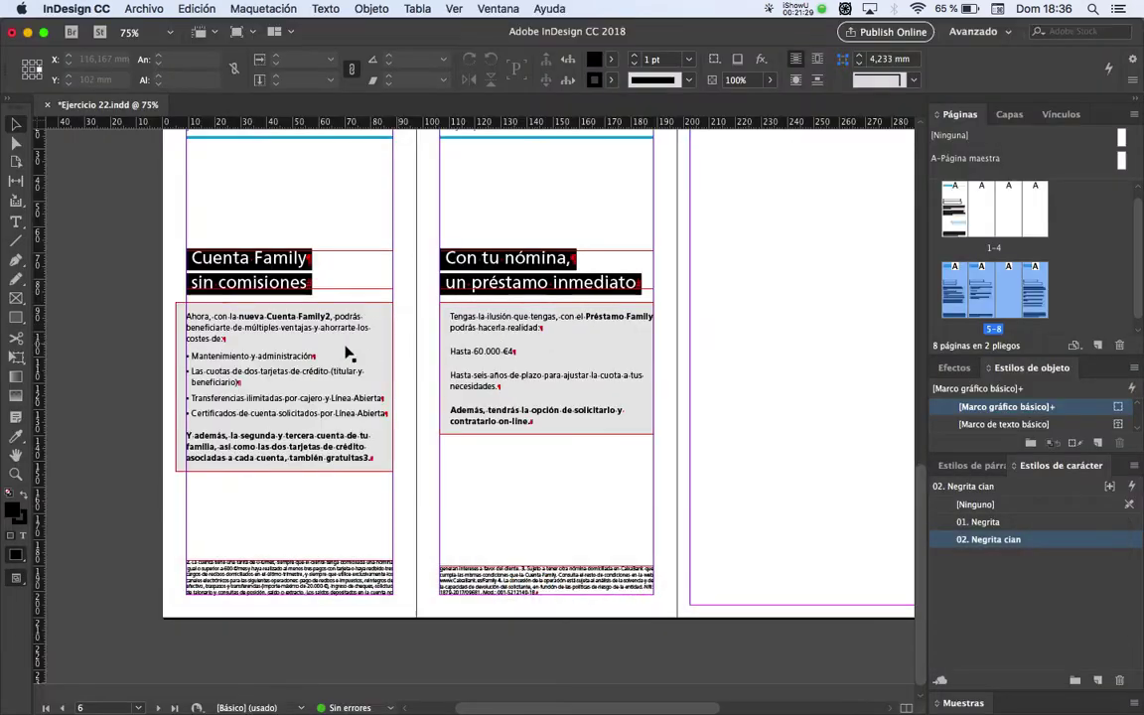
Apply the 02. Negrita cian character style to "nueva Cuenta Family" in the first paragraph of page 1's grey text box
scroll(377, 319, "up", 10)
scroll(243, 556, "up", 3)
left_click_drag(311, 455, 396, 414)
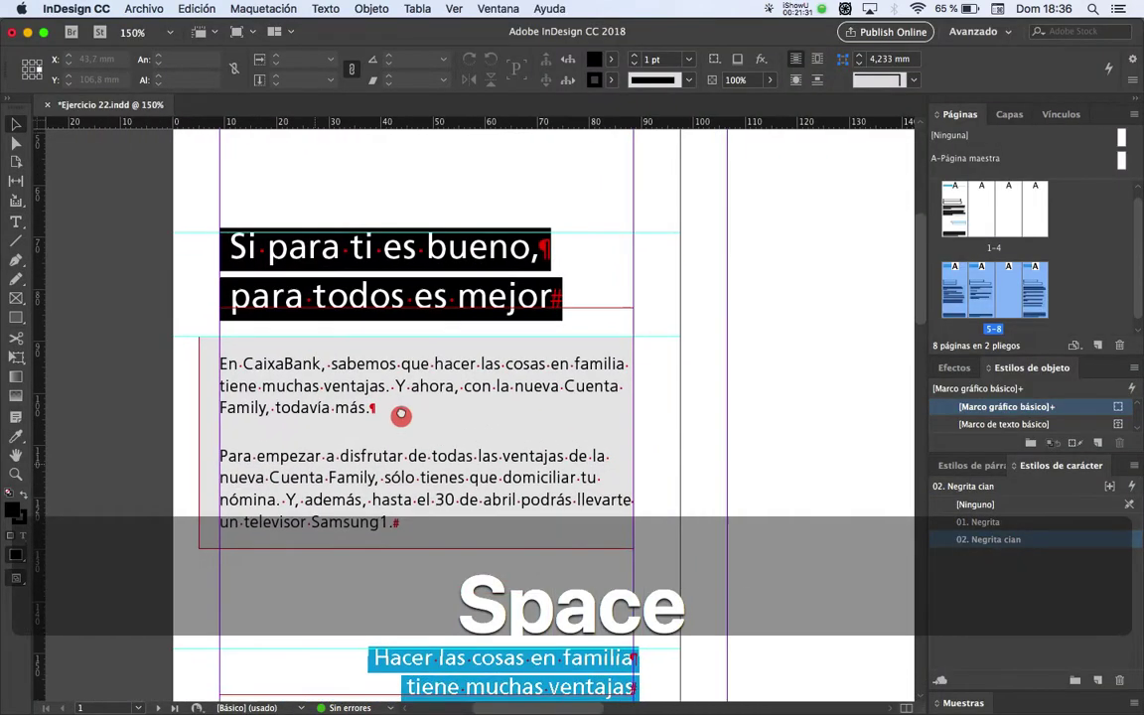
double_click(507, 378)
left_click_drag(514, 379, 274, 397)
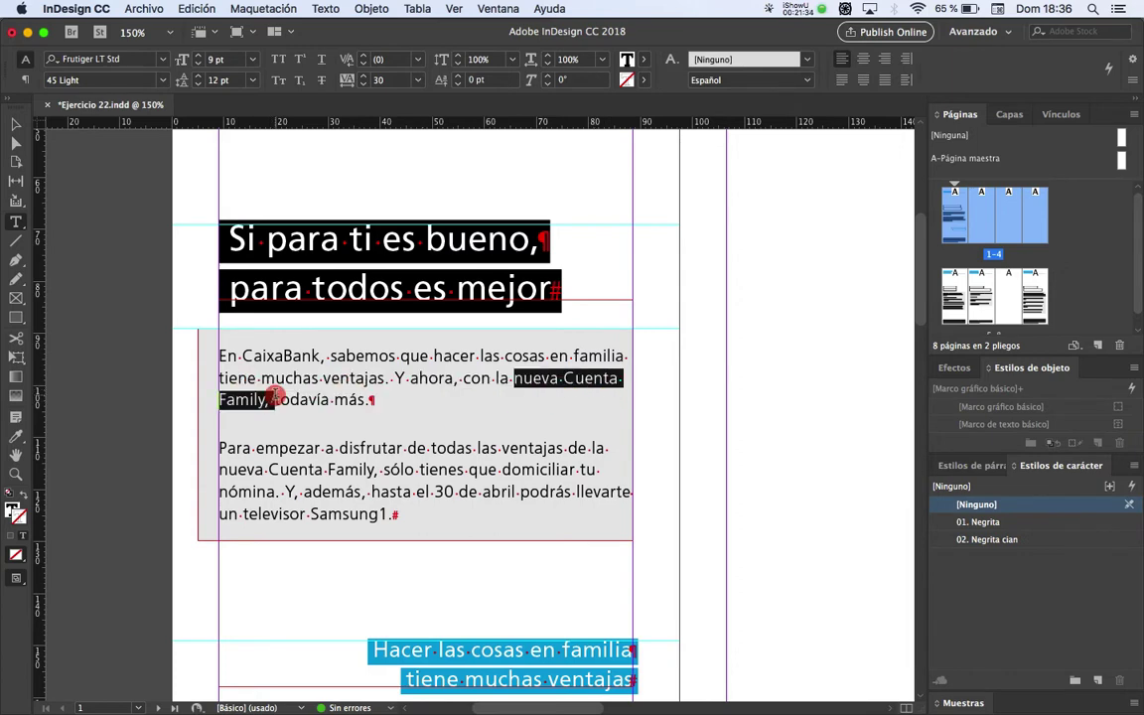
left_click(1026, 540)
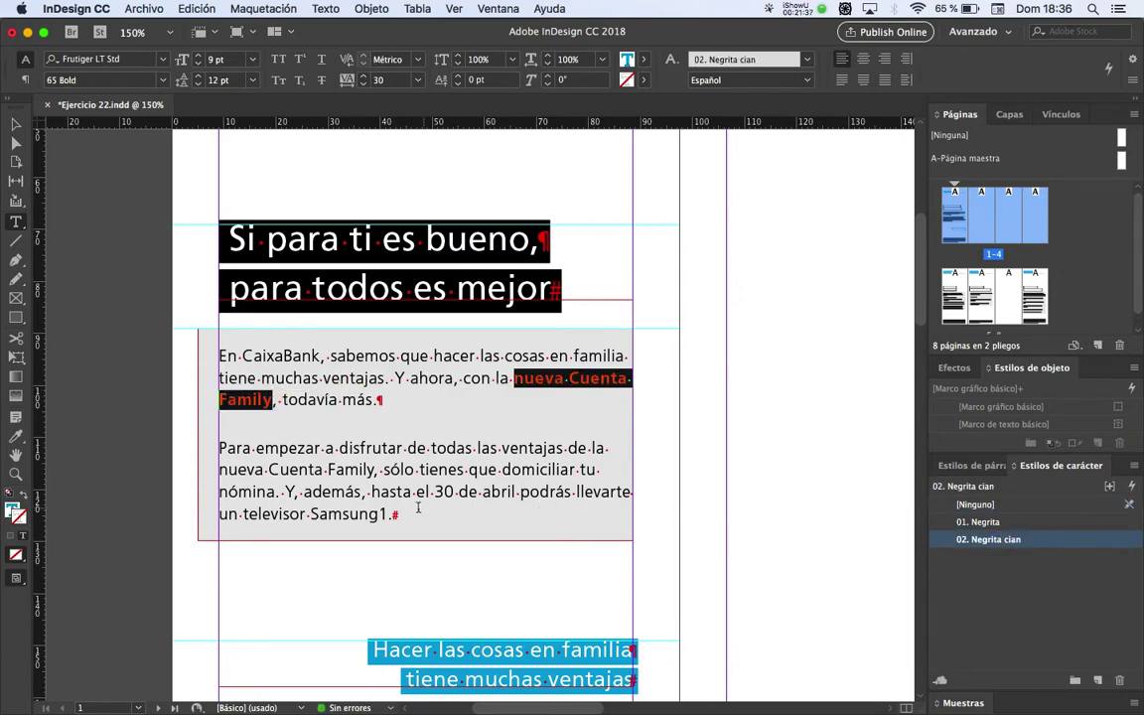
Apply the 02. Negrita cian character style to "televisor Samsung1" in the second paragraph of page 1's grey text box
key("super+Tab")
key("super+Tab")
left_click_drag(244, 514, 388, 514)
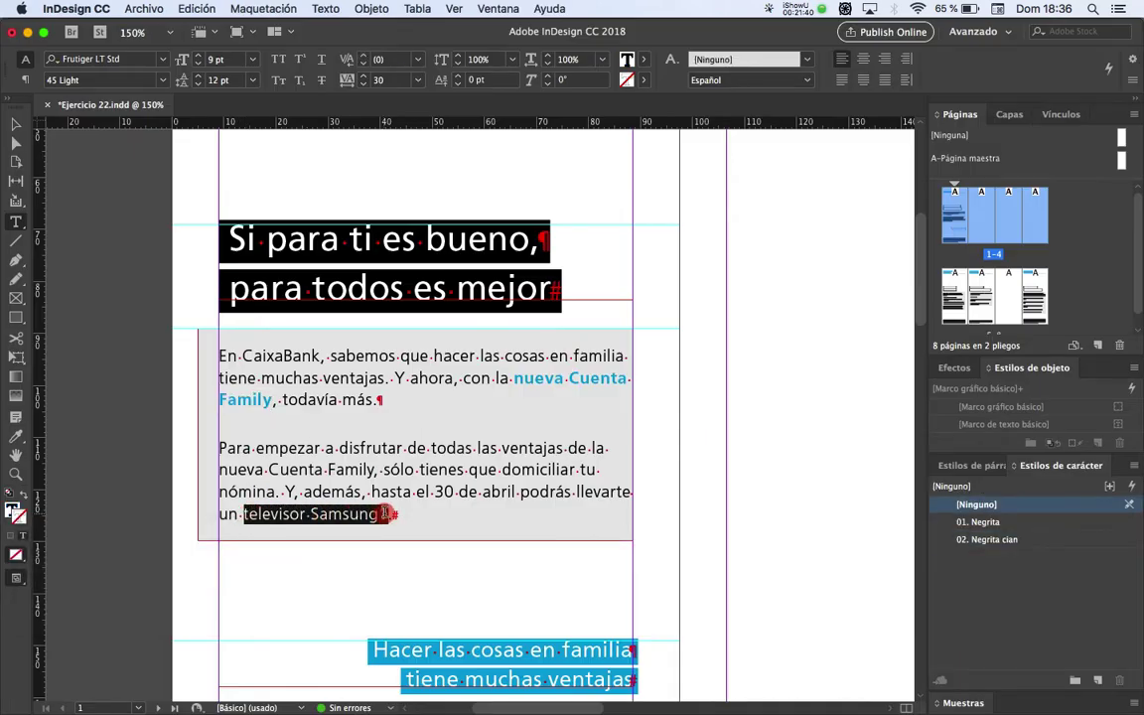
left_click(1064, 540)
Check page 2 of the reference PDF in Acrobat, and save the leaflet document in InDesign with nothing selected
key("super+Tab")
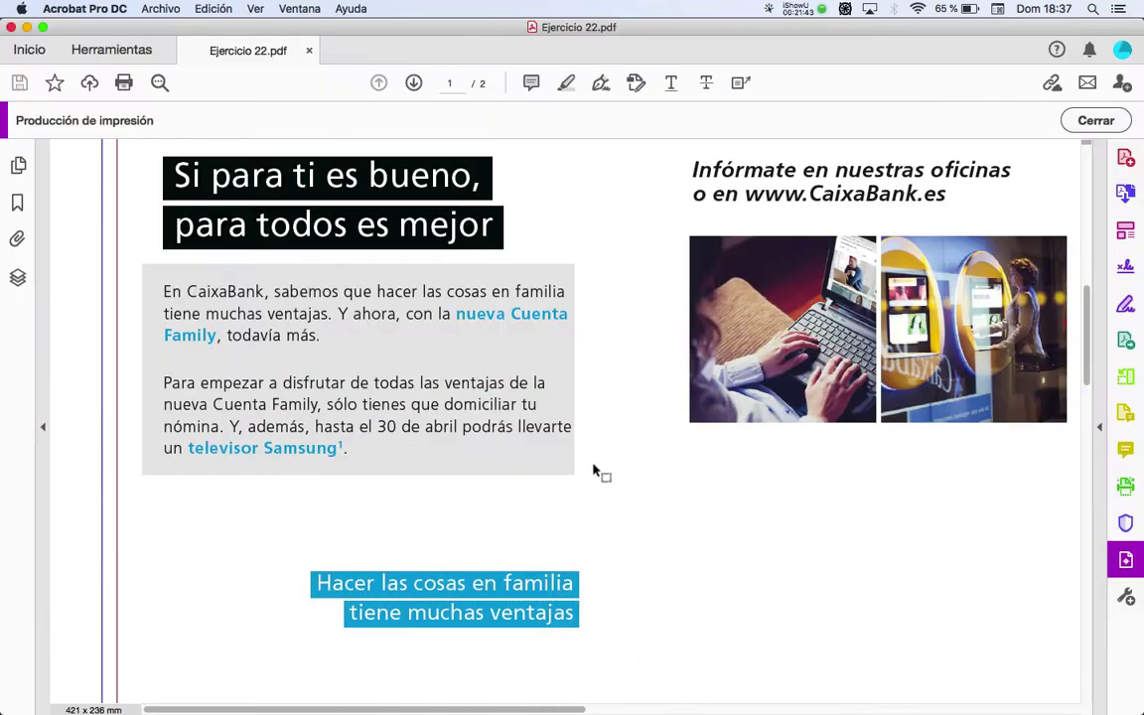
scroll(593, 472, "down", 10)
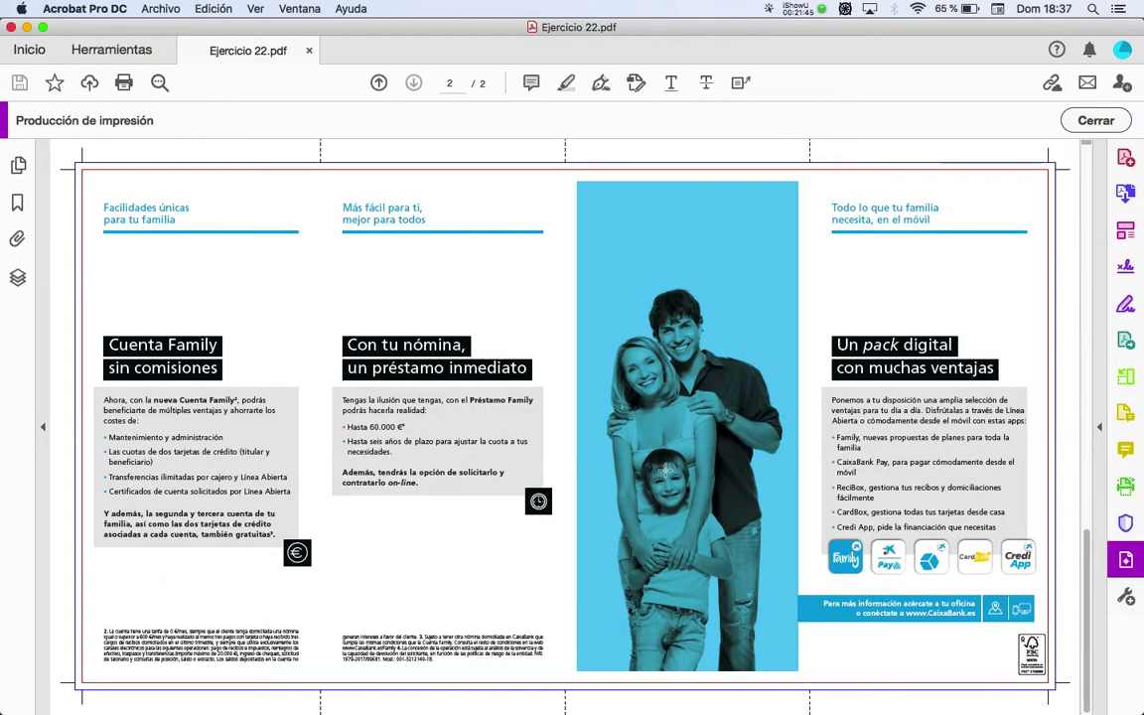
key("super+Tab")
key("Escape")
left_click(82, 184)
key("super+s")
key("super+shift+p")
left_click(86, 263)
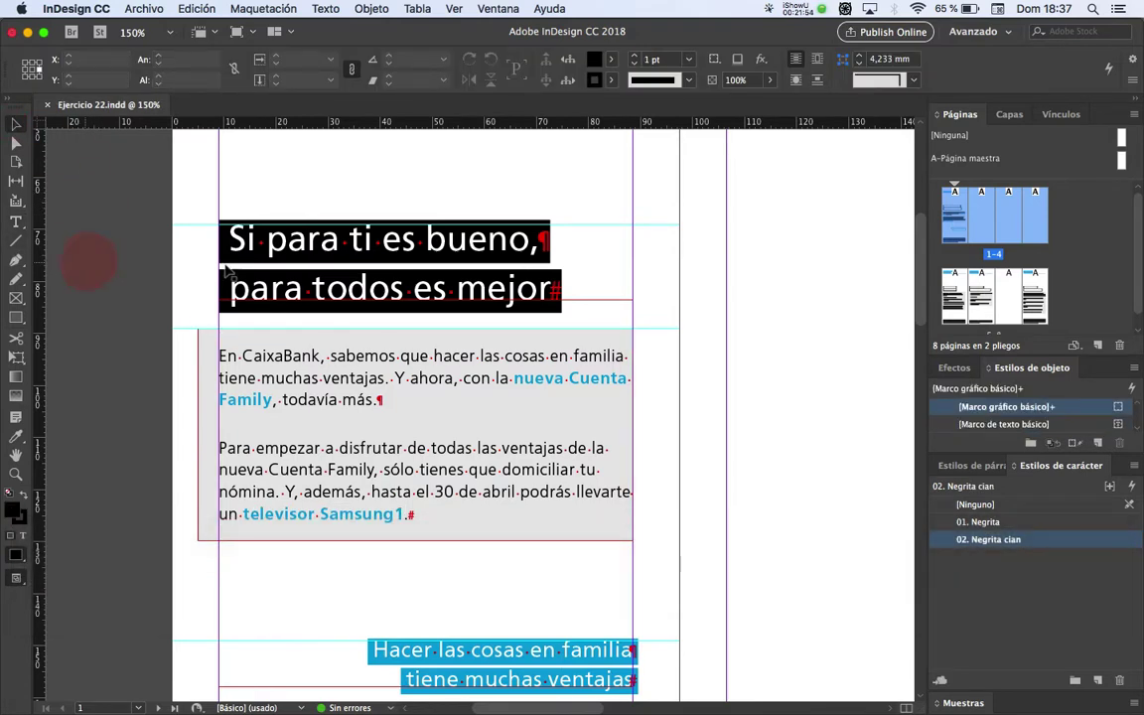
Create a character style named "03. Cian" with the PANTONE 299 C colour and sort the character styles by name
left_click(1021, 504)
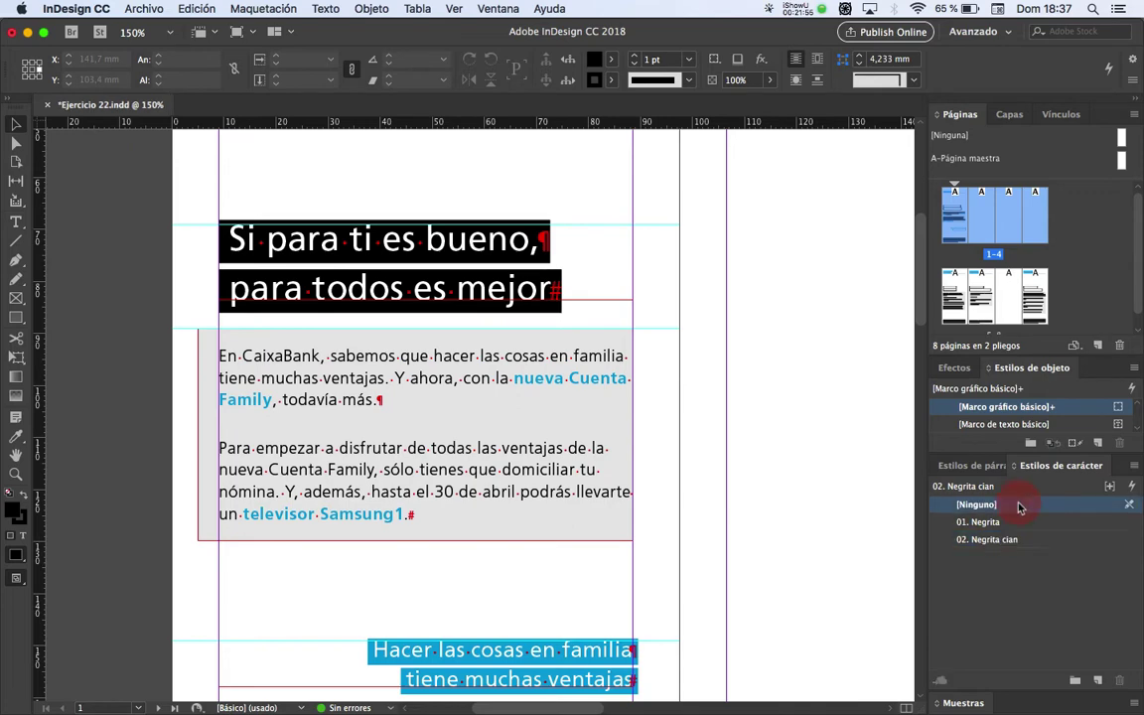
left_click(1133, 467)
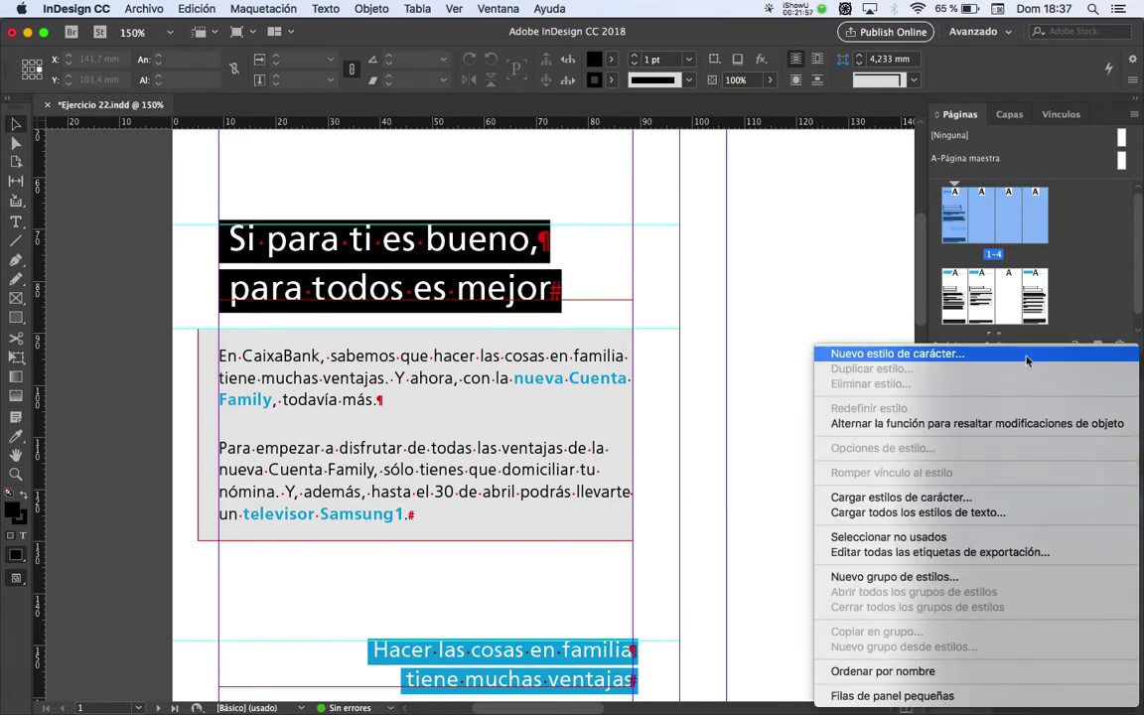
left_click(1012, 323)
type("03. Cian")
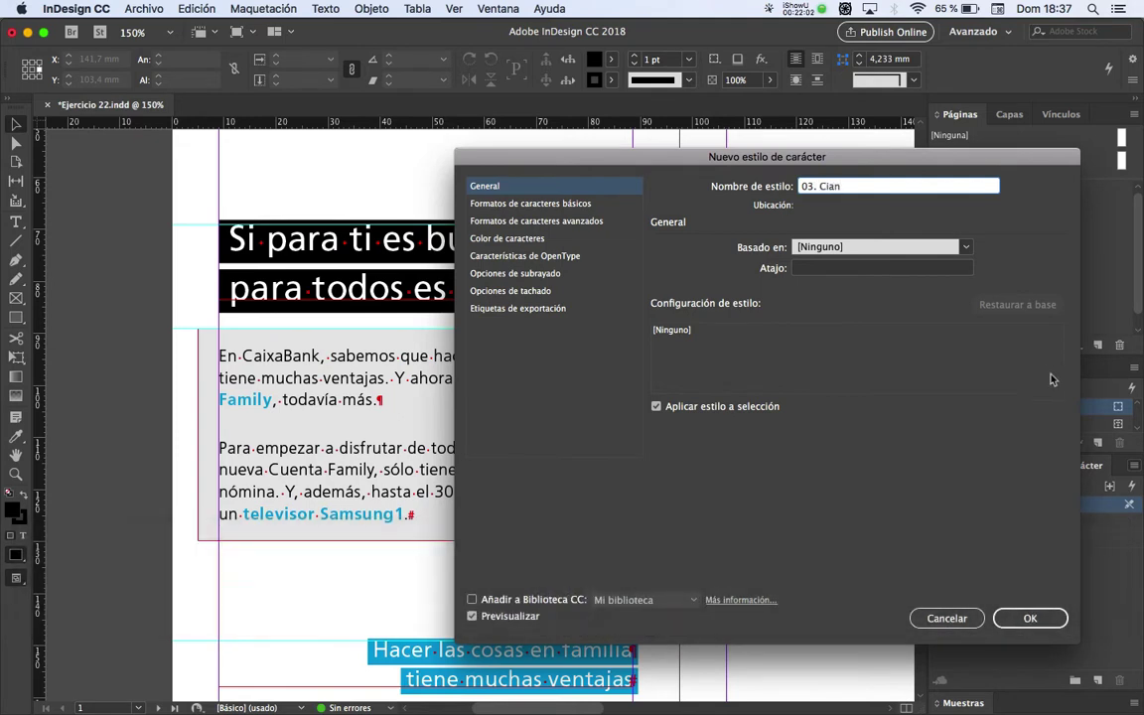
left_click(532, 239)
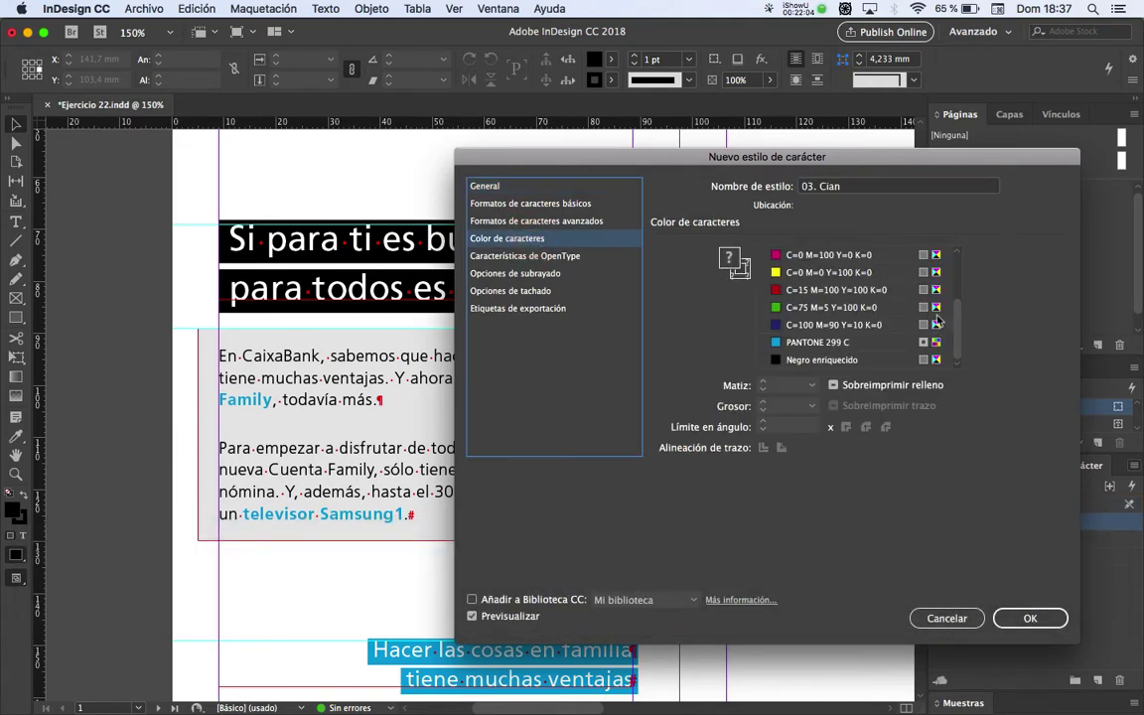
left_click(845, 342)
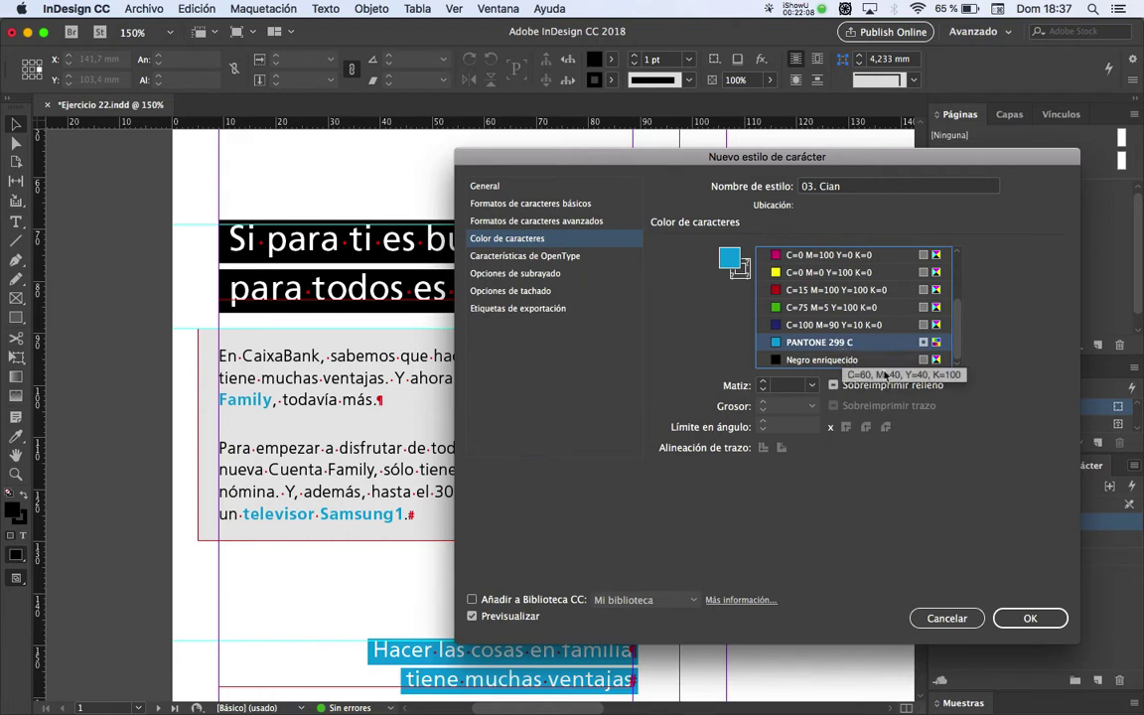
left_click(1034, 619)
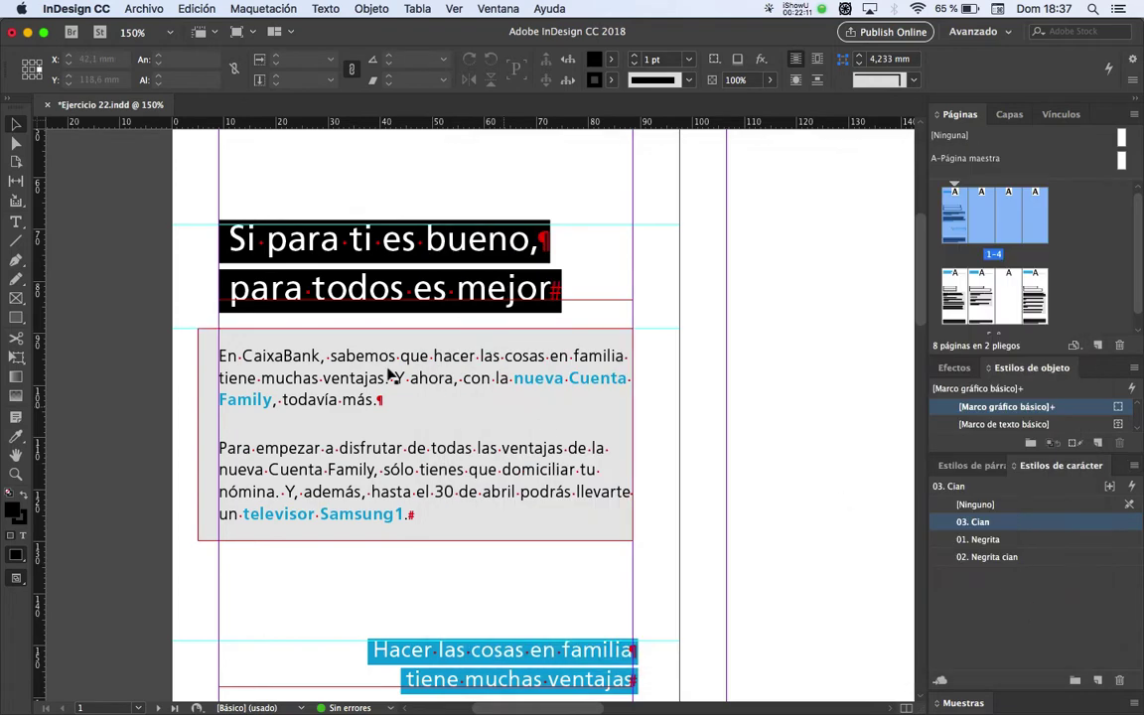
left_click(1132, 467)
left_click(991, 669)
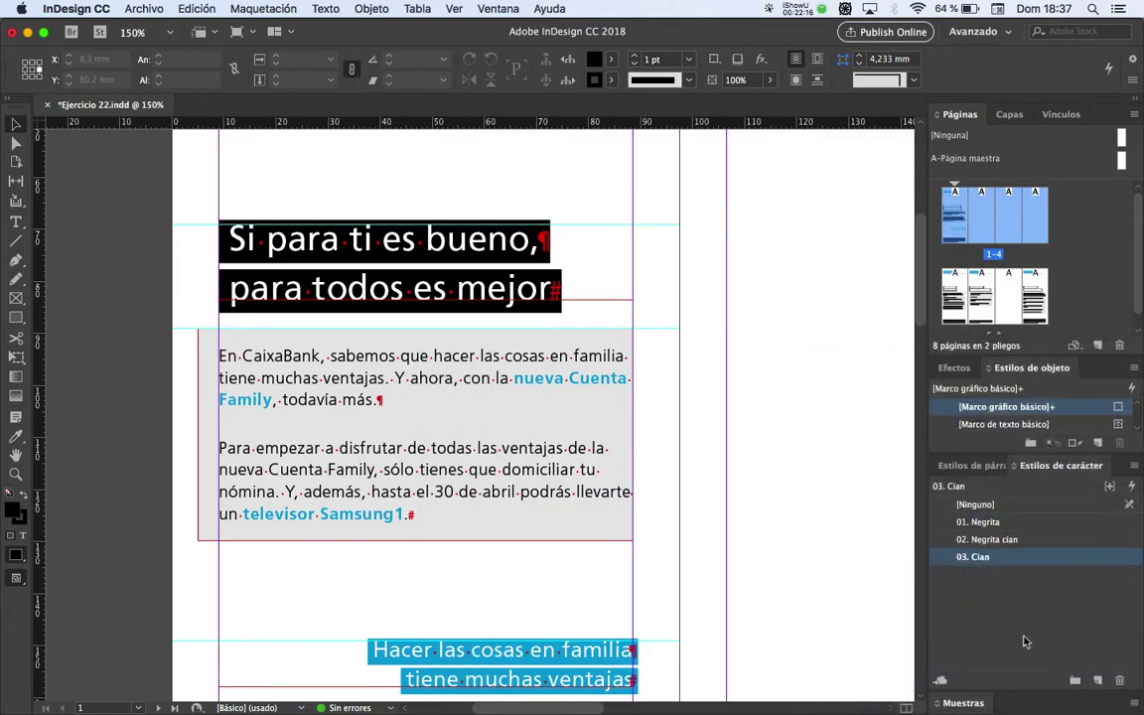
Go to the bulleted list on page 5 and sort the paragraph styles by name
left_click(978, 467)
scroll(473, 426, "down", 10)
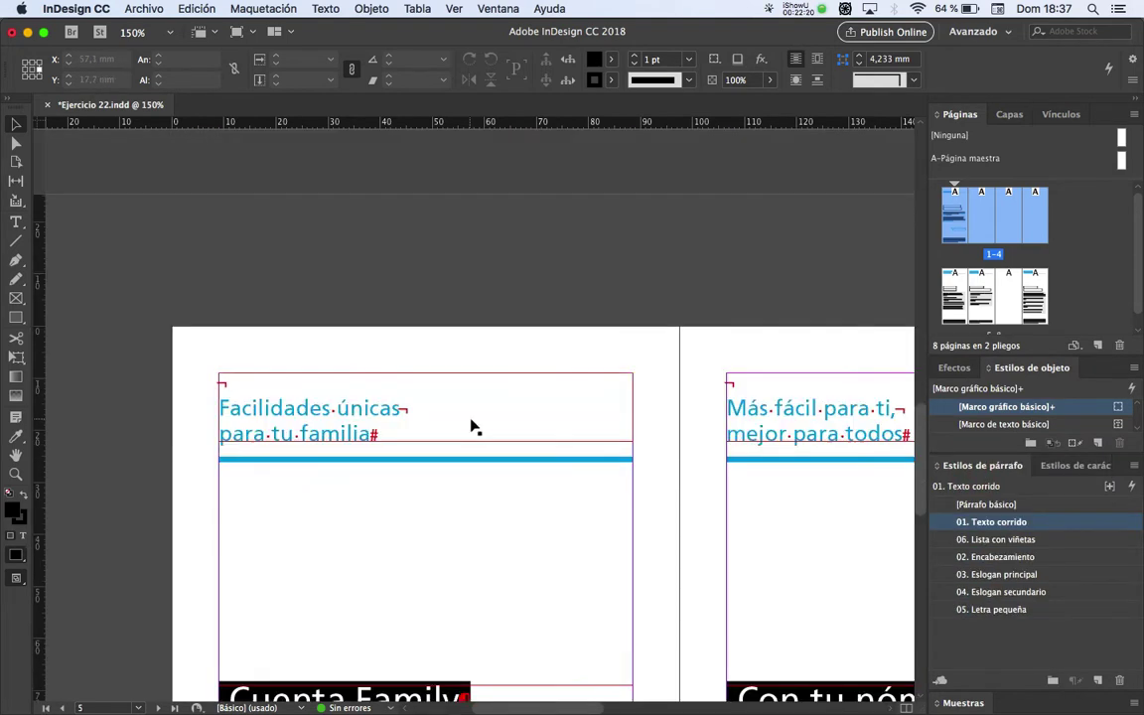
scroll(473, 426, "down", 5)
double_click(226, 409)
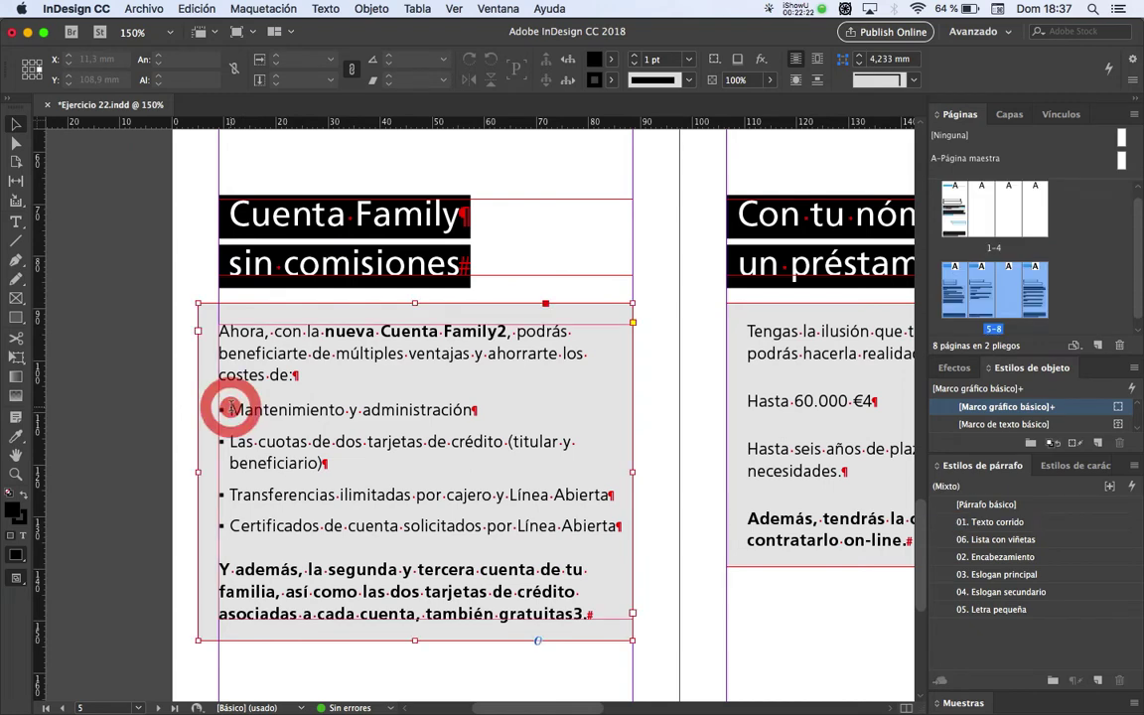
left_click_drag(245, 410, 196, 413)
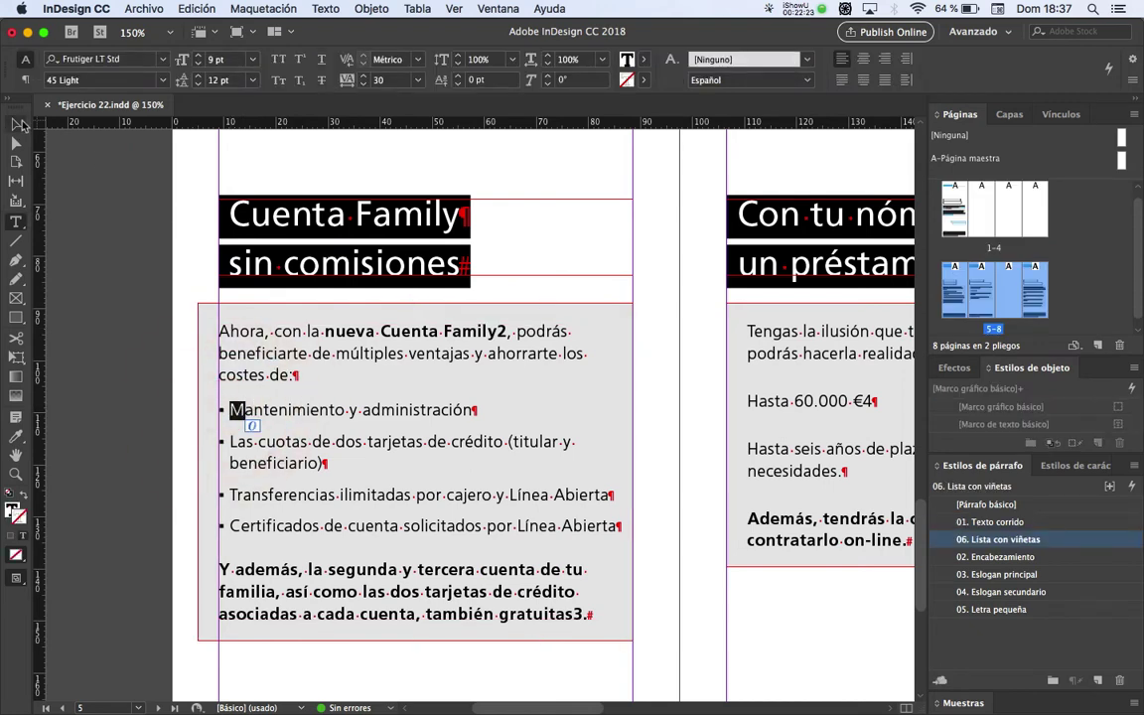
key("Escape")
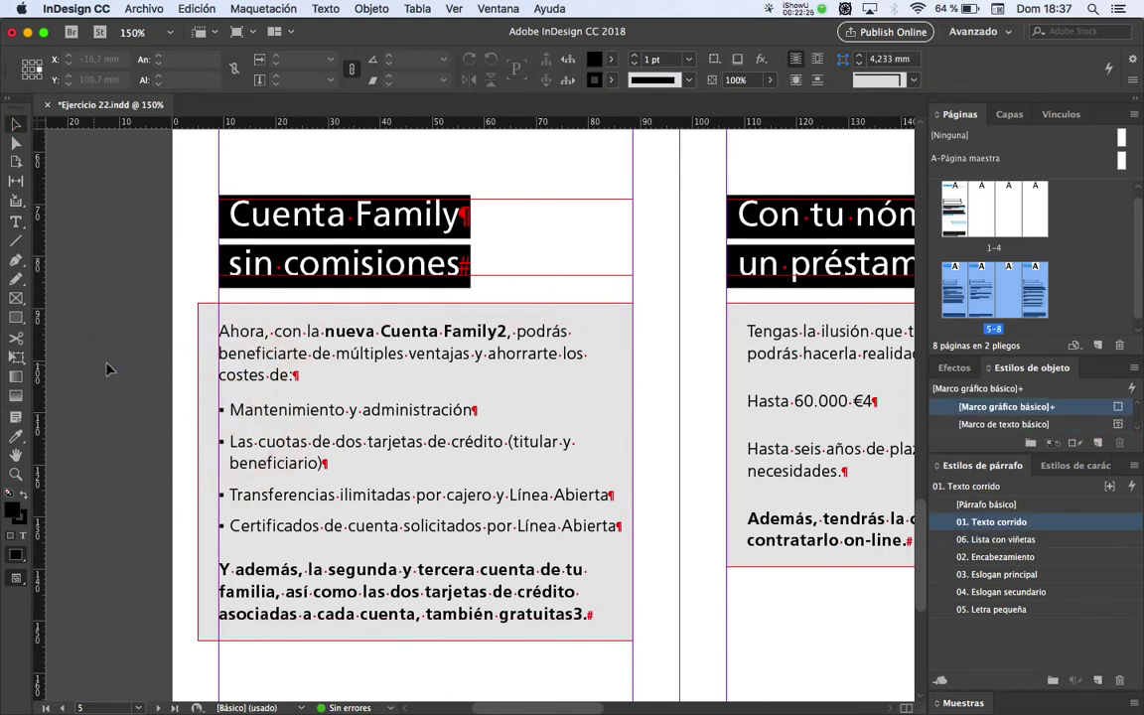
right_click(1072, 528)
left_click(973, 669)
Assign the "03. Cian" character style to the bullets in the "06. Lista con viñetas" paragraph style
double_click(1063, 610)
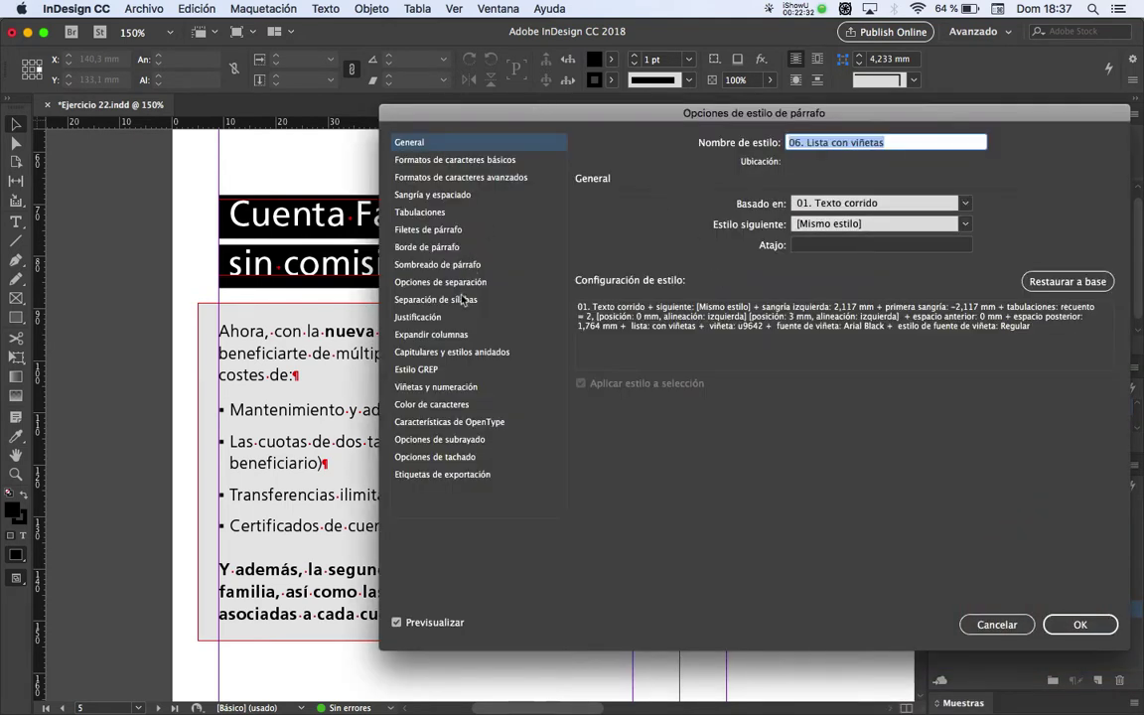
left_click(440, 387)
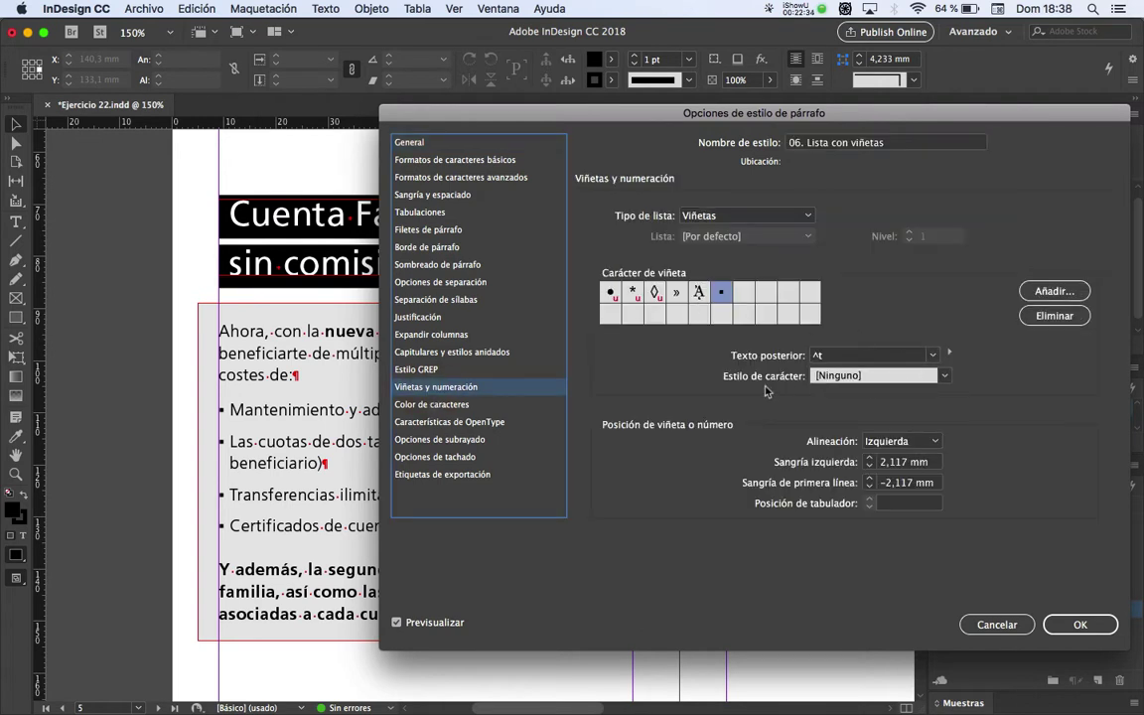
left_click(947, 385)
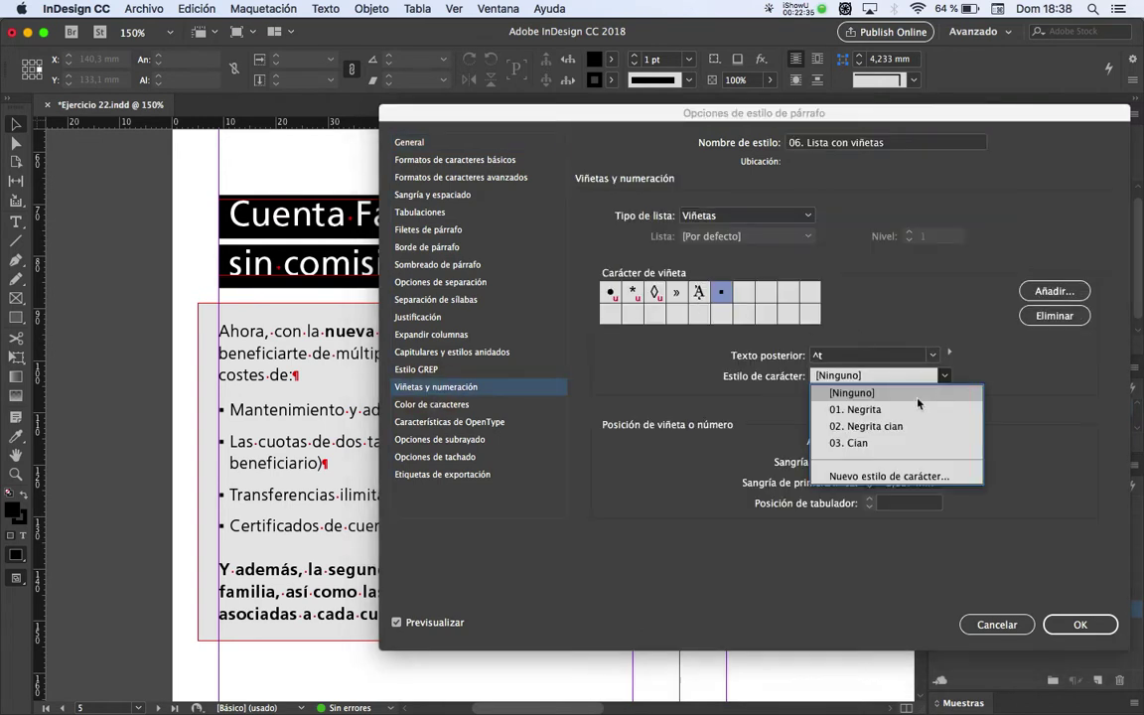
left_click(875, 440)
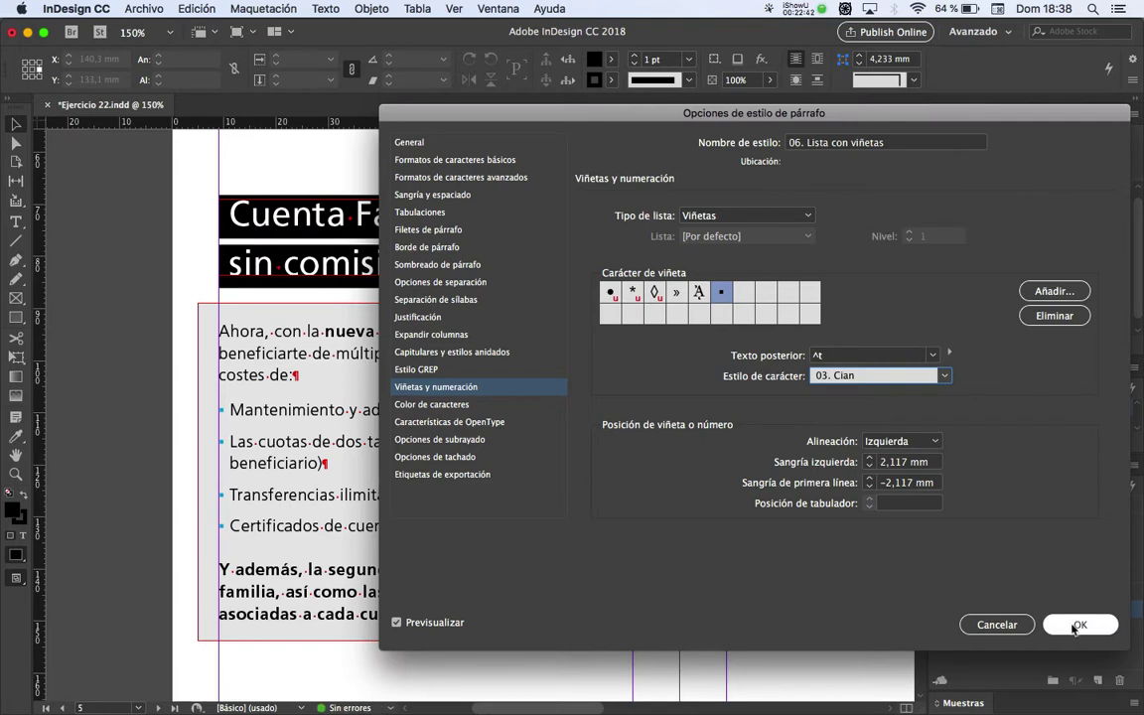
left_click(1076, 625)
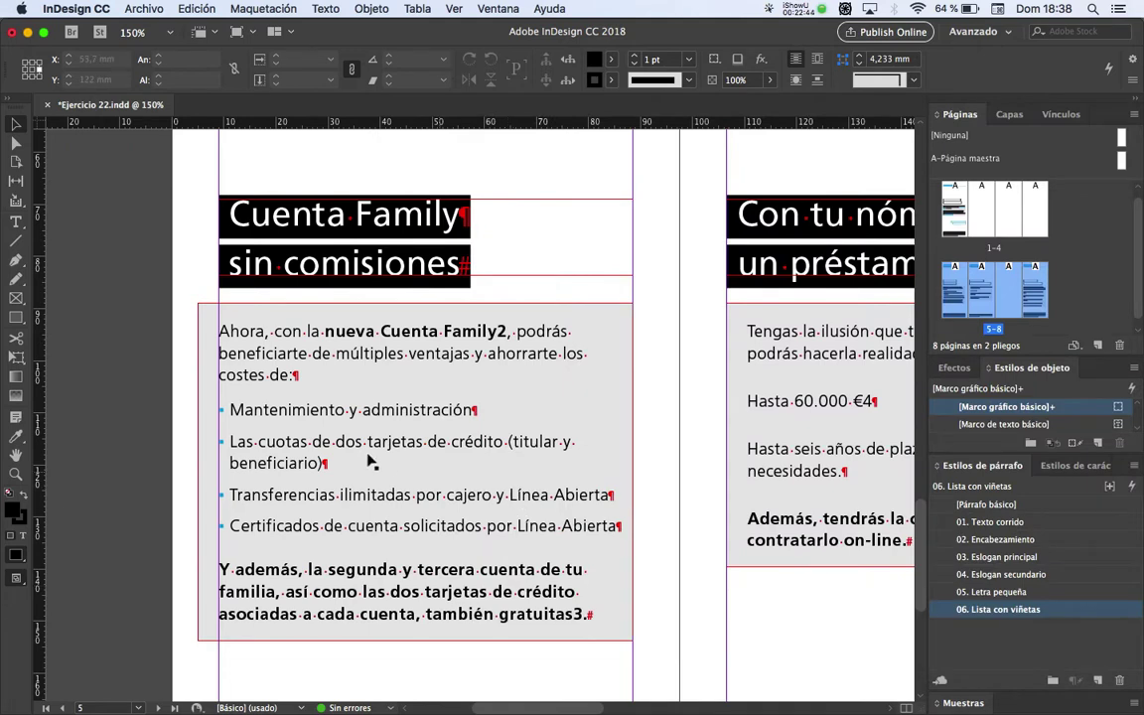
scroll(224, 434, "up", 5)
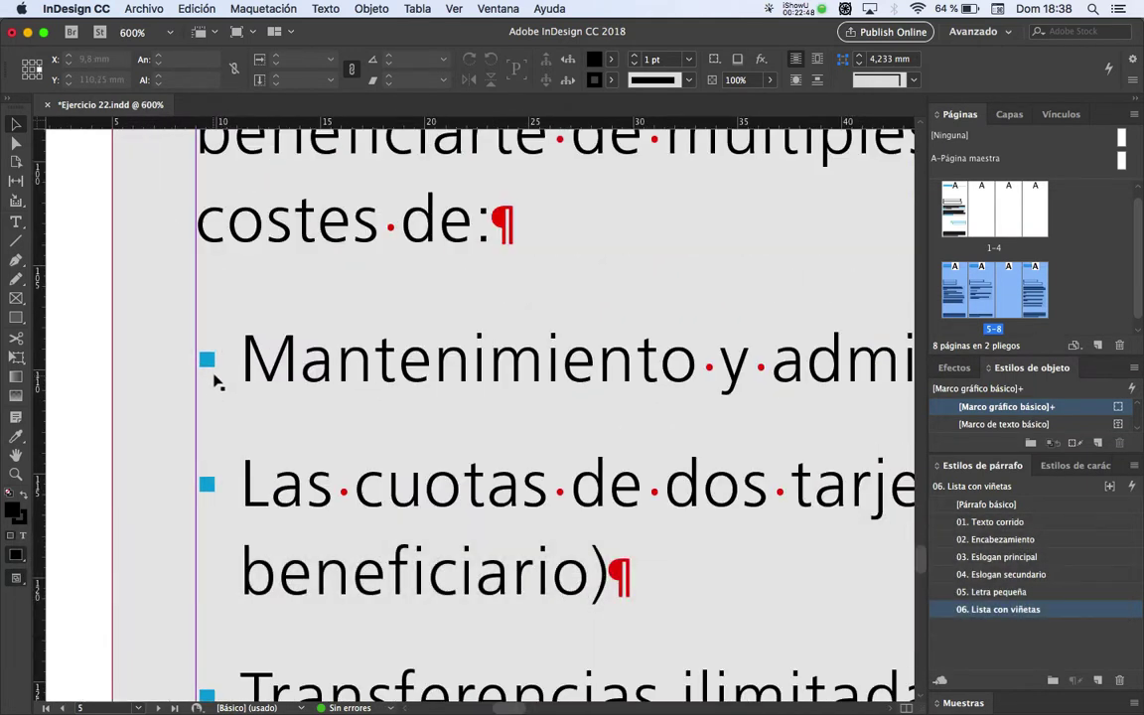
scroll(217, 382, "down", 3)
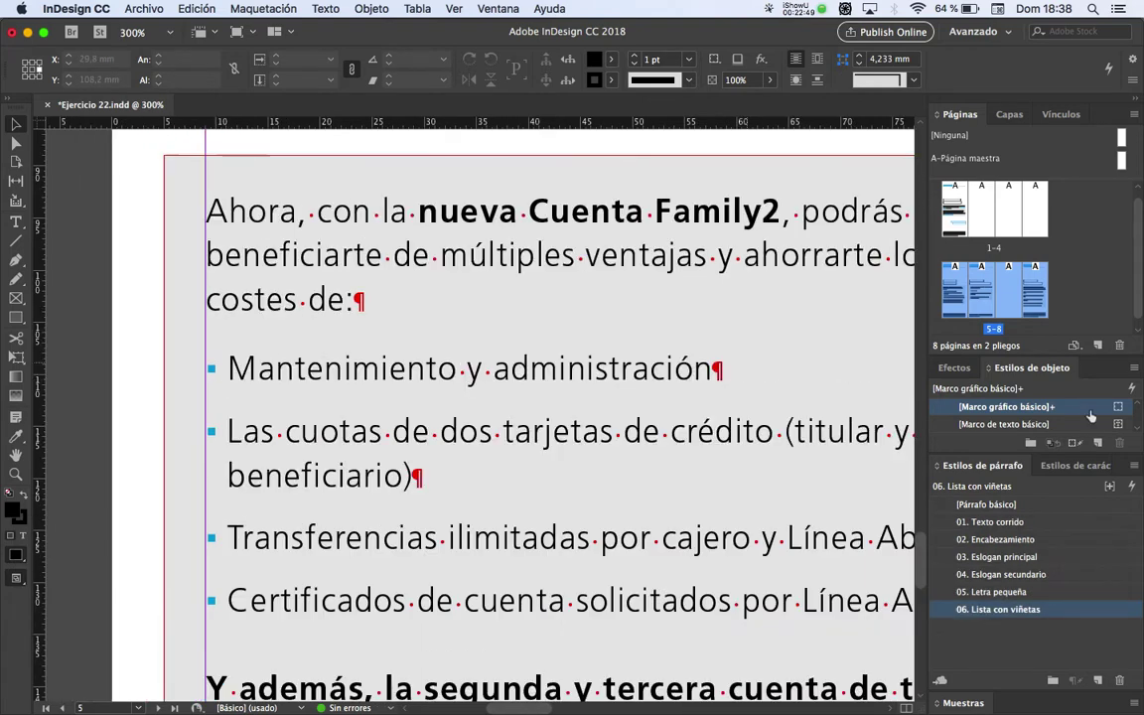
Try baseline shifts of 1 pt and -2 pt in the "03. Cian" character style, then discard the changes
left_click(1074, 466)
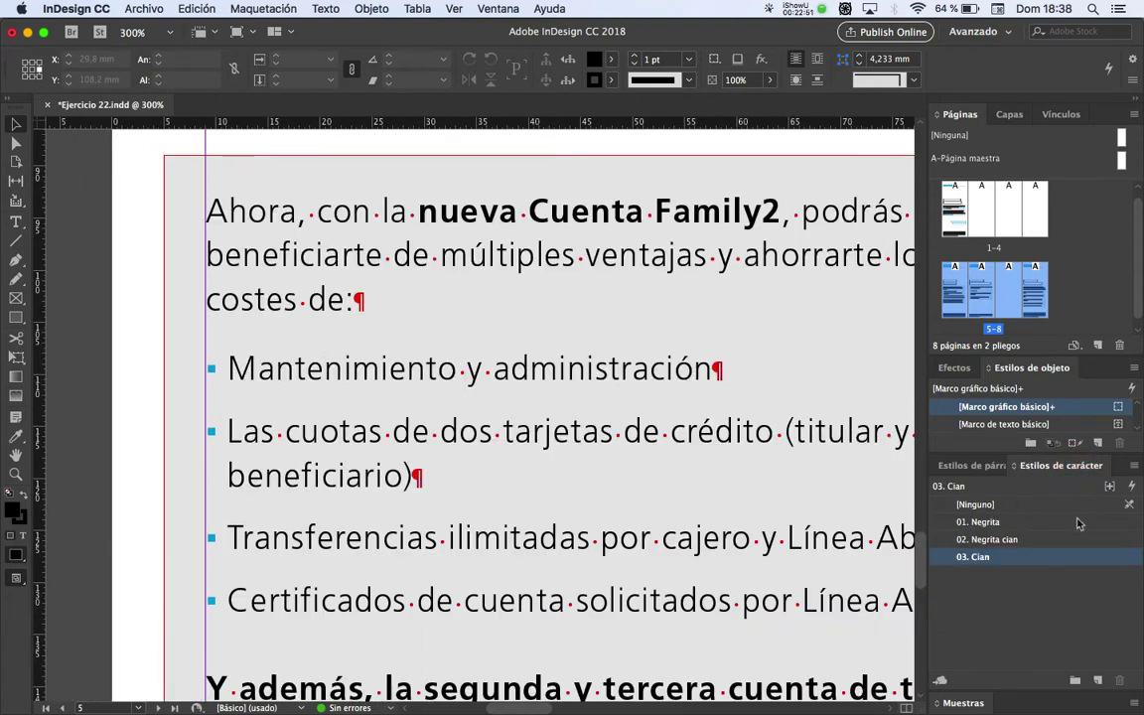
double_click(1043, 564)
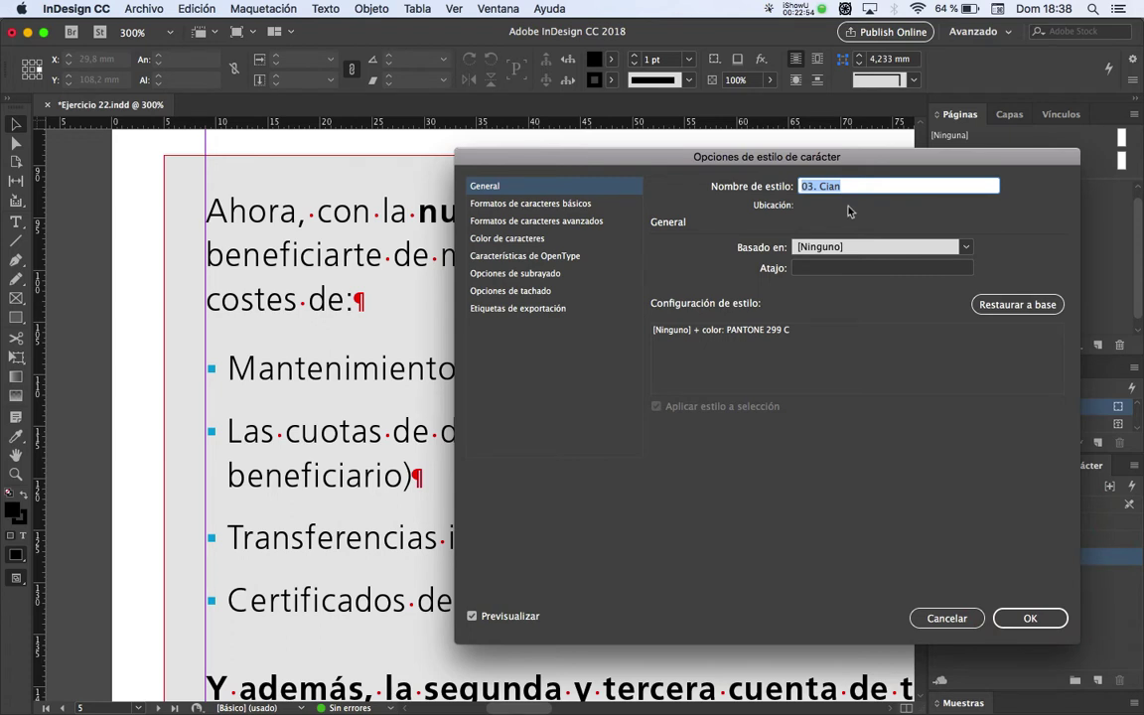
double_click(824, 186)
left_click(532, 222)
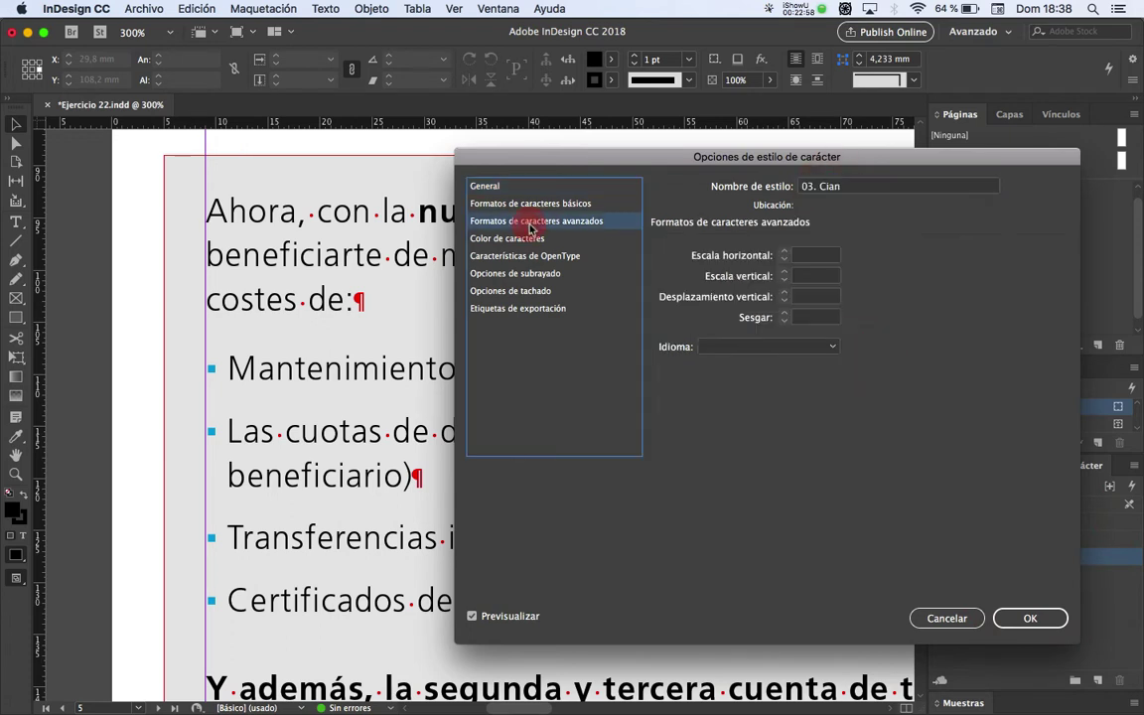
left_click(811, 297)
type("1")
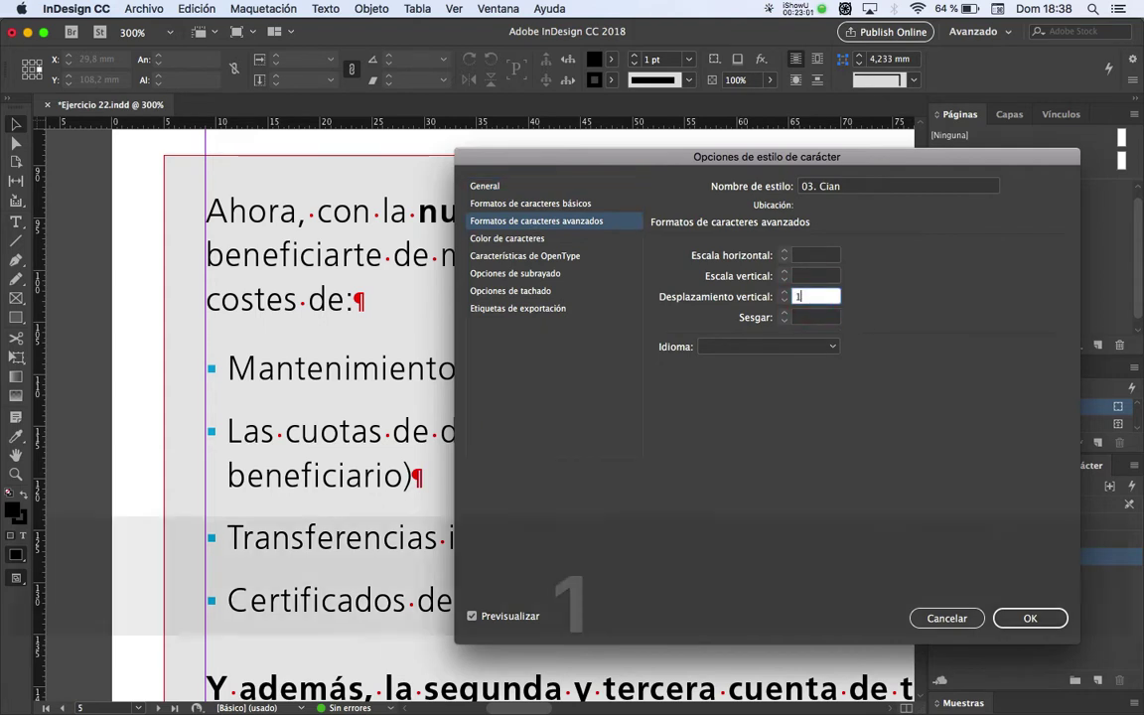
key("Tab")
left_click(809, 296)
type("-2")
key("Tab")
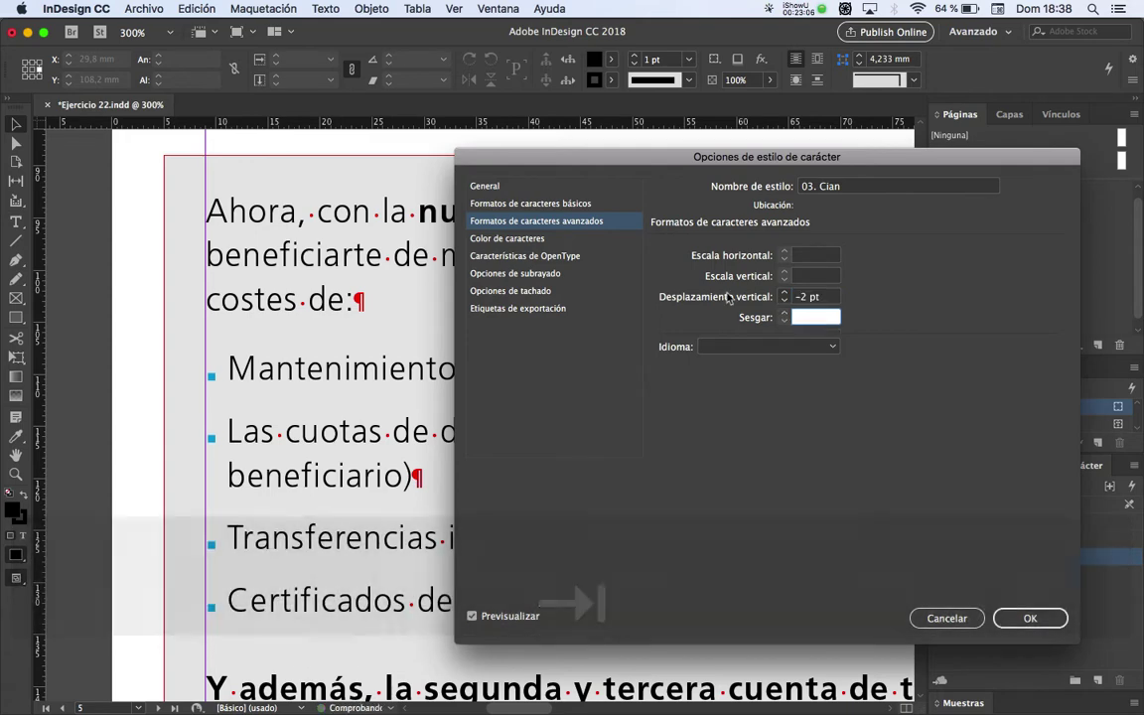
left_click(946, 618)
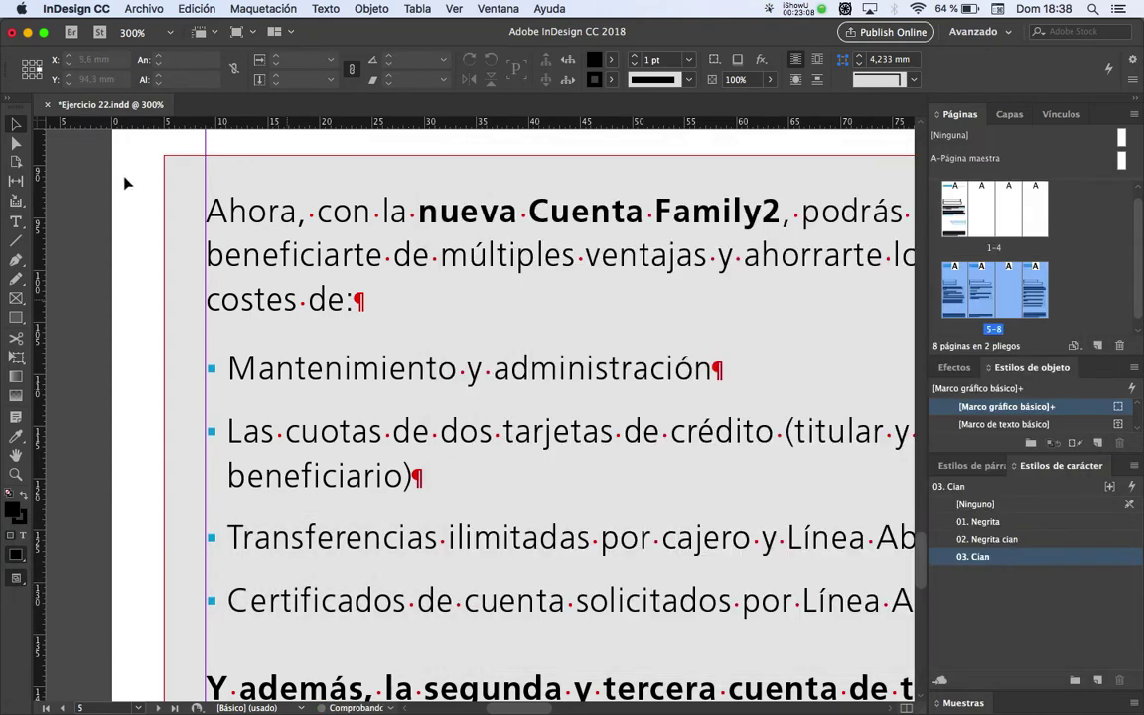
Format the footnote number 1 after "televisor Samsung" on page 1 as superscript
scroll(208, 315, "down", 2)
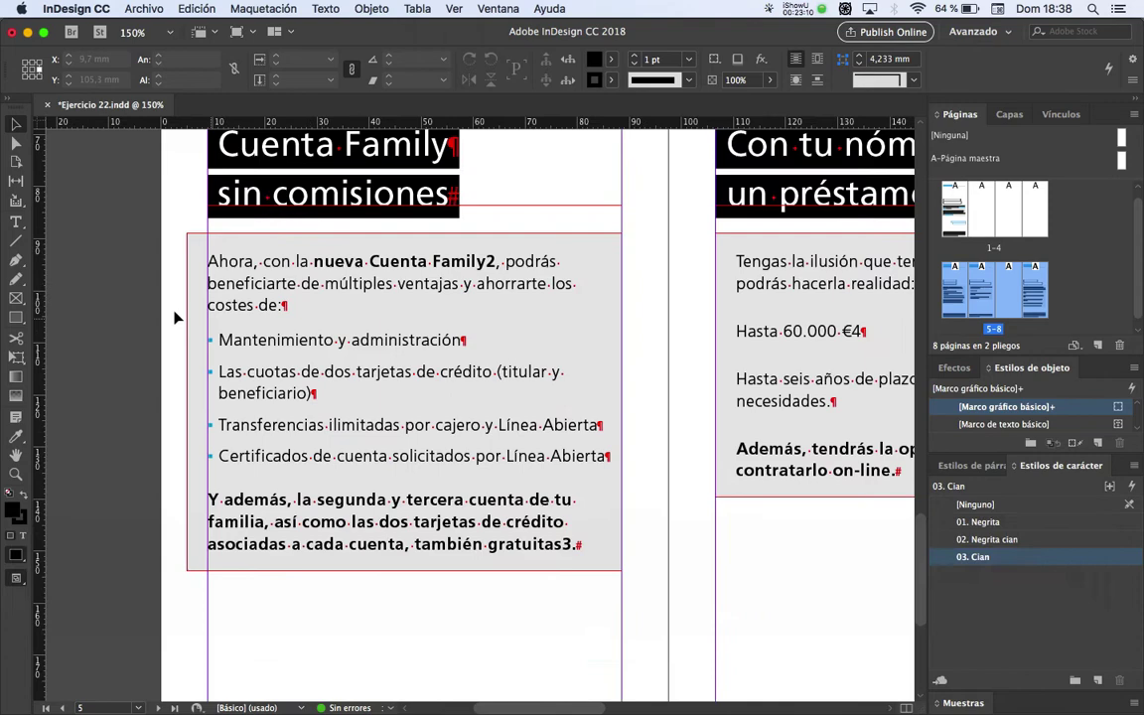
key("space")
left_click_drag(444, 315, 410, 314)
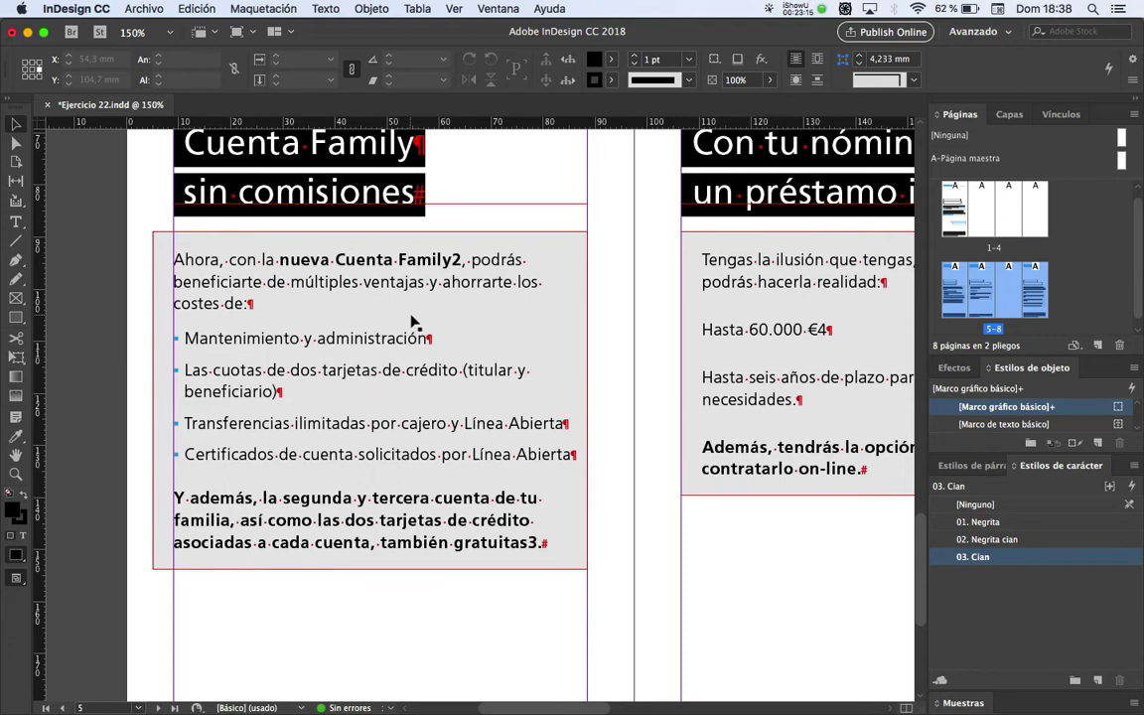
left_click(102, 268)
scroll(376, 334, "down", 1)
key("space")
left_click_drag(442, 221, 383, 458)
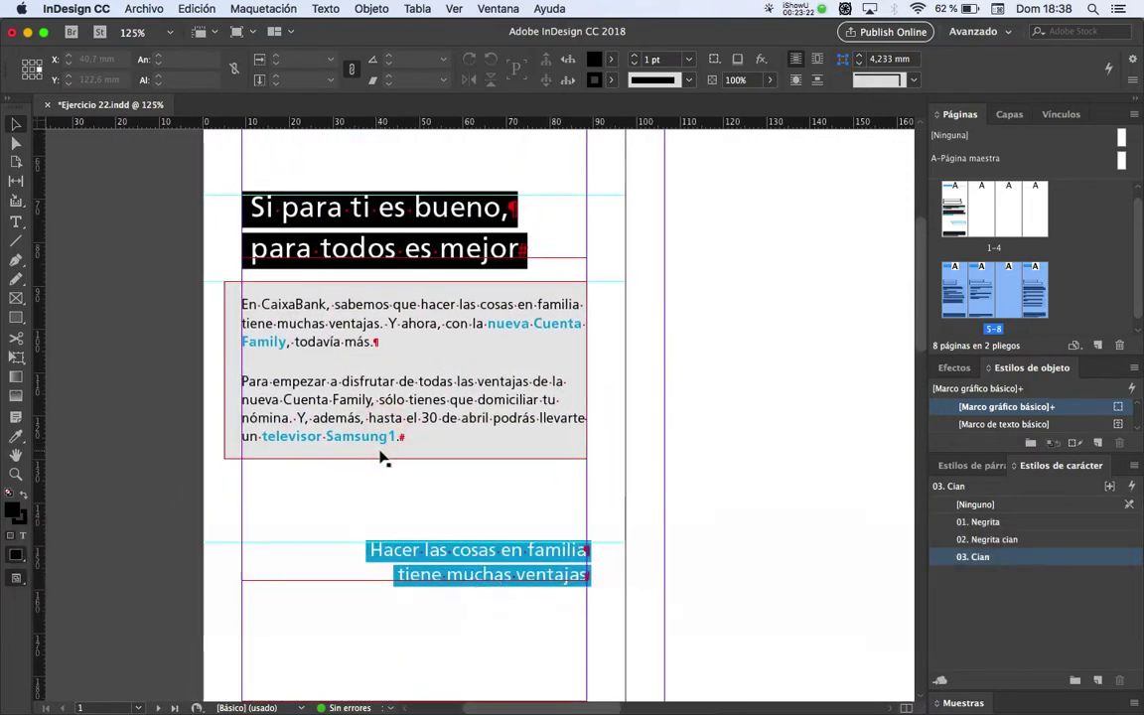
scroll(381, 455, "up", 2)
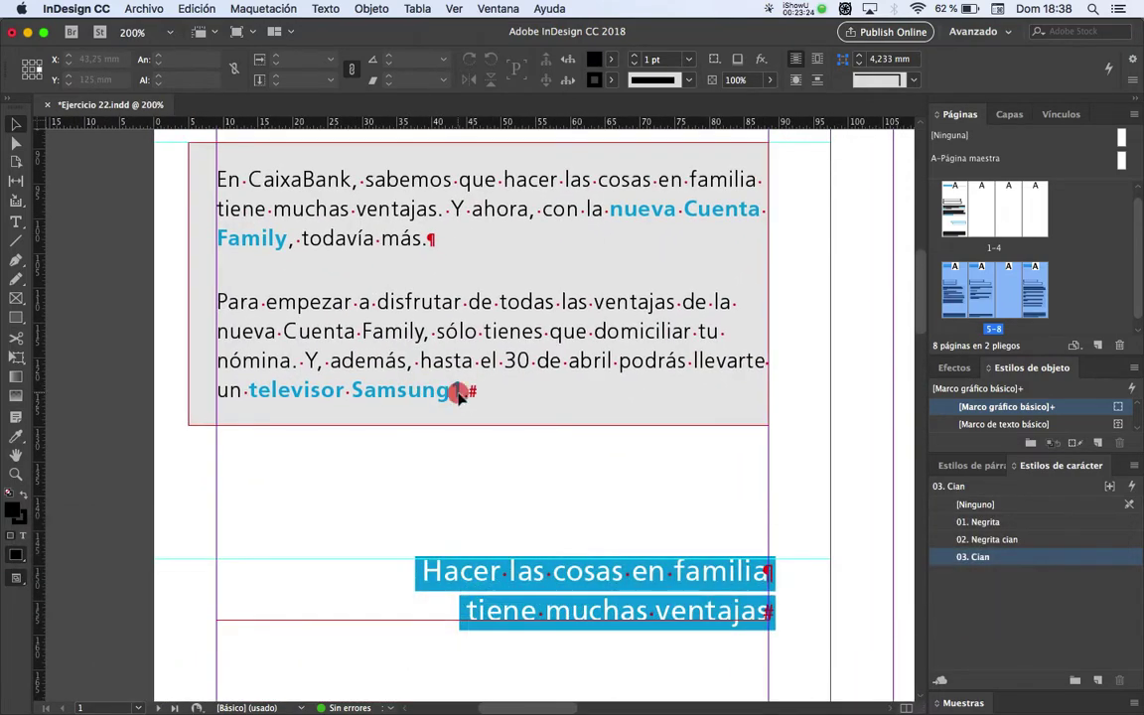
double_click(459, 395)
left_click(455, 390)
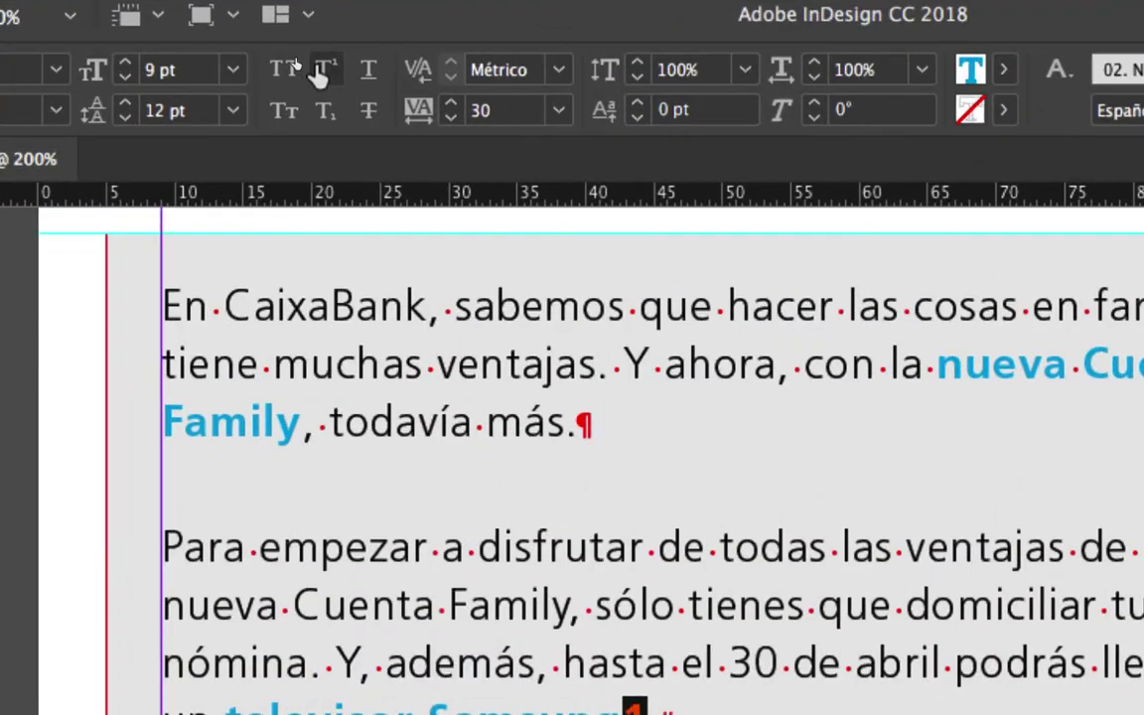
left_click(319, 72)
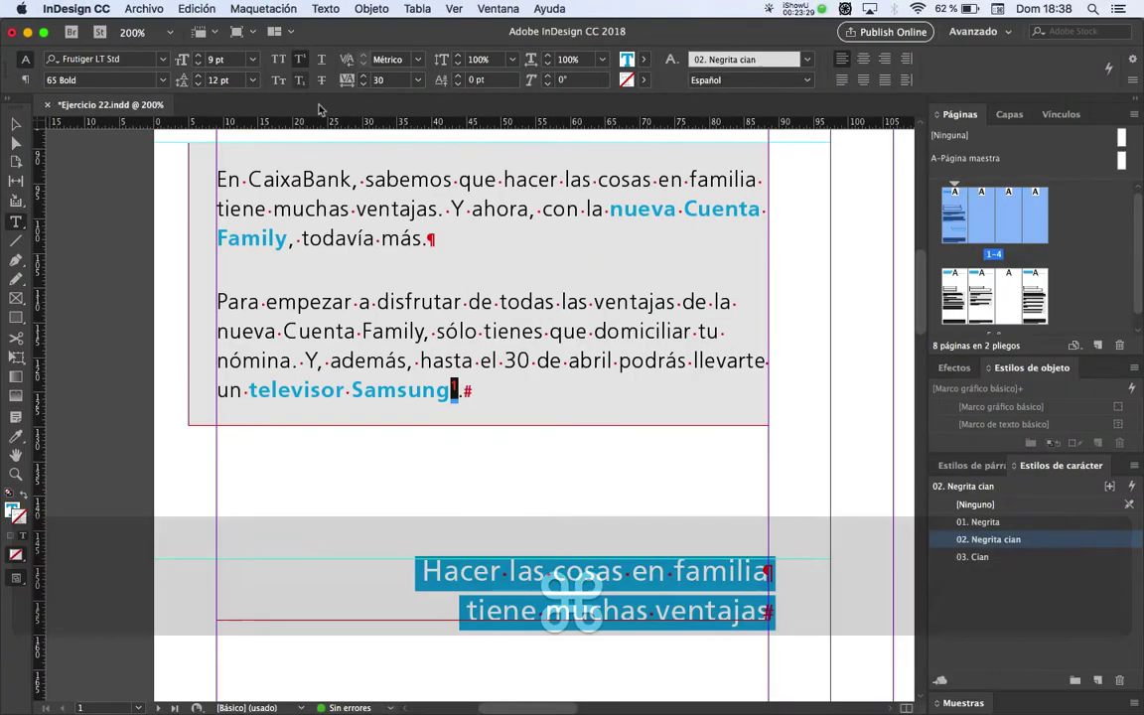
Format the footnote numbers 2 after "Cuenta Family" and 3 after "gratuitas" in the page 5 text box as superscript
scroll(444, 317, "down", 15)
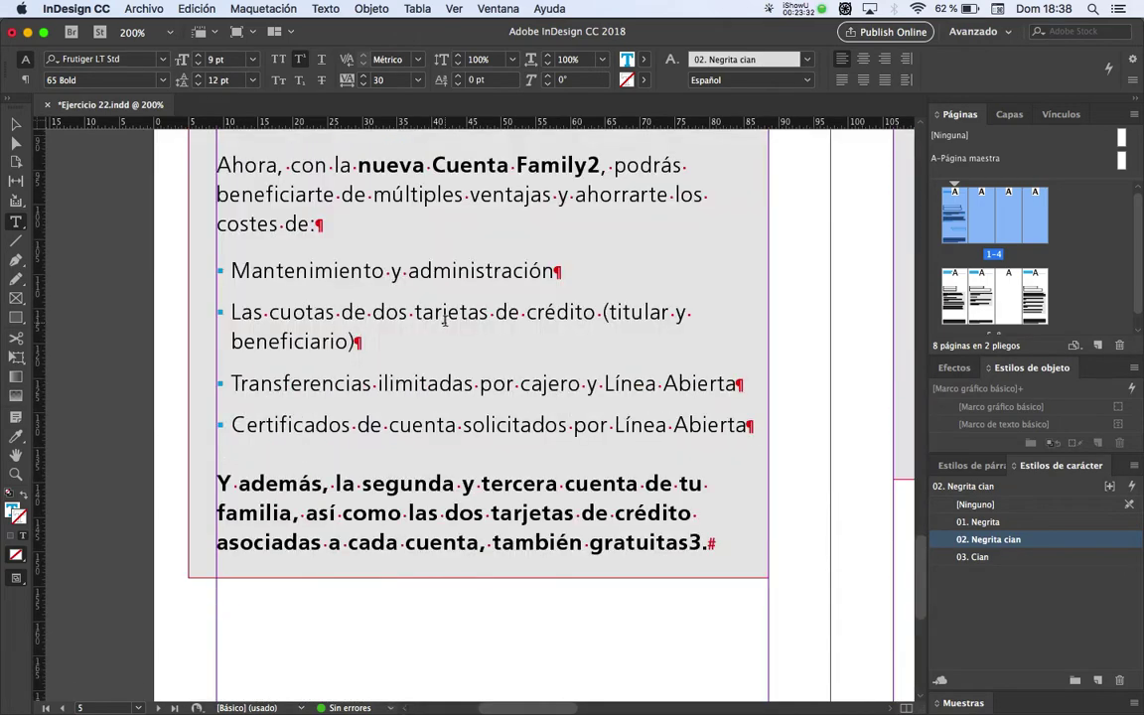
scroll(446, 317, "up", 1)
left_click_drag(600, 195, 587, 197)
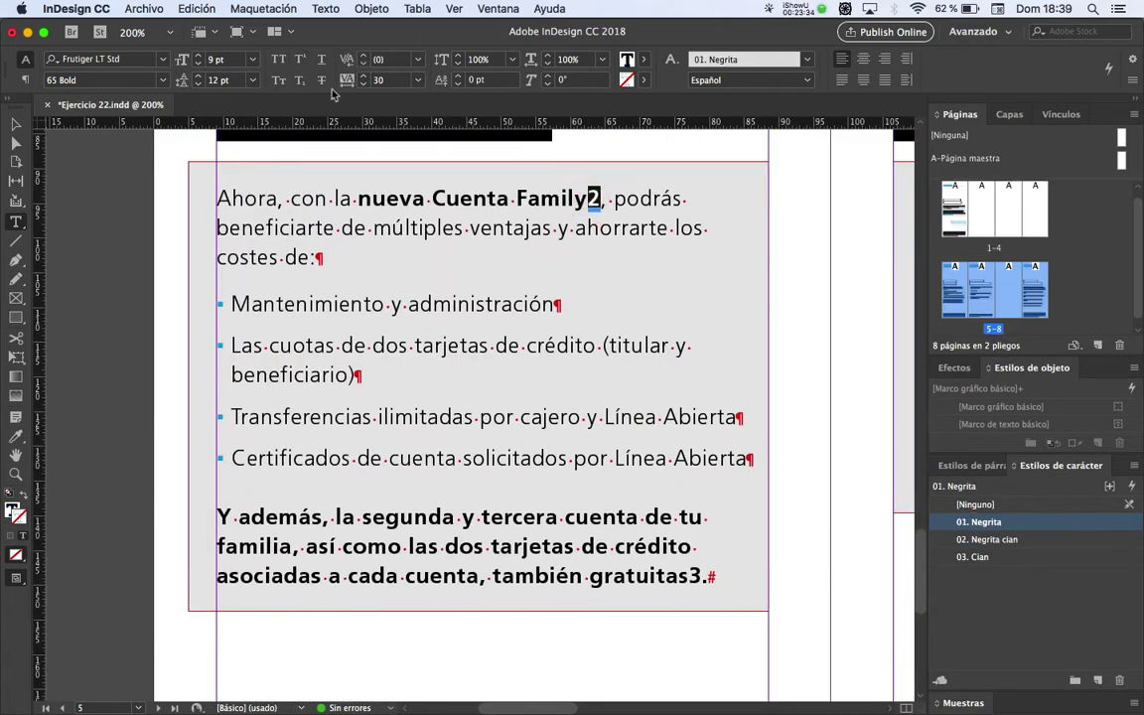
left_click(300, 59)
left_click_drag(701, 575, 689, 576)
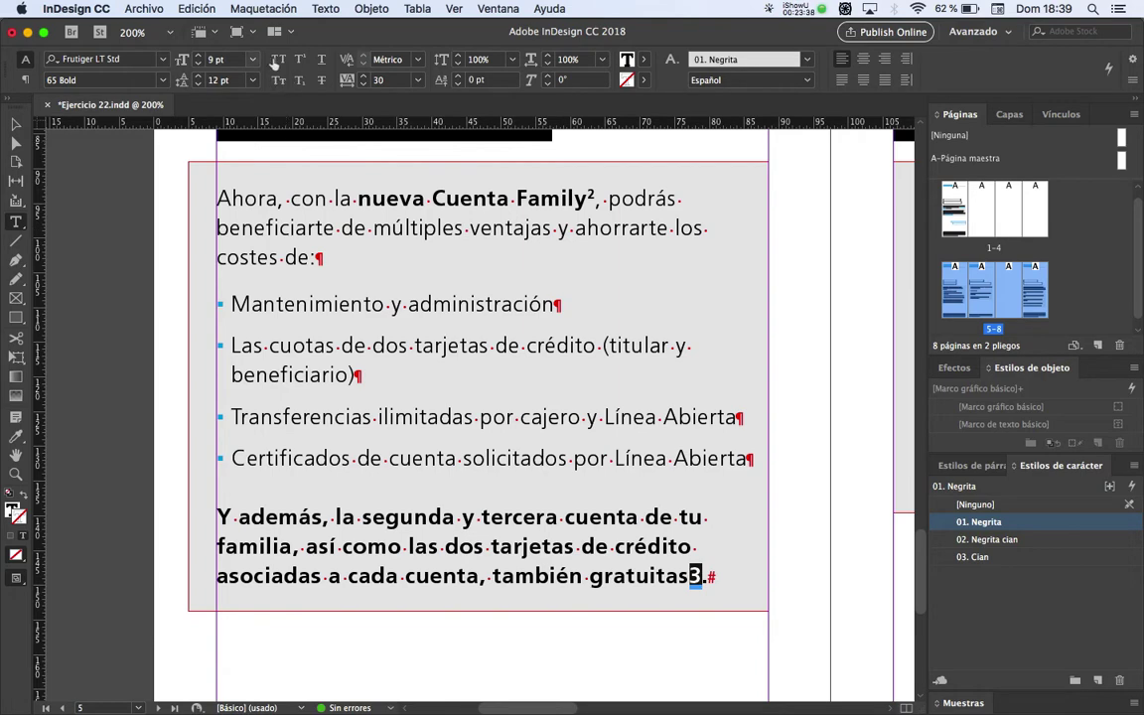
left_click(300, 60)
left_click(16, 124)
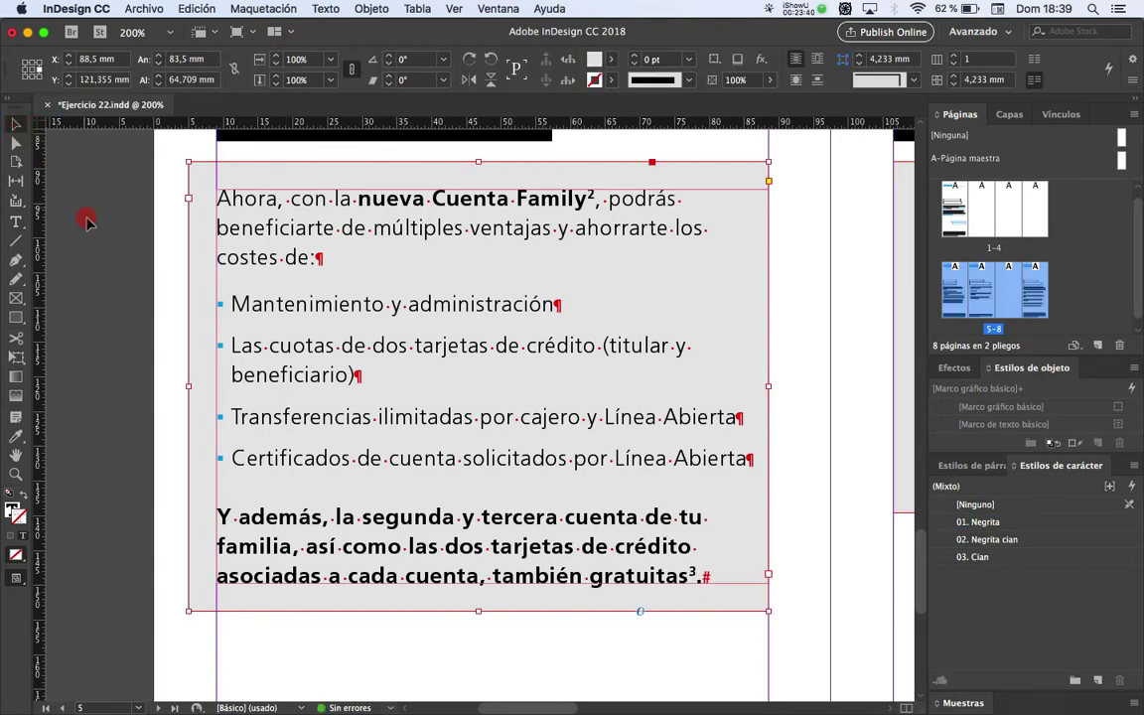
Format the footnote number 4 after "Hasta 60.000 €" on page 6 as superscript and save the document
scroll(533, 433, "down", 1)
left_click_drag(533, 432, 327, 439)
scroll(579, 397, "down", 1)
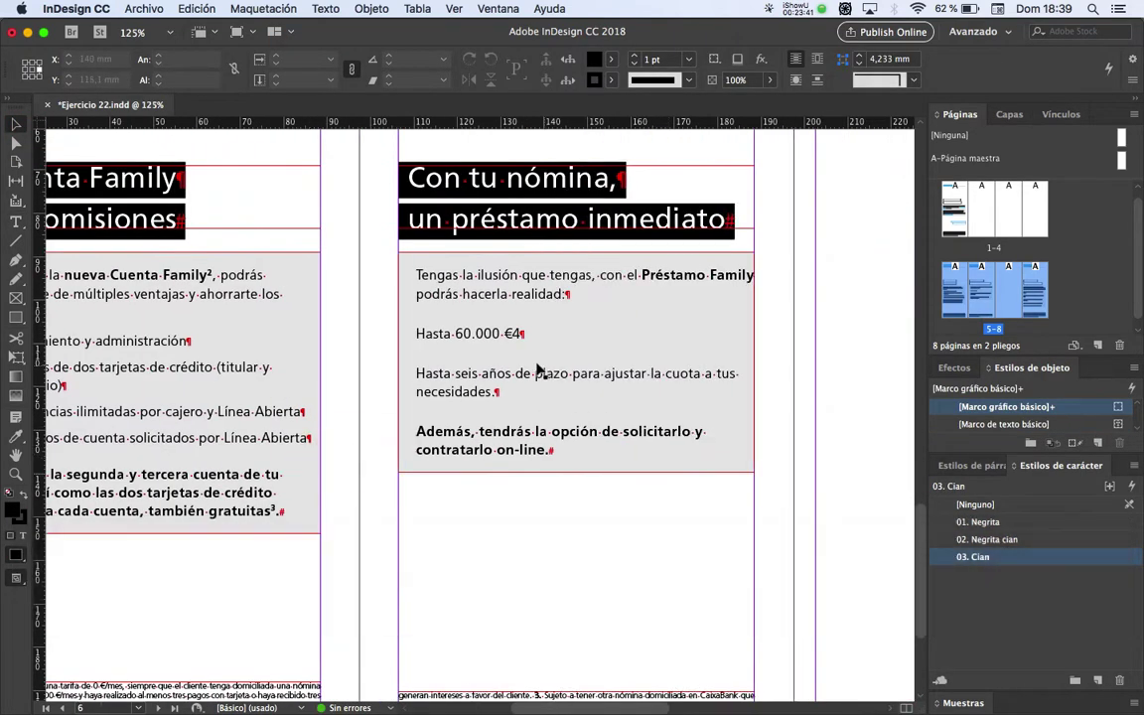
scroll(511, 338, "up", 1)
key("cmd+Tab")
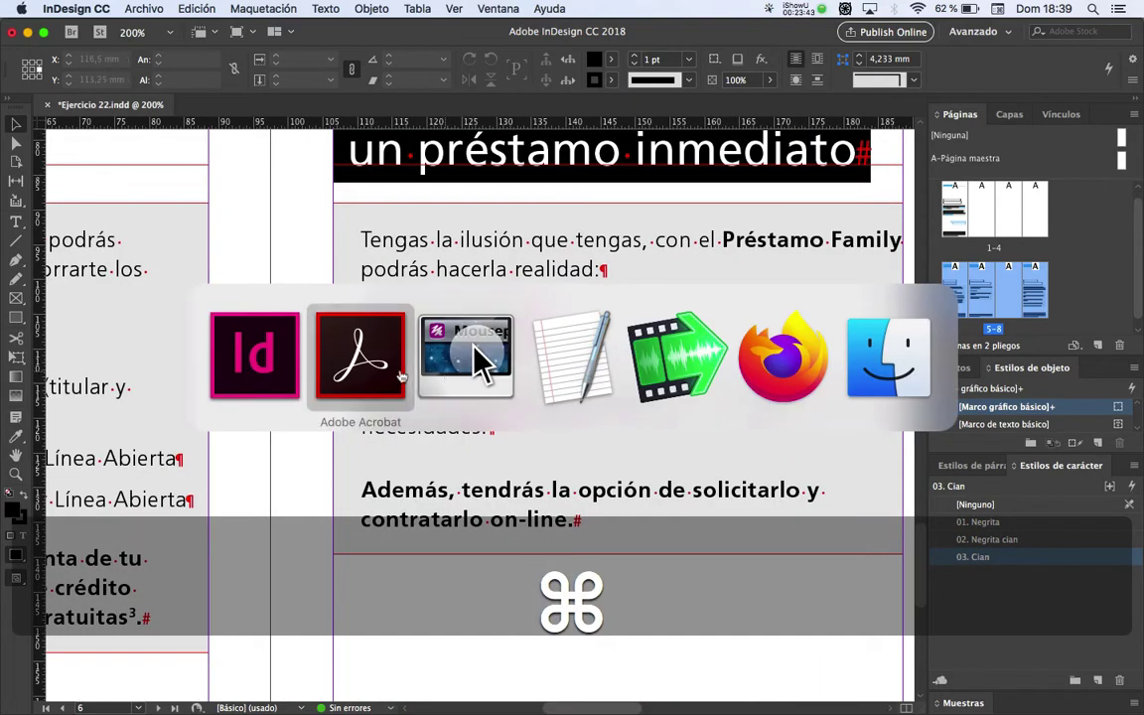
key("super+Tab")
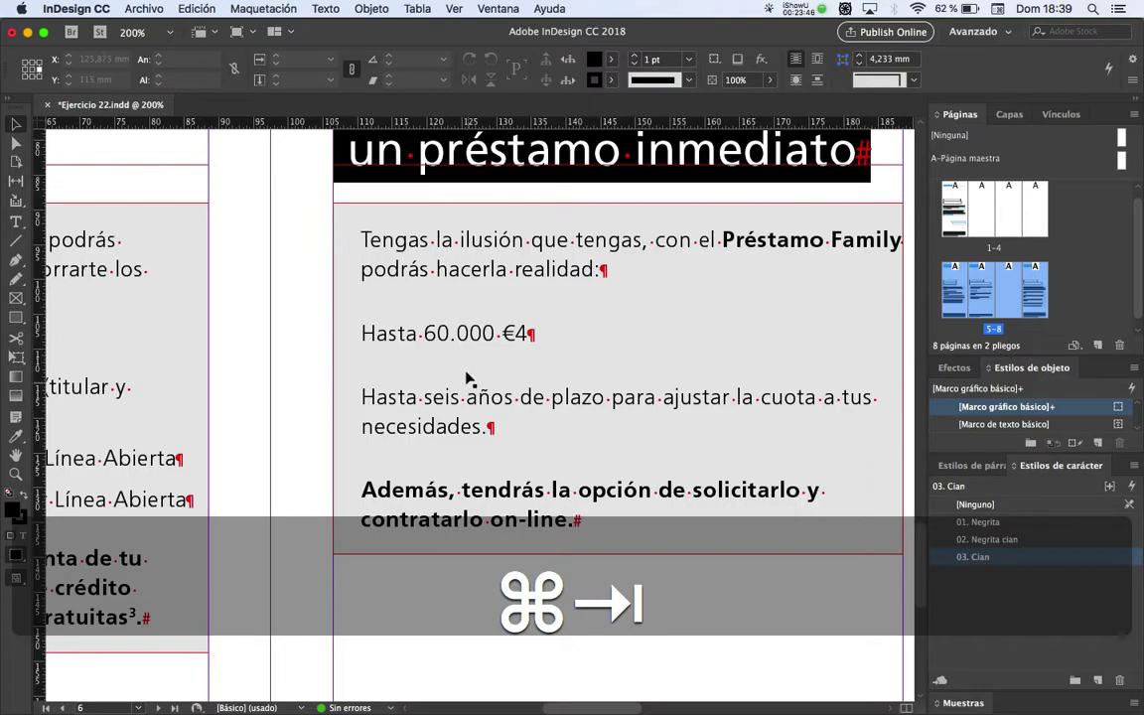
double_click(524, 336)
left_click_drag(528, 335, 513, 334)
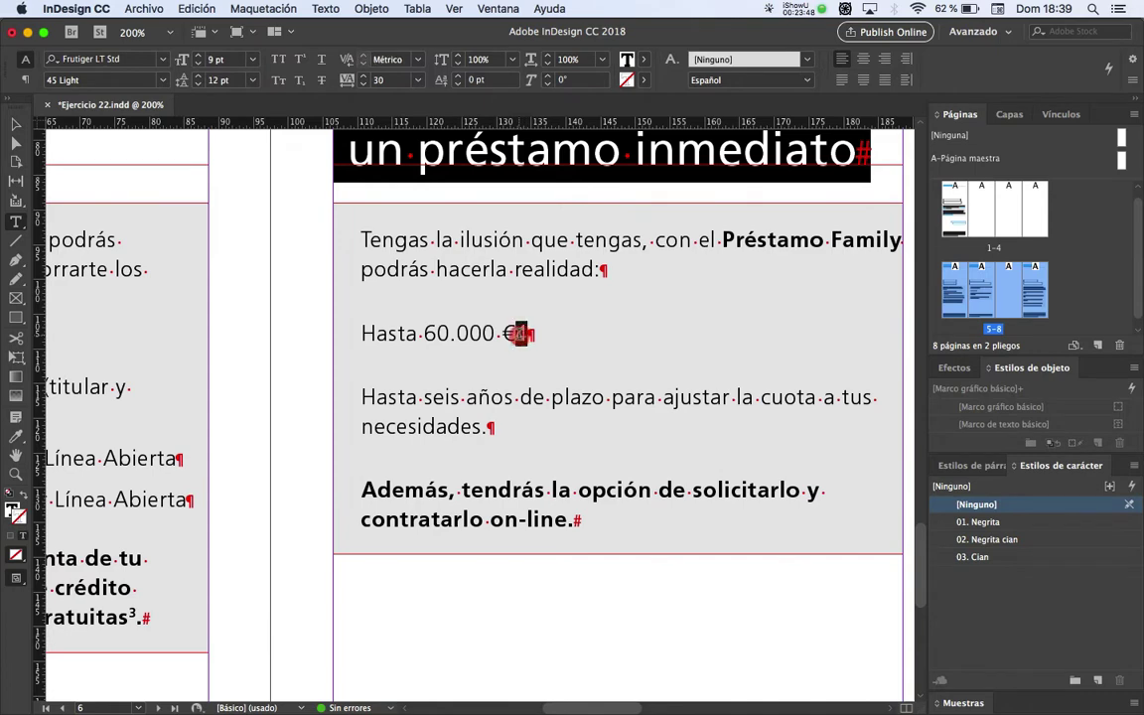
left_click(300, 62)
key("super+s")
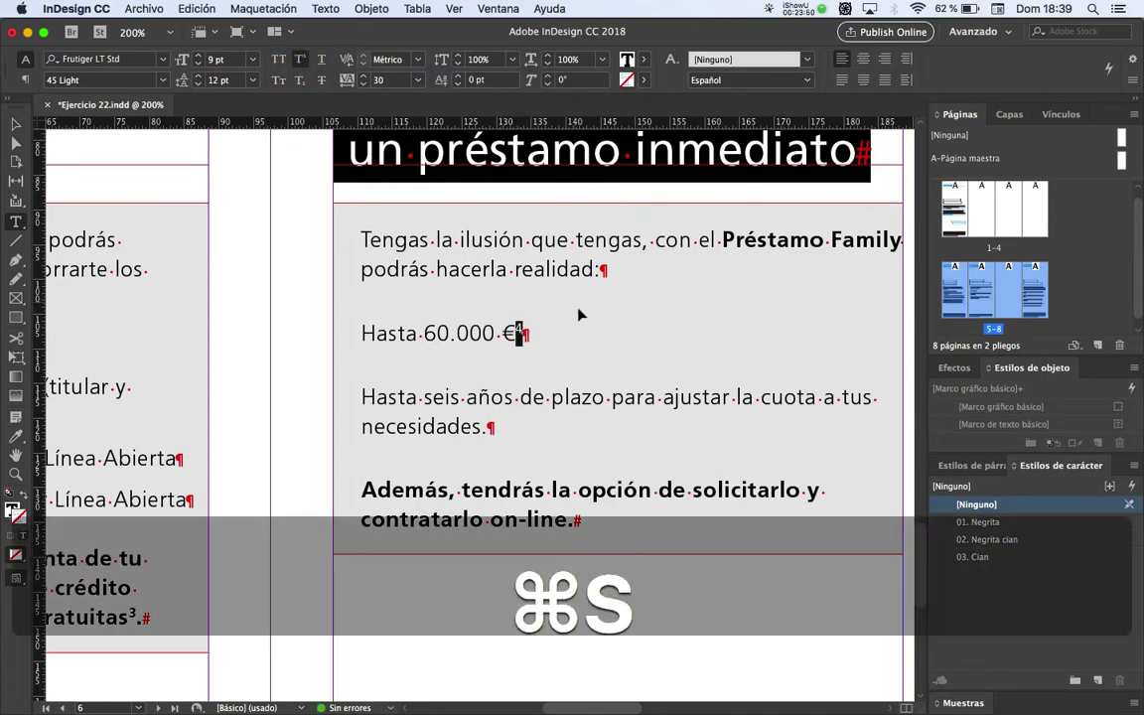
scroll(576, 339, "down", 3)
key("Escape")
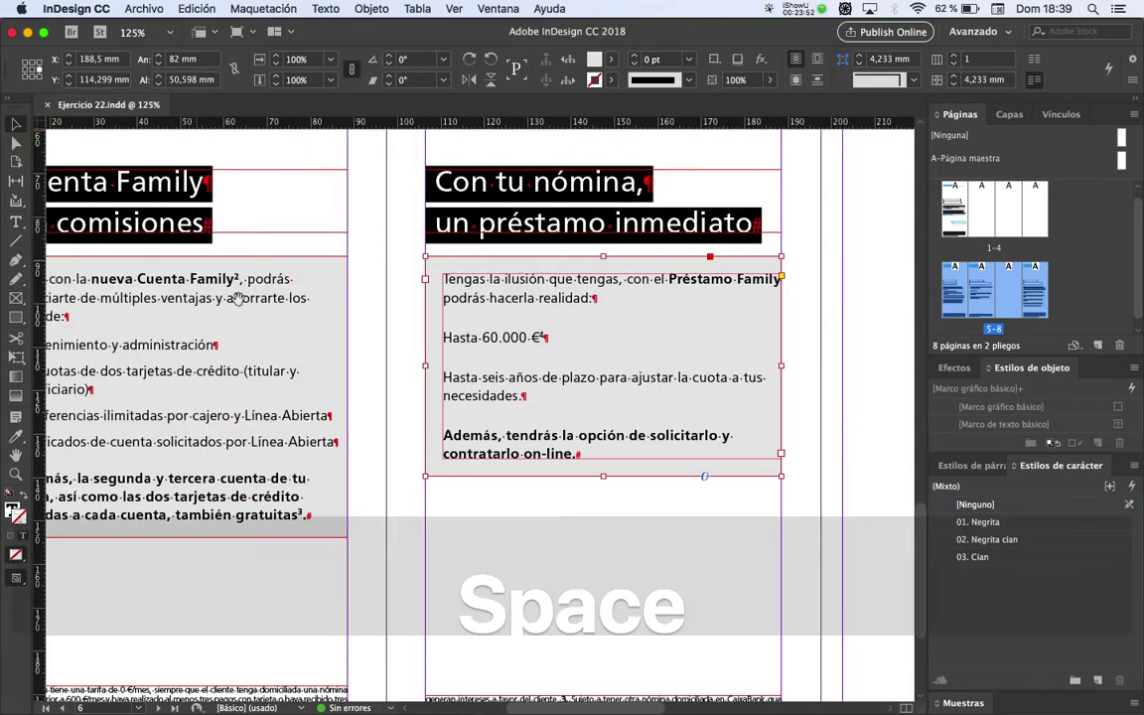
Review pages 5 to 8 and check the "Un pack digital" headline against the reference PDF in Acrobat
scroll(357, 301, "left", 10)
left_click(230, 314)
key("shift+super+p")
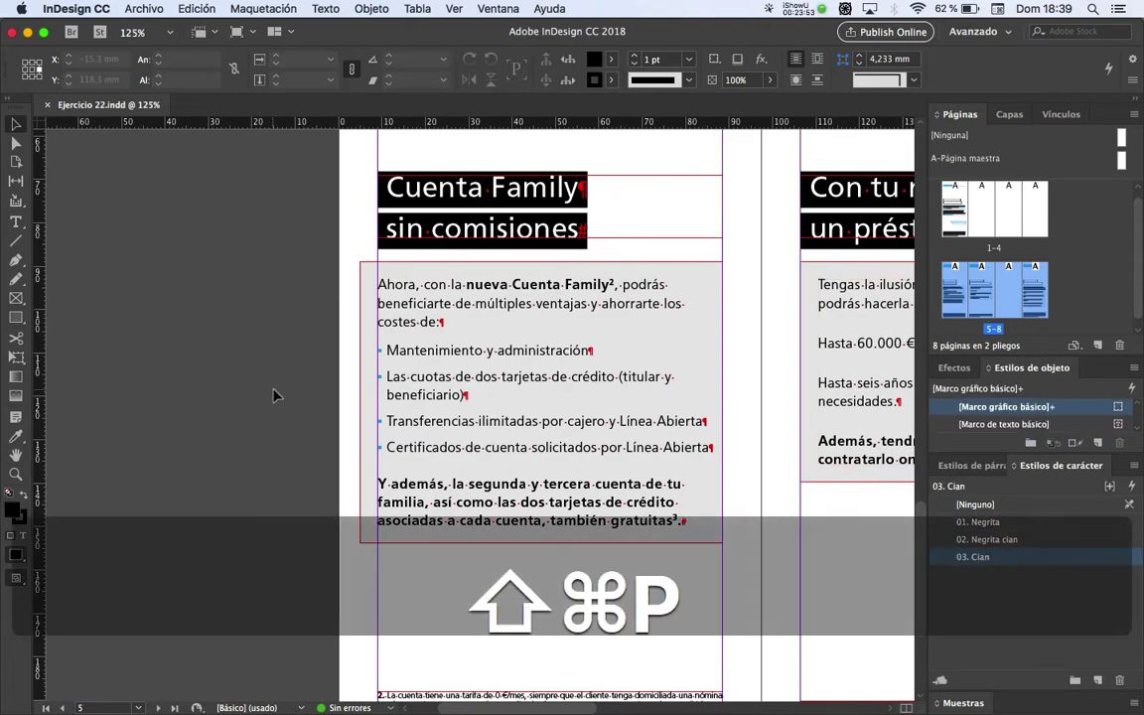
key("space")
left_click_drag(450, 349, 486, 371)
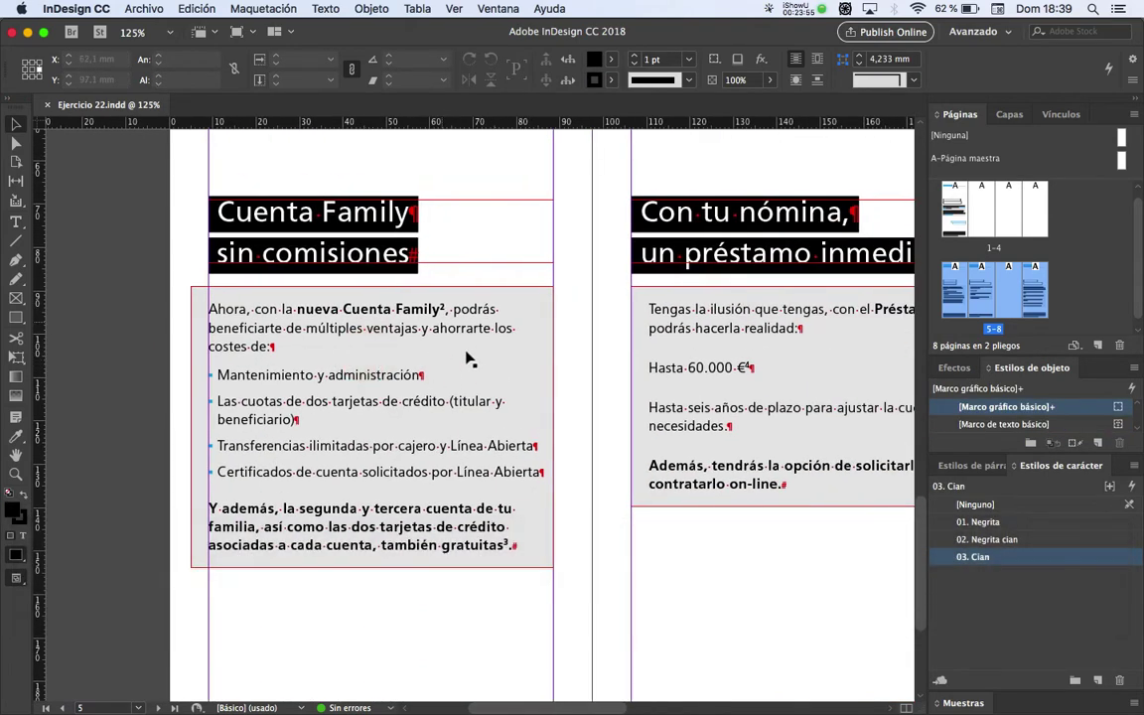
scroll(441, 337, "down", 2)
key("space")
left_click_drag(582, 360, 495, 390)
left_click_drag(612, 403, 401, 347)
left_click_drag(636, 313, 481, 319)
key("super+Tab")
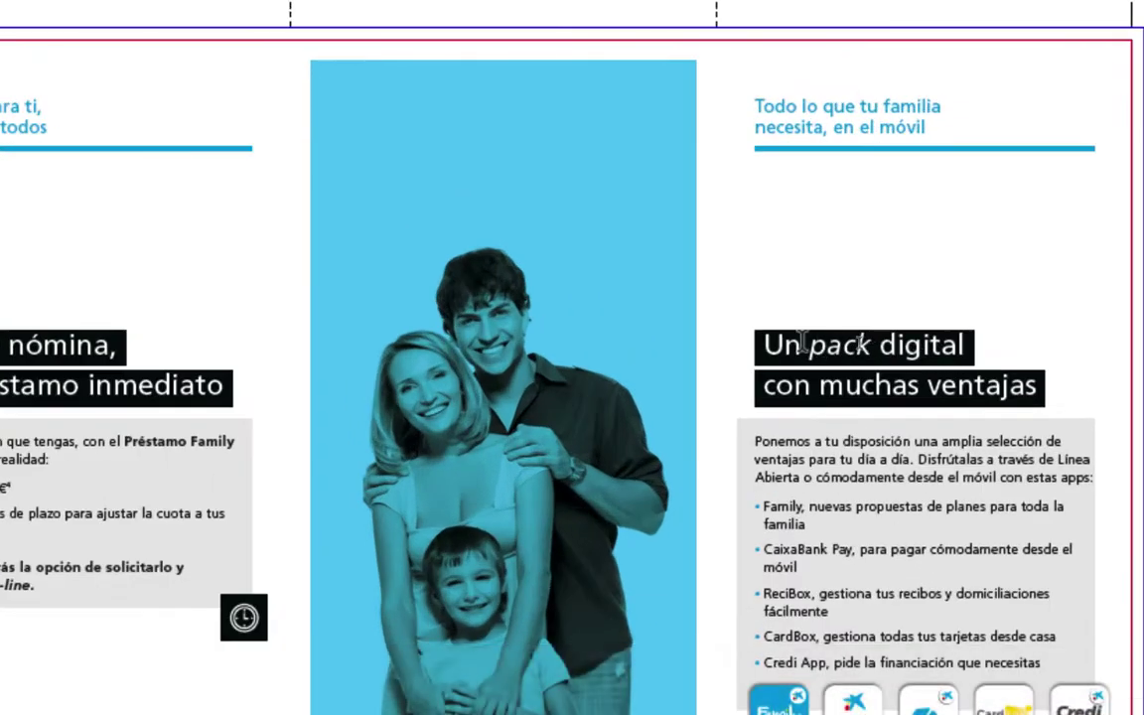
left_click_drag(863, 344, 900, 343)
key("super+c")
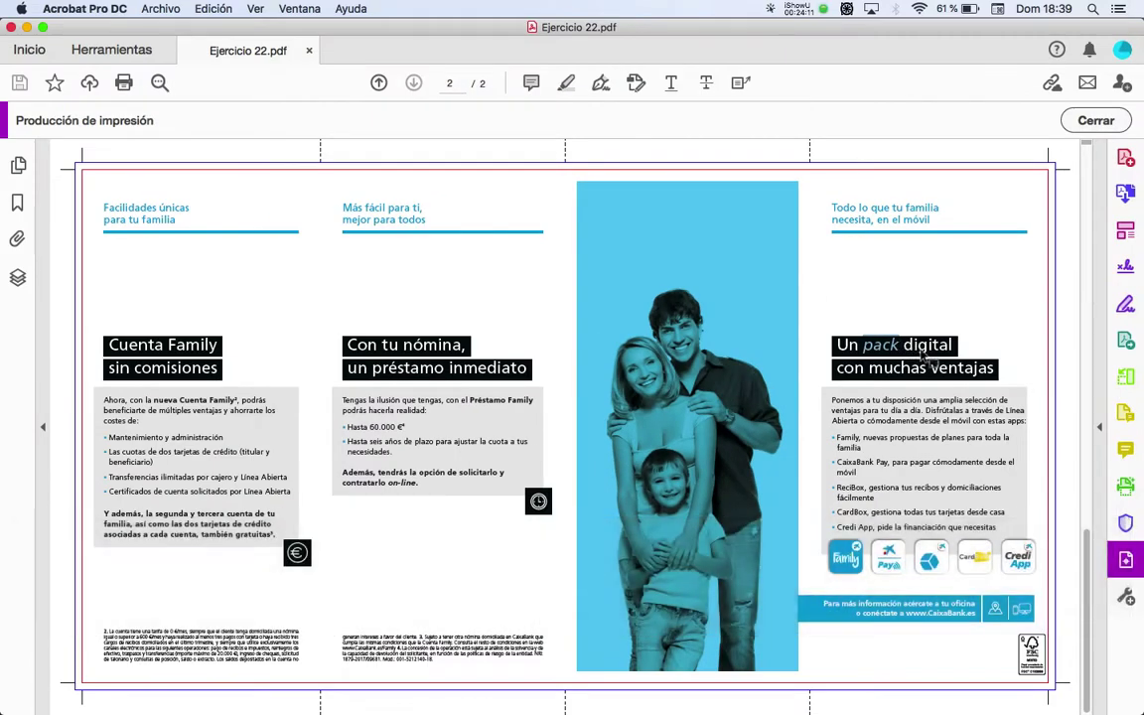
Back in InDesign, set the word "pack" in the page 8 headline to the 56 Italic font style
key("super+Tab")
double_click(422, 248)
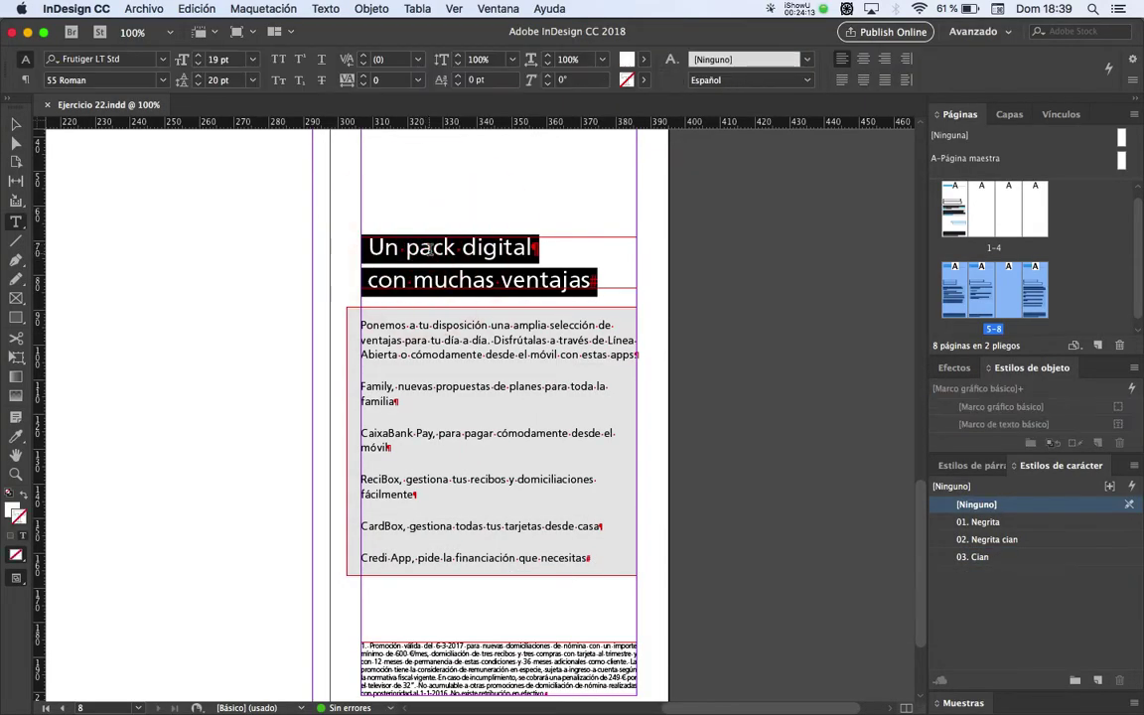
double_click(431, 248)
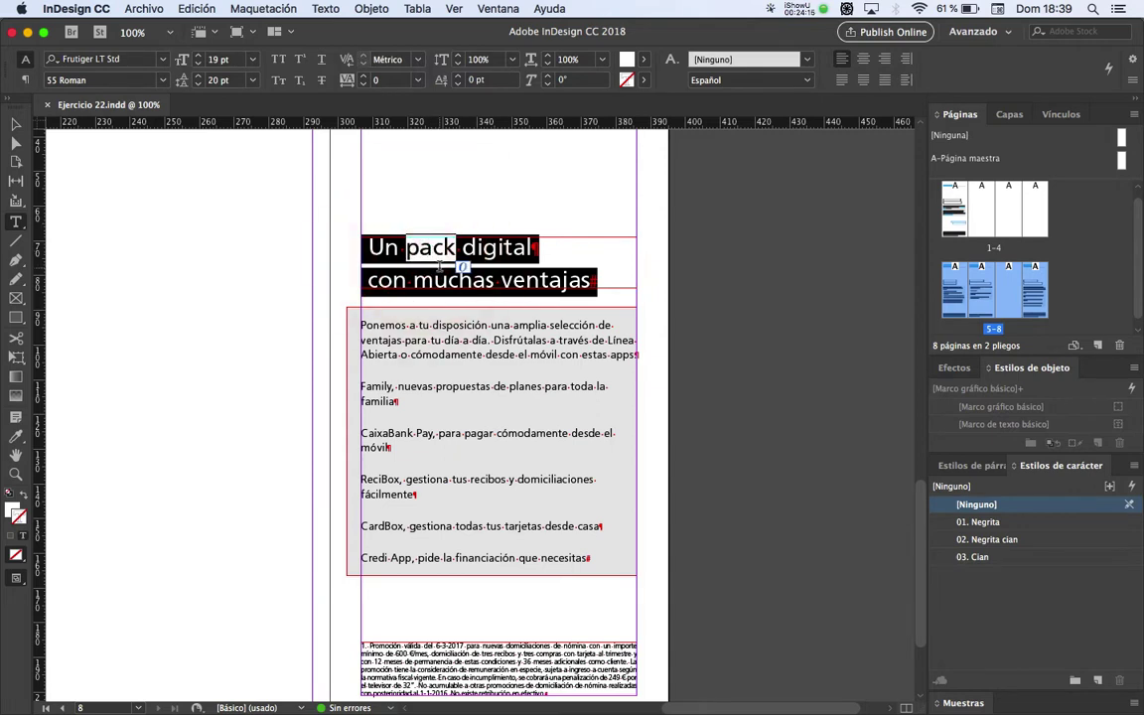
key("super")
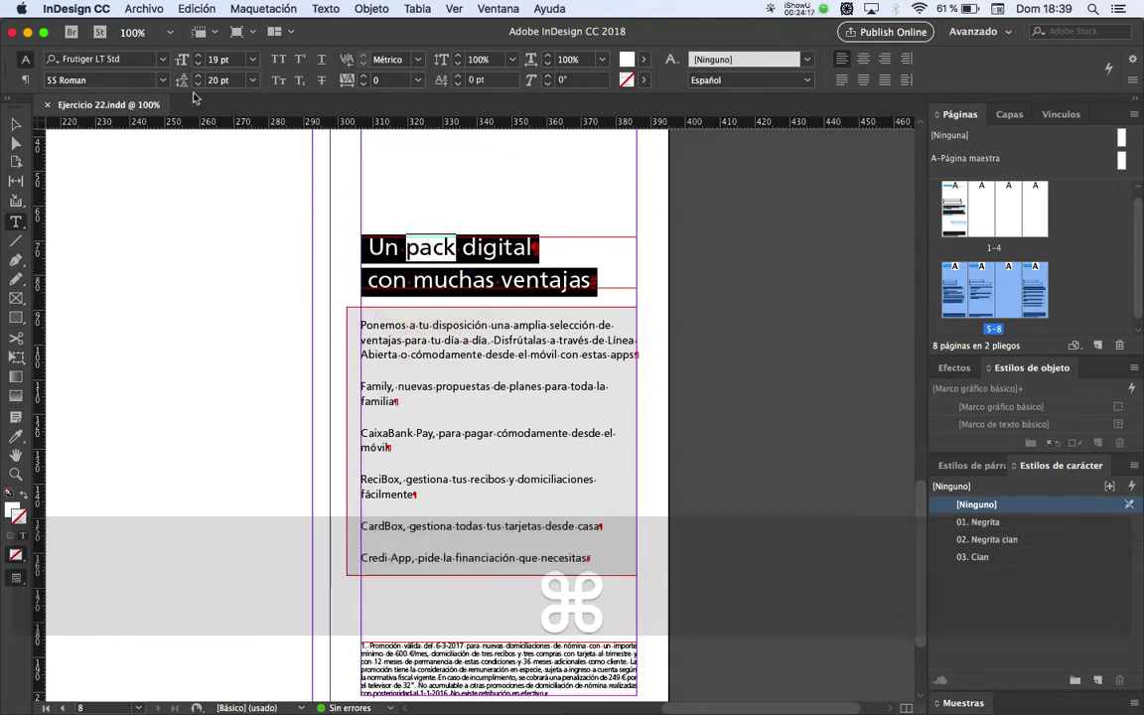
key("super+t")
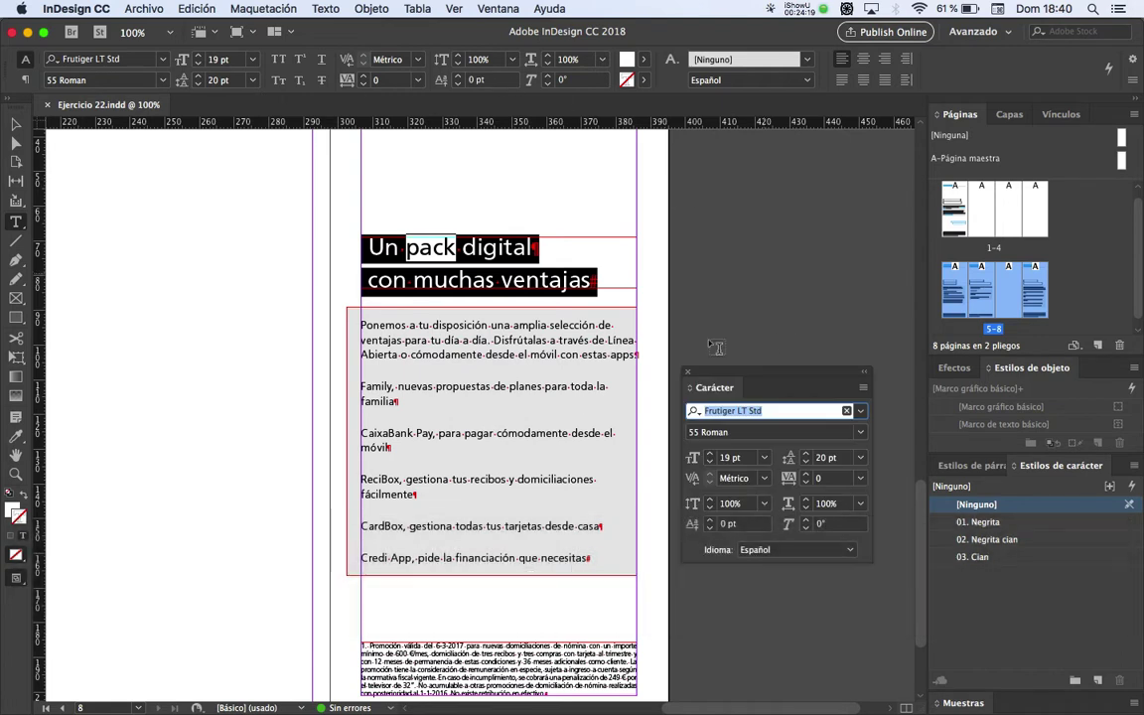
left_click(690, 374)
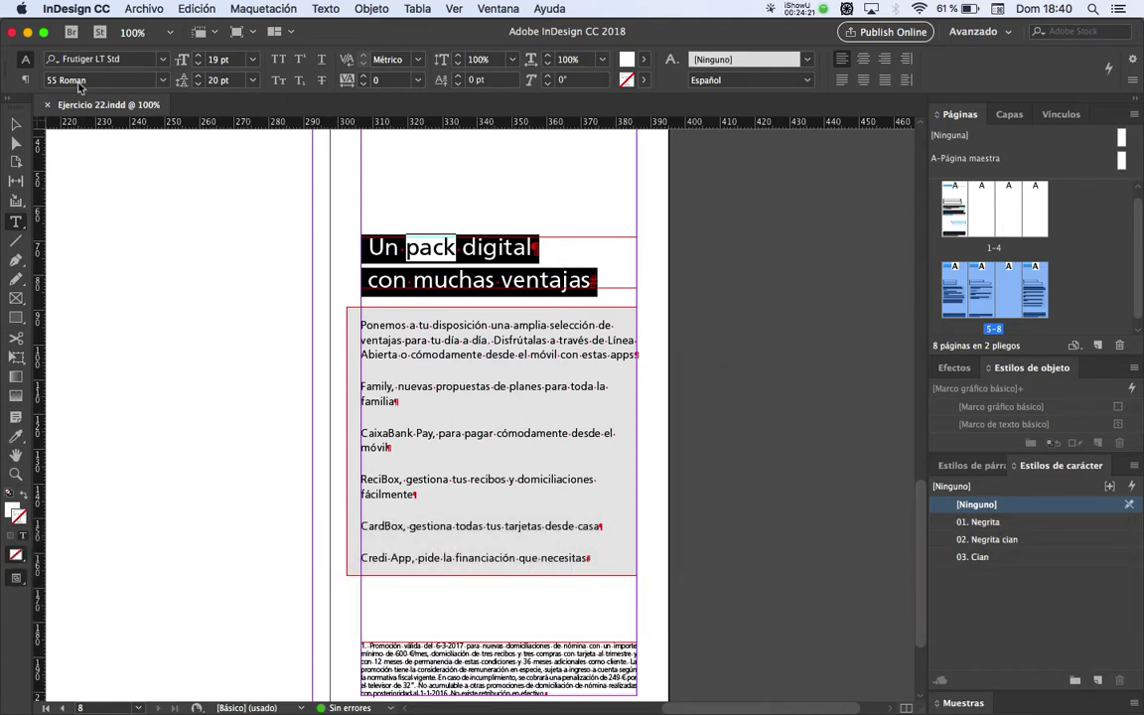
left_click(163, 80)
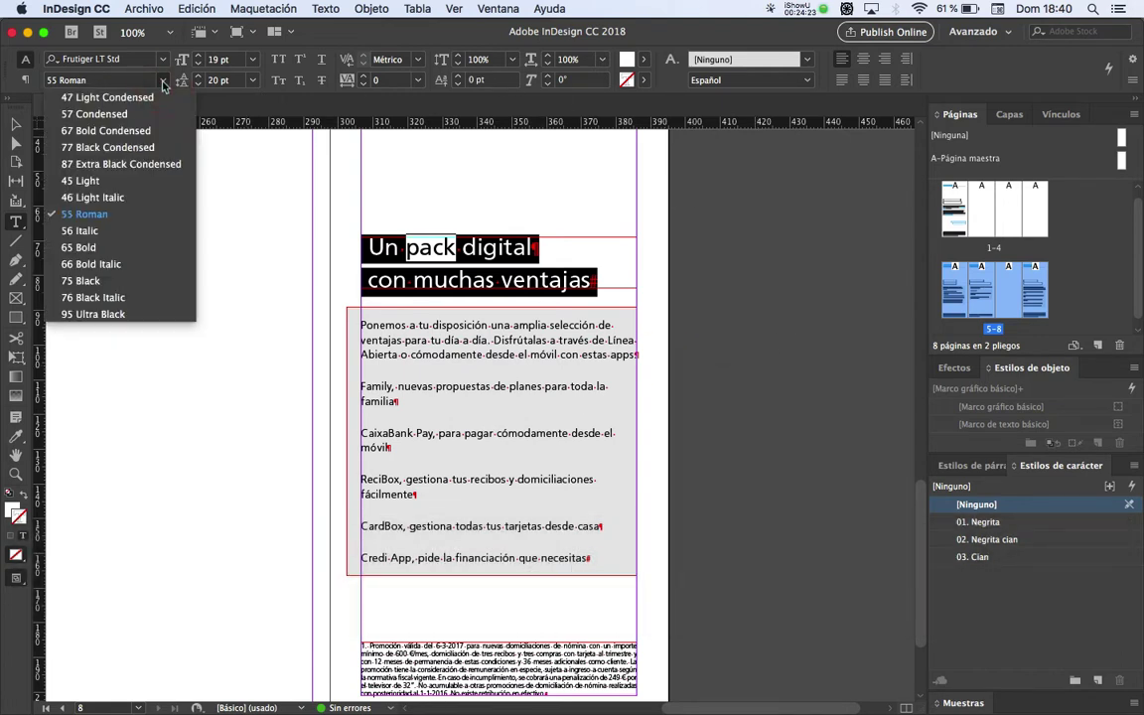
left_click(103, 231)
left_click(17, 124)
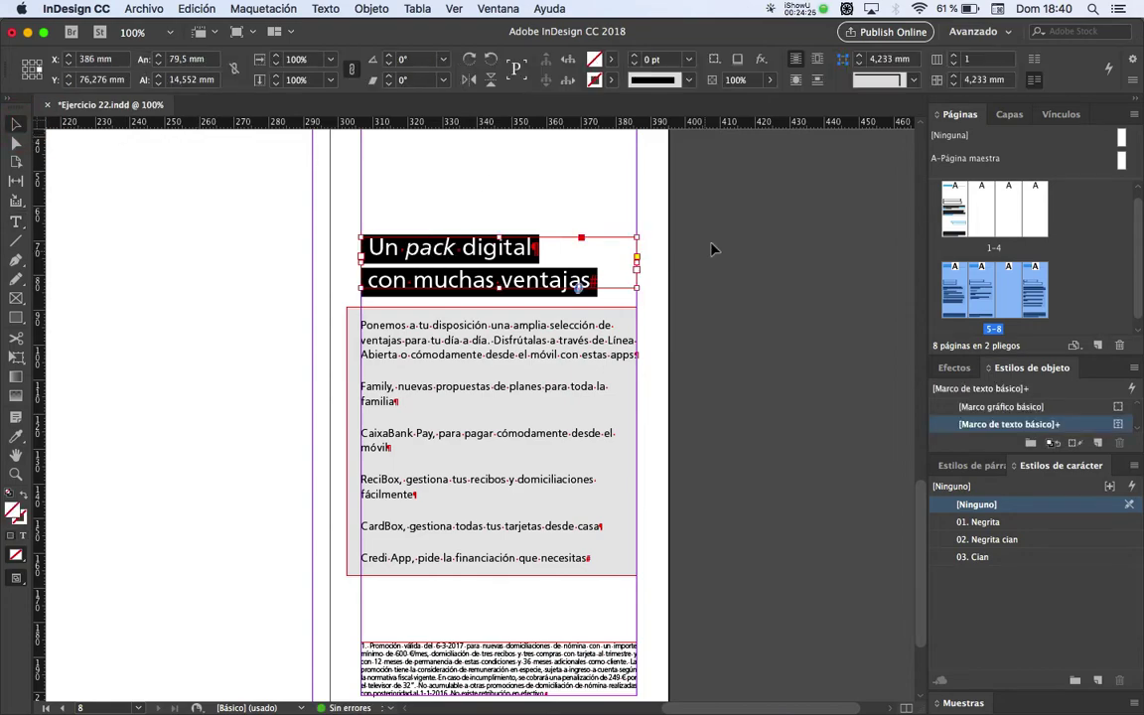
left_click(727, 246)
Set "on-line" at the end of the page 6 text box to 66 Bold Italic, following the reference PDF
key("super+minus")
key("space")
scroll(643, 309, "left", 10)
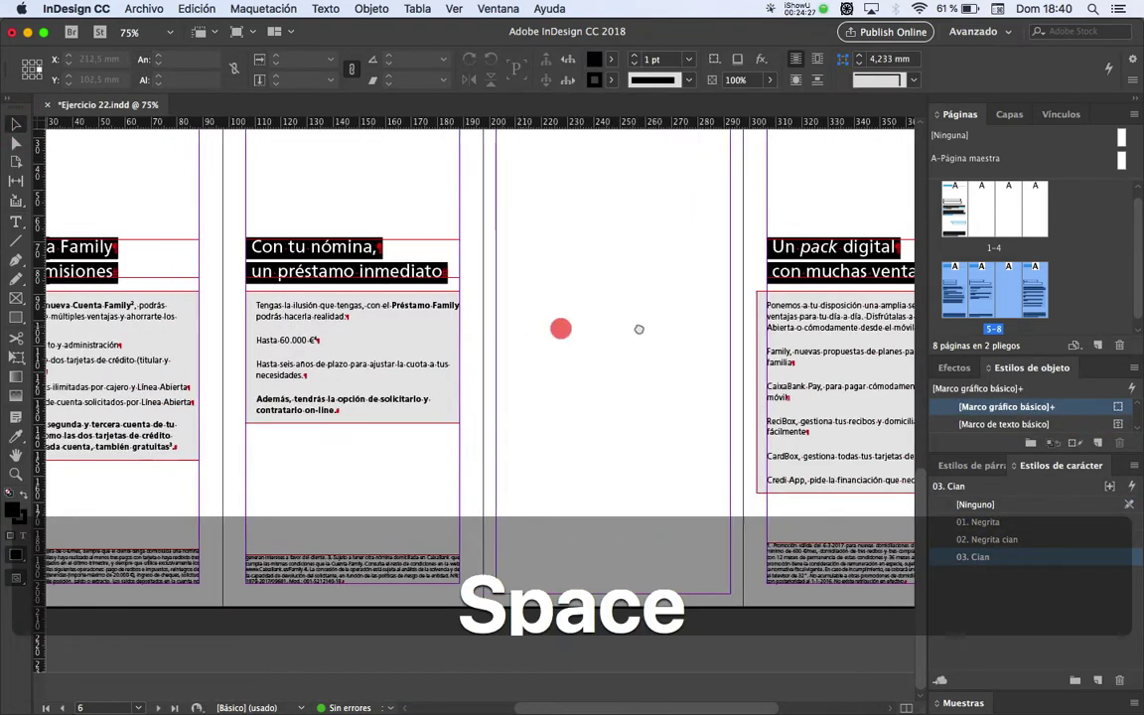
key("super+Tab")
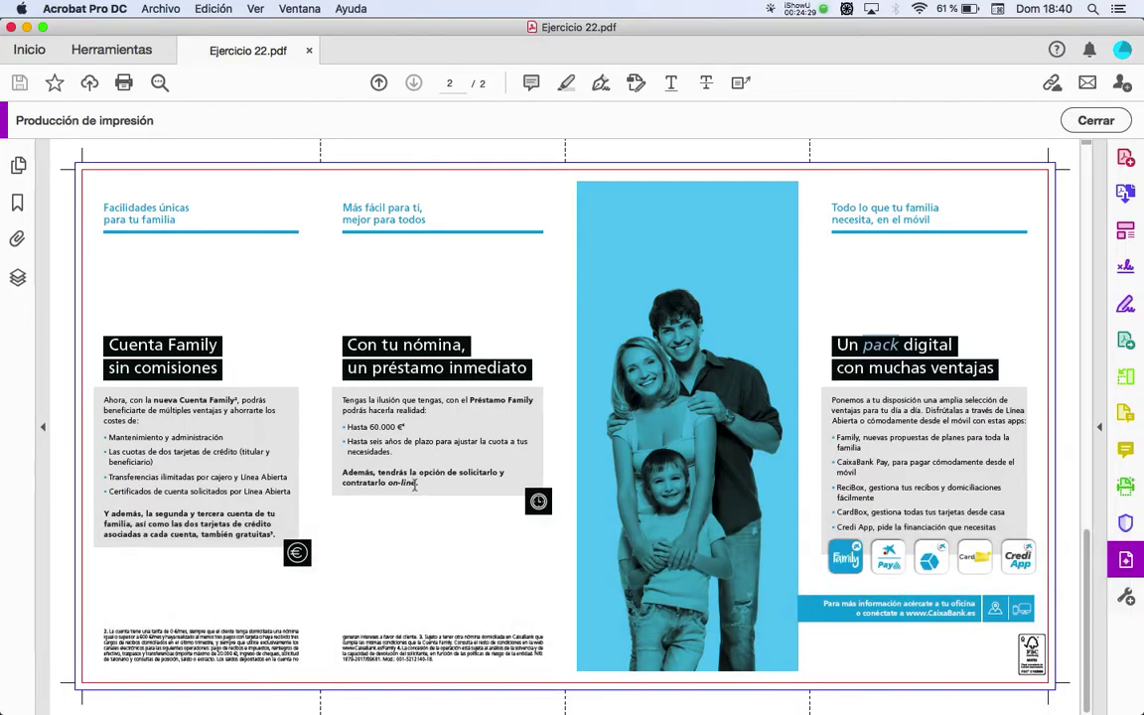
key("super+Tab")
scroll(467, 397, "up", 3)
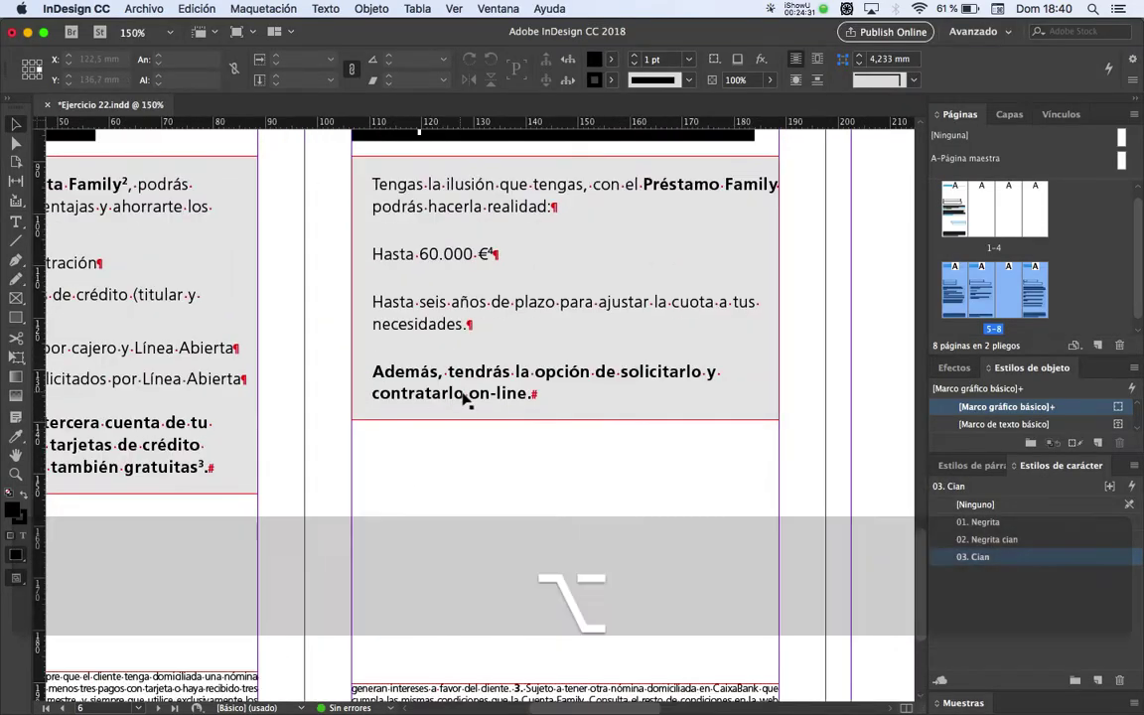
scroll(466, 398, "up", 4)
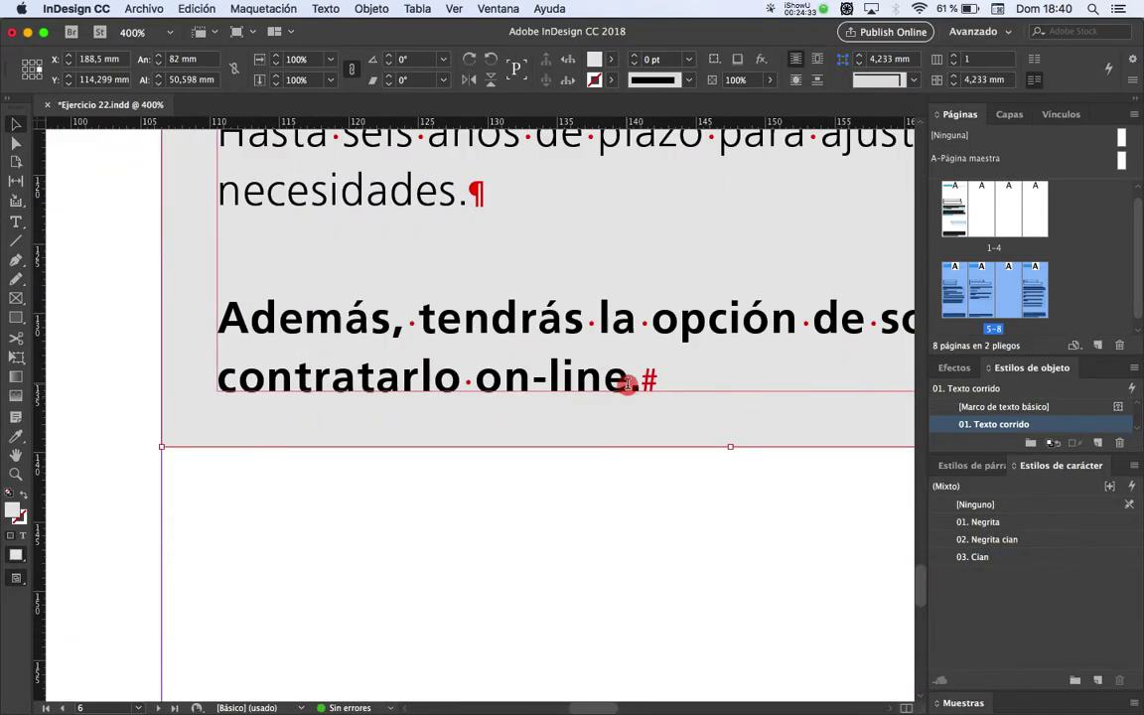
double_click(628, 385)
left_click_drag(629, 381, 474, 378)
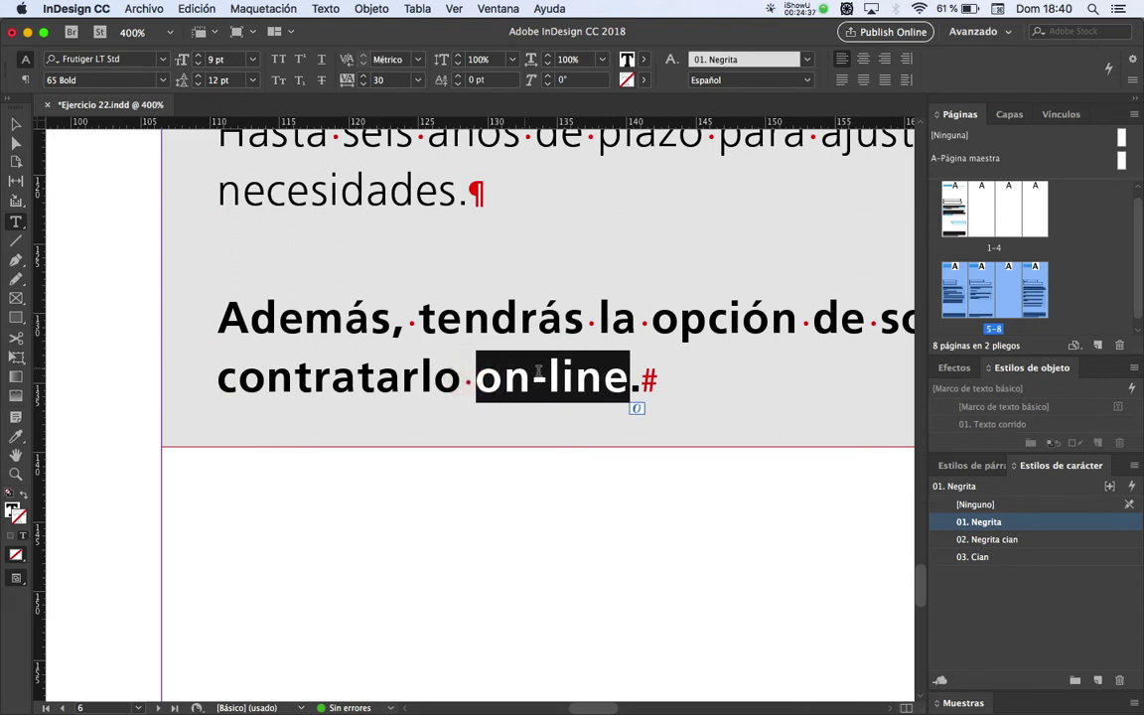
left_click(159, 81)
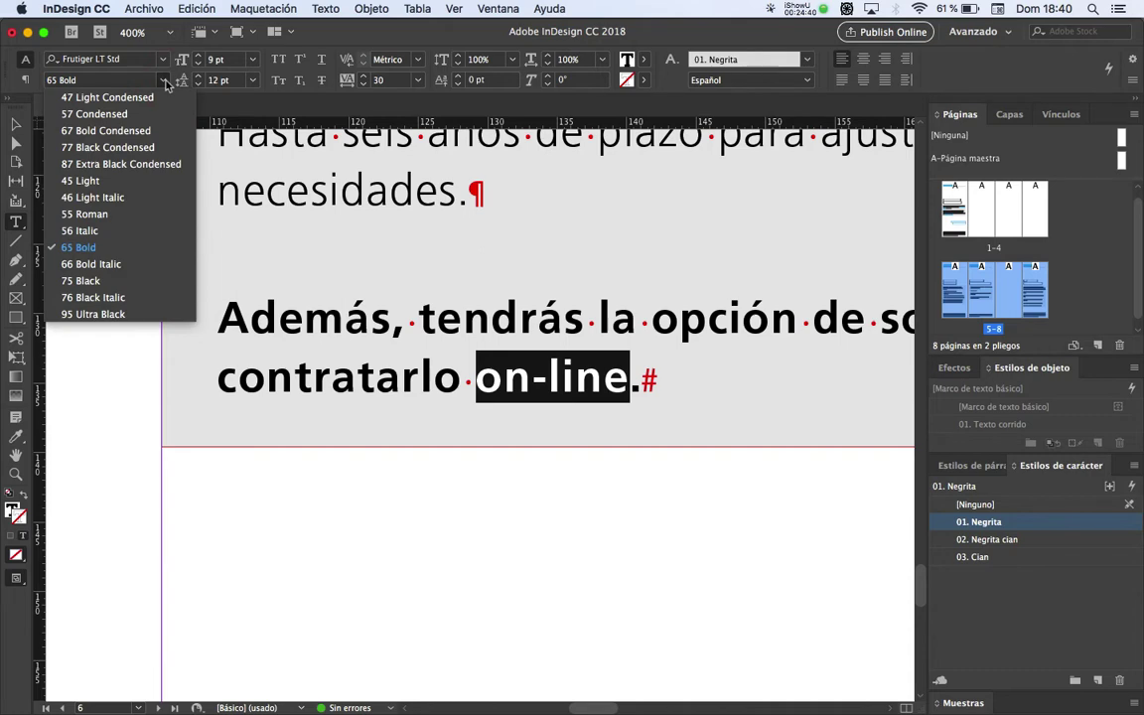
left_click(91, 263)
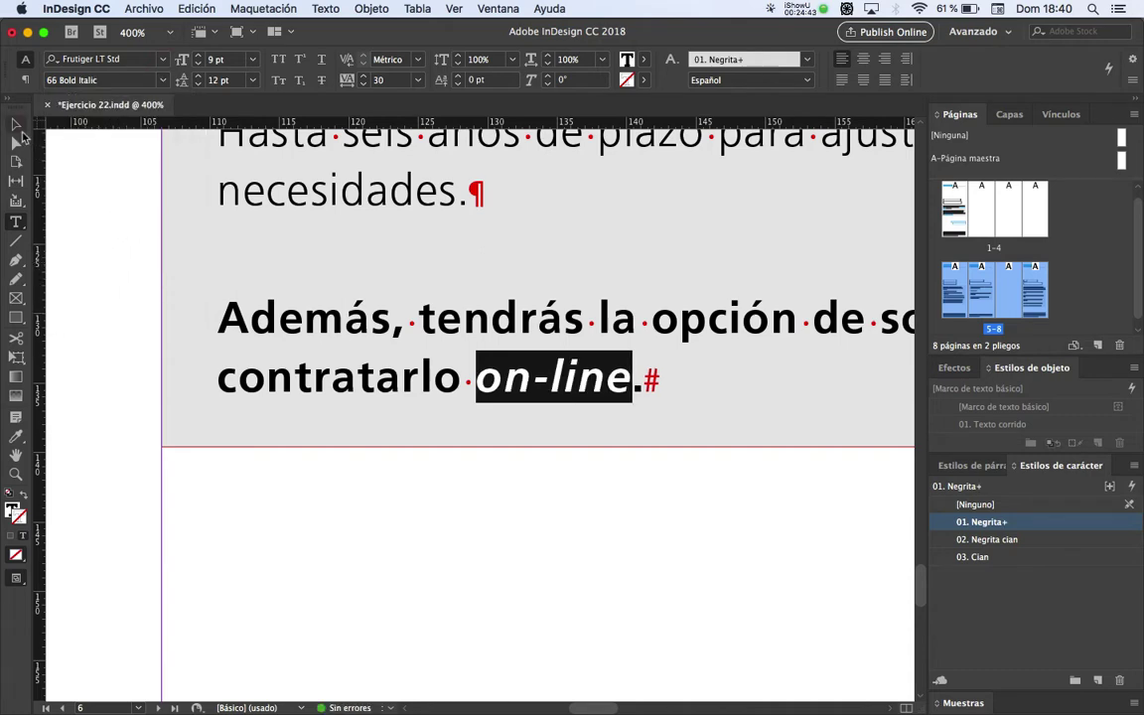
key("Escape")
scroll(526, 318, "down", 6, "alt")
scroll(523, 320, "down", 2, "alt")
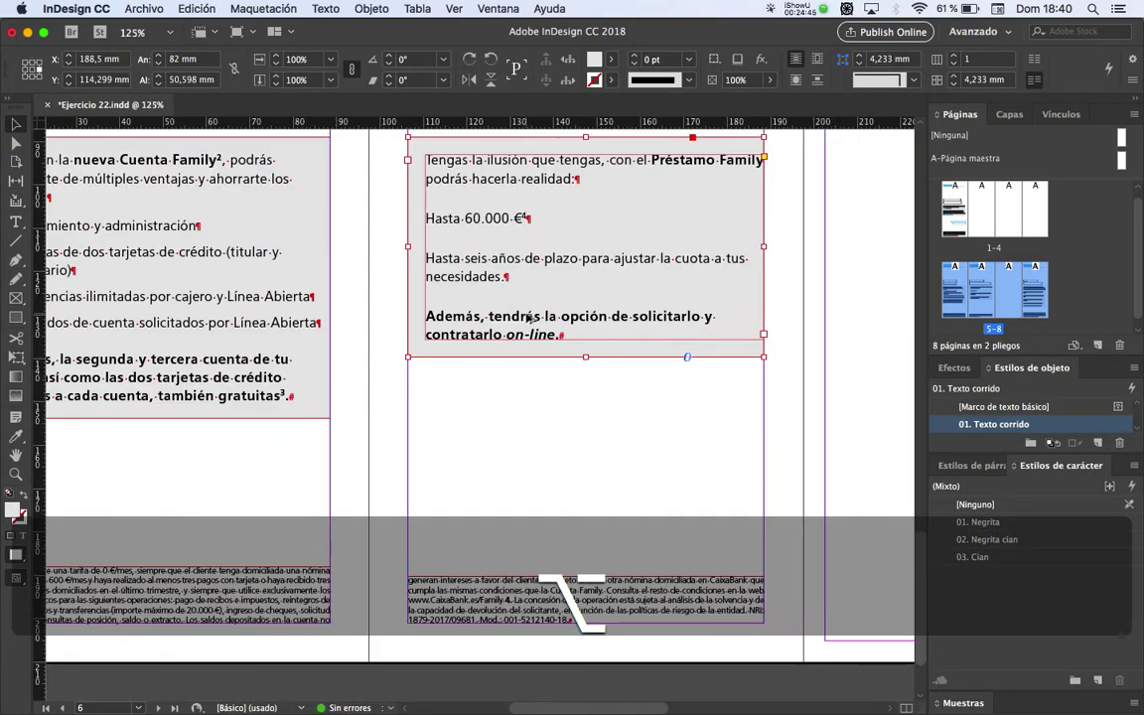
Review the text boxes on pages 5 and 6 and save the document
left_click(730, 288)
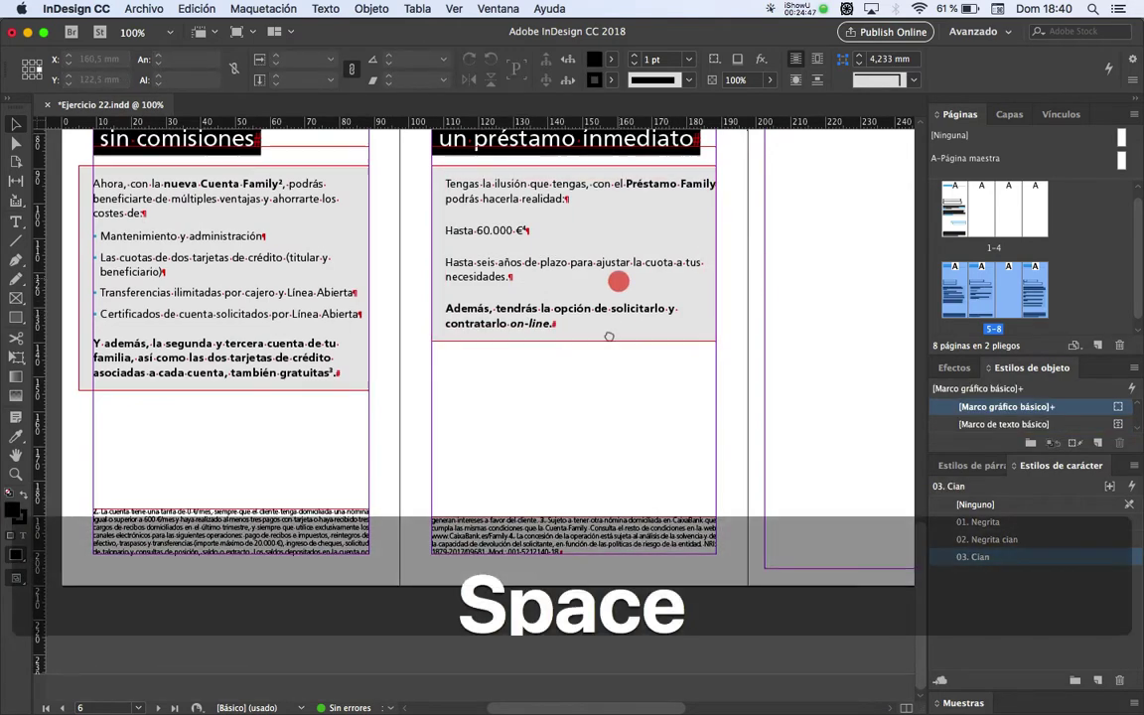
left_click_drag(617, 345, 608, 397)
left_click(579, 355, "alt")
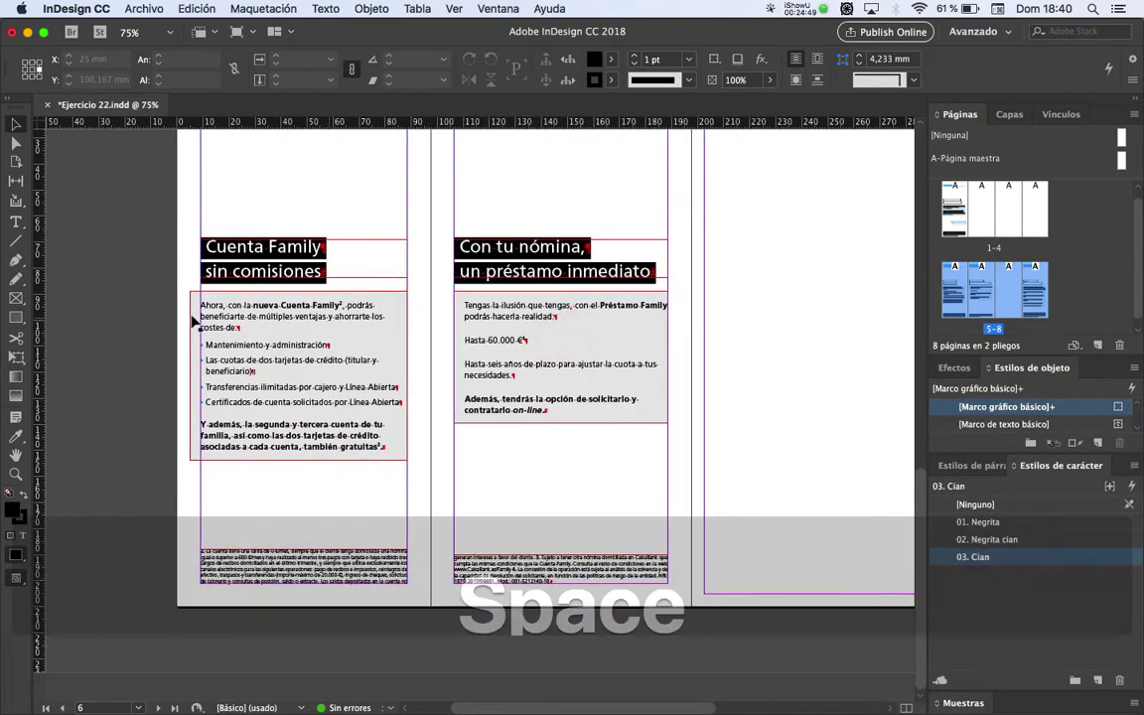
left_click_drag(520, 340, 461, 340)
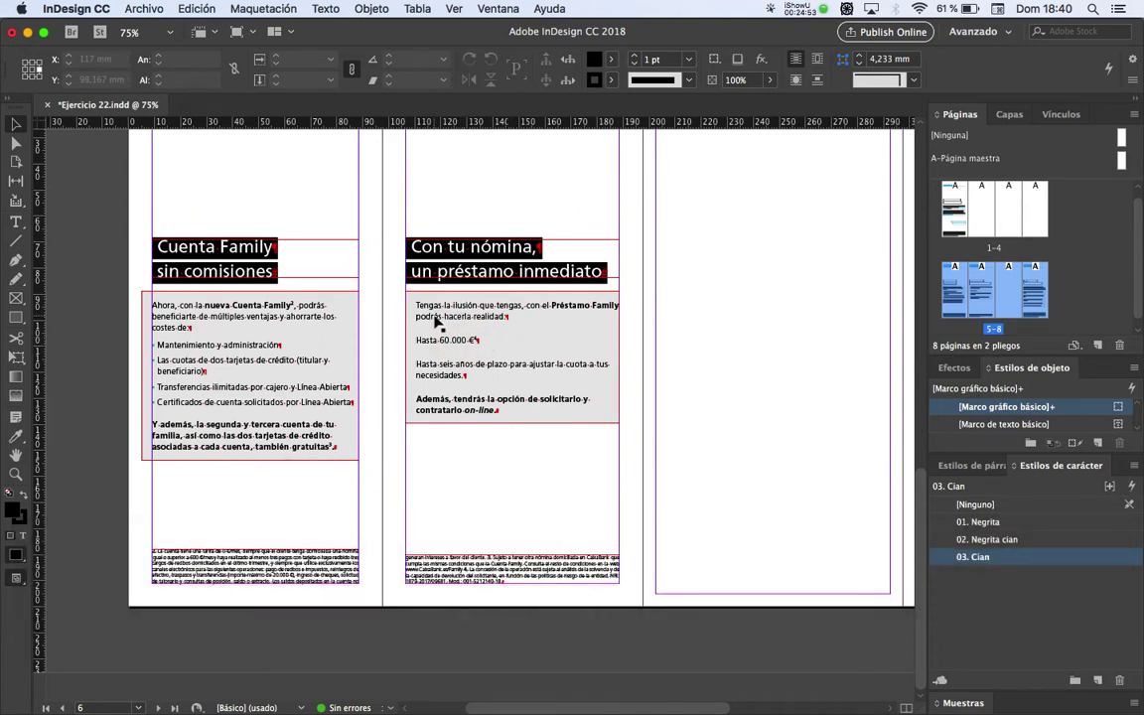
key("super+s")
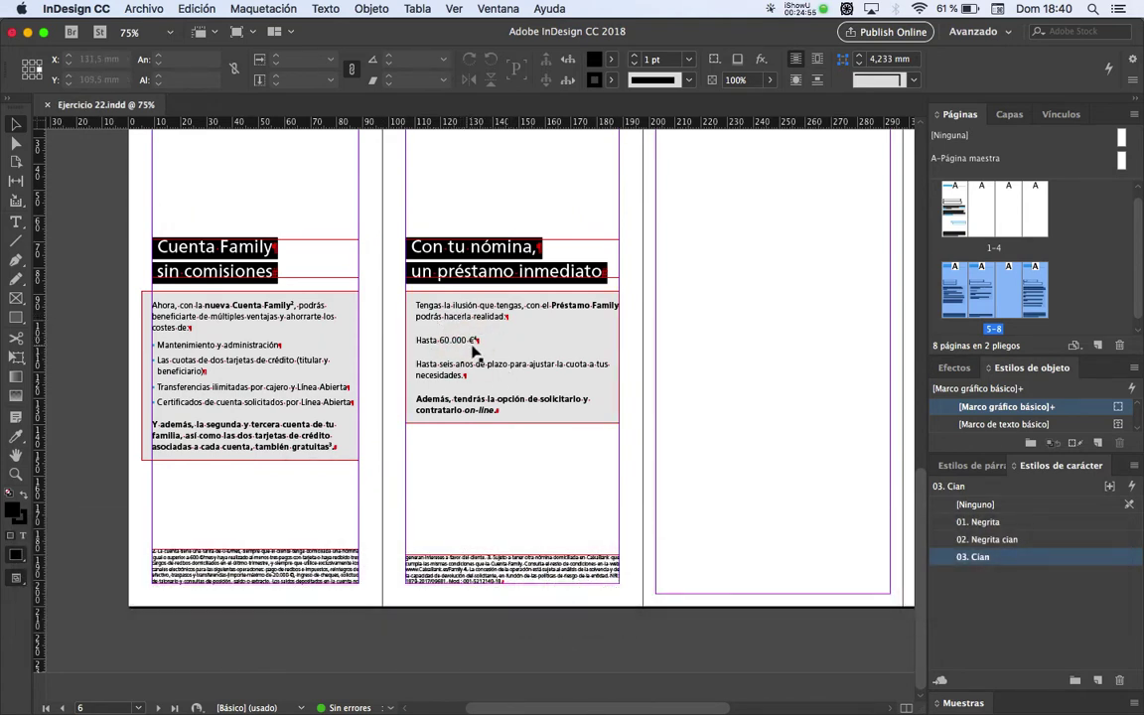
Examine both pages of the reference PDF in Acrobat, including the "Infórmate en nuestras oficinas" text, and return to page 6 in InDesign
key("super+Tab")
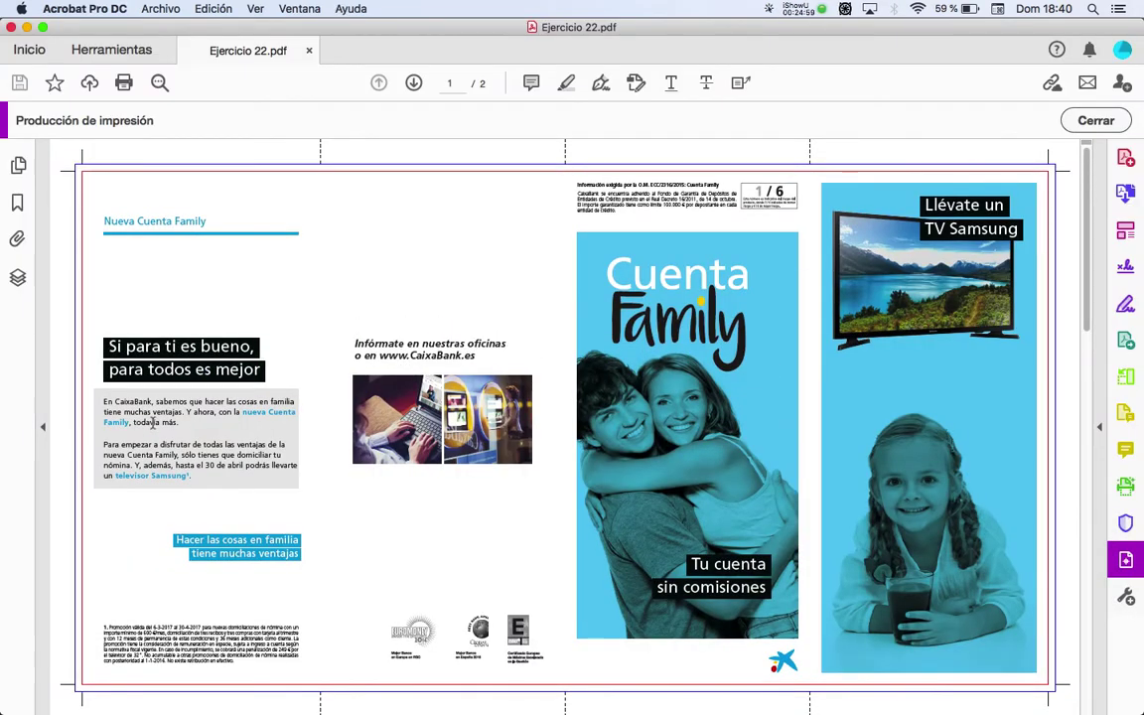
left_click_drag(354, 345, 479, 365)
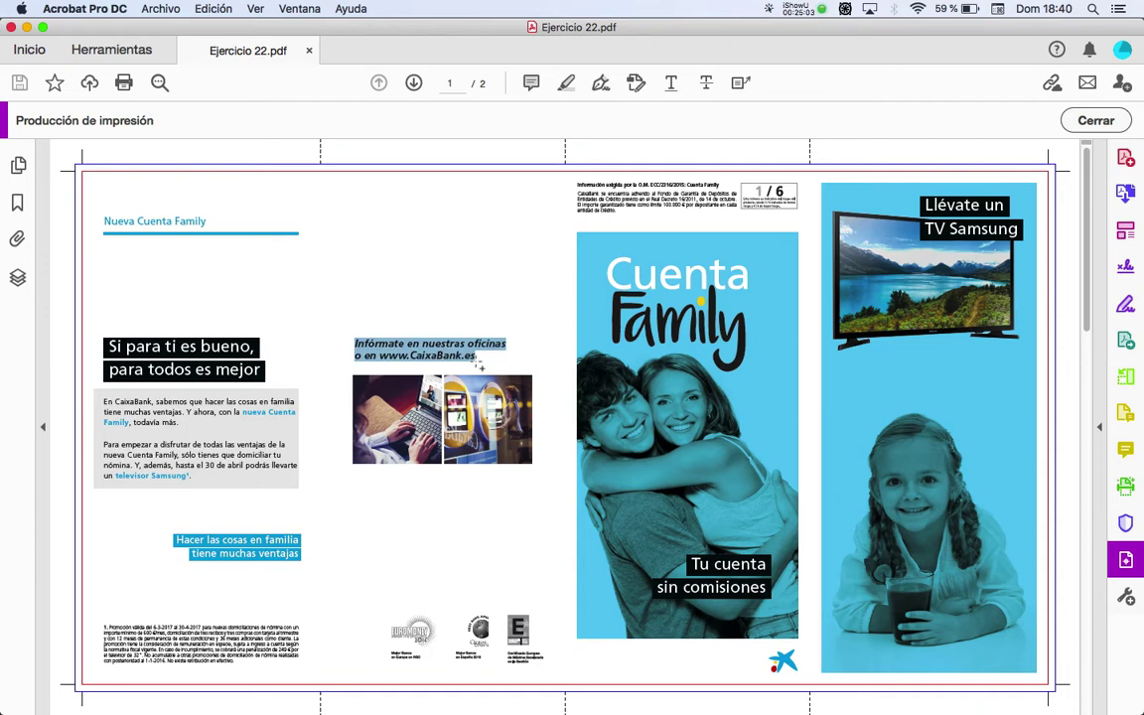
scroll(477, 364, "down", 2)
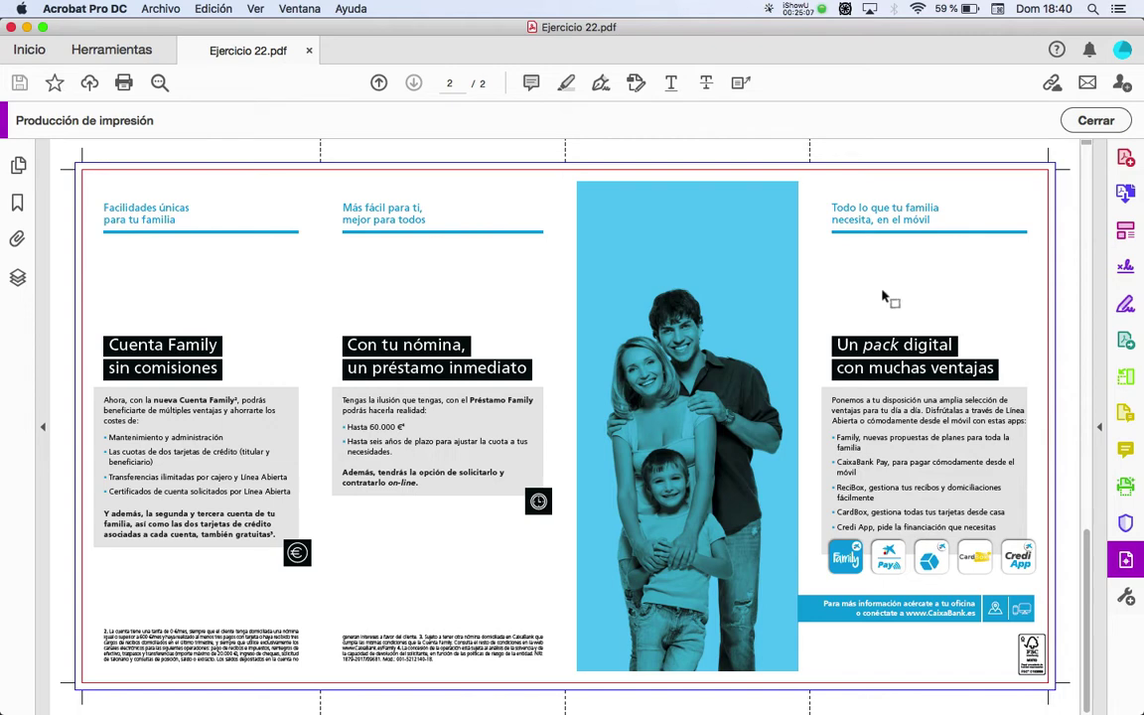
key("shift+super+p")
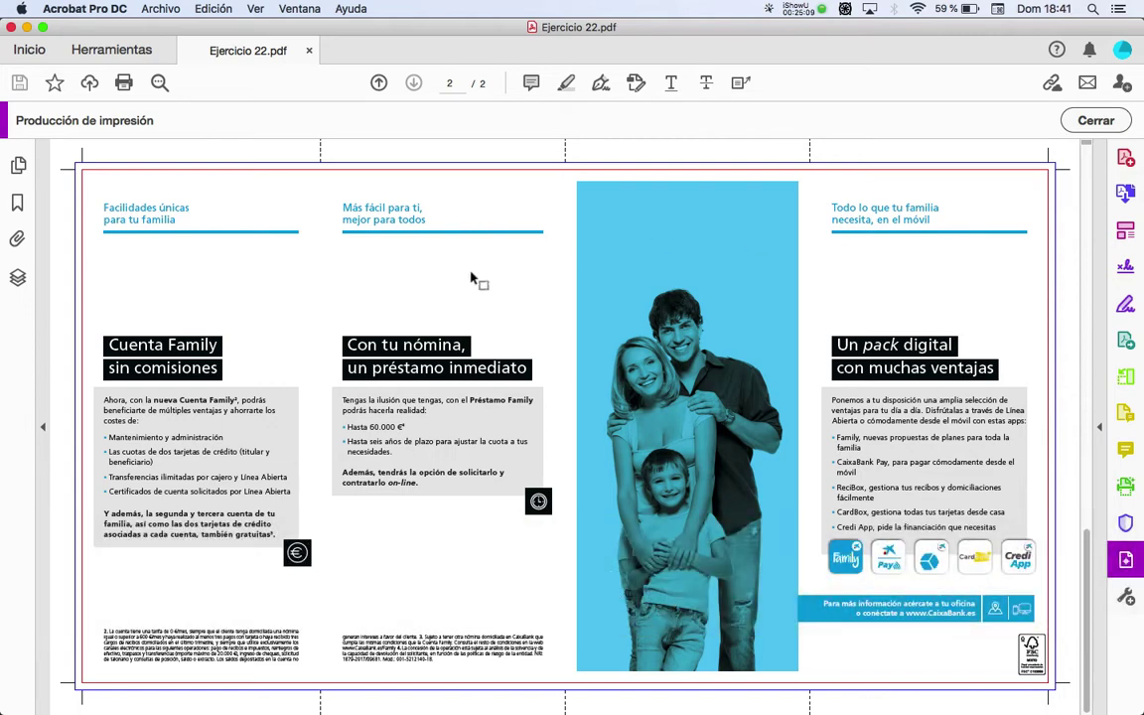
key("super+Tab")
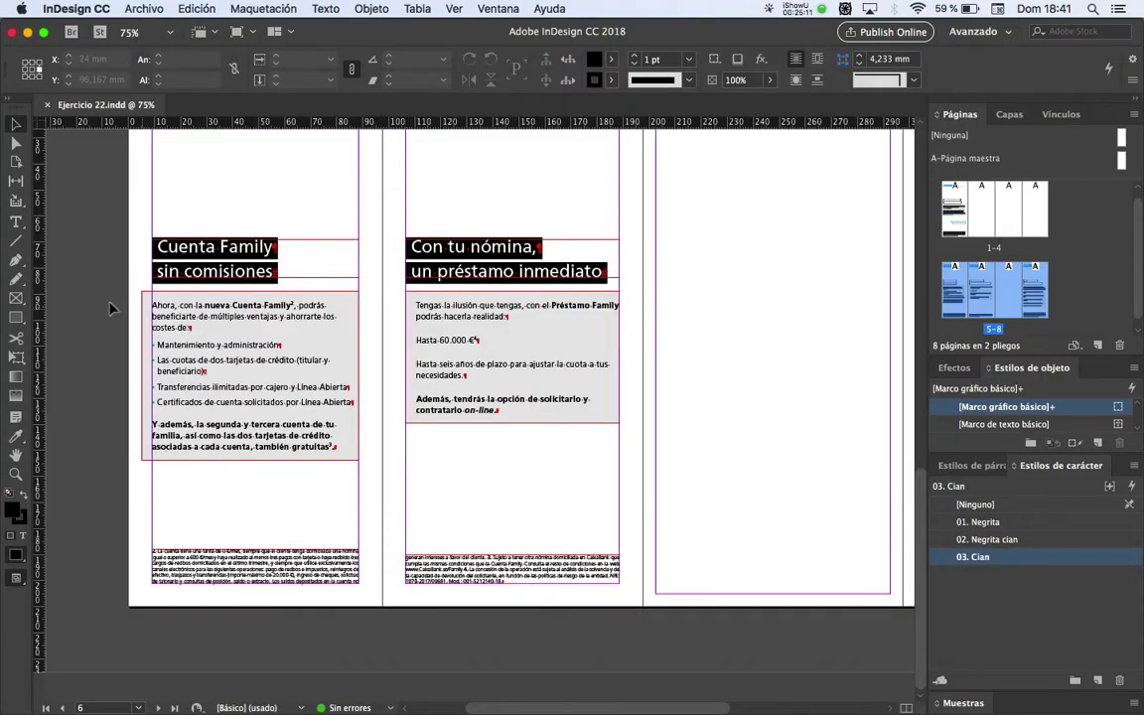
scroll(541, 427, "up", 3)
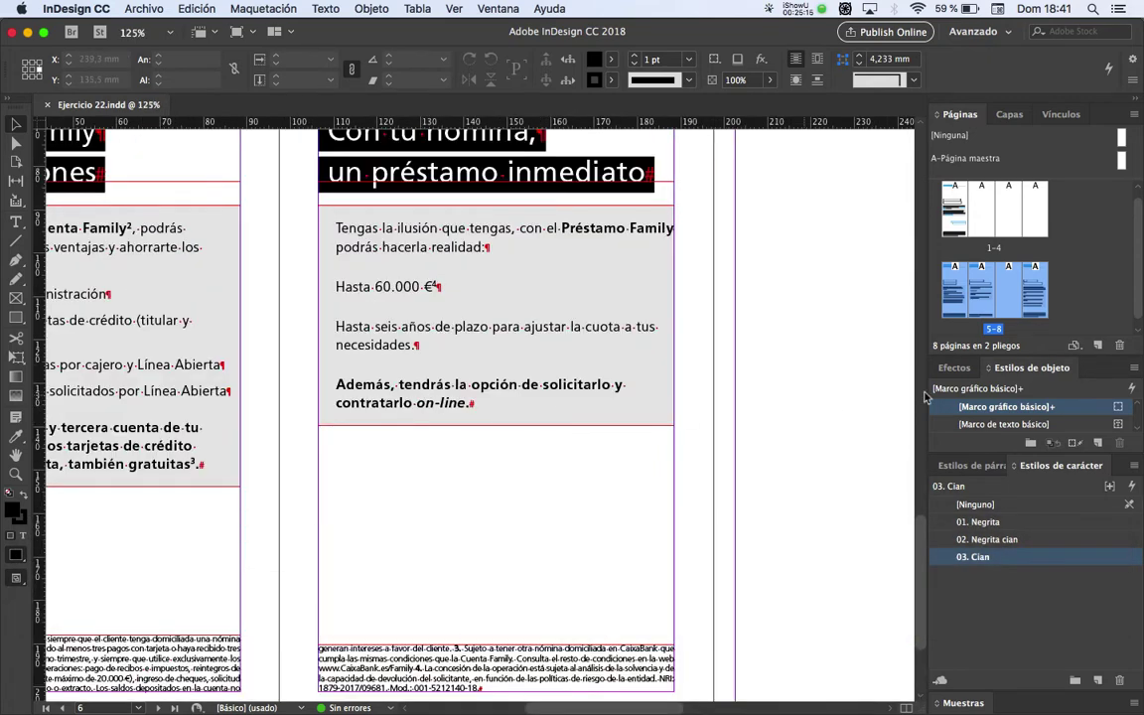
Set the space before the closing bold paragraph "Y además, la segunda..." in the page 5 text box to 9 pt
double_click(950, 288)
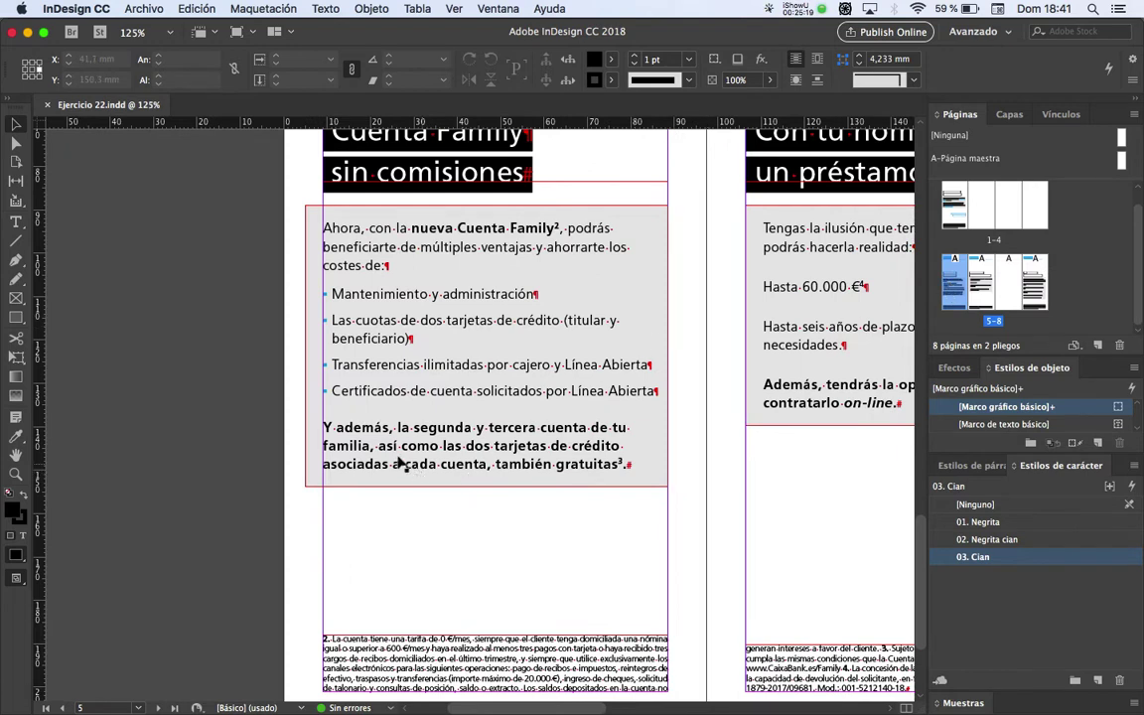
double_click(335, 429)
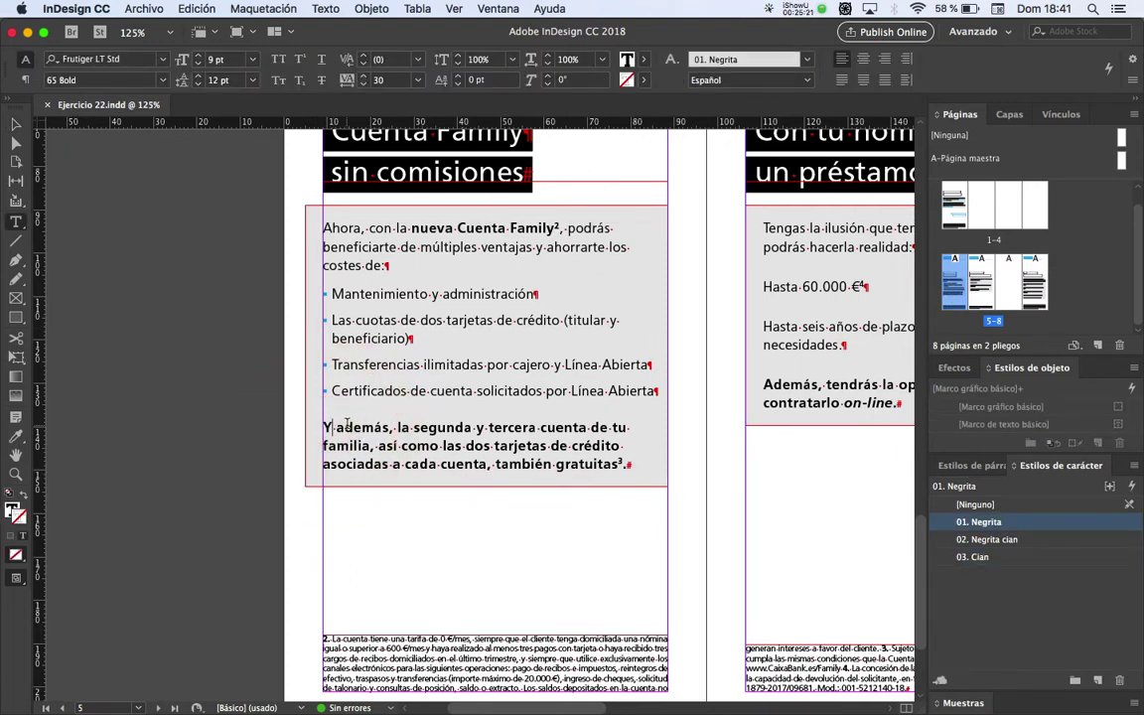
key("alt+super")
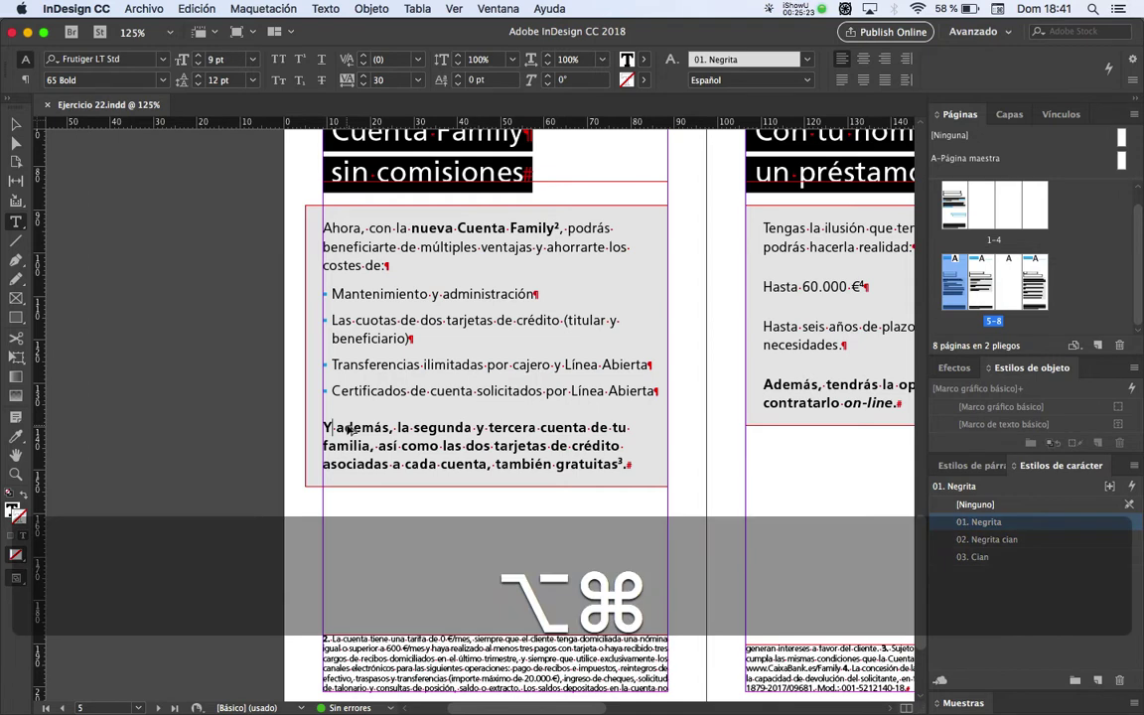
key("alt+super+t")
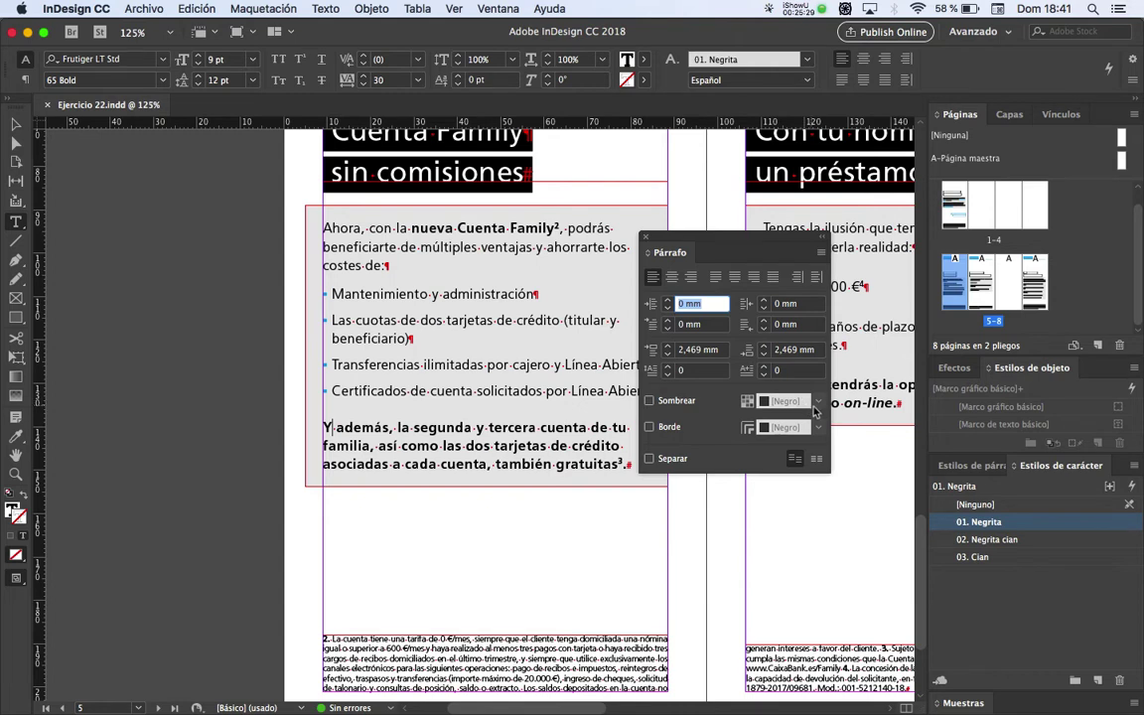
left_click(701, 352)
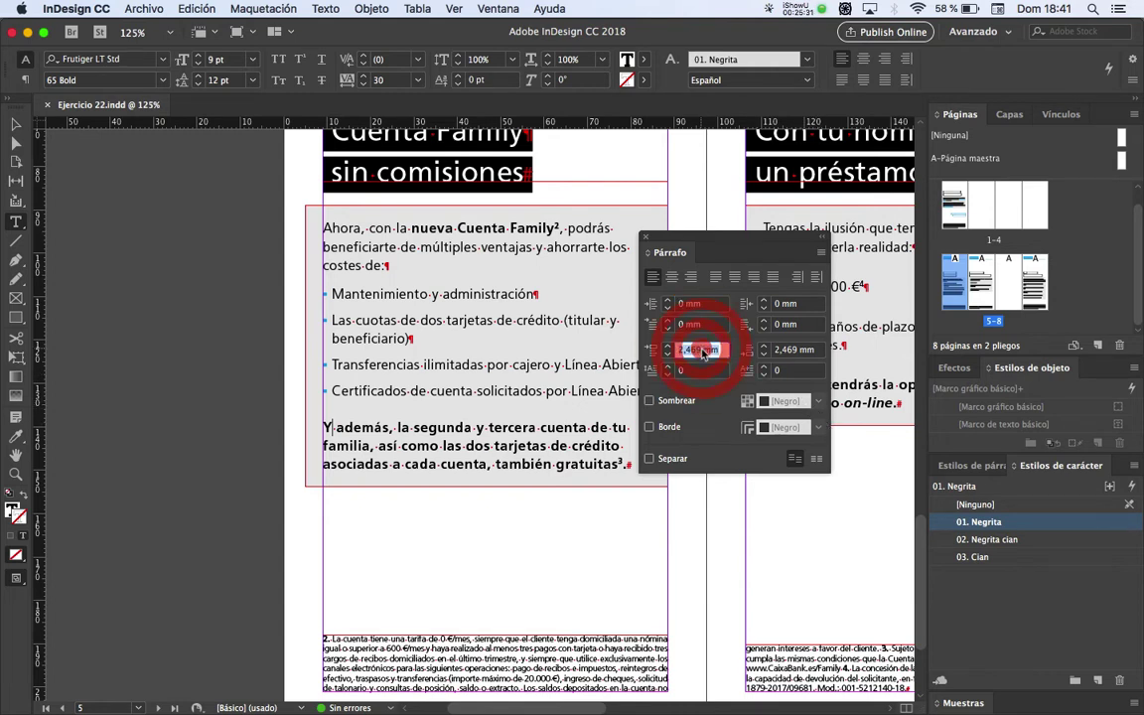
type("pt")
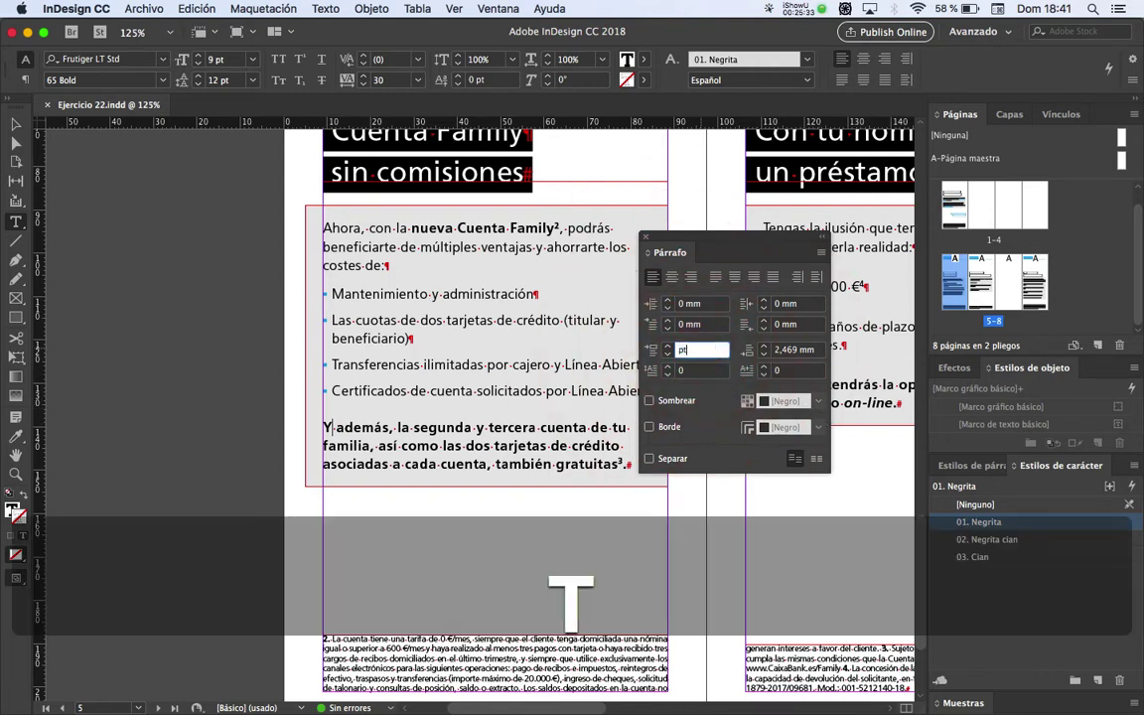
key("BackSpace")
key("BackSpace")
type("9pt")
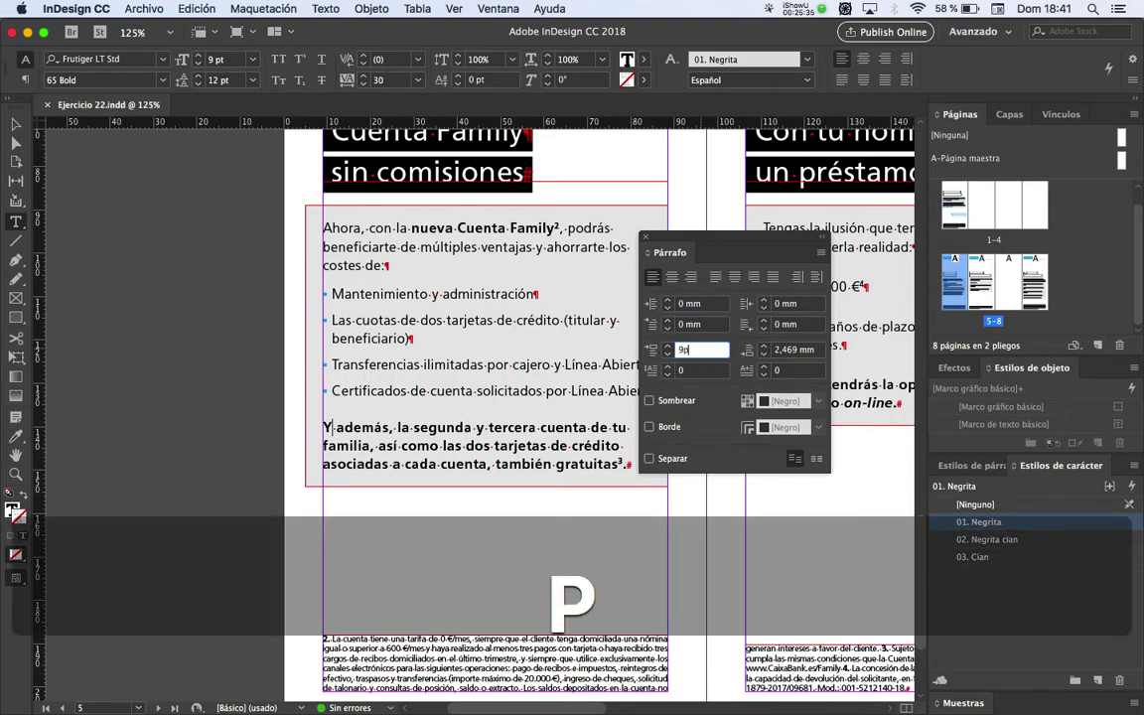
key("Tab")
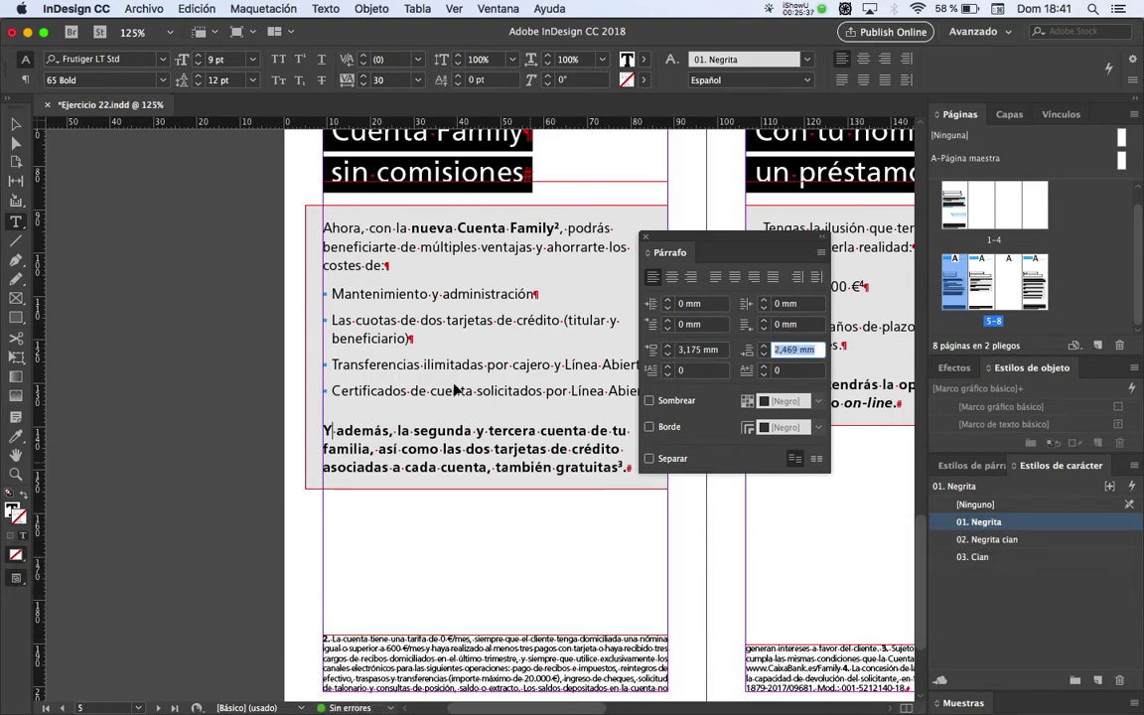
Compare the page 5 paragraph spacing with the reference PDF in Acrobat, return to InDesign and save the document
key("super+Tab")
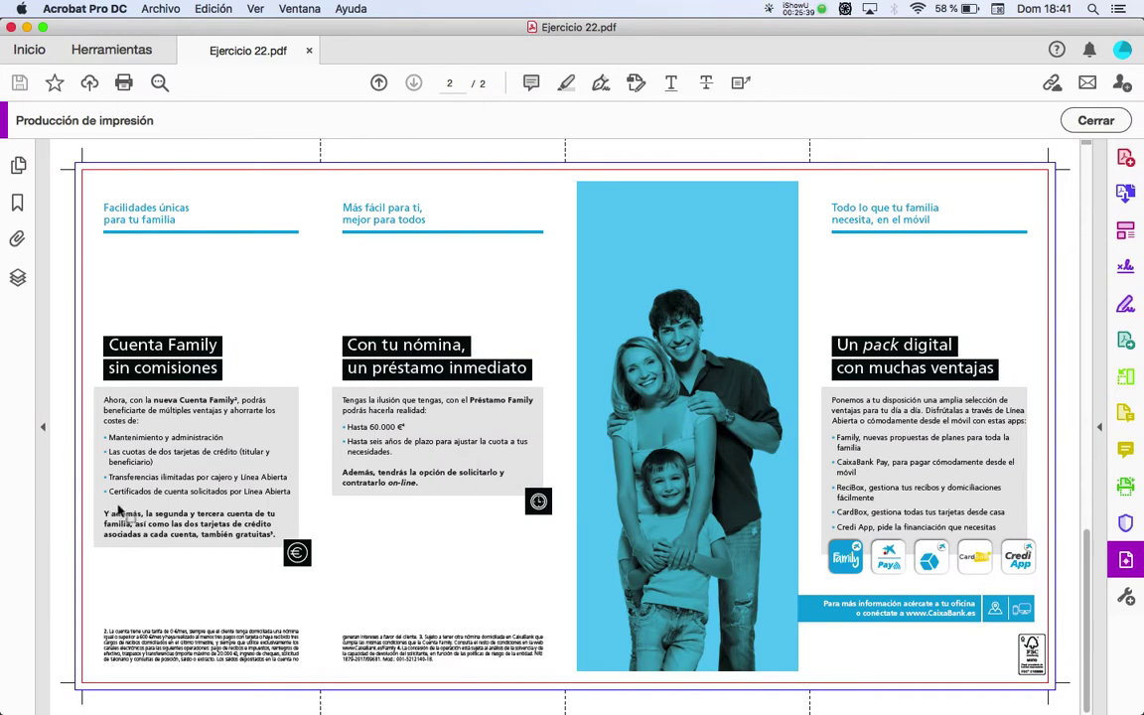
key("super+Tab")
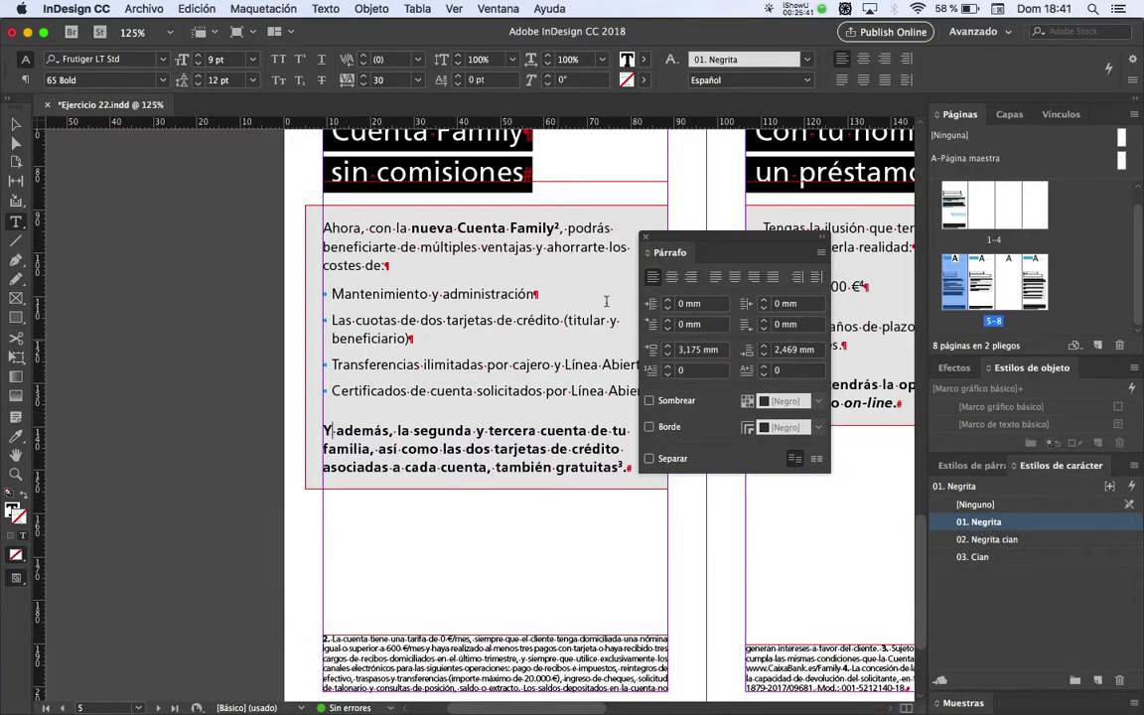
left_click(644, 238)
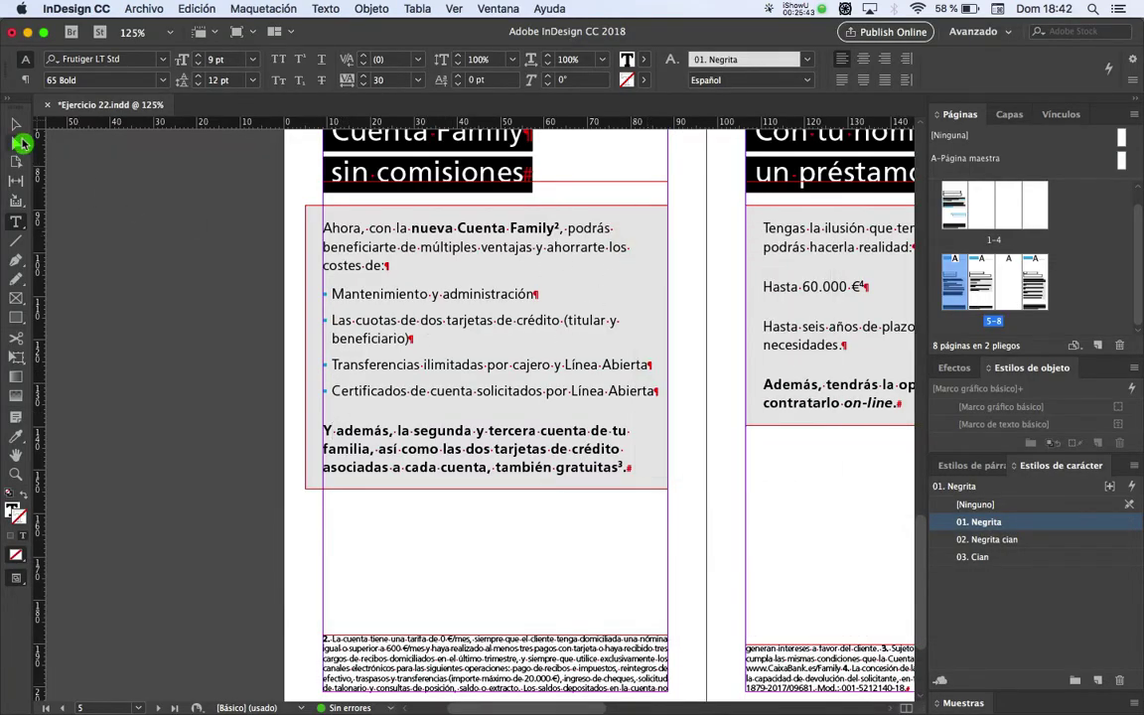
left_click(16, 124)
left_click(146, 250)
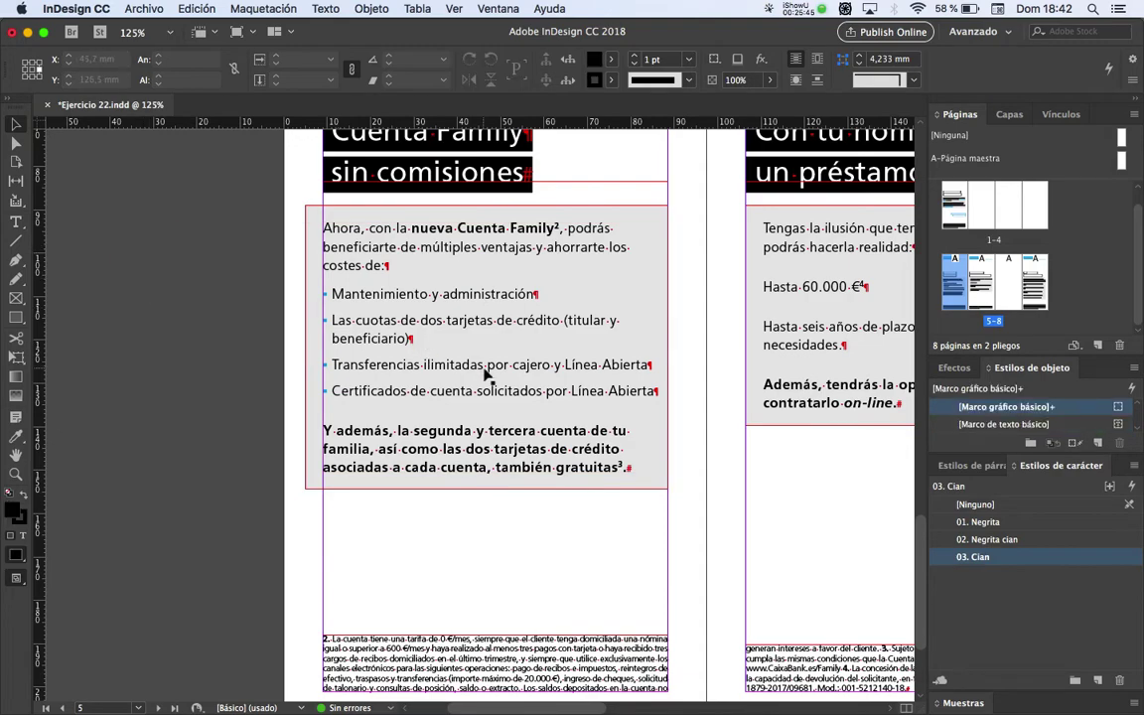
left_click(595, 403, "alt")
left_click(618, 455, "alt")
left_click(618, 454, "alt")
scroll(632, 474, "up", 5)
key("super+s")
left_click(153, 302)
key("space")
left_click_drag(505, 260, 505, 318)
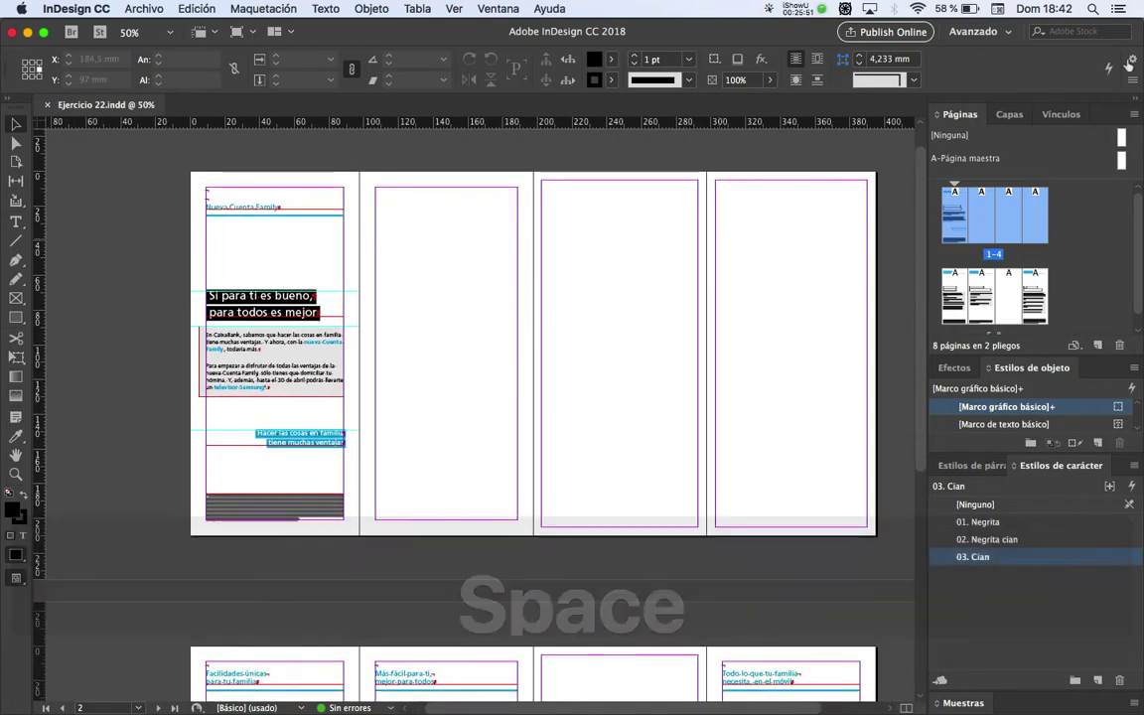
Create a new layer named Fotos and move it below the Guías layer
left_click(1009, 114)
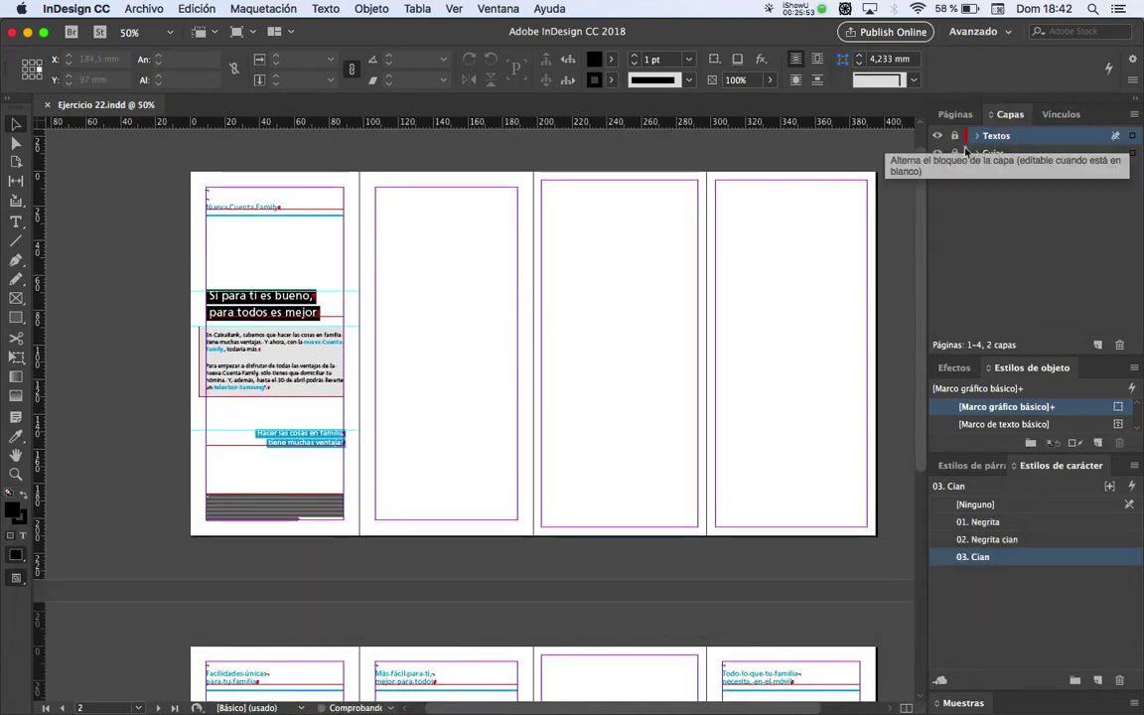
left_click(1097, 344)
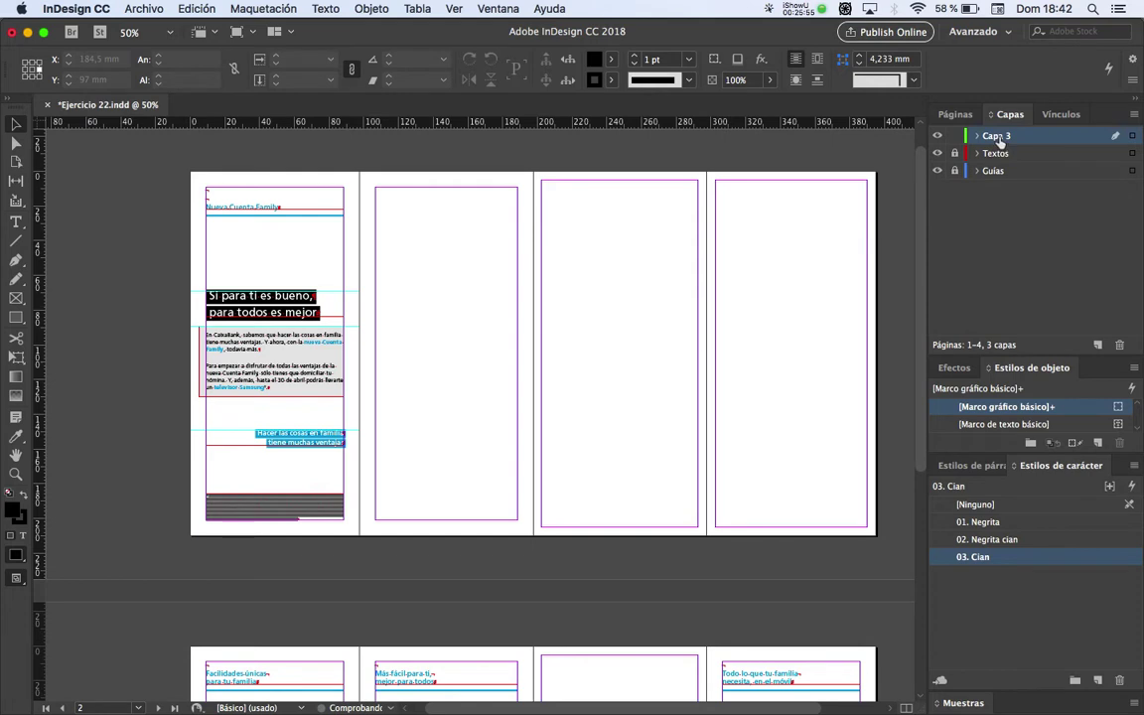
double_click(1000, 139)
type("Fotos")
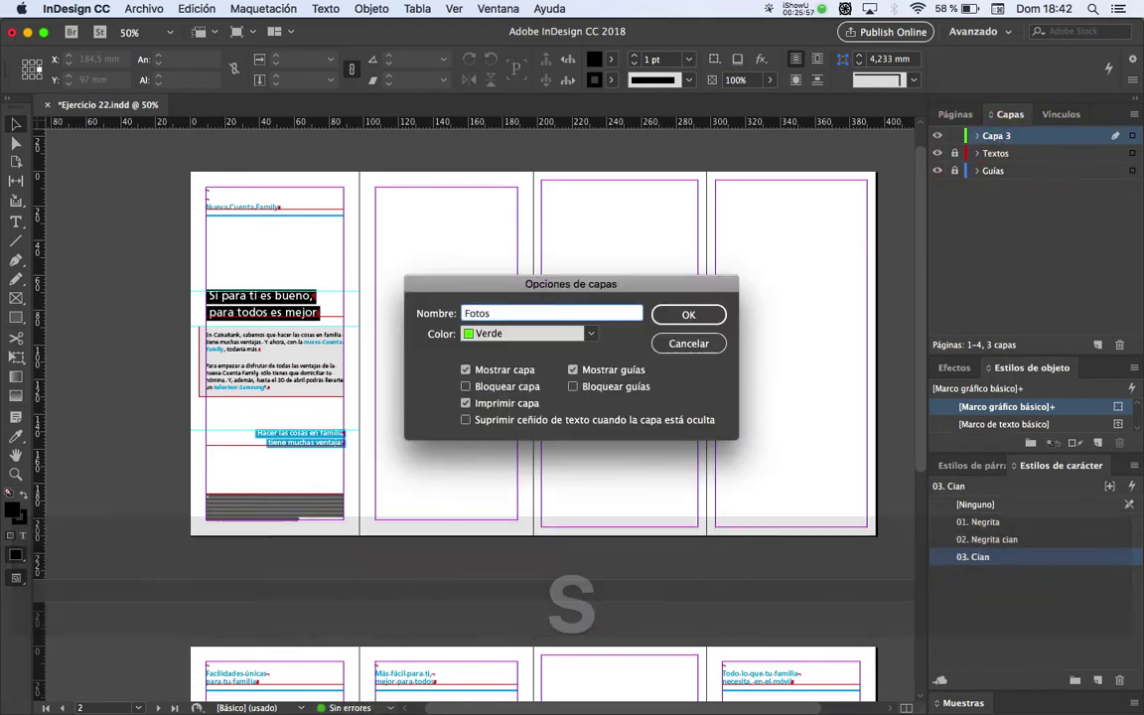
key("Return")
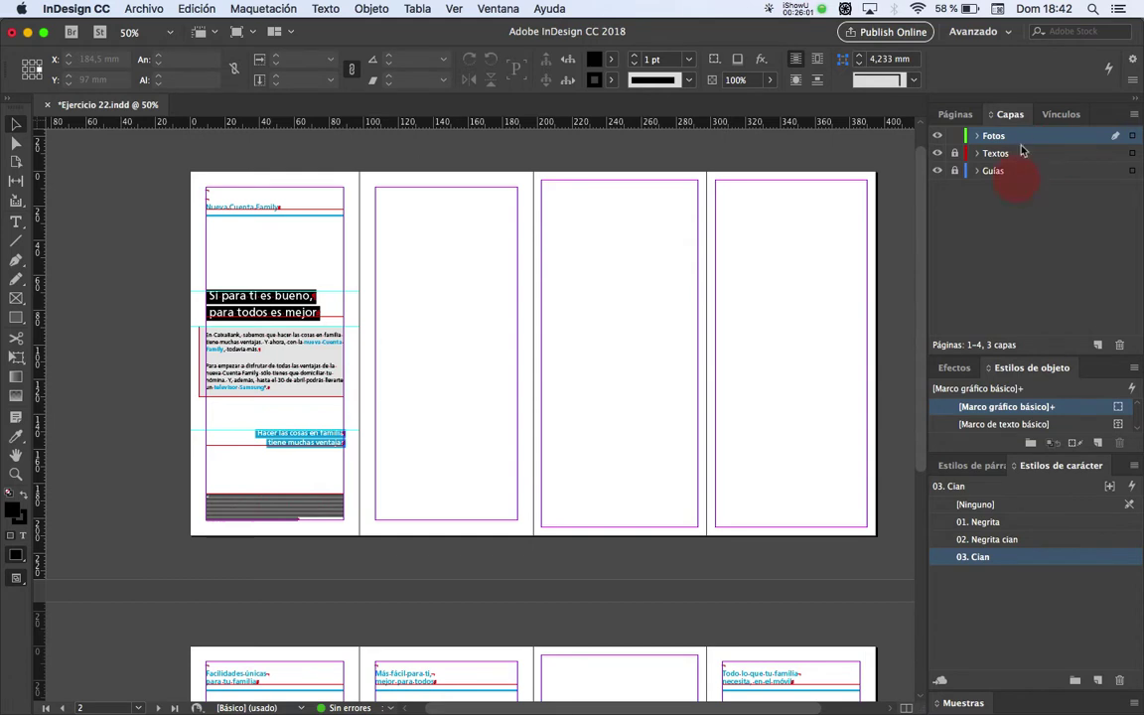
left_click(1027, 182)
left_click_drag(1027, 180, 1029, 202)
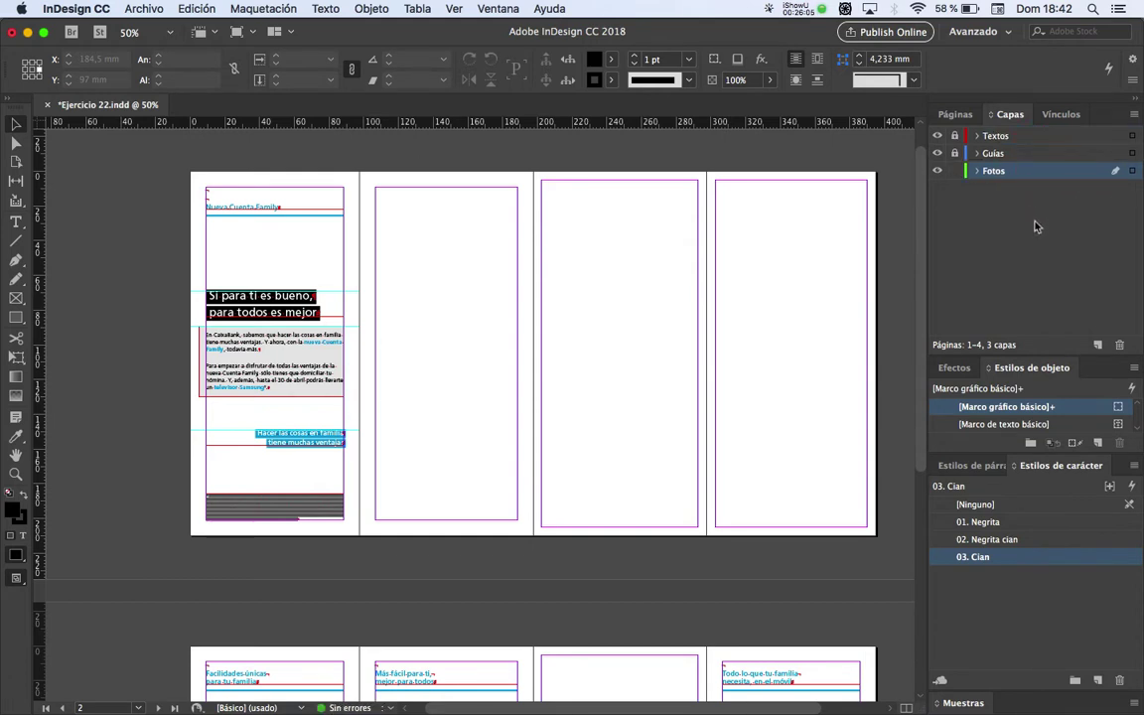
left_click(1035, 227)
Go to page 4, activate the Rectangle Frame tool and examine the blue photo panels in the reference PDF in Acrobat
left_click_drag(708, 328, 633, 314)
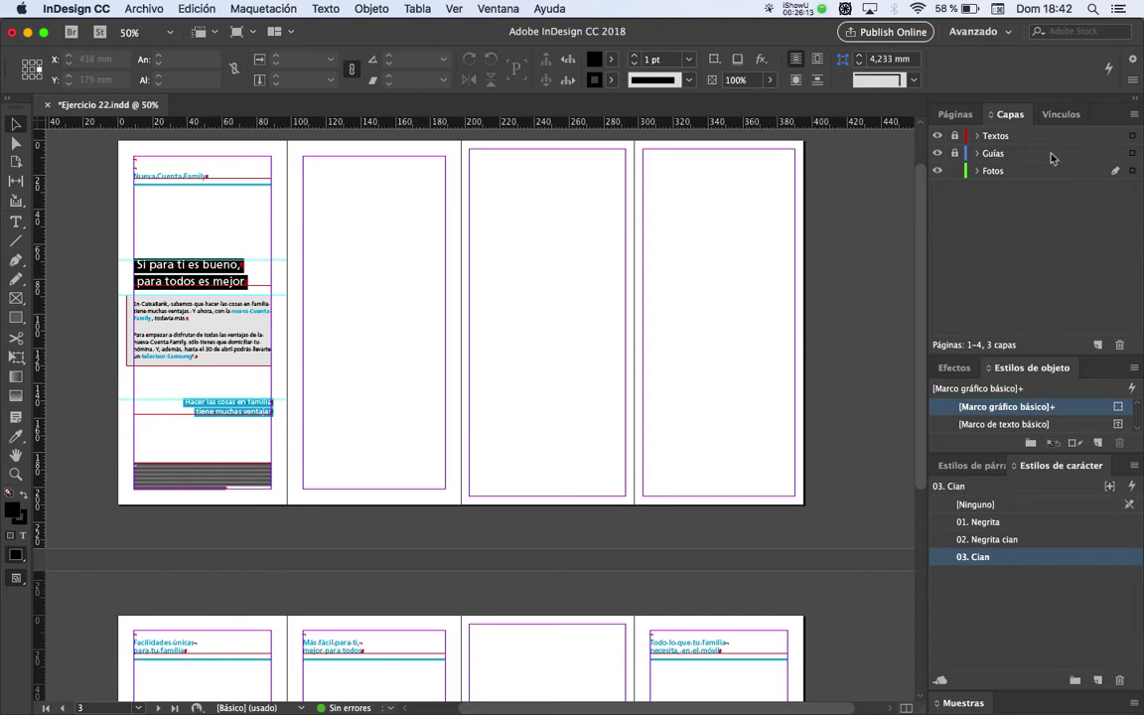
left_click(955, 115)
double_click(1028, 209)
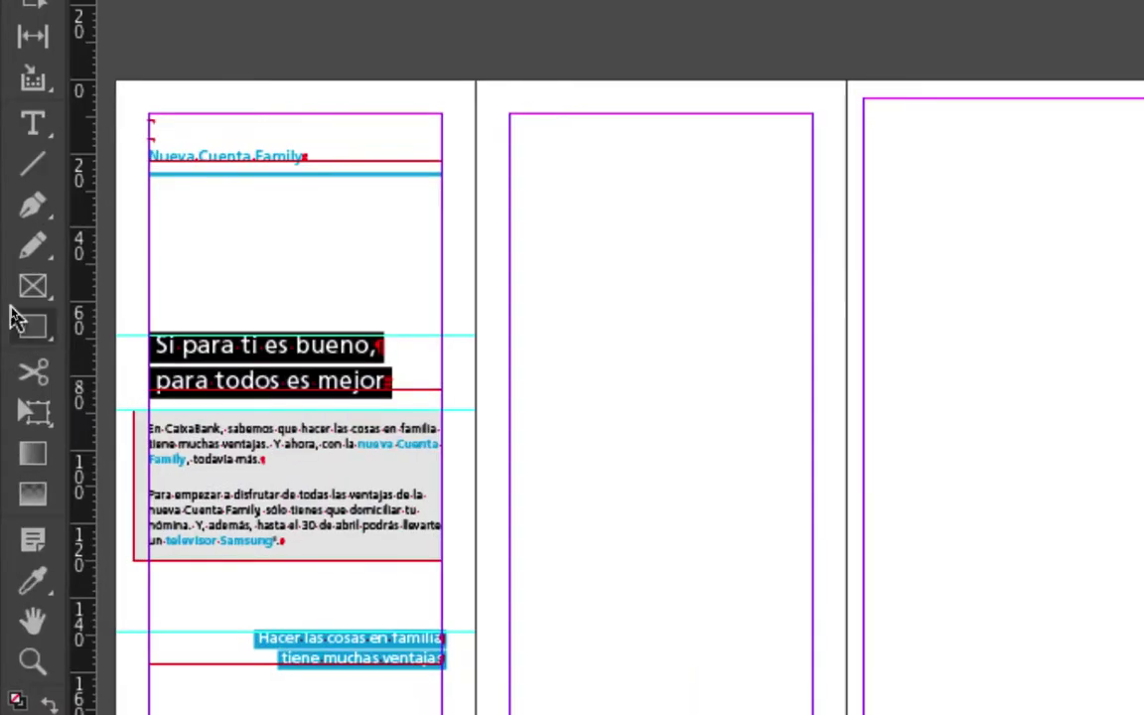
left_click(46, 294)
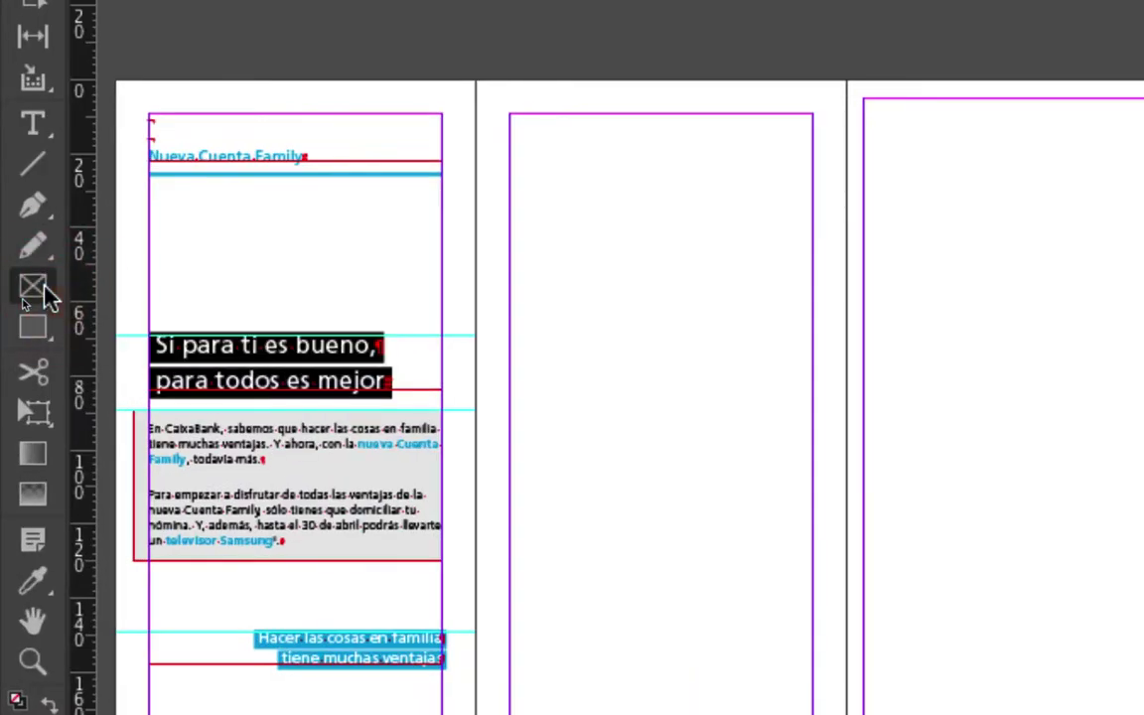
key("super+Tab")
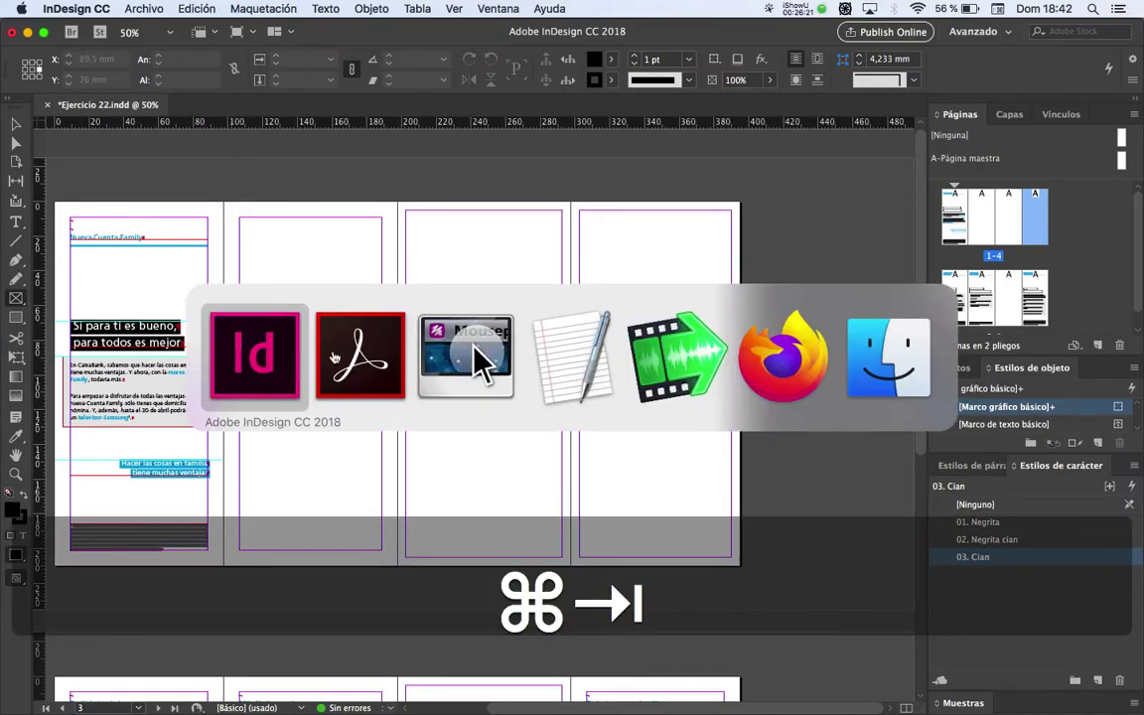
key("Left")
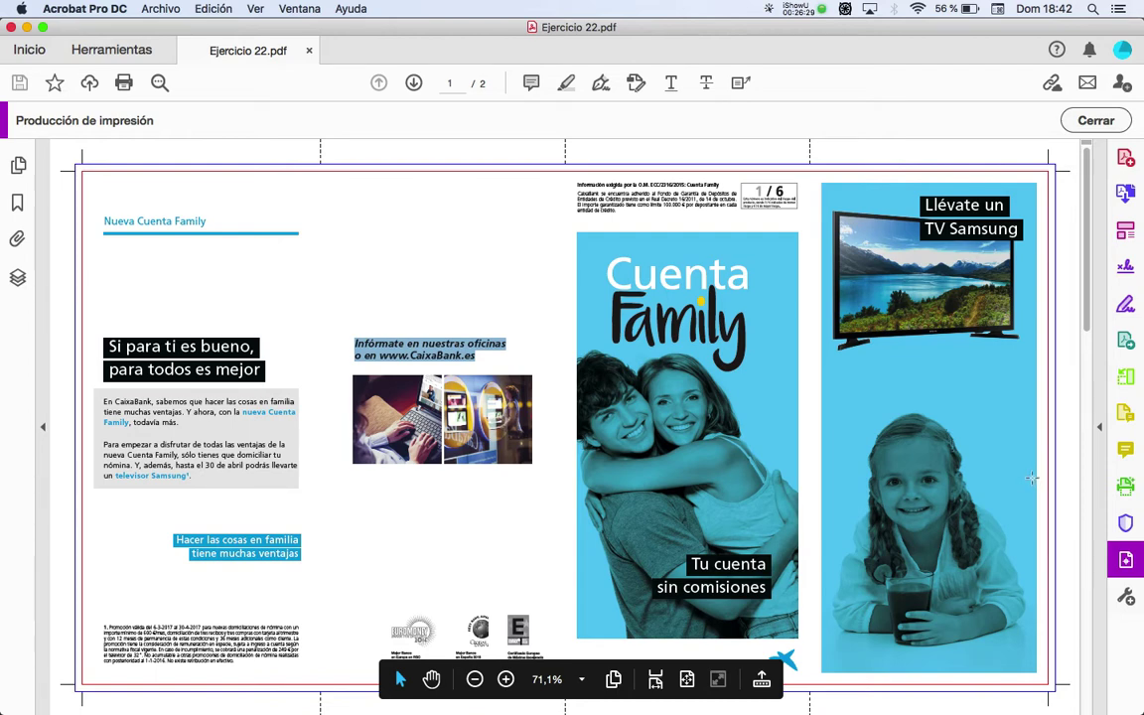
key("super+Tab")
Back in InDesign, set the stroke to [Ninguna] and the fill to PANTONE 299 C with a 60% tint for new frames
key("shift+super+p")
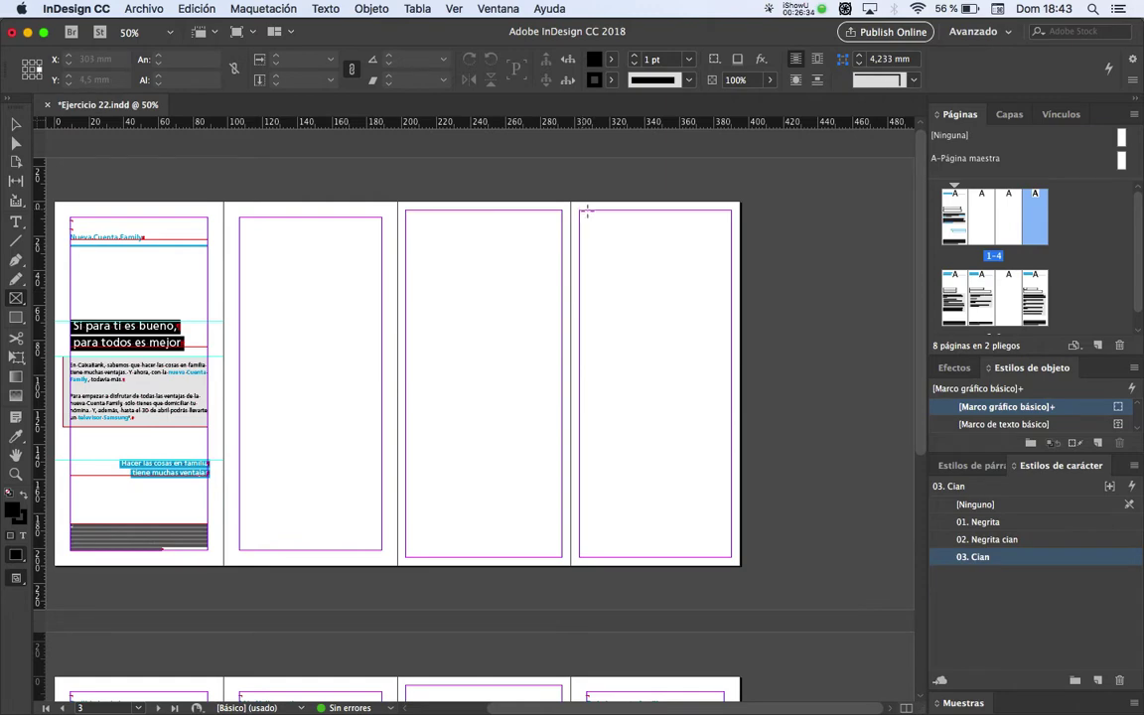
scroll(587, 212, "up", 2)
left_click_drag(634, 263, 418, 373)
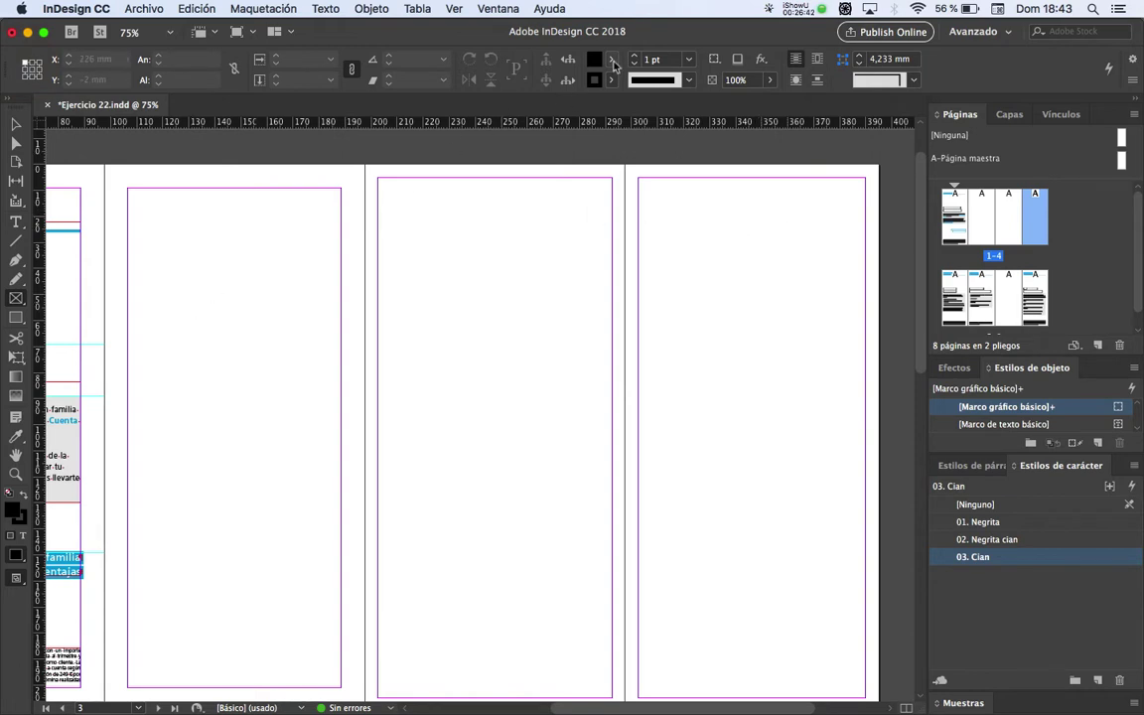
left_click(611, 79)
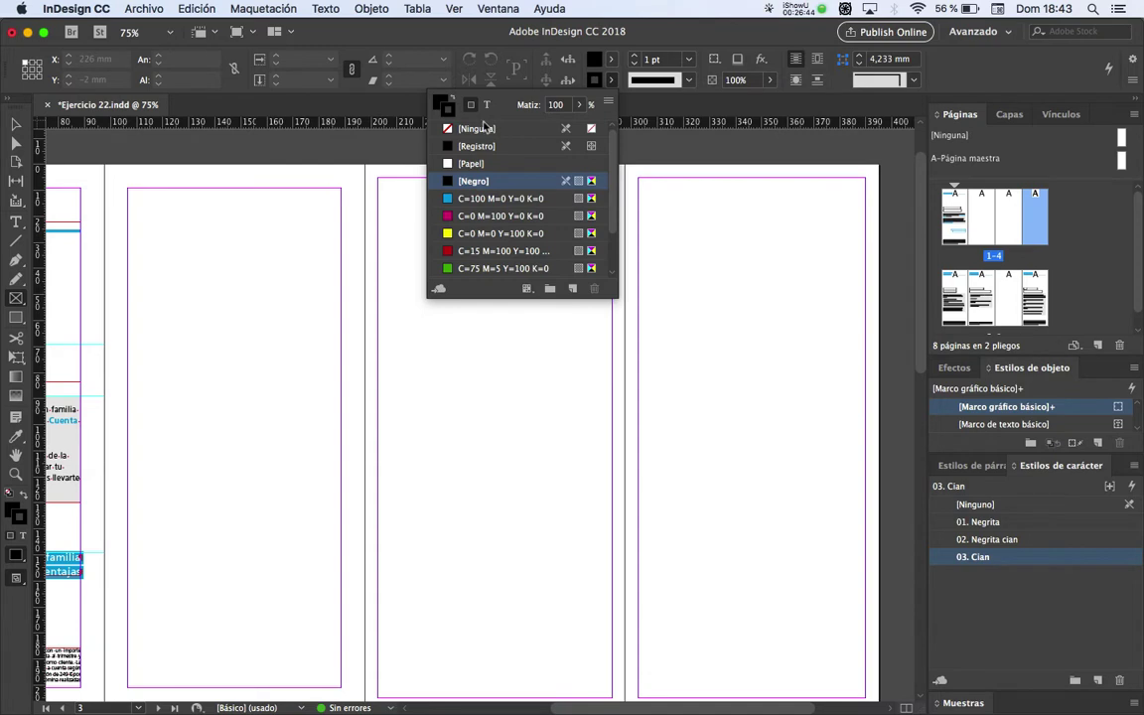
left_click(478, 128)
left_click(613, 59)
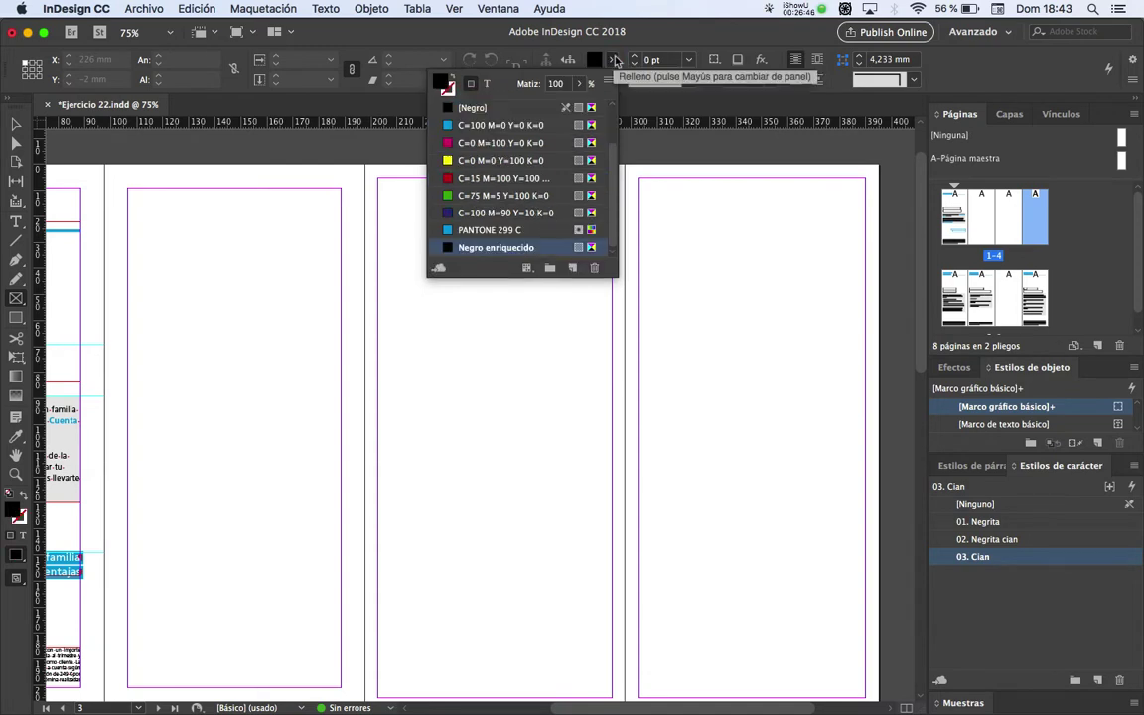
left_click(493, 233)
left_click(564, 85)
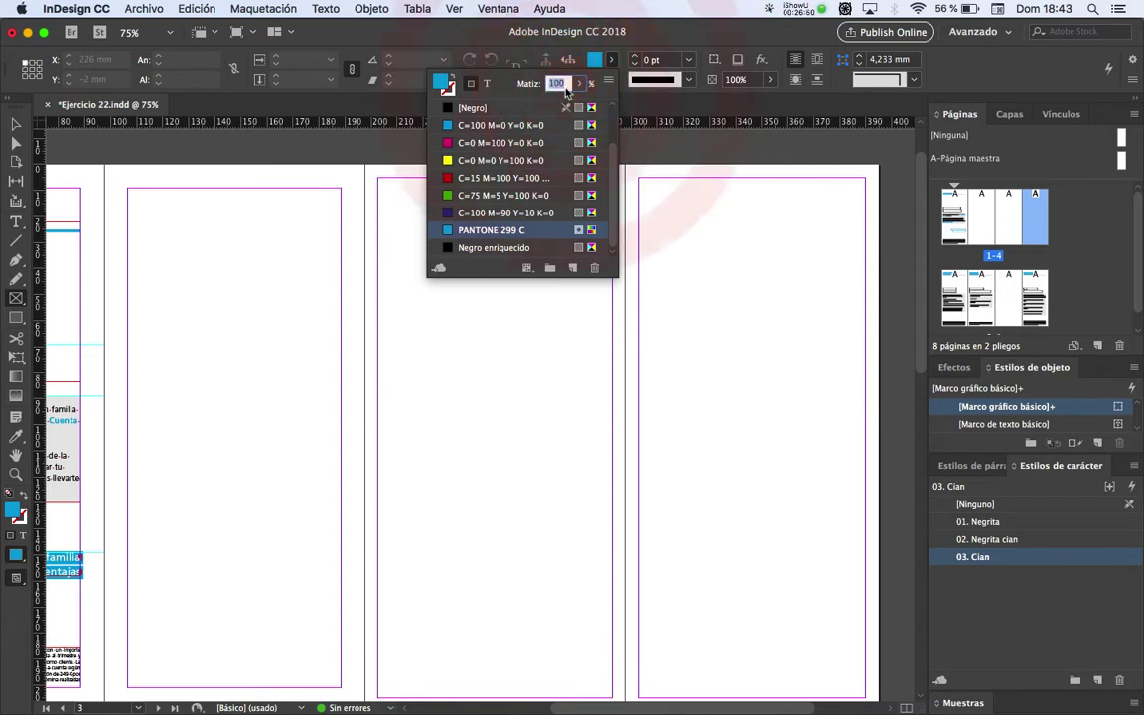
type("60")
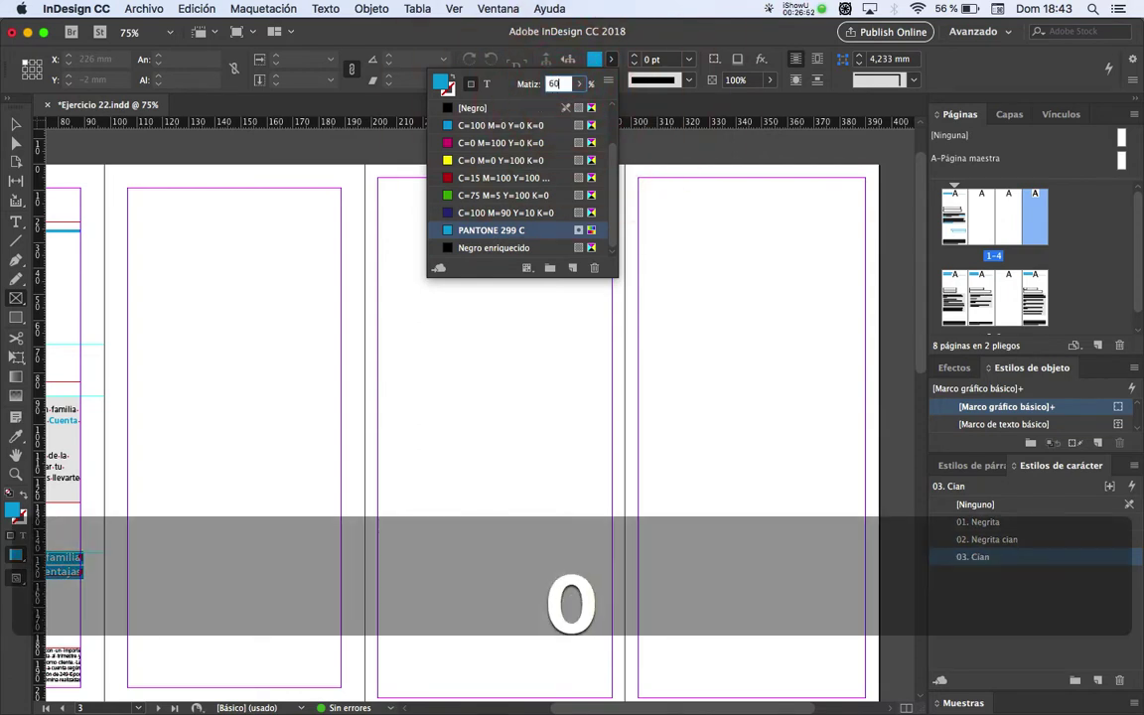
type("c")
key("BackSpace")
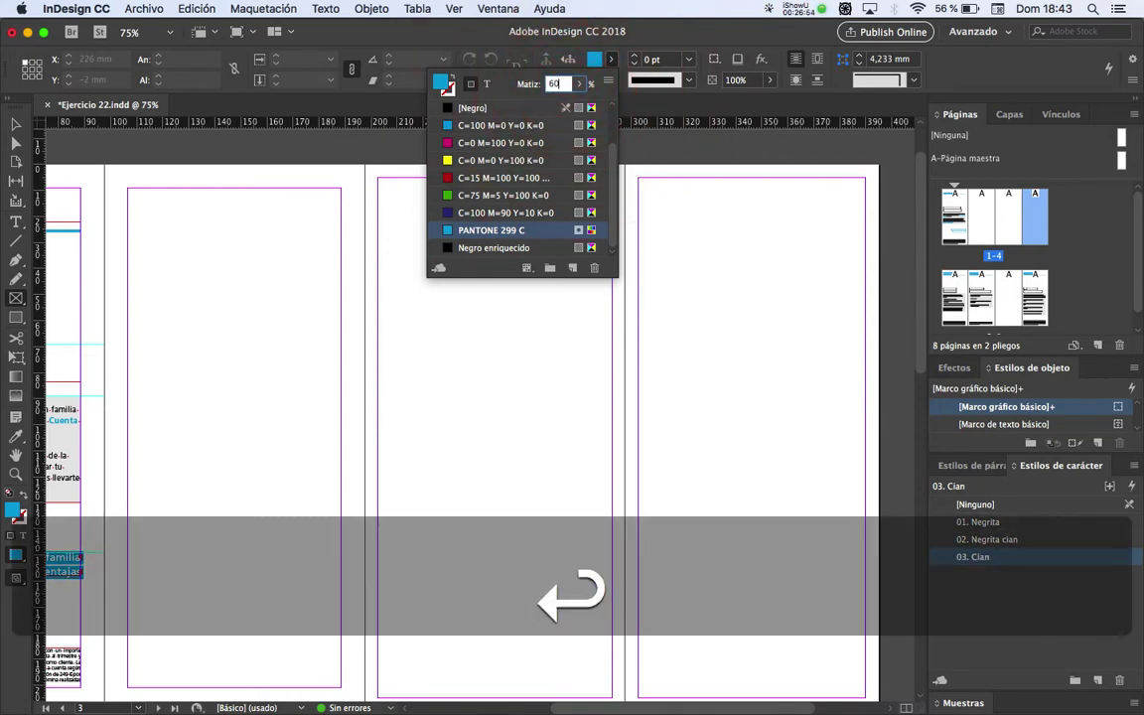
key("Return")
Draw an 87,5 × 200 mm rectangle frame filling the page 4 margins and fill it with PANTONE 299 C at 60% tint
left_click_drag(735, 263, 554, 232)
left_click_drag(468, 151, 694, 671)
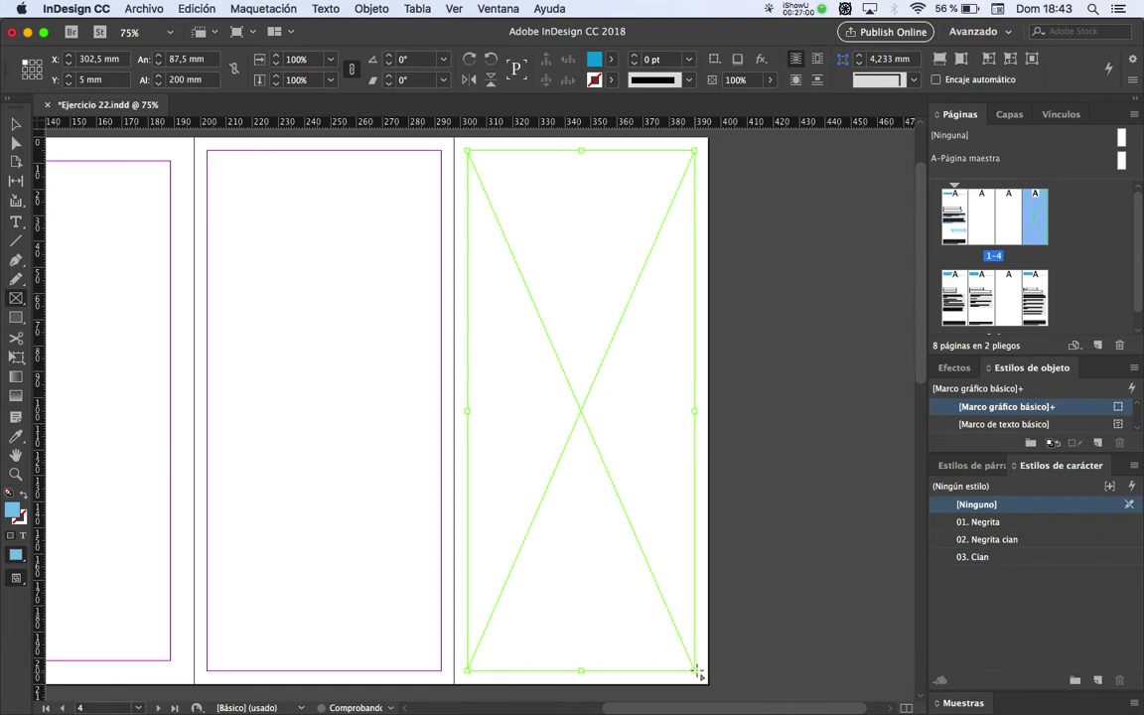
left_click(612, 61)
scroll(464, 221, "down", 3)
left_click(477, 234)
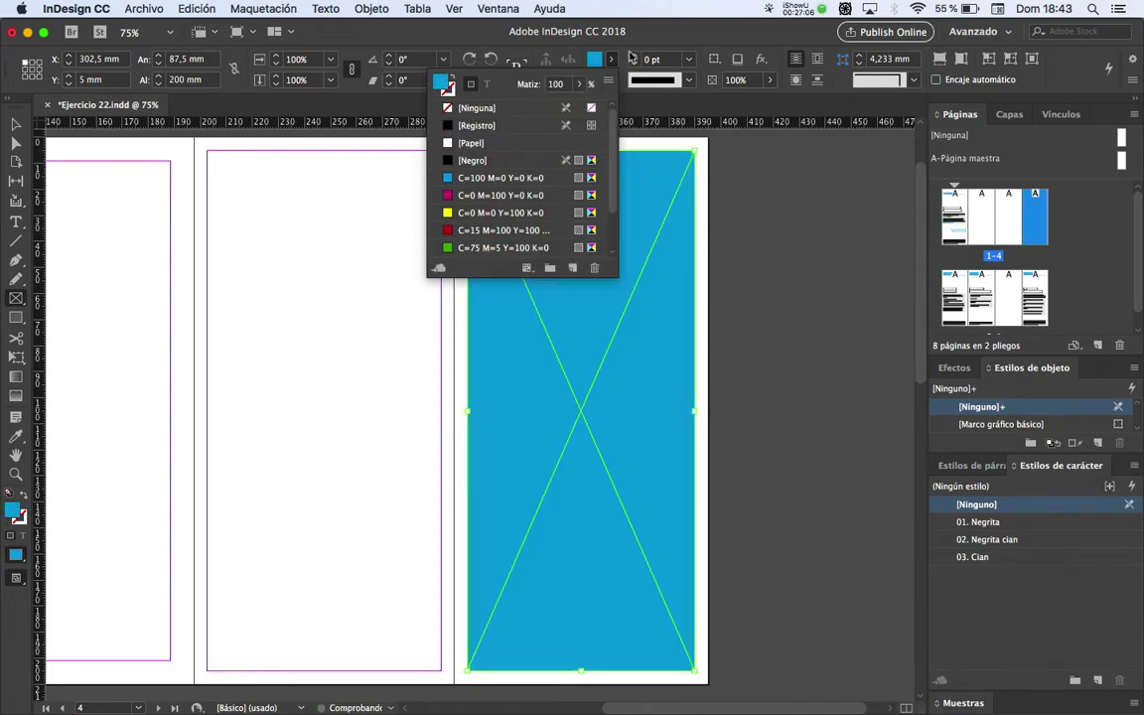
left_click(558, 84)
type("50")
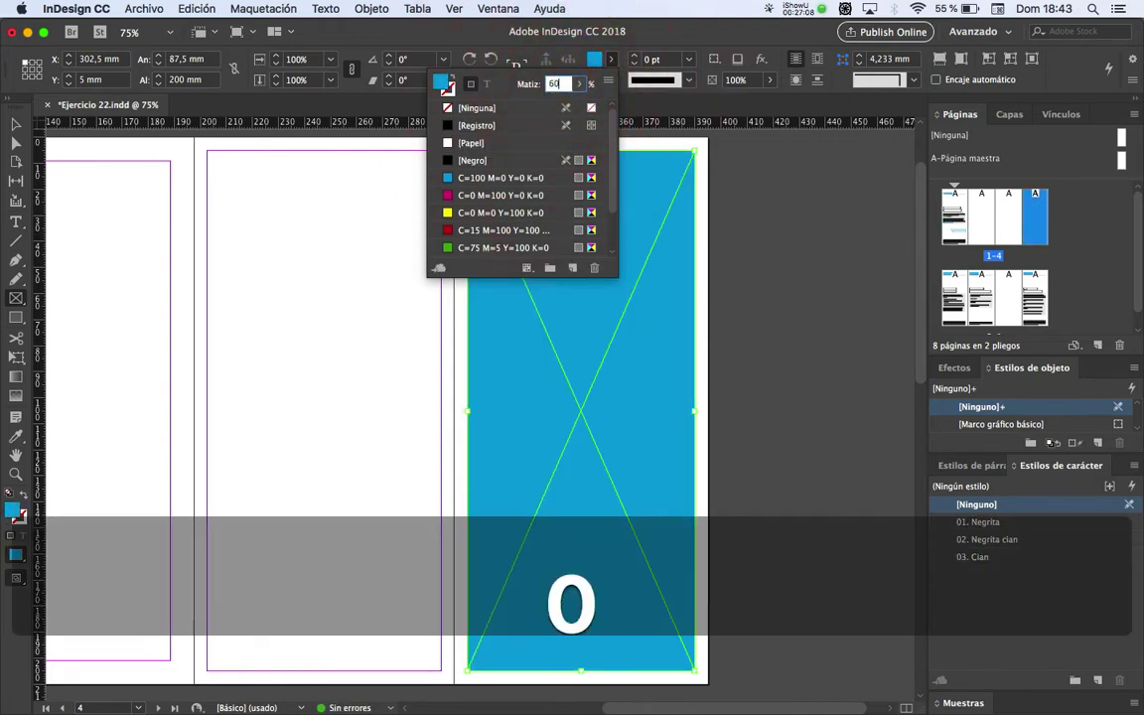
key("Return")
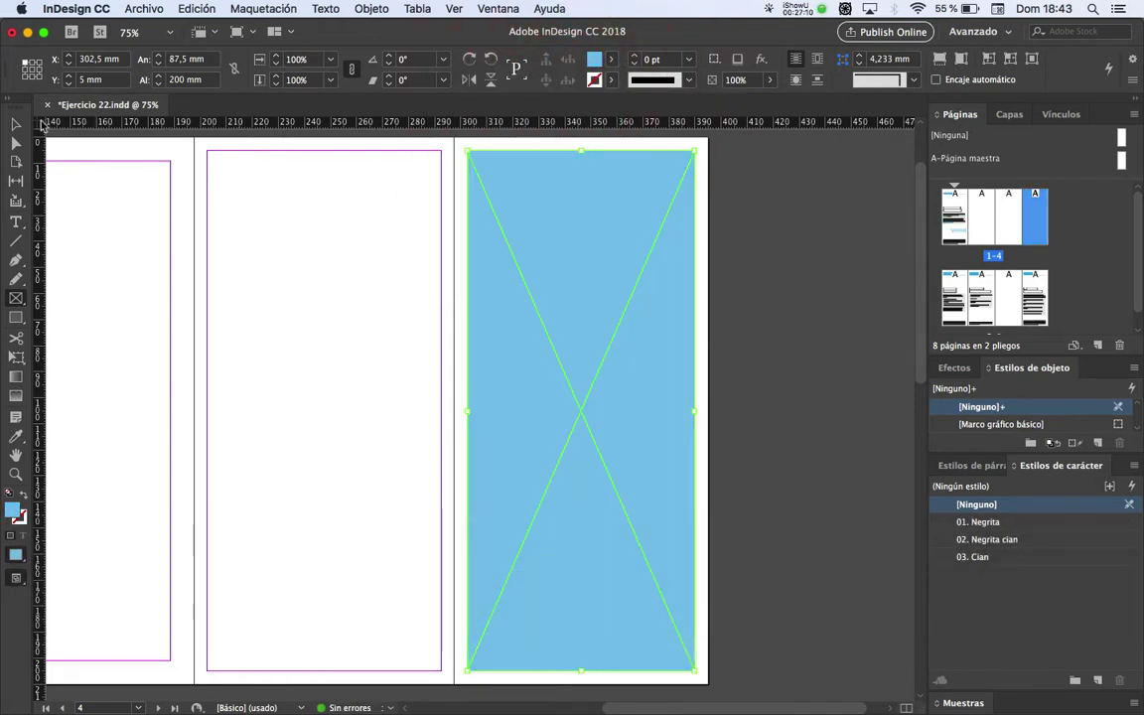
key("space")
left_click_drag(611, 258, 651, 260)
left_click(797, 220)
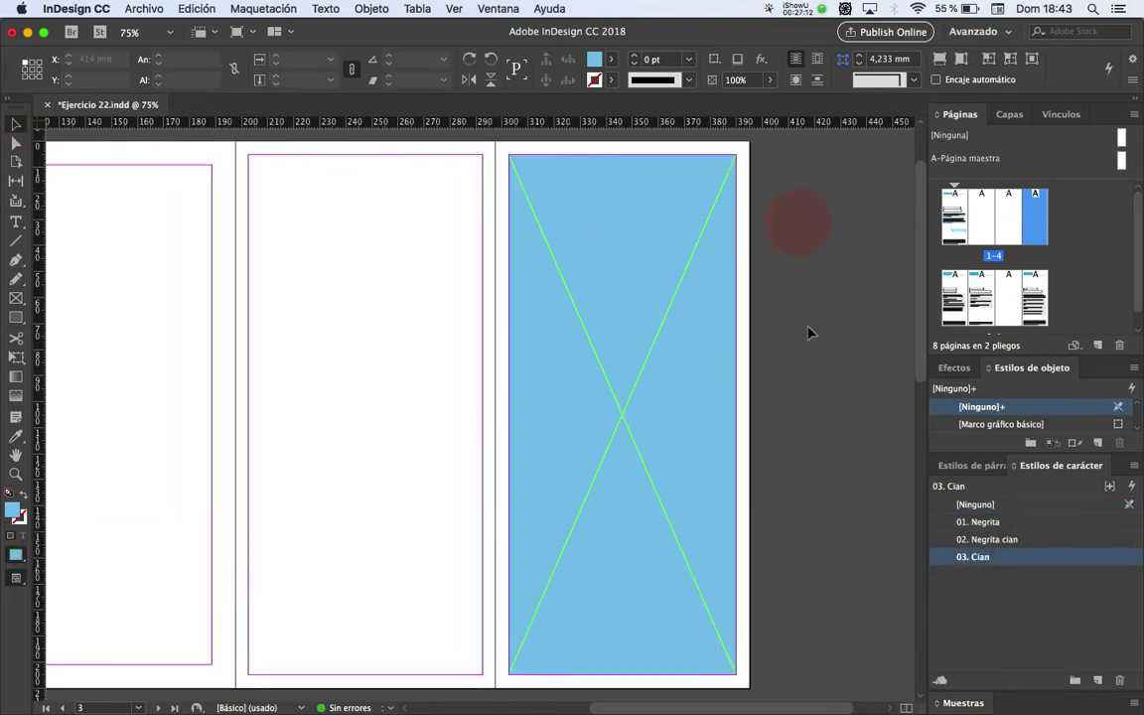
Duplicate the page 4 photo frame onto page 3, aligned with that page's top and left margins
left_click(719, 268)
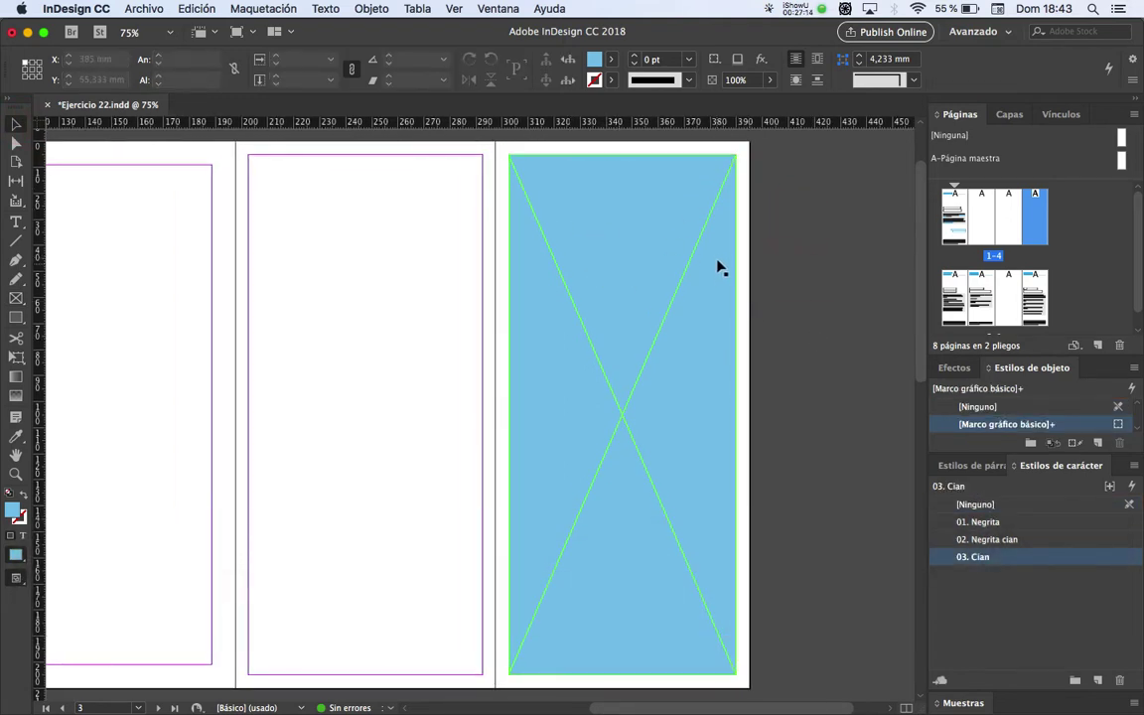
left_click_drag(717, 247, 455, 251)
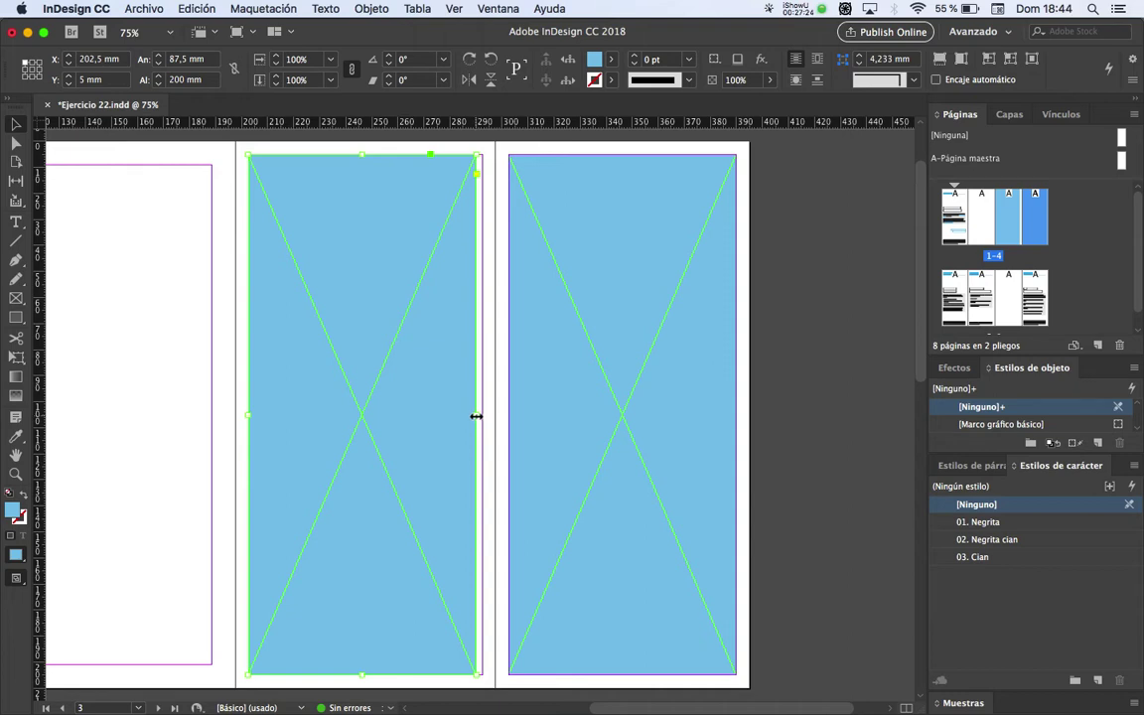
key("shift+super+p")
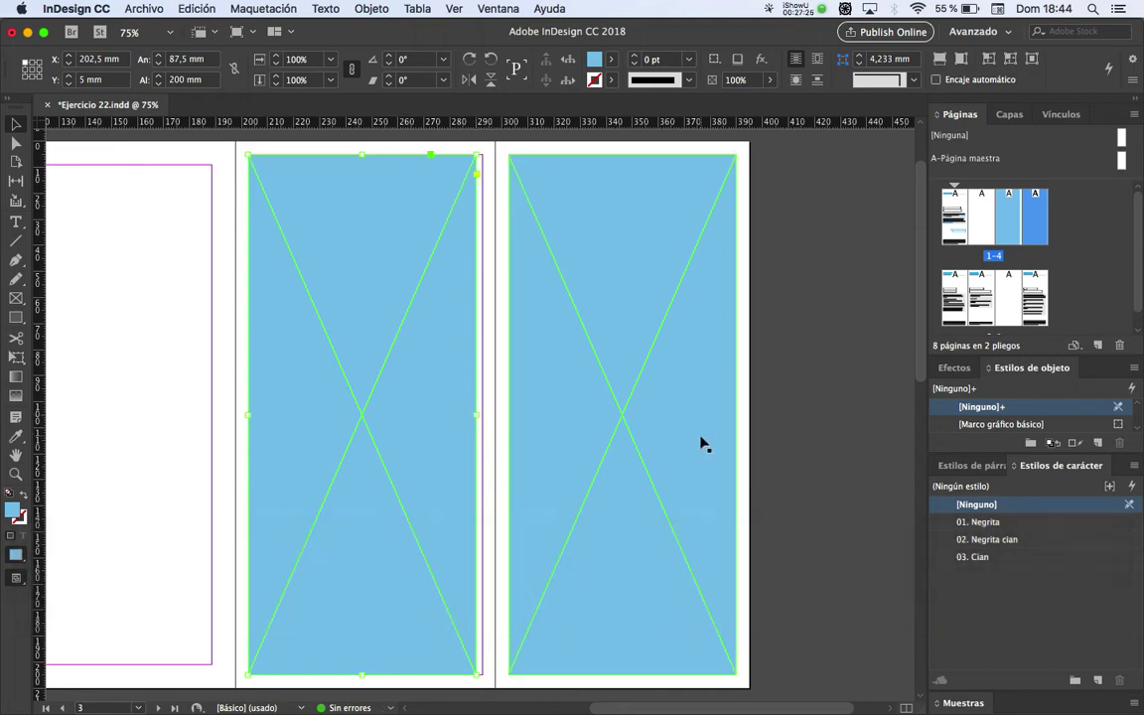
Copy the page 3 frame and paste it in the same place on page 7
scroll(468, 397, "down", 2)
left_click_drag(506, 487, 470, 395)
key("super+c")
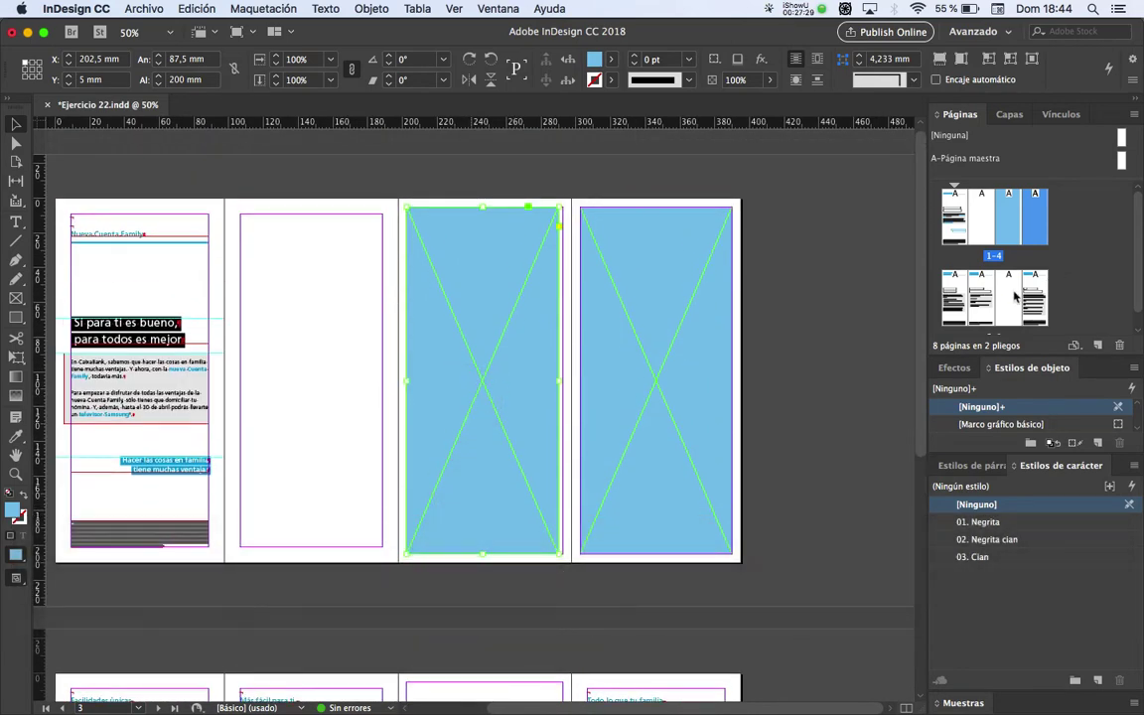
double_click(1006, 296)
left_click(176, 8)
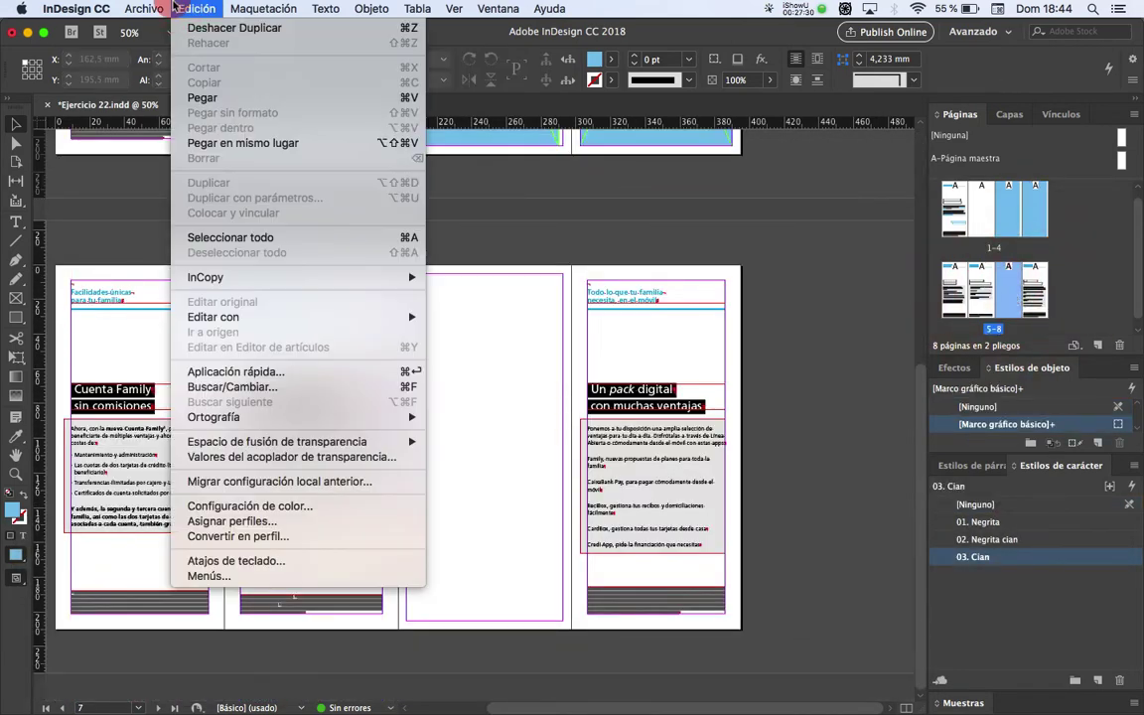
left_click(243, 143)
Widen the pasted page 7 frame to 90 mm so it reaches the page's right margin
scroll(493, 458, "up", 3)
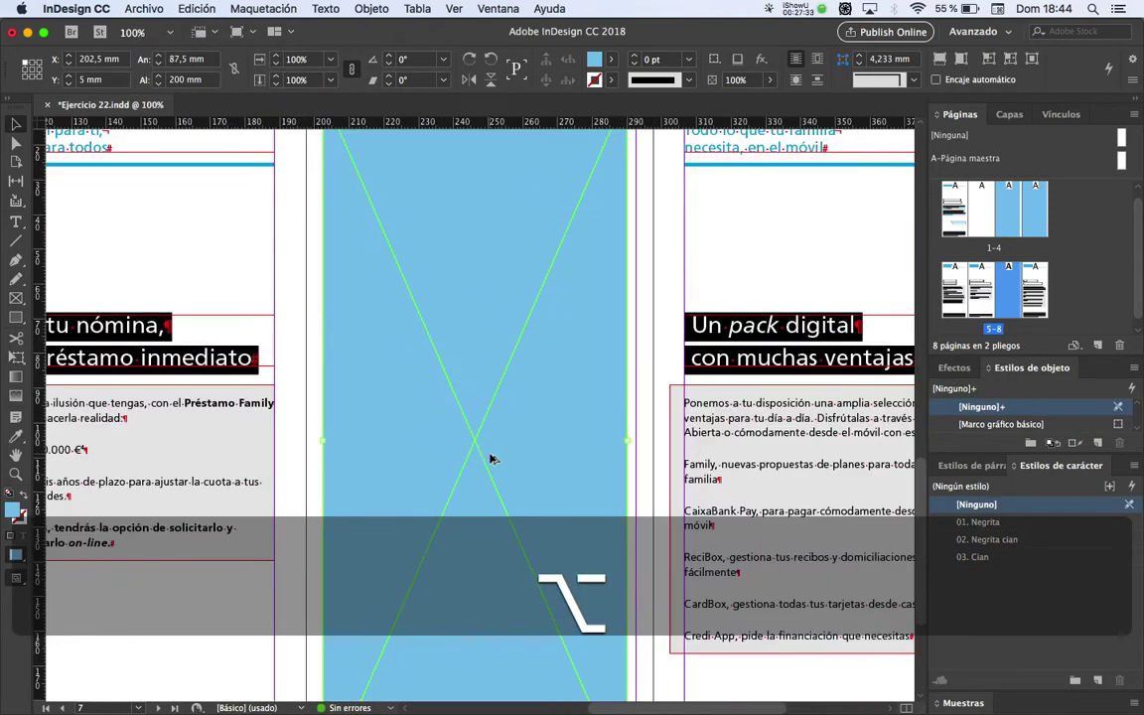
left_click_drag(484, 449, 565, 476)
scroll(566, 475, "down", 1)
scroll(591, 476, "up", 10)
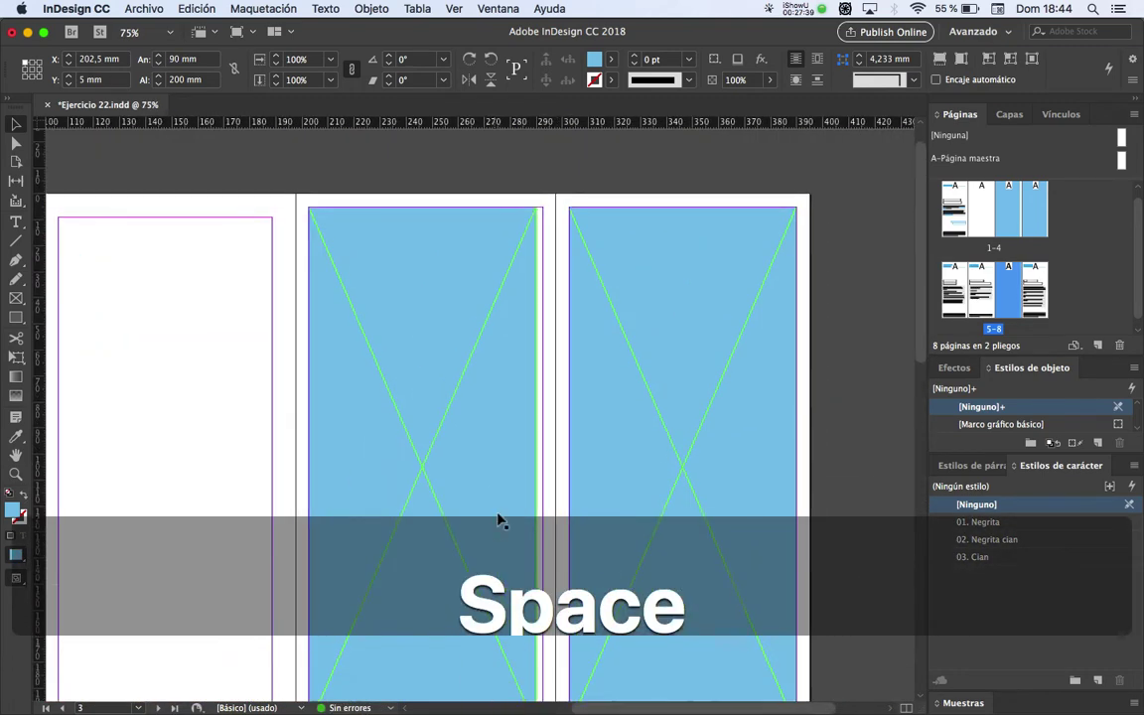
Widen the page 3 frame to 90 mm so it reaches the right margin, and save the document
left_click(529, 527)
left_click_drag(539, 470, 546, 468)
key("space")
left_click_drag(673, 577, 559, 531)
key("cmd+s")
key("shift+super+p")
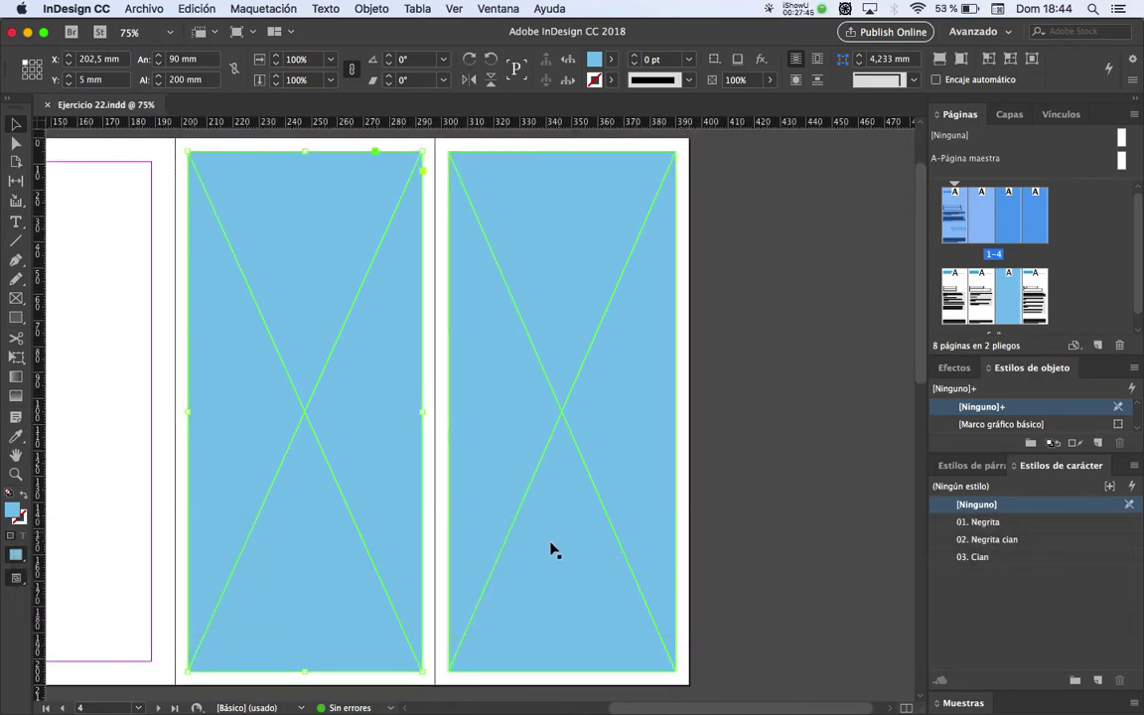
Set the page 3 frame's height to 166 mm, measured from its top-left reference point
scroll(556, 543, "down", 1, "alt")
key("space")
left_click_drag(543, 556, 511, 541)
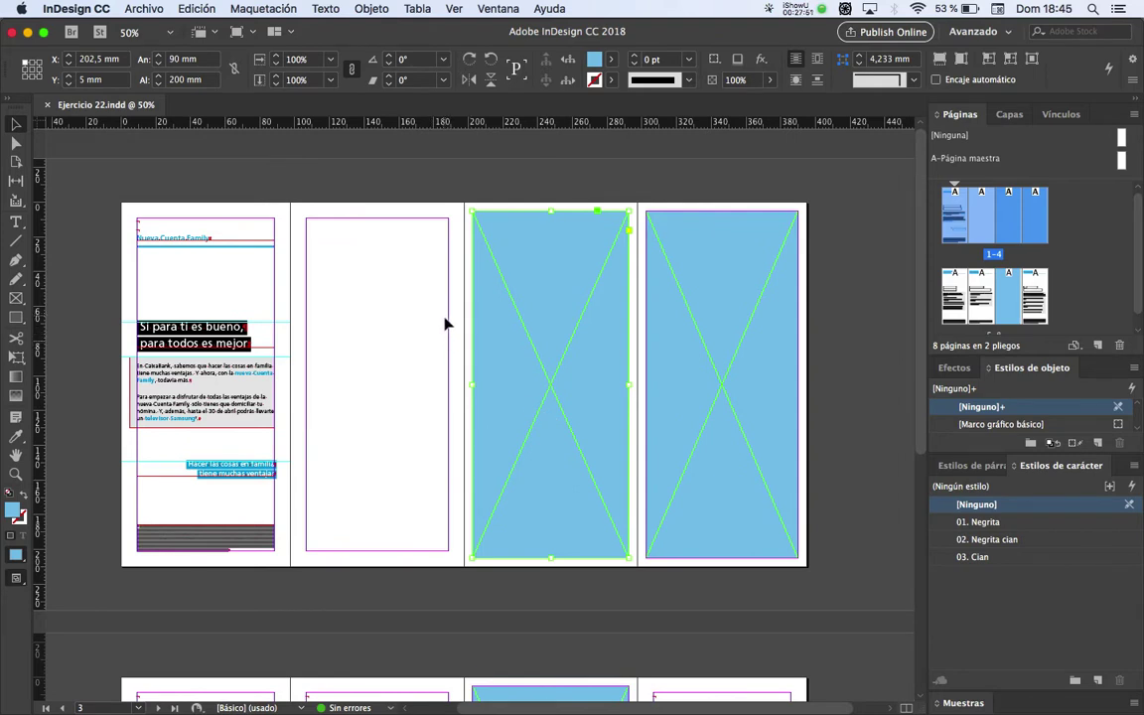
left_click(24, 62)
left_click(186, 79)
type("16")
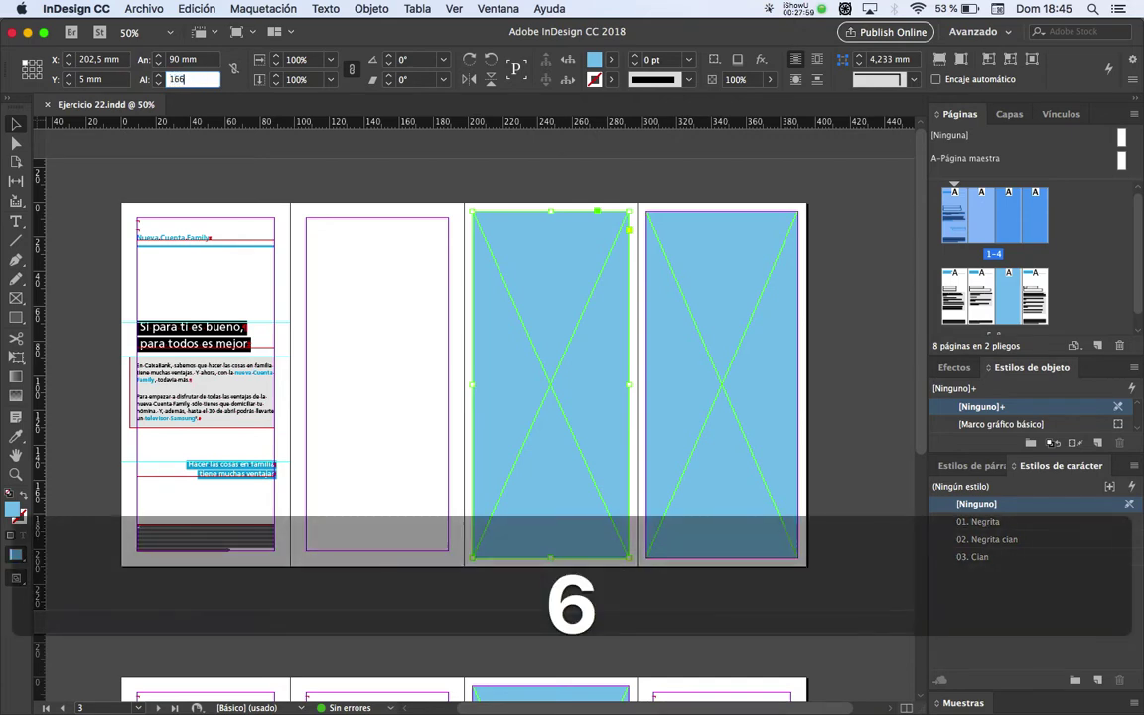
type("6")
key("Return")
key("super+Tab")
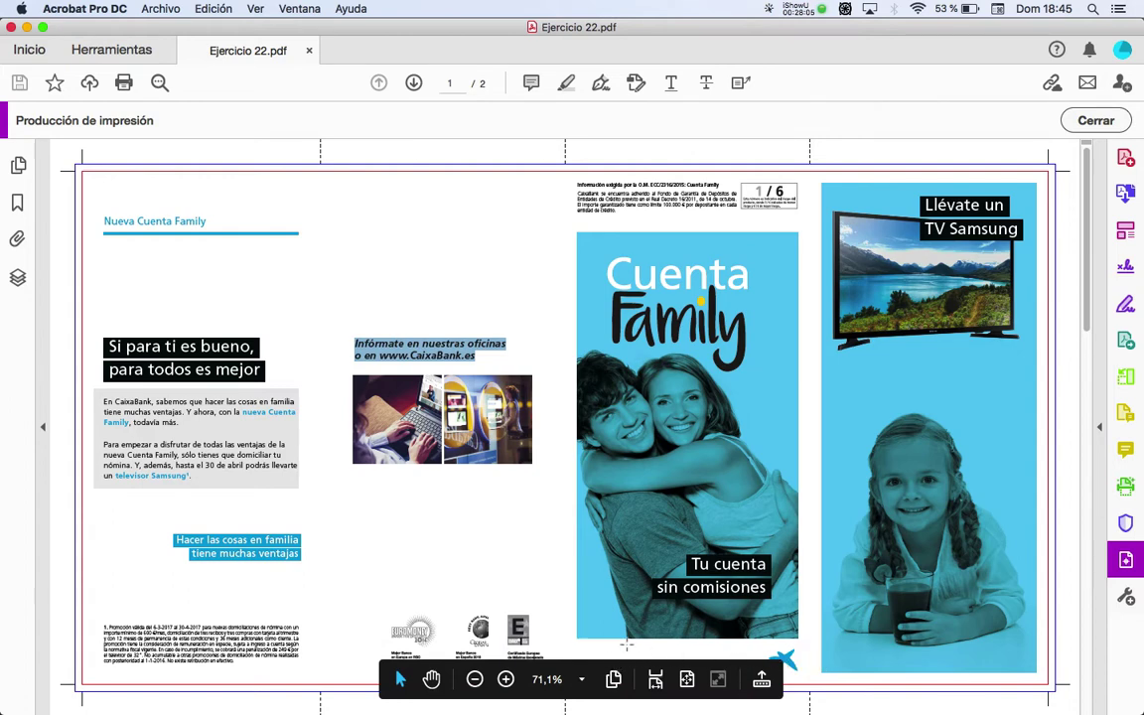
key("super+Tab")
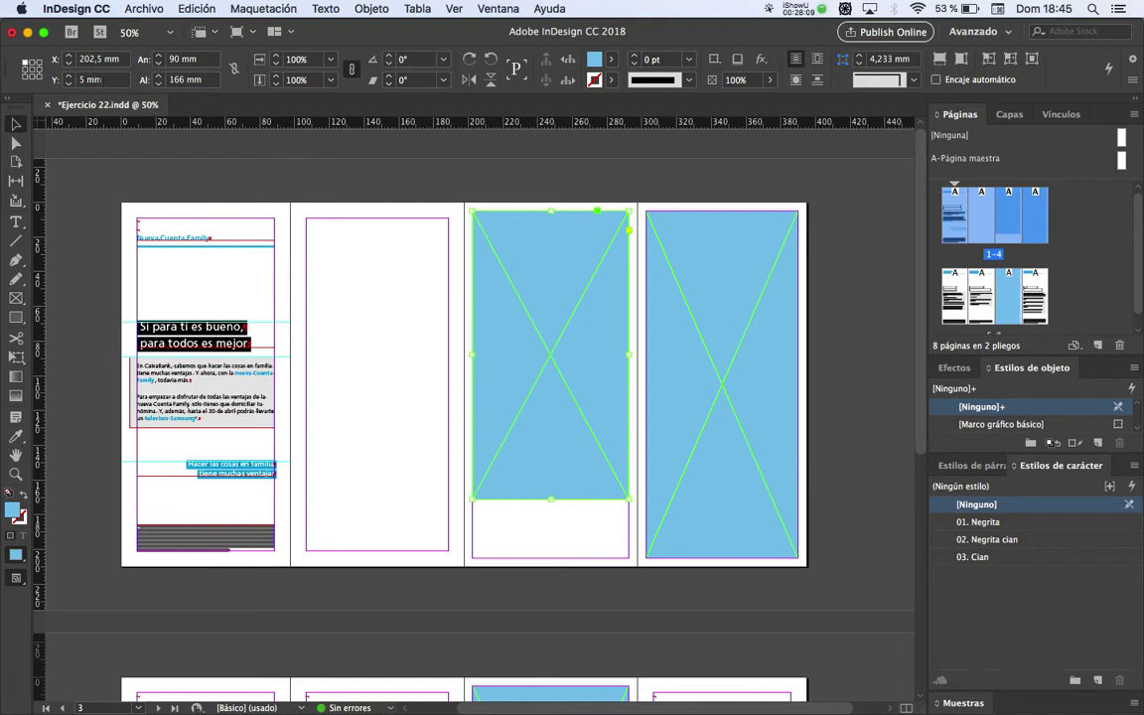
triple_click(105, 79)
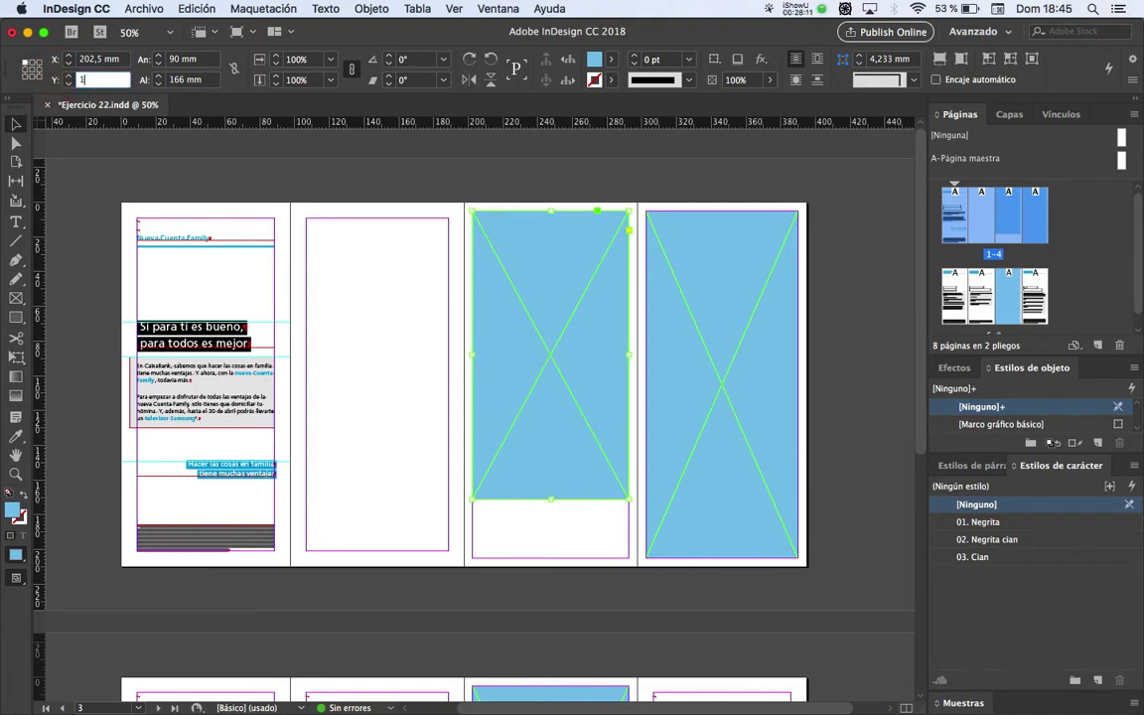
type("108")
key("Return")
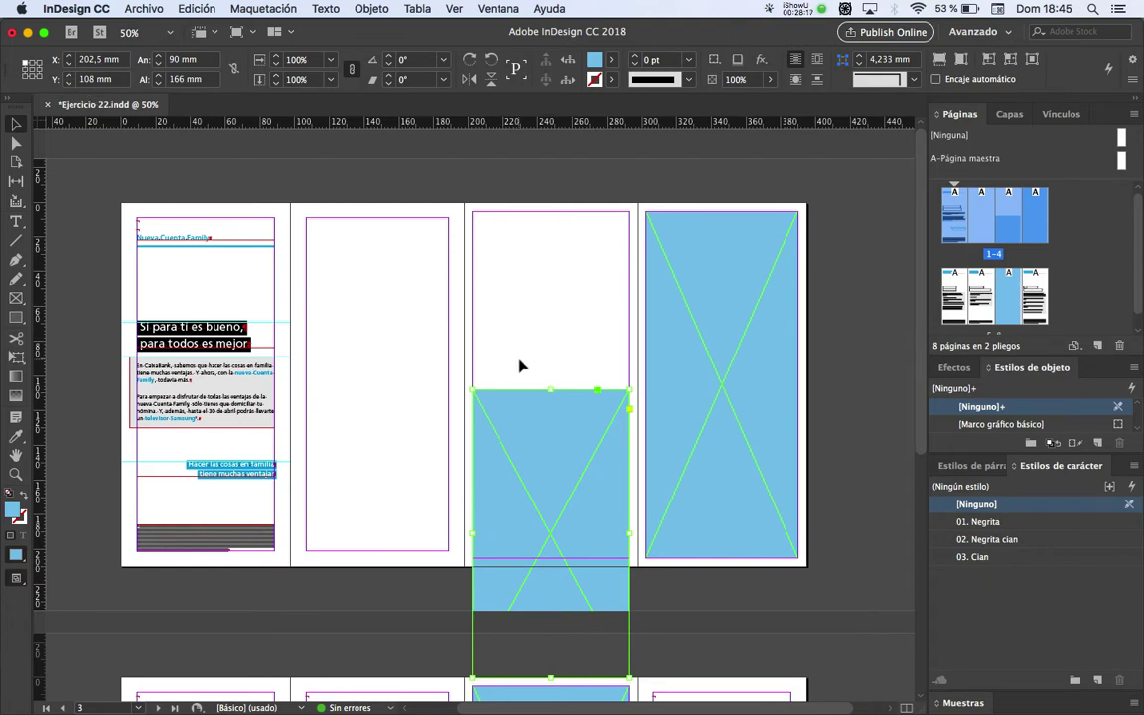
key("super+z")
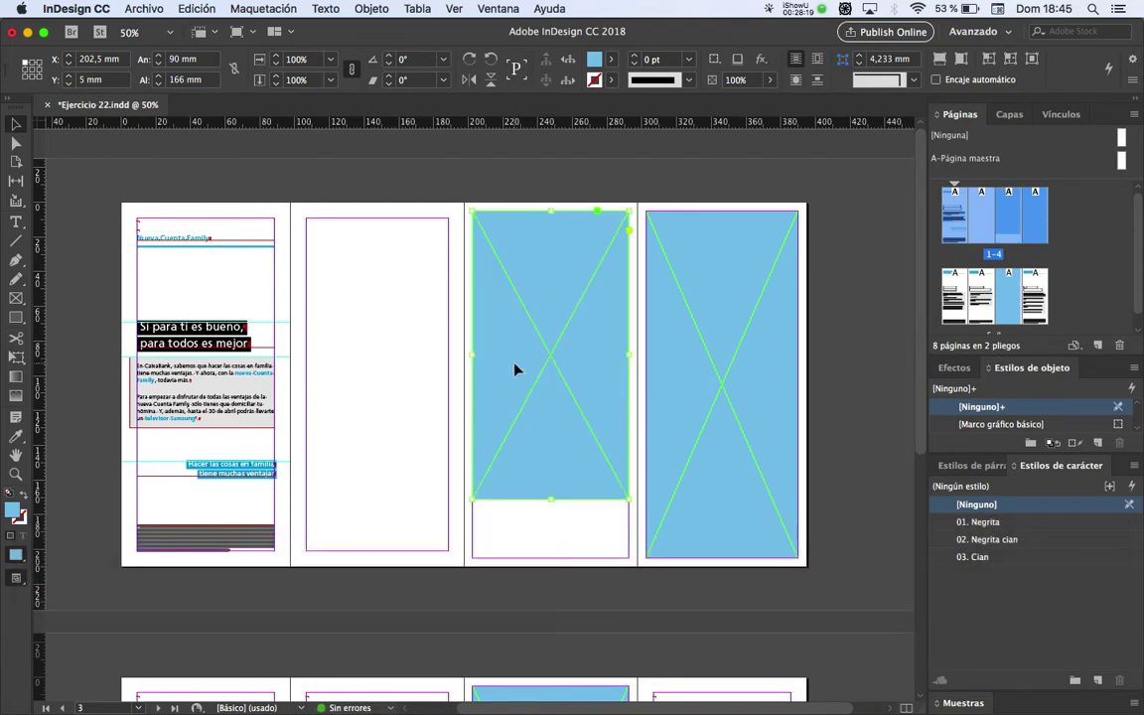
Check the cover panel in the Acrobat reference, return to InDesign and set the page 3 frame's center reference point to Y 108 mm
key("super+Tab")
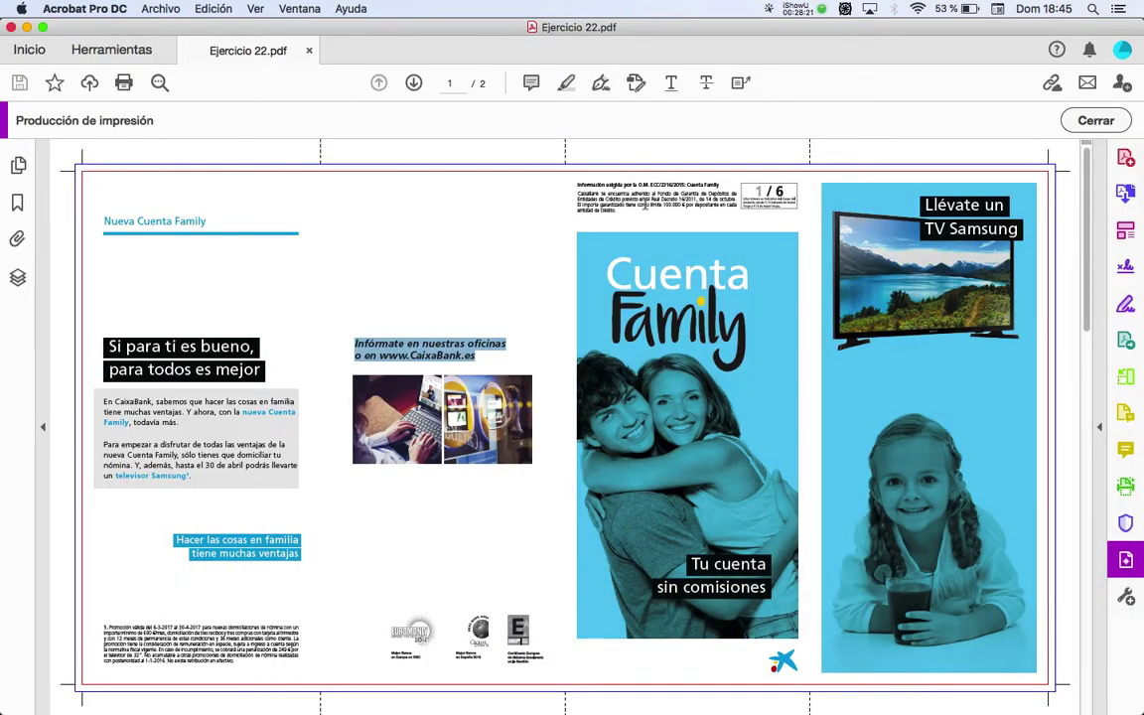
key("super+Tab")
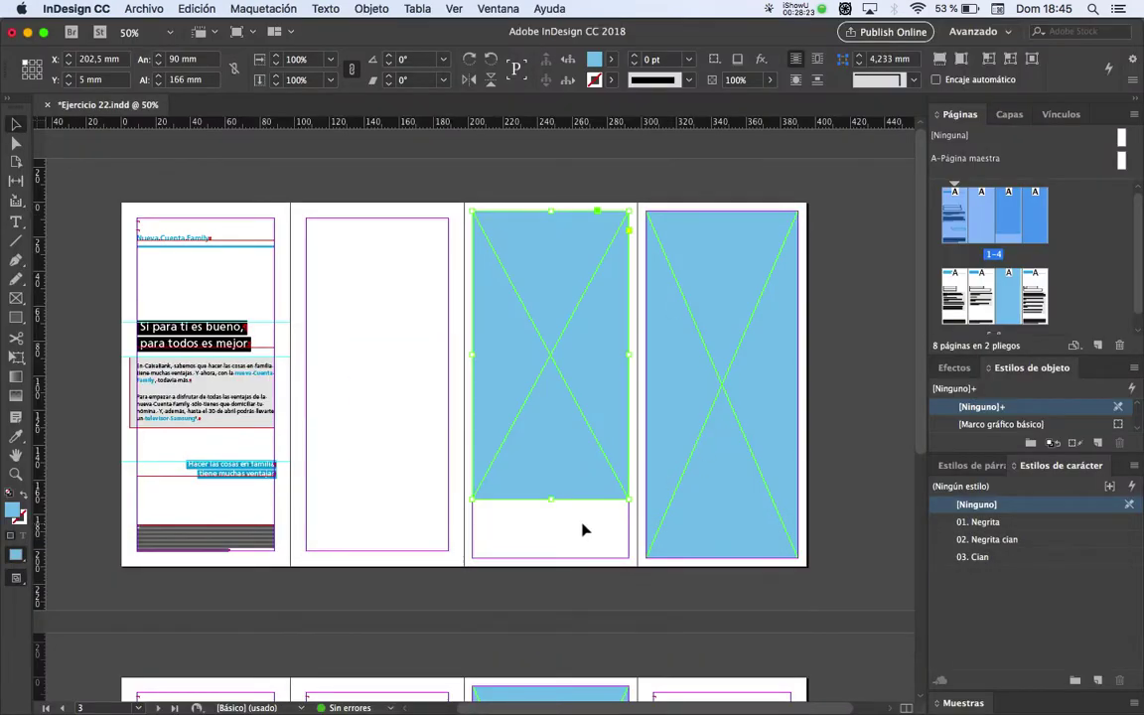
left_click(32, 69)
left_click(94, 79)
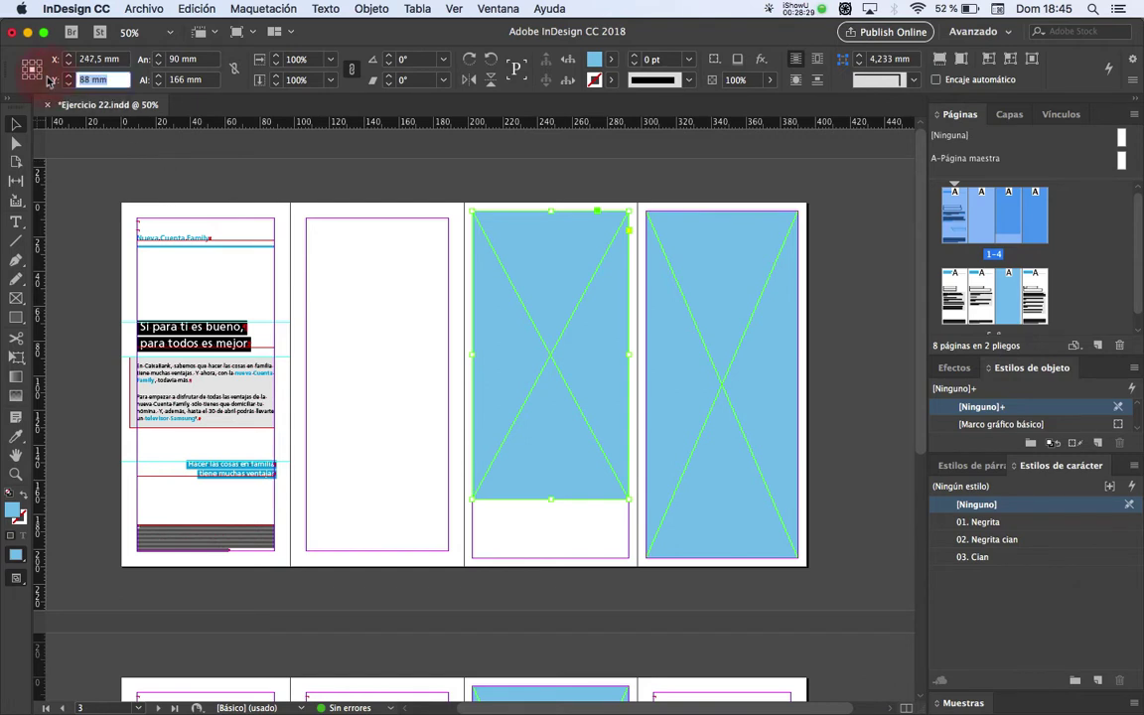
type("108")
key("Return")
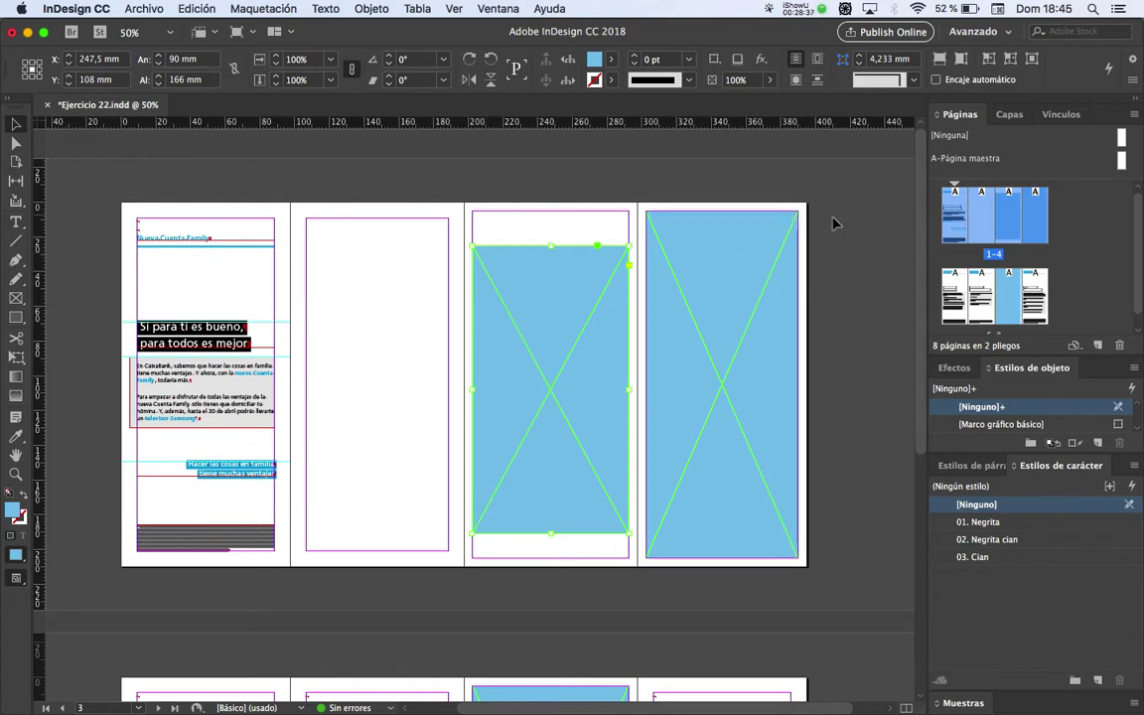
Deselect the page 3 frame and lock the Fotos layer
left_click(811, 315)
key("space")
left_click_drag(765, 313, 737, 312)
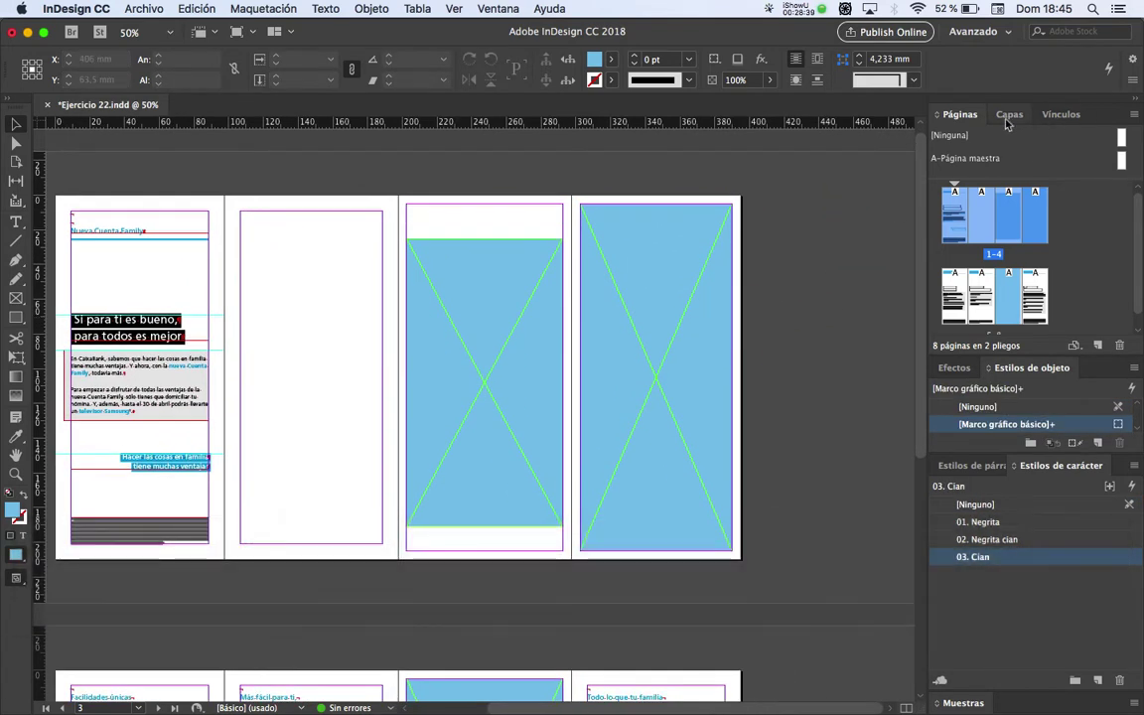
left_click(1010, 115)
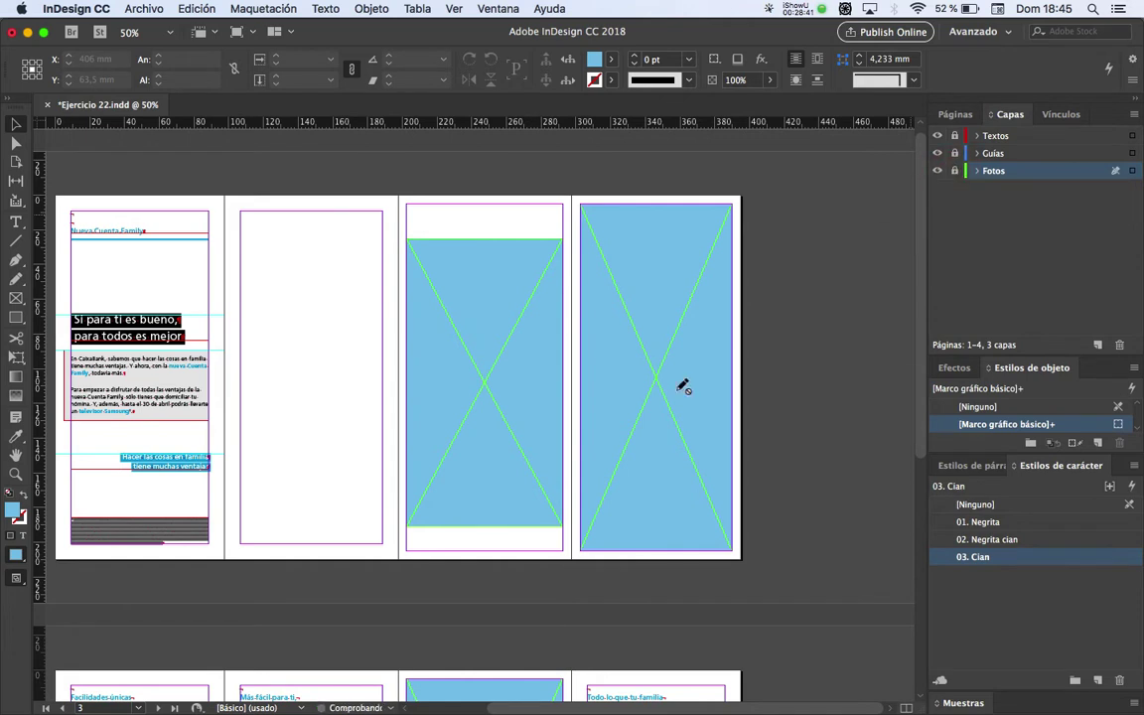
key("alt")
left_click(406, 456, "alt")
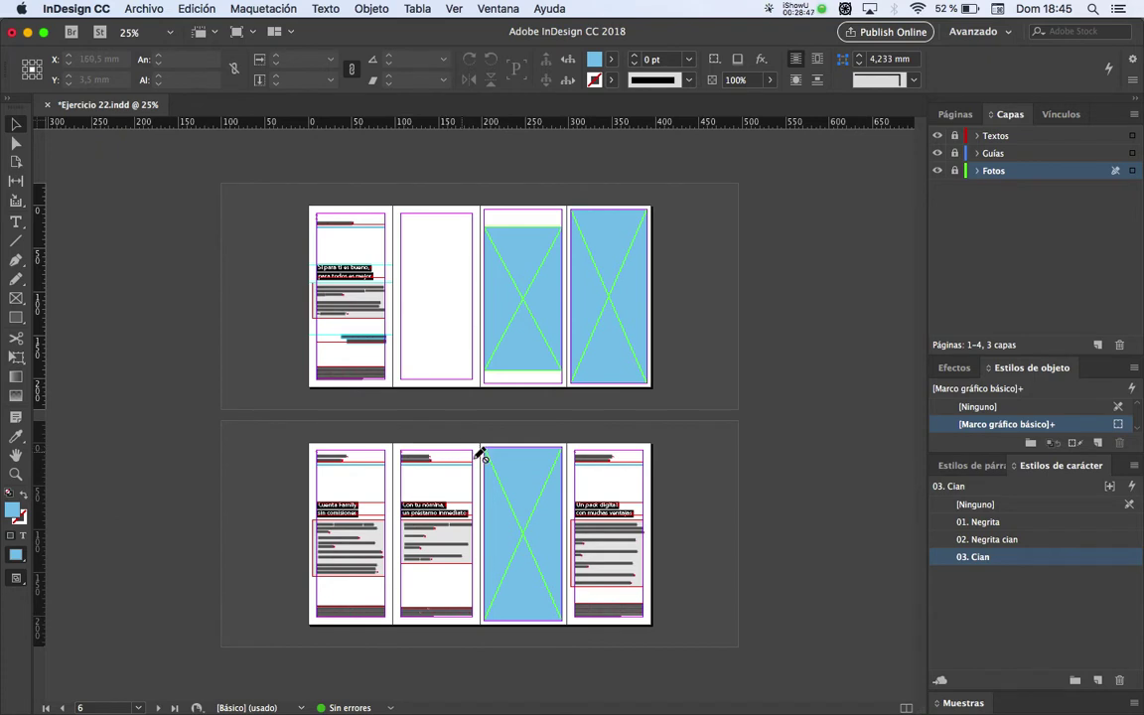
key("super+Tab")
mouse_move(276, 379)
mouse_move(671, 701)
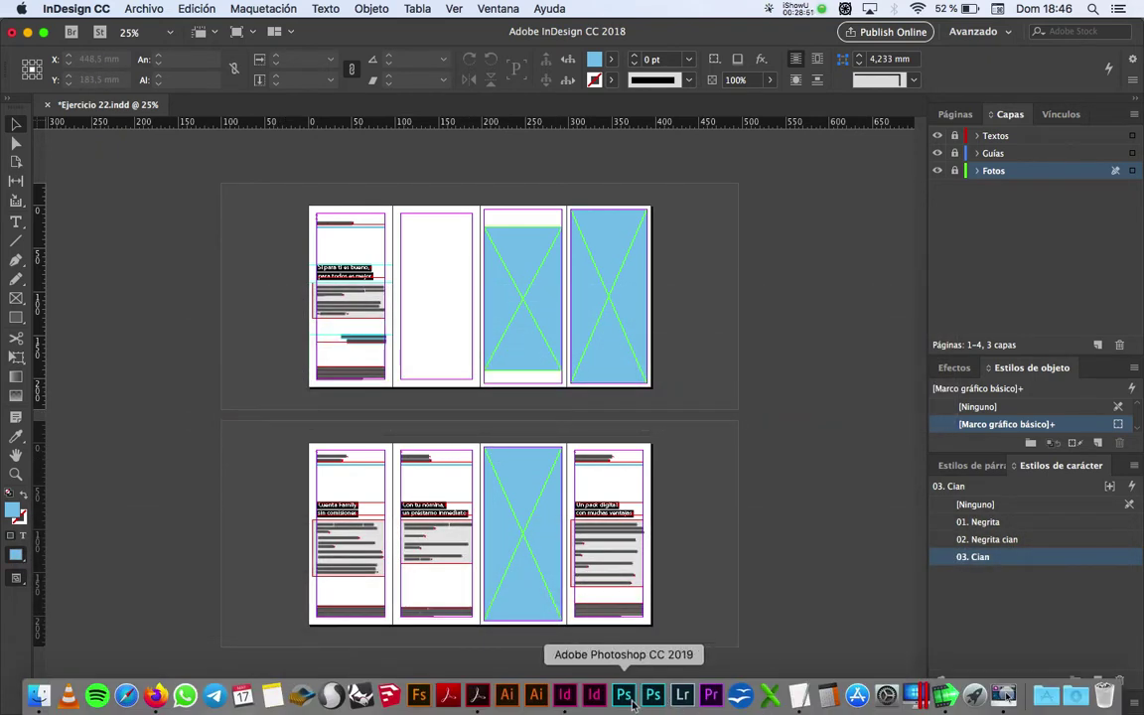
left_click(659, 703)
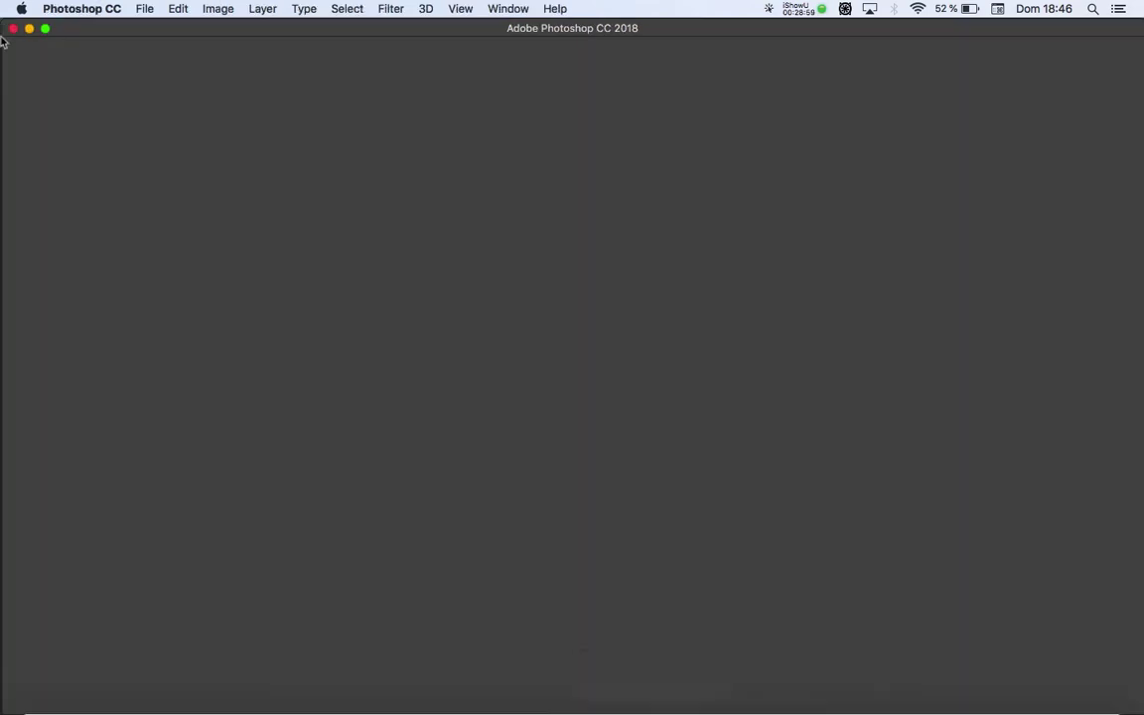
Show the desktop, open the Imagenes folder inside Ejercicio 22 and select Foto 01.tif
mouse_move(0, 0)
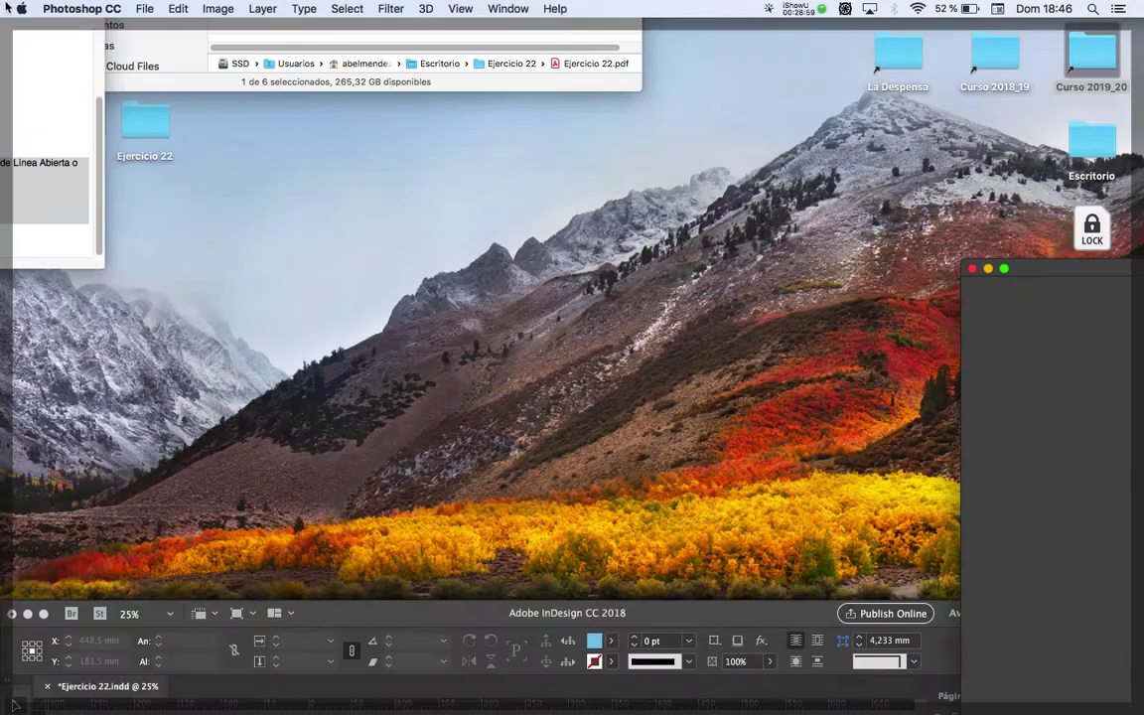
double_click(145, 119)
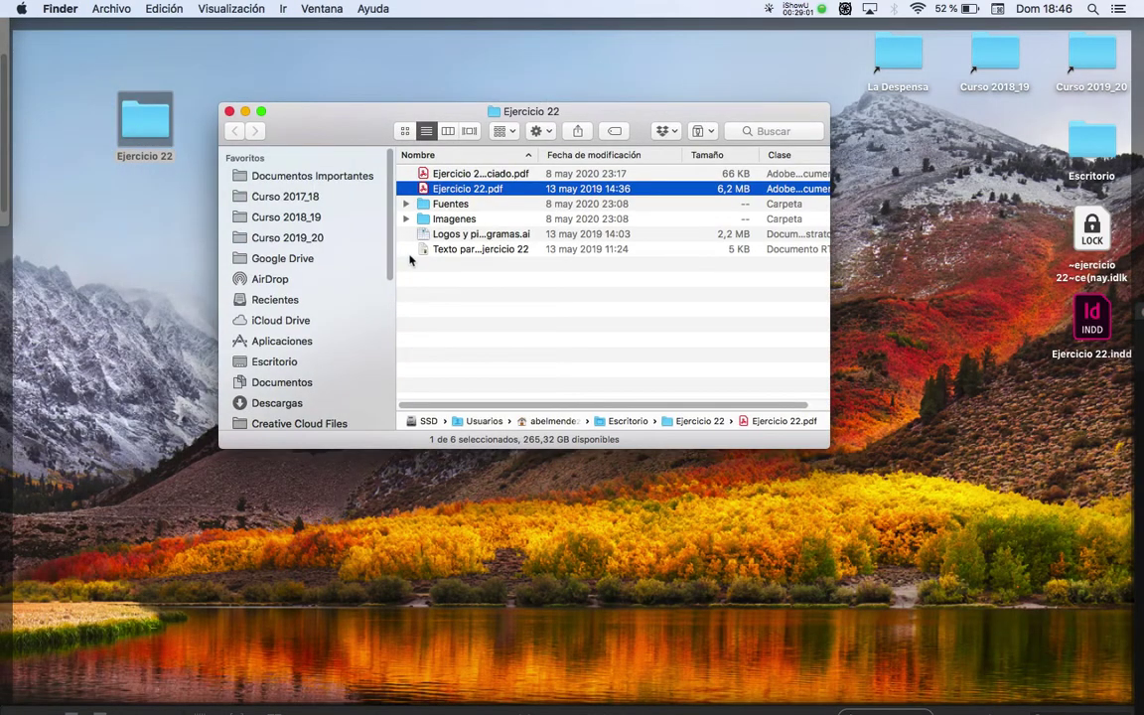
double_click(448, 219)
left_click(452, 175)
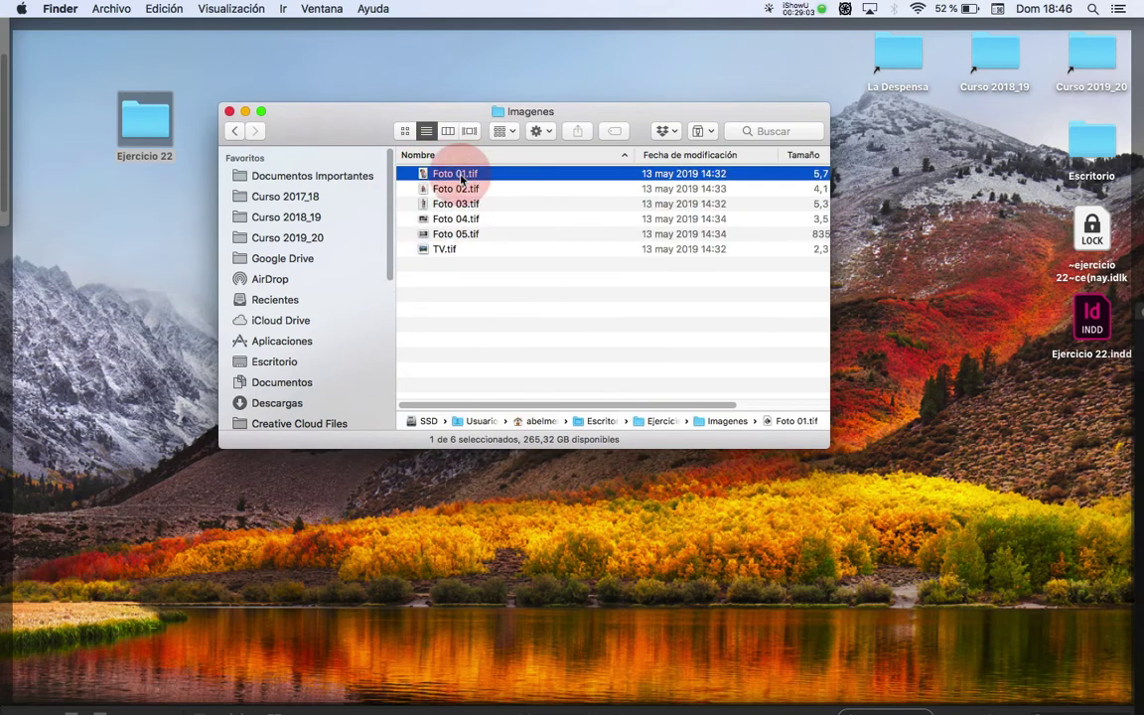
right_click(460, 175)
mouse_move(518, 196)
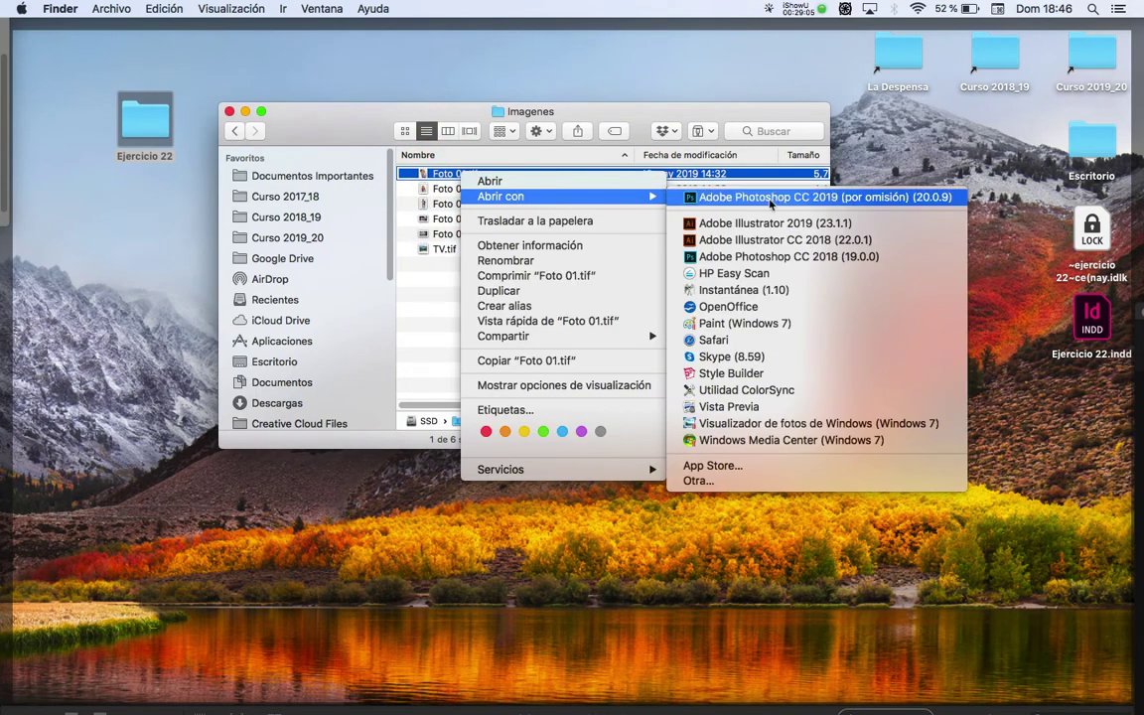
left_click(771, 256)
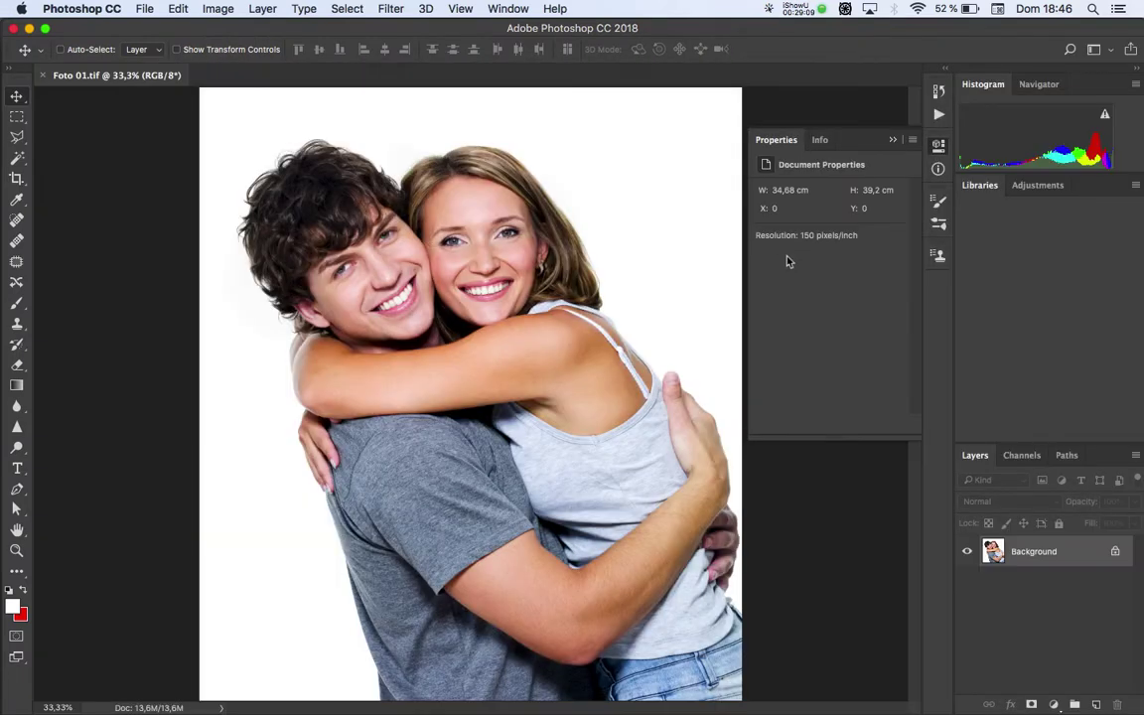
left_click(891, 140)
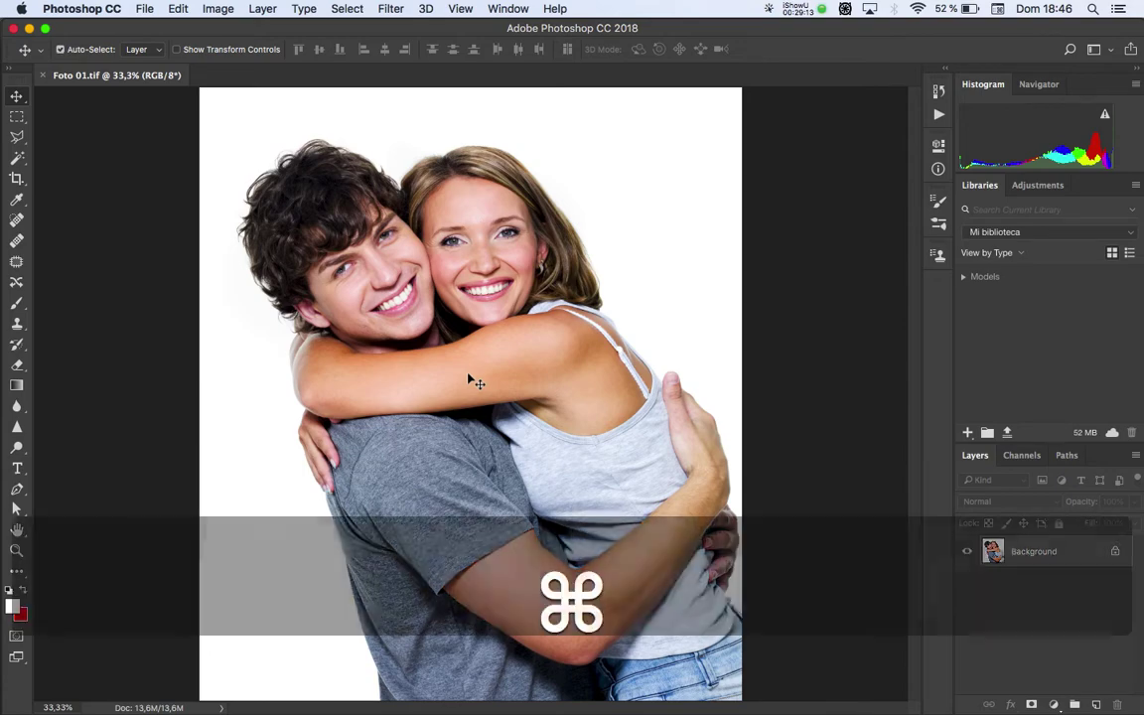
key("super+q")
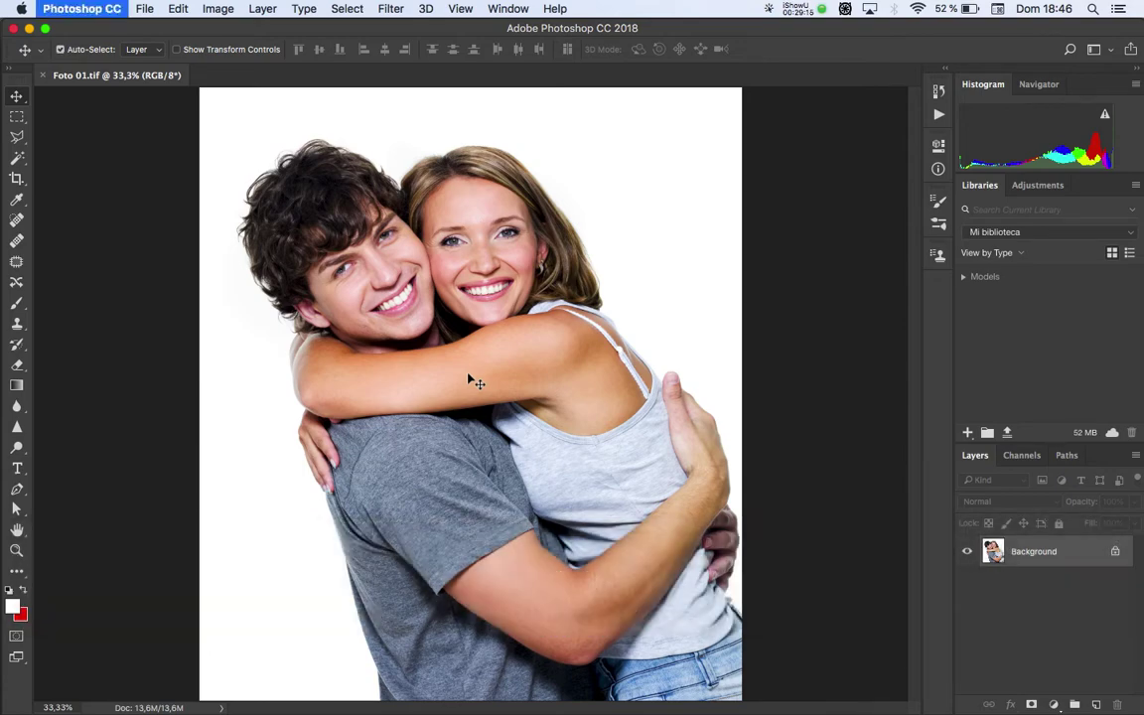
key("super+Tab")
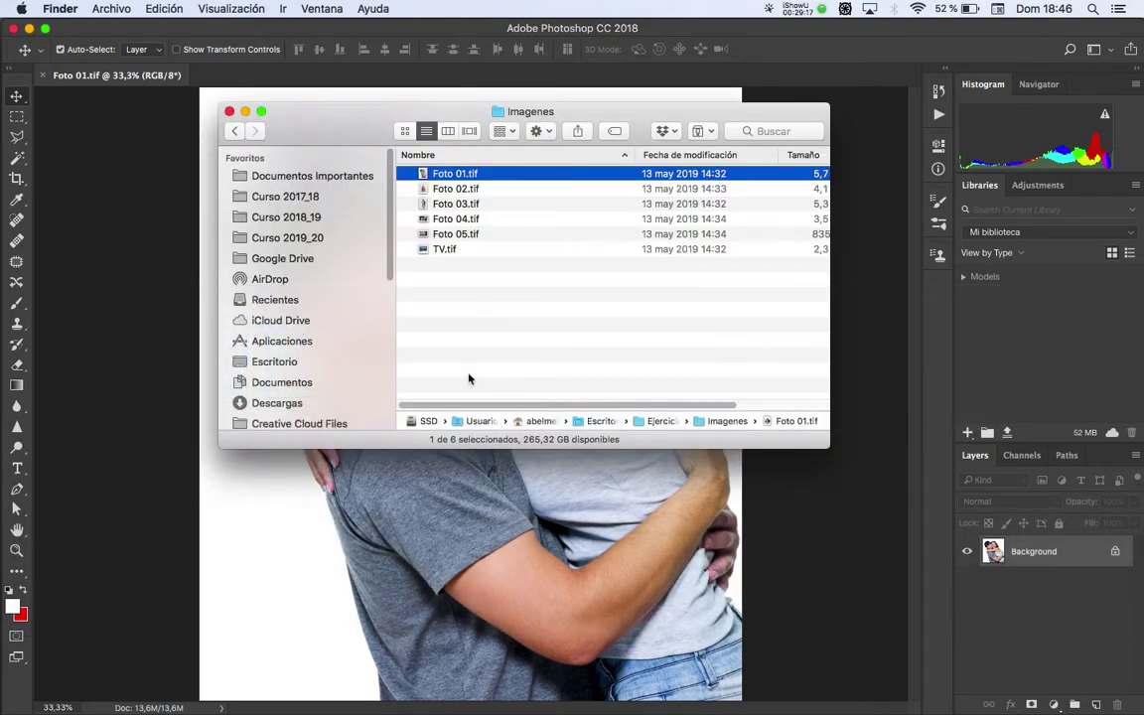
Open Foto 01.tif with Adobe Photoshop CC 2019
right_click(461, 178)
mouse_move(516, 195)
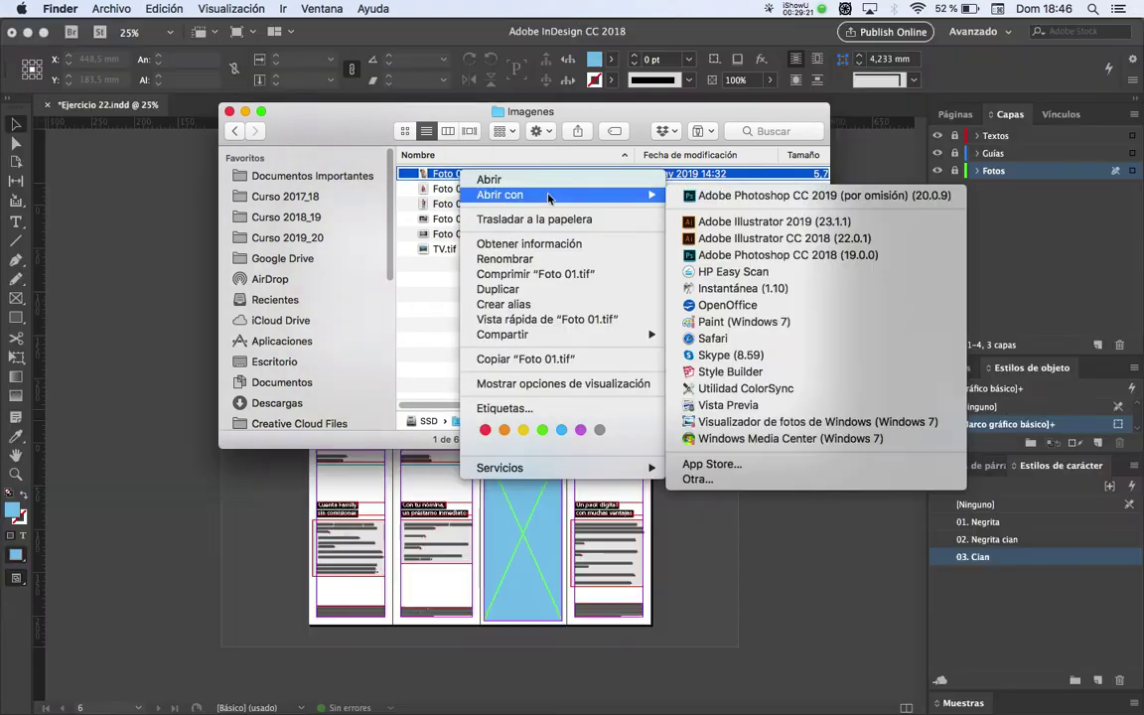
left_click(757, 197)
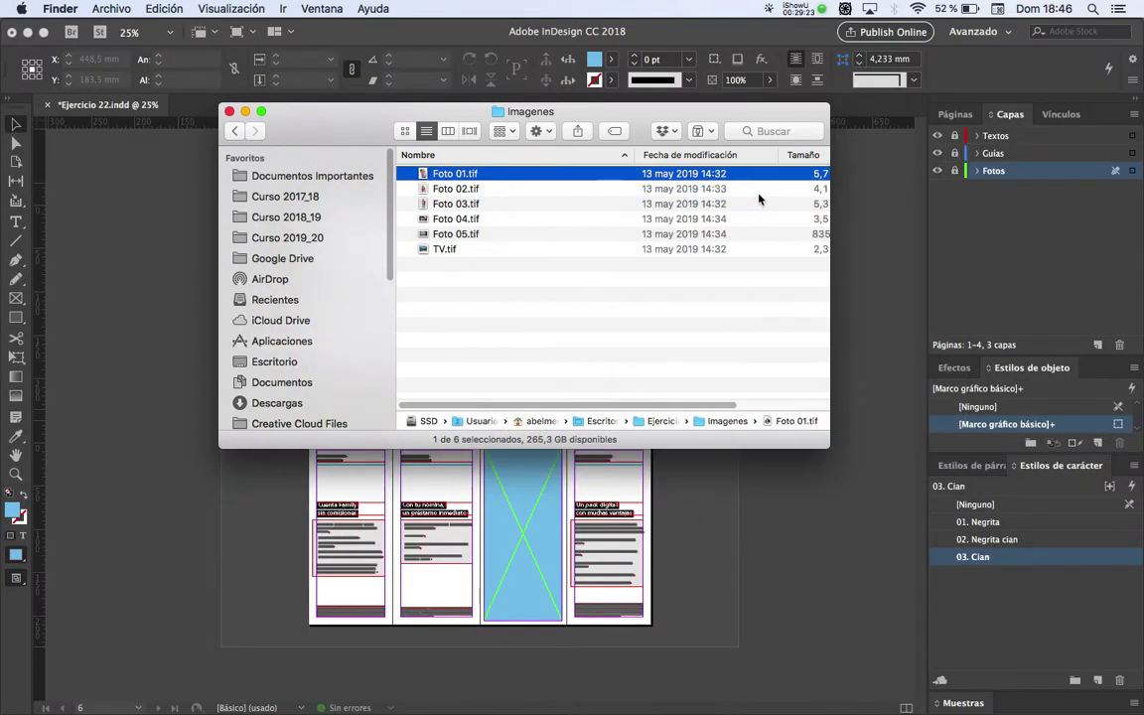
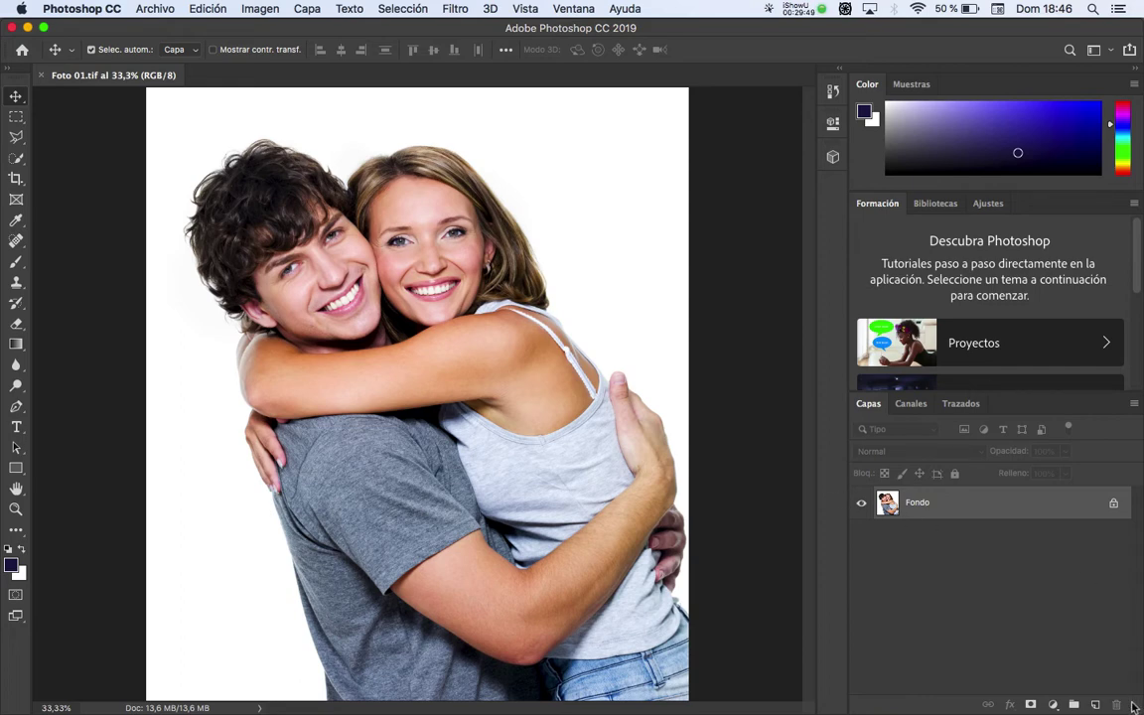
Compare Foto 01.tif with the cover photo in the Acrobat reference and add a Black & White adjustment layer to it in Photoshop
key("super+Tab")
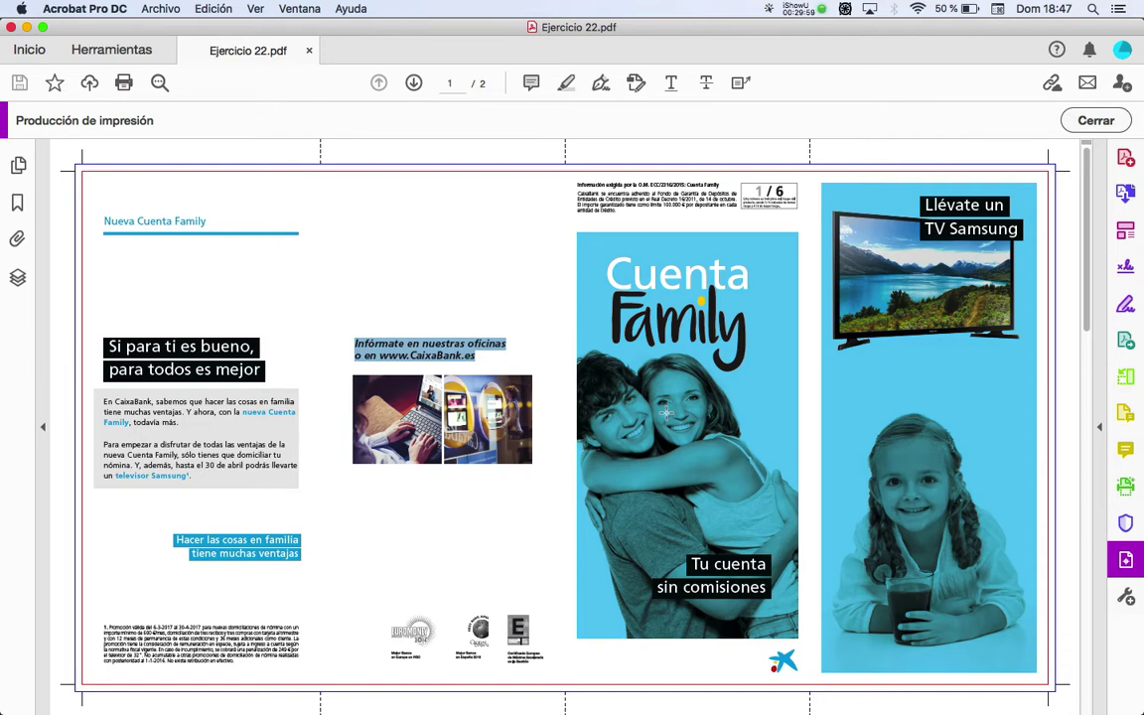
key("super+Tab")
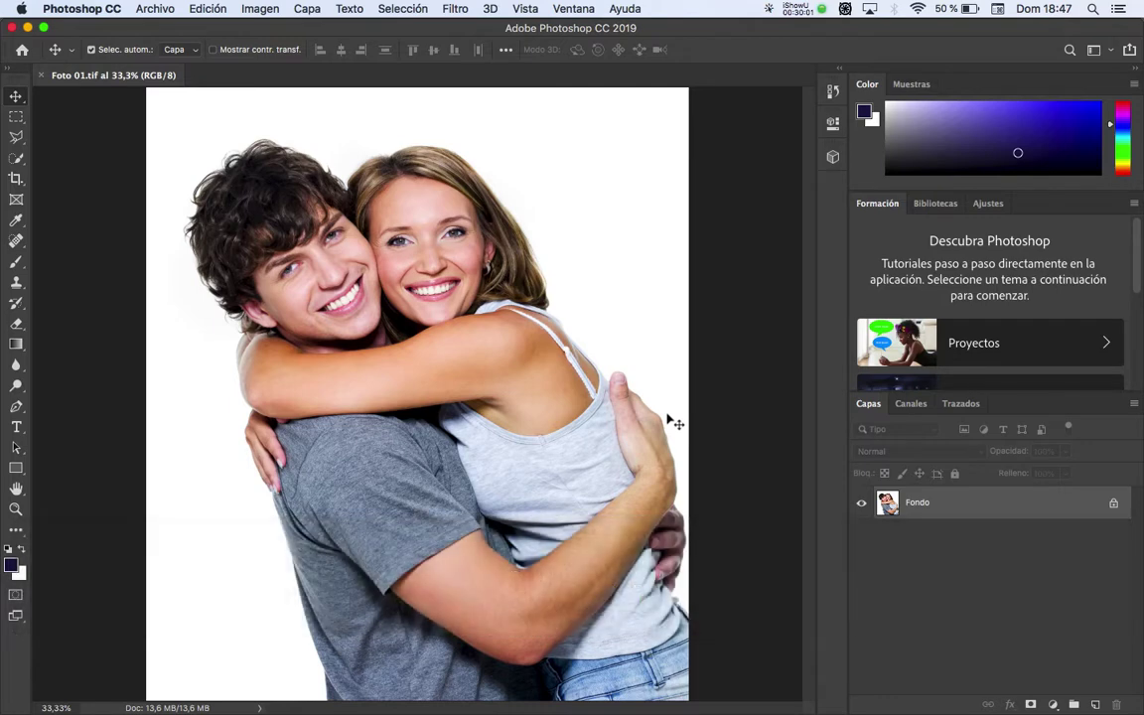
left_click(1055, 706)
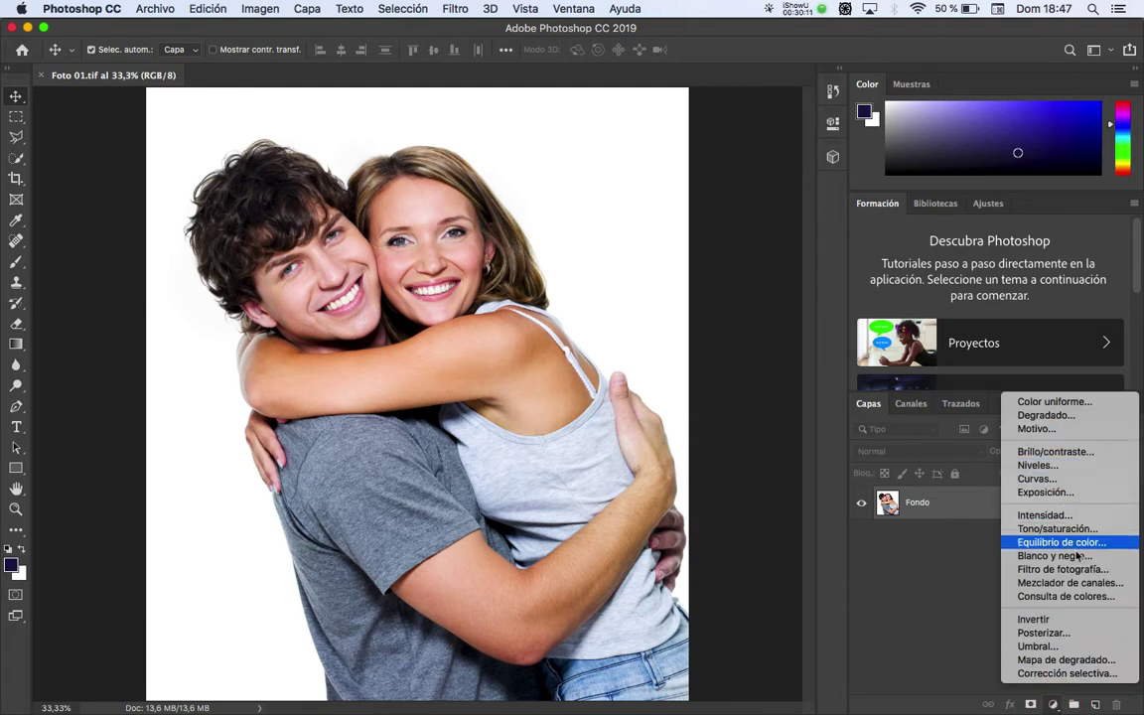
key("Escape")
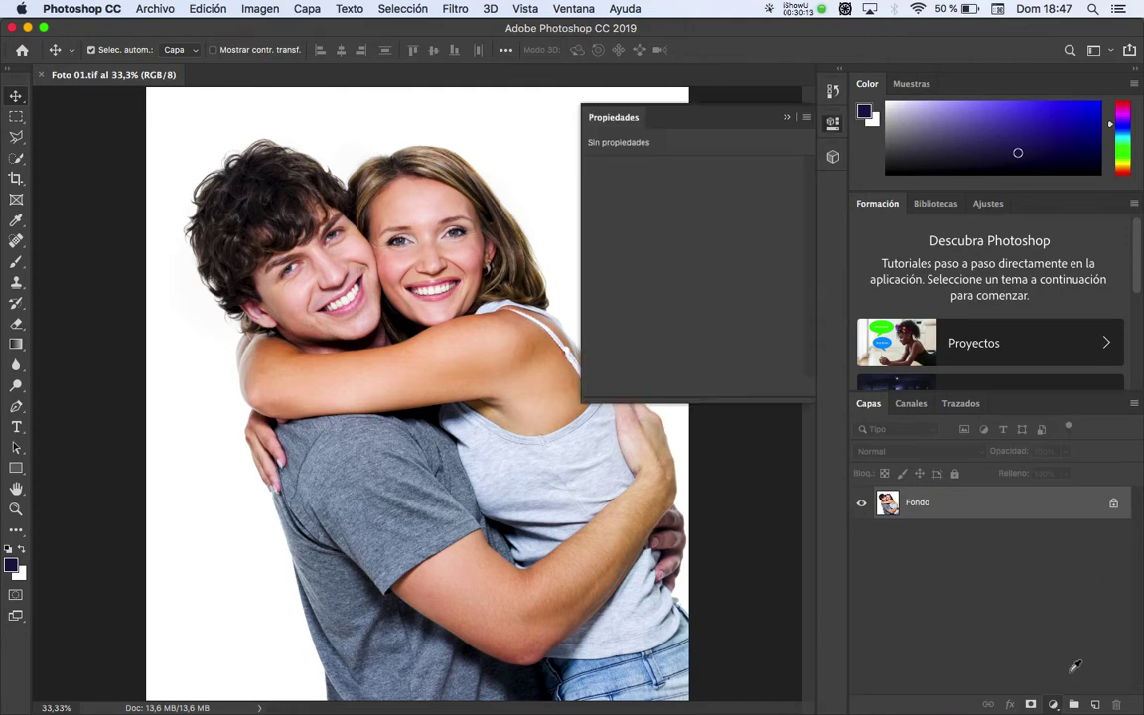
key("super+Tab")
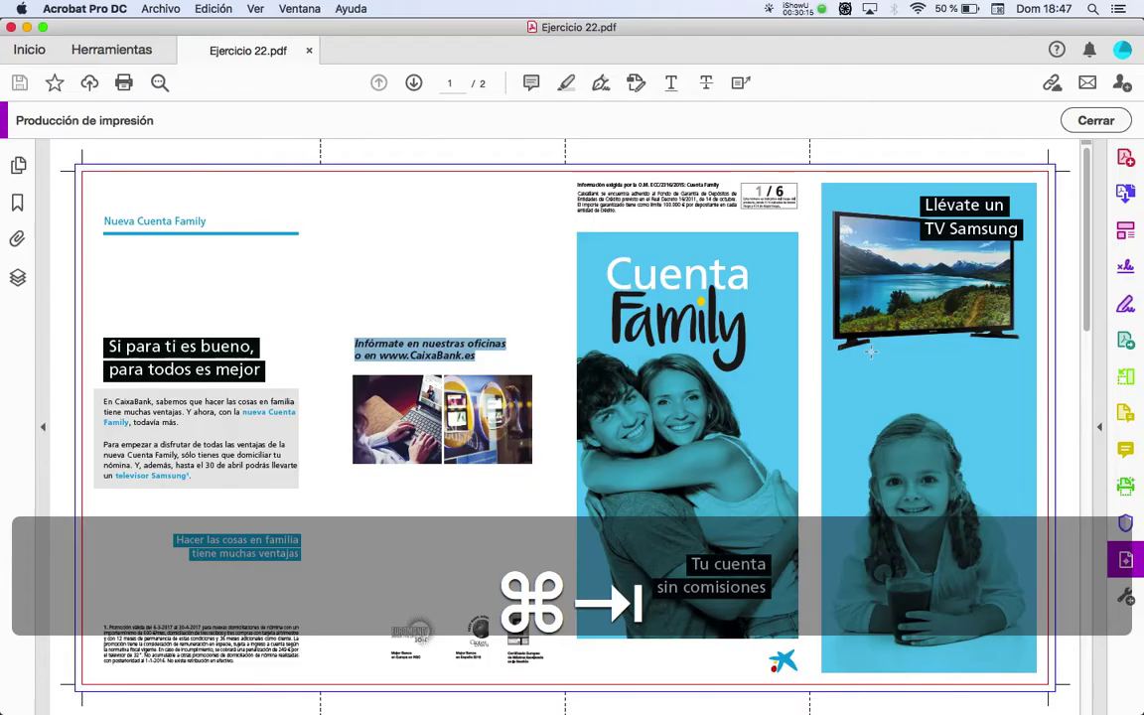
key("super+Tab")
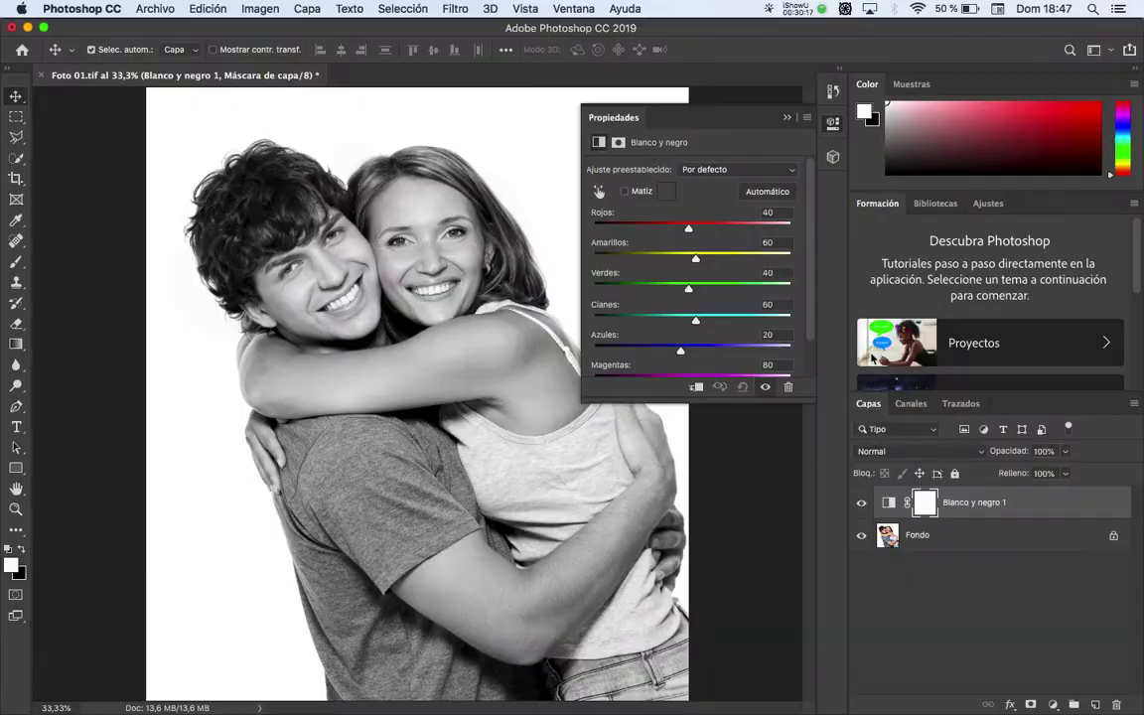
key("super+Tab")
key("super+Tab")
Adjust the couple's tones with the Black & White on-image adjustment tool, bringing Reds to -44, Blues to -100 and Magentas to 111
left_click(598, 192)
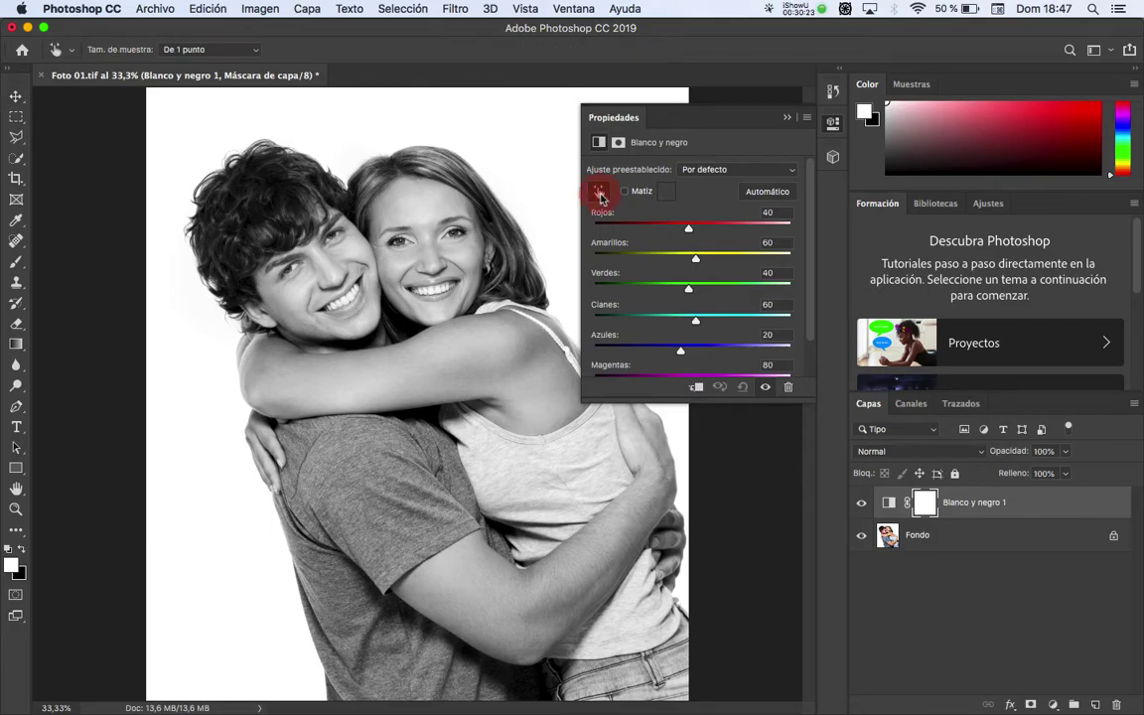
key("super+Tab")
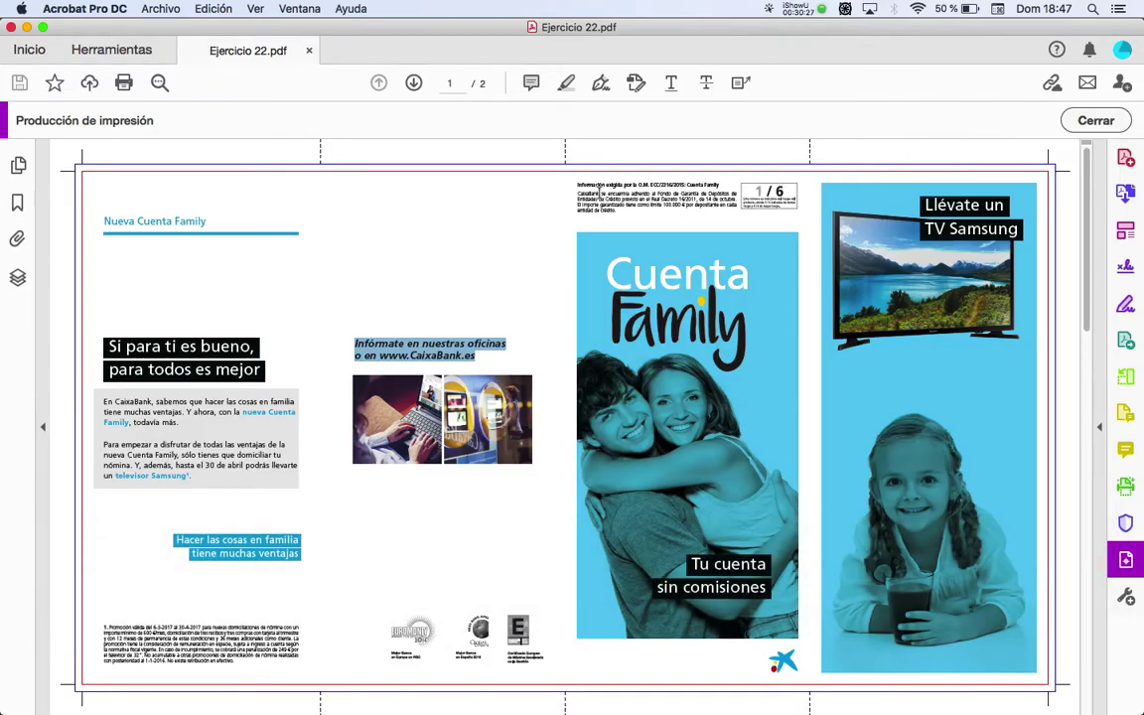
key("super+Tab")
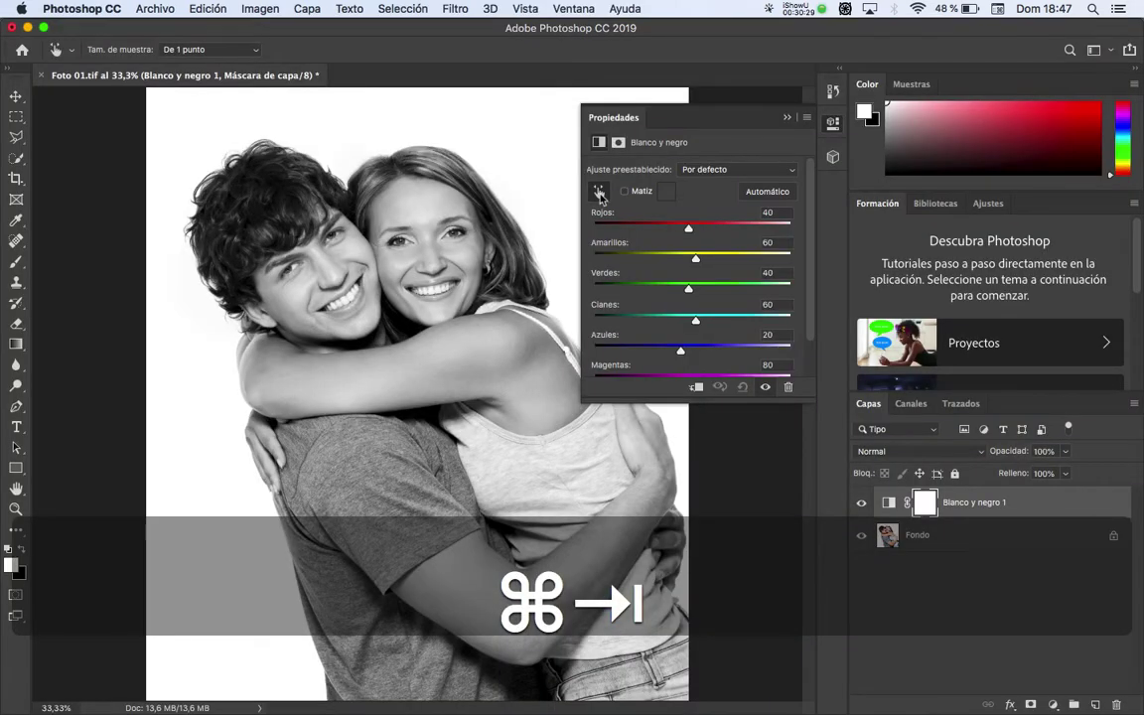
left_click_drag(418, 197, 452, 201)
left_click_drag(383, 192, 352, 188)
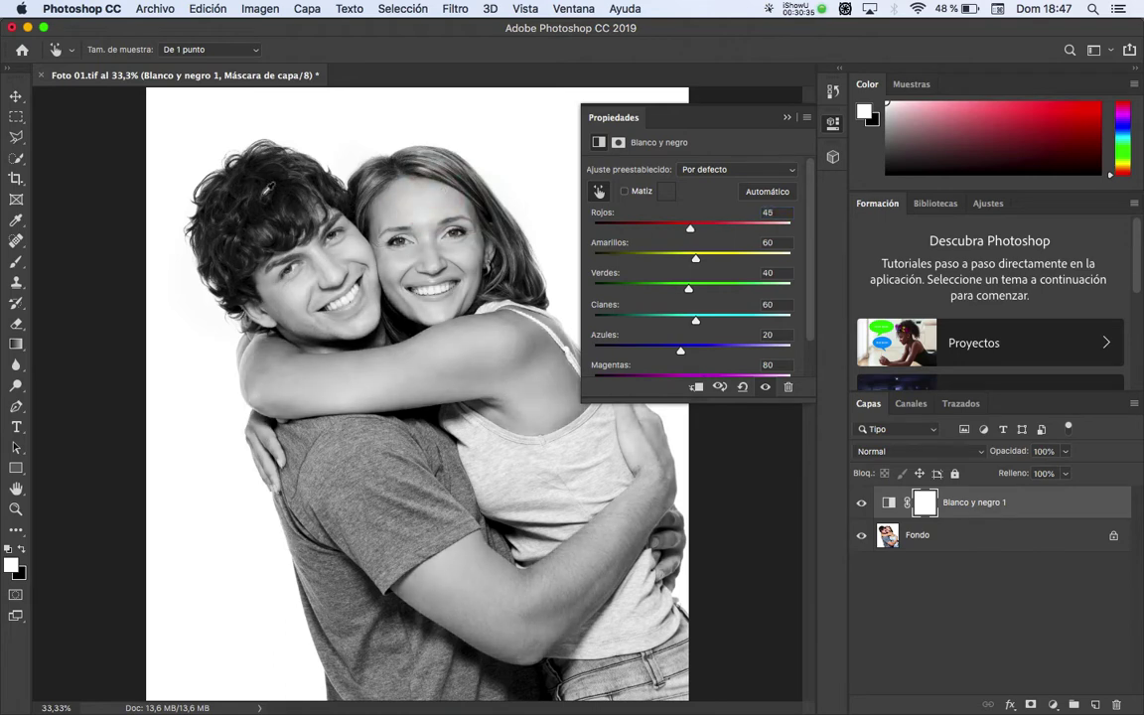
left_click_drag(226, 167, 184, 187)
key("super+Tab")
key("super+Tab")
left_click_drag(261, 162, 230, 175)
Check the tones against the Acrobat reference and bring the Black & White layer's Reds to -5 by sampling the woman's arm
key("super+Tab")
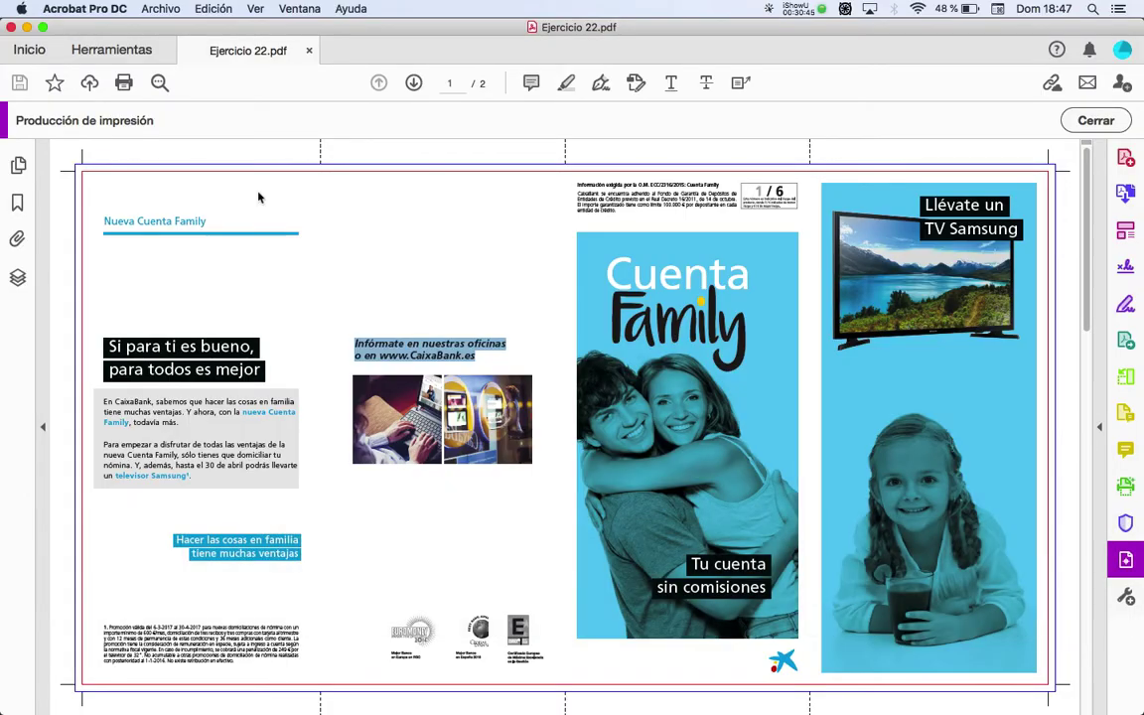
key("super+Tab")
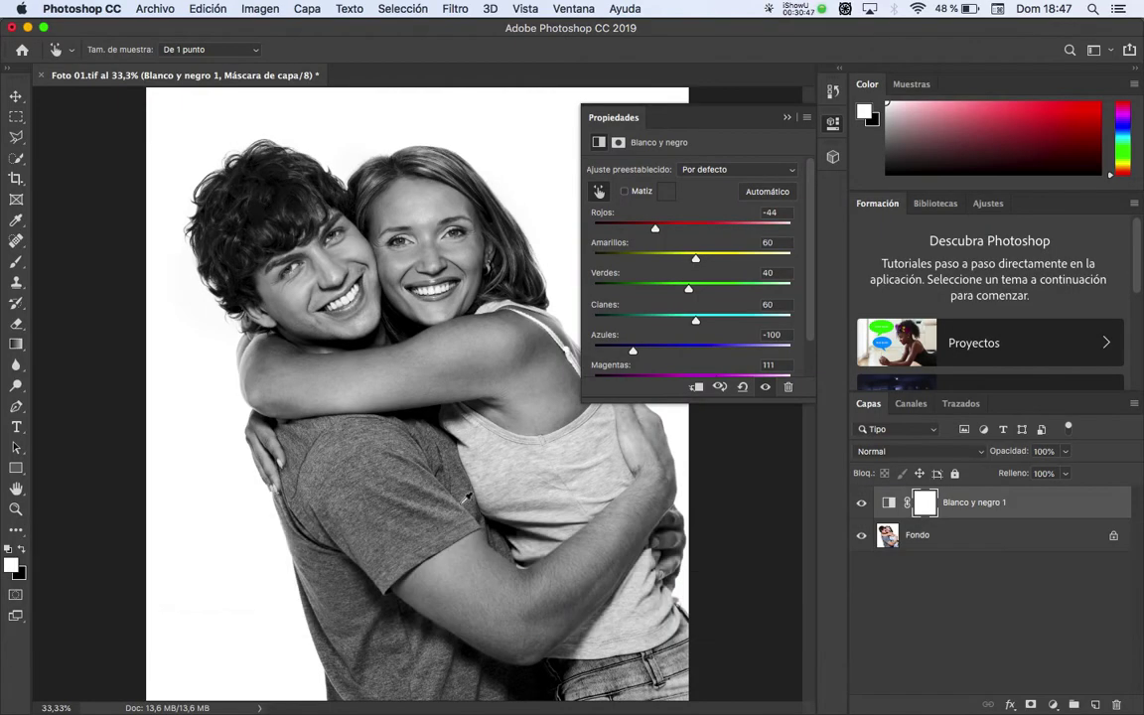
key("super+Tab")
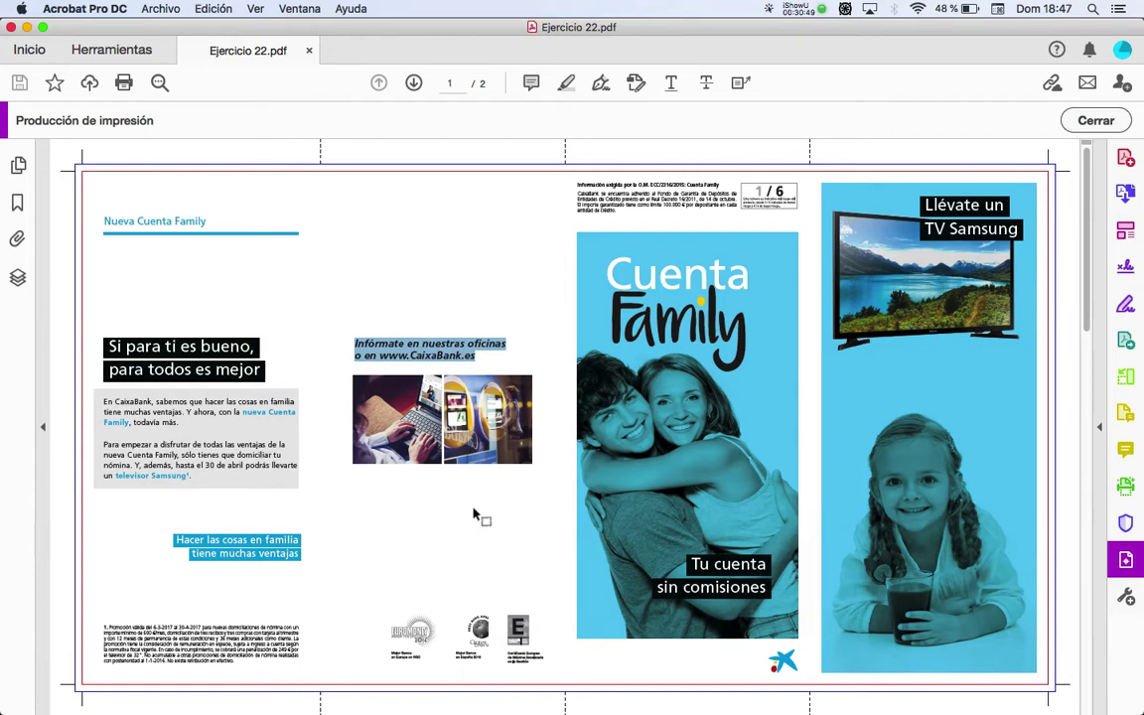
key("super+Tab")
mouse_move(423, 383)
left_mouse_down()
mouse_move(439, 372)
mouse_move(417, 370)
left_mouse_up()
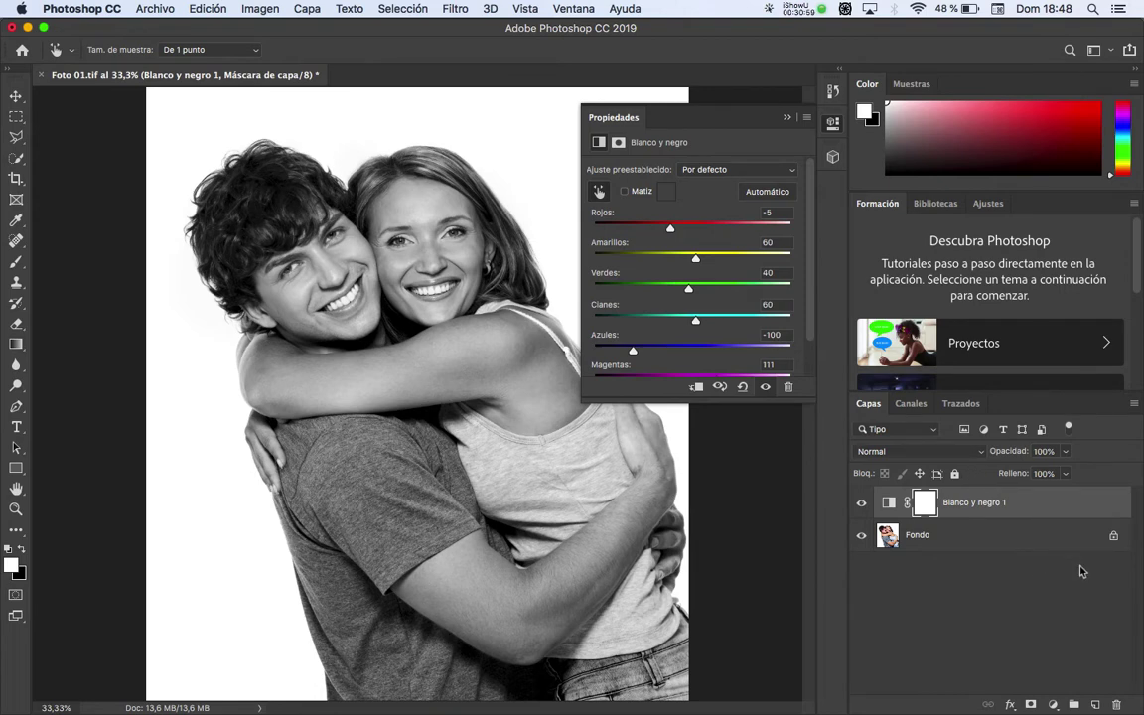
Save the photo under the new name Foto 01_B&N_RGB.tif in the Imagenes folder, as TIFF with layers and embedded color profile
left_click(161, 7)
left_click(230, 170)
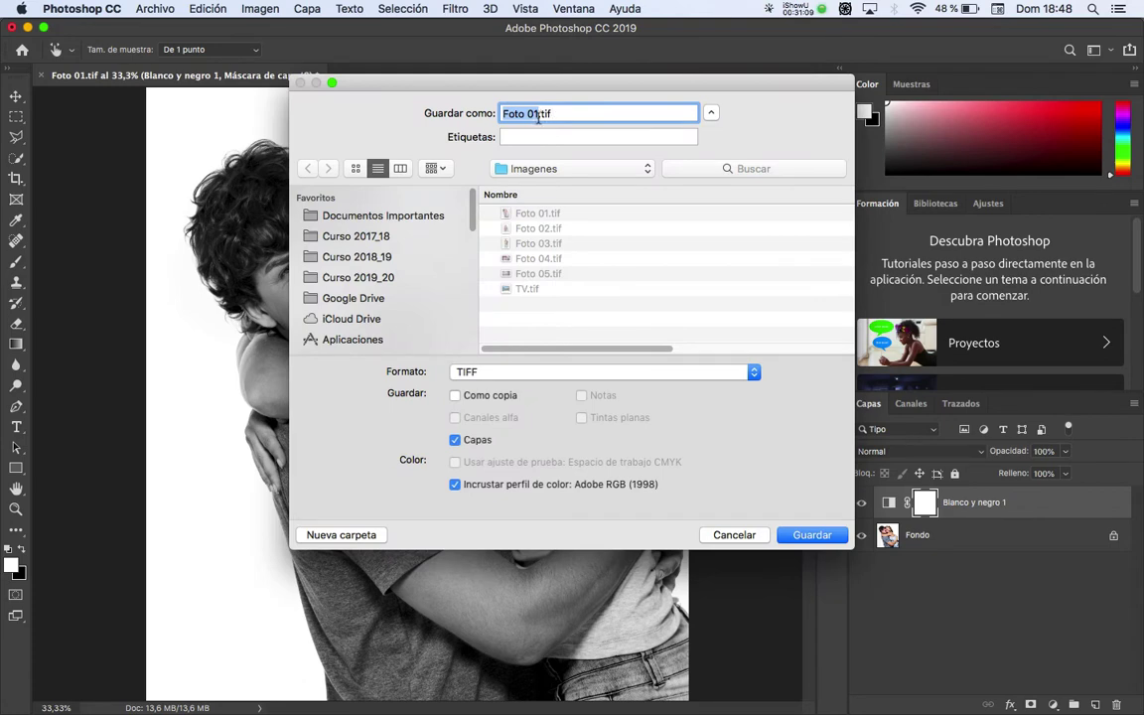
left_click(537, 116)
type("_")
type("B&N")
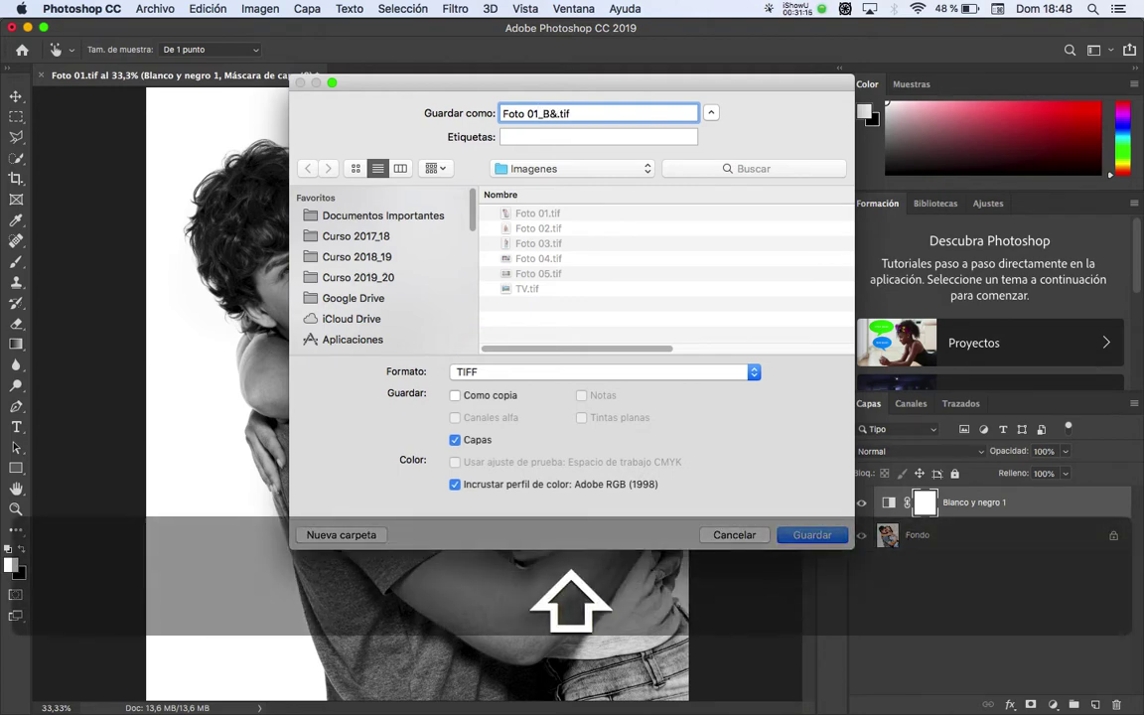
type("_RGB")
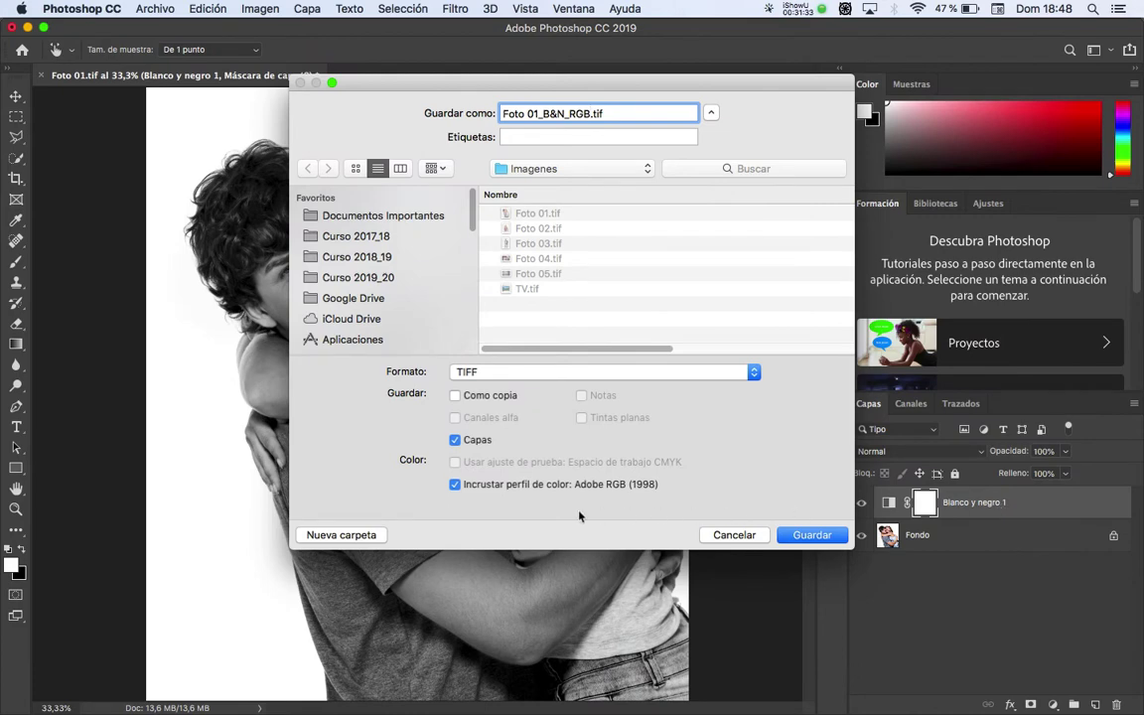
left_click(812, 535)
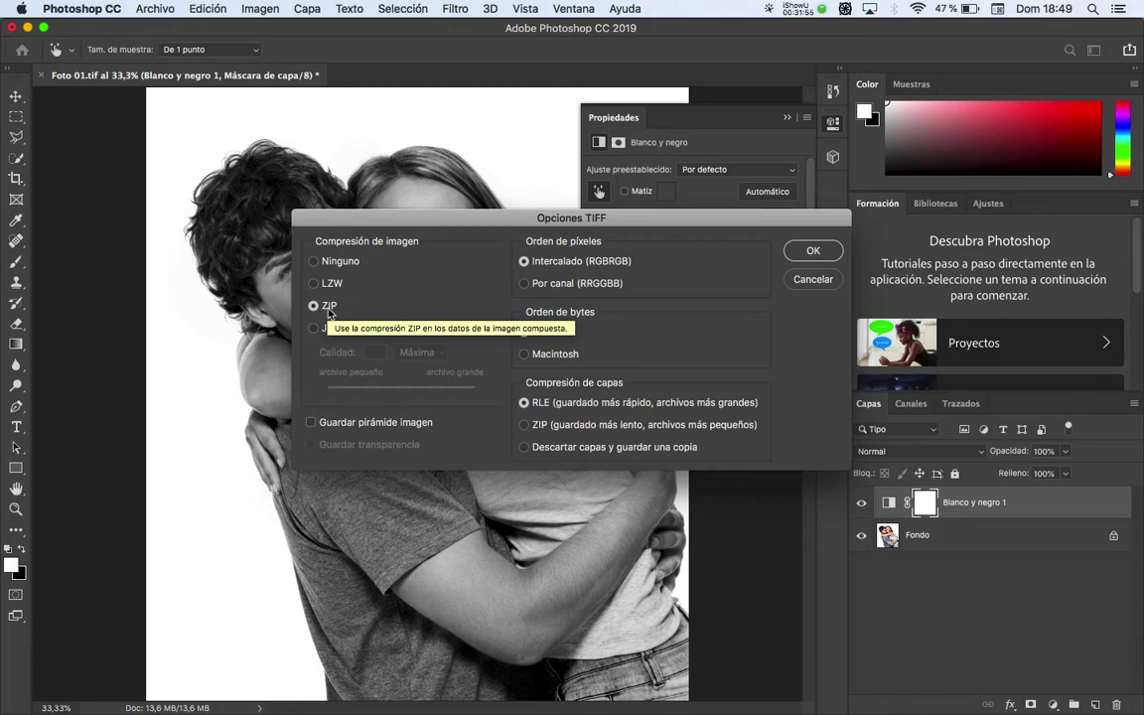
Apply ZIP image compression in the TIFF options, accept including layers, and close the saved photo
left_click(338, 262)
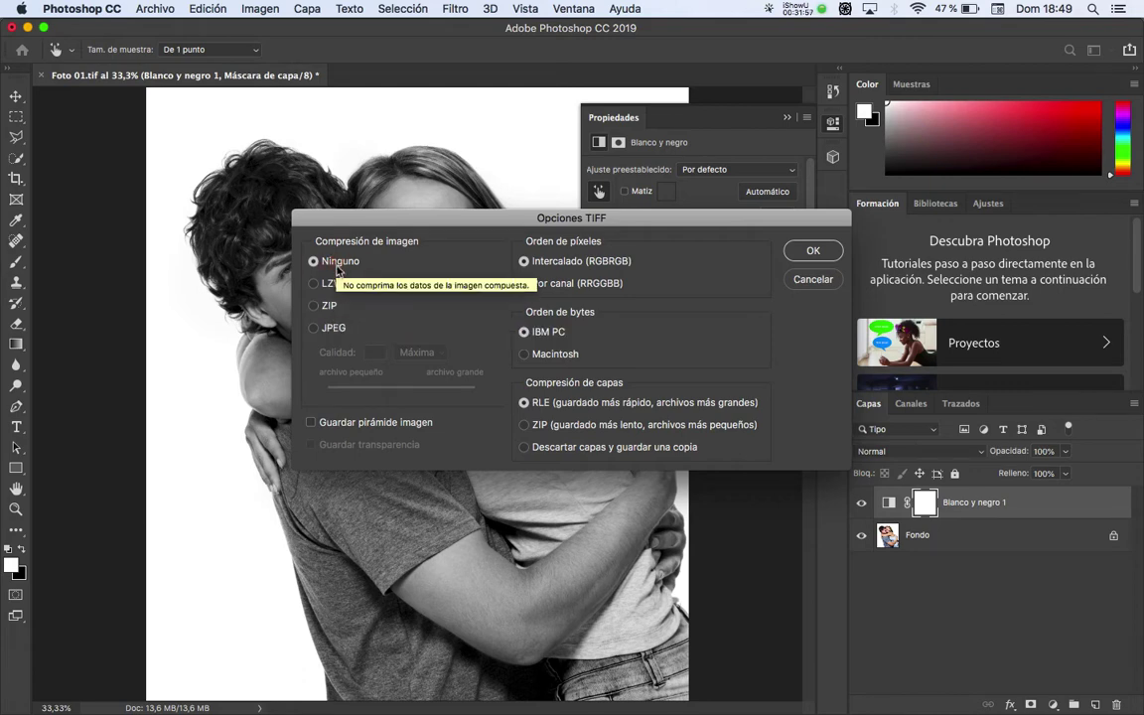
left_click(331, 305)
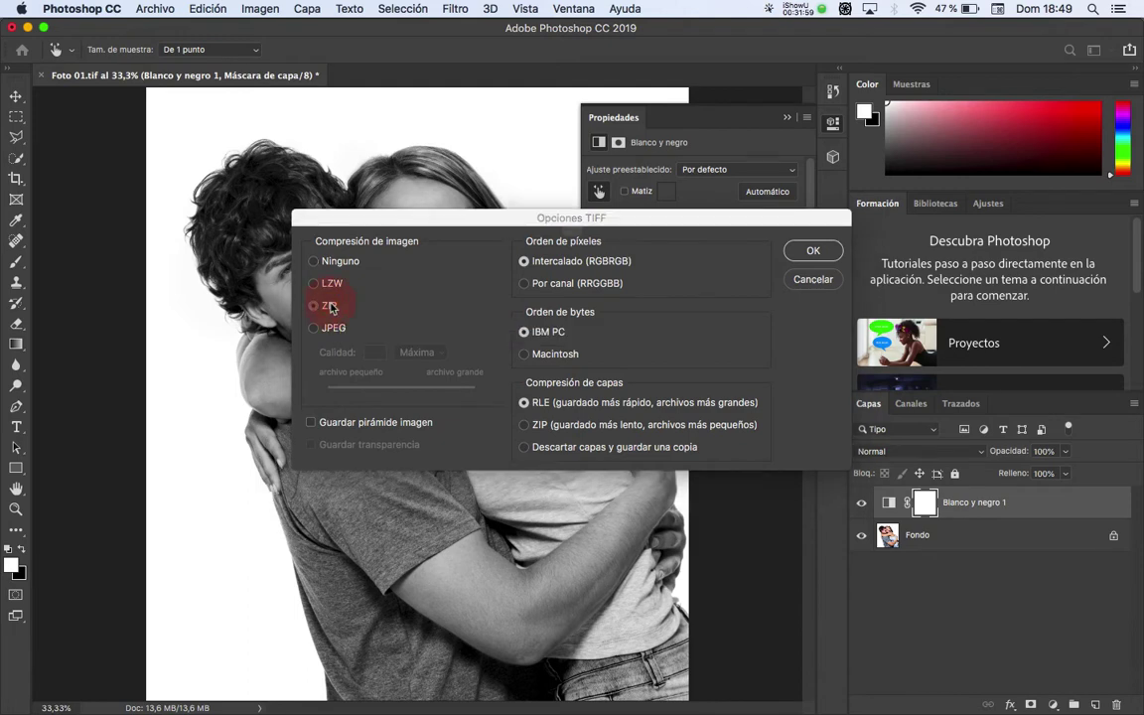
left_click(692, 286)
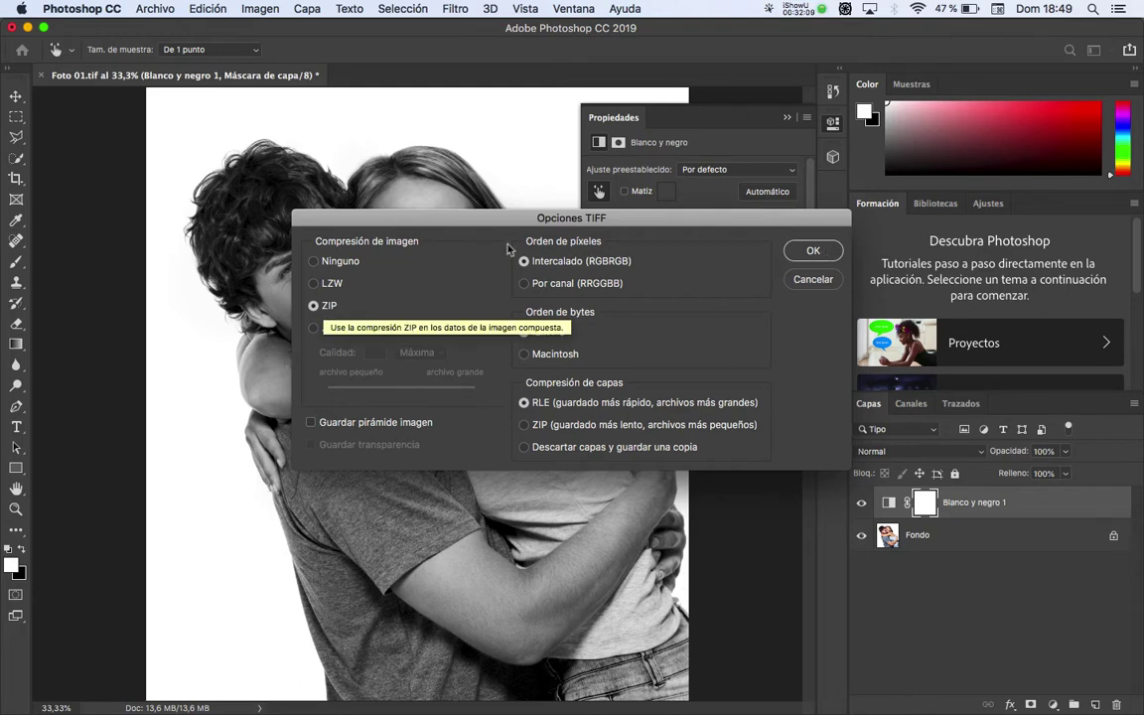
left_click(812, 252)
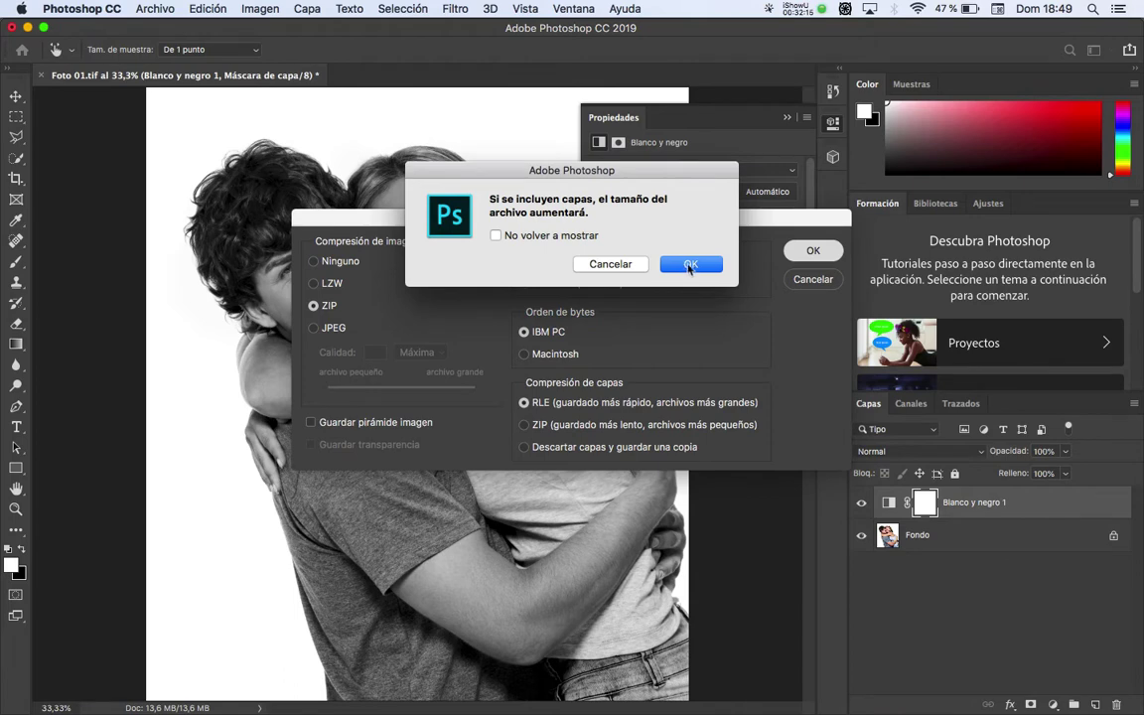
left_click(690, 266)
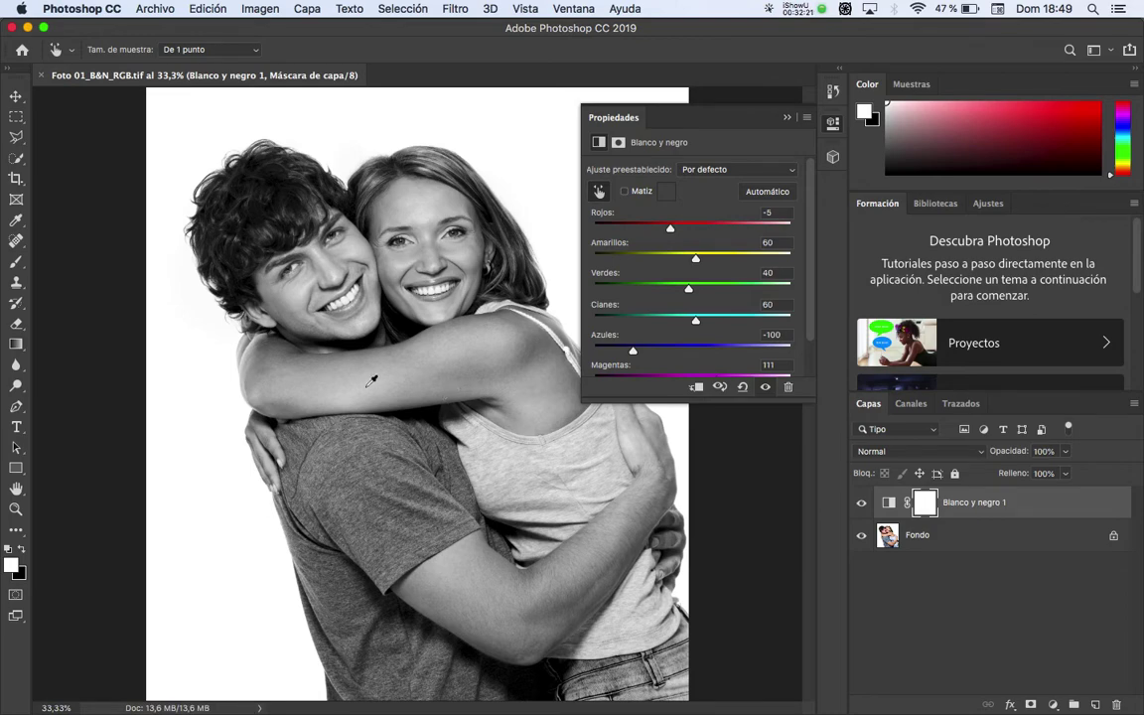
key("super")
key("super+w")
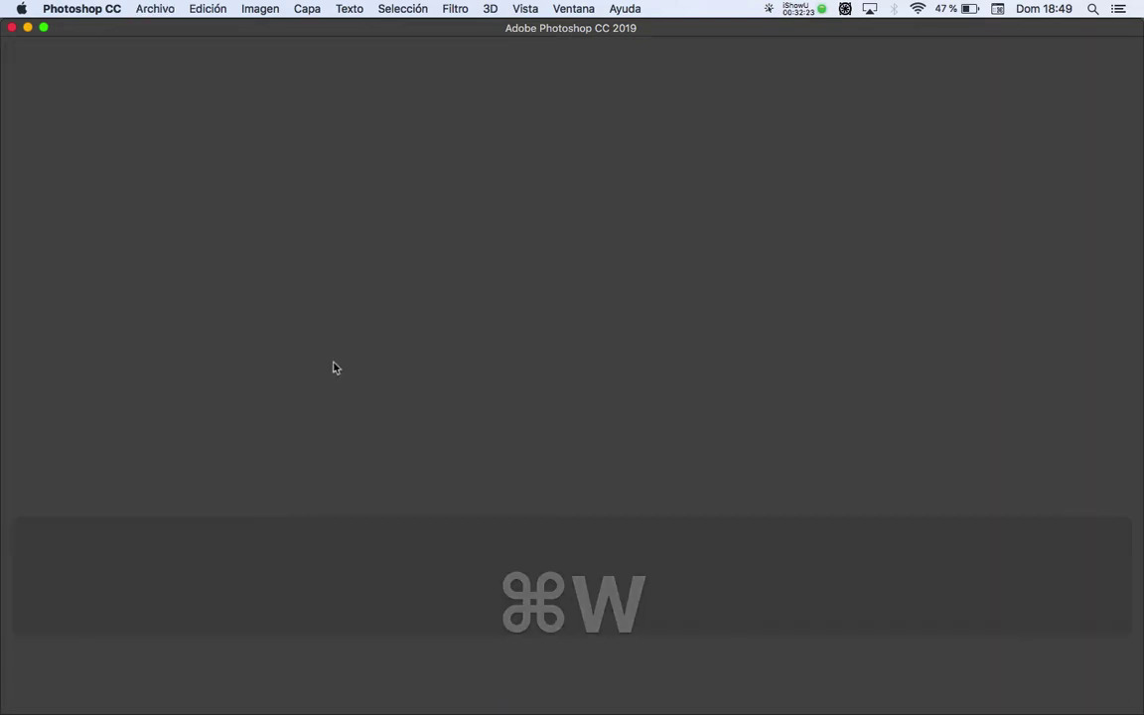
Switch to the Imagenes folder in Finder and open Foto 02.tif and Foto 03.tif together in Photoshop
key("super+Tab")
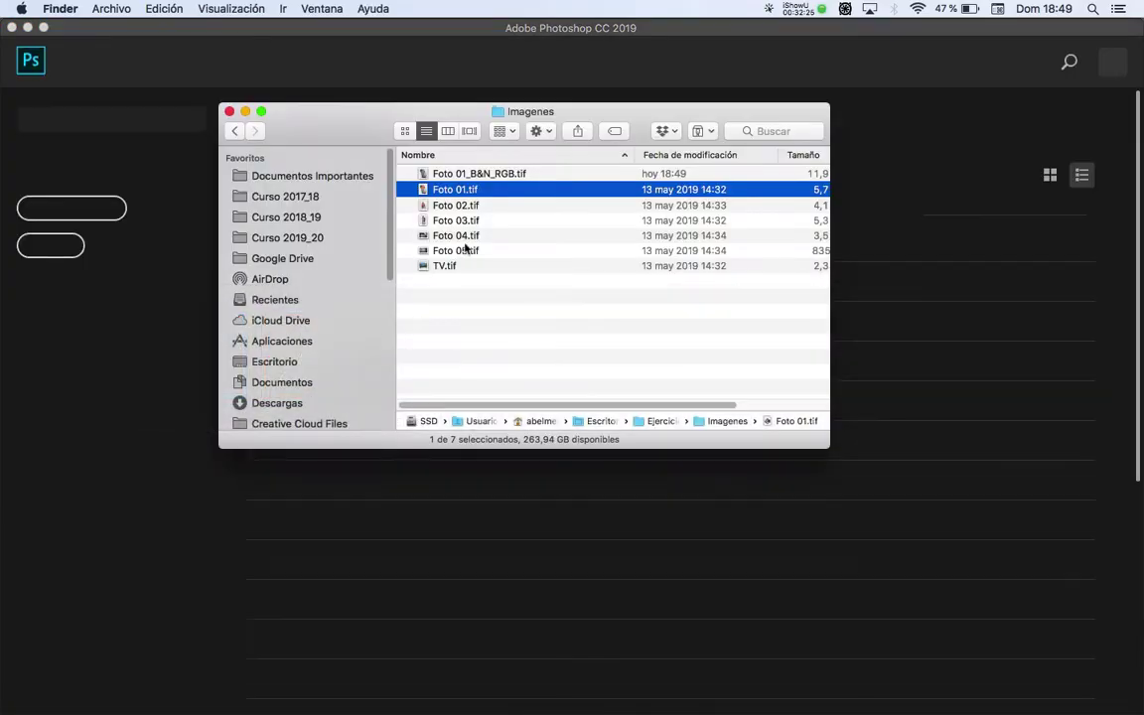
right_click(462, 210)
left_click(389, 247)
left_click(451, 220, "super")
right_click(451, 214)
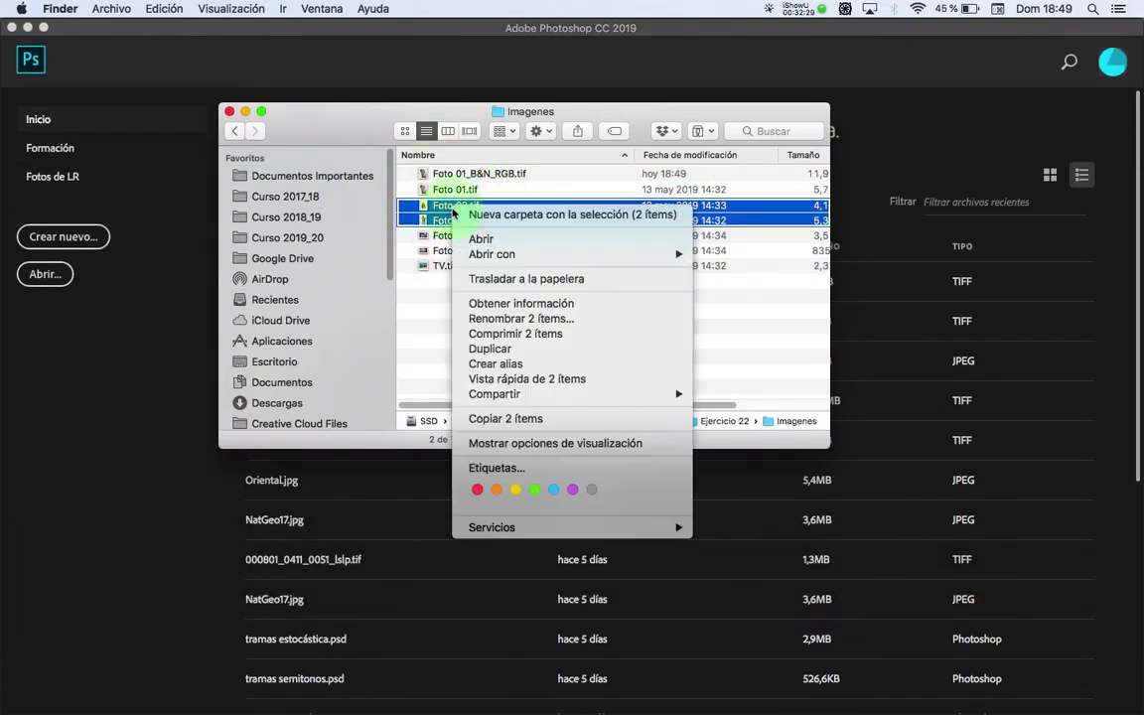
mouse_move(577, 260)
left_click(699, 255)
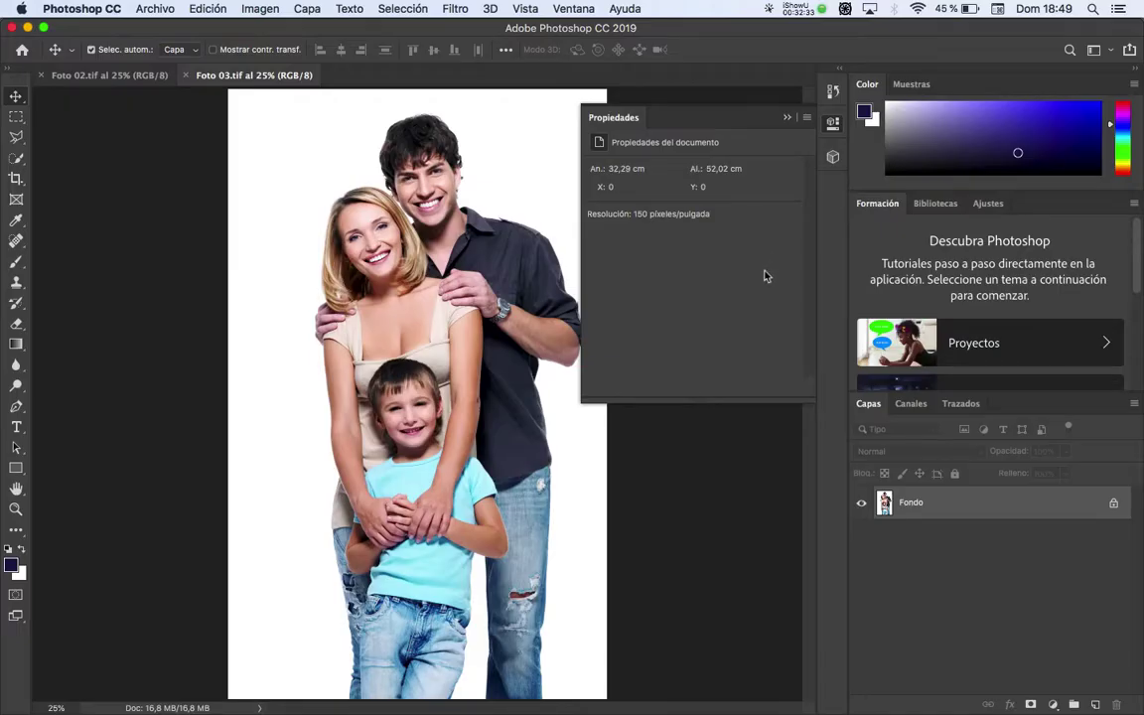
Add a Black & White adjustment layer with default values to Foto 02.tif and compare it with the Acrobat reference
left_click(94, 75)
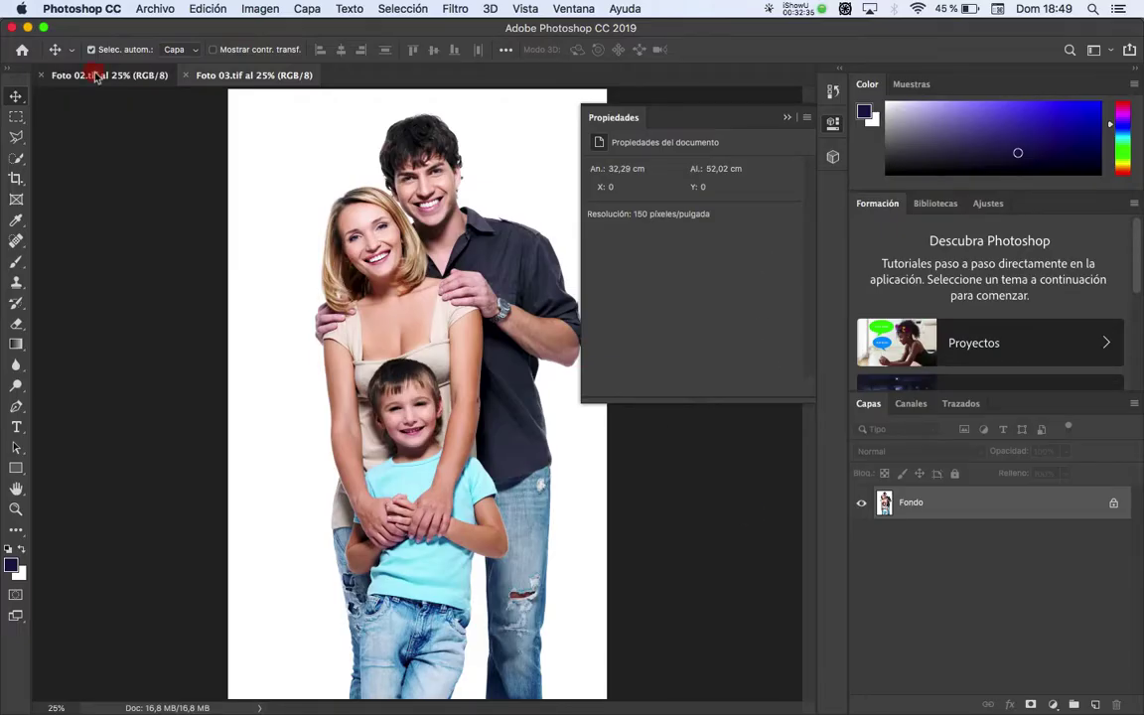
left_click(1054, 705)
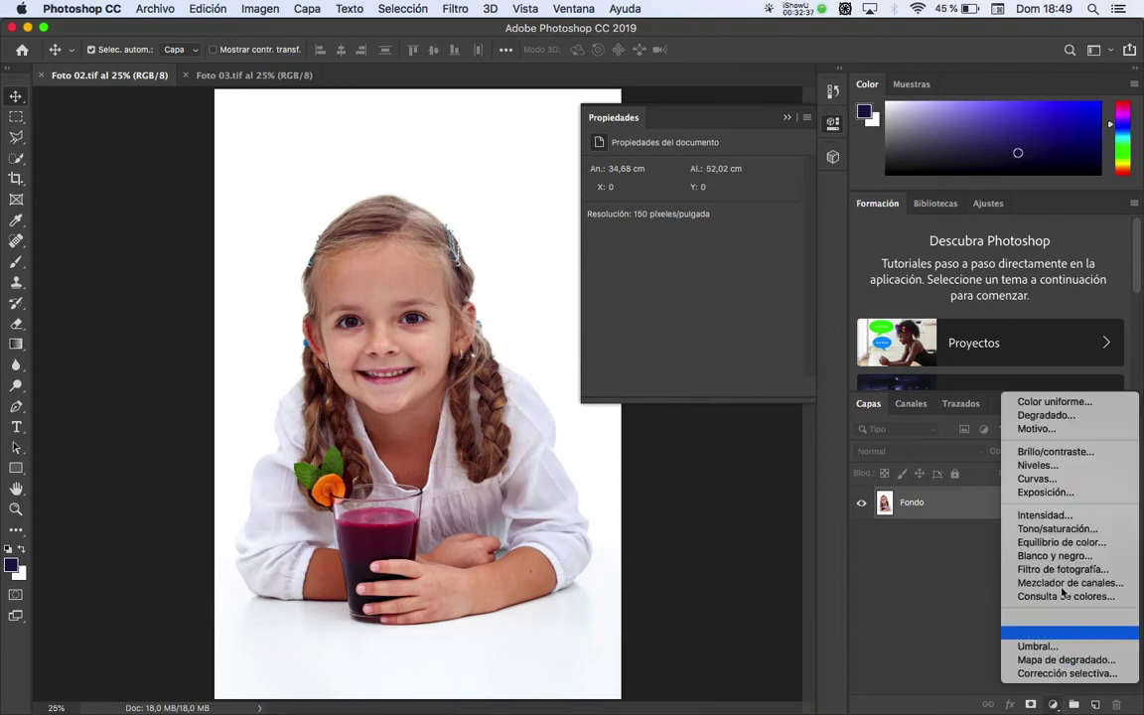
left_click(1054, 556)
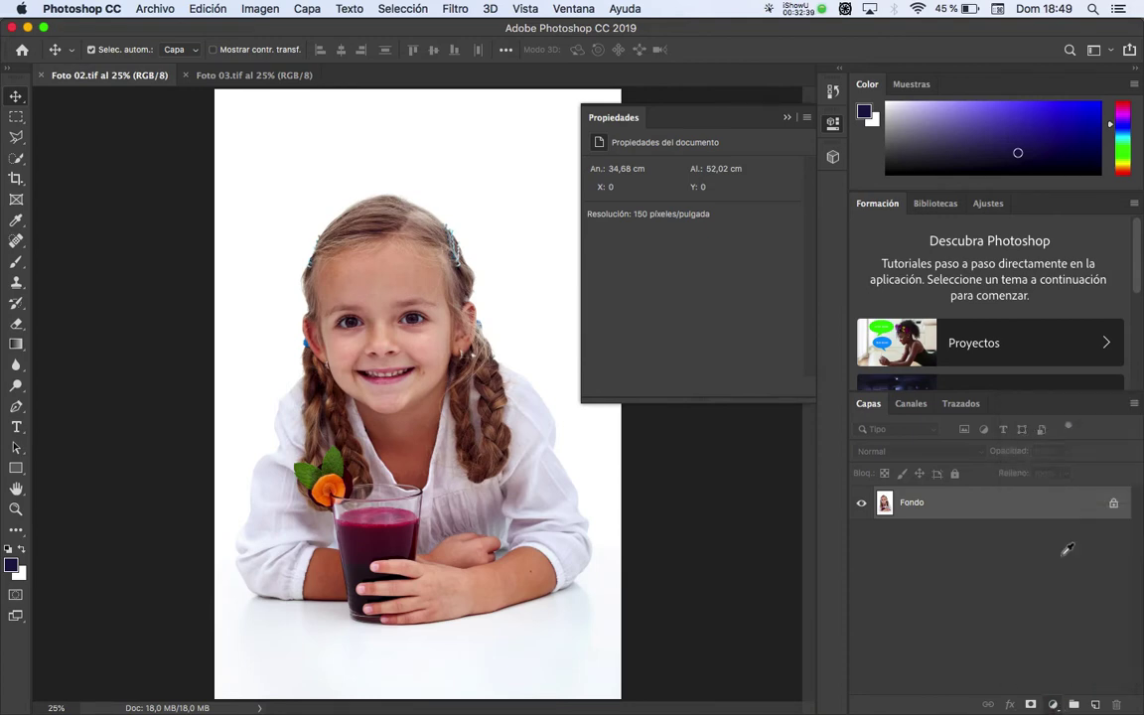
key("super+Tab")
key("super+Tab")
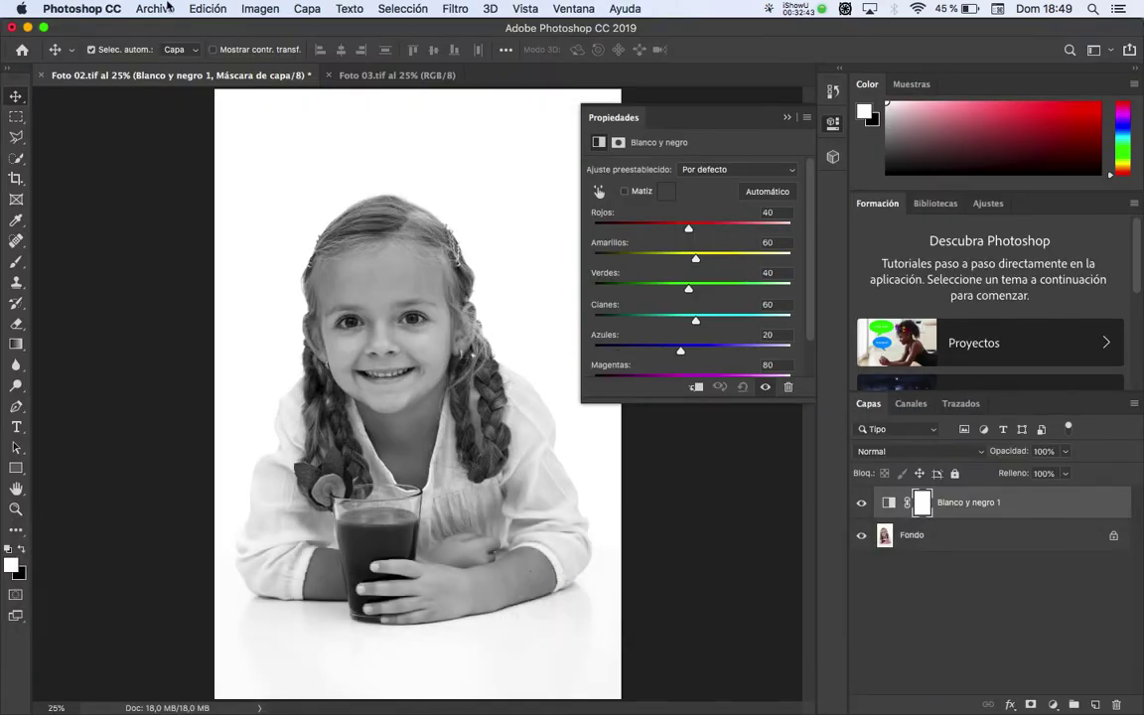
Save the photo as Foto 02_B&N_RGB.tif in the Imagenes folder, as TIFF with layers and ZIP image compression, and close it
left_click(155, 8)
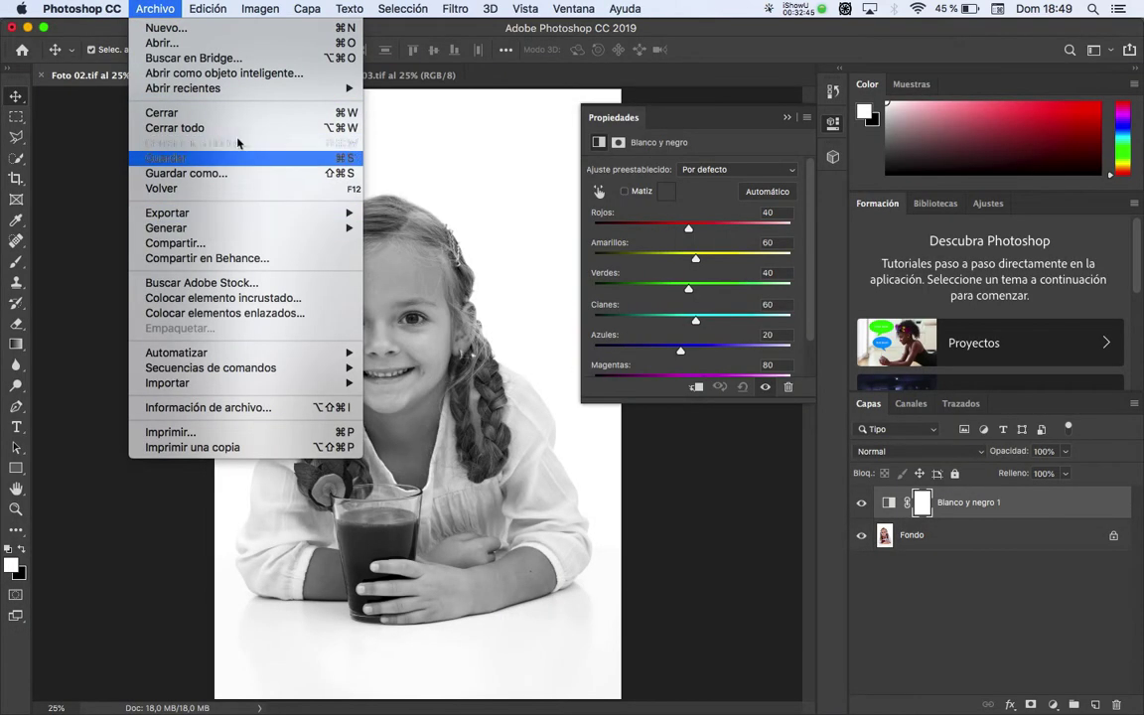
left_click(238, 177)
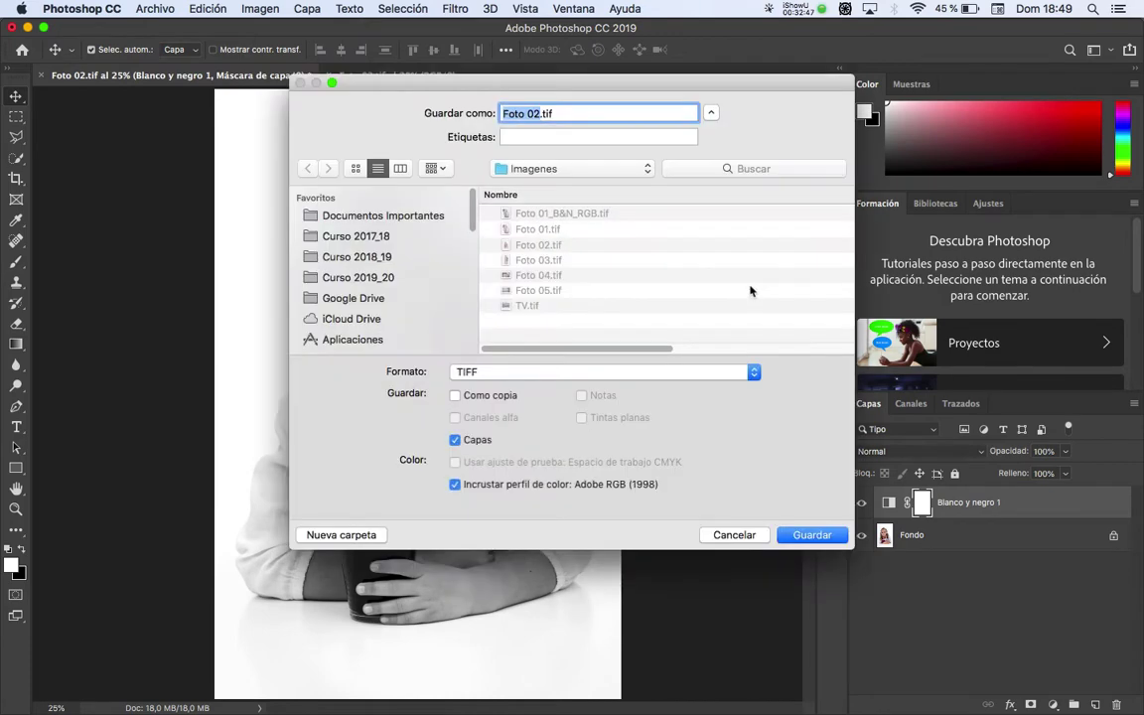
left_click(577, 215)
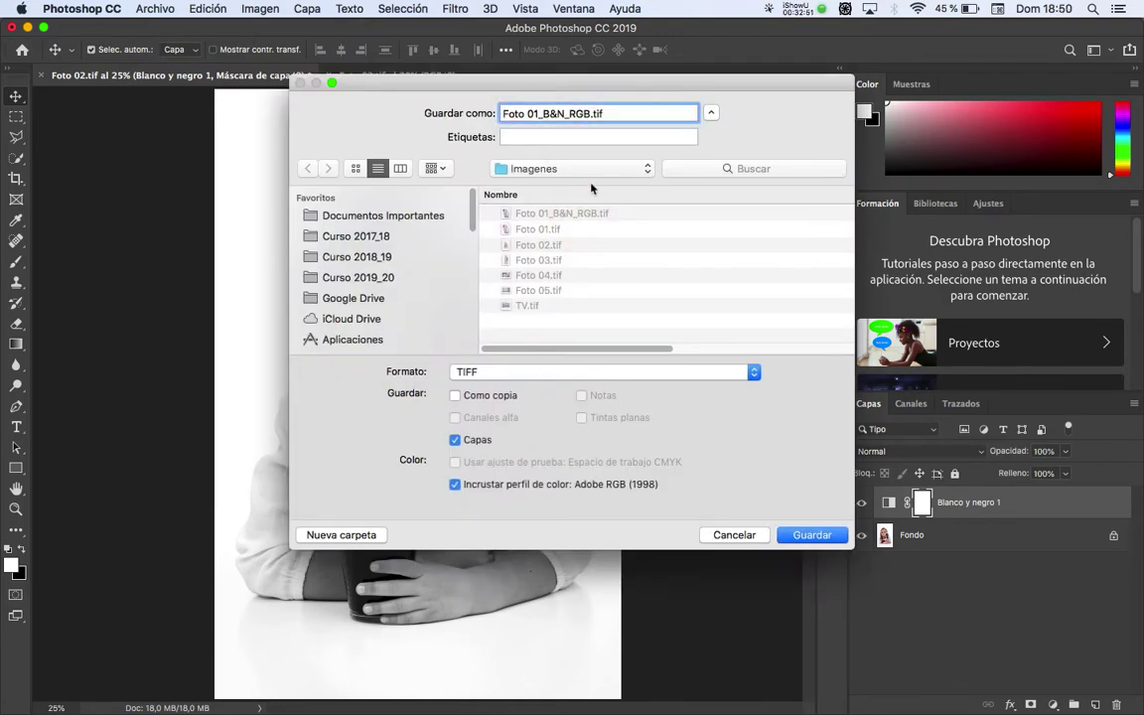
type("2")
key("Return")
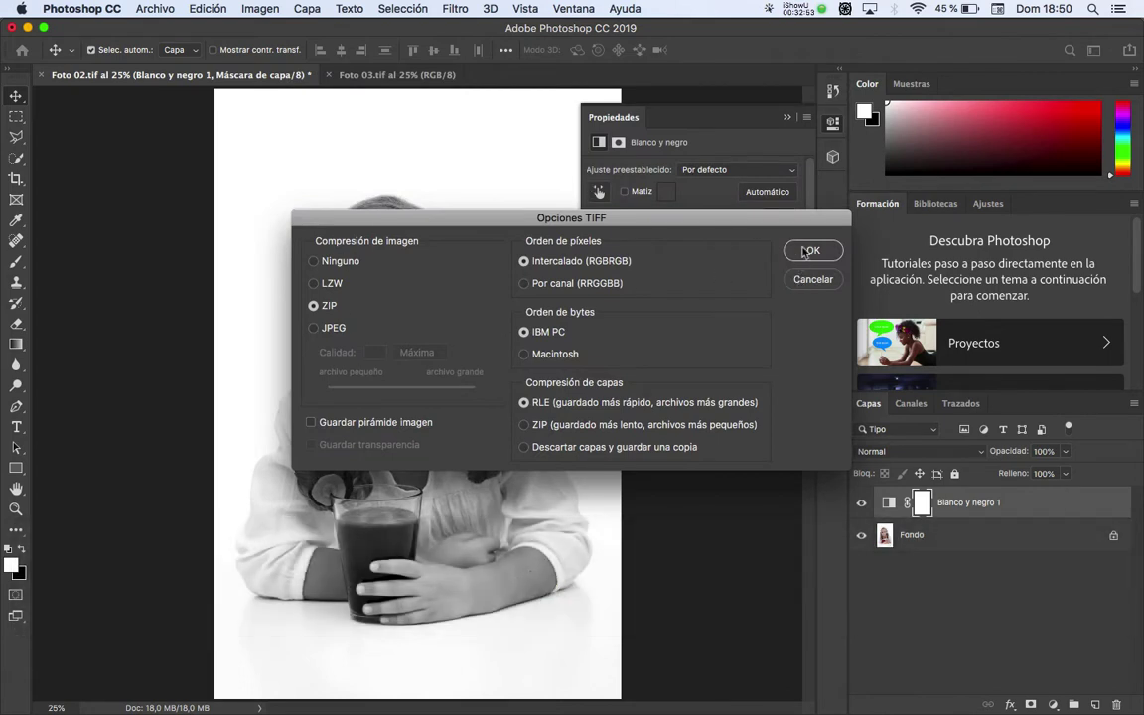
left_click(804, 252)
left_click(695, 264)
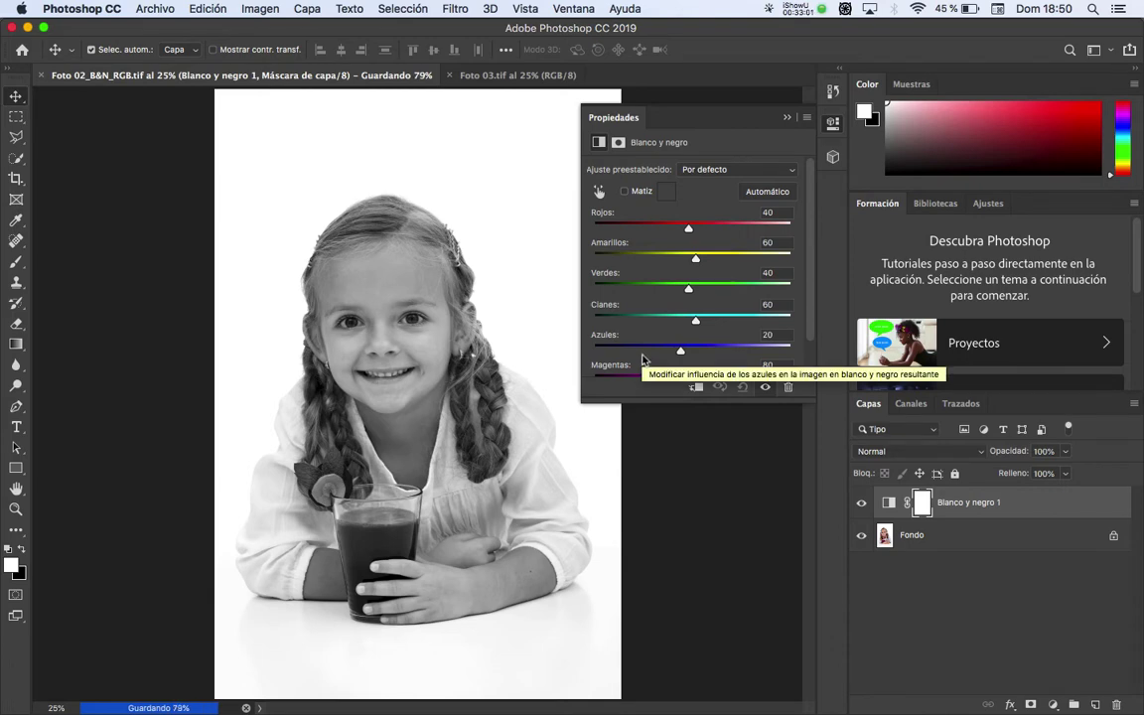
key("super+w")
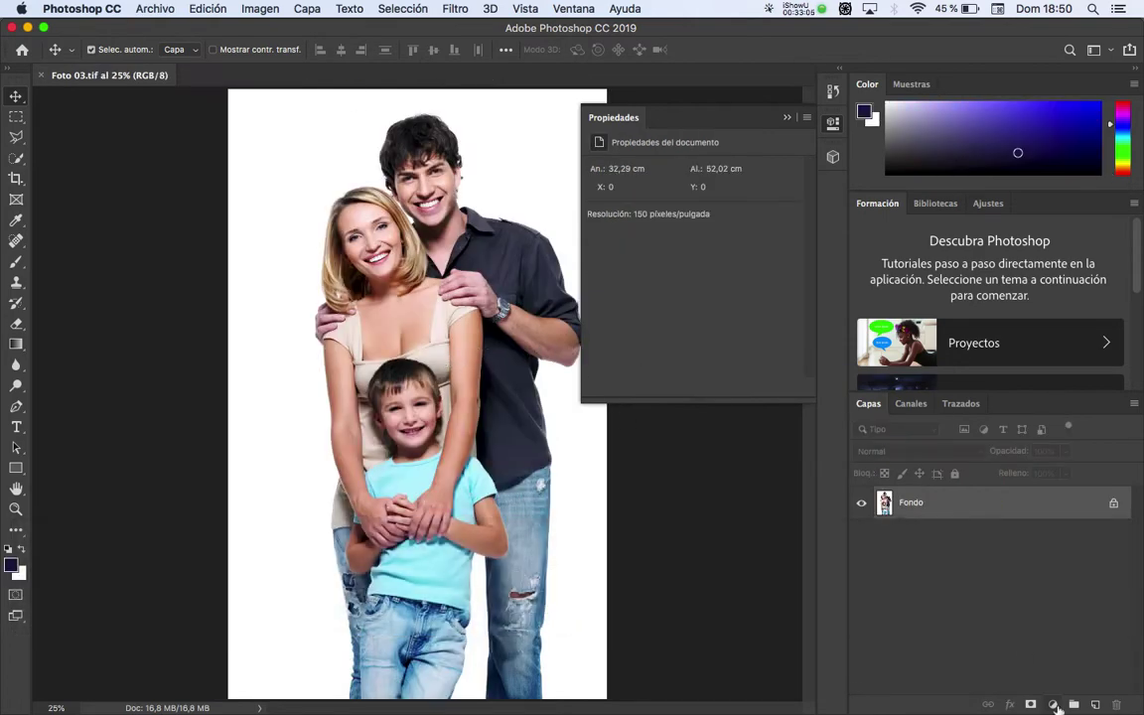
Add a Black & White adjustment layer with default values to Foto 03.tif and compare it with the family photo in the Acrobat reference
left_click(1053, 705)
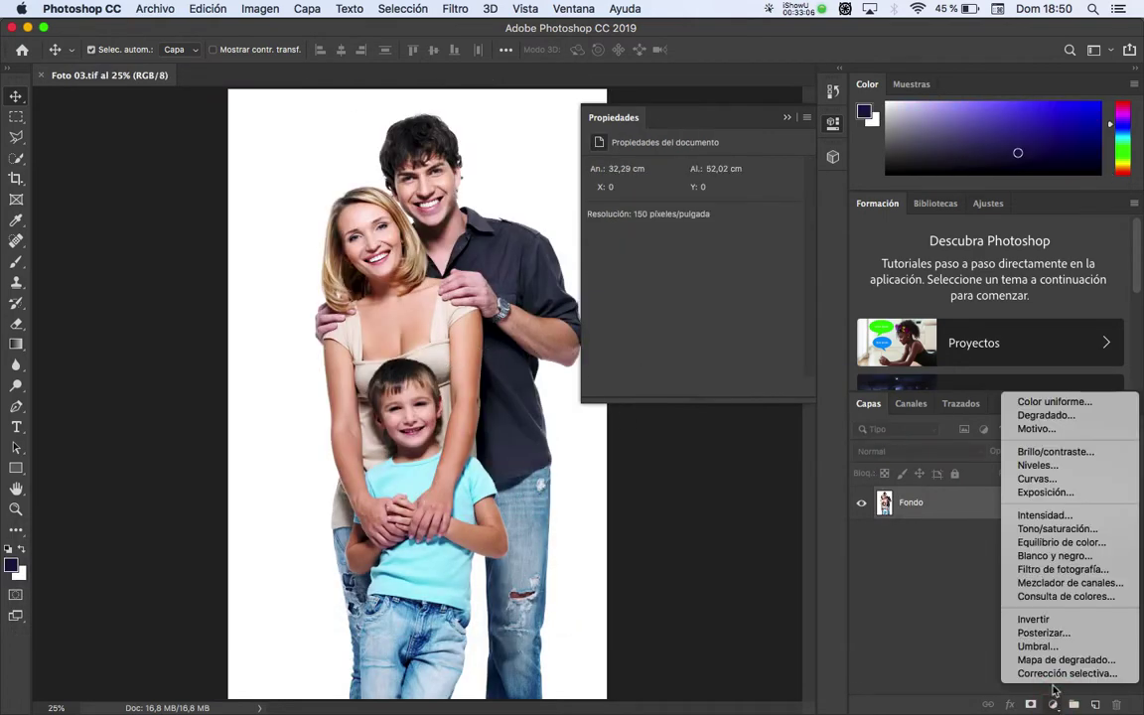
left_click(1056, 556)
key("super+Tab")
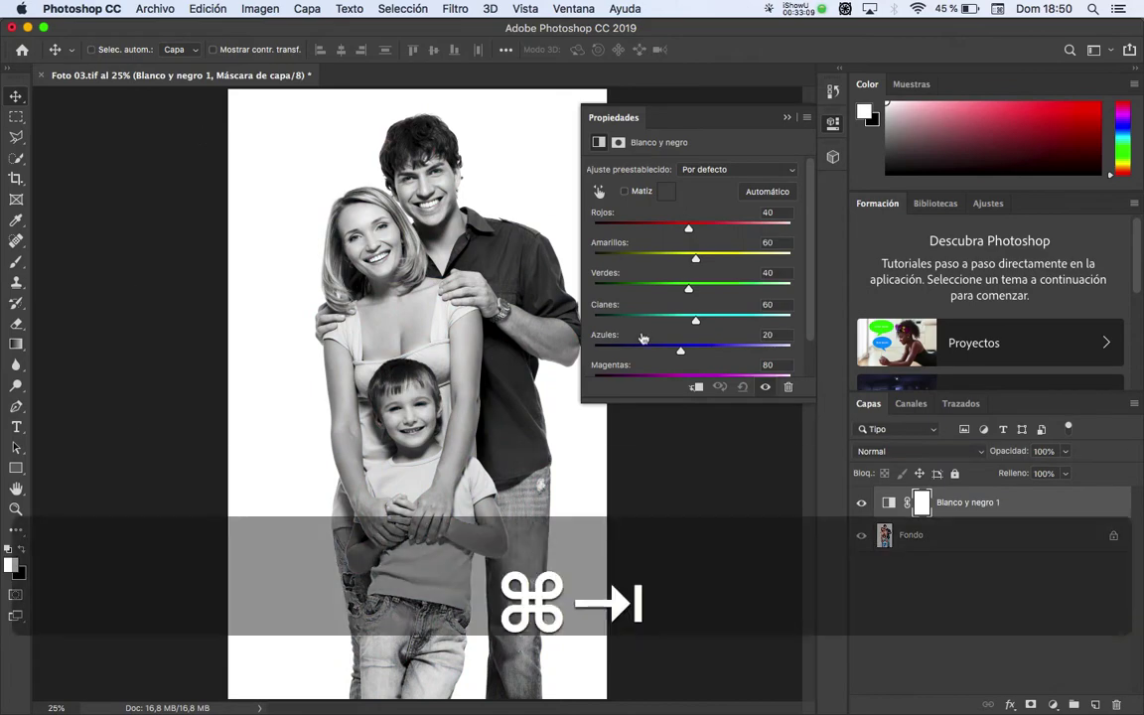
key("super+Tab")
key("super+Tab")
key("super+shift+Tab")
key("super+shift+Tab")
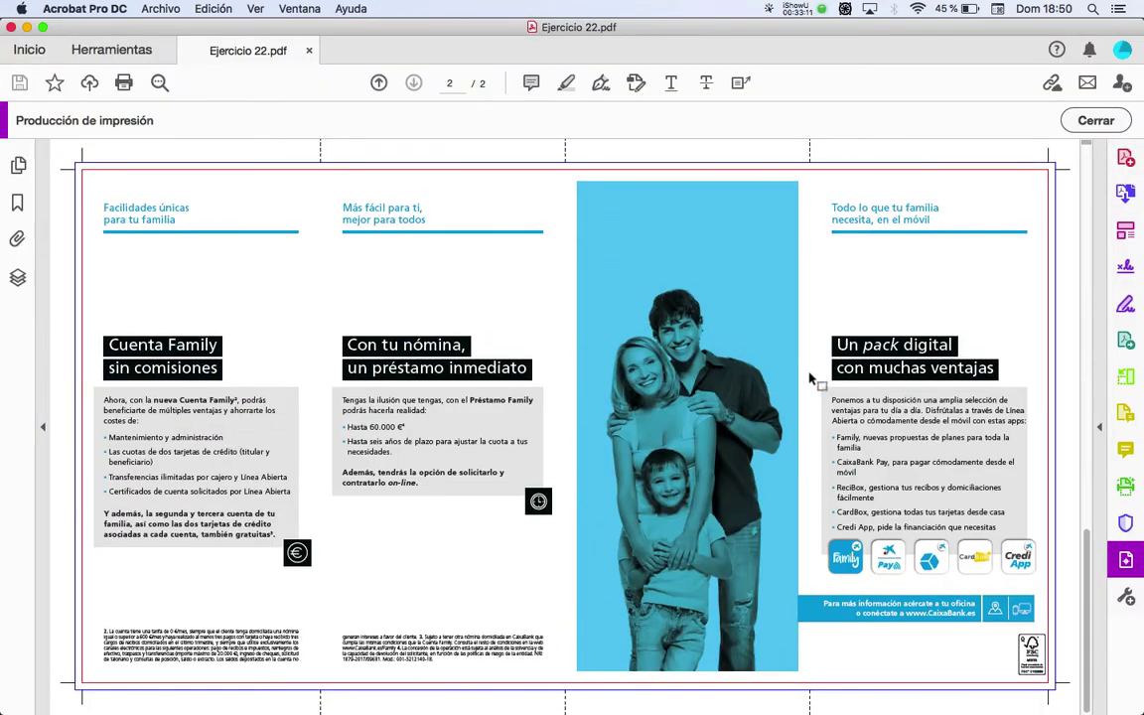
key("super+Tab")
key("super+Tab")
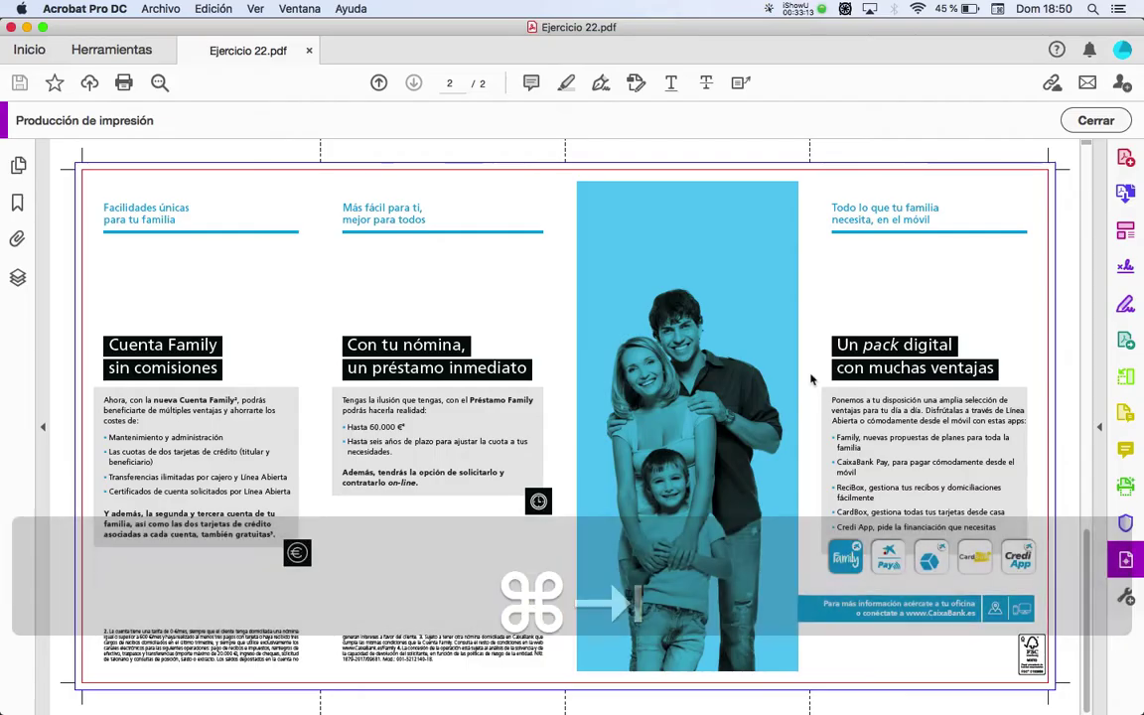
key("super+Tab")
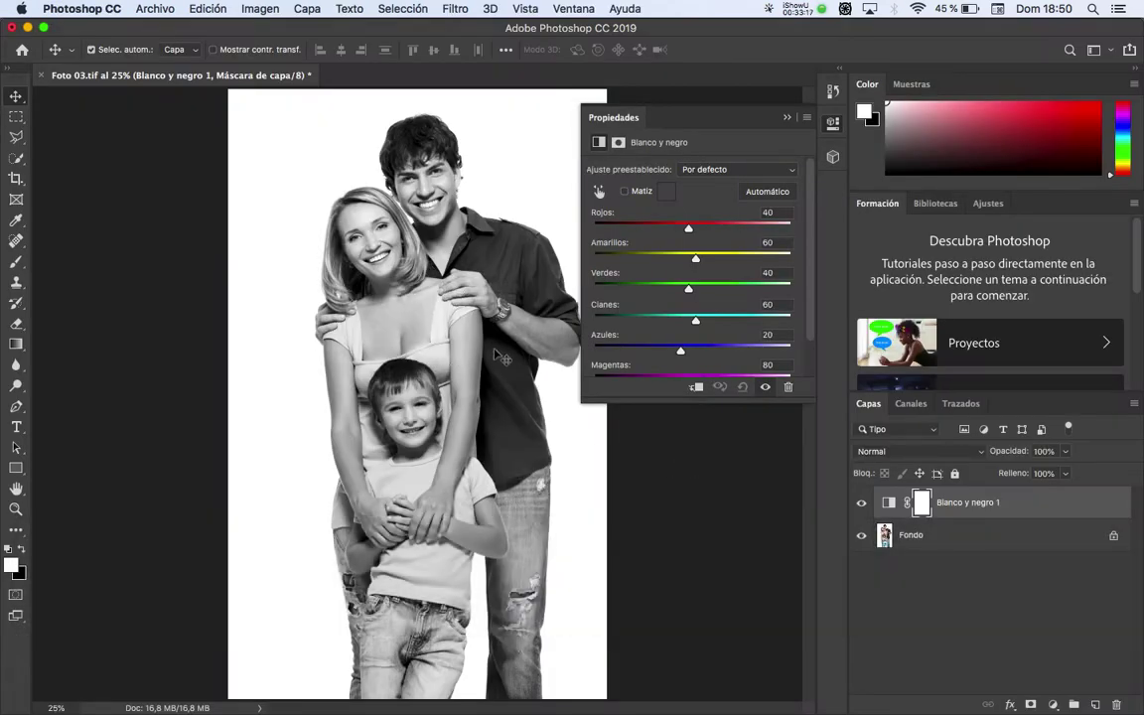
key("super+Tab")
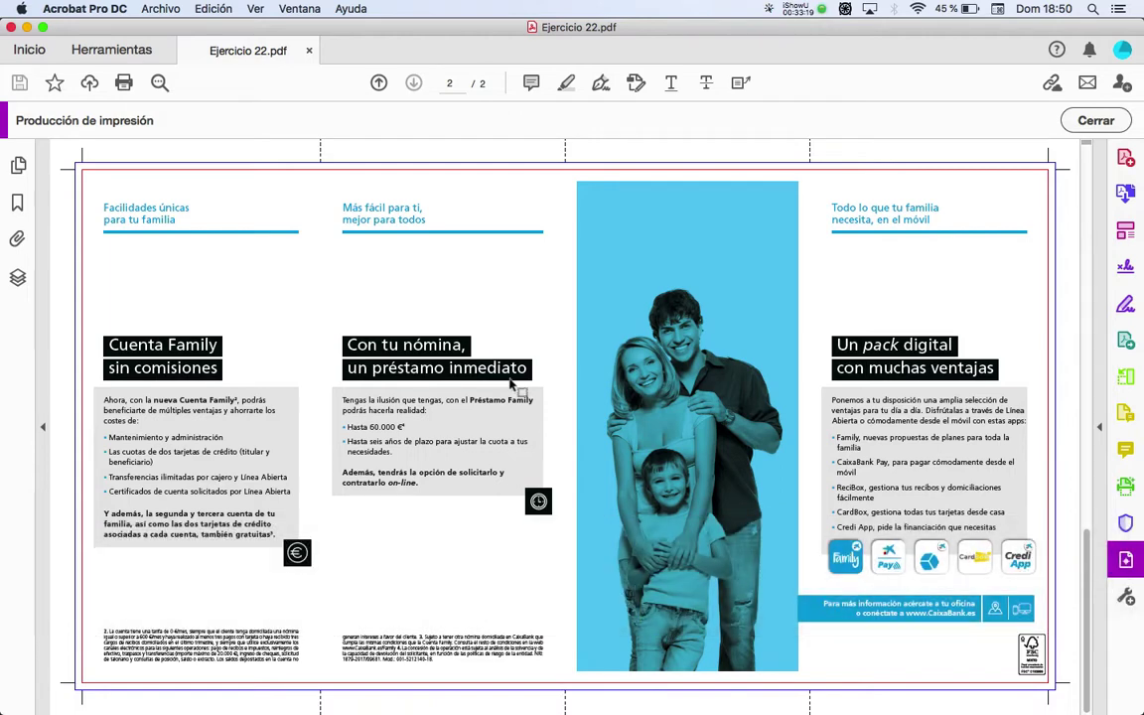
key("super+Tab")
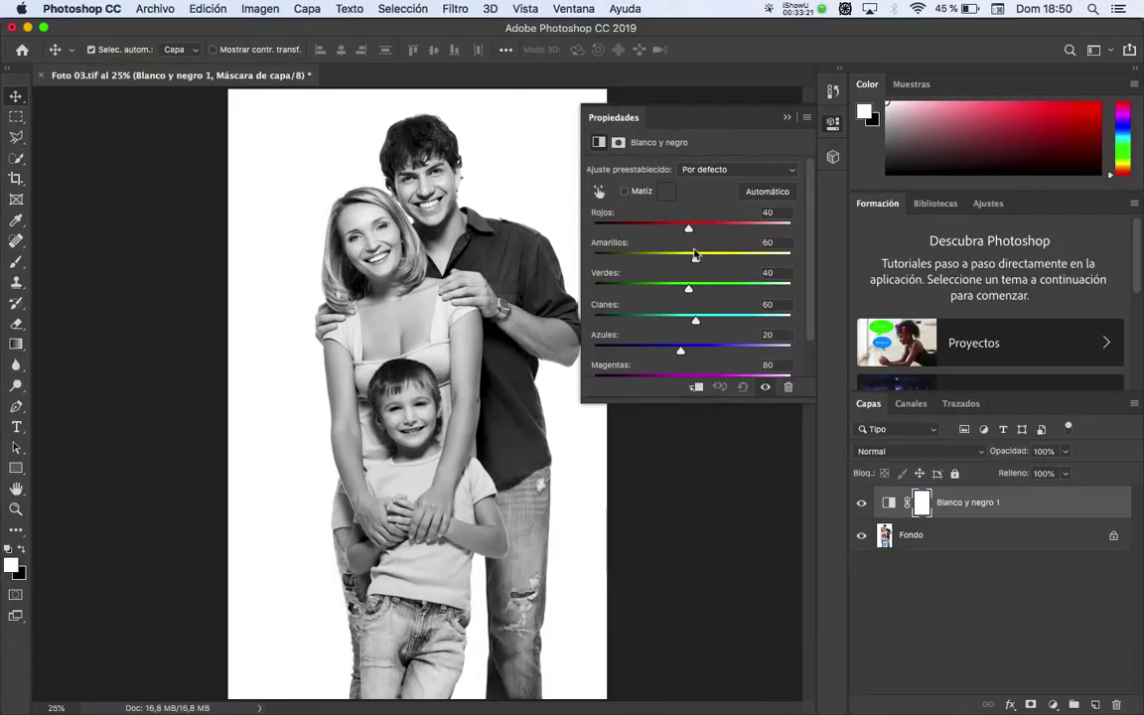
Save the photo as Foto 03_B&N_RGB.tif in the Imagenes folder, as TIFF with layers and ZIP image compression, and close it
left_click(154, 8)
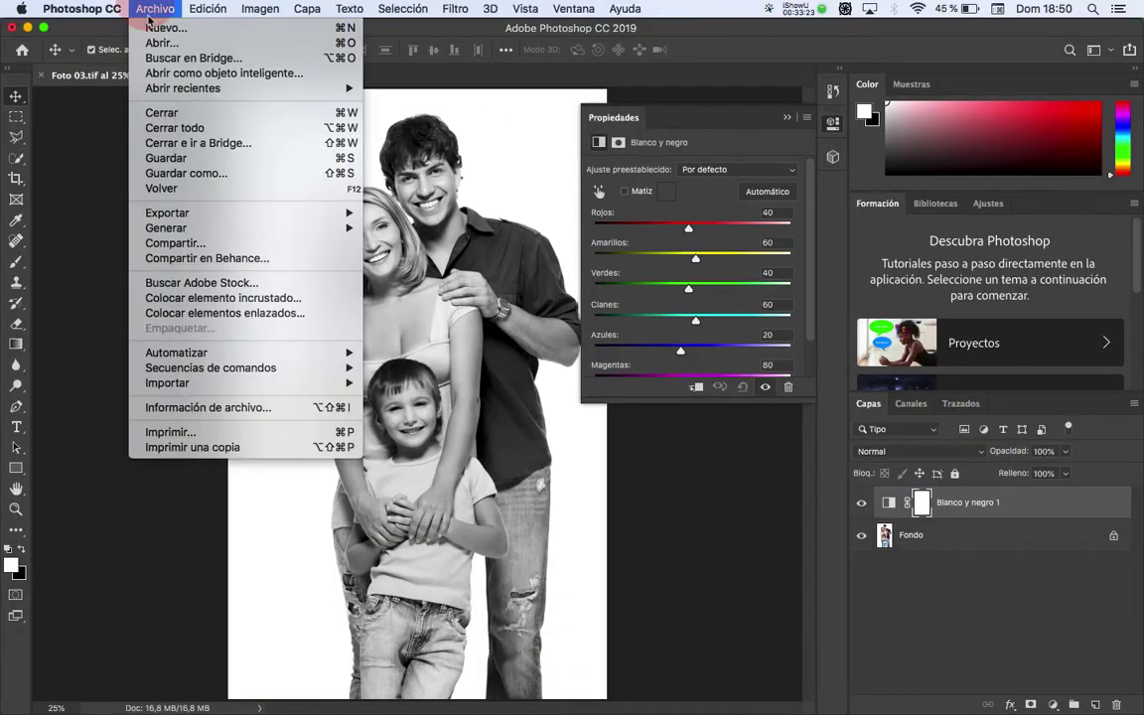
left_click(227, 177)
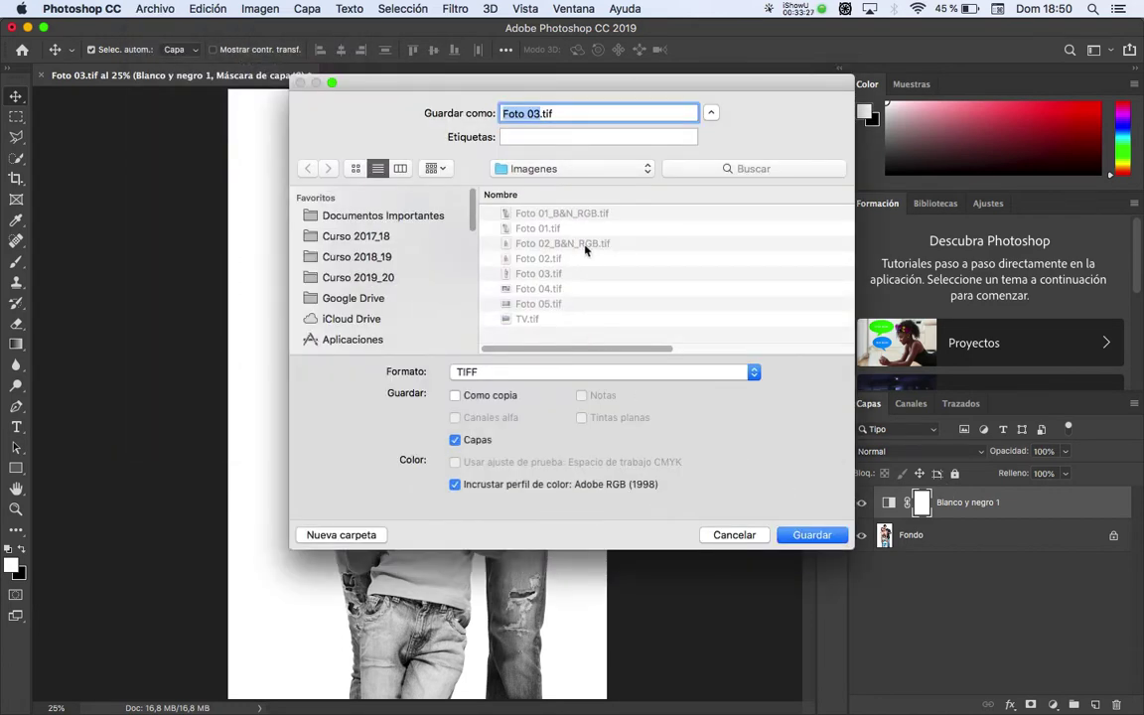
left_click(585, 250)
left_click(540, 113)
key("BackSpace")
type("3")
left_click(814, 536)
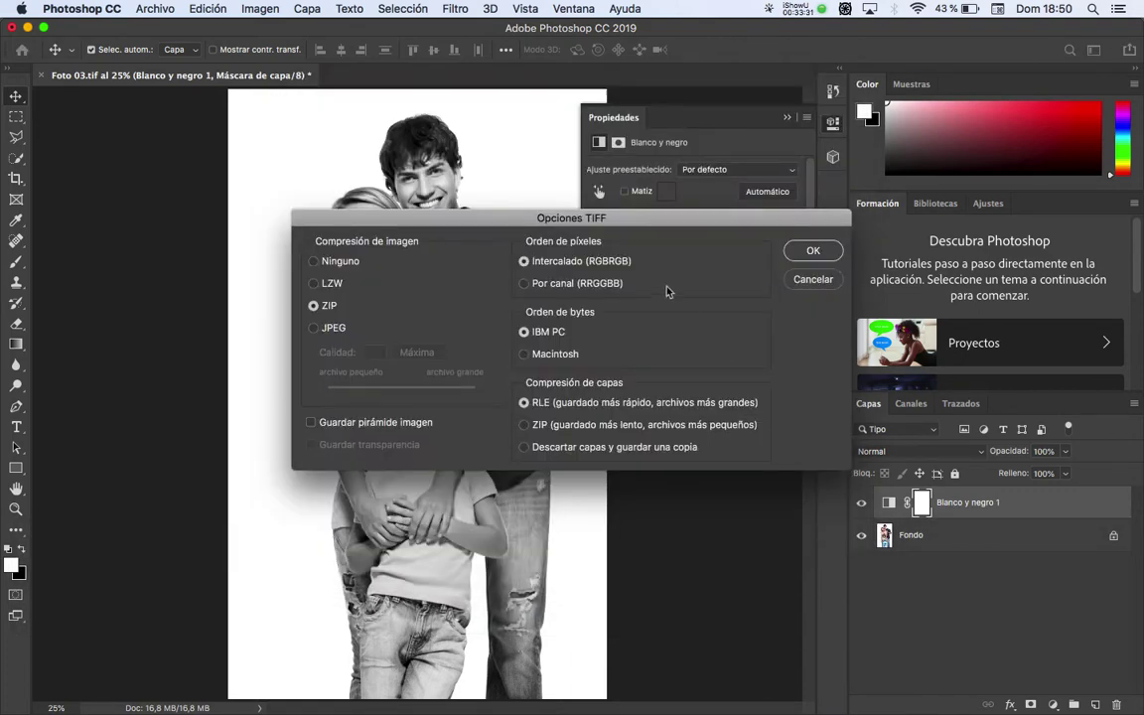
left_click(813, 252)
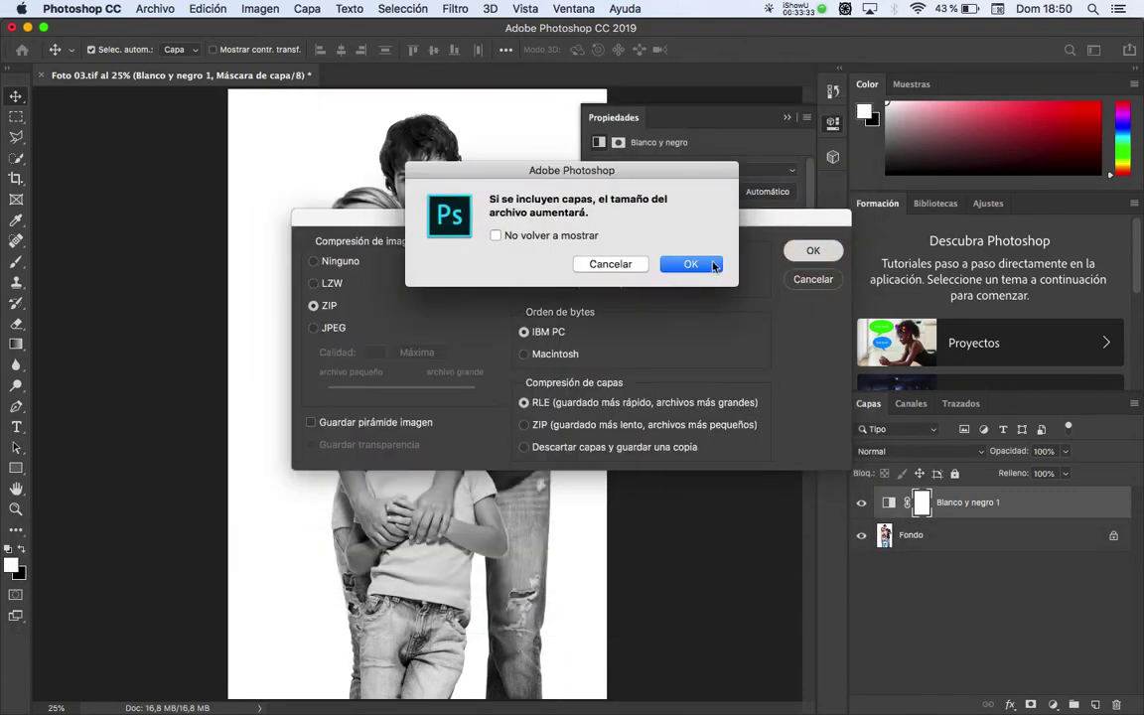
left_click(715, 264)
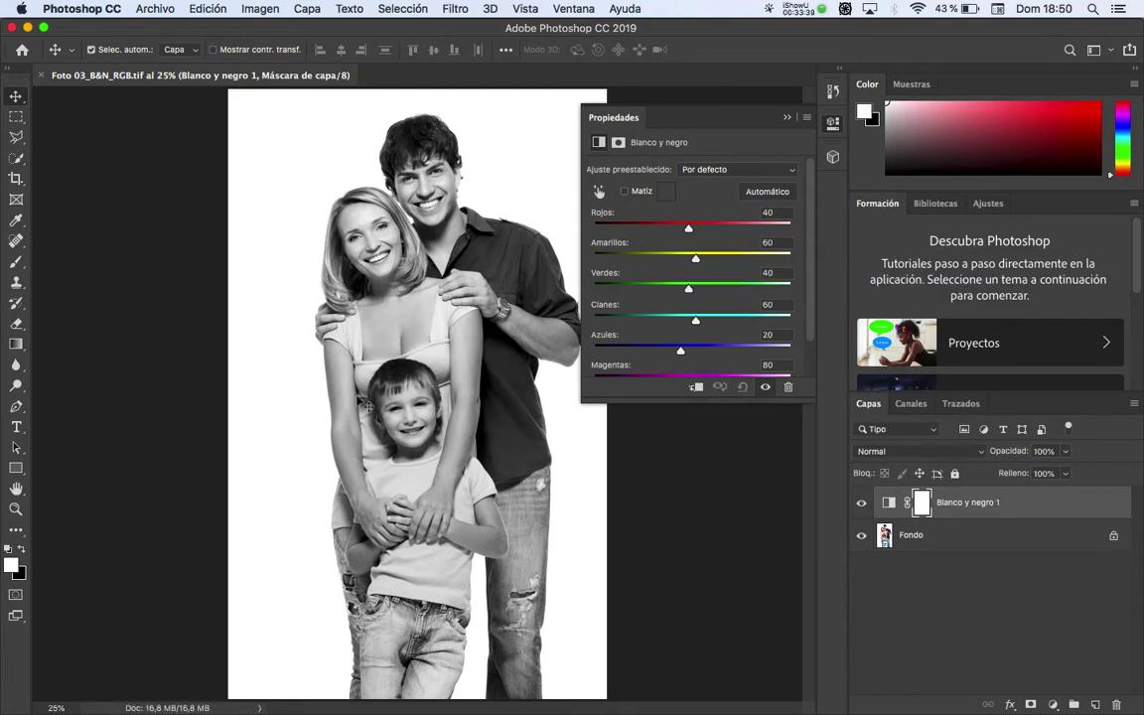
key("super+w")
Open TV.tif from the Imagenes folder in Finder with Adobe Photoshop CC 2019 and collapse the document properties covering the image
key("super+Tab")
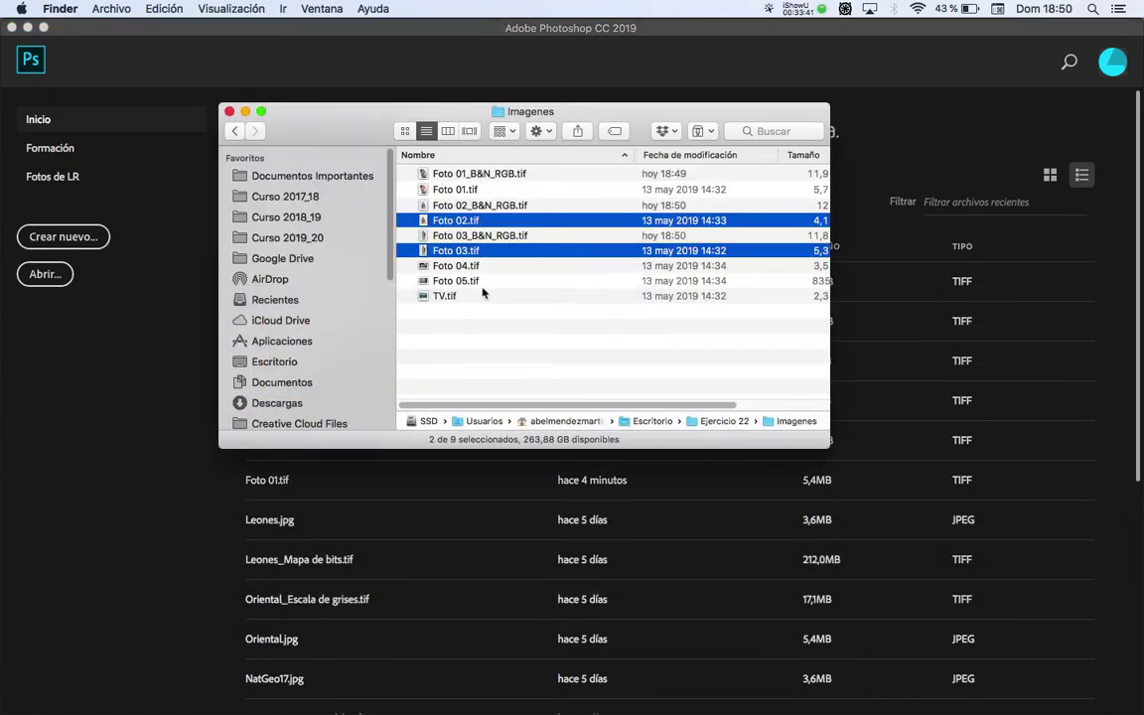
left_click(531, 314)
left_click(463, 296)
right_click(462, 297)
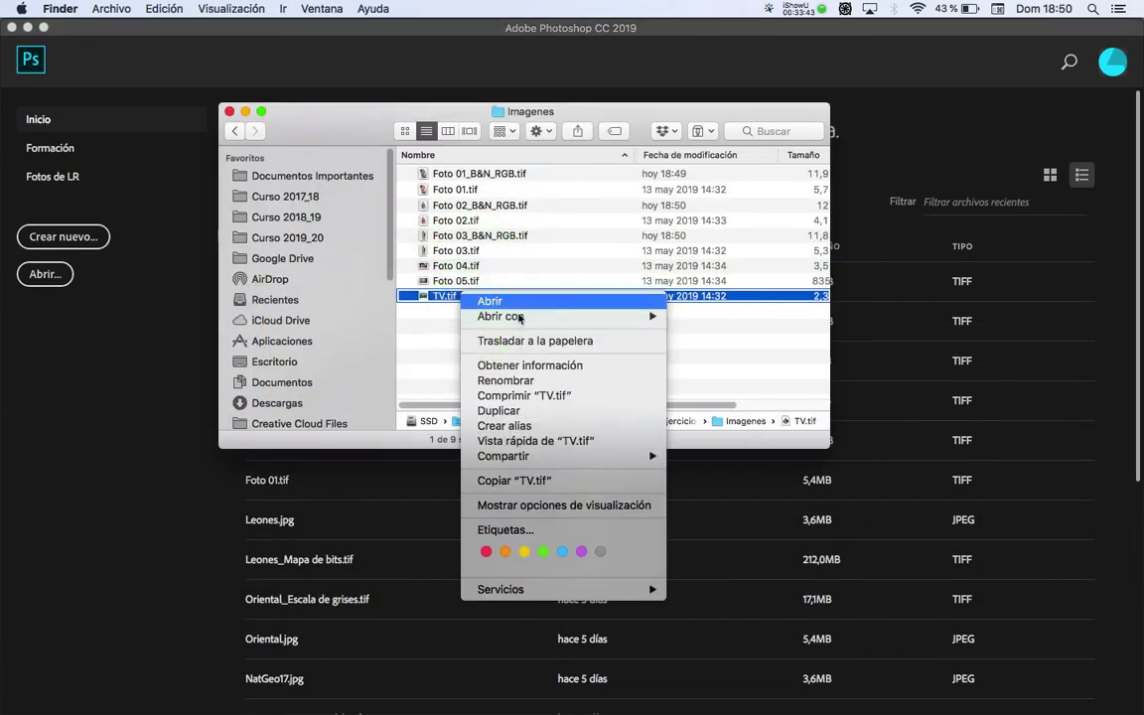
mouse_move(596, 316)
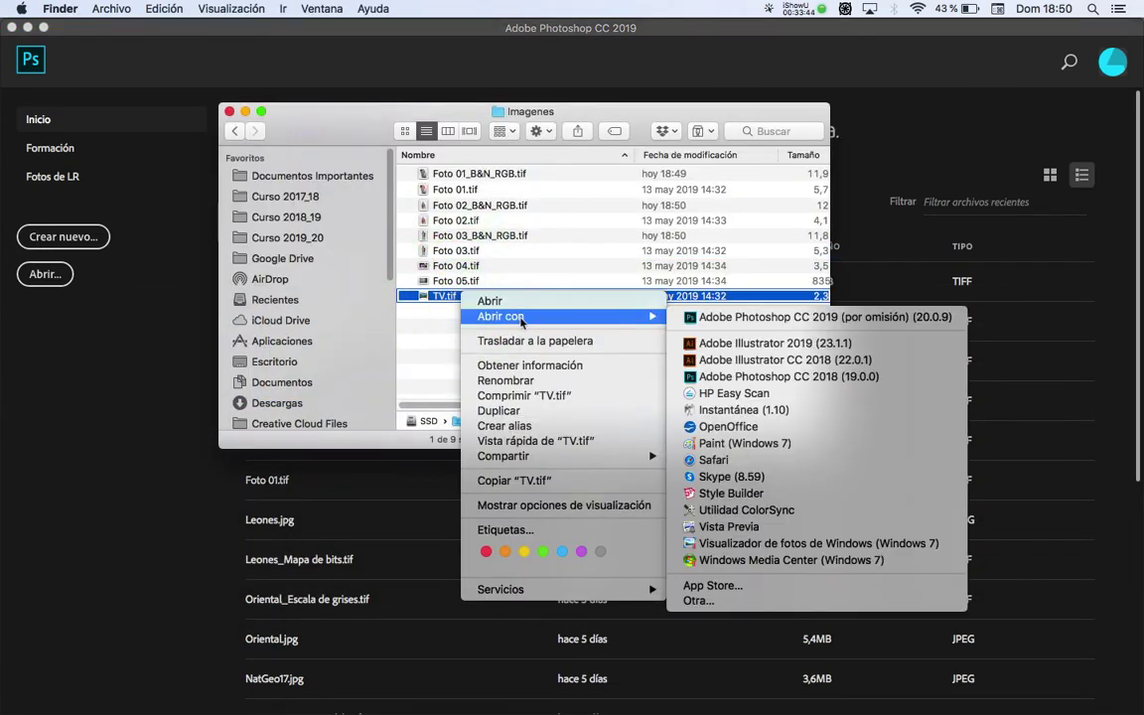
left_click(719, 320)
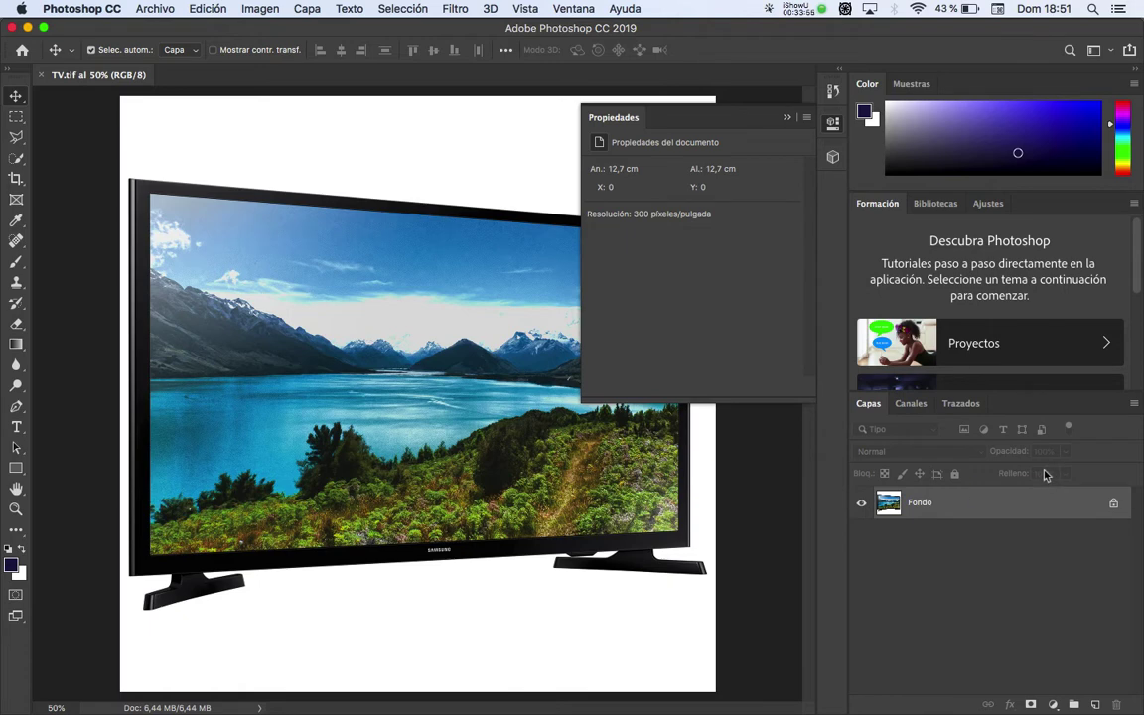
left_click(787, 120)
Examine how the TV sits on the blue panel on page 1 of the Acrobat reference, and return to Photoshop
key("super+Tab")
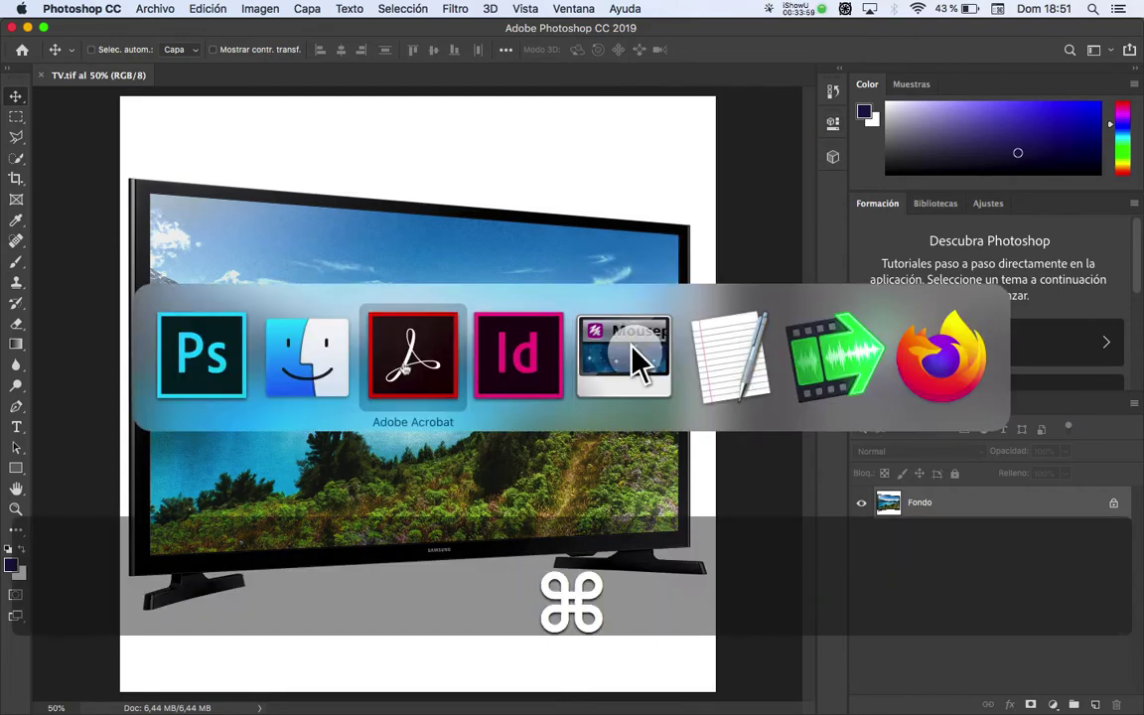
key("Left")
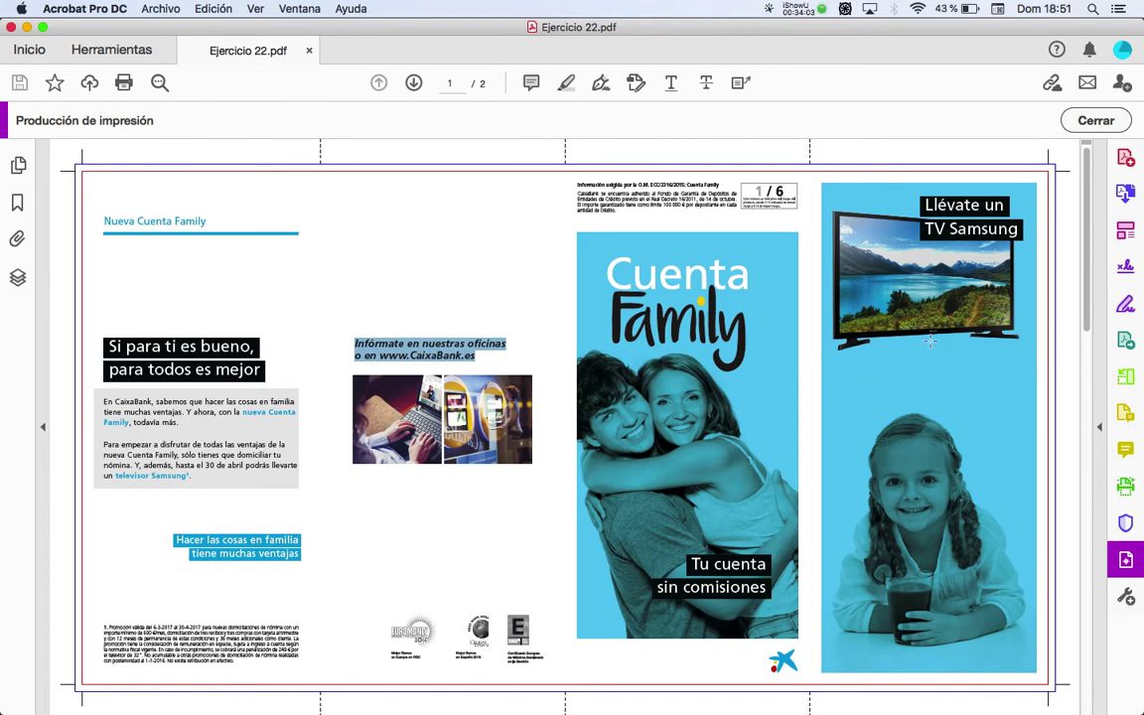
key("super+Tab")
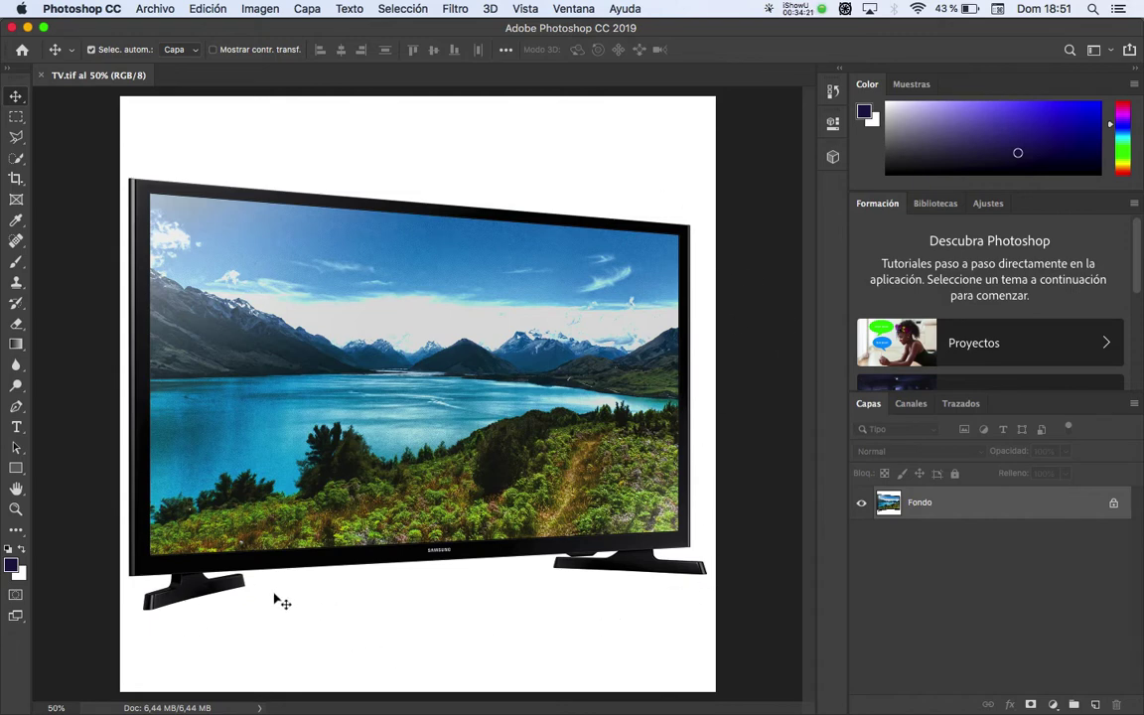
Duplicate the locked Fondo layer of TV.tif, hide the original Fondo layer and make the duplicate the active layer
left_click(1113, 505)
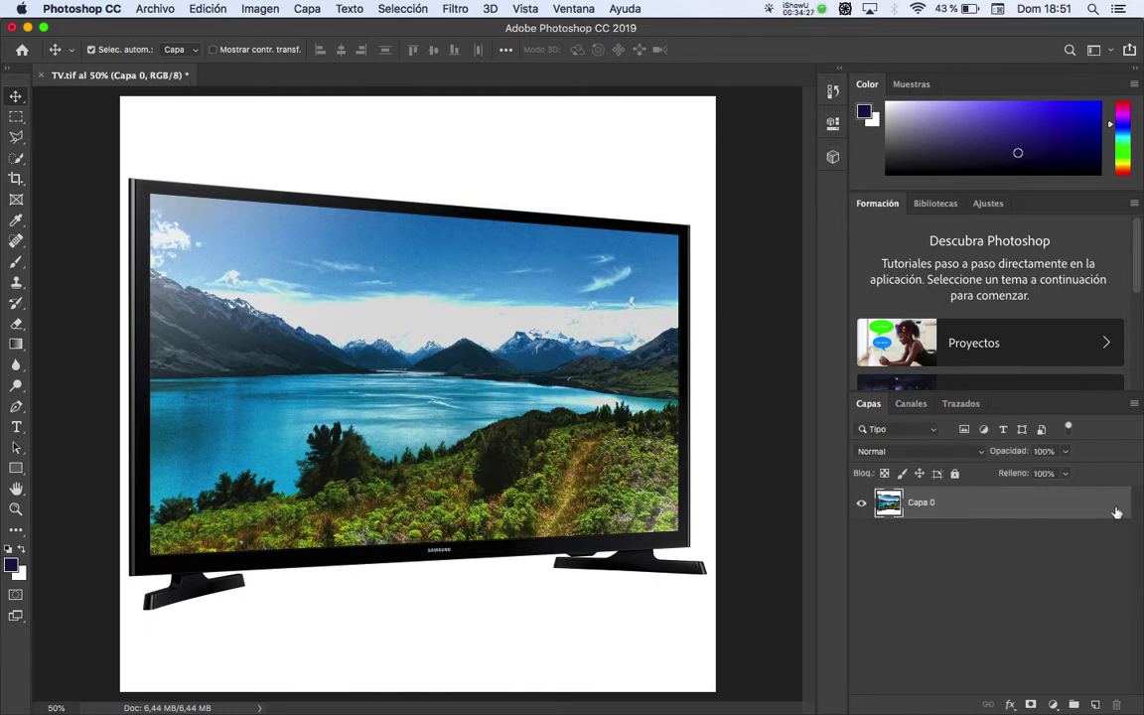
key("super+z")
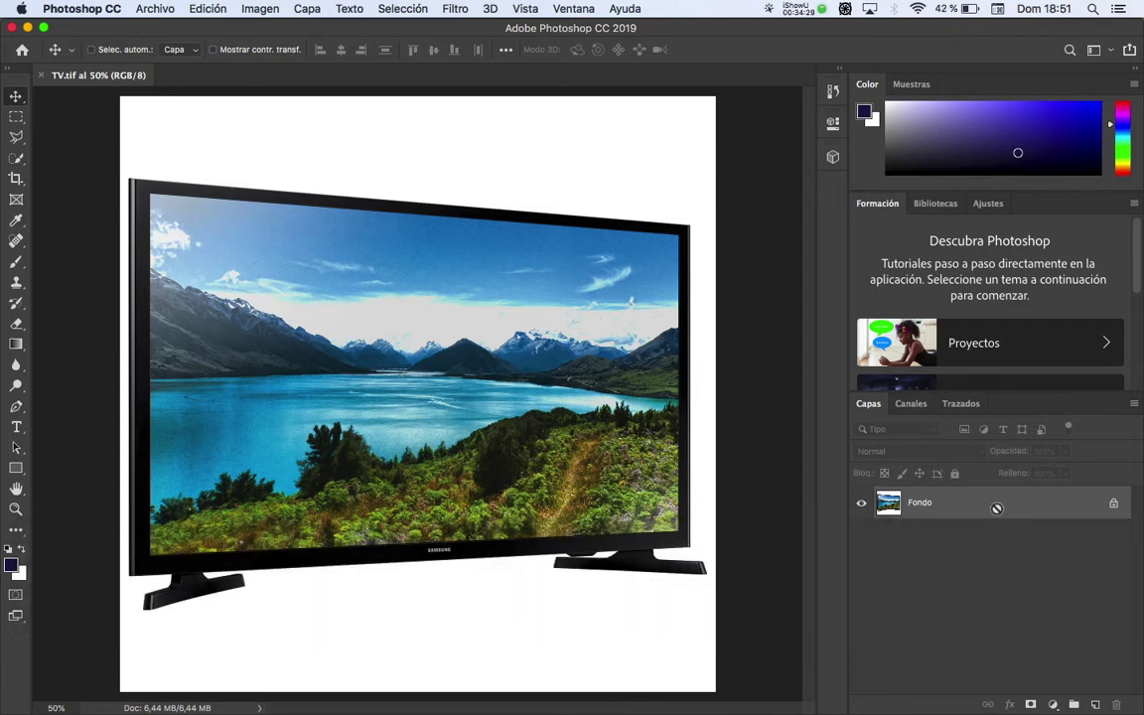
key("super+j")
key("super")
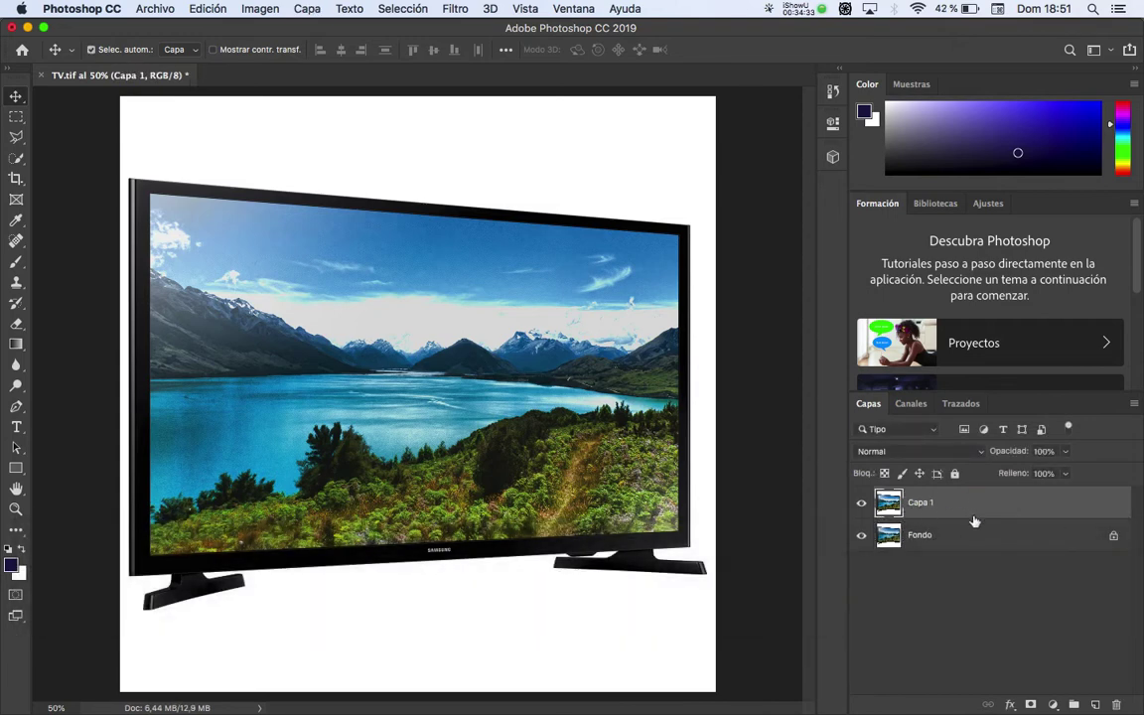
left_click(923, 537)
left_click(862, 537)
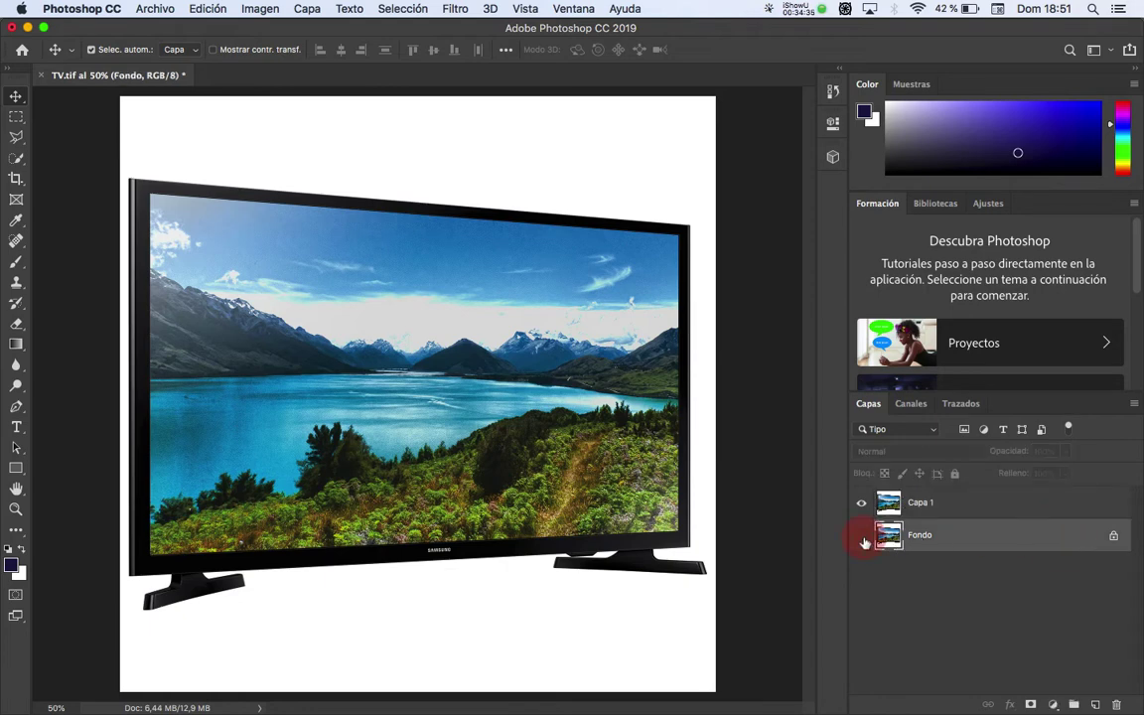
left_click(973, 508)
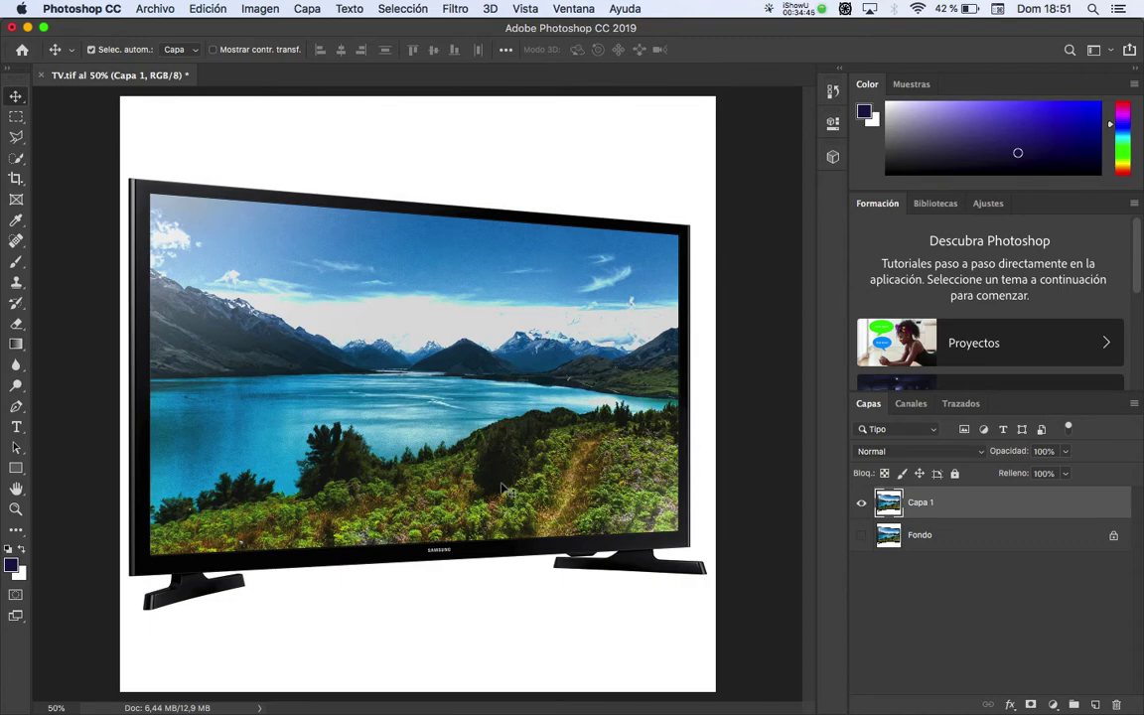
Select the white background around the TV using the Magic Wand with tolerance 32 and Contiguous enabled
left_click(17, 157)
left_click(60, 172)
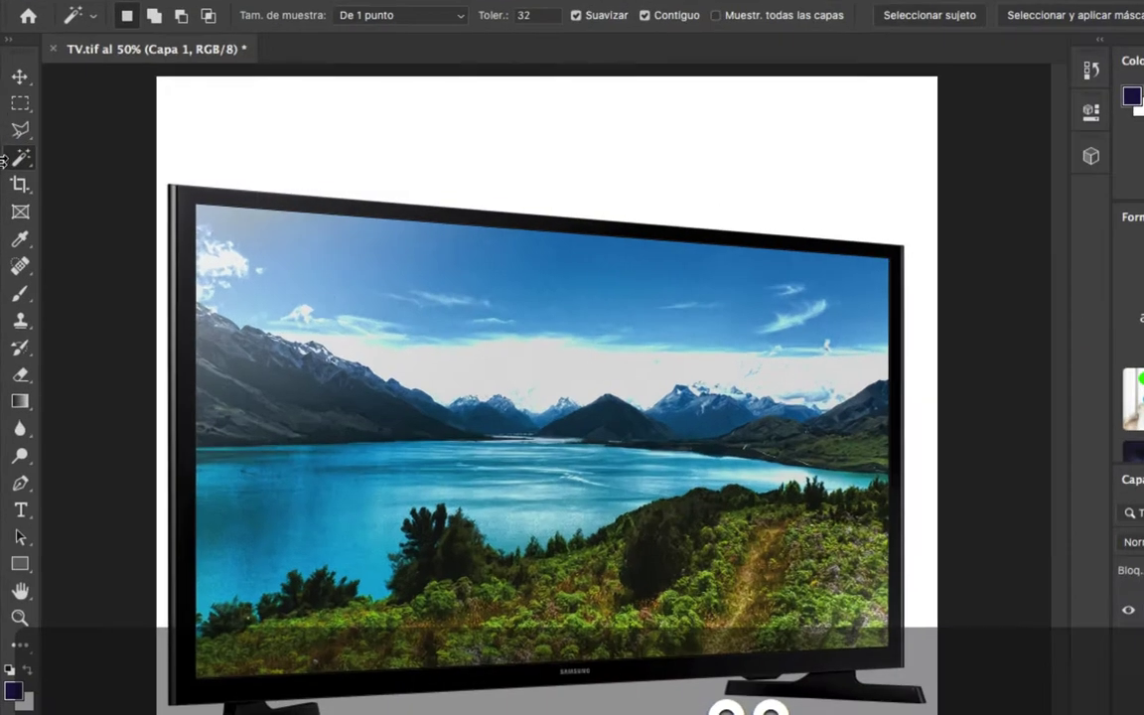
left_click(37, 156)
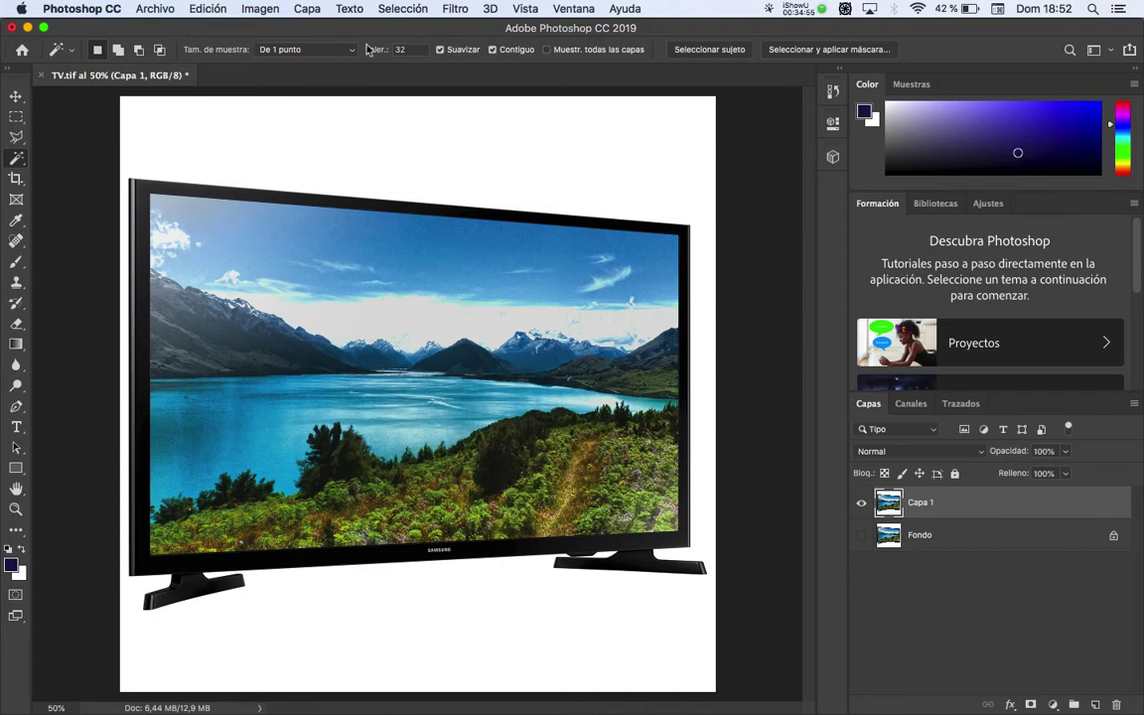
left_click(397, 49)
type("3")
left_click(467, 147)
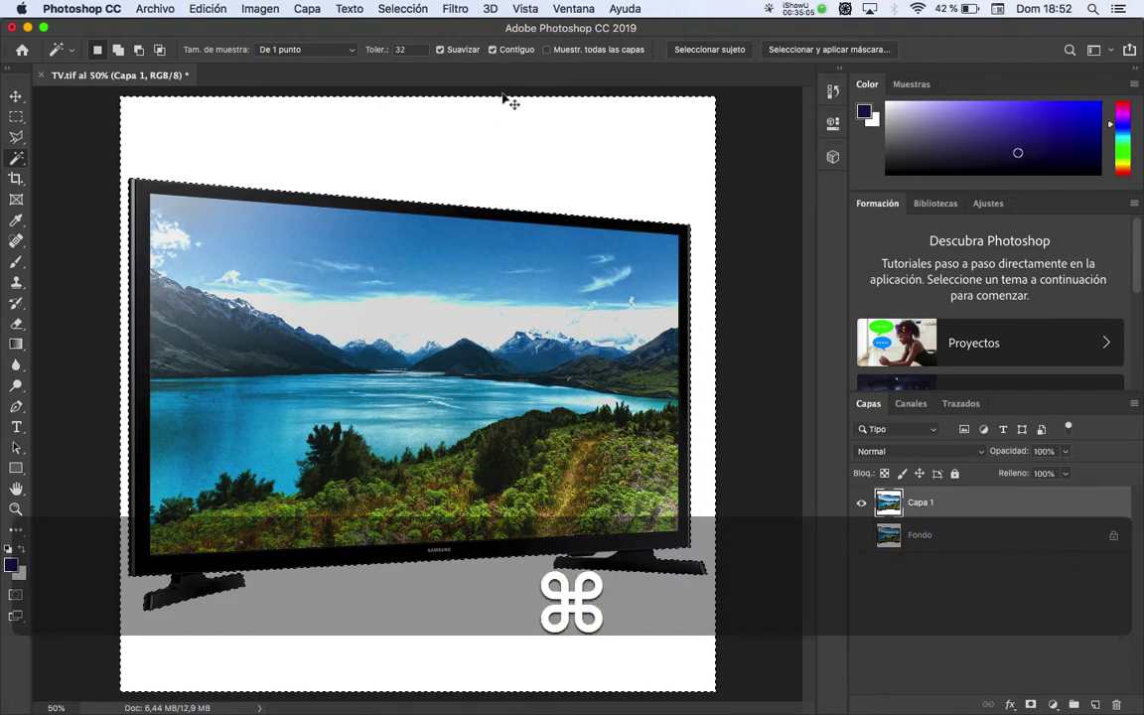
Deselect, disable the Magic Wand's Contiguous option and select the white areas across the whole TV image
key("super+d")
left_click(493, 50)
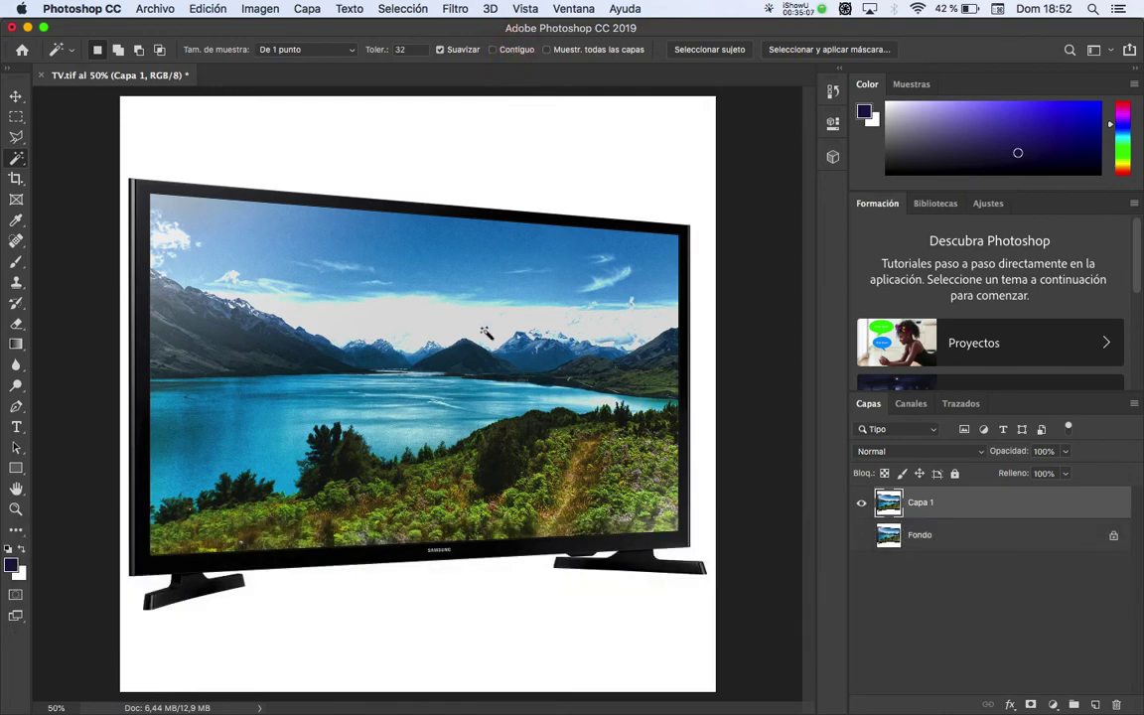
left_click(513, 138)
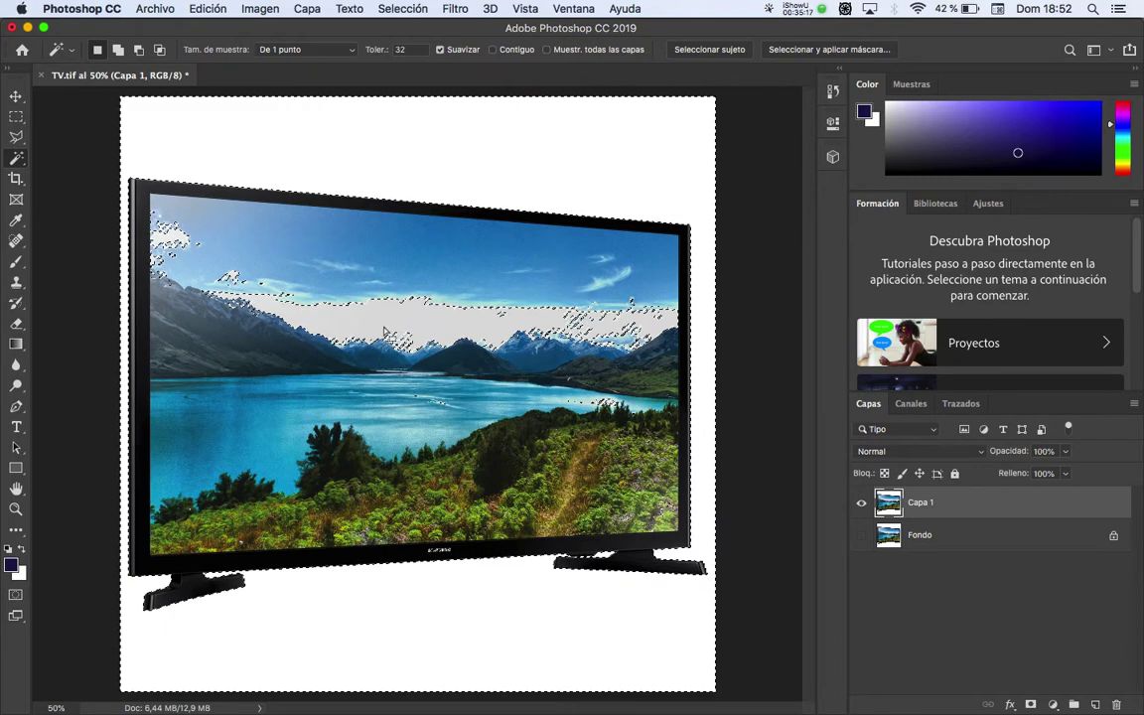
Deselect, re-enable Contiguous, select the white background around the TV and add the enclosed white gap above the right-hand stand
key("super+d")
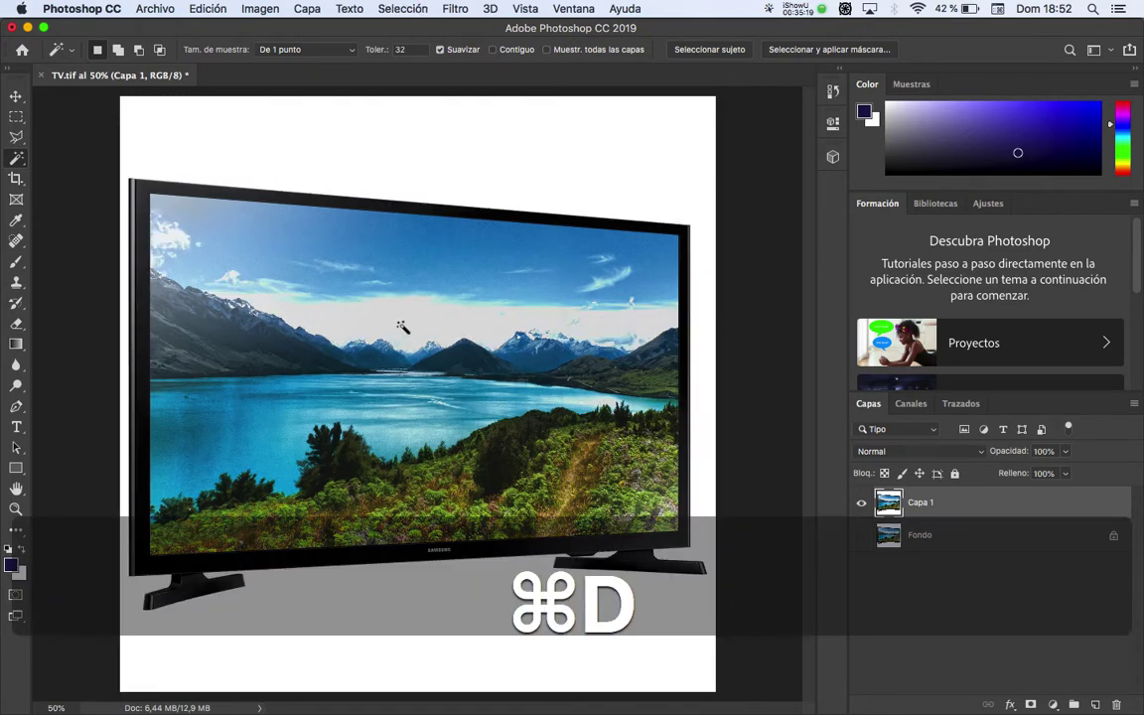
left_click(494, 50)
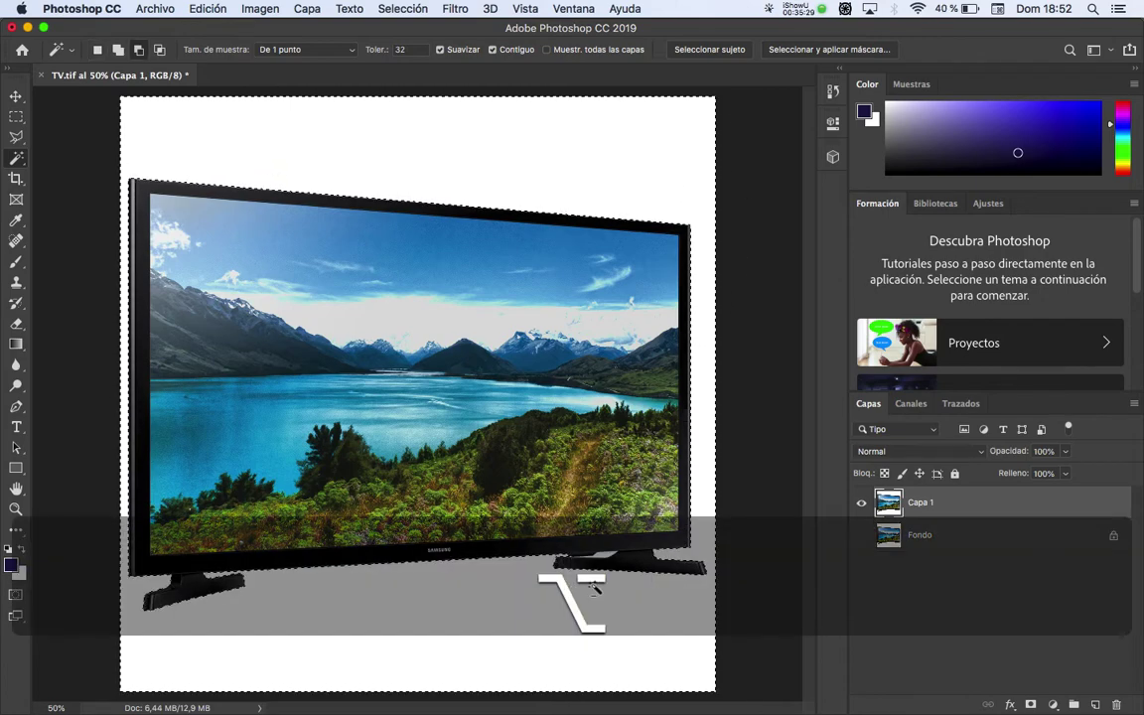
scroll(631, 603, "up", 1, "alt")
scroll(632, 603, "up", 8, "alt")
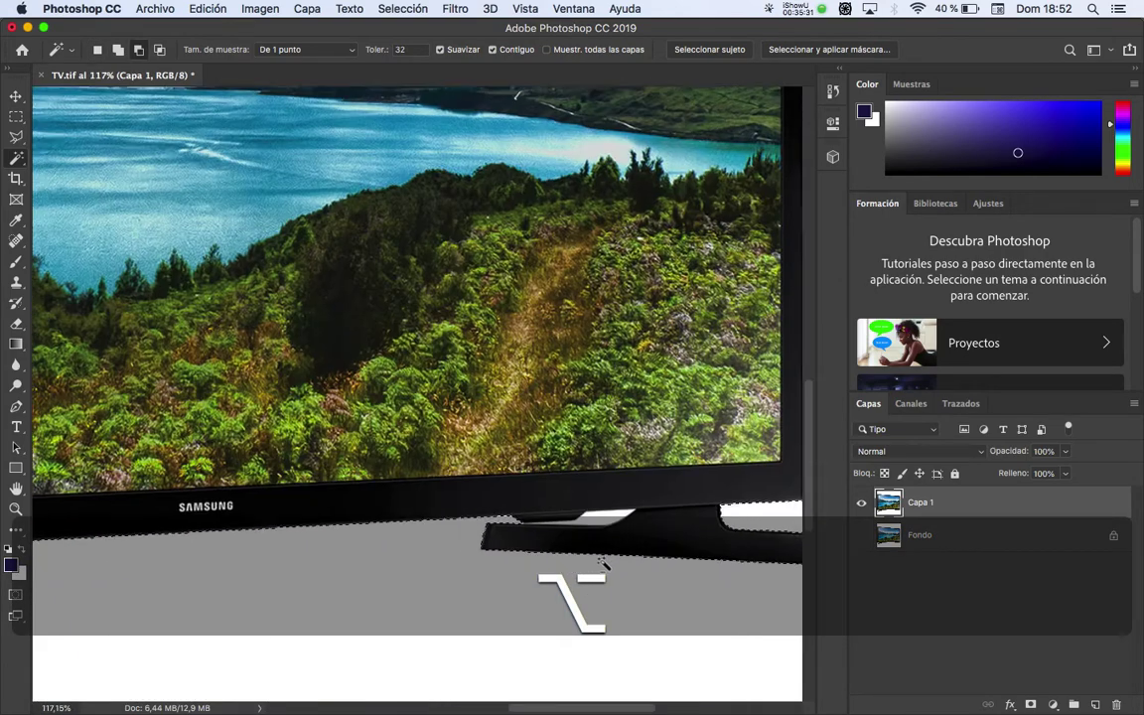
scroll(598, 529, "up", 10, "alt")
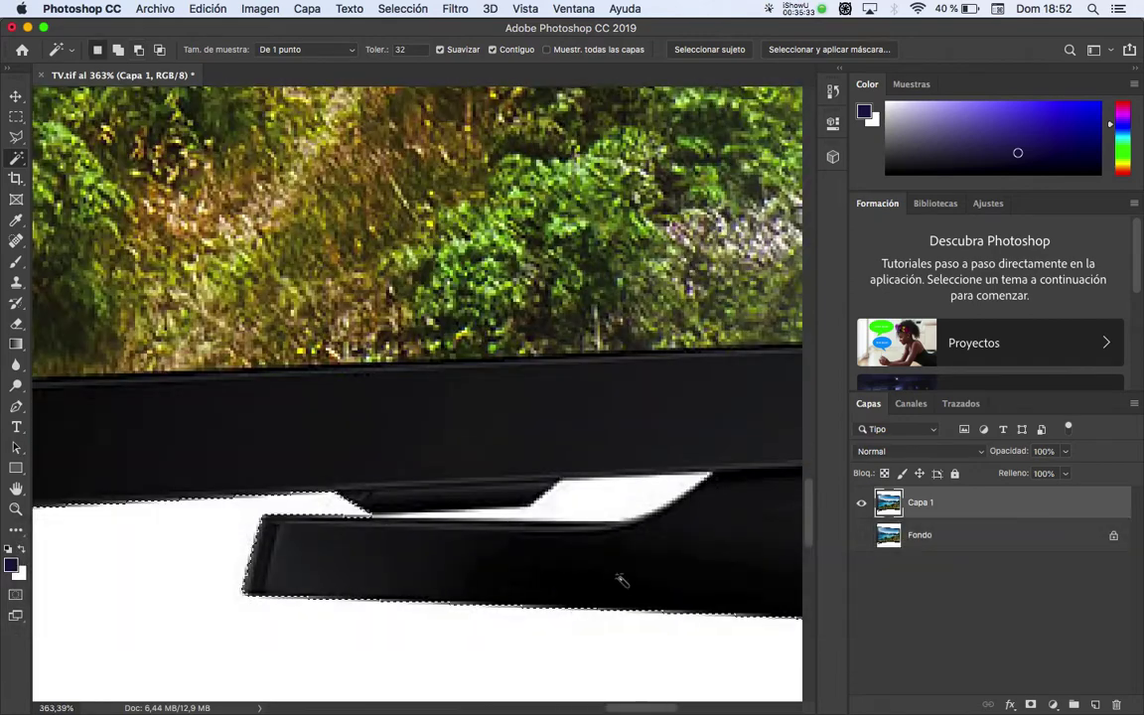
key("shift")
left_click(615, 497, "shift")
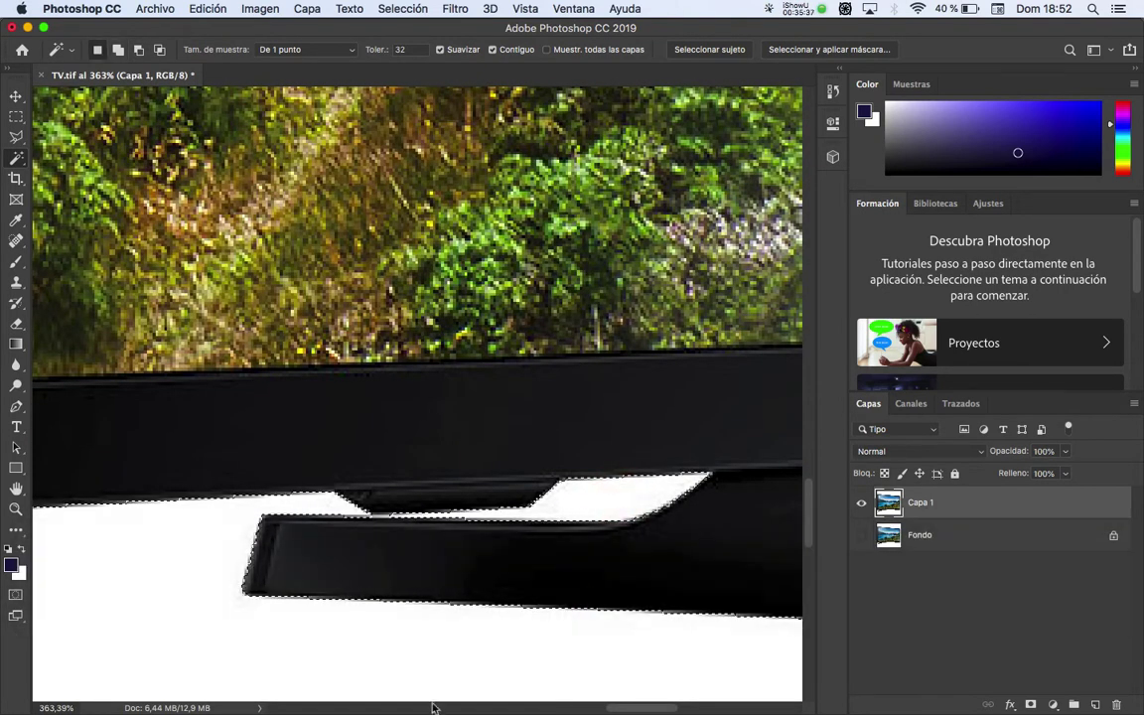
scroll(599, 514, "down", 15, "alt")
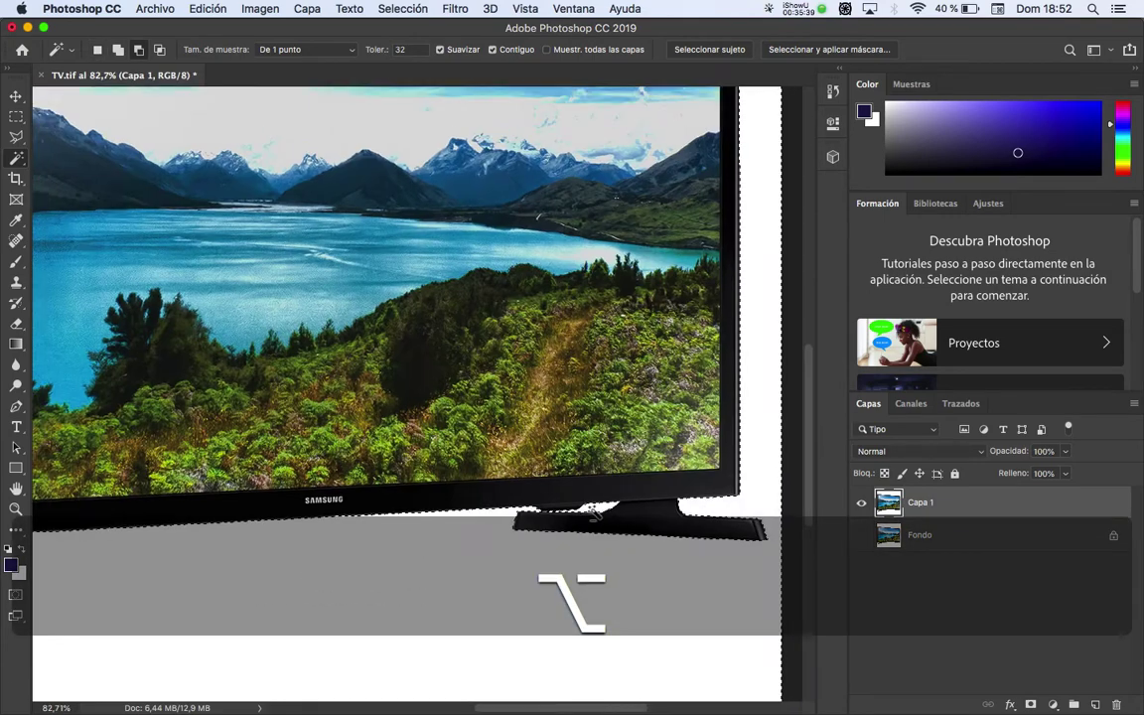
scroll(593, 511, "down", 4, "alt")
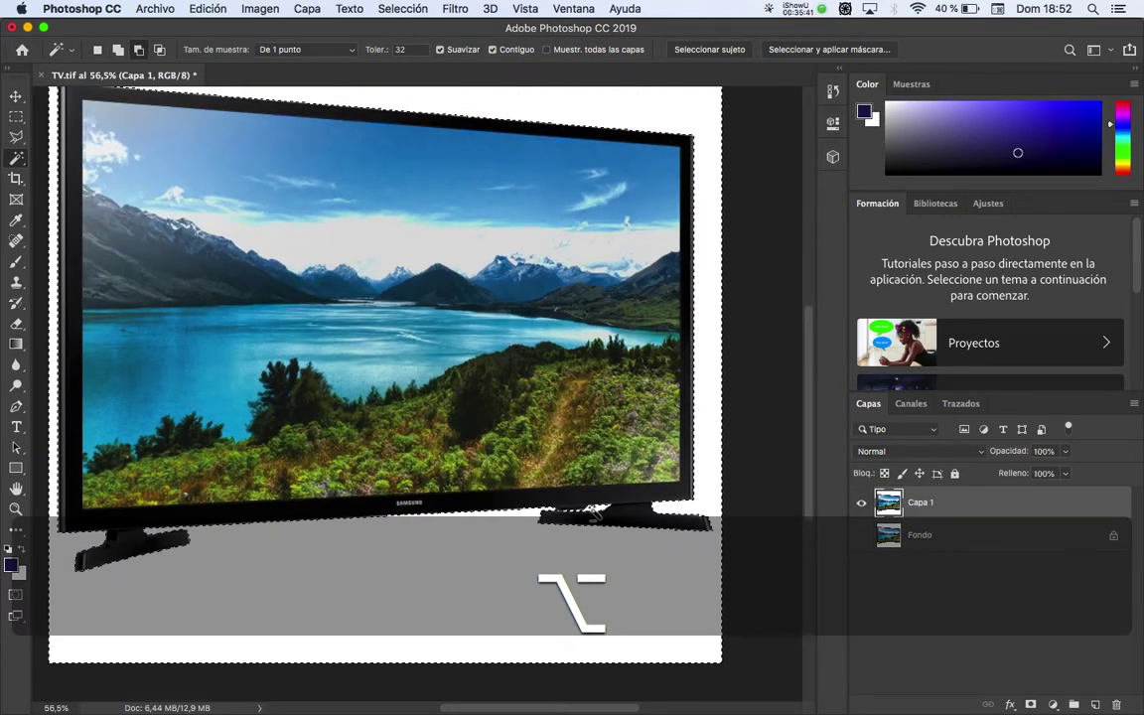
scroll(593, 510, "down", 1, "alt")
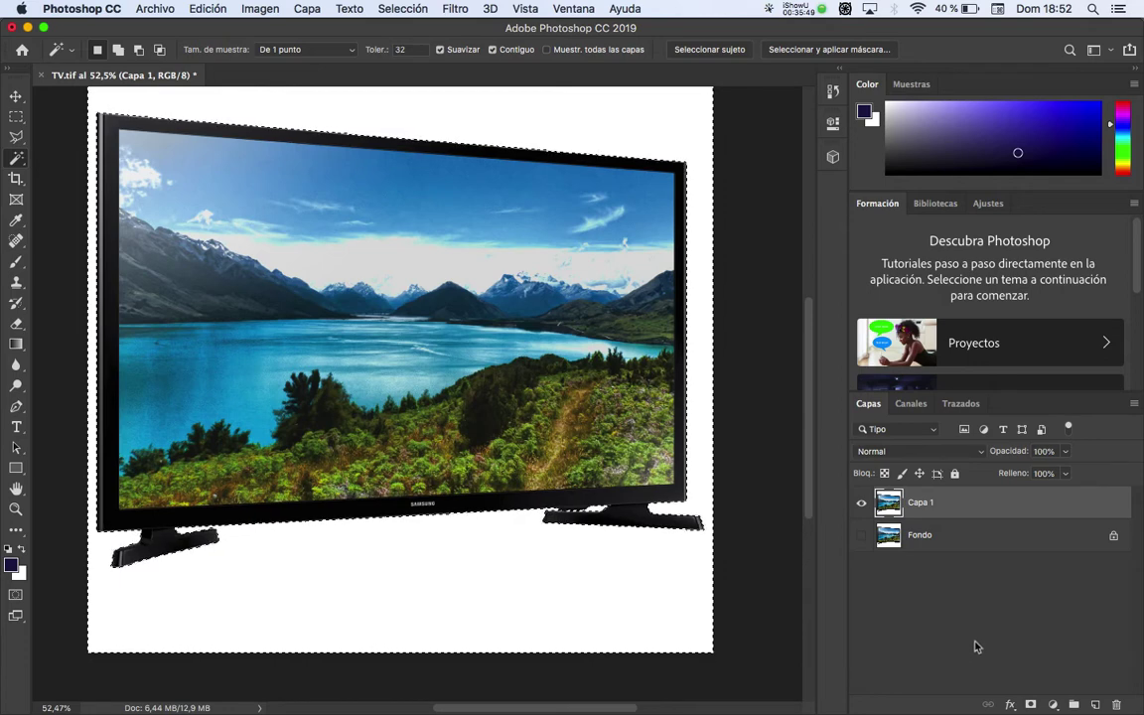
Rename the Capa 1 layer as Tele
left_click(924, 503)
double_click(925, 503)
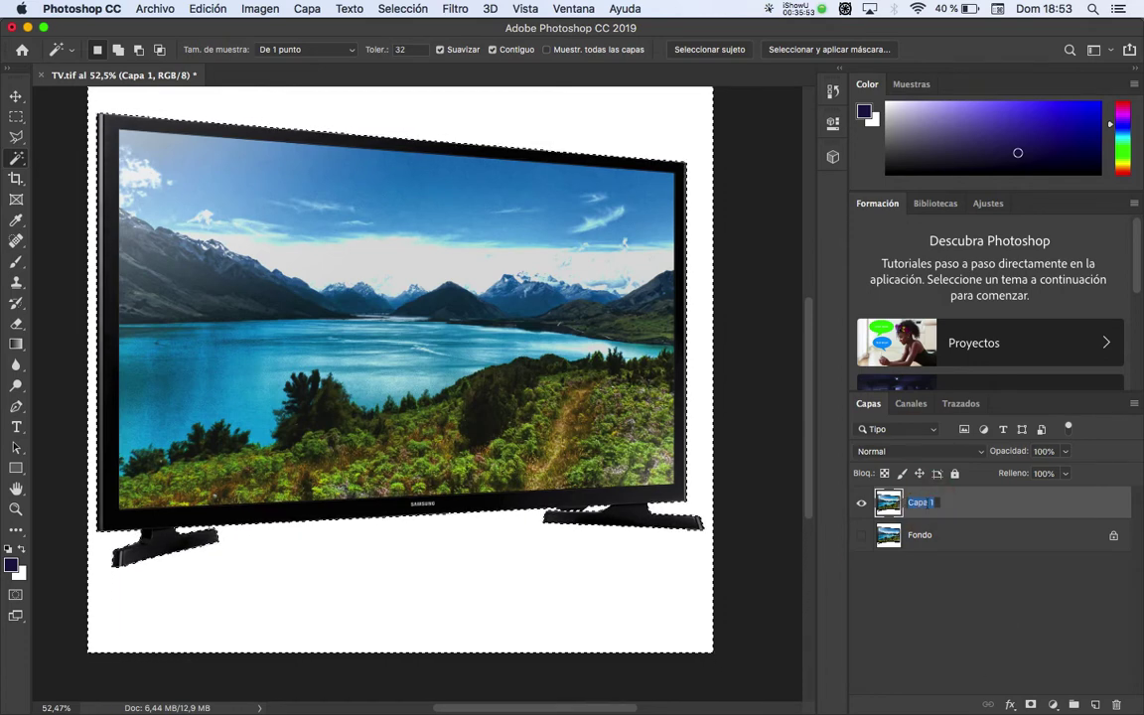
type("Tele")
key("Return")
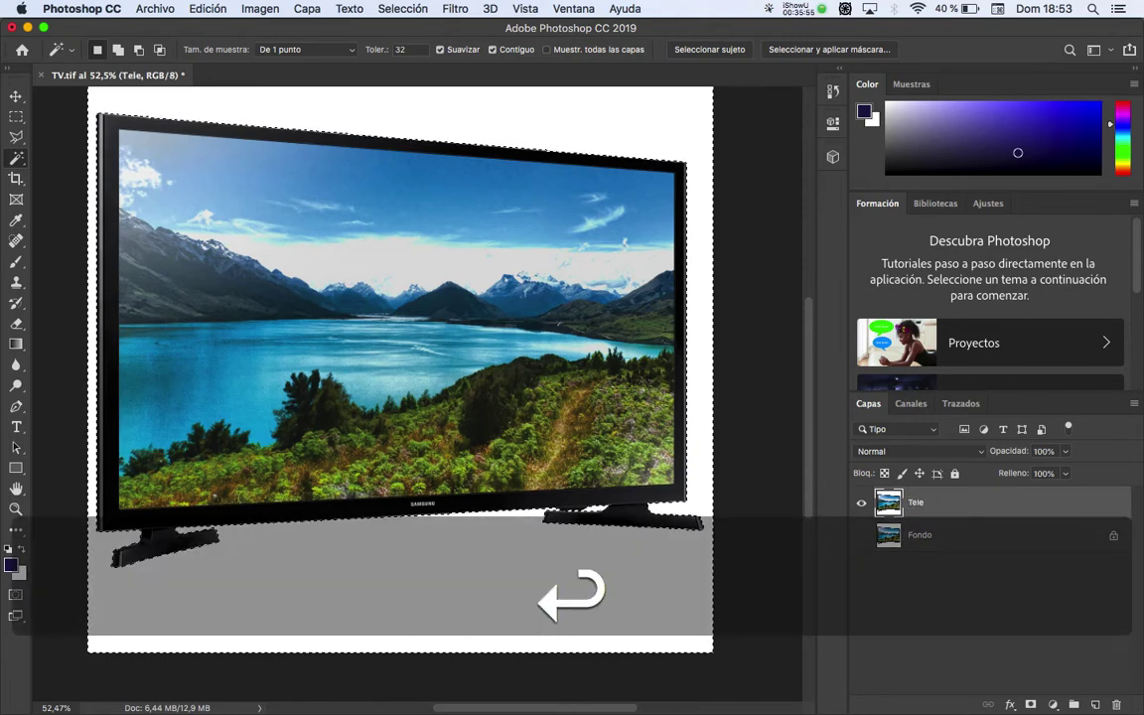
Rename the duplicated television layer as TV
double_click(915, 502)
type("TV")
key("Return")
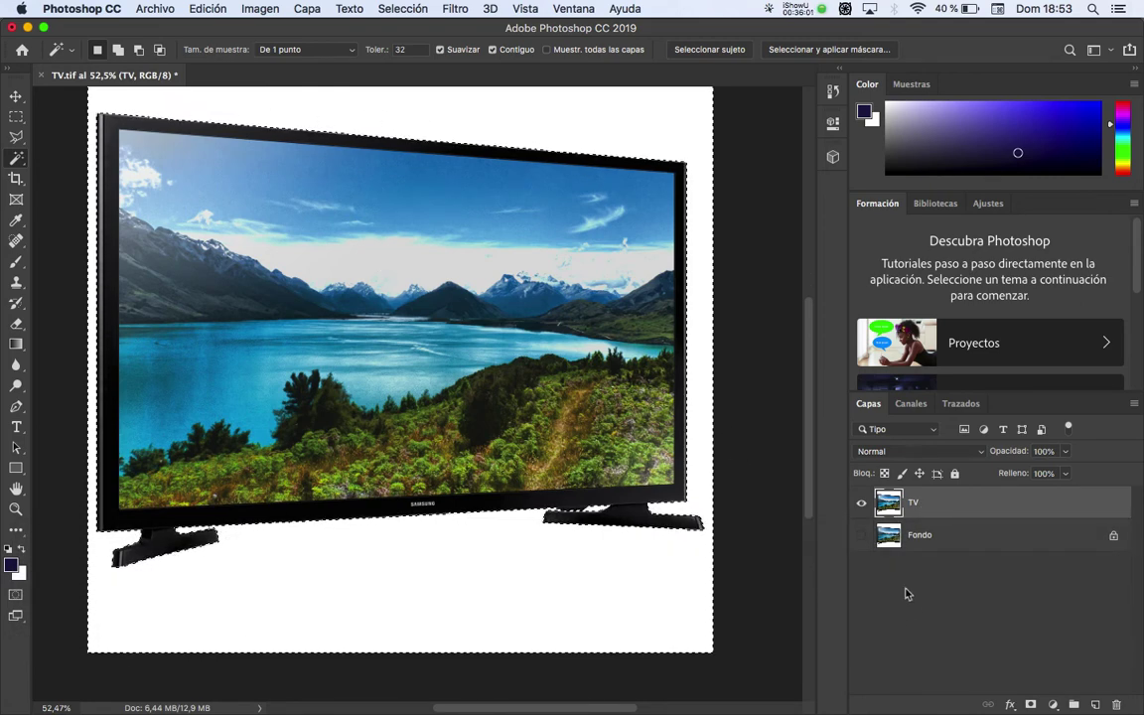
Try a layer mask that reveals only the selected background on the TV layer, and undo it
left_click(990, 502)
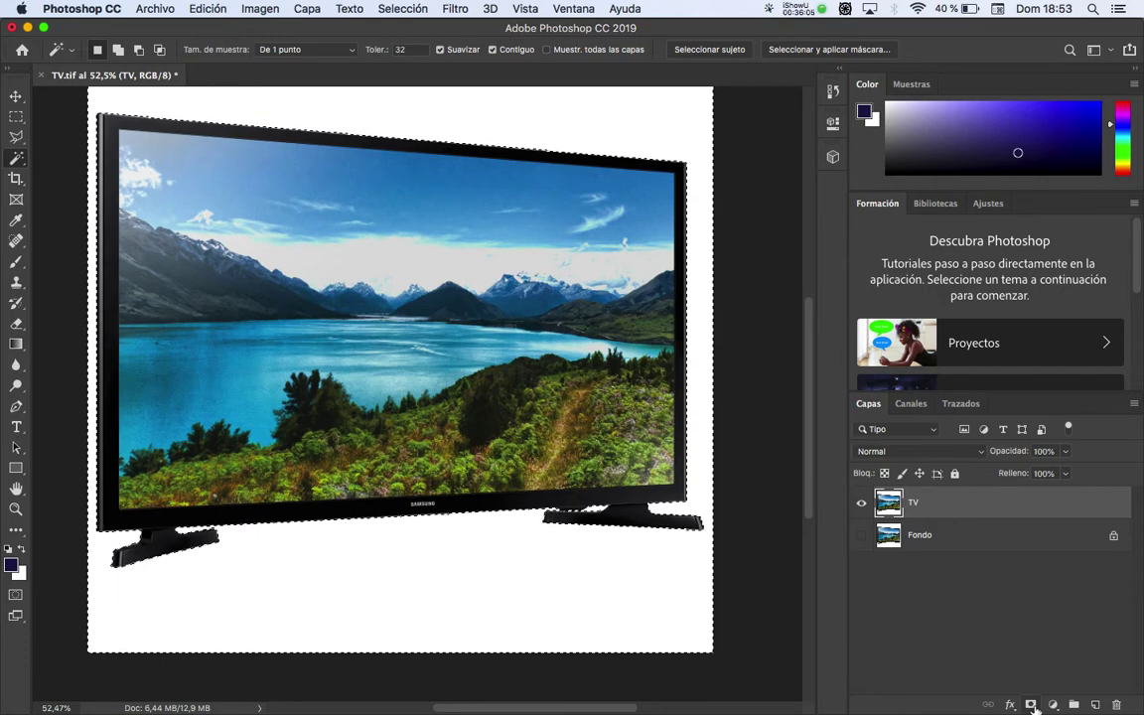
left_click(1031, 705)
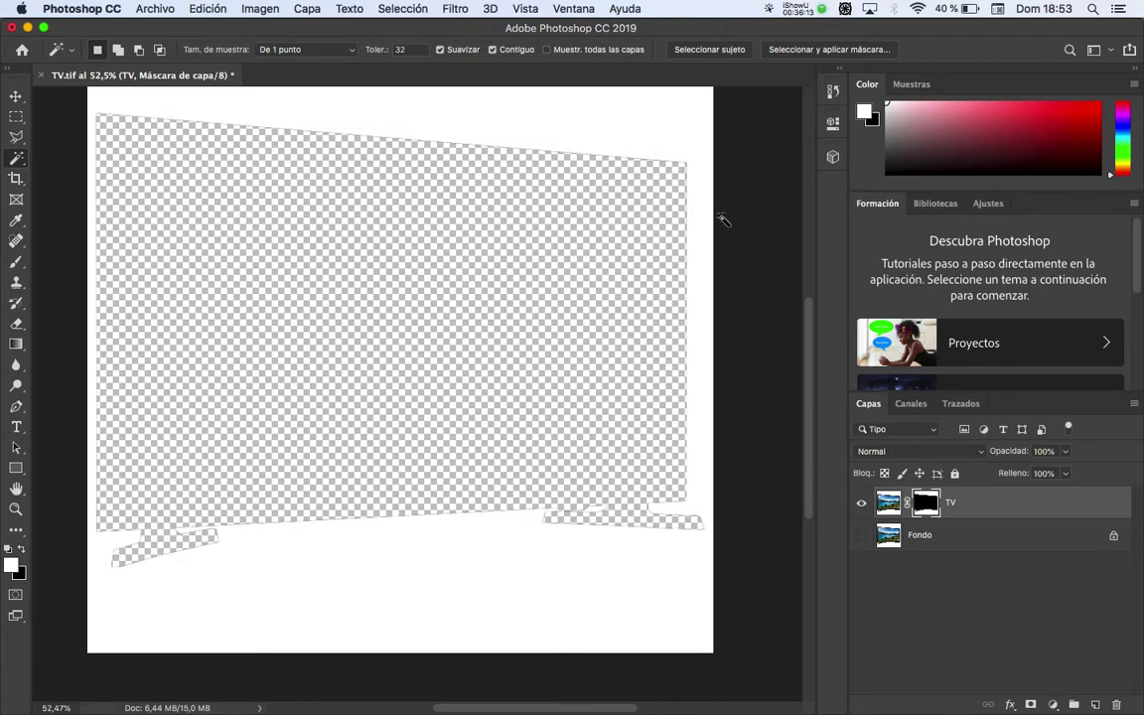
key("super")
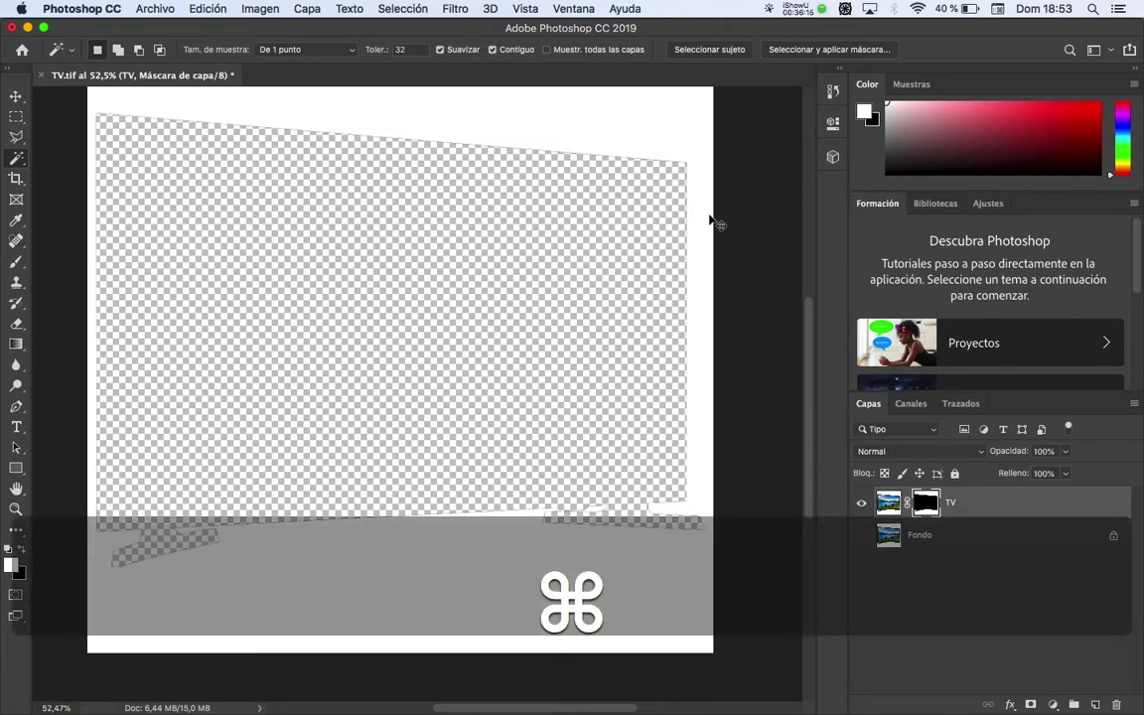
key("super+z")
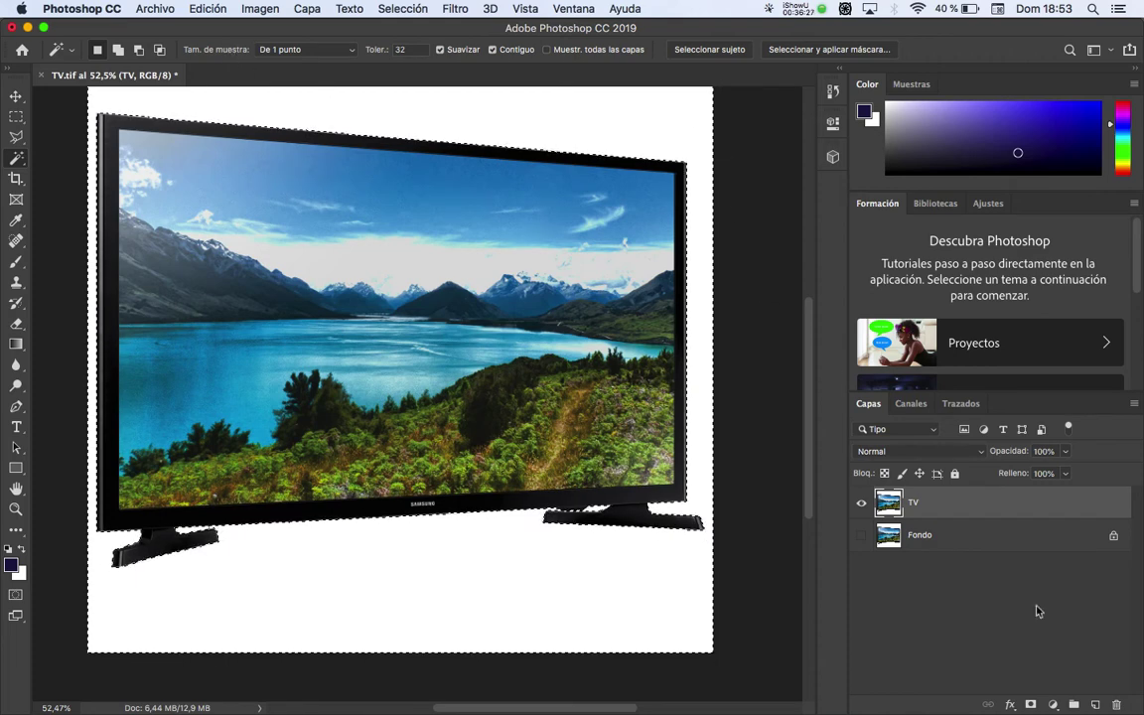
Add an inverted layer mask that hides the selected background of the TV layer, and check the mask on its own
key("alt")
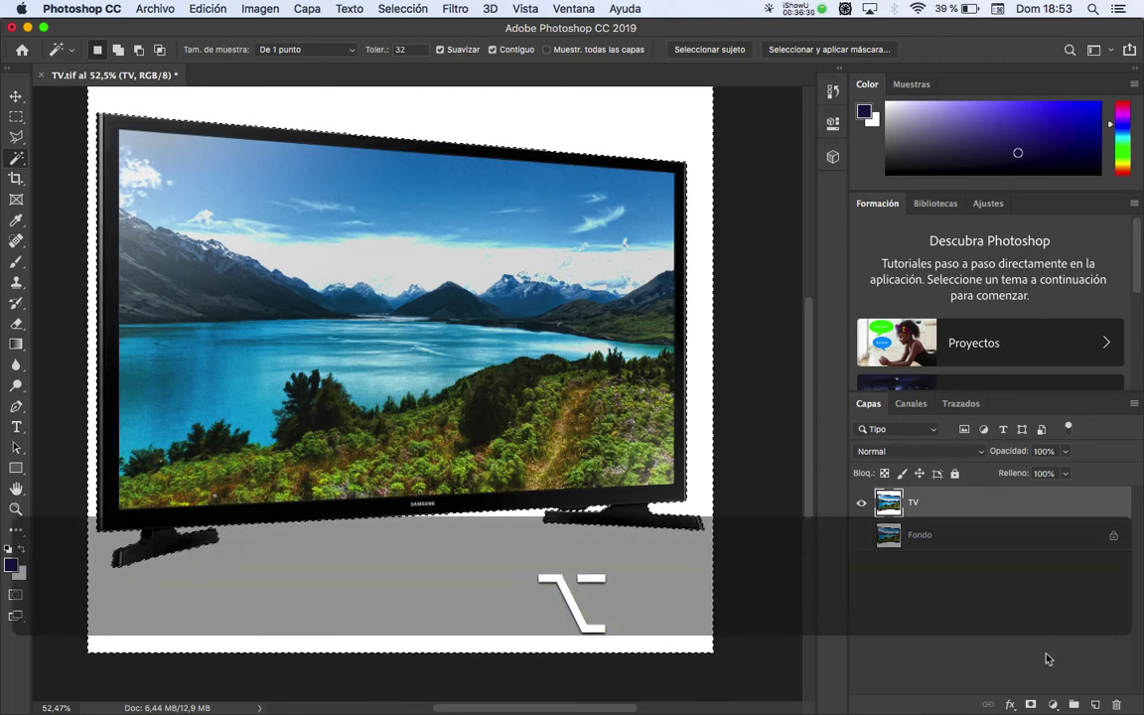
left_click(1030, 705, "alt")
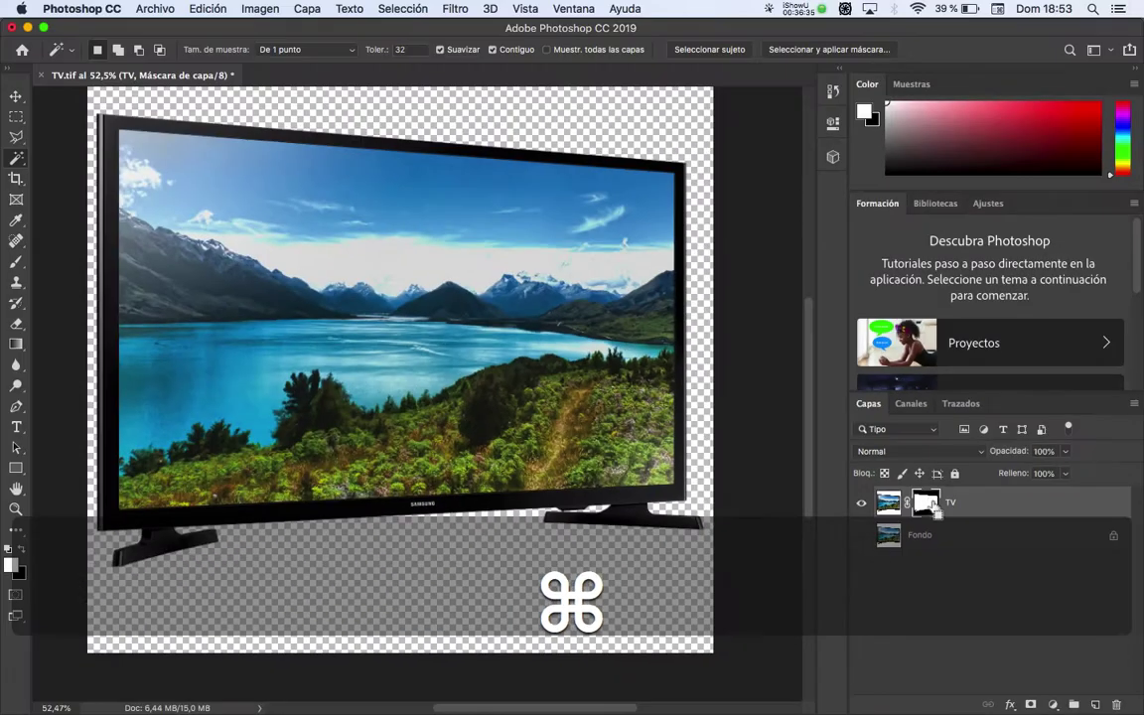
left_click(918, 481, "super")
left_click(926, 505, "alt")
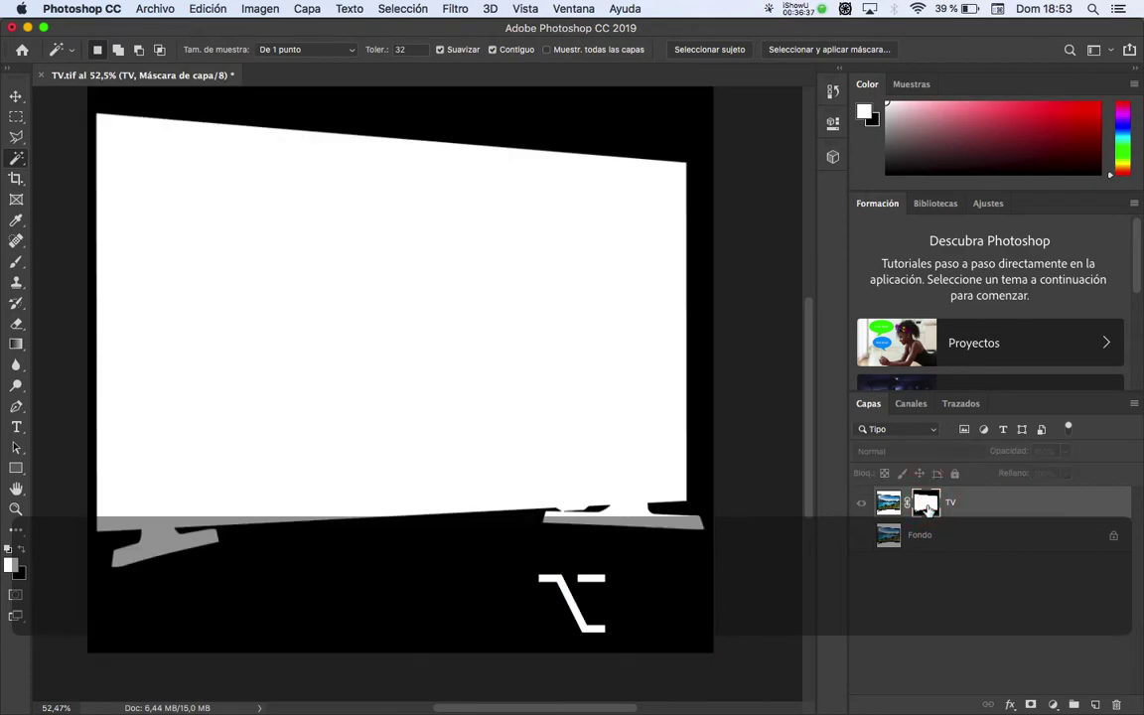
left_click(926, 505, "alt")
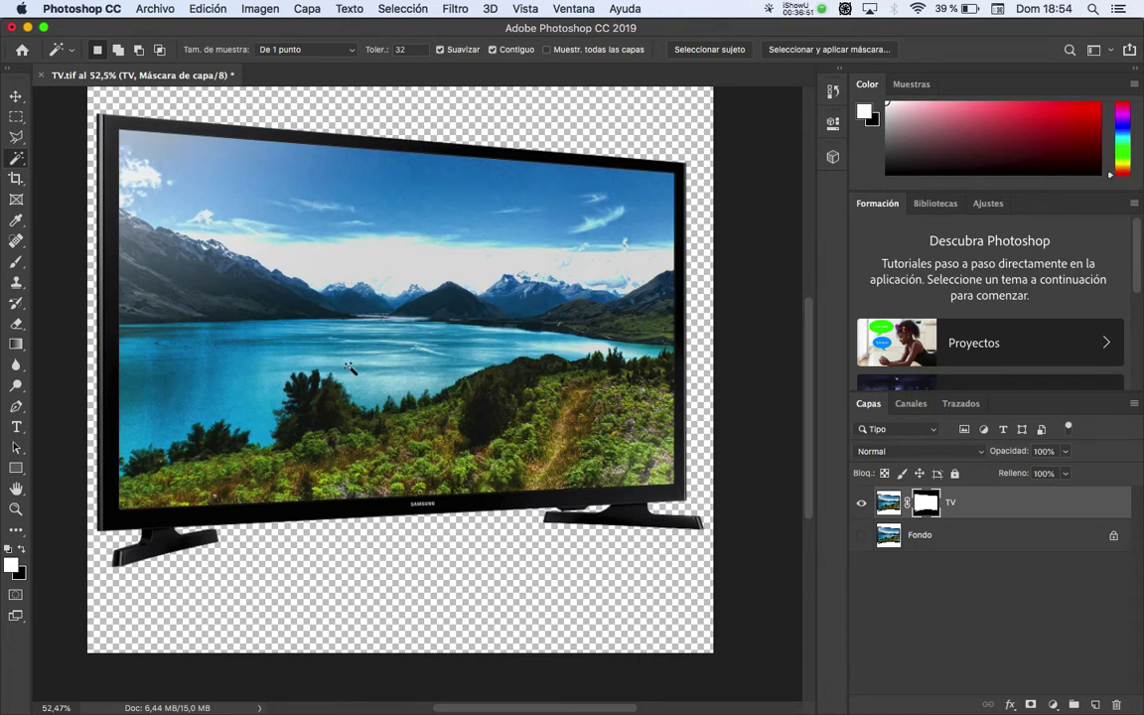
Save the cut-out as a layered TIFF named TV_sin fondo.tif in the Imagenes folder
key("shift+super+s")
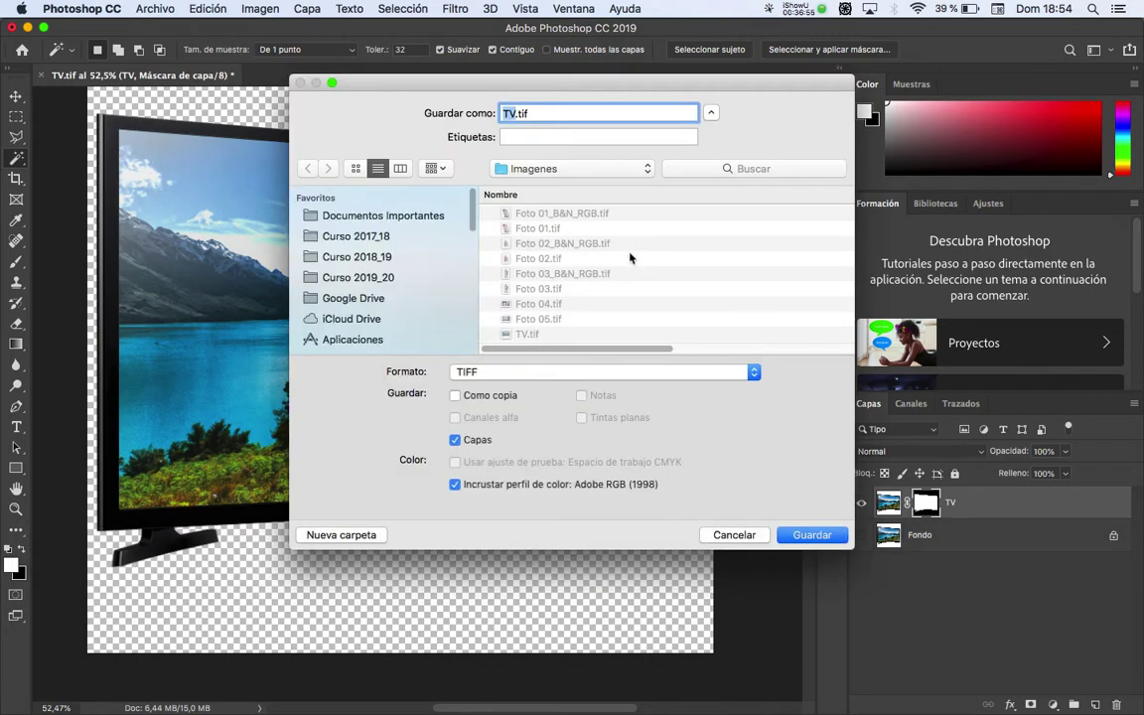
left_click(514, 115)
type("_")
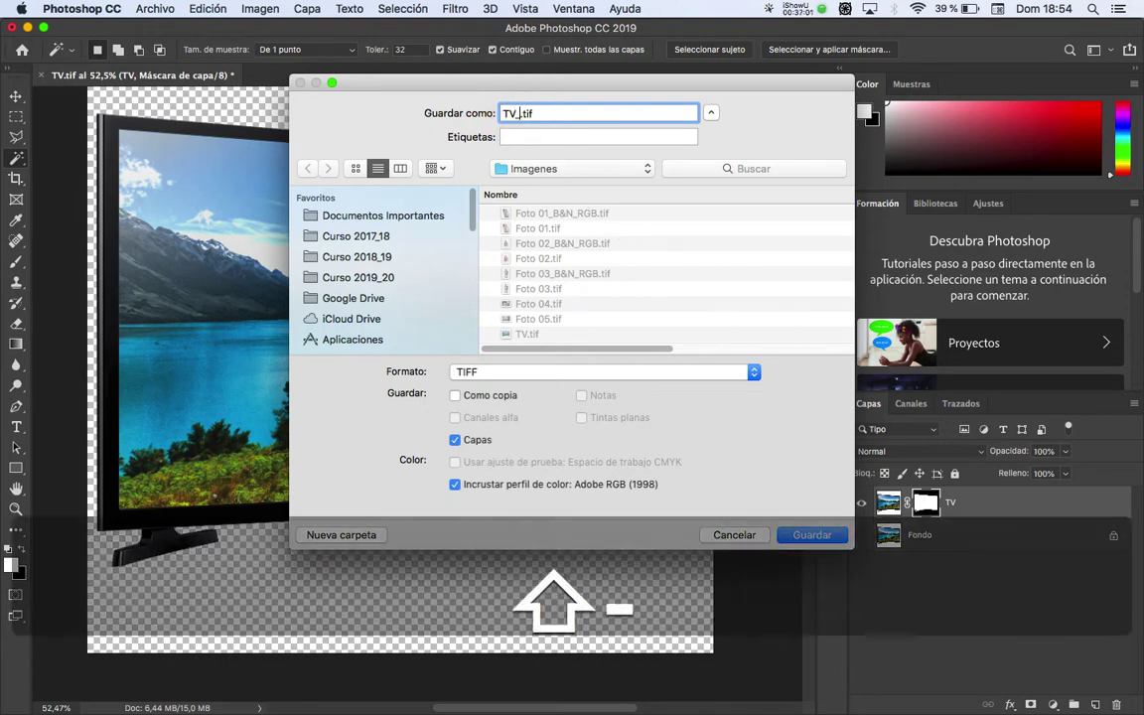
type("sin fondo")
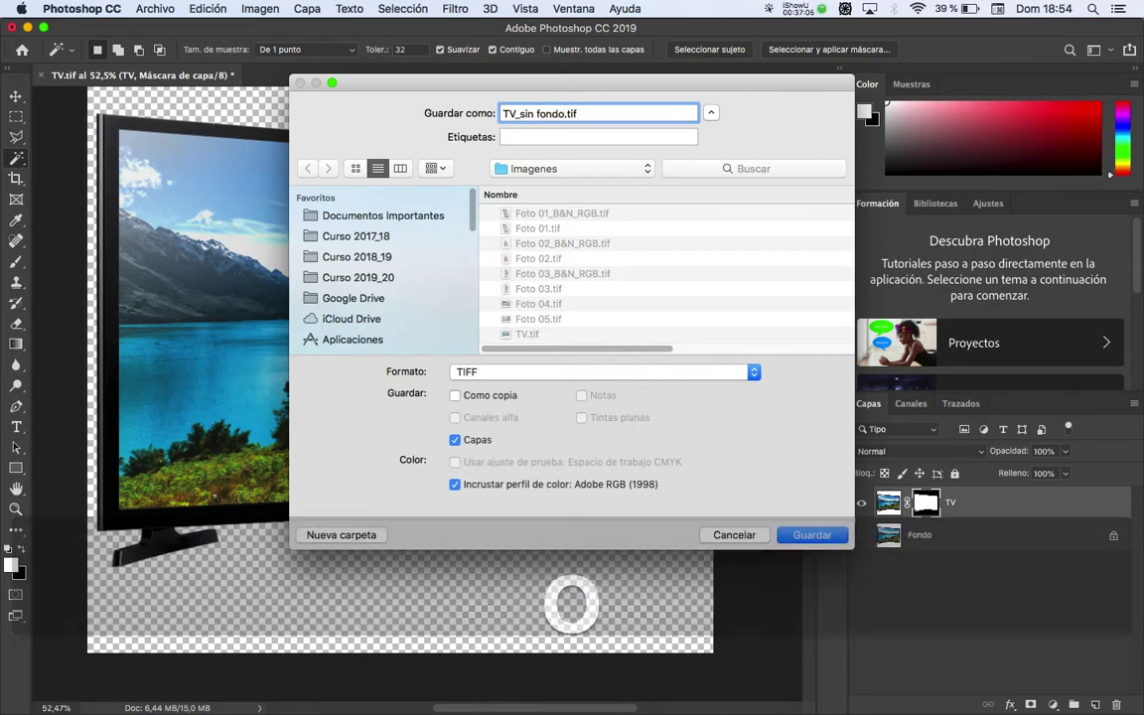
key("Return")
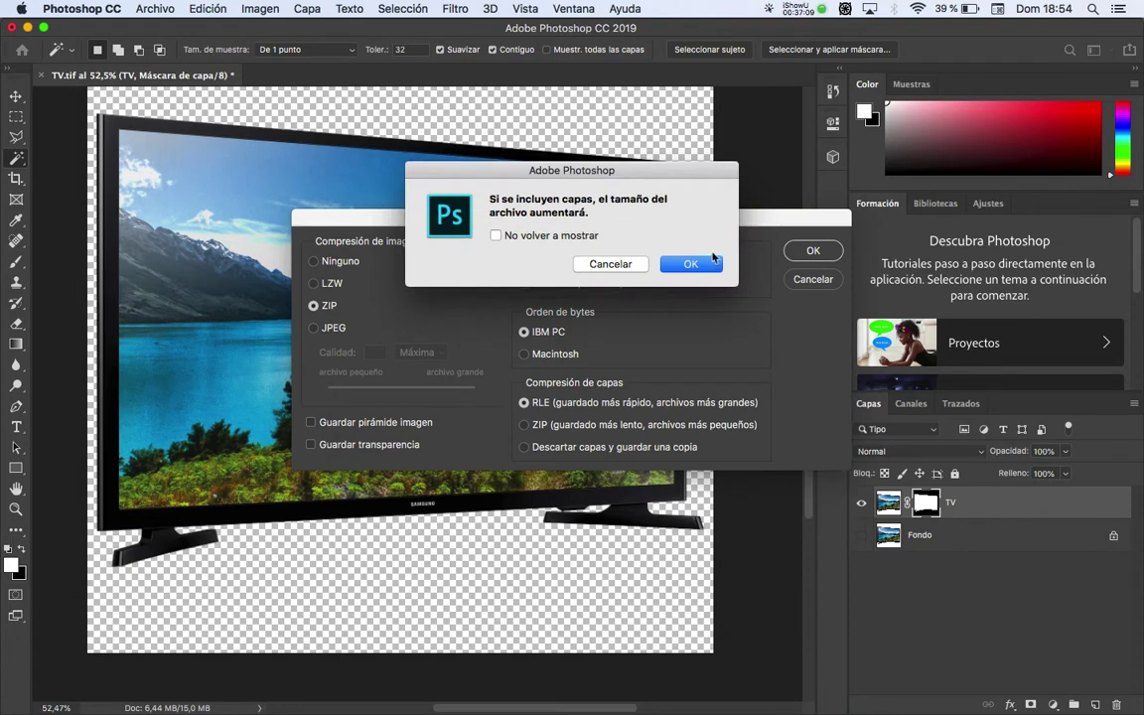
left_click(711, 262)
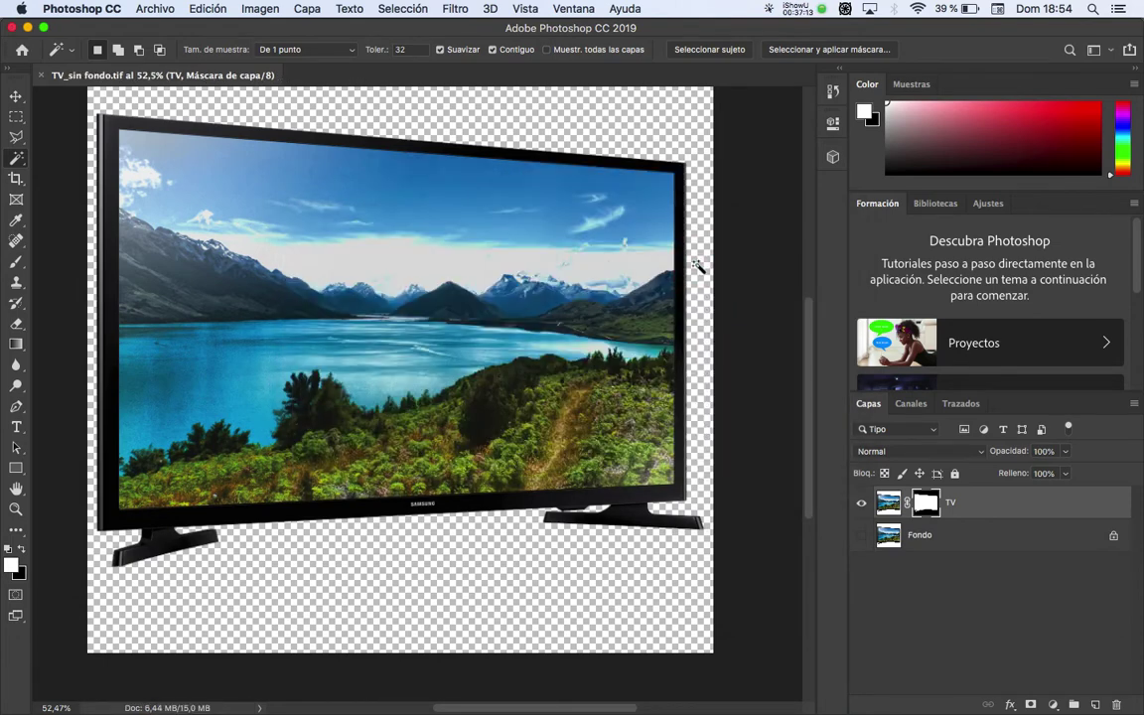
Save again over TV_sin fondo.tif with Guardar transparencia enabled and ZIP layer compression
key("shift+super+s")
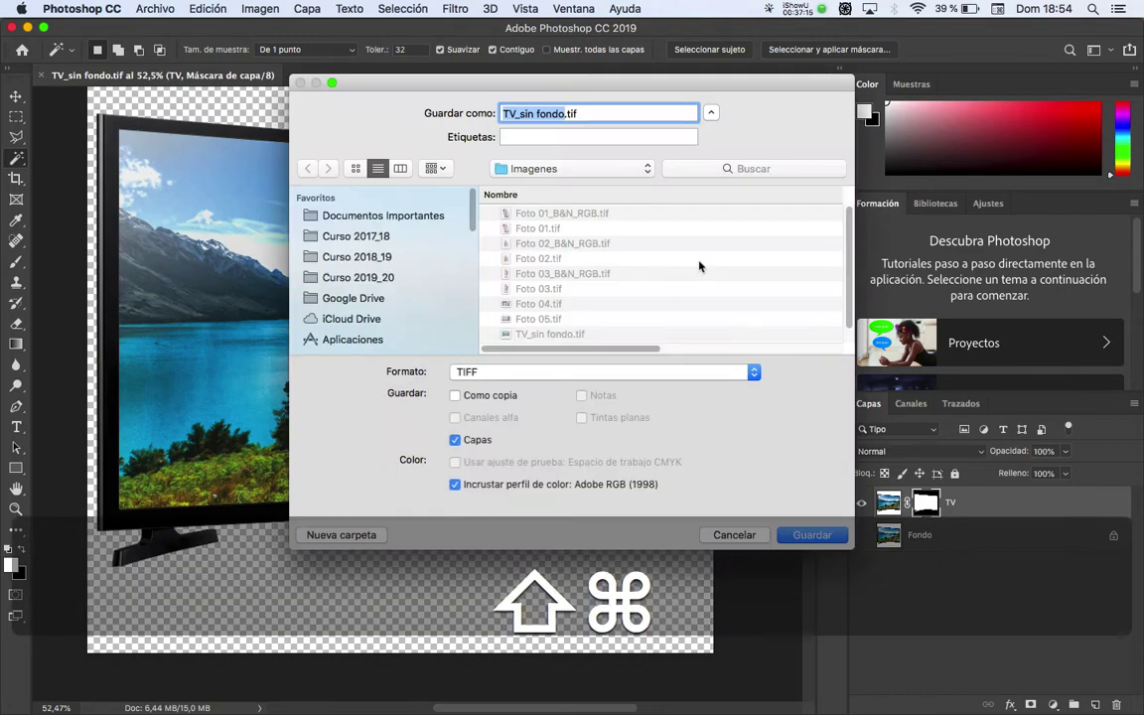
left_click(842, 536)
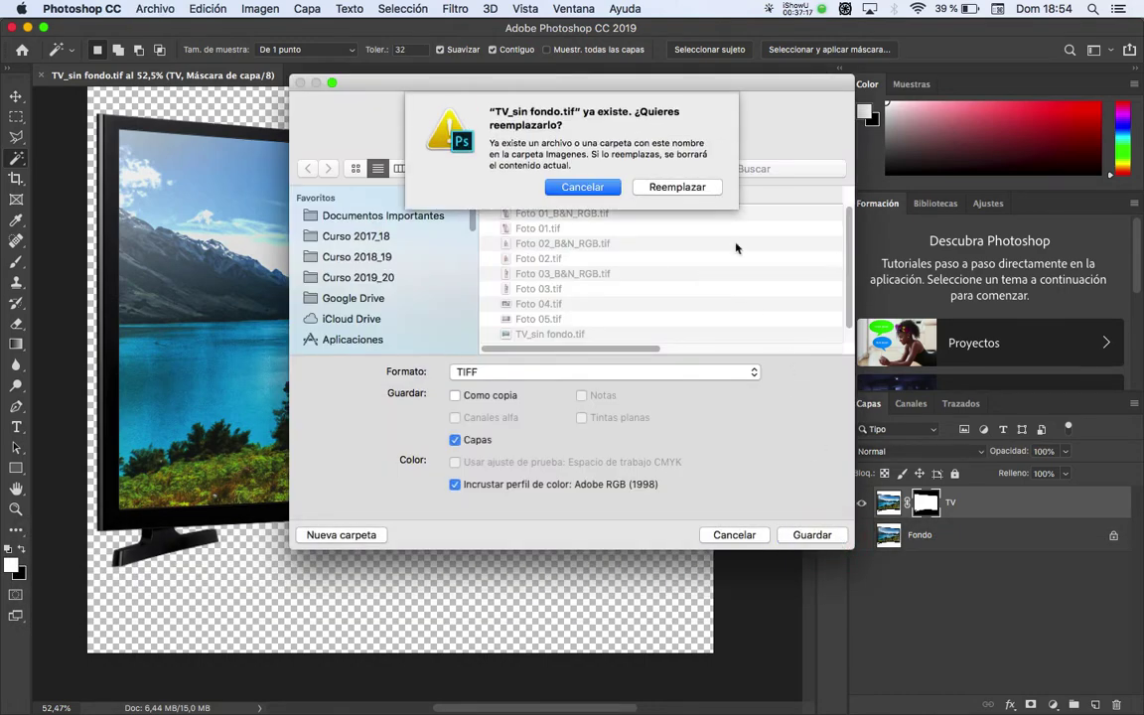
left_click(694, 191)
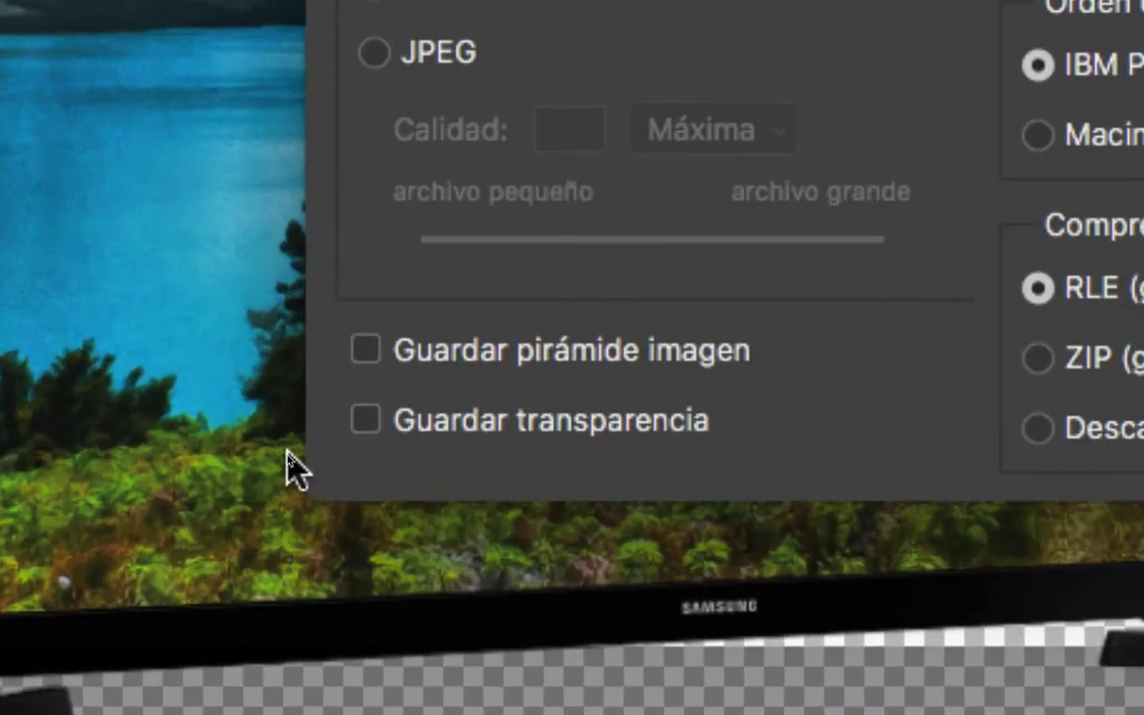
left_click(361, 421)
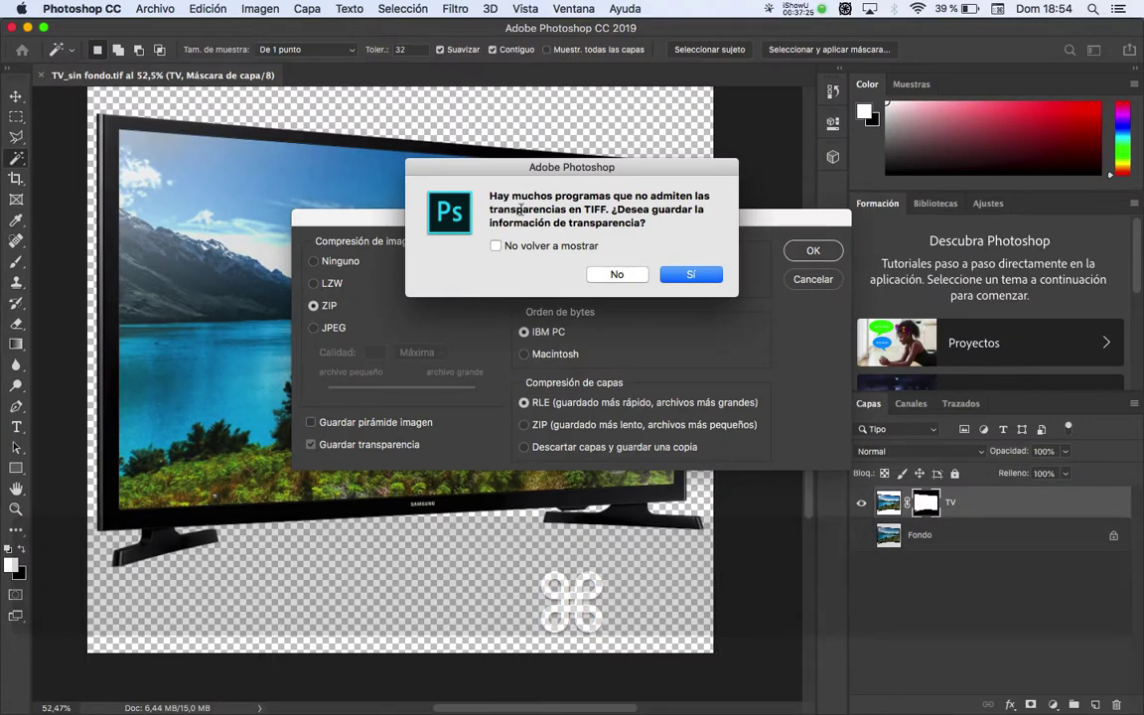
mouse_move(569, 180)
left_mouse_down()
mouse_move(560, 153)
mouse_move(602, 148)
left_mouse_up()
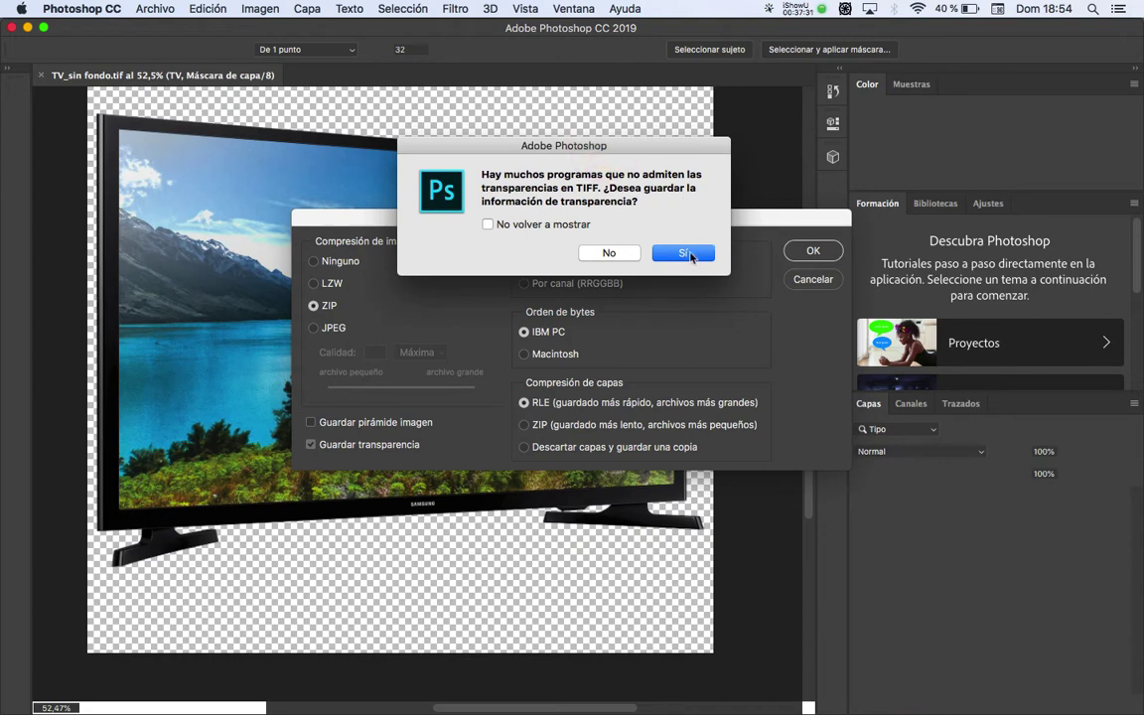
left_click(692, 257)
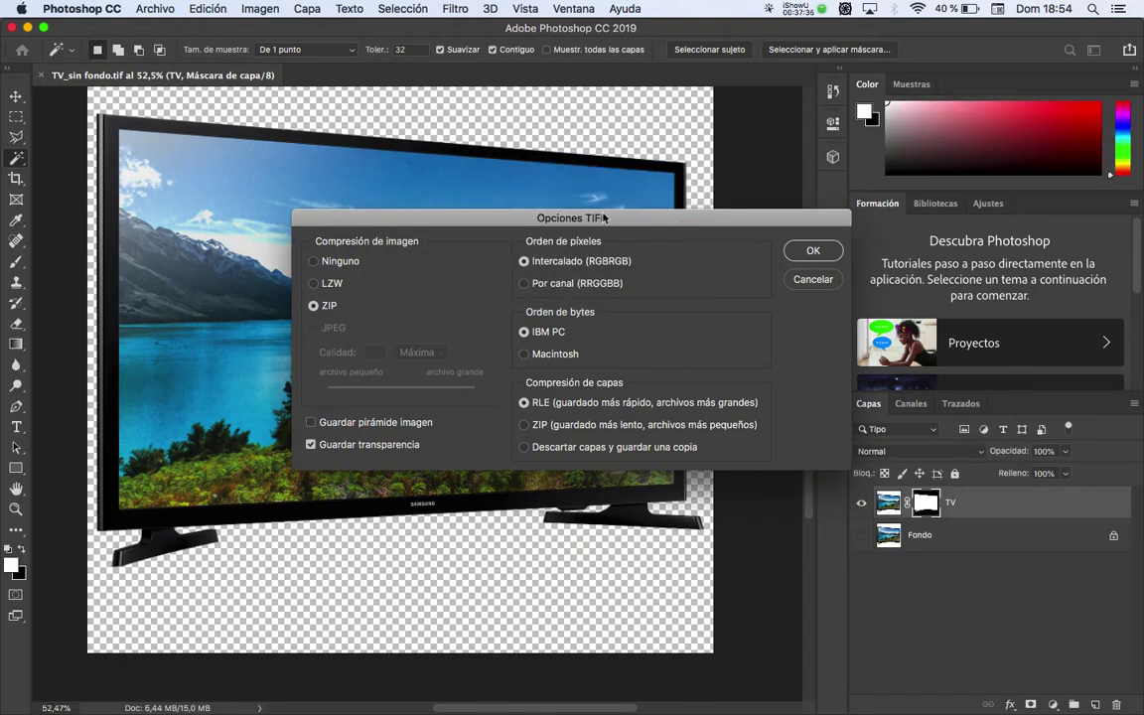
left_click_drag(620, 221, 639, 204)
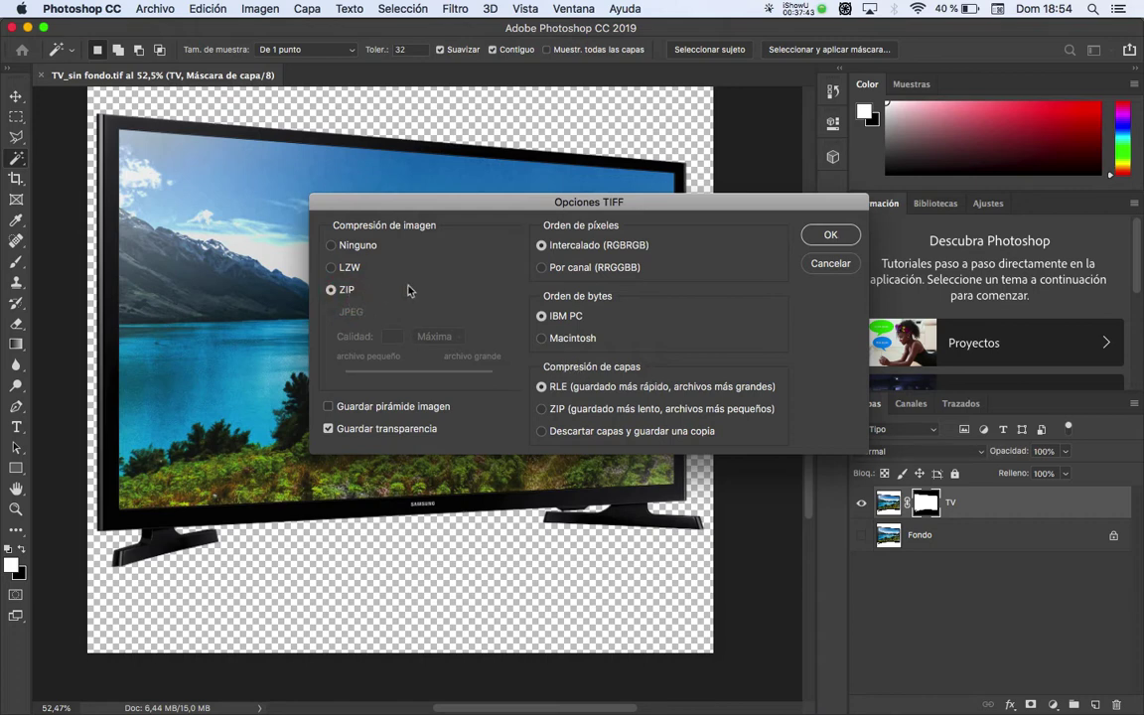
left_click(586, 415)
left_click(820, 237)
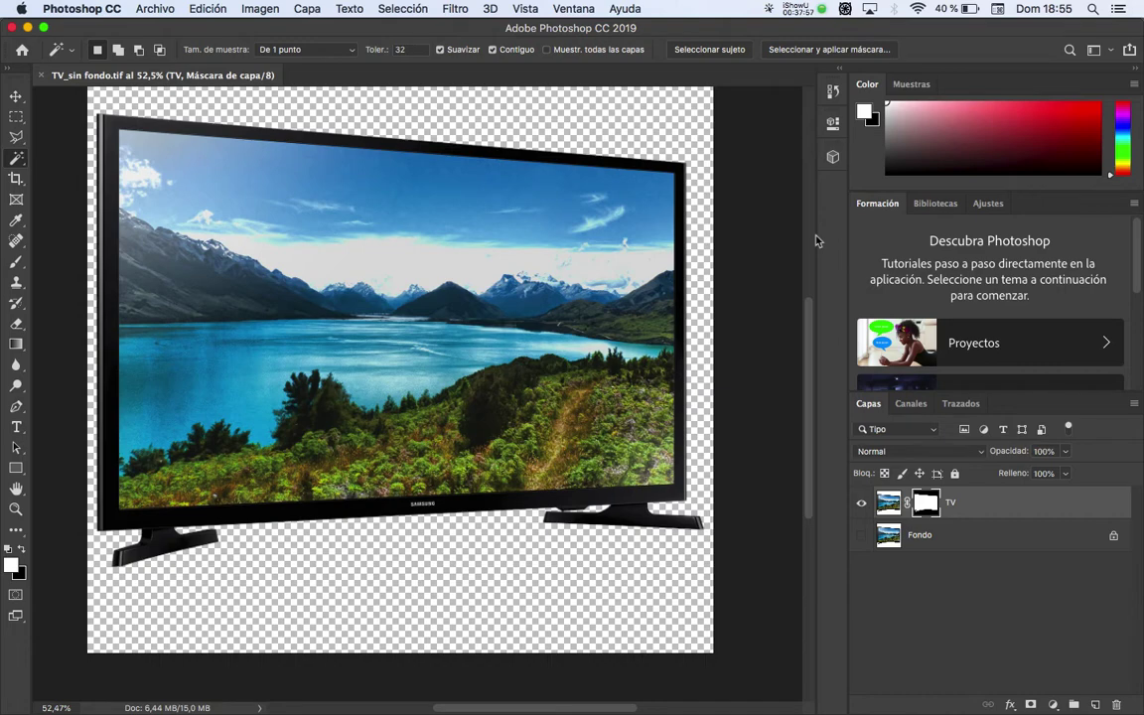
Close the TV image, quit Photoshop and switch to Ejercicio 22.indd in InDesign
key("super+shift+p")
key("super+w")
key("super+q")
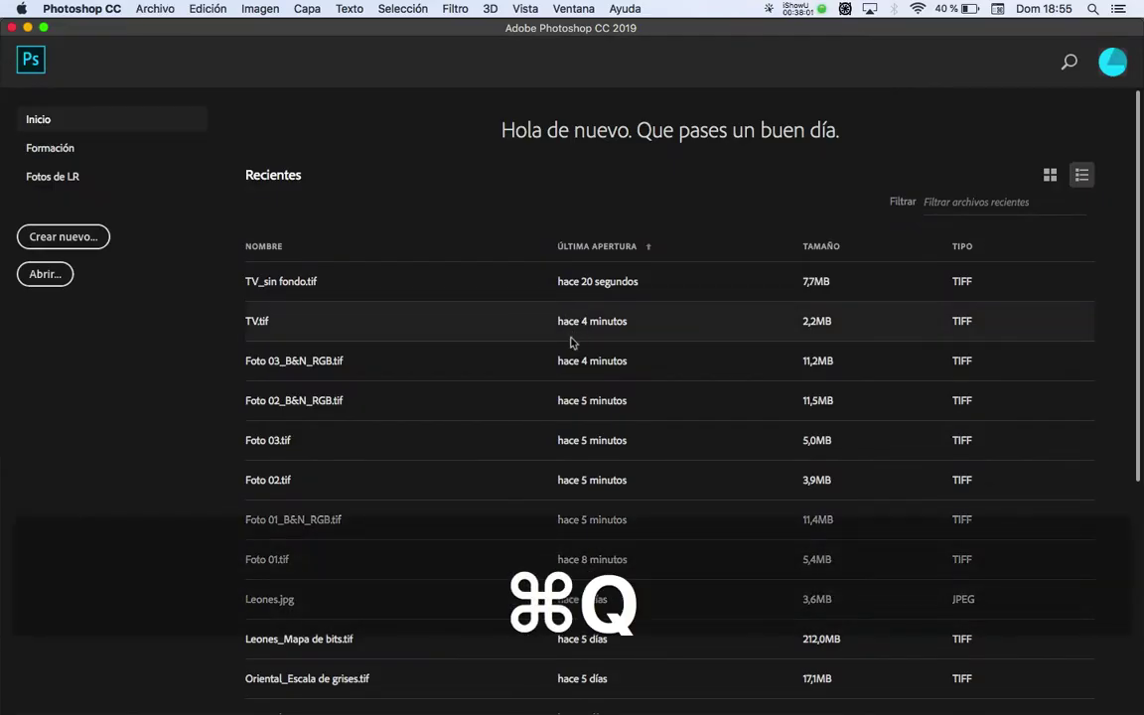
key("super+Tab")
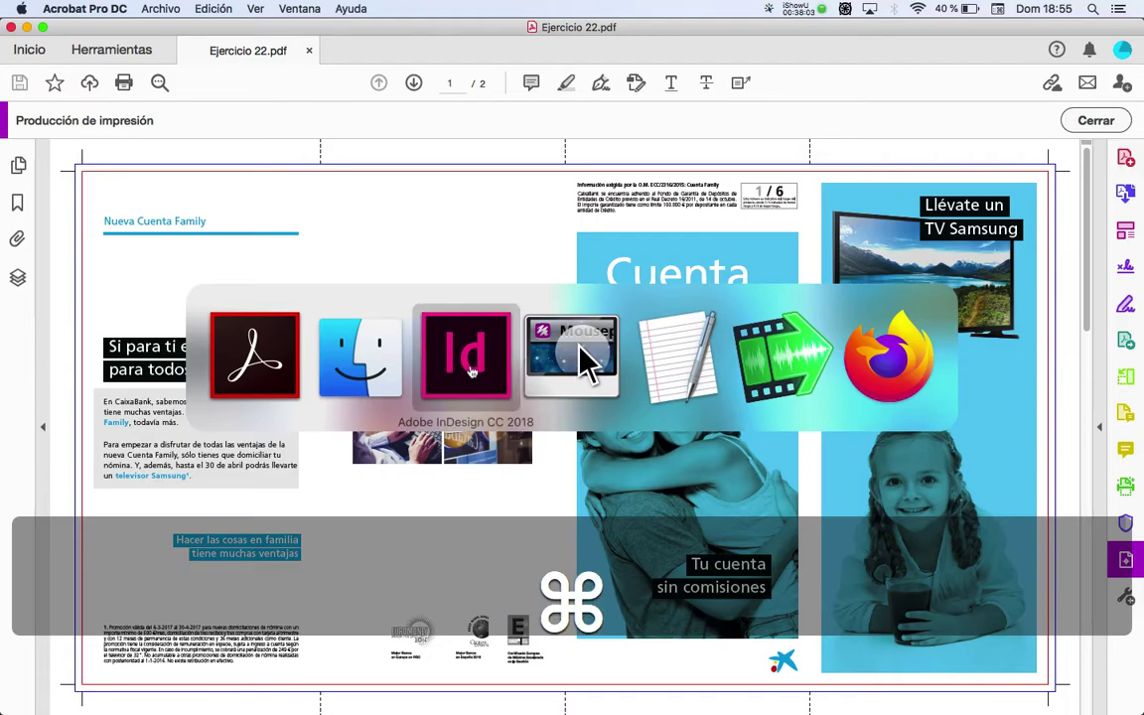
scroll(523, 321, "up", 4)
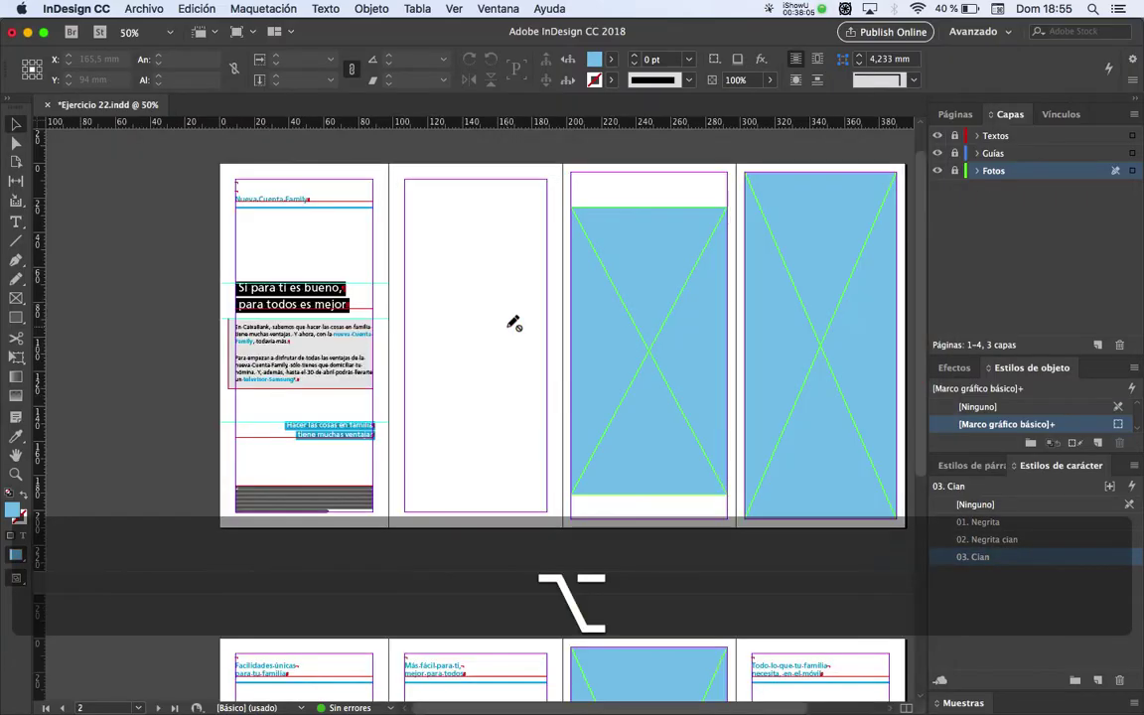
Unlock the Fotos layer and select the blue frame on the leaflet's third panel of the first spread
key("space")
left_click_drag(748, 288, 625, 292)
key("space")
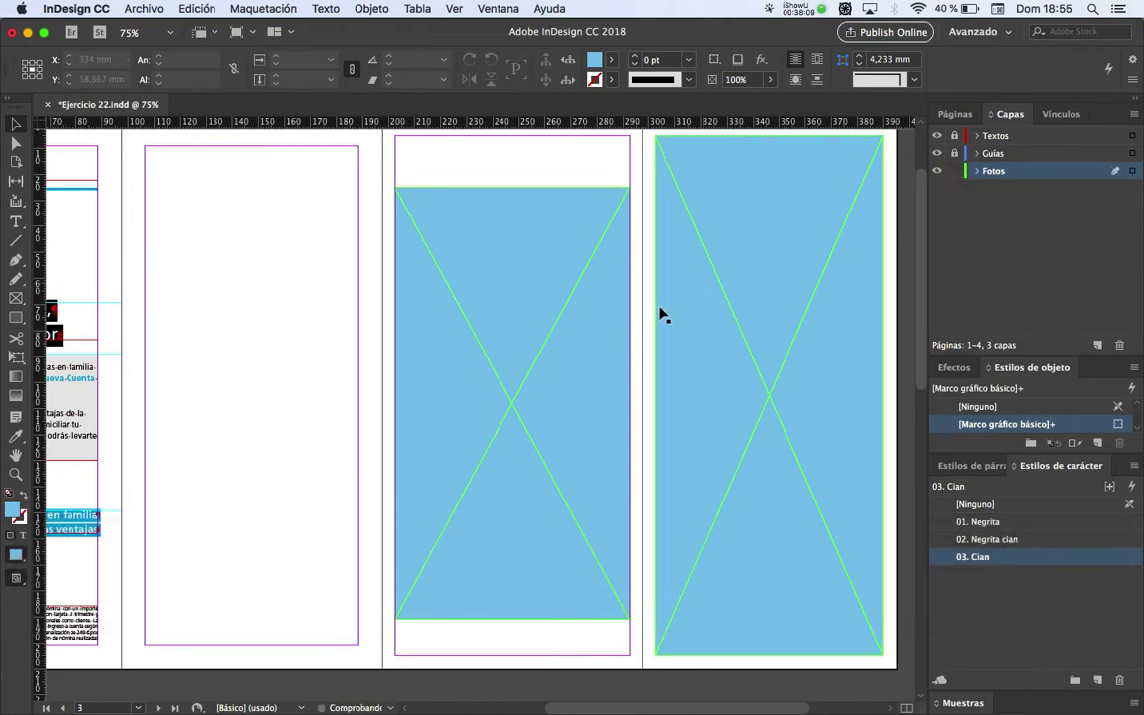
key("space")
left_click_drag(694, 310, 648, 313)
left_click(444, 230)
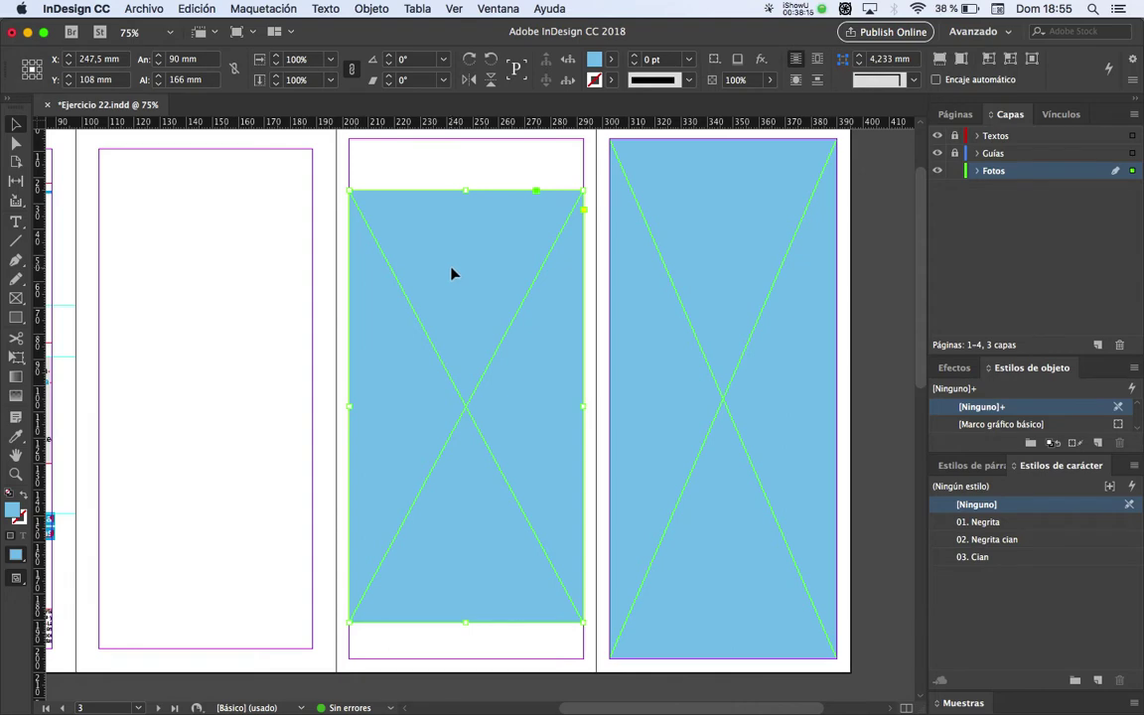
Place Foto 01_B&N_RGB.tif from the Ejercicio 22 Imagenes folder in the selected frame, checking the choice against the reference PDF
key("super+d")
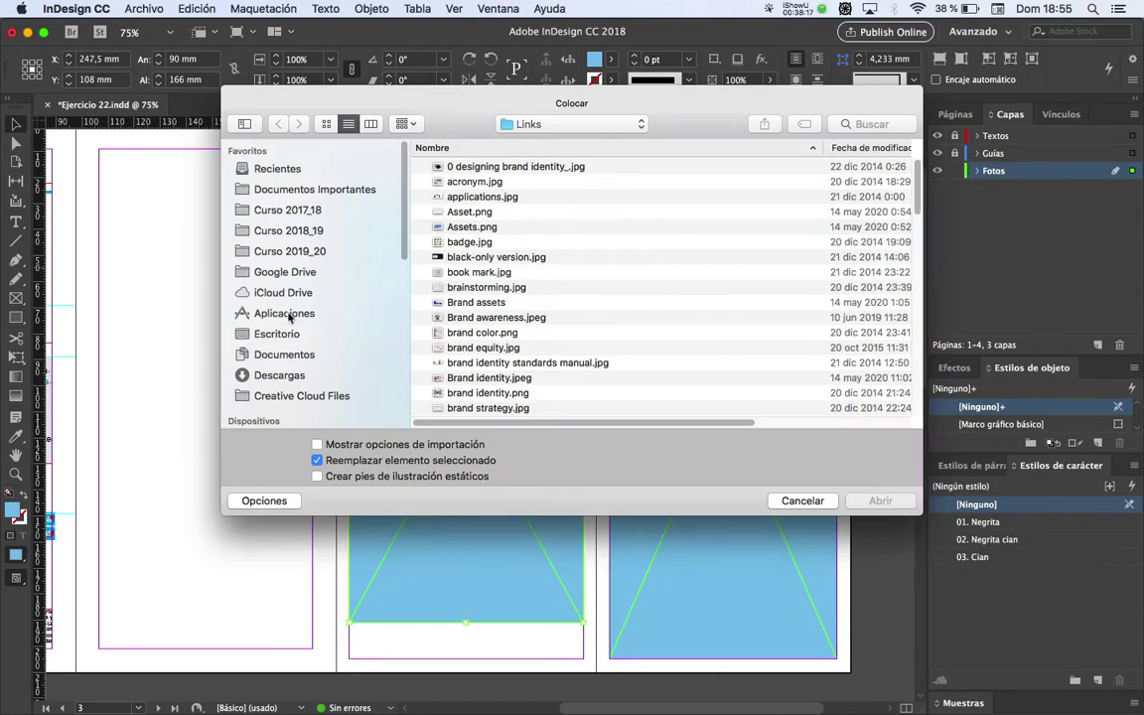
left_click(274, 337)
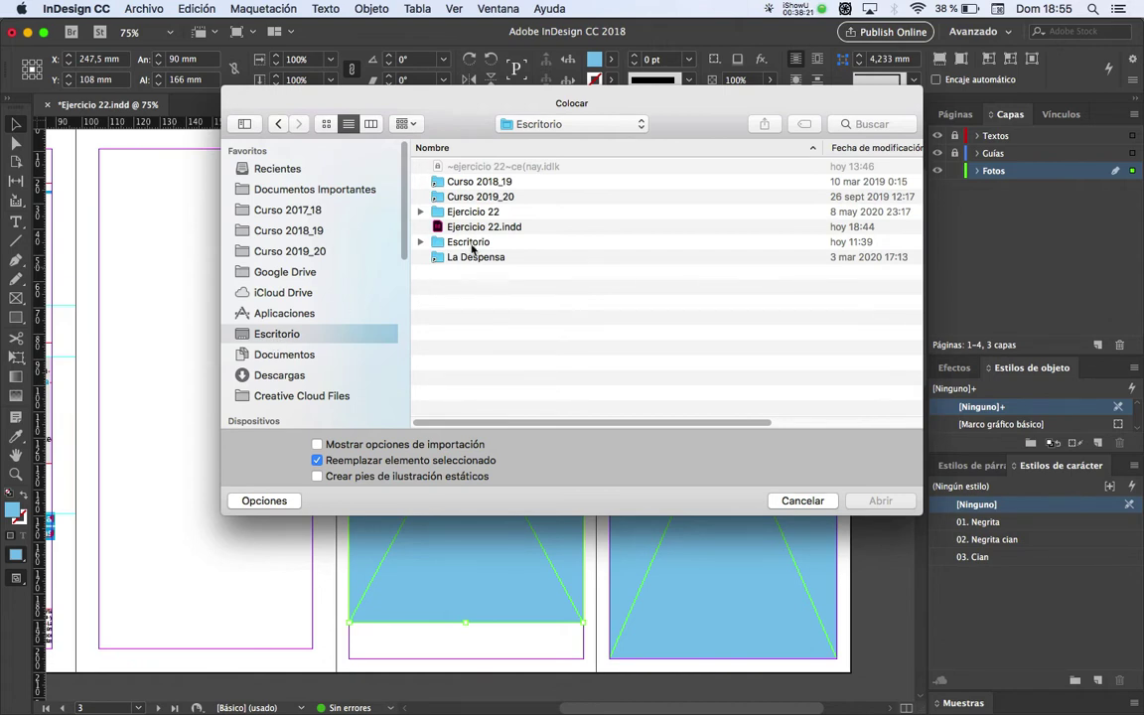
double_click(461, 213)
double_click(459, 234)
key("super+Tab")
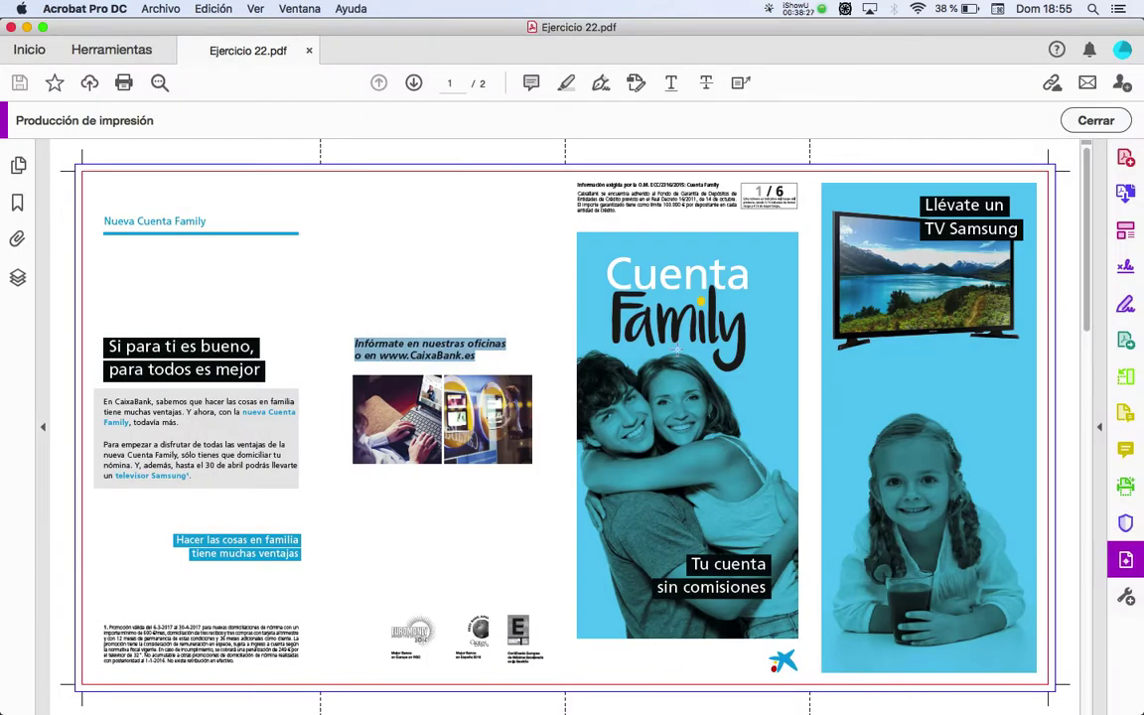
key("super+Tab")
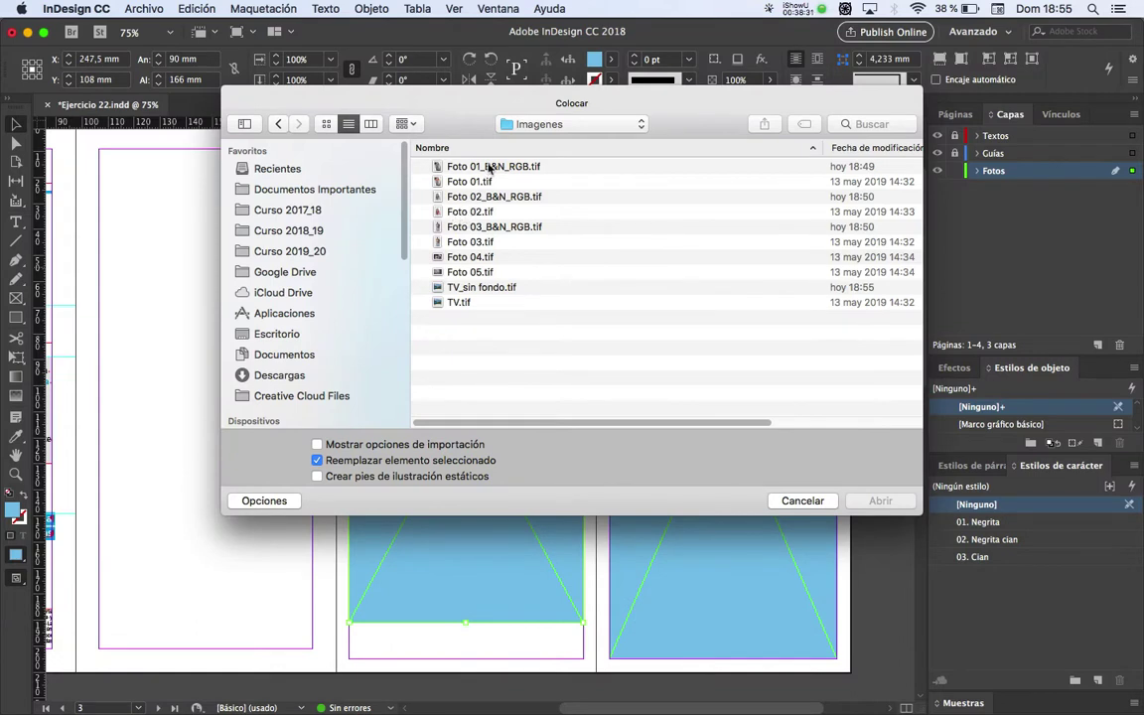
left_click(490, 168)
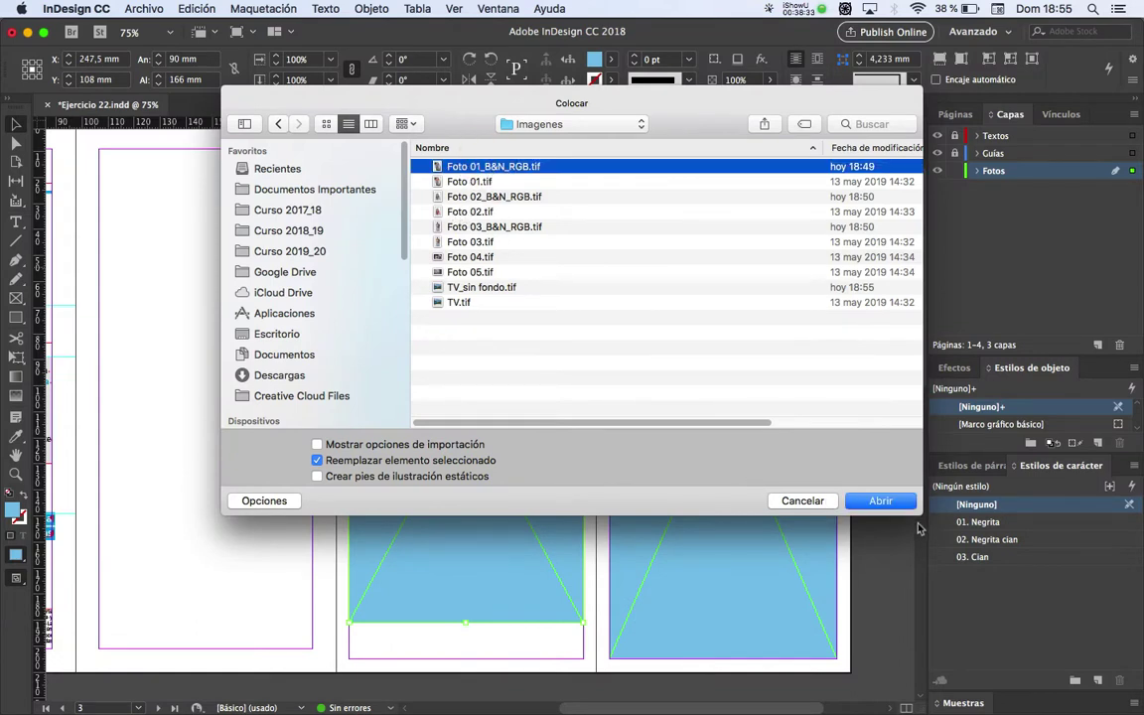
left_click(905, 501)
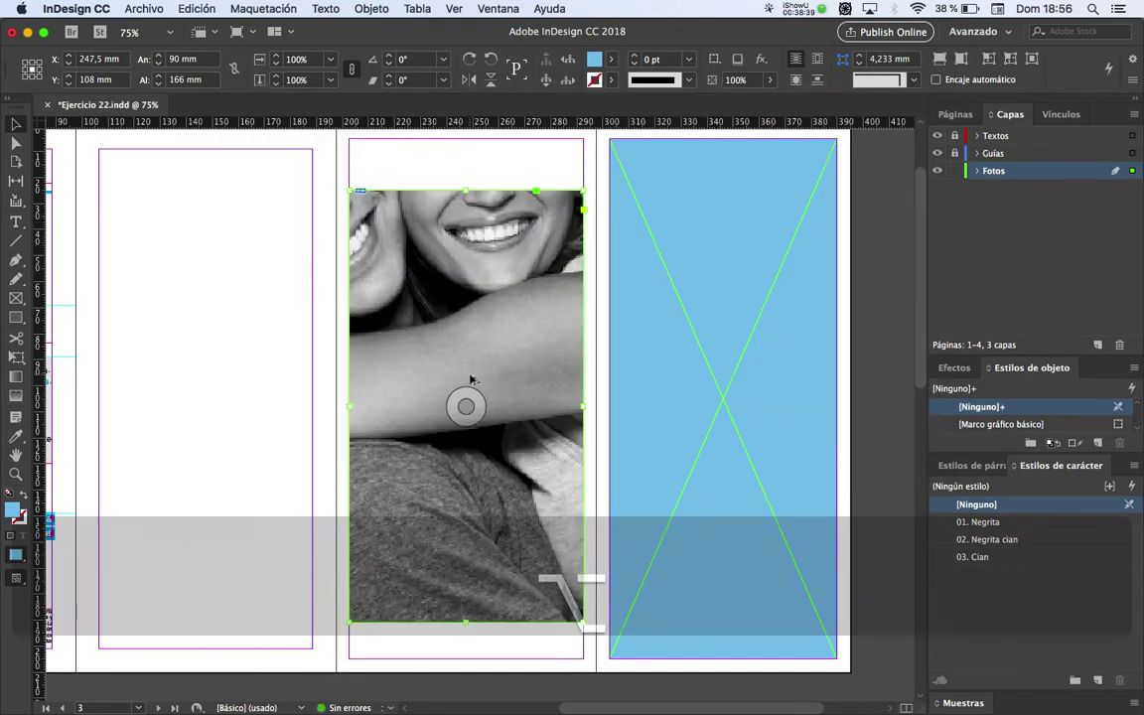
Fit the couple photo with Llenar marco proporcionalmente so that it fills its frame
scroll(470, 380, "down", 4, "alt")
left_click(524, 294)
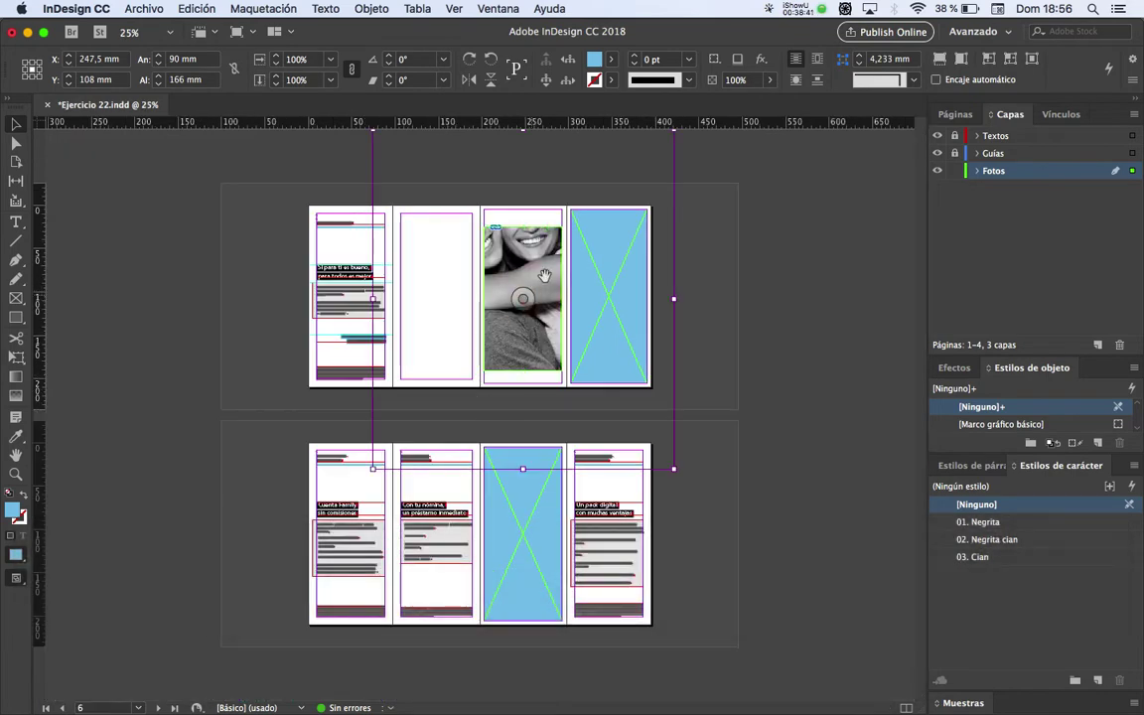
scroll(551, 273, "up", 2, "alt")
left_click(183, 247)
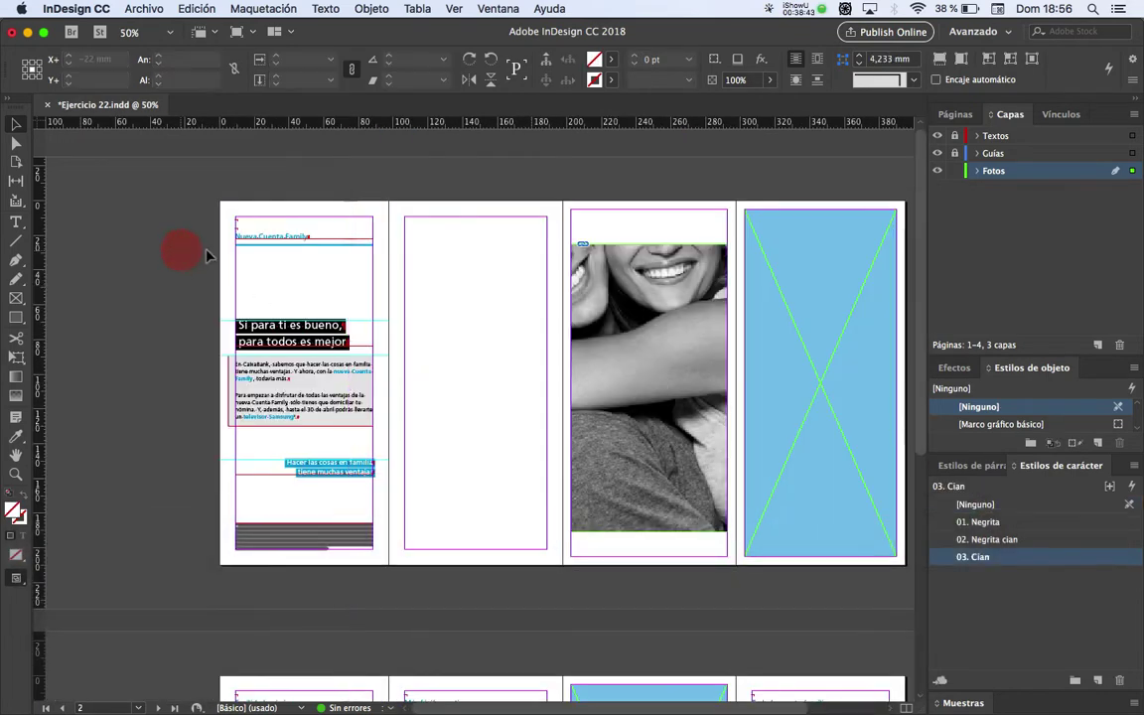
scroll(460, 336, "right", 3)
scroll(466, 384, "up", 2, "alt")
scroll(503, 326, "down", 2, "alt")
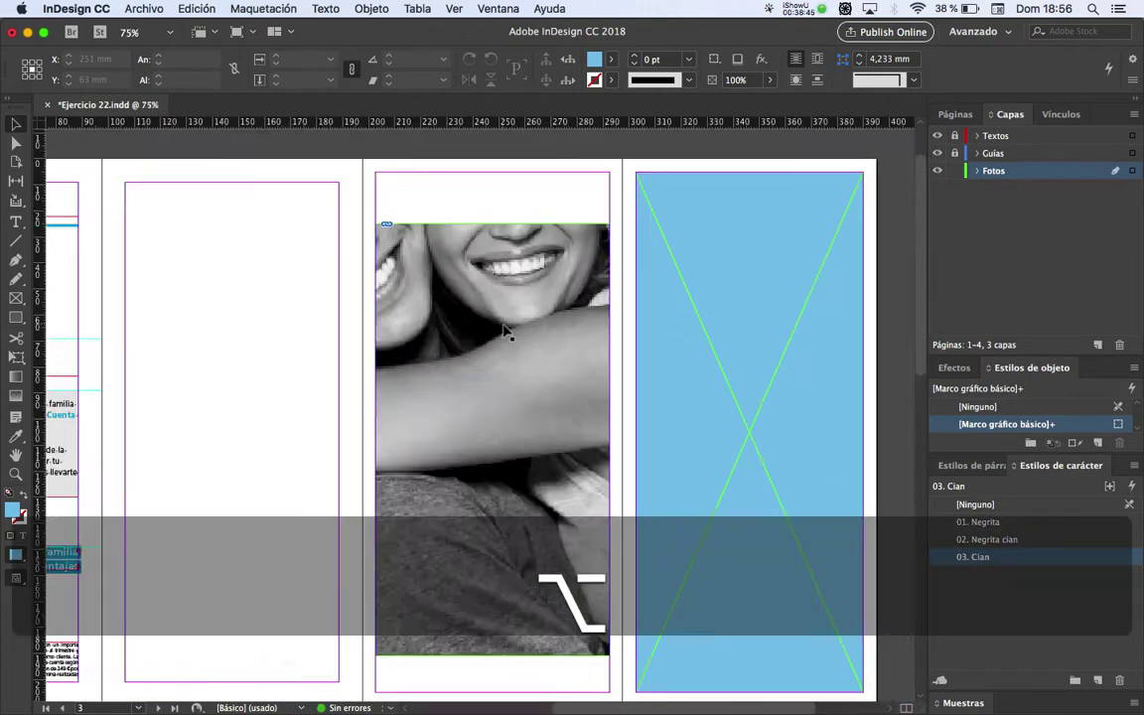
left_click_drag(491, 340, 491, 324)
left_click(486, 293)
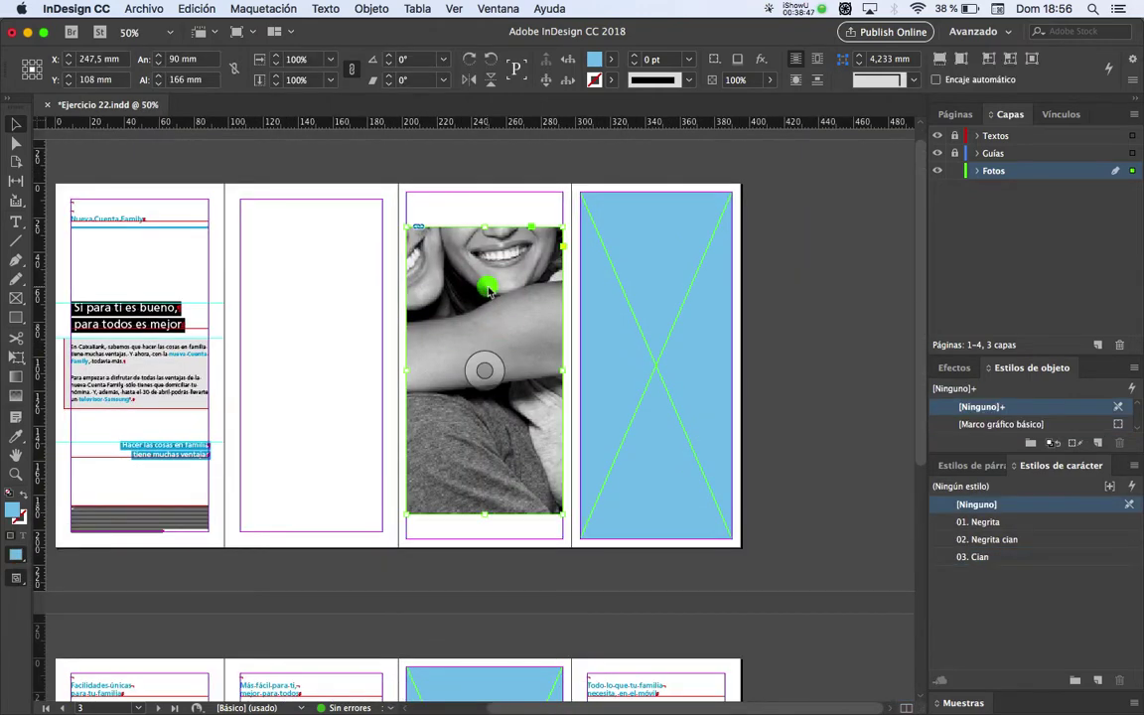
right_click(487, 291)
mouse_move(551, 461)
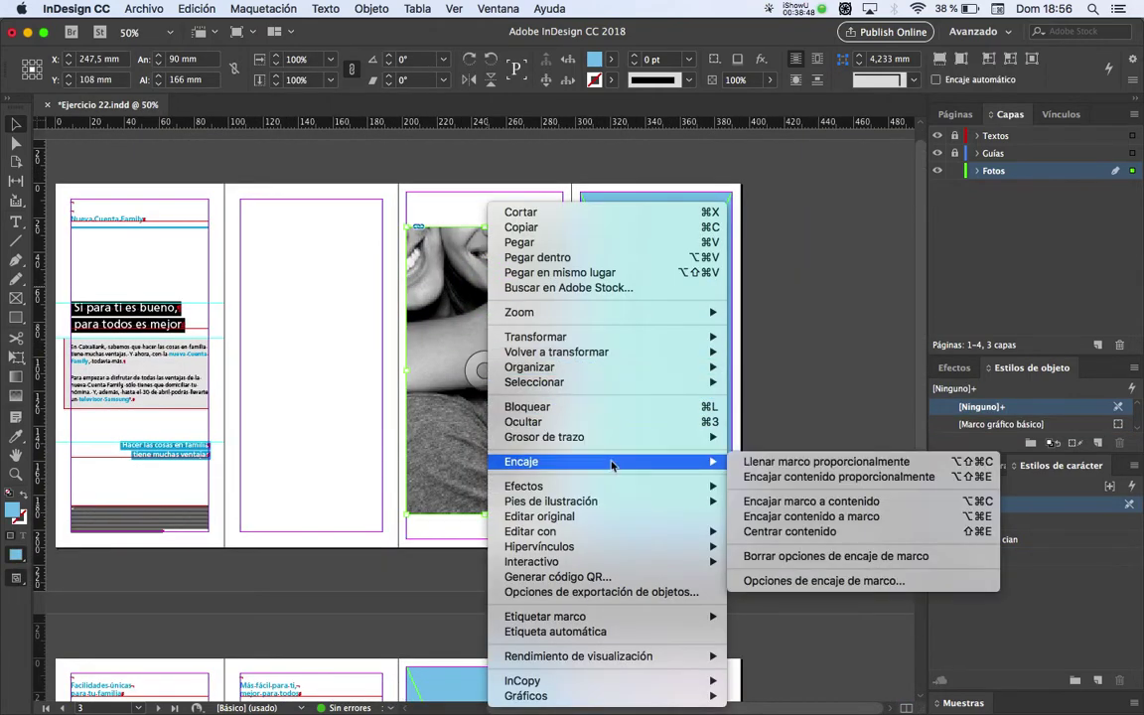
left_click(786, 464)
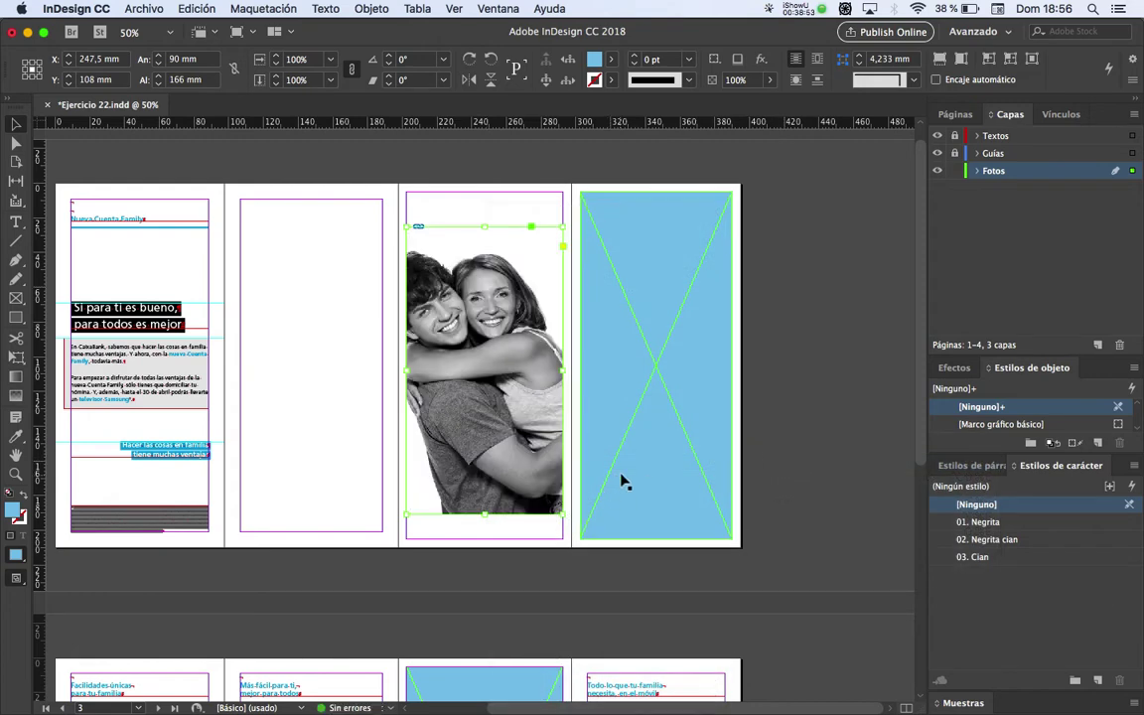
Nudge the couple photo right within its frame to X+ 51 mm, comparing its position with the reference PDF
key("super+Tab")
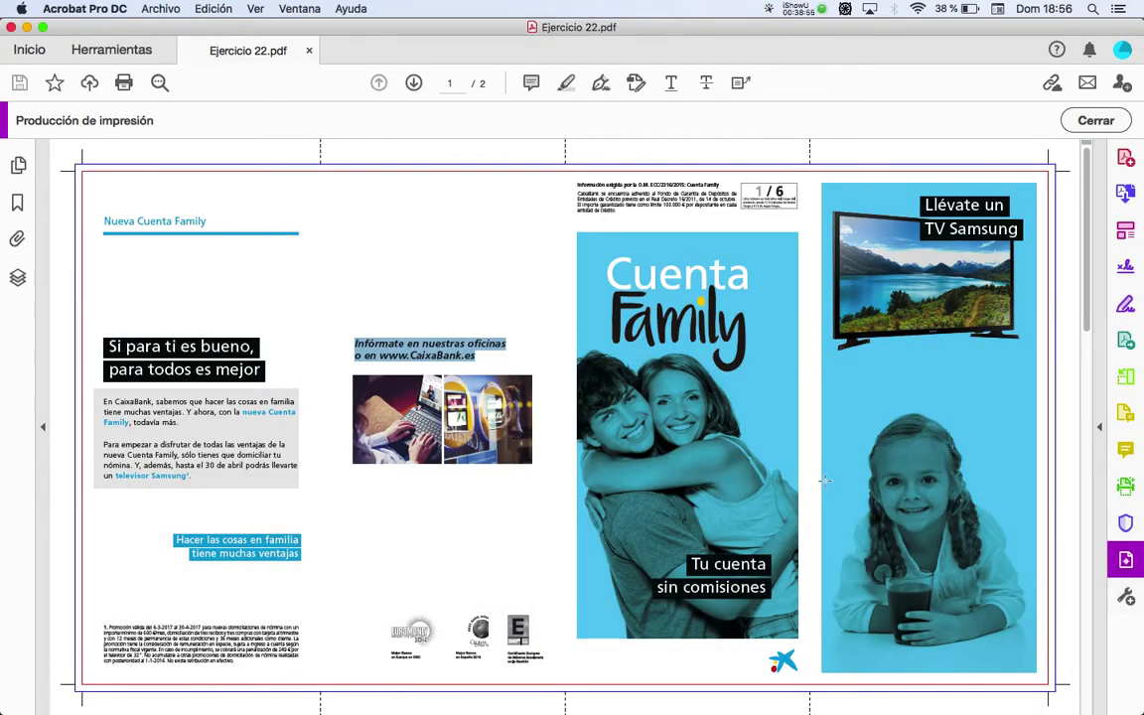
key("super+Tab")
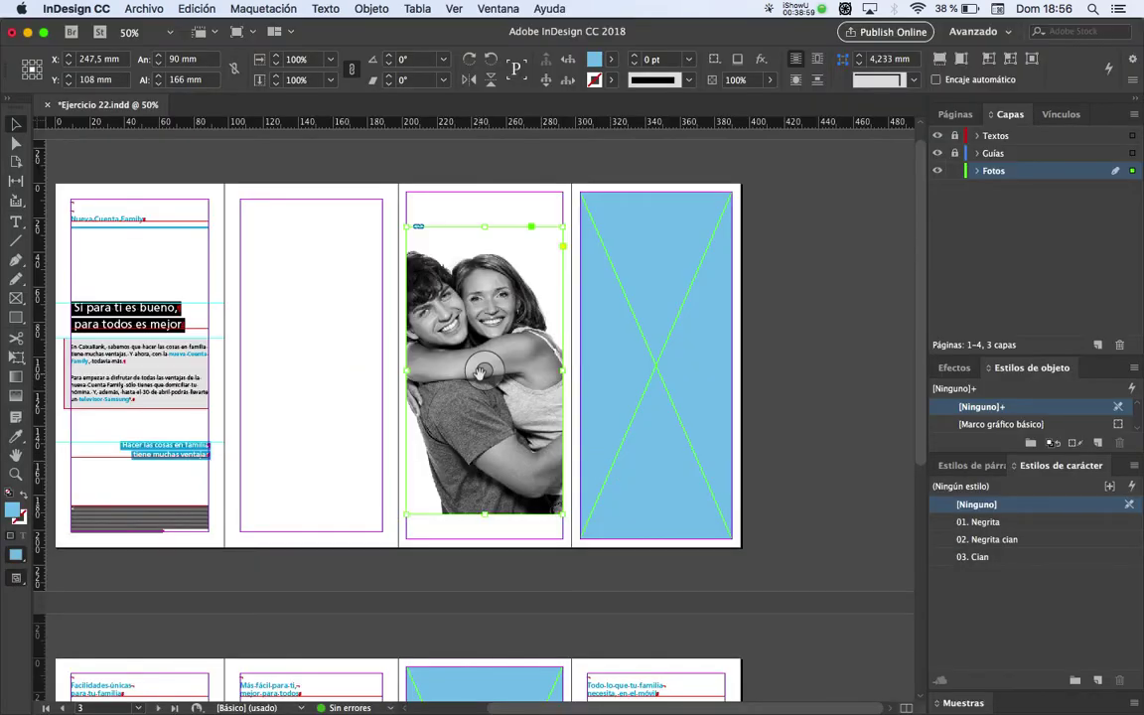
key("alt+space")
left_click(477, 370)
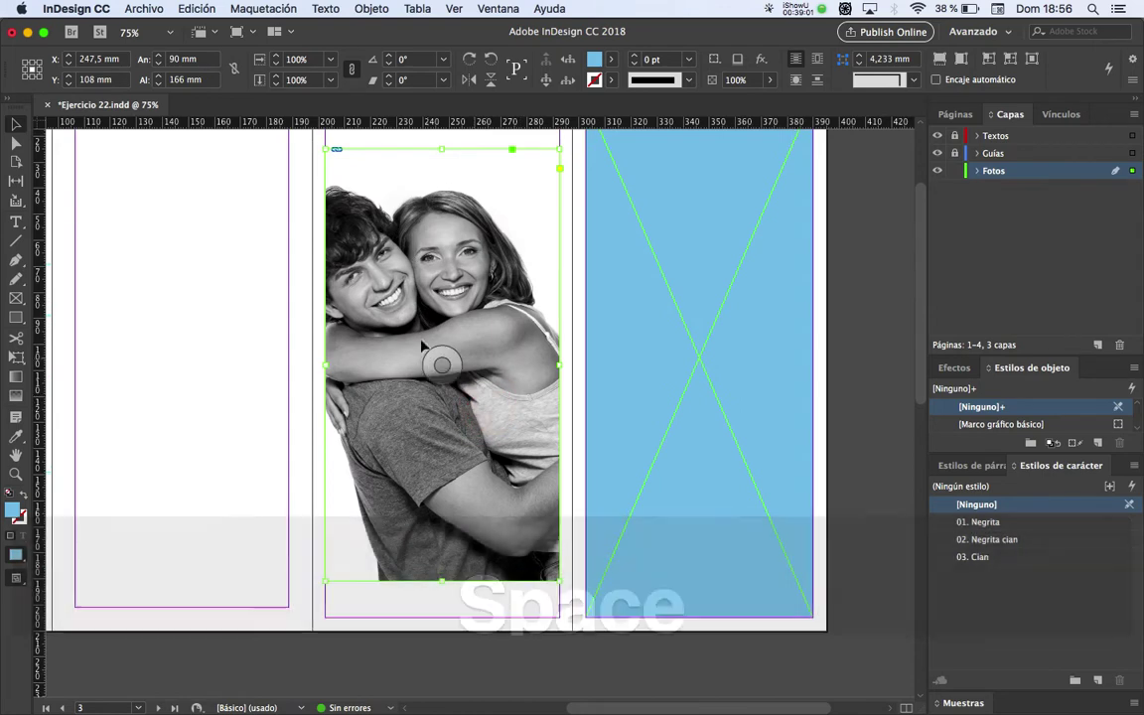
left_click(375, 279)
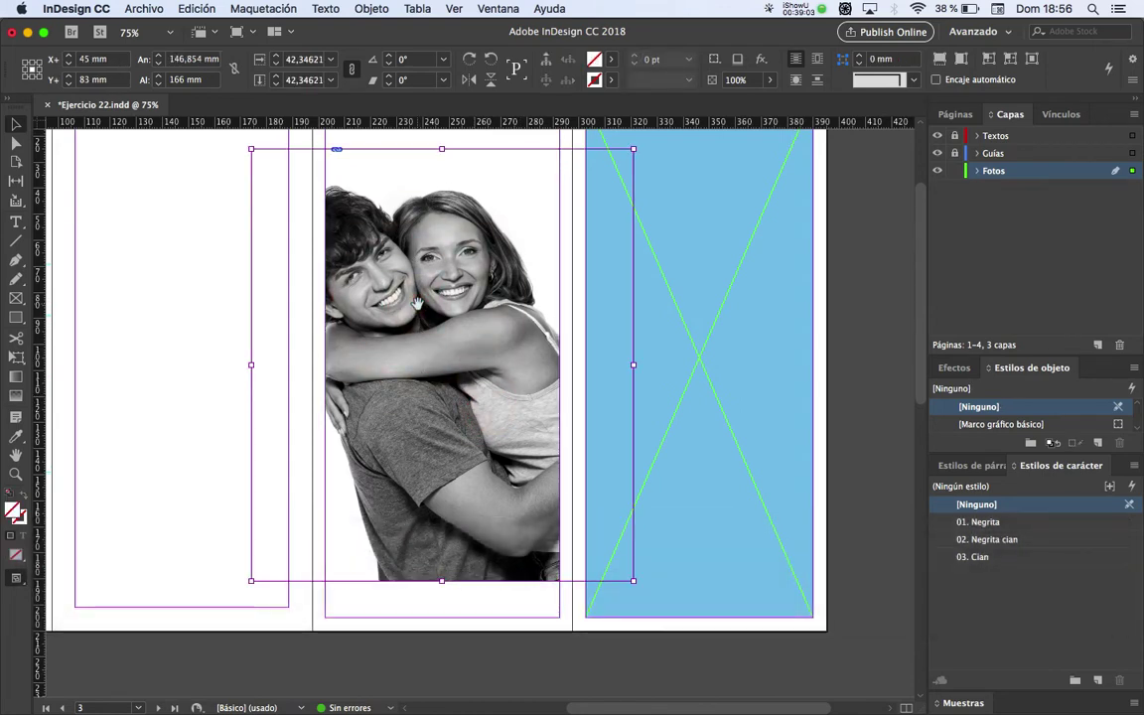
key("Right")
key("Right")
key("Right")
key("Right")
key("Right")
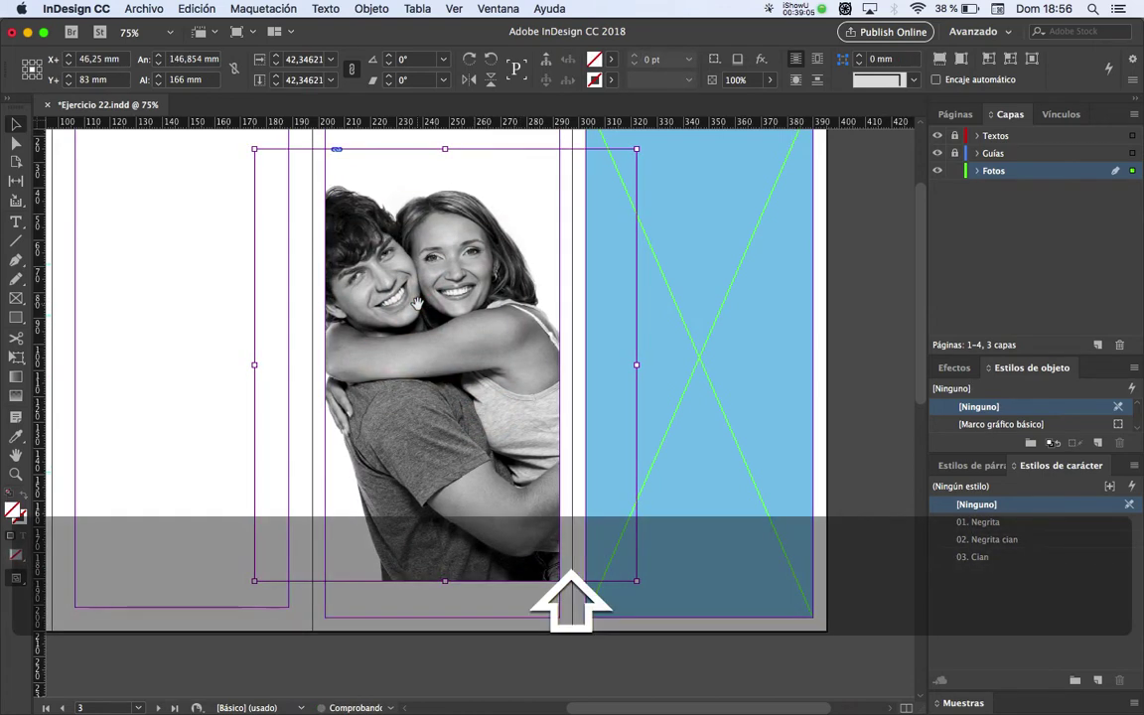
key("shift+Right")
key("super+Tab")
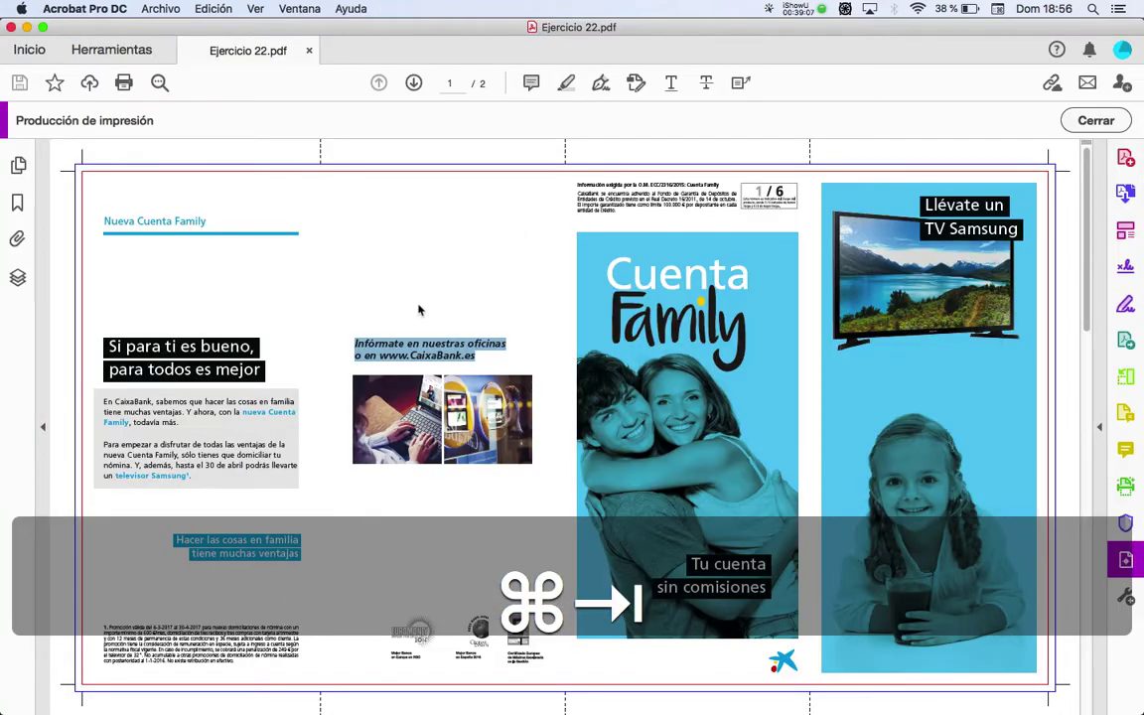
key("super+Tab")
key("shift+Right")
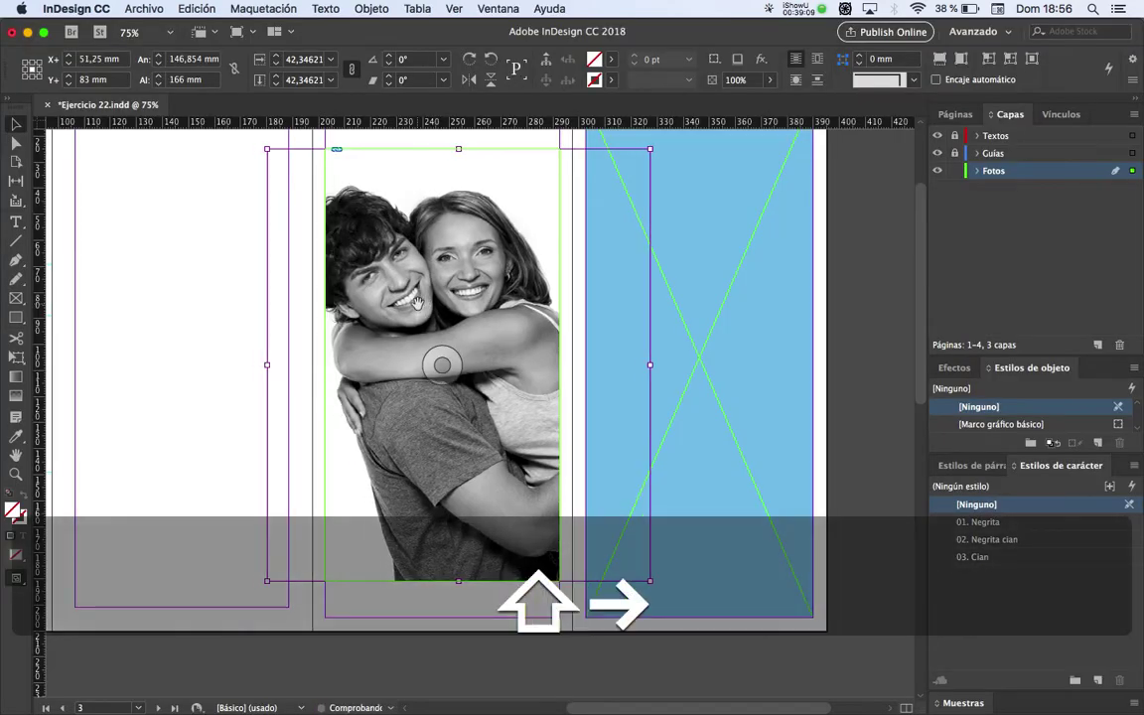
key("super+Tab")
key("super+Tab")
key("Left")
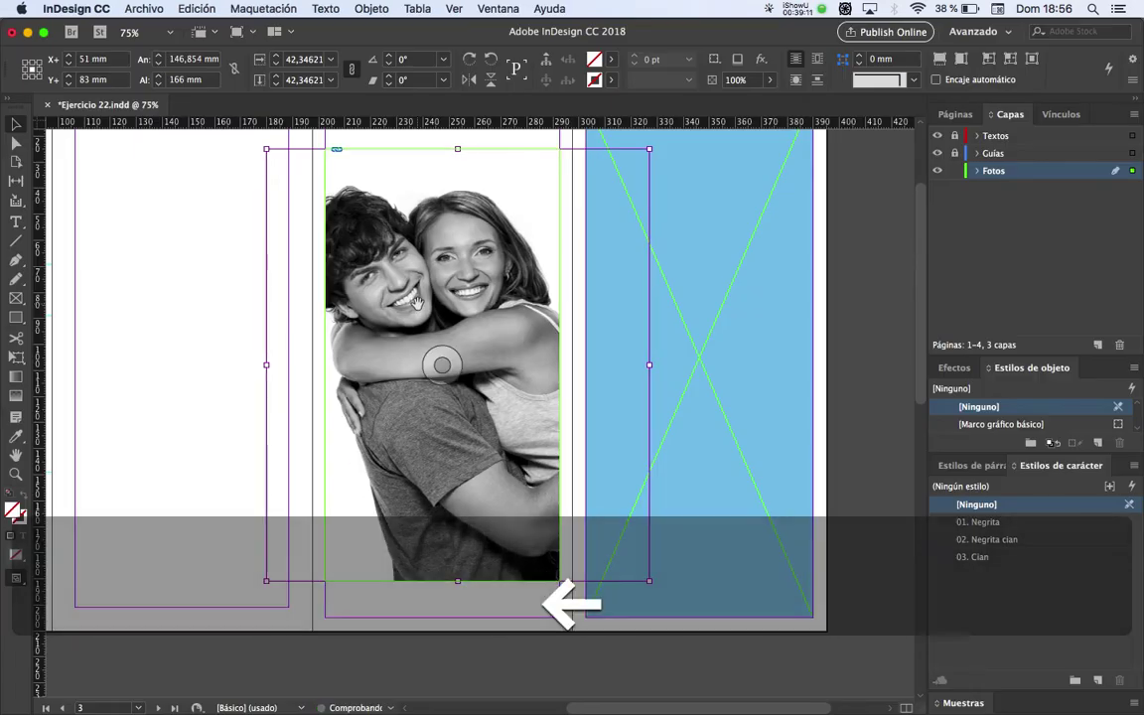
Compare the couple photo's crop and size in its frame with the cover panel of the reference PDF
left_click(190, 302)
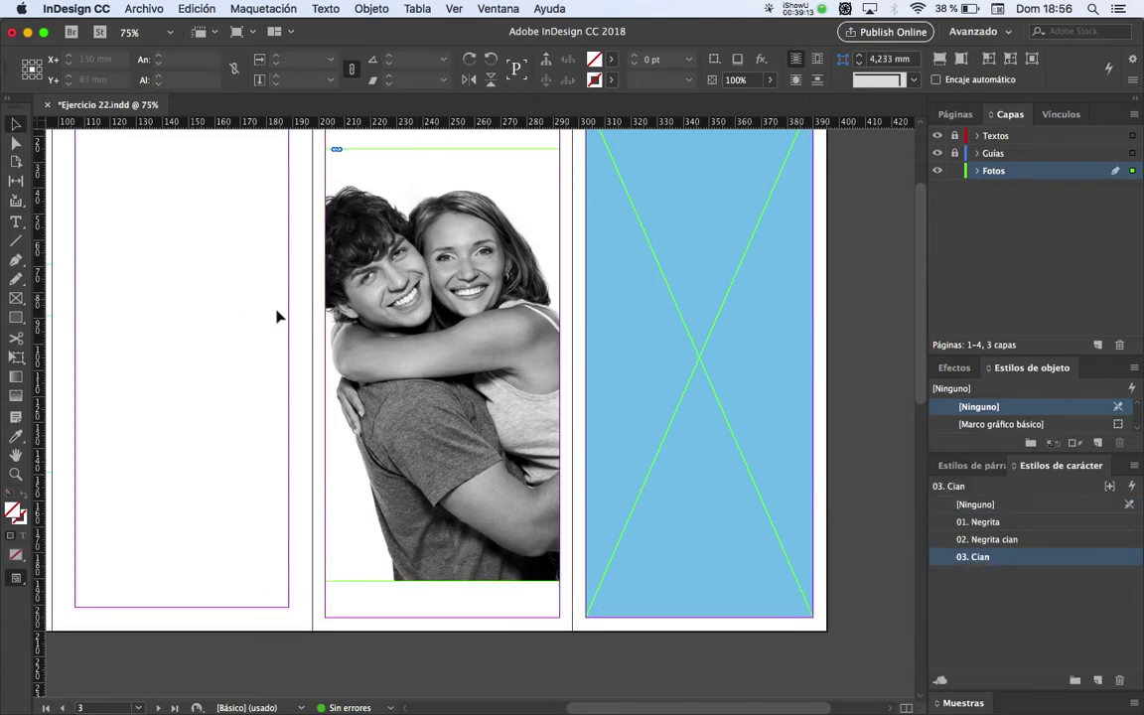
key("super+Tab")
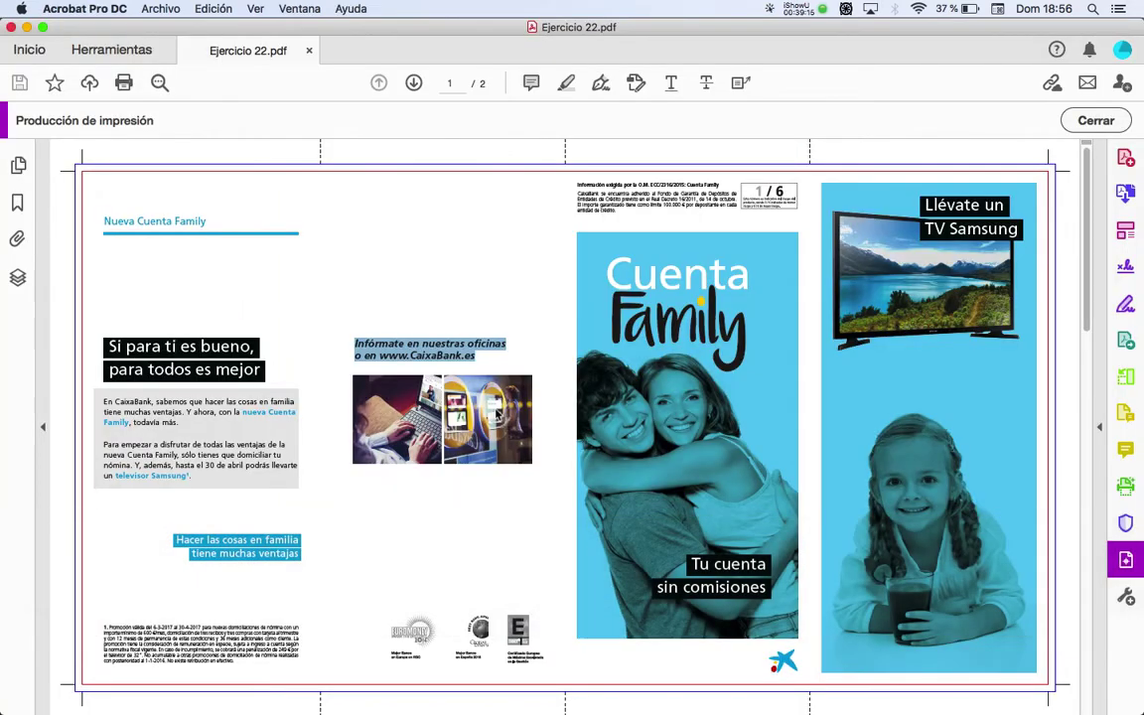
key("super+Tab")
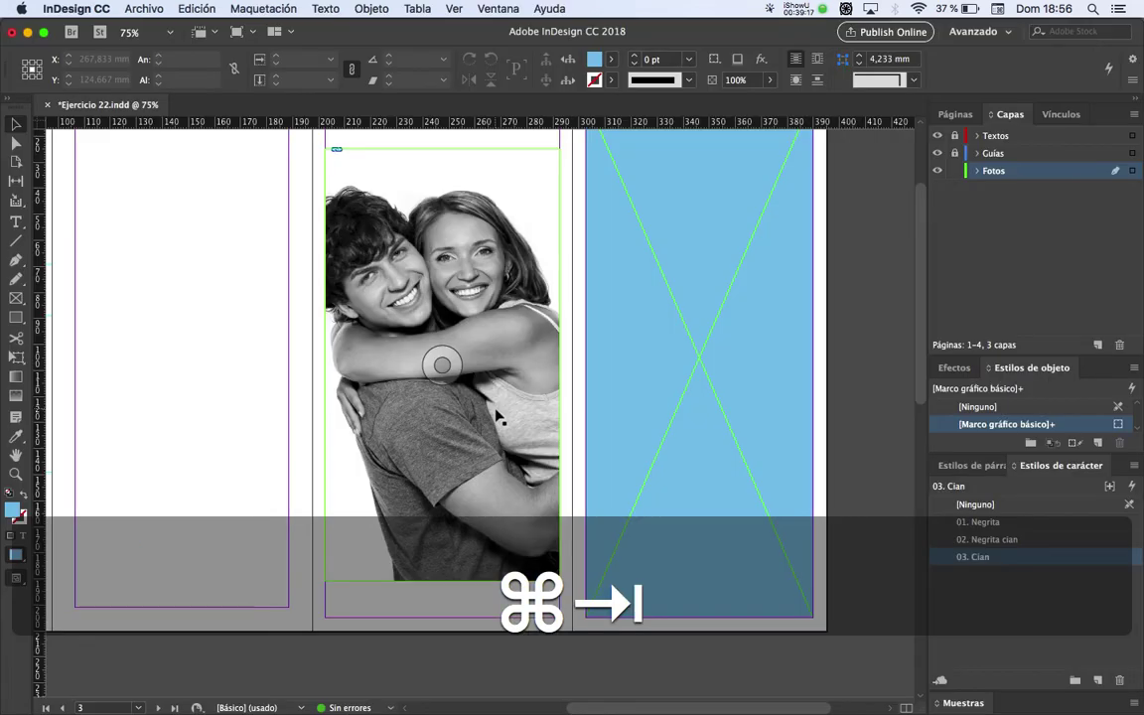
left_click(438, 352)
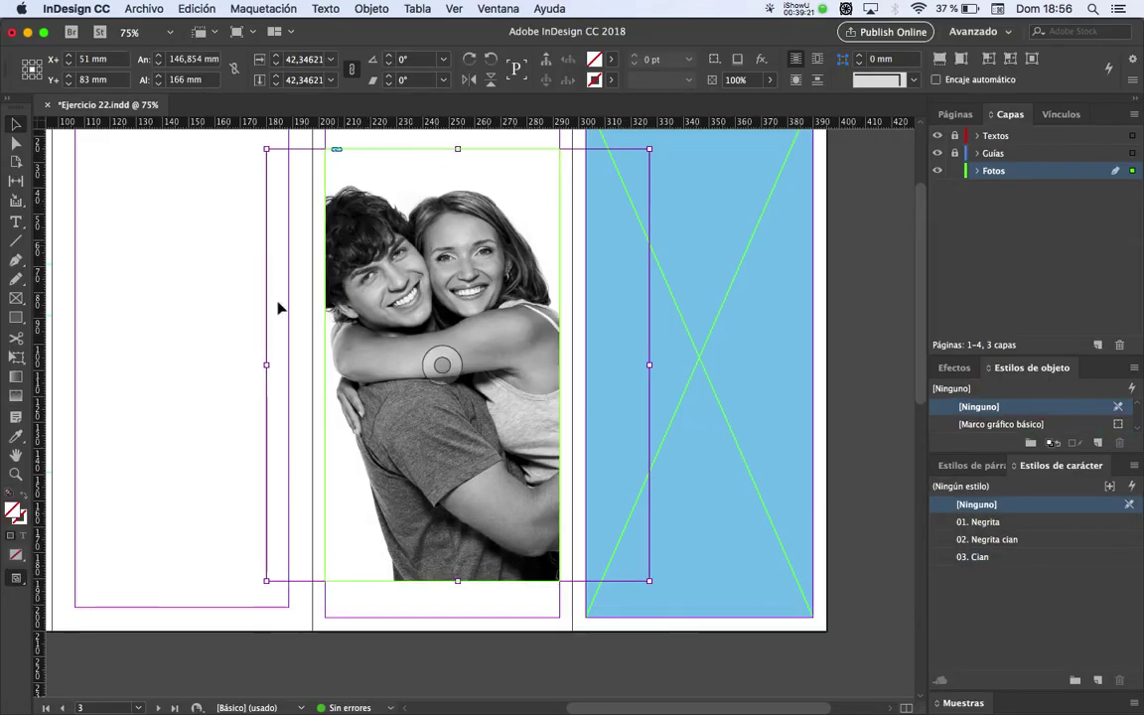
key("super+Tab")
key("super+Tab")
left_click(217, 289)
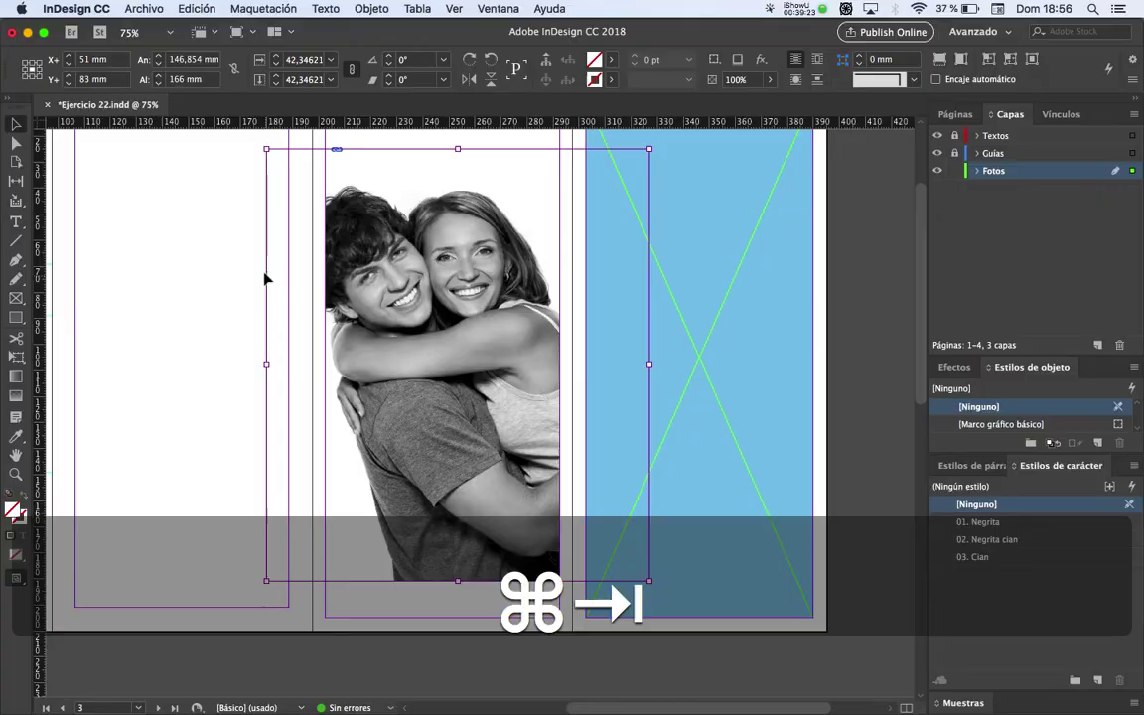
key("super+Tab")
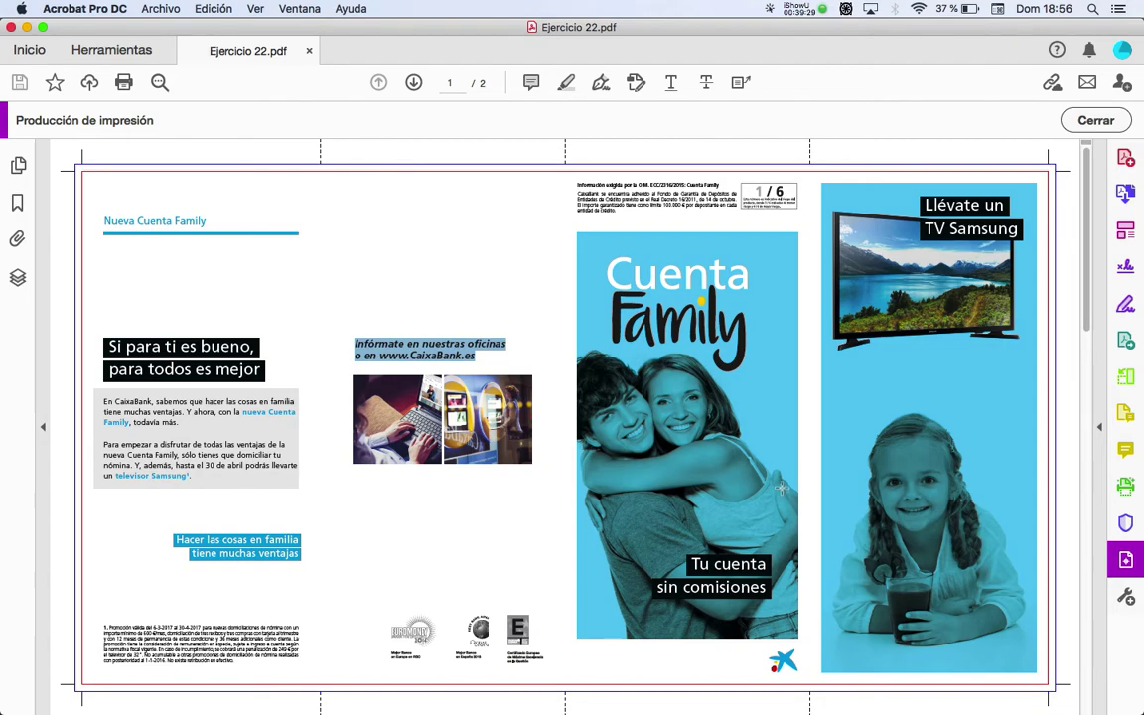
key("super+Tab")
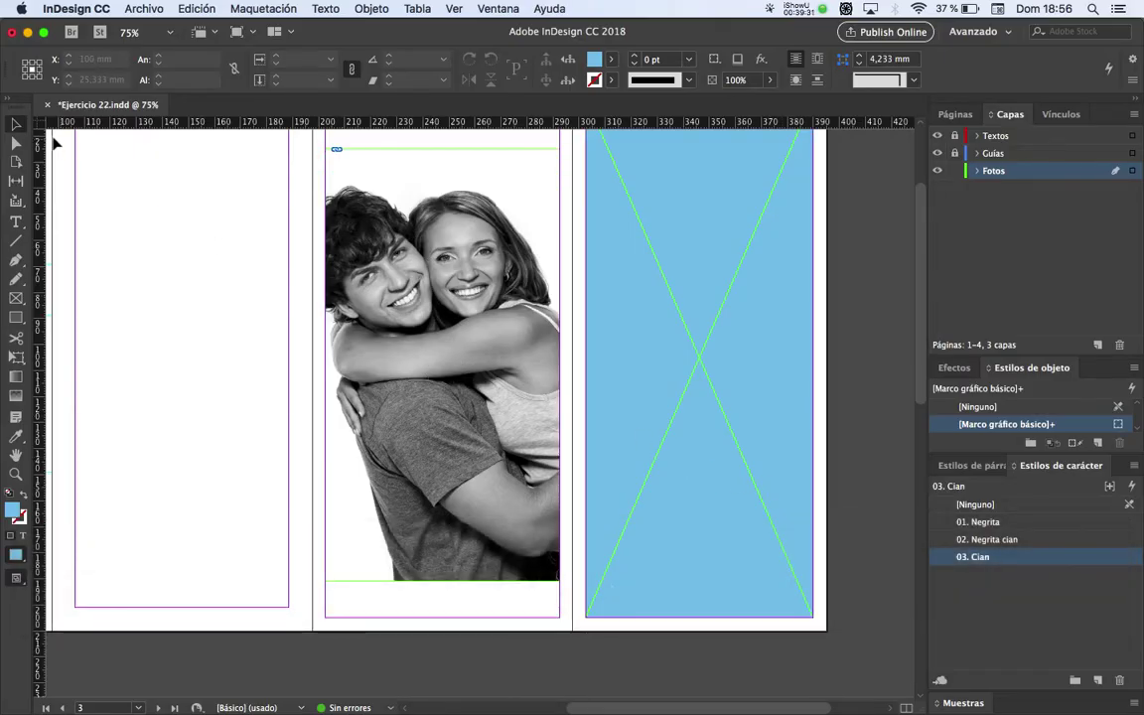
Scale the couple photo down proportionally to about 34% from its lower-left corner, leaving its frame unscaled, and check it against the reference PDF
left_click(441, 367)
left_click_drag(650, 581, 623, 551)
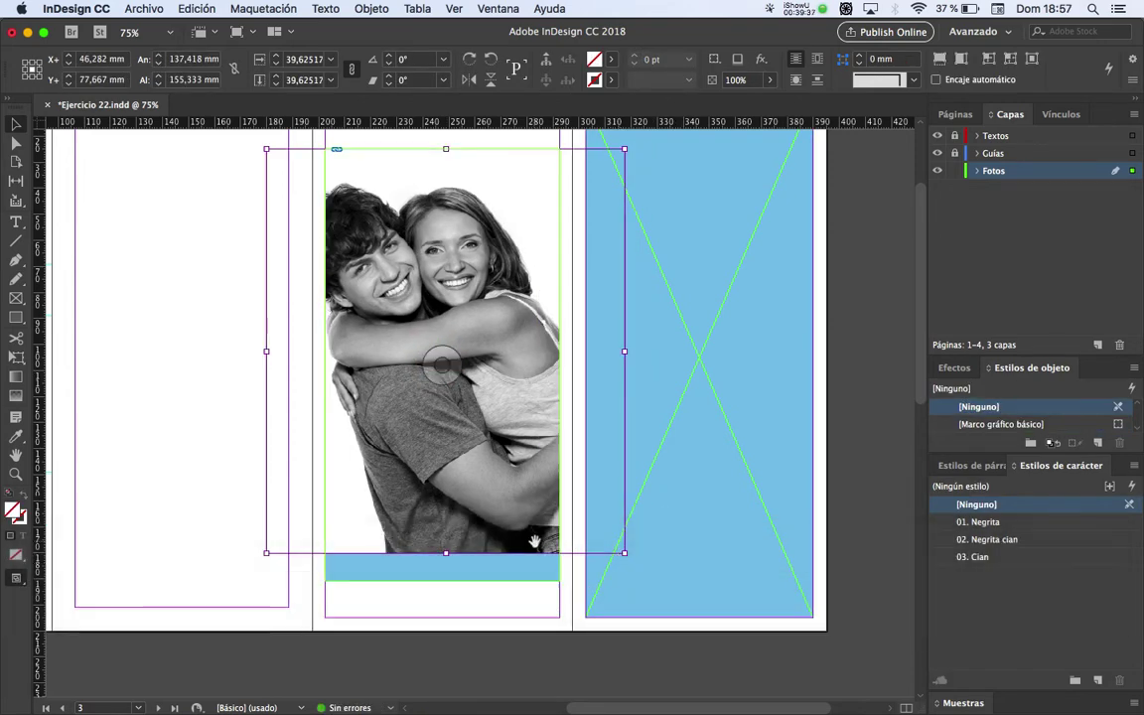
key("super+z")
left_click_drag(664, 178, 554, 252)
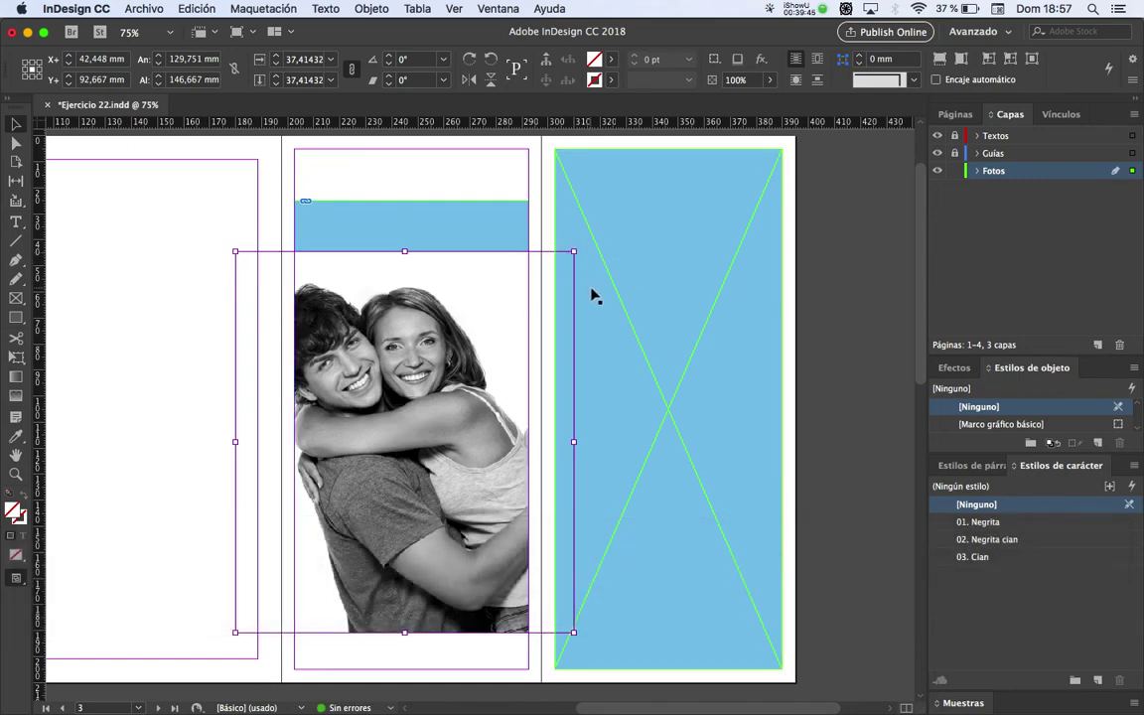
left_click_drag(575, 252, 536, 285)
key("super+Tab")
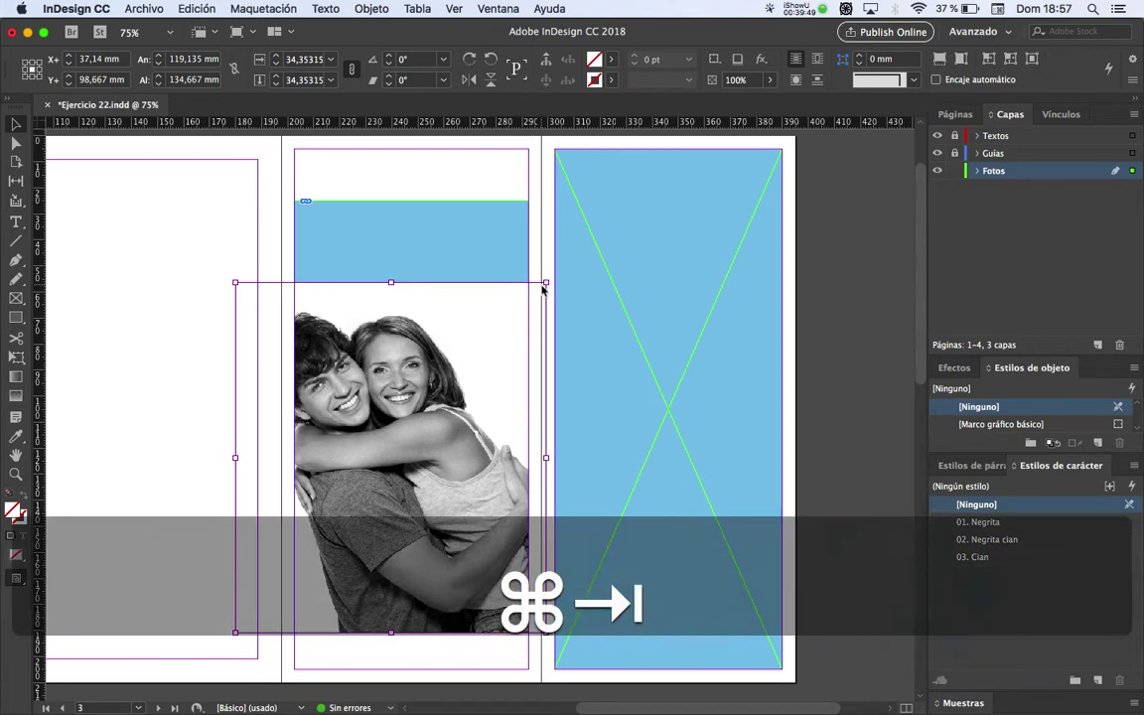
key("super+Tab")
left_click_drag(546, 283, 542, 288)
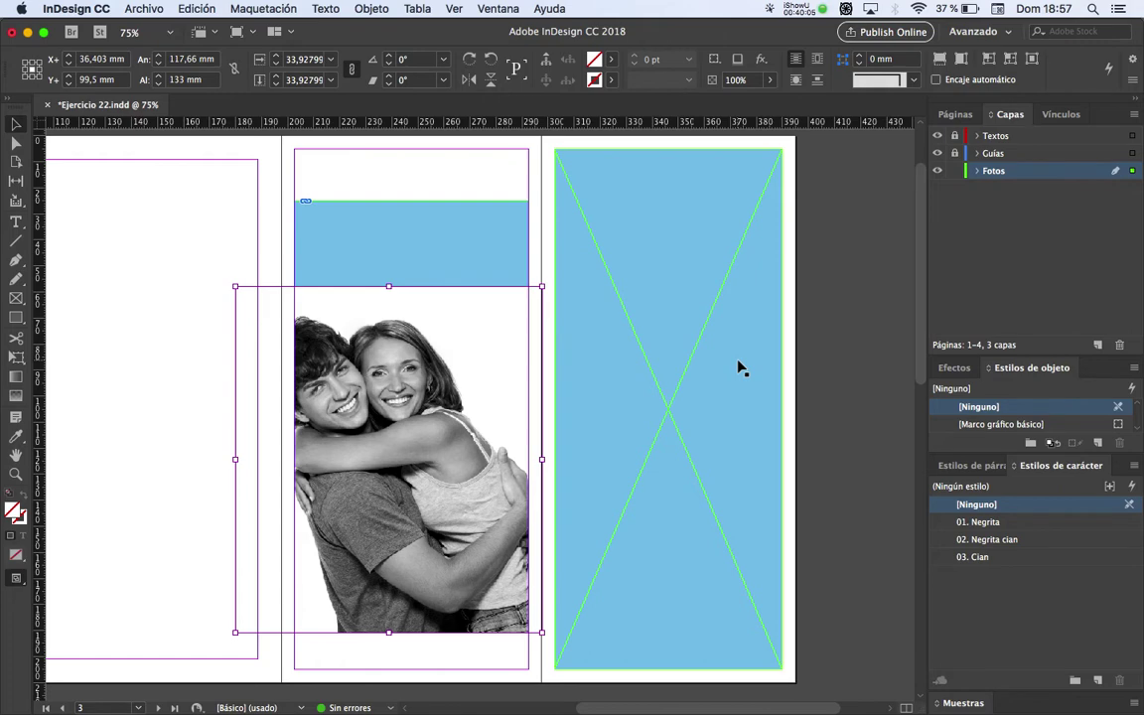
key("super+Tab")
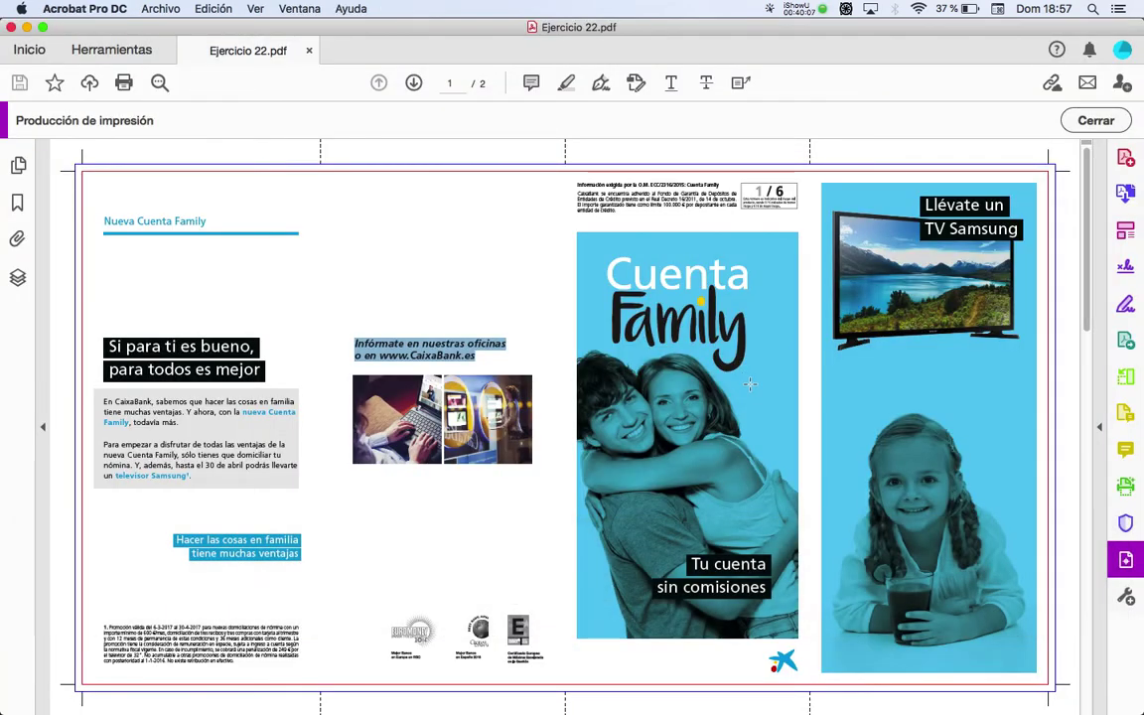
key("super+Tab")
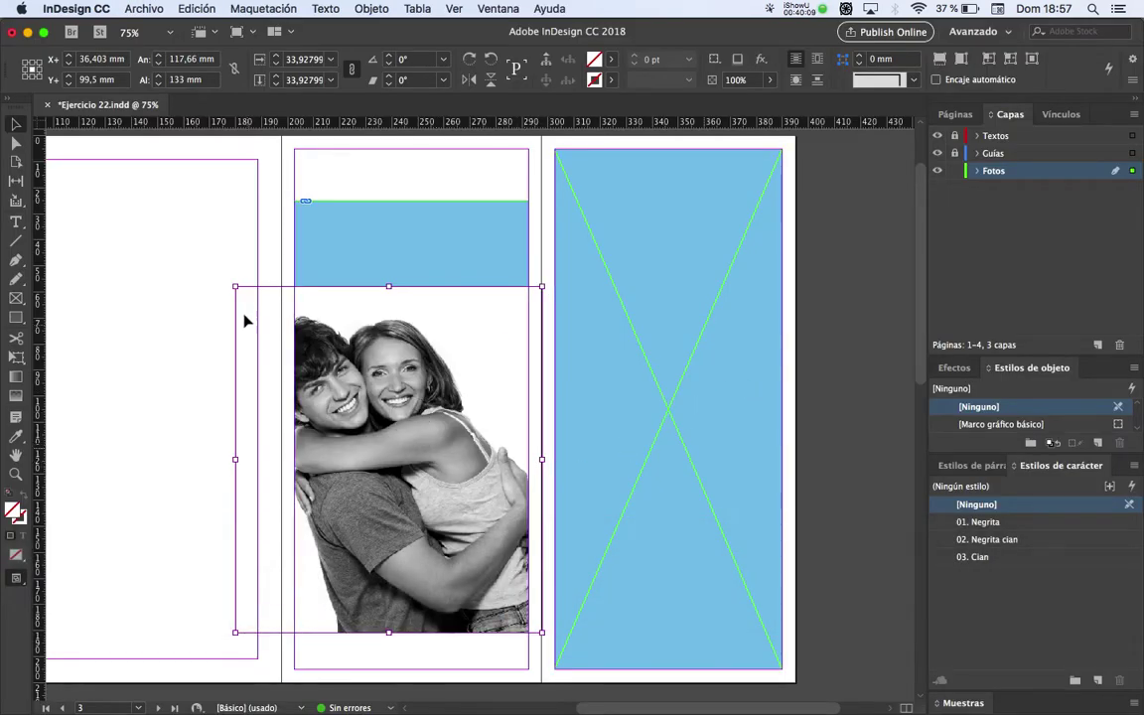
Scale the couple photo proportionally to about 32.4% from its lower-right corner, leaving its frame unscaled, and check its size against the reference PDF
key("super+Tab")
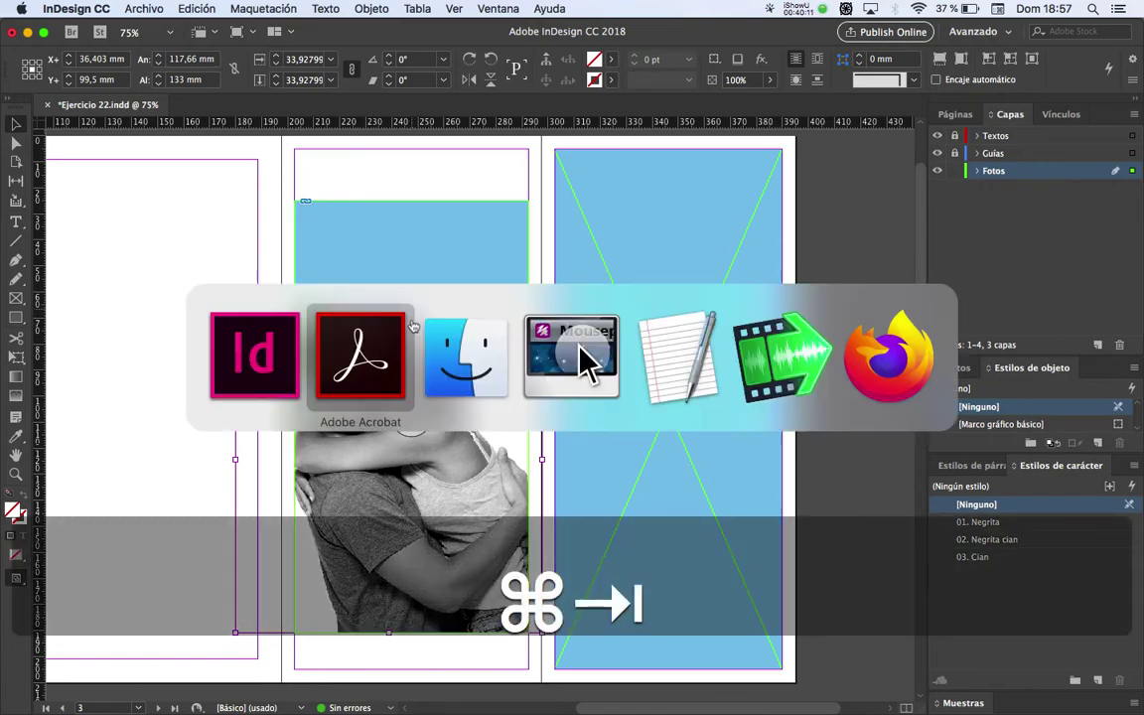
key("super+Tab")
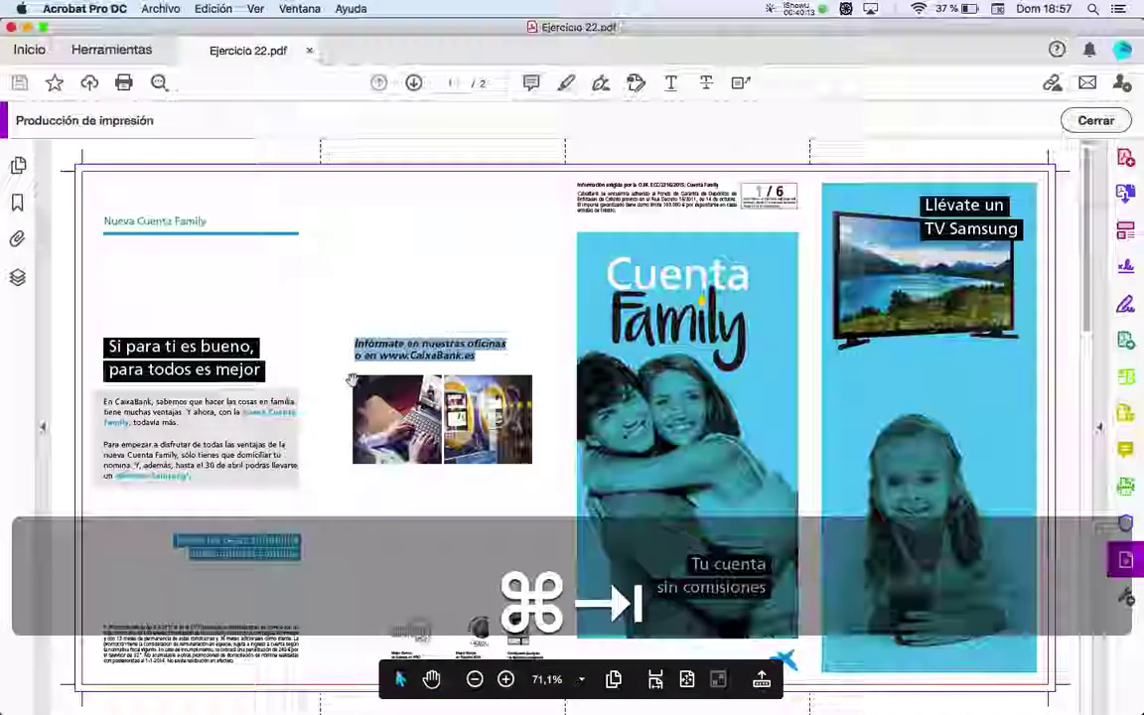
left_click_drag(235, 286, 268, 323)
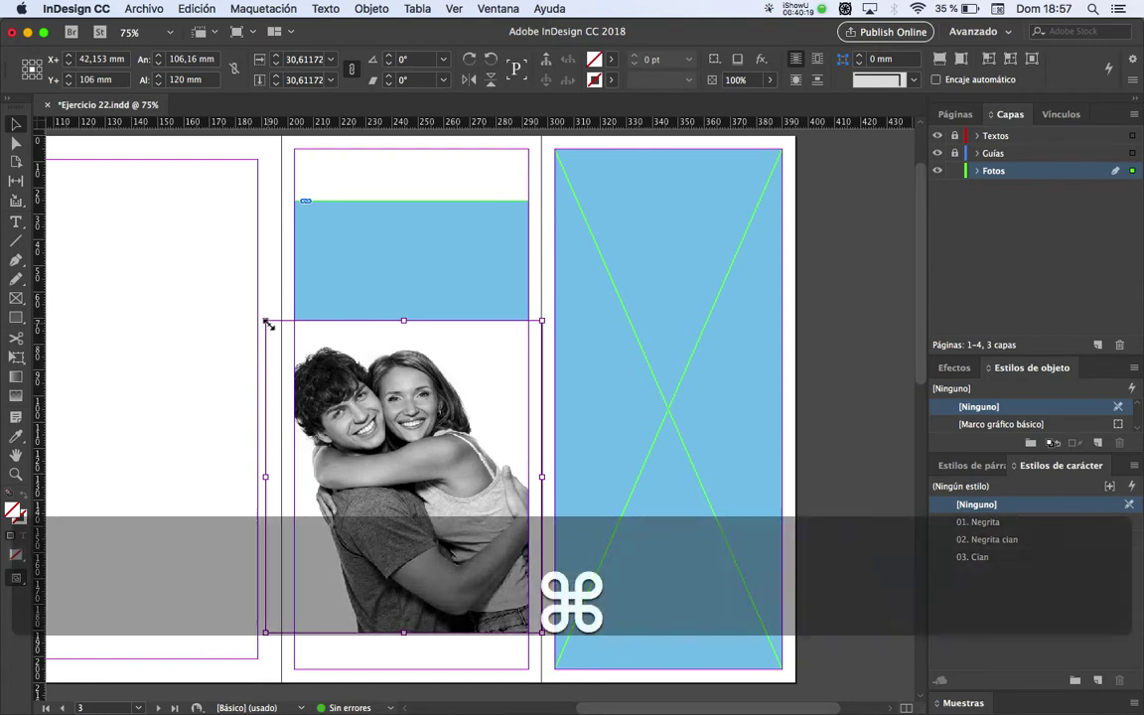
key("super+Tab")
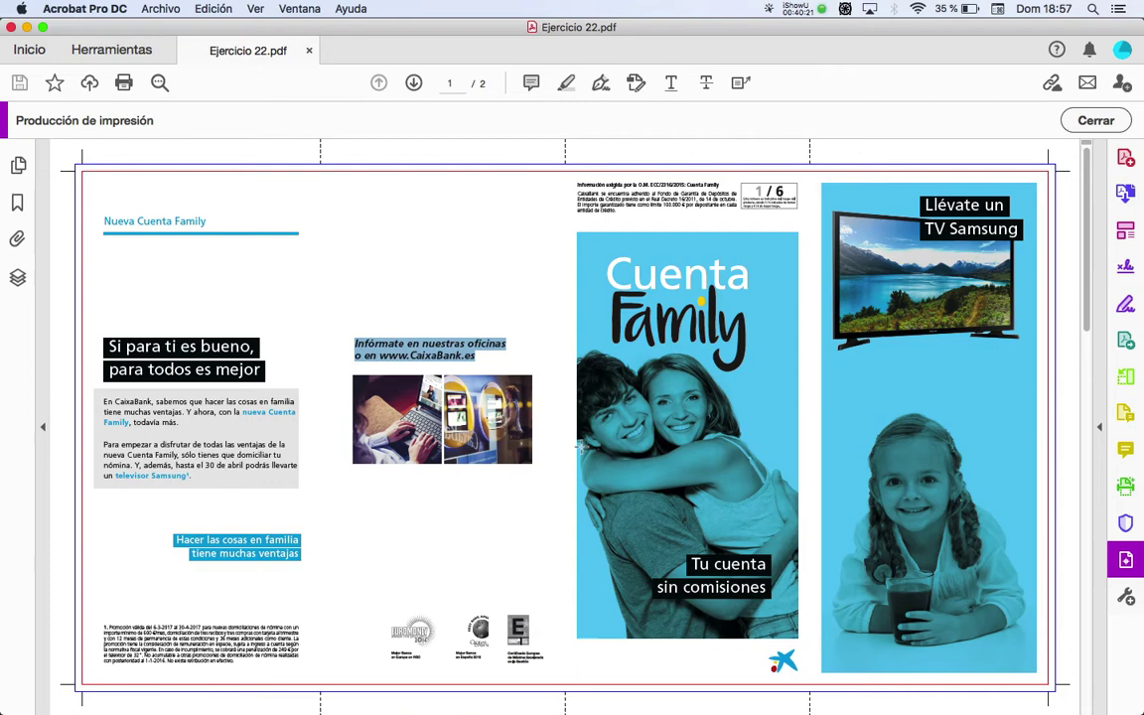
key("super+Tab")
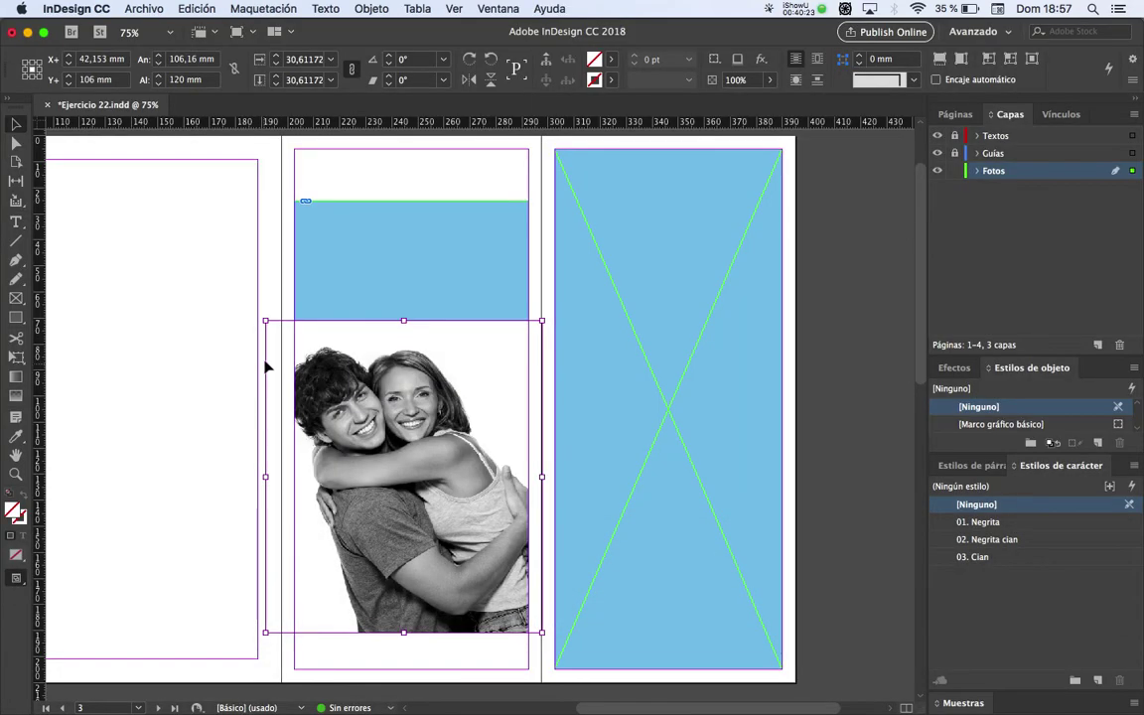
left_click_drag(265, 321, 250, 304)
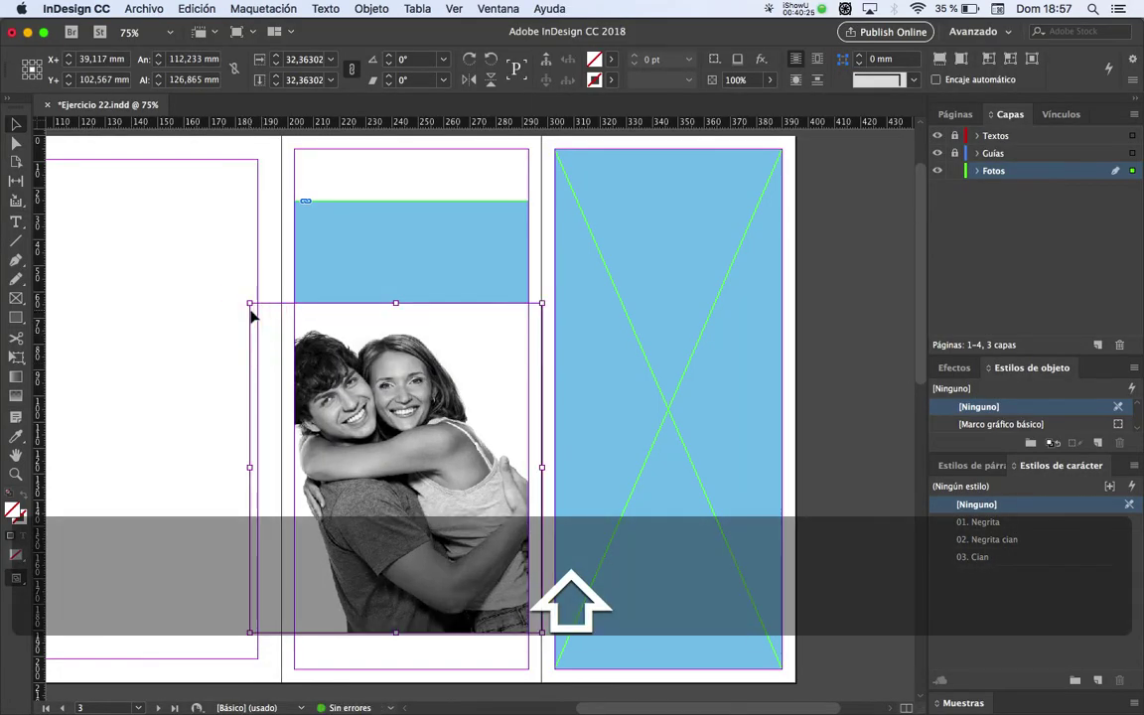
key("super+Tab")
key("super+Tab")
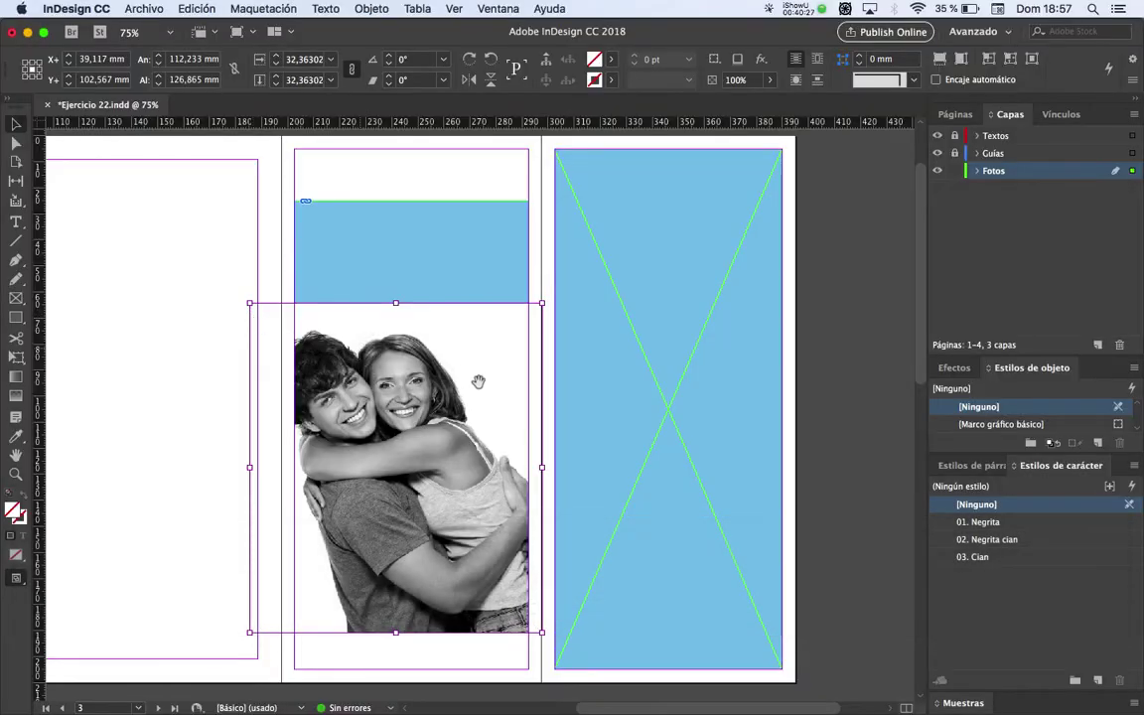
key("super+Tab")
key("super+Tab")
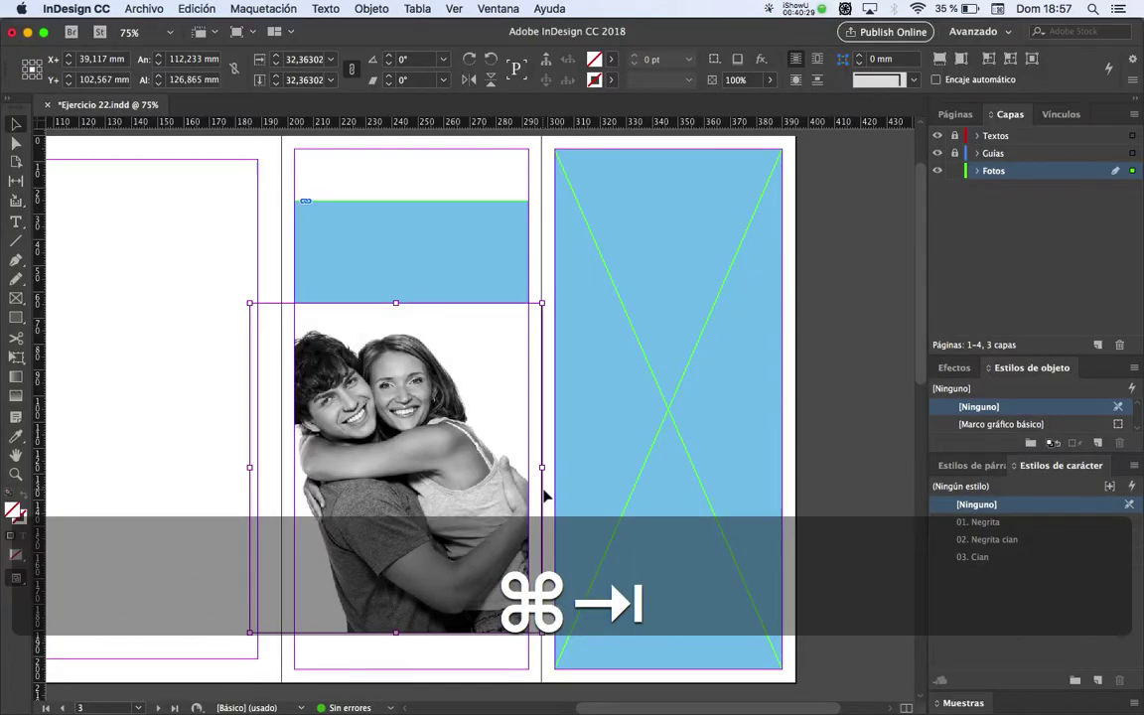
Try scaling the couple photo down slightly from its upper-right corner, and undo that scaling
left_click_drag(541, 301, 536, 308)
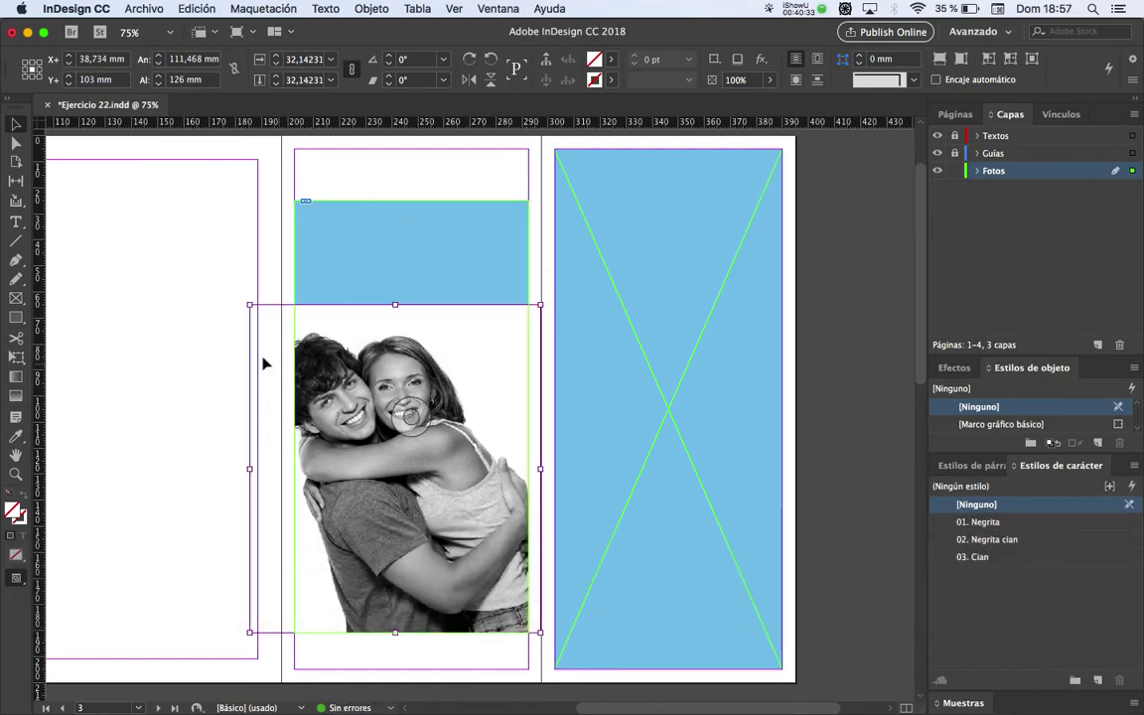
key("super+z")
key("space")
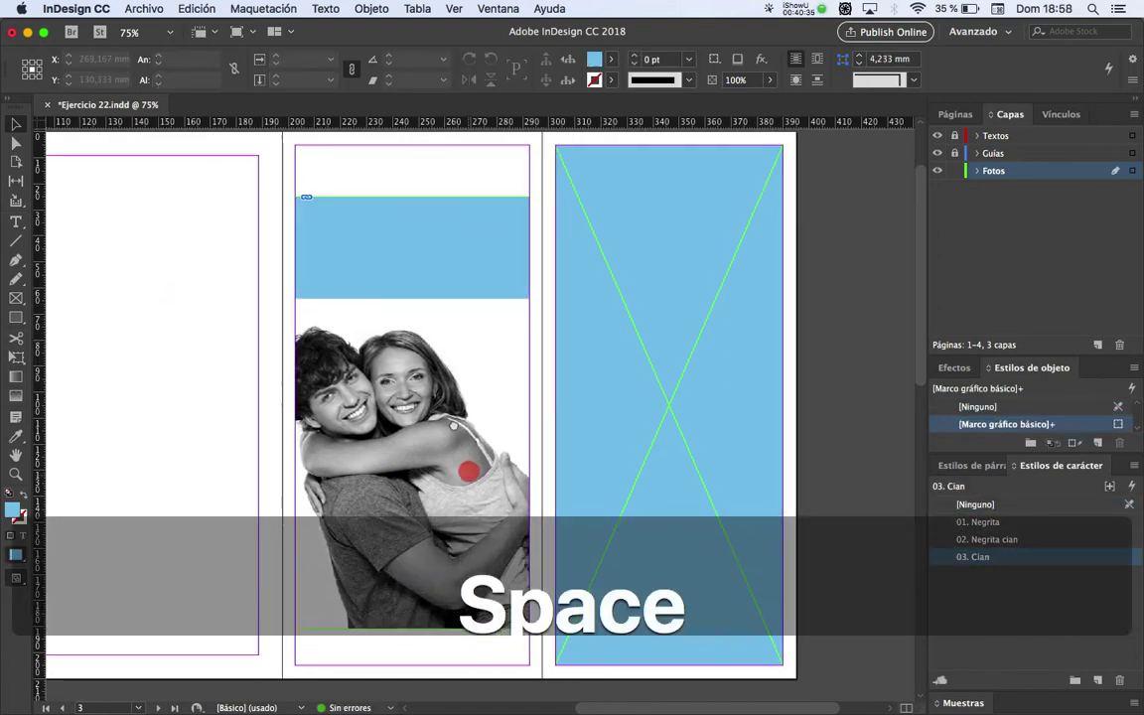
left_click_drag(467, 459, 448, 435)
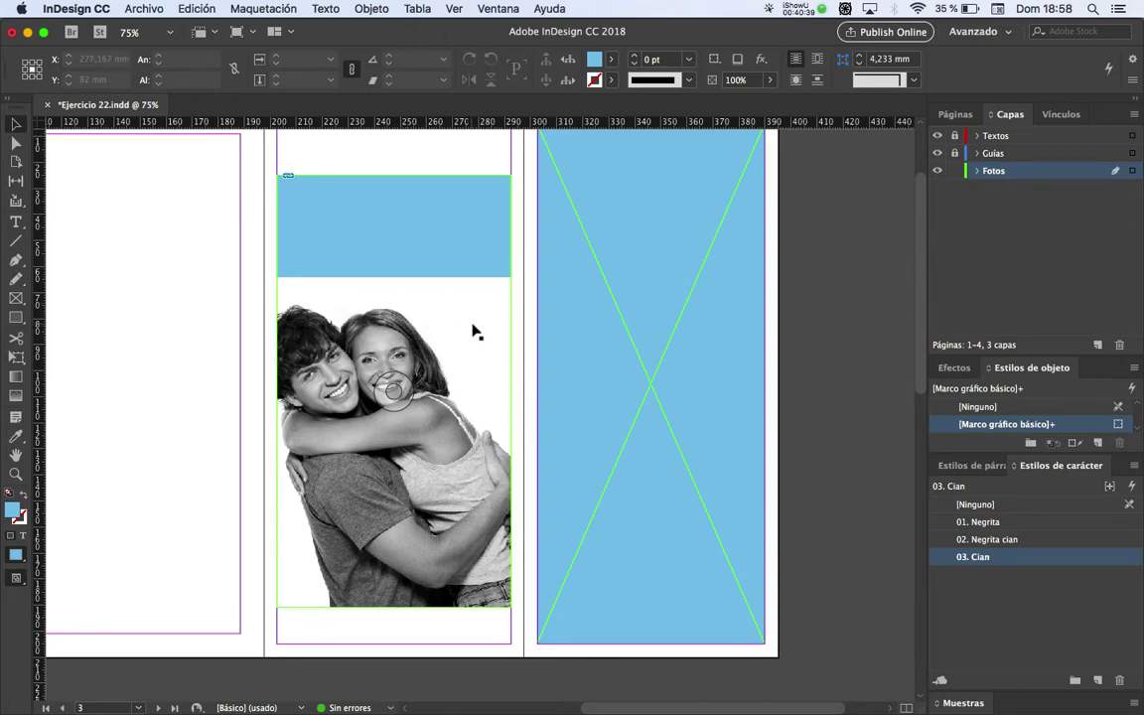
Examine the couple photo against its blue-filled frame, with the frame selected and deselected and in screen preview
left_click(453, 246)
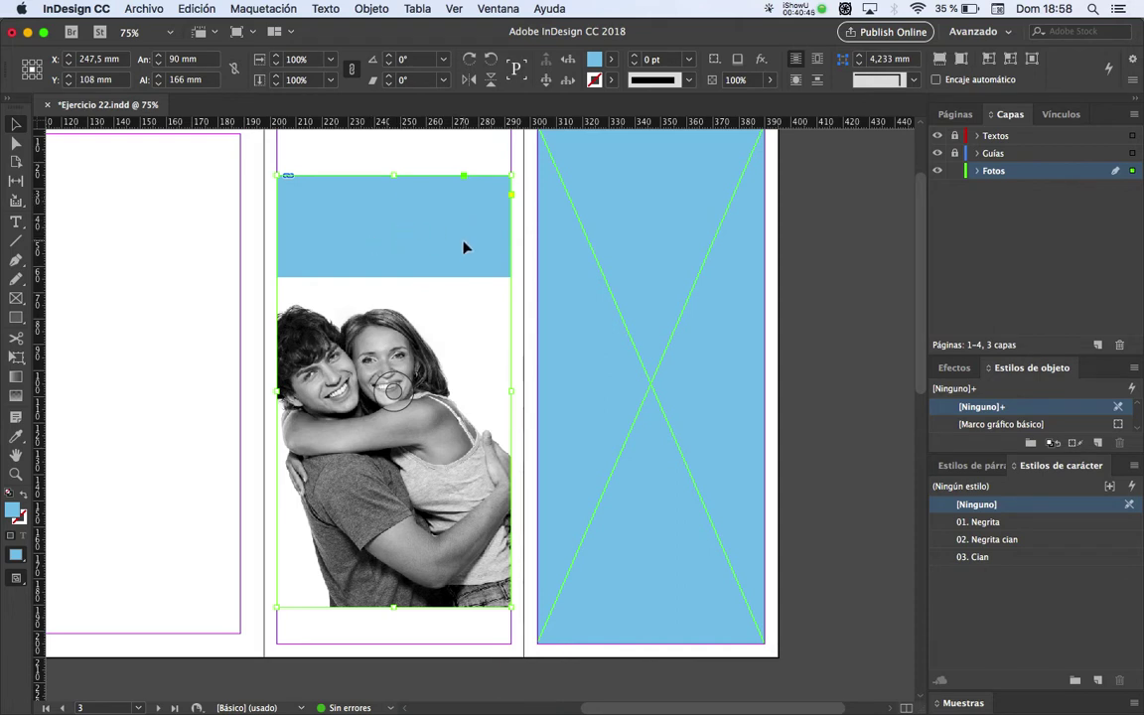
left_click(224, 293)
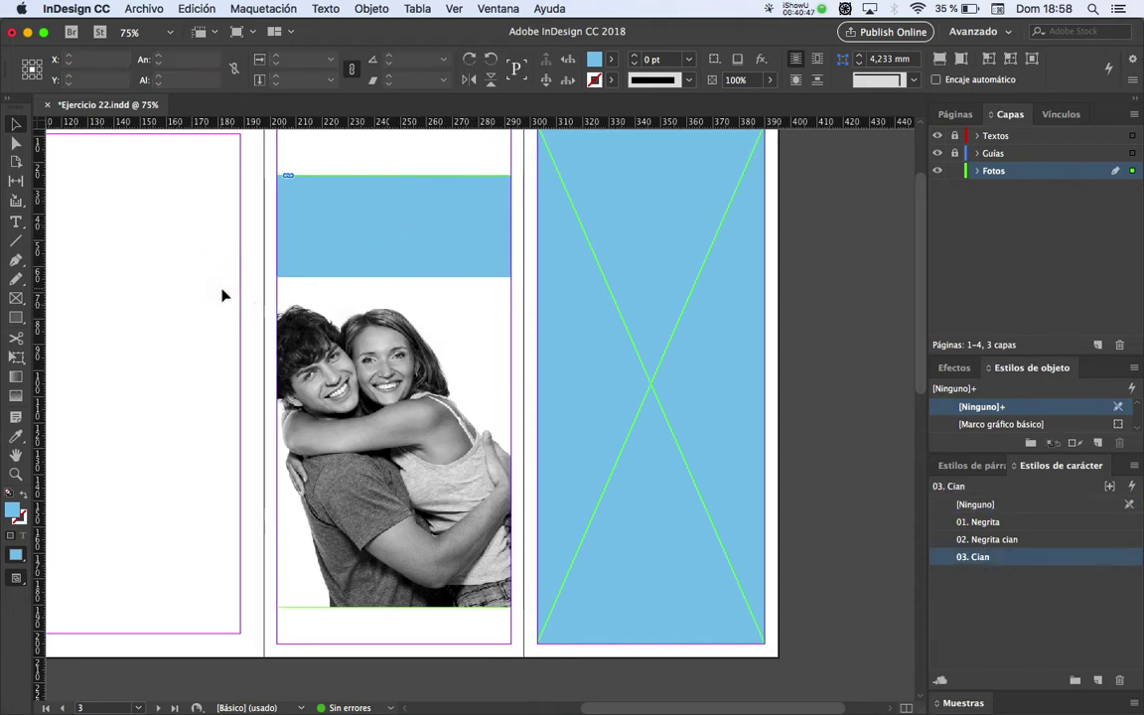
key("w")
key("w")
left_click(388, 234)
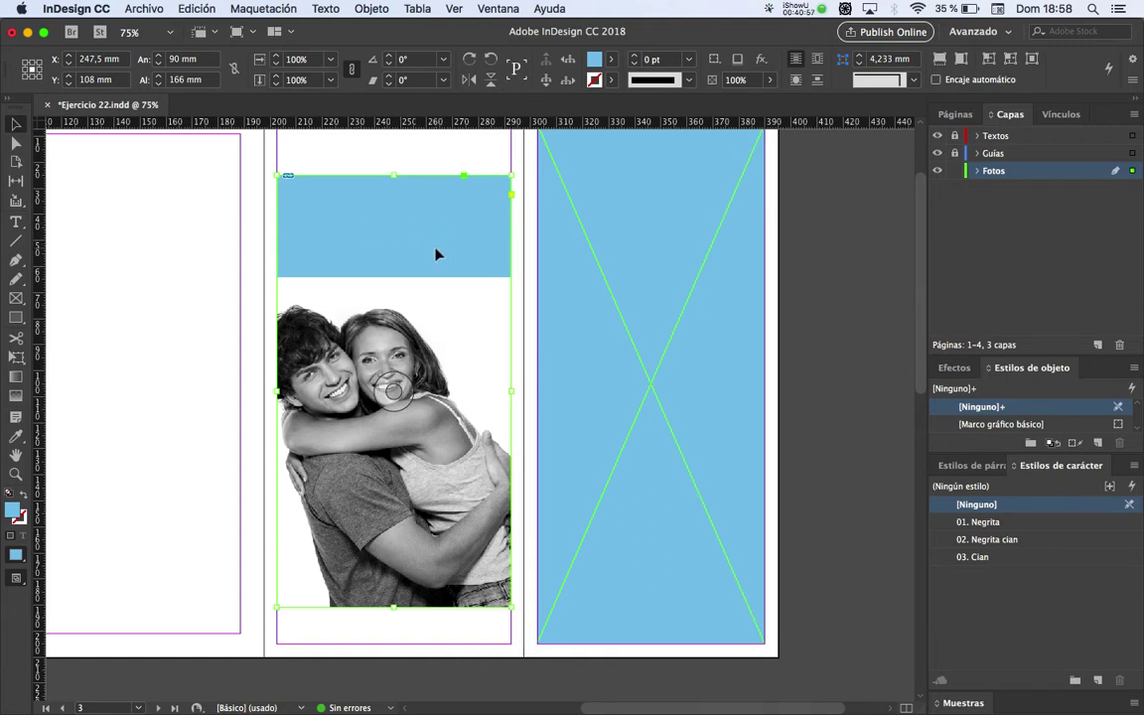
left_click(224, 283)
left_click_drag(447, 368, 429, 367)
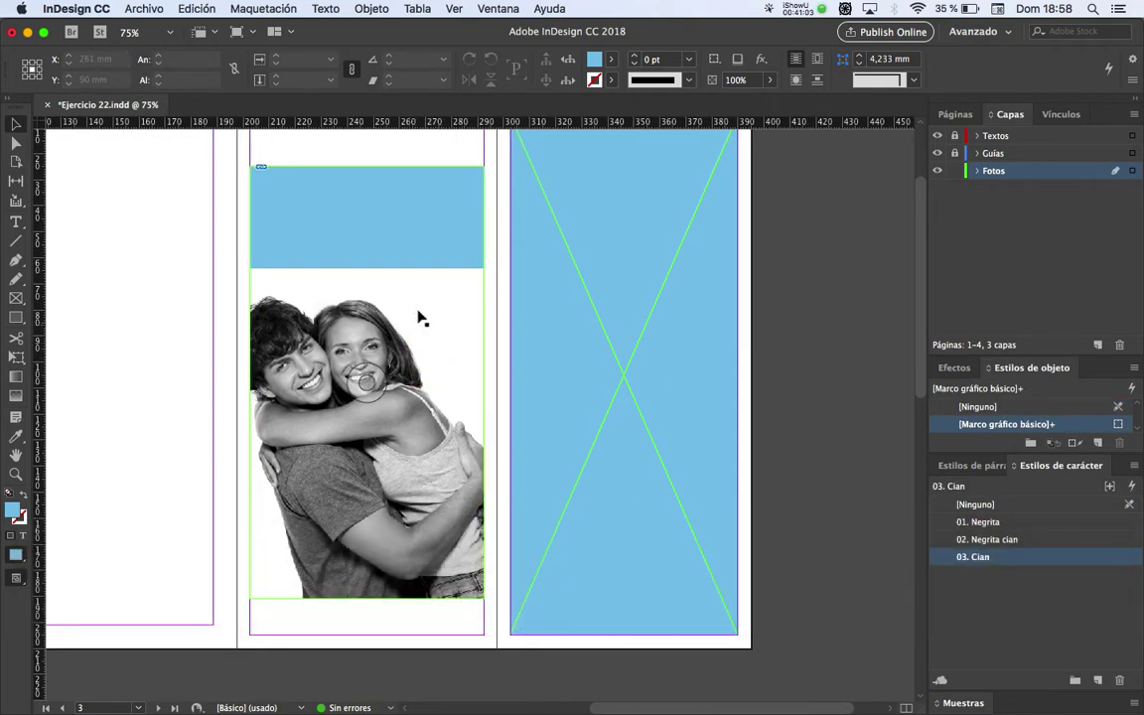
left_click(419, 317)
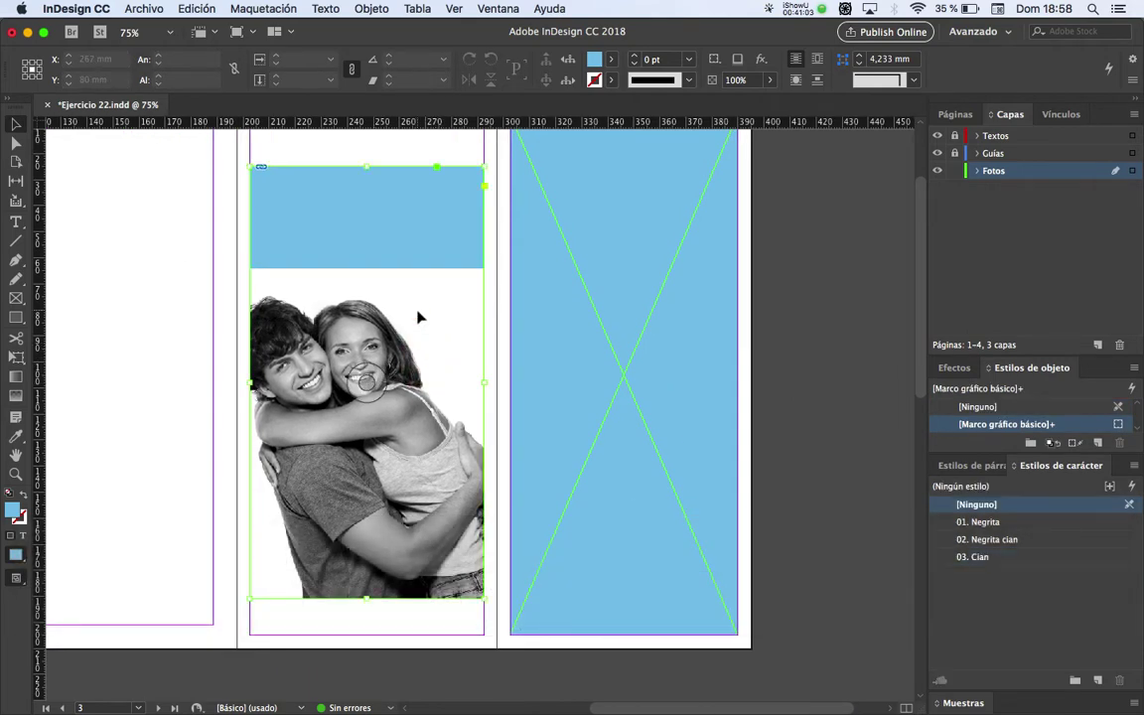
left_click(839, 305)
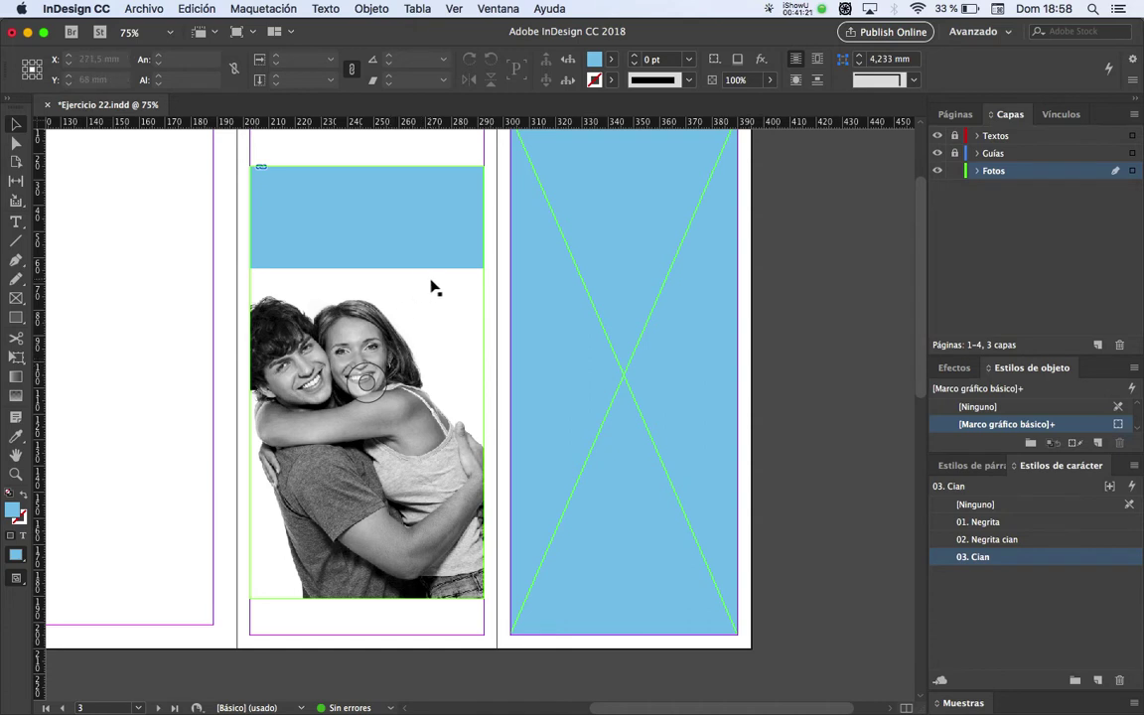
Select the couple graphic inside its blue frame, instead of the frame itself, with the Direct Selection tool
left_click(367, 384)
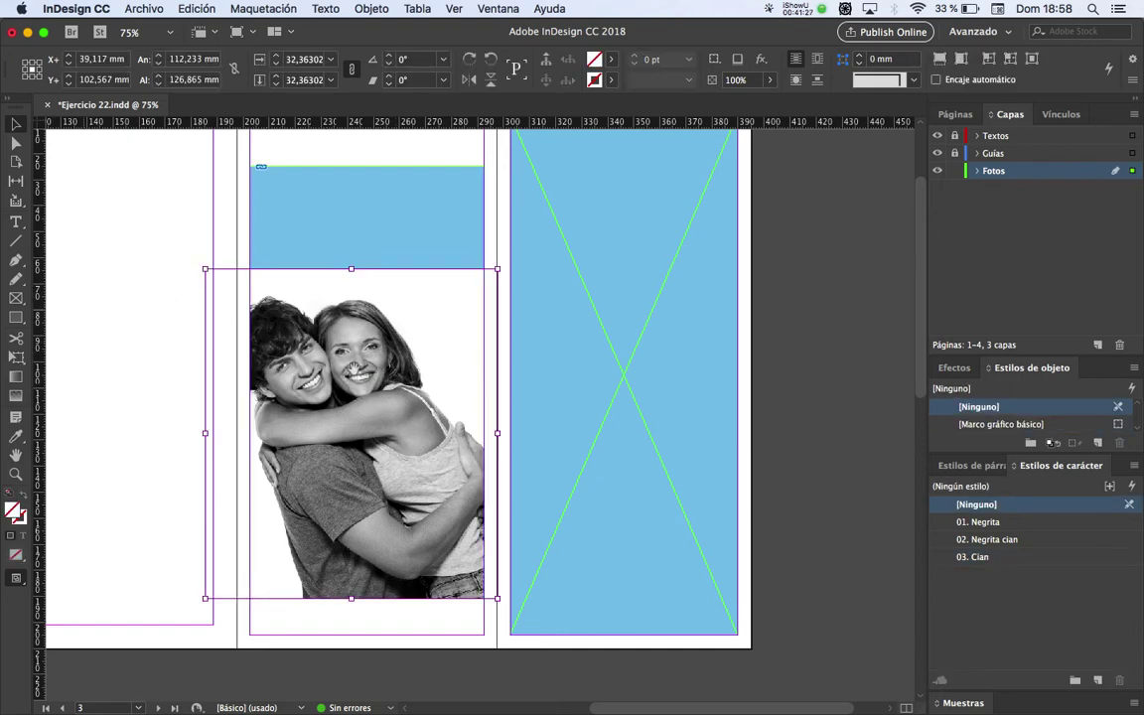
left_click(120, 344)
left_click(397, 308)
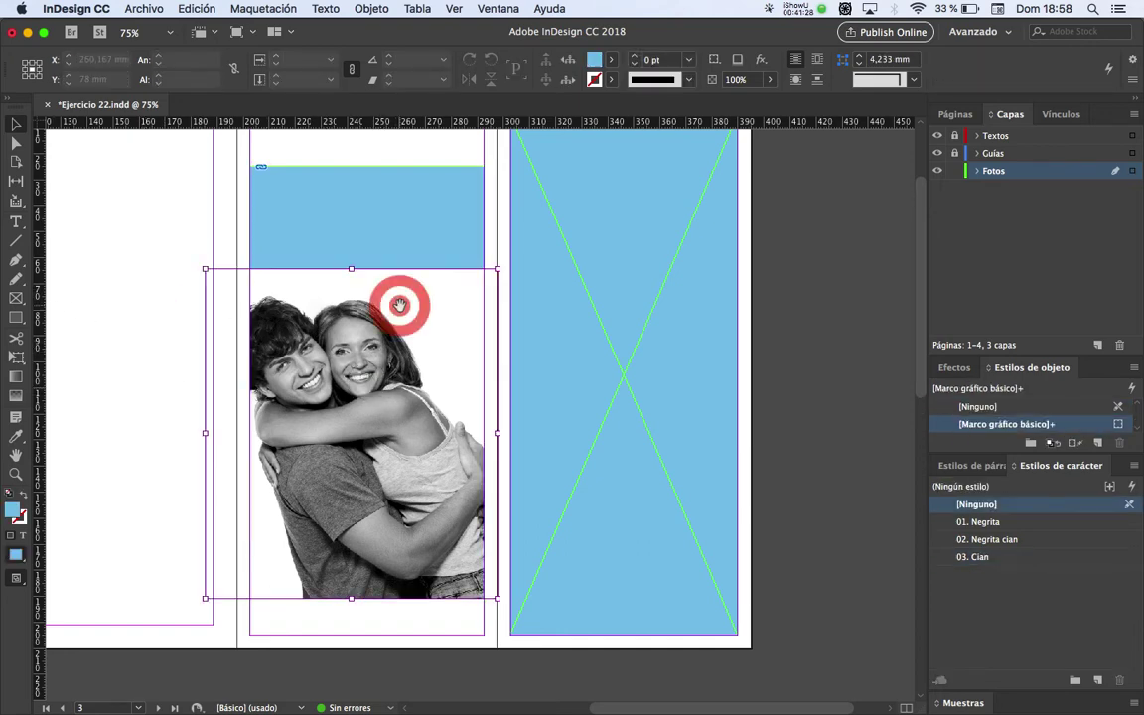
left_click(125, 207)
key("a")
left_click(443, 326)
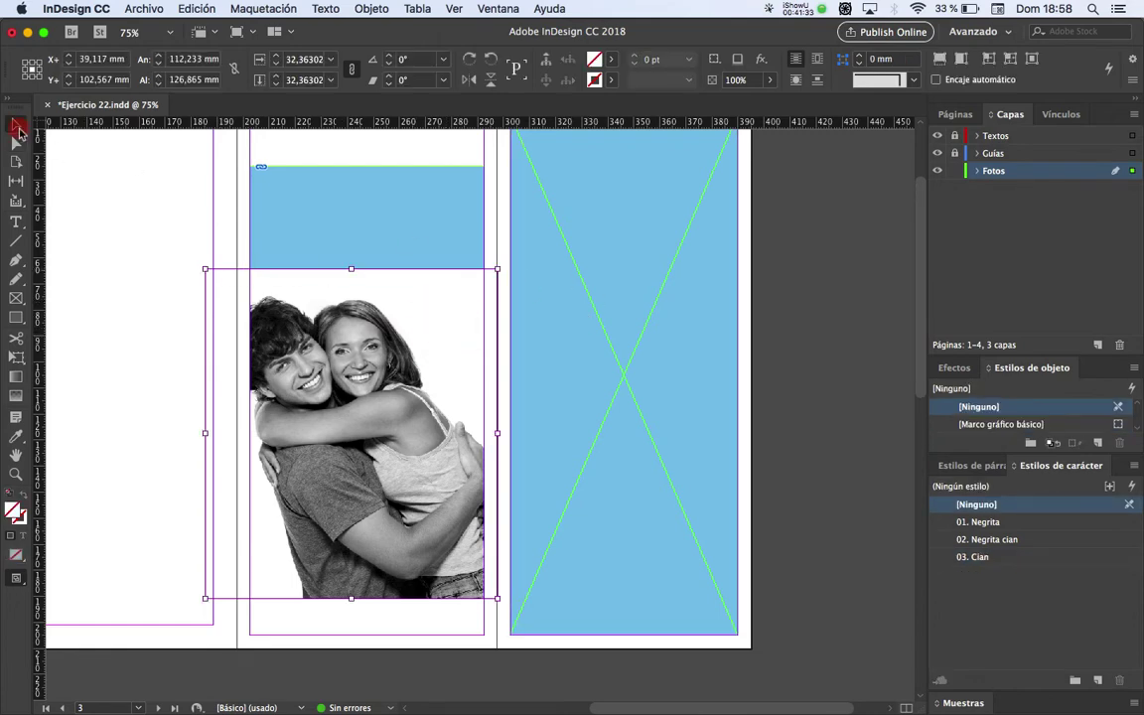
left_click(314, 206)
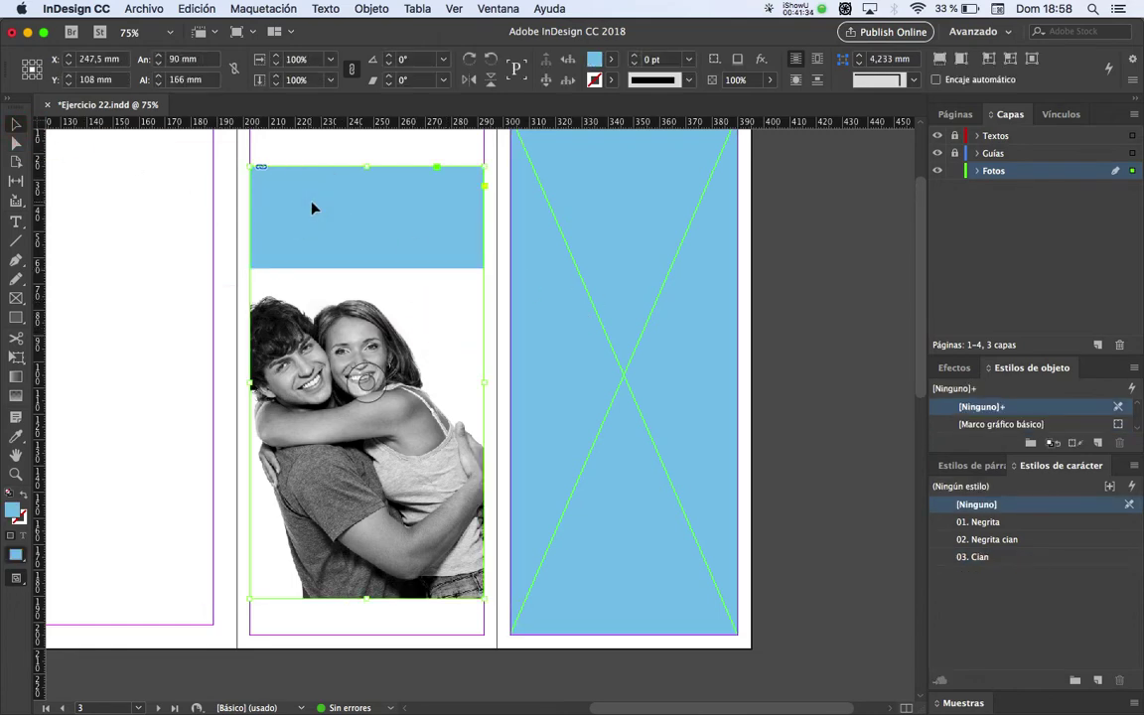
left_click(368, 289)
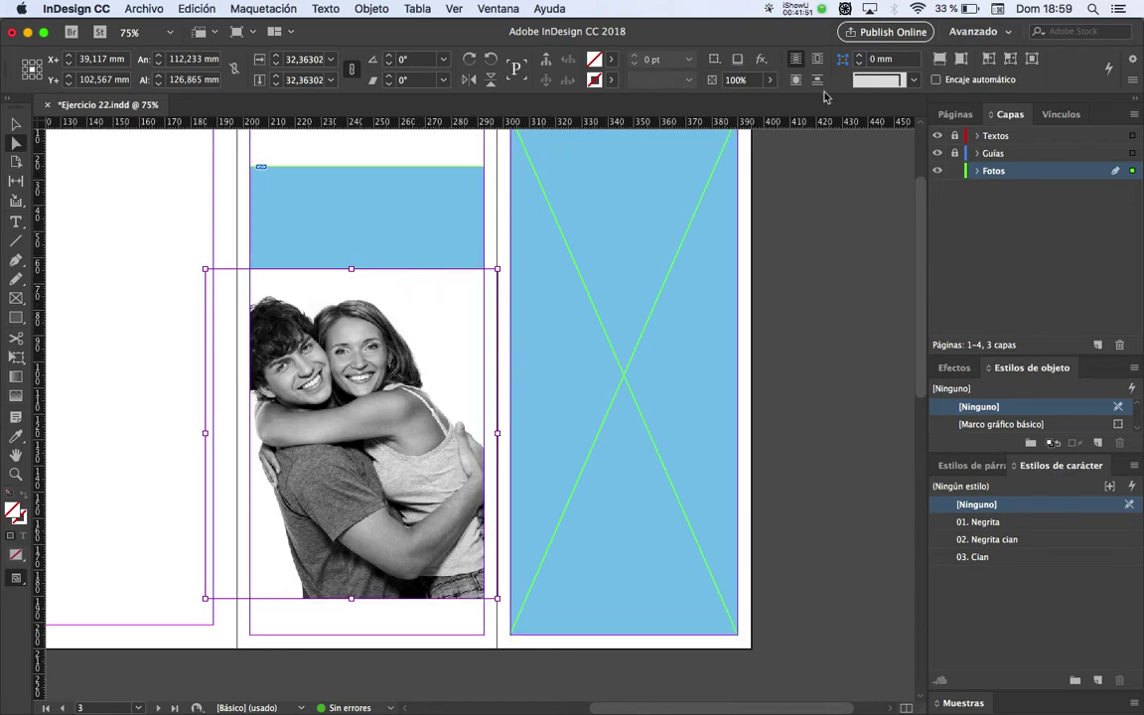
left_click(714, 62)
left_click(747, 50)
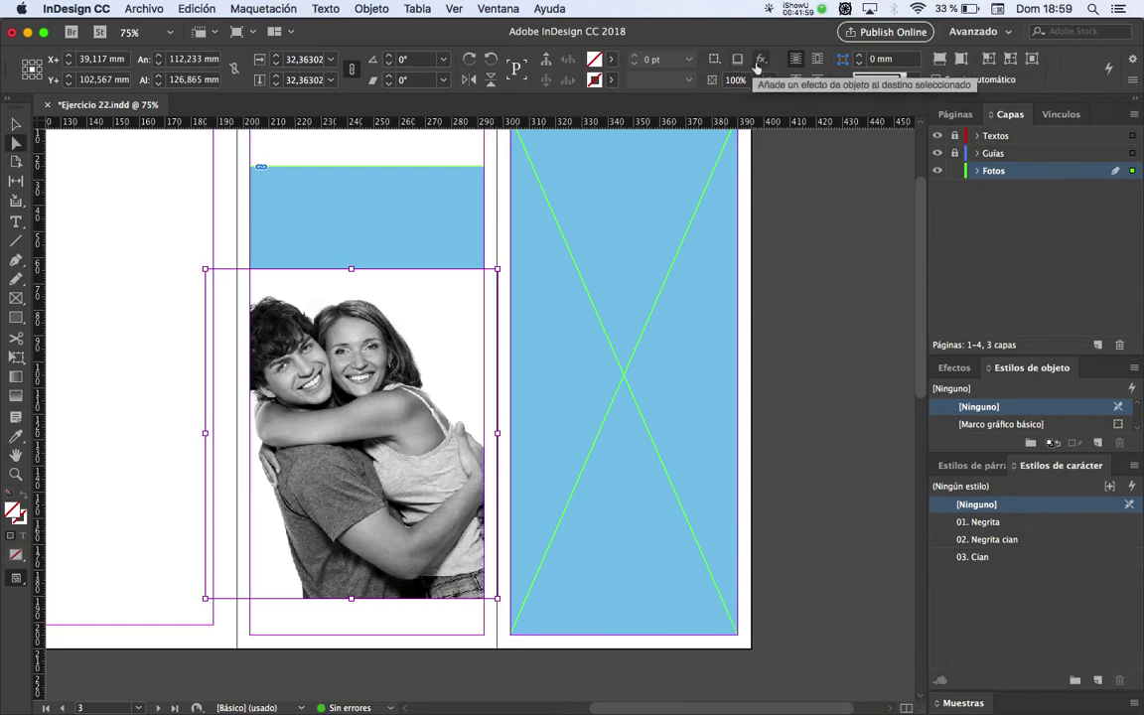
left_click(759, 60)
left_click(755, 33)
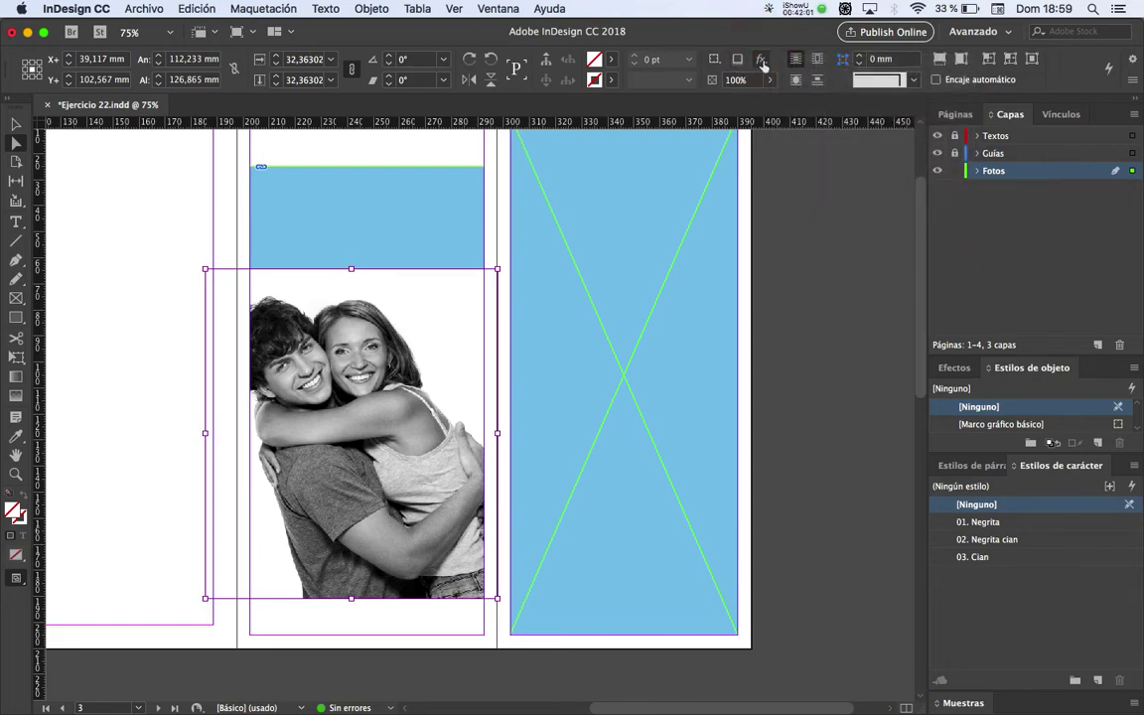
left_click(762, 61)
left_click(809, 63)
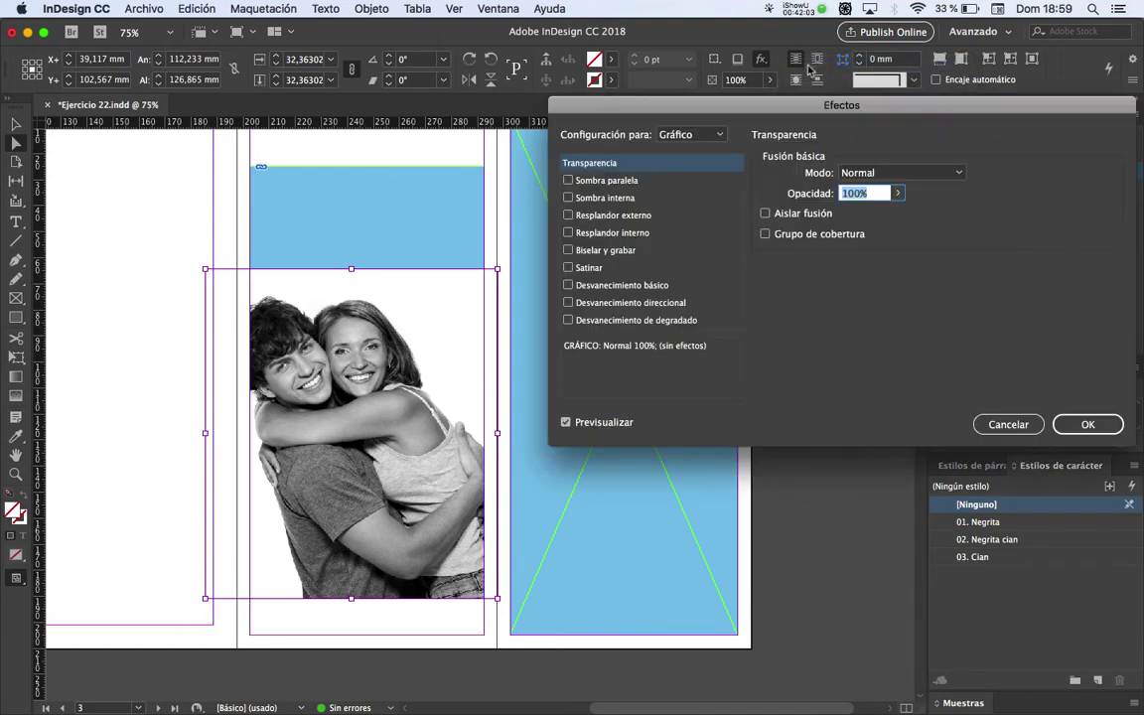
left_click(1007, 424)
right_click(426, 309)
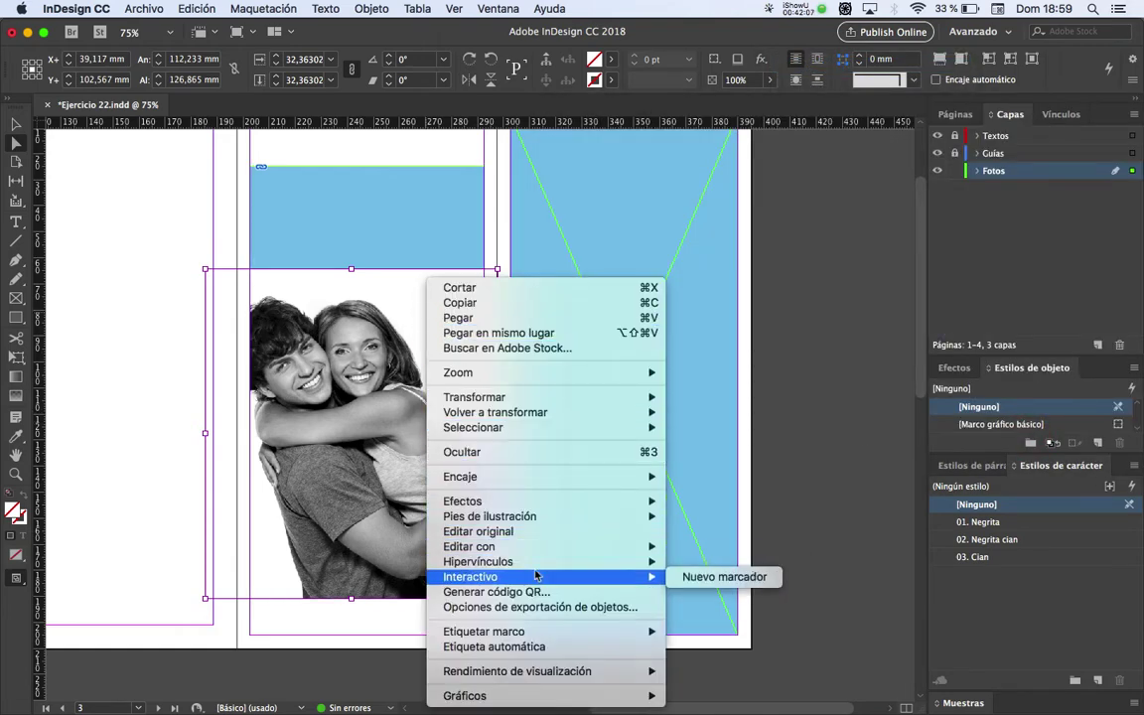
mouse_move(528, 500)
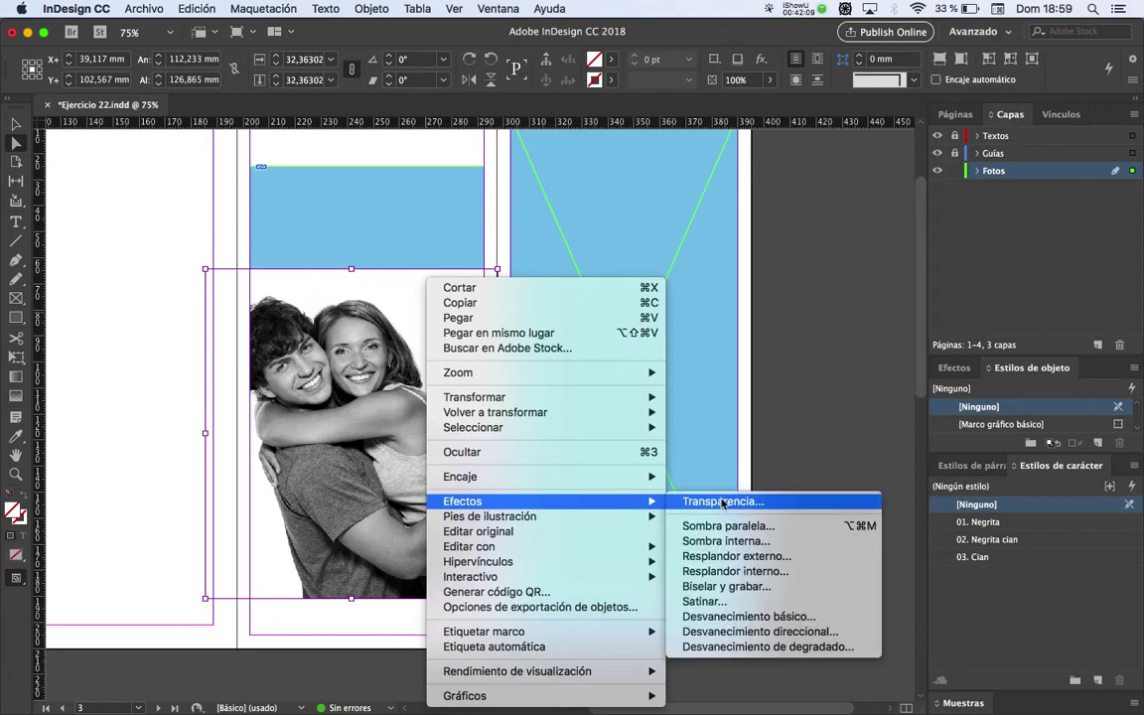
Apply the Multiplicar blending mode to the couple graphic through the Transparencia effect, with the settings targeting Gráfico
left_click(371, 7)
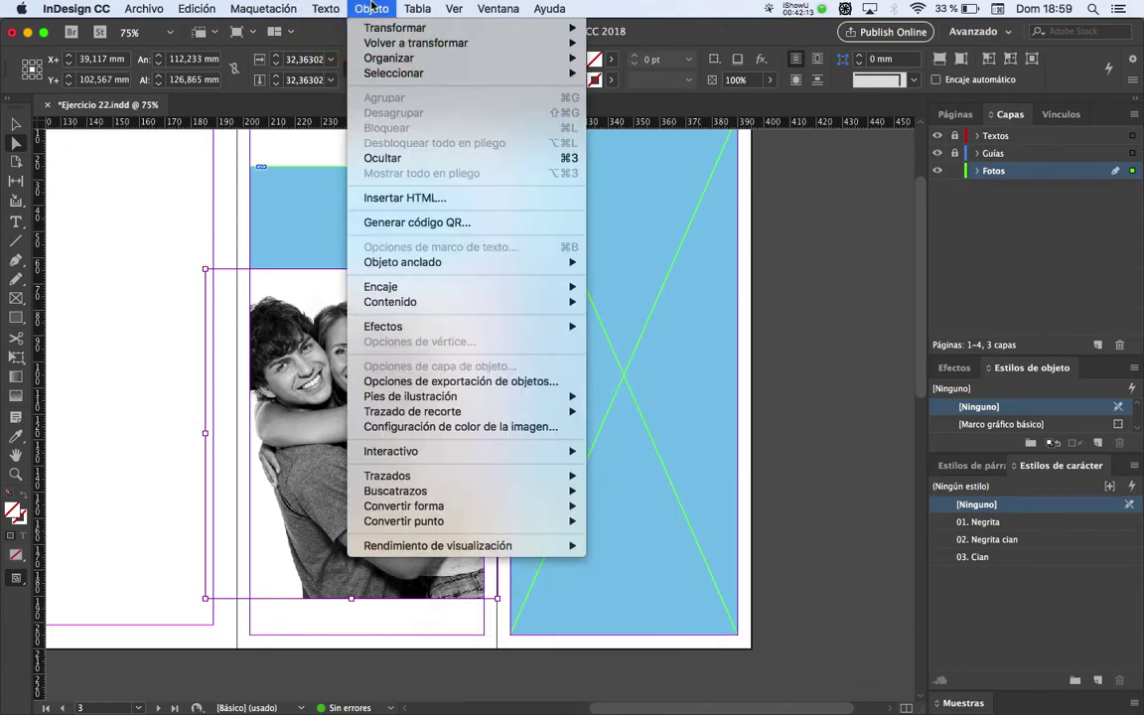
mouse_move(467, 329)
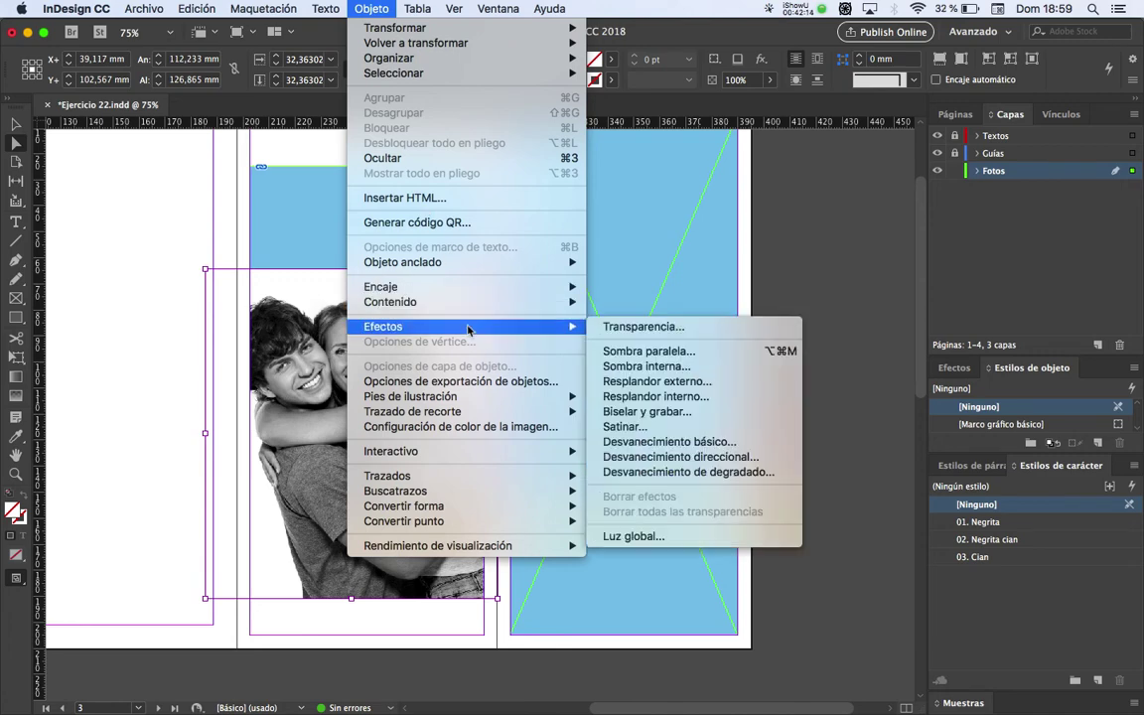
left_click(633, 326)
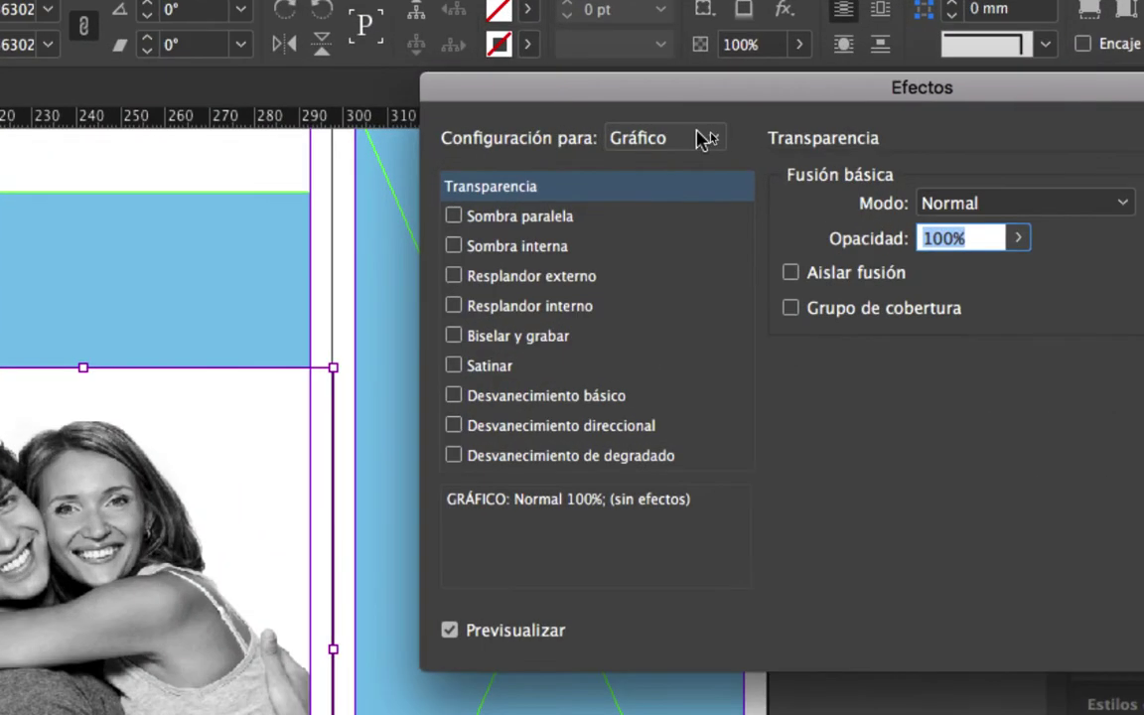
left_click(712, 136)
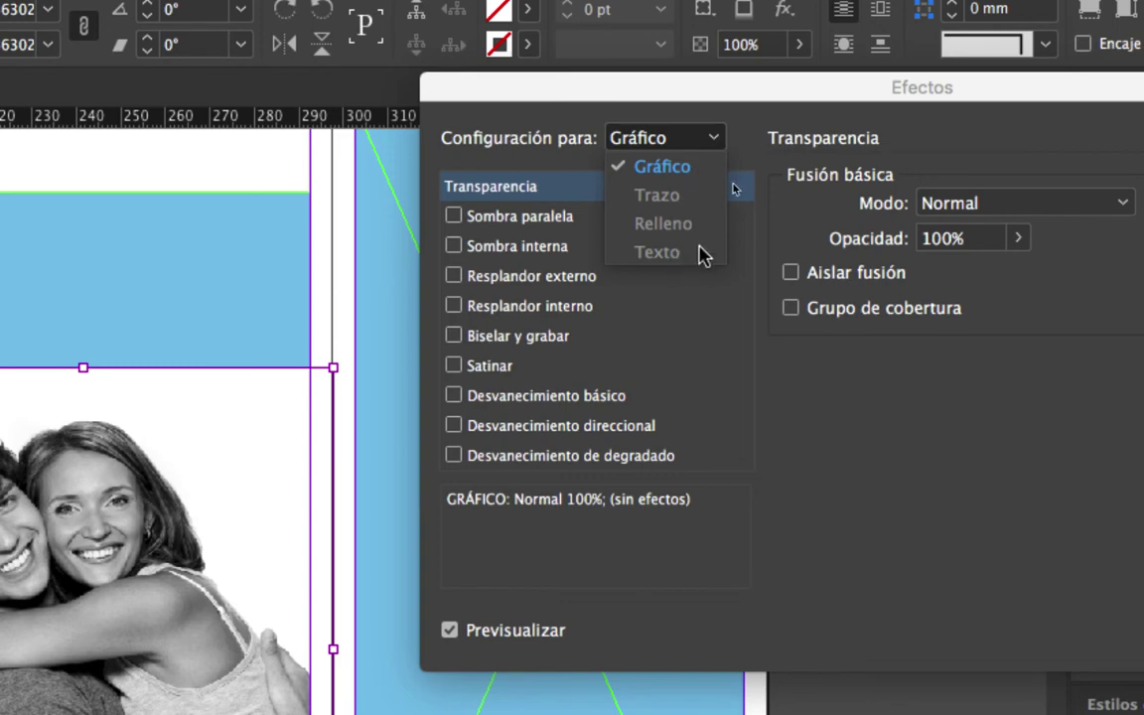
left_click(718, 119)
key("super")
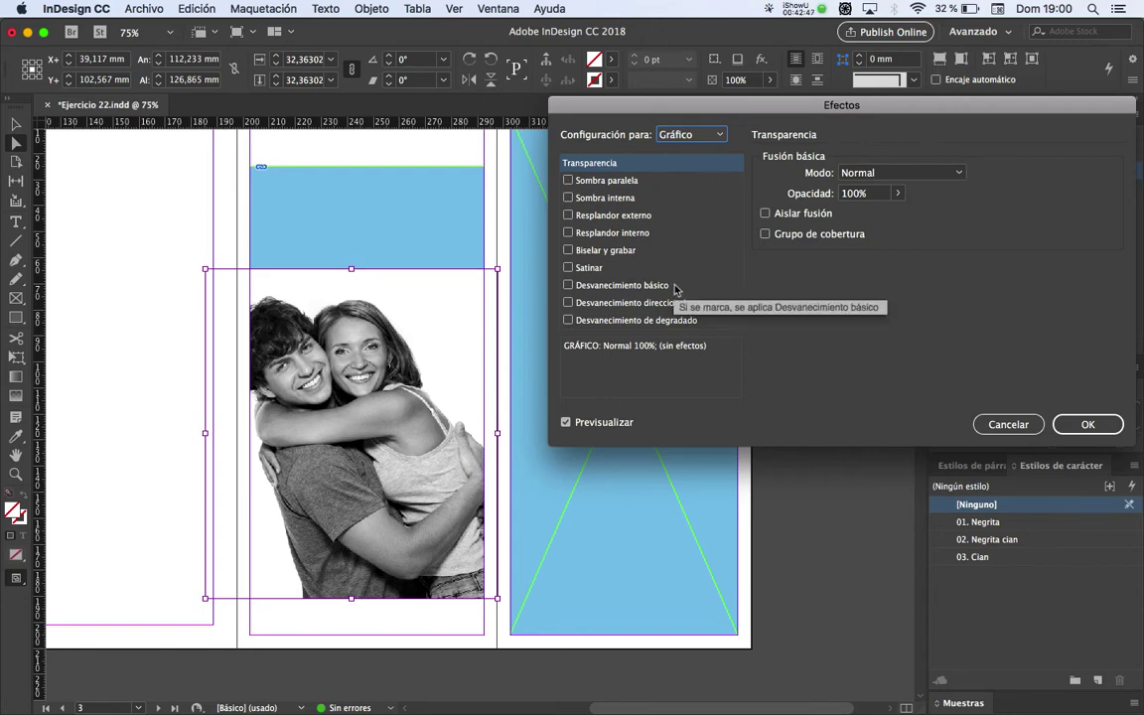
left_click(919, 179)
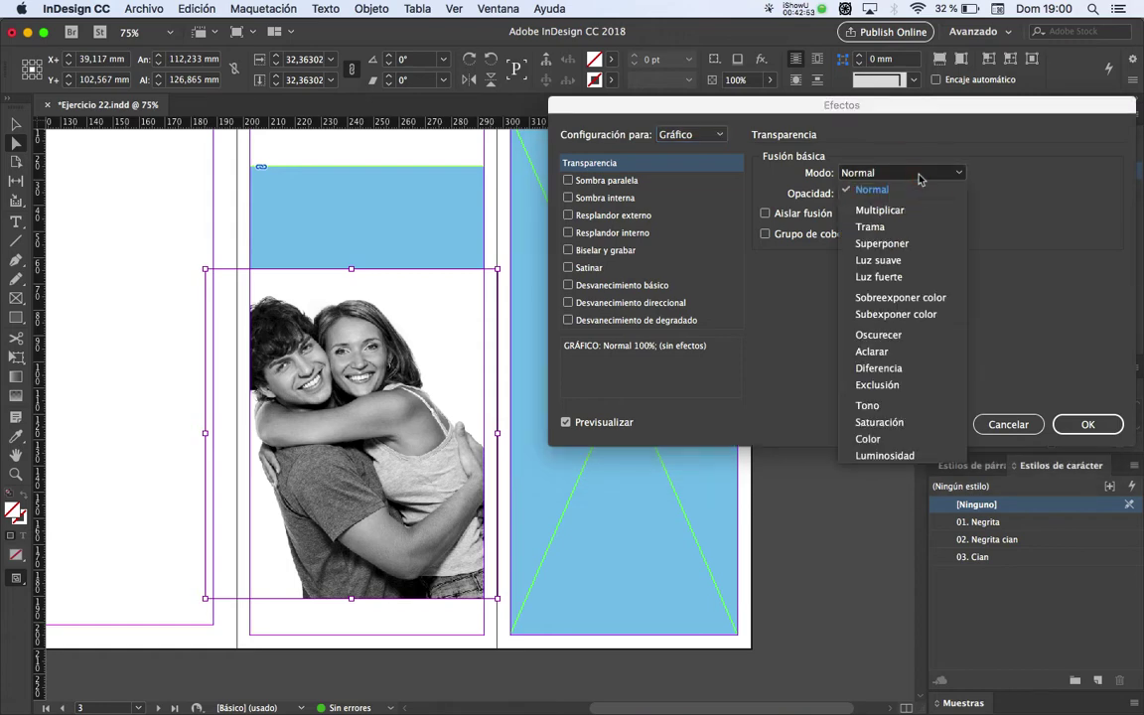
left_click(921, 209)
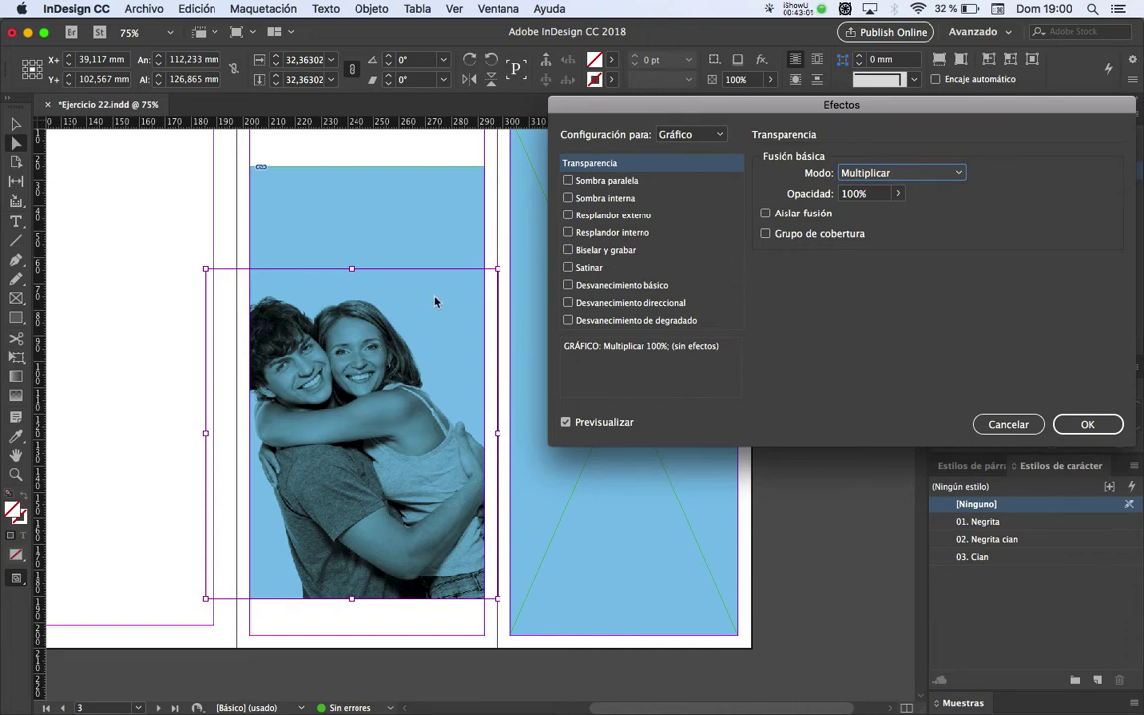
left_click(1088, 424)
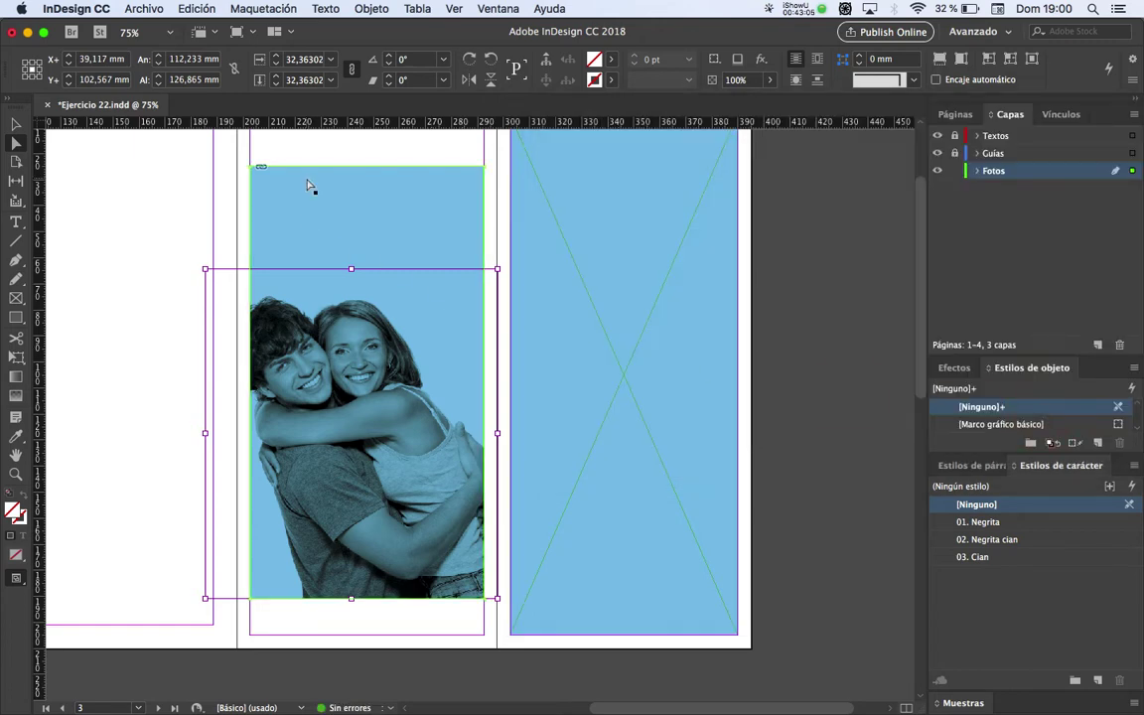
Select the frame holding the couple photo with the Selection tool and save the document
key("v")
left_click(360, 189)
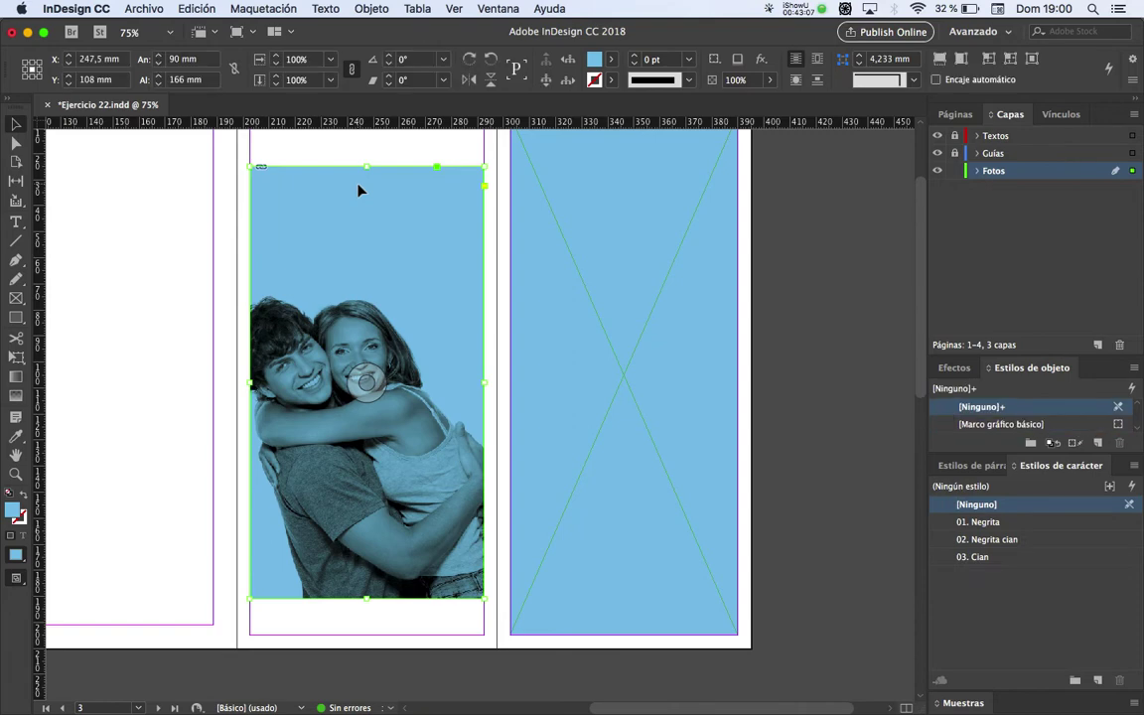
key("super+s")
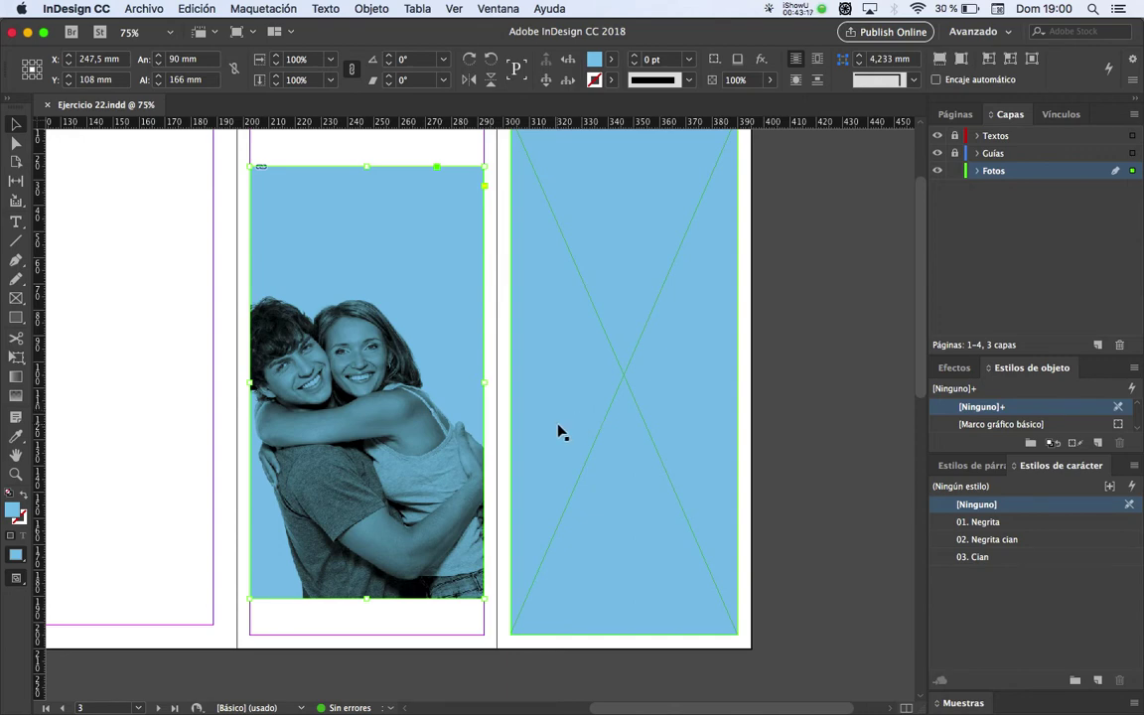
Check the reference PDF in Acrobat, return to InDesign and place Foto 02_B&N_RGB.tif in the empty blue frame beside the couple photo
scroll(558, 430, "down", 2)
key("space")
key("super+Tab")
left_click(359, 354)
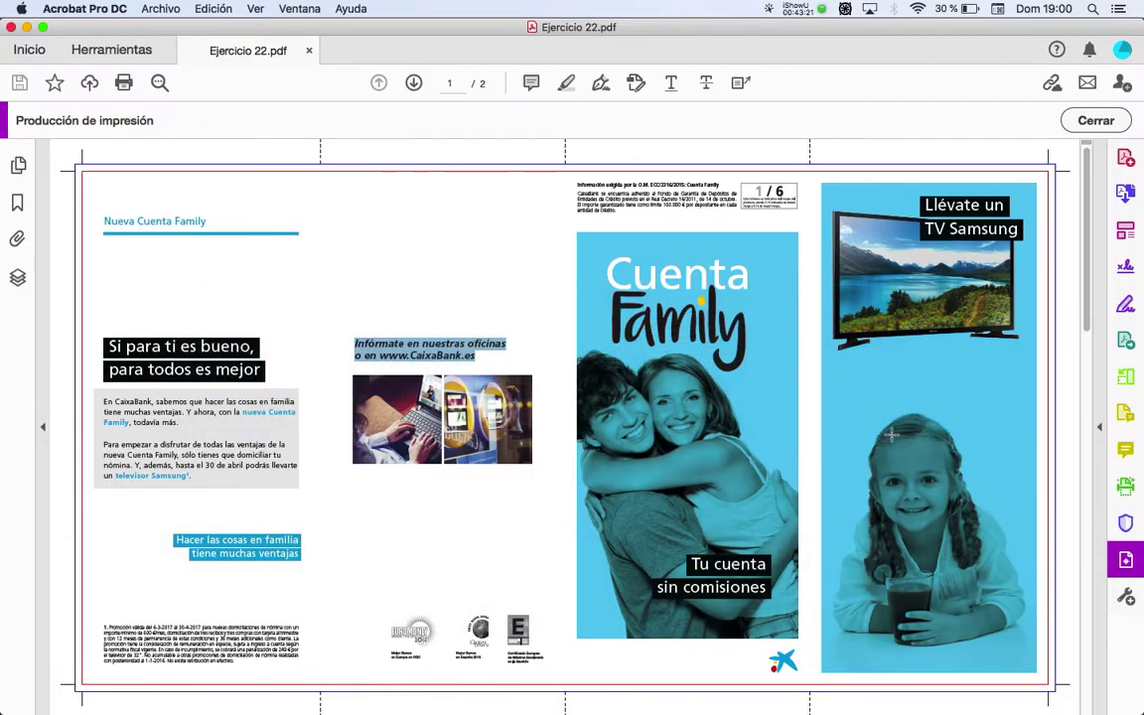
key("super+Tab")
left_click(636, 392)
key("super+d")
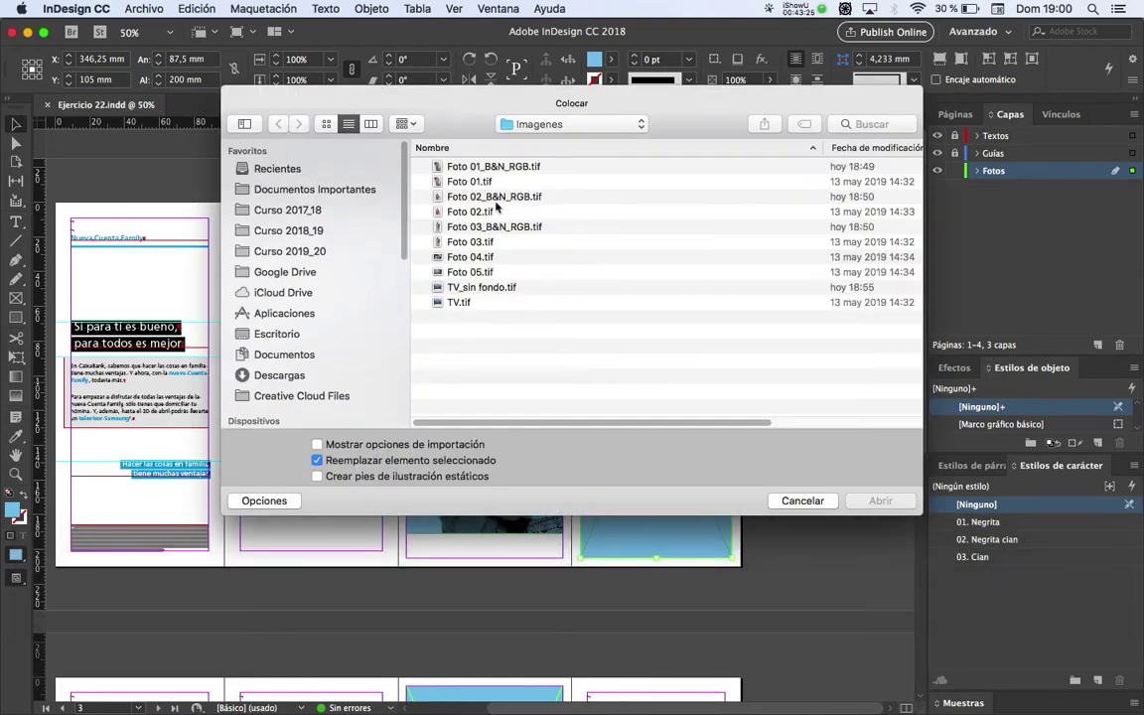
left_click(497, 197)
key("space")
key("space")
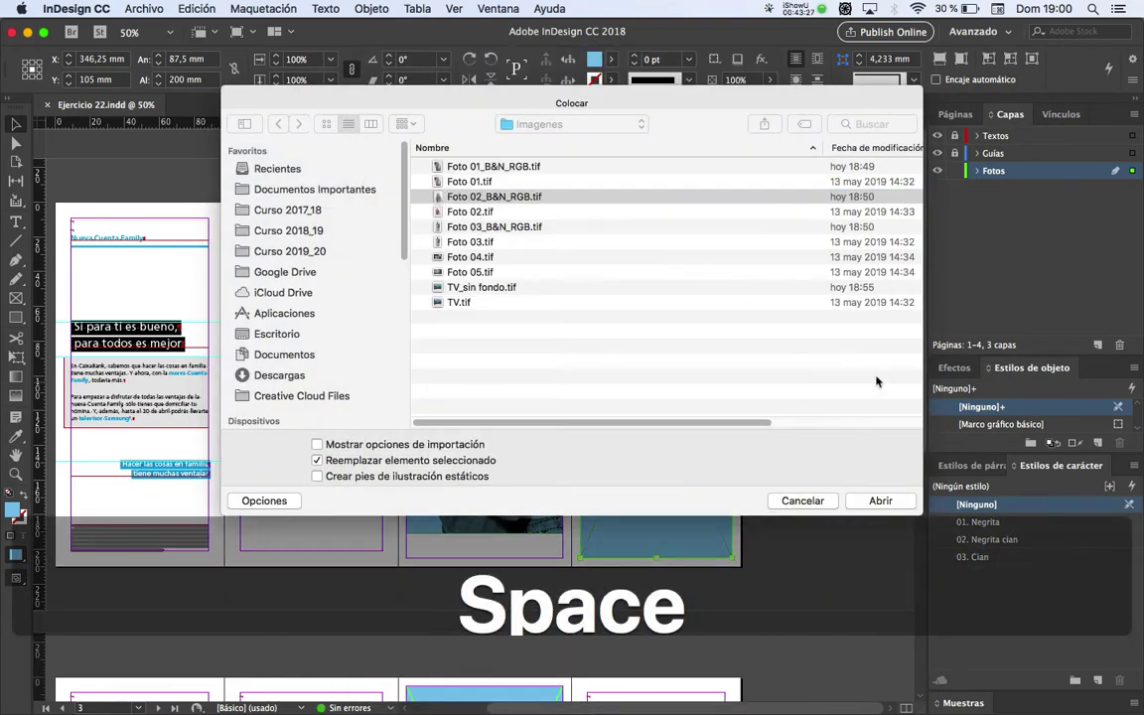
left_click(879, 501)
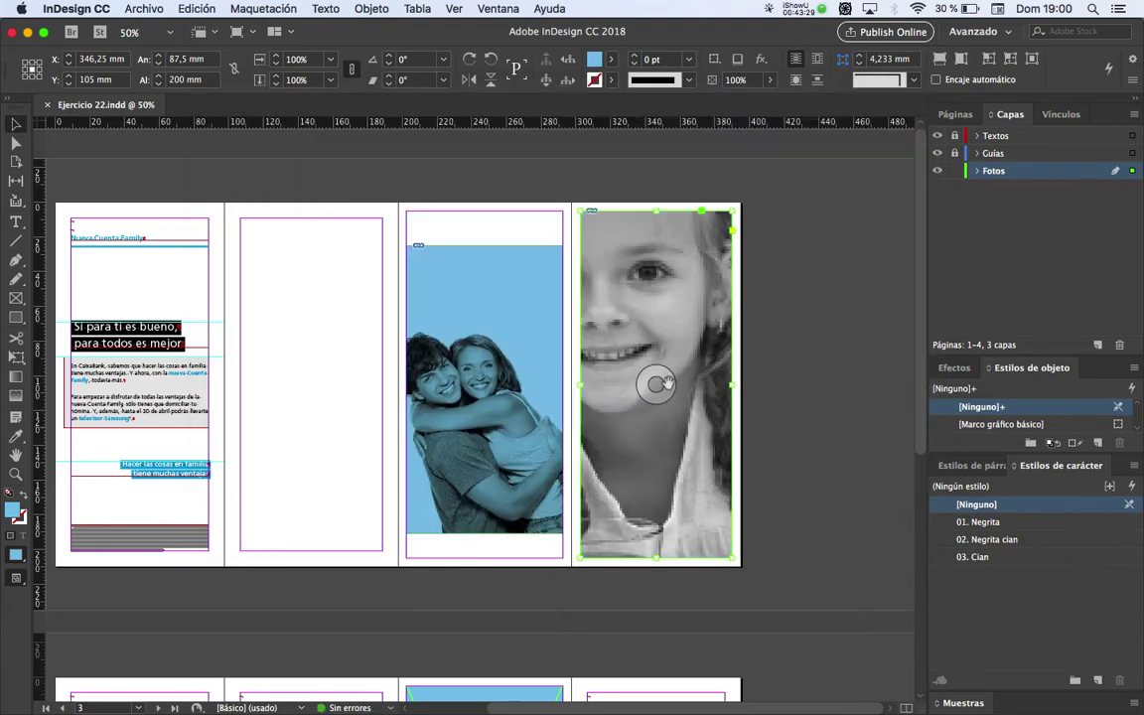
Fit the girl's photo to its frame with Llenar marco proporcionalmente
right_click(701, 397)
mouse_move(740, 461)
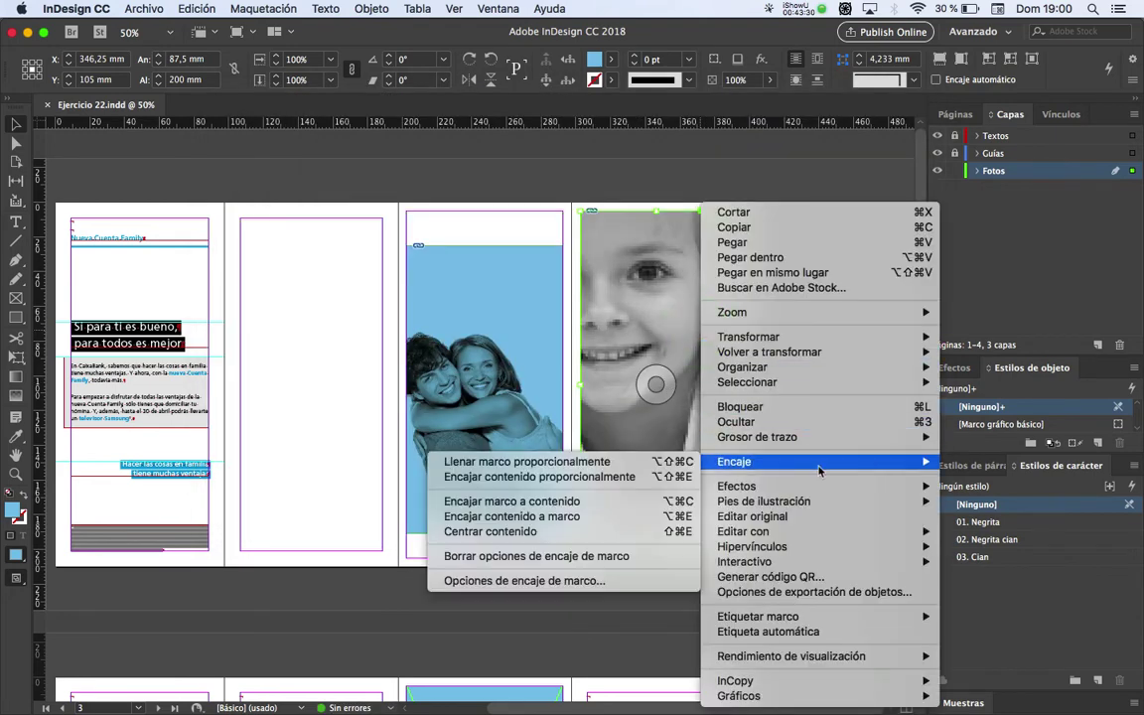
left_click(582, 467)
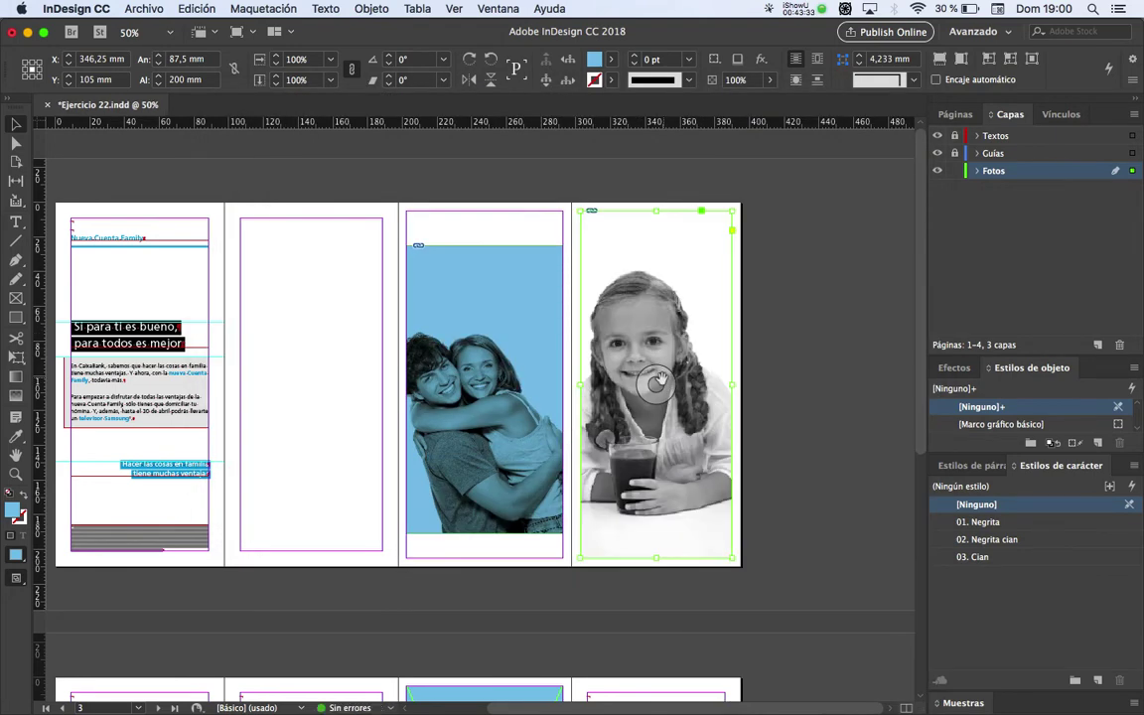
Try moving the girl's photo down inside its frame, compare it with the reference PDF, and undo the move
left_click_drag(657, 382, 651, 442)
key("super+Tab")
key("super+Tab")
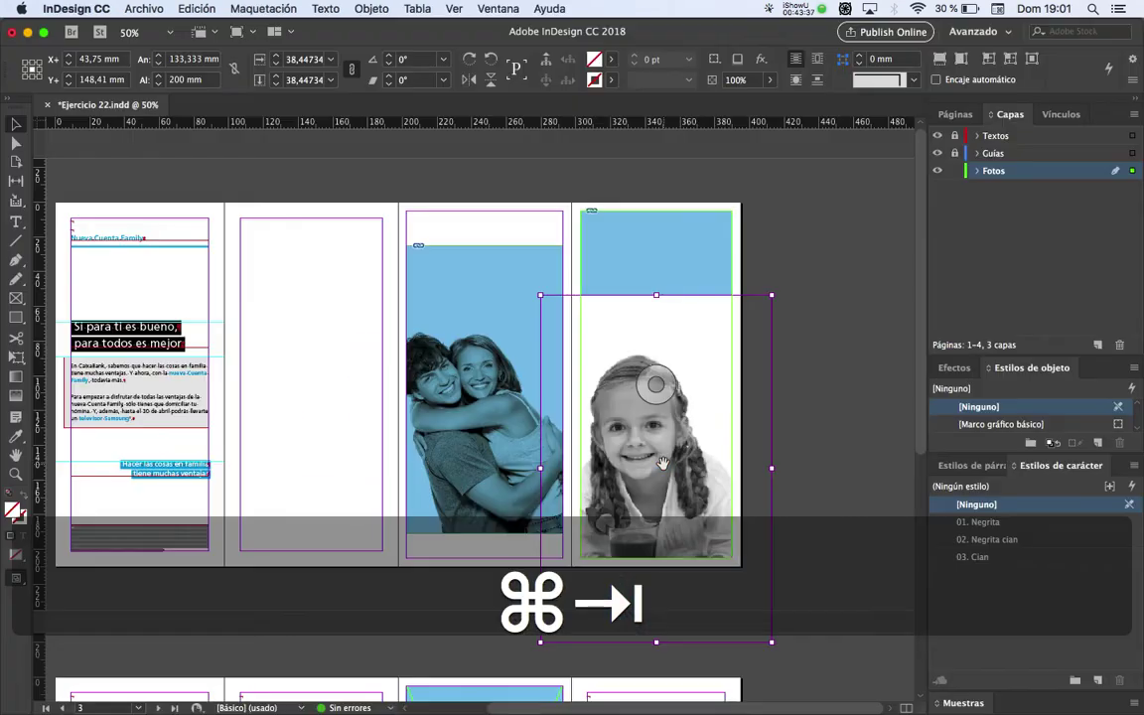
key("super+z")
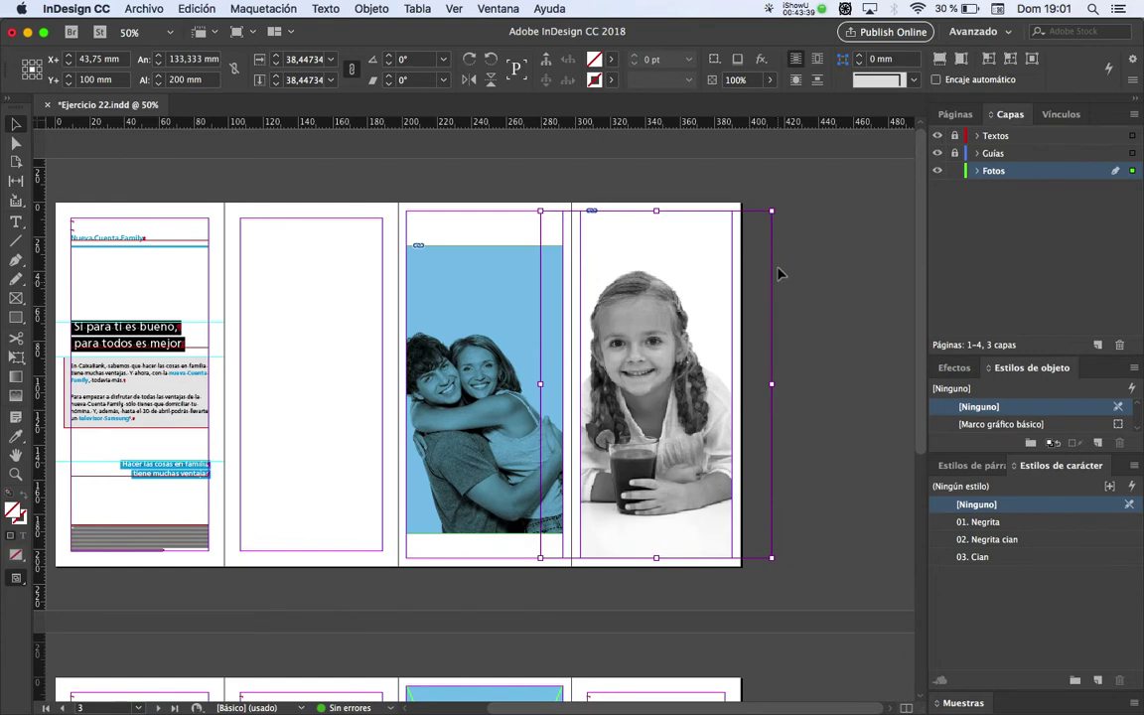
Scale the girl's photo down proportionally about its centre to about 32%, leaving its frame unscaled
left_click_drag(772, 210, 736, 238)
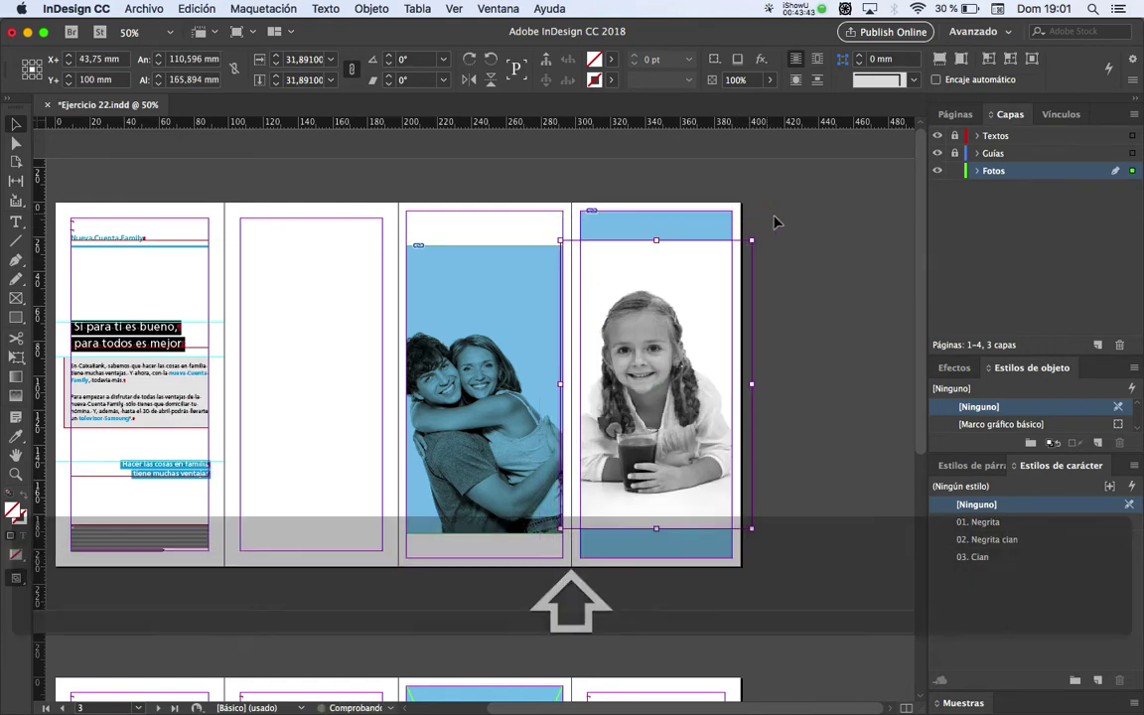
left_click(748, 258)
left_click(702, 390, "super")
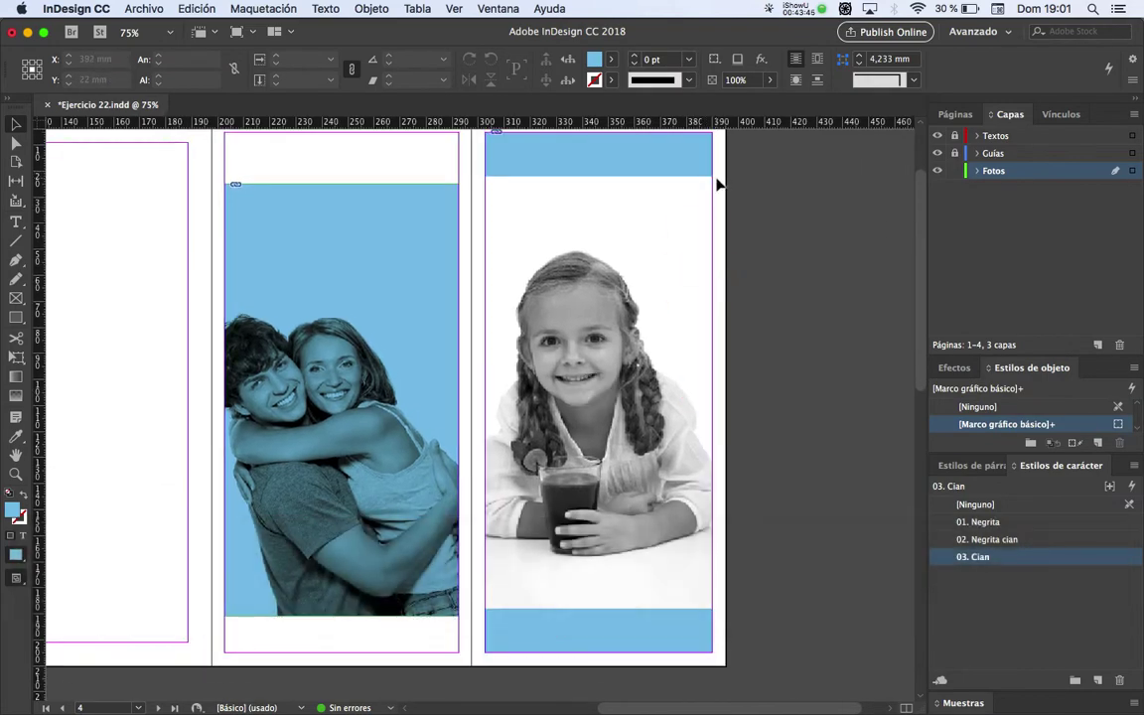
Compare the girl's photo with the reference PDF and scale it down a little further inside its frame
key("super+Tab")
key("super+Tab")
left_click_drag(716, 204, 527, 417)
key("super+Tab")
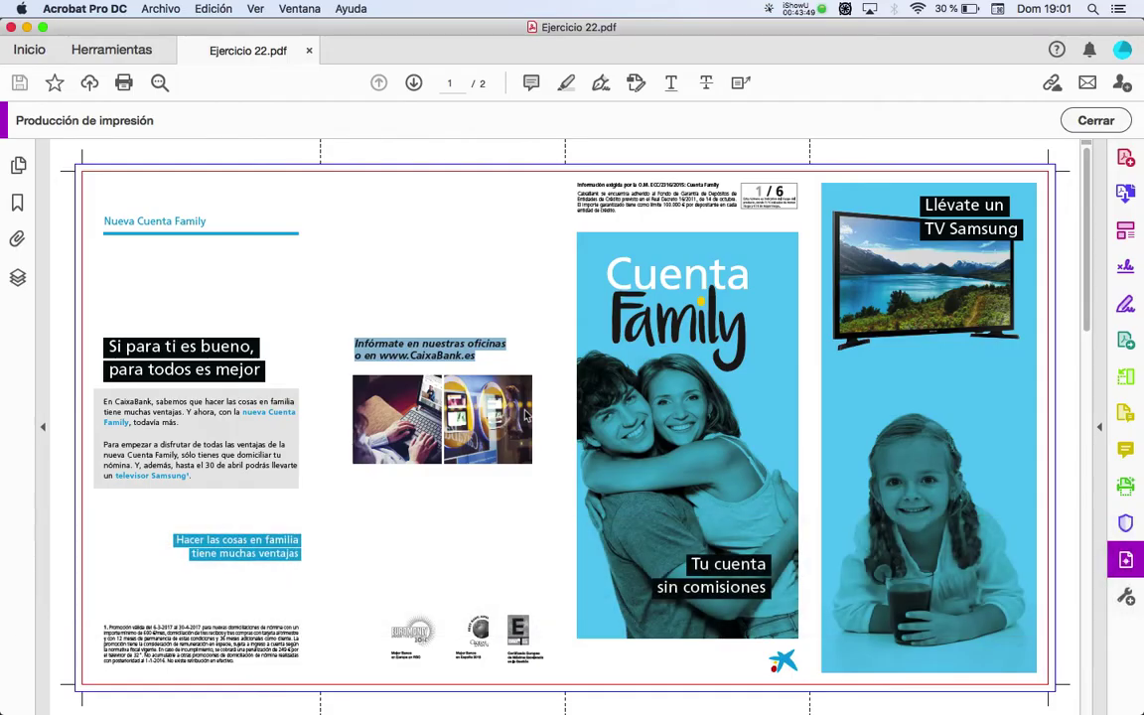
key("super+Tab")
left_click(537, 376)
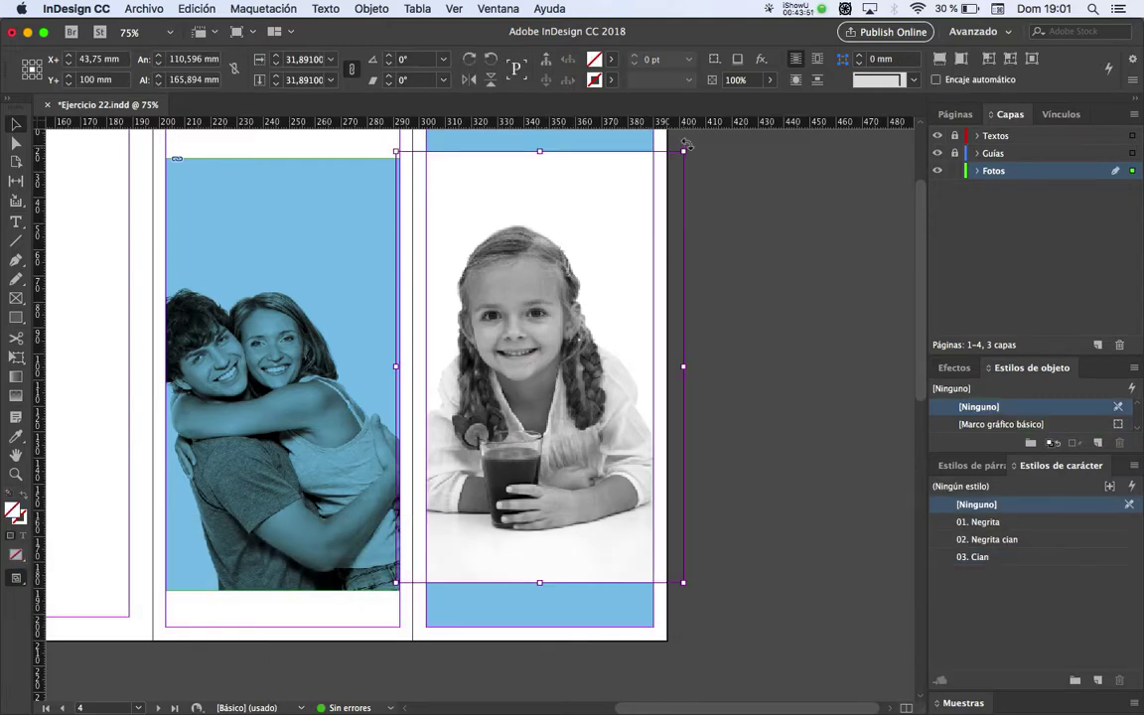
left_click_drag(685, 151, 660, 183)
key("super+Tab")
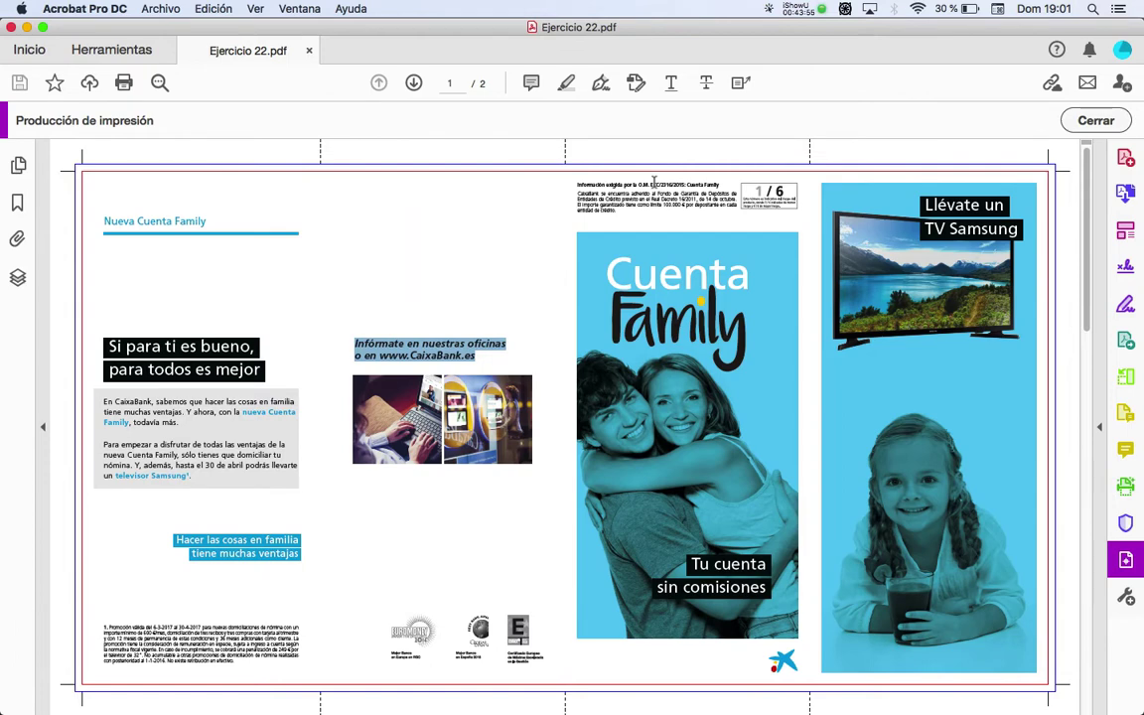
Check the reference PDF in Acrobat, and in InDesign fit the girl photo proportionally inside its frame on the upper spread
key("super+Tab")
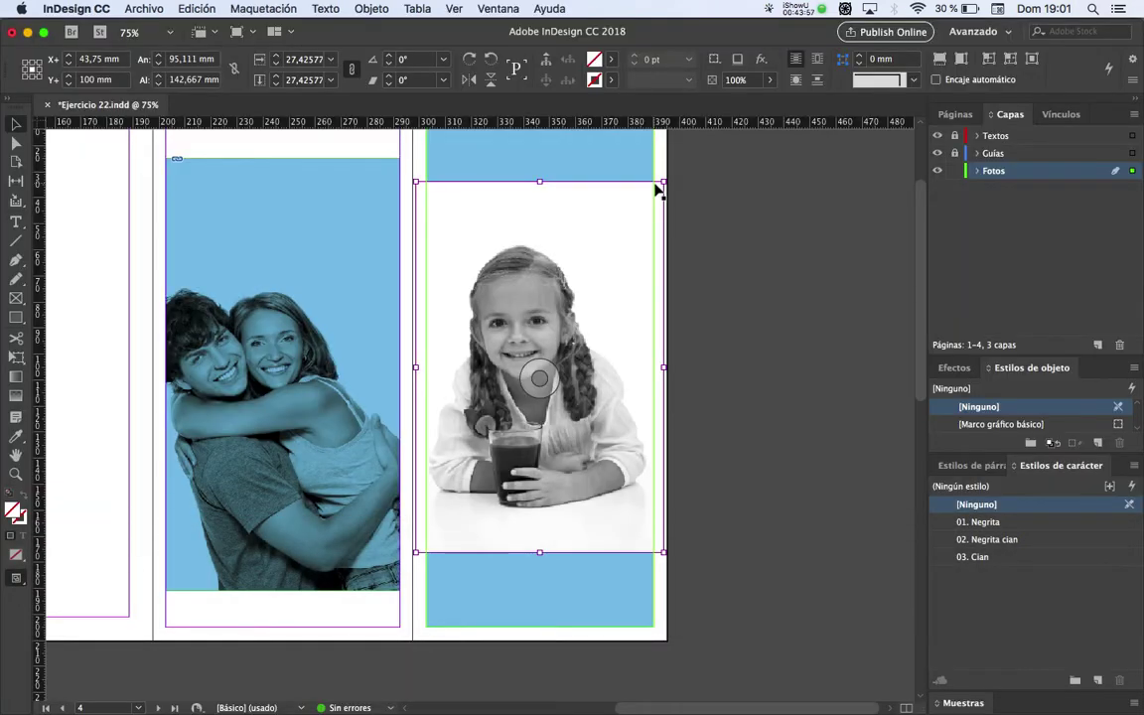
left_click(774, 213)
key("space")
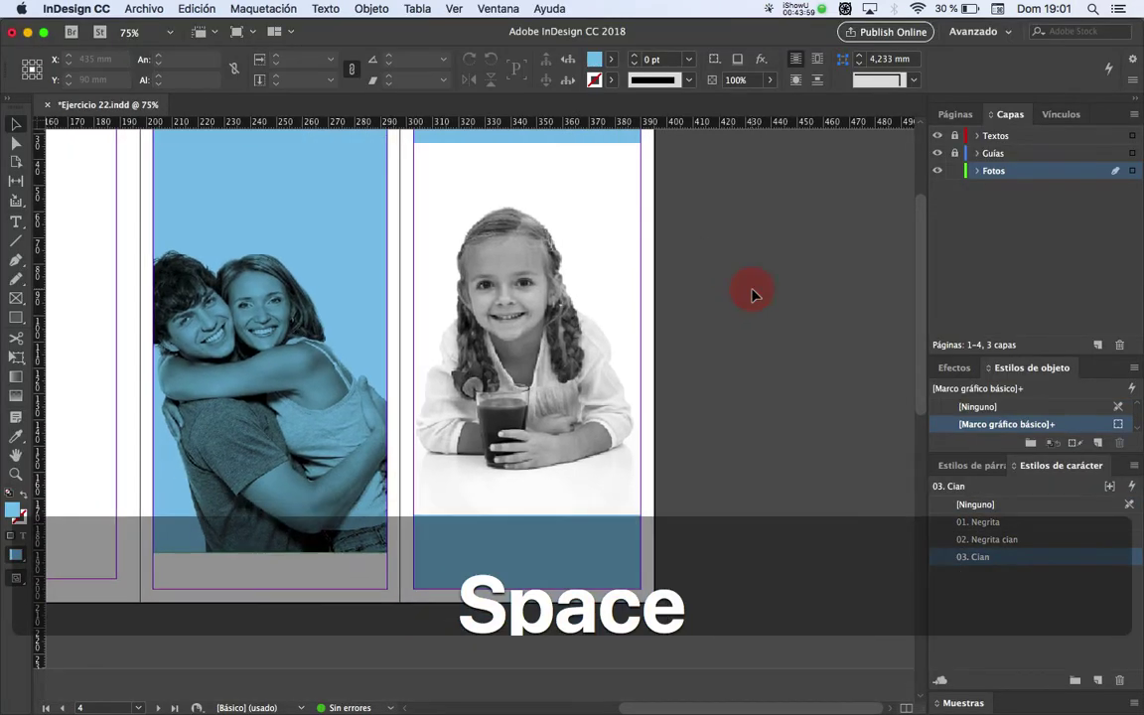
key("super+Tab")
key("super+Tab")
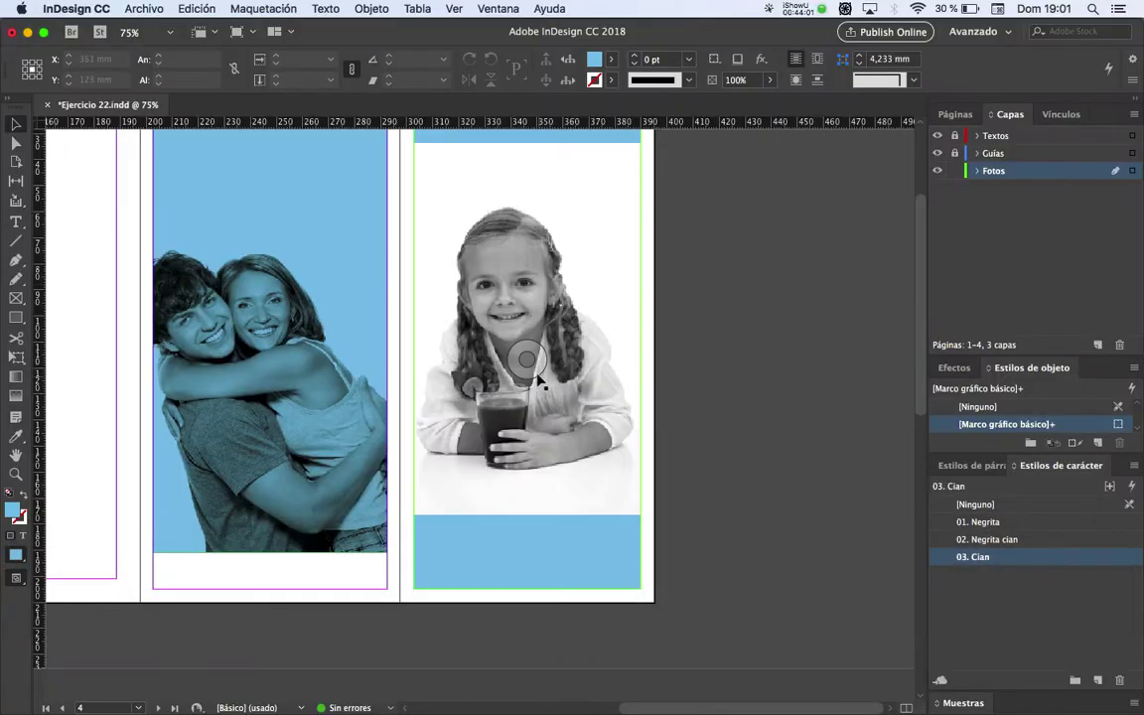
key("space")
left_click_drag(562, 322, 566, 363)
right_click(621, 260)
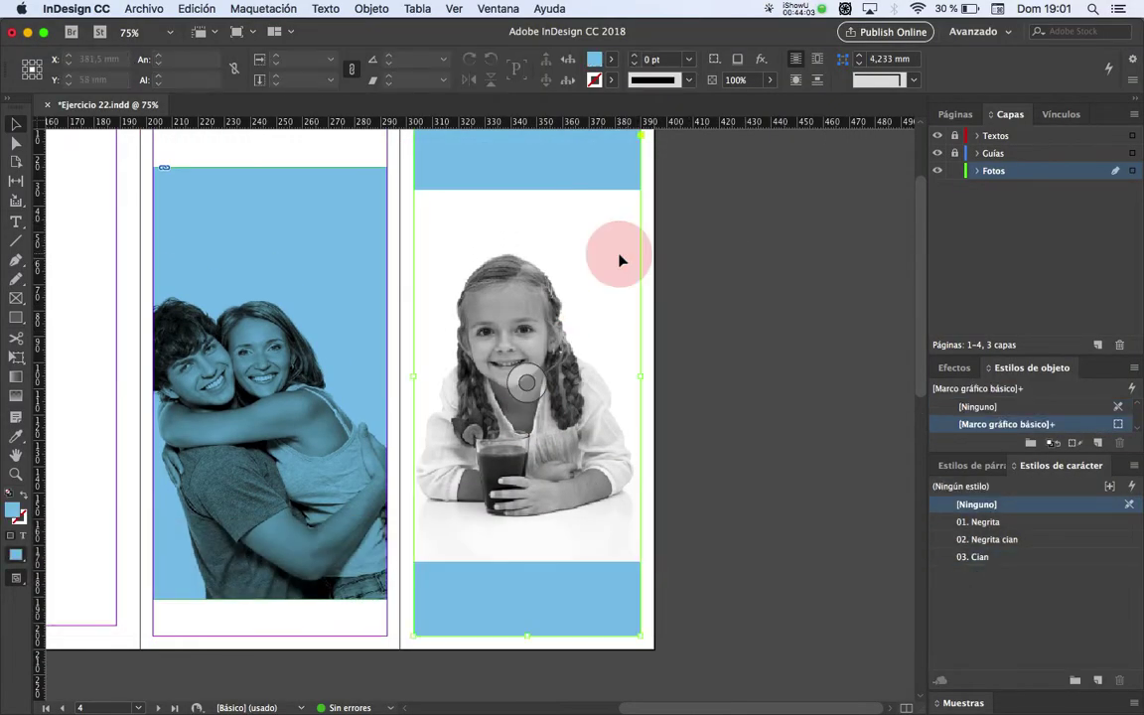
mouse_move(695, 461)
left_click(933, 475)
left_click(773, 326)
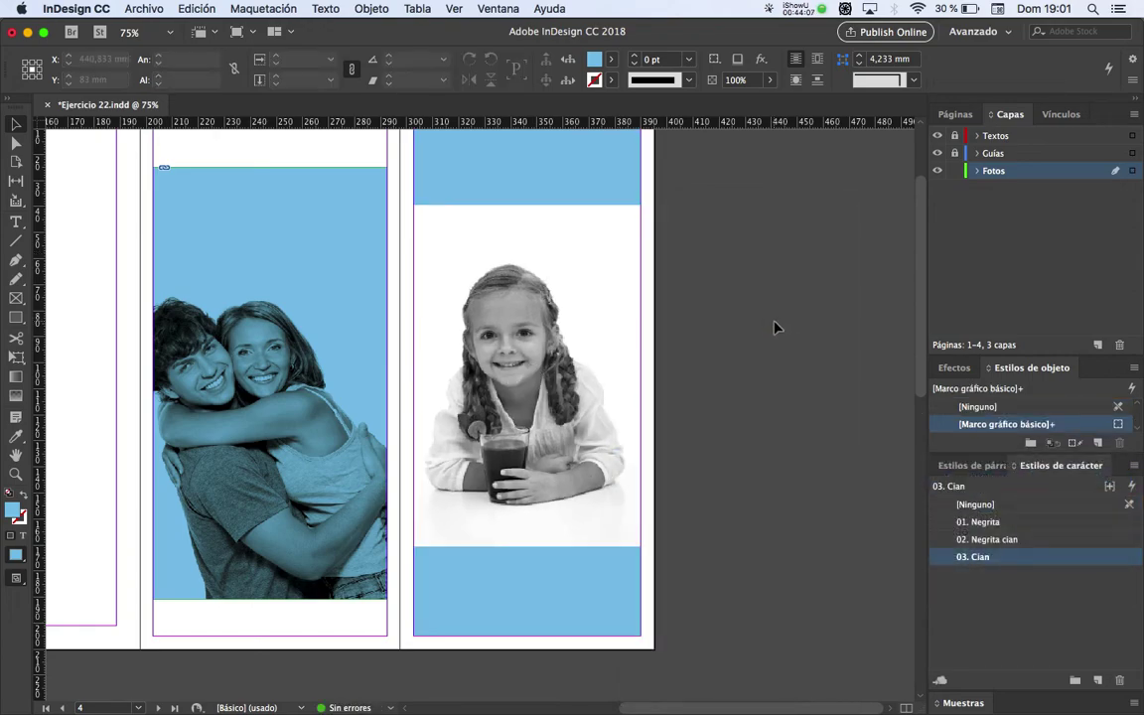
Move the girl photo down to the bottom edge of its blue frame, comparing its position with the reference PDF in Acrobat
key("super+Tab")
key("super+Tab")
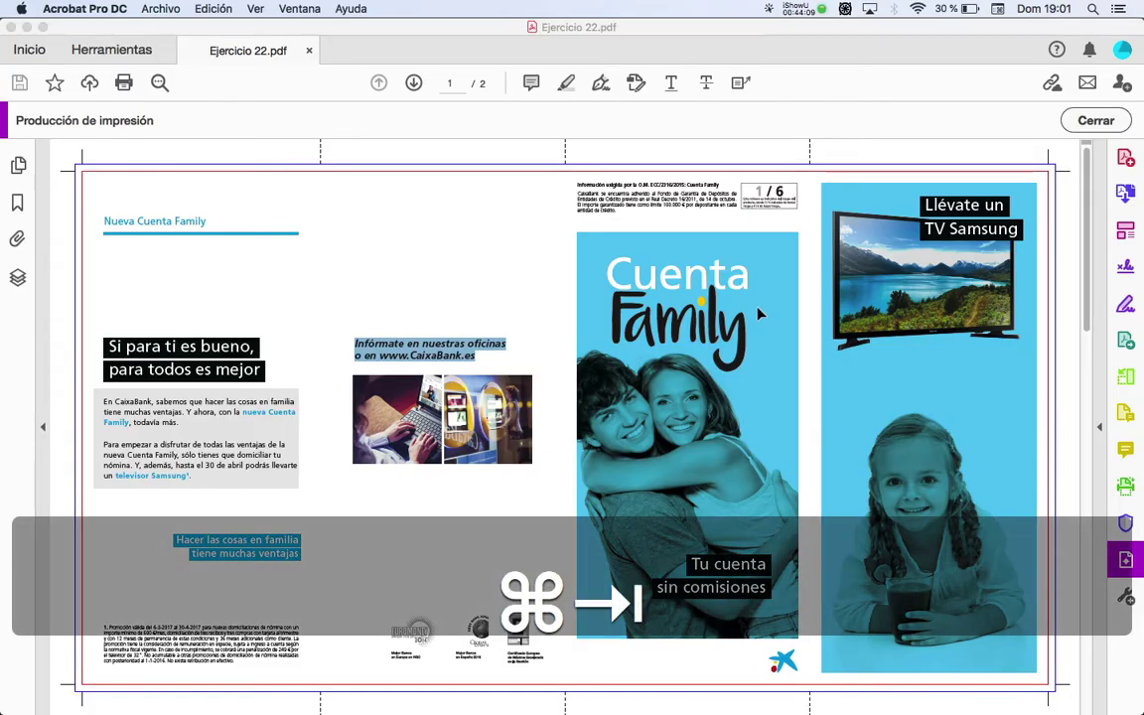
left_click(487, 347)
left_click_drag(516, 393, 531, 469)
key("super+Tab")
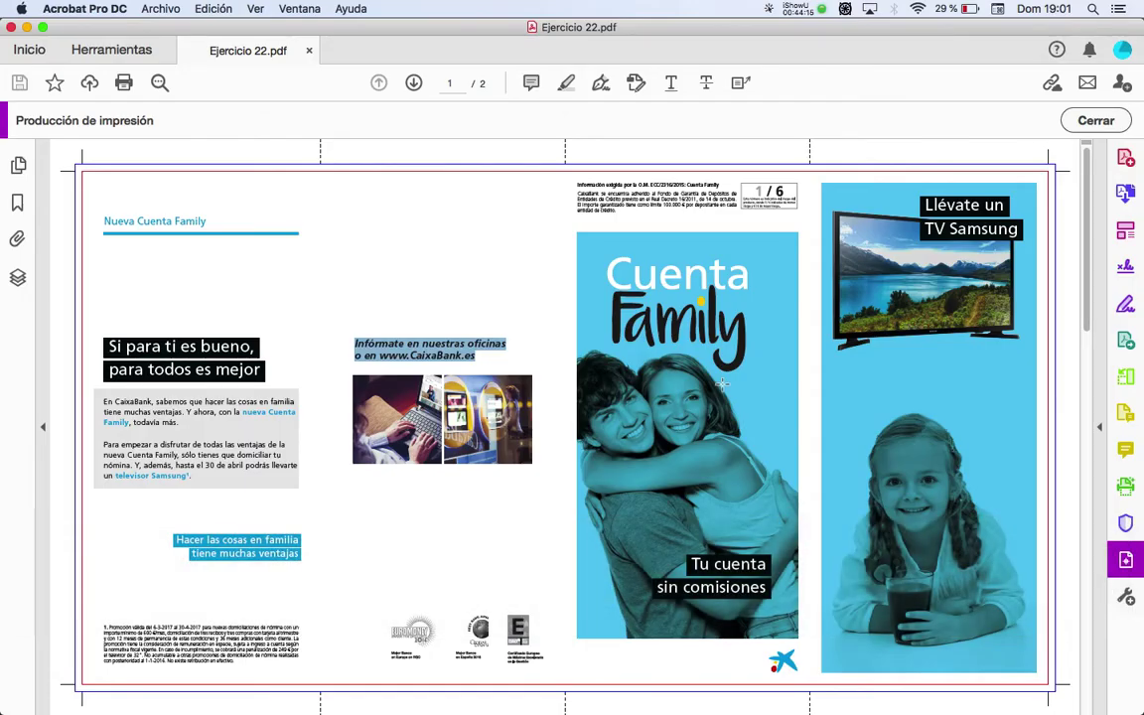
key("super+Tab")
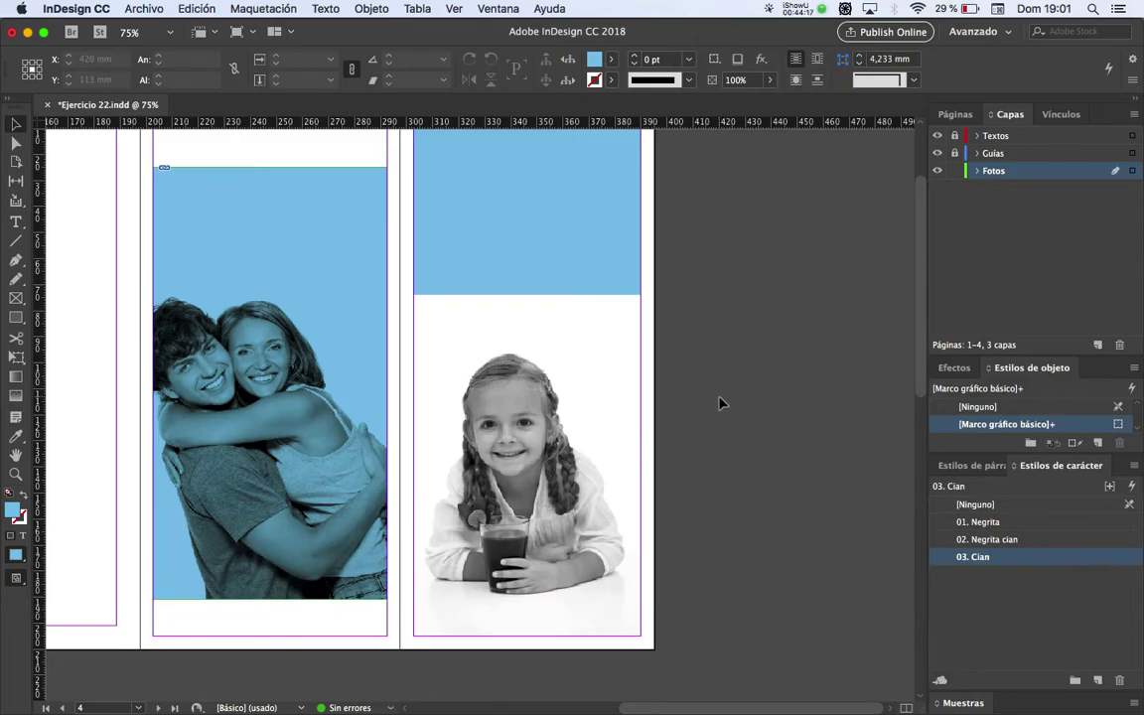
key("super+Tab")
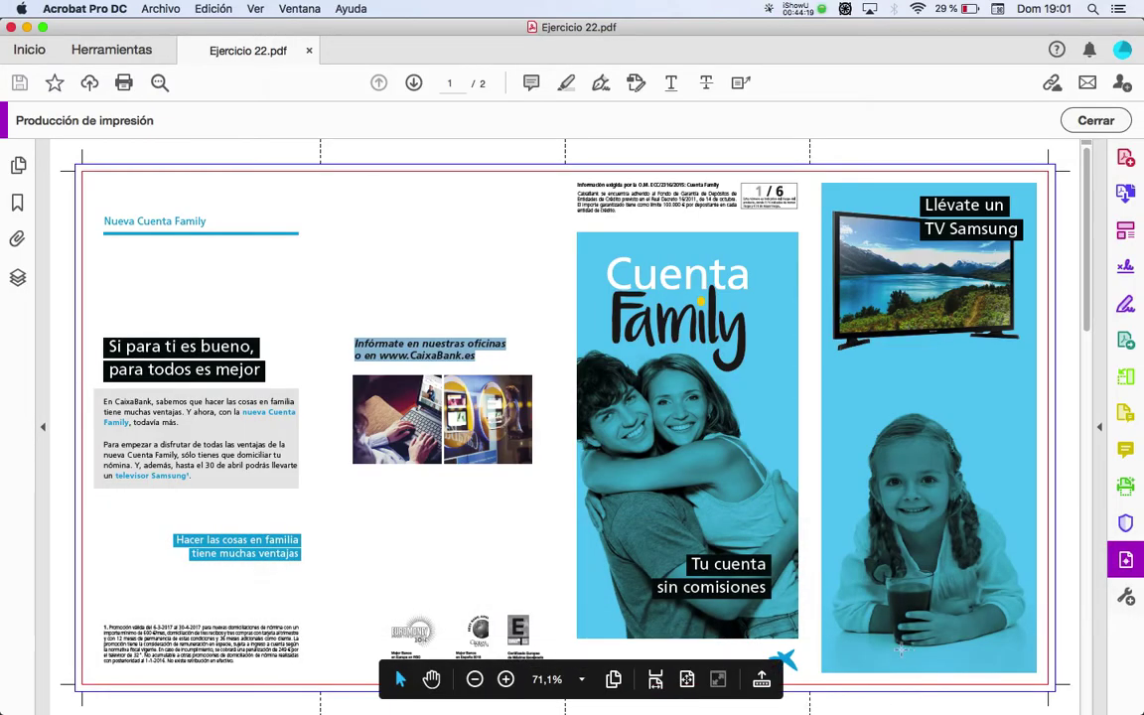
key("super+Tab")
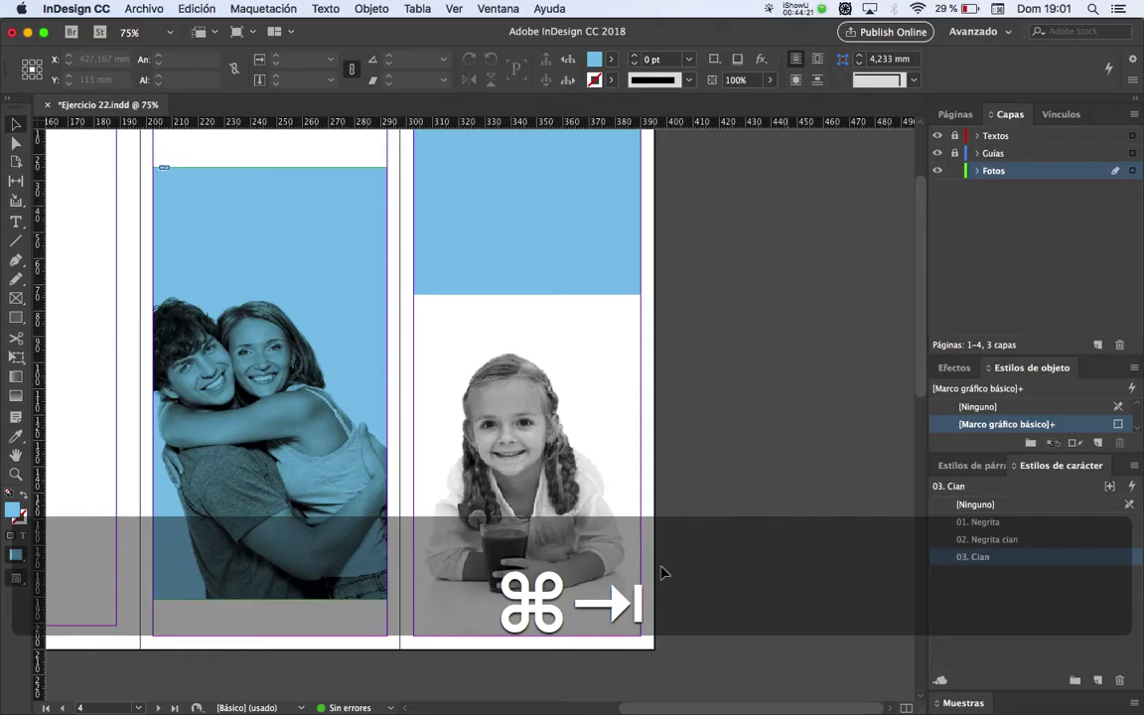
Nudge the girl photo further down within its frame to a Y position of 141.875 mm
left_click(527, 385)
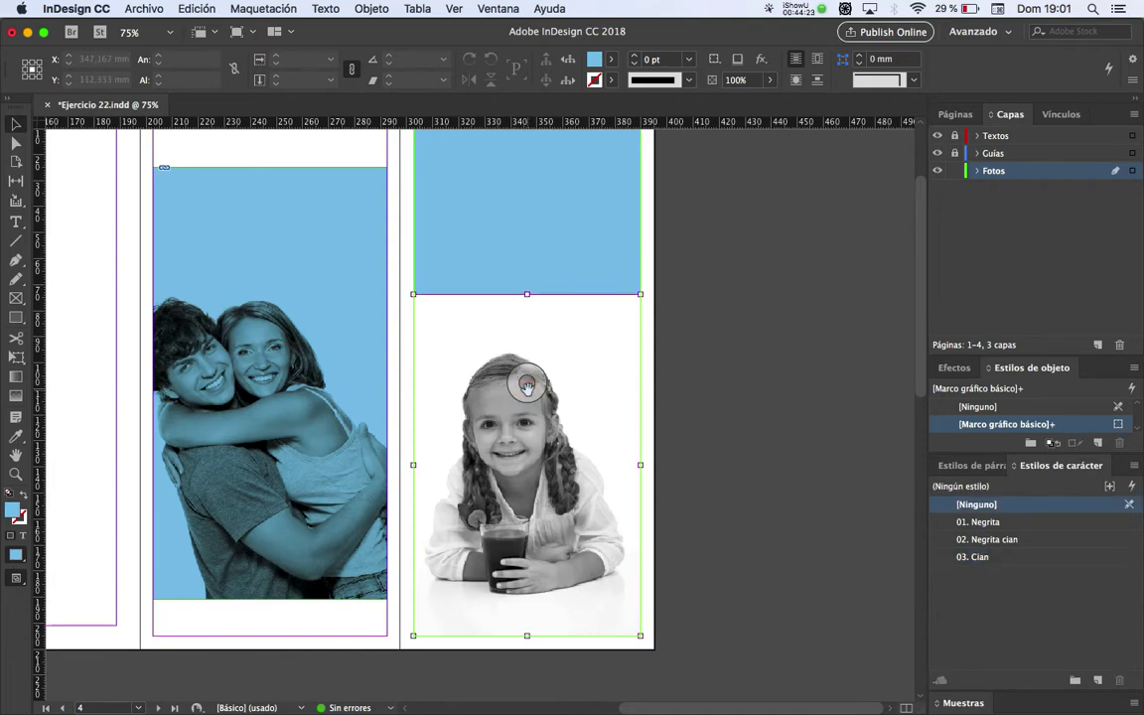
key("shift+Down")
key("shift+Down")
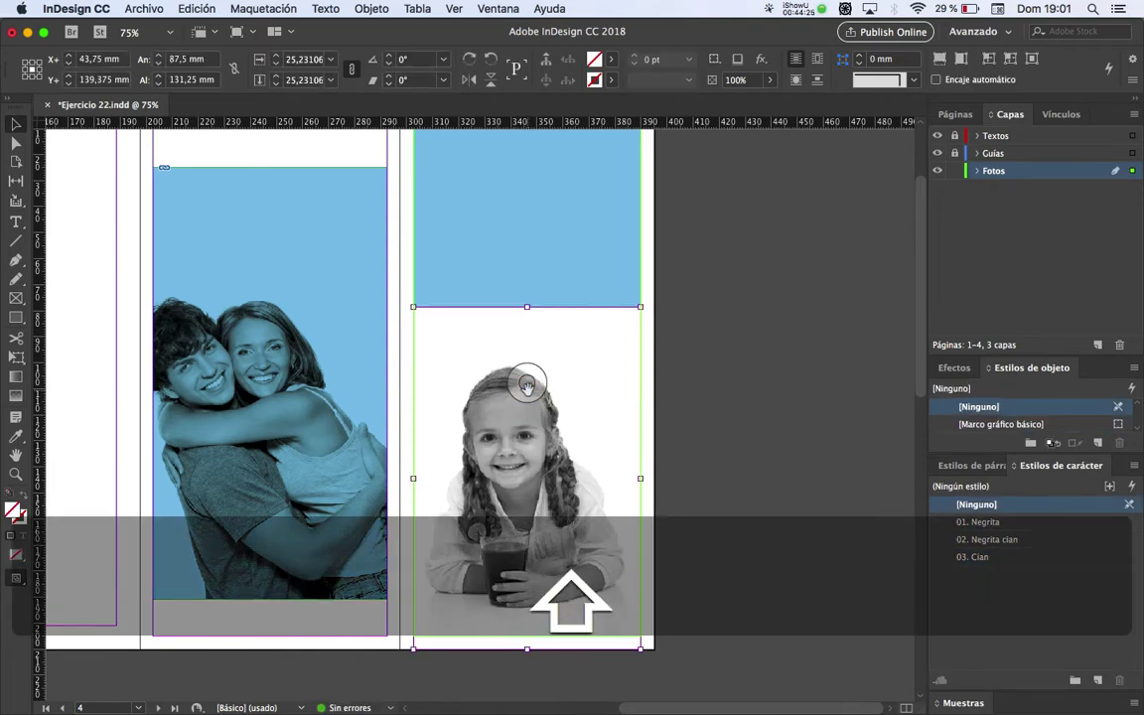
key("shift+Down")
left_click(763, 340)
scroll(763, 339, "up", 1)
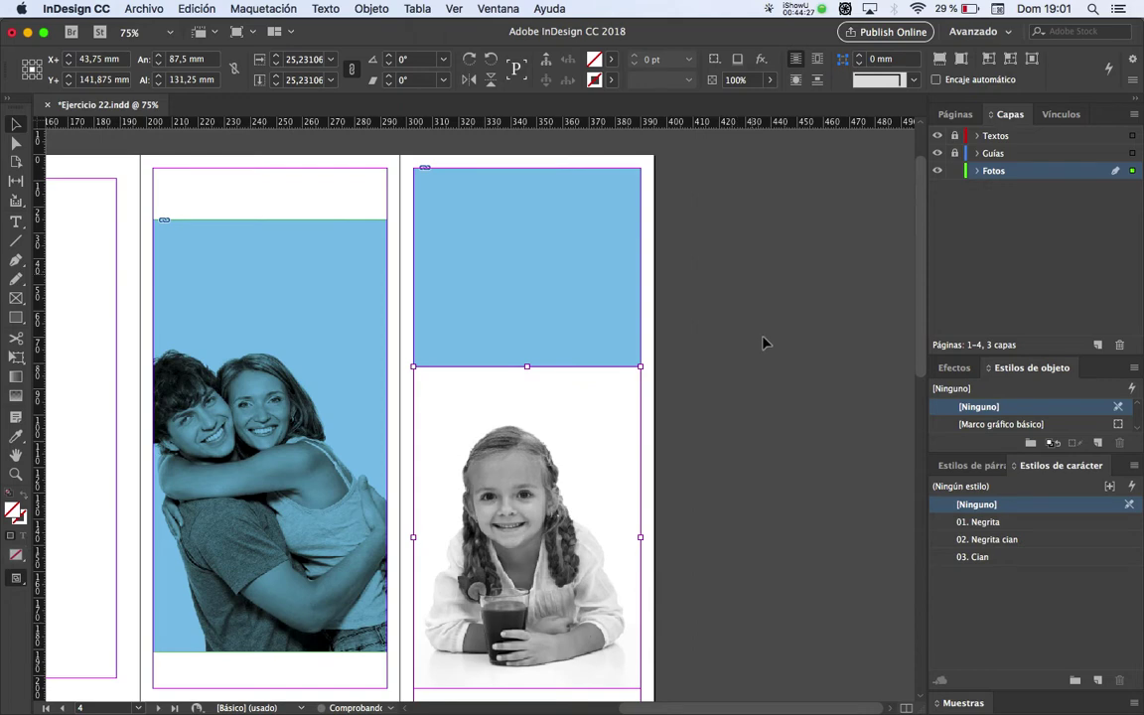
Set the girl photo's blending mode to Multiplicar over the blue frame and save the document
key("space")
left_click_drag(746, 470, 711, 380)
left_click(518, 334)
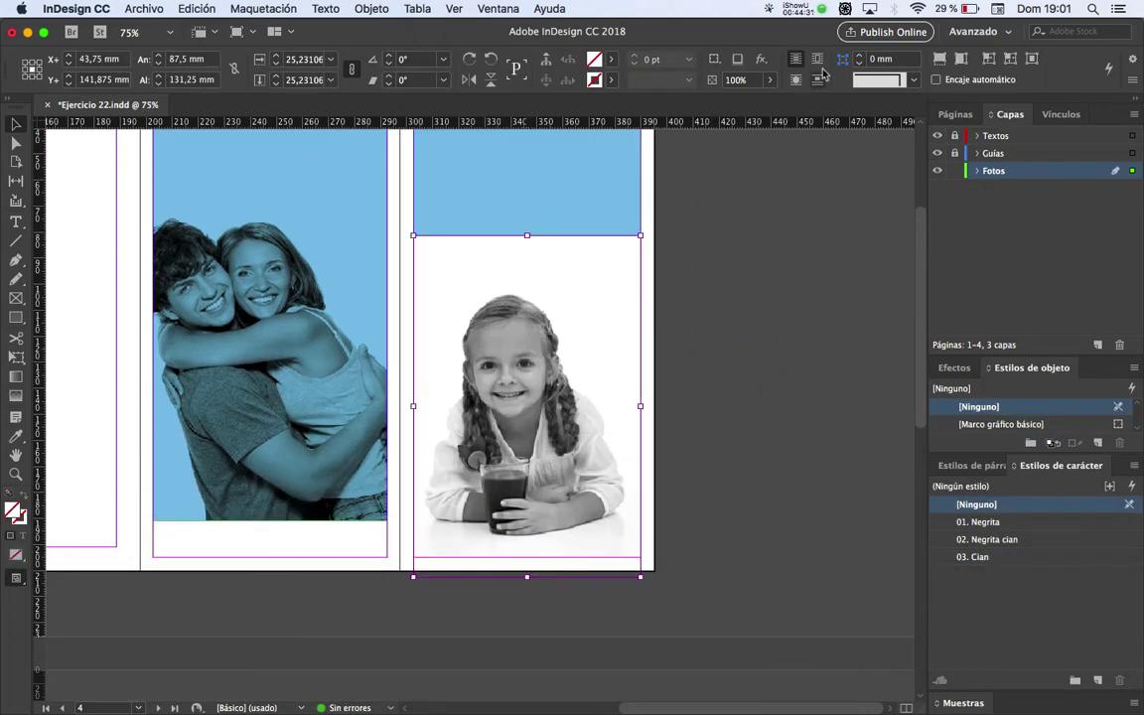
left_click(761, 60)
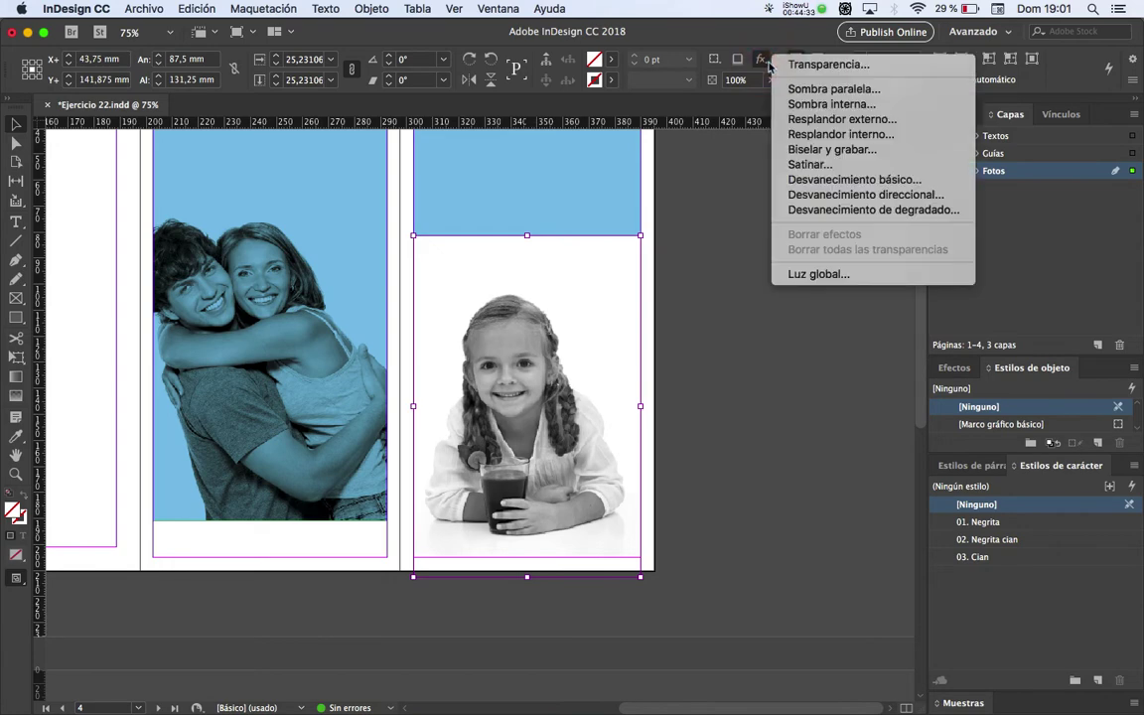
left_click(799, 64)
left_click(842, 171)
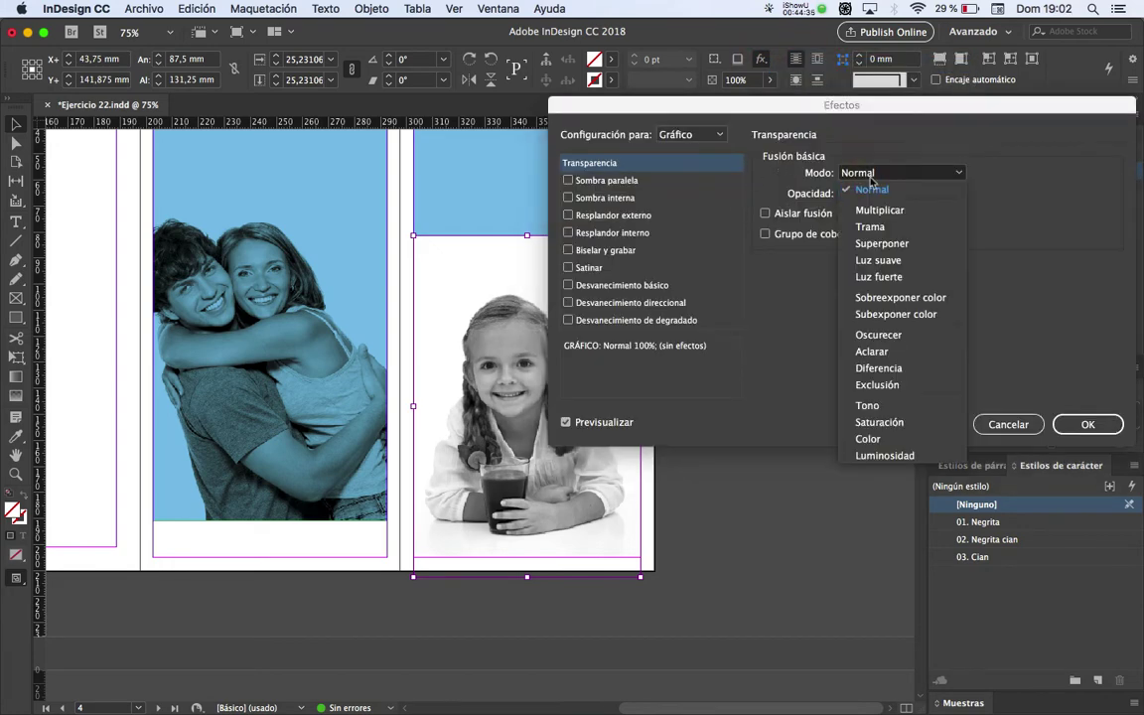
left_click(850, 210)
left_click(1085, 427)
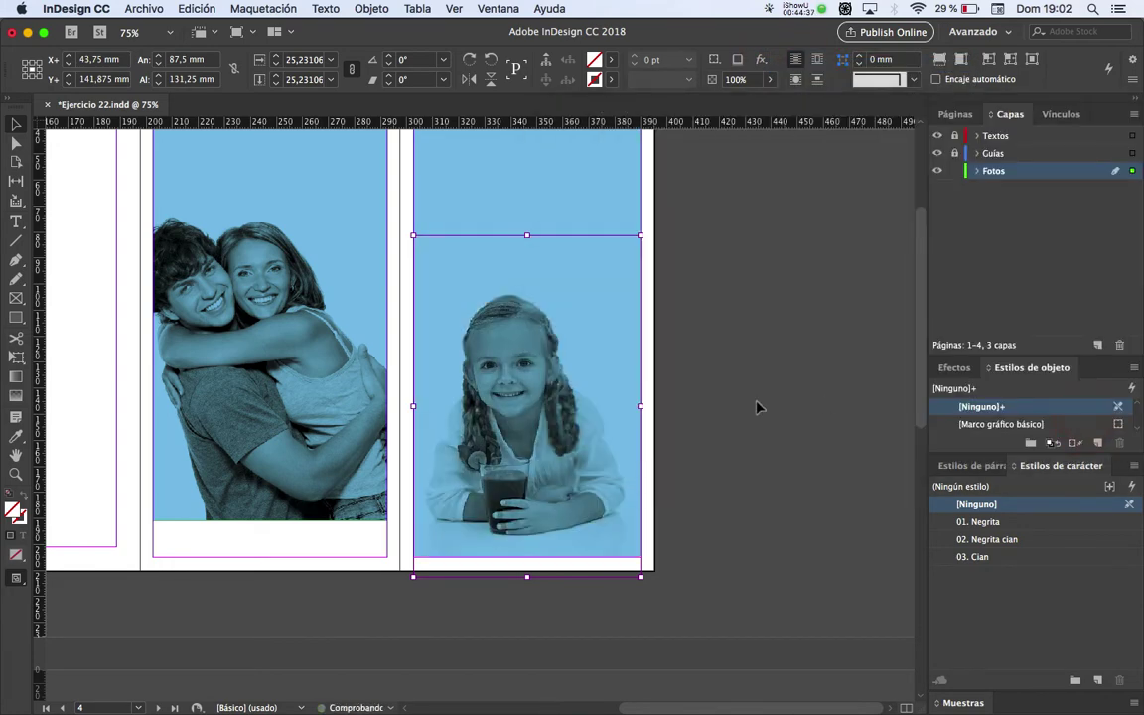
key("super+s")
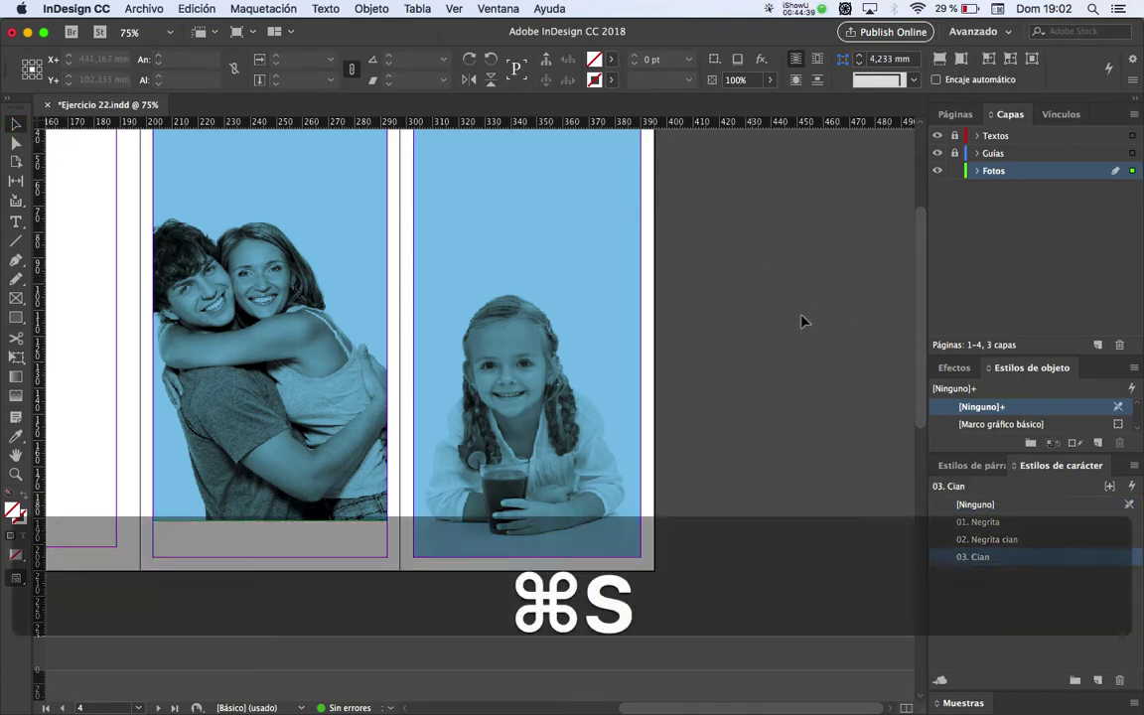
left_click(804, 318)
Place Foto 03_B&N_RGB.tif in the empty blue frame on the lower spread, after checking the reference PDF's second page
key("super+minus")
left_click_drag(615, 343, 616, 205)
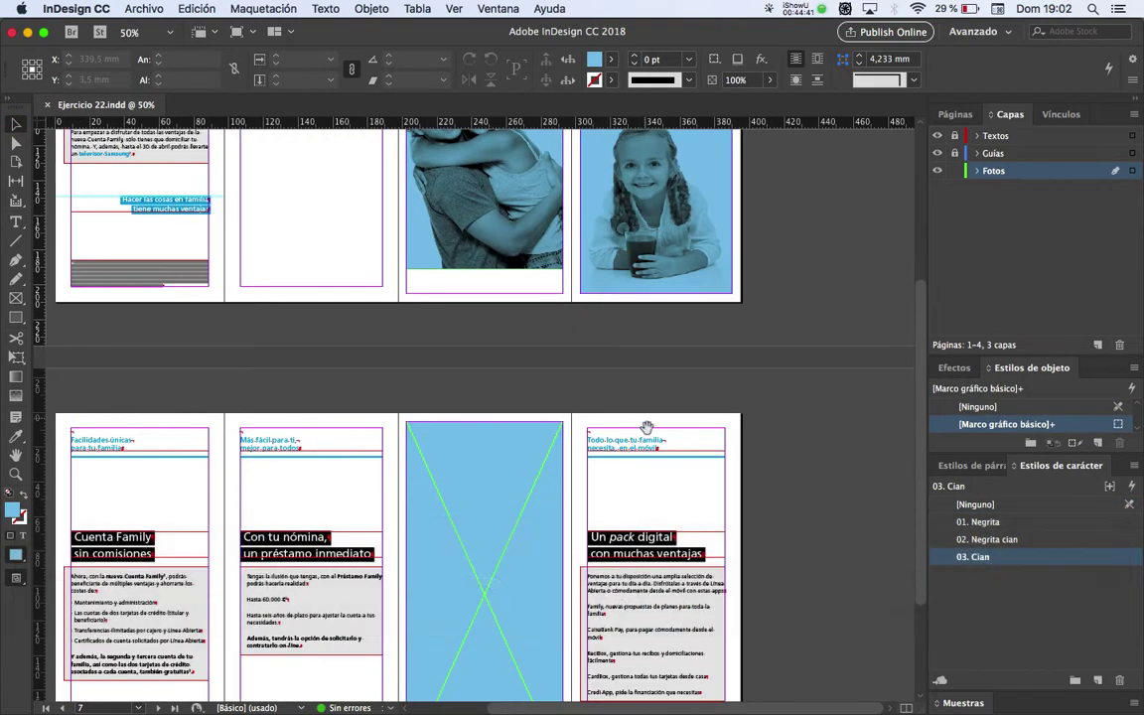
left_click_drag(650, 429, 650, 319)
key("super+Tab")
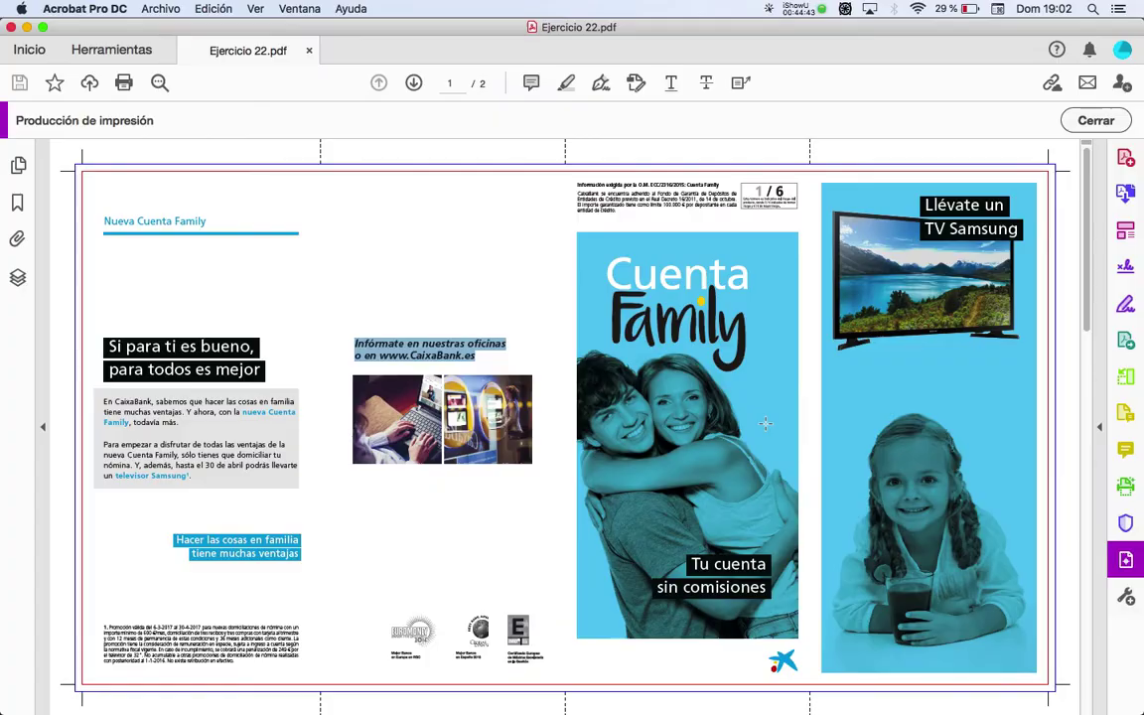
scroll(389, 370, "down", 3)
key("super+Tab")
left_click(501, 445)
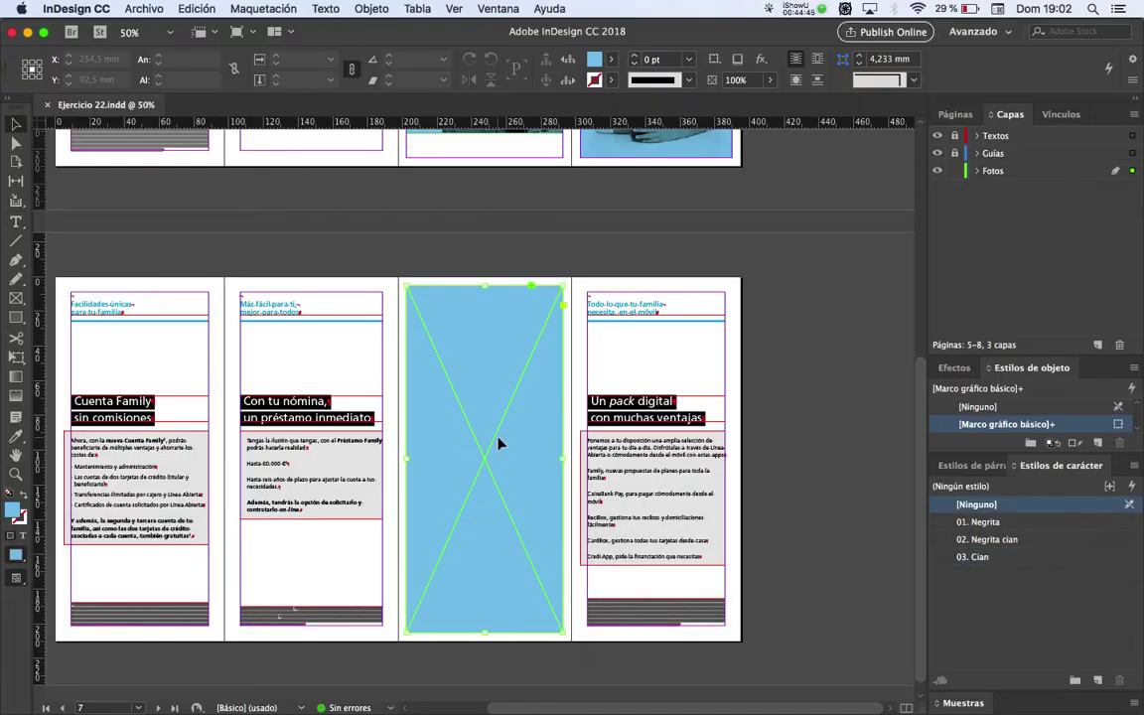
key("super+d")
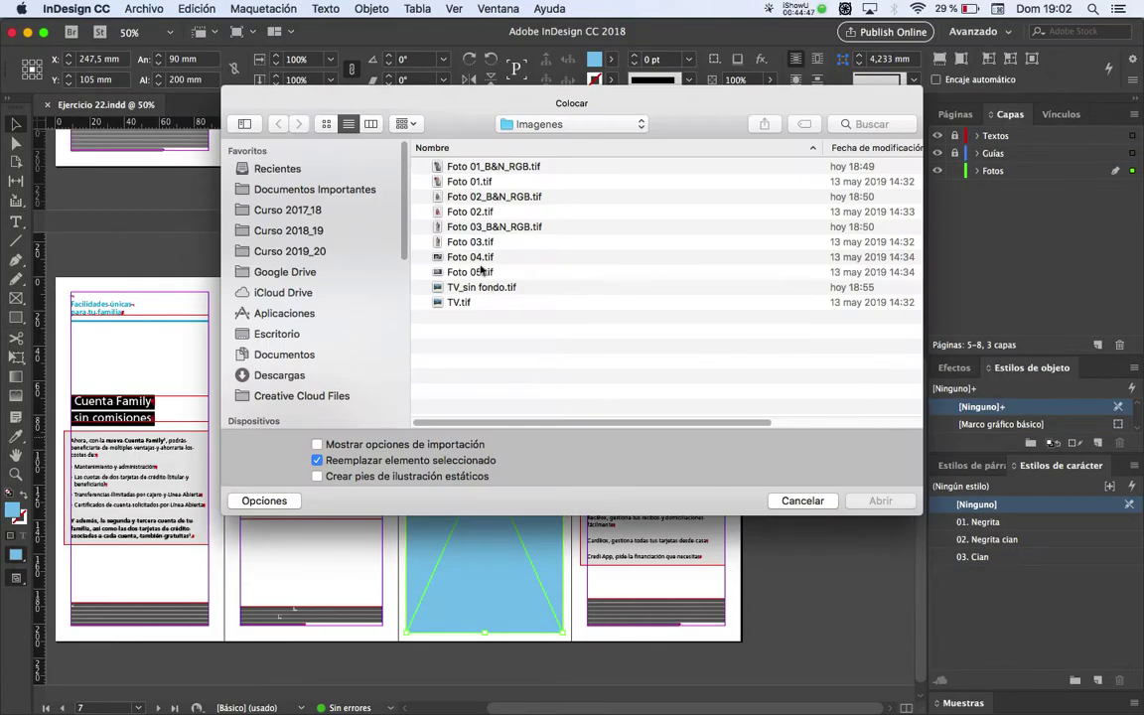
left_click(482, 228)
key("space")
key("space")
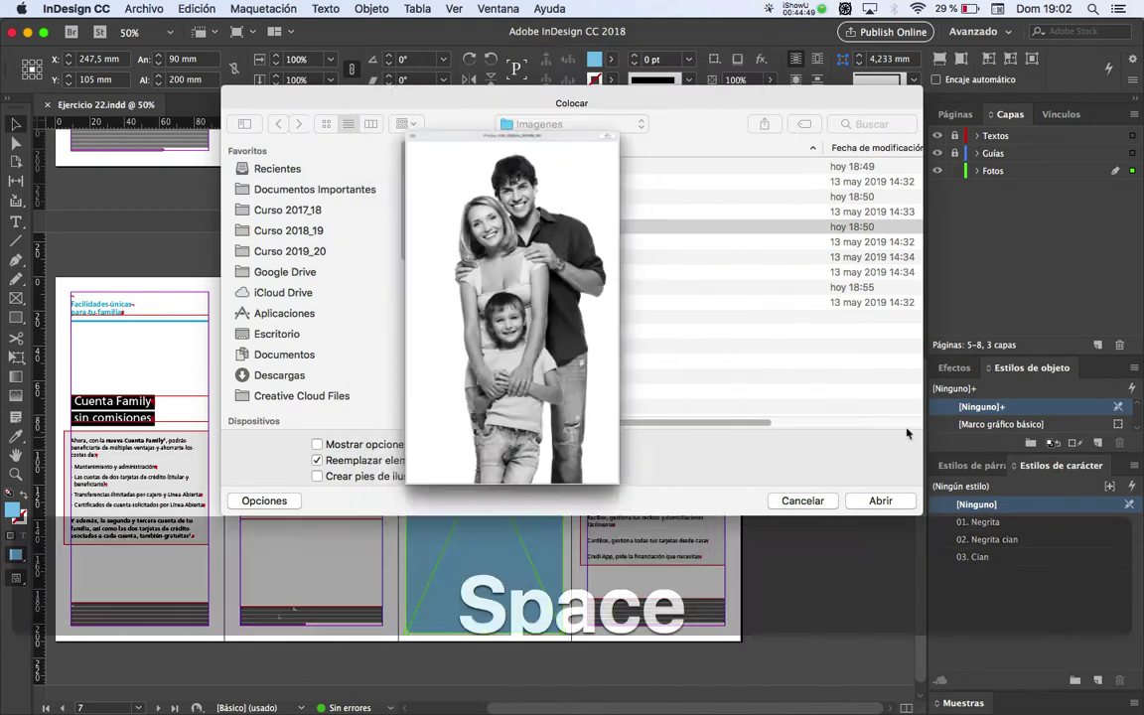
left_click(902, 505)
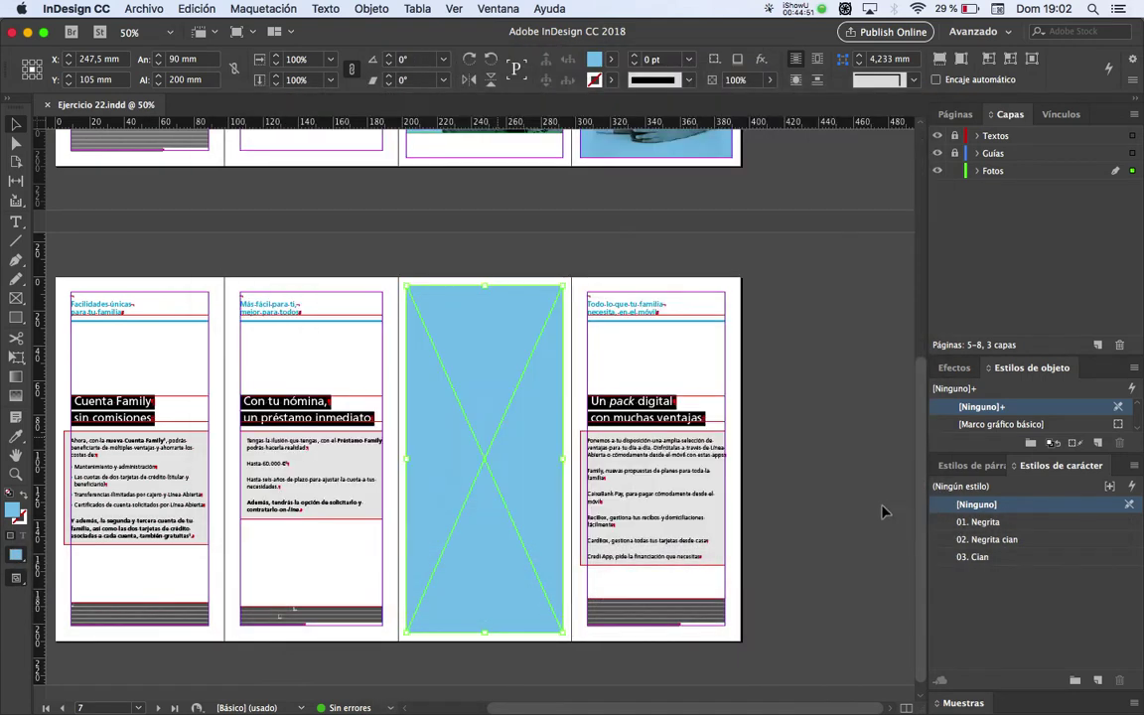
Fit the family photo proportionally inside its frame on the lower spread
right_click(522, 398)
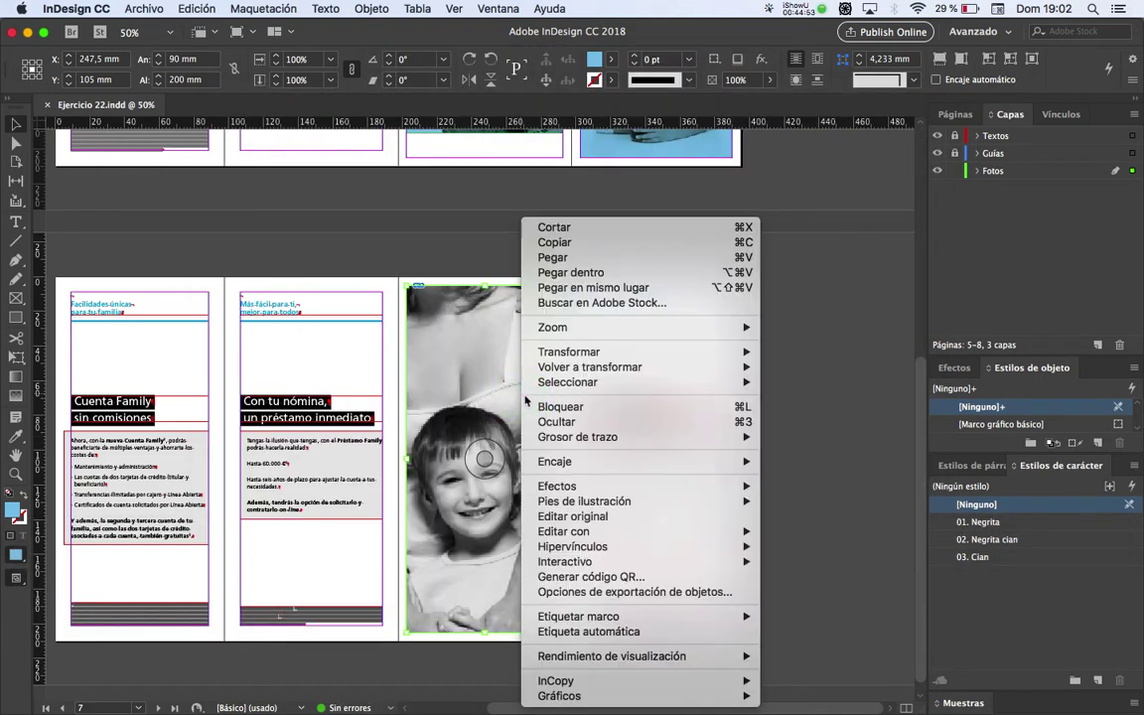
mouse_move(621, 465)
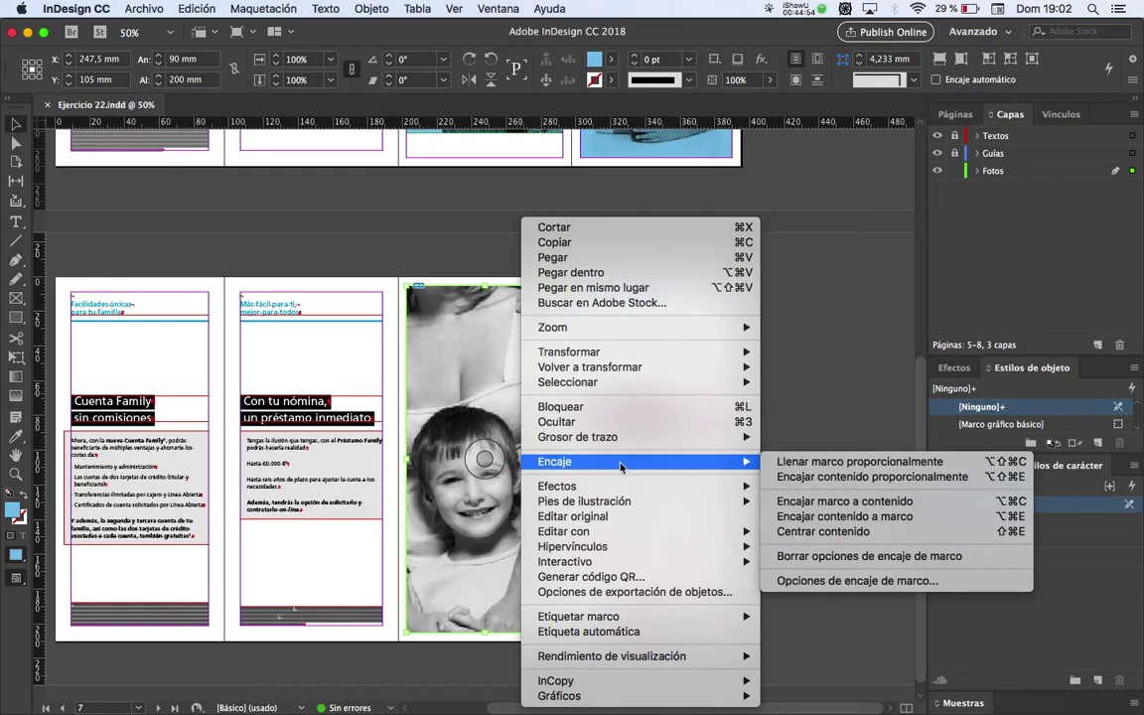
left_click(880, 478)
Move the family photo down to the bottom edge of its frame, following the reference PDF in Acrobat
key("super+Tab")
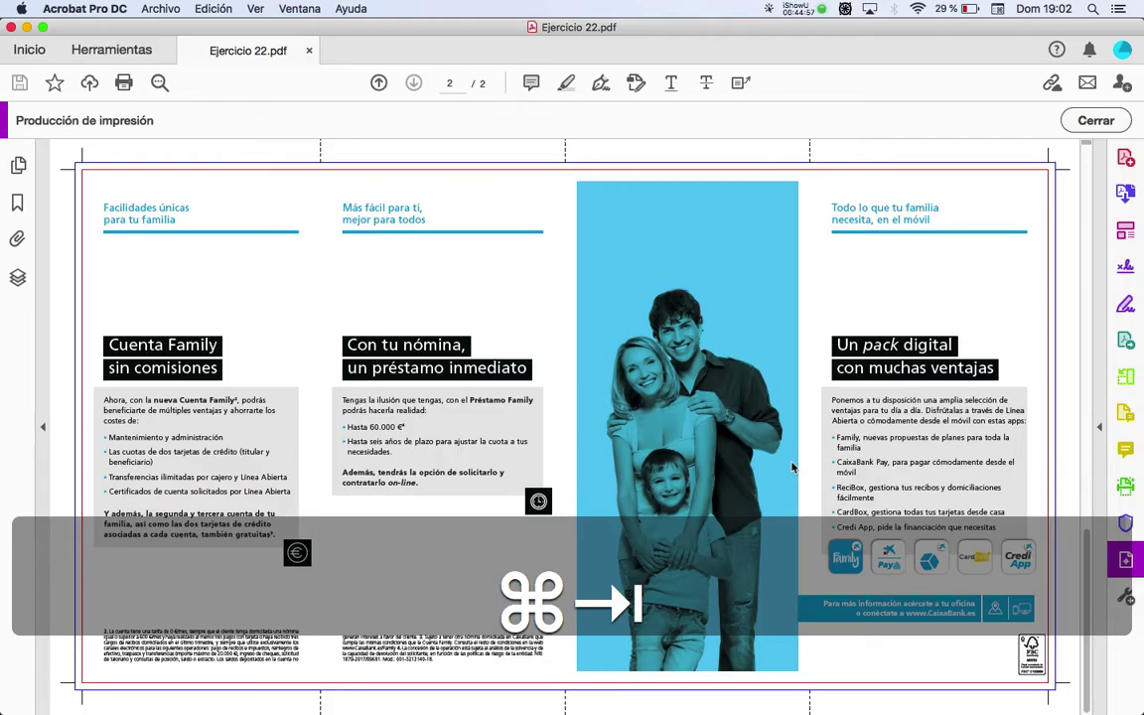
key("super+Tab")
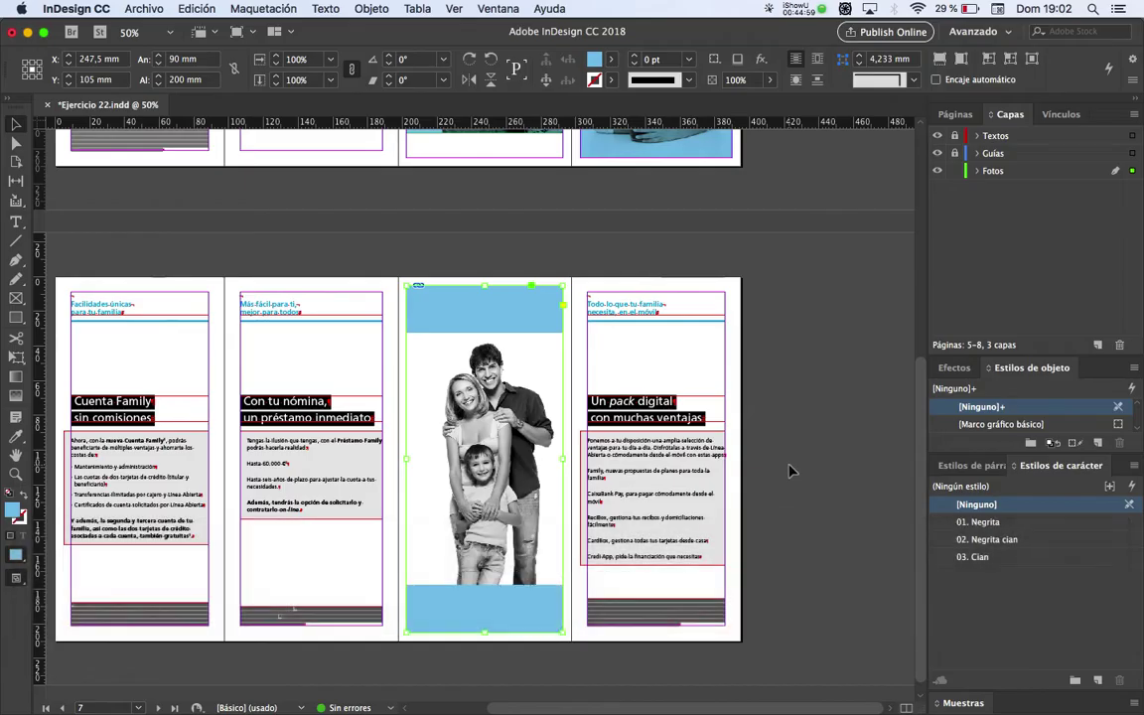
key("super+Tab")
key("super+Tab")
left_click_drag(484, 467, 521, 531)
Enlarge the family photo proportionally from its upper-left corner to about 102 × 164 mm, comparing its size with the reference PDF
key("space")
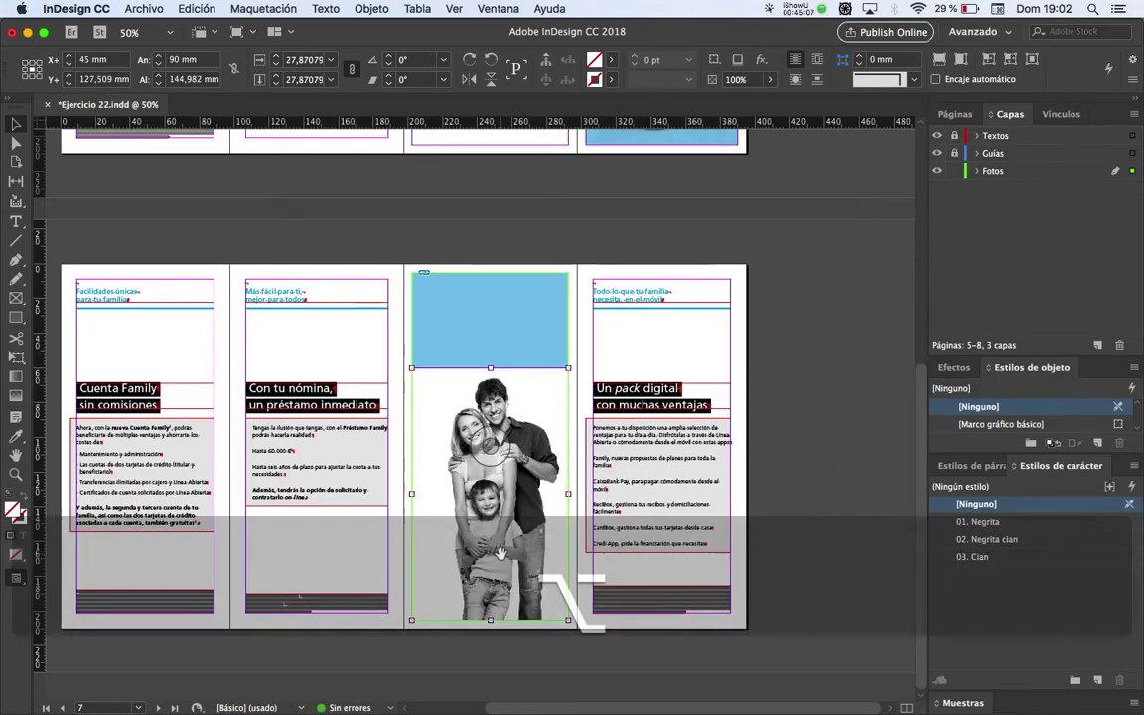
scroll(587, 523, "up", 3)
key("super+Tab")
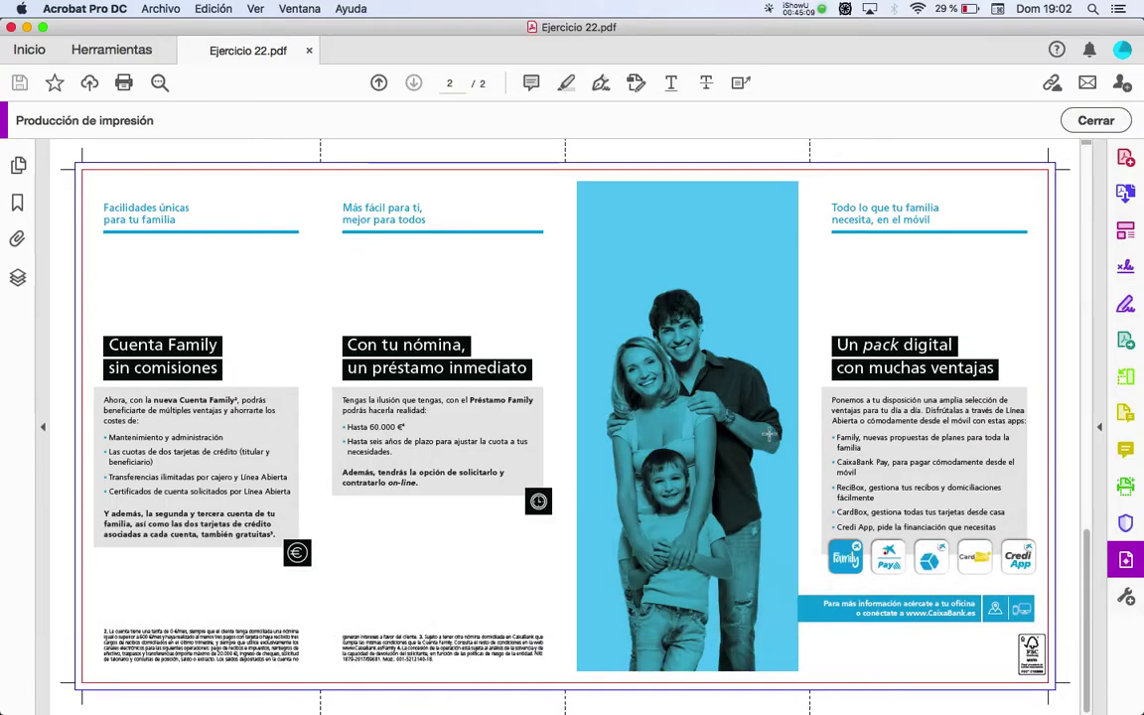
key("super+Tab")
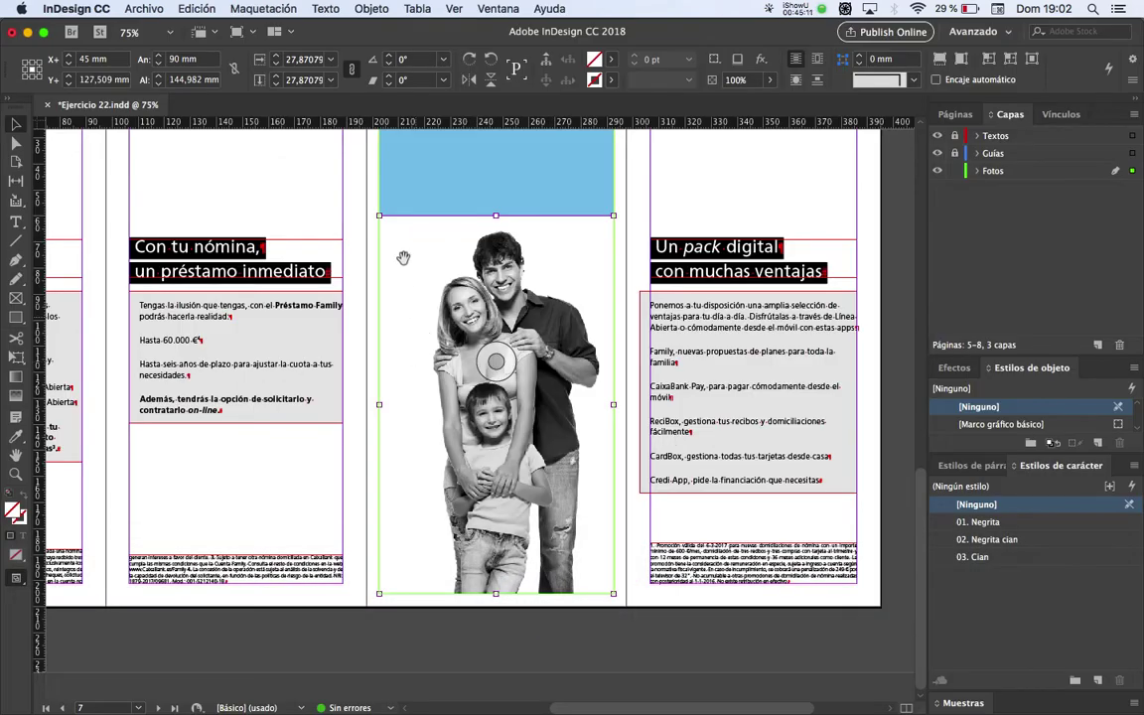
left_click_drag(379, 215, 347, 164)
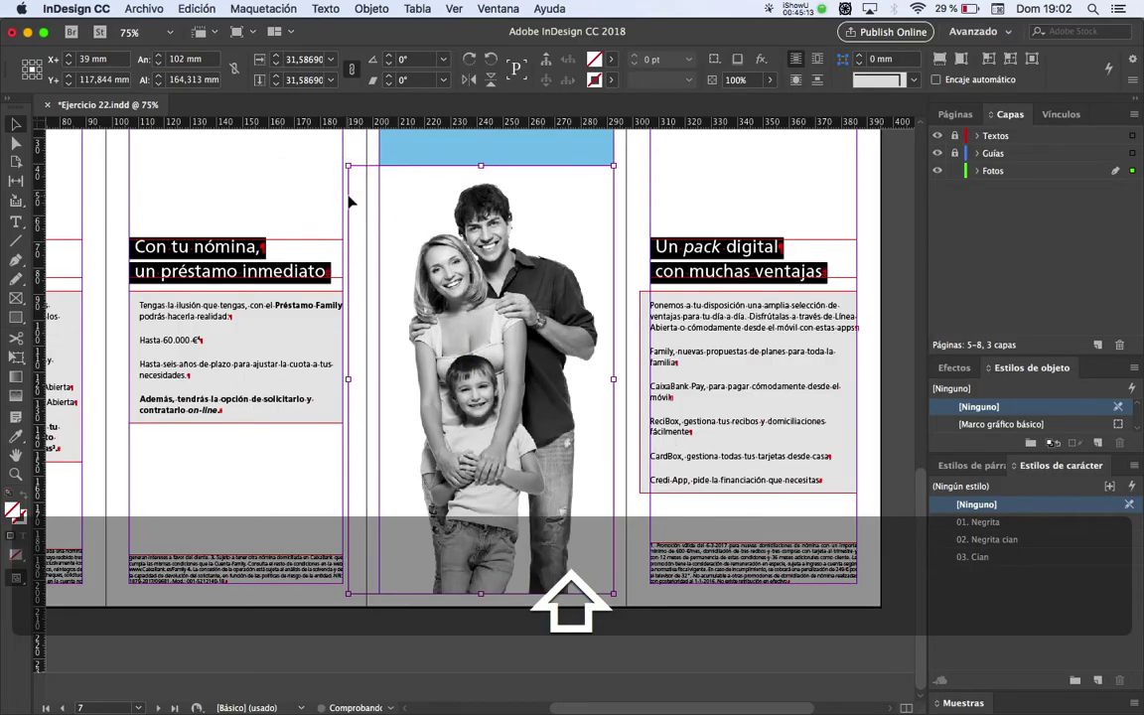
key("super+Tab")
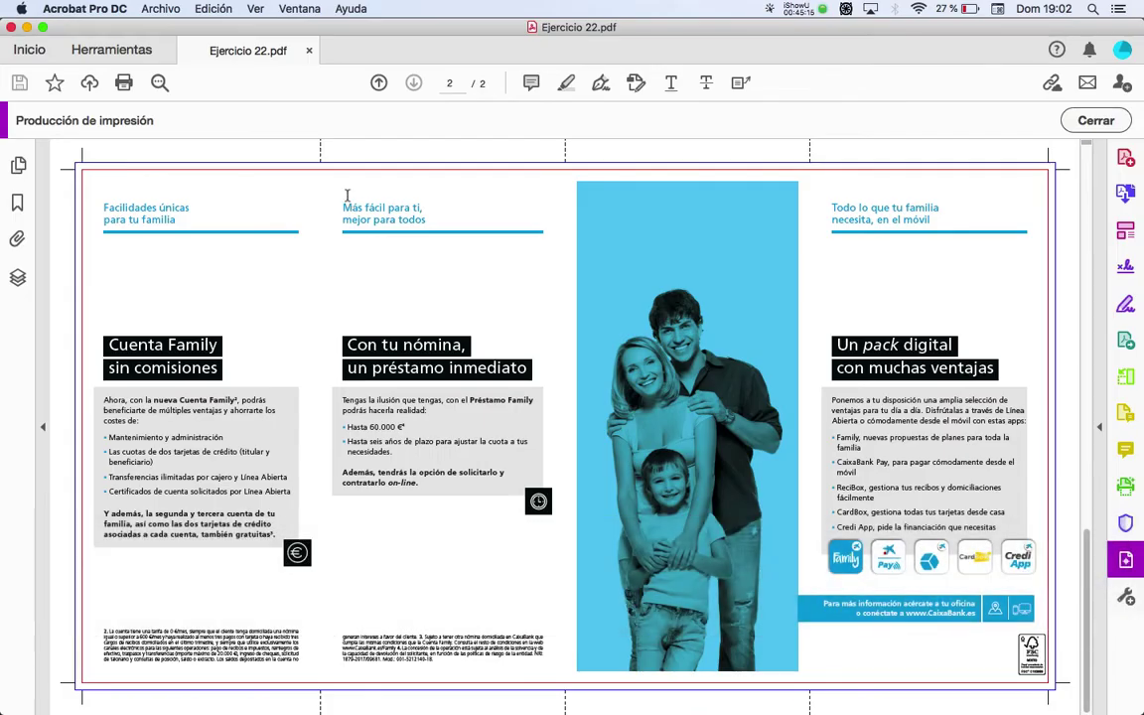
key("super+Tab")
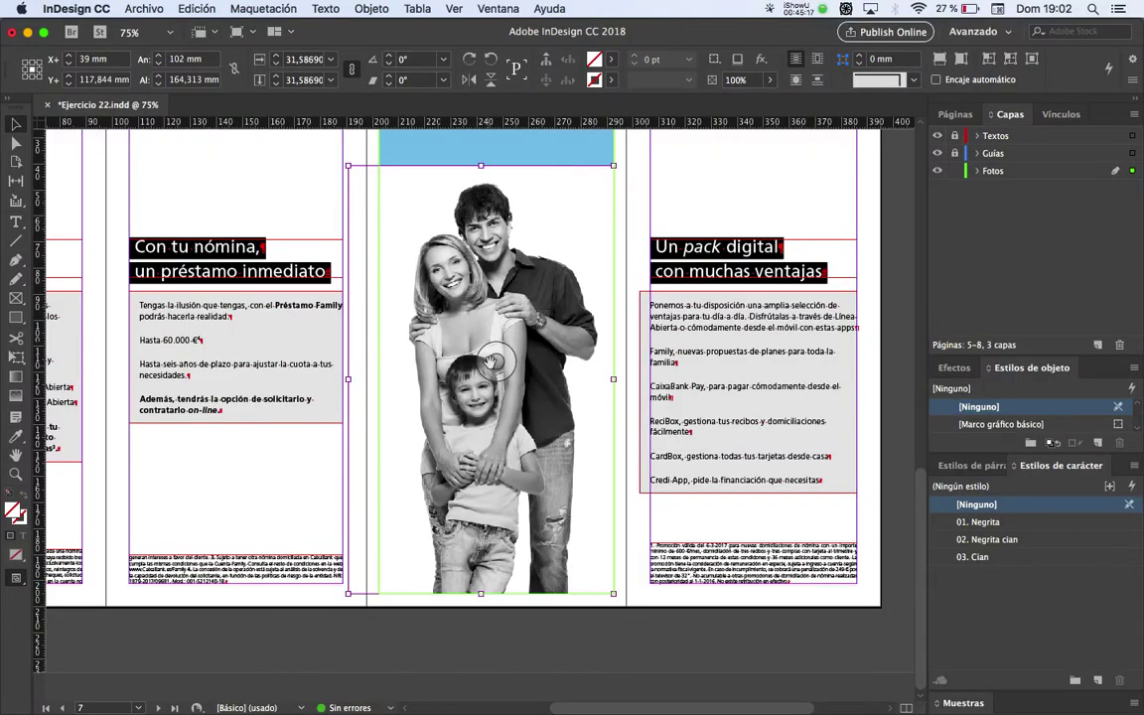
key("space")
left_click_drag(412, 221, 401, 251)
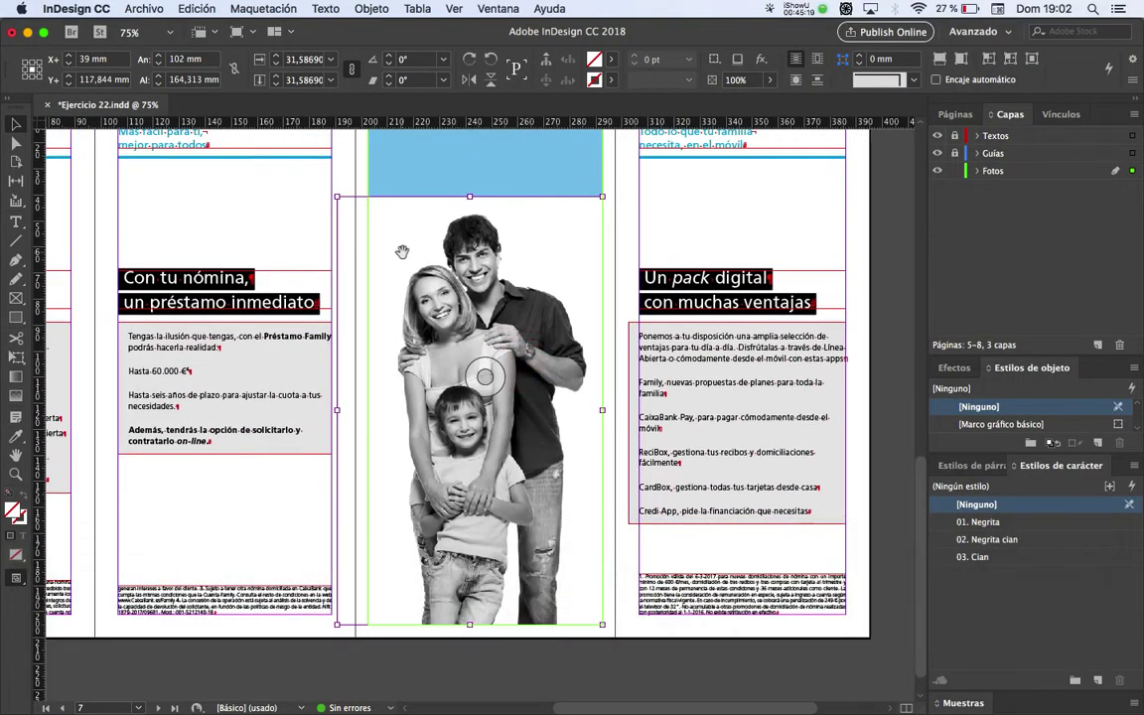
Enlarge the family photo proportionally from its upper-left corner to about 104 × 168 mm, comparing it with the reference PDF
key("super+Tab")
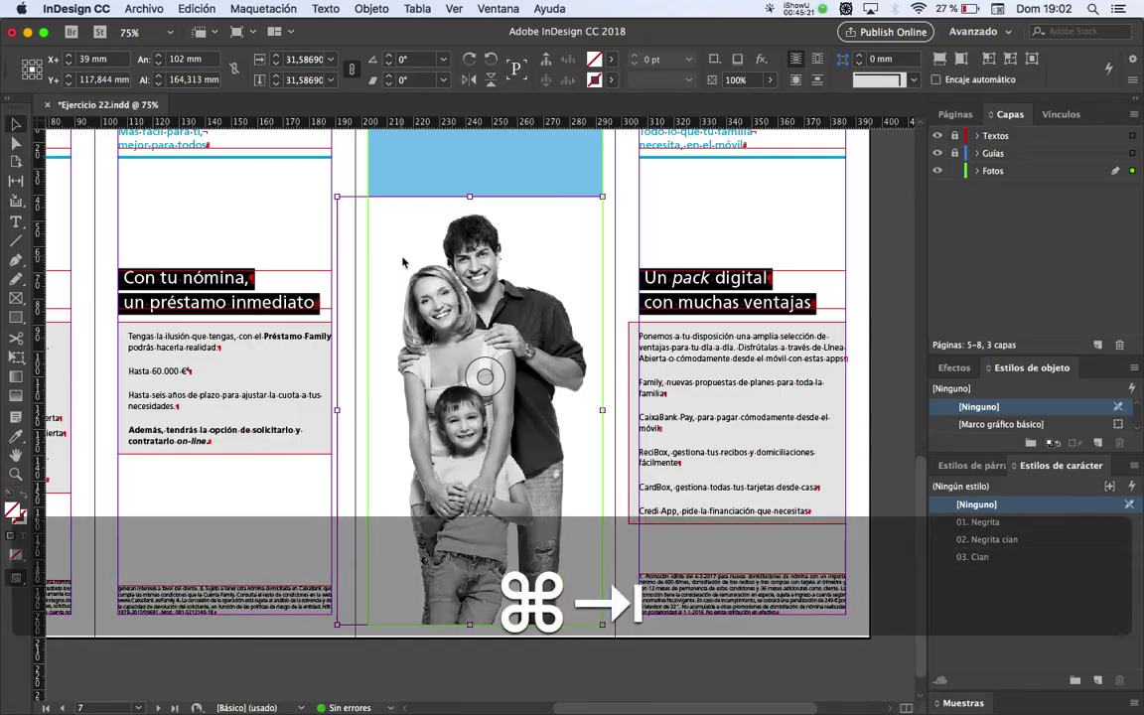
key("super+Tab")
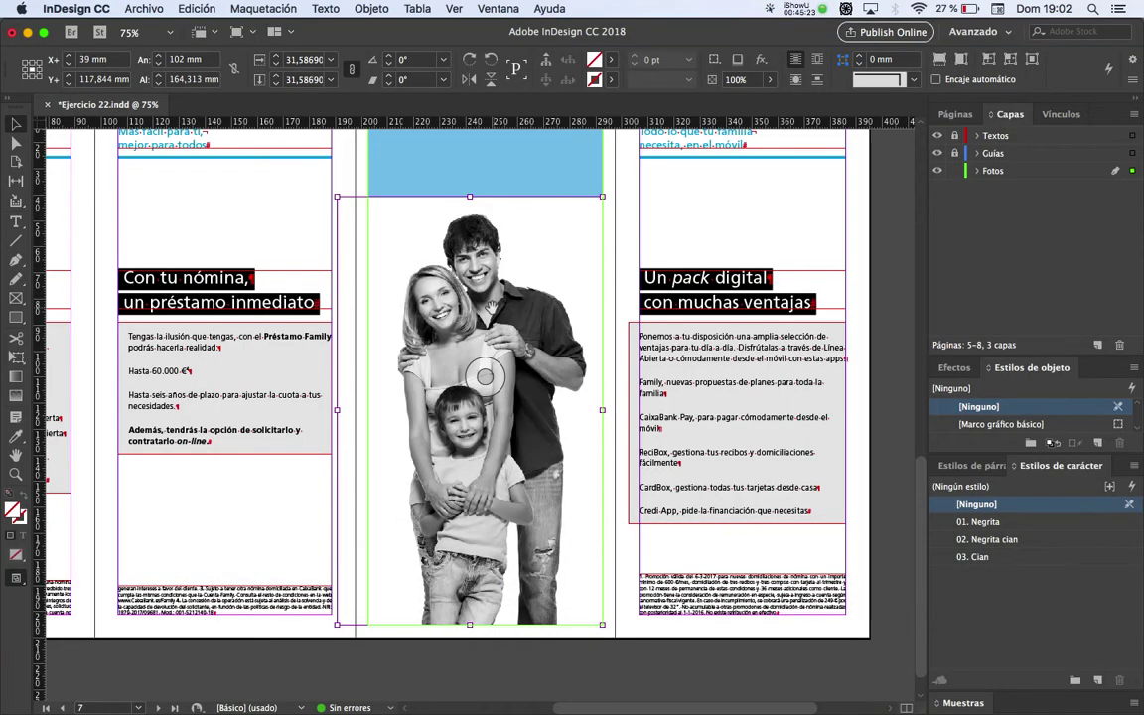
key("super+minus")
key("space")
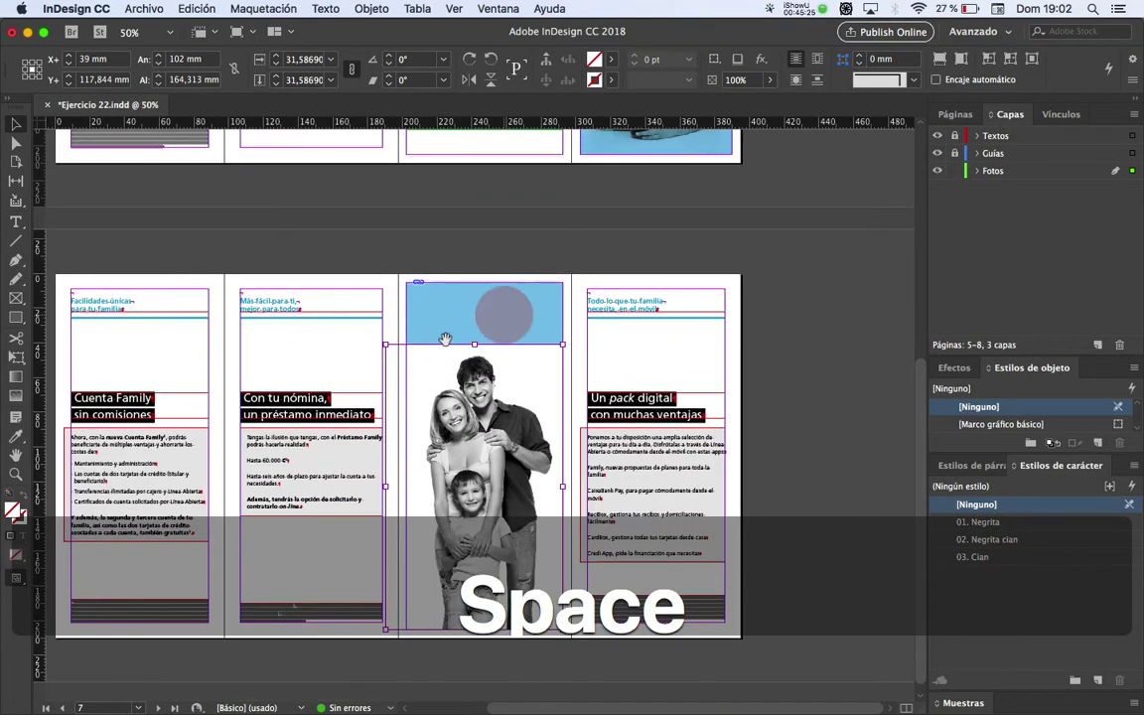
mouse_move(384, 343)
left_mouse_down()
mouse_move(372, 343)
mouse_move(383, 338)
left_mouse_up()
key("space")
left_click_drag(794, 394, 791, 384)
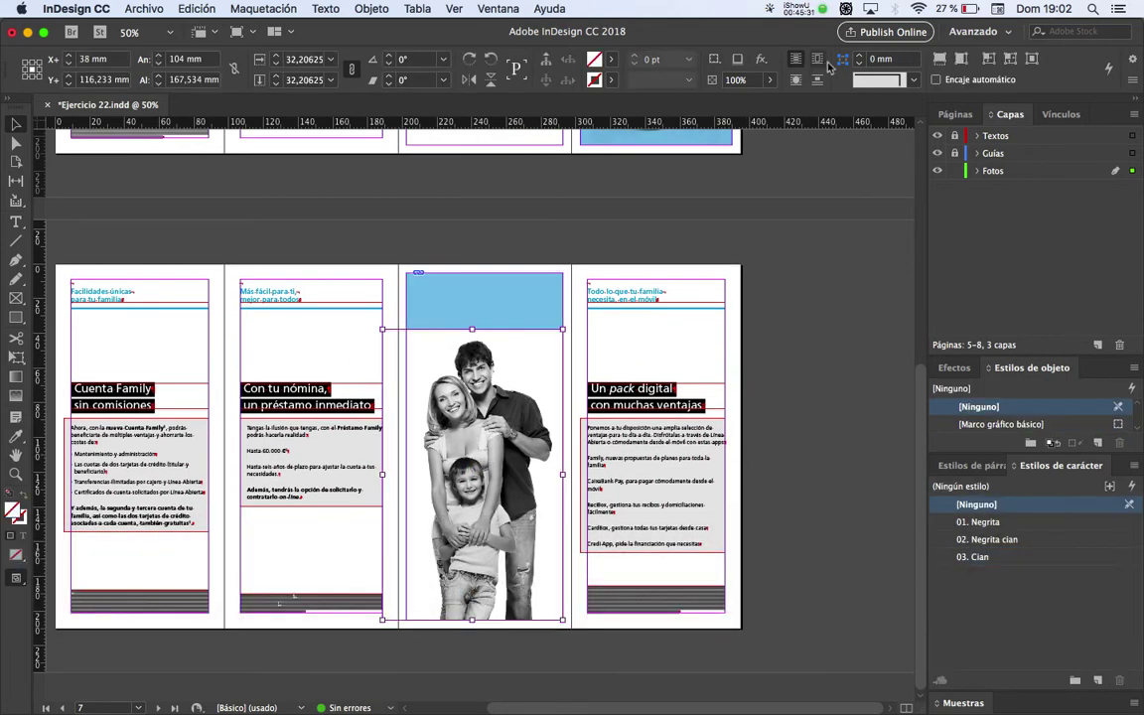
Set the family photo's blending mode to Multiplicar in its transparency effects
left_click(791, 61)
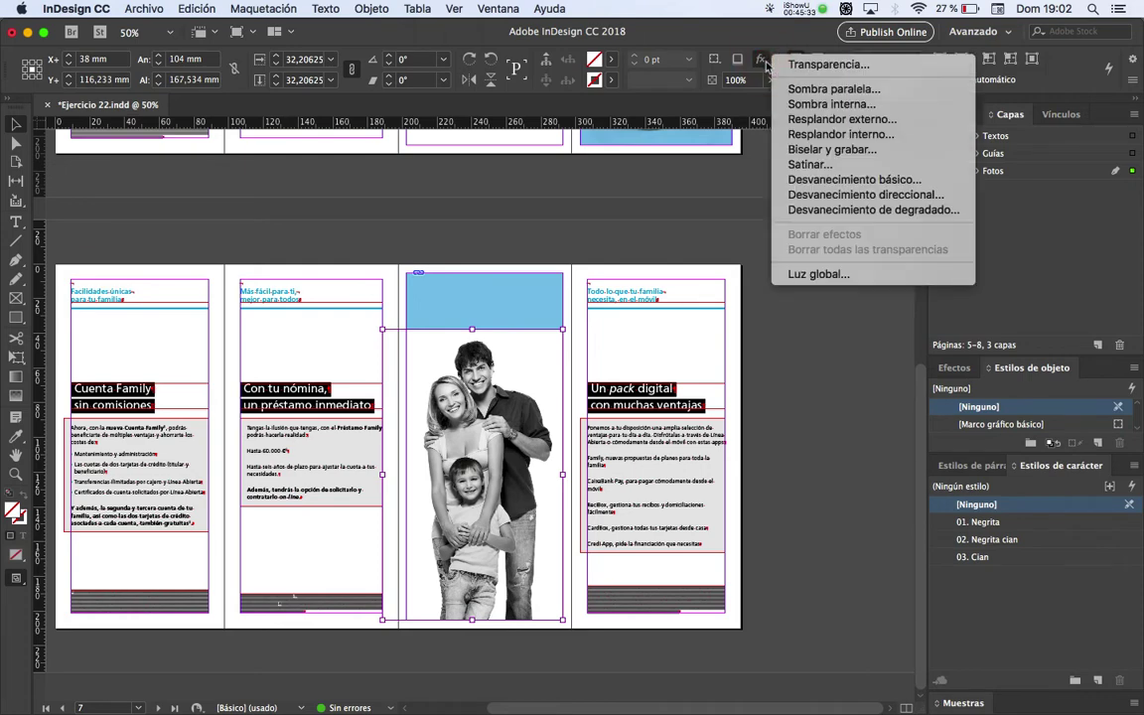
left_click(831, 67)
left_click(853, 172)
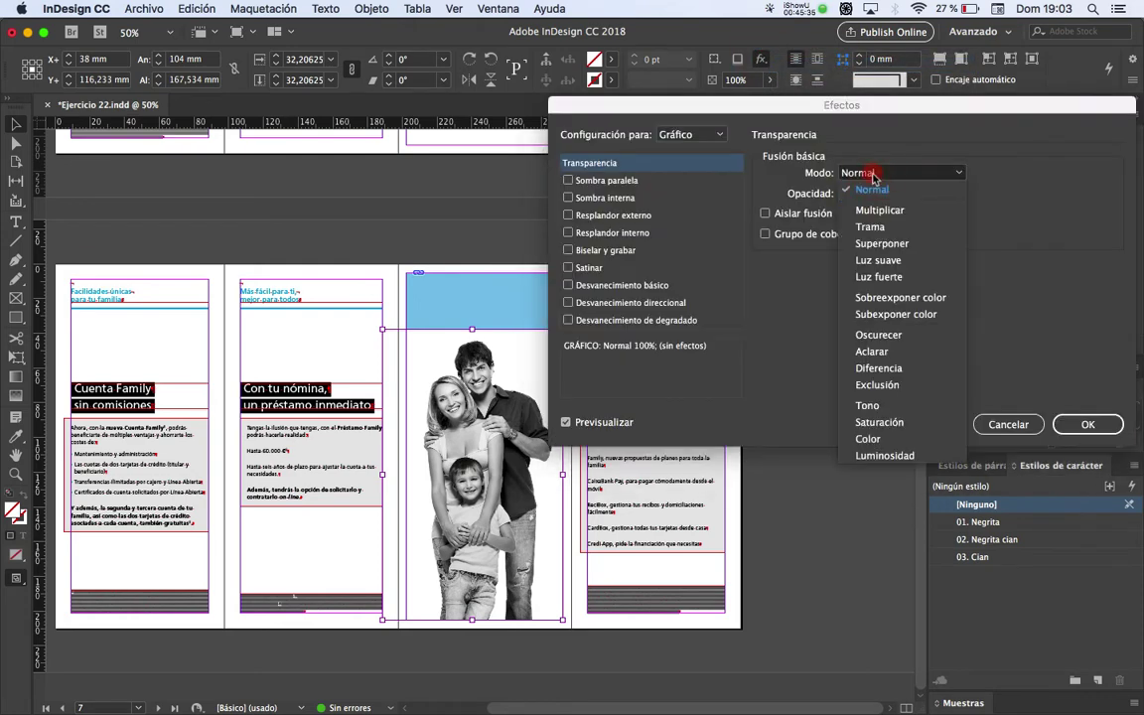
left_click(869, 209)
left_click(1087, 424)
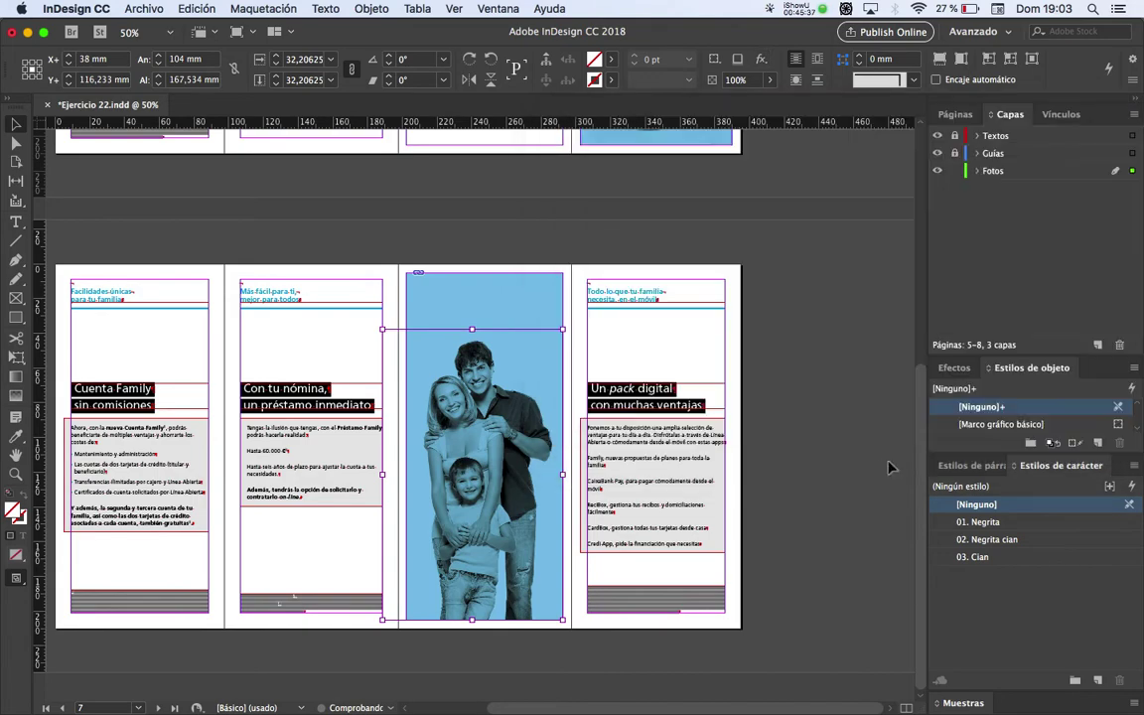
left_click(818, 436)
Nudge the family photo down about 0.5 mm so it meets the bottom edge of its blue frame, checking in preview mode
scroll(502, 620, "up", 3)
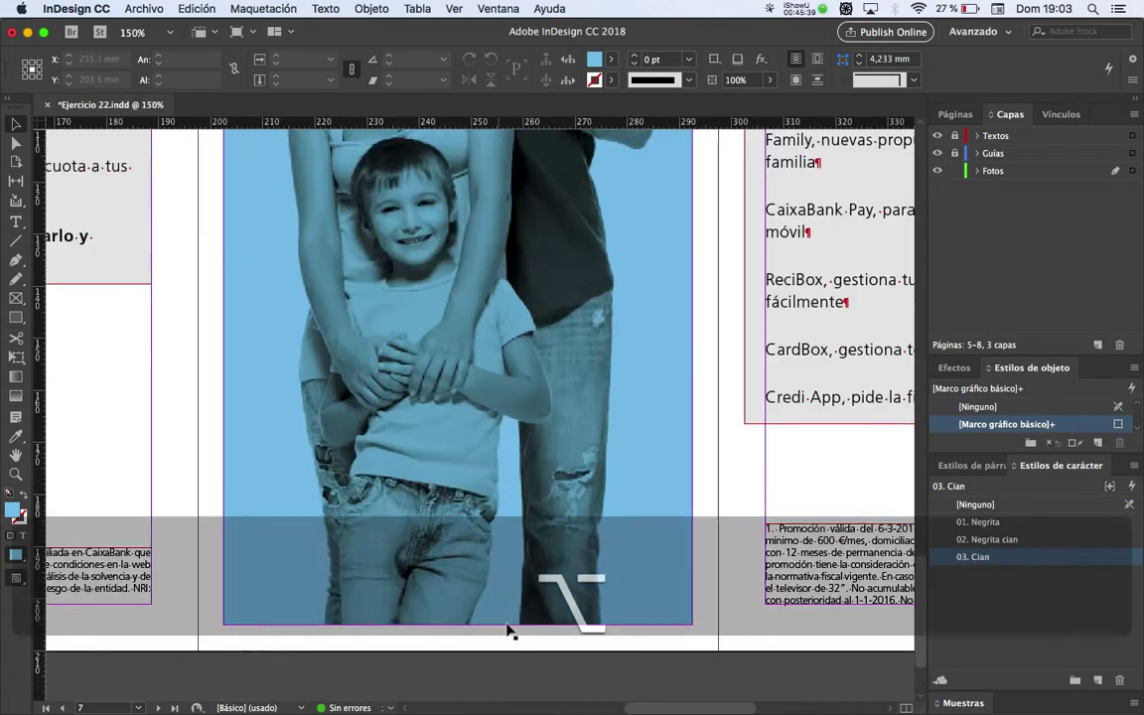
left_click_drag(502, 621, 533, 526)
key("w")
key("space")
left_click_drag(523, 370, 499, 501)
left_click(486, 417)
key("space")
left_click_drag(590, 569, 593, 365)
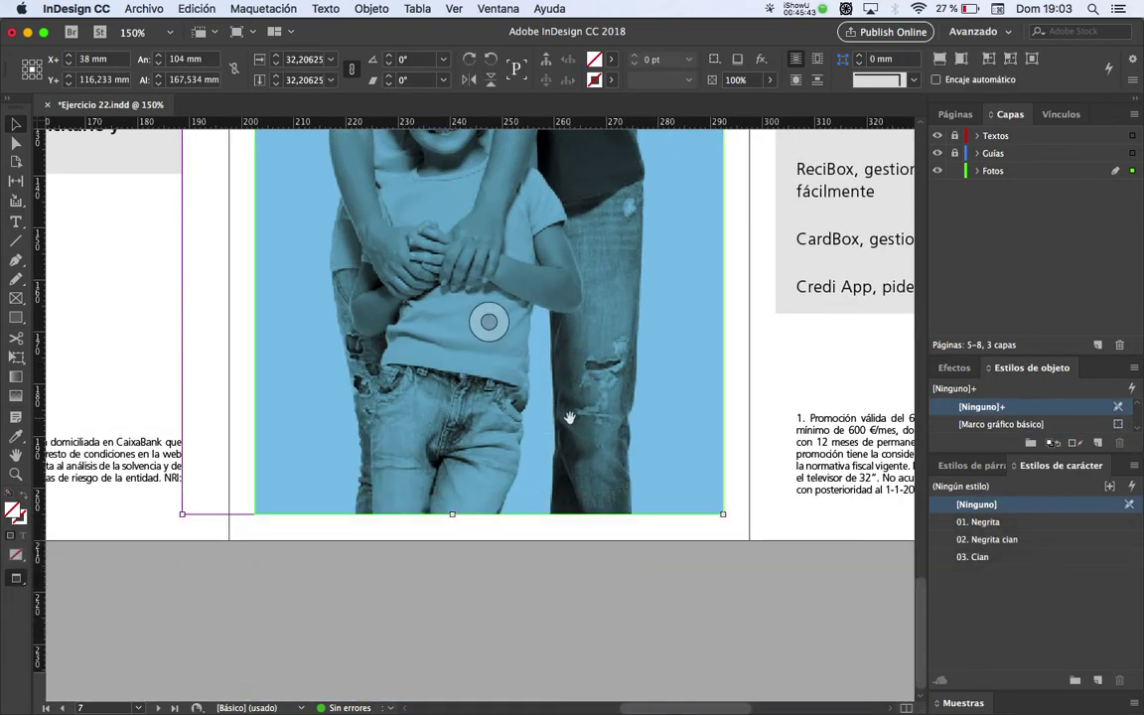
key("Down")
key("Down")
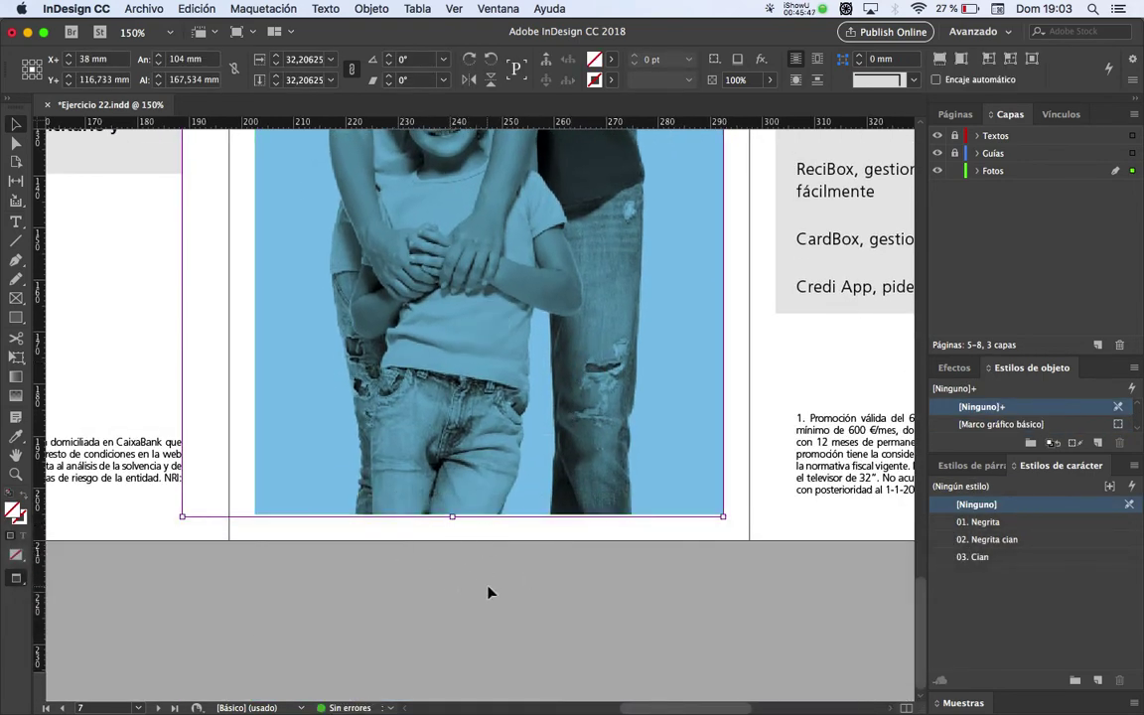
left_click(488, 592)
Nudge the hugging couple's photo on the upper spread slightly down within its frame and save the document
key("space")
left_click_drag(487, 593, 495, 375)
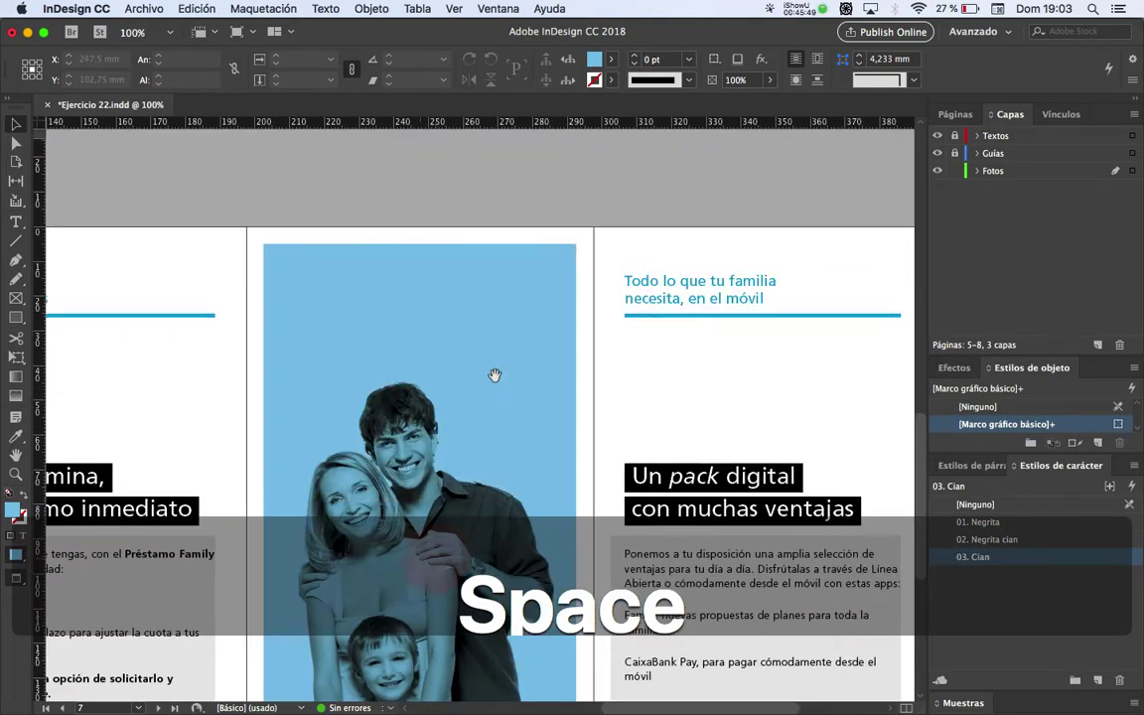
scroll(494, 376, "up", 10)
left_click(379, 277)
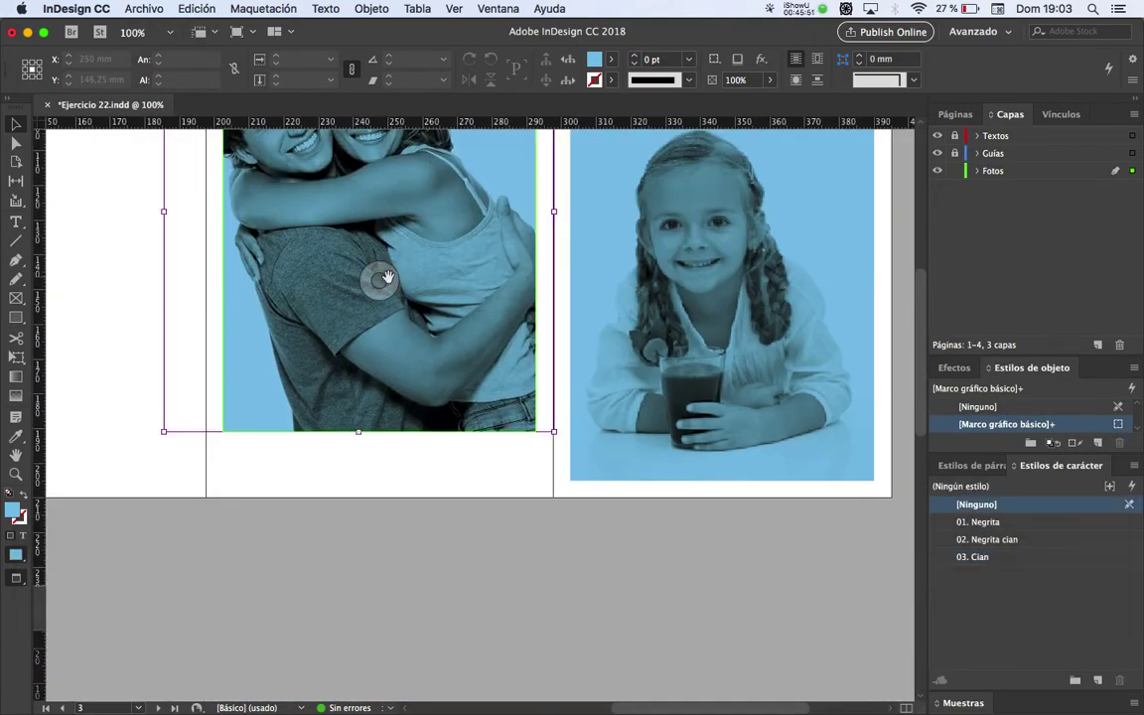
key("Down")
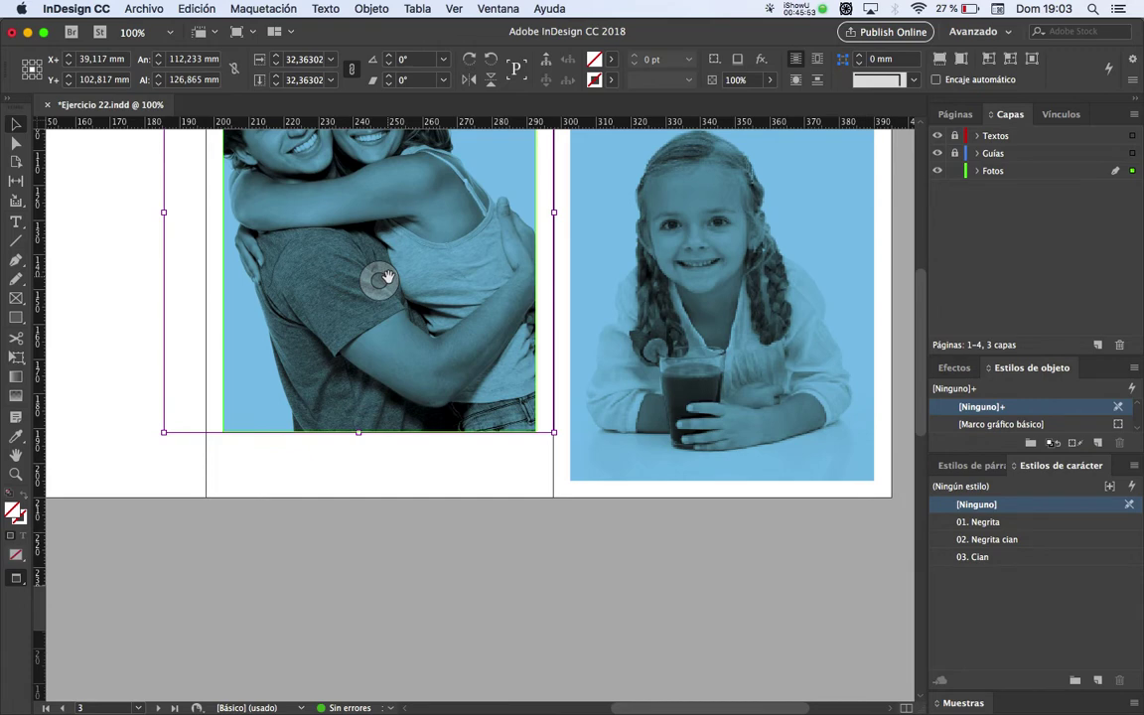
scroll(596, 544, "down", 2)
left_click_drag(685, 327, 685, 362)
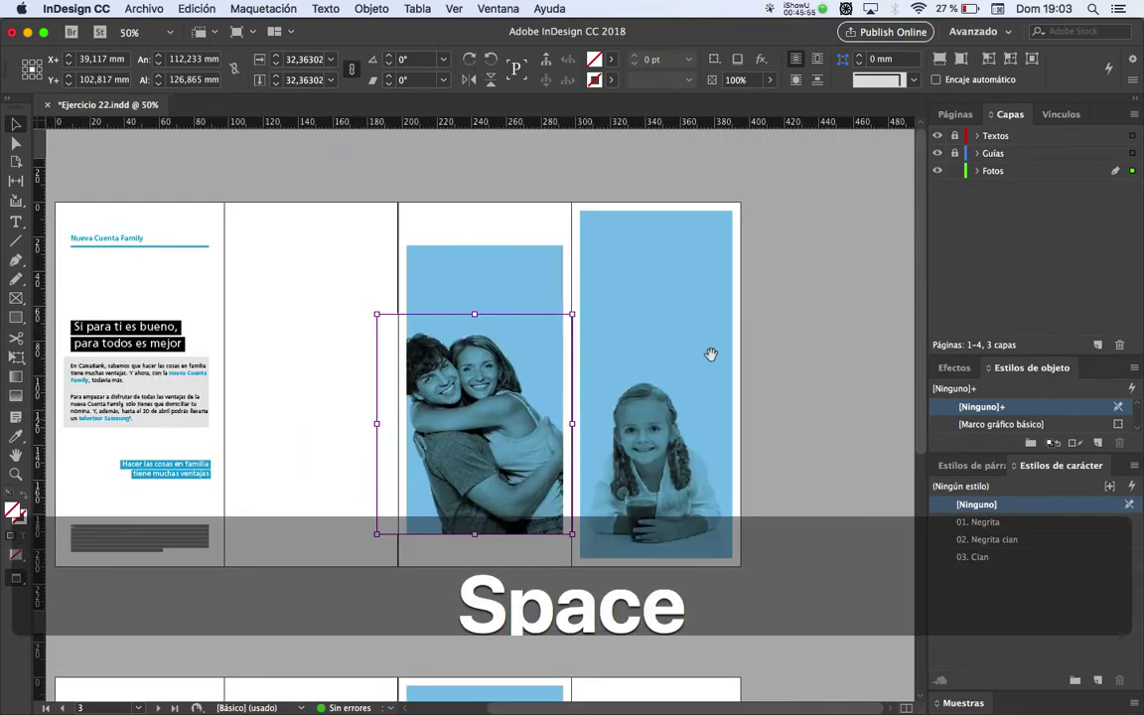
left_click(784, 332)
key("super+s")
key("shift+super+p")
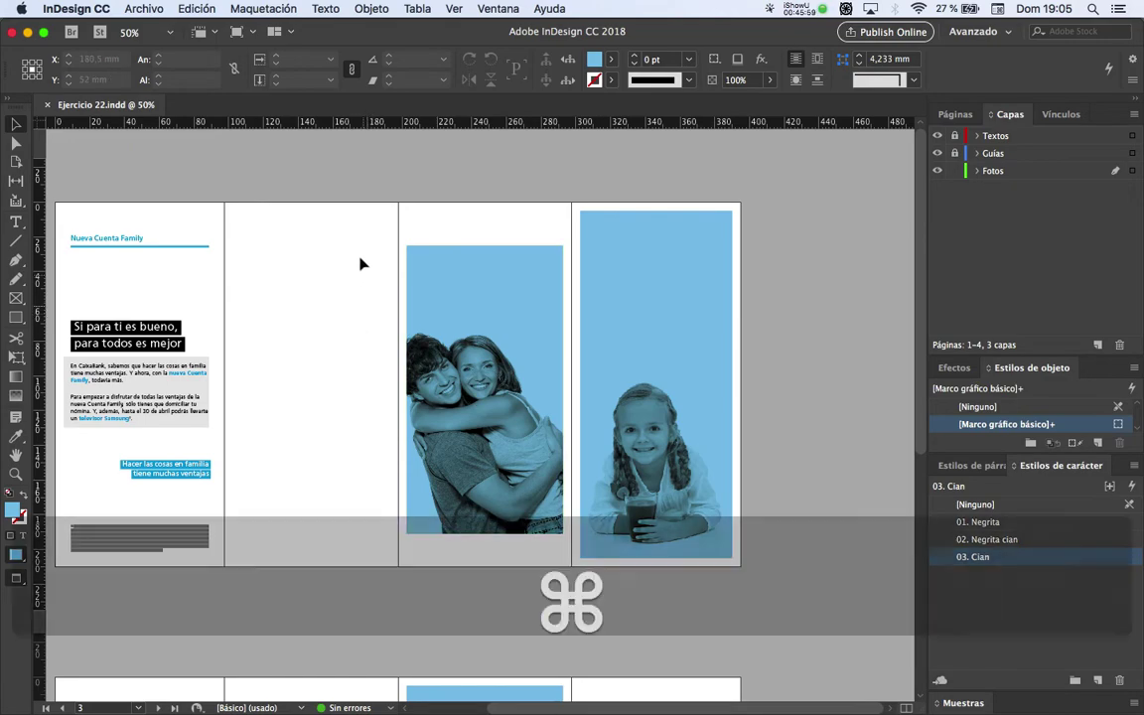
Examine the two small square photos in the Acrobat reference PDF and return to page 2 in InDesign with frame edges and margins shown
key("super+Tab")
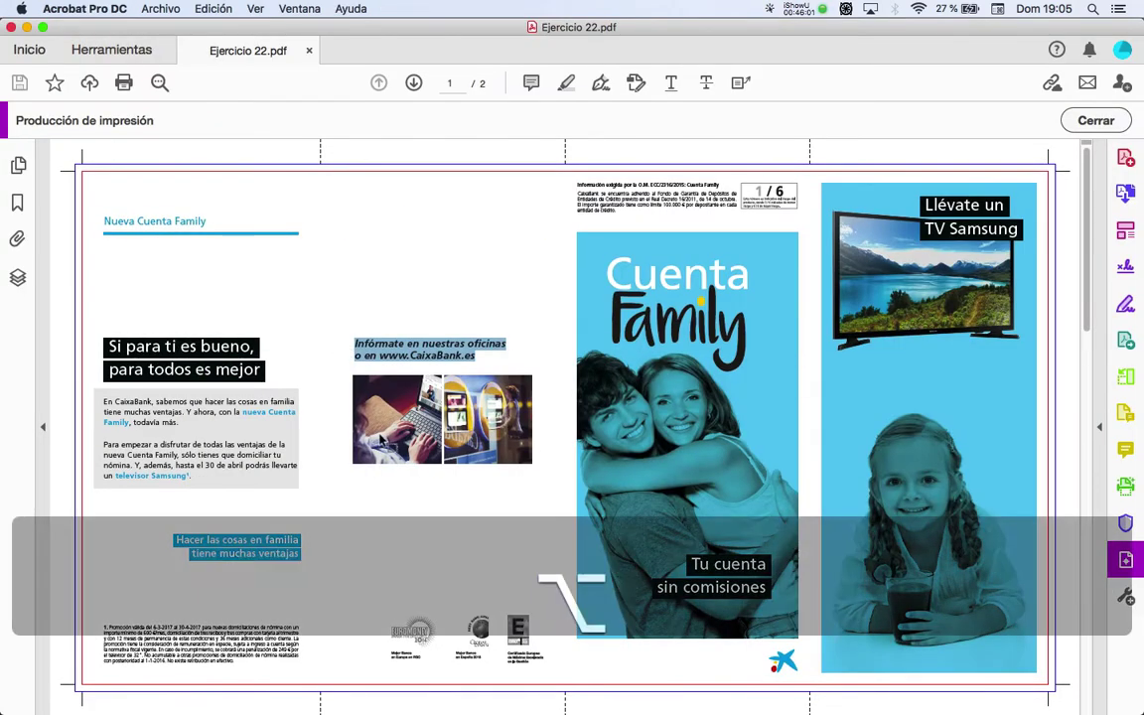
scroll(335, 346, "up", 3)
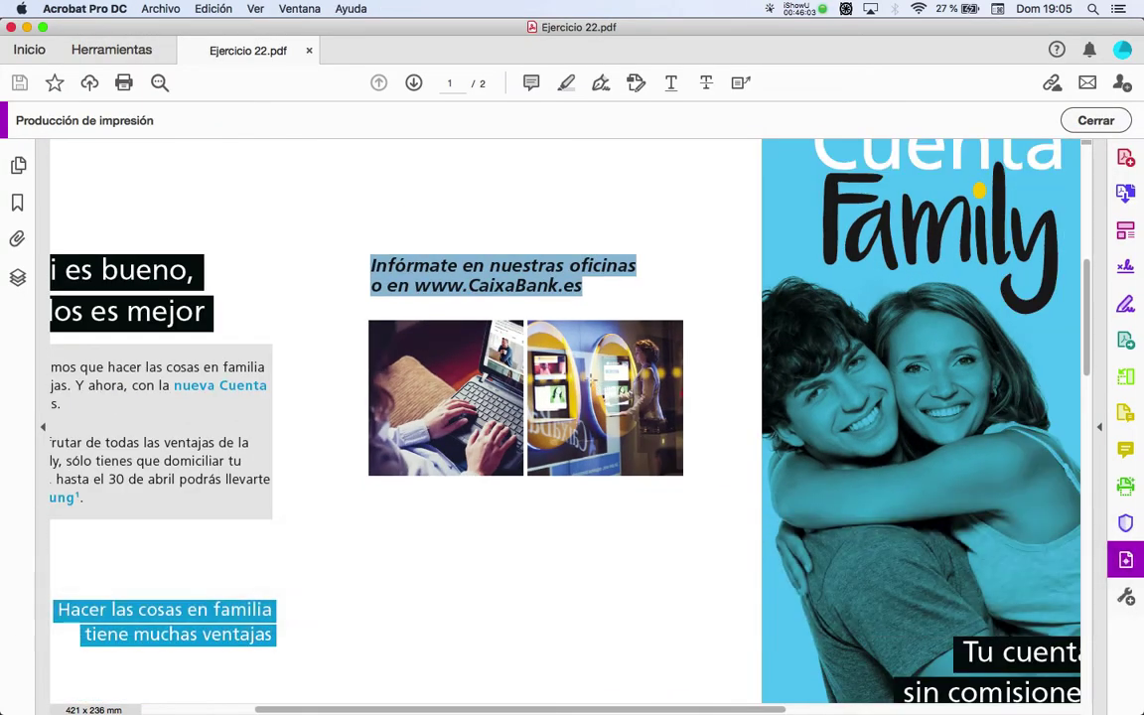
key("super+Tab")
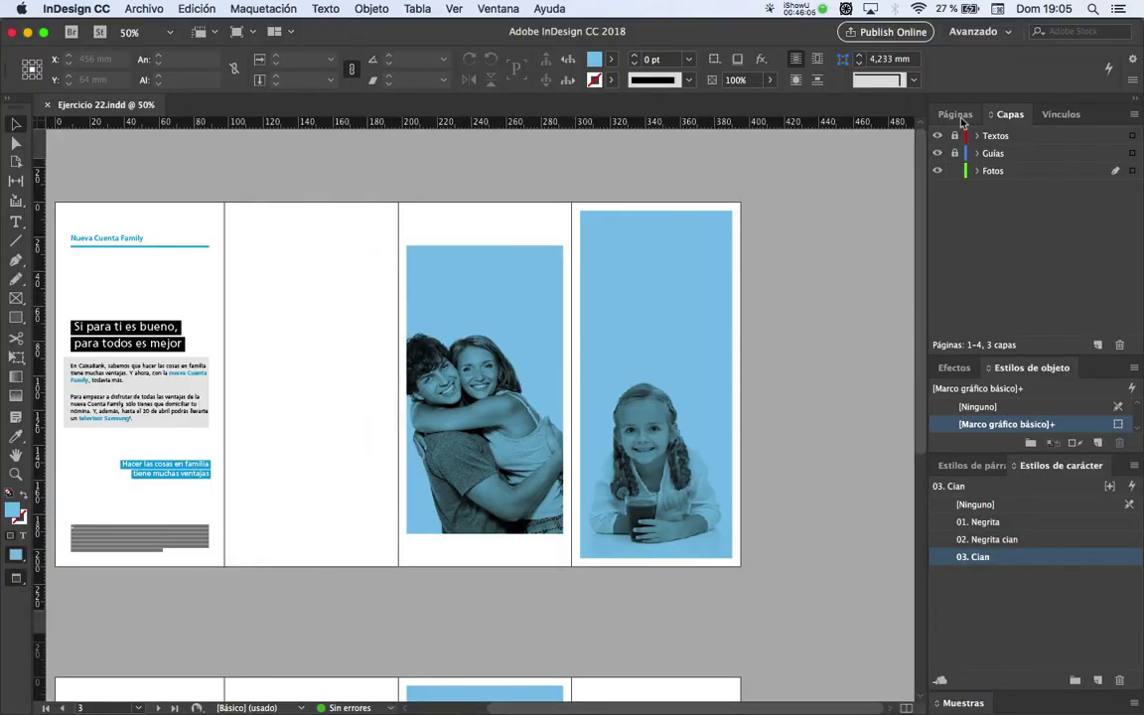
left_click(955, 114)
double_click(981, 223)
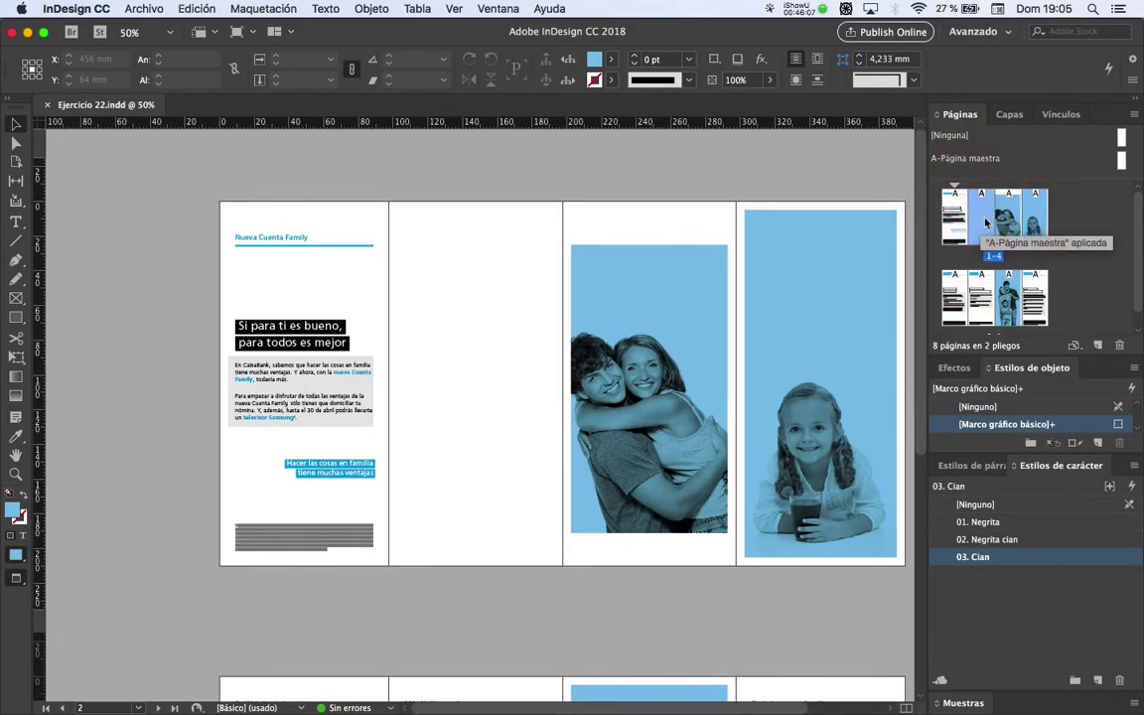
scroll(467, 415, "up", 3)
scroll(505, 365, "down", 1)
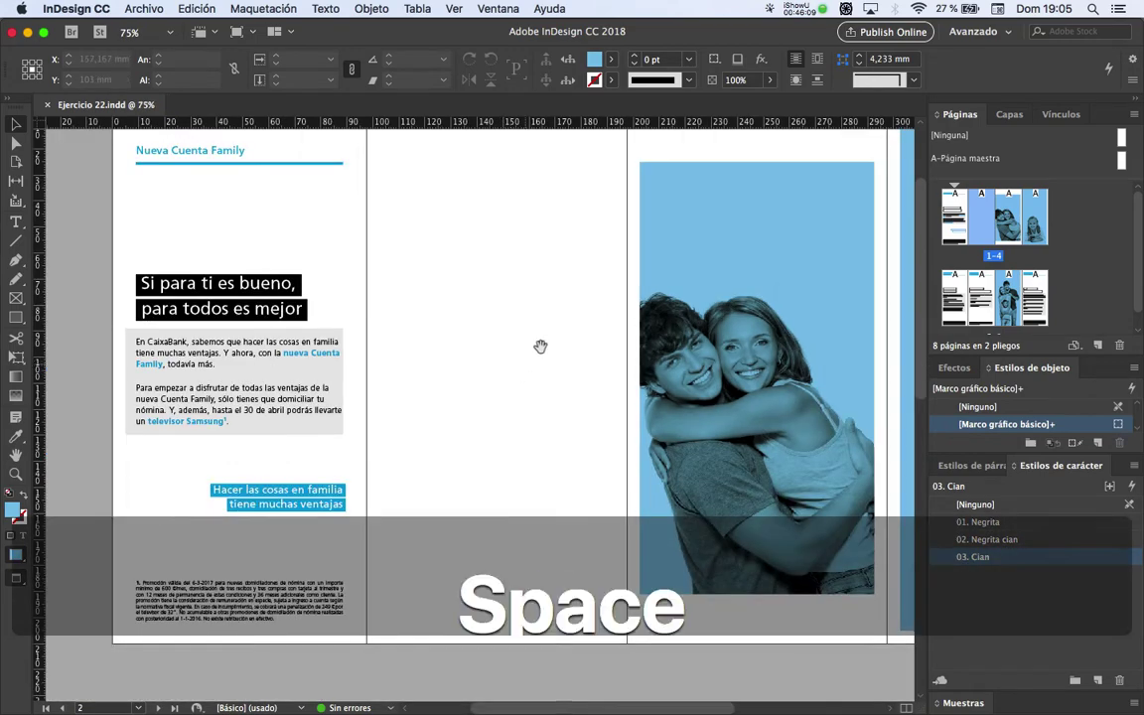
left_click_drag(539, 349, 510, 378)
key("w")
left_click_drag(515, 330, 507, 355)
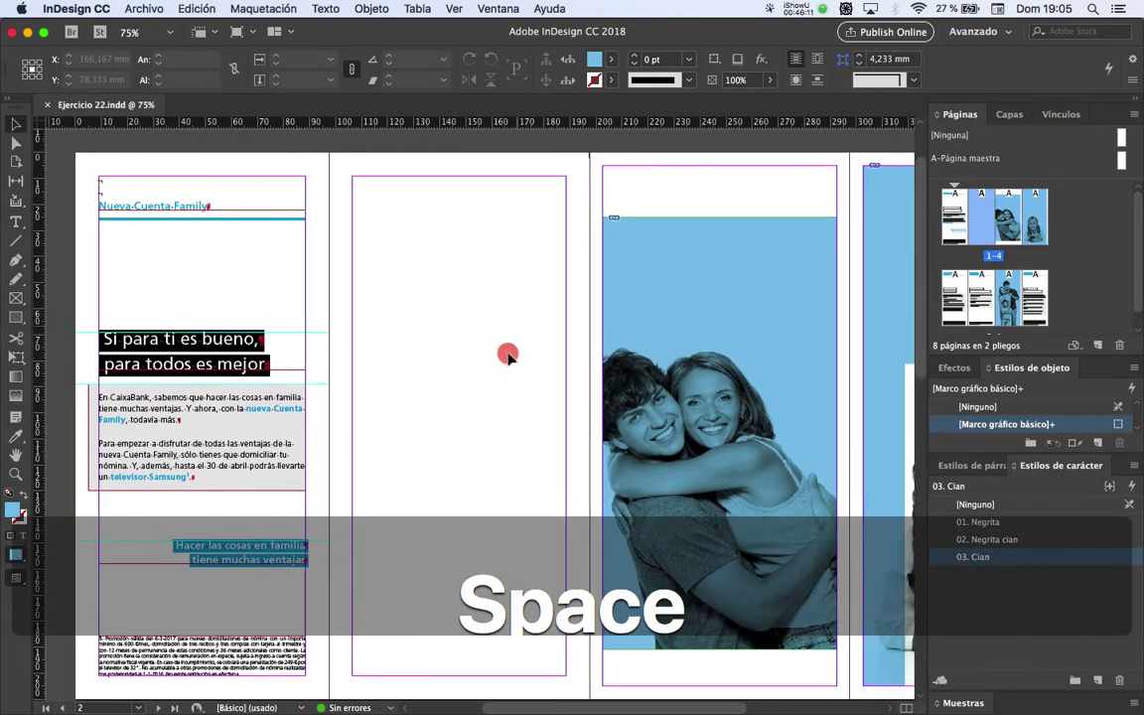
Choose the Rectangle Frame tool and set its default fill to [Ninguna]
left_click(16, 299)
left_click(611, 62)
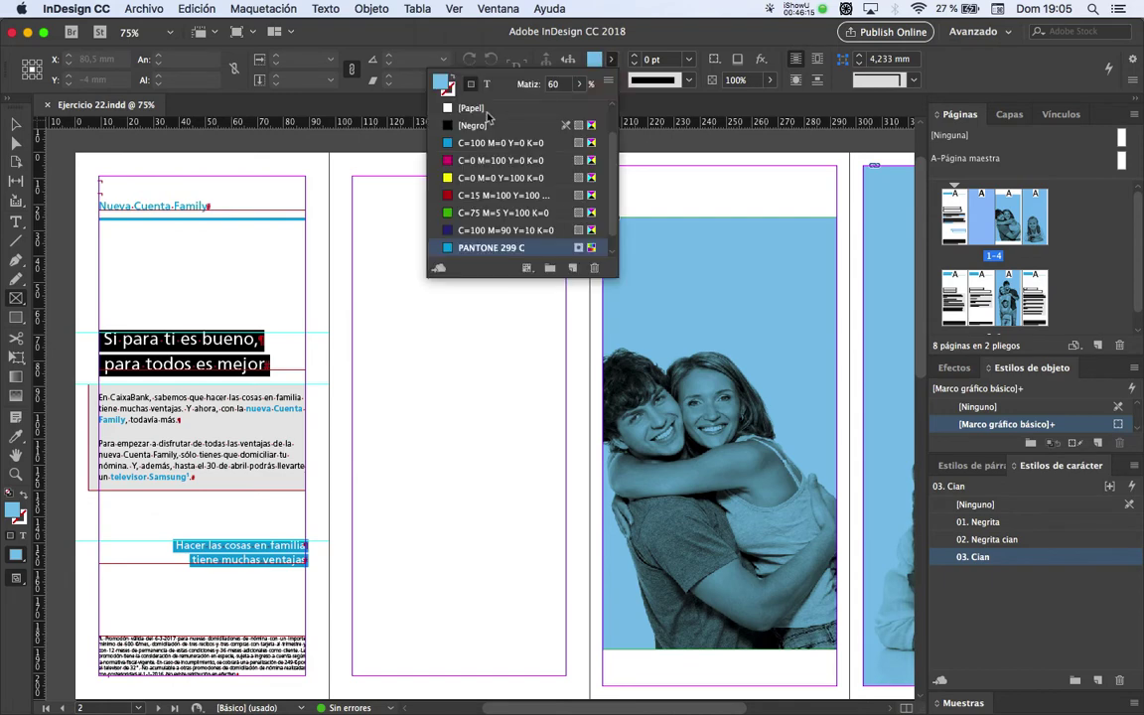
left_click(472, 109)
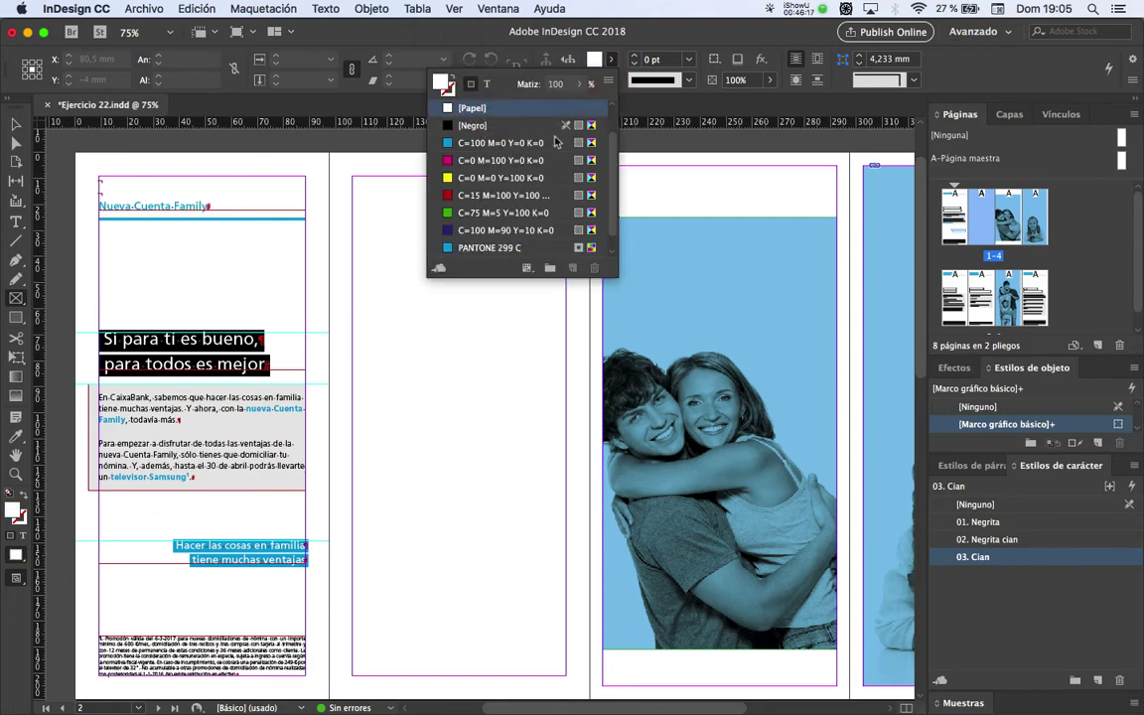
scroll(536, 141, "up", 2)
left_click(488, 108)
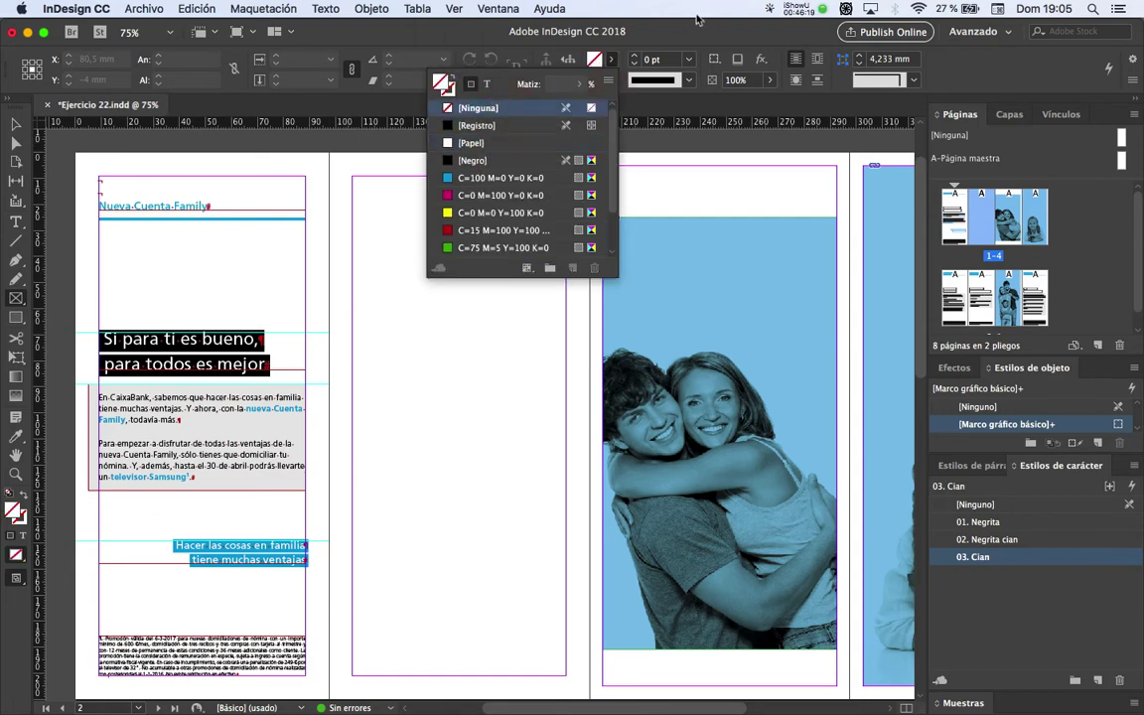
left_click(692, 27)
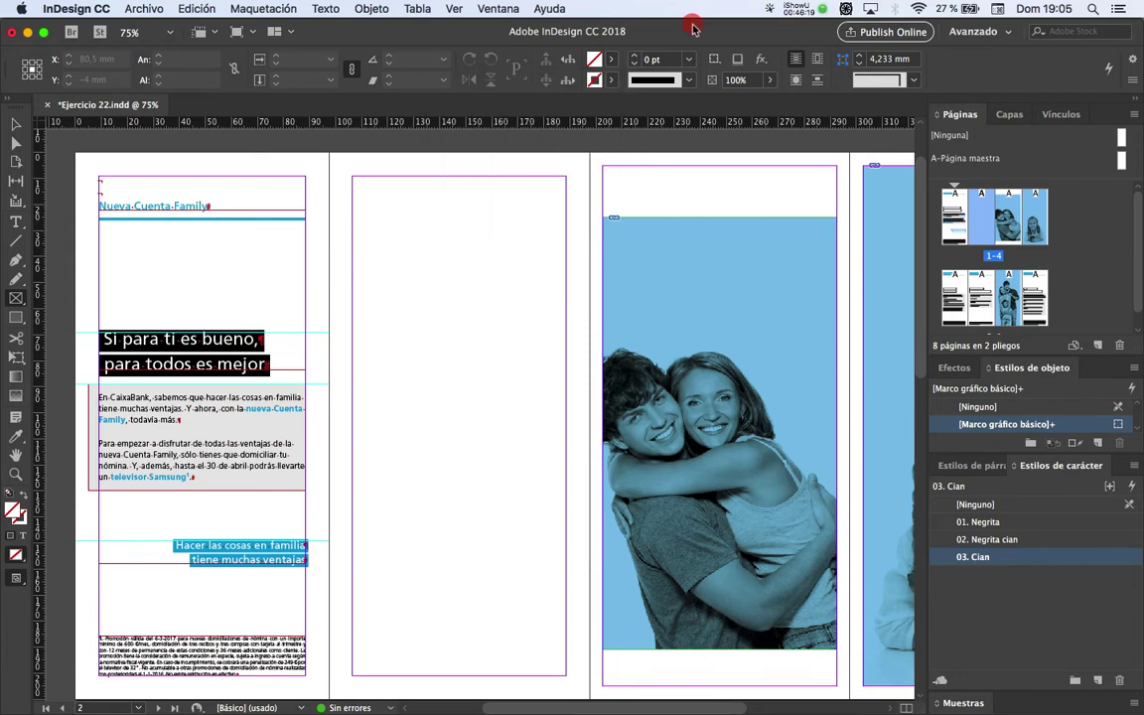
Create a 36 × 36 mm rectangular picture frame on the empty second page
left_click(398, 333)
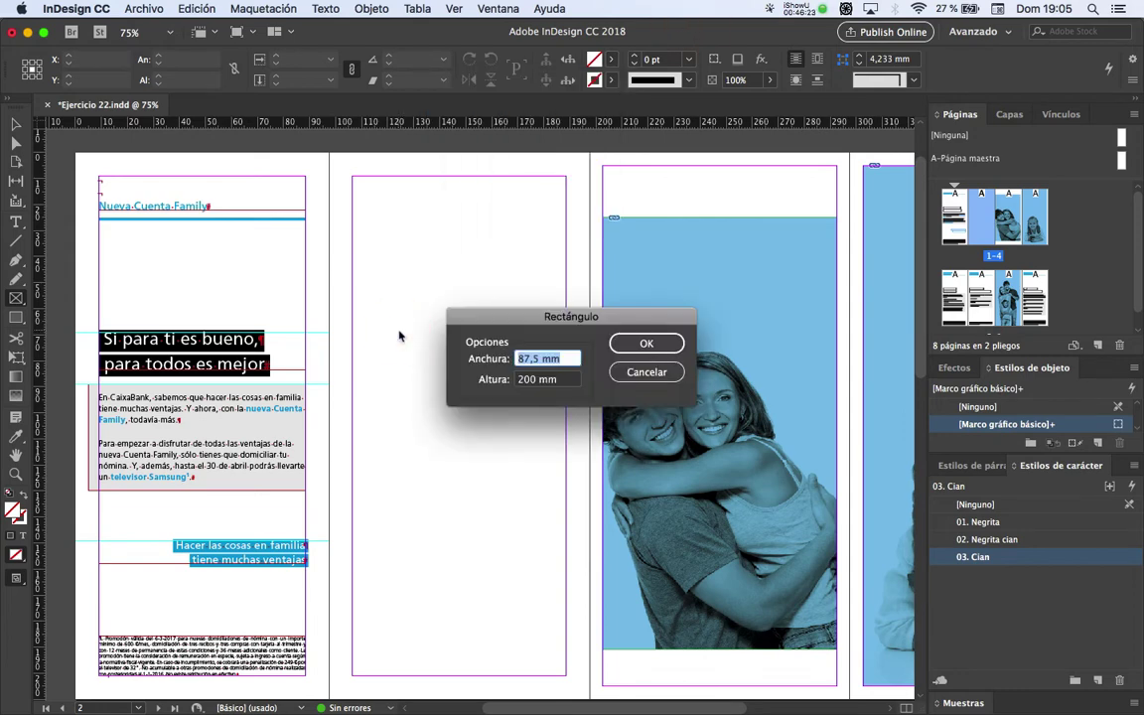
type("36")
key("Tab")
type("36")
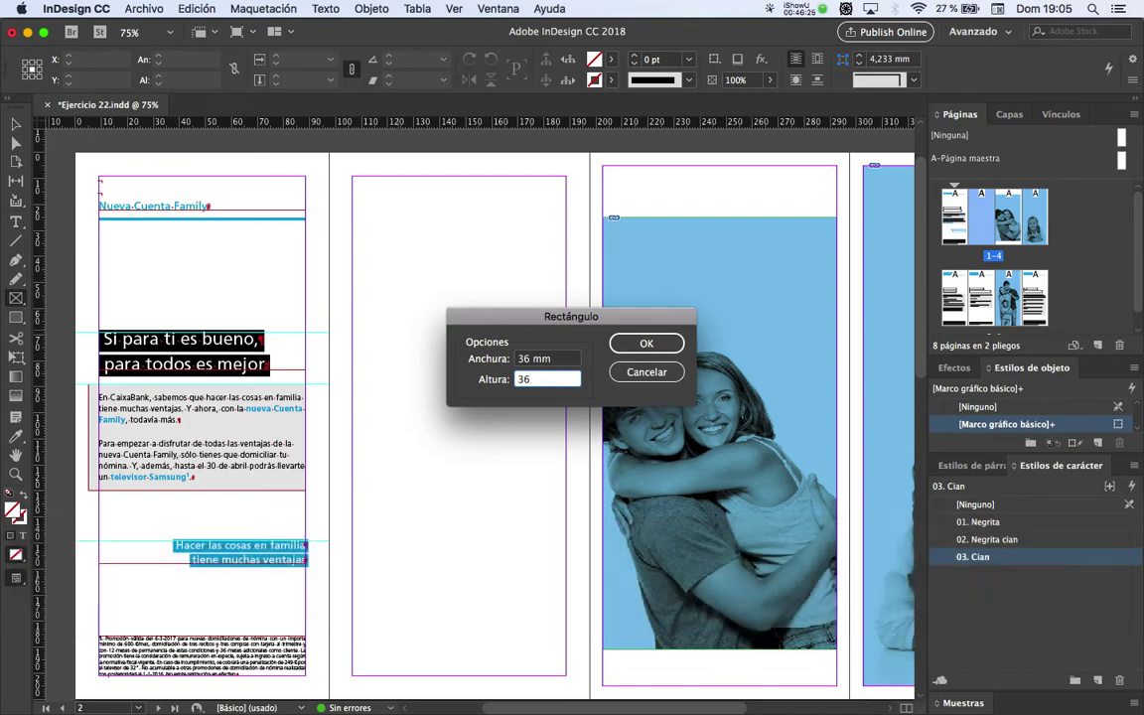
key("Return")
Move the square frame against page 2's left margin, centred at about X 124.5 mm, Y 101.5 mm, and deselect it
left_click(16, 124)
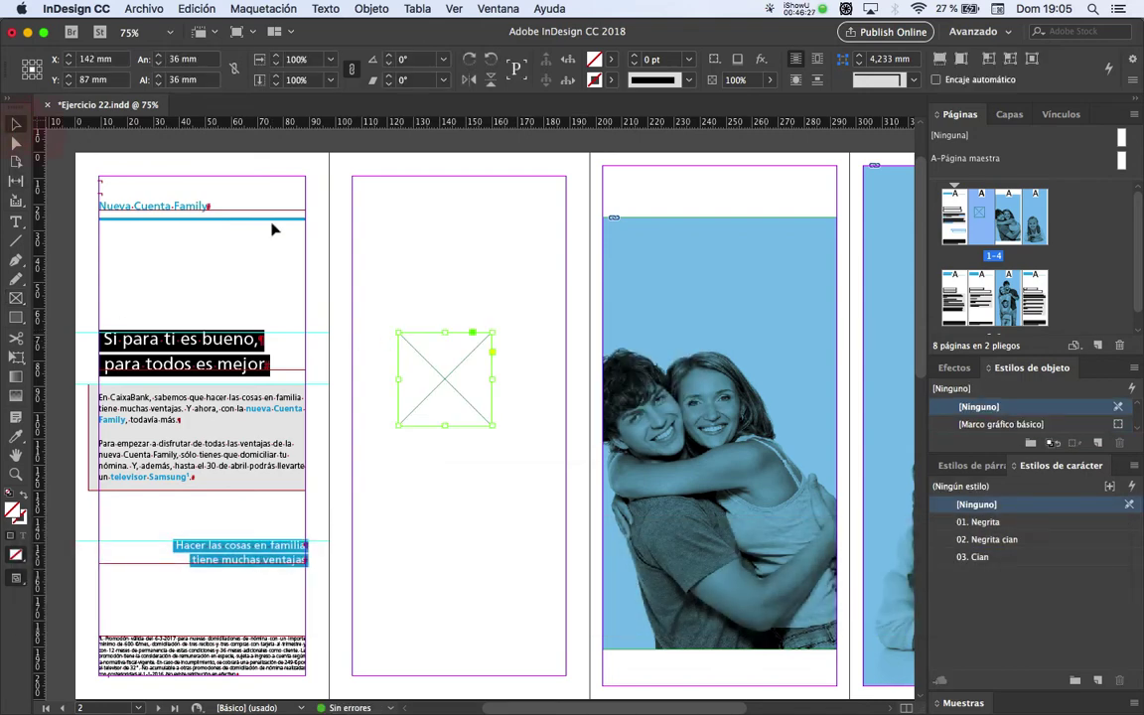
left_click(451, 487)
left_click(455, 372)
left_click_drag(450, 376, 401, 411)
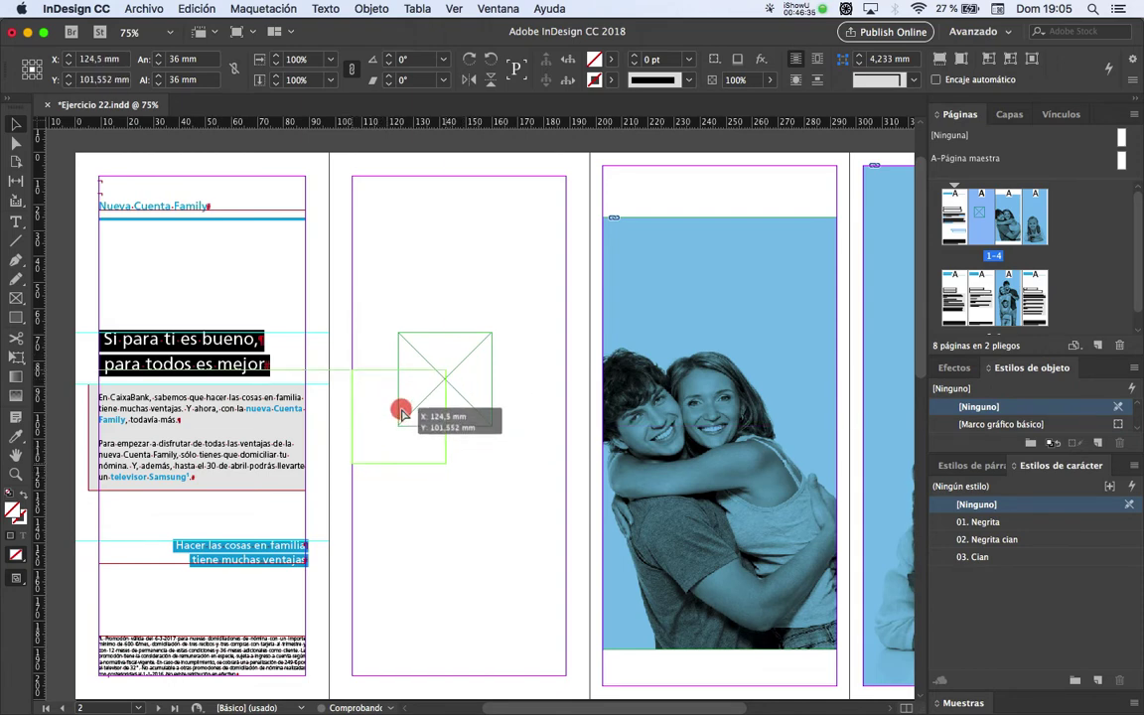
left_click_drag(401, 411, 401, 411)
key("super+shift+a")
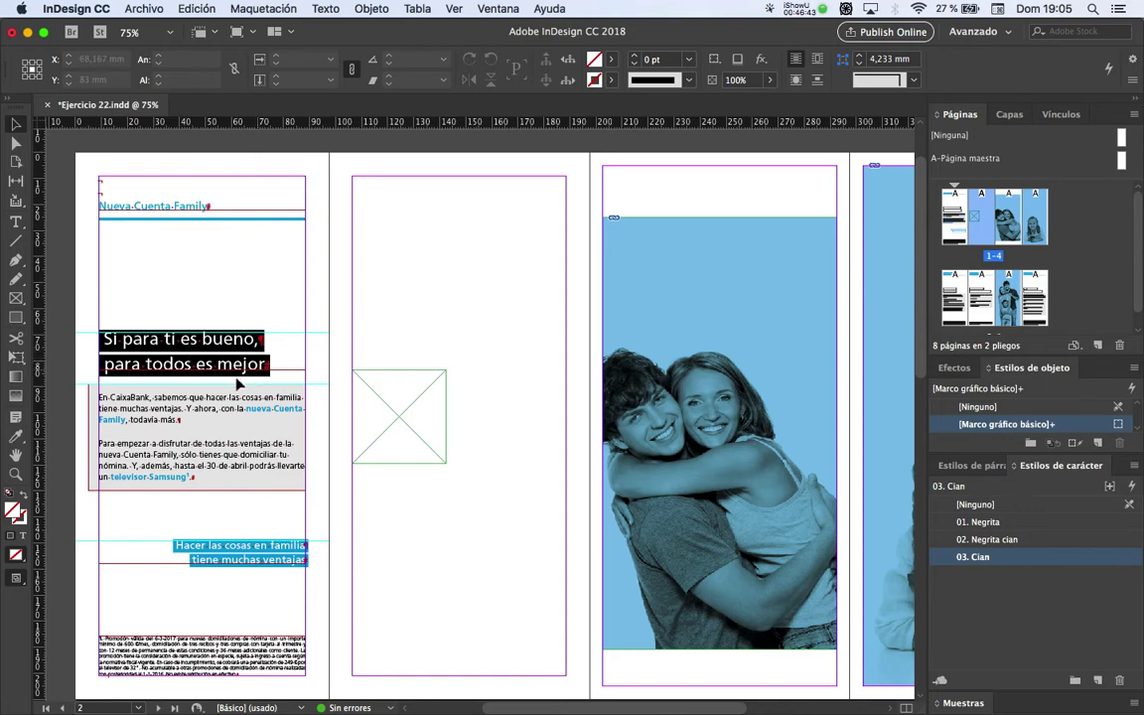
left_click(380, 396)
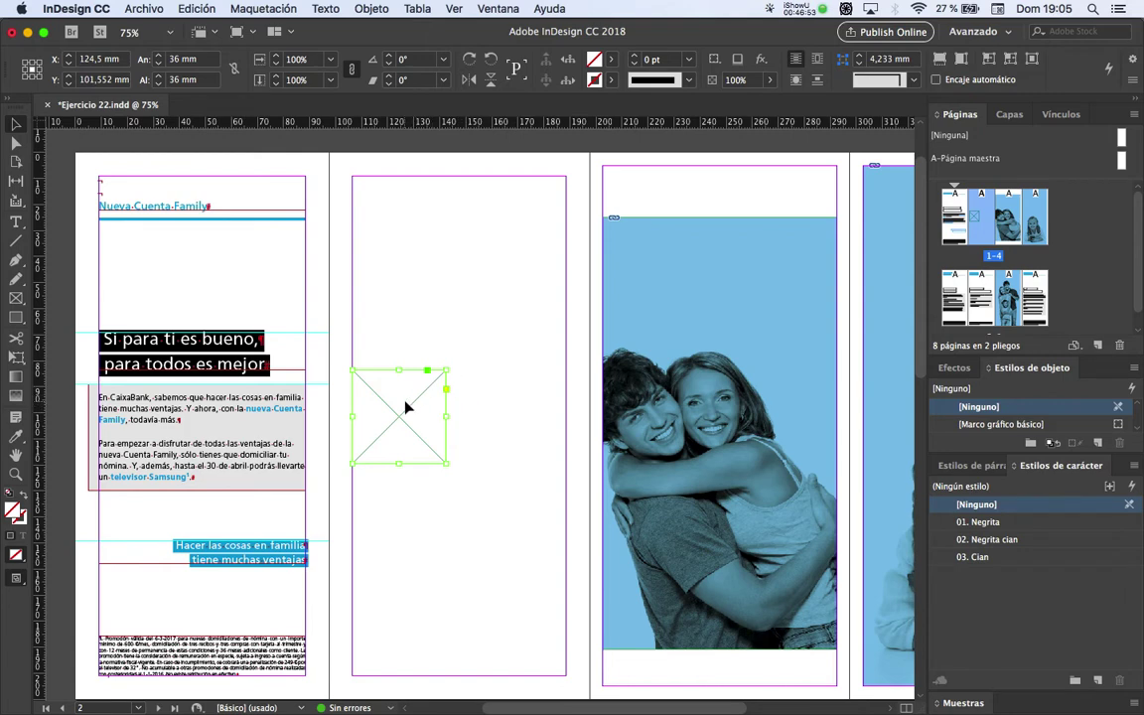
left_click_drag(402, 408, 505, 413)
key("super+z")
Create a copy of the square frame on page 2 with the Move command, offset 37 mm horizontally and 0 mm vertically
right_click(425, 407)
mouse_move(499, 369)
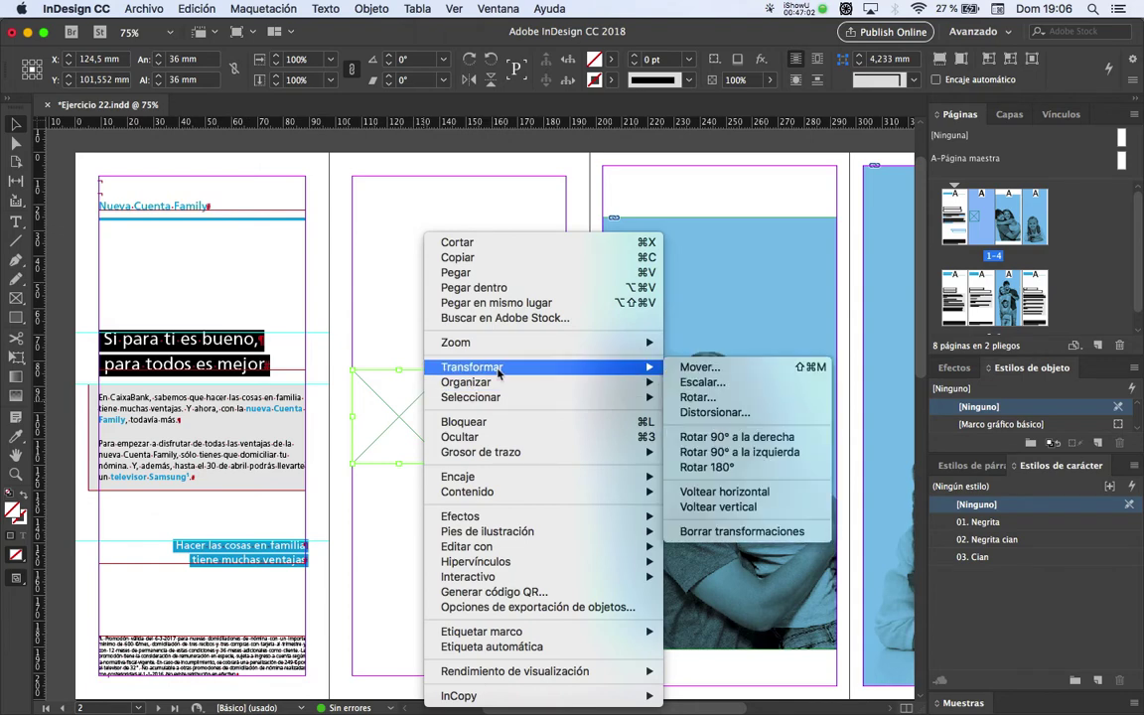
left_click(724, 367)
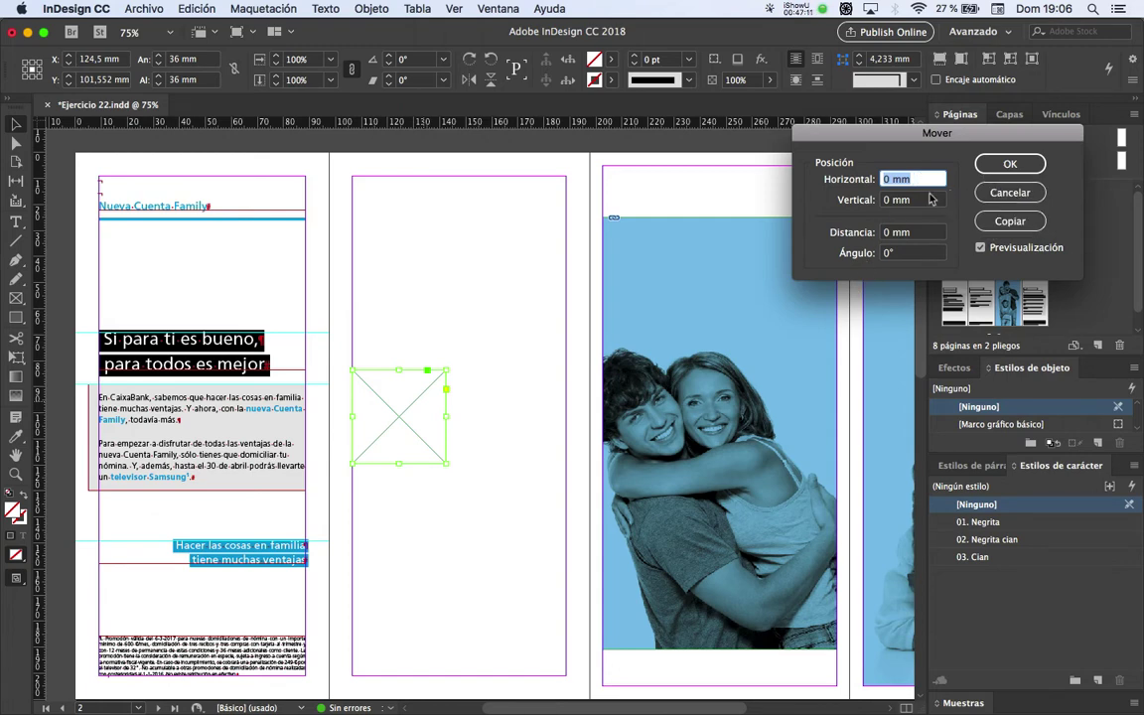
type("36")
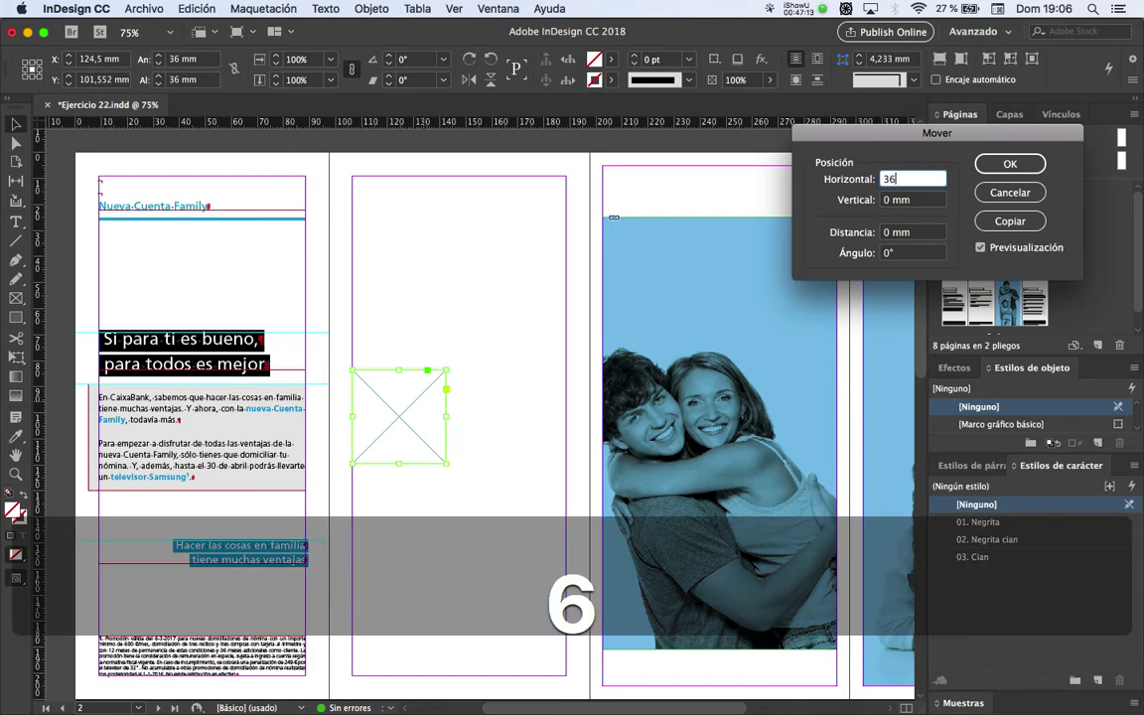
key("Tab")
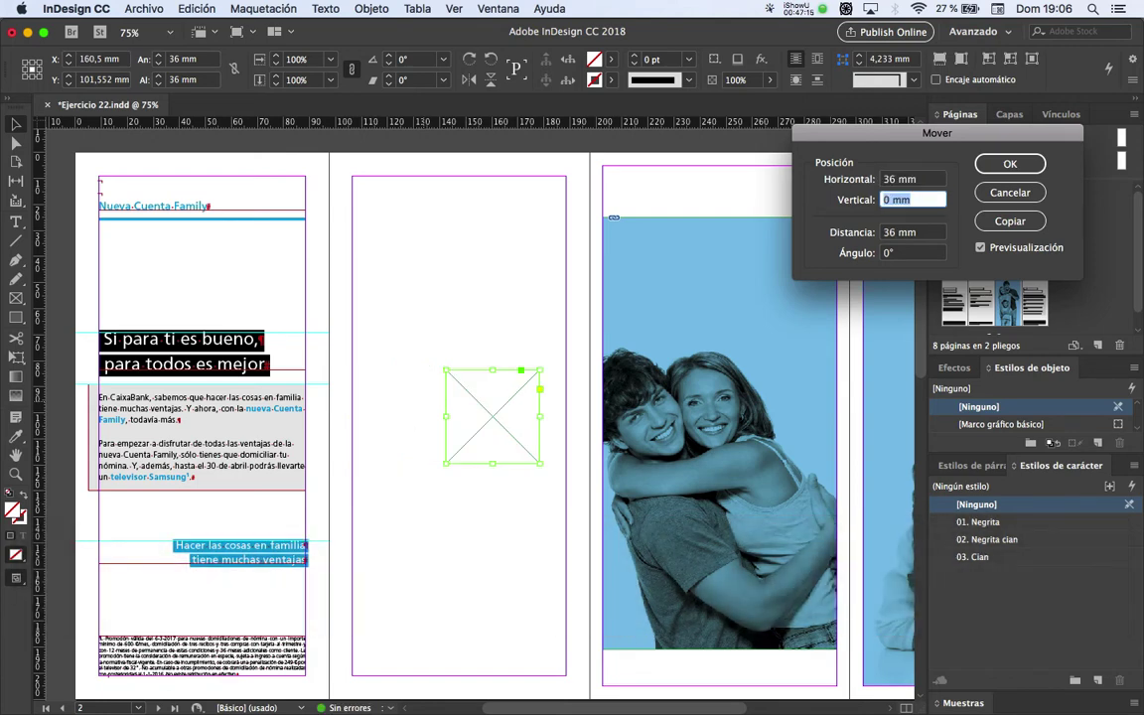
left_click_drag(927, 180, 870, 182)
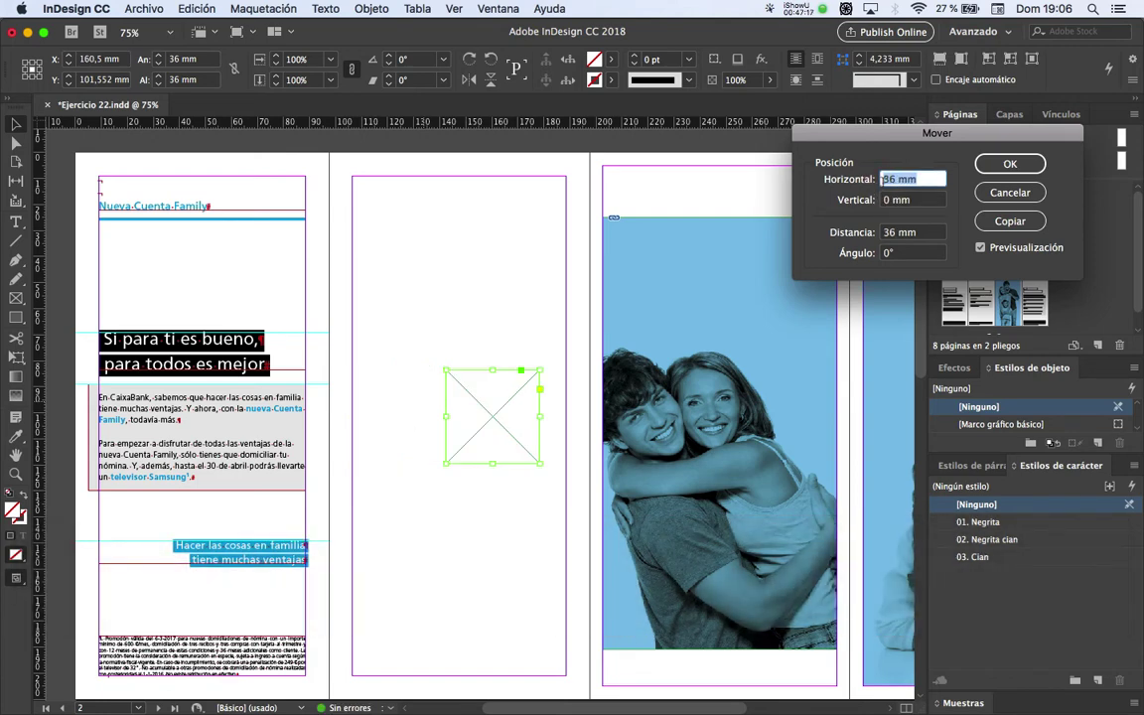
type("37")
key("Tab")
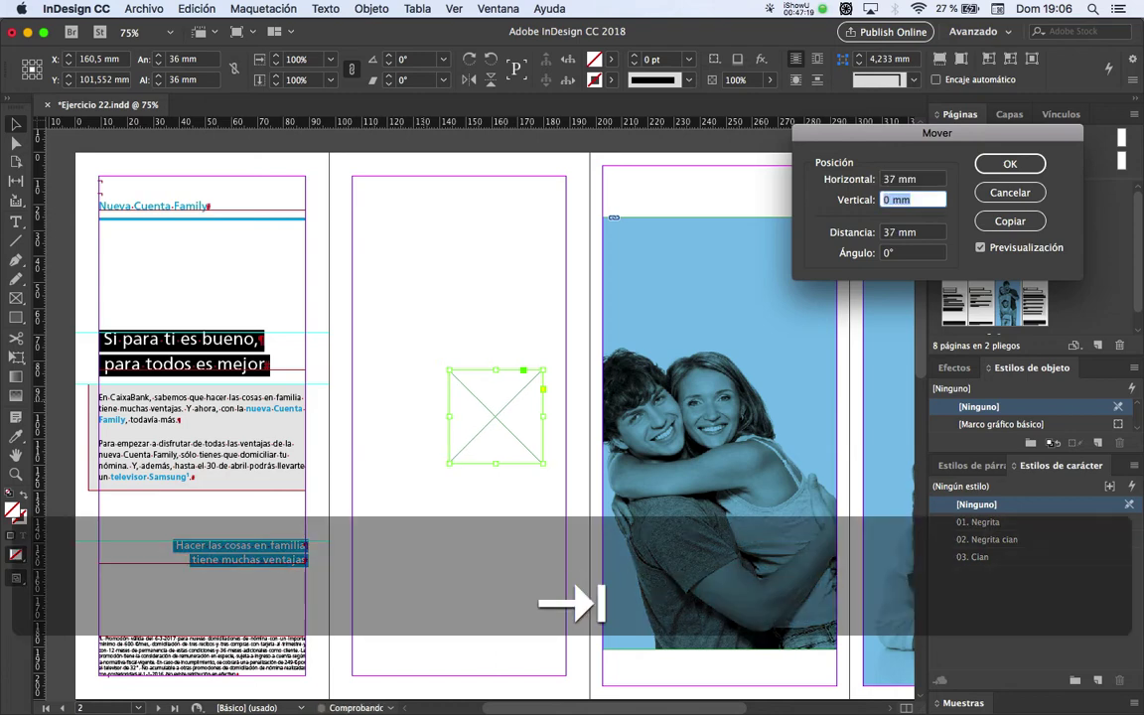
left_click(981, 248)
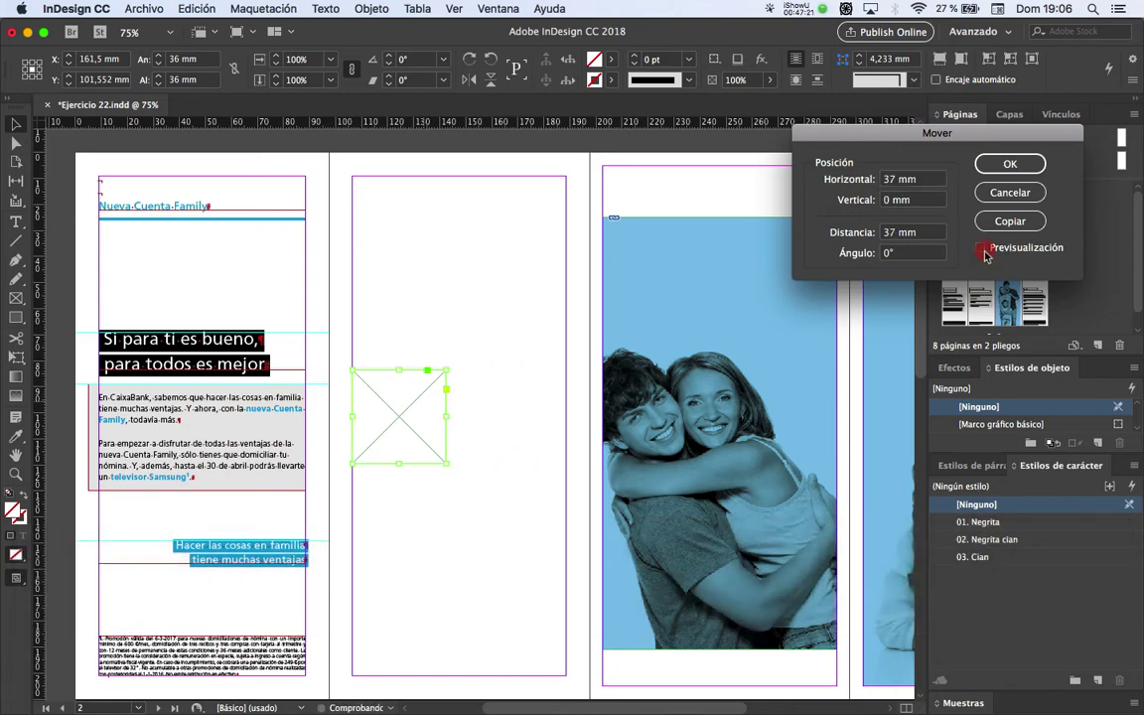
left_click(981, 247)
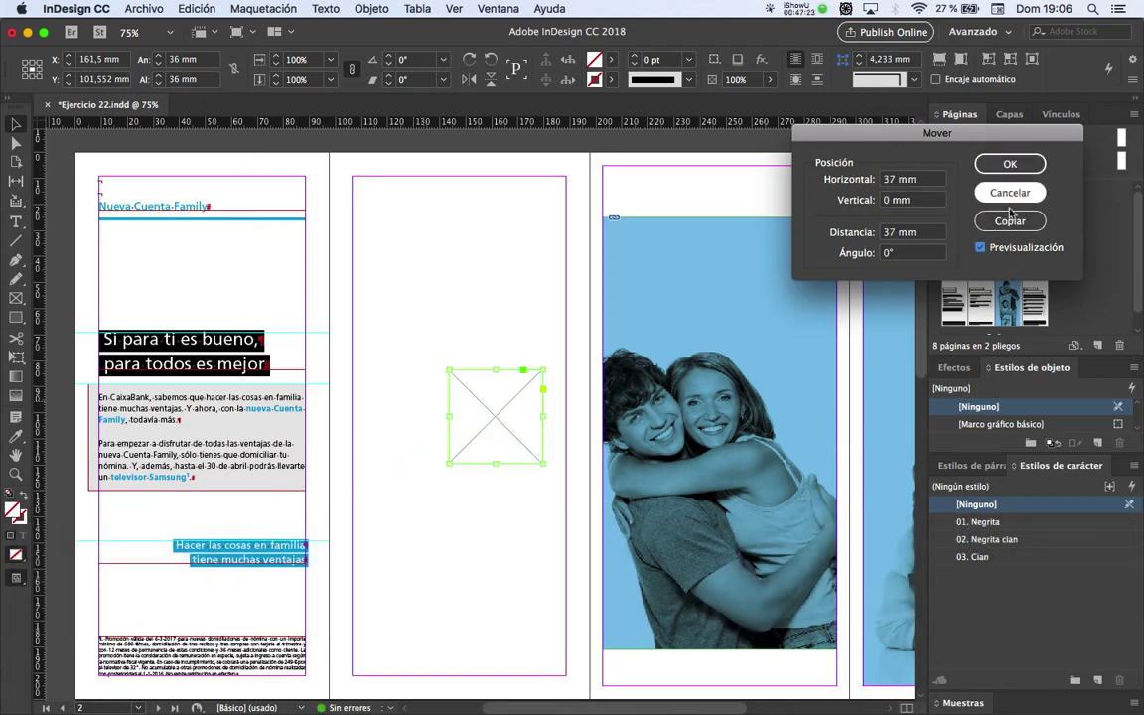
left_click(1010, 219)
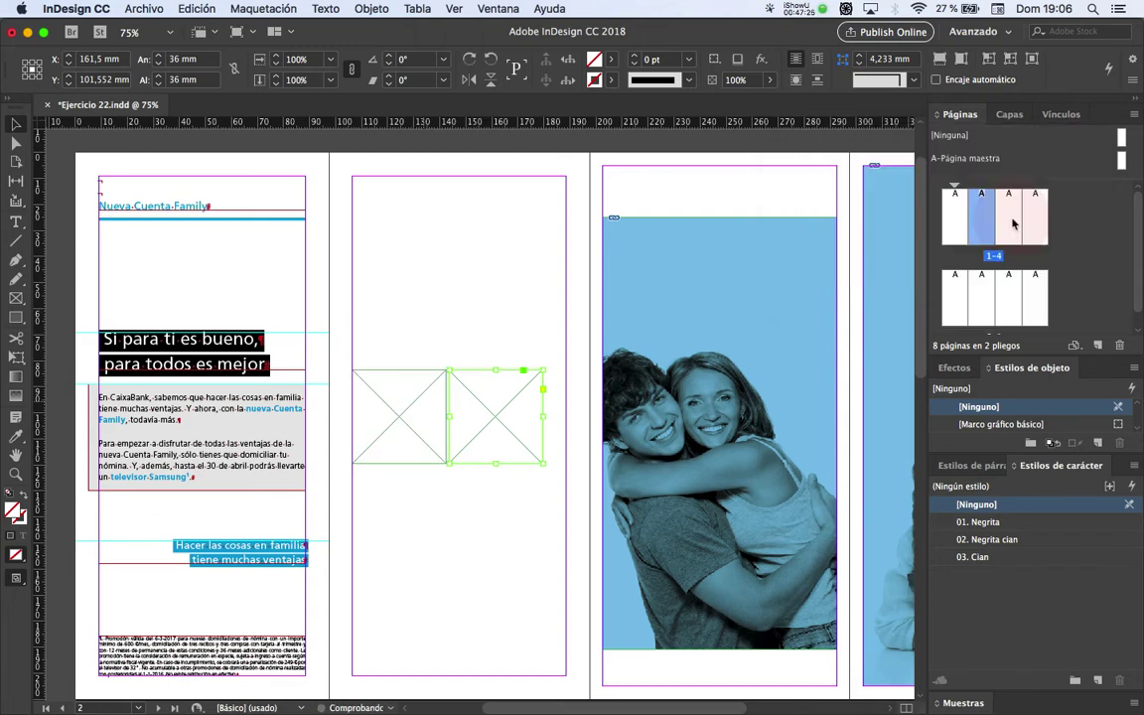
Select both square picture frames on page 2 and group them
left_click(437, 325)
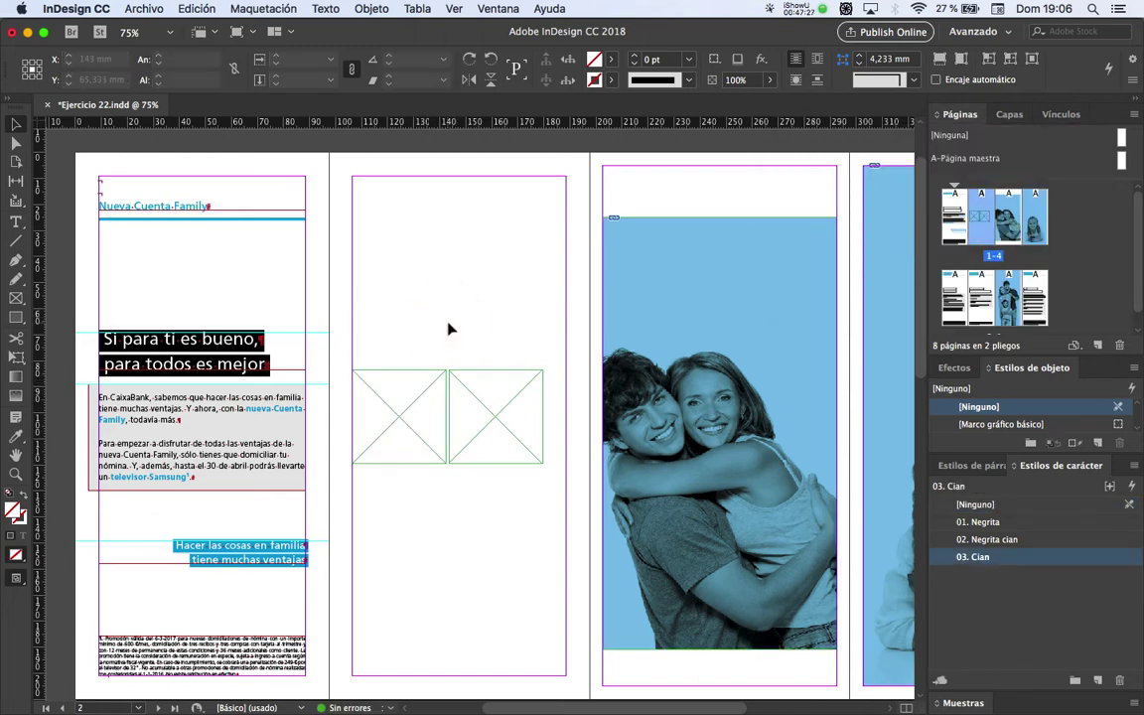
left_click_drag(408, 491, 474, 408)
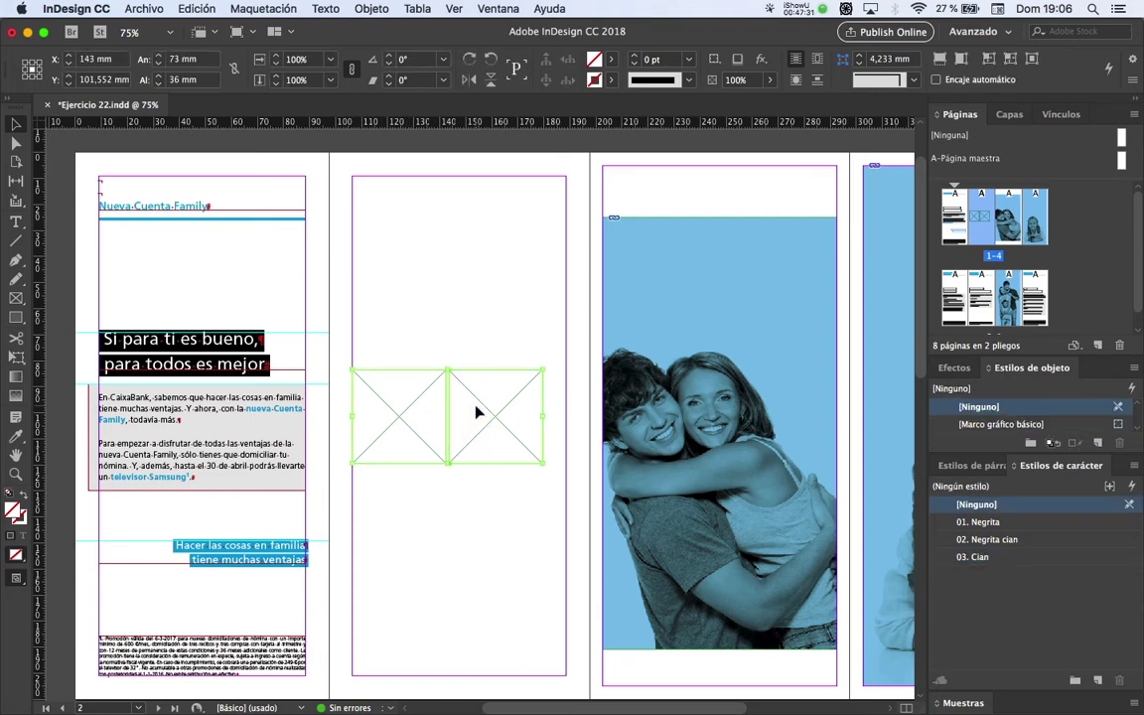
key("super+g")
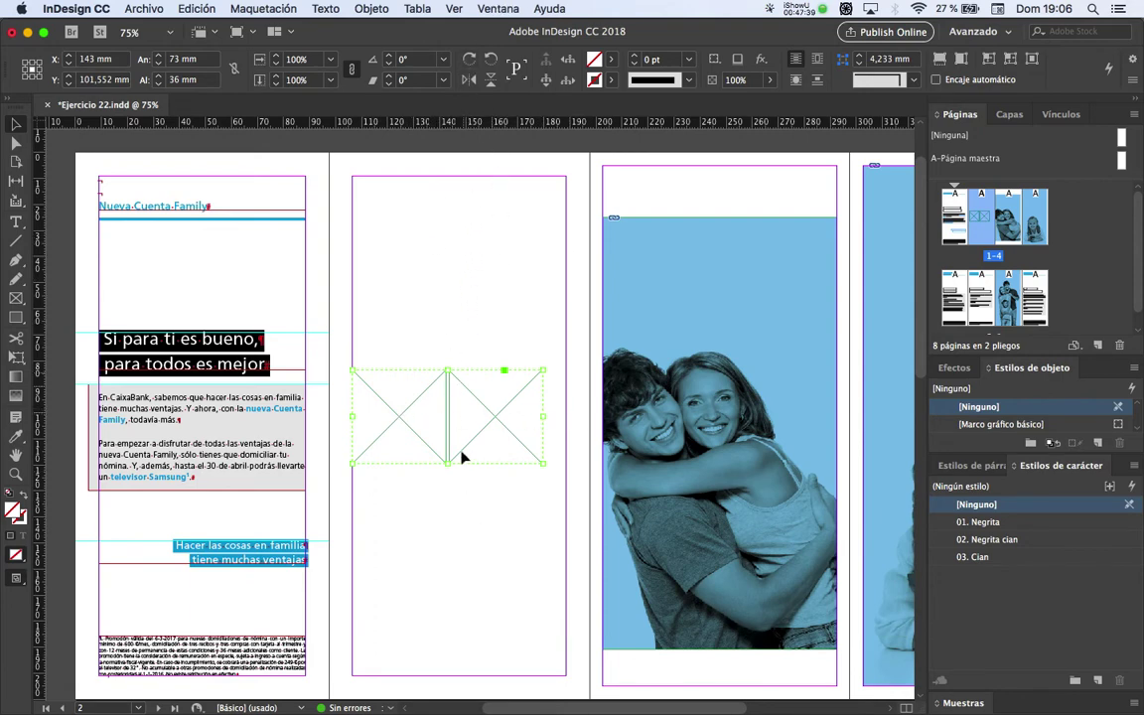
Show the Align (Alinear) panel and dock it beside the Pages panel
left_click(497, 7)
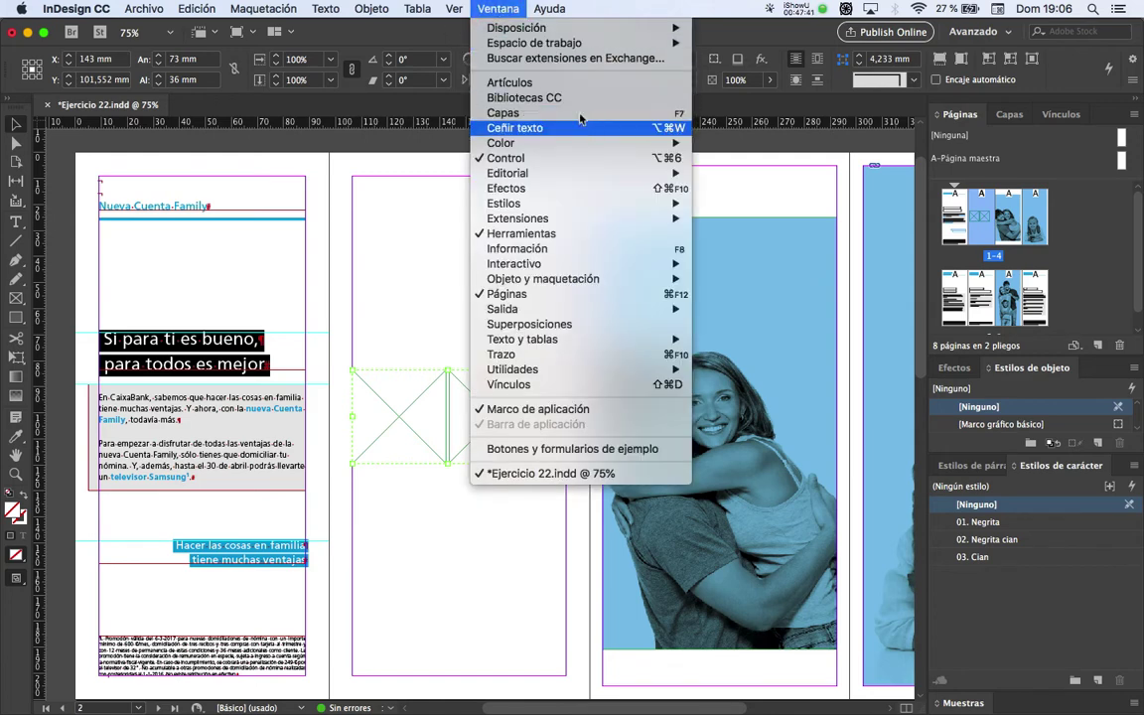
mouse_move(587, 281)
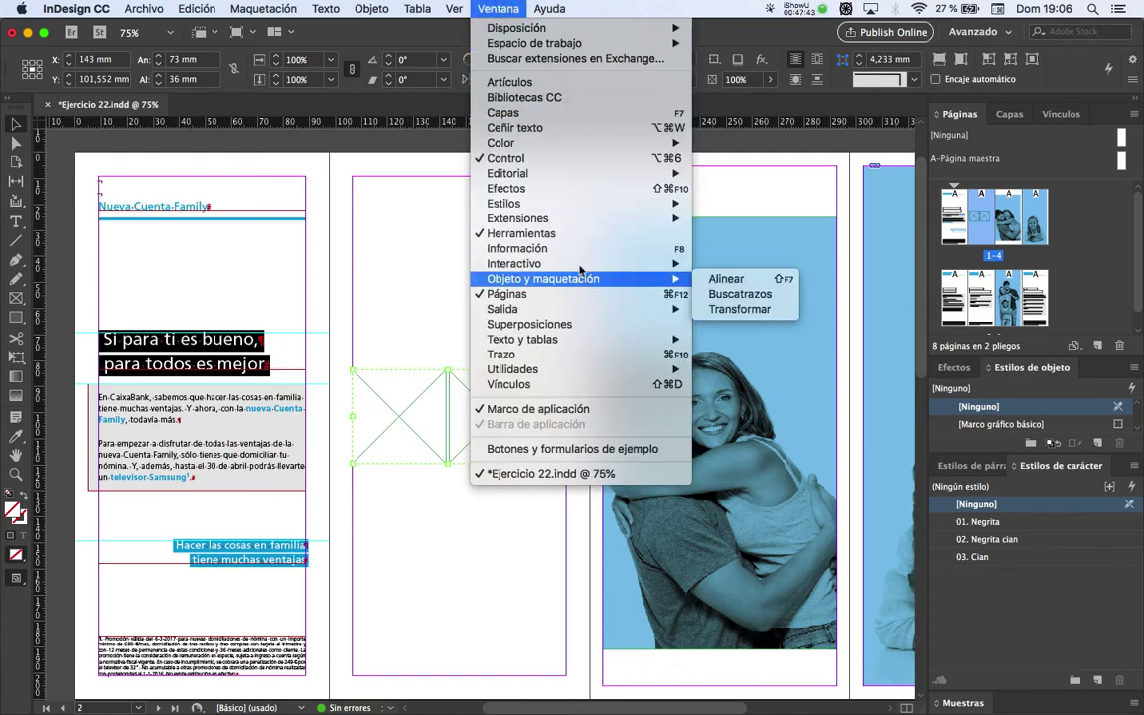
mouse_move(580, 219)
left_click(1072, 80)
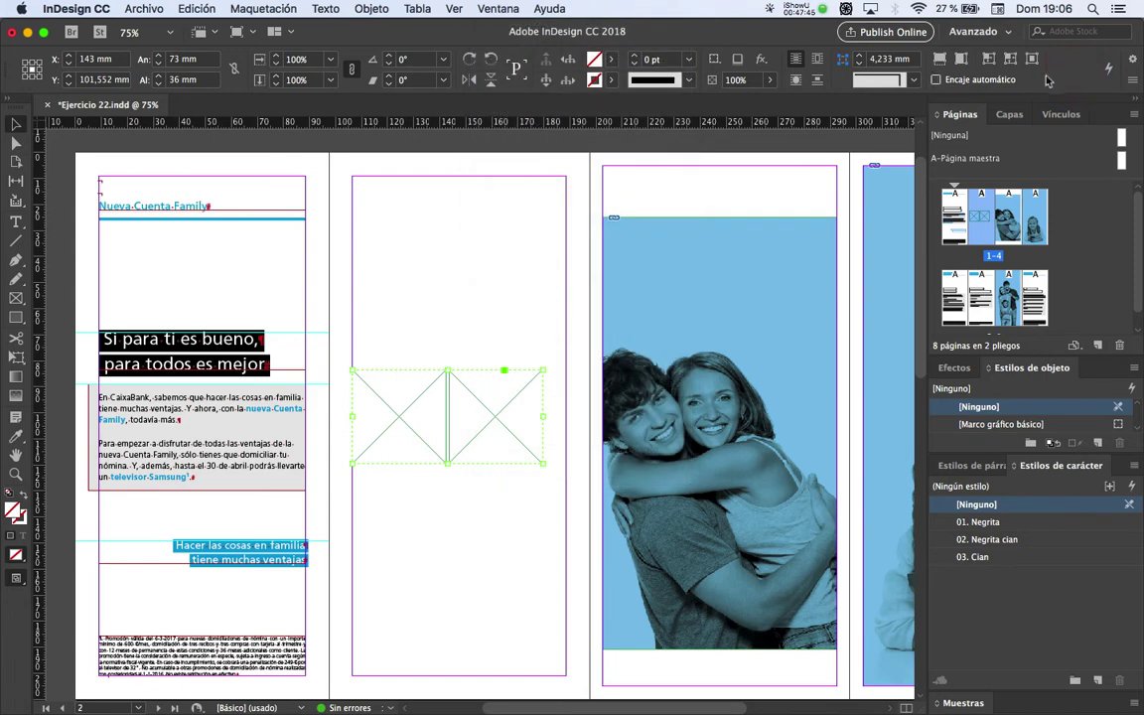
left_click(500, 8)
mouse_move(576, 279)
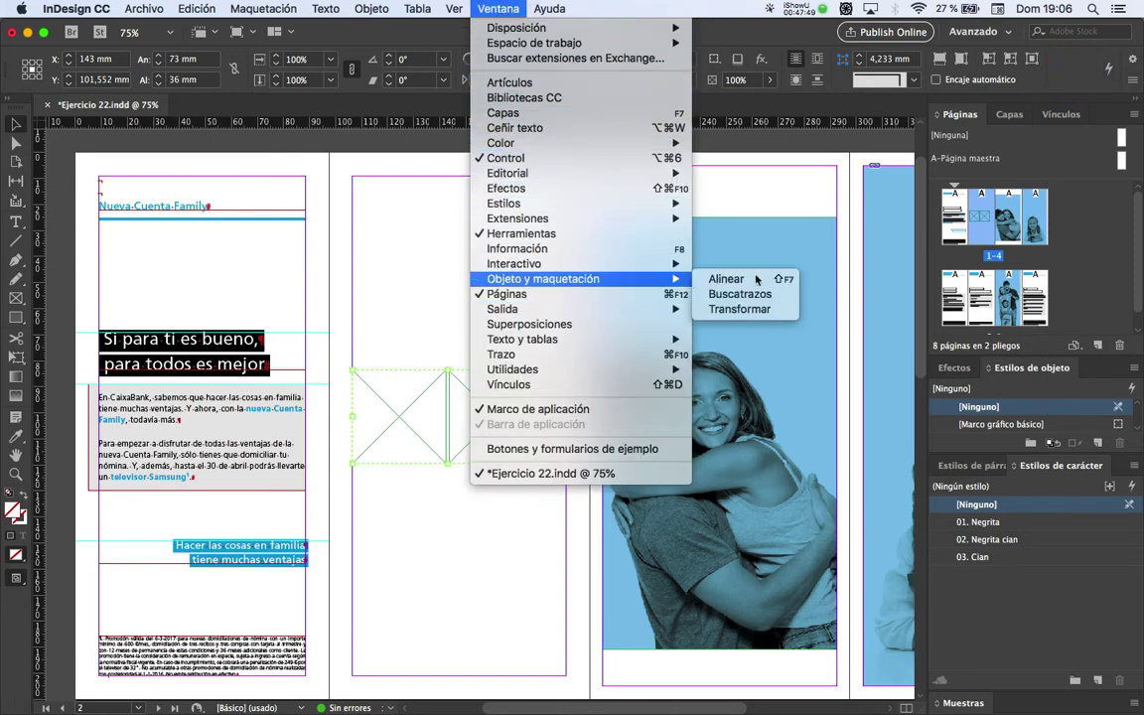
left_click(754, 279)
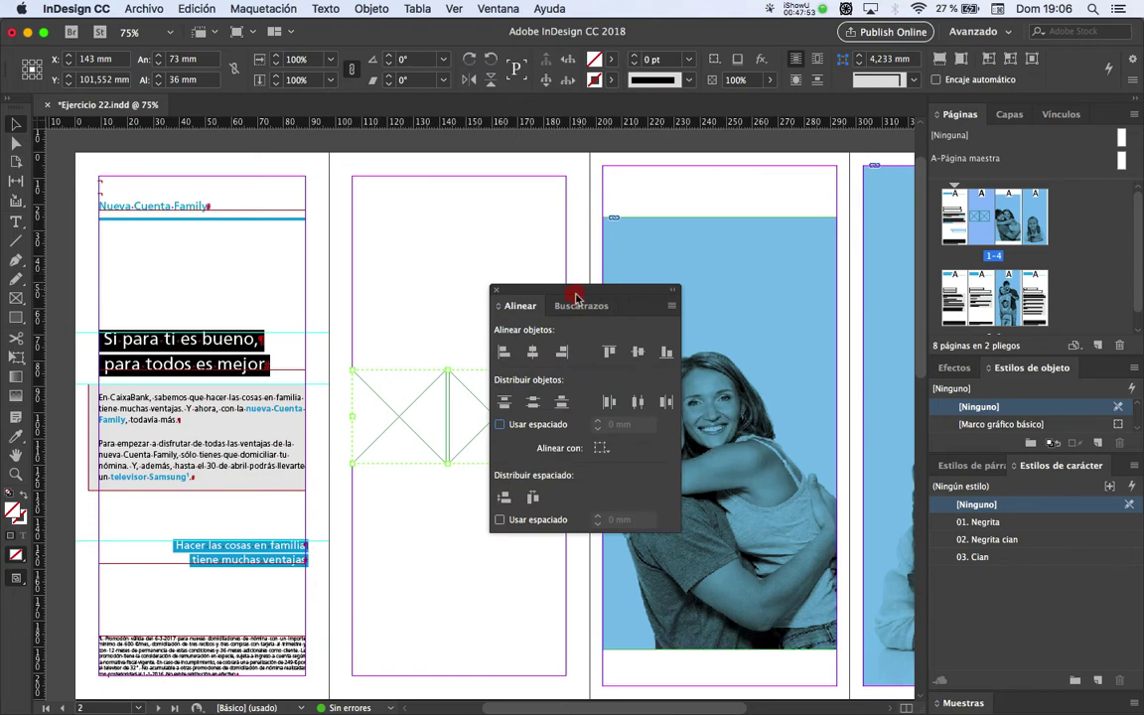
left_click_drag(519, 305, 923, 149)
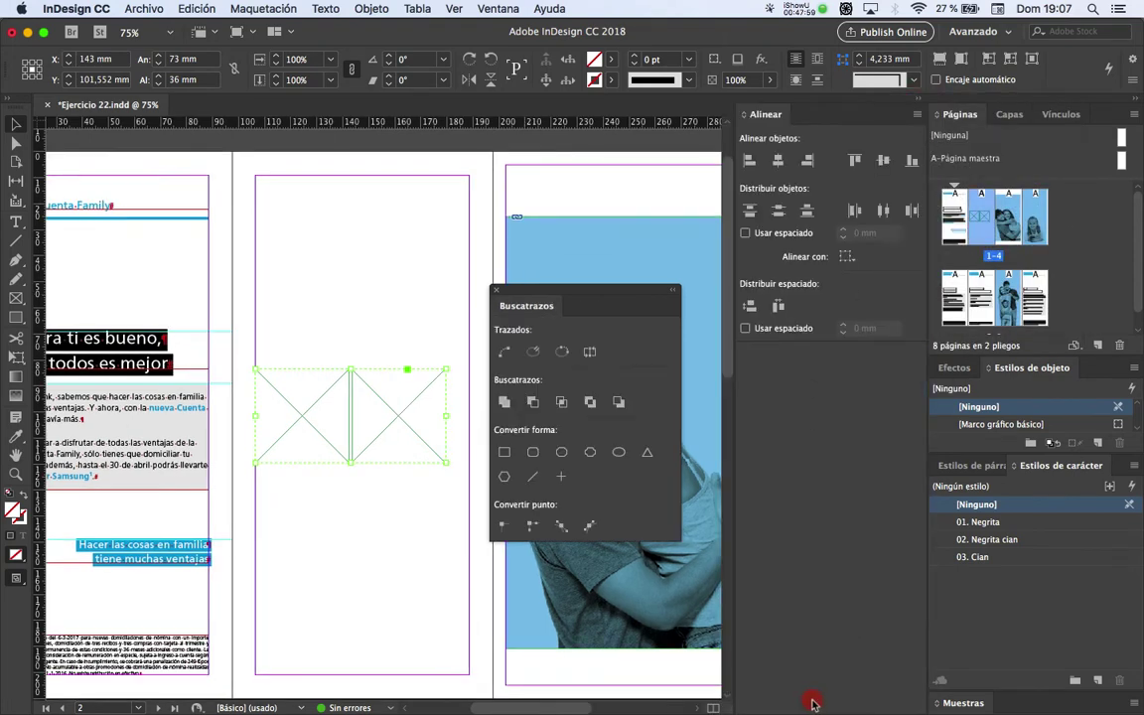
Close the leftover Pathfinder (Buscatrazos) panel and collapse the docked Align panel to an icon
left_click_drag(812, 711, 822, 439)
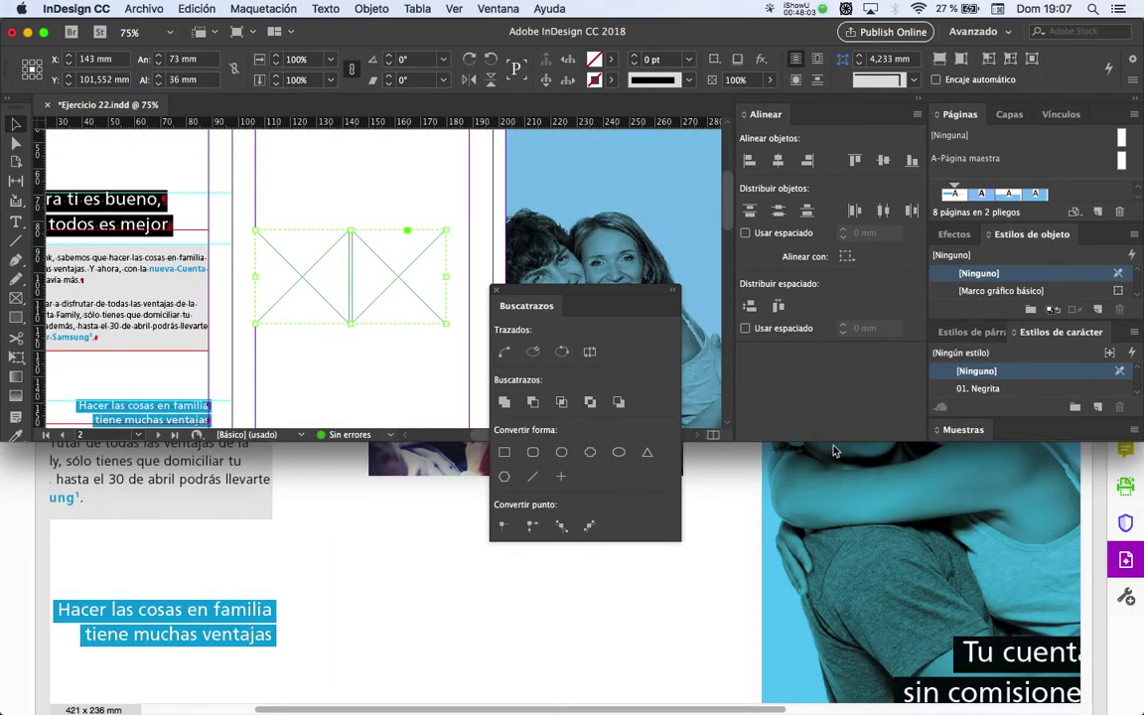
left_click_drag(833, 461, 844, 711)
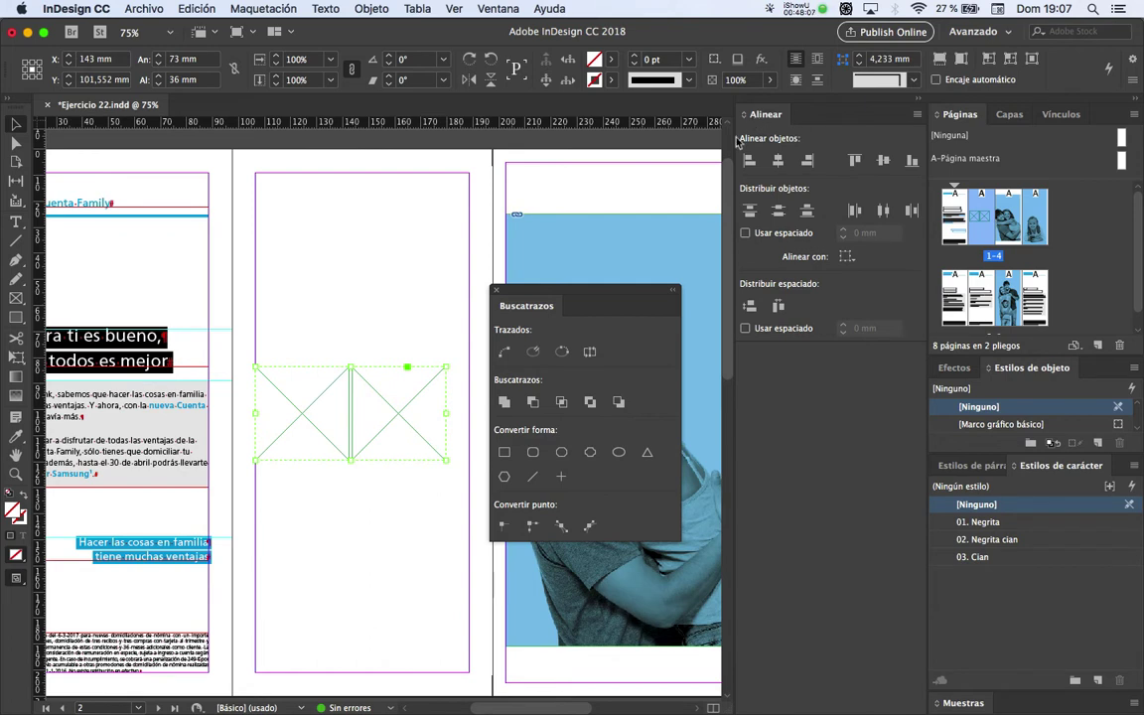
left_click(751, 115)
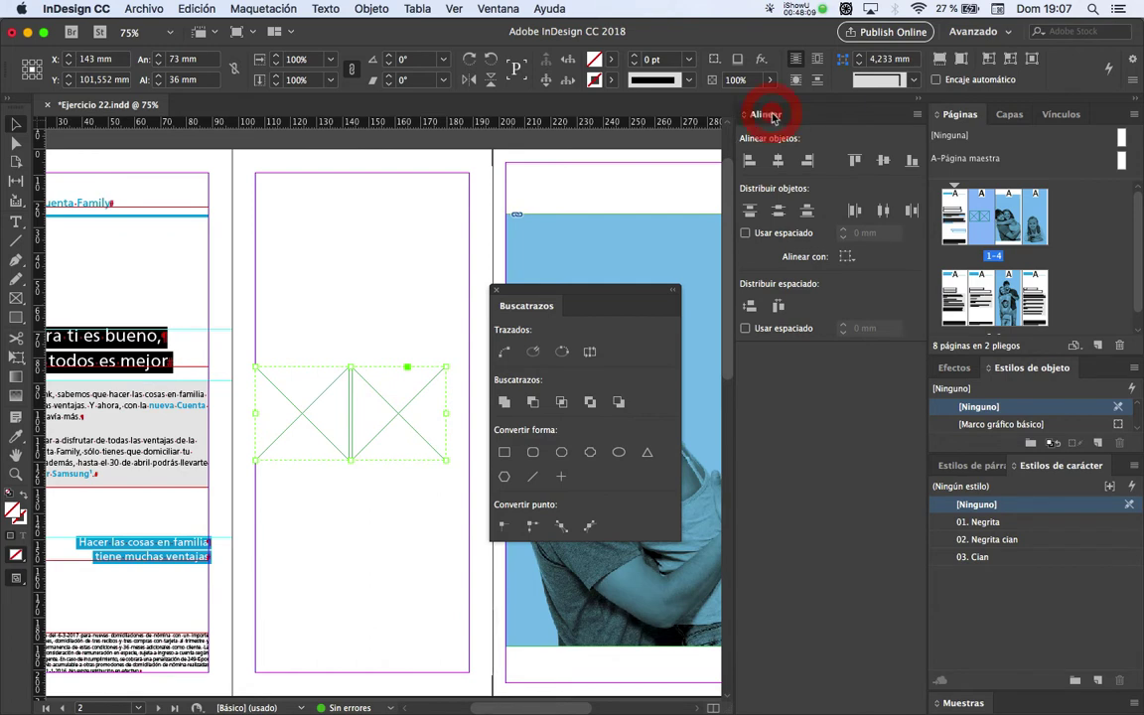
left_click(493, 291)
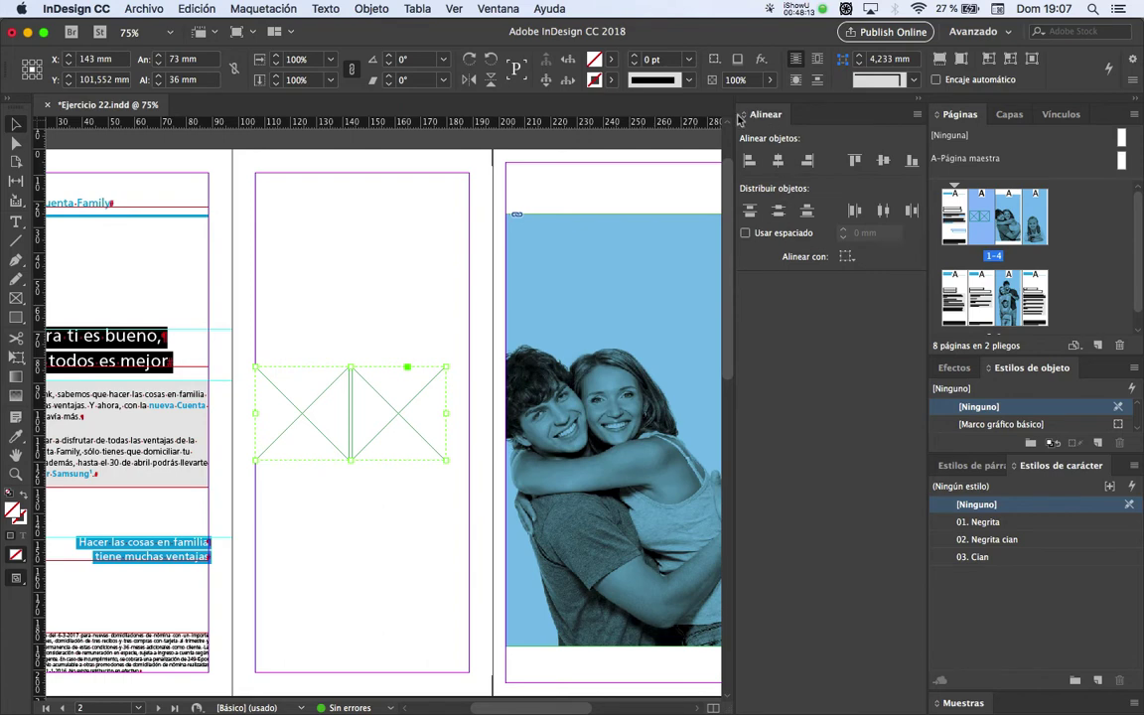
left_click(919, 101)
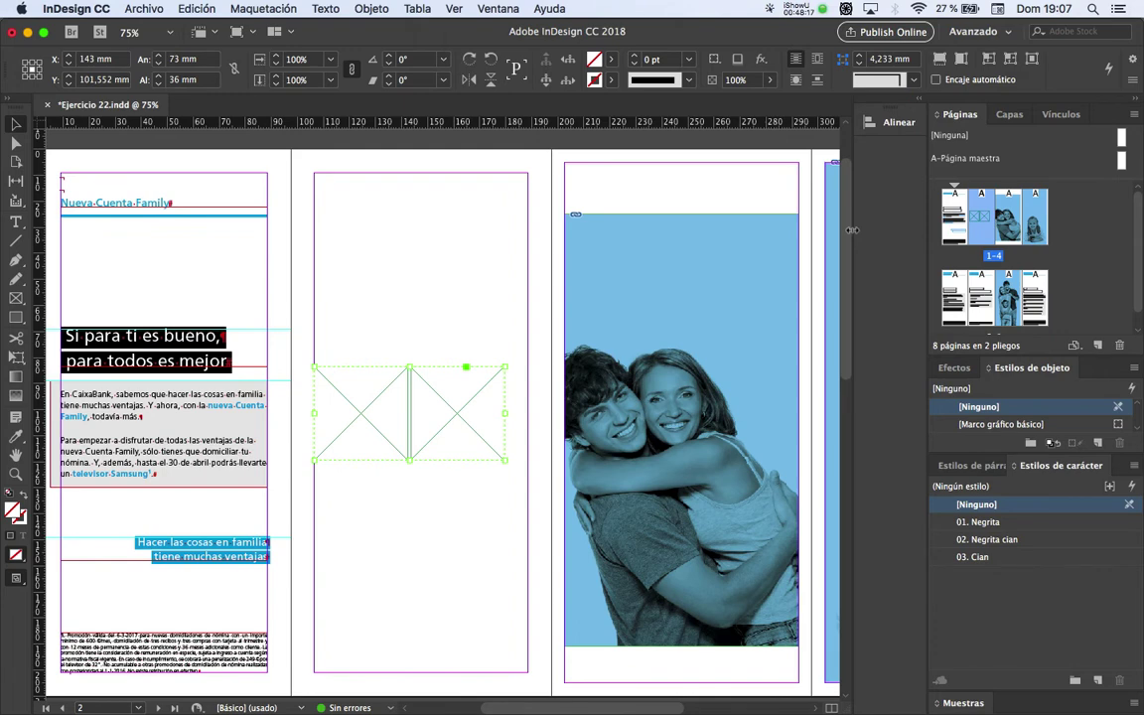
left_click_drag(851, 229, 873, 210)
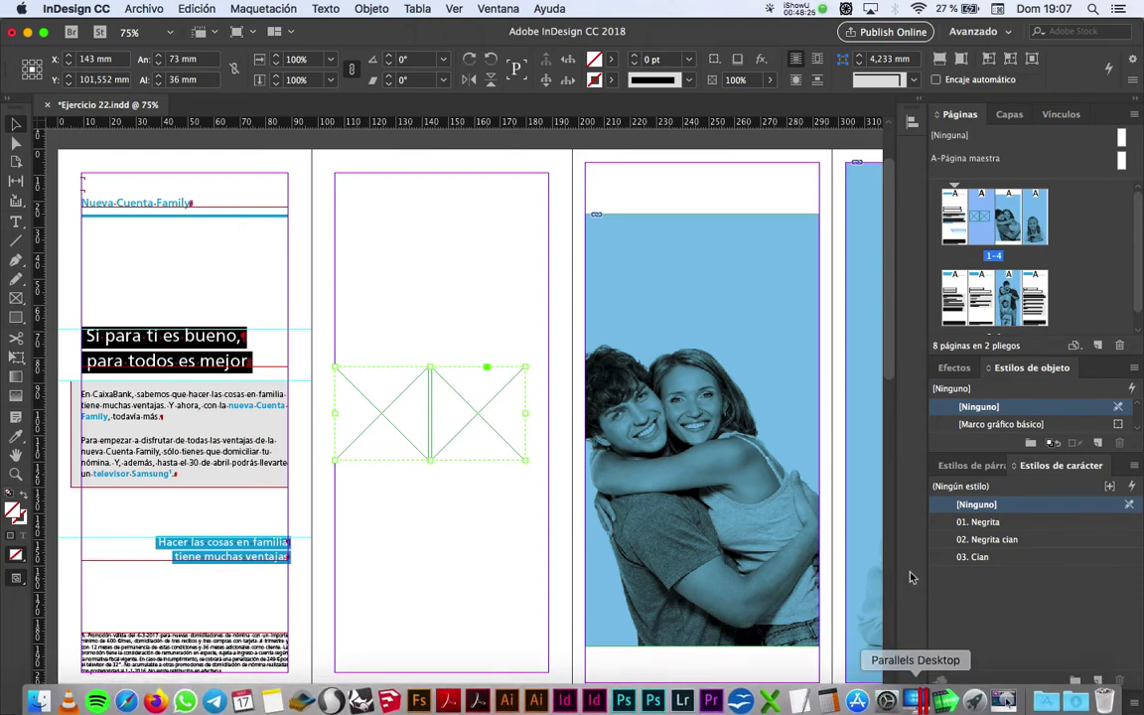
key("super+Tab")
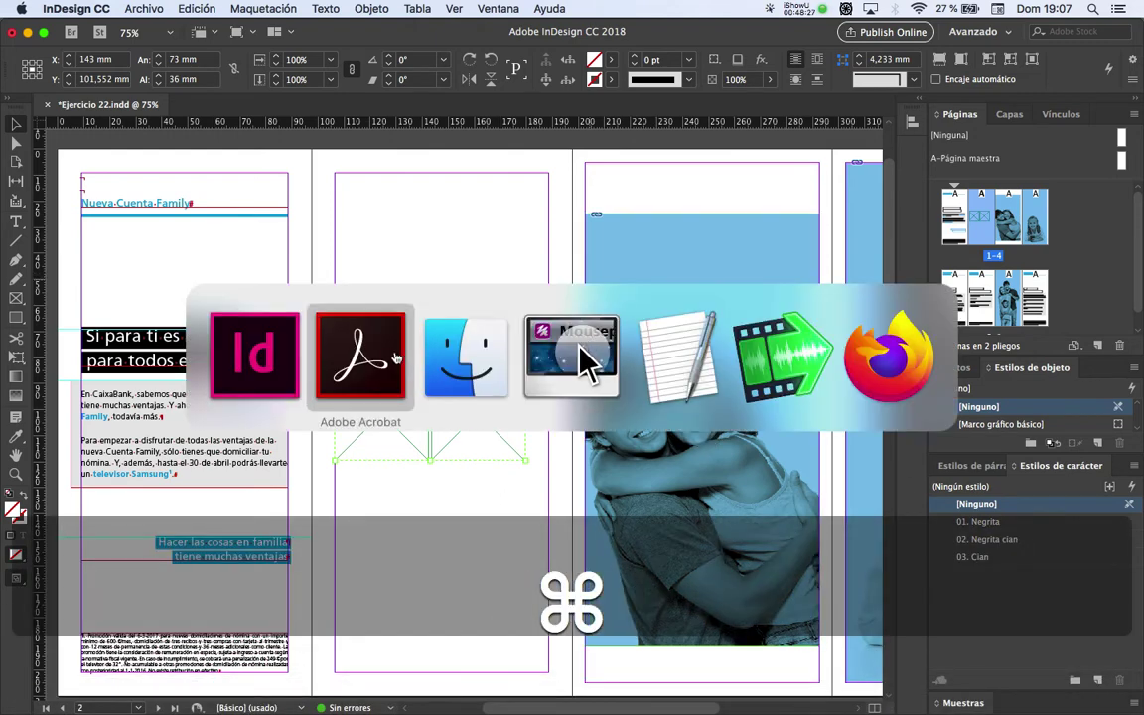
left_click(919, 127)
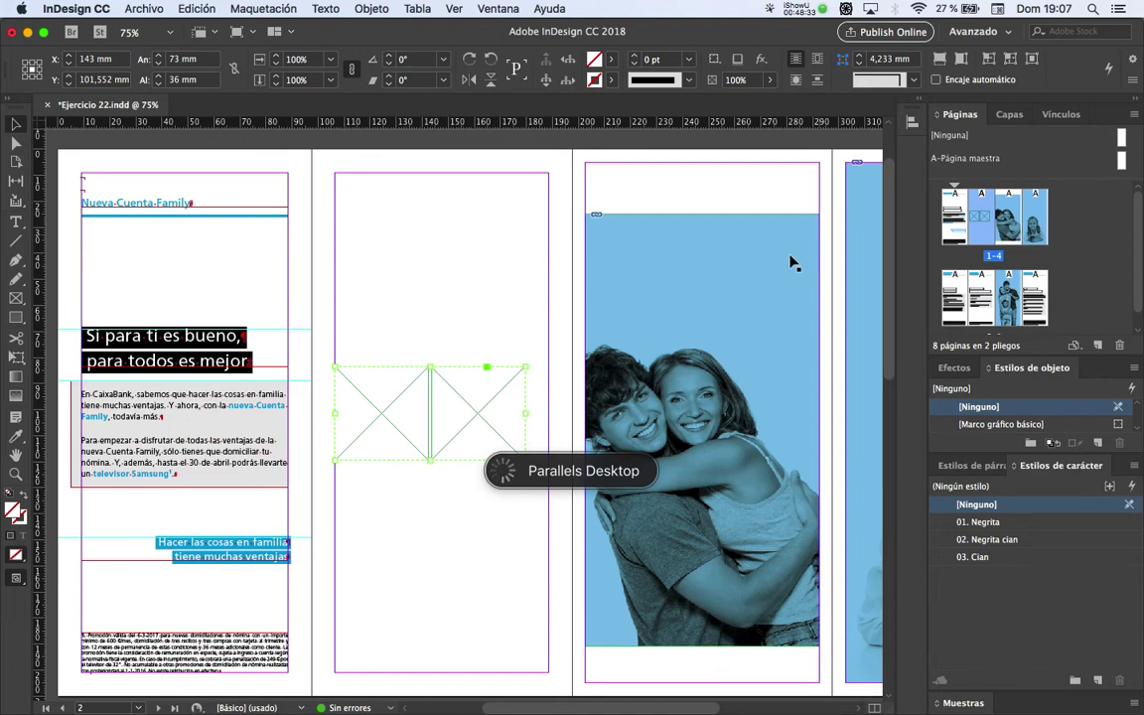
key("super+Tab")
key("super+Tab")
key("super+shift+Tab")
key("super+q")
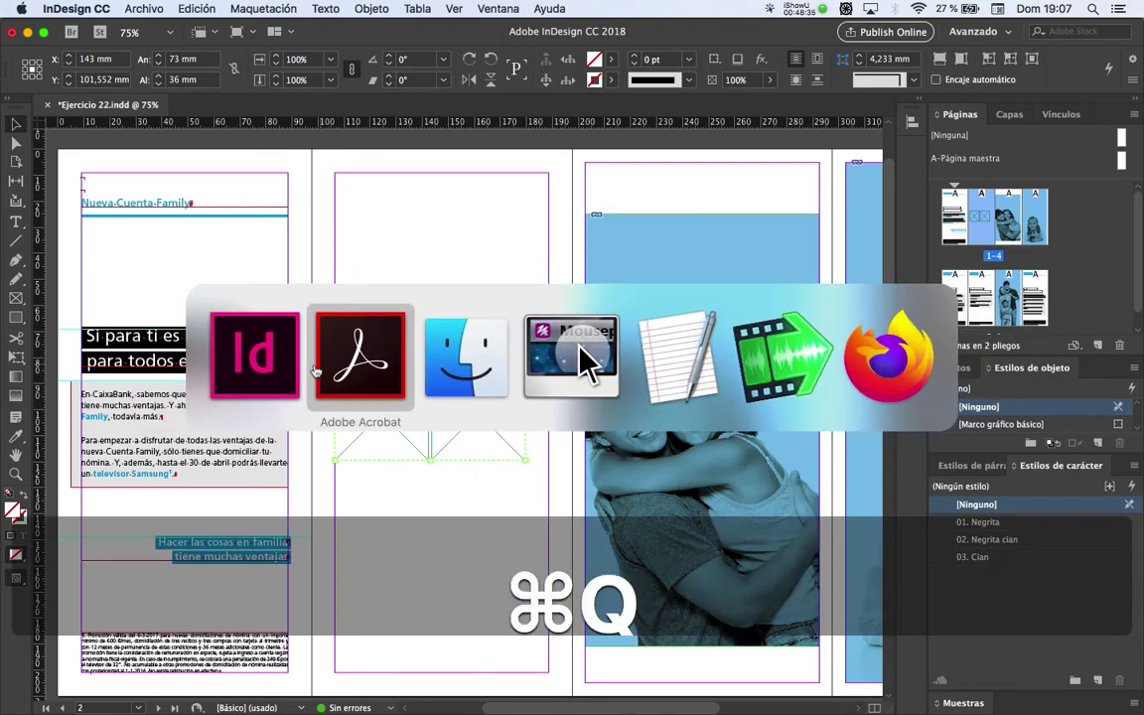
key("super+Tab")
key("super+Tab")
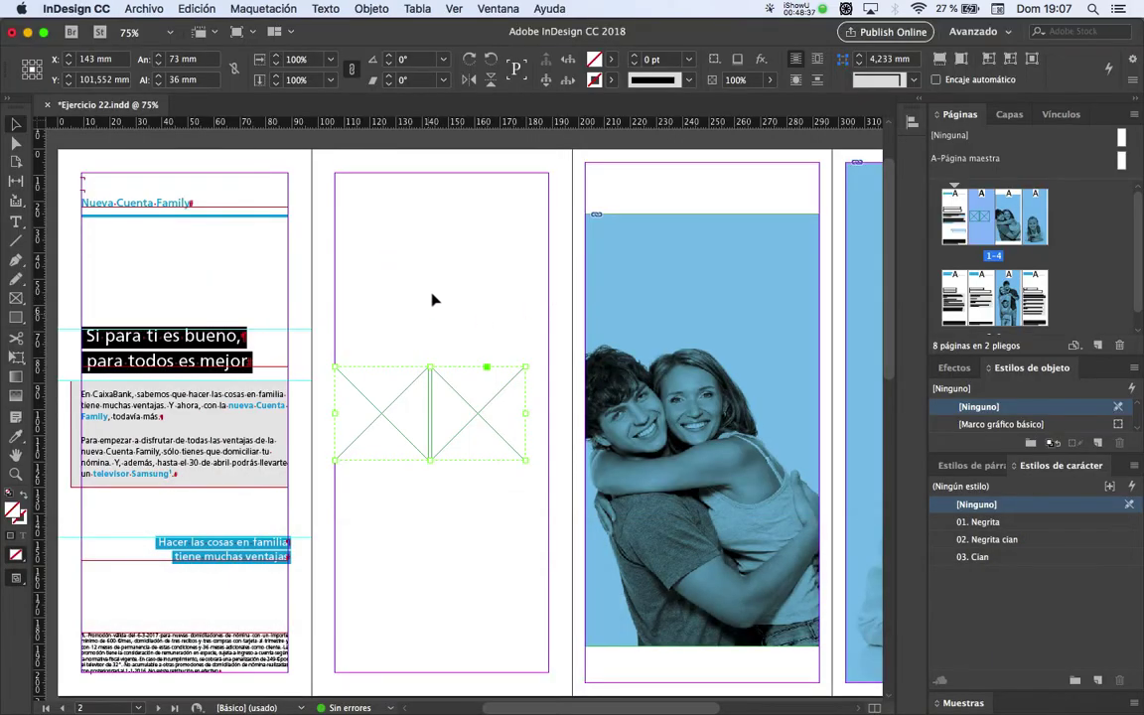
Centre the grouped frames horizontally on page 2, using Alinear con página as the alignment reference
left_click(913, 123)
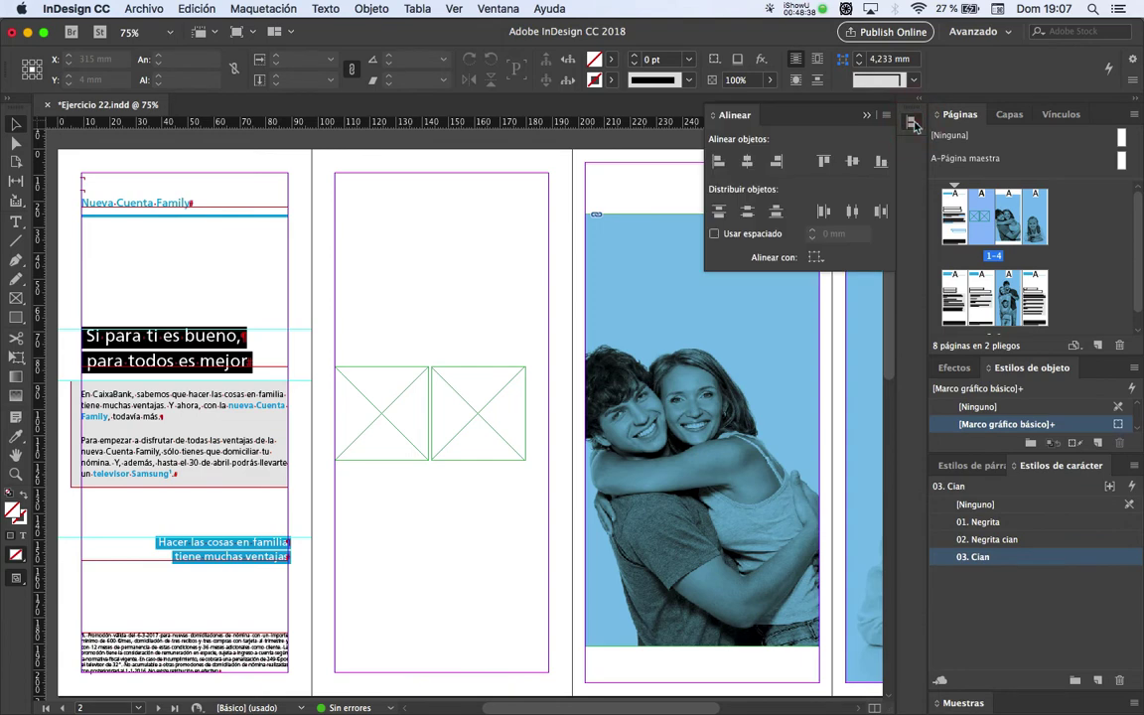
left_click(809, 258)
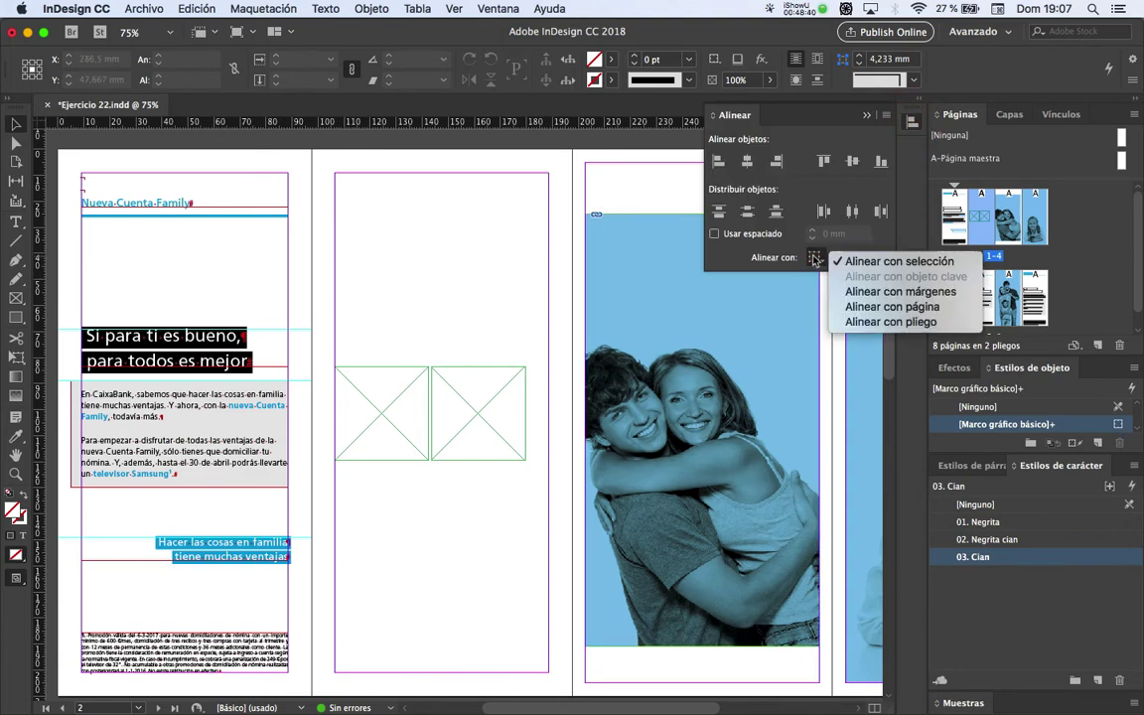
left_click(899, 313)
left_click(421, 386)
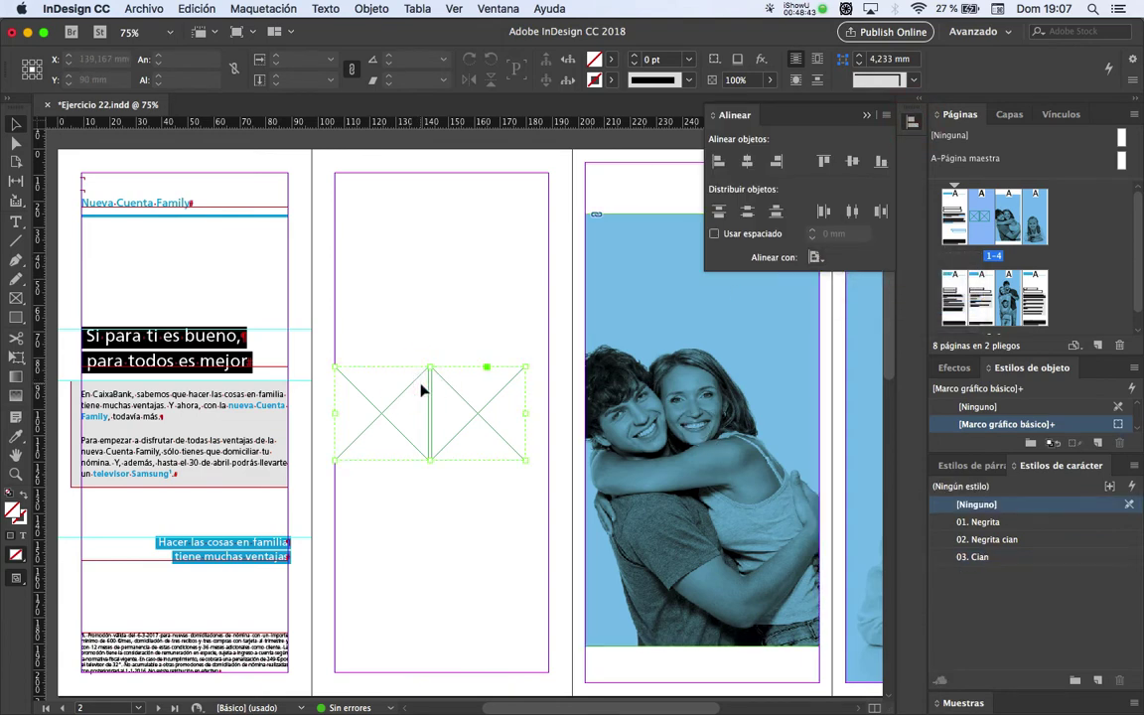
left_click(746, 161)
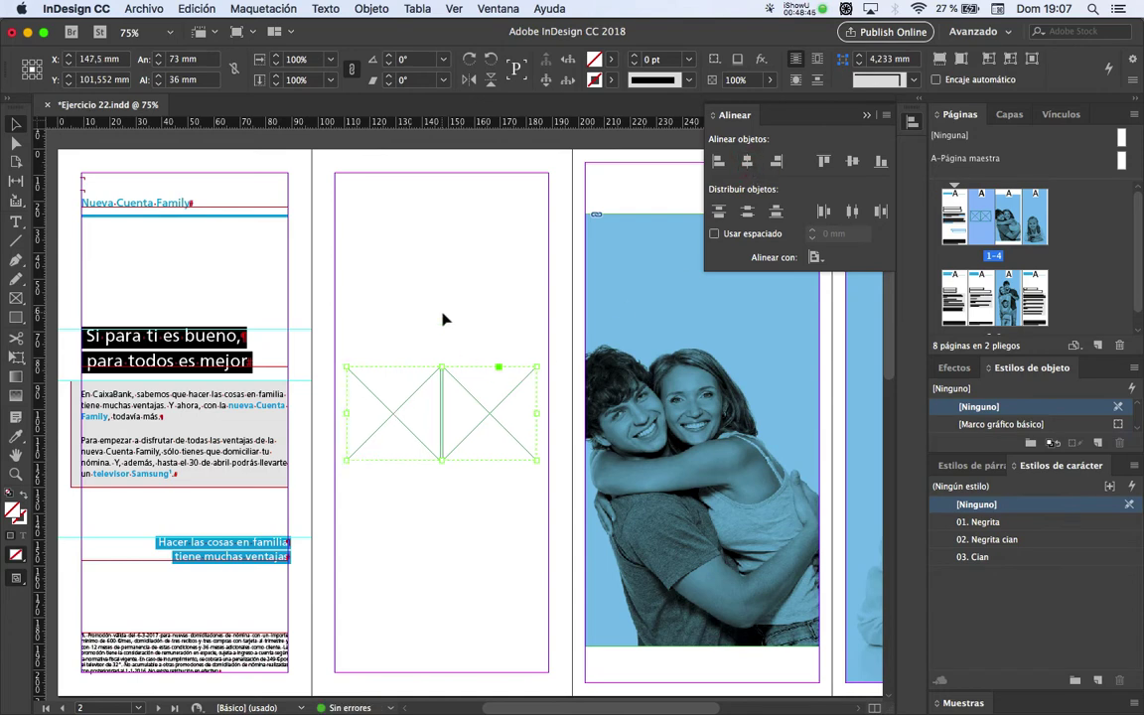
Ungroup the two centred frames, deselect them and collapse the Align panel again
right_click(461, 413)
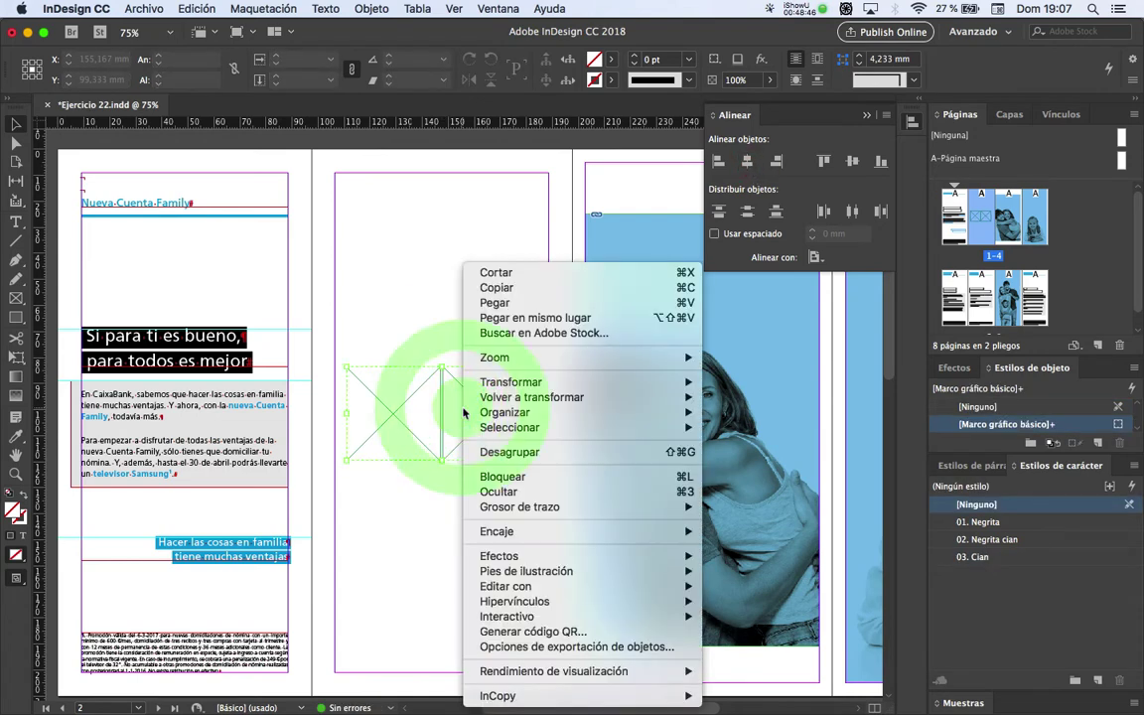
left_click(397, 289)
key("shift+super+g")
left_click(398, 289)
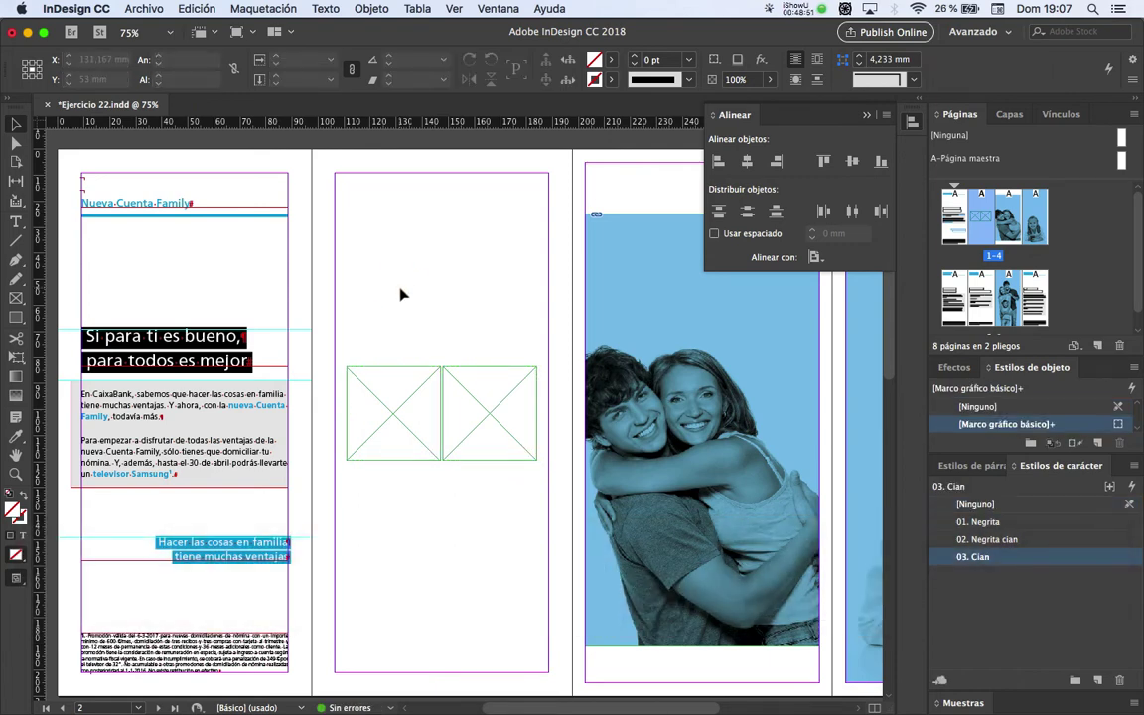
left_click(867, 116)
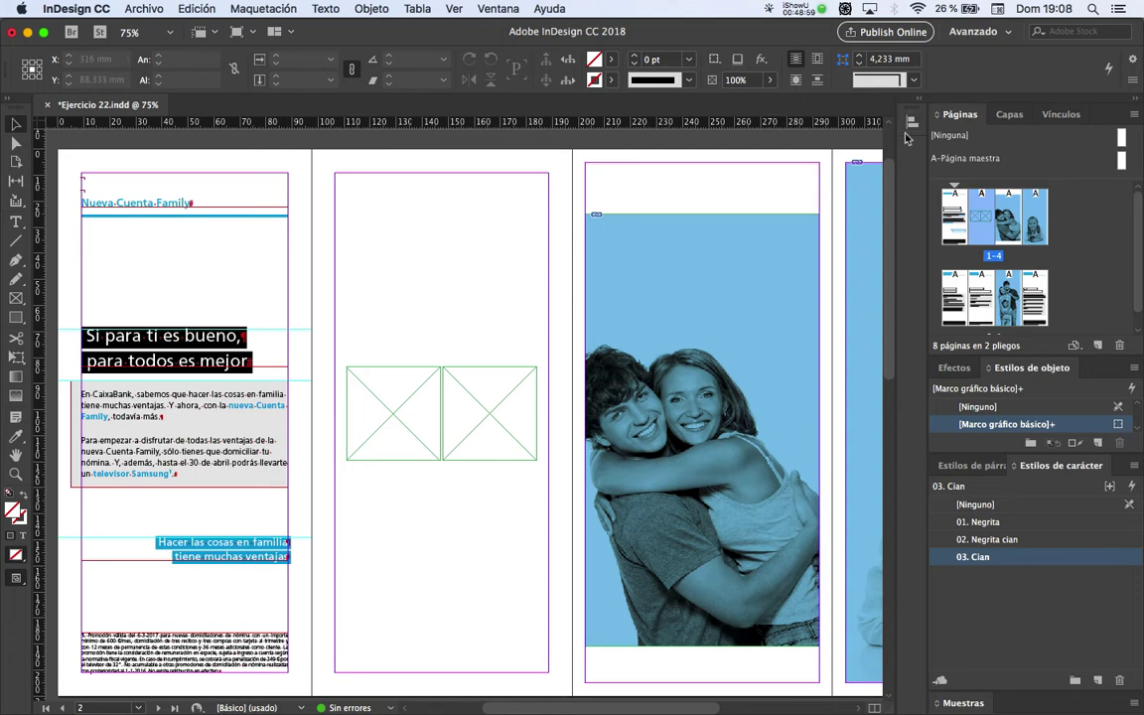
Check the reference layout in Acrobat, then set the InDesign text defaults to character style [Ninguno] and paragraph style [Párrafo básico]
key("super+shift+p")
key("super+Tab")
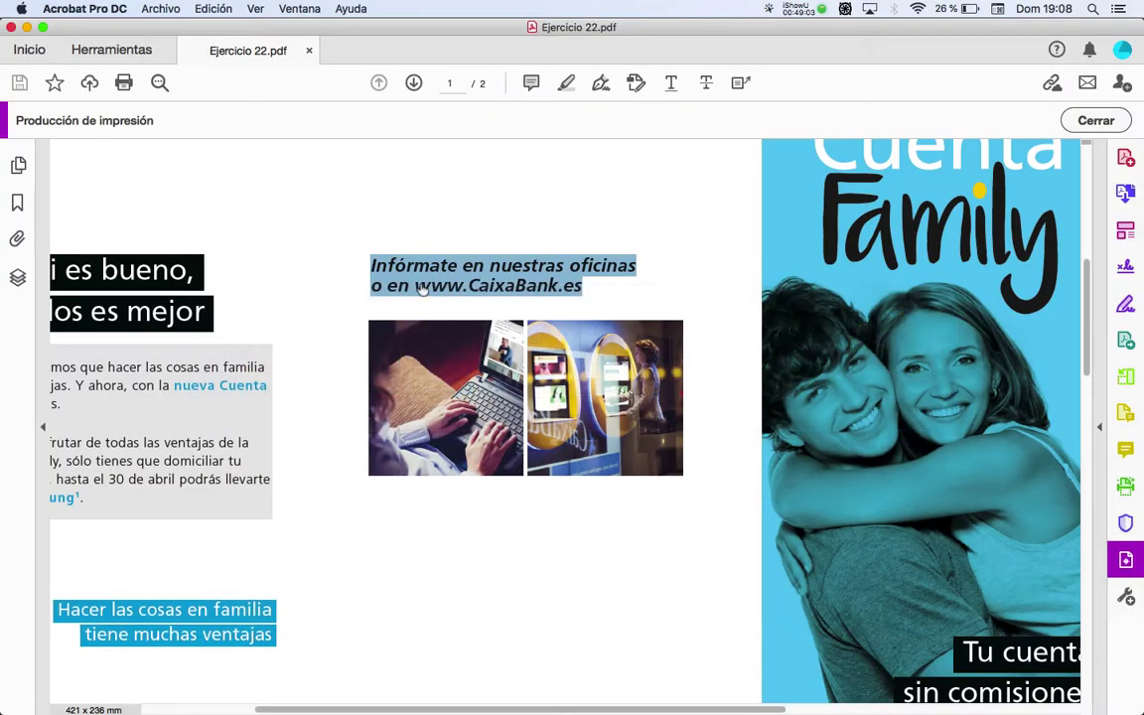
scroll(478, 296, "down", 5)
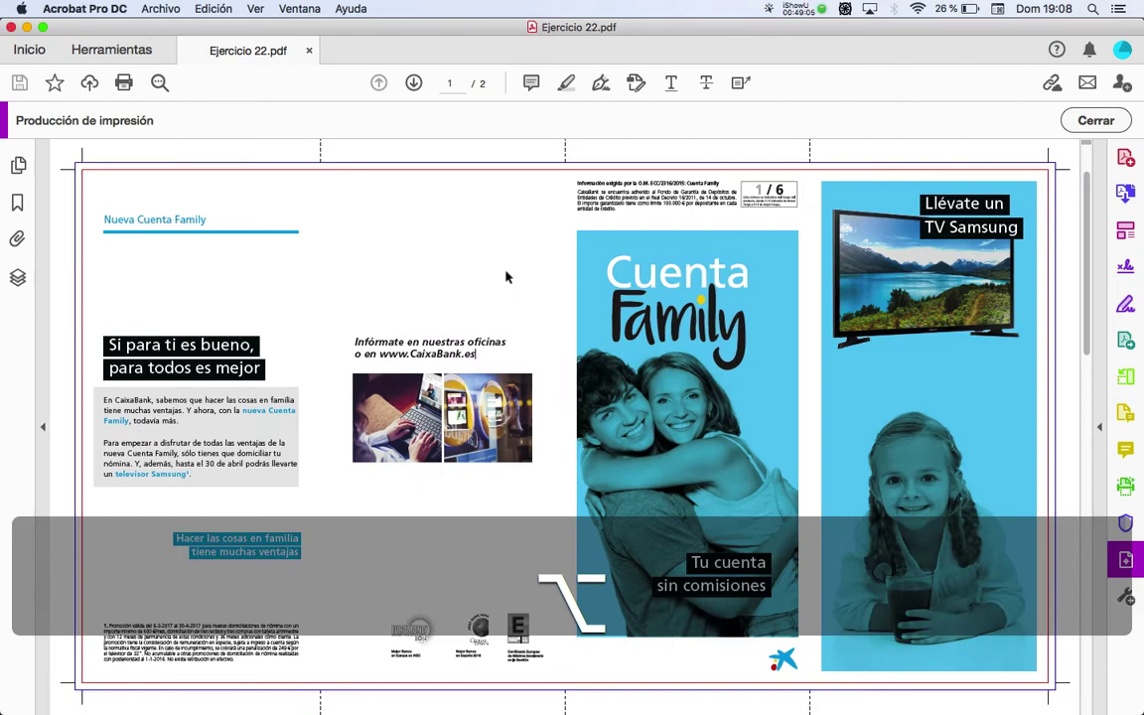
key("super+Tab")
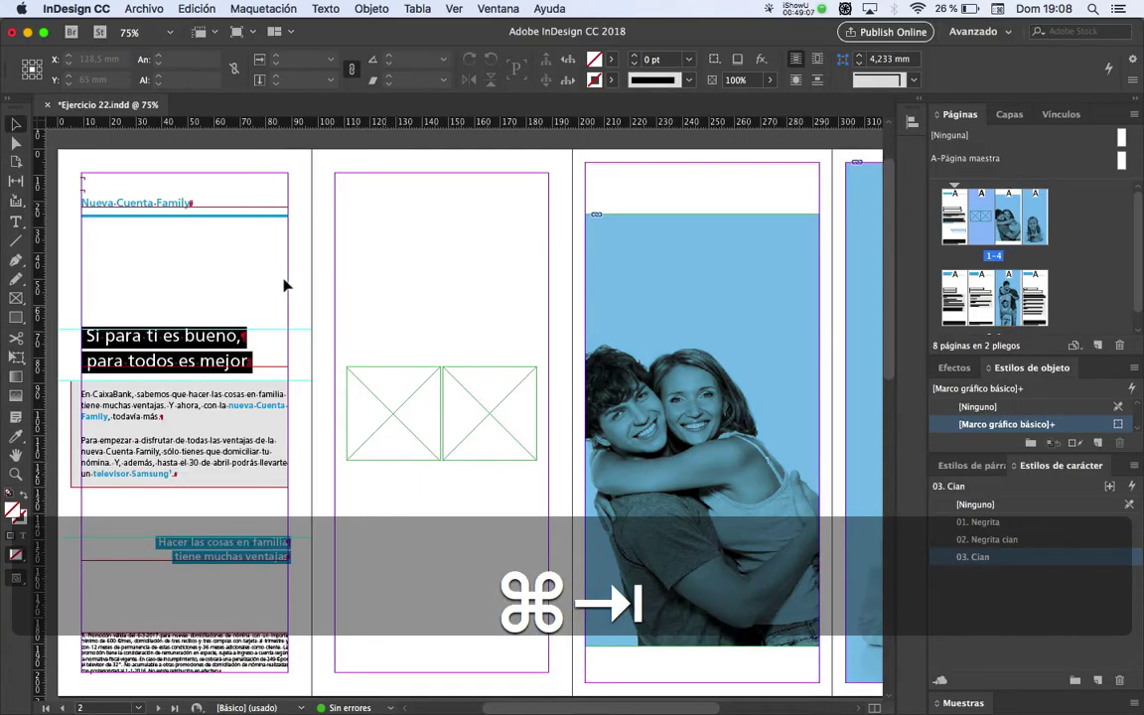
left_click(16, 222)
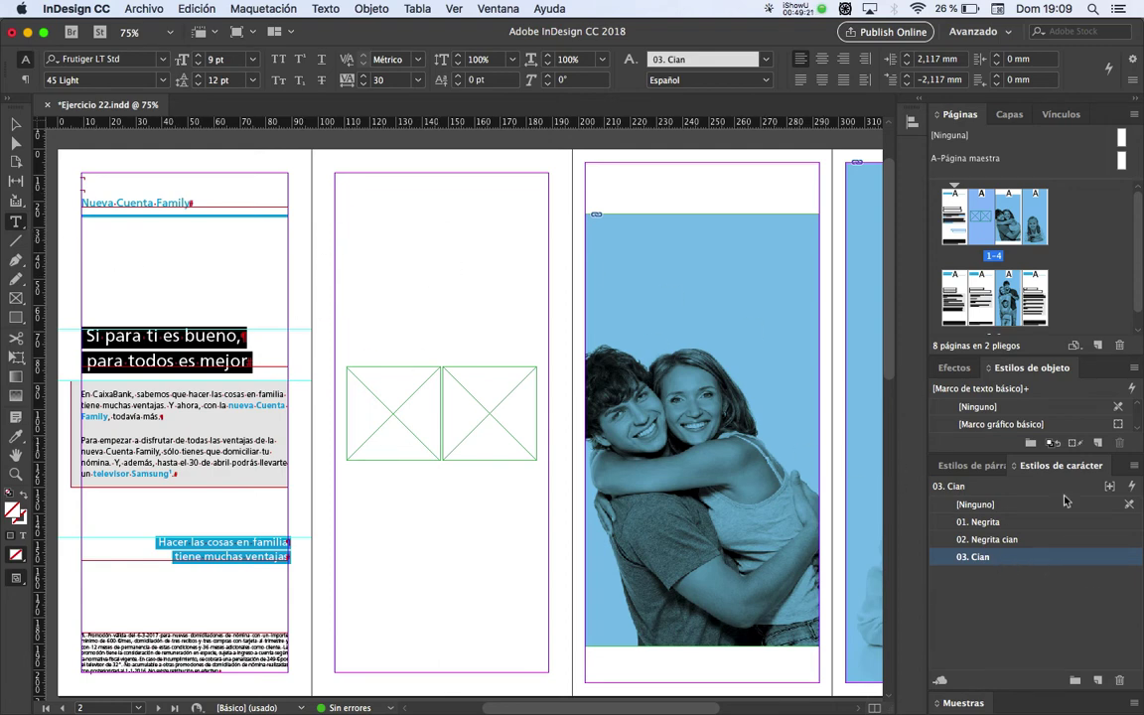
left_click(1001, 506)
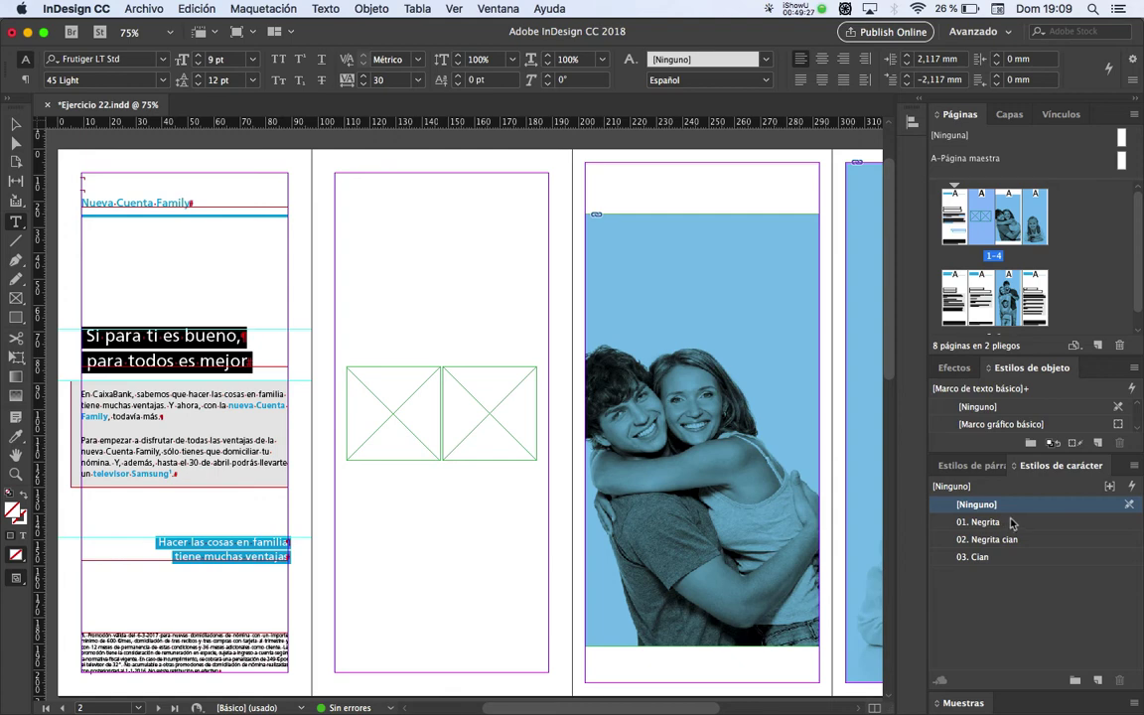
left_click(968, 464)
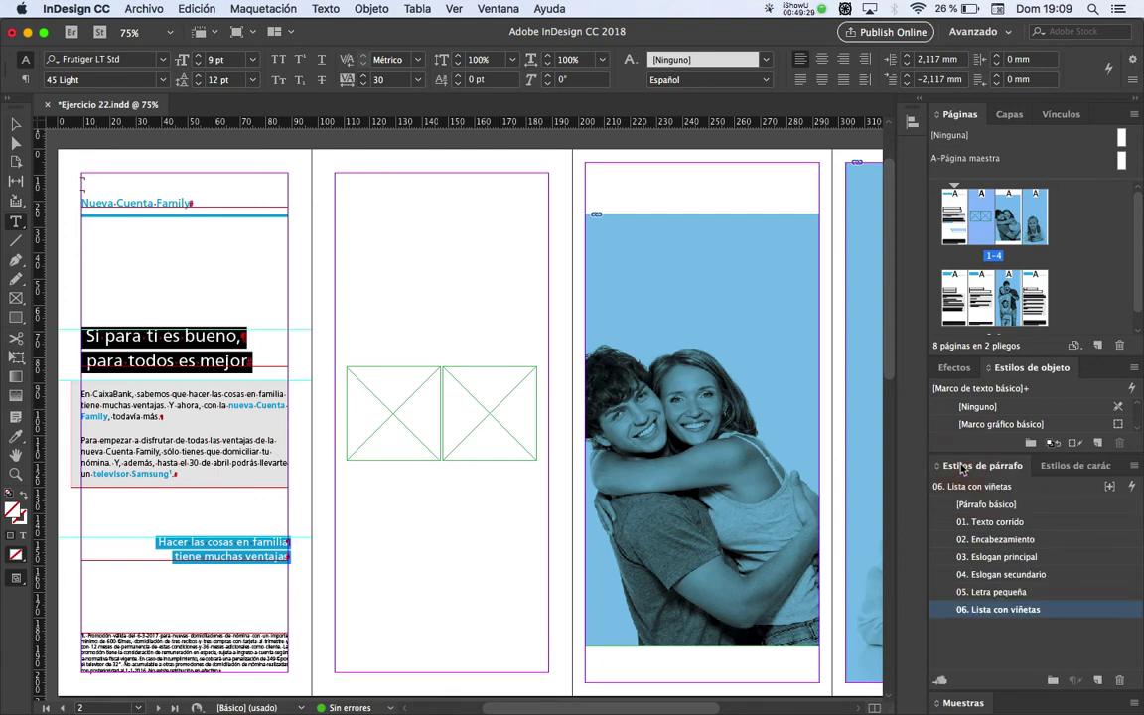
left_click(1055, 506)
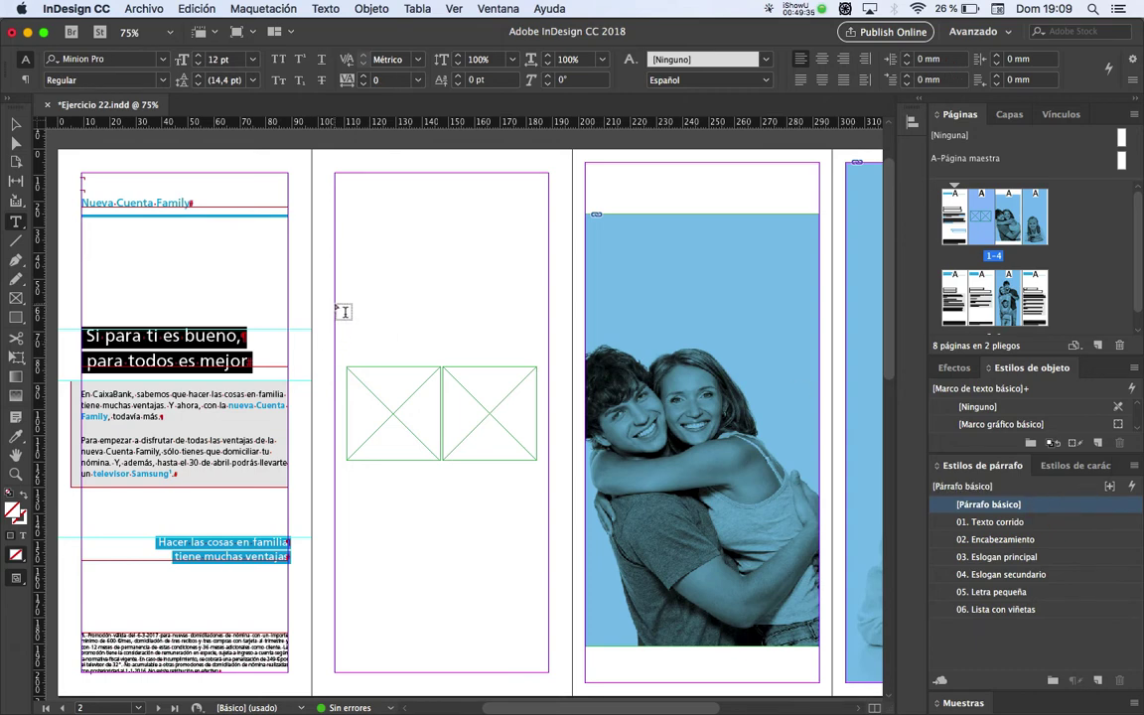
Draw a margin-to-margin text frame of about 82 × 18 mm above the picture frames on page 2 and enter "Infórmate"
left_click_drag(335, 296, 548, 343)
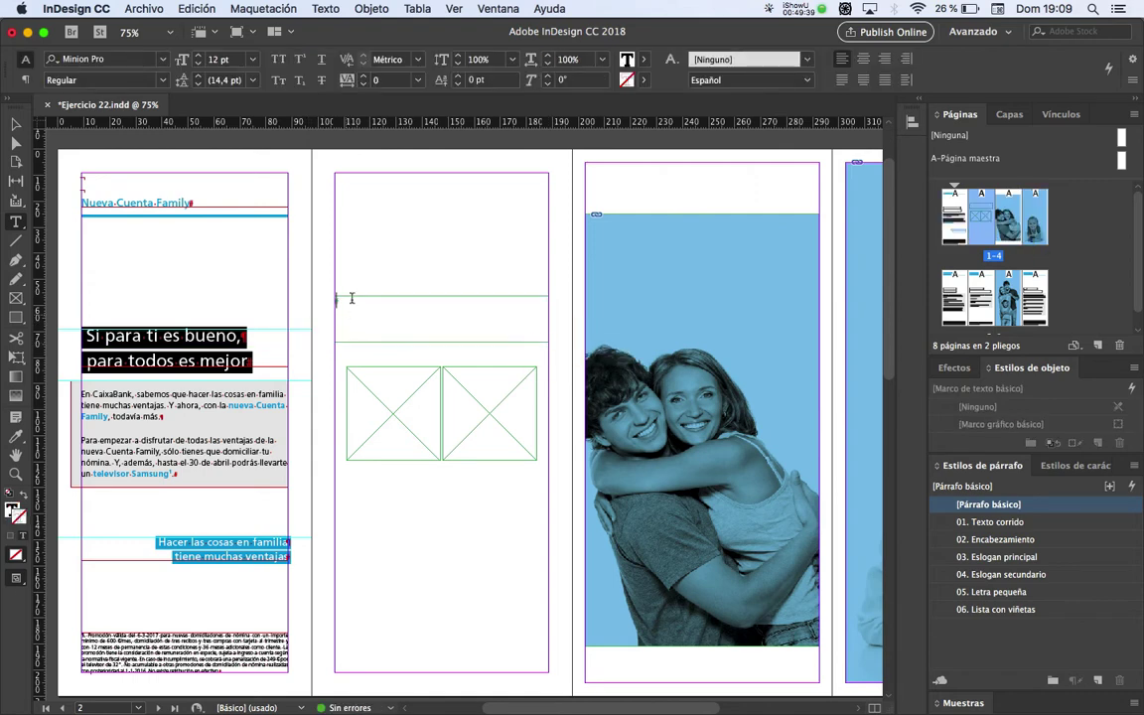
key("super+Tab")
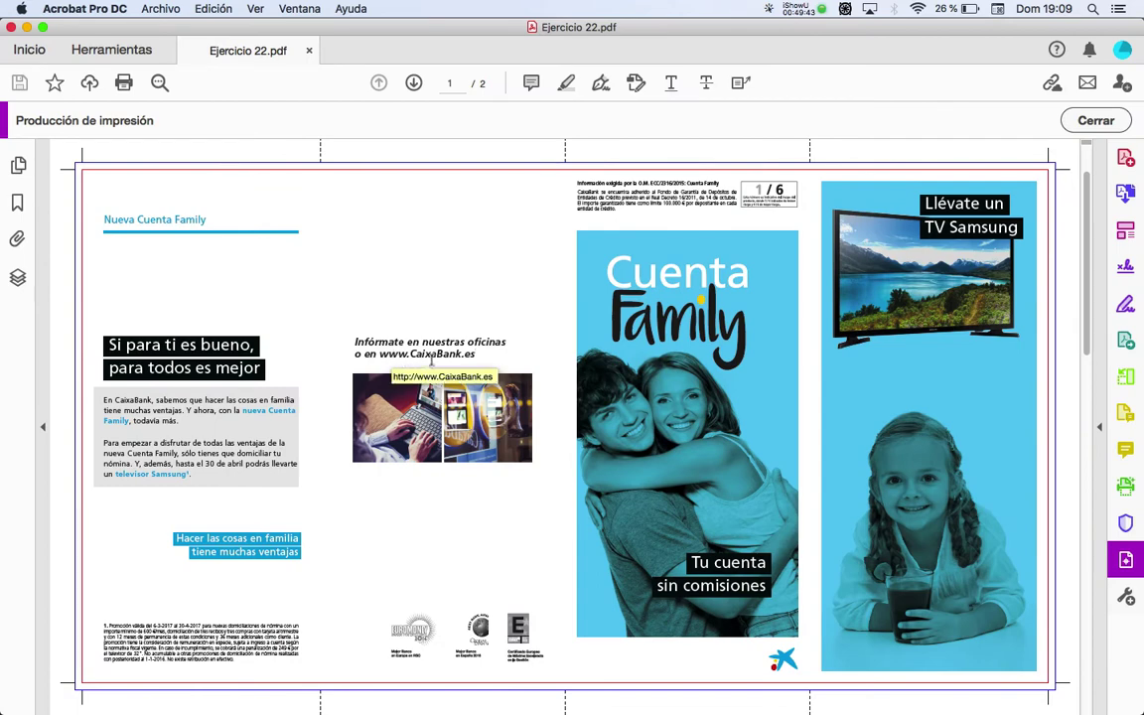
key("super+Tab")
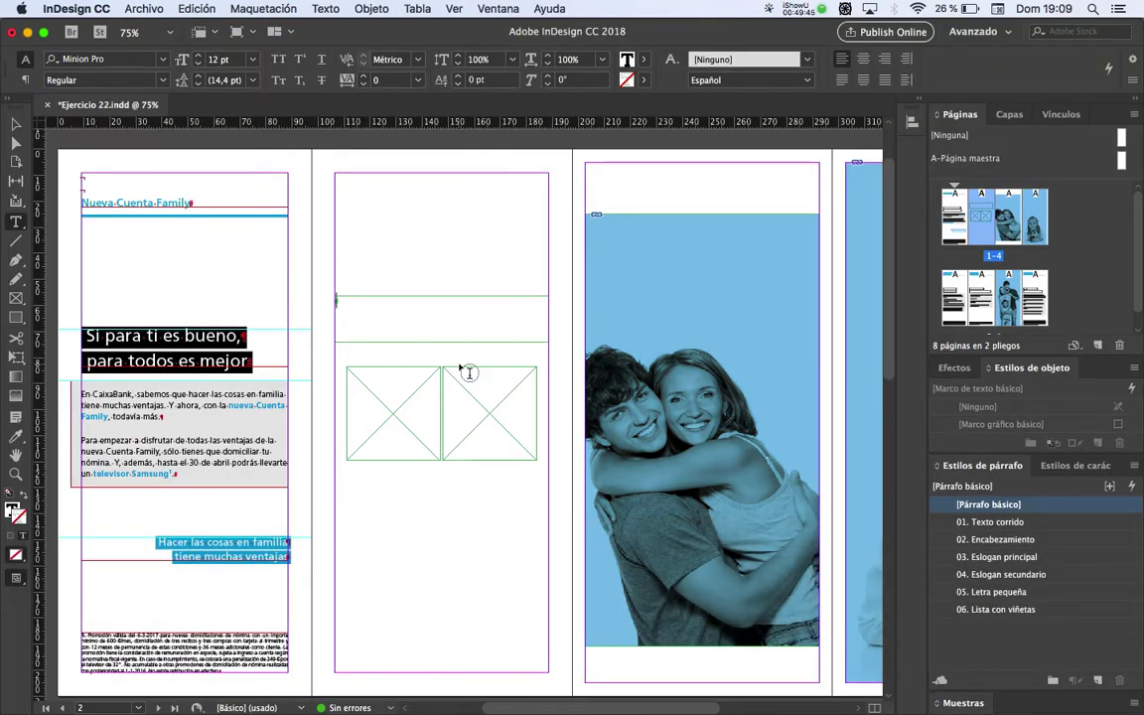
type("Inf")
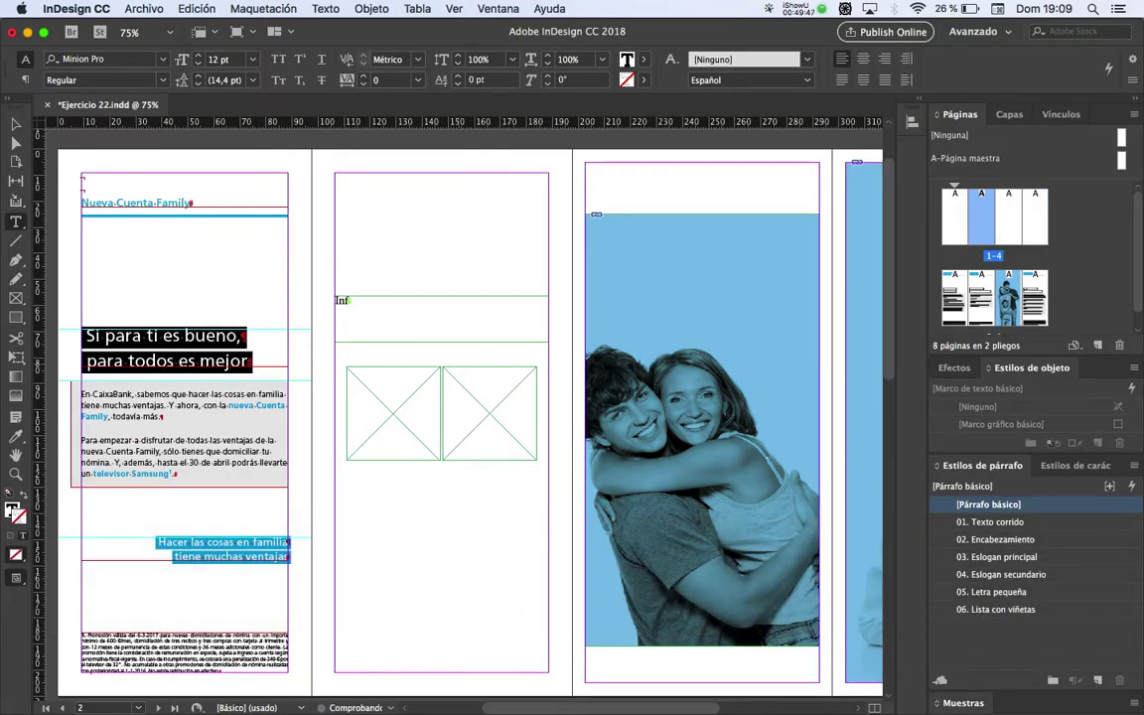
type("ormate")
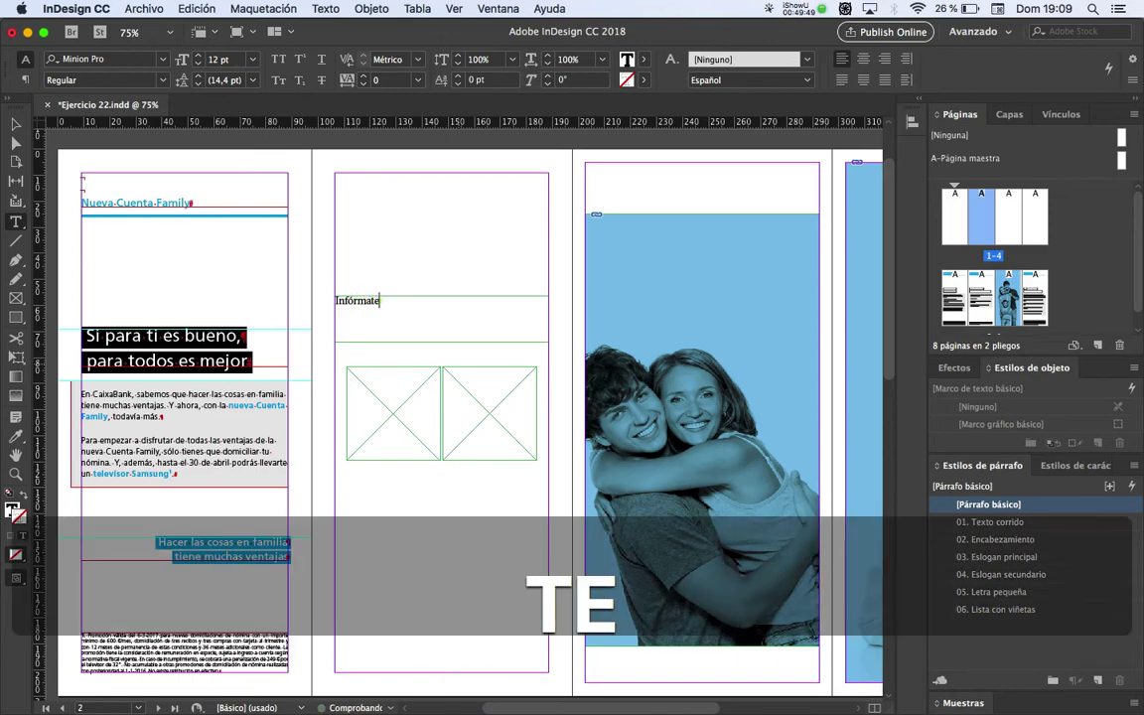
key("super+Tab")
key("super+Tab")
key("super+Tab")
key("super+Tab")
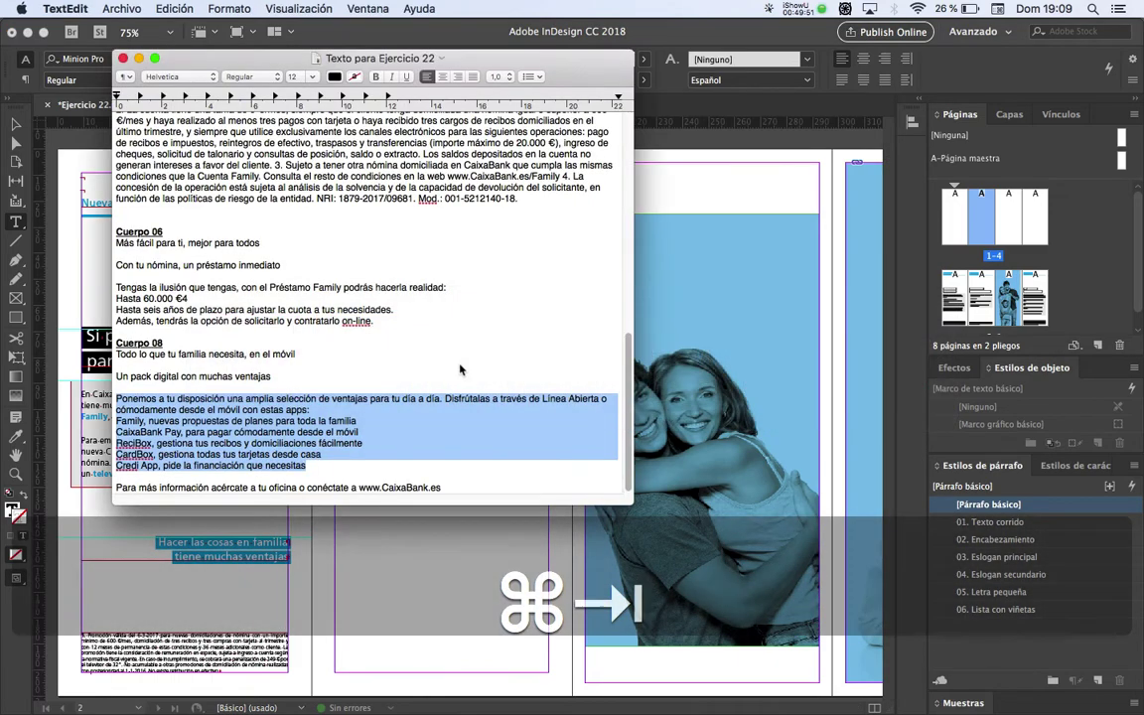
left_click(425, 352)
scroll(430, 352, "up", 15)
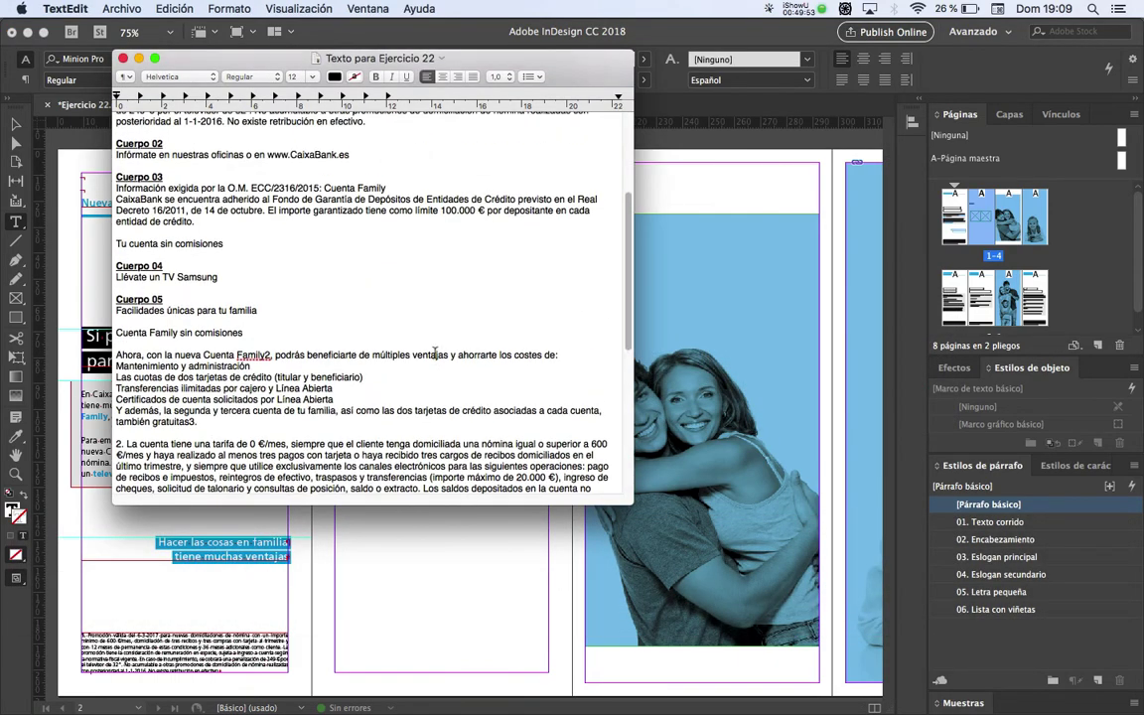
left_click_drag(350, 340, 85, 340)
key("super+c")
Switch back to InDesign and replace the typed word in the page 2 text frame with the copied sentence
key("super+Tab")
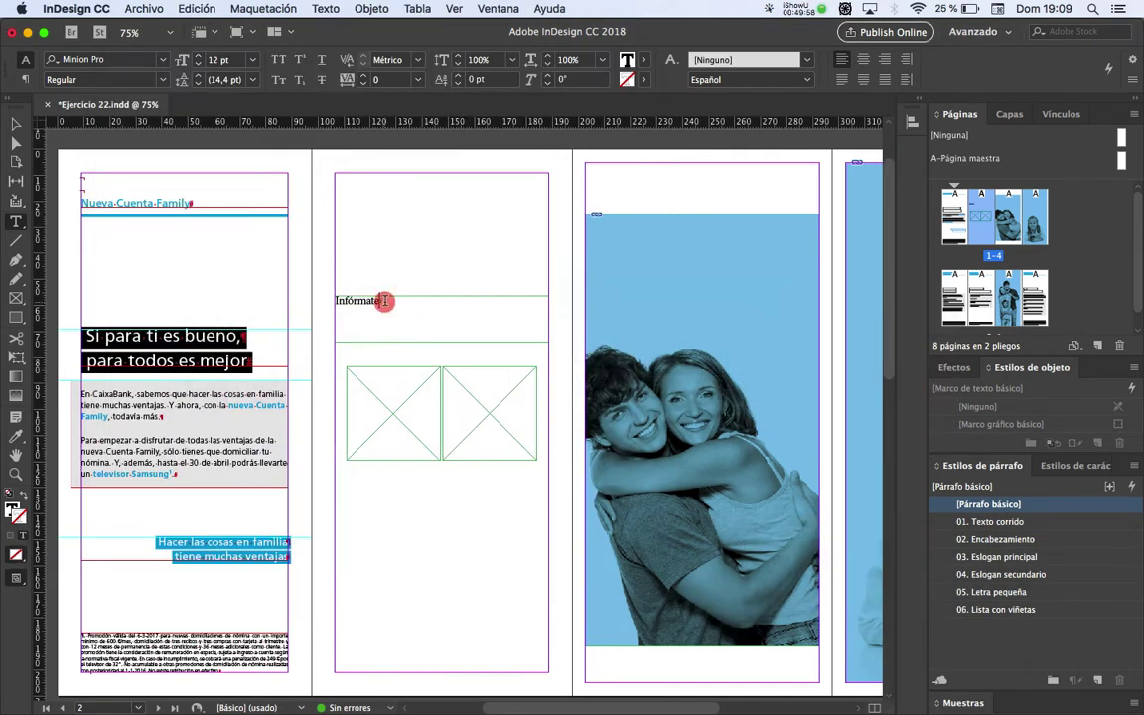
double_click(382, 301)
key("super+v")
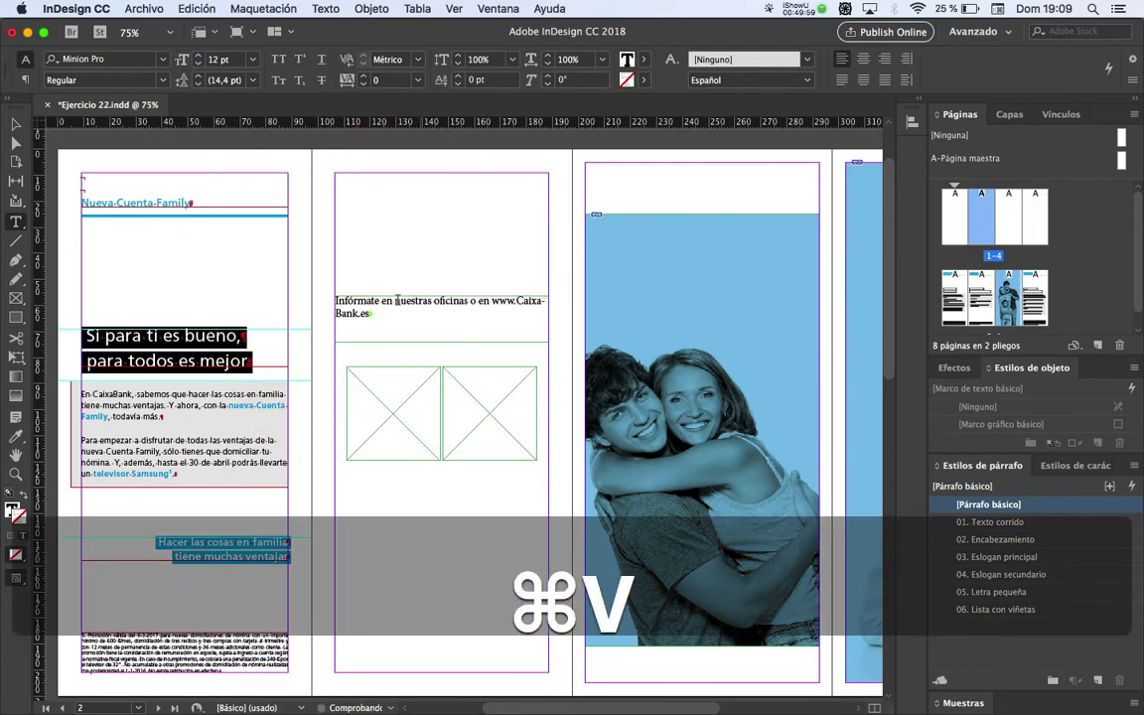
Compare with the reference PDF and move the text frame straight down to just above the pictures, centred at about Y 77.8 mm
left_click(18, 125)
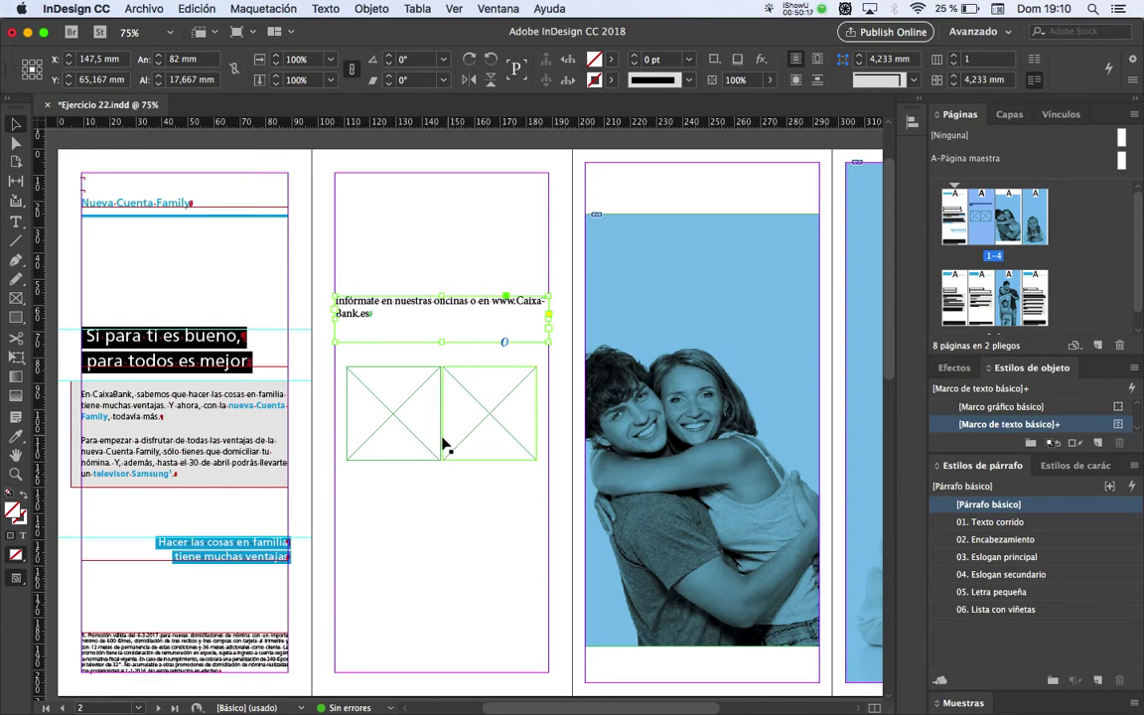
key("super+Tab")
key("super+Tab")
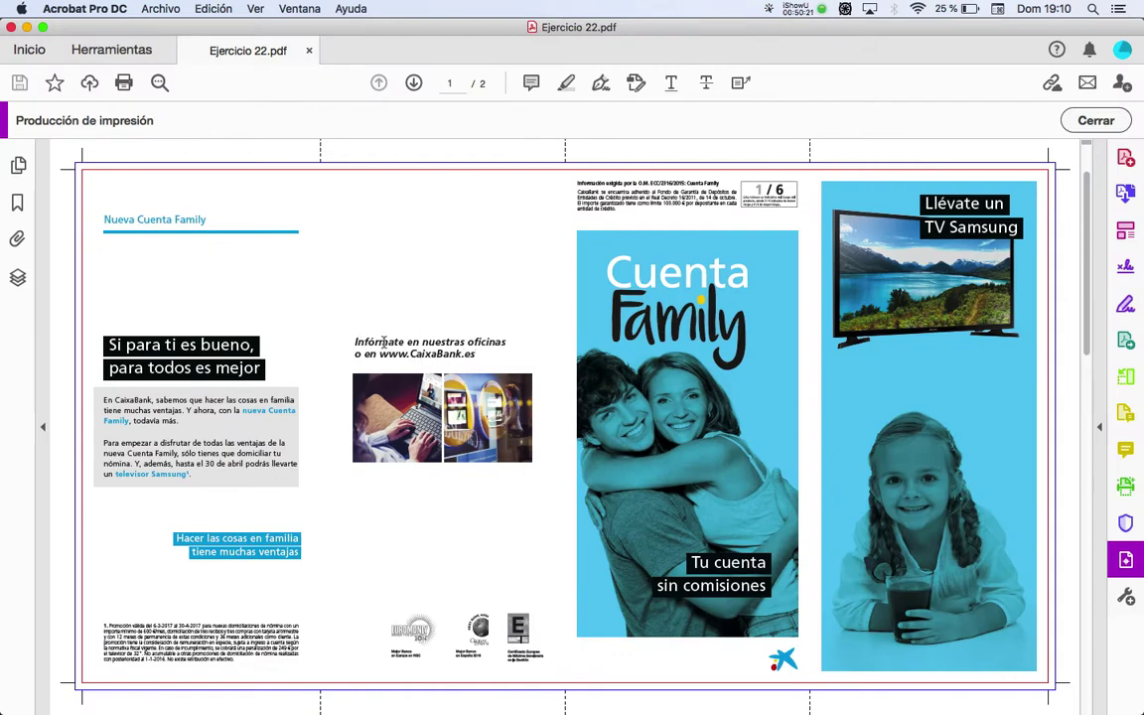
key("super+Tab")
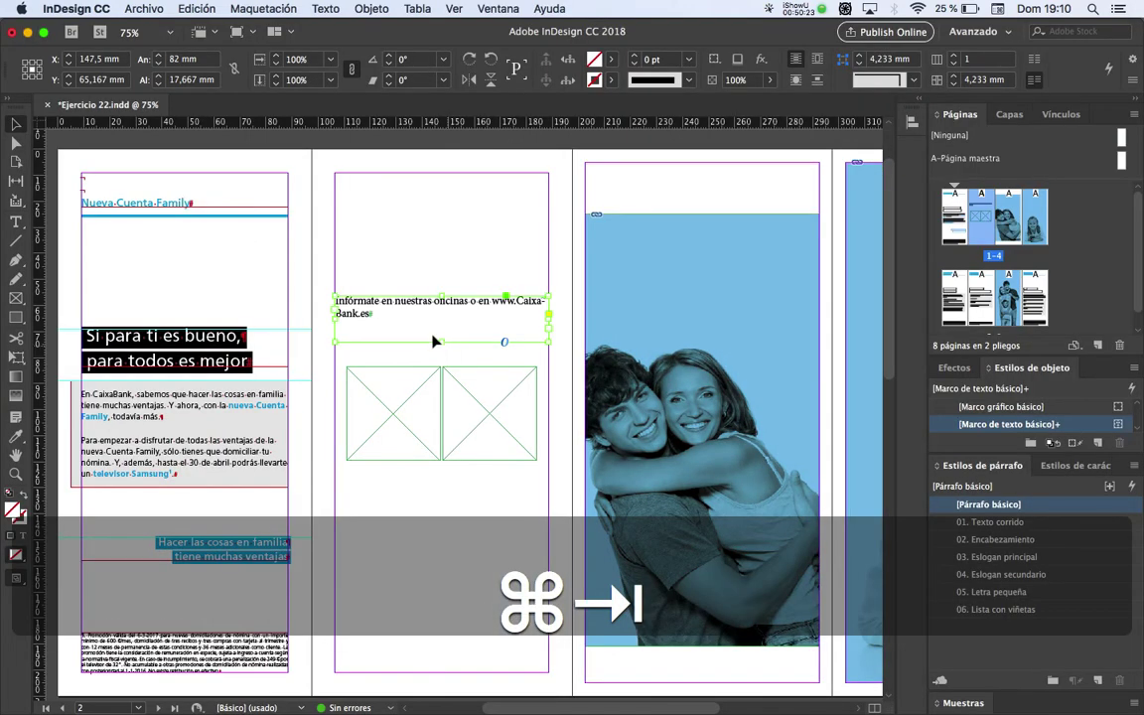
left_click_drag(425, 340, 413, 352)
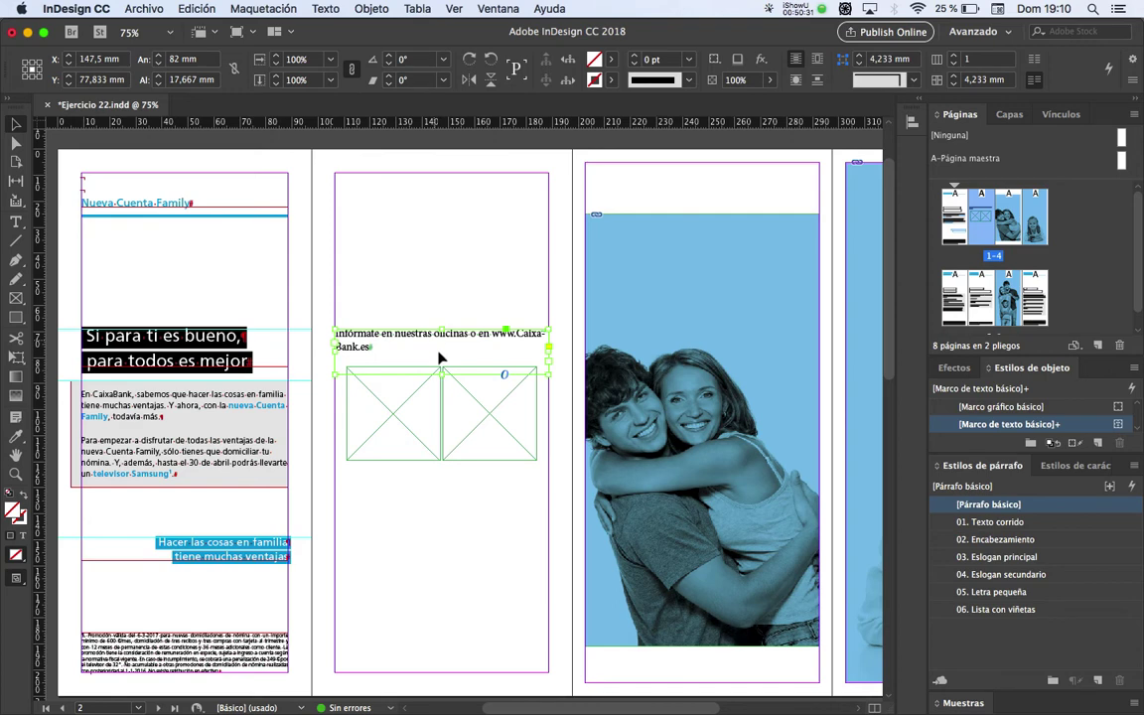
Create a new paragraph style named "07. Información" based on 01. Texto corrido for the selected text frame
left_click(1133, 465)
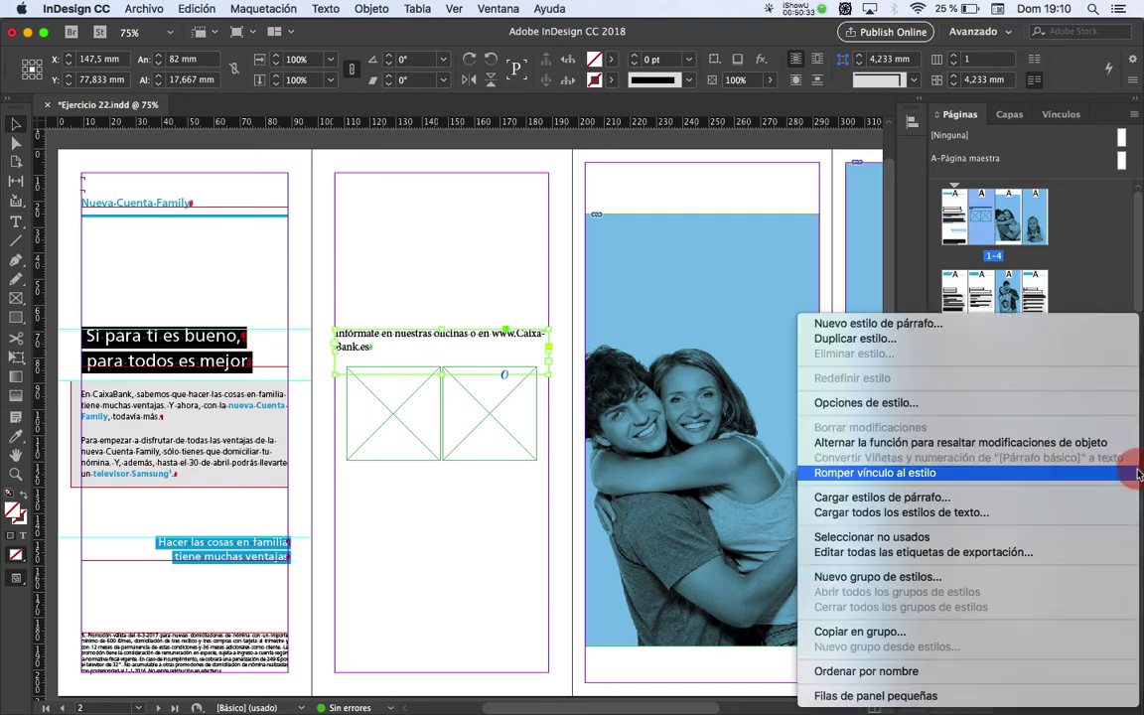
left_click(960, 327)
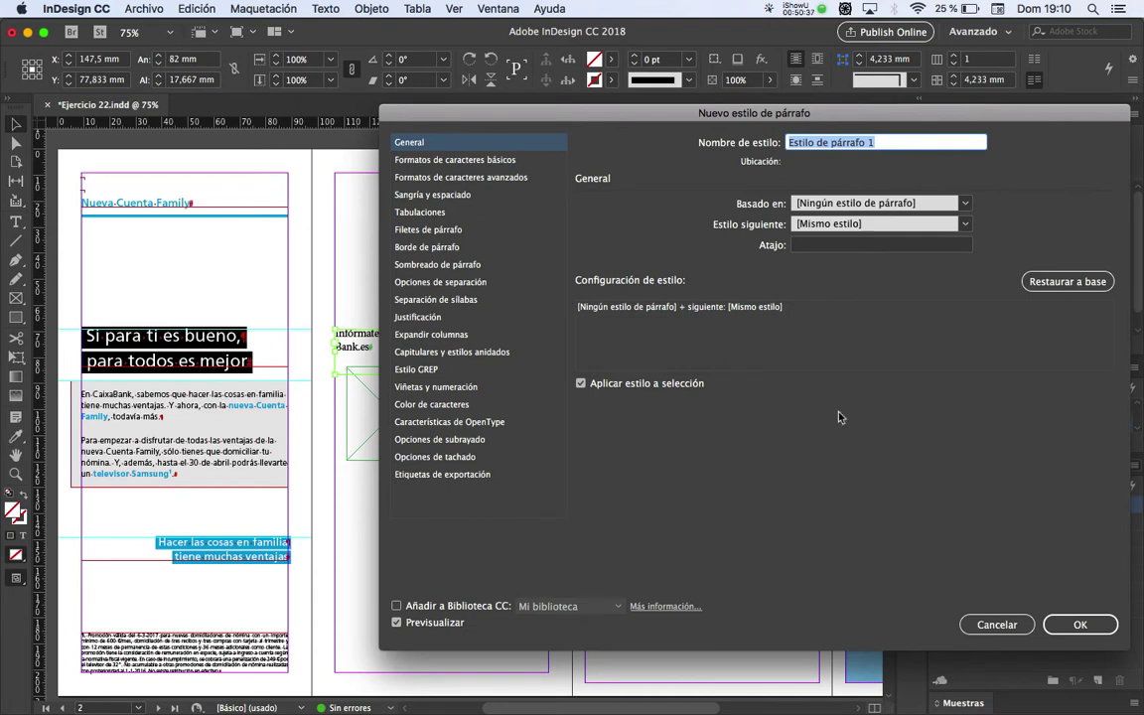
left_click(871, 203)
left_click(859, 253)
left_click(886, 140)
key("Tab")
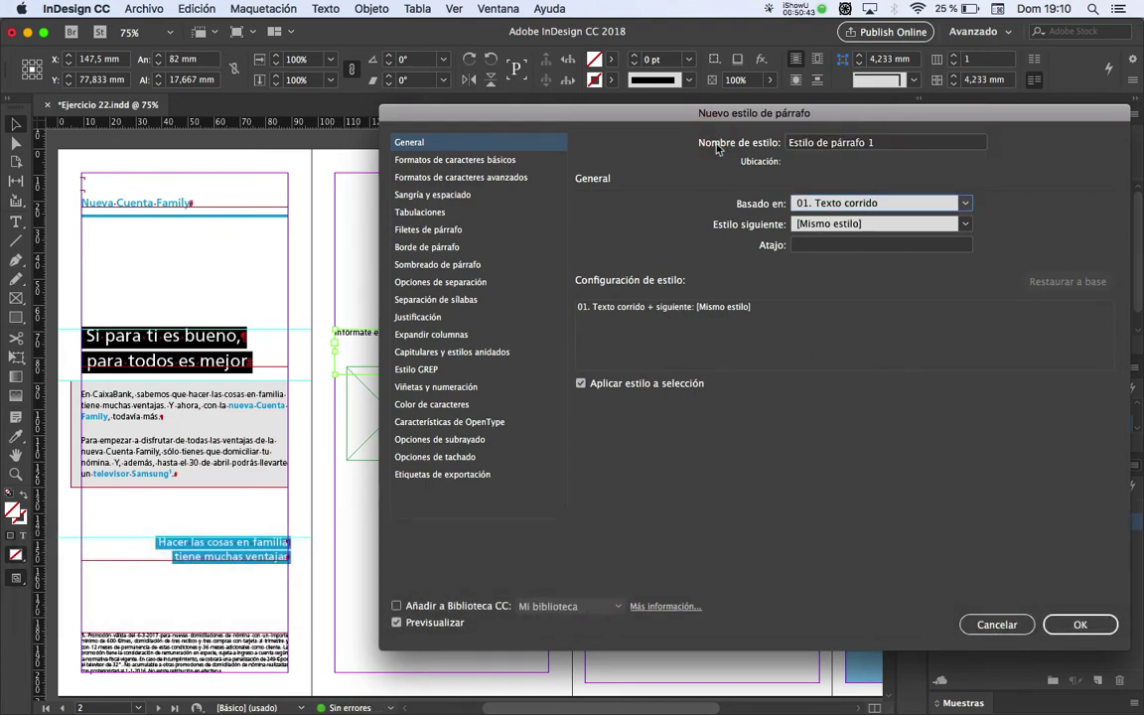
left_click(676, 143)
type("O")
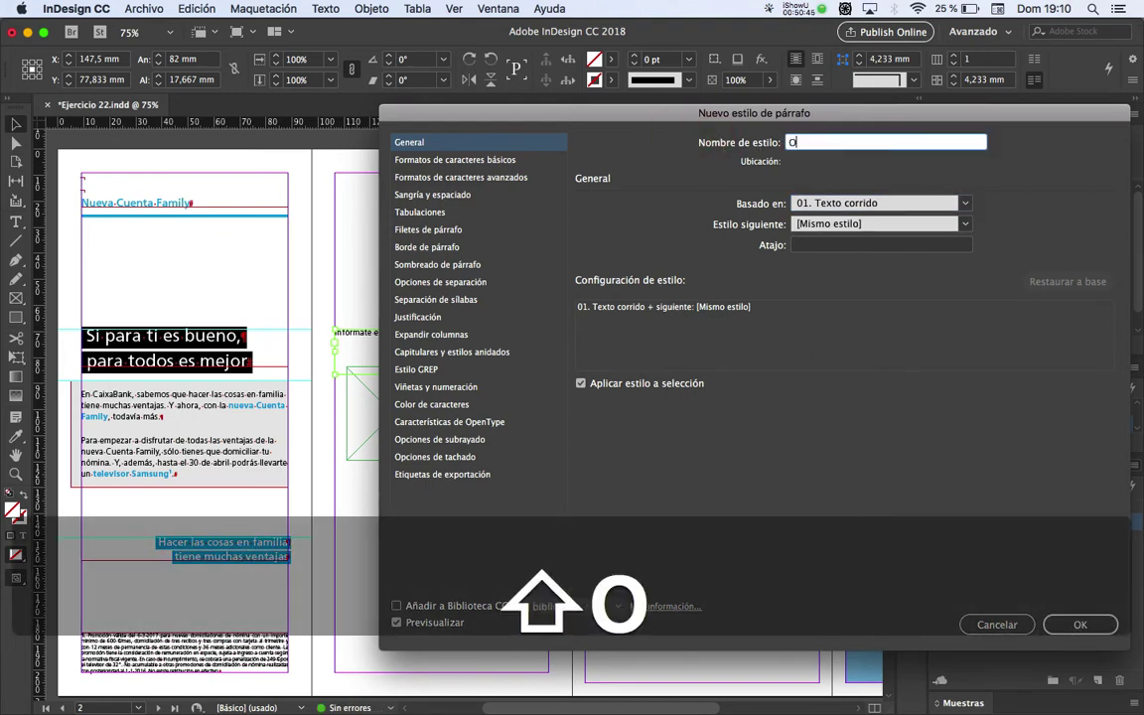
key("BackSpace")
type("07. Informaci")
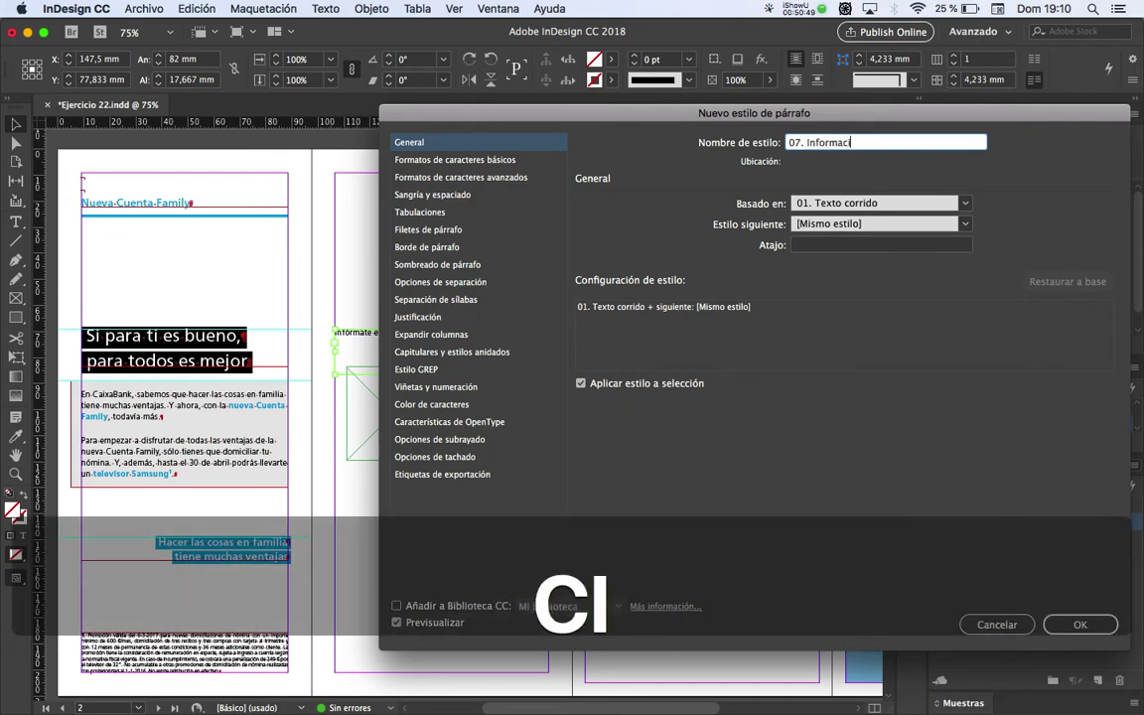
type("ón")
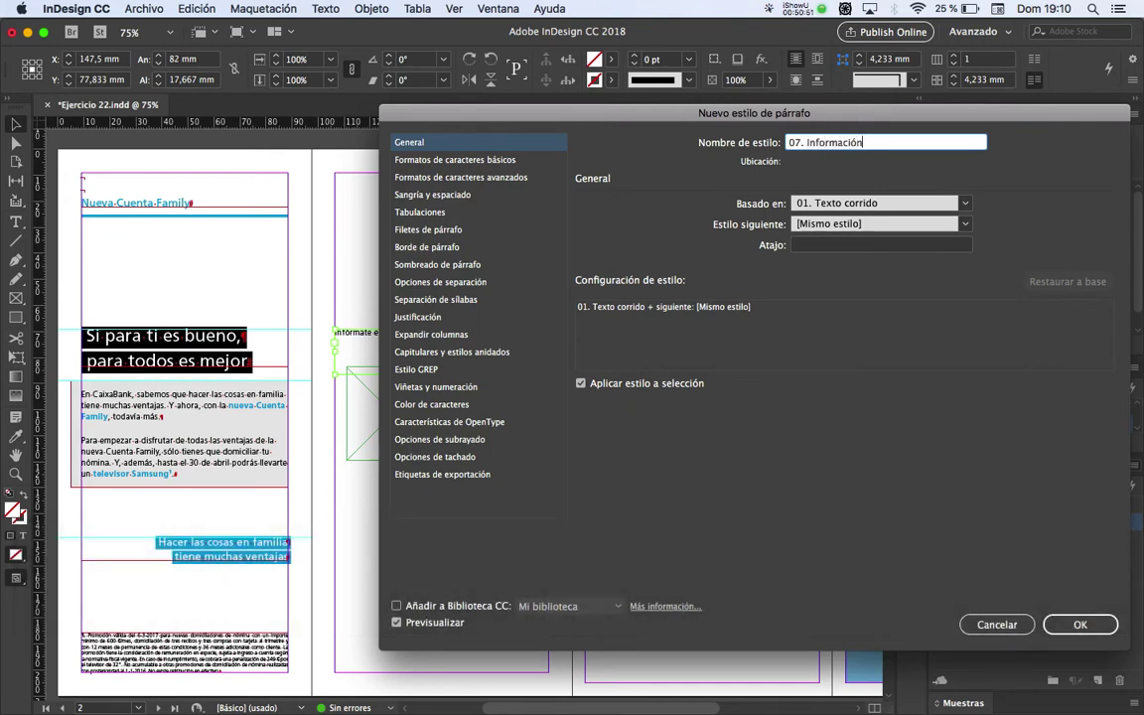
Set the new style's basic character formats to 66 Bold Italic, 12 pt size, 13 pt leading and tracking 10
left_click(474, 161)
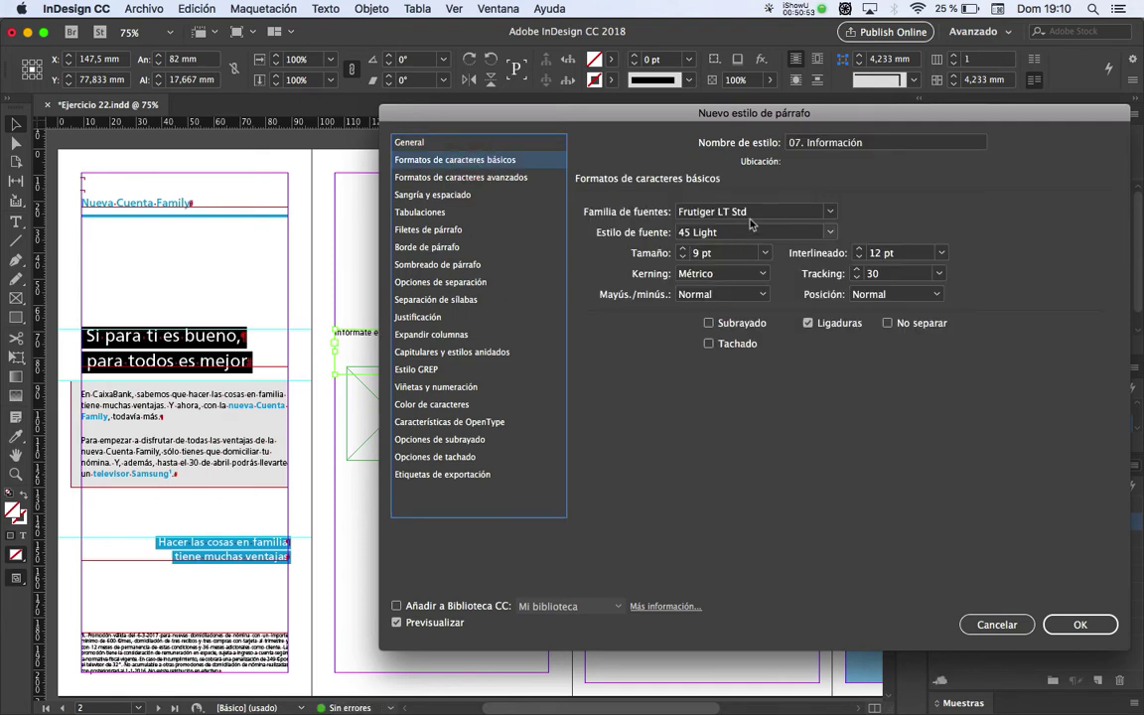
left_click(651, 232)
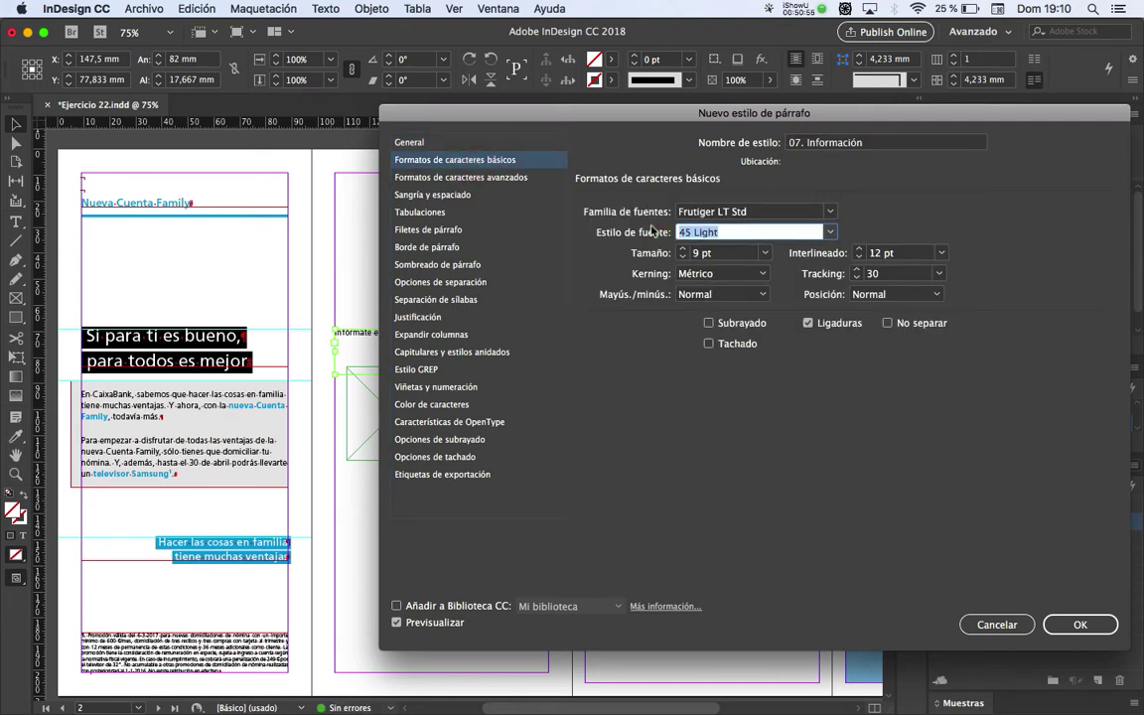
type("66")
key("Tab")
type("12")
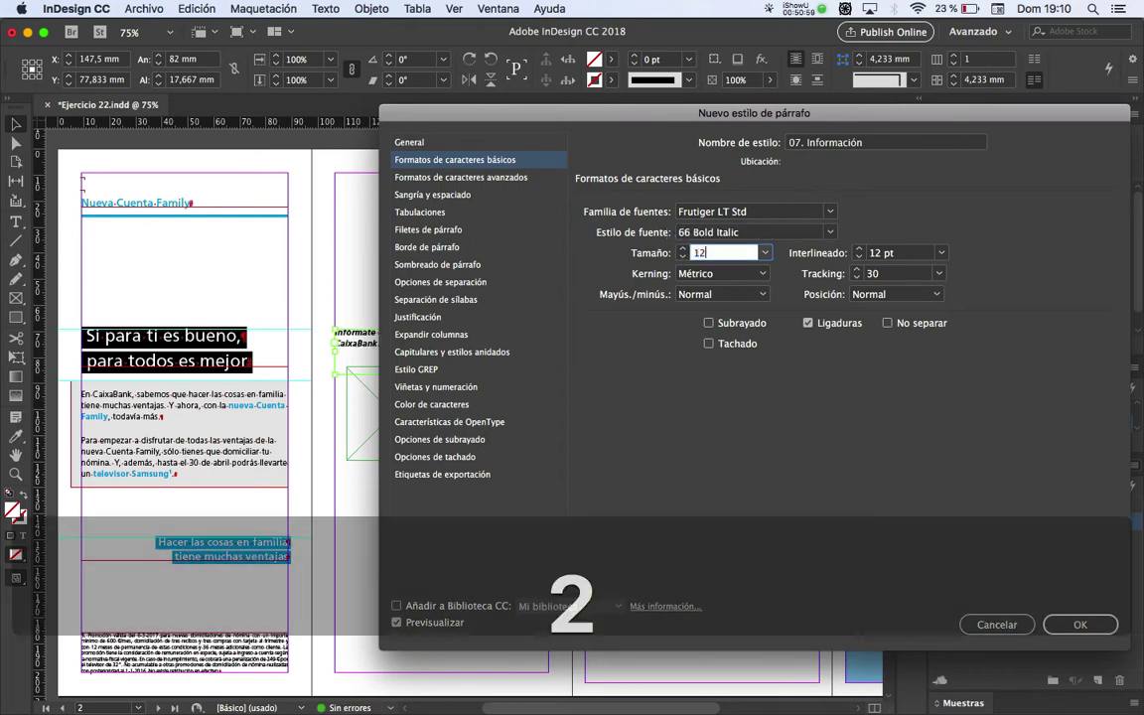
key("Tab")
left_click_drag(575, 115, 755, 137)
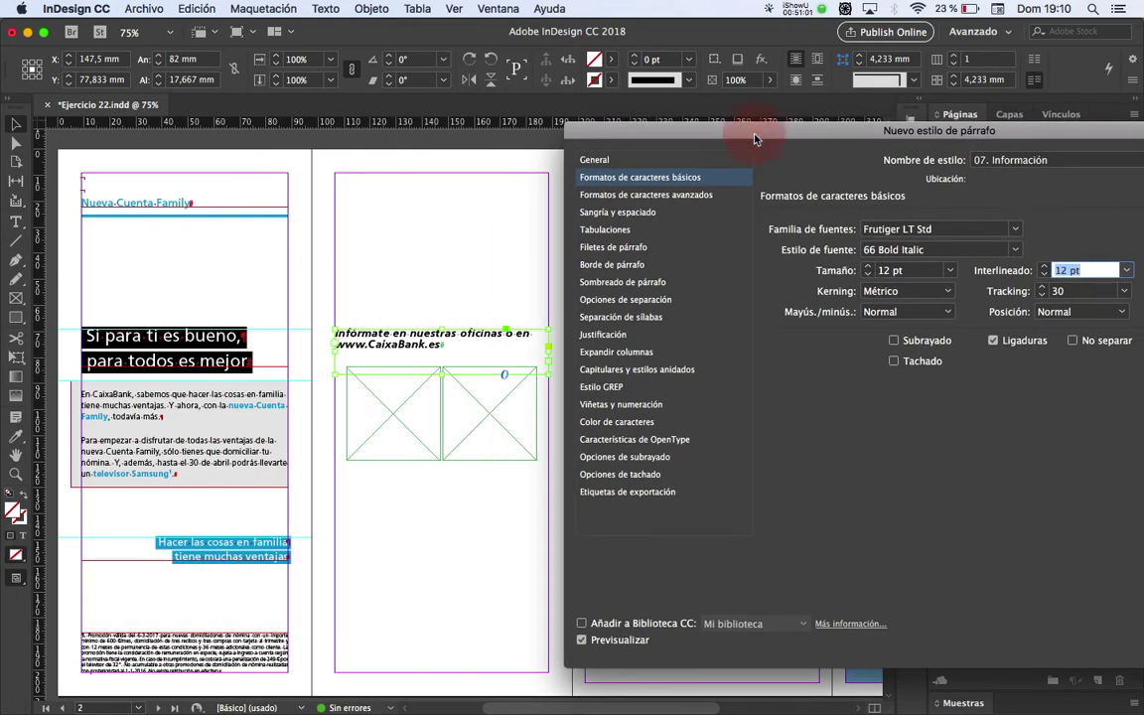
type("13")
key("Tab")
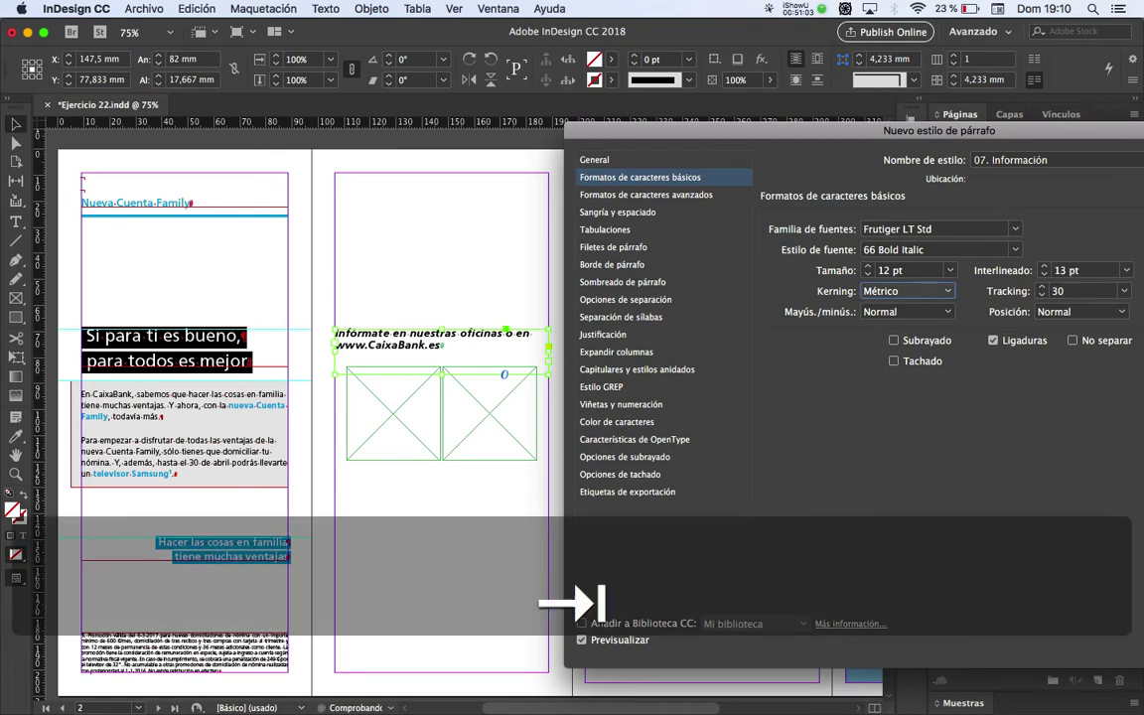
key("Tab")
type("10")
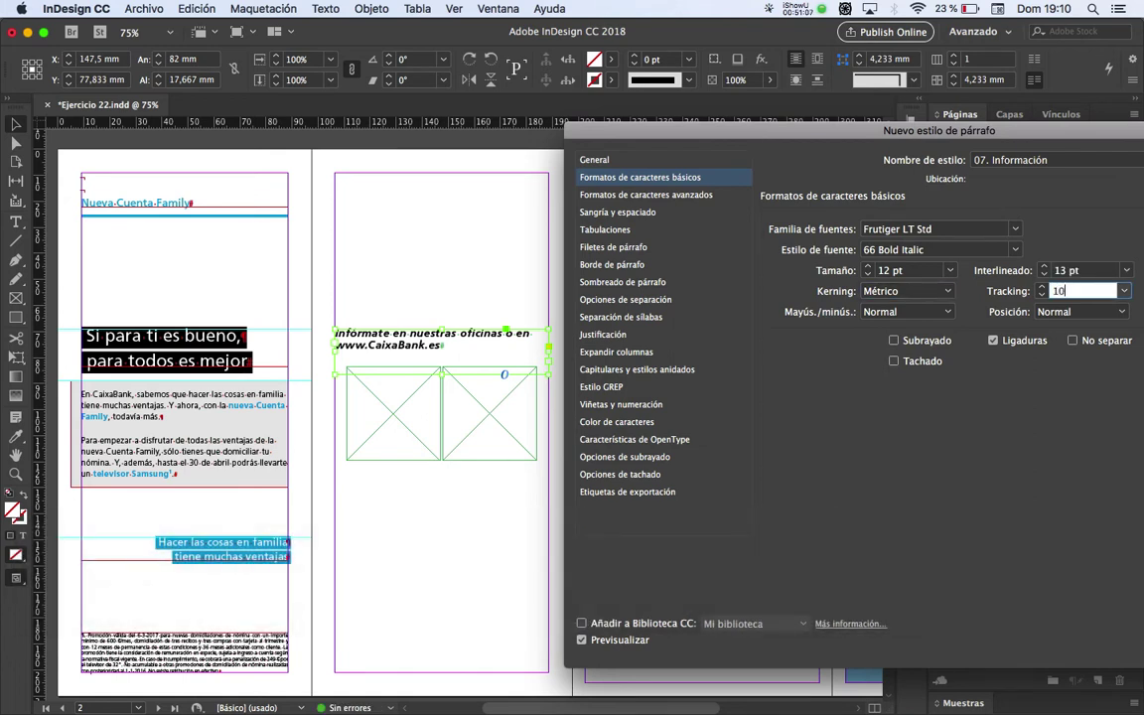
key("Tab")
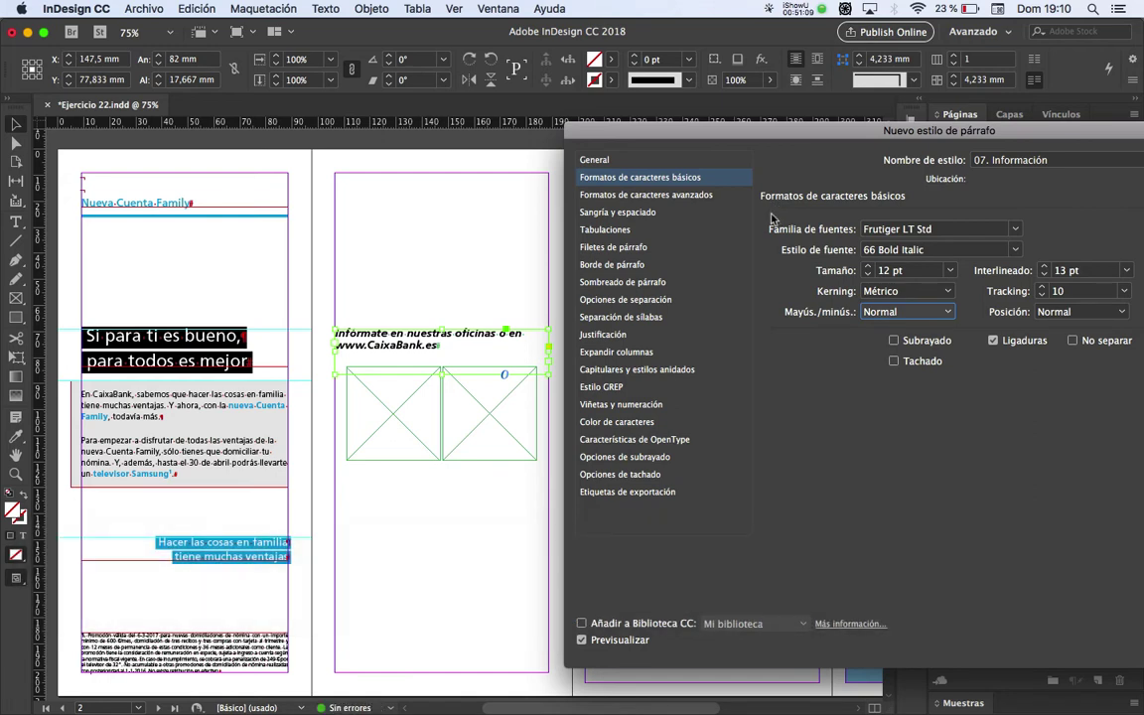
In the 07. Información style's indents and spacing, enable Equilibrar líneas irregulares and set the left indent to 5 mm
left_click(649, 215)
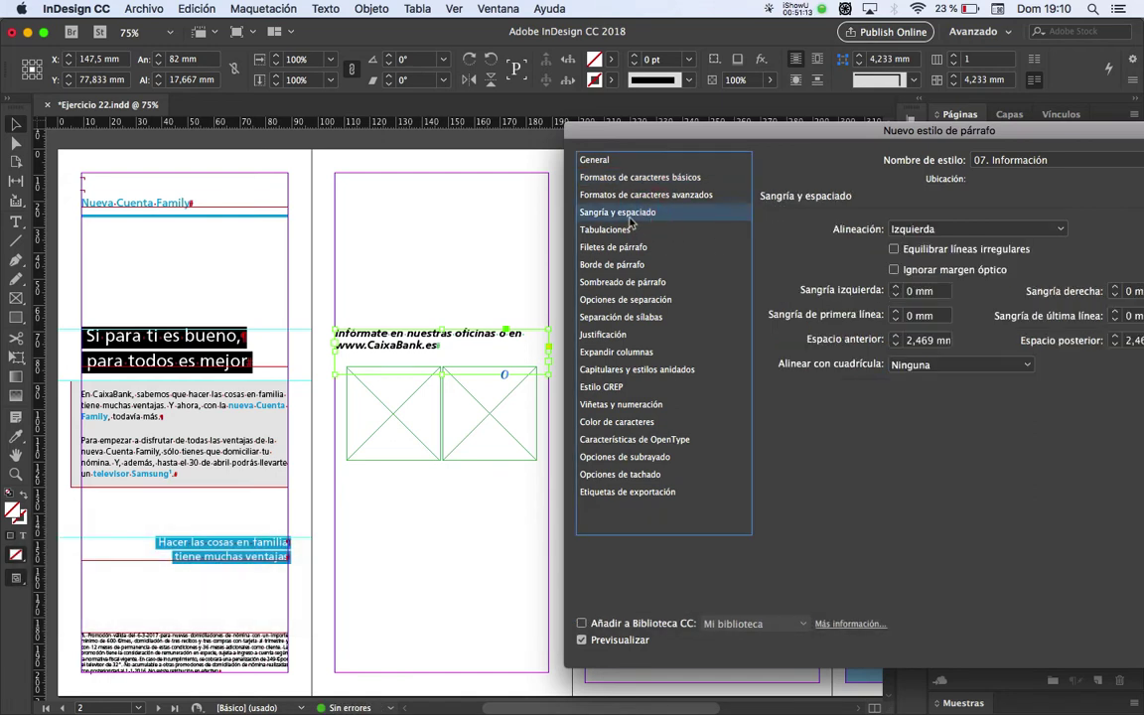
left_click(894, 250)
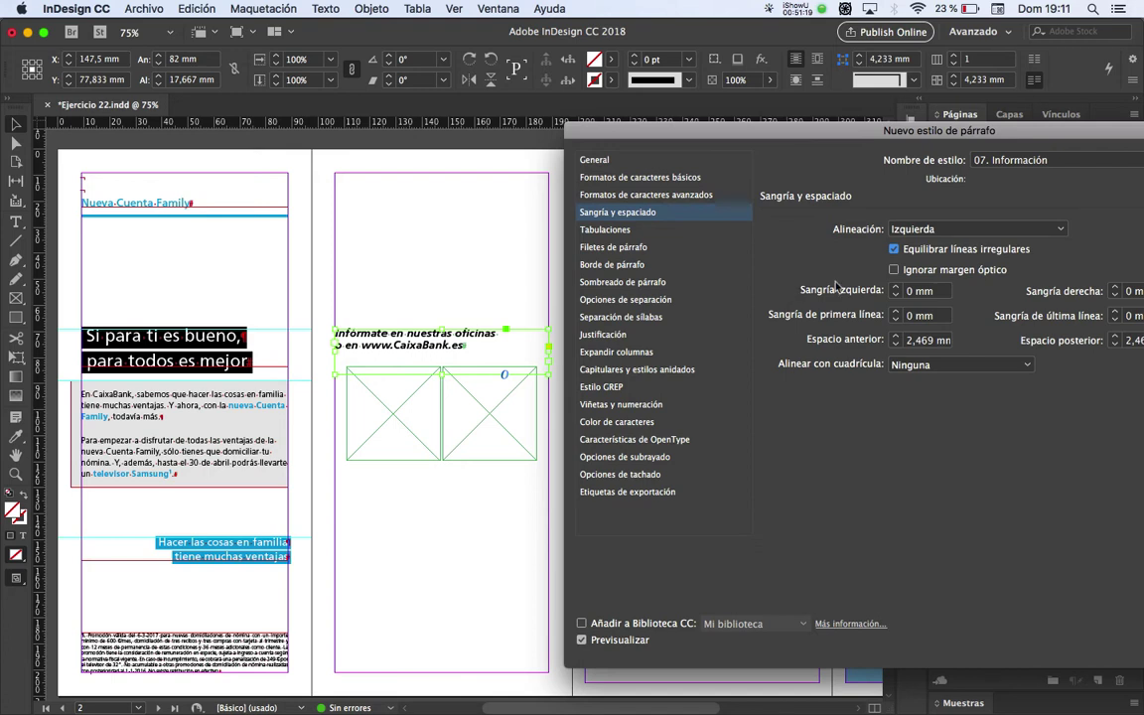
left_click(935, 296)
type("5")
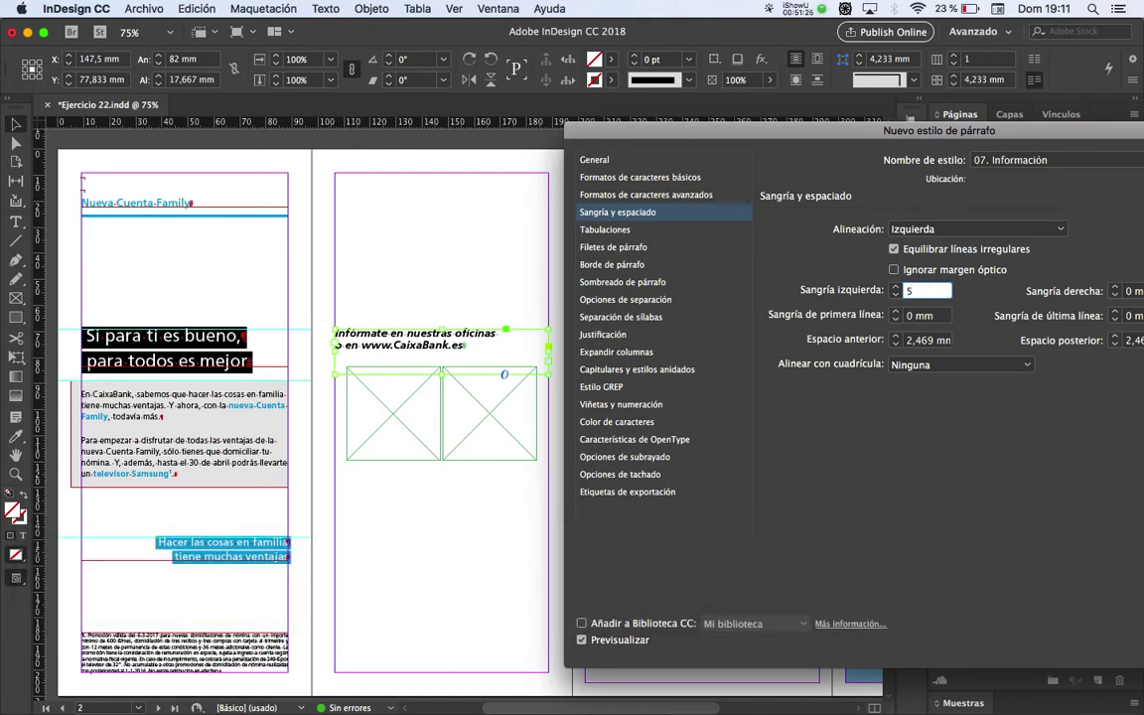
key("Tab")
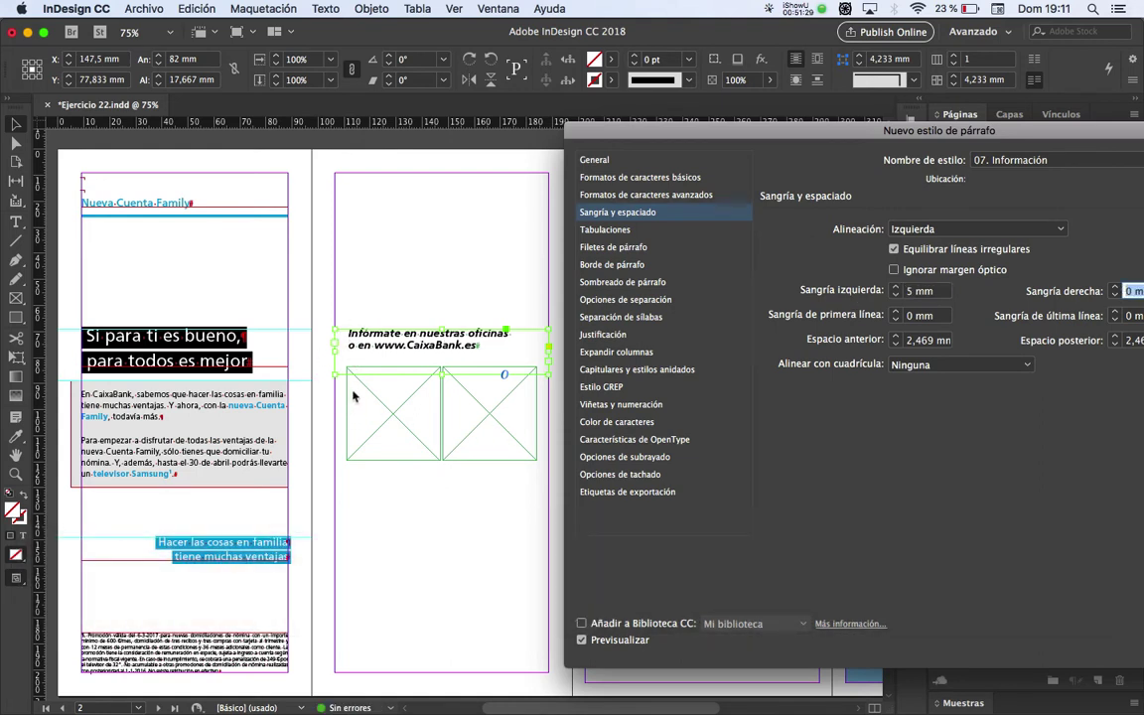
left_click_drag(1049, 133, 963, 133)
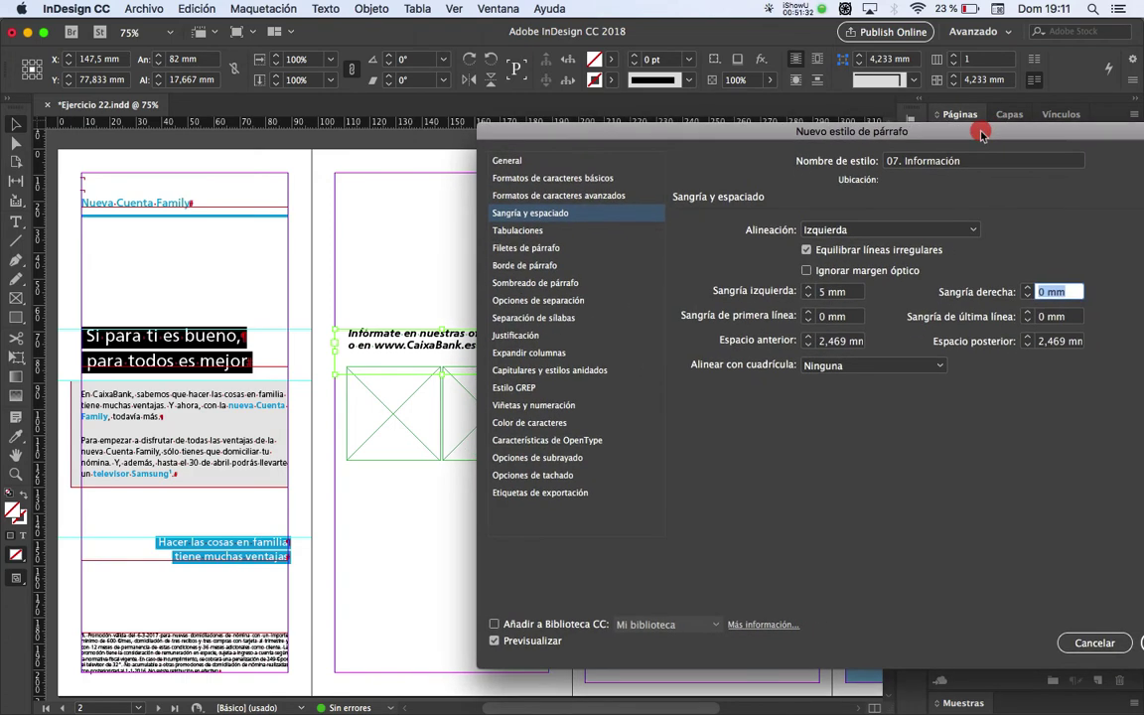
Set the style's space before and space after to 0 mm and save the new paragraph style
double_click(840, 341)
type("0")
key("Tab")
type("0")
key("Tab")
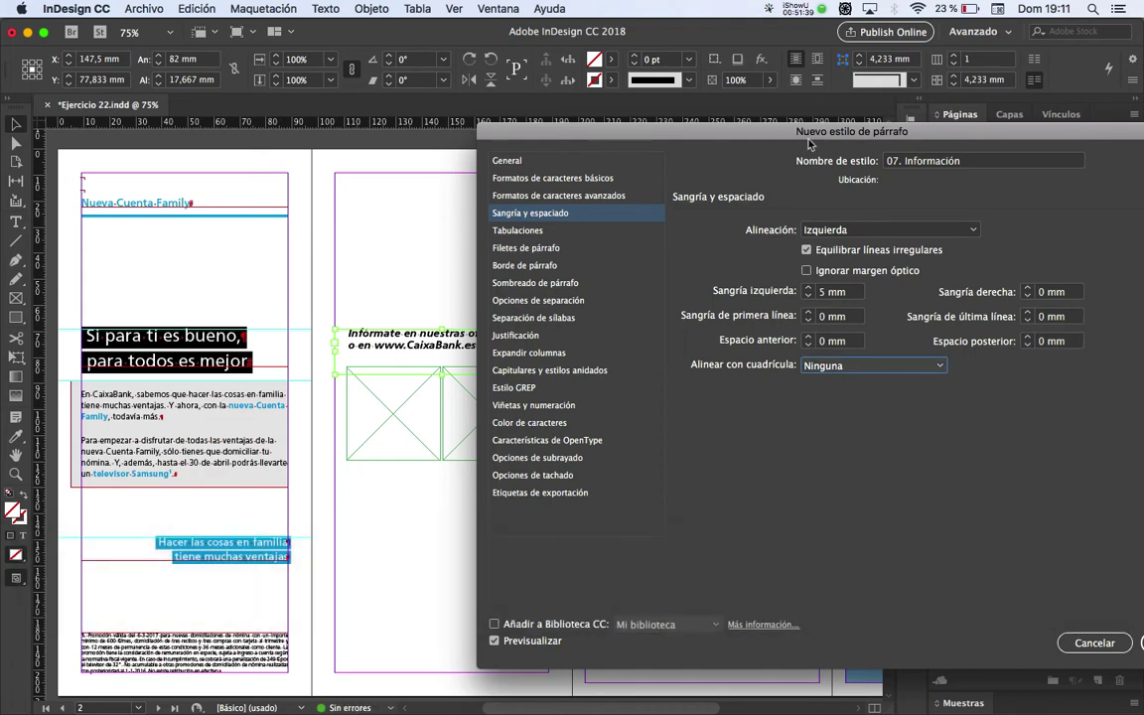
left_click_drag(730, 129, 596, 107)
left_click(1052, 621)
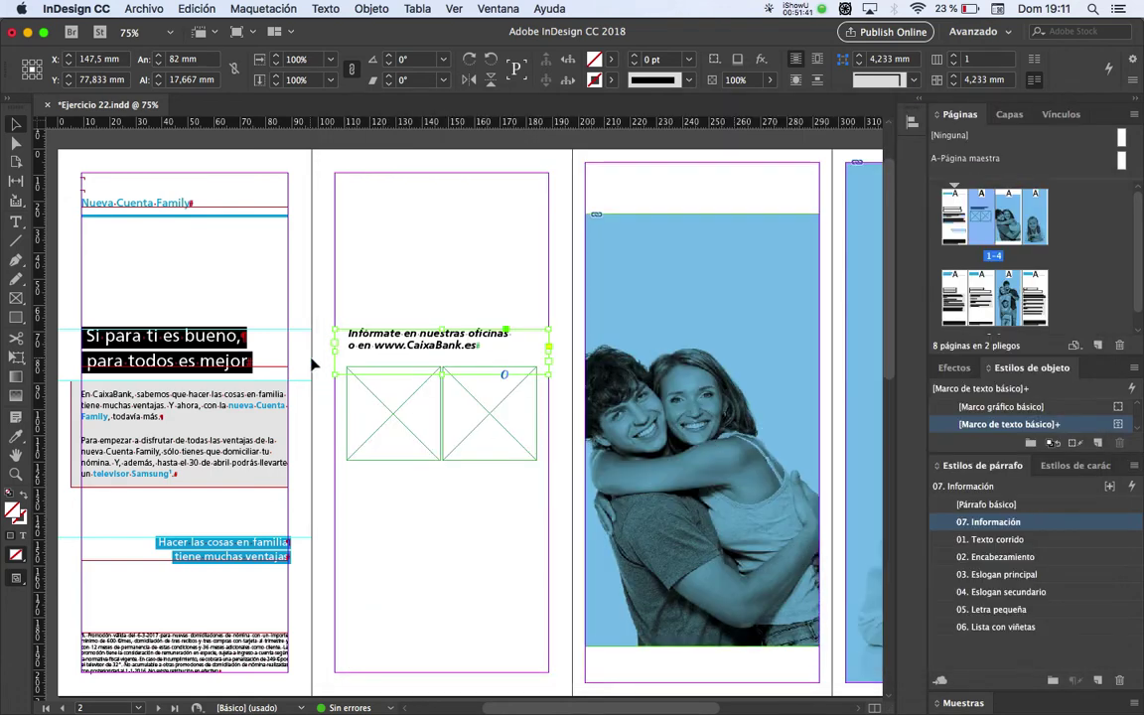
Shrink the information text frame's height to fit its text and save the document
left_click(442, 378)
left_click(456, 290)
key("w")
key("w")
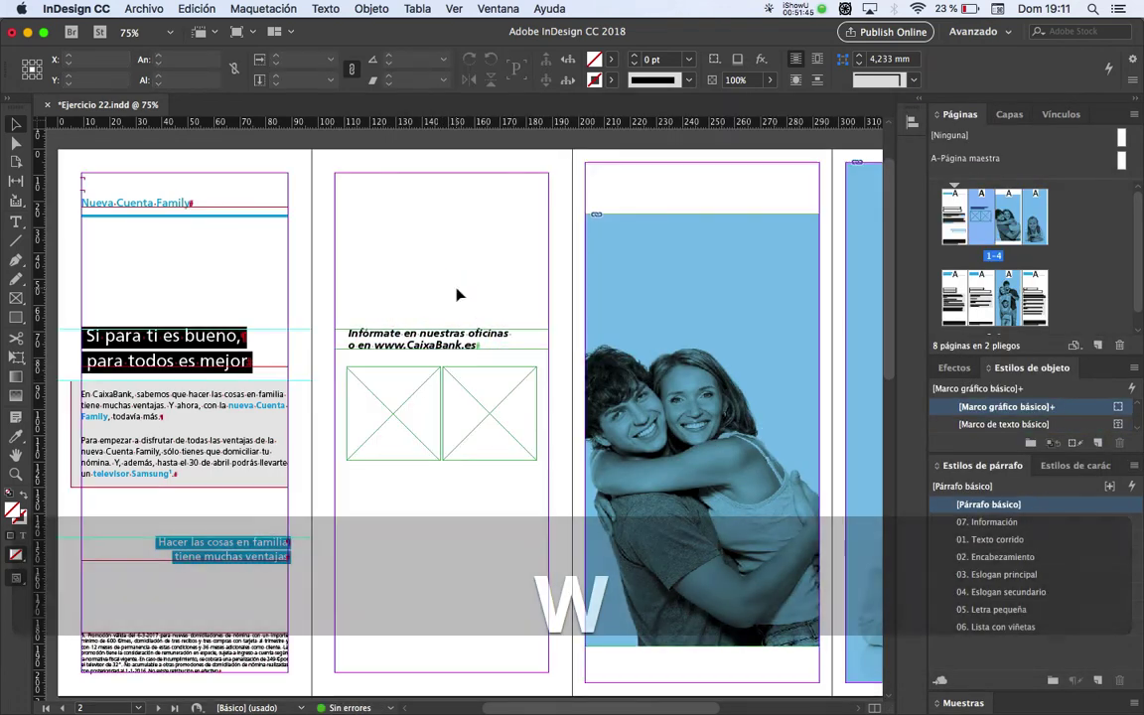
key("super+s")
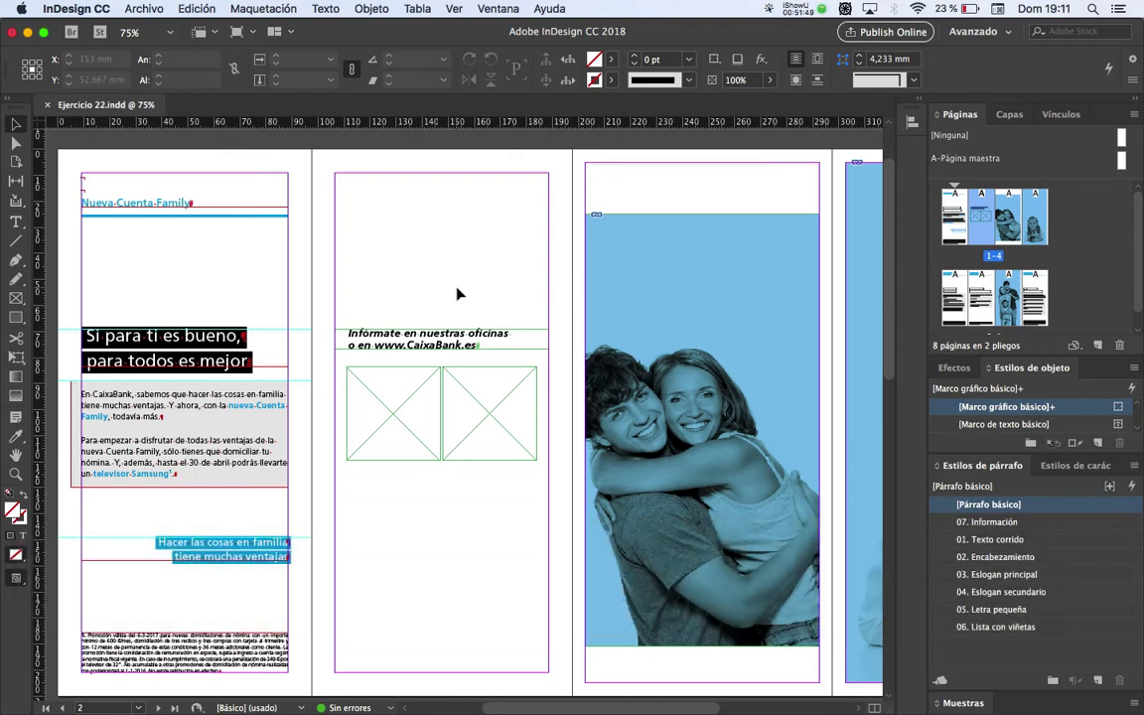
Inspect the link information of Foto 01, Foto 02 and Foto 03, checking each image's effective PPI
left_click(455, 283)
left_click(1058, 116)
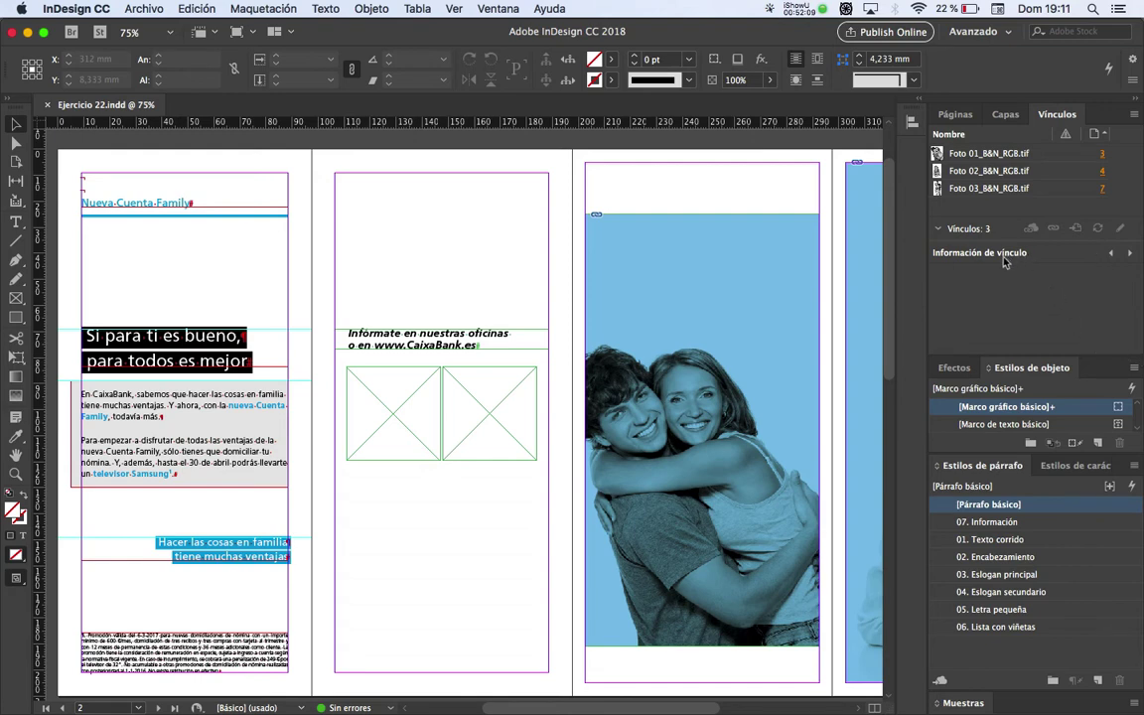
left_click(1035, 154)
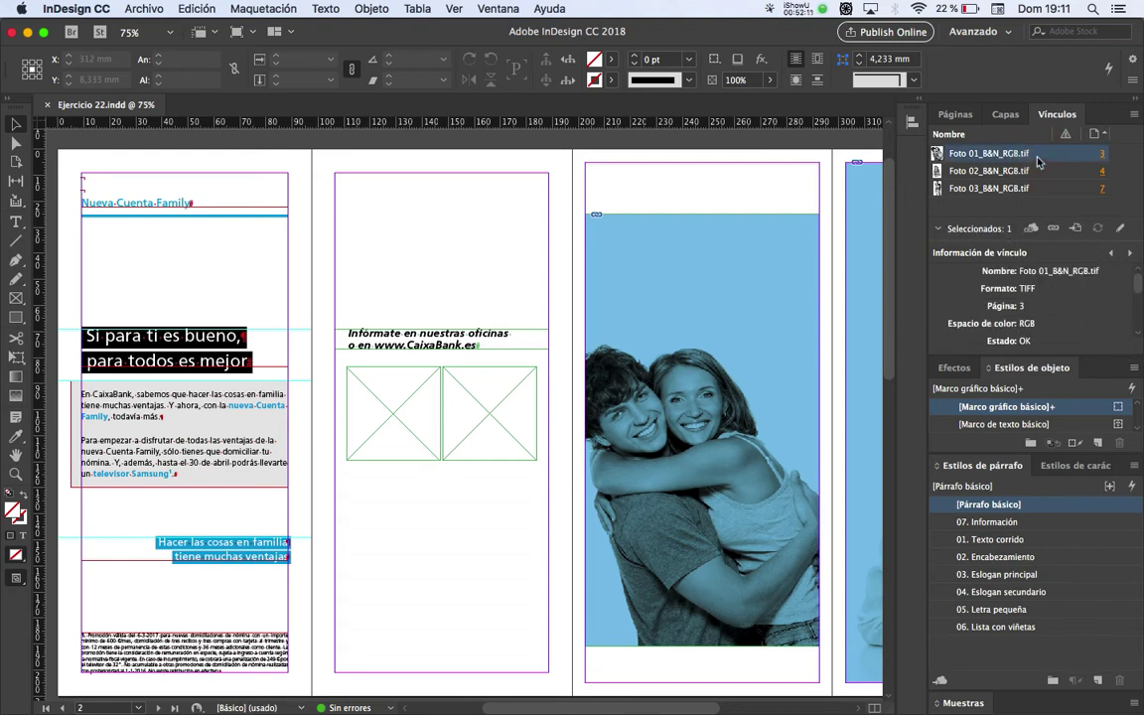
left_click(1049, 367)
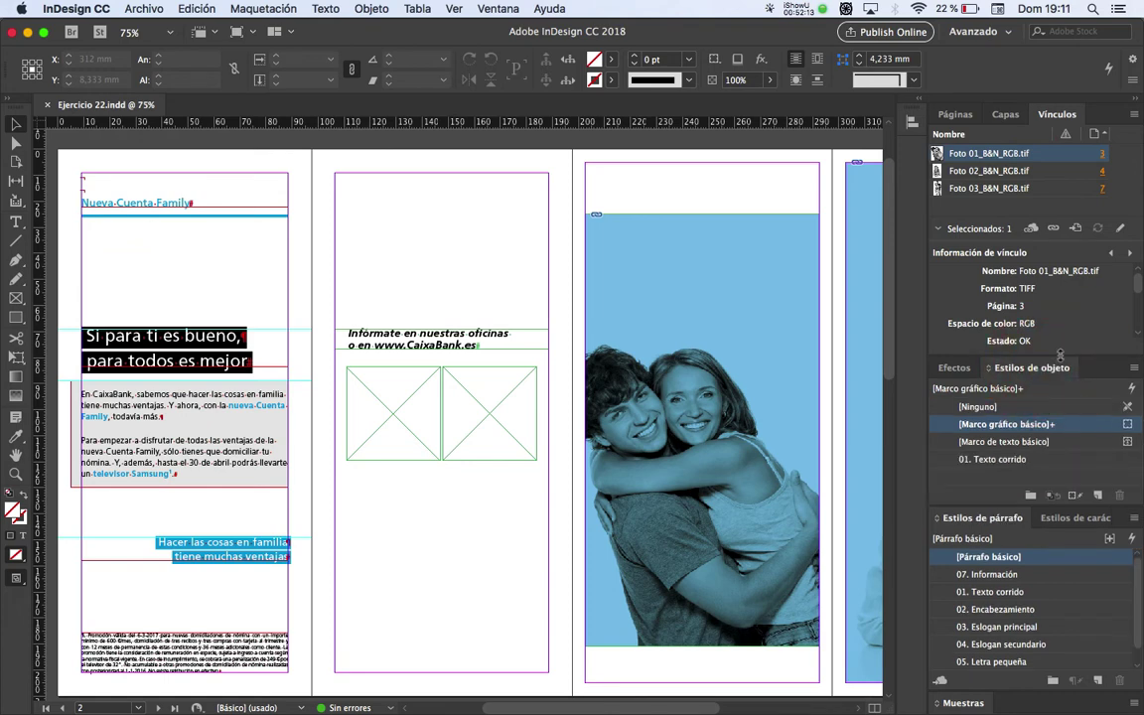
left_click_drag(1061, 358, 1067, 526)
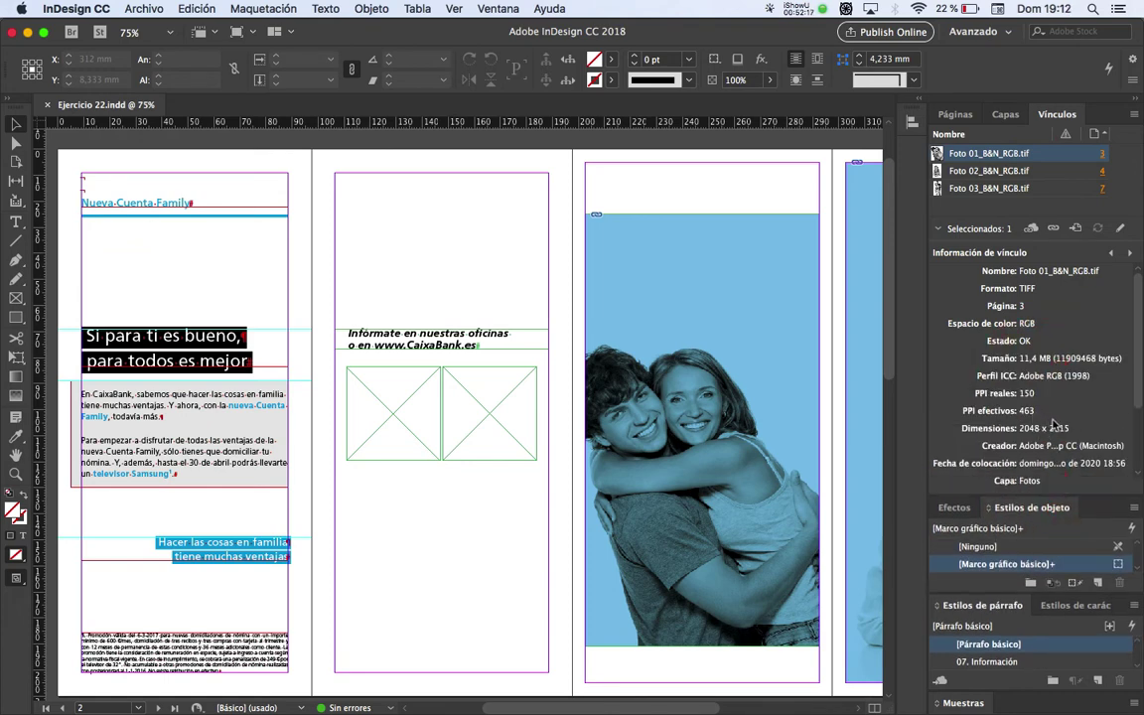
key("super")
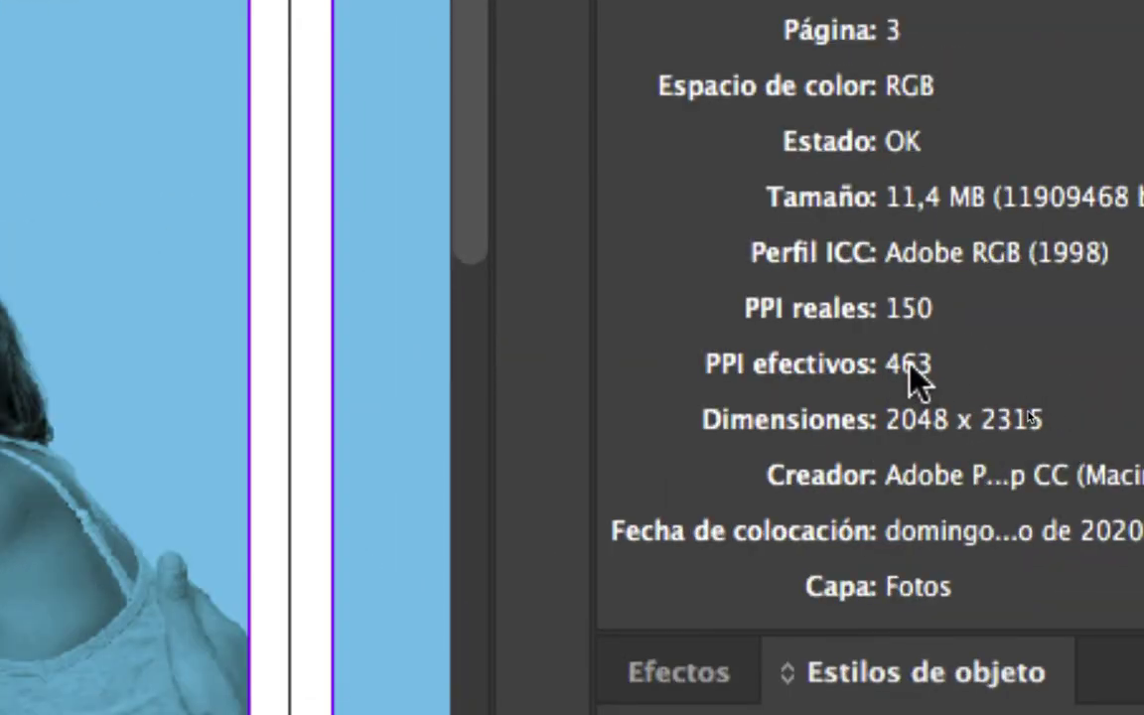
key("super")
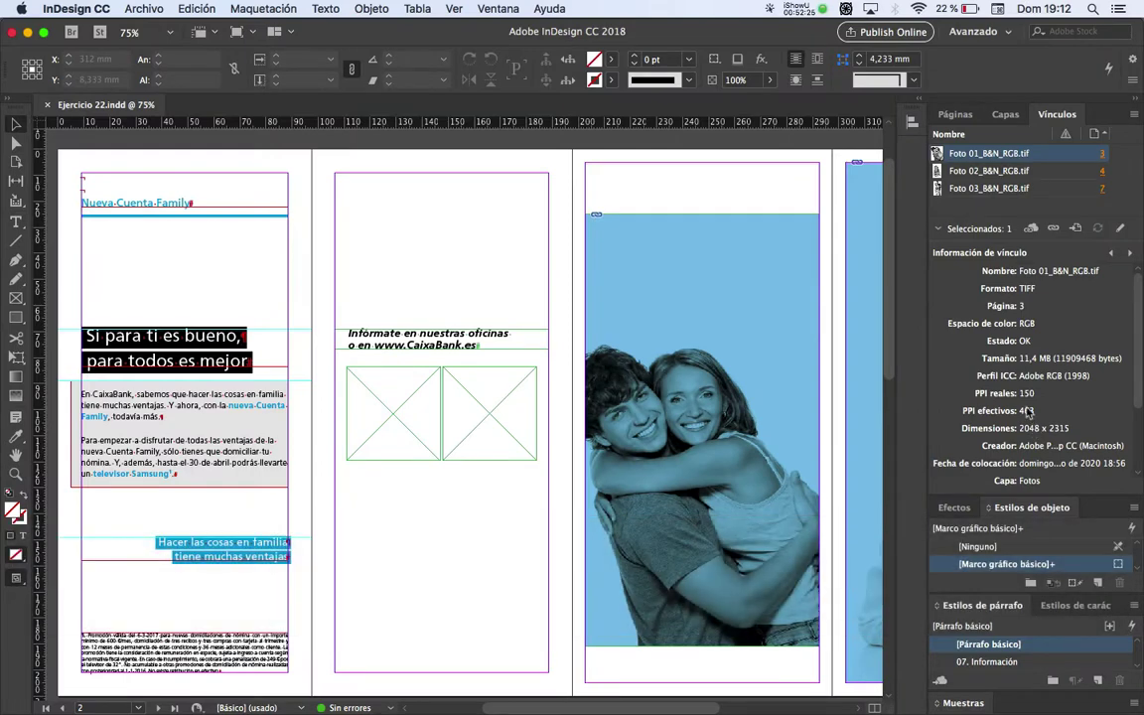
left_click(1042, 171)
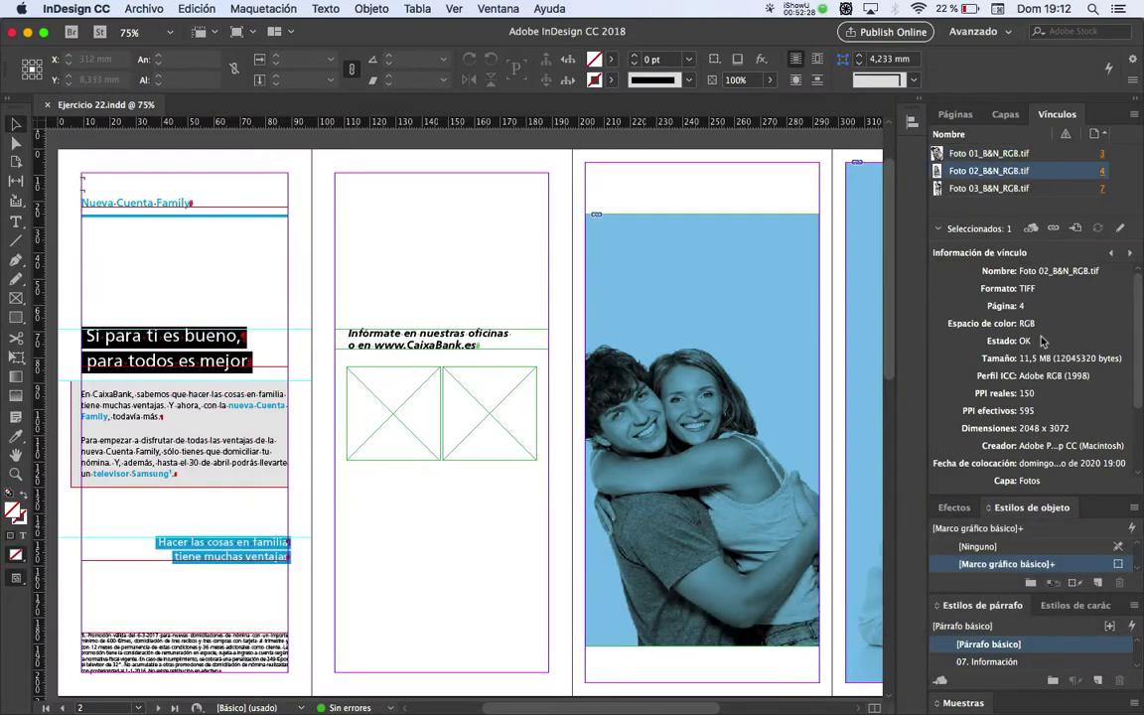
left_click(1054, 190)
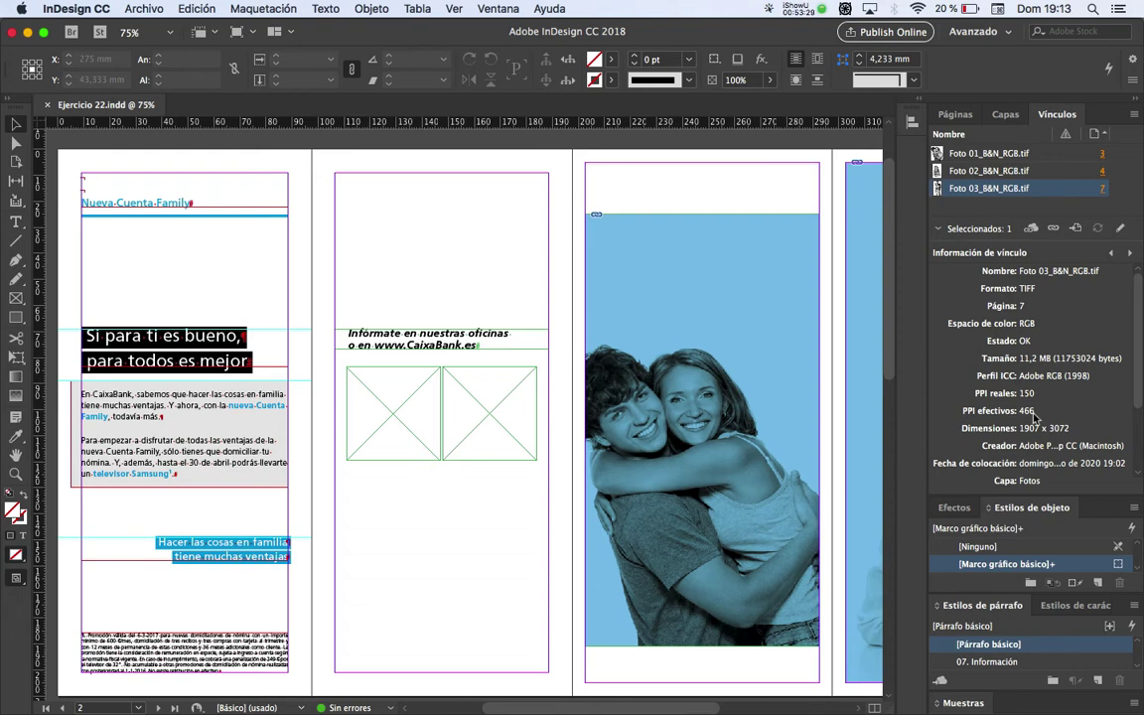
Go to page 8 and compare its lower area with the second page of the reference PDF
left_click(955, 115)
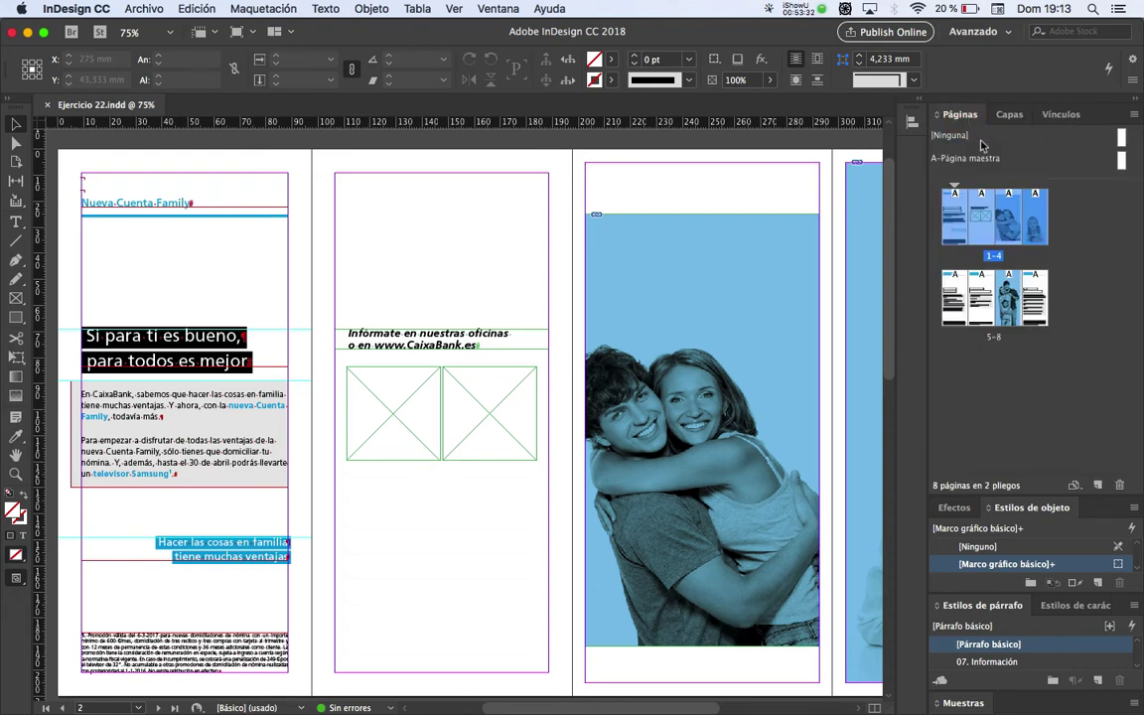
double_click(1039, 297)
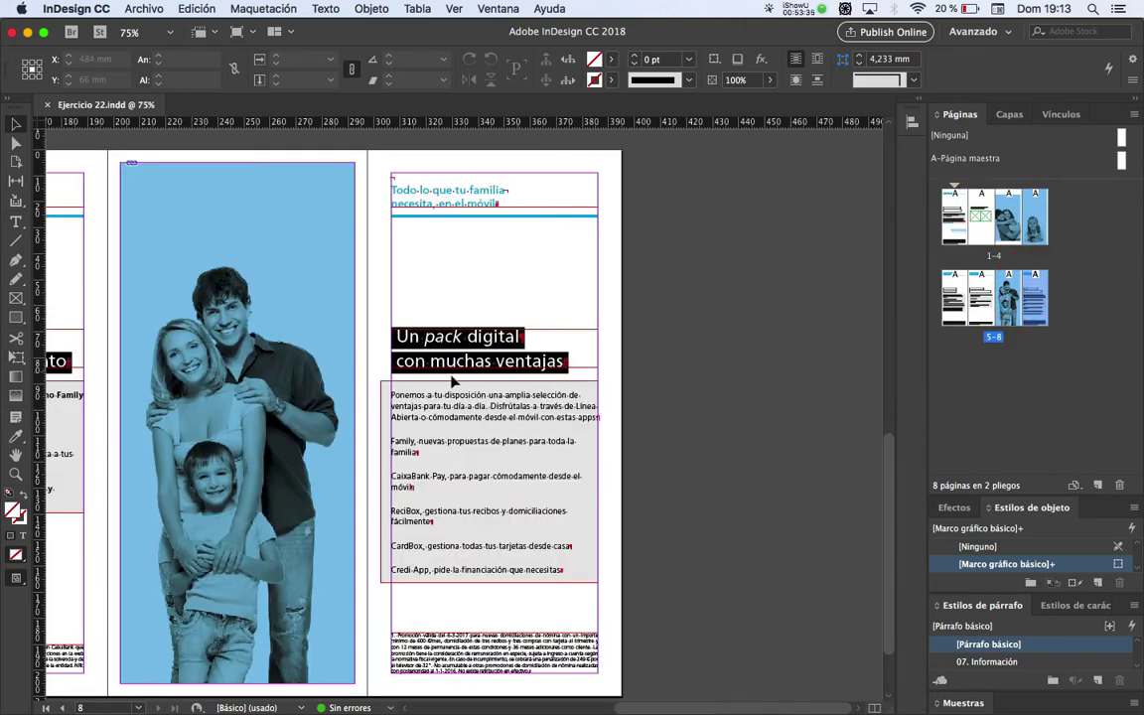
key("super+shift+p")
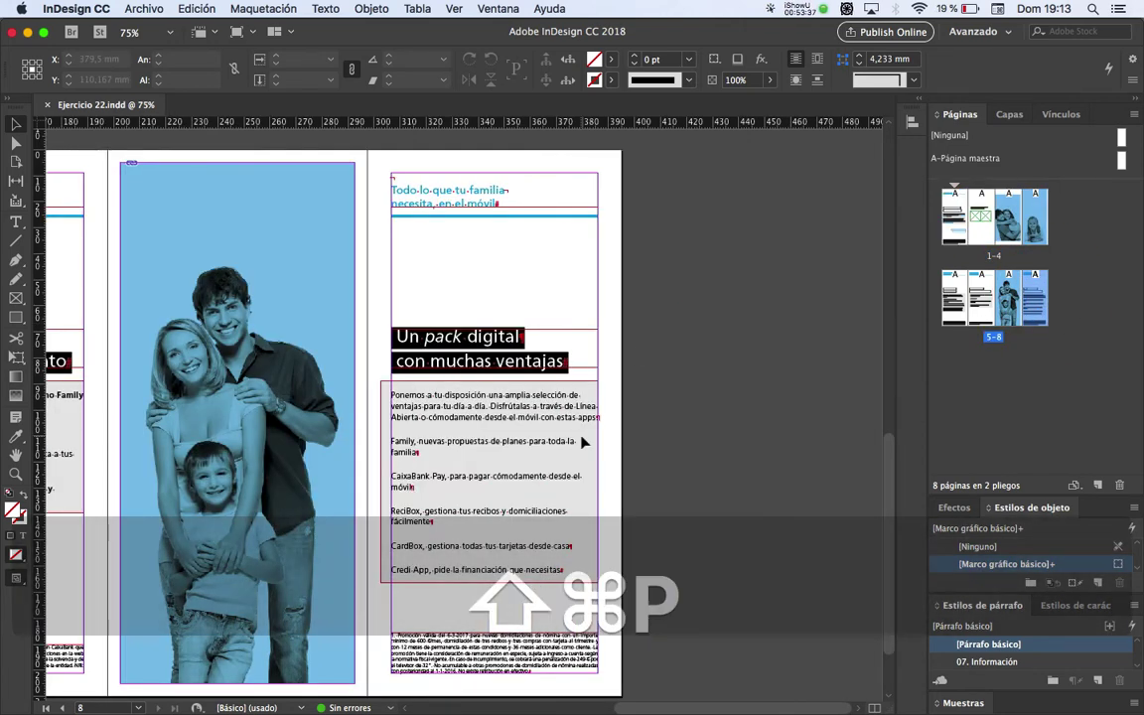
key("super+Tab")
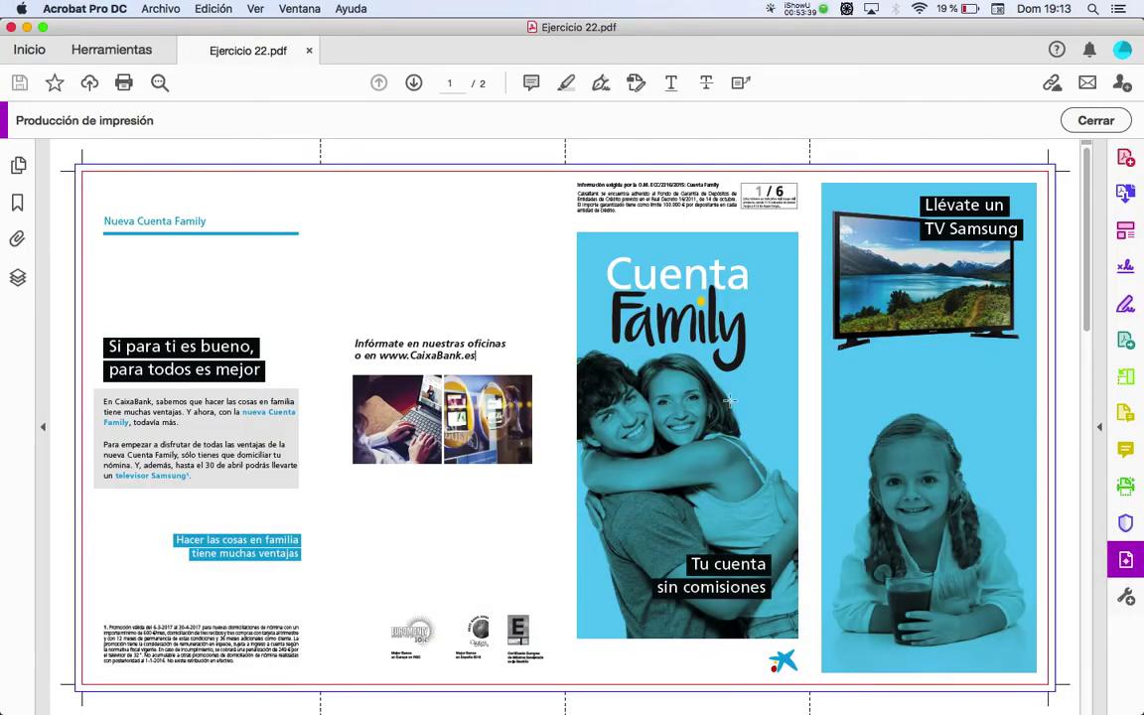
scroll(1005, 471, "down", 1)
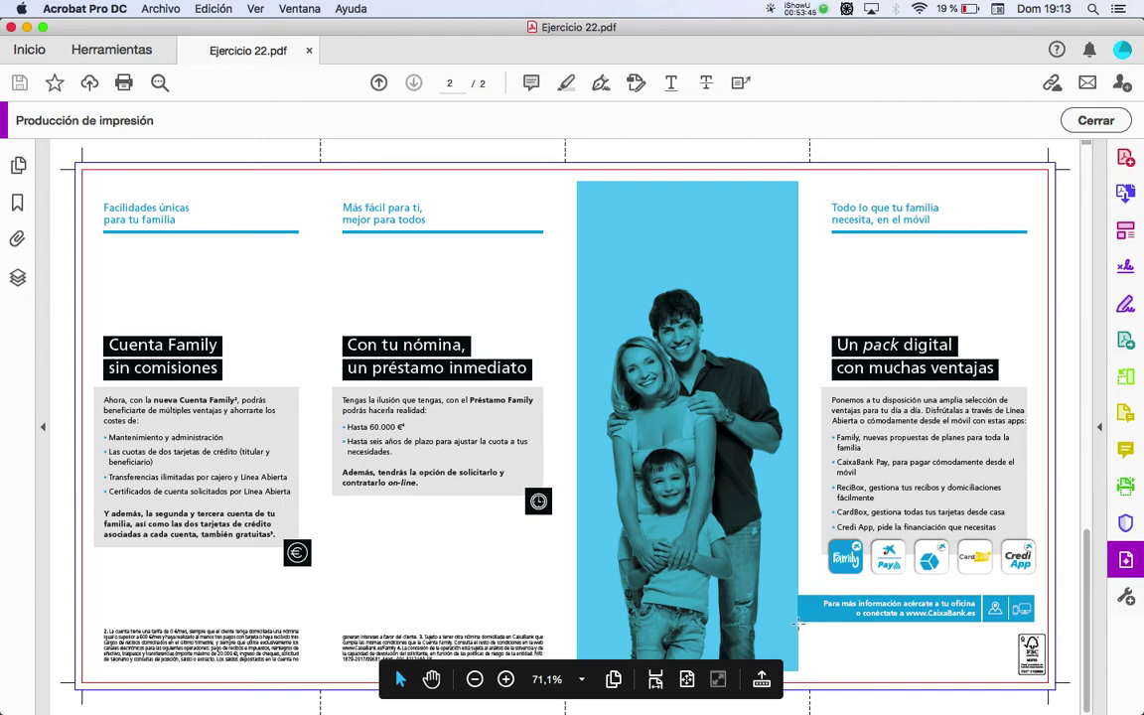
key("super+Tab")
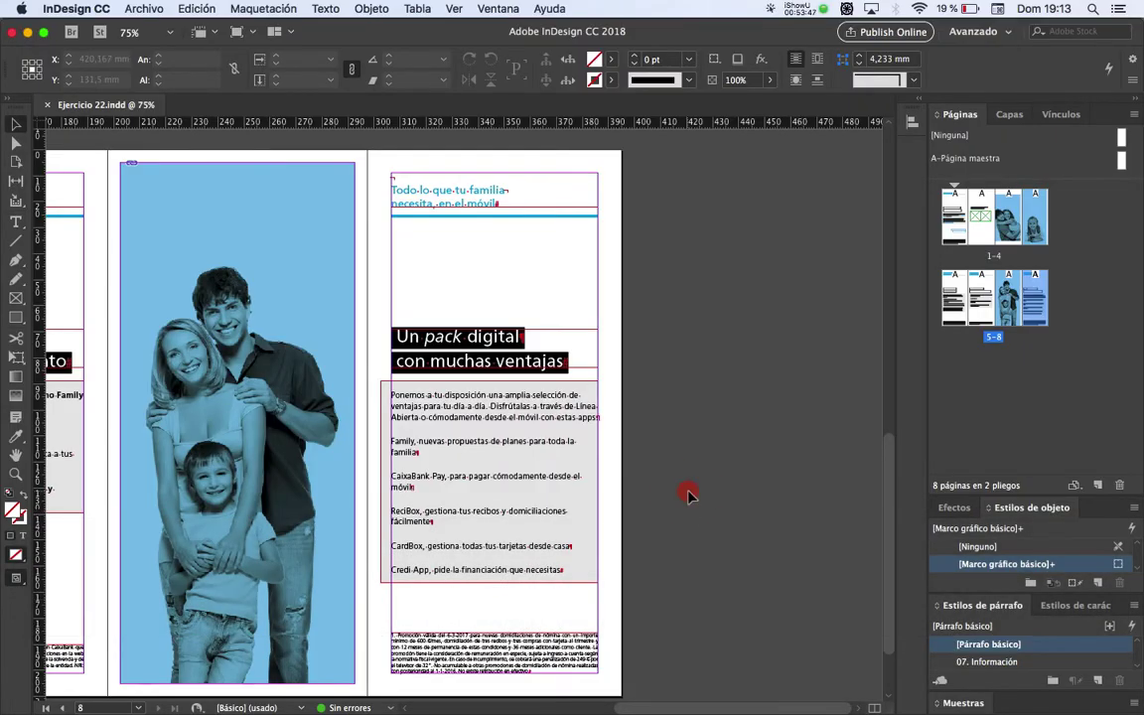
key("super+1")
left_click_drag(394, 493, 559, 429)
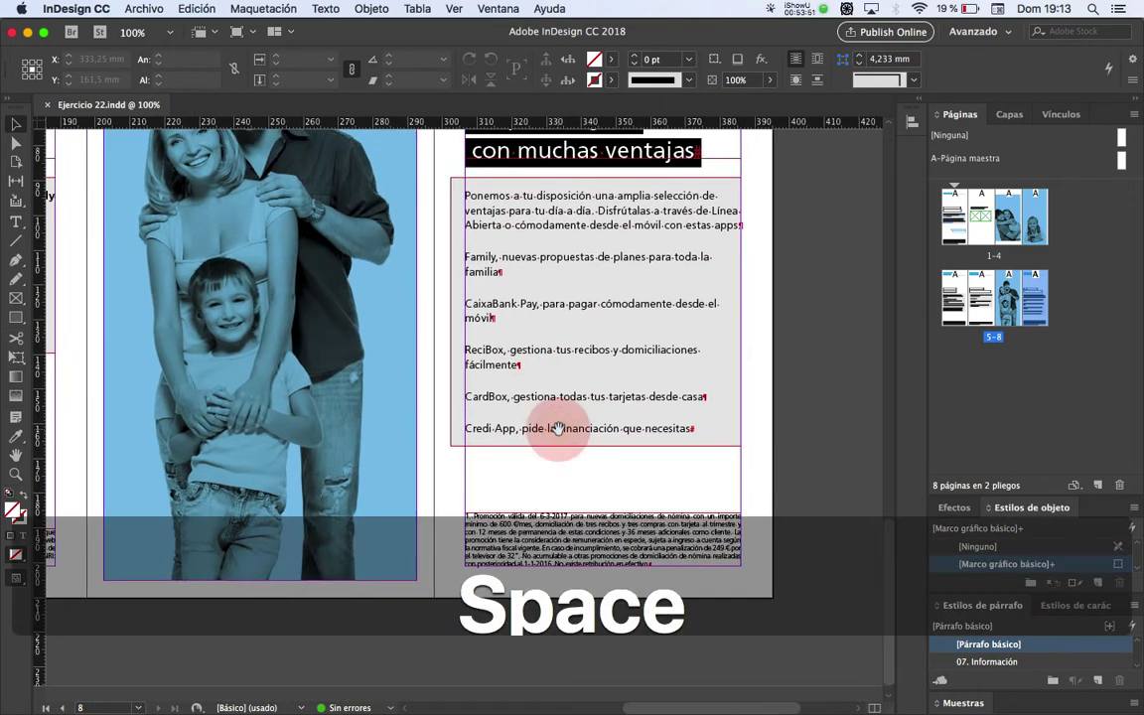
Enlarge the paragraph styles list and sort the styles by name
left_click_drag(1097, 495, 1102, 343)
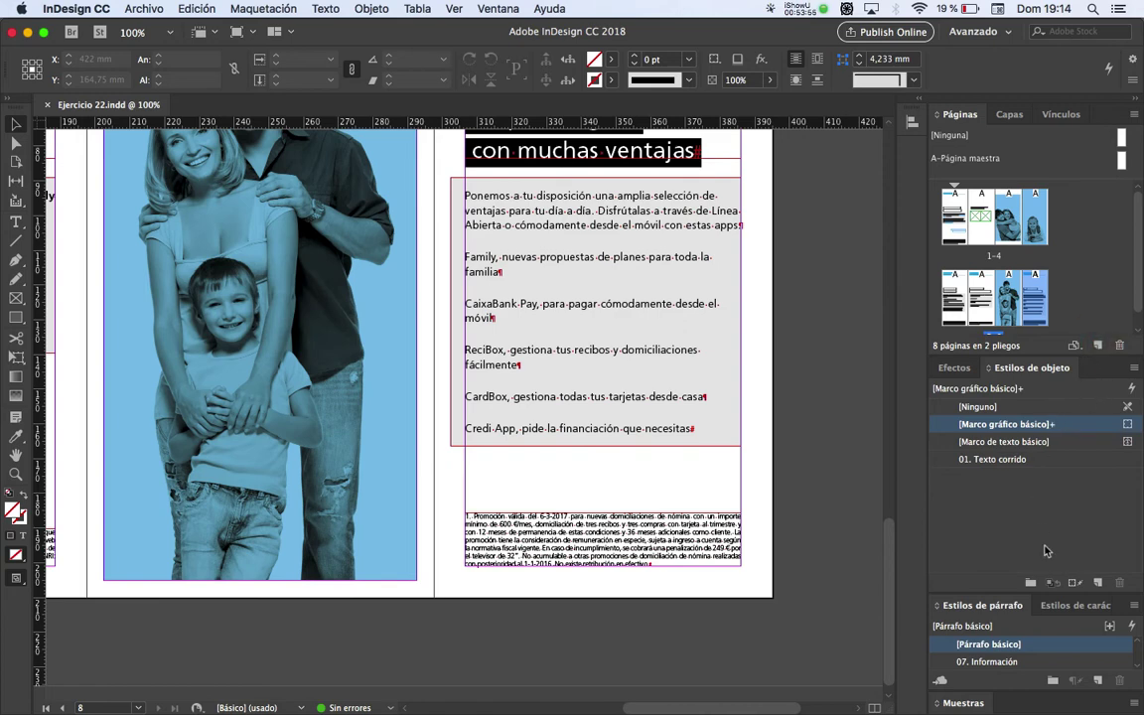
left_click_drag(1045, 594, 1048, 451)
left_click(1042, 484)
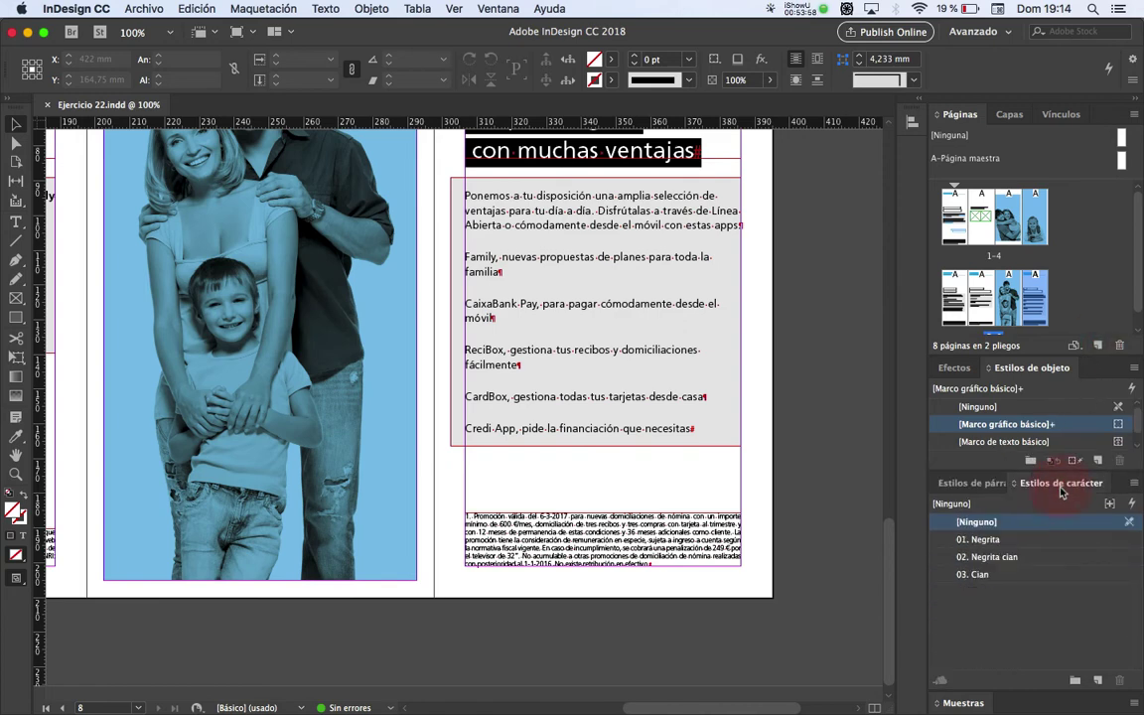
left_click(980, 485)
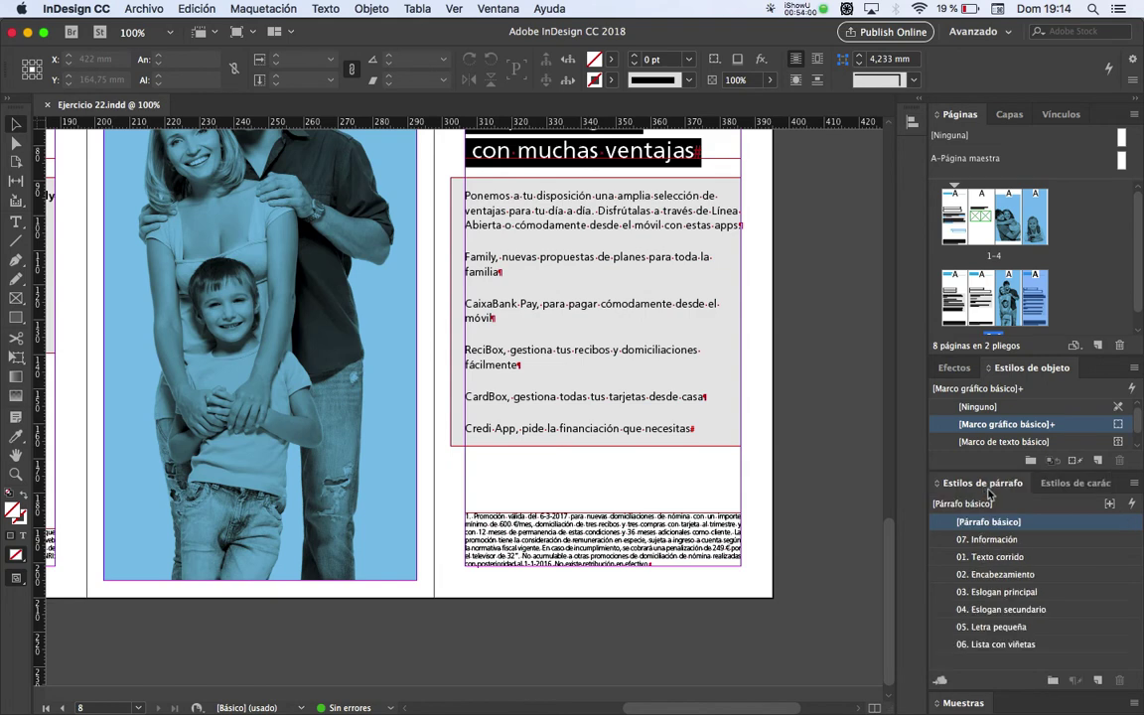
left_click(1137, 486)
left_click(1023, 671)
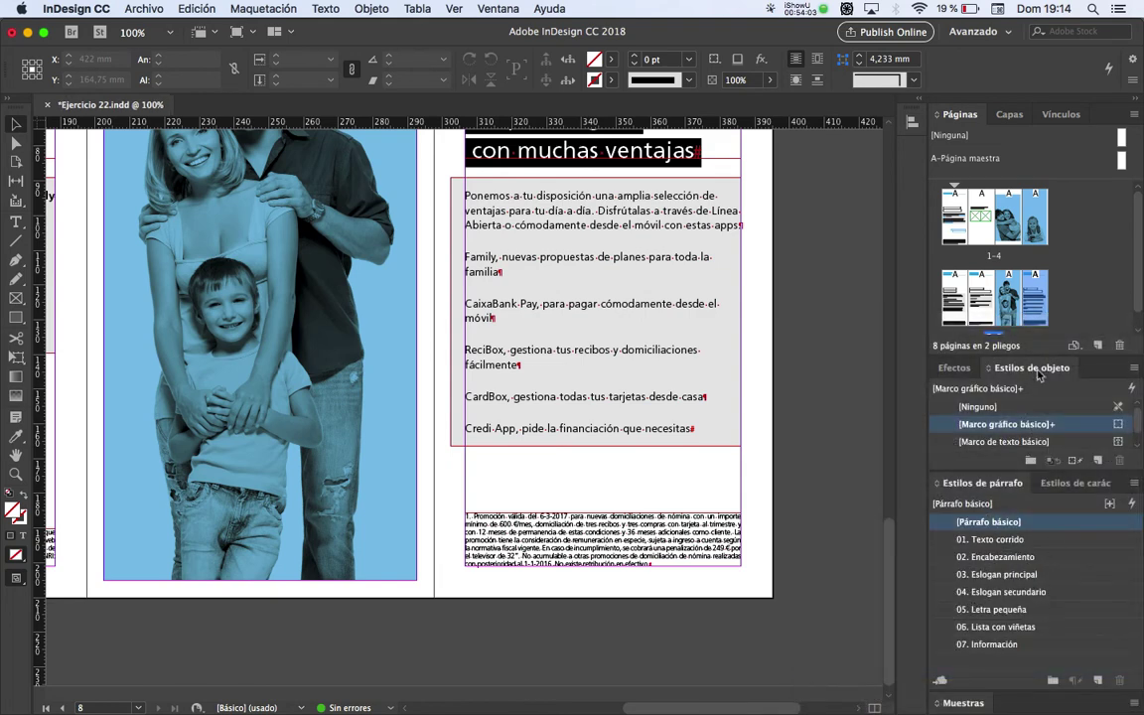
With nothing selected, clear the overrides of [Marco gráfico básico] and apply [Marco de texto básico] without overrides as the default object style
left_click(1075, 425, "alt")
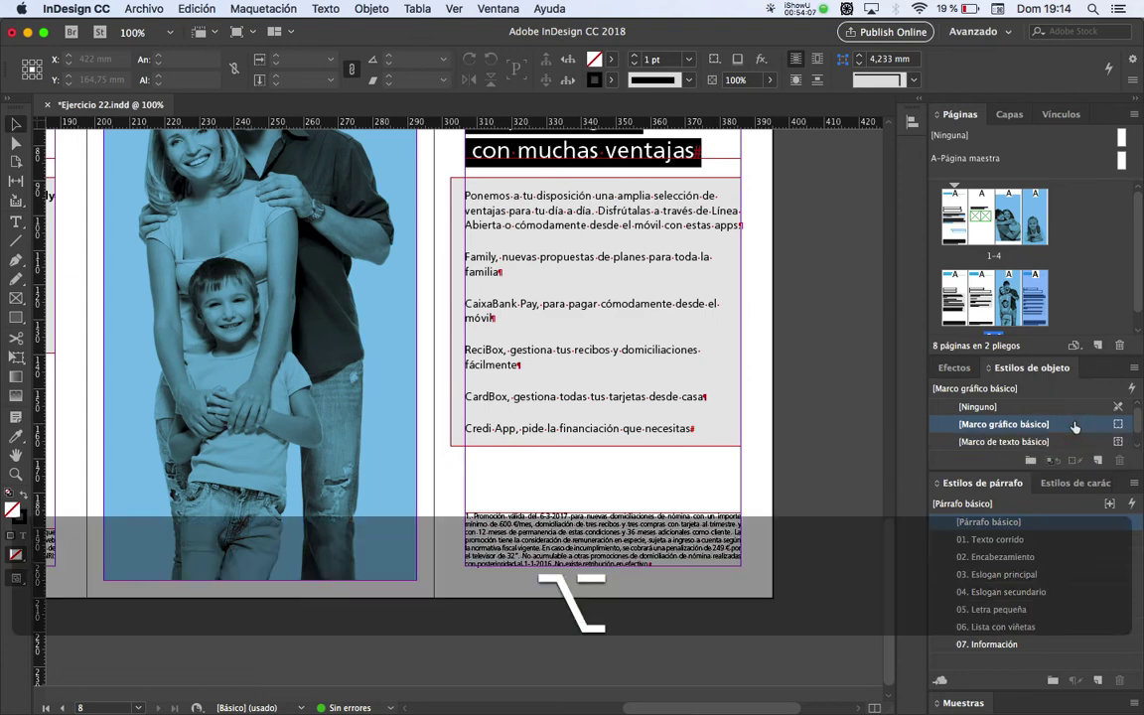
key("alt")
left_click(1075, 442, "alt")
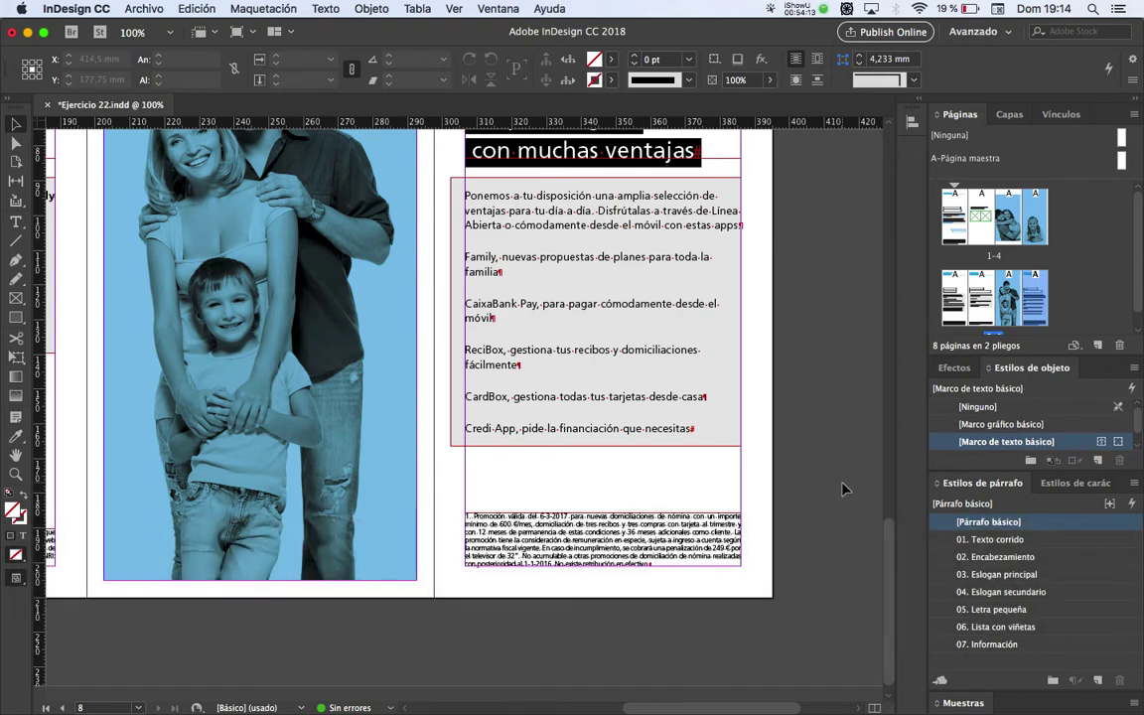
Draw a text frame below page 8's grey text box, from the family photo's edge to the page's outer margin
left_click(17, 222)
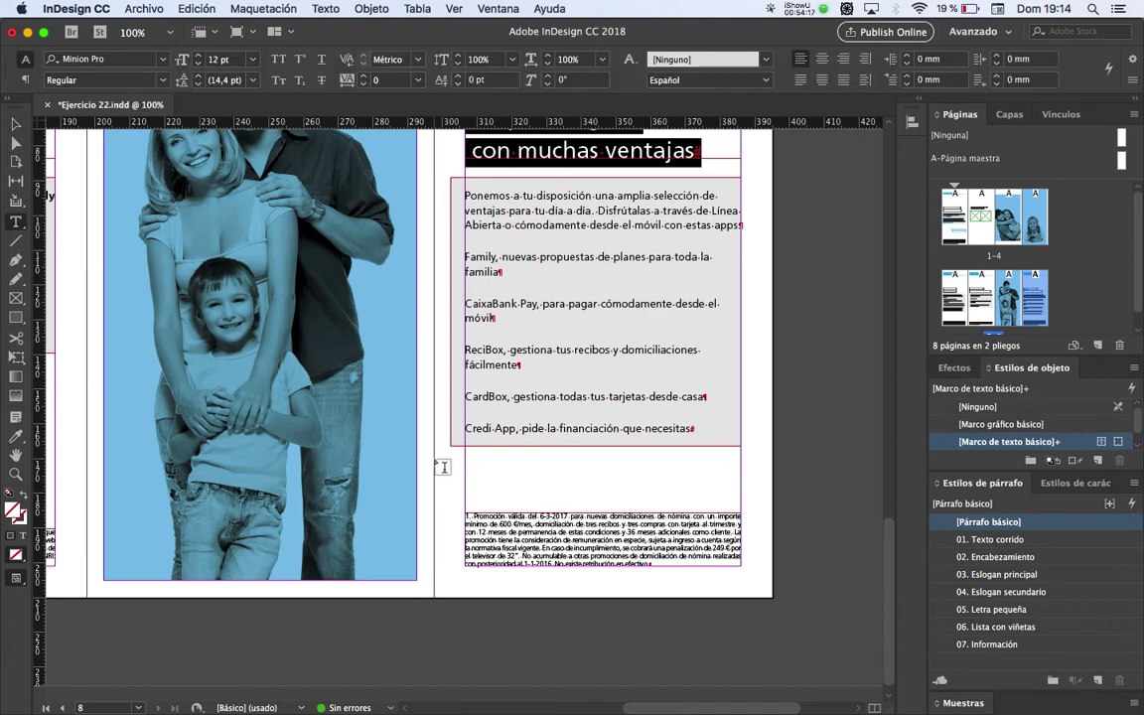
key("super")
left_click_drag(421, 461, 741, 492)
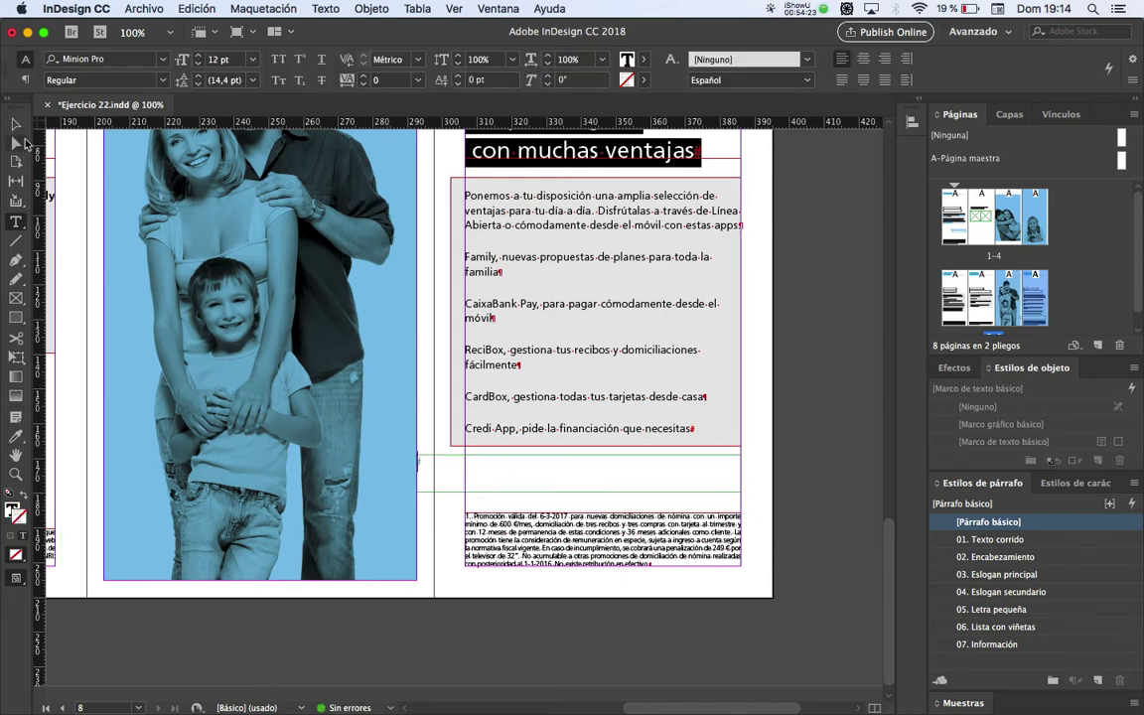
key("super+Tab")
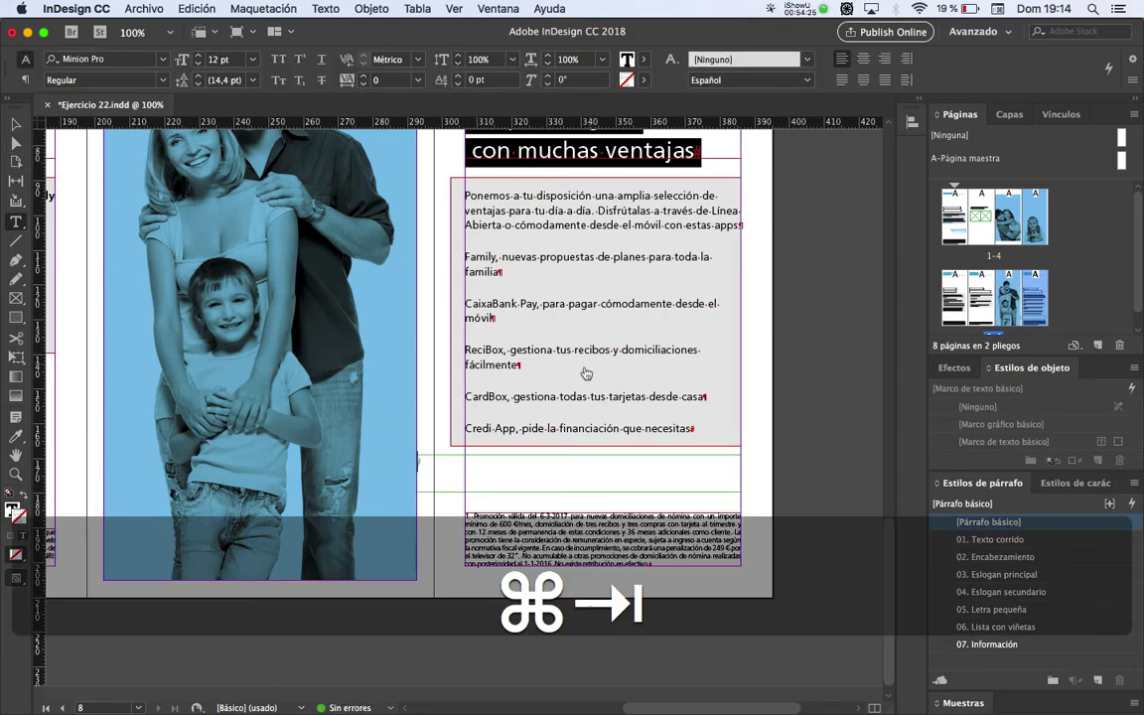
key("super+Tab")
key("super+Tab")
key("super+shift+Tab")
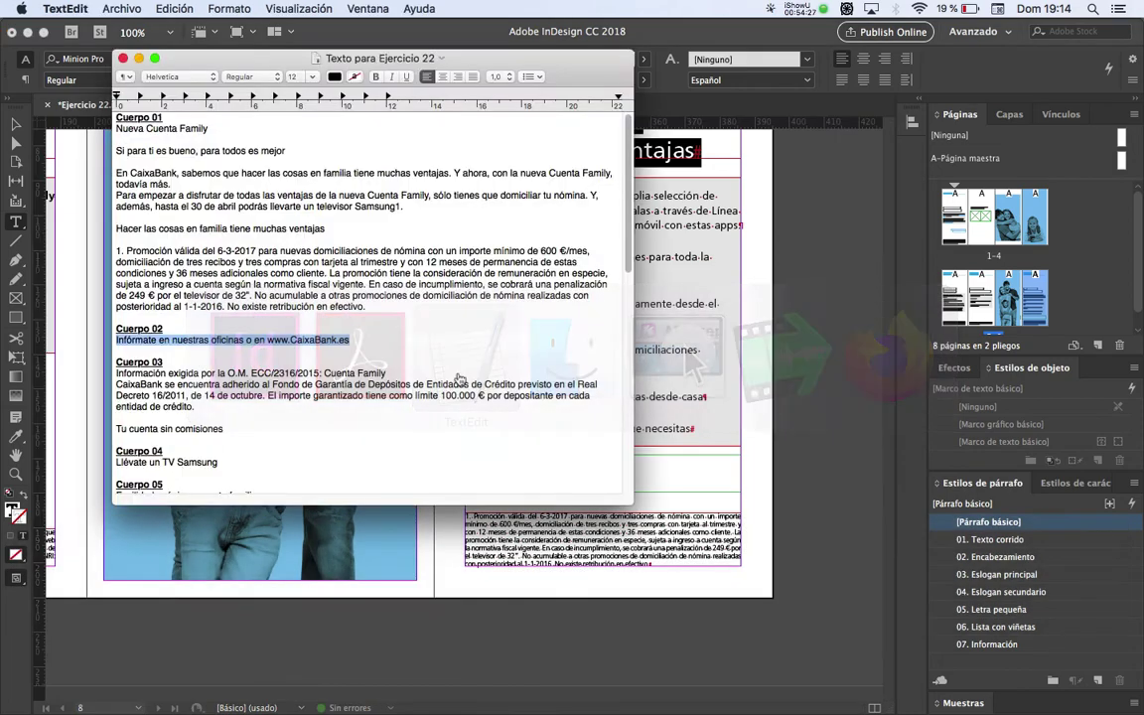
scroll(459, 378, "down", 15)
key("super")
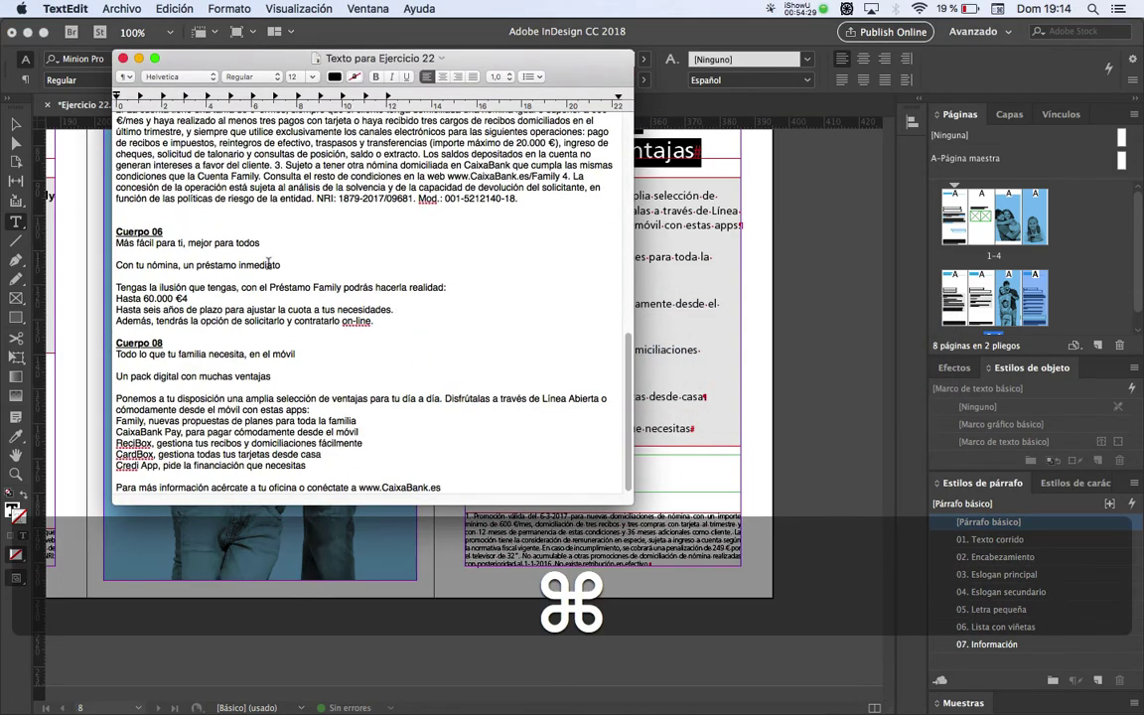
key("super+Tab")
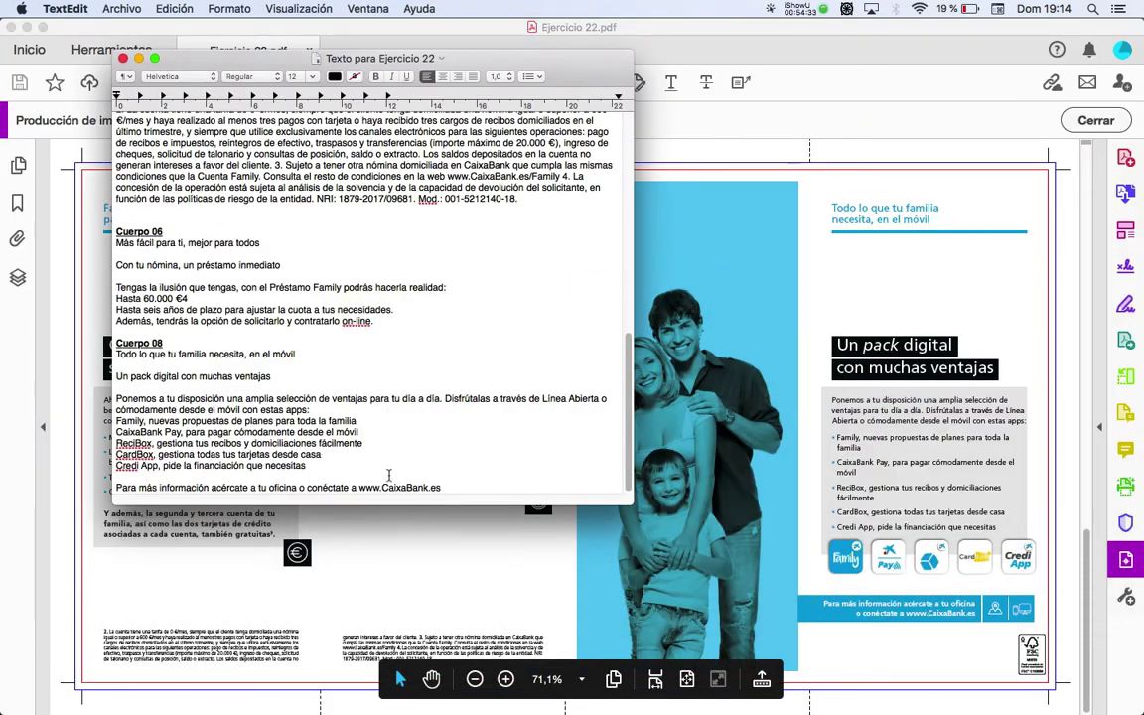
left_click_drag(453, 487, 97, 487)
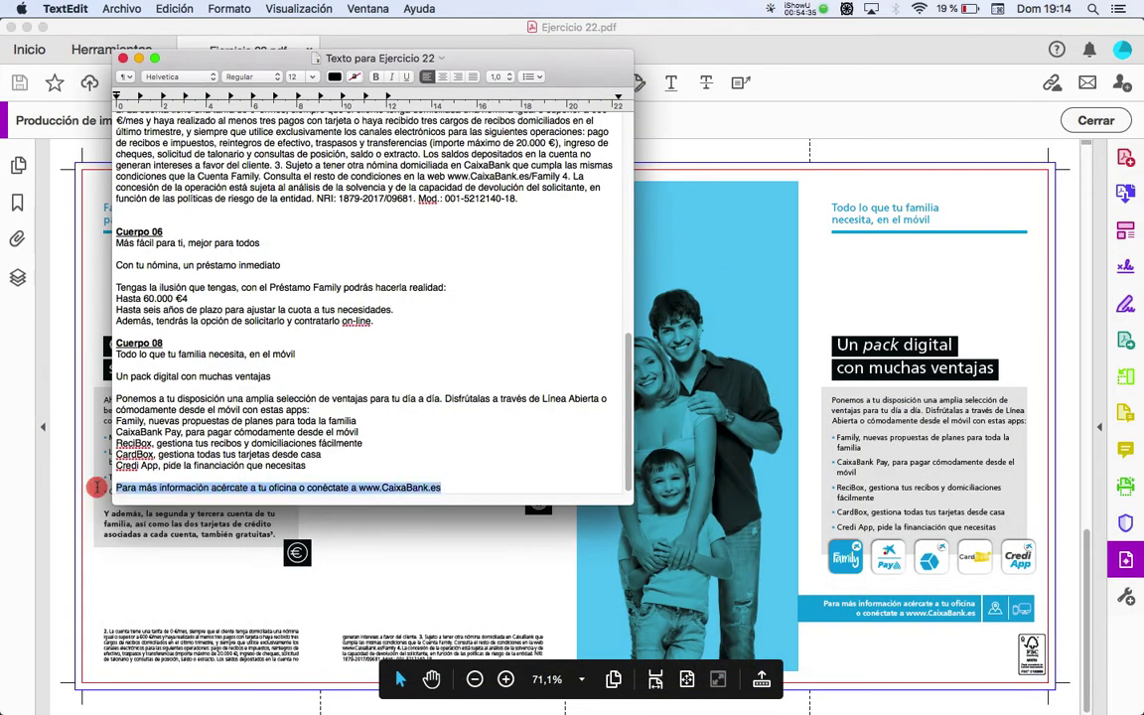
key("super+c")
Return to InDesign and paste the copied contact line into the new text frame on page 8
key("super+Tab")
key("super+Tab")
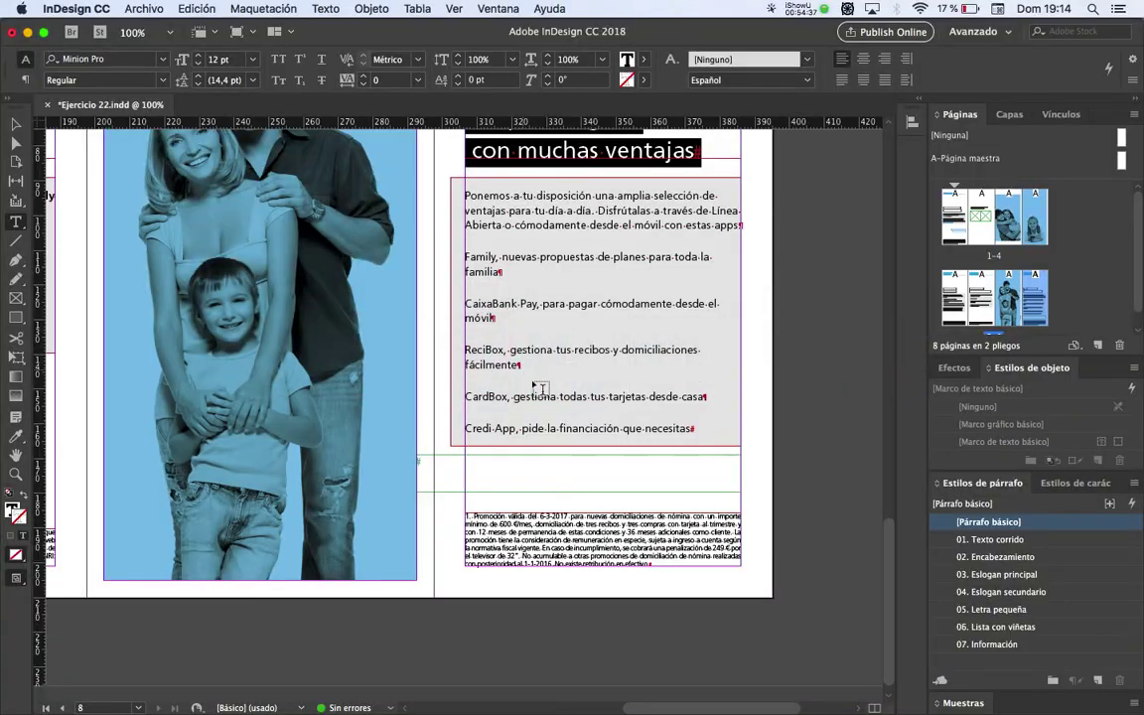
key("super+v")
Resize the contact text frame from its upper-left reference point to 96,5 mm wide and 10,7 mm high
left_click(16, 124)
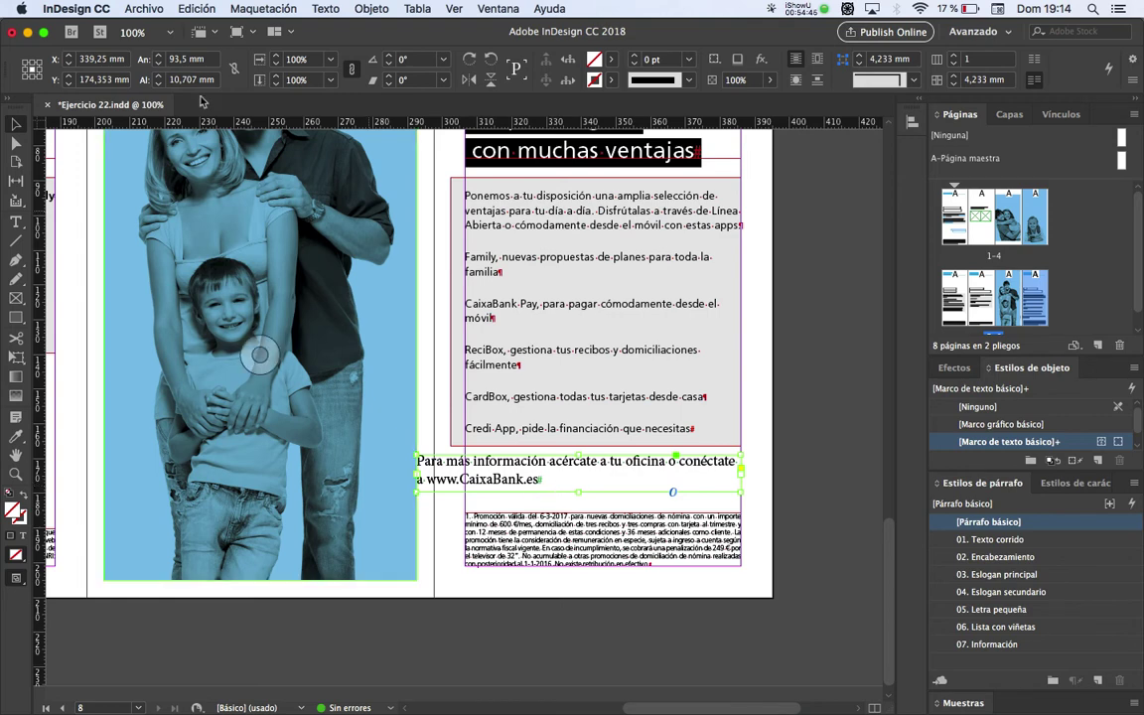
left_click(191, 60)
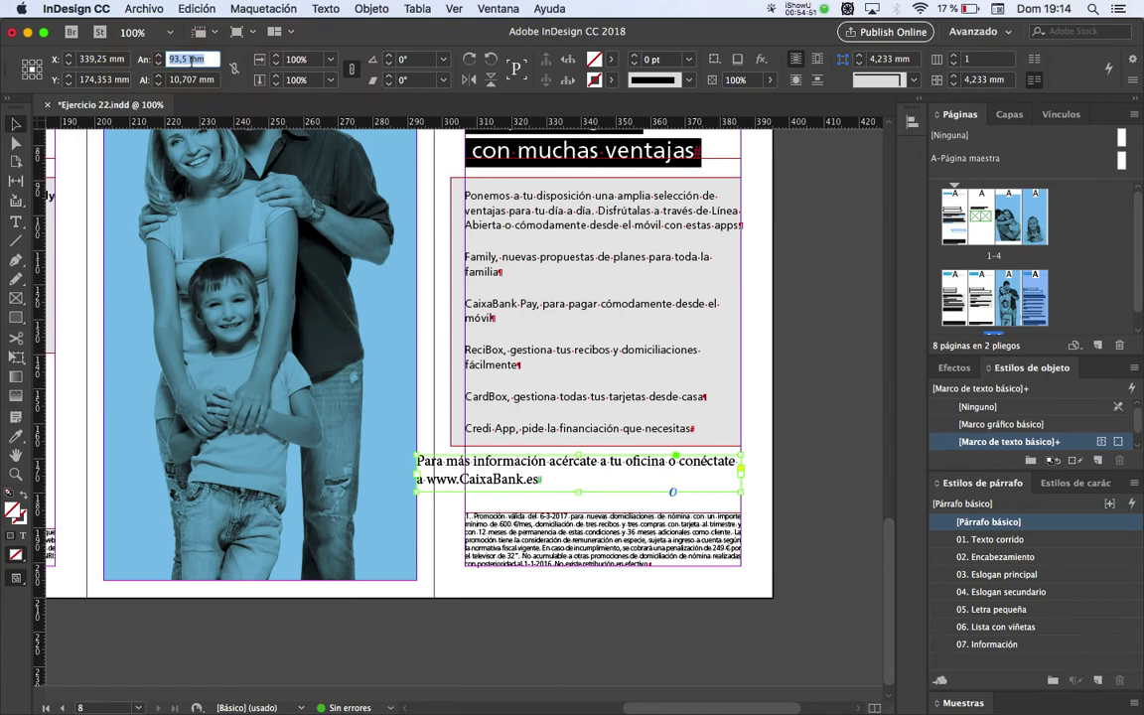
left_click(25, 61)
type("96")
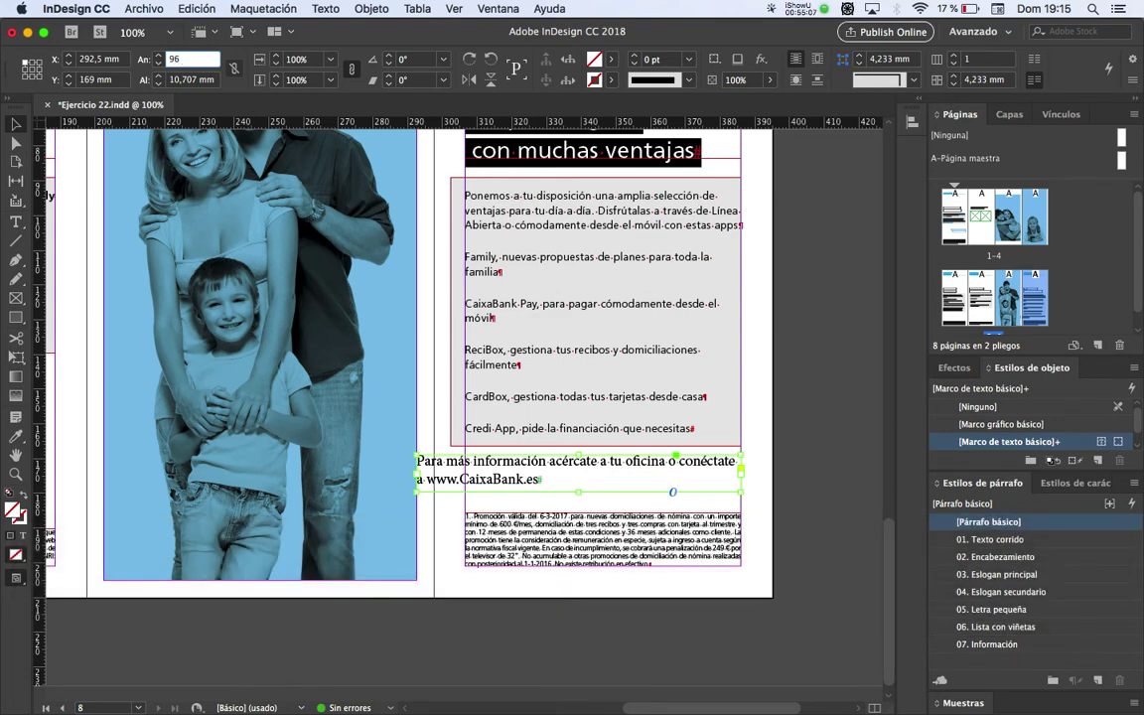
type(",5")
key("Tab")
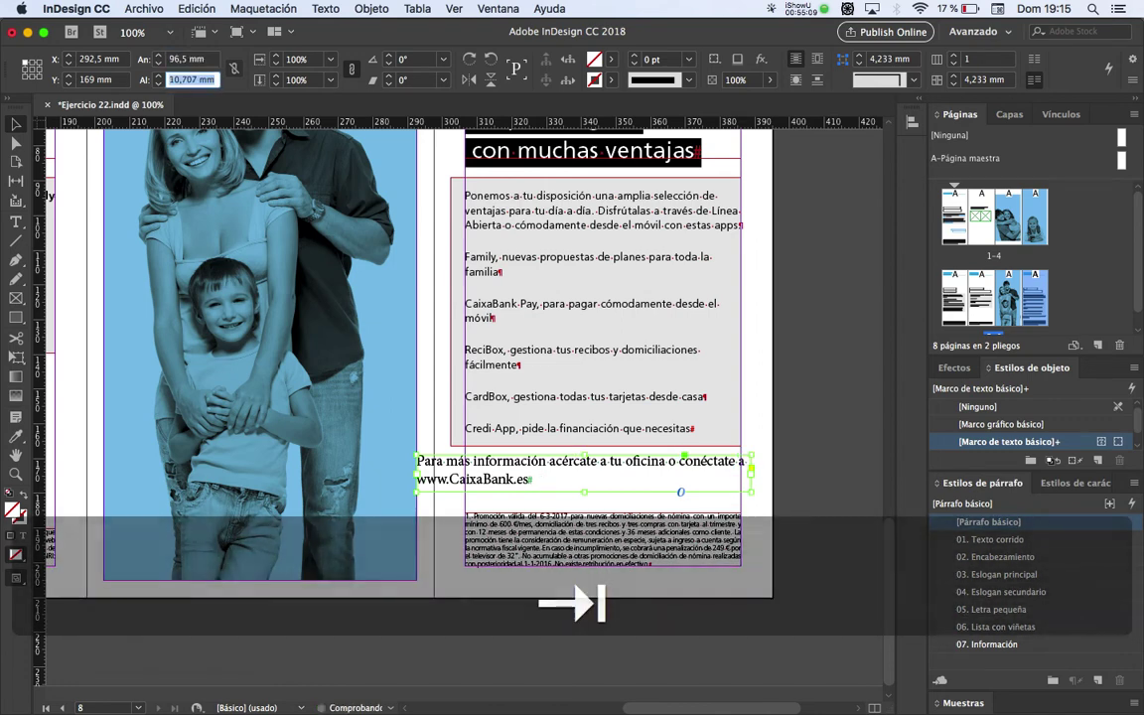
type("10,7")
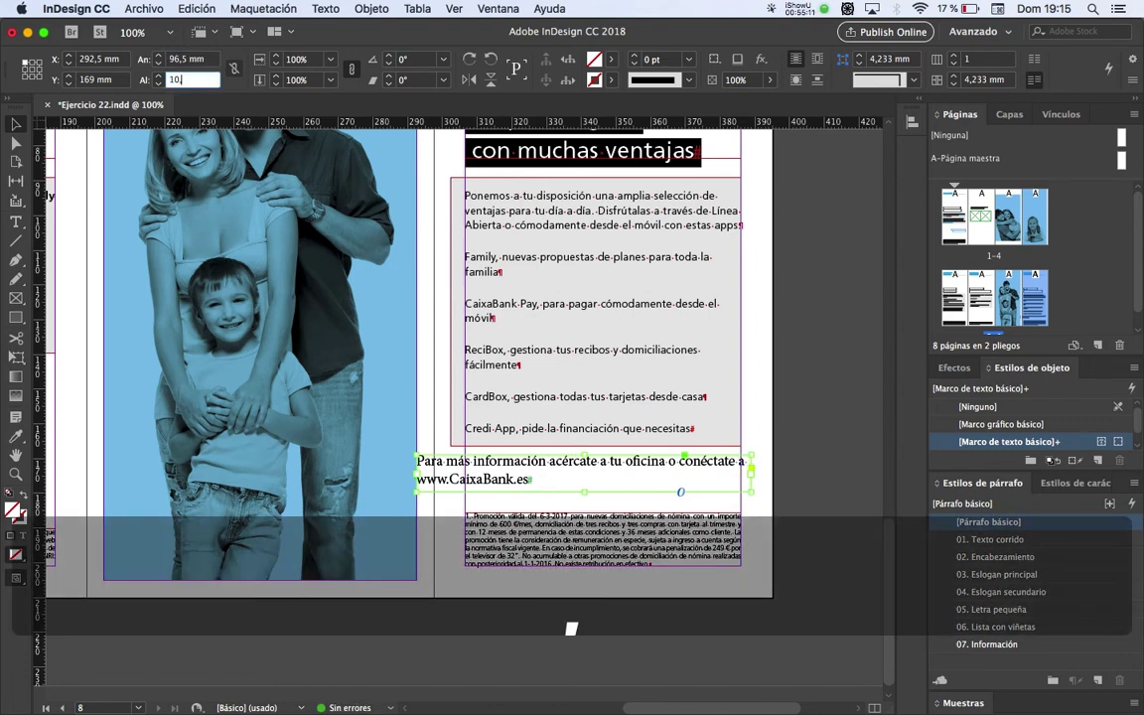
key("Tab")
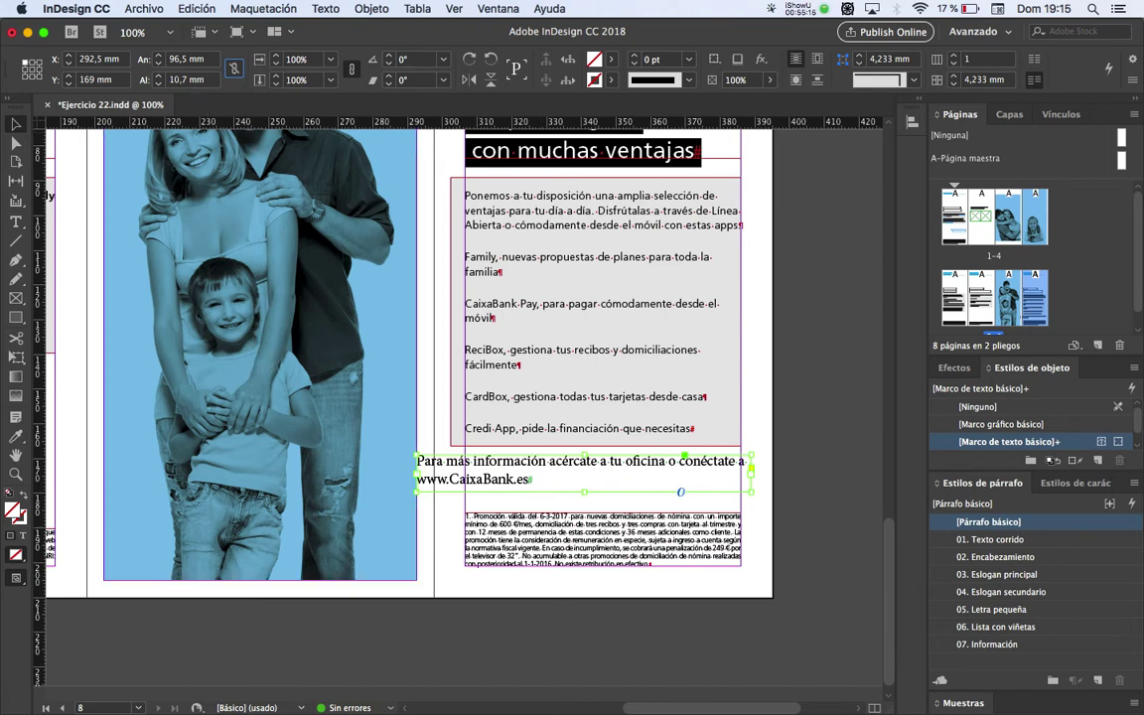
Set the contact text frame's Y position to 174 mm
left_click(85, 79)
type("174")
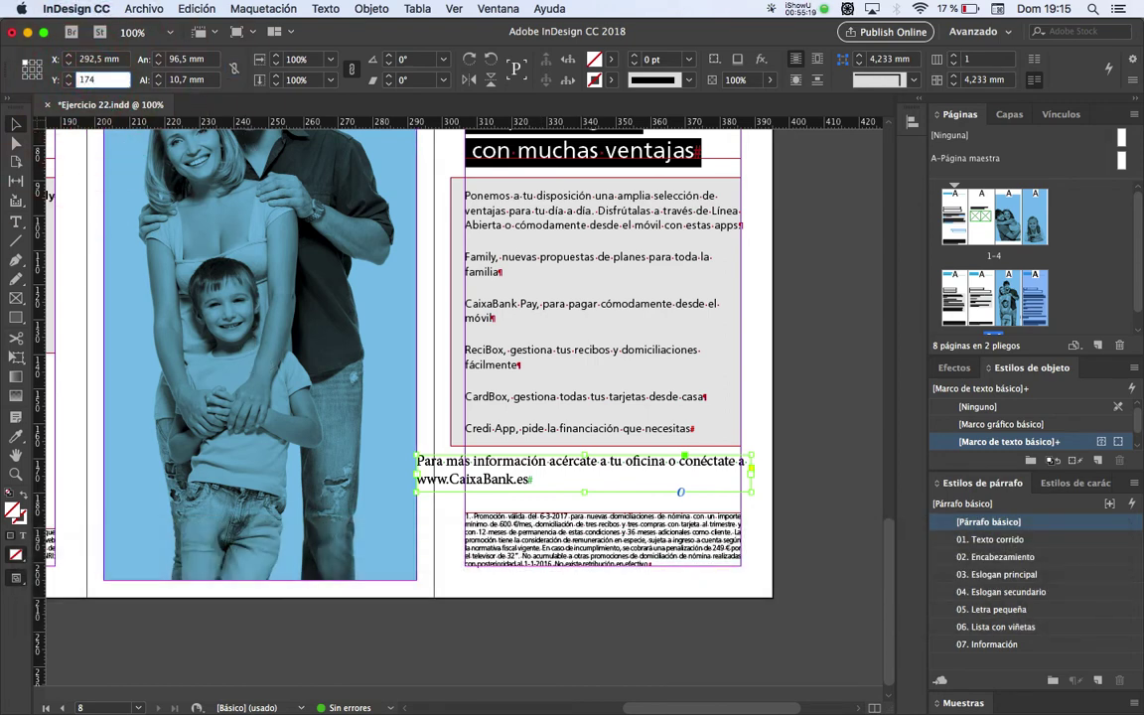
key("Tab")
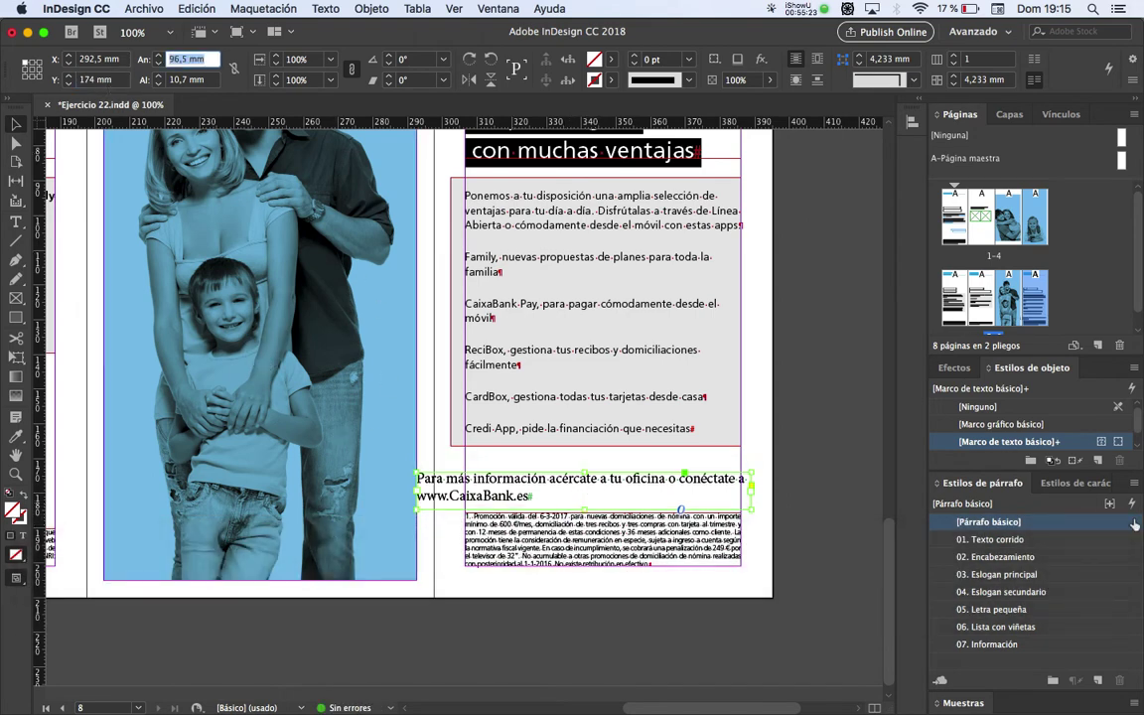
Create a new paragraph style named "08. Cintillo"
left_click(1136, 487)
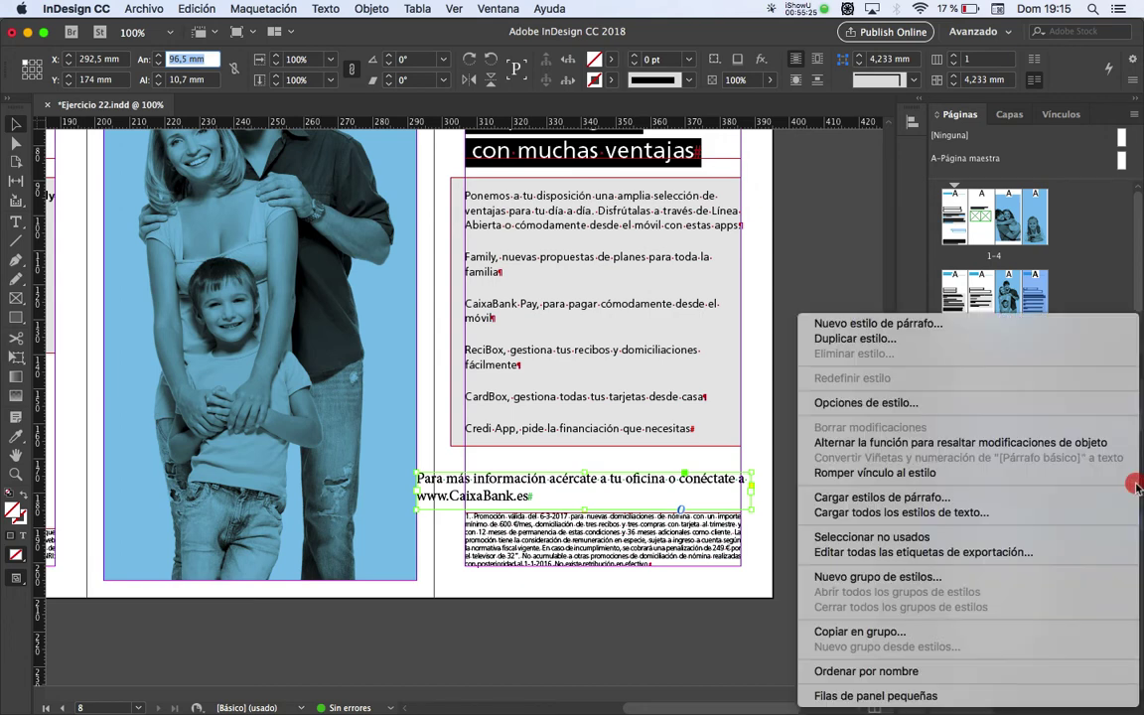
left_click(951, 328)
type("08")
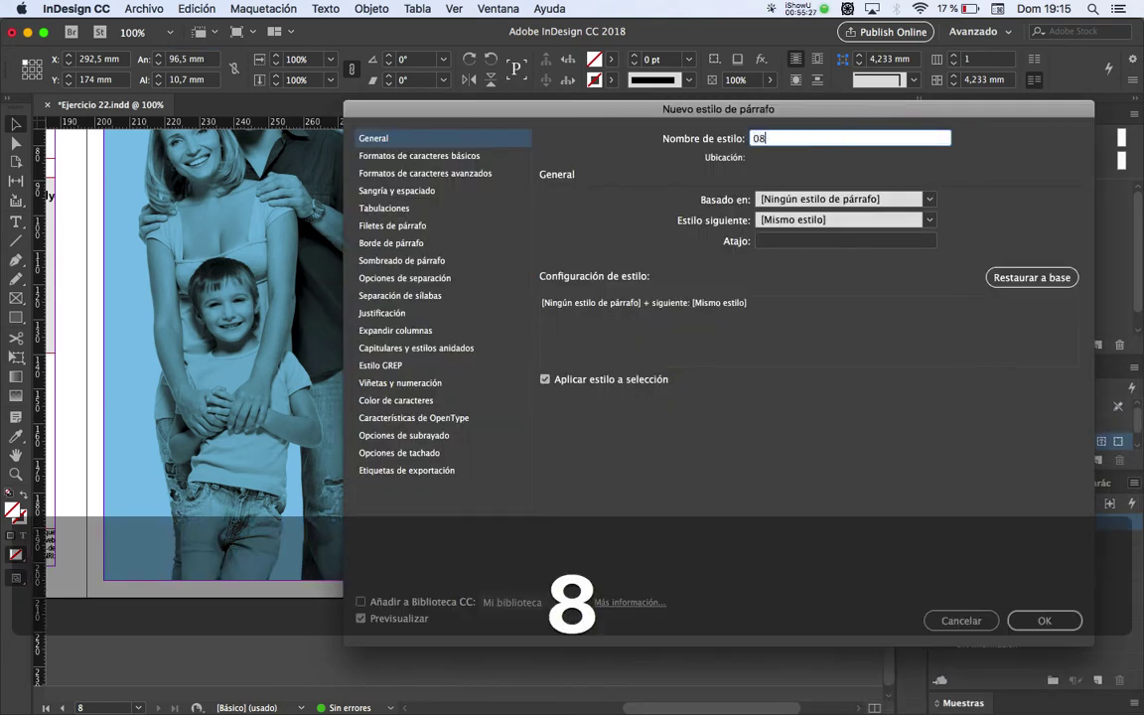
type(". Cintillo")
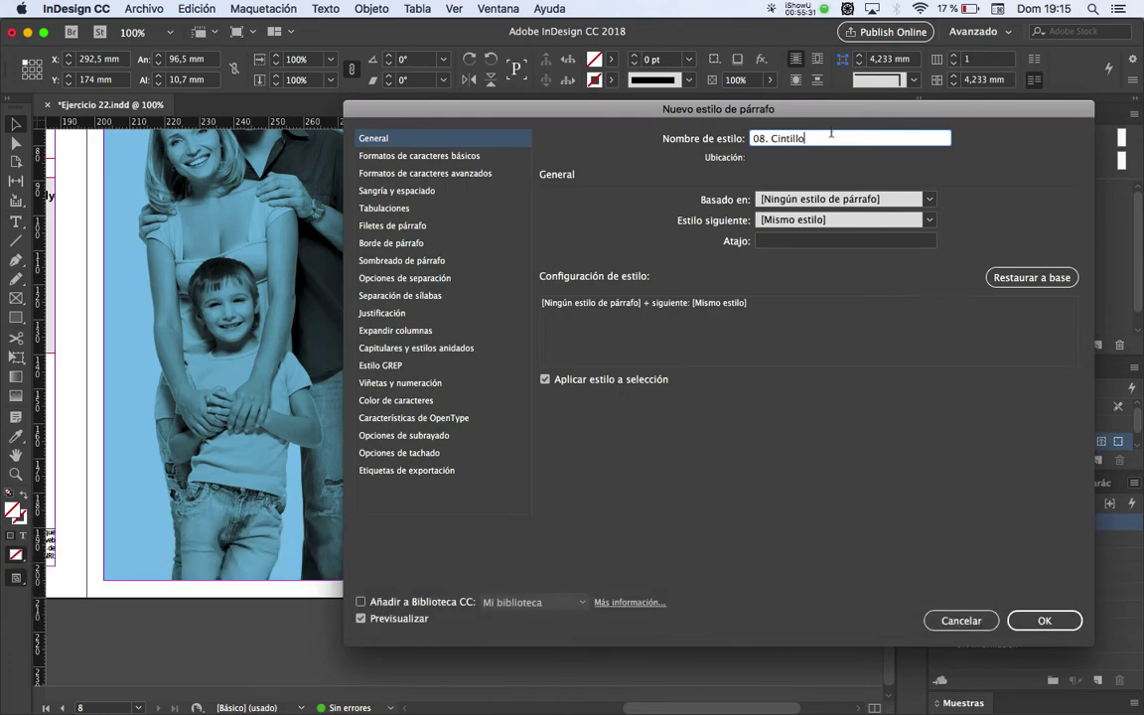
left_click_drag(829, 114, 789, 147)
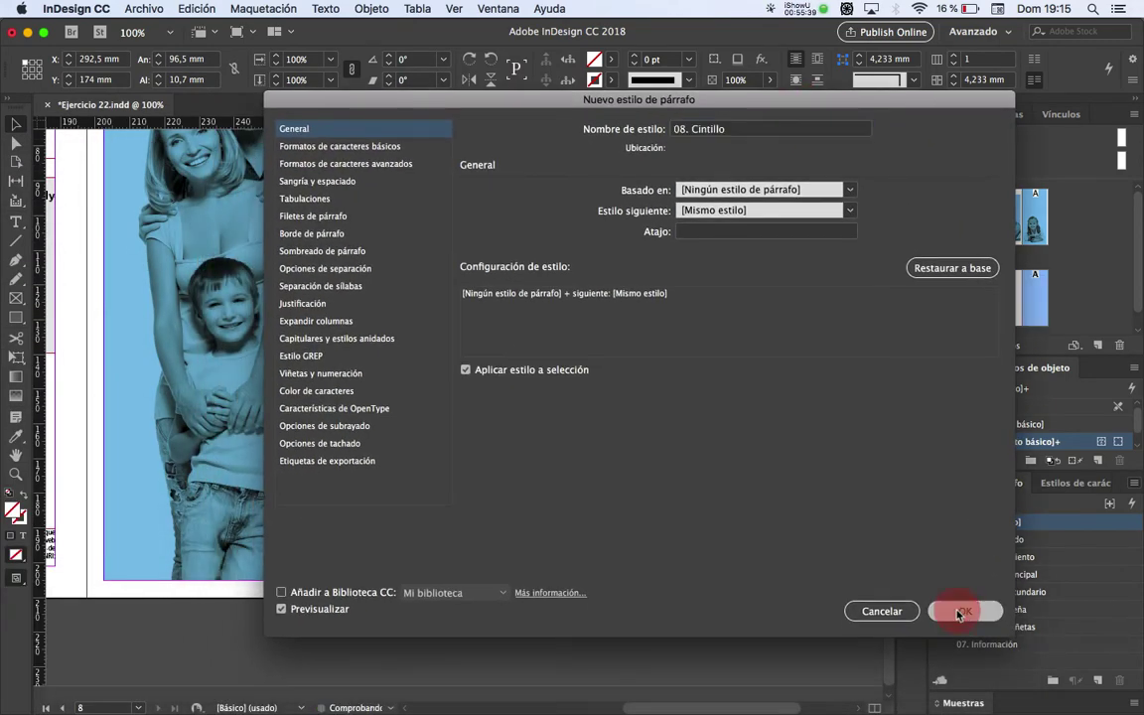
left_click(949, 609)
Apply the 08. Cintillo style to the contact text frame and base the style on 01. Texto corrido
left_click_drag(781, 628, 511, 448)
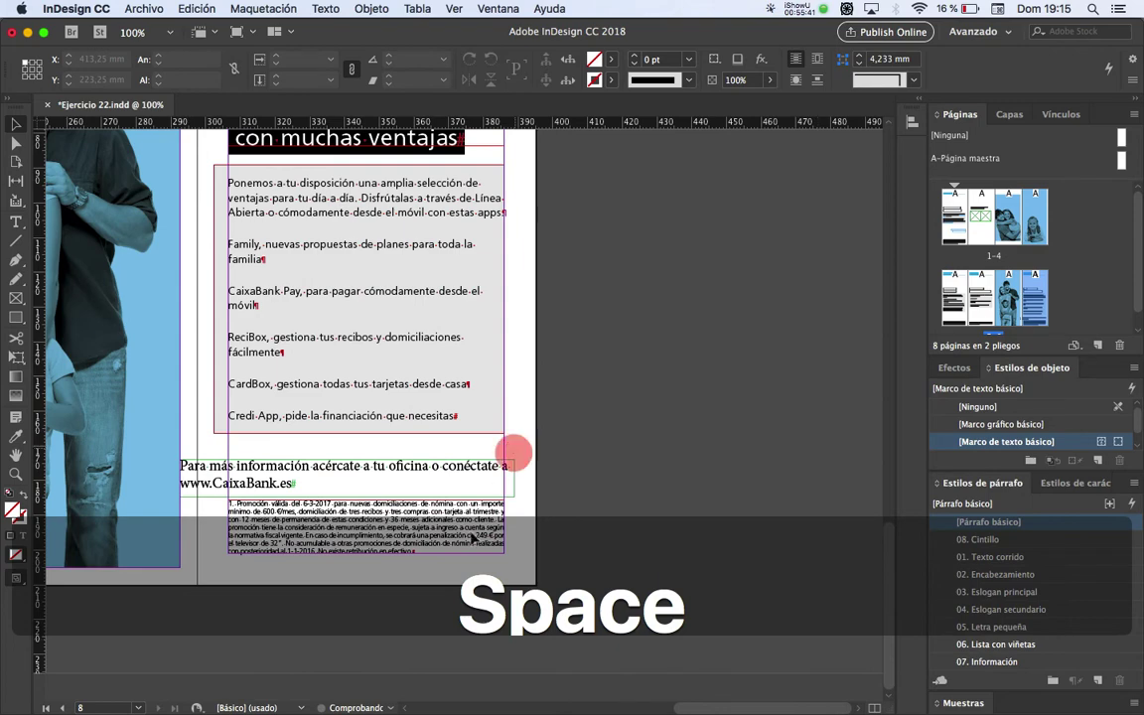
key("super+equal")
left_click_drag(417, 583, 418, 422)
left_click(574, 571)
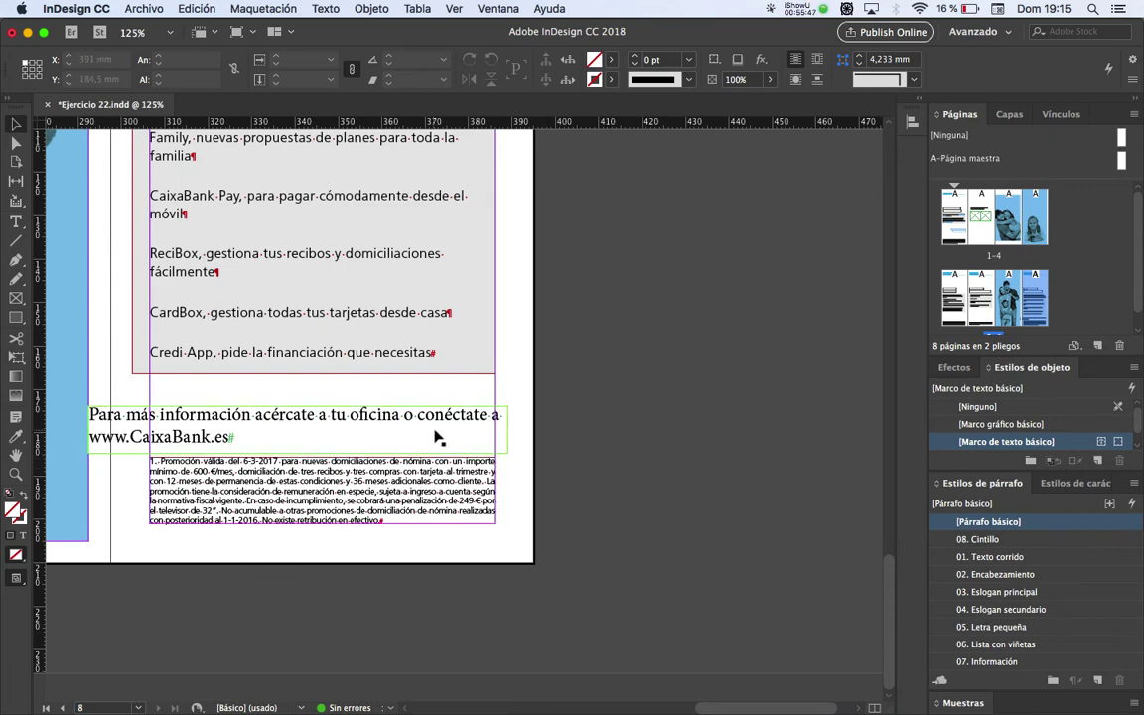
left_click(395, 397)
double_click(991, 539)
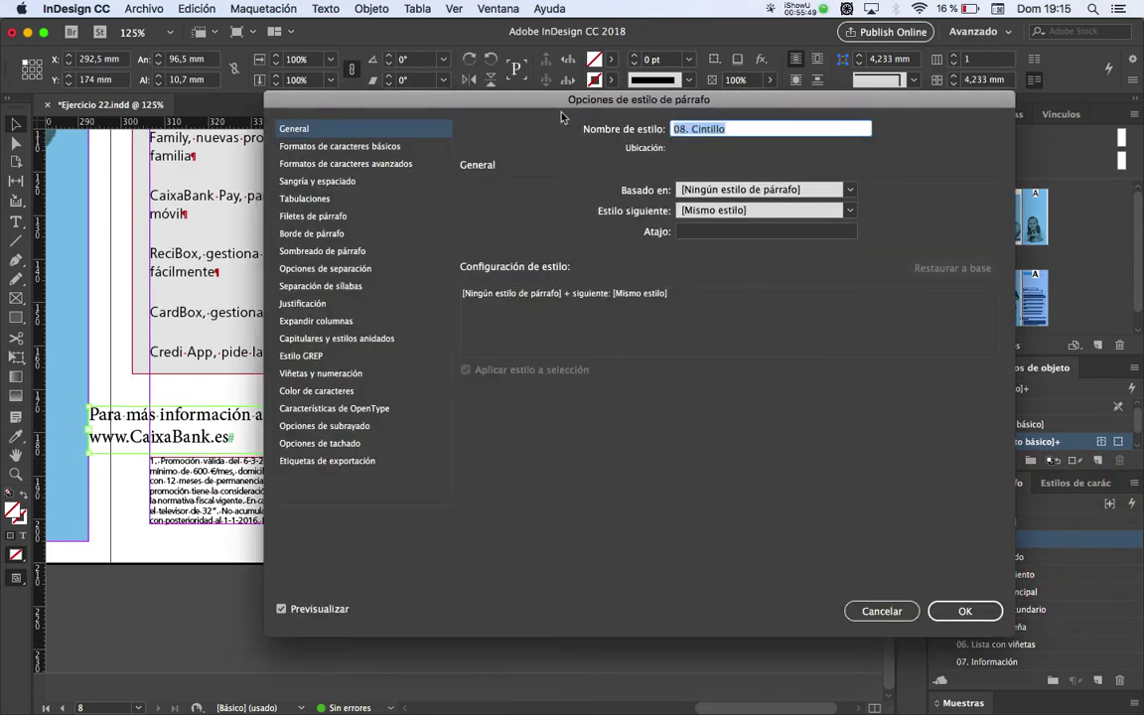
left_click_drag(713, 118, 823, 124)
left_click(1033, 200)
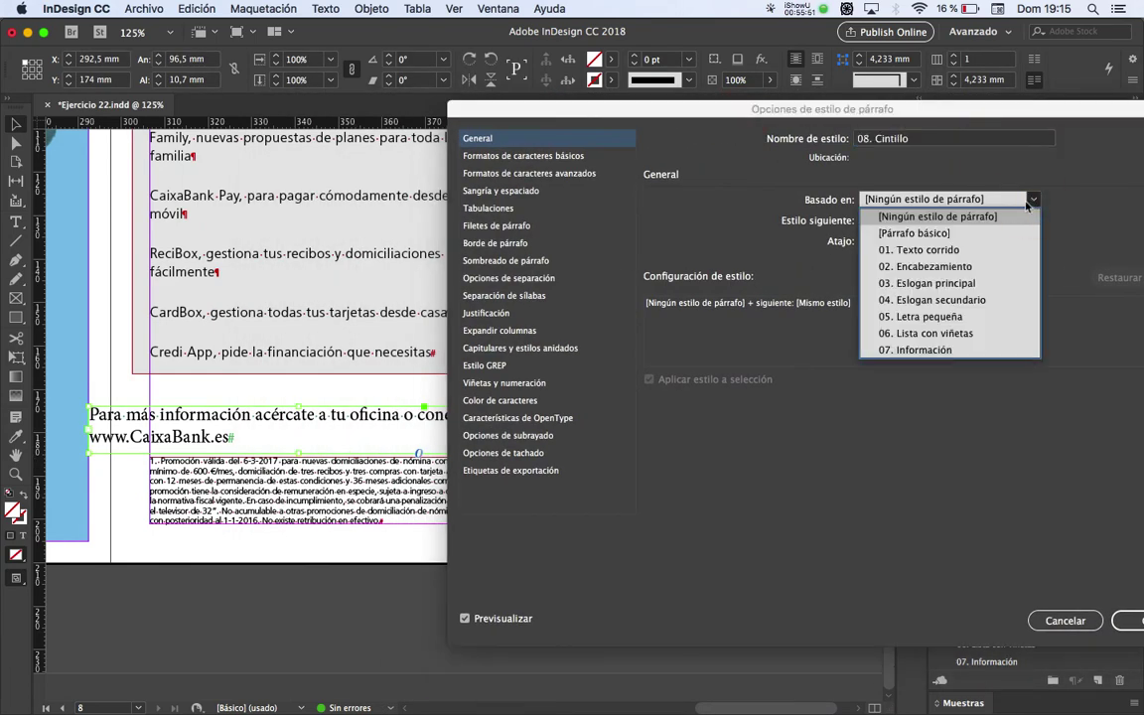
left_click(888, 250)
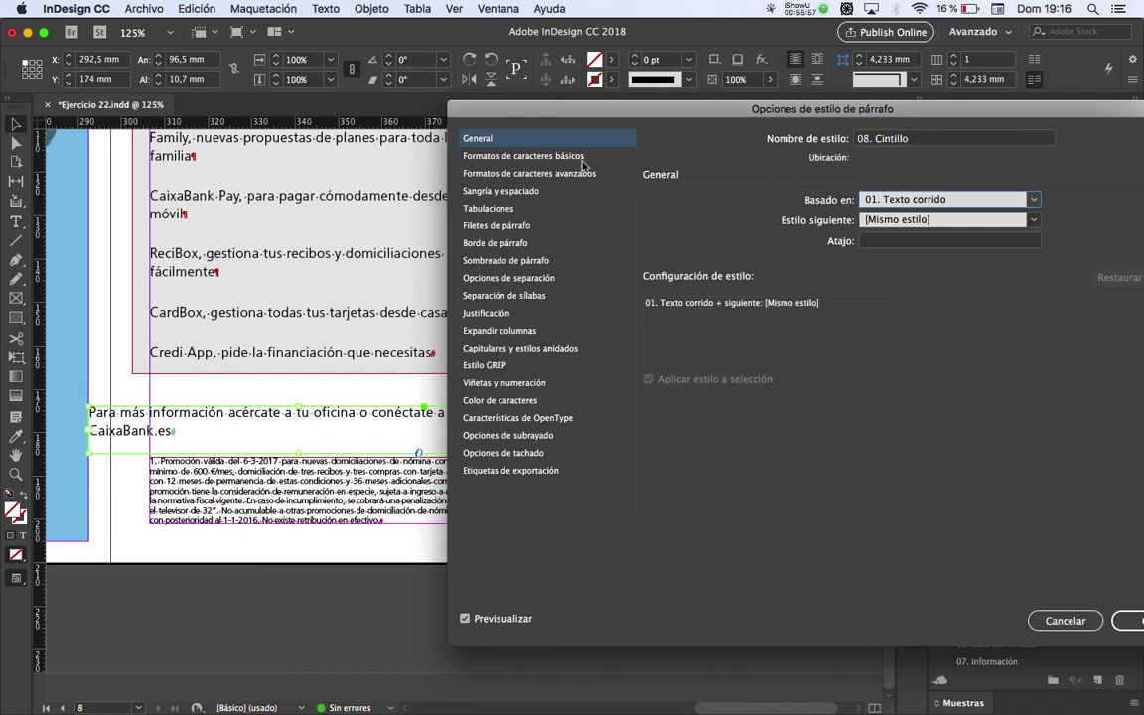
In the 08. Cintillo style, set the font style to 65 Bold, the leading to automatic and the tracking to -10
left_click(523, 156)
left_click(799, 225)
type("65 Bold")
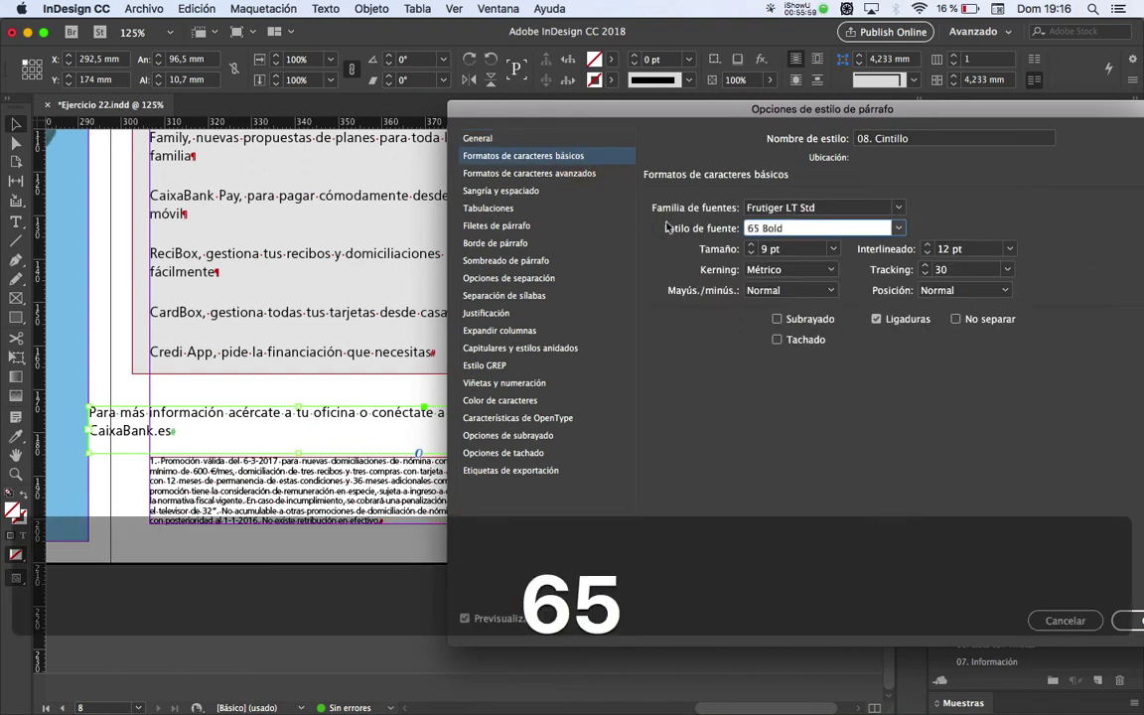
key("Tab")
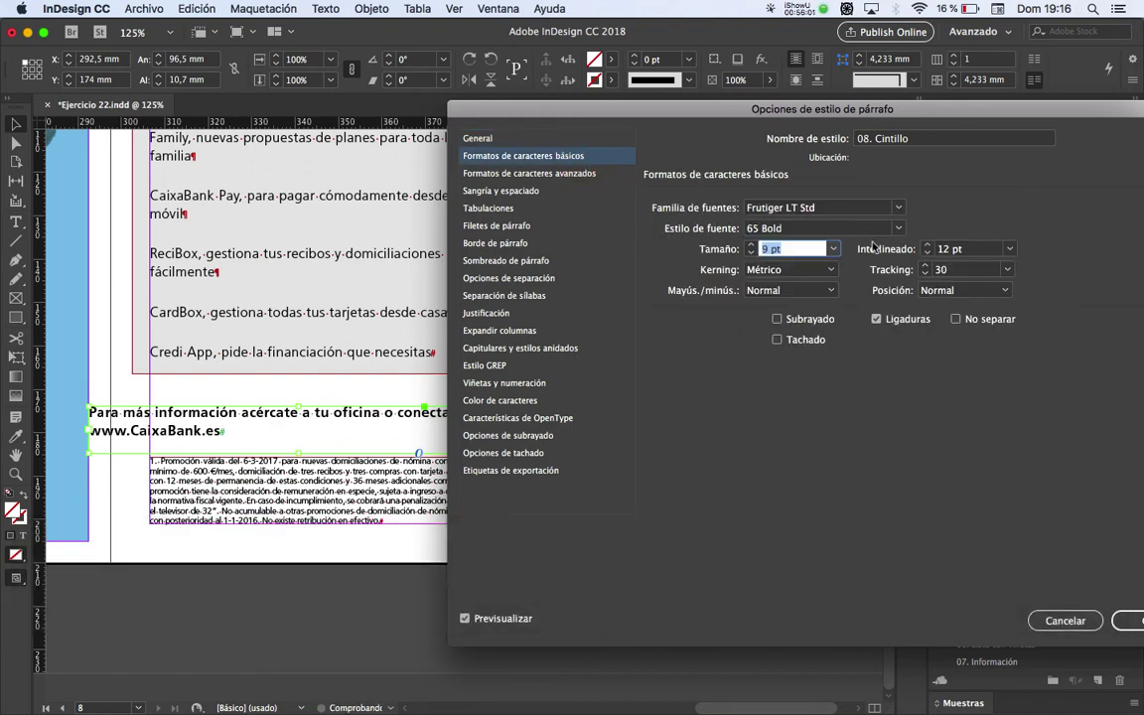
left_click(1009, 251)
left_click(958, 260)
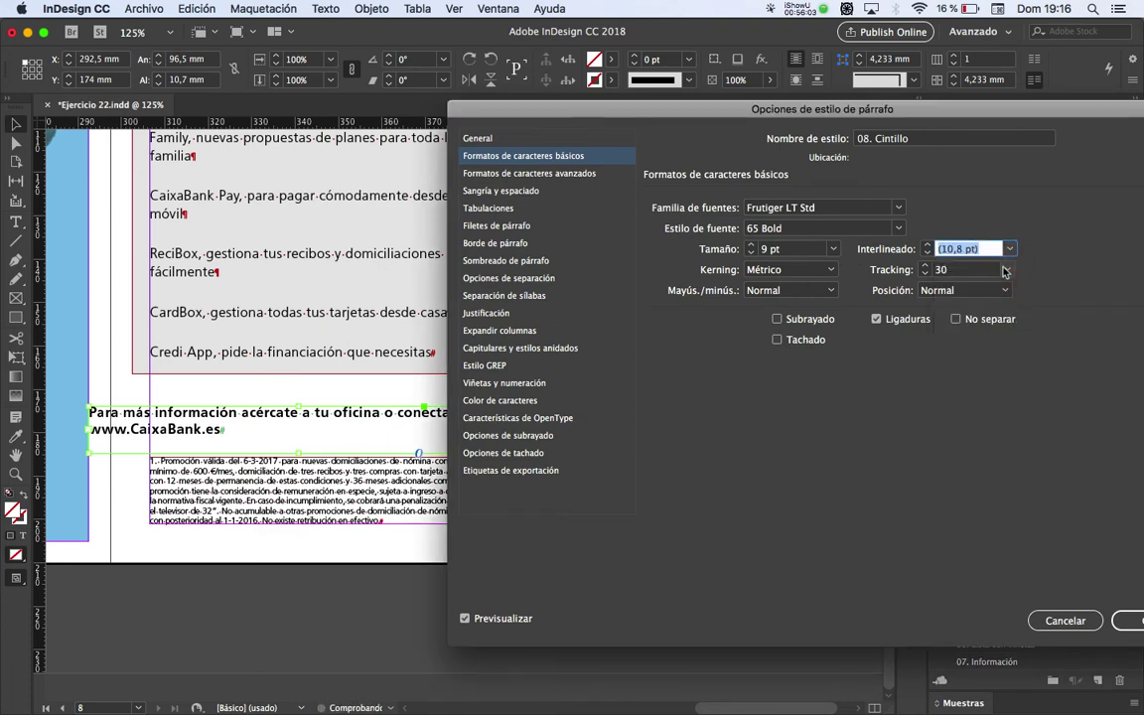
double_click(951, 270)
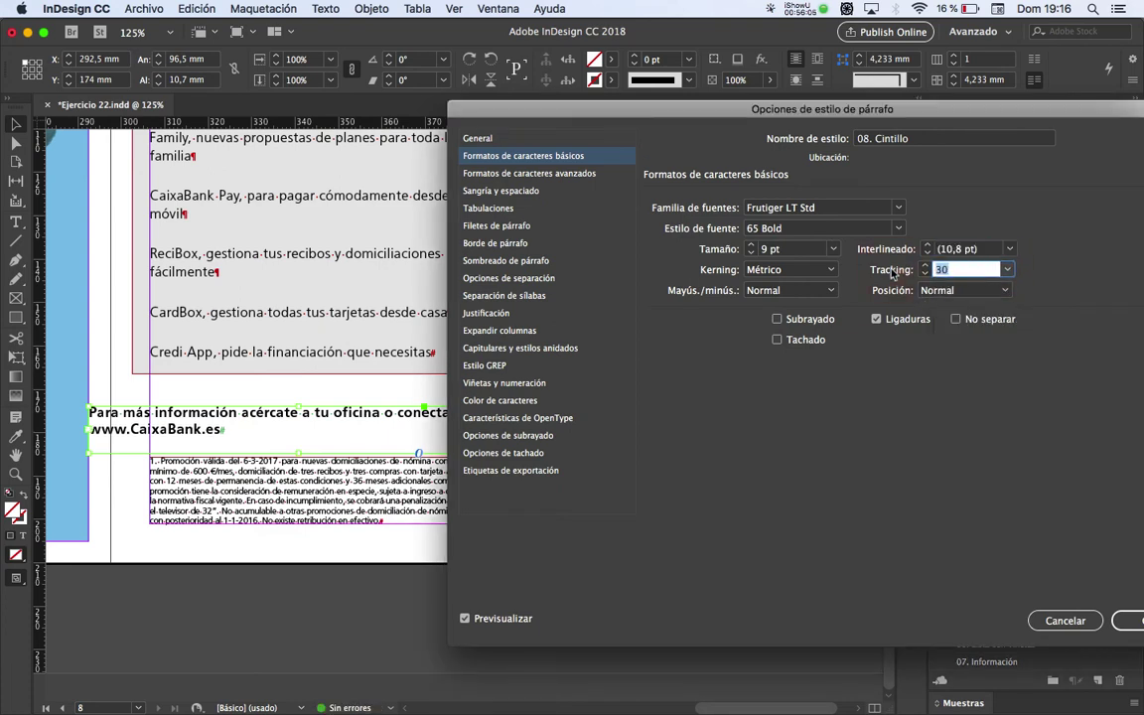
type("-10")
key("Tab")
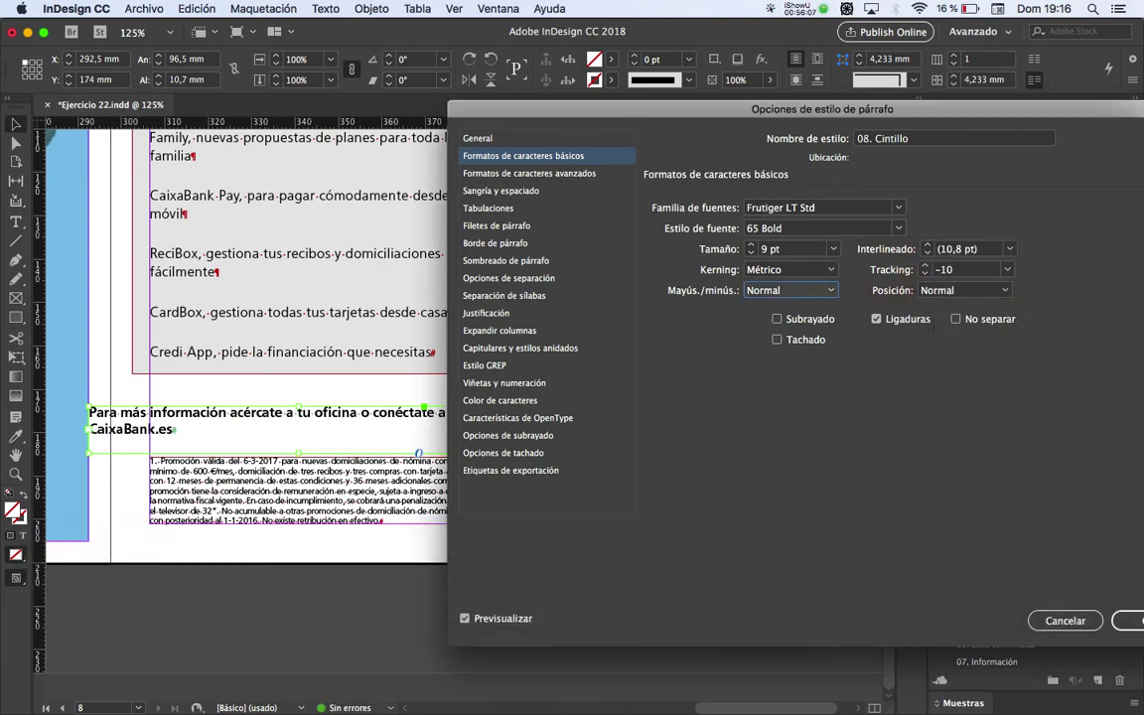
Turn on balanced ragged lines and set the alignment to Derecha in 08. Cintillo, checking against the reference PDF
left_click(486, 189)
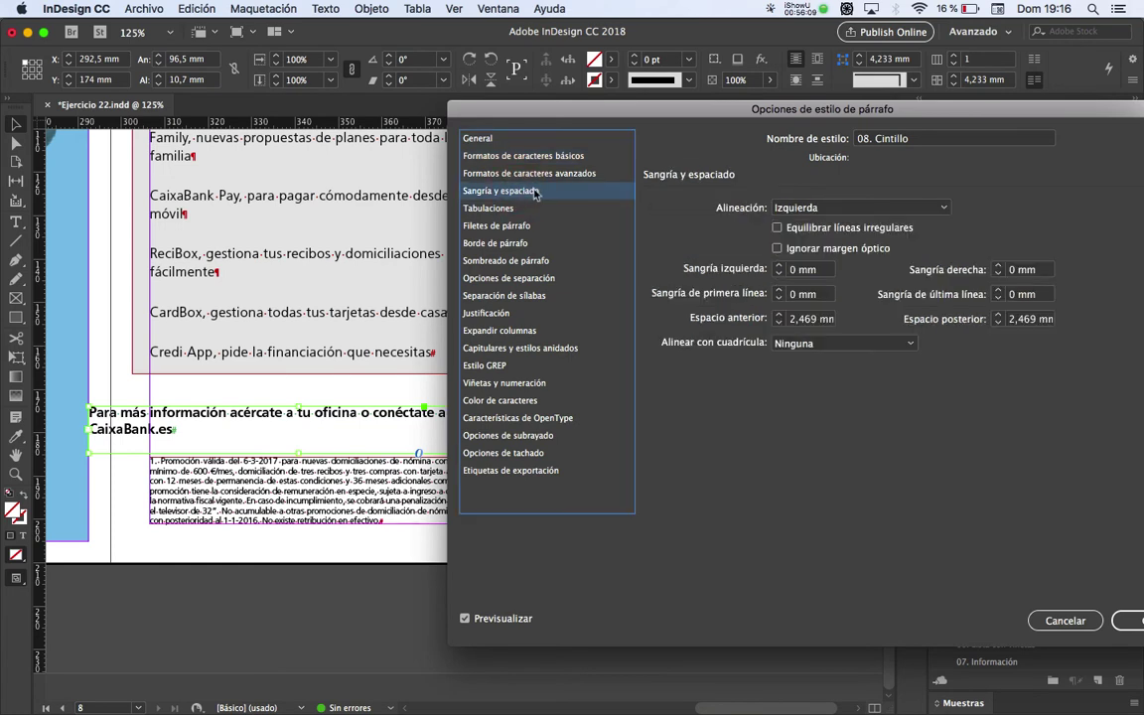
left_click(793, 231)
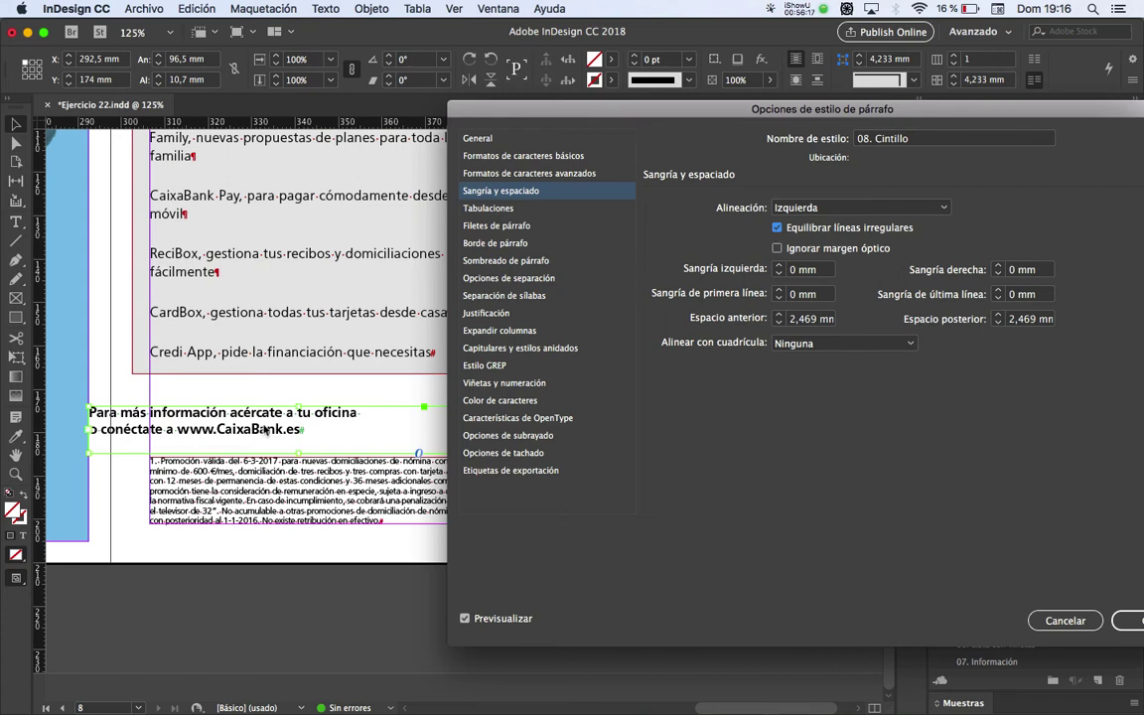
left_click(873, 207)
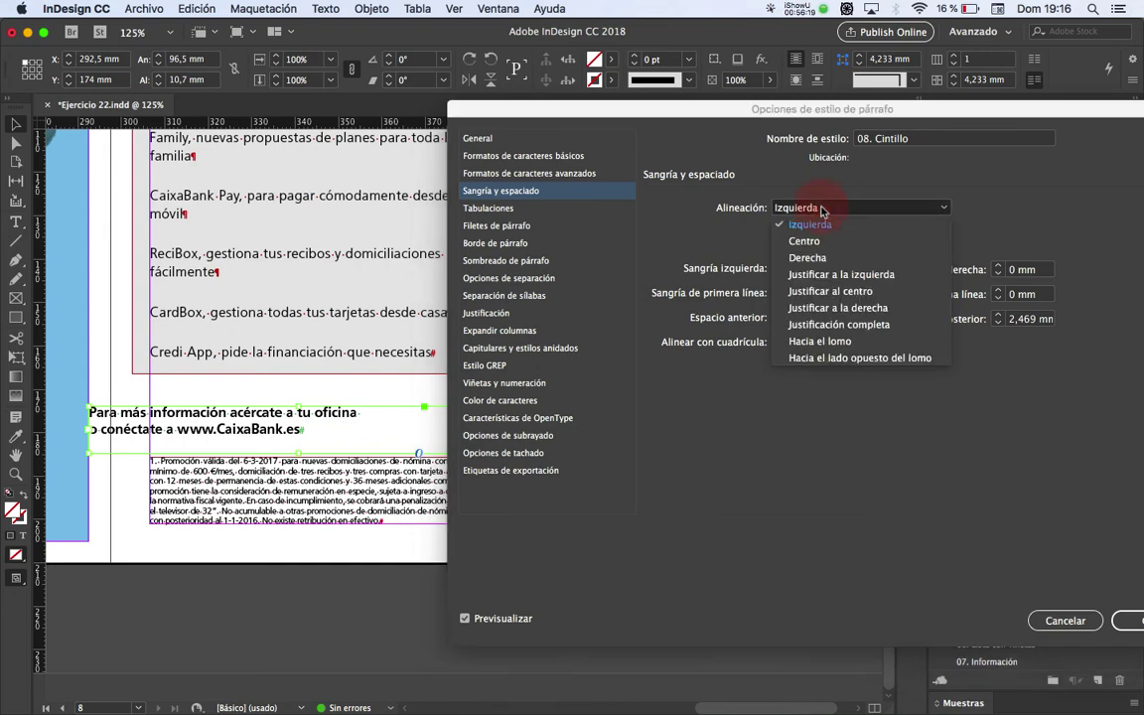
left_click(879, 260)
key("super+Tab")
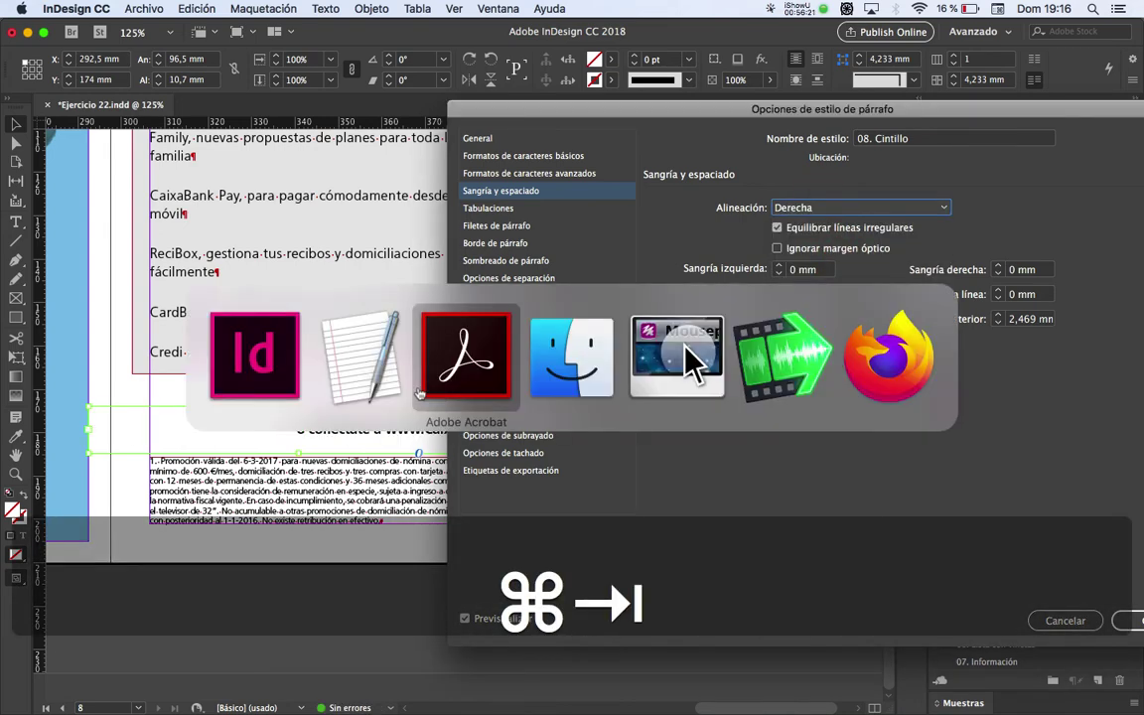
key("super+Tab")
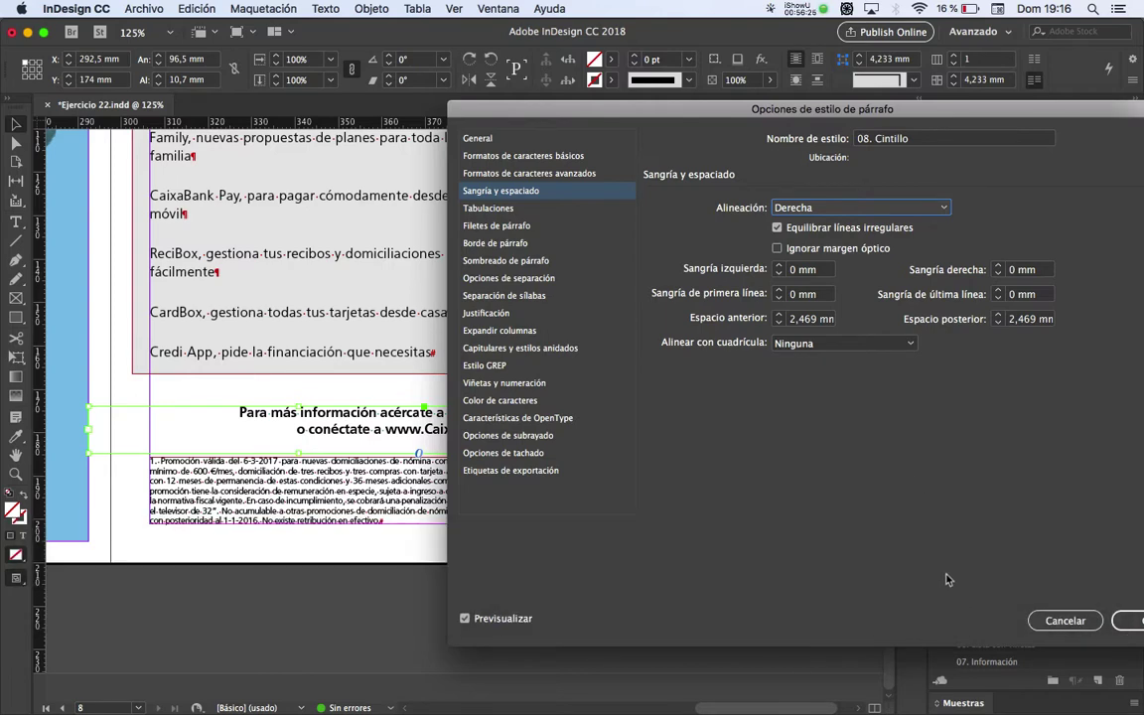
Set the right indent of 08. Cintillo to 24 mm and move the dialog aside to check the contact line
left_click(978, 269)
type("24")
left_click_drag(982, 110, 685, 446)
key("Tab")
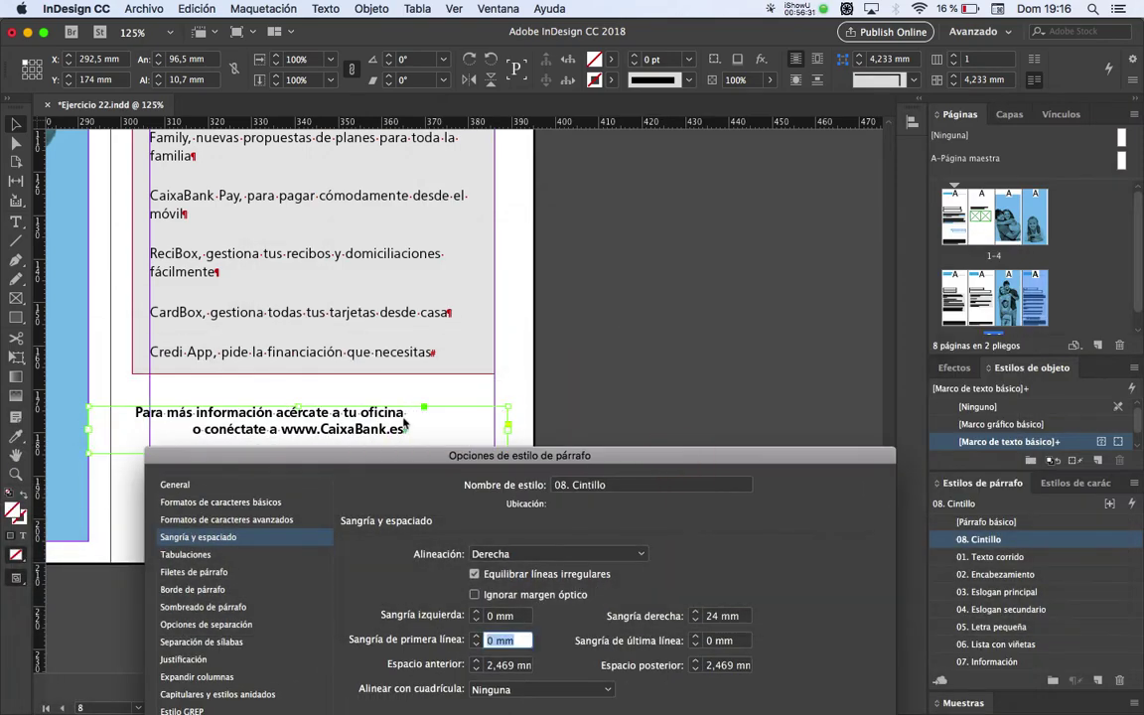
left_click_drag(579, 469, 521, 244)
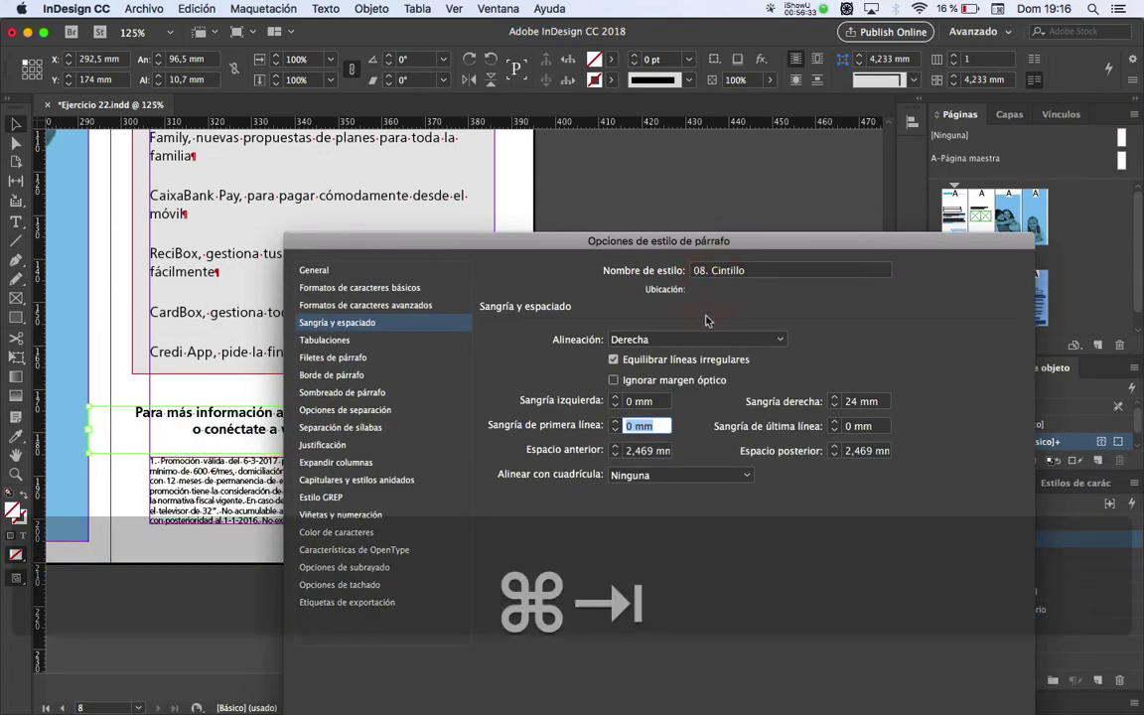
Compare the contact banner with the reference PDF and set the space before and after in 08. Cintillo to 0 mm
key("super+Tab")
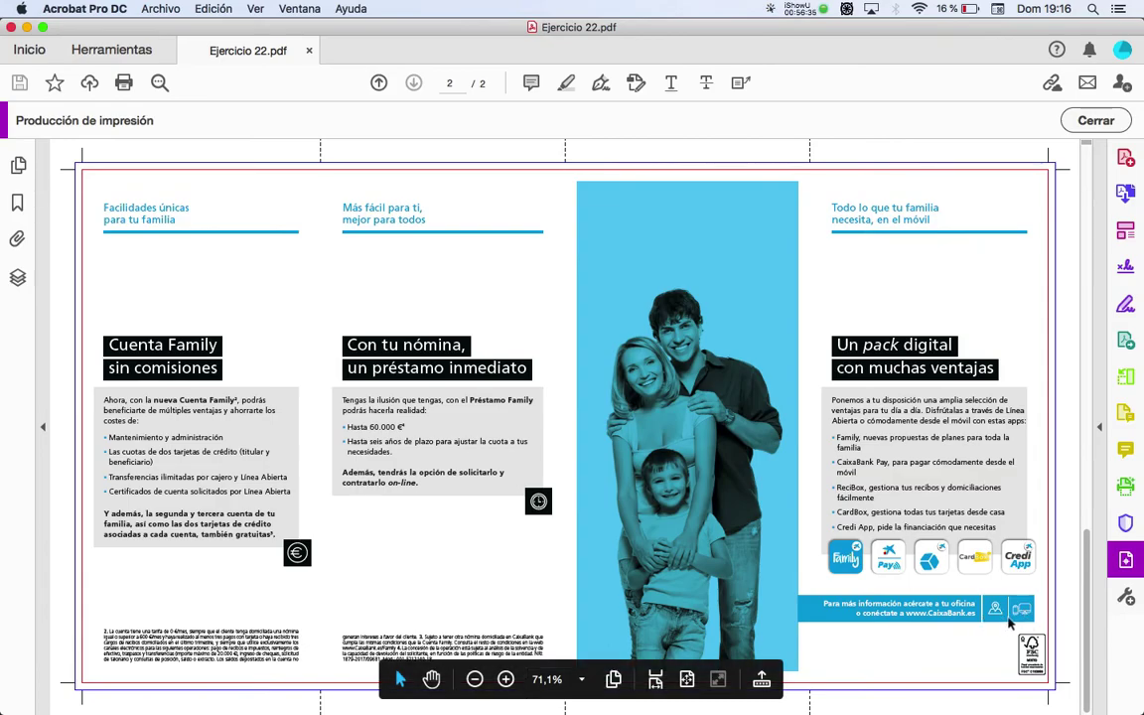
key("super+Tab")
left_click_drag(819, 242, 666, 148)
left_click(1110, 57)
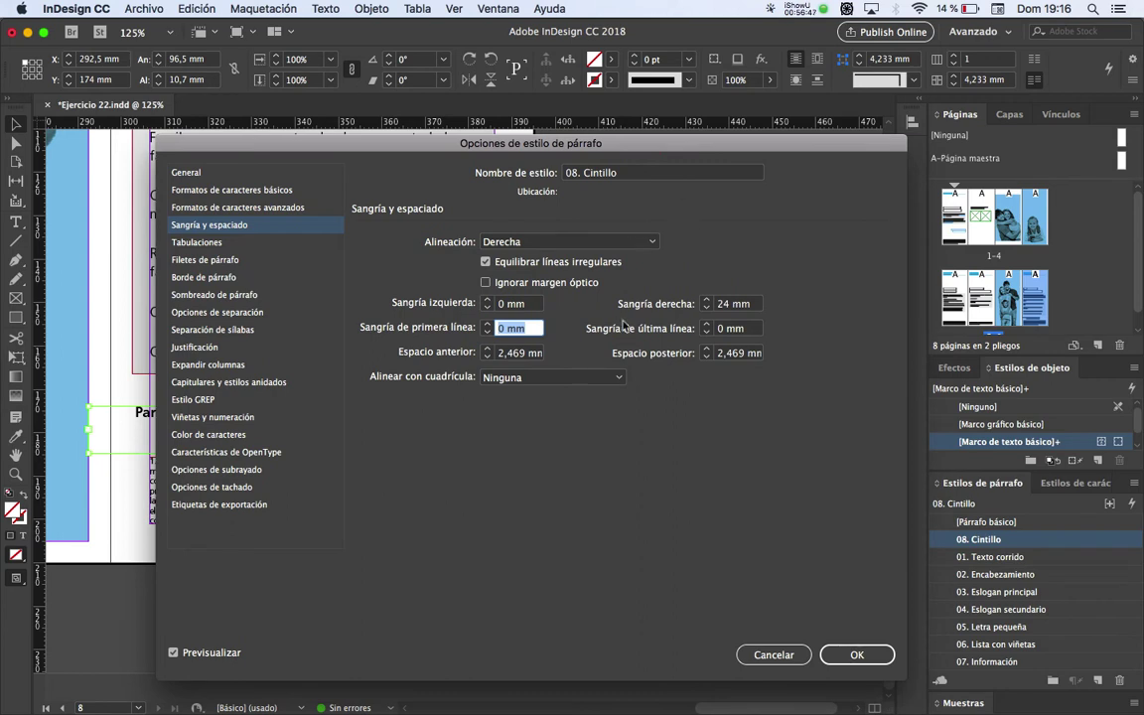
left_click(518, 352)
type("0")
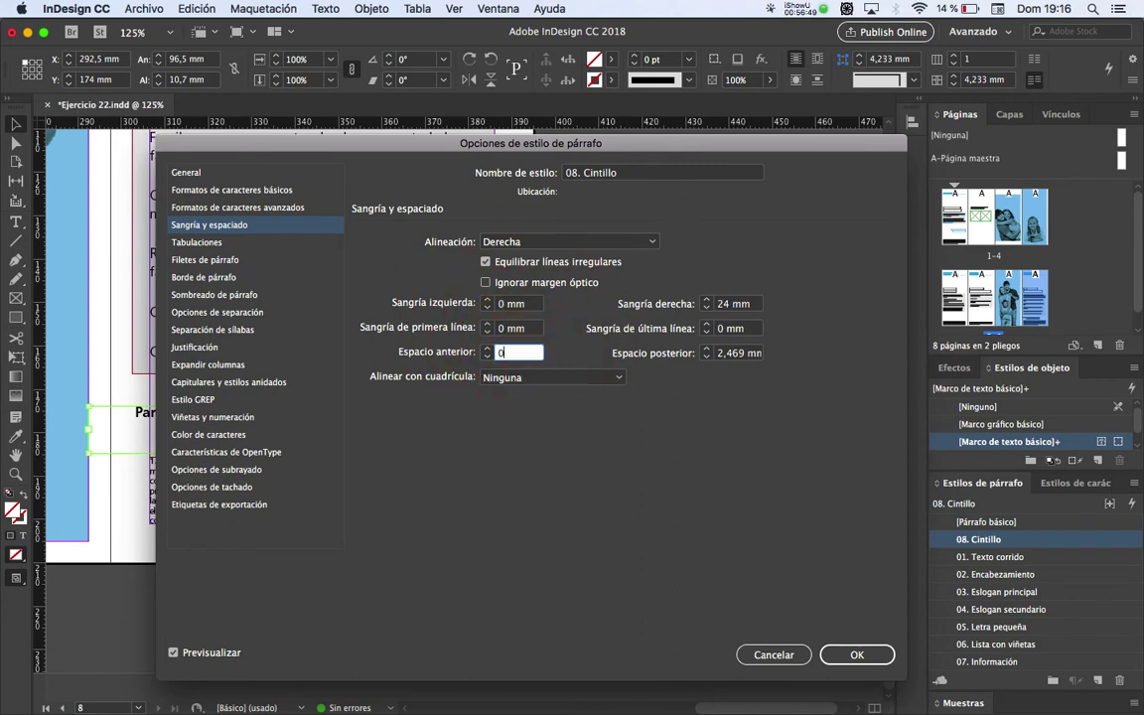
key("Tab")
type("0")
key("Tab")
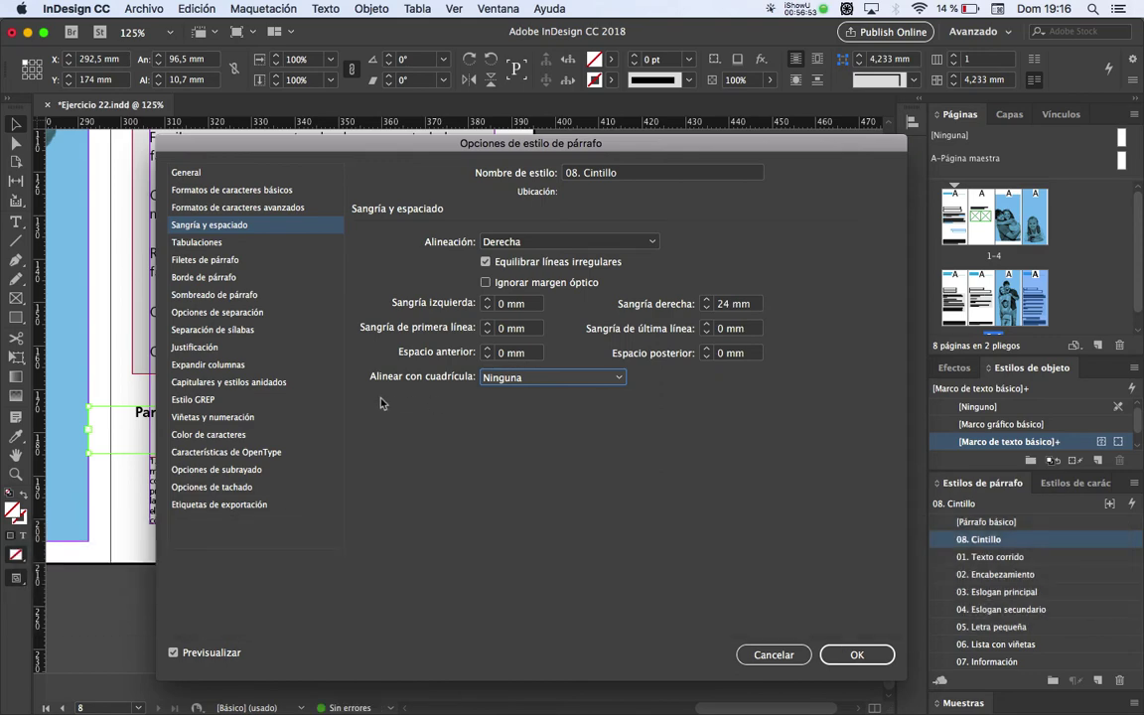
Set the character color of the 08. Cintillo style to [Papel] and confirm the style options
left_click_drag(337, 141, 478, 138)
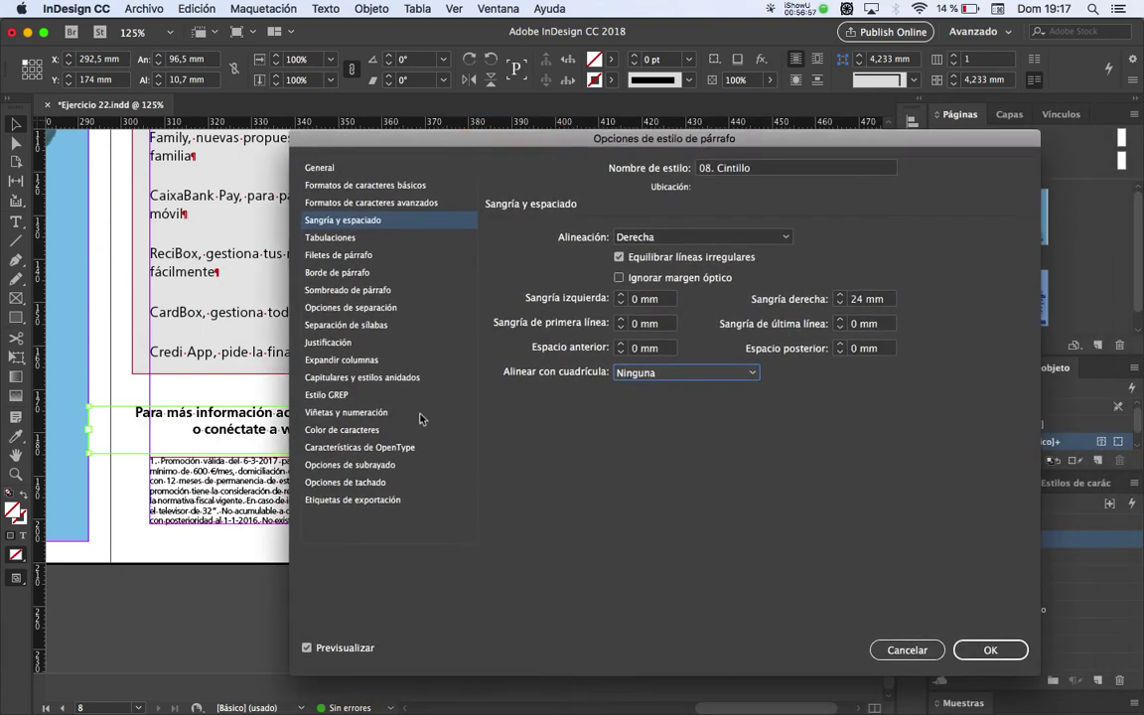
left_click(359, 430)
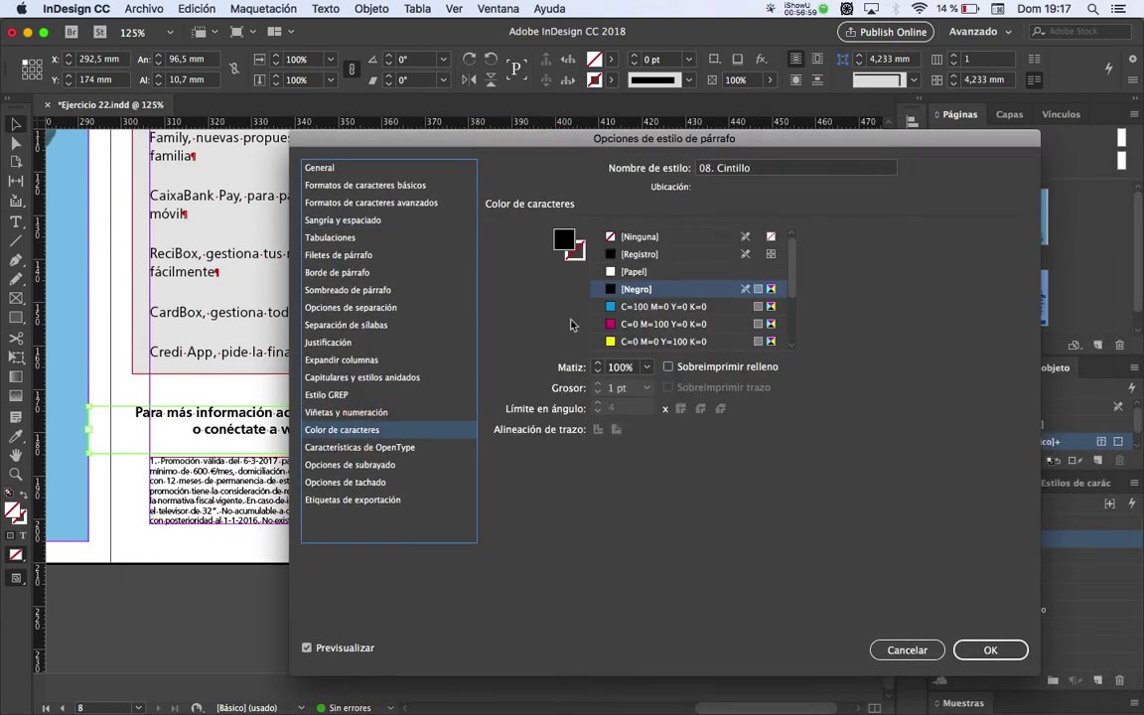
left_click(645, 268)
scroll(646, 288, "down", 2)
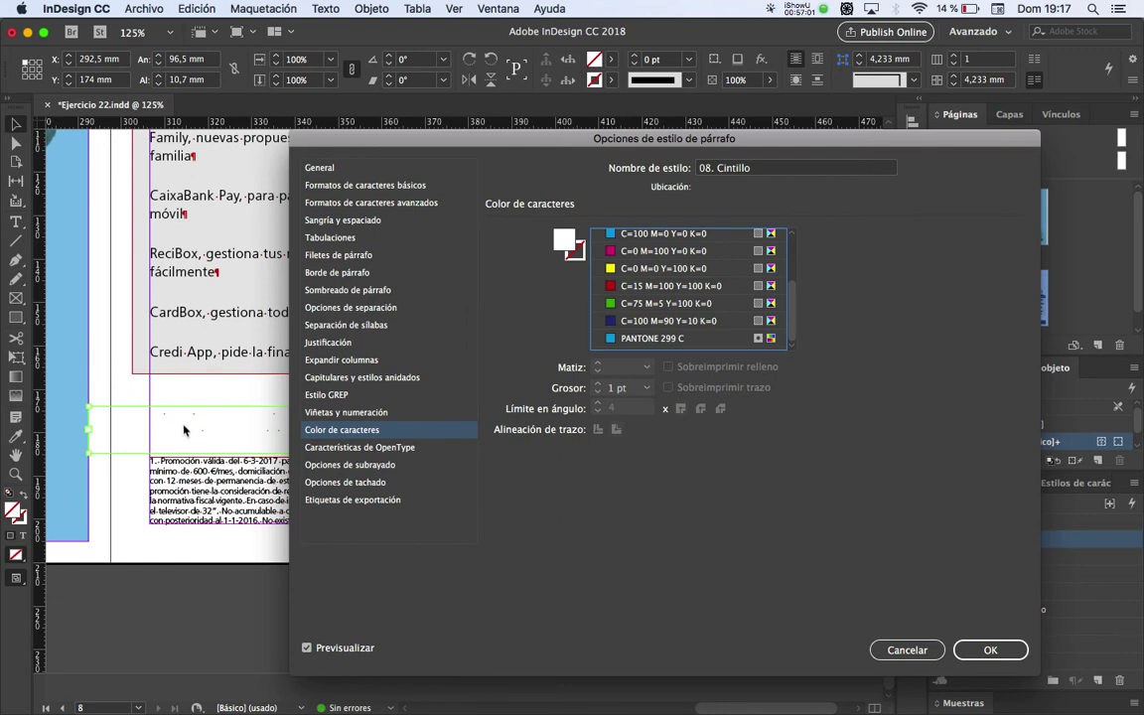
left_click(989, 650)
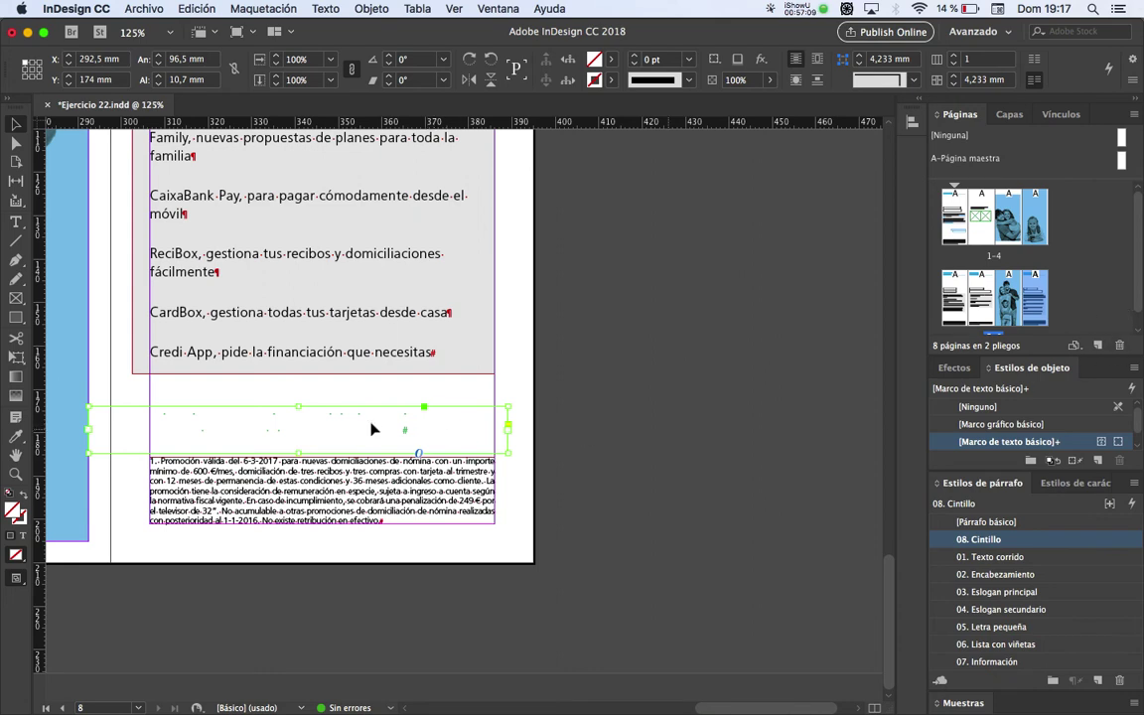
Sort the paragraph styles by name and enlarge the object styles list
left_click(1140, 486)
left_click(1051, 666)
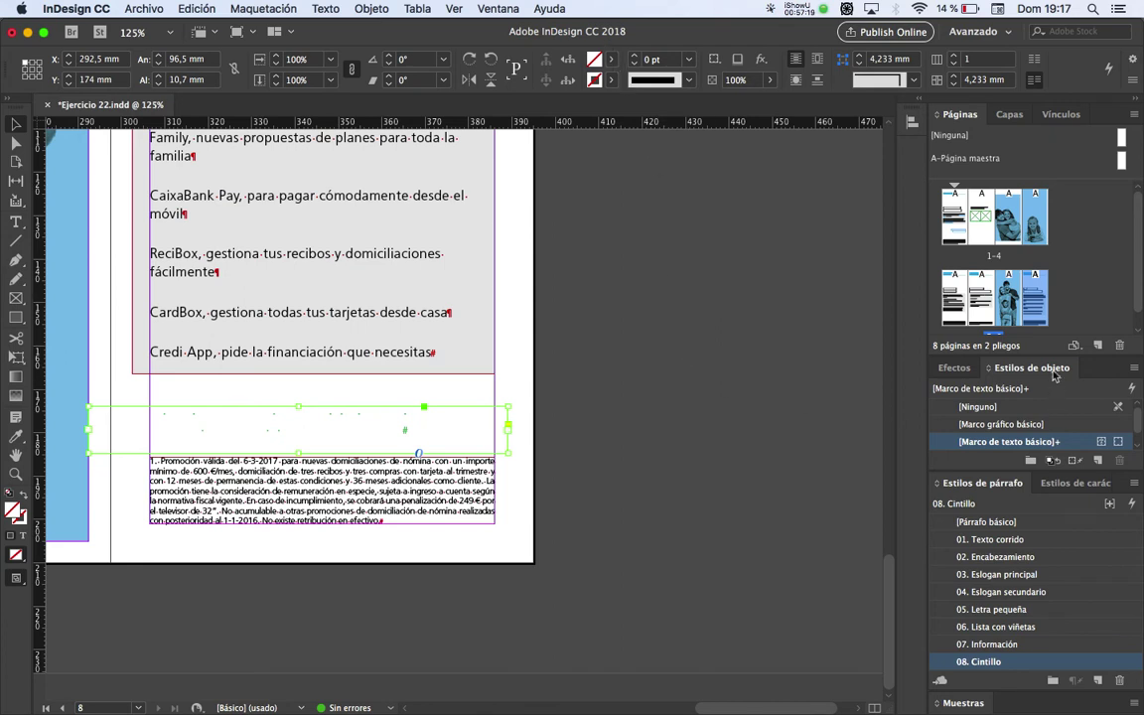
left_click_drag(1058, 354, 1058, 251)
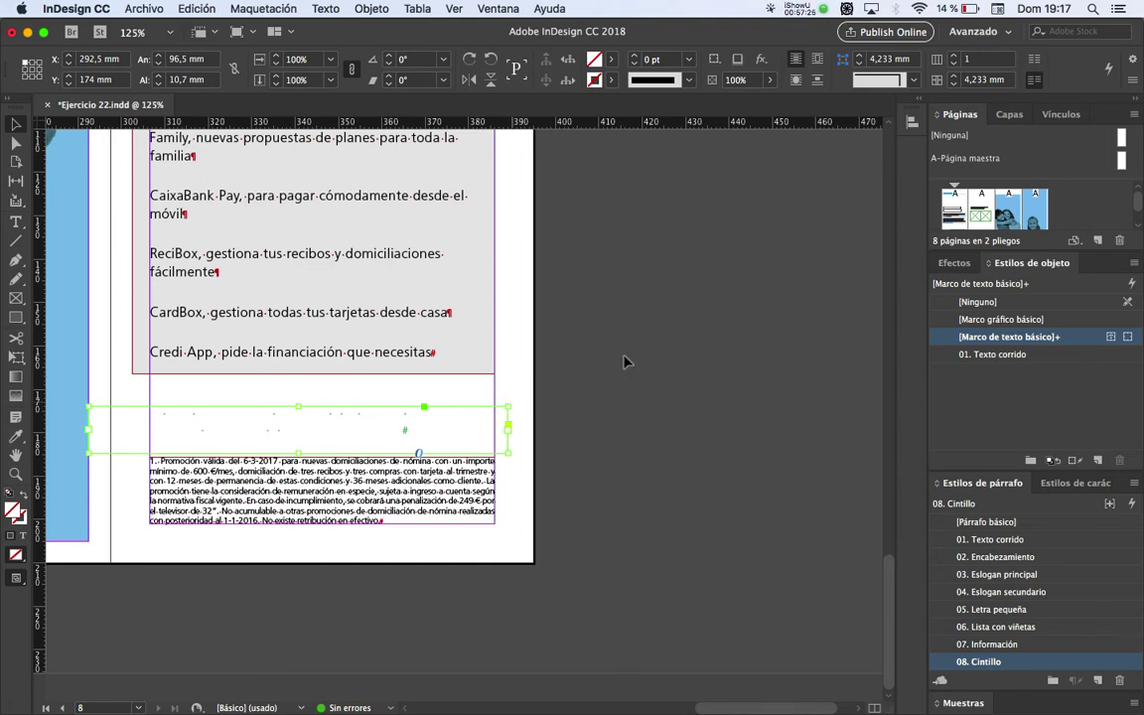
Create an object style named 02. Cintillo from the contact frame and set its fill to PANTONE 299 C
left_click(1132, 267)
left_click(1098, 270)
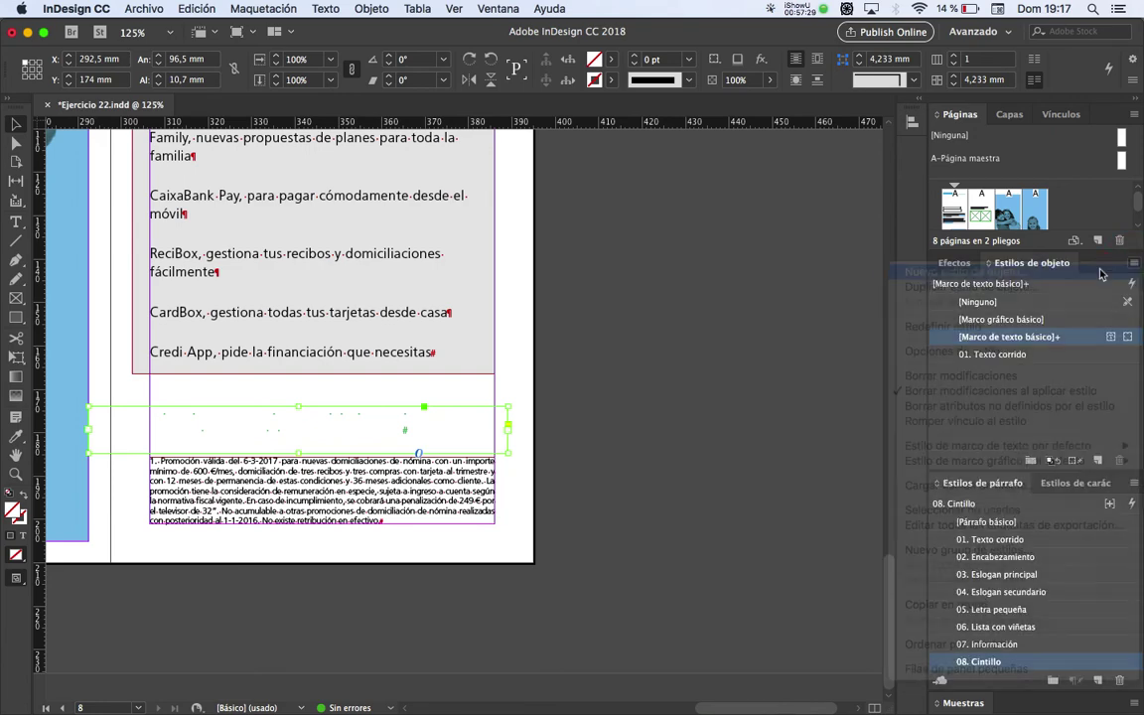
type("02")
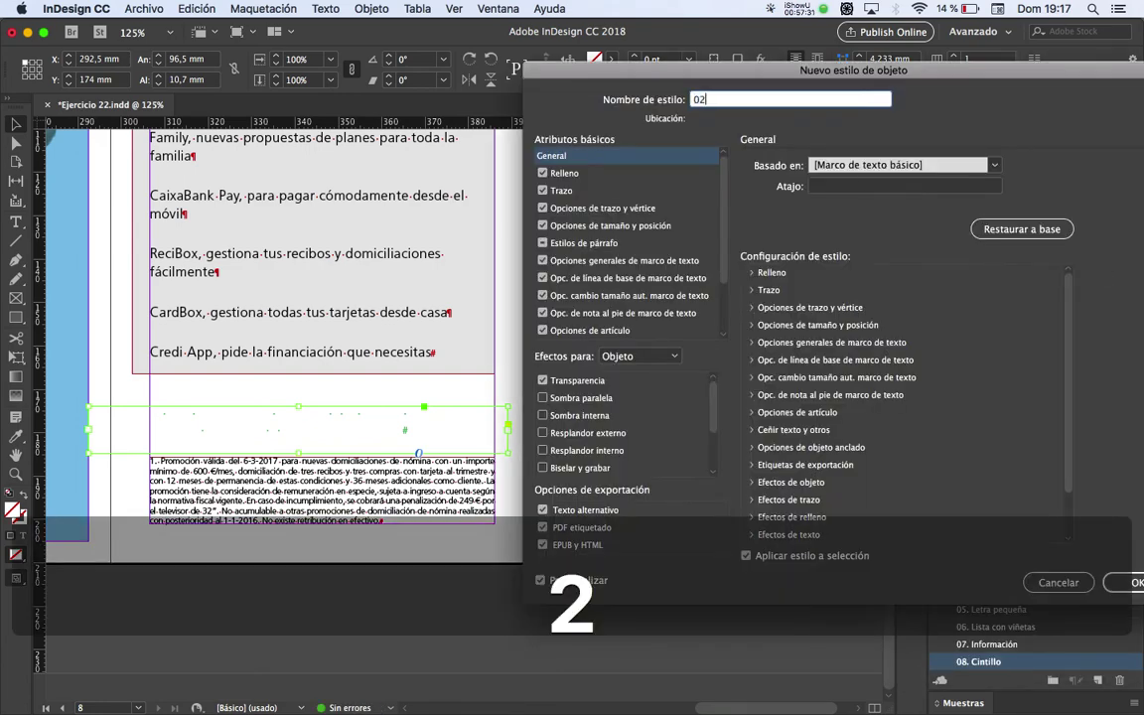
type(". Cintillo")
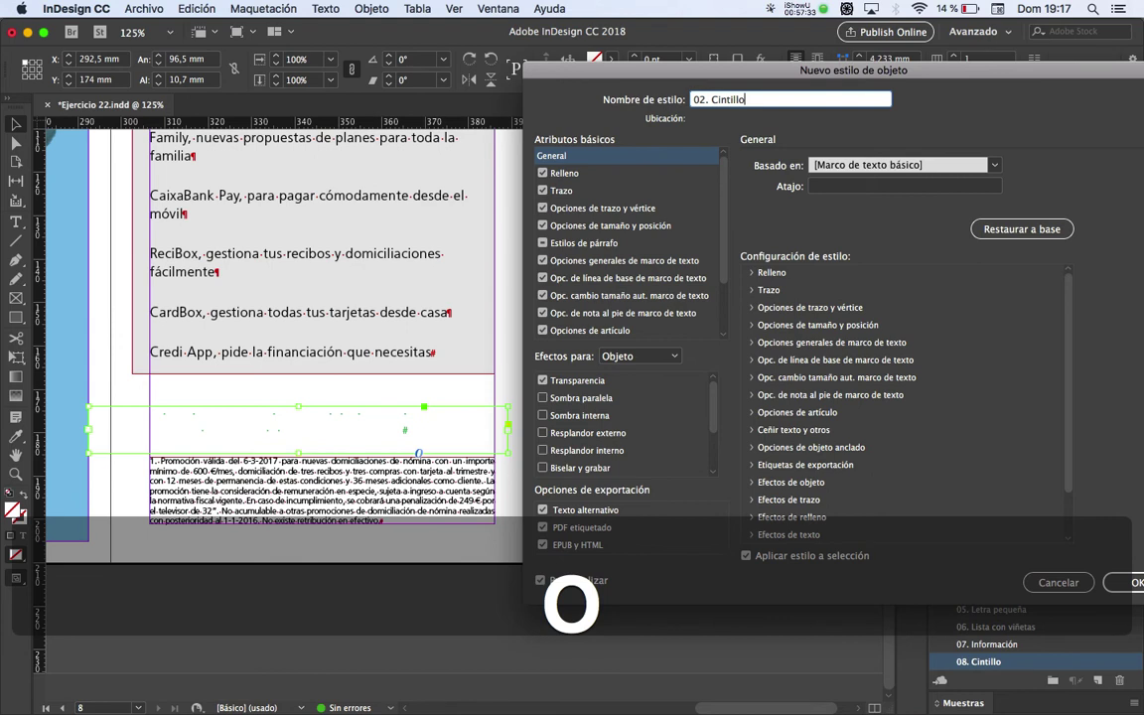
left_click(566, 173)
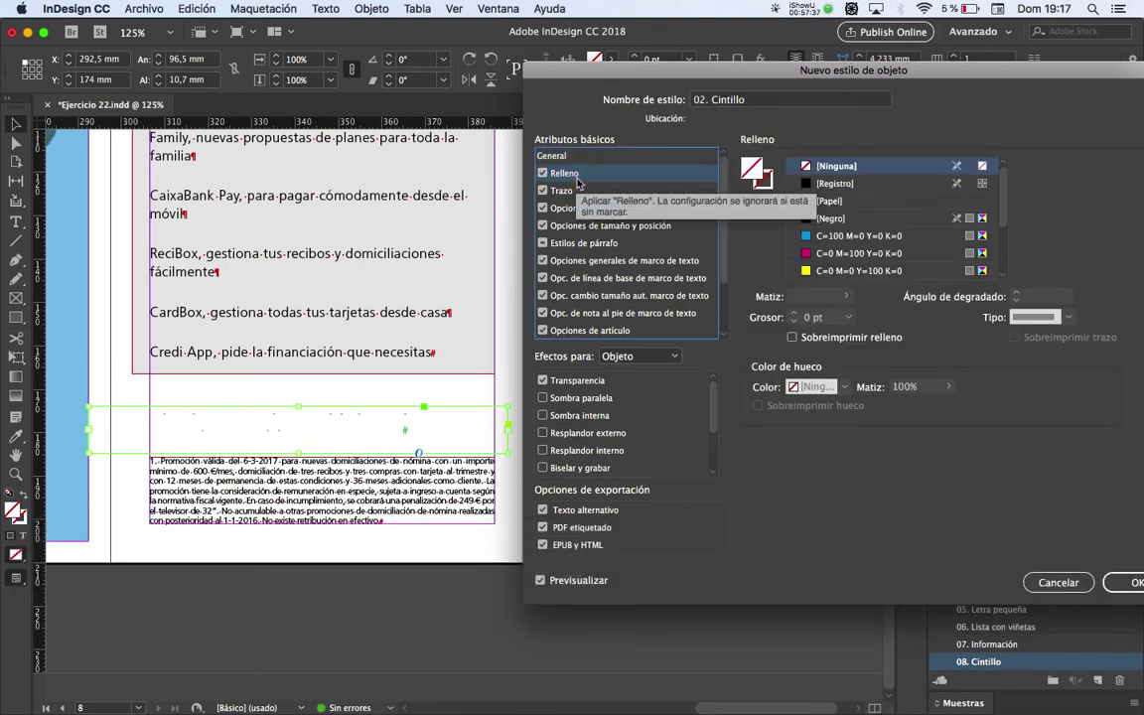
scroll(1002, 229, "down", 5)
left_click(865, 258)
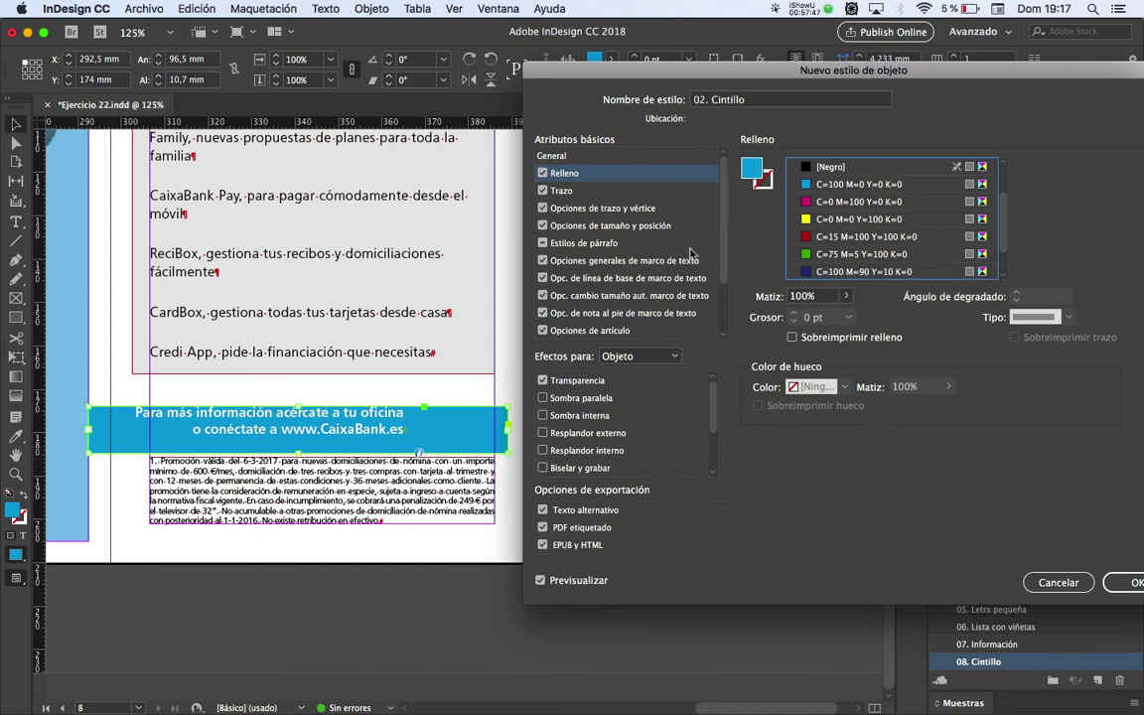
Set the vertical justification of 02. Cintillo to Centro, save the style, check the banner against the reference PDF and deselect it
left_click(601, 262)
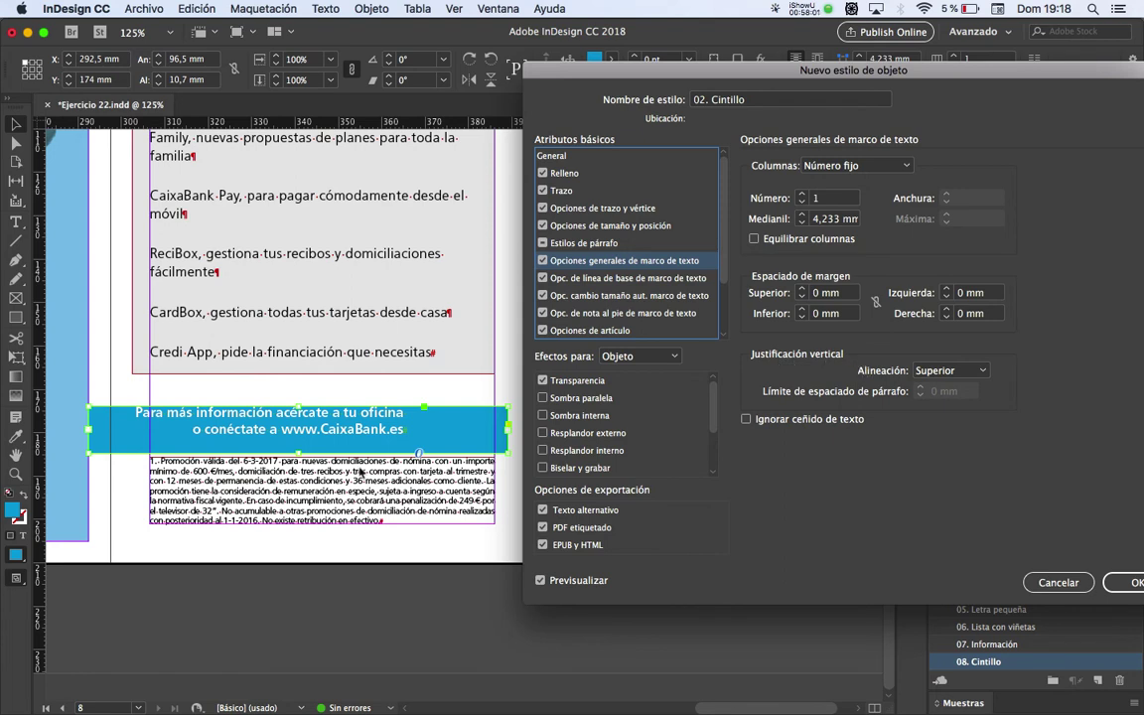
left_click(948, 375)
left_click(948, 404)
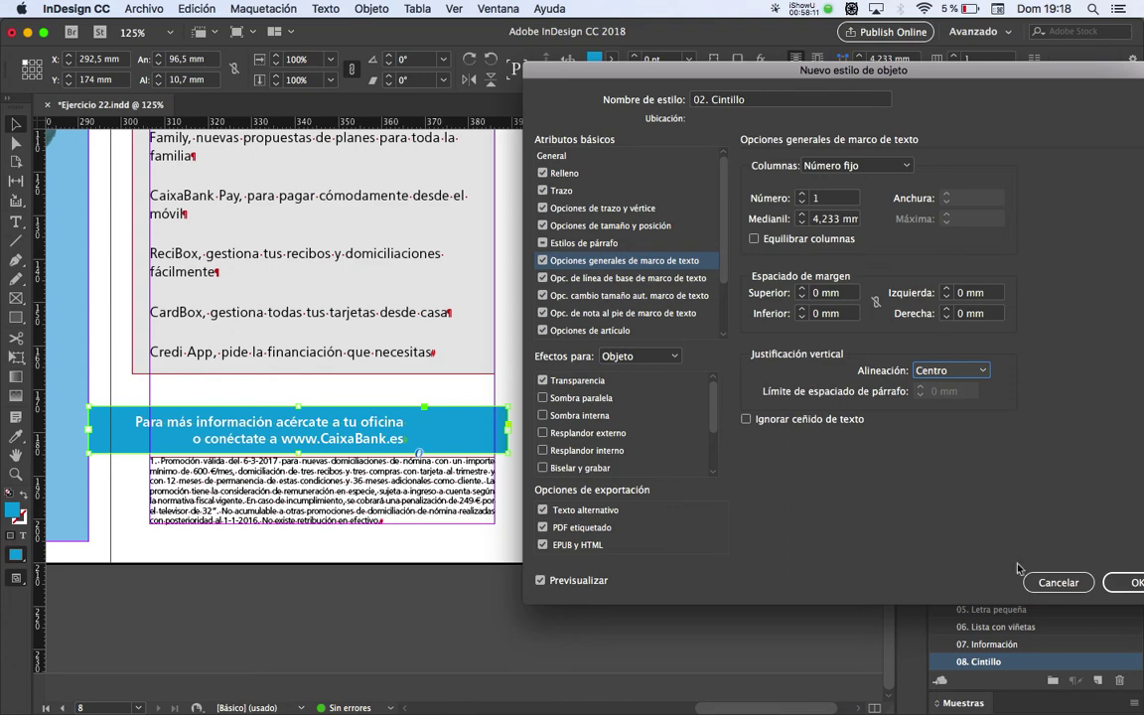
left_click(1125, 582)
key("super+Tab")
key("super+Tab")
key("super+shift+Tab")
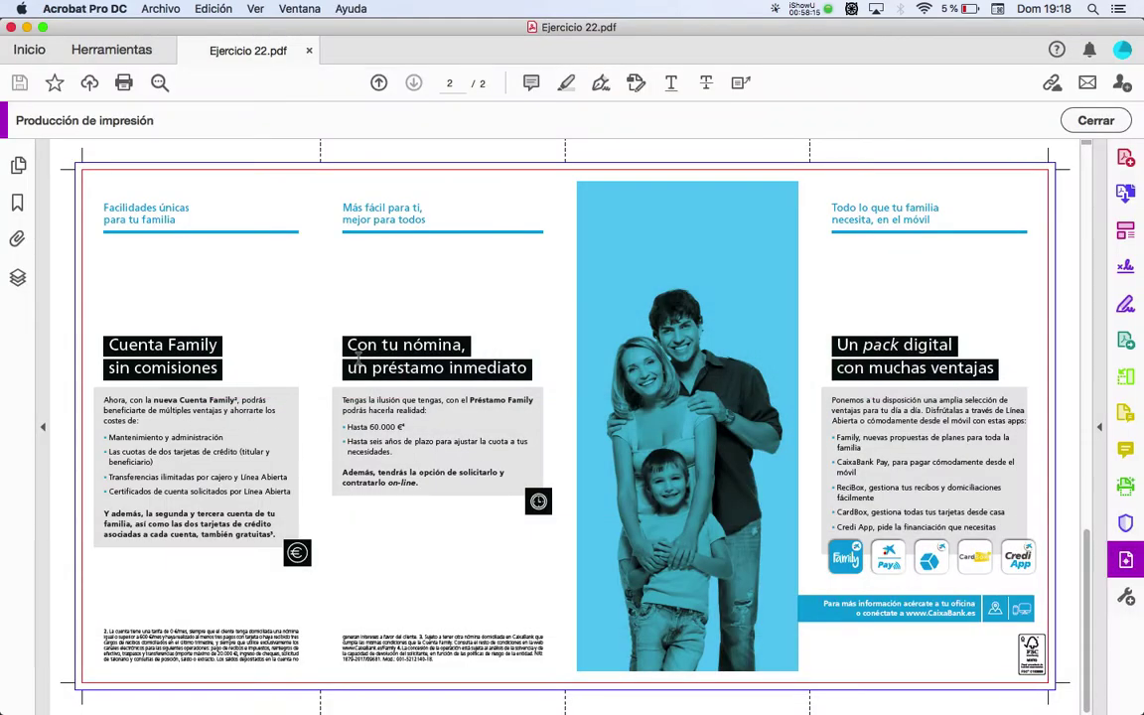
key("super+Tab")
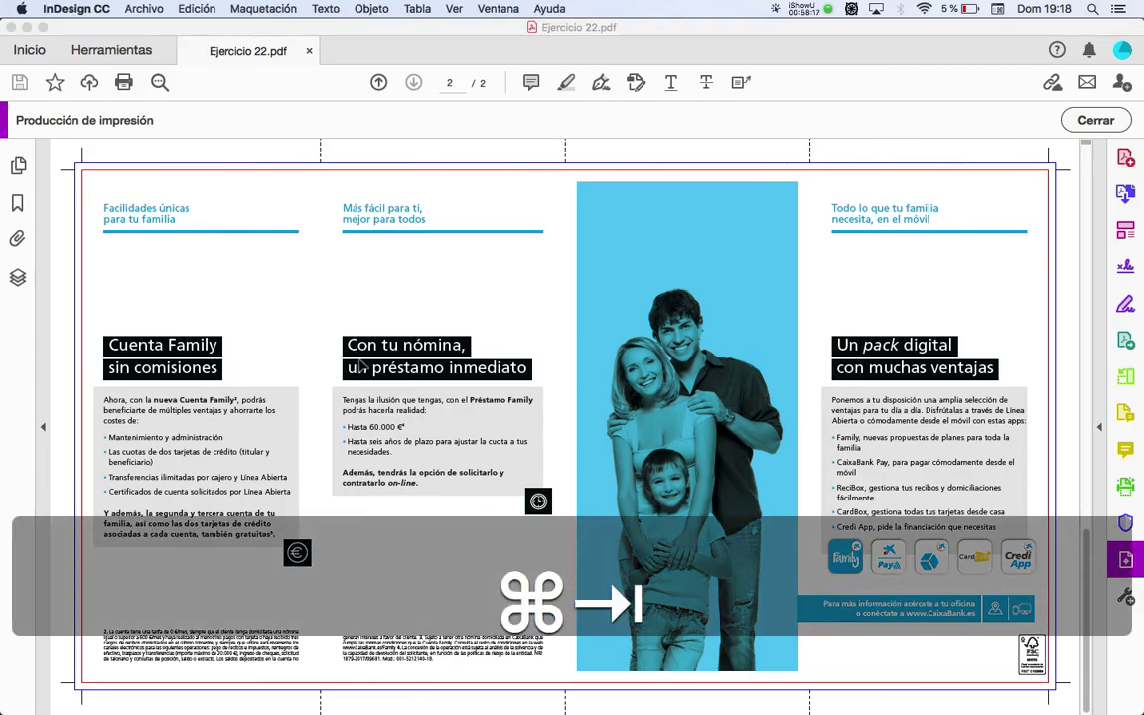
key("super+shift+a")
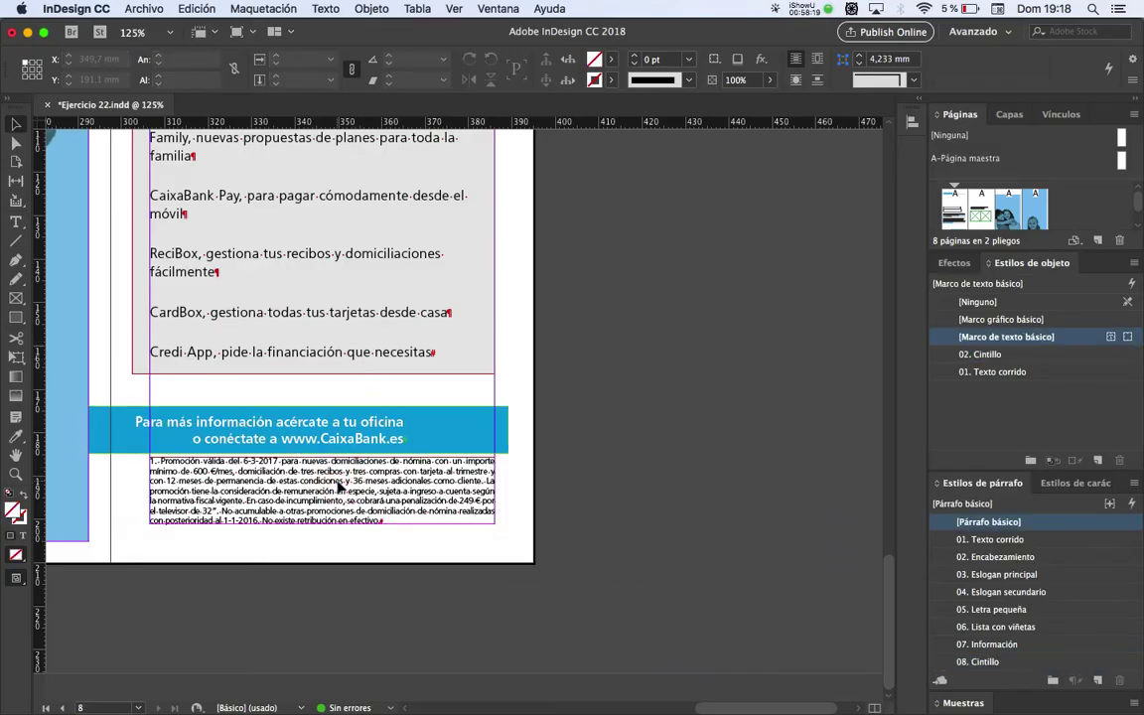
Unlock the Textos layer and delete the small-print text frame below the contact banner on page 8
left_click(1010, 114)
left_click(954, 137)
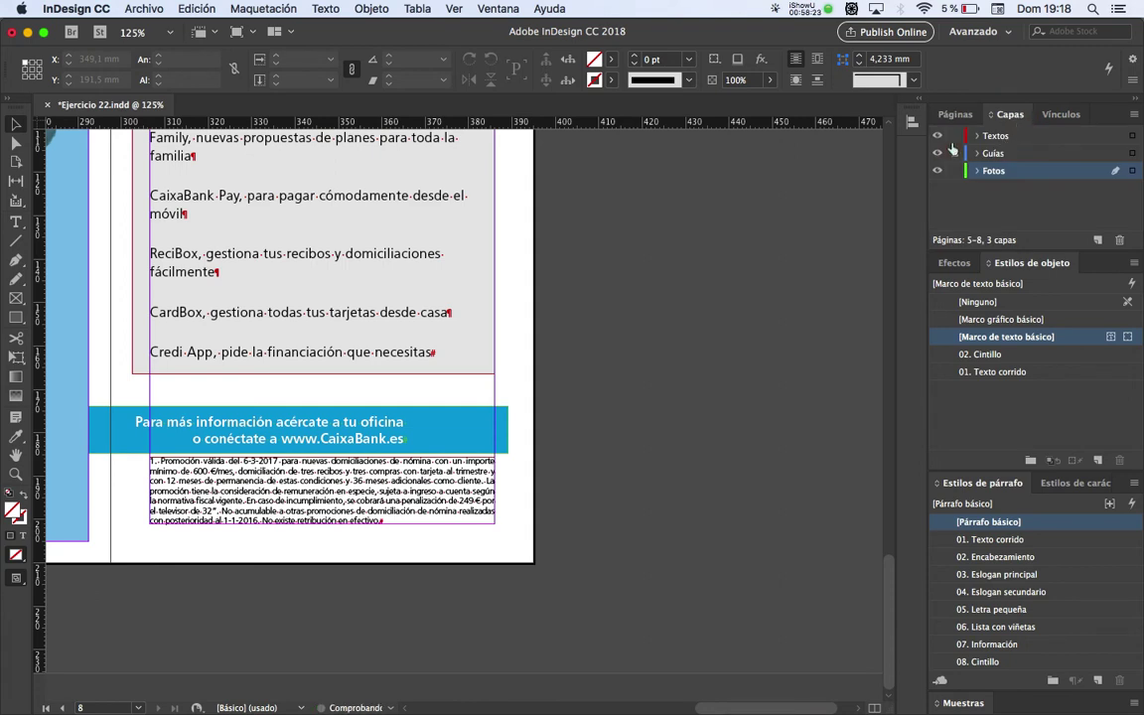
left_click(449, 495)
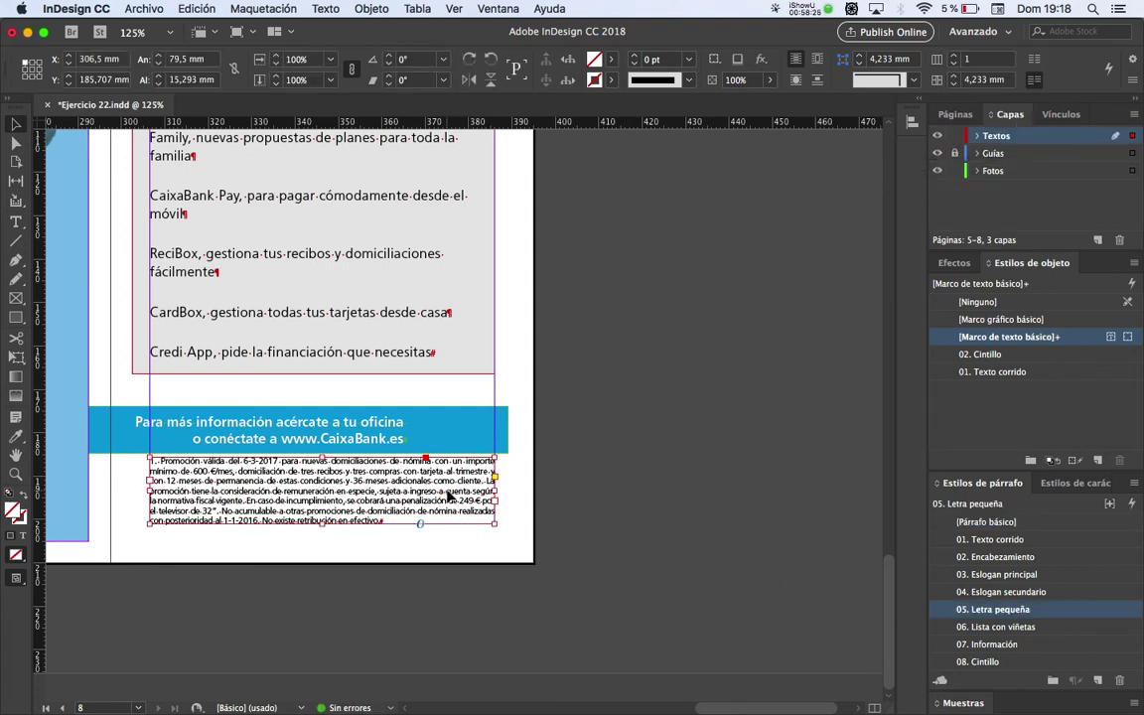
key("BackSpace")
key("super+shift+p")
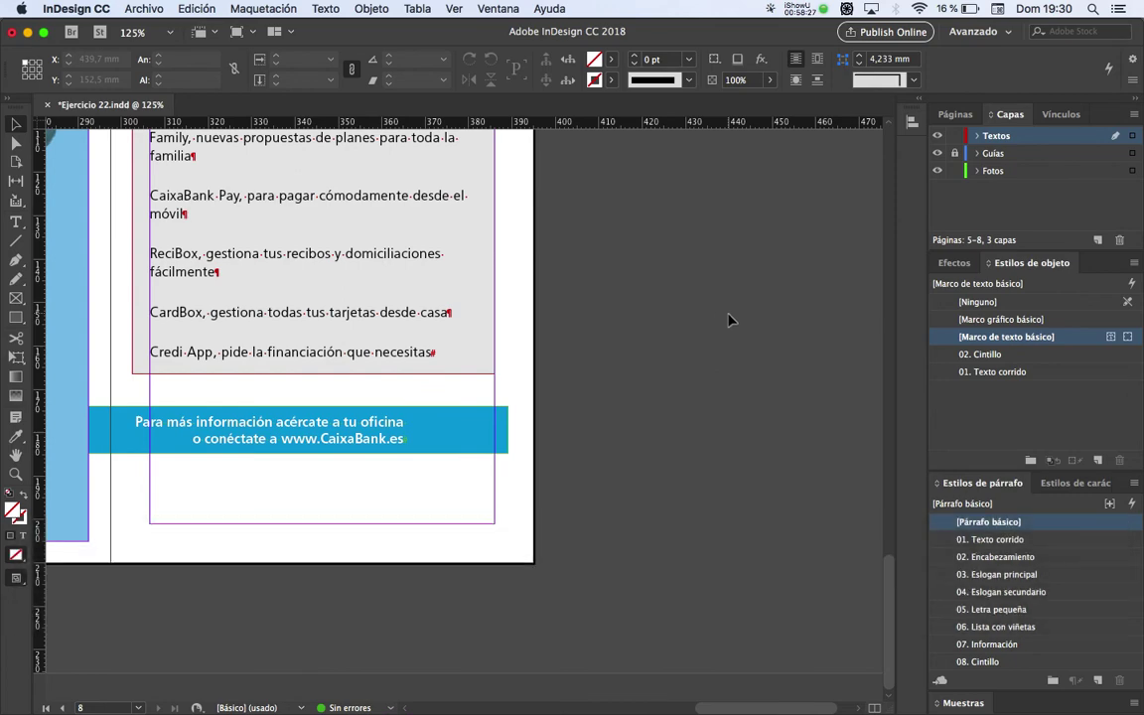
Save the document and preview the pages 5-8 spread without guides and frame edges
scroll(657, 327, "down", 2, "alt")
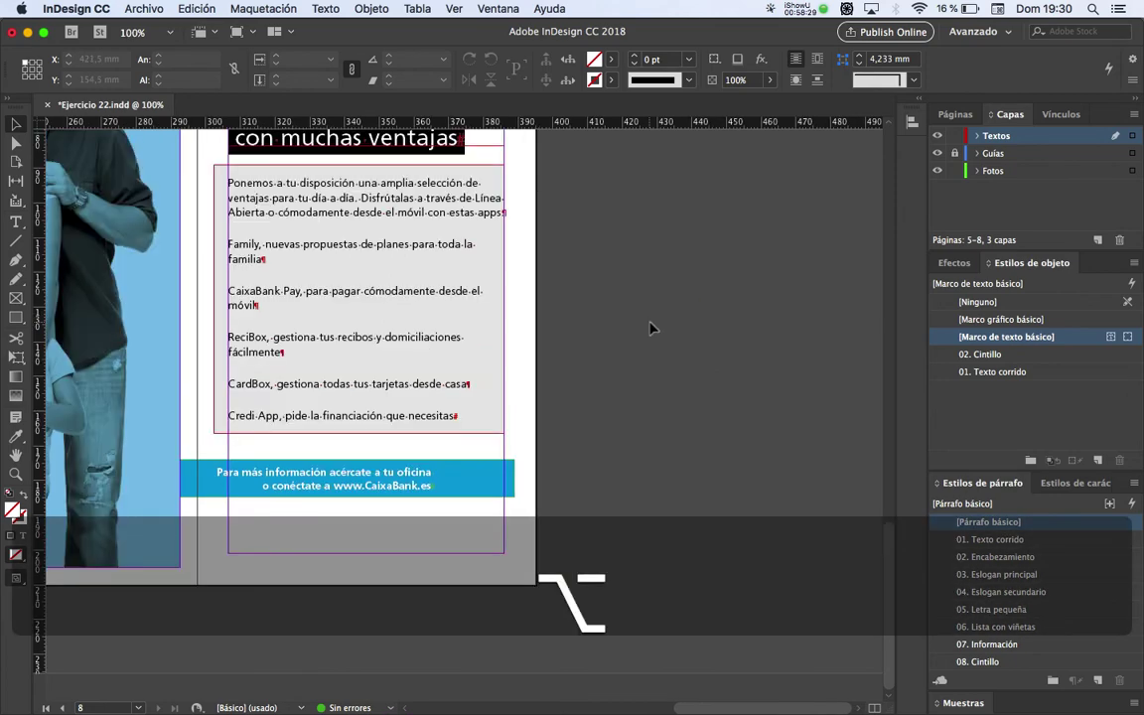
left_click_drag(662, 327, 722, 331)
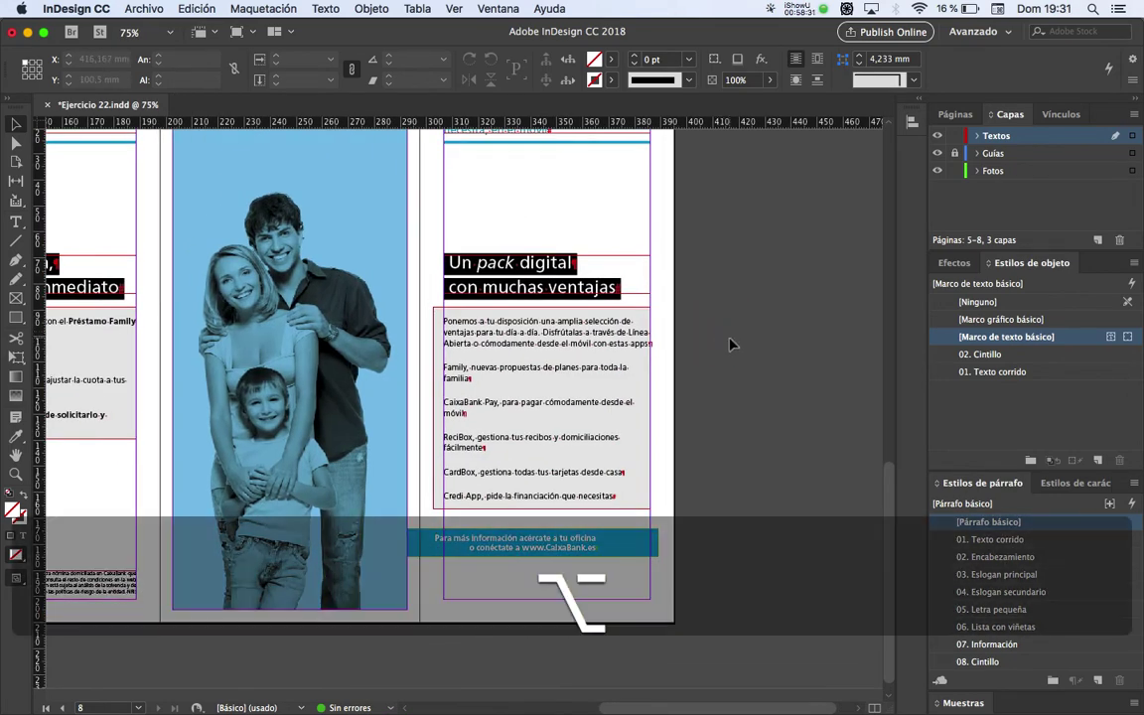
scroll(729, 345, "down", 1, "alt")
key("super+s")
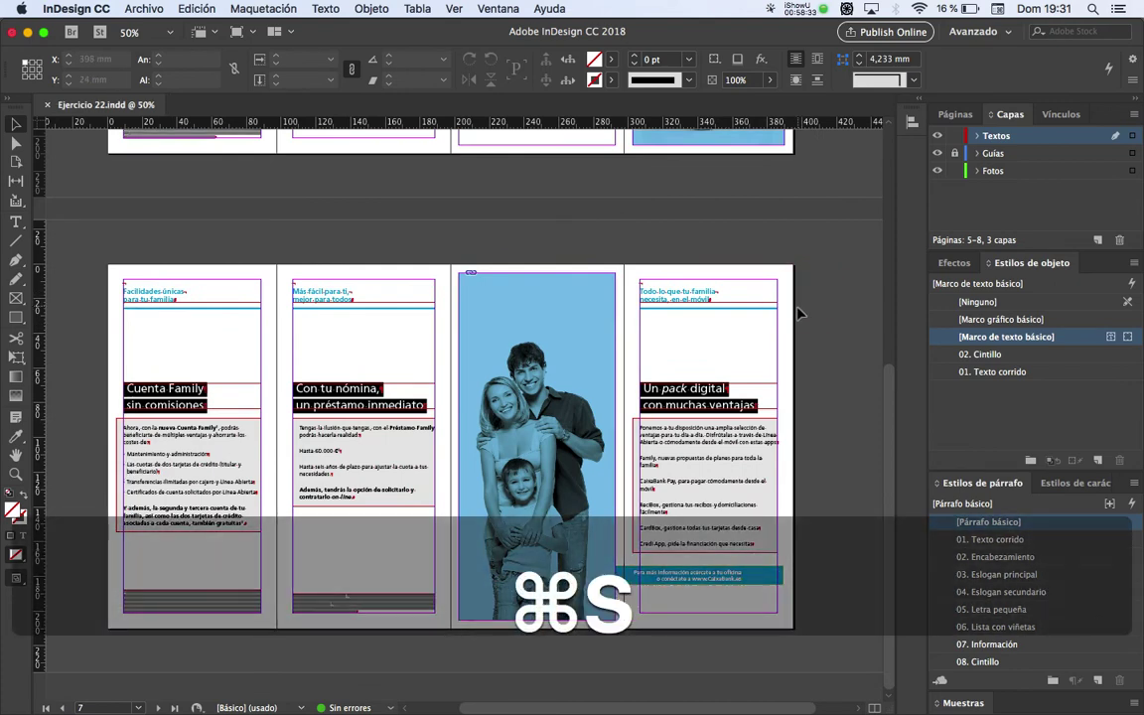
key("w")
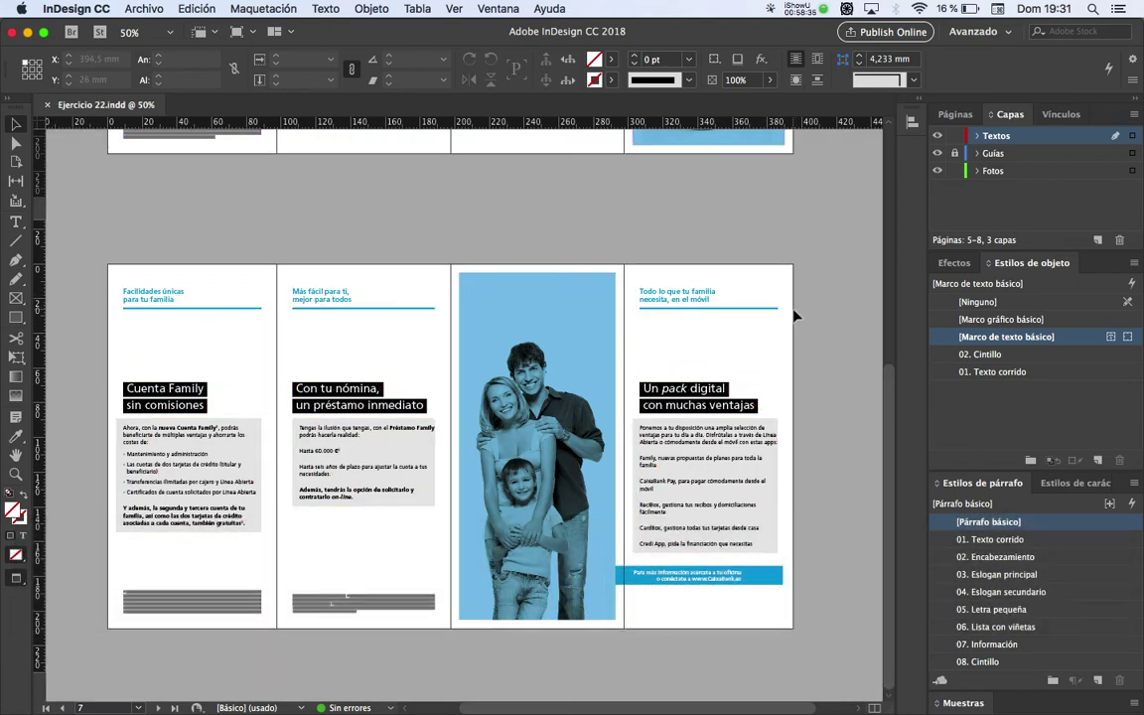
key("w")
Check the cover in the reference PDF and place a copy of the "Si para ti es bueno" slogan frame on page 3
key("super+Tab")
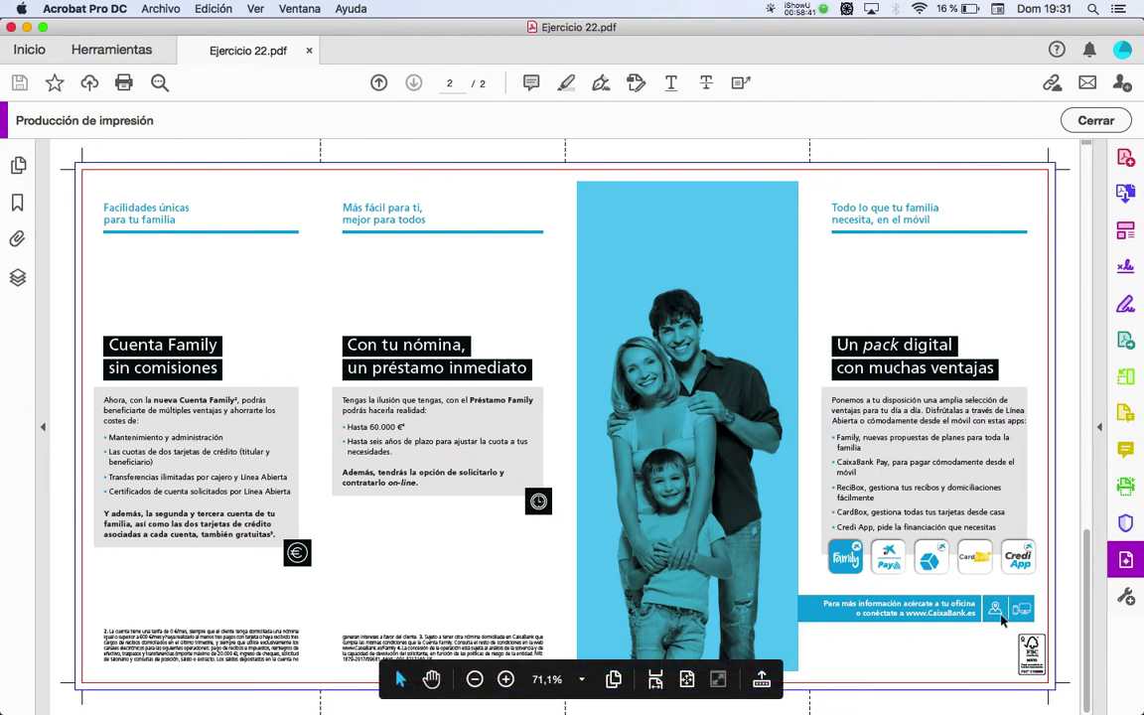
scroll(822, 568, "up", 2)
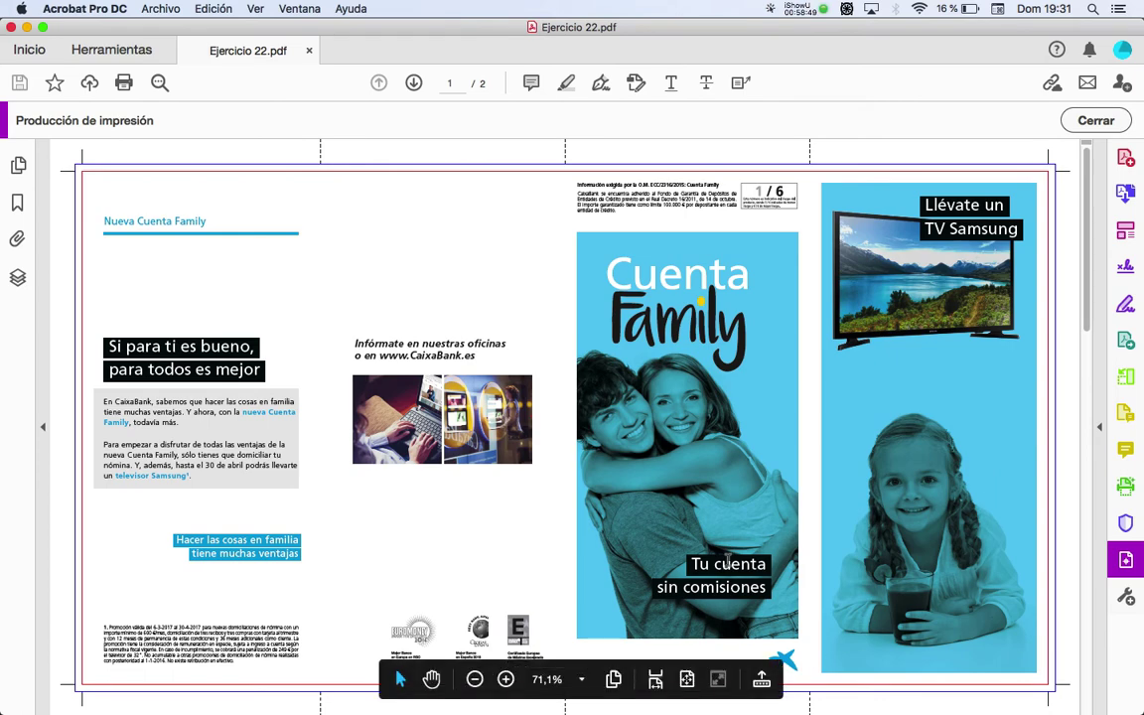
key("super+Tab")
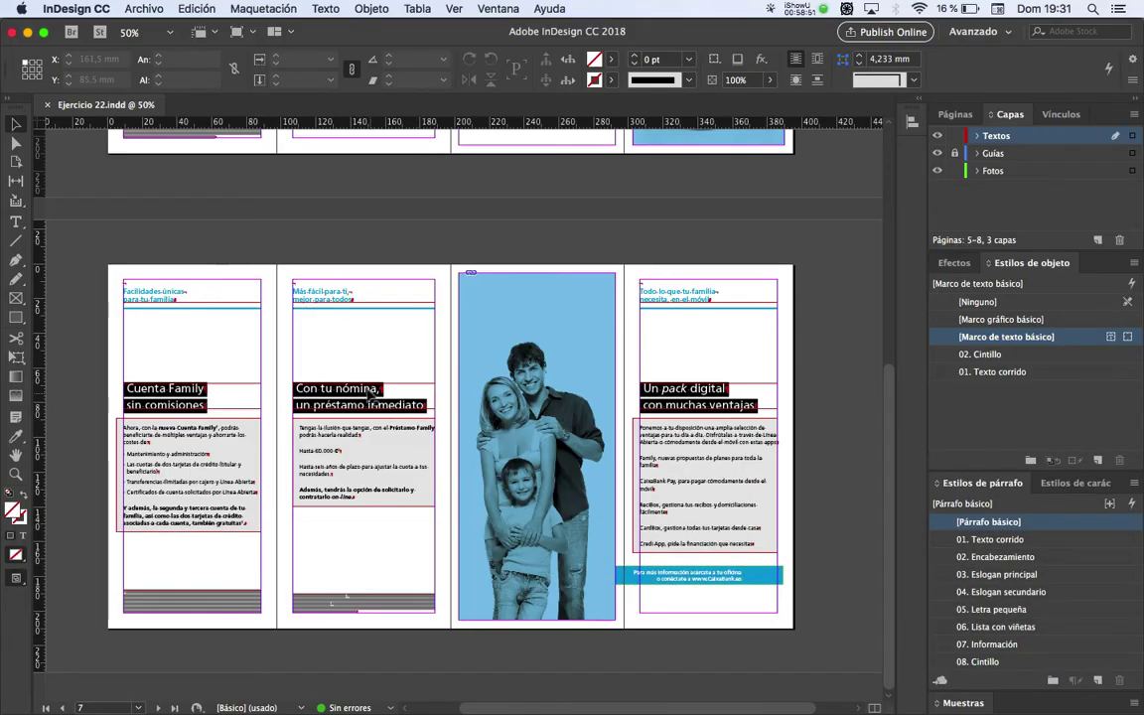
scroll(367, 398, "up", 2)
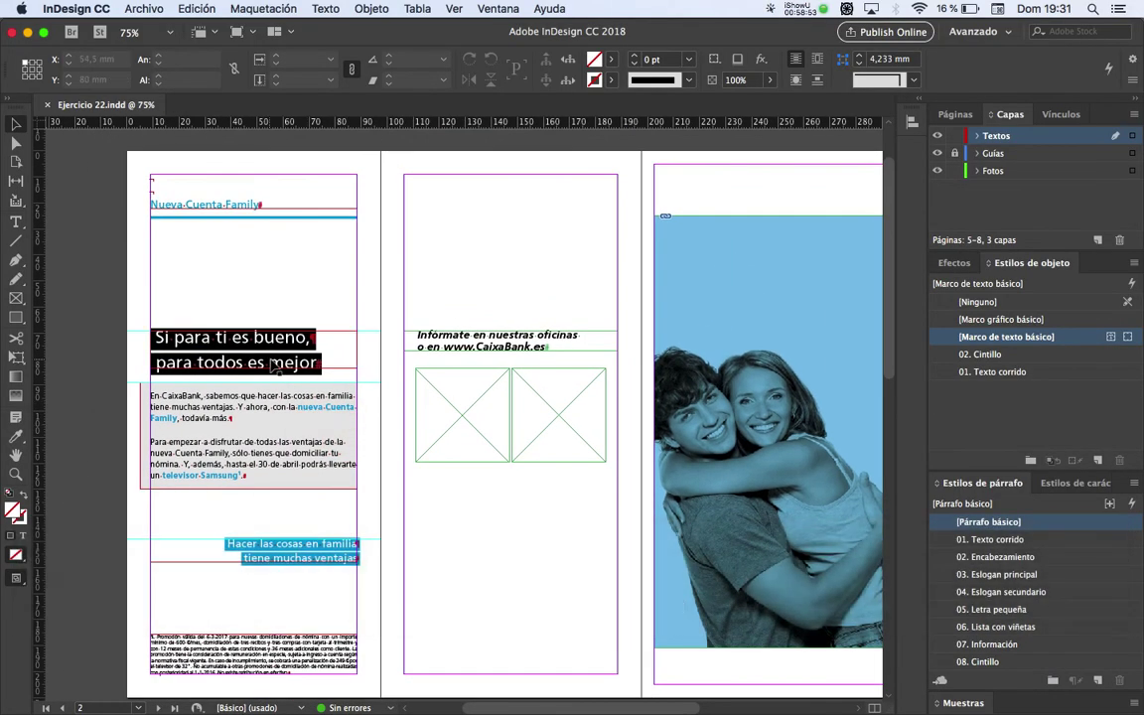
left_click_drag(414, 441, 352, 440)
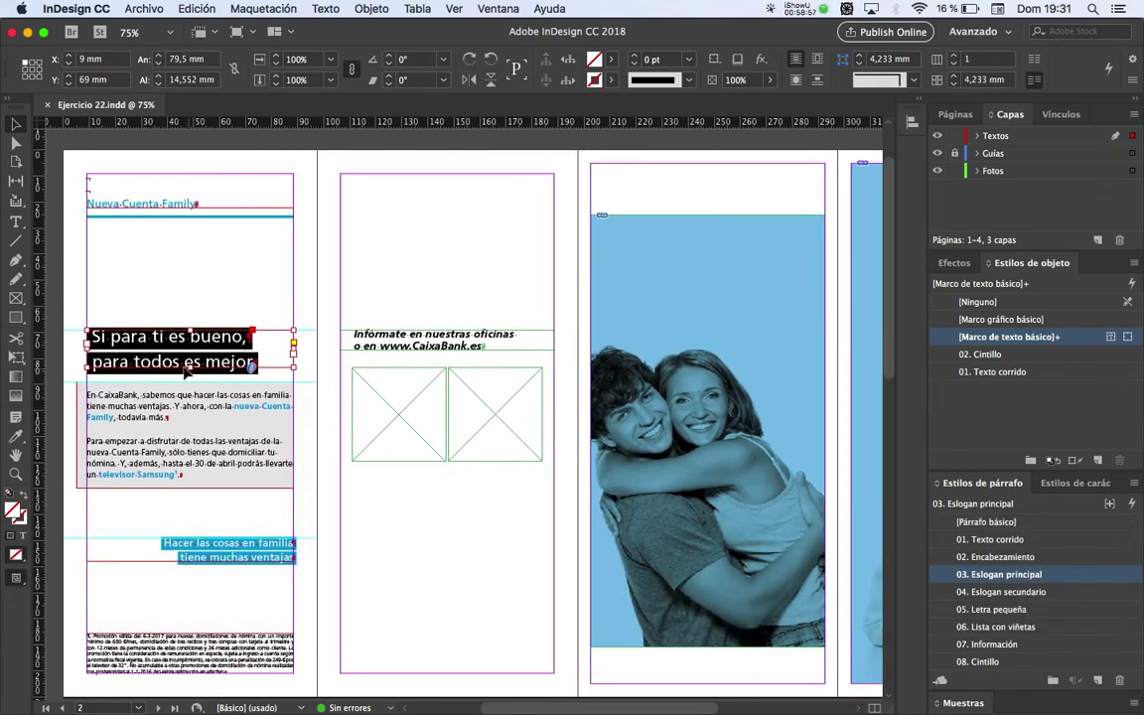
left_click_drag(154, 355, 681, 355)
Check the cover slogan in the reference PDF and copy the line "Tu cuenta sin comisiones" from the TextEdit text document
key("super+Tab")
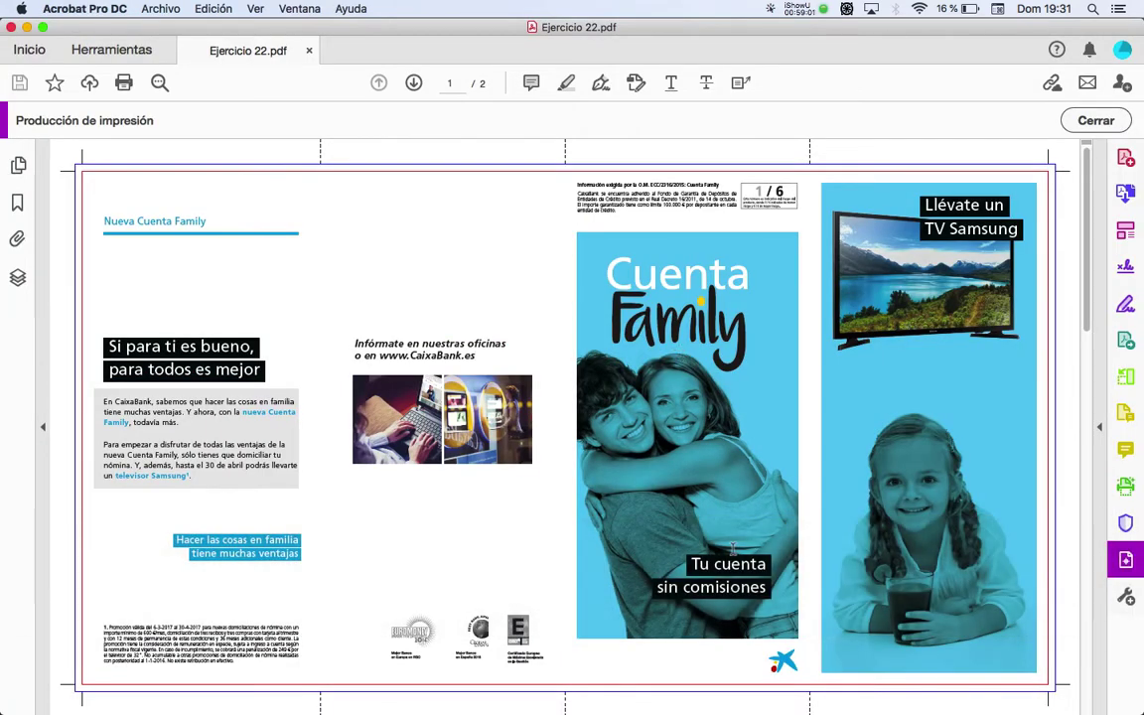
key("super+Tab")
key("Tab")
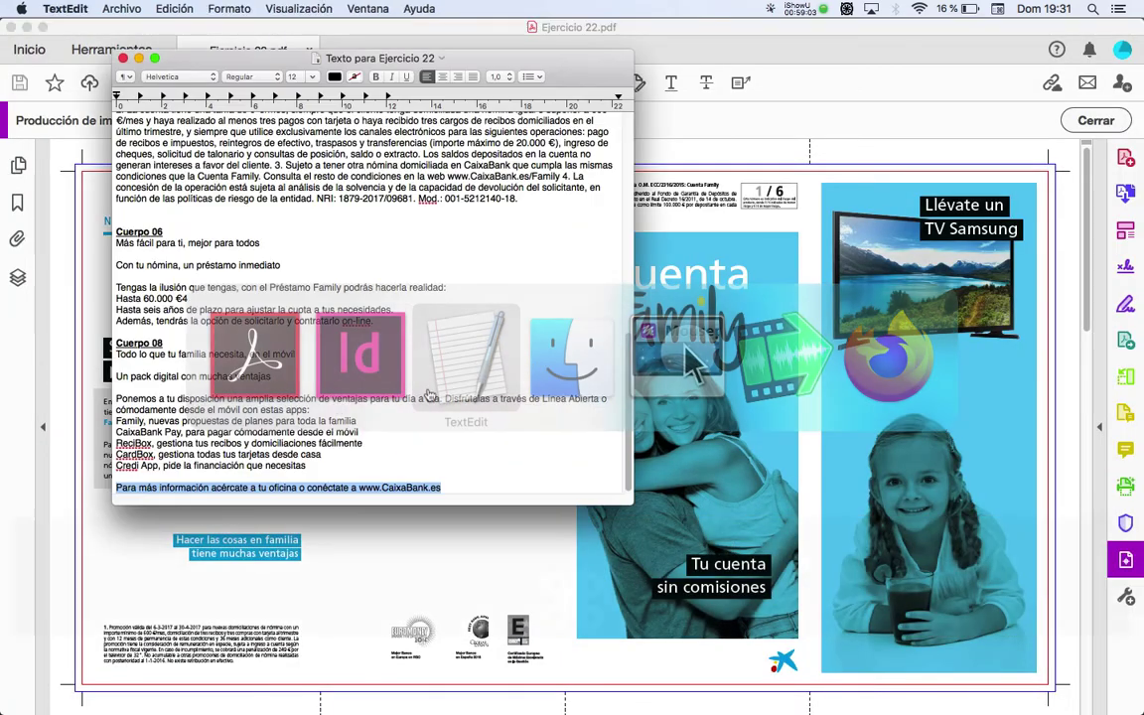
scroll(187, 341, "up", 15)
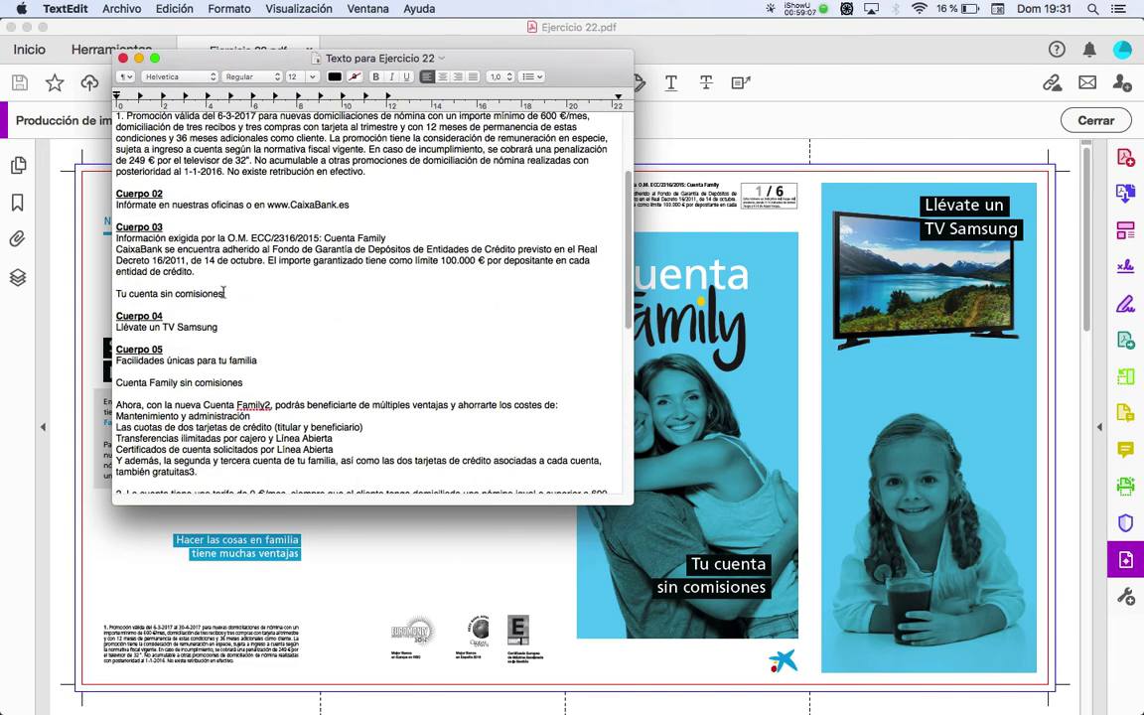
left_click_drag(226, 293, 87, 292)
key("super+c")
key("super+Tab")
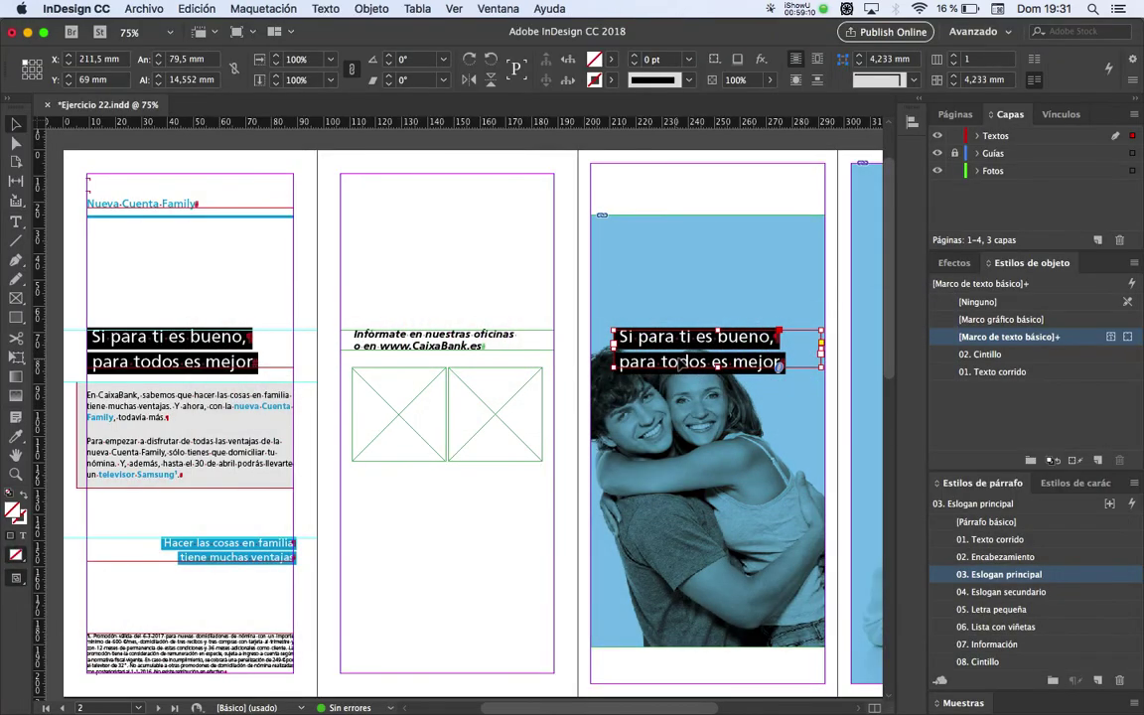
Replace the duplicated slogan on page 3 with "Tu cuenta sin comisiones", broken after "cuenta" to match the reference PDF
left_click(678, 356)
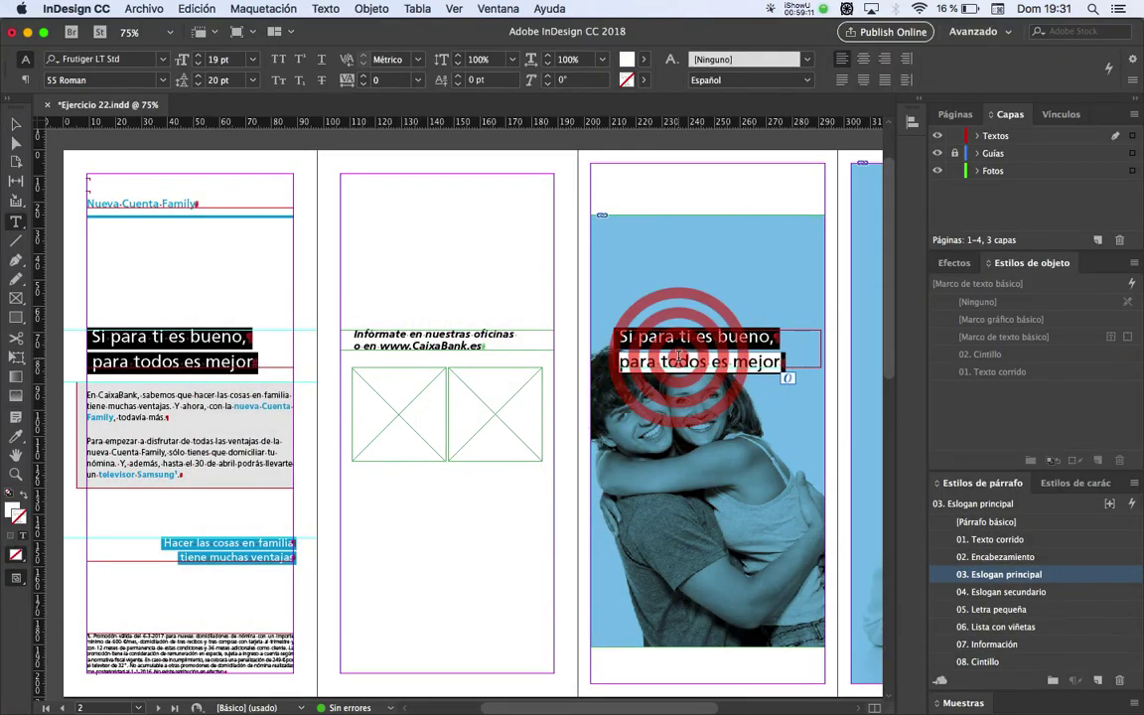
left_click_drag(782, 362, 565, 336)
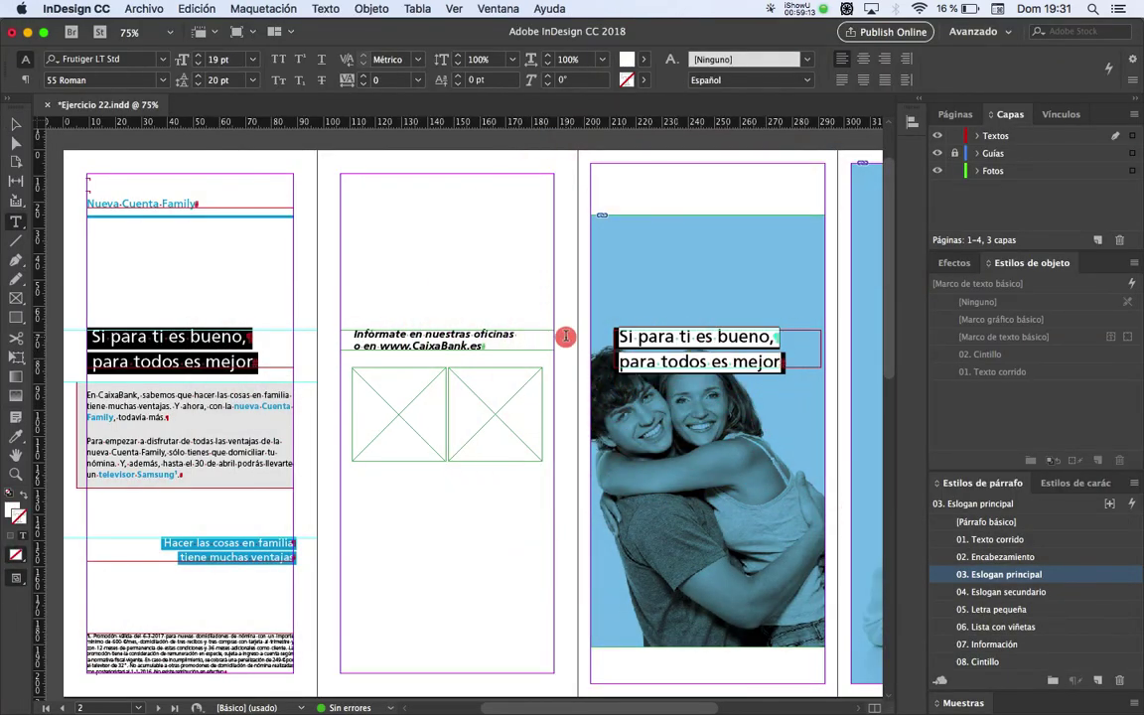
key("super+v")
key("super+Tab")
key("super+Tab")
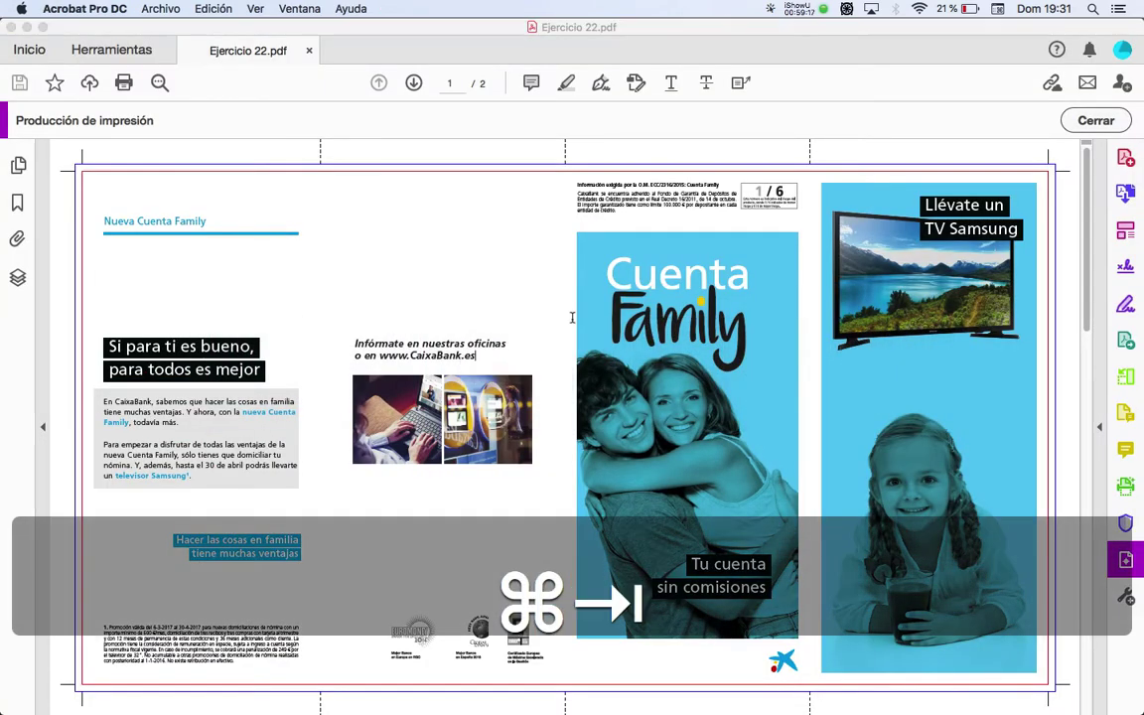
key("super+Tab")
left_click(702, 336)
key("Return")
key("super+Tab")
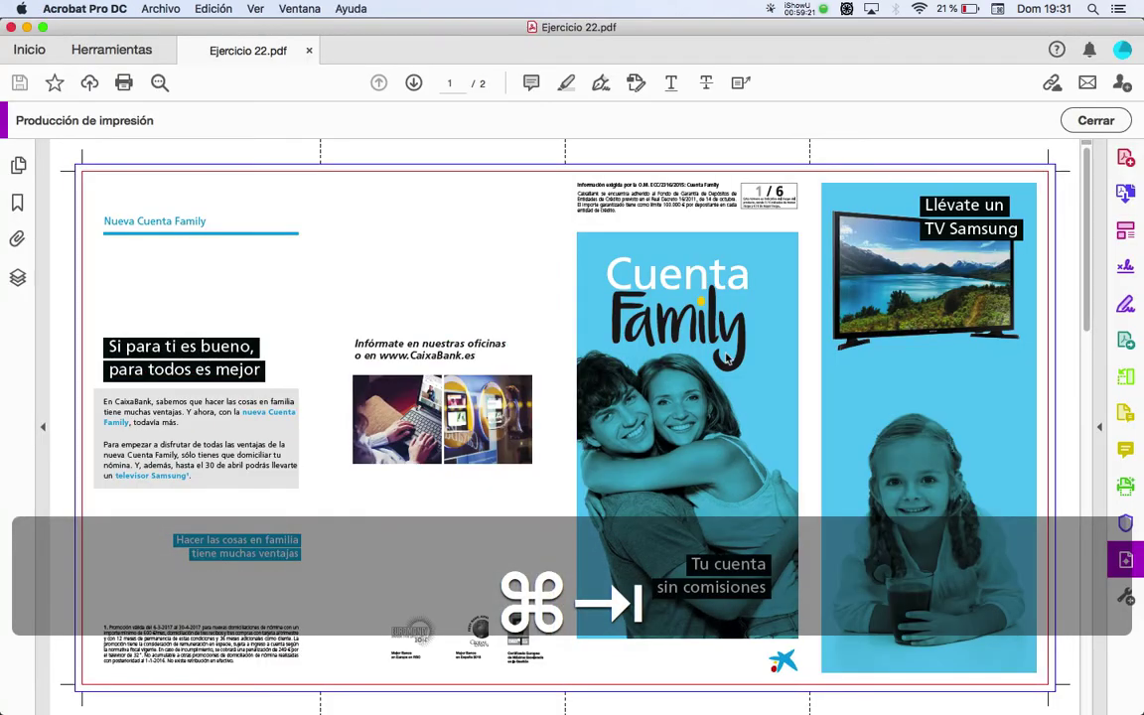
key("super+Tab")
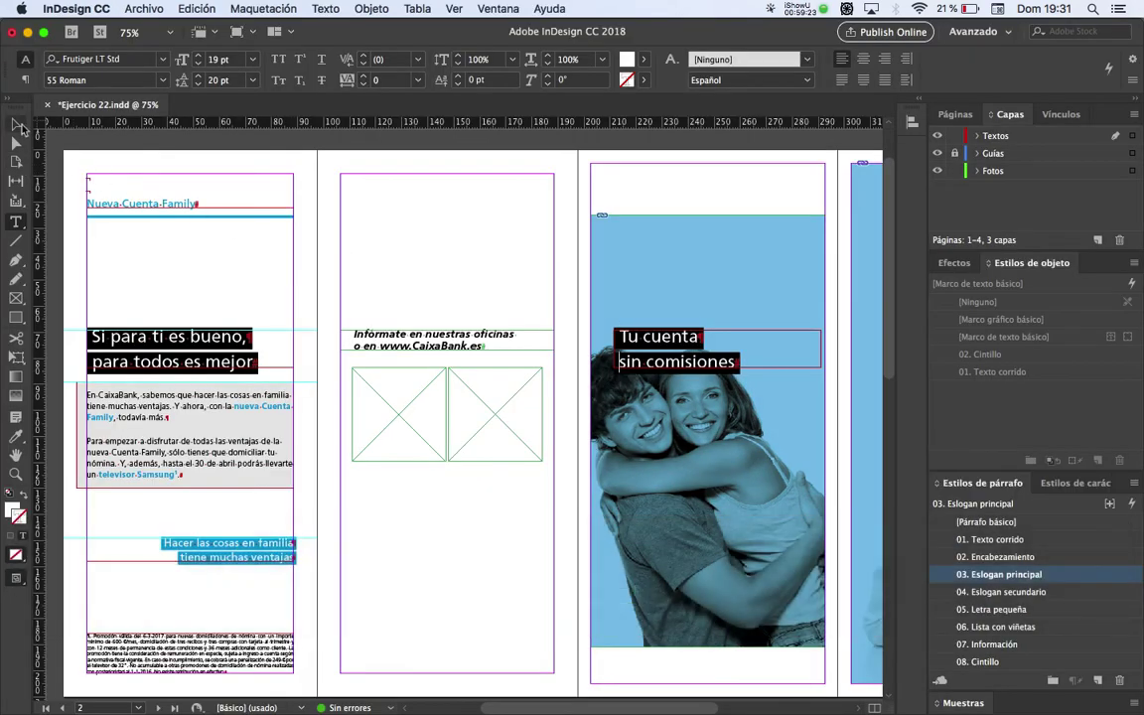
Align the cover slogan's paragraphs to the right
left_click(18, 125)
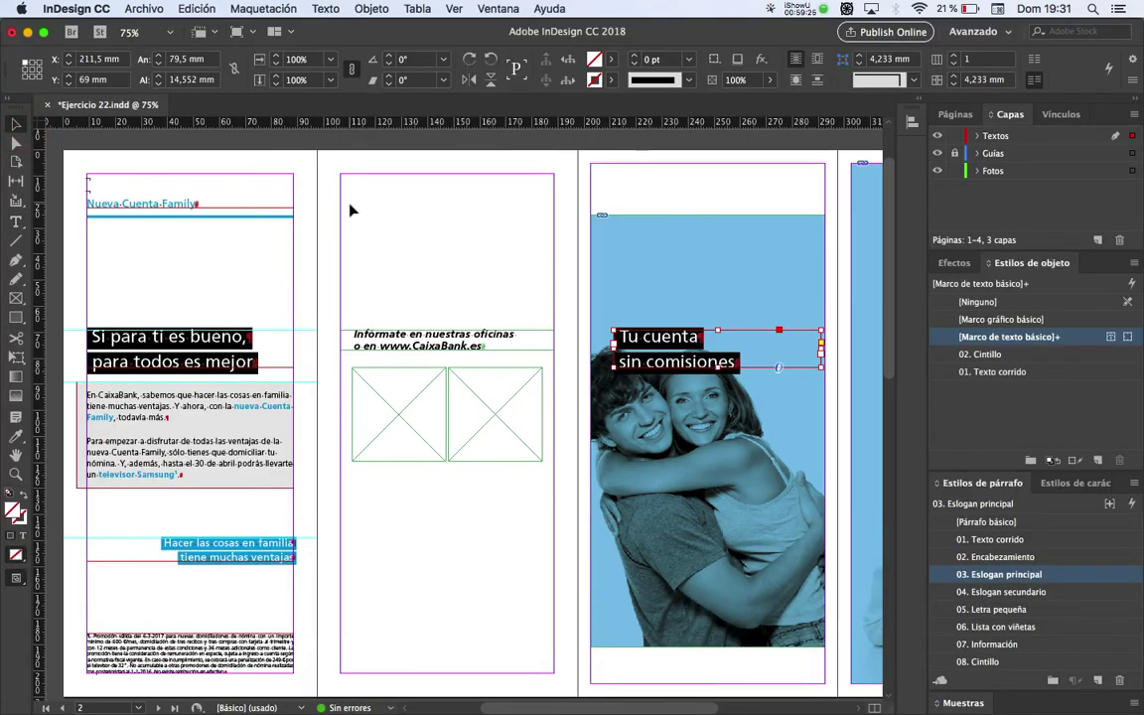
key("super+alt+t")
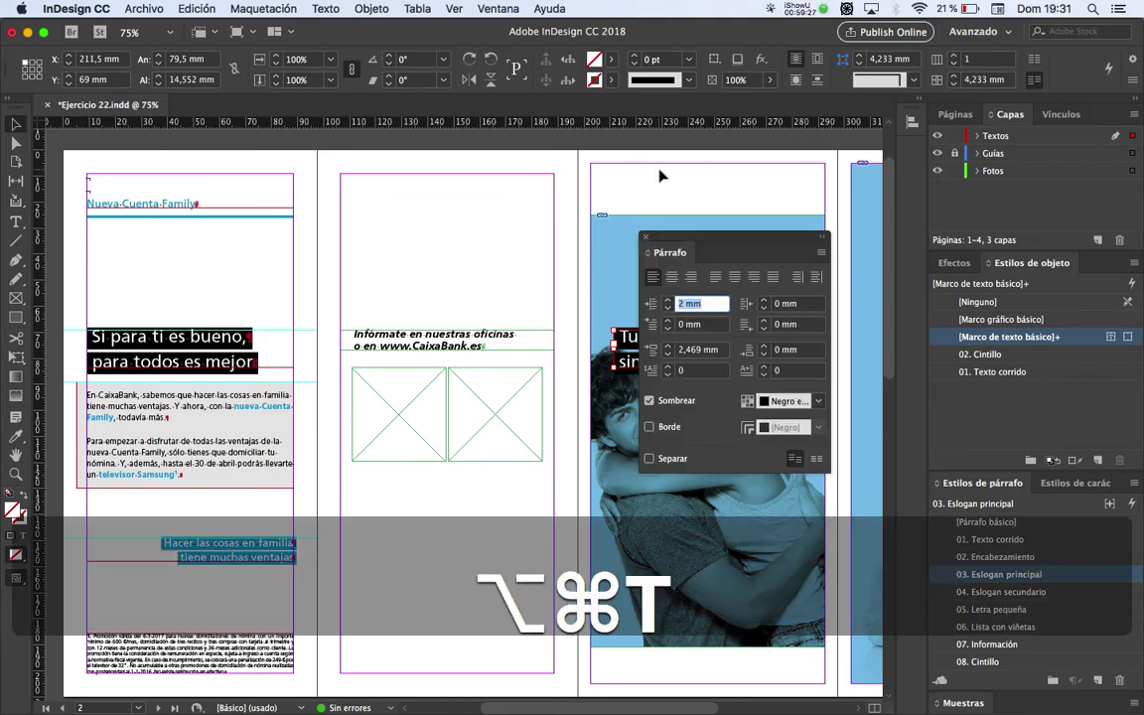
left_click_drag(695, 244, 334, 220)
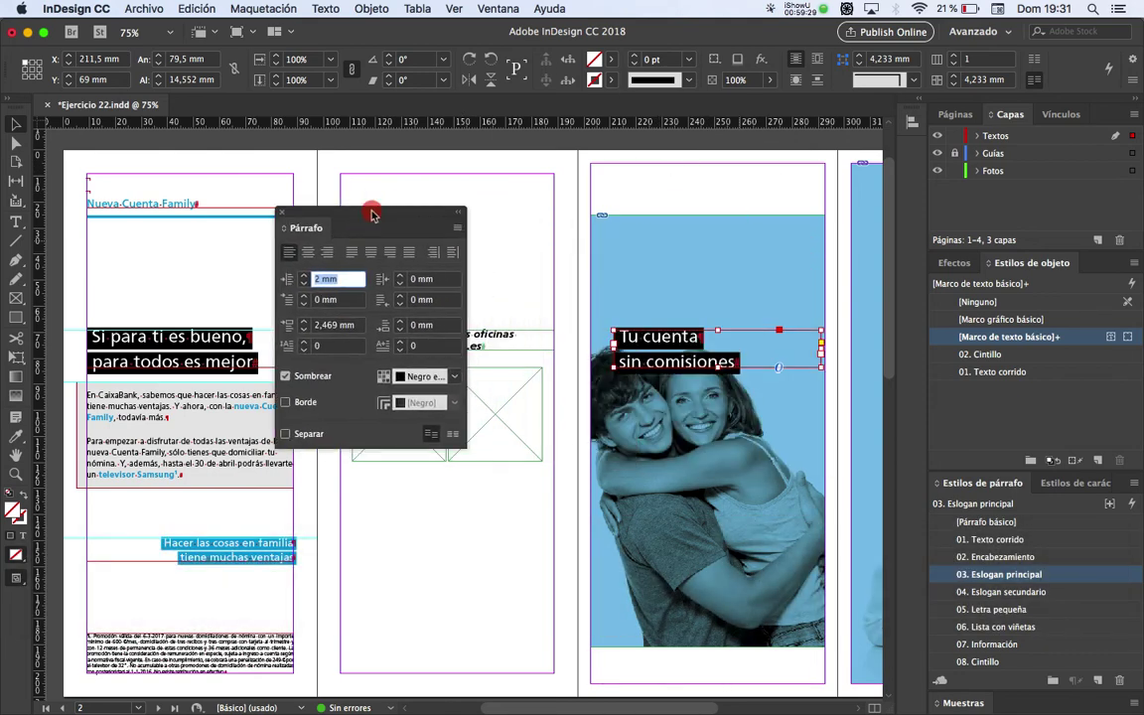
left_click(328, 254)
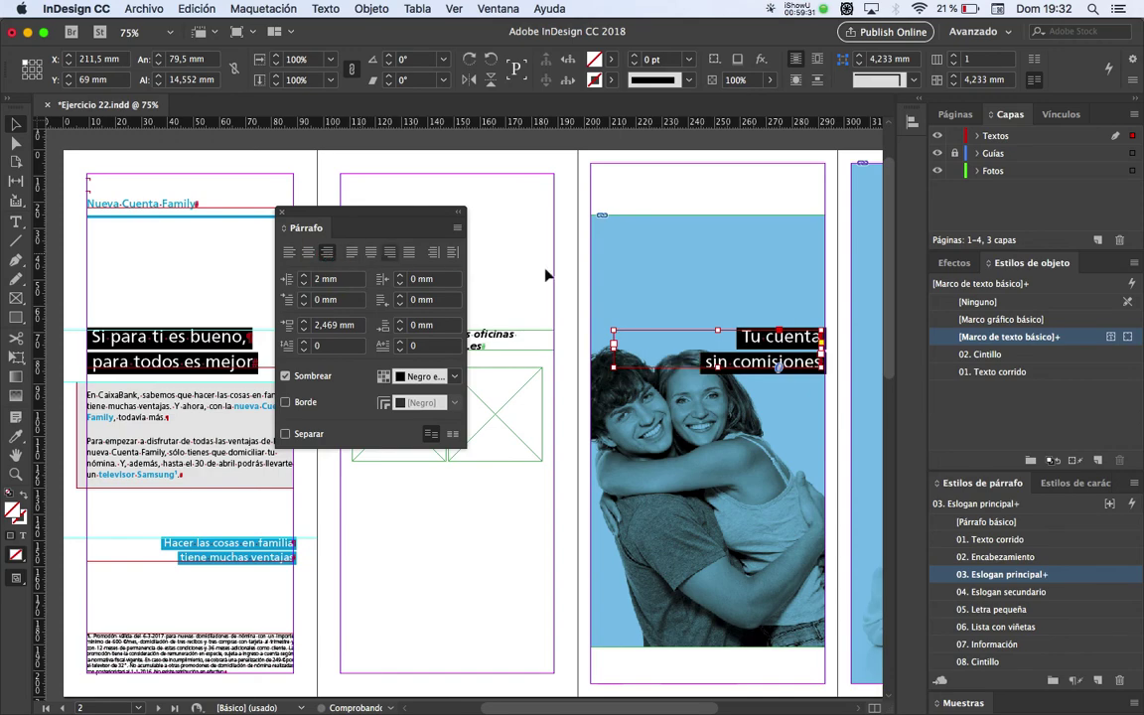
Move the cover slogan to about X 234.5 mm, Y 159.4 mm and narrow its frame to about 46.1 mm, matching the reference PDF
left_click_drag(789, 366, 800, 561)
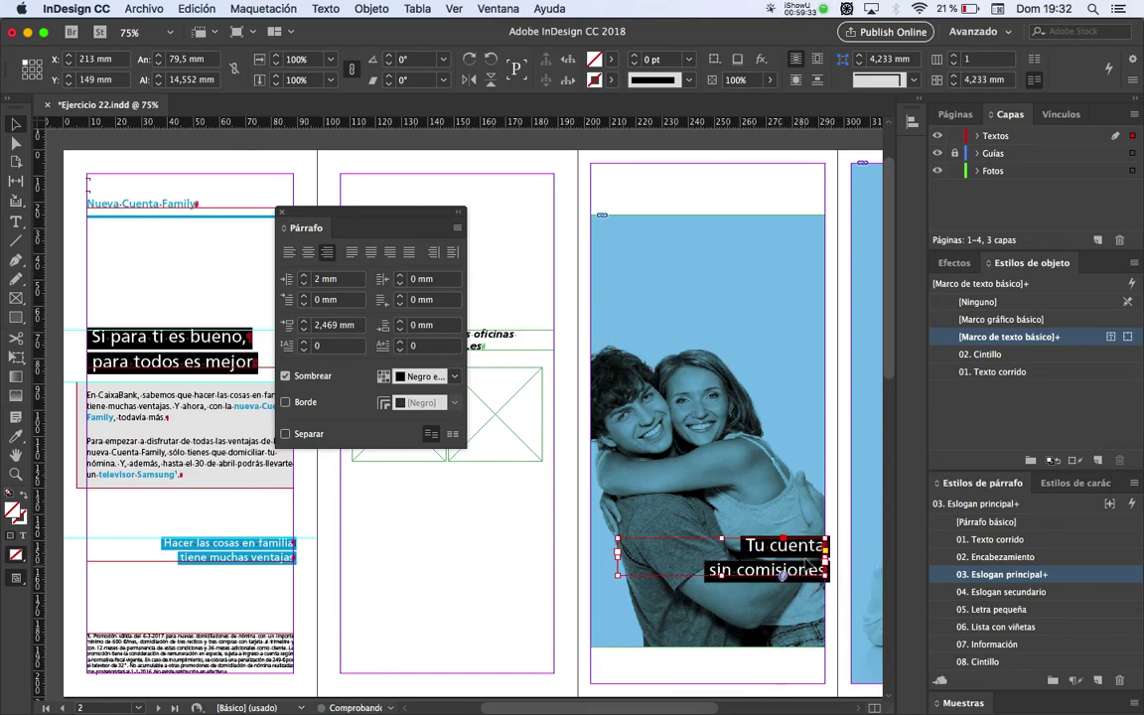
key("super+Tab")
key("super+Tab")
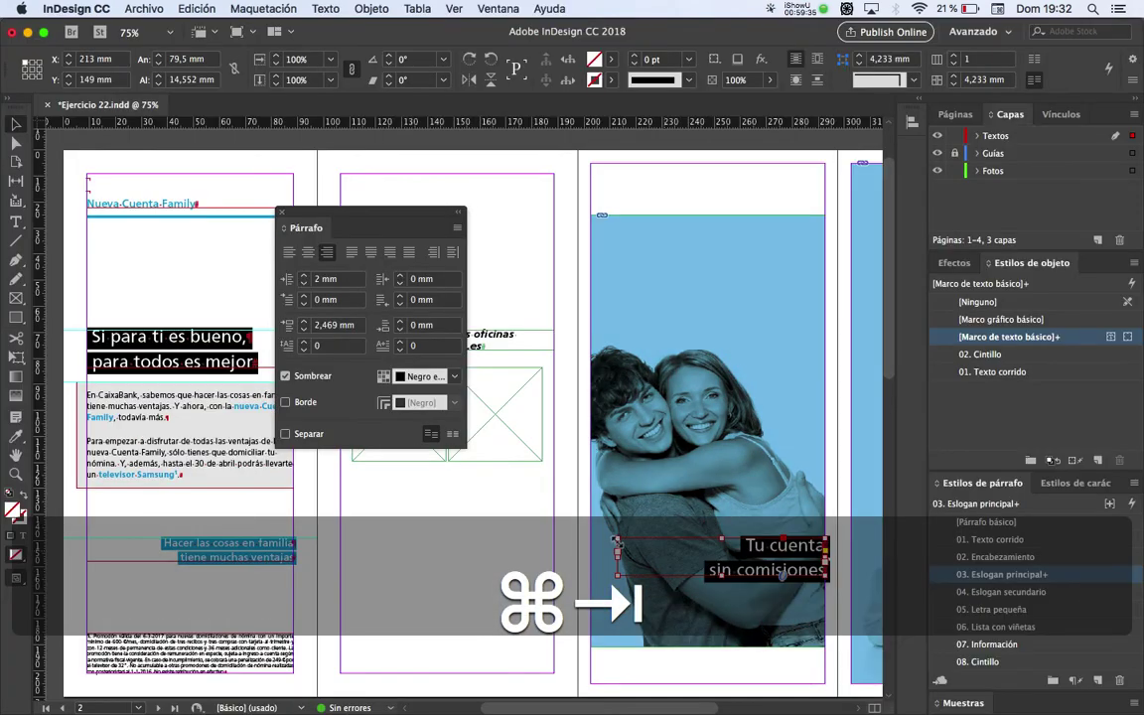
left_click_drag(617, 558, 721, 593)
key("super+Tab")
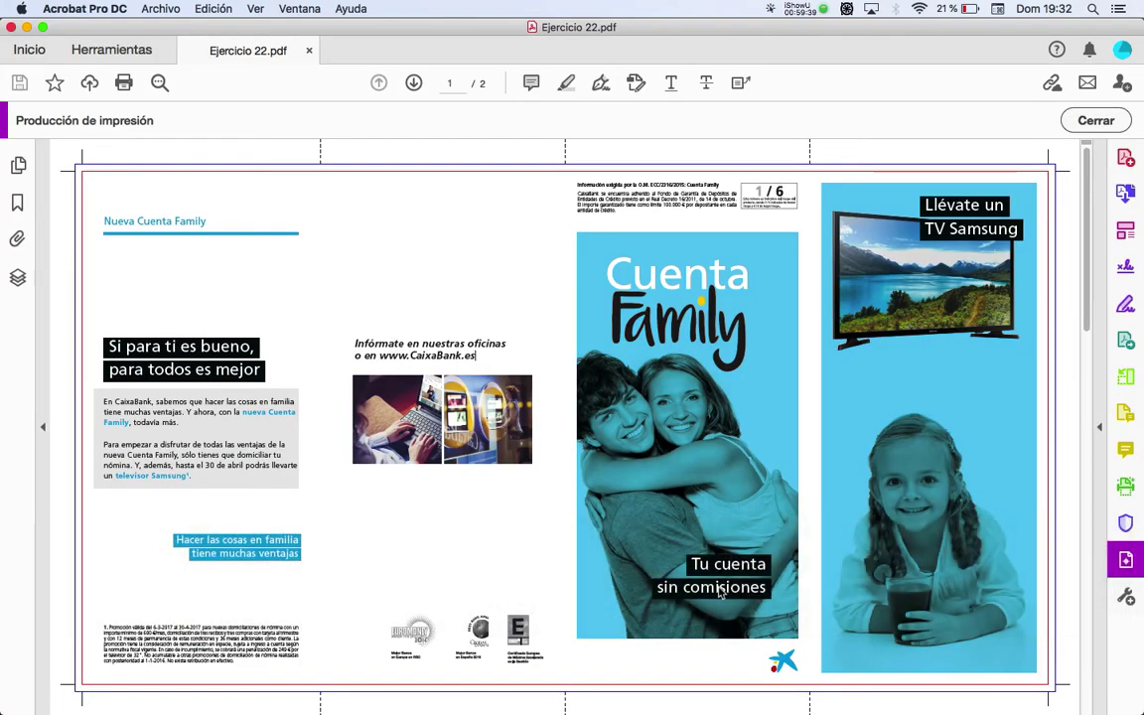
key("super+Tab")
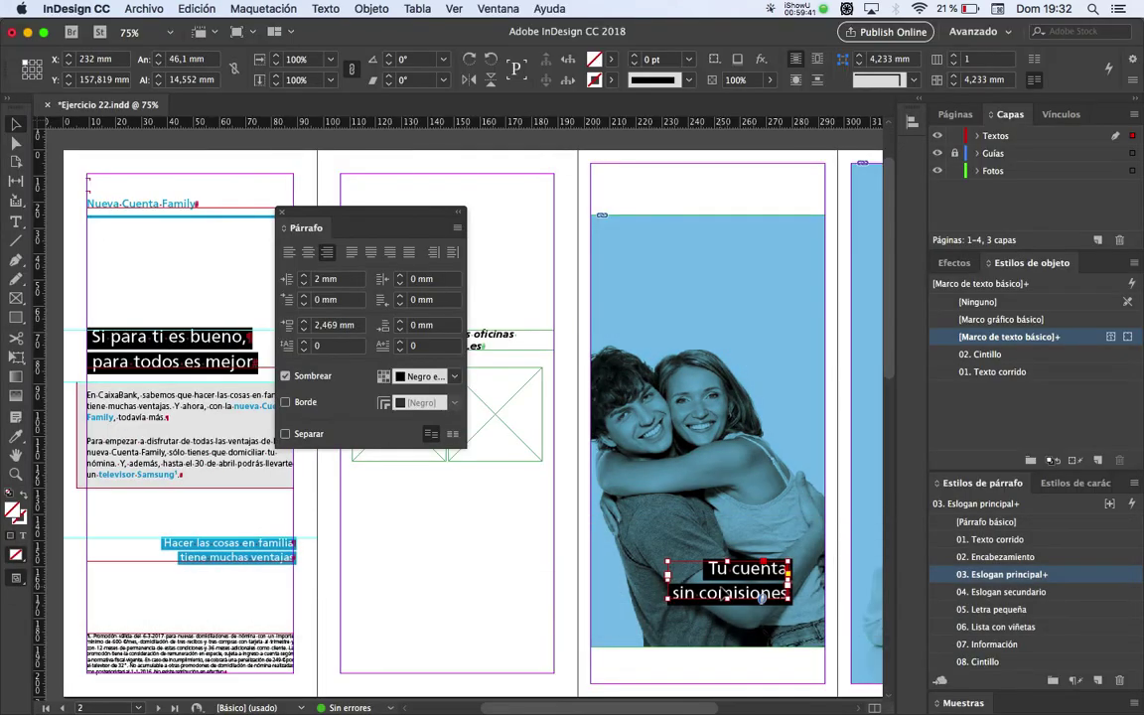
left_click_drag(737, 599, 743, 601)
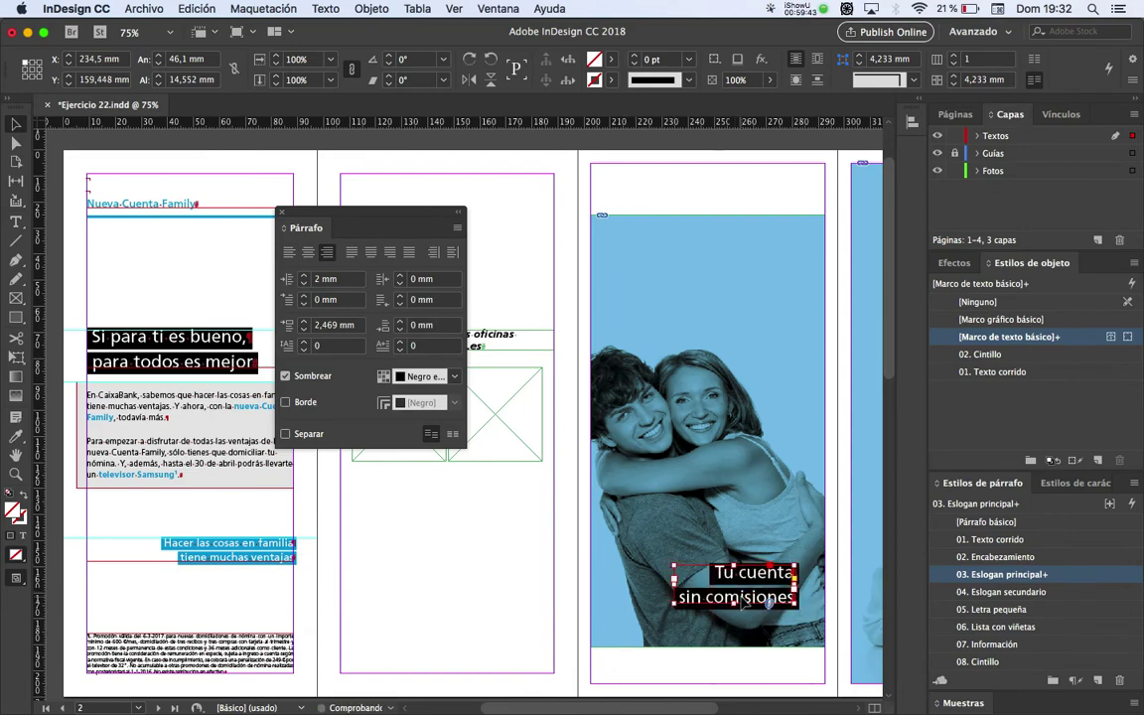
key("super+Tab")
key("super+Tab")
left_click(283, 215)
Deselect the slogan and compare the pages 1-4 spread with the reference PDF for elements still missing
left_click_drag(697, 325, 518, 342)
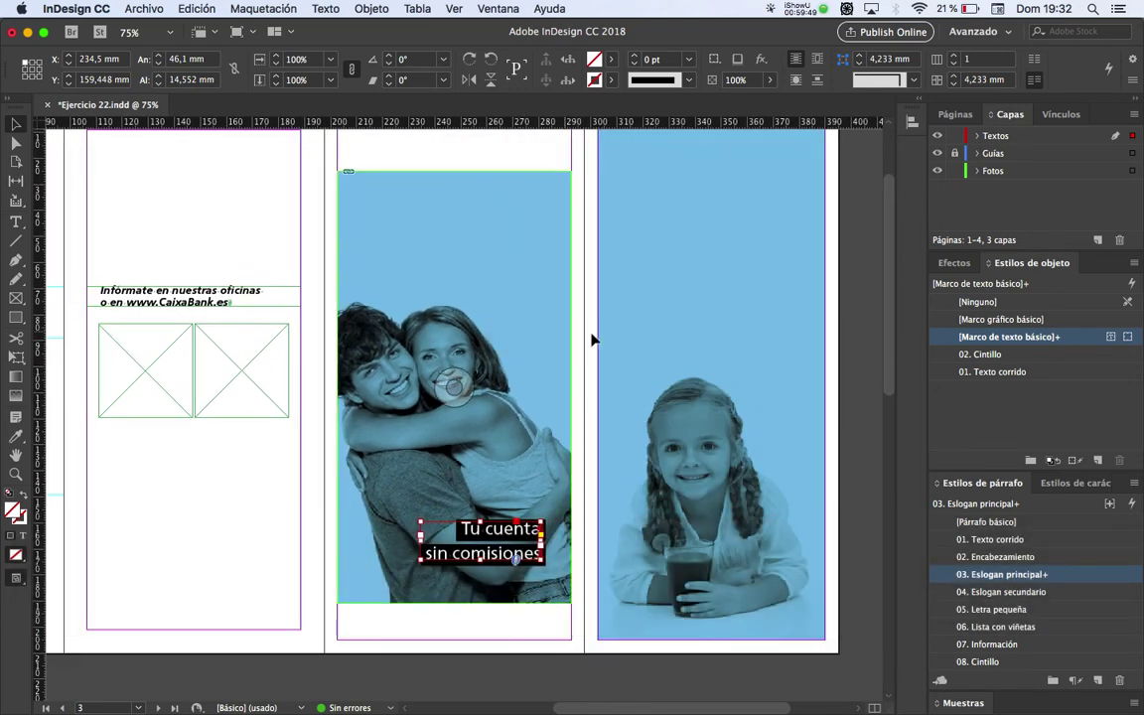
scroll(592, 339, "down", 2, "alt")
left_click_drag(699, 328, 731, 319)
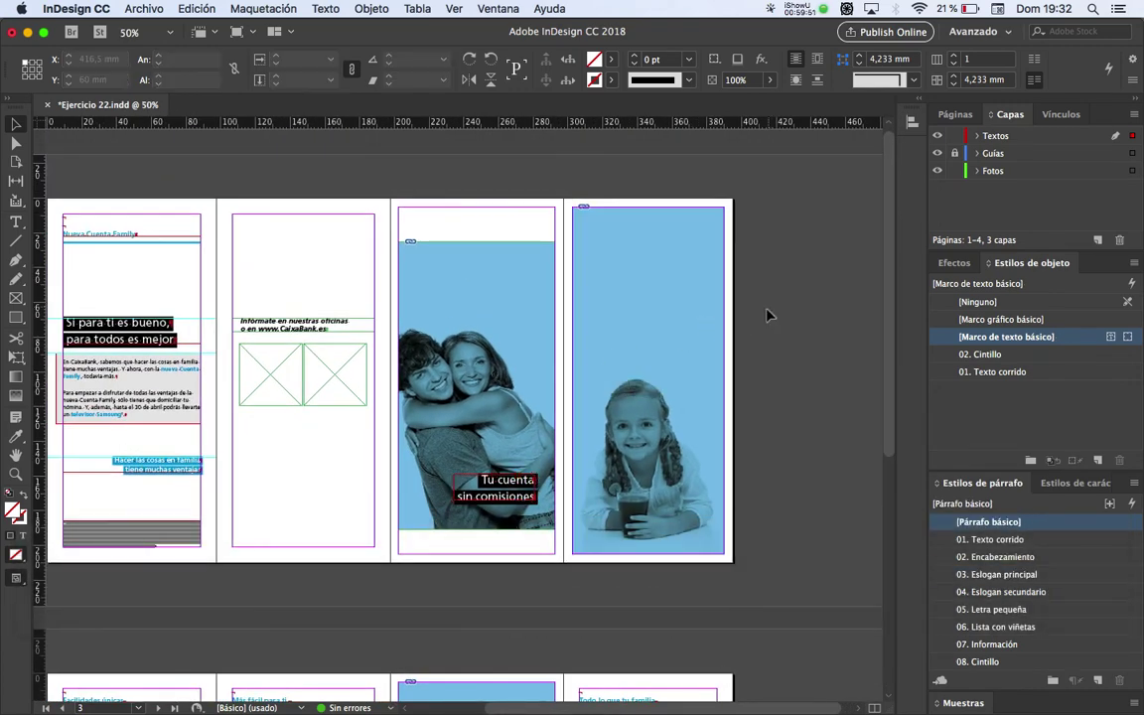
key("super+Tab")
key("super+Tab")
key("super+shift+Tab")
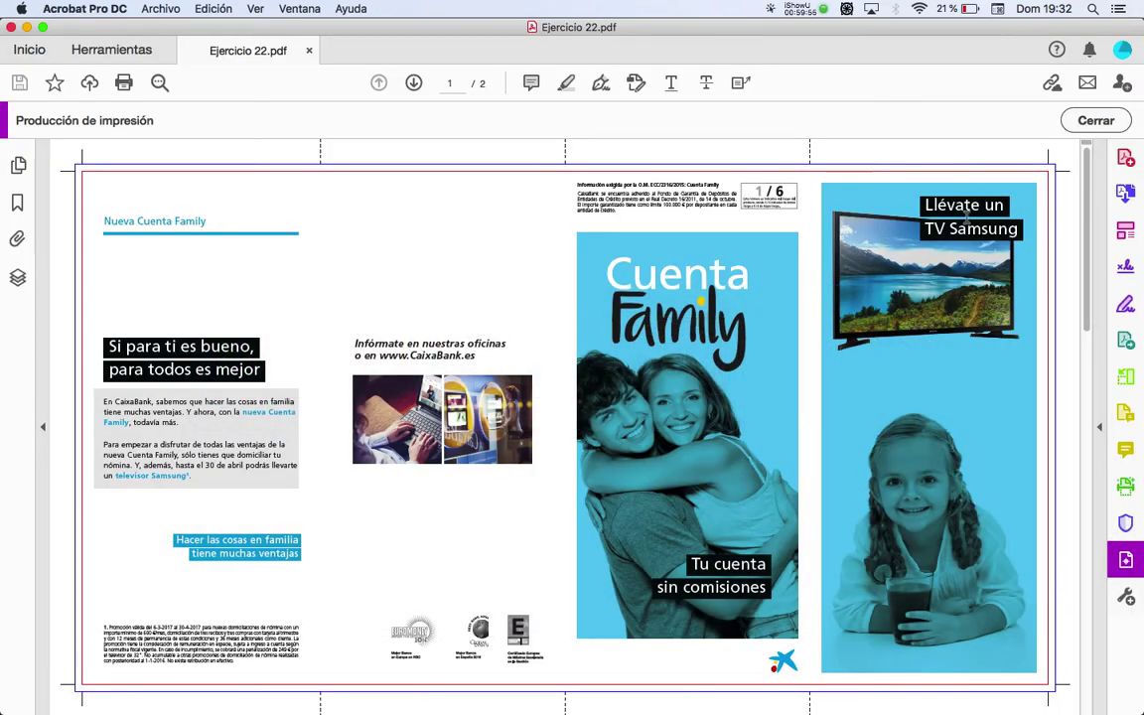
key("super+Tab")
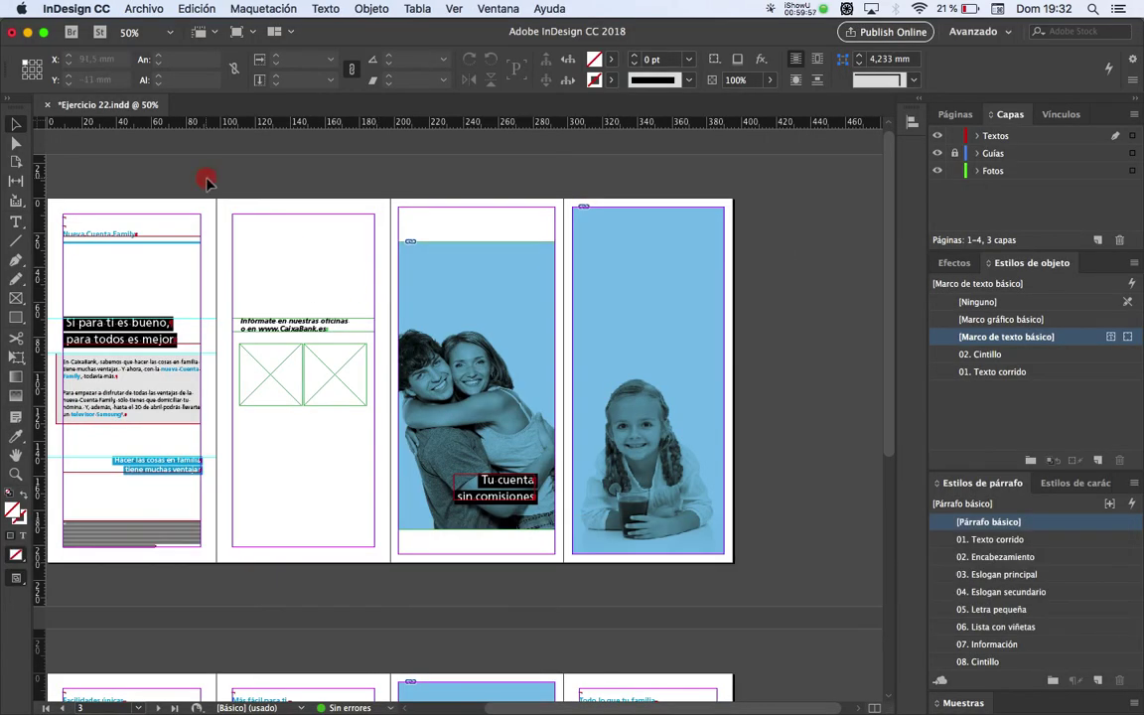
key("super+shift+p")
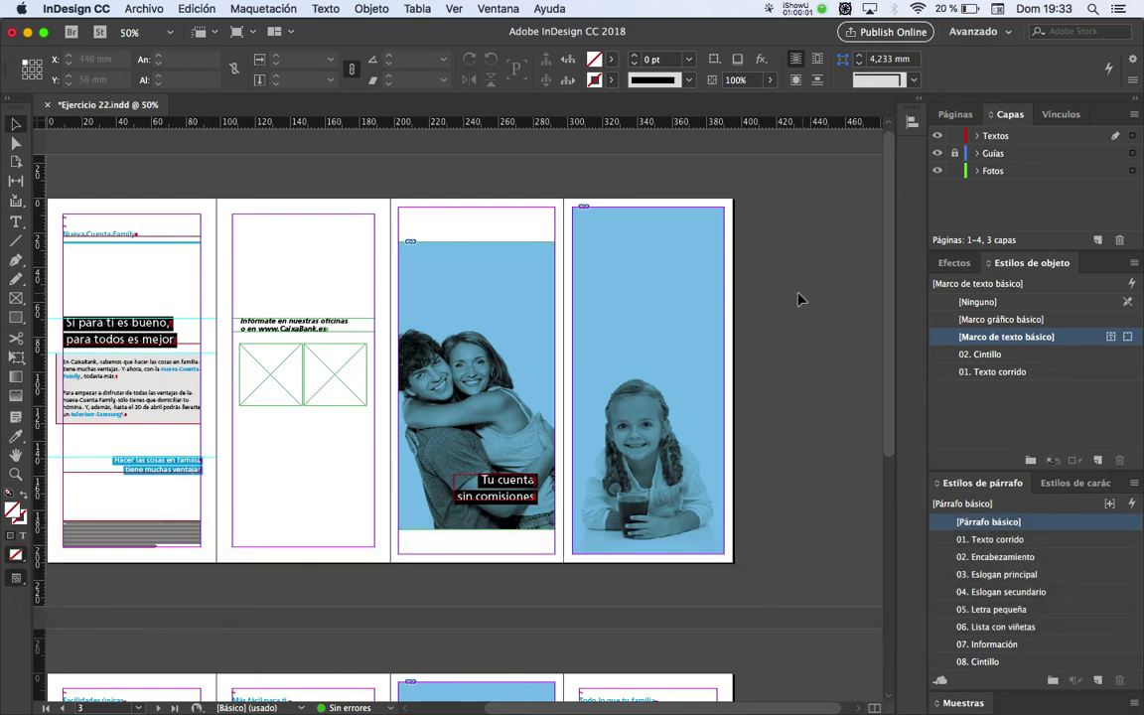
key("space")
left_click_drag(770, 324, 778, 313)
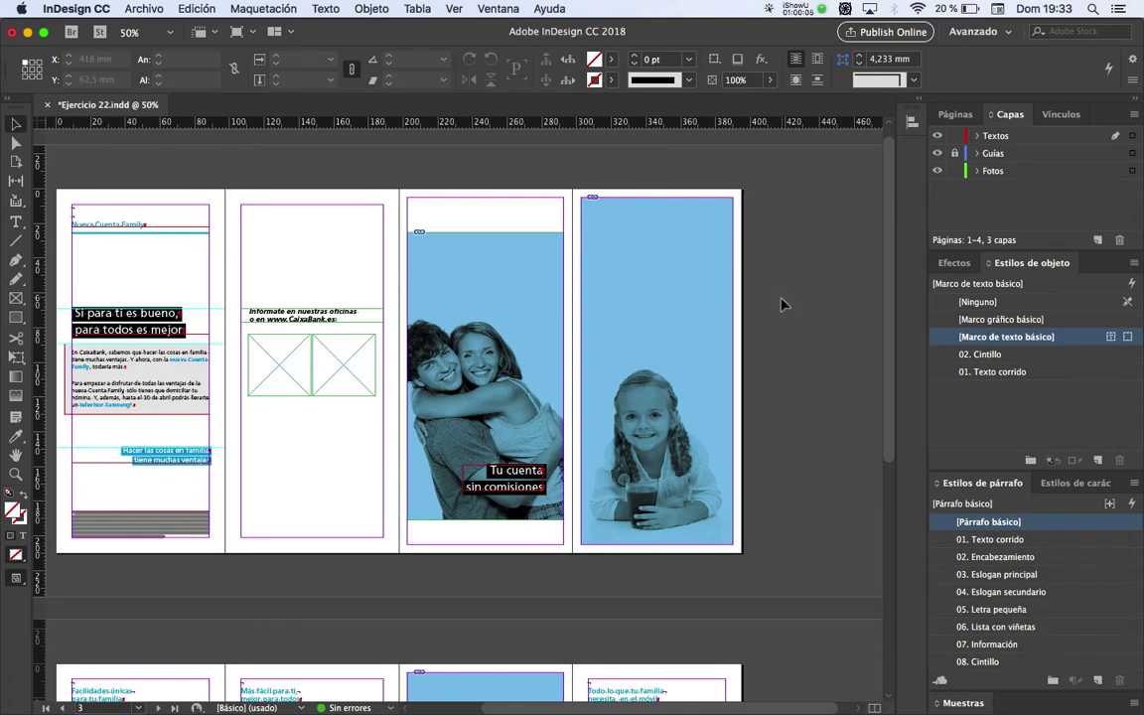
key("super+Tab")
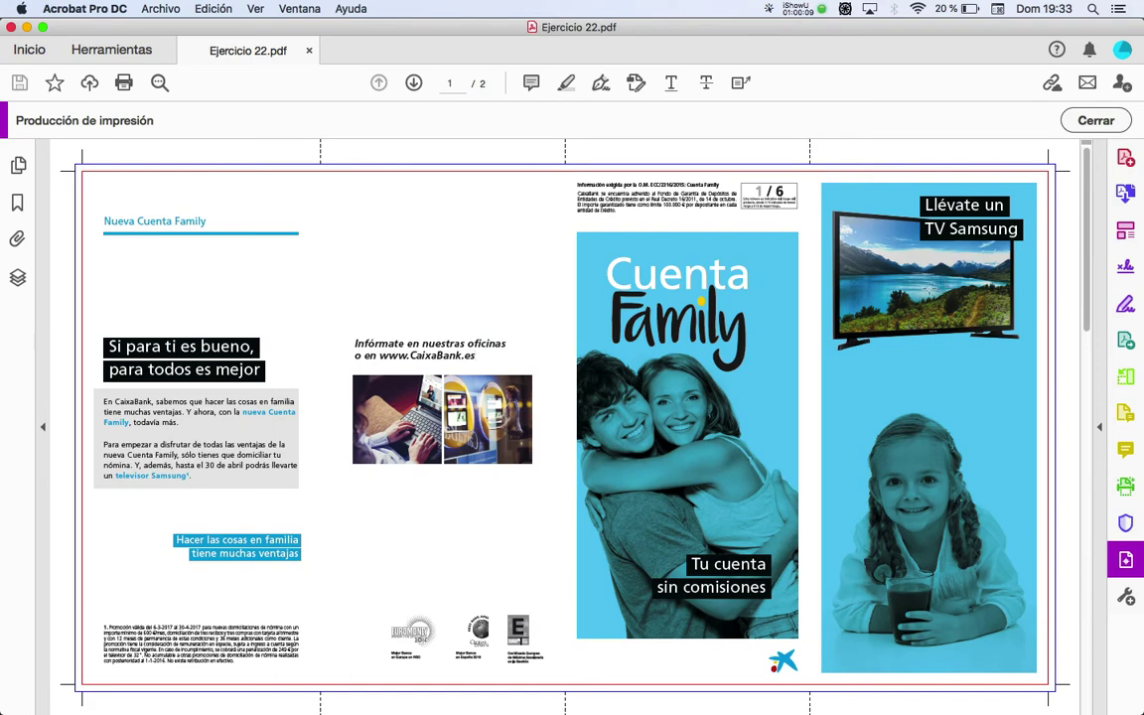
key("super+Tab")
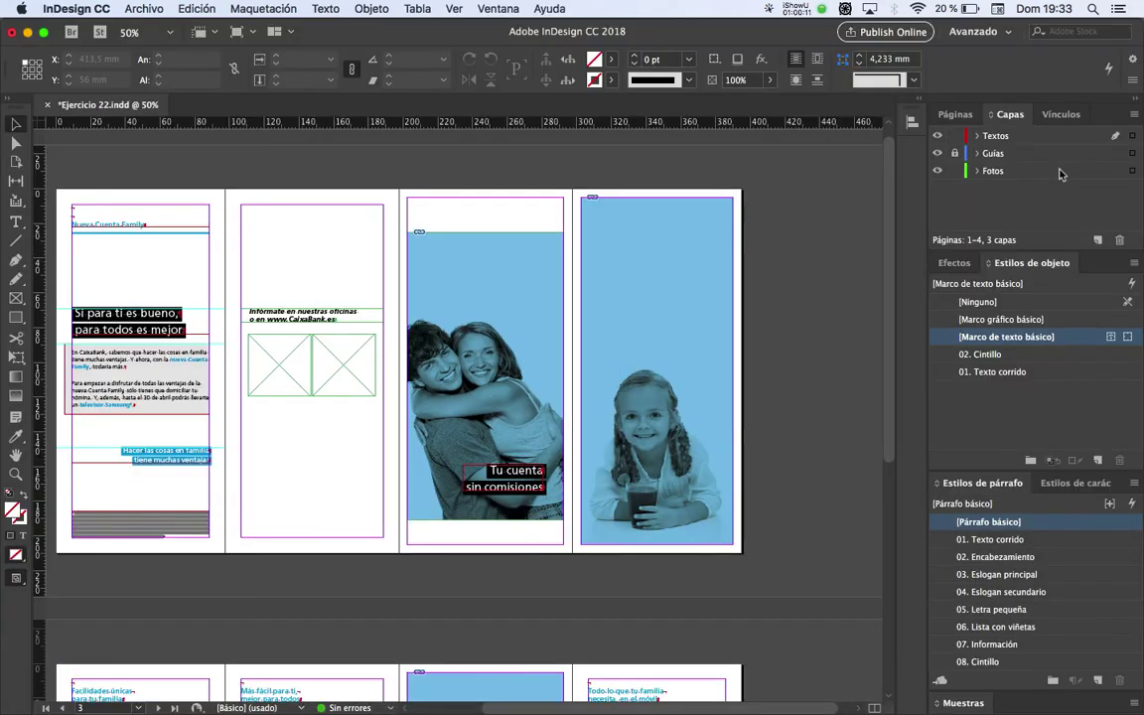
Hide the Fotos layer to examine which objects on both spreads belong to it, and show it again
left_click(977, 175)
left_click(937, 170)
scroll(653, 340, "down", 5)
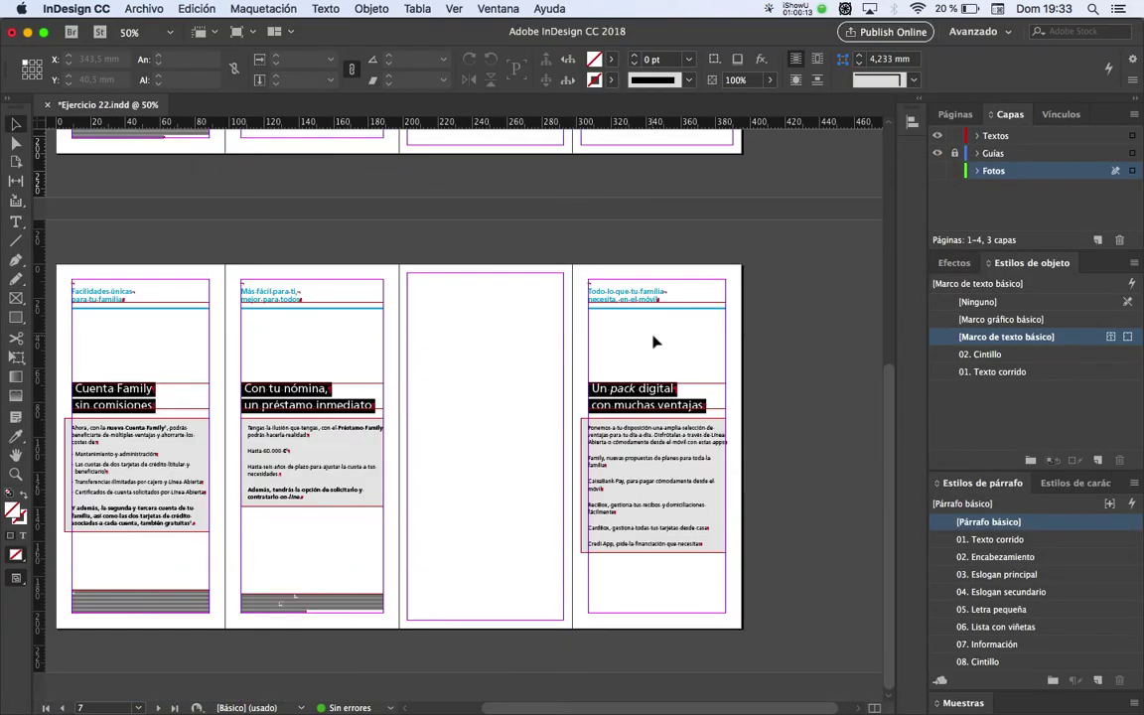
scroll(653, 339, "up", 4)
scroll(653, 341, "down", 4)
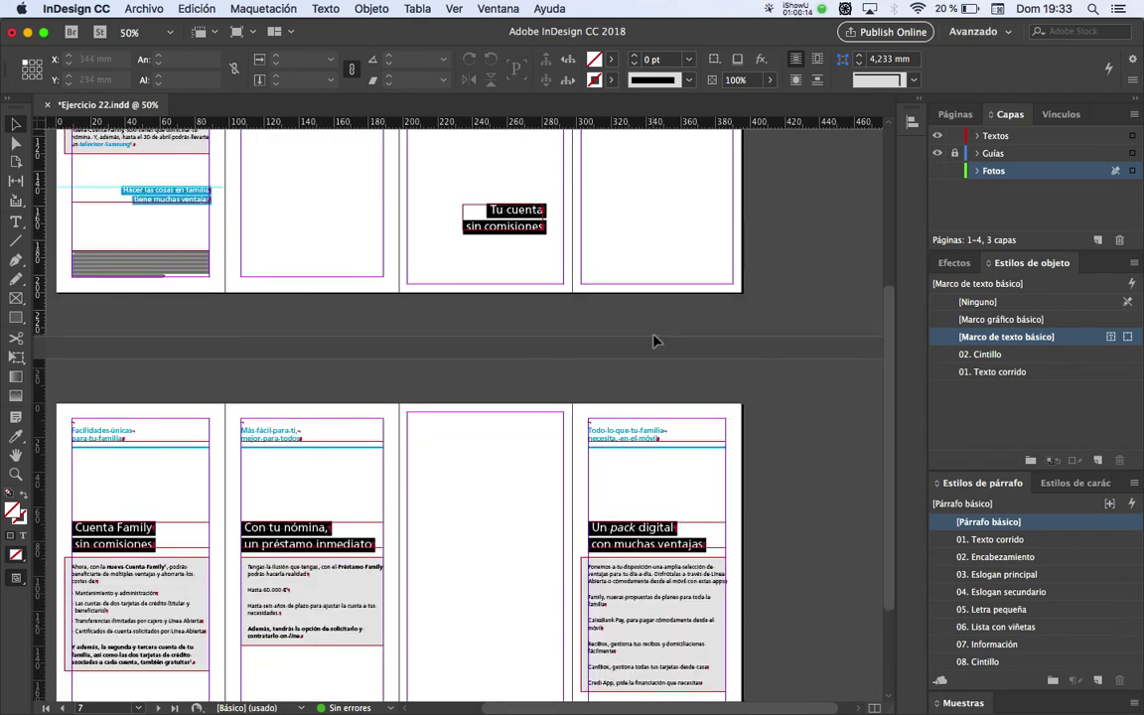
left_click(937, 171)
scroll(695, 327, "down", 3)
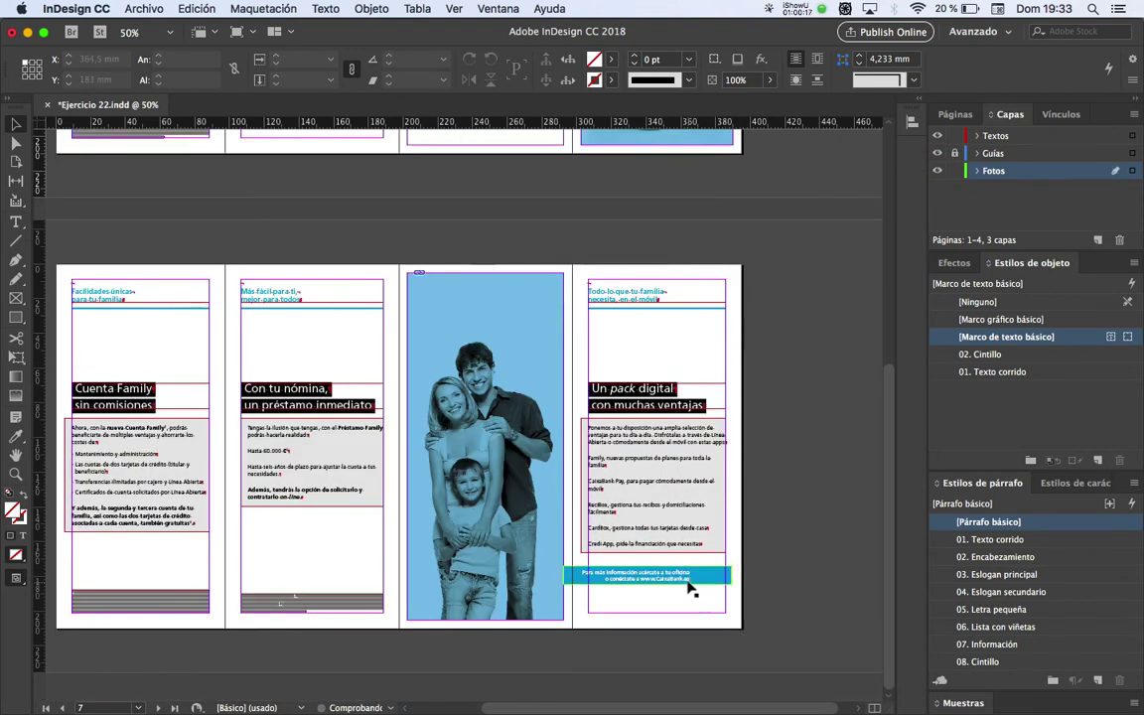
Move the contact banner on page 8 to the Textos layer and make Fotos the active layer
left_click(687, 581)
left_click_drag(1134, 173, 1134, 142)
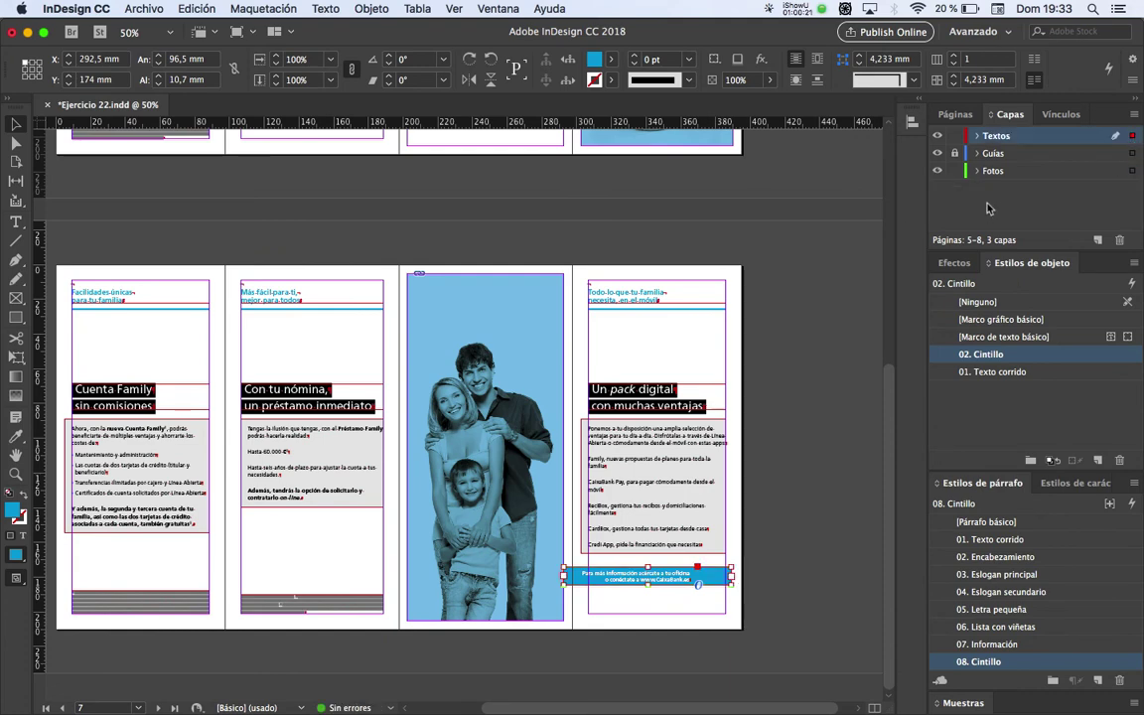
left_click(1023, 173)
left_click(655, 214)
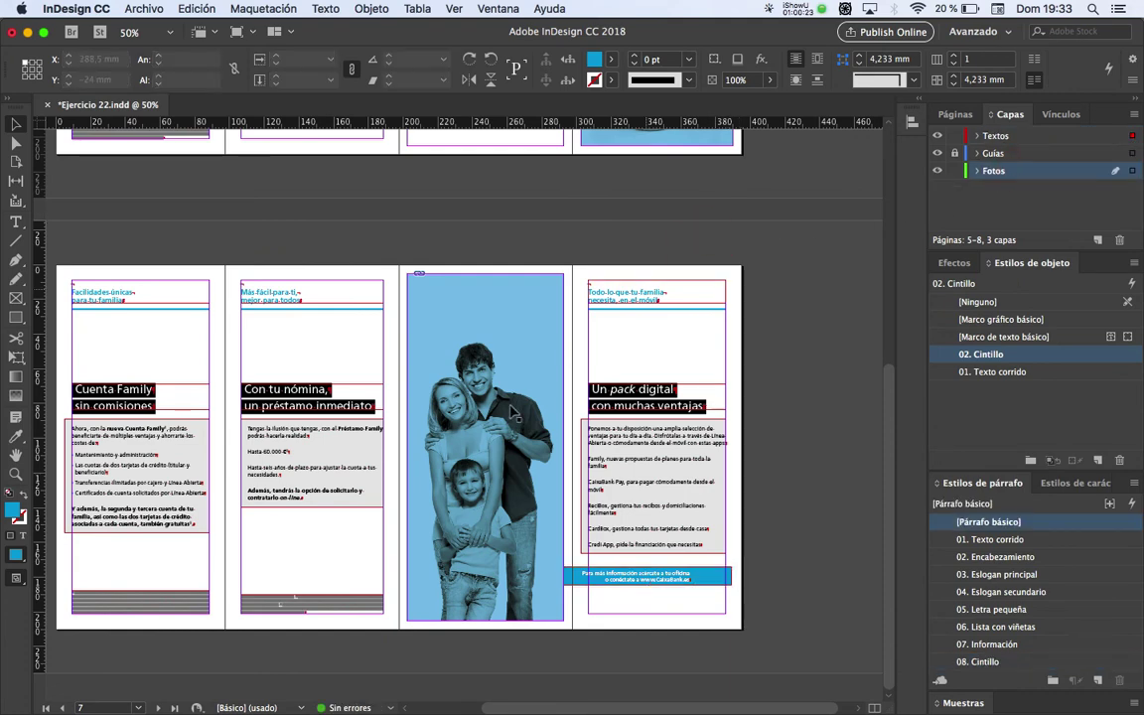
Place TV_sin fondo.tif on page 4 in an 87.5 mm square frame at X 302.5 mm, Y 5 mm
scroll(459, 368, "up", 5)
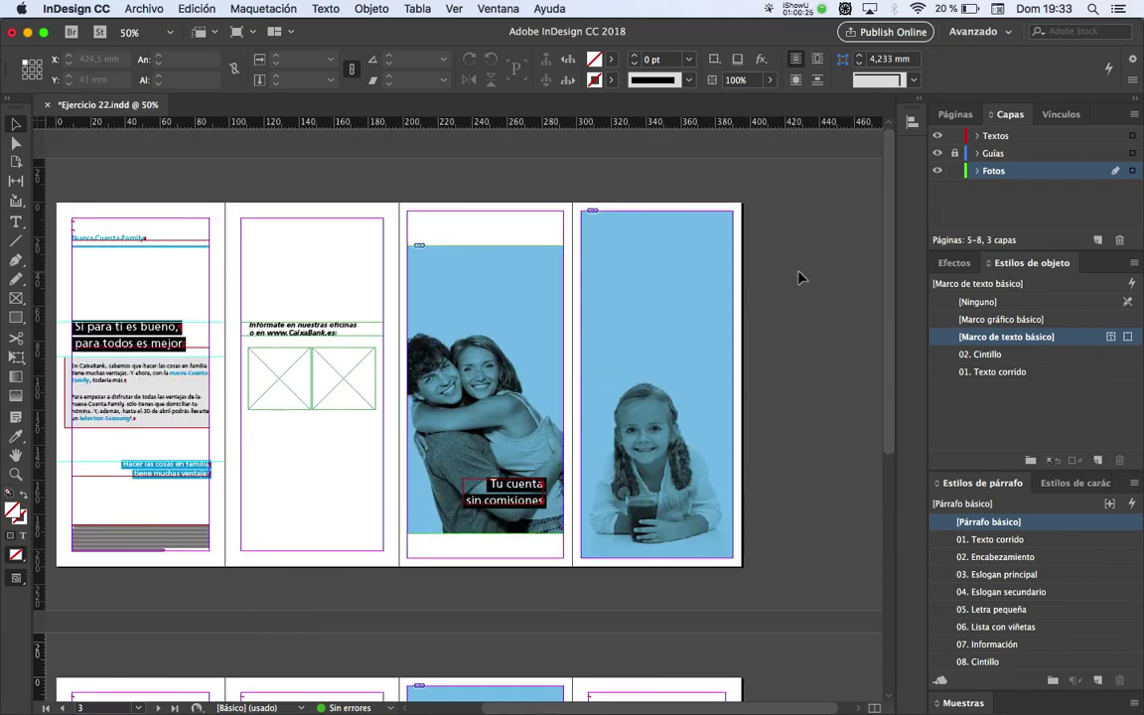
key("space")
left_click_drag(784, 329, 753, 330)
left_click(671, 288)
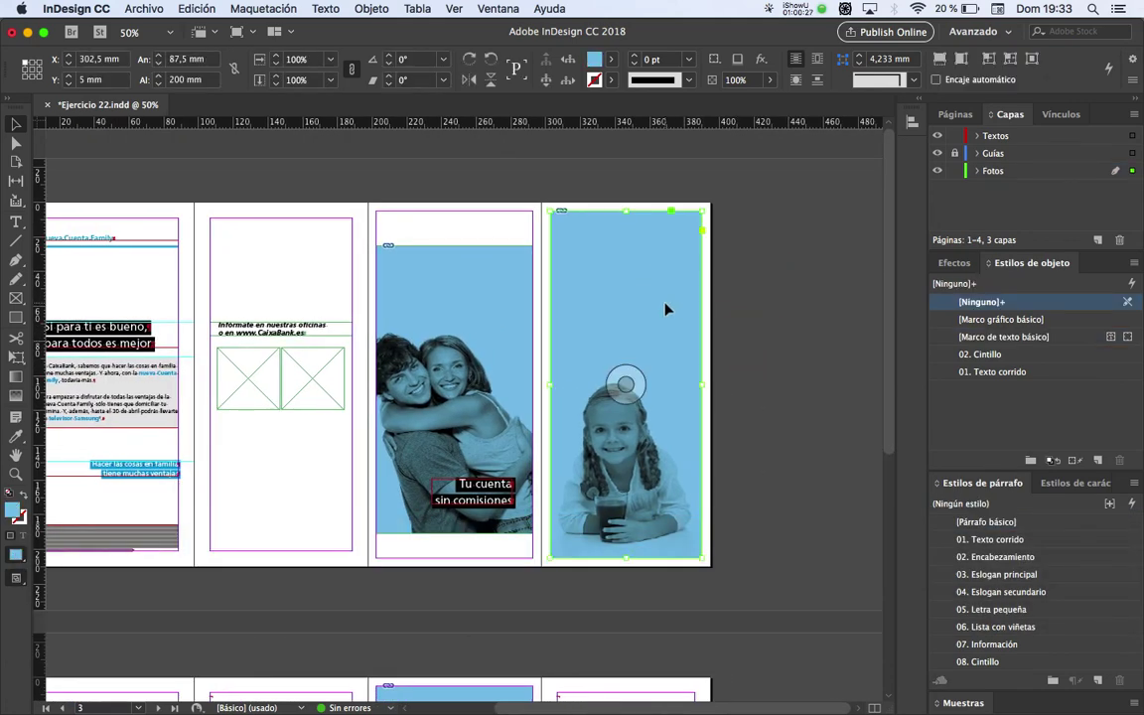
left_click(797, 290)
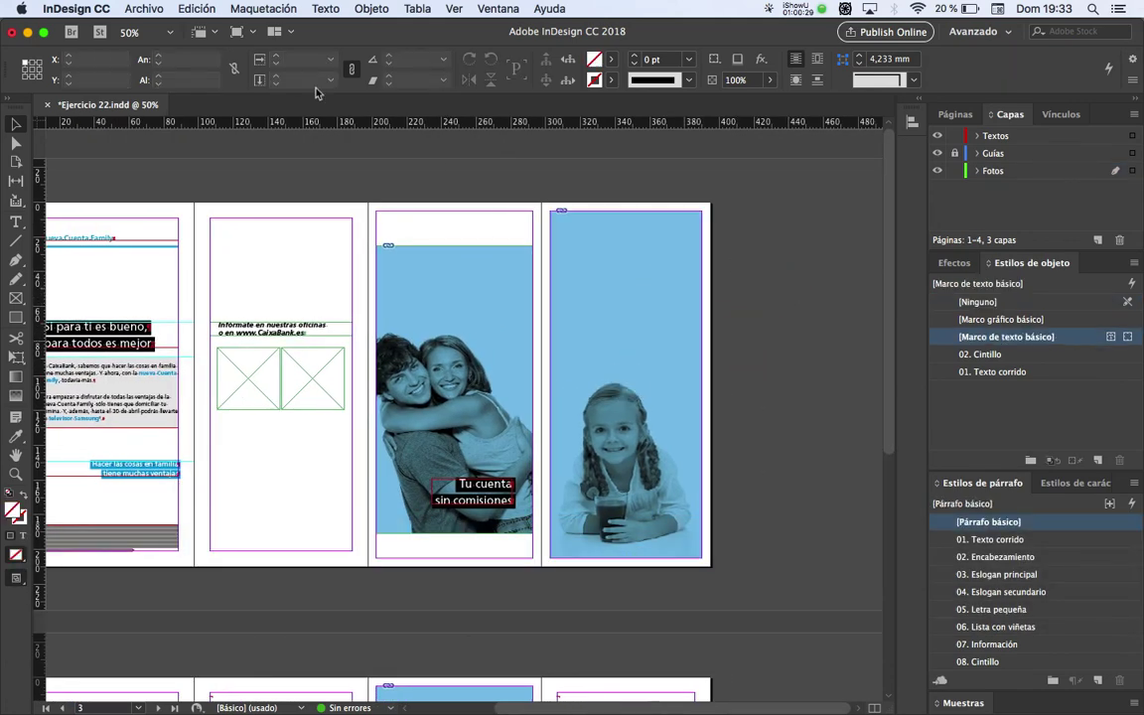
left_click(142, 8)
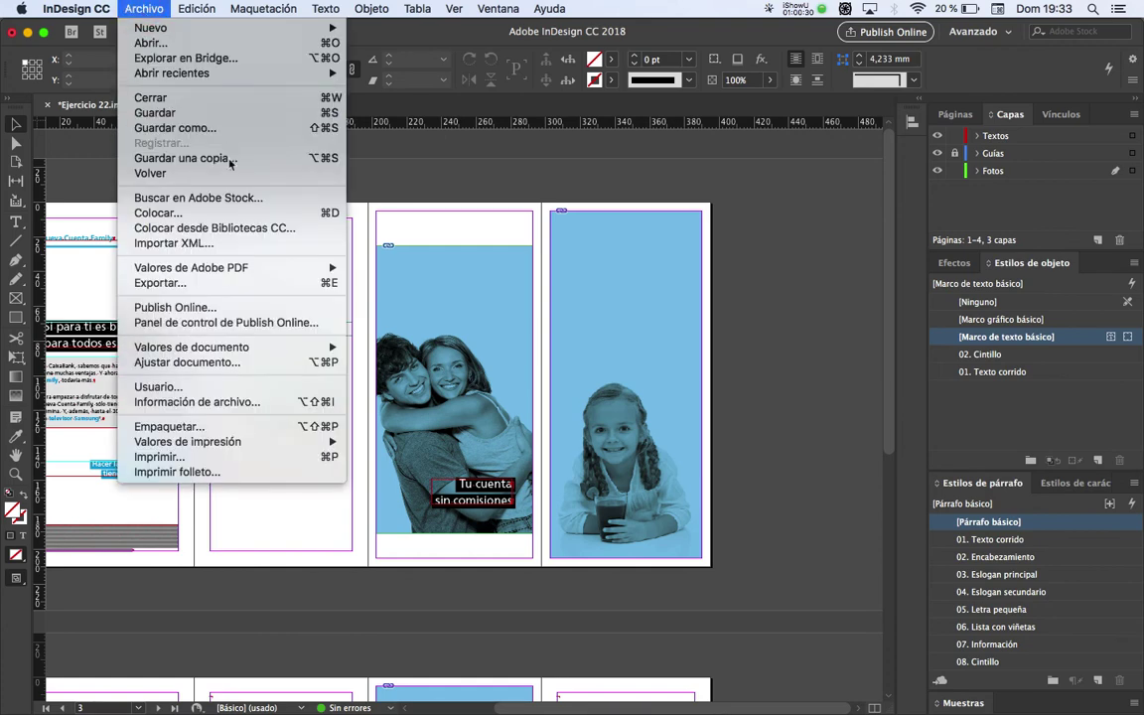
left_click(238, 211)
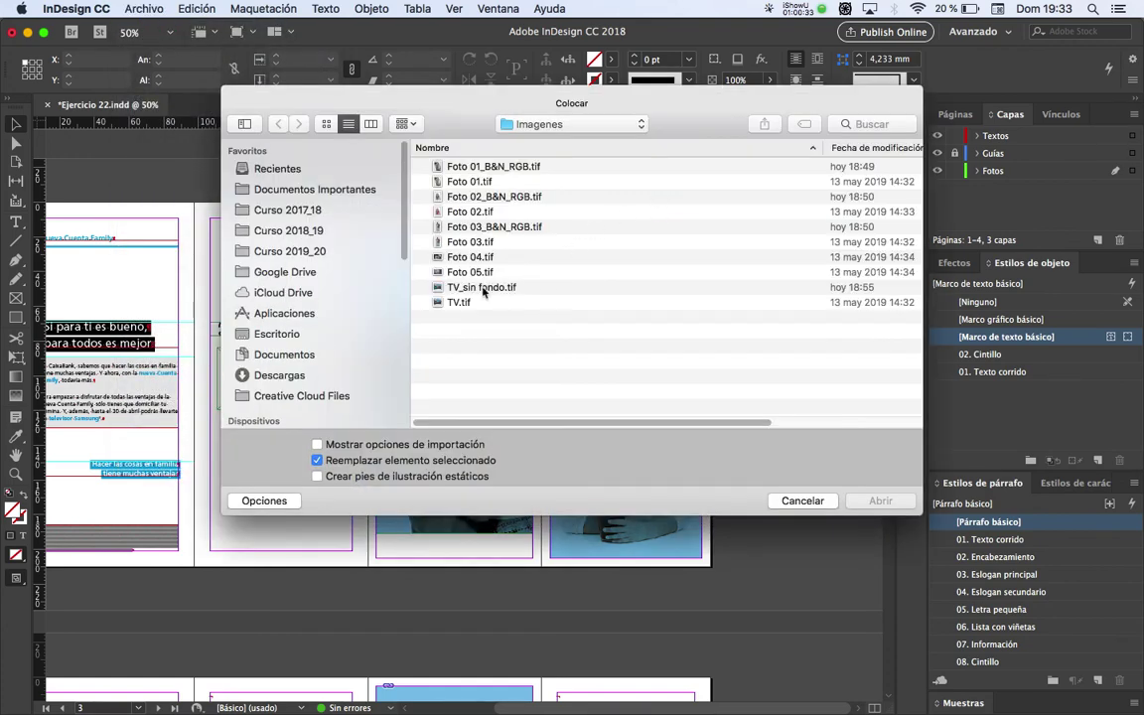
double_click(422, 293)
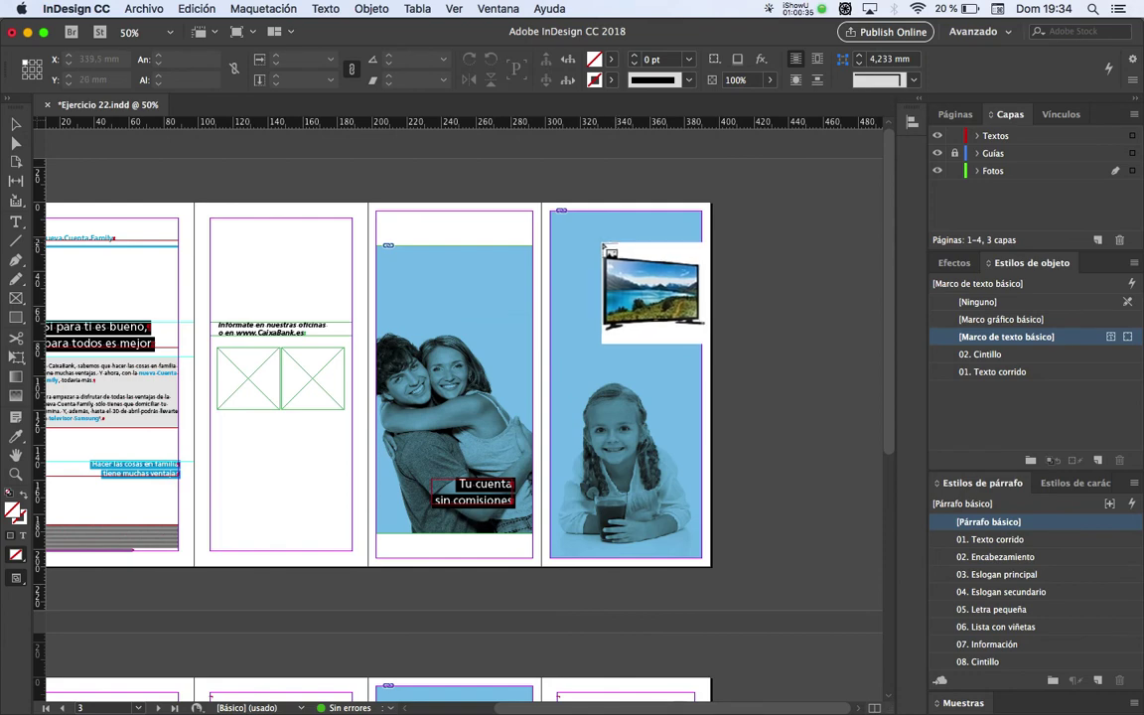
left_click(521, 176)
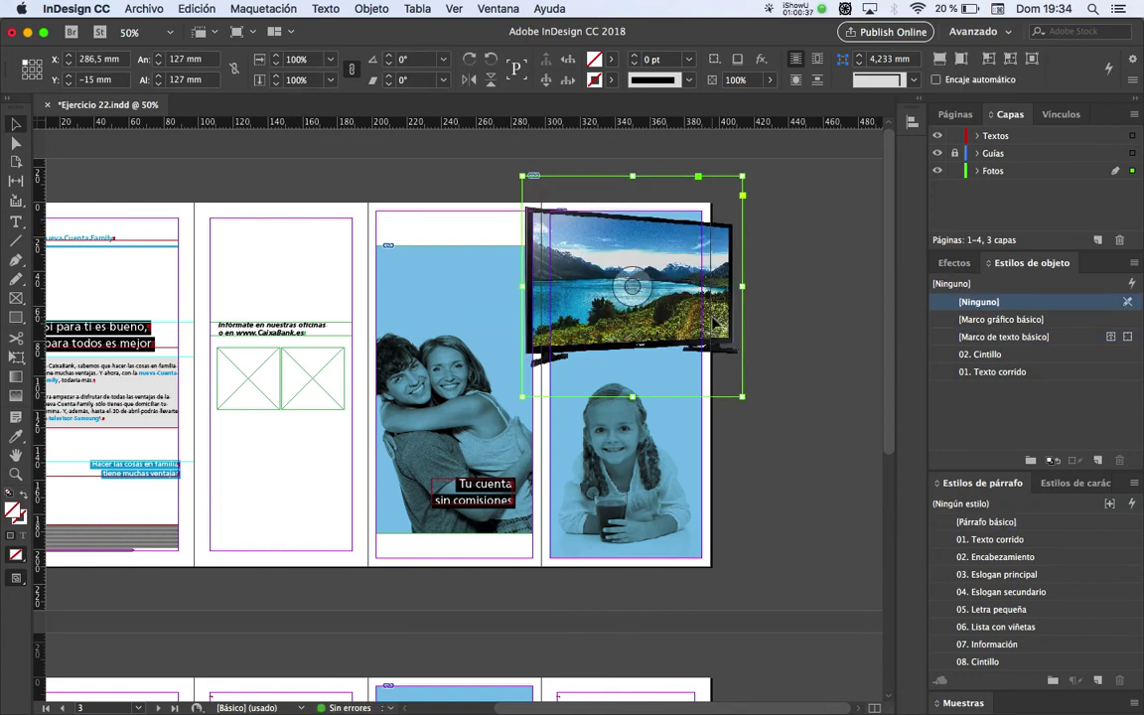
key("super+z")
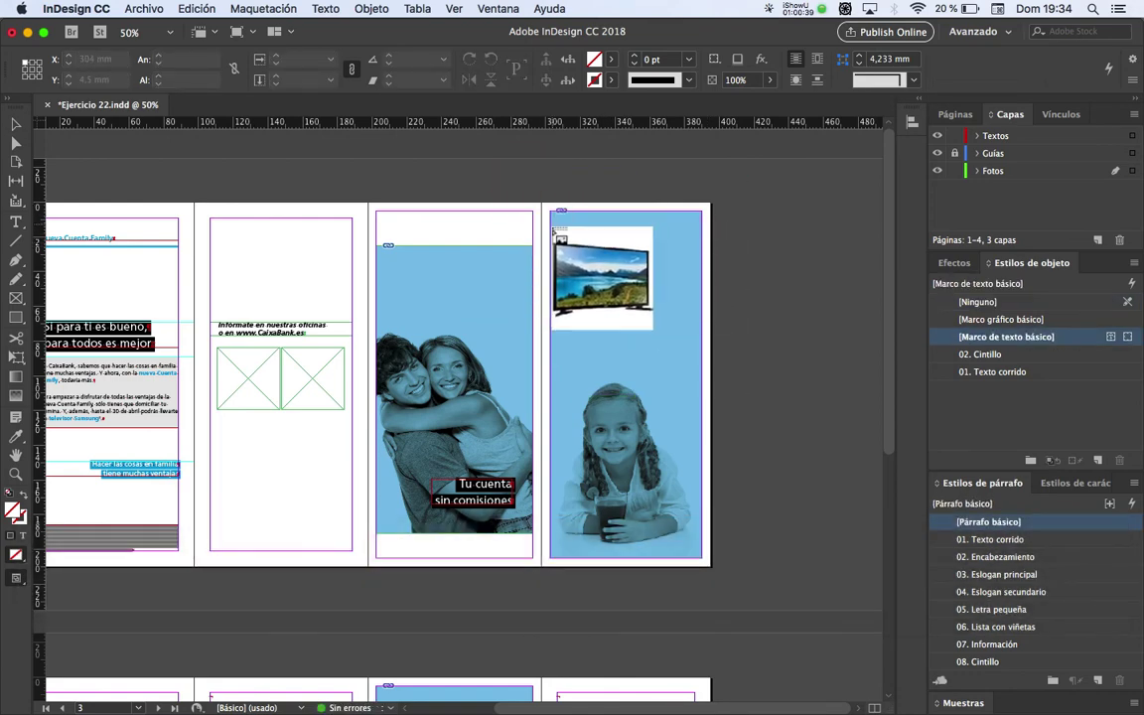
left_click_drag(550, 212, 698, 337)
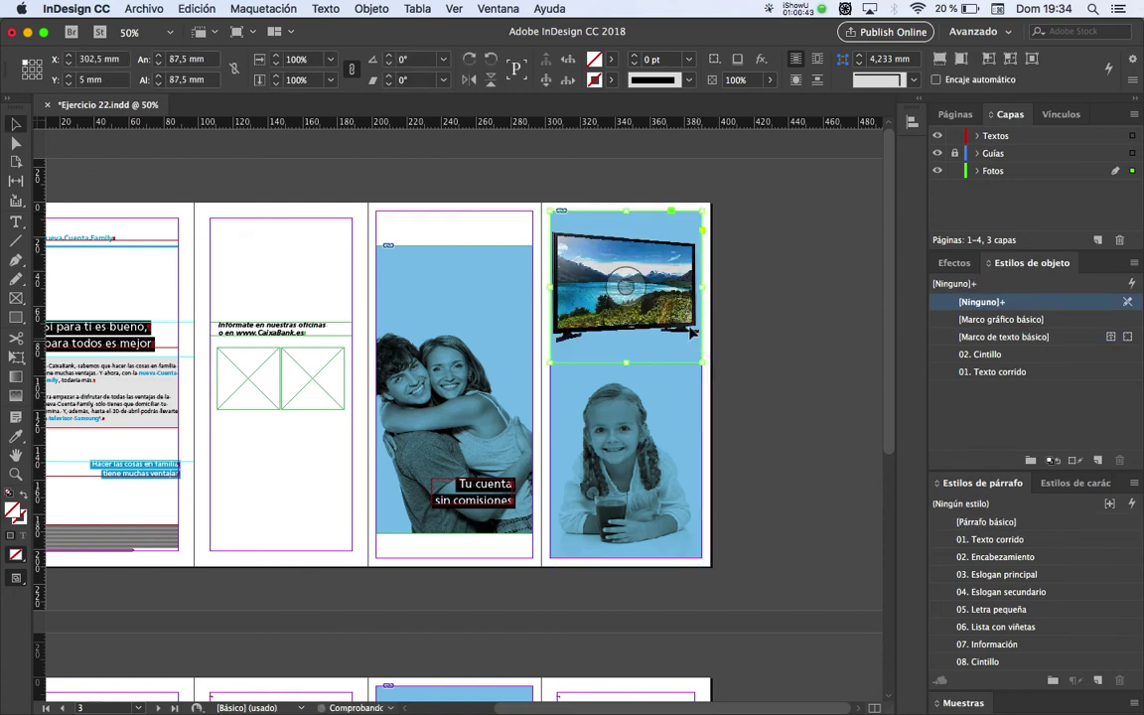
Try shrinking the TV frame from its corner with auto-fit on and off, undoing each resize
scroll(642, 312, "up", 2)
scroll(561, 320, "down", 1)
key("space")
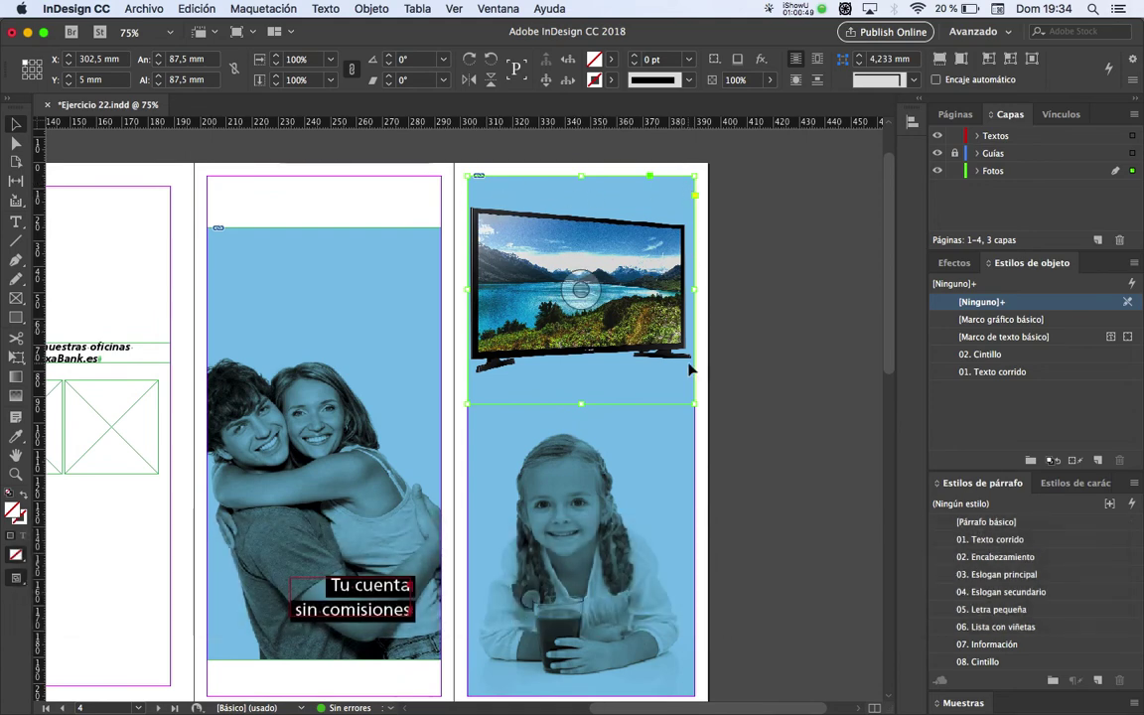
key("super+Tab")
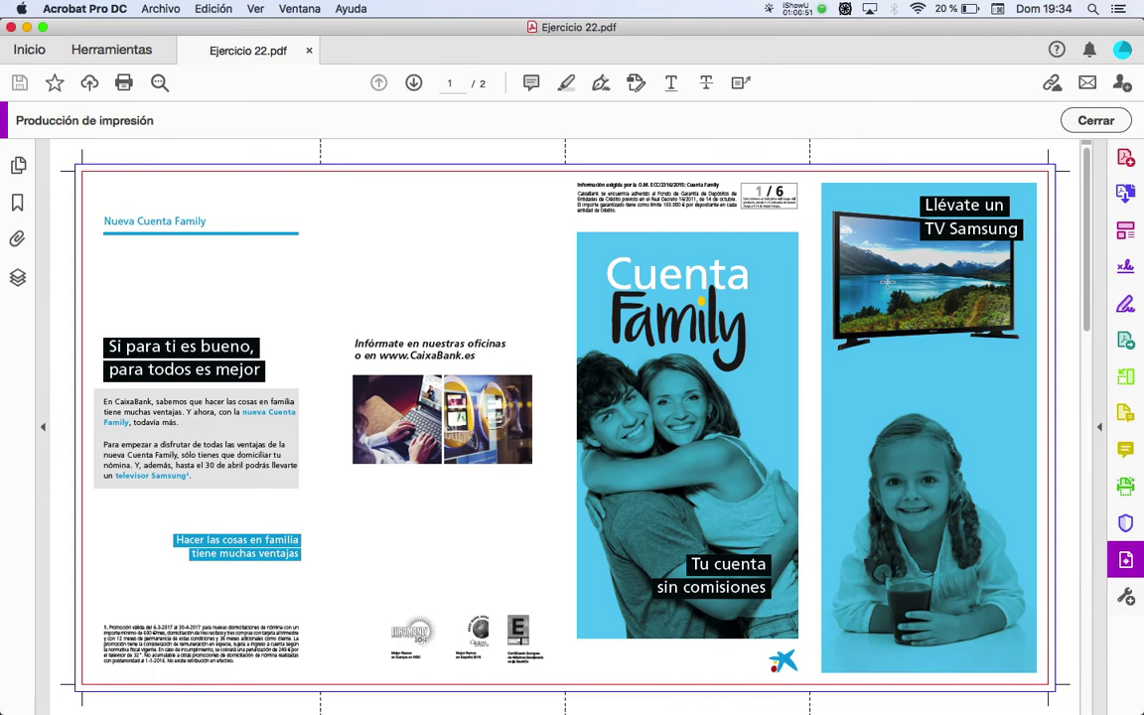
key("super+Tab")
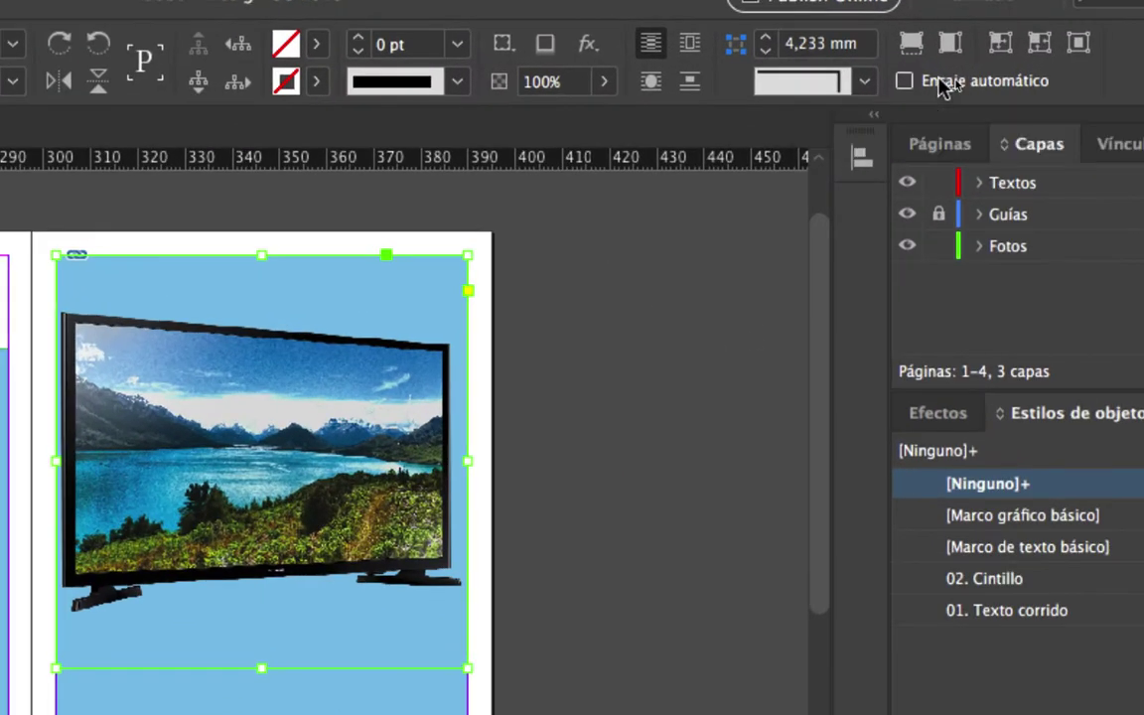
left_click(946, 81)
key("super")
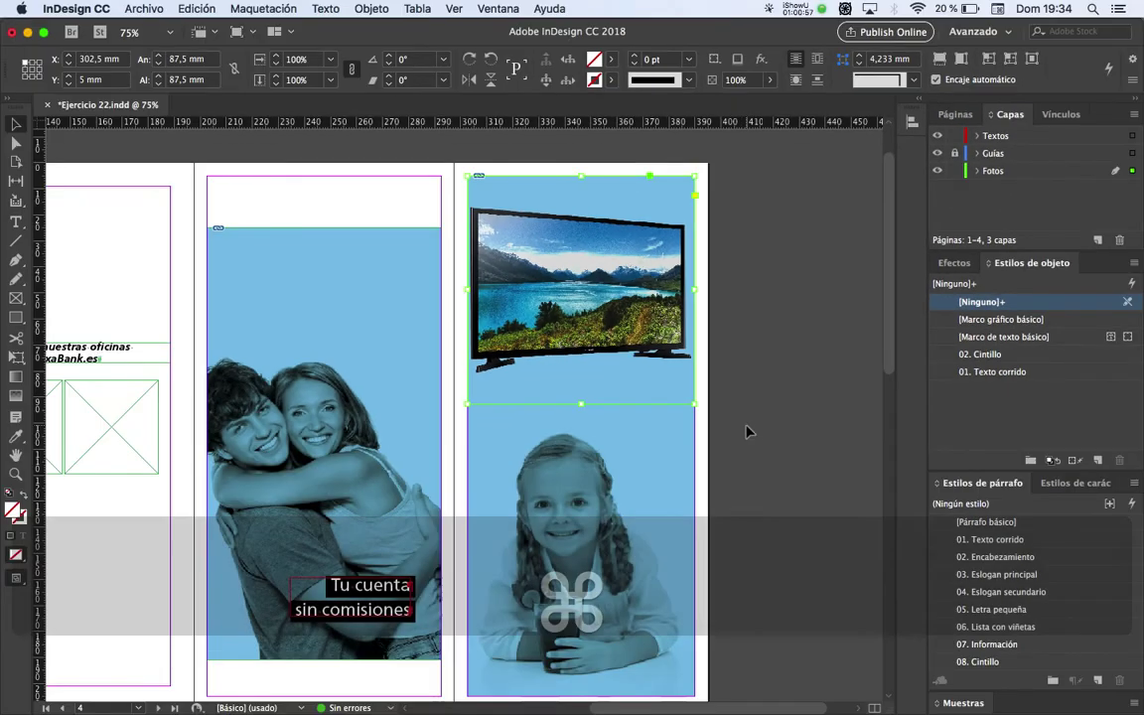
left_click_drag(693, 406, 620, 328)
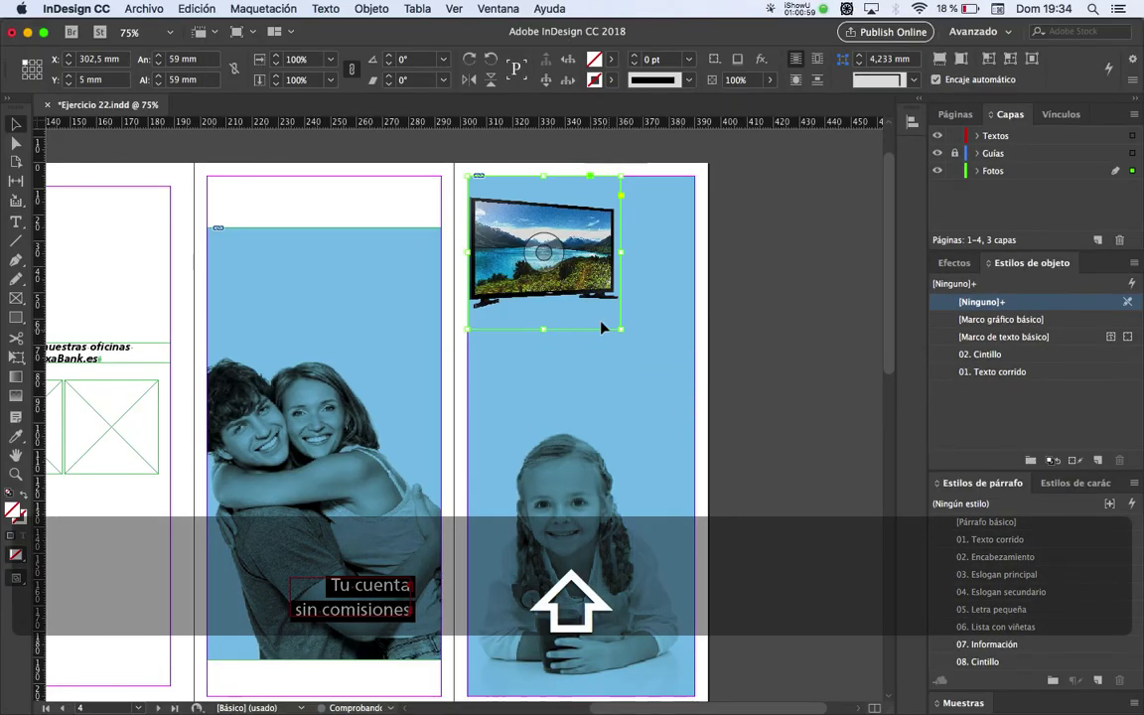
key("super+z")
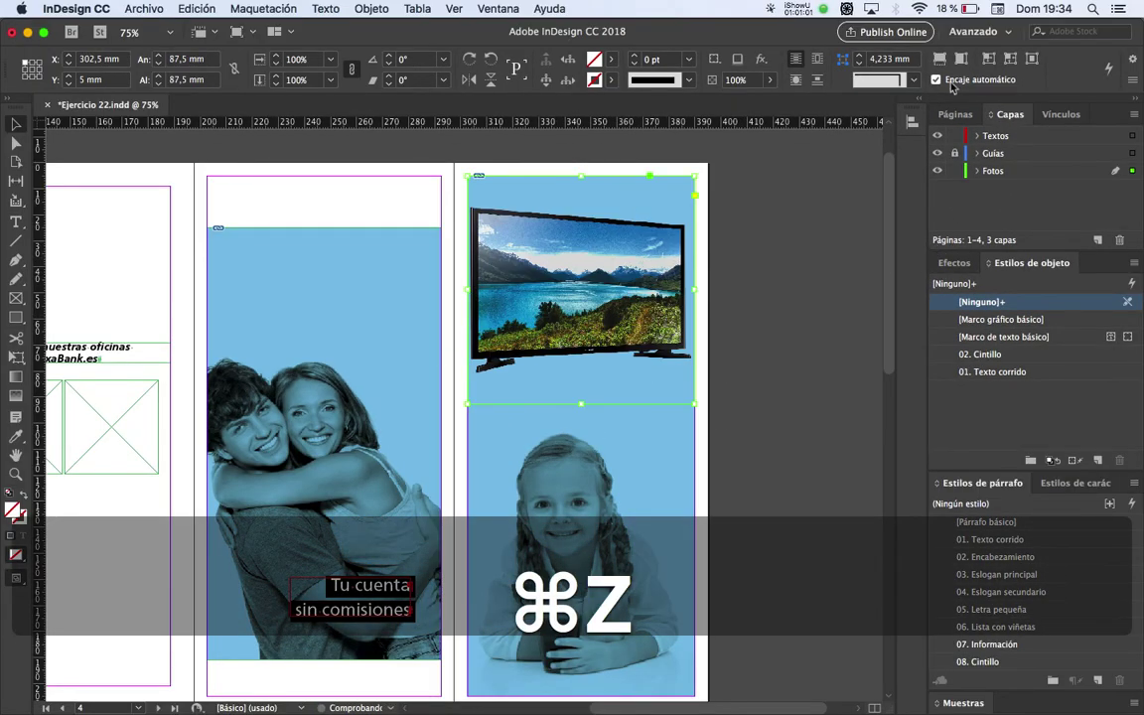
left_click_drag(692, 403, 575, 307)
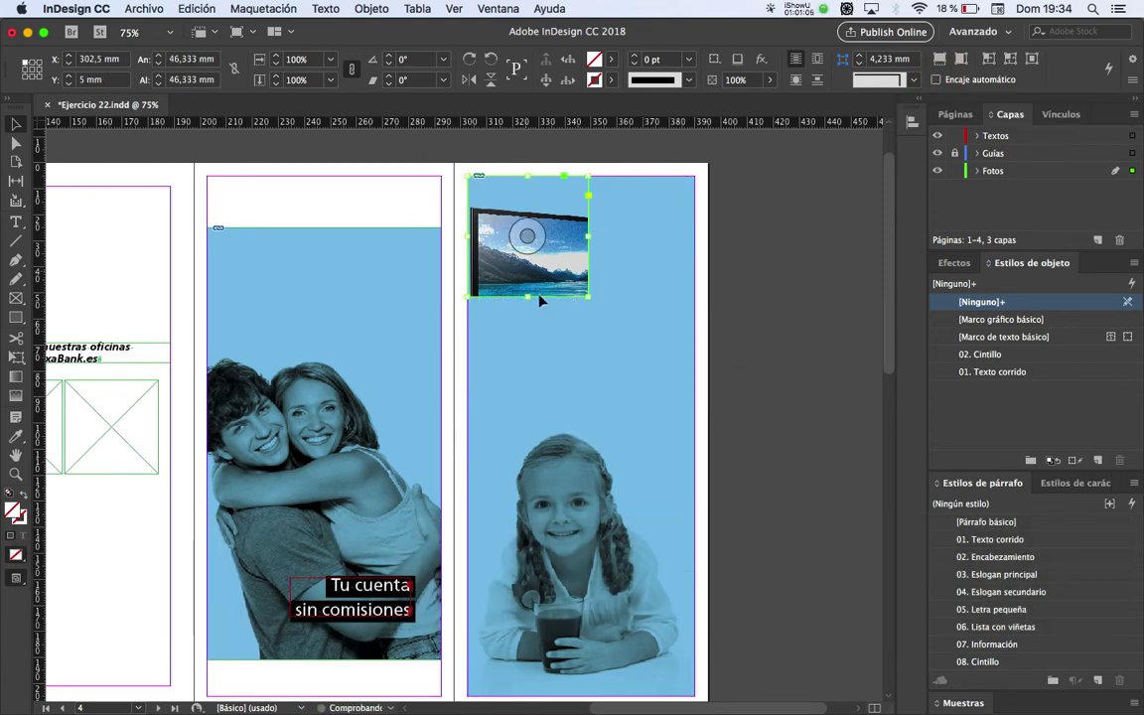
key("super+z")
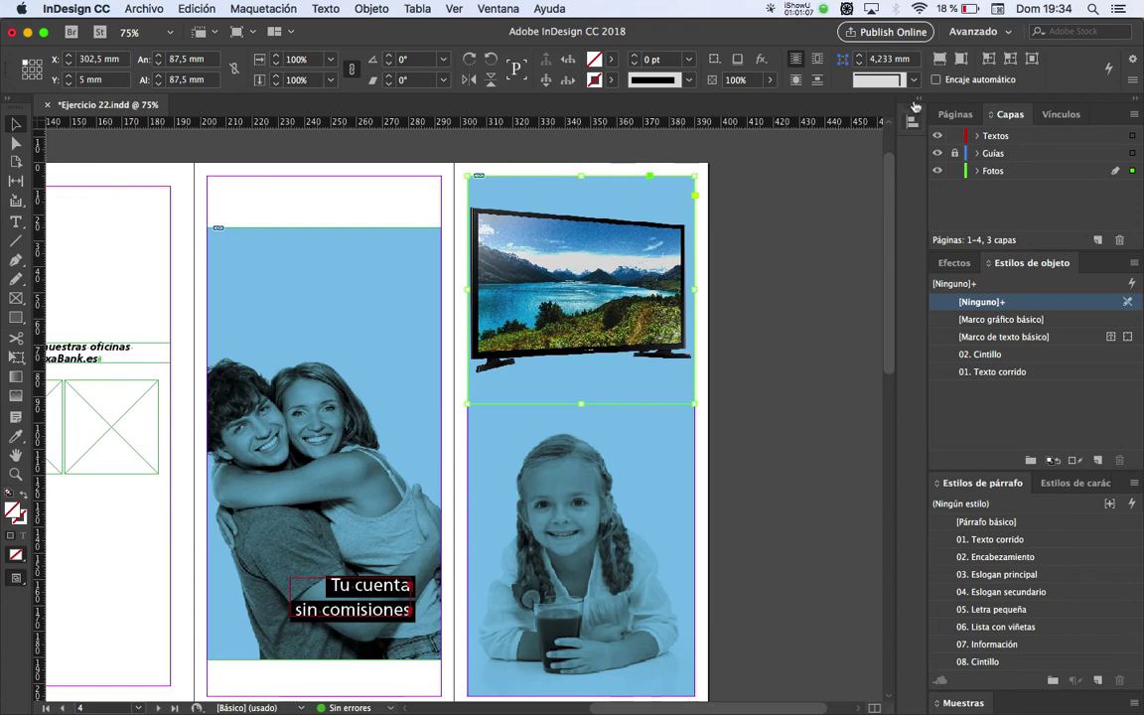
Enable auto-fit for the TV frame, scale it about its centre to 80.5 mm square, and compare it with the reference PDF
left_click(936, 80)
left_click_drag(695, 407, 681, 399)
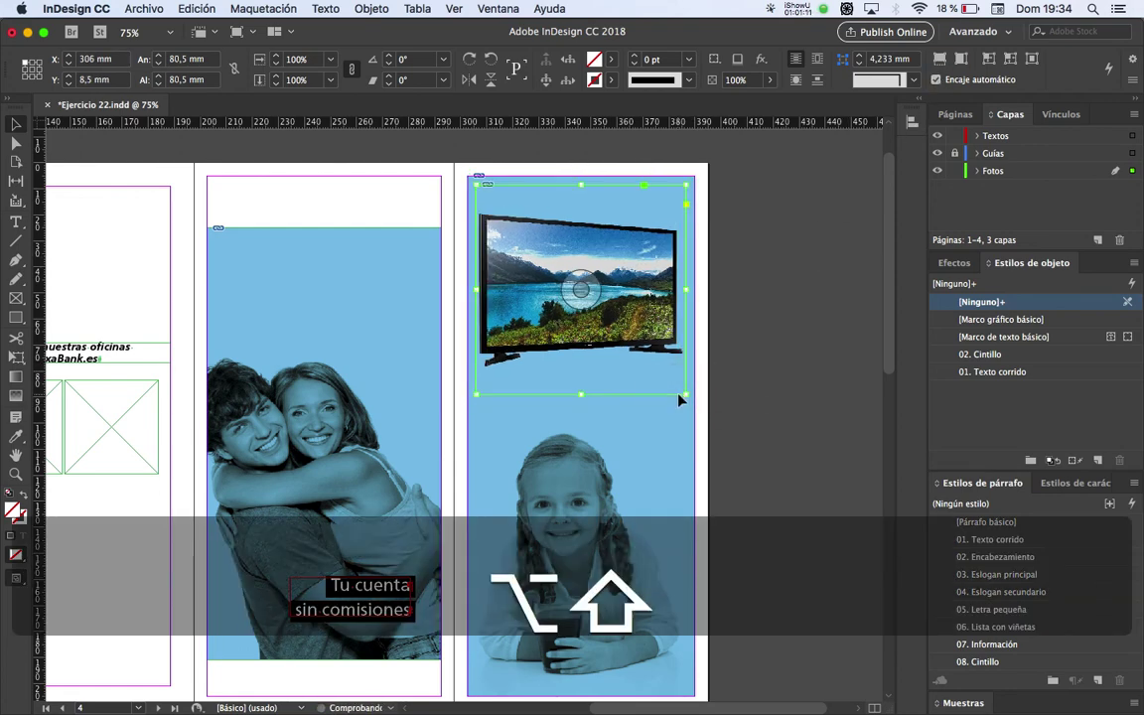
key("super+Tab")
key("super+Tab")
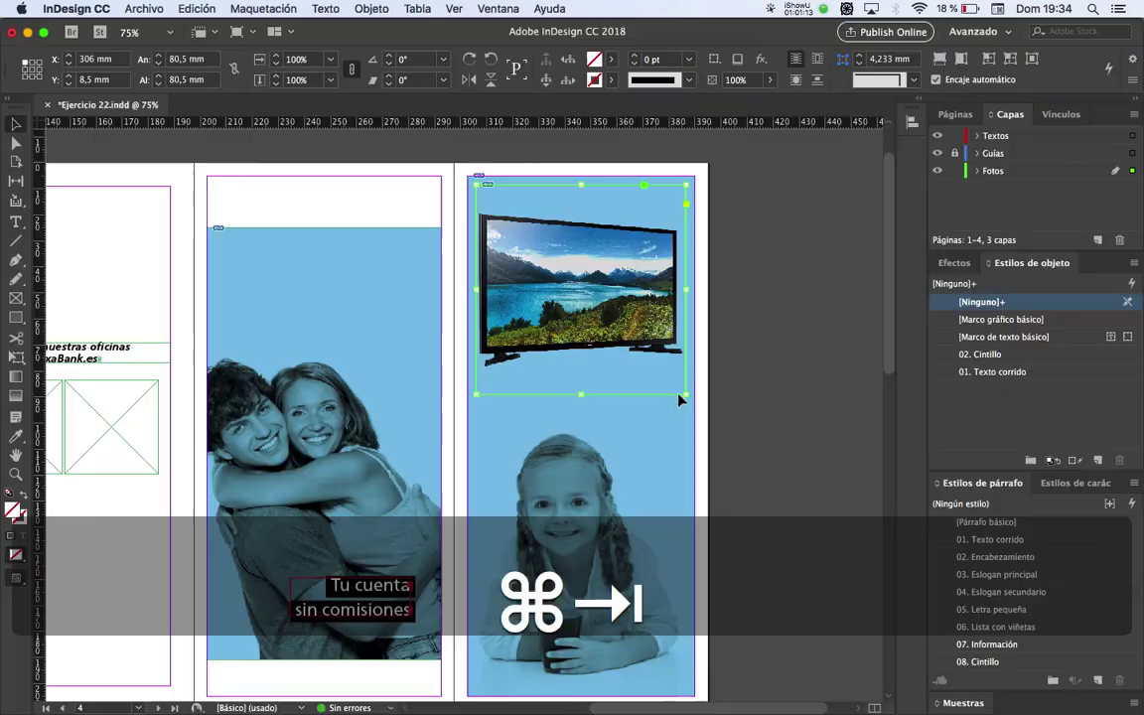
key("super+Tab")
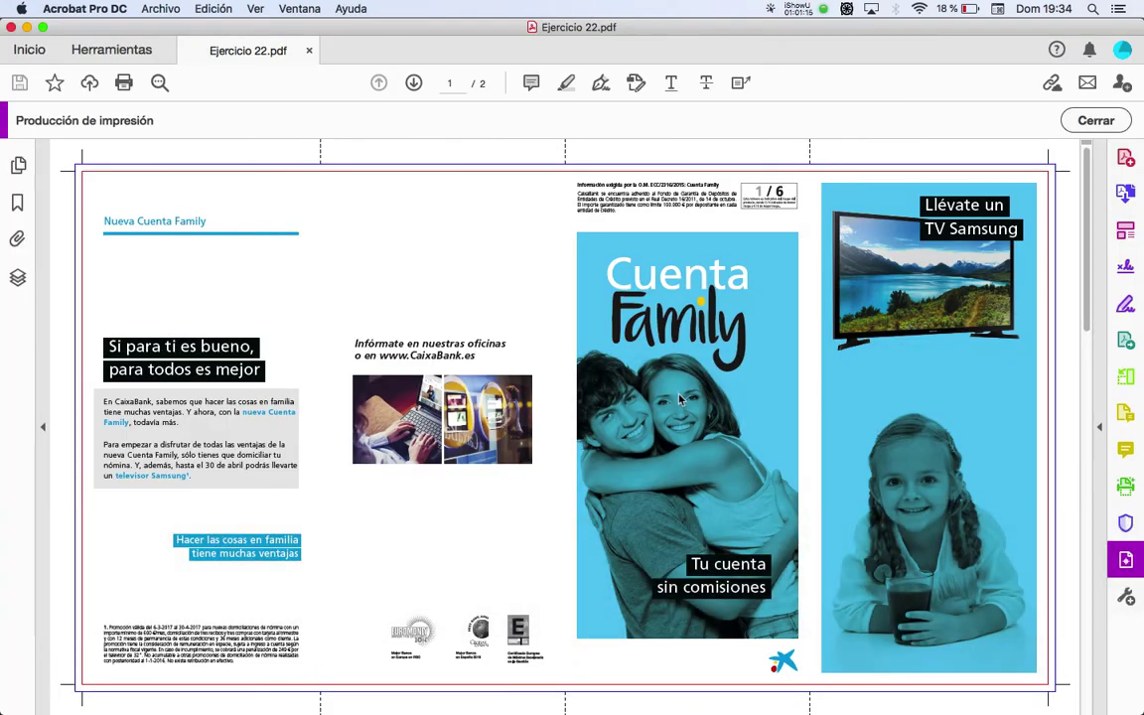
key("super+Tab")
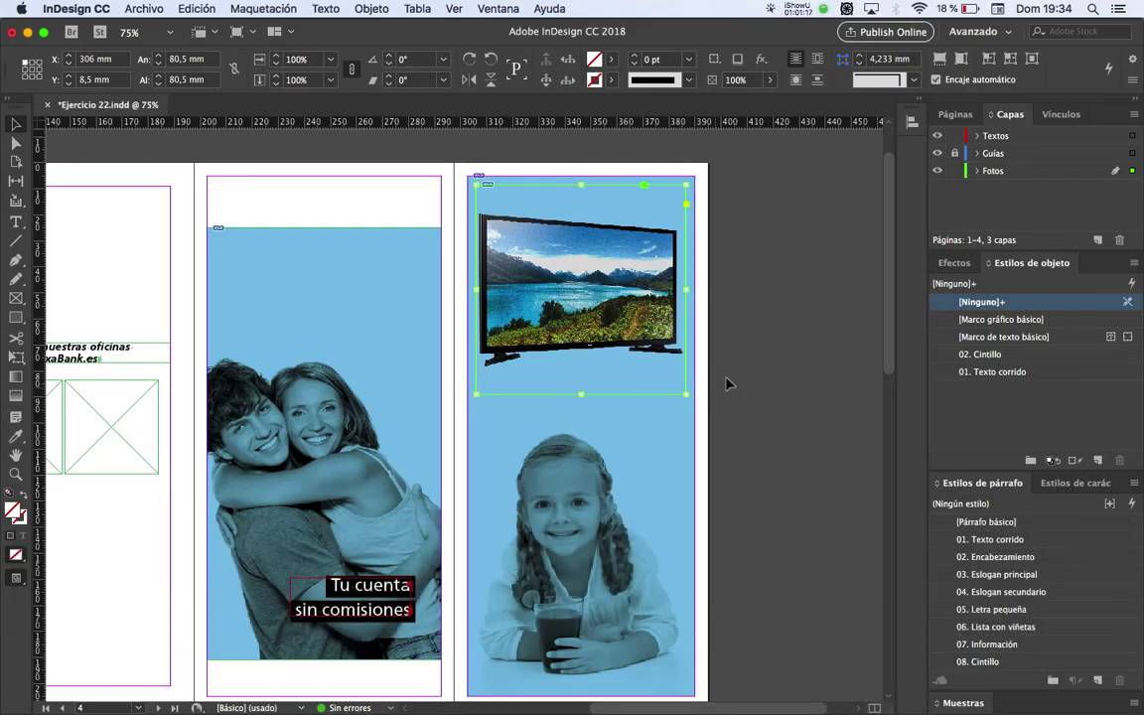
key("space")
left_click_drag(766, 378, 788, 399)
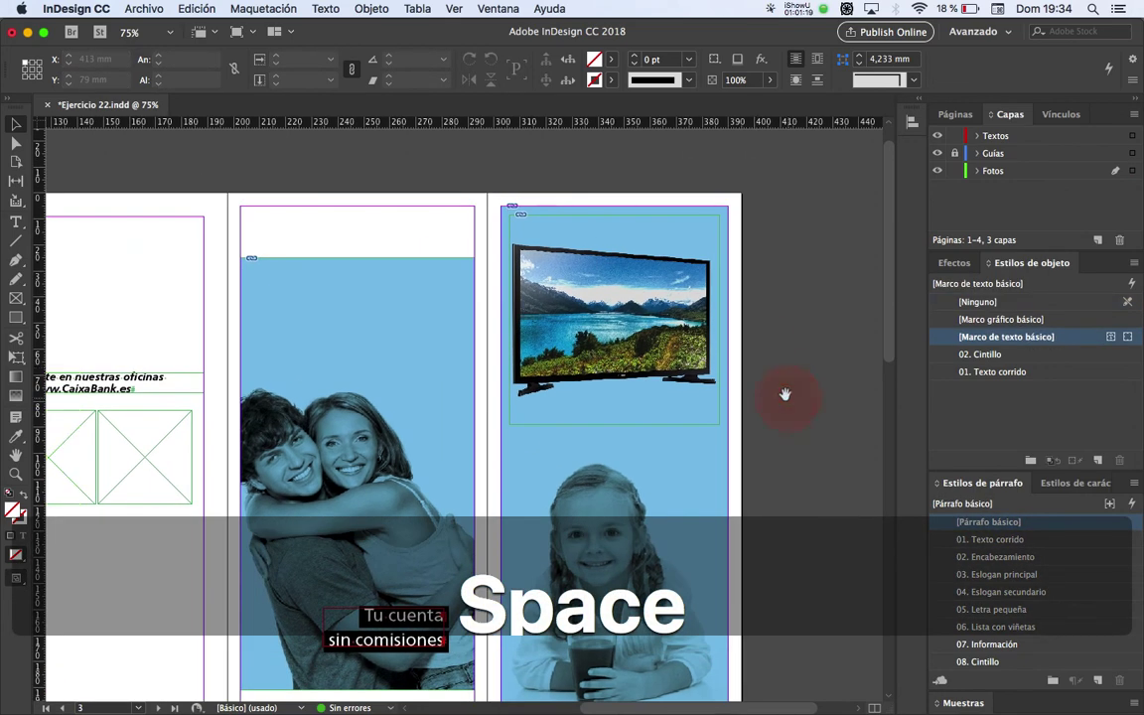
left_click(628, 213)
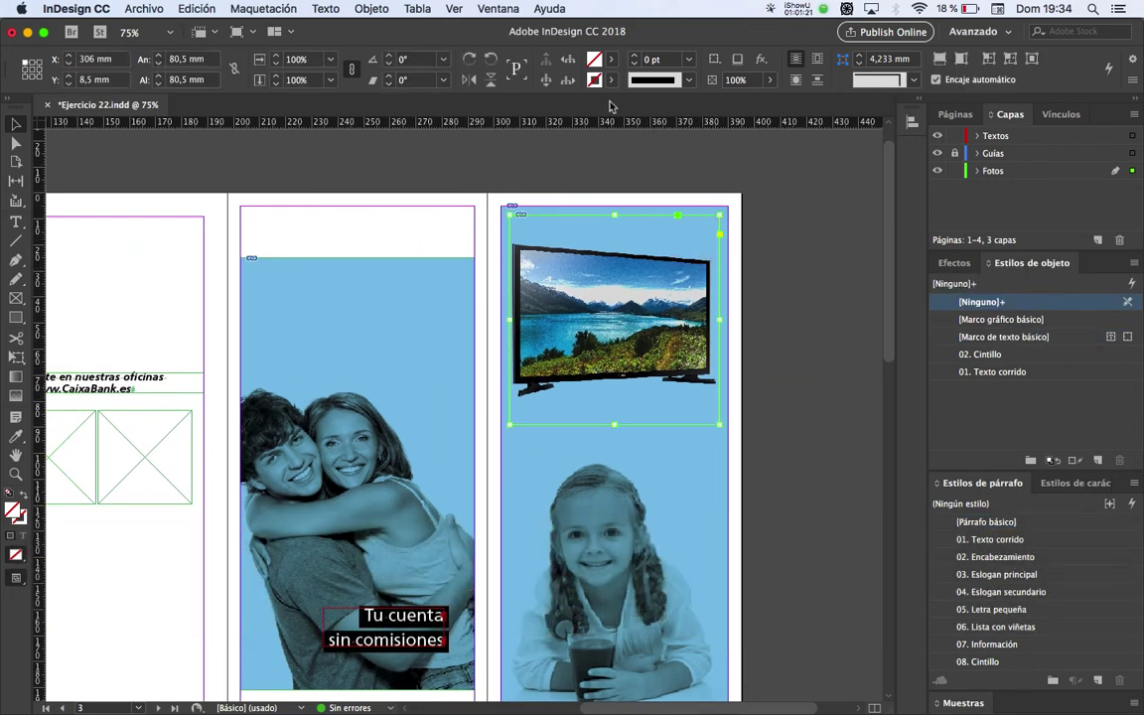
left_click(791, 278)
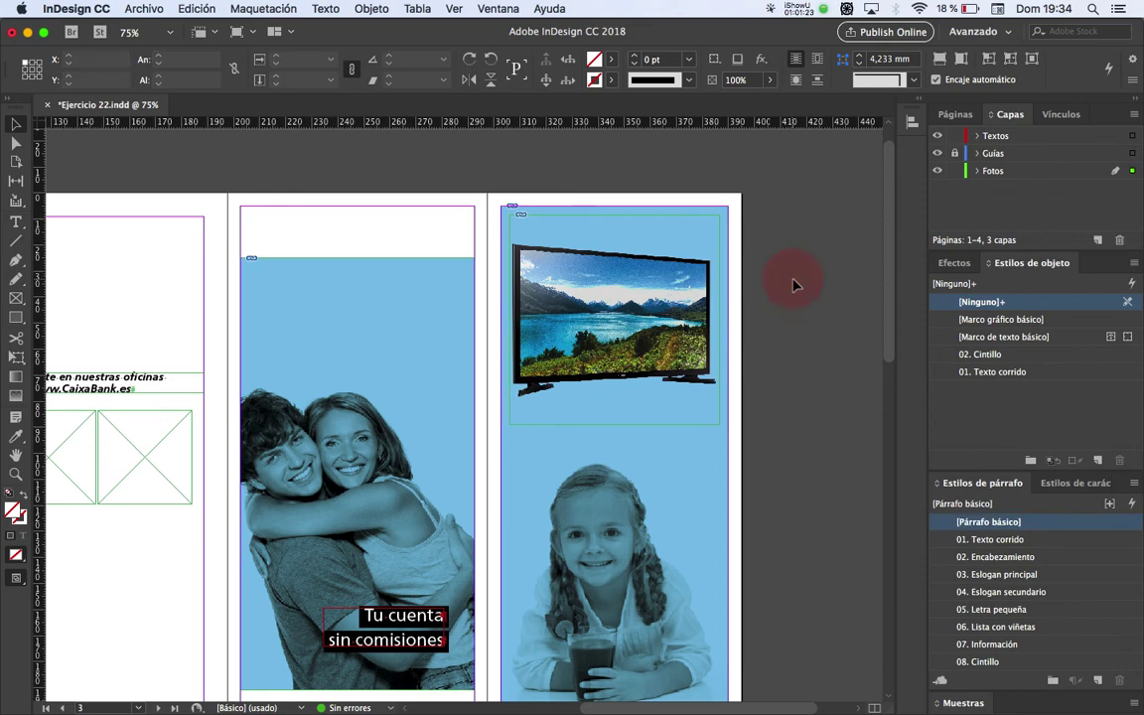
Duplicate page 1's "Si para ti es bueno, para todos es mejor" slogan over the page 4 TV at about X 332 mm, Y 20 mm
scroll(419, 484, "down", 1)
key("space")
left_click_drag(419, 483, 524, 451)
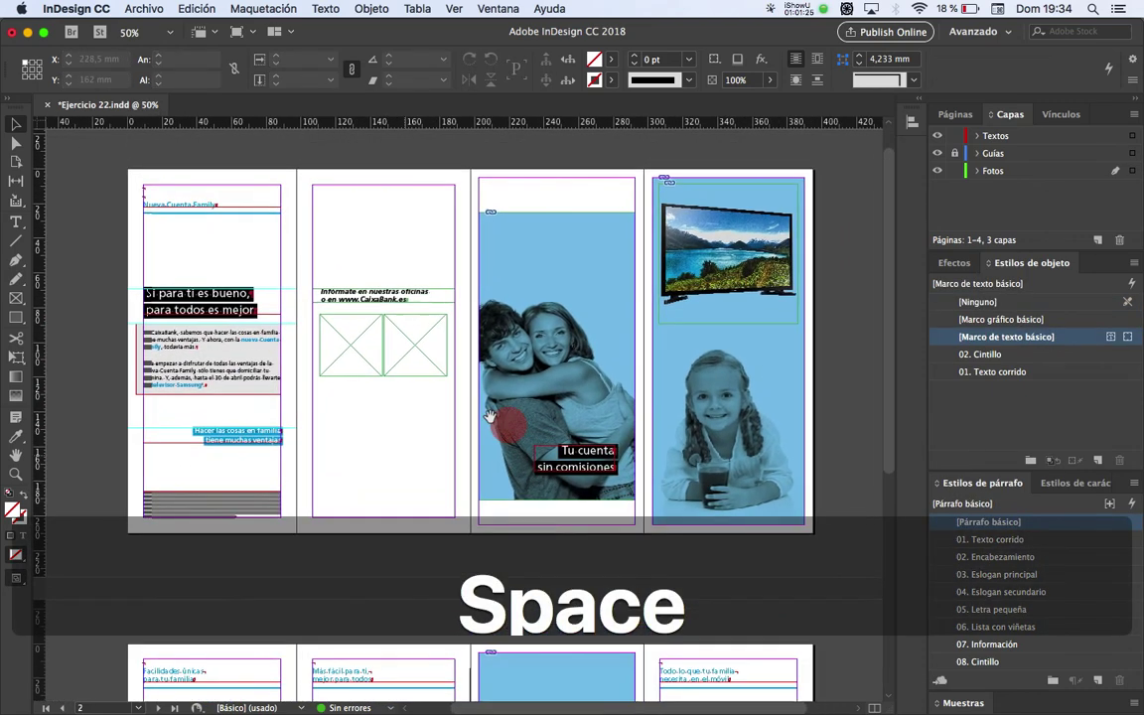
left_click_drag(257, 293, 814, 226)
key("super+Tab")
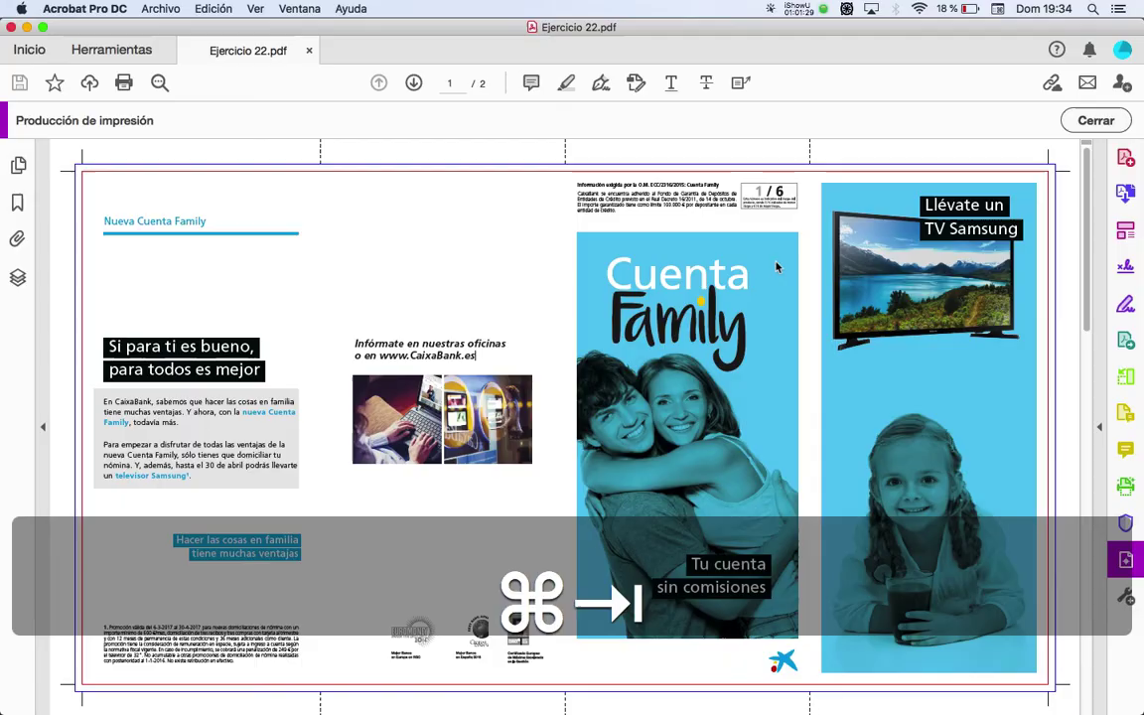
Replace the duplicated slogan's text with "Llévate un TV Samsung" copied from the Cuerpo 04 section of the TextEdit document
key("super+Tab")
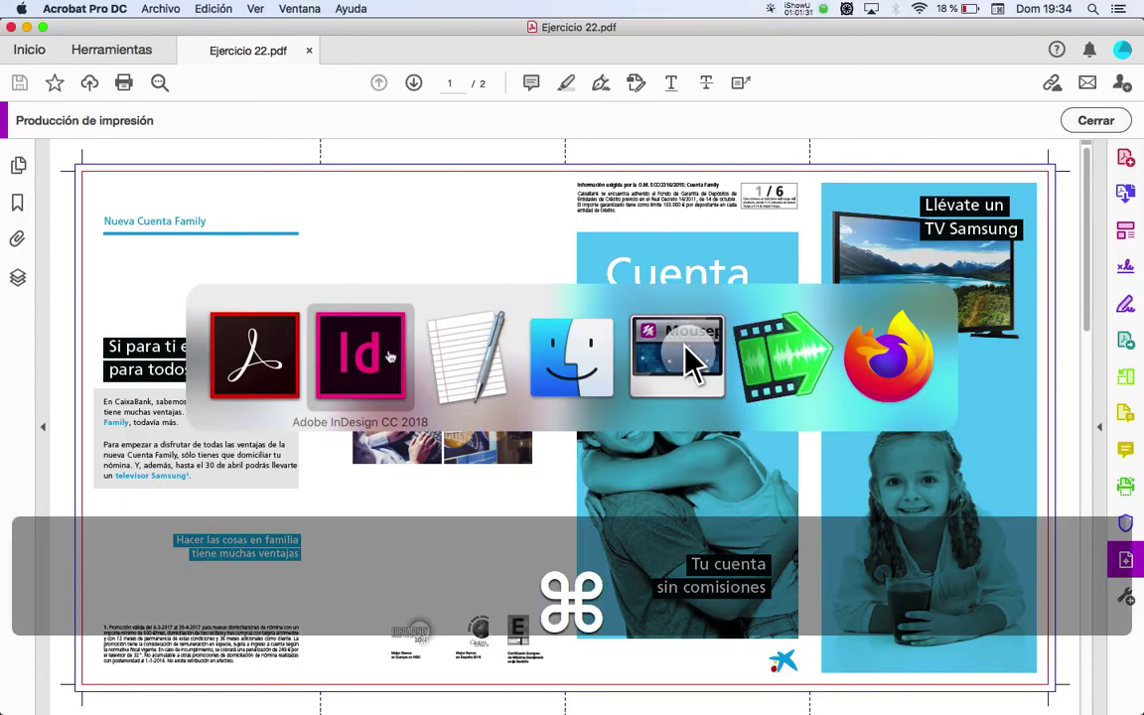
key("super+Tab")
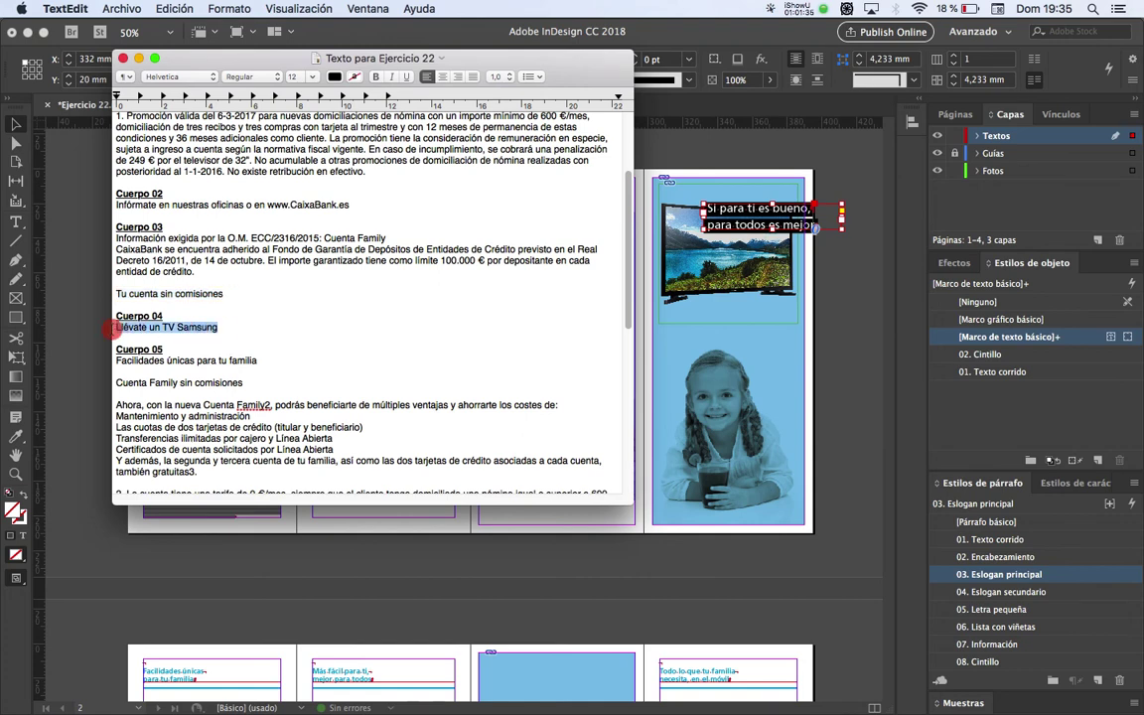
key("super+c")
key("super+Tab")
double_click(797, 212)
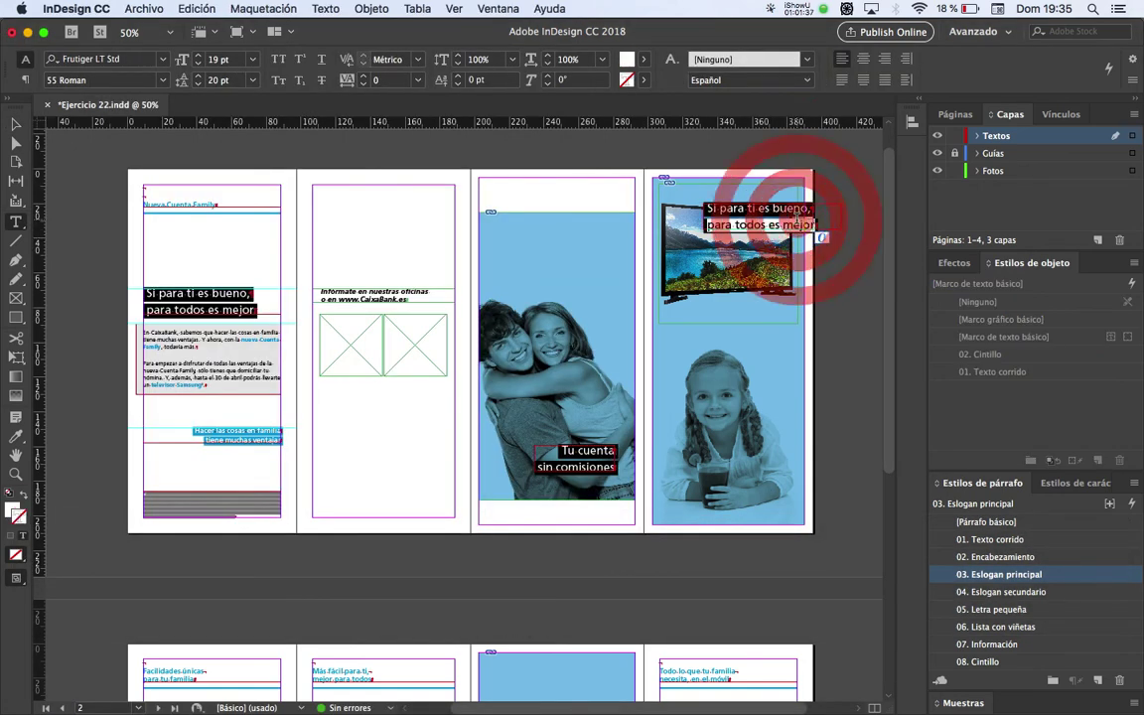
key("super+a")
key("super+v")
Break the page 4 slogan into two lines, "Llévate un" and "TV Samsung", following the reference PDF
key("super+Tab")
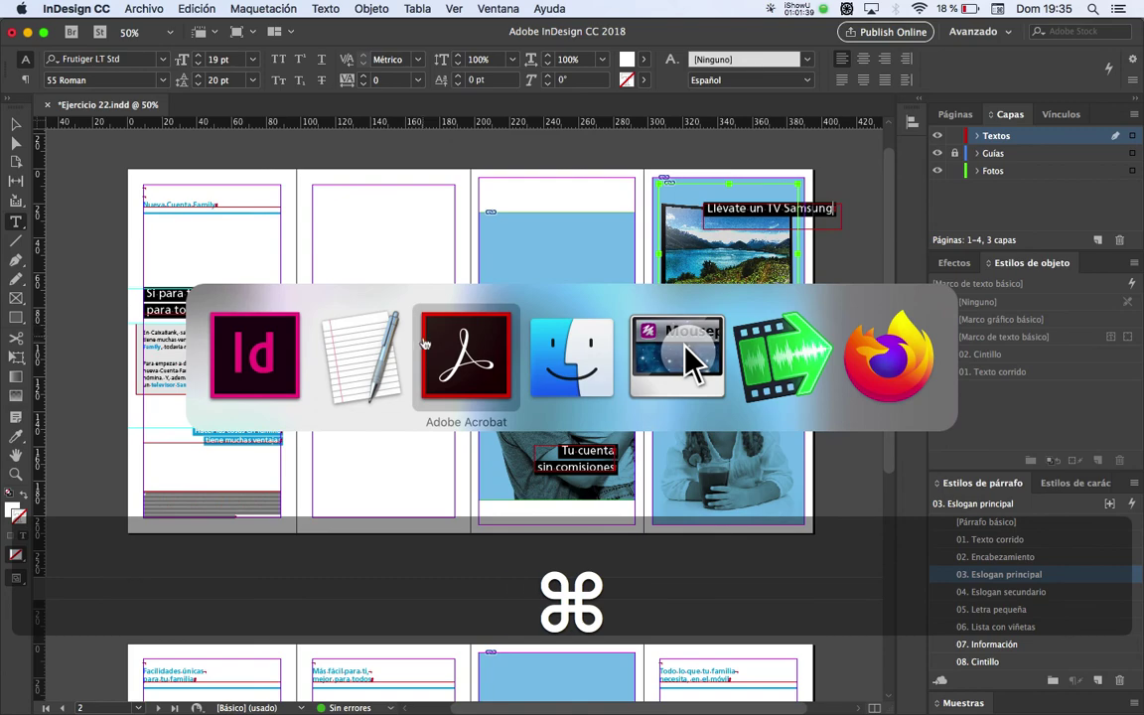
key("super+Tab")
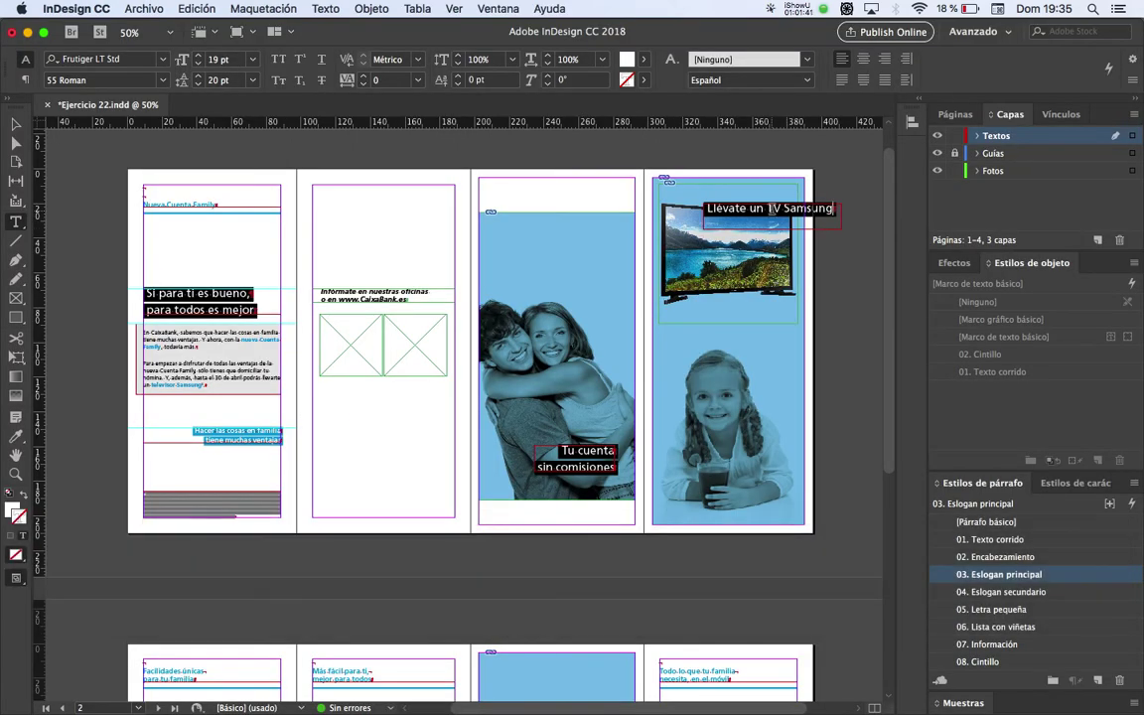
key("Left")
key("BackSpace")
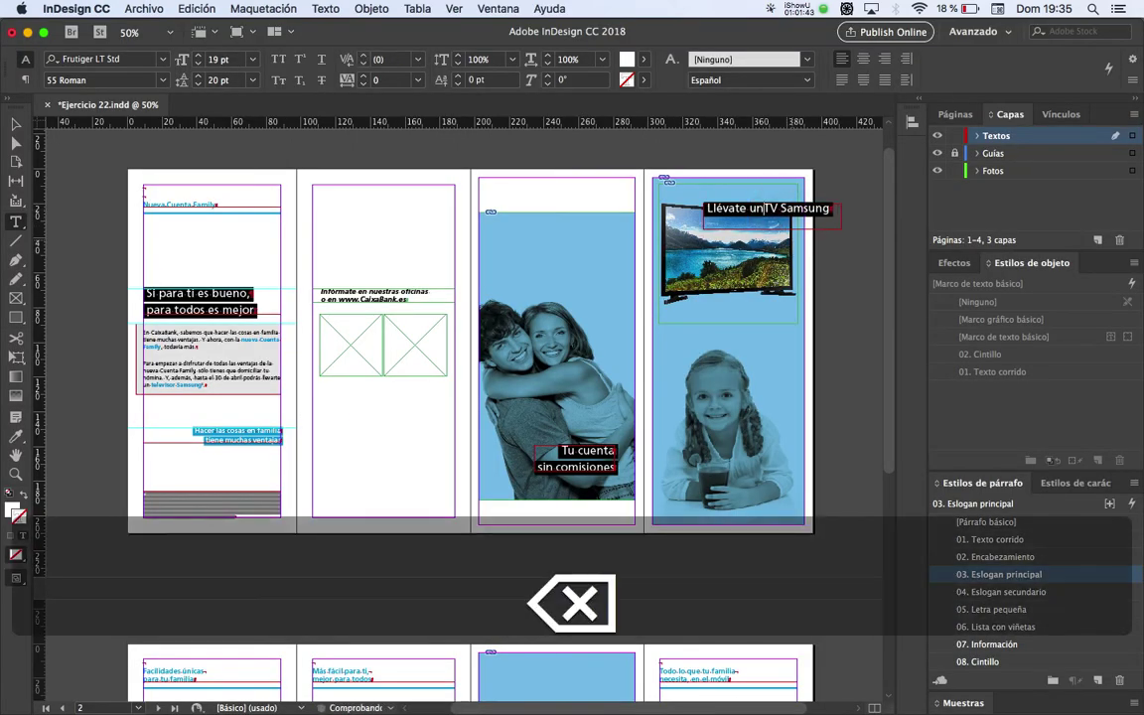
key("Return")
left_click(16, 125)
Check the page 4 slogan against the reference PDF and fit its frame to the two text lines, about 40 by 14.6 mm
key("super+Tab")
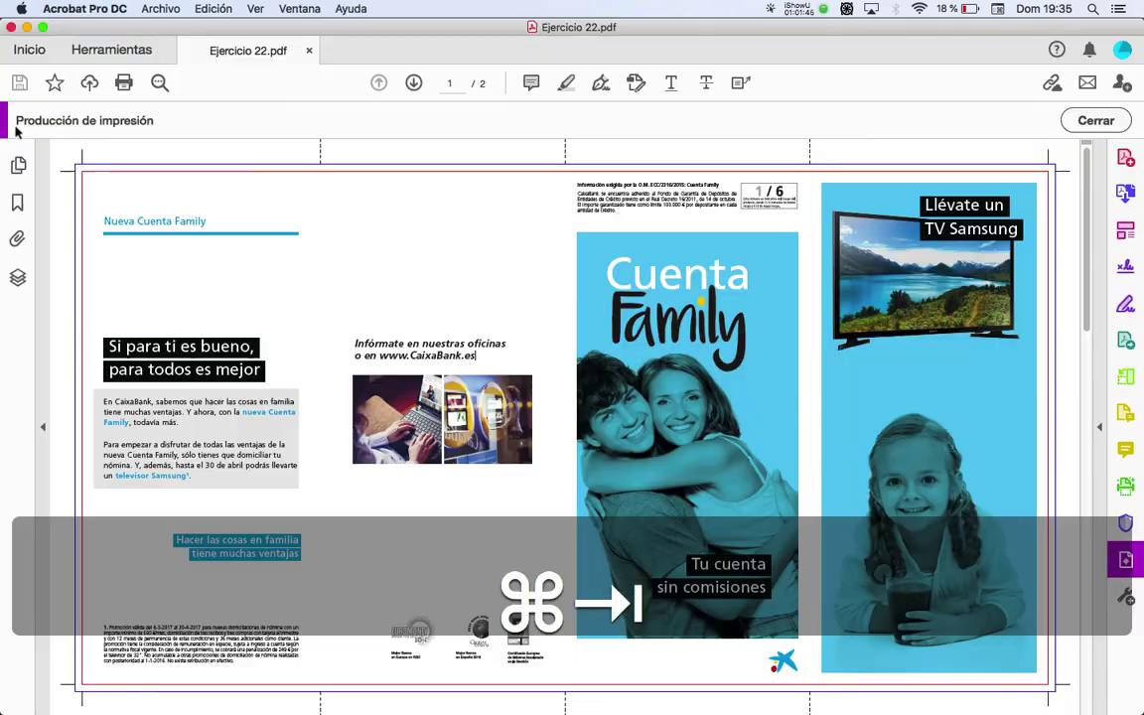
key("super+Tab")
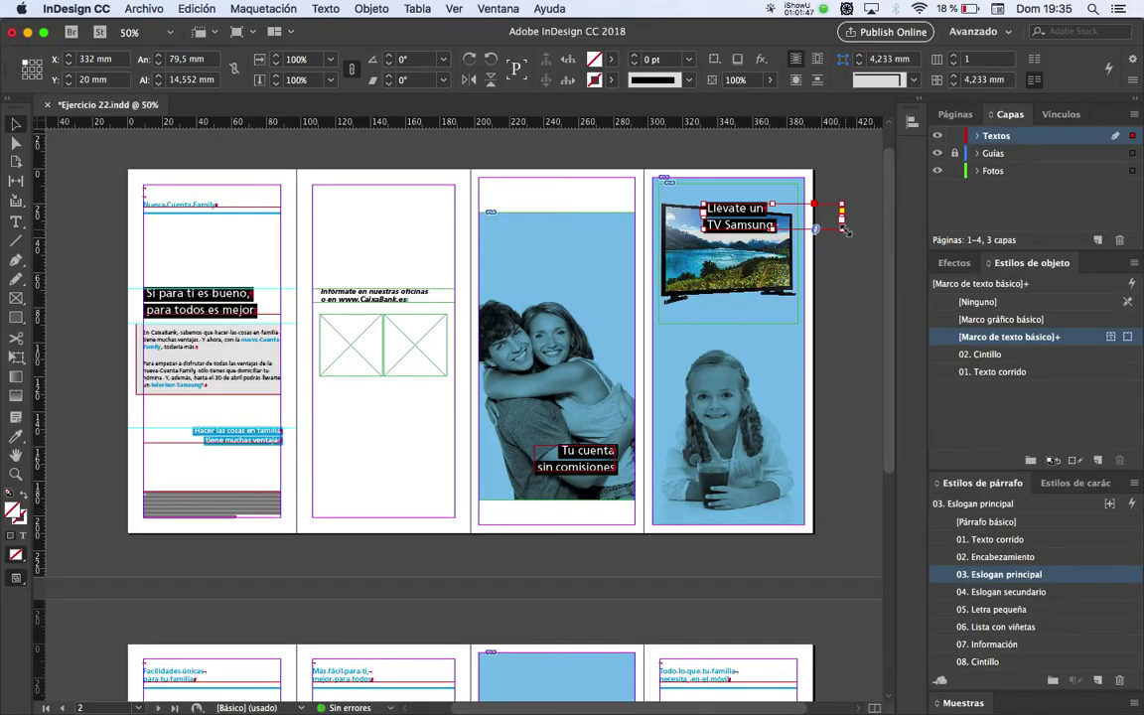
scroll(829, 244, "up", 5)
left_click_drag(842, 238, 646, 326)
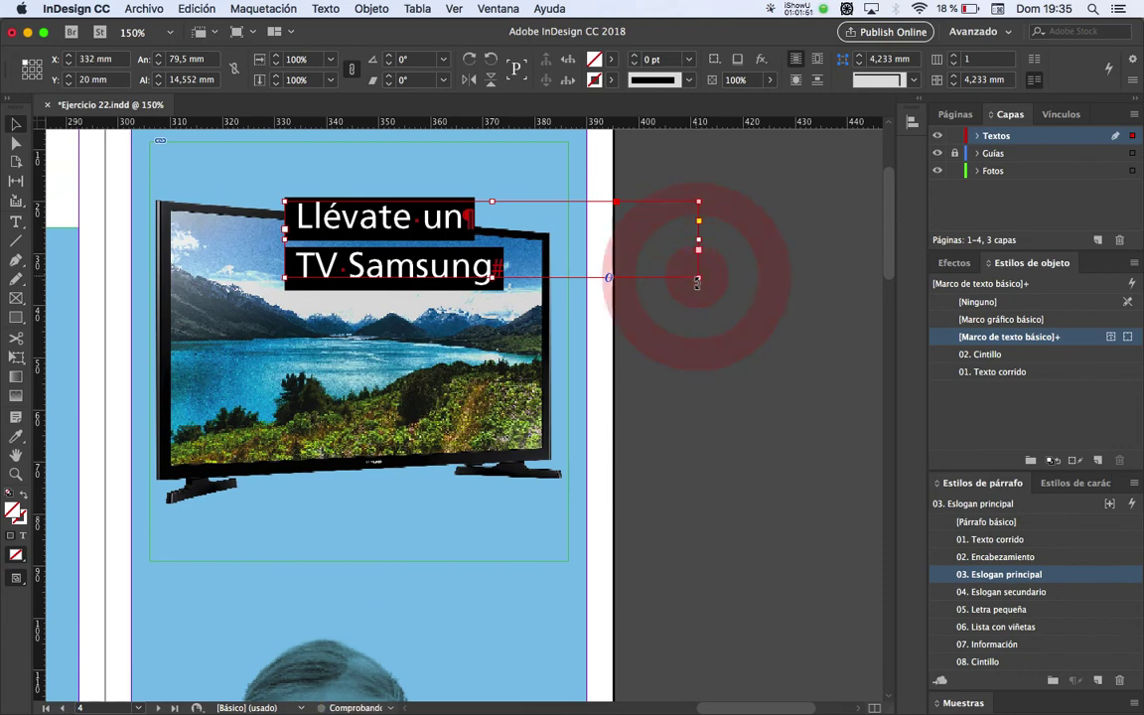
left_click_drag(697, 282, 683, 348)
key("t")
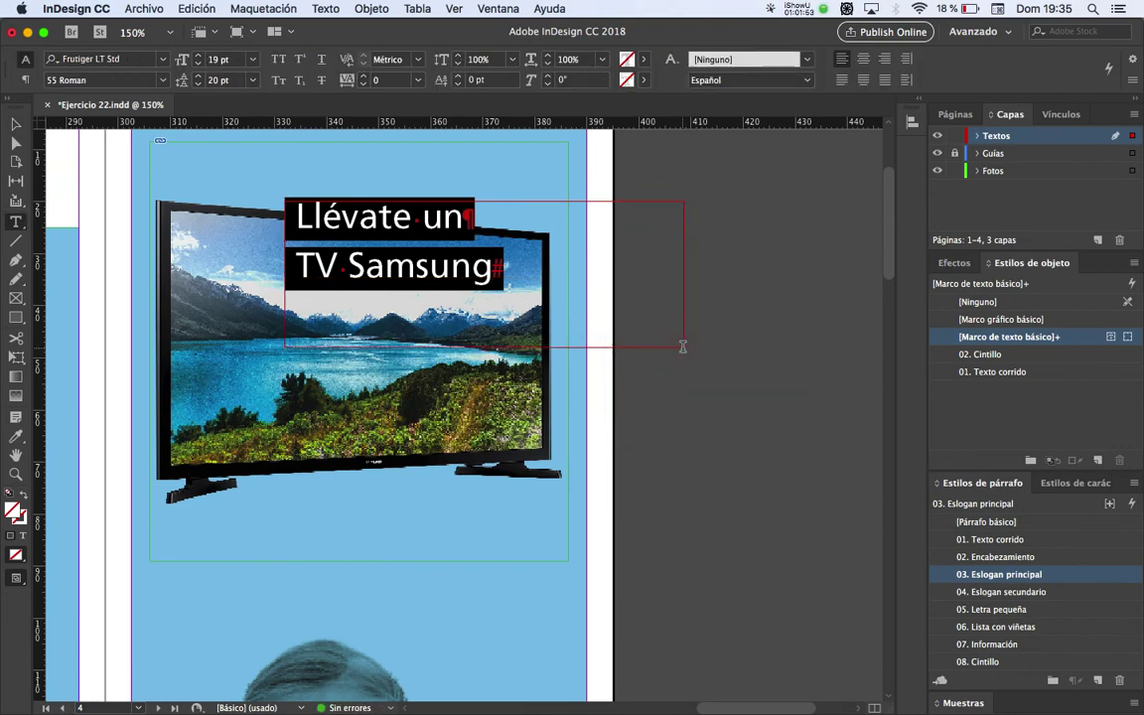
left_click(15, 124)
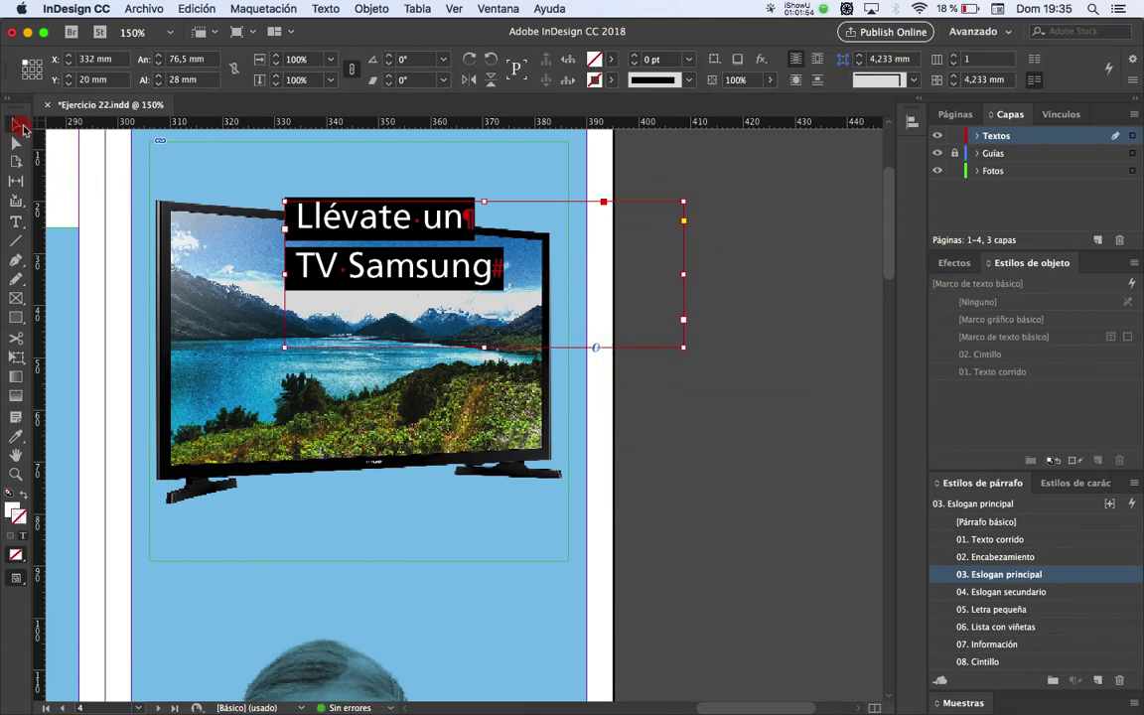
left_click(683, 349)
left_click(764, 307)
Move the "Llévate un TV Samsung" slogan over the TV's upper right corner, about X 343.7 mm, Y 12.8 mm, comparing with the reference PDF
key("space")
left_click_drag(586, 373, 692, 387)
key("super+Tab")
key("super+Tab")
left_click_drag(556, 285, 632, 257)
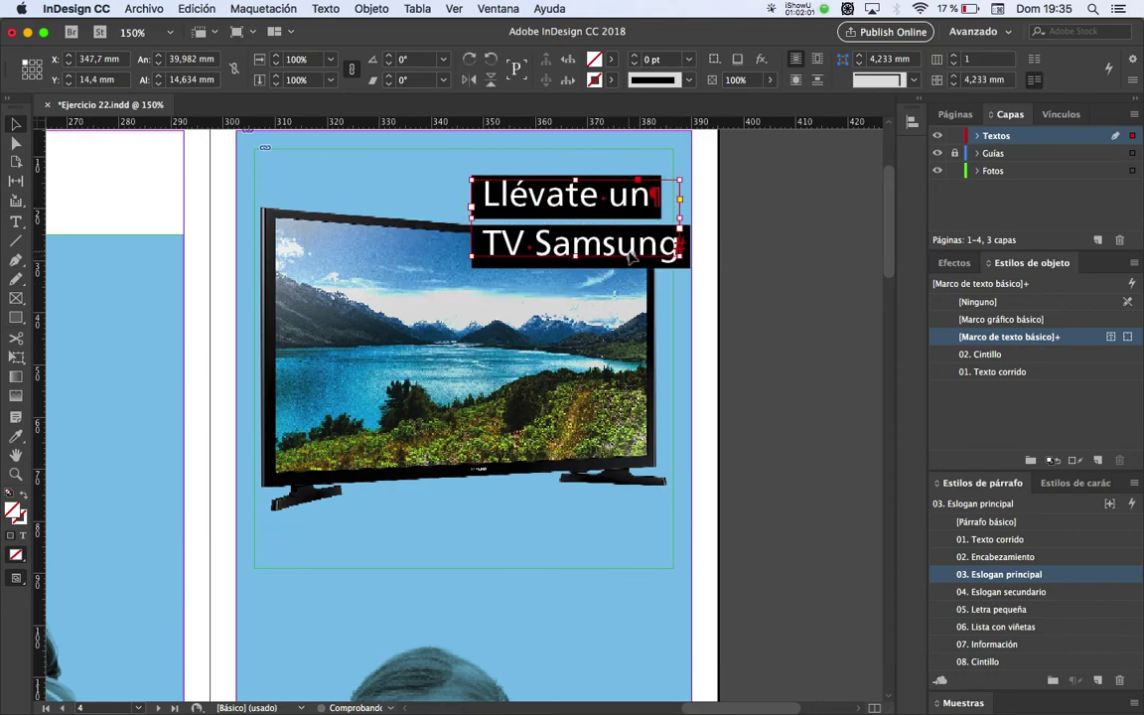
key("super+Tab")
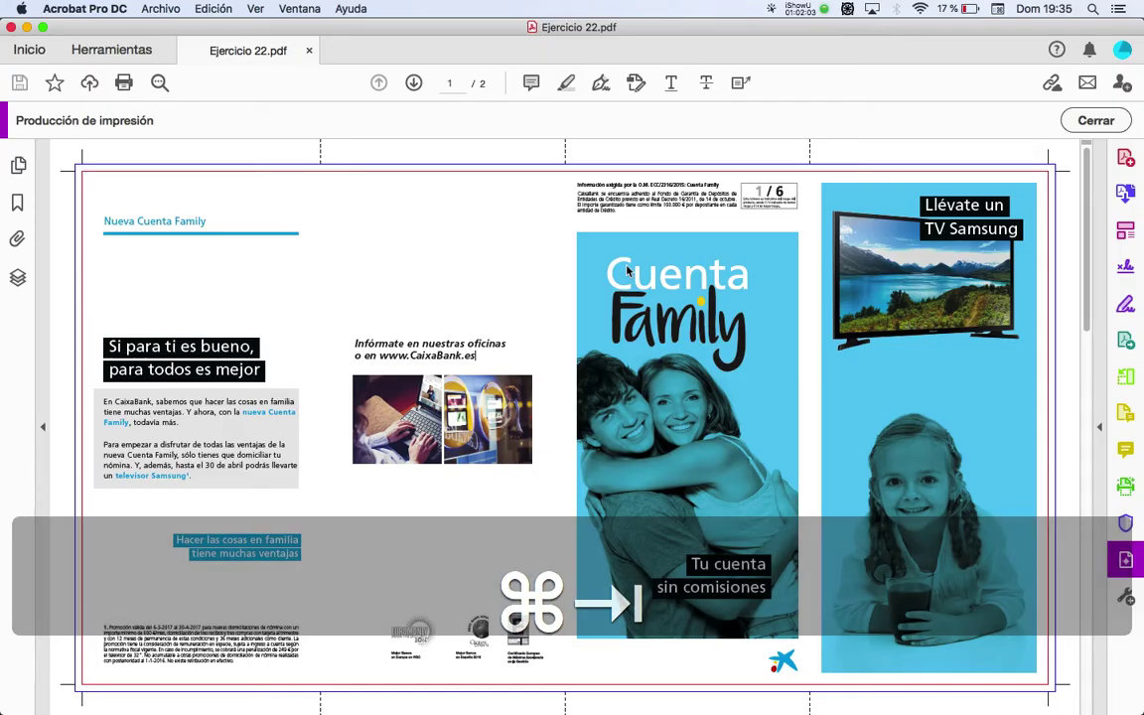
key("super+Tab")
key("alt+space")
left_click_drag(602, 217, 587, 238)
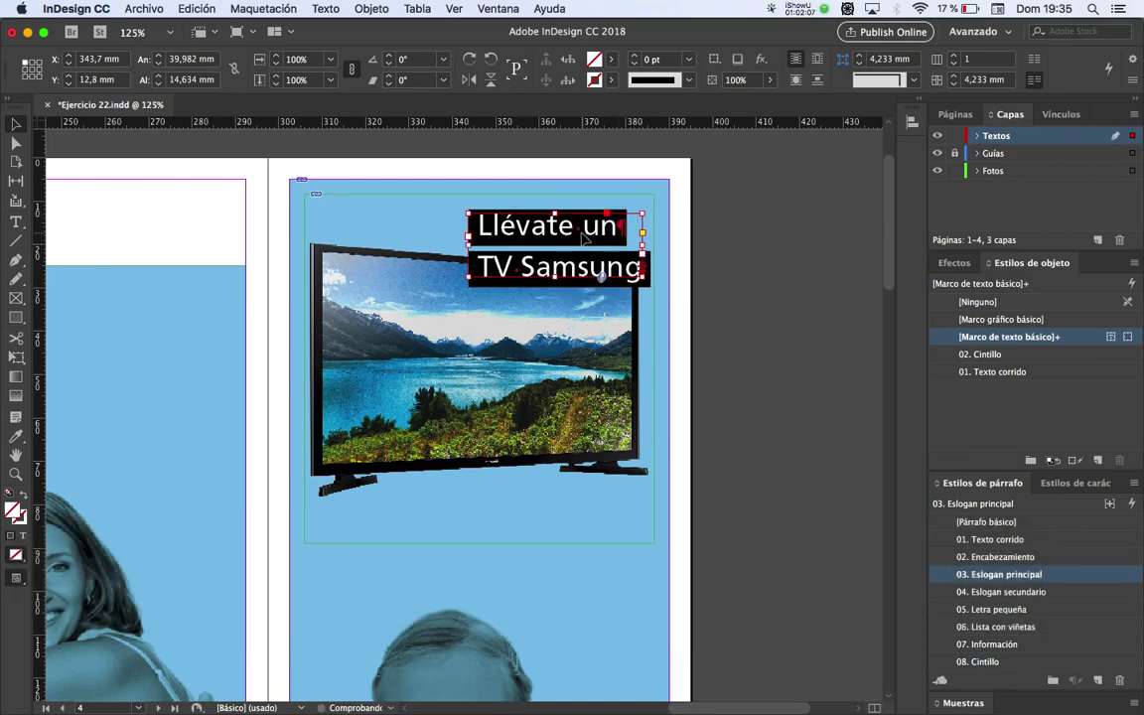
key("super+Tab")
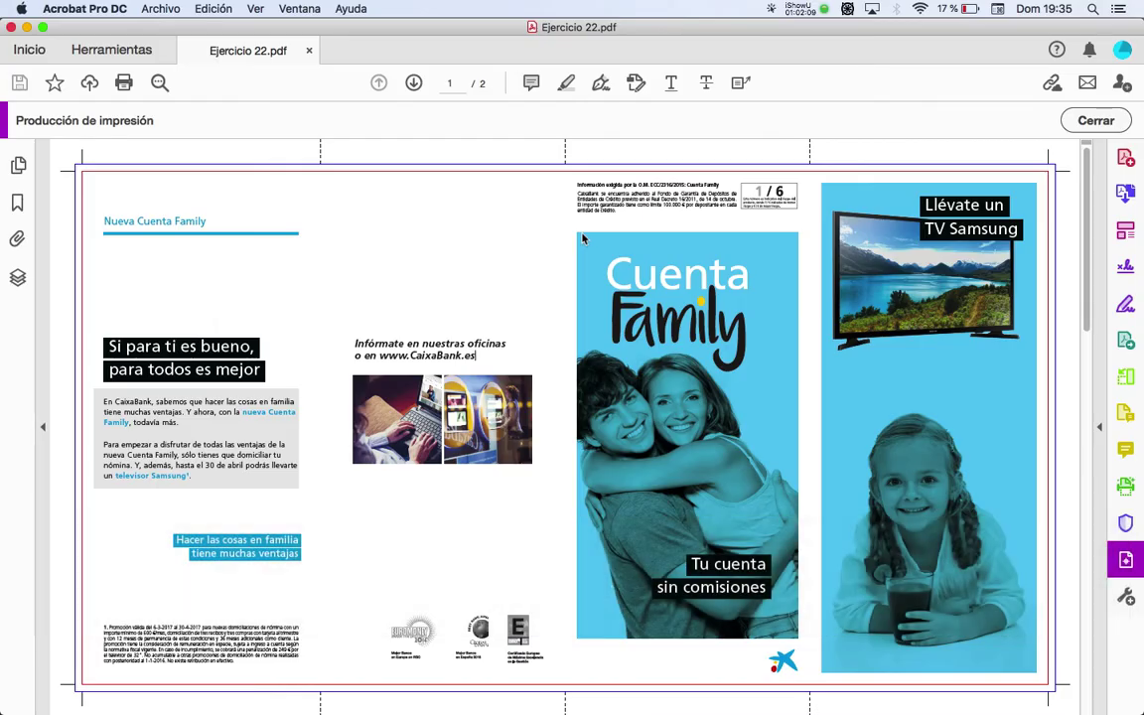
key("super+Tab")
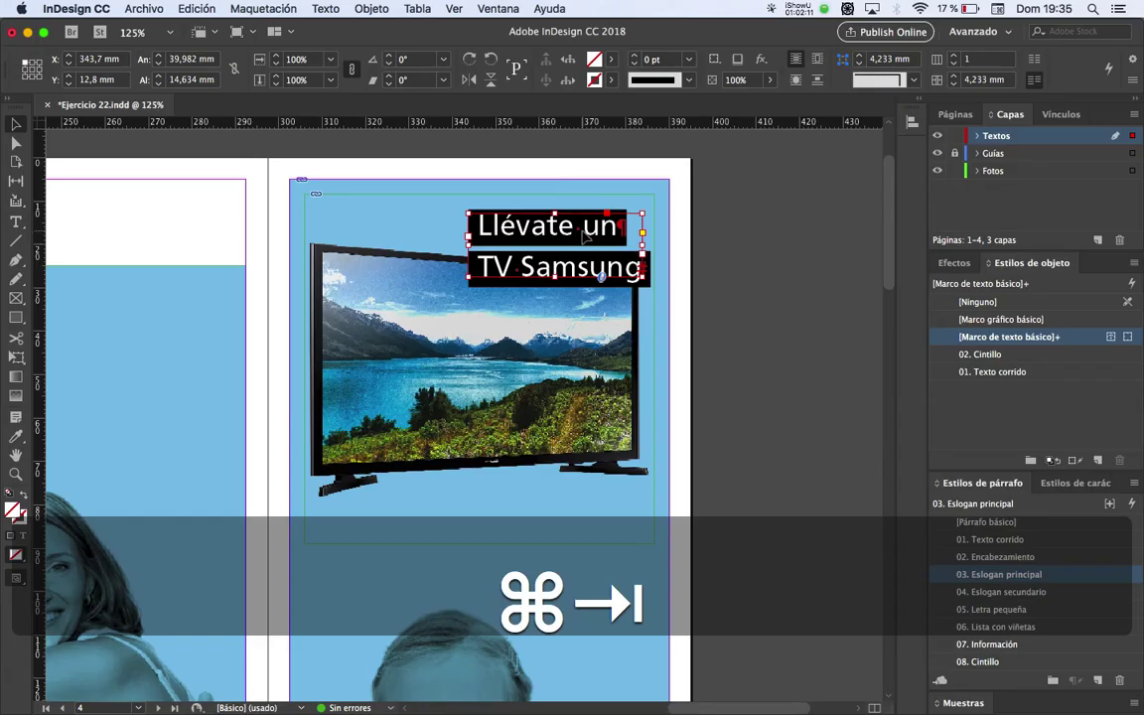
Raise the page 4 slogan to Y 10.3 mm and check its height against the reference PDF
key("Up")
key("Up")
key("Up")
key("Up")
key("Up")
key("Up")
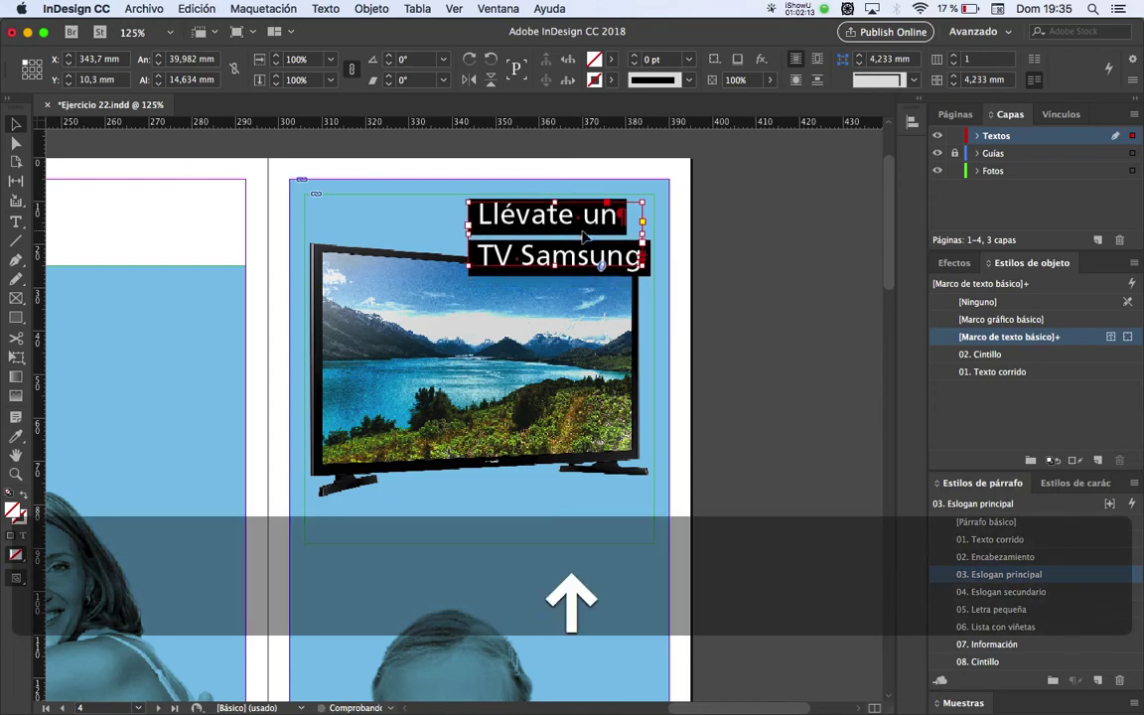
key("super+Tab")
key("super+Tab")
Nudge the page 4 slogan to about X 344.5 mm and slightly higher, and compare it with the reference PDF
key("Down")
key("Up")
key("Up")
key("Right")
key("Right")
key("Right")
key("Right")
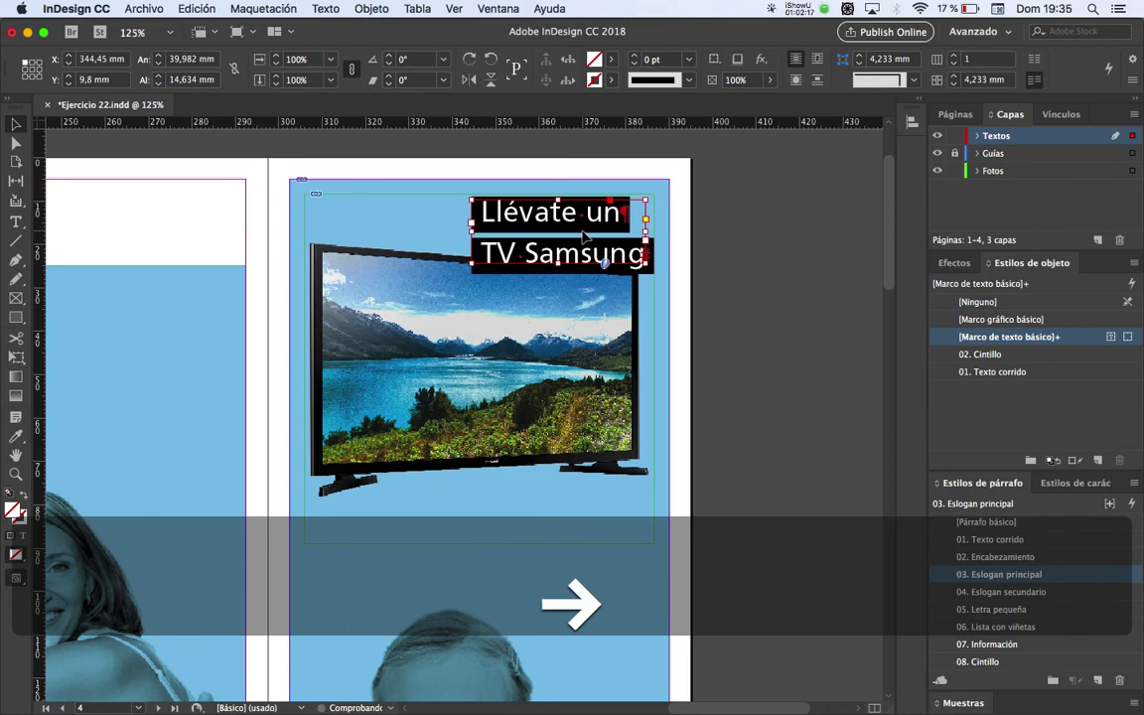
key("Up")
key("Up")
key("super+Tab")
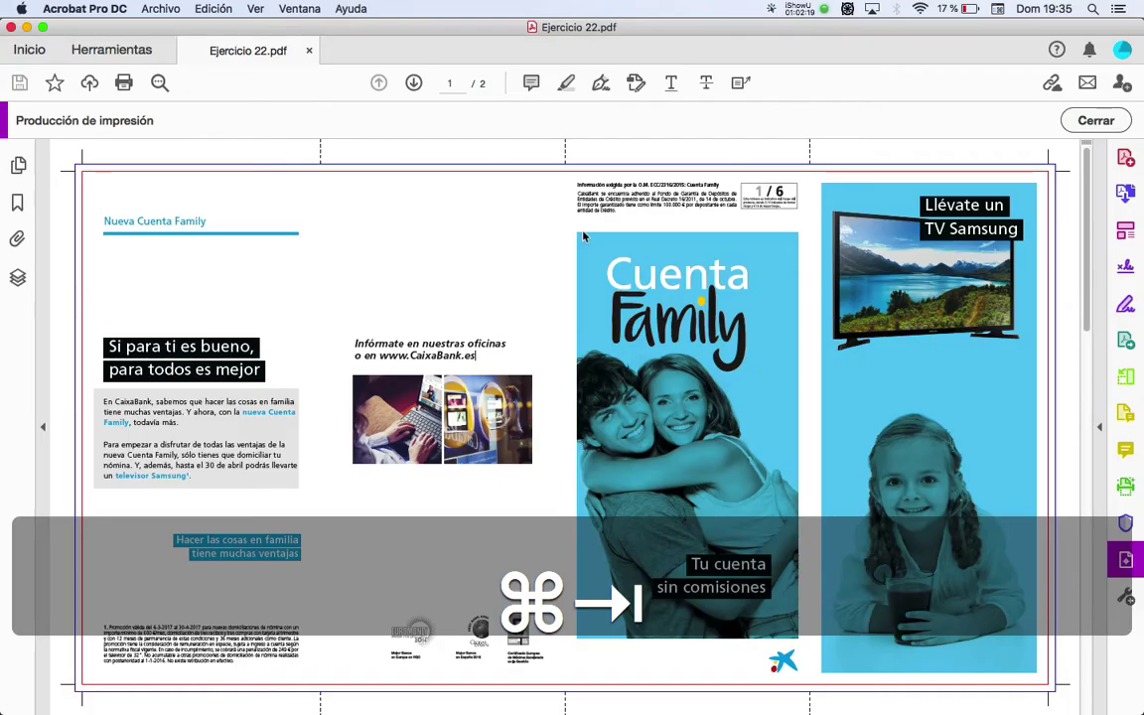
Lower the page 4 slogan to Y 11.3 mm, checking its placement against the reference PDF
key("super+Tab")
key("Down")
key("Down")
key("super+Tab")
key("super+Tab")
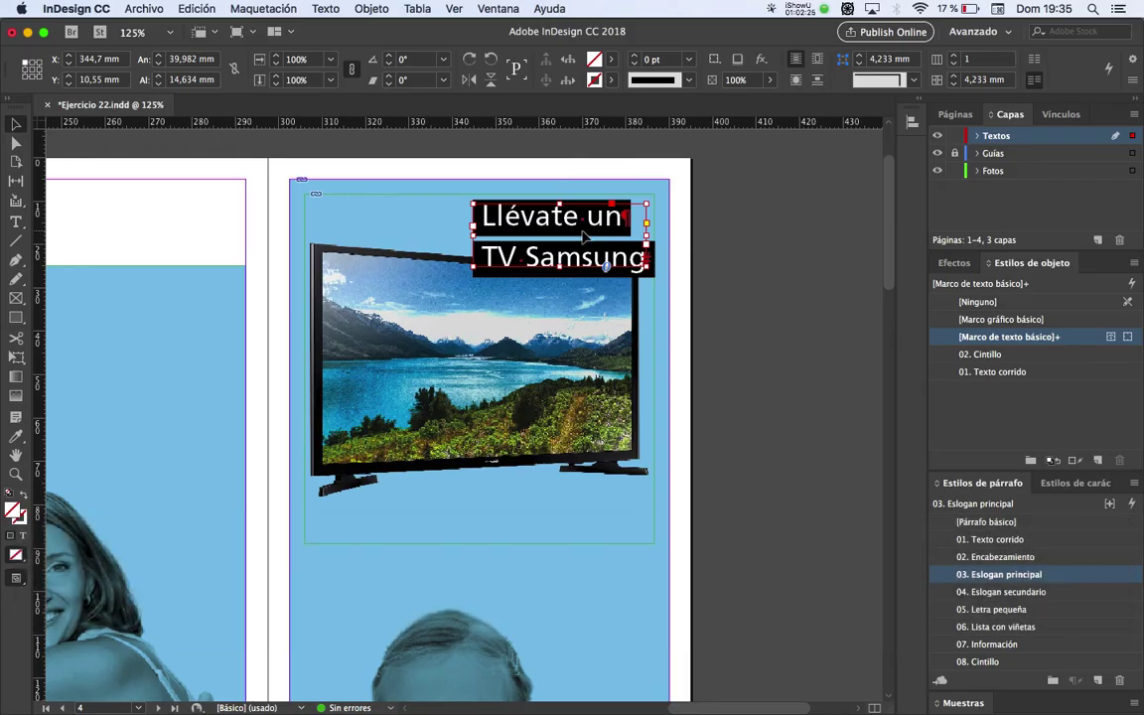
key("Down")
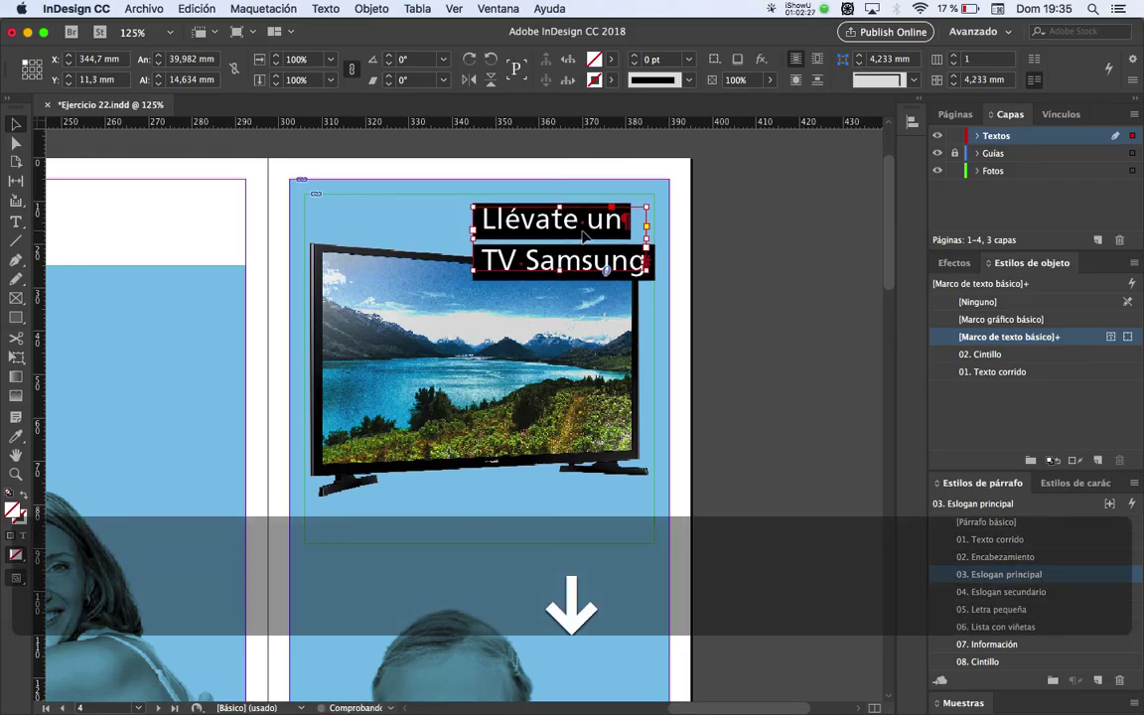
key("super+Tab")
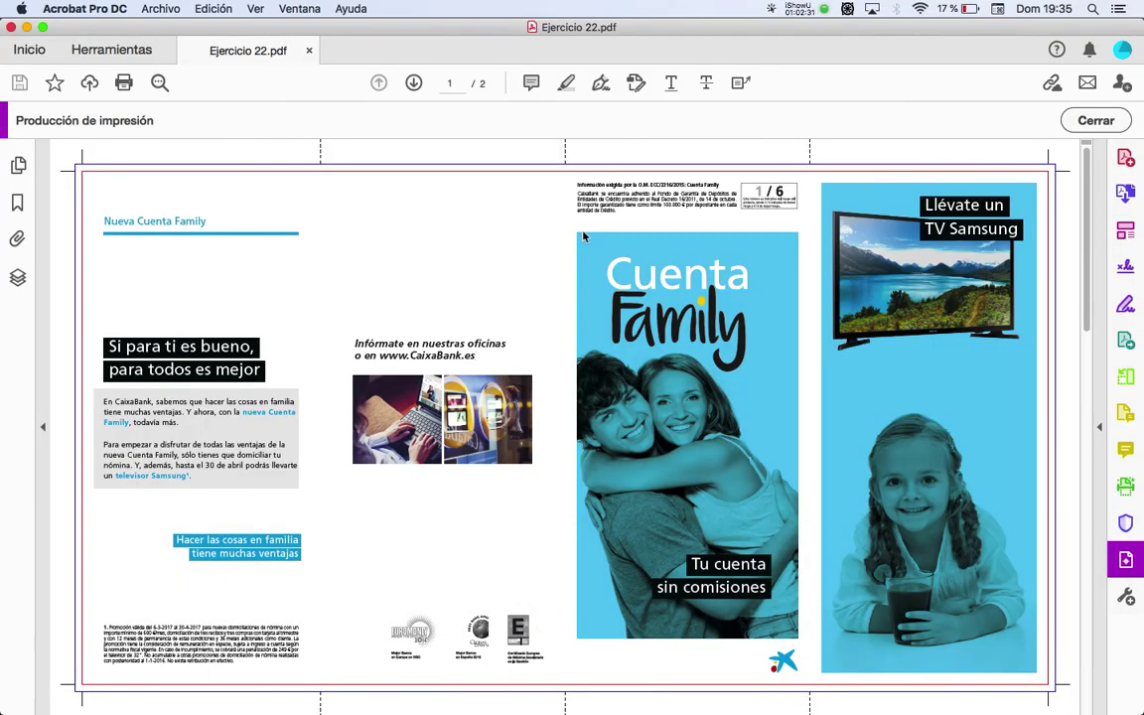
key("super+Tab")
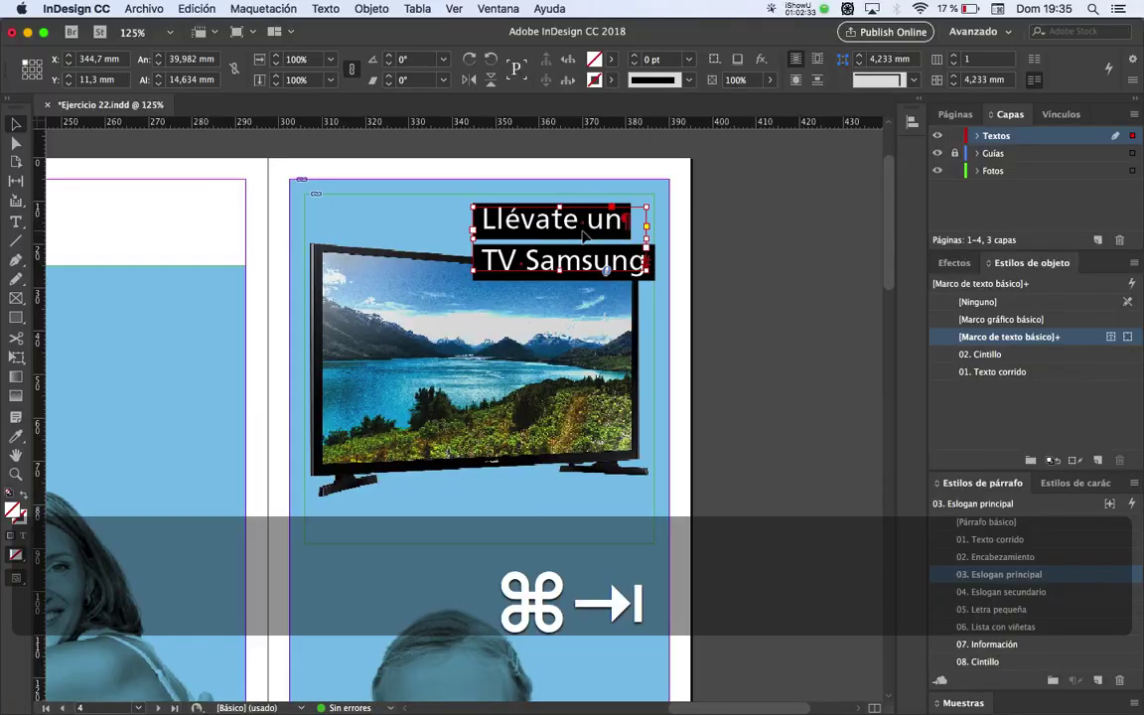
Move the TV image frame on page 4 up to Y 5.25 mm, comparing its position with the reference PDF
key("shift+Up")
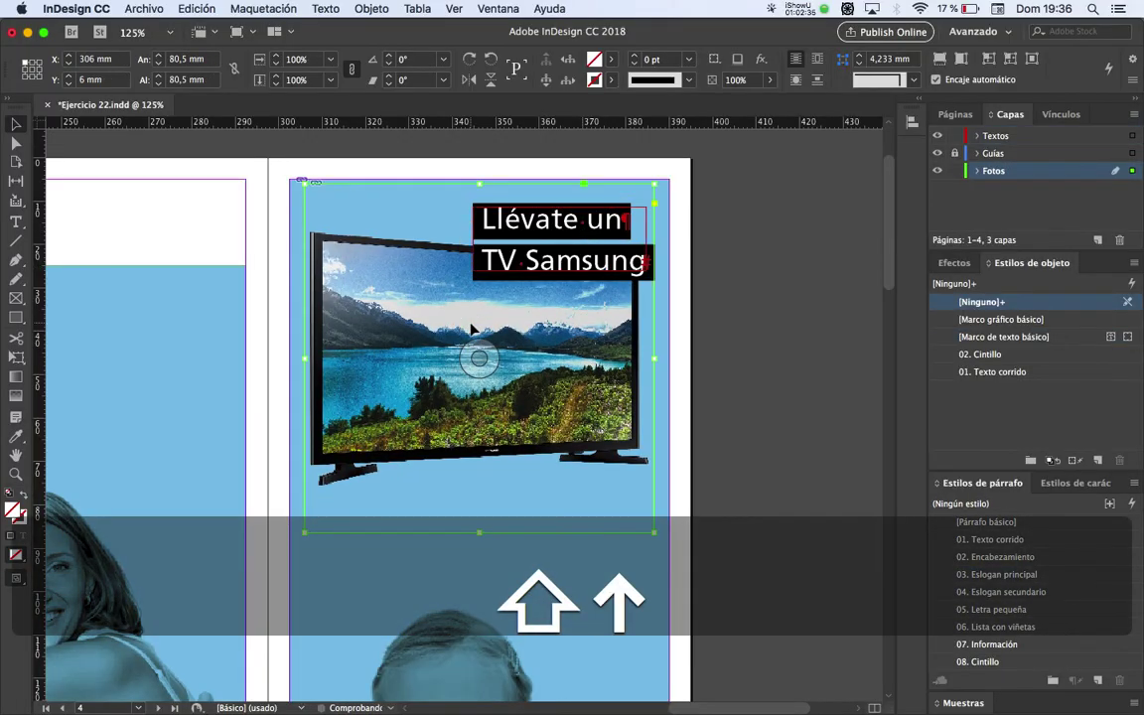
key("super+Tab")
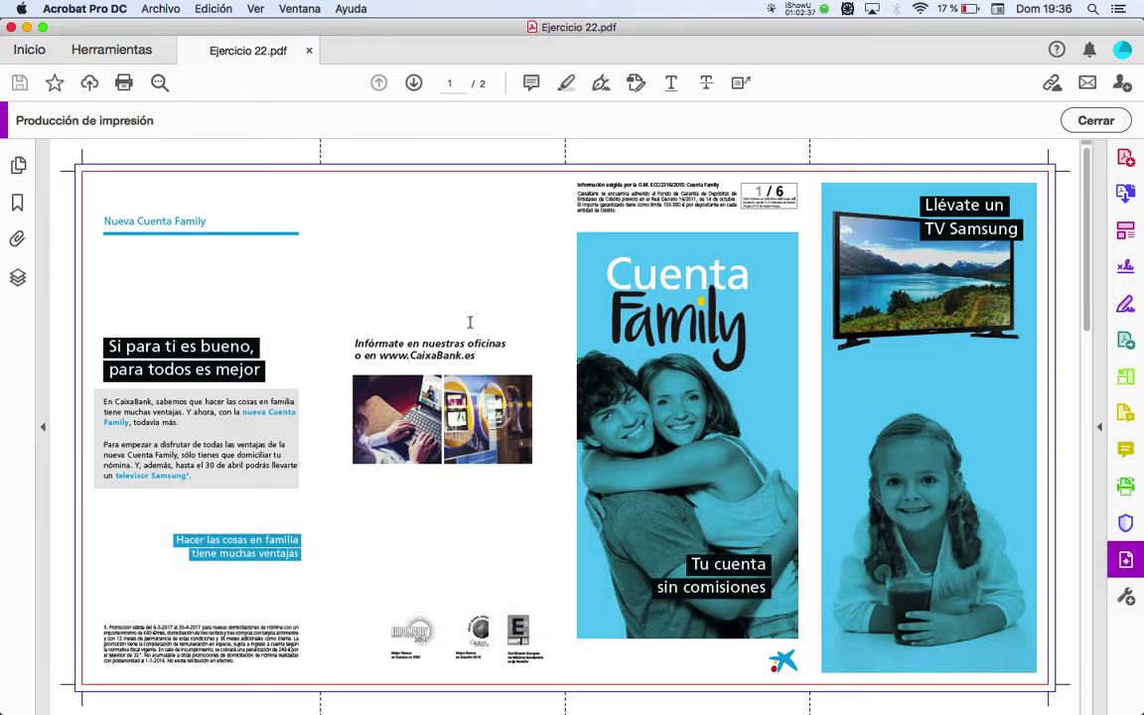
key("super+Tab")
key("shift+Down")
key("Up")
key("Up")
key("super+Tab")
key("super+Tab")
key("Down")
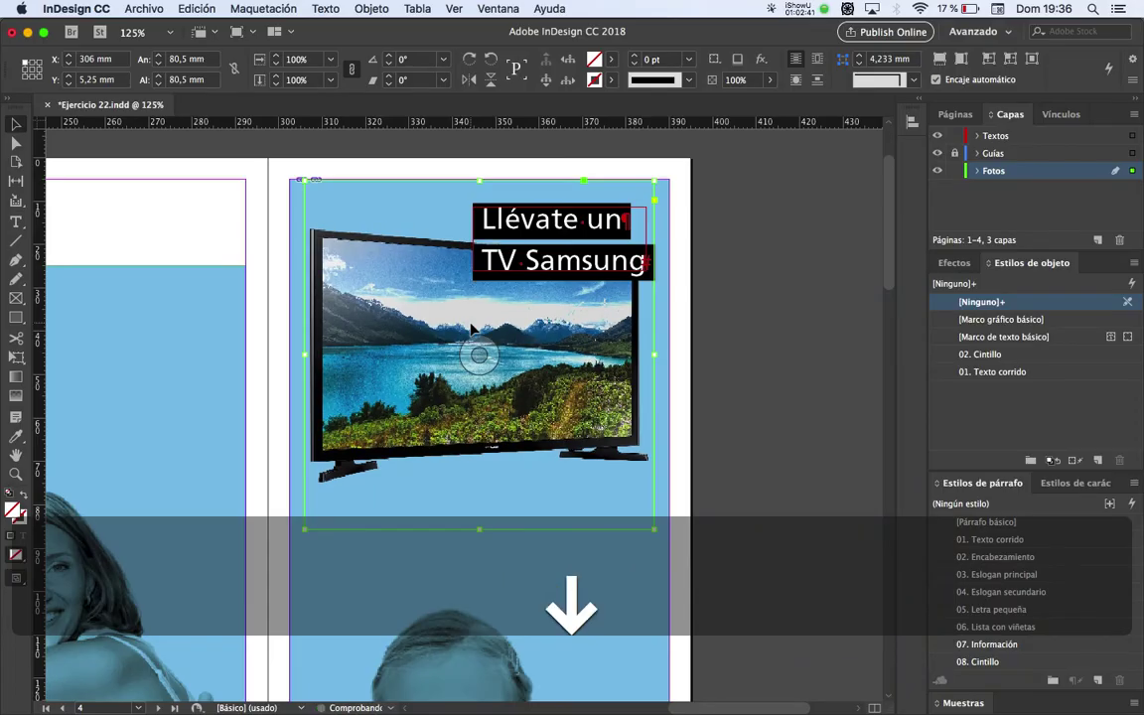
key("super+Tab")
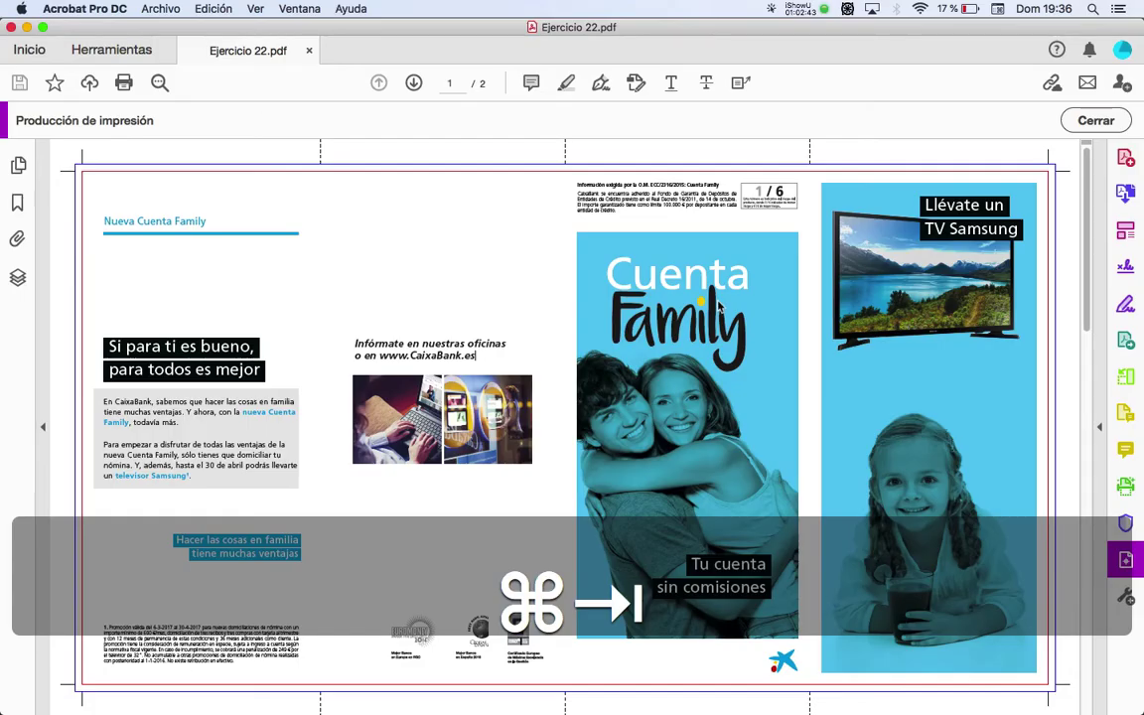
key("super+Tab")
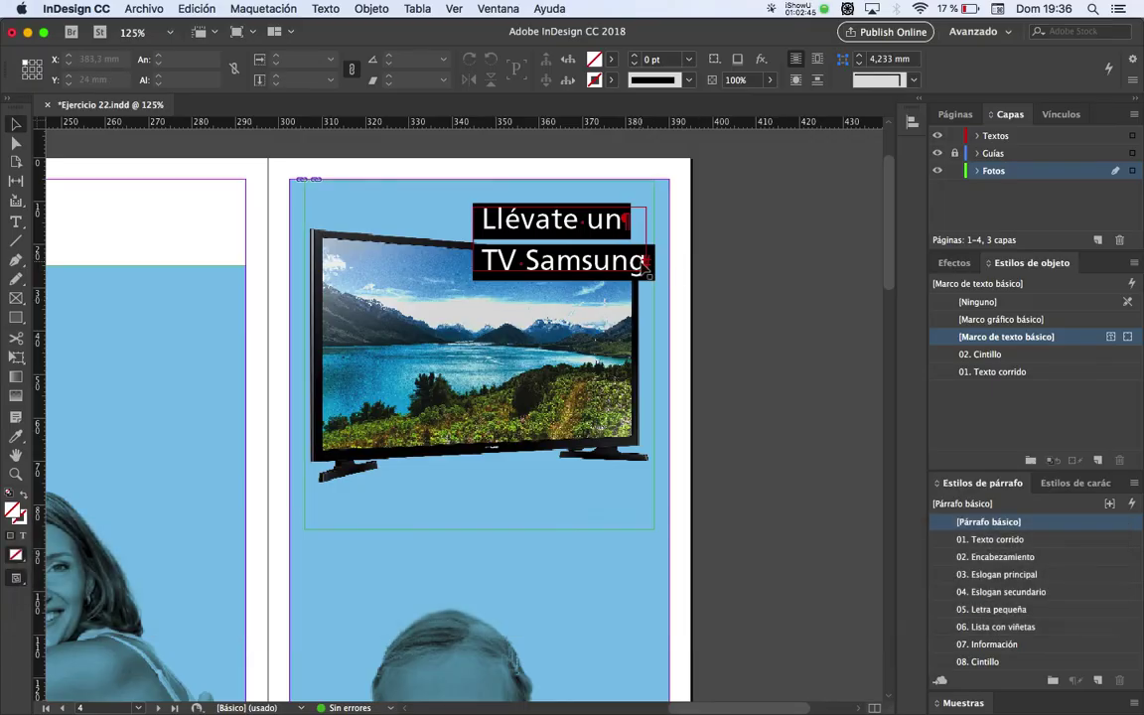
Shift the page 4 slogan back to X 342.7 mm and compare it with the reference PDF
key("shift+Left")
key("Right")
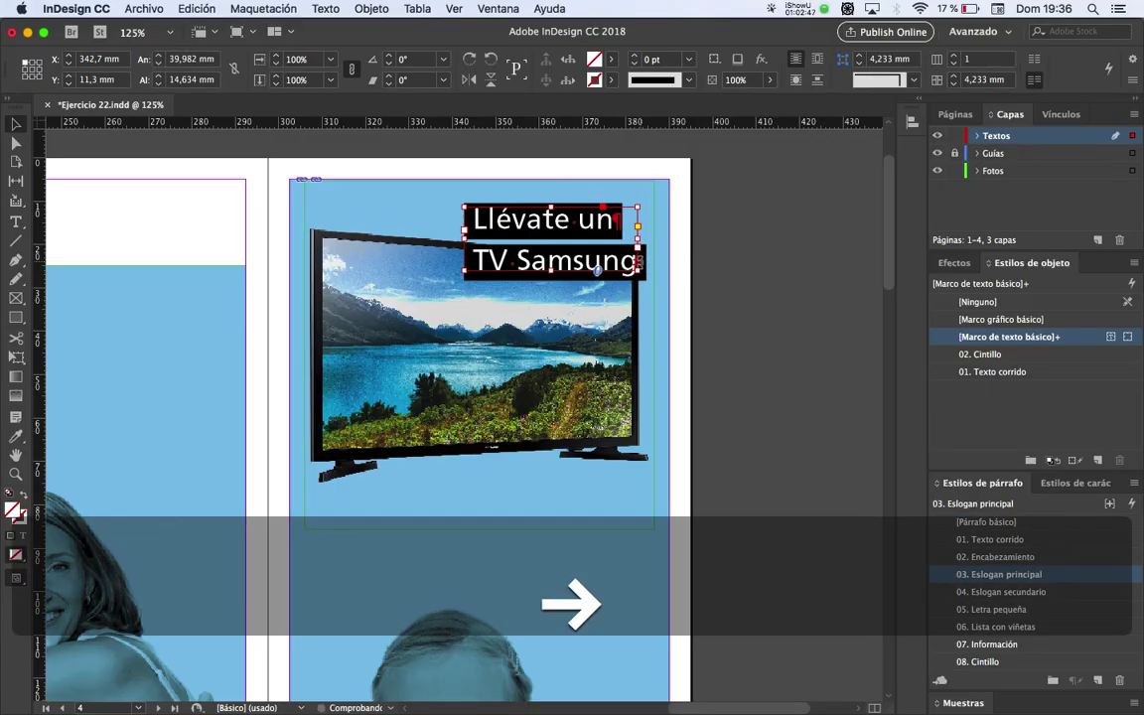
key("super+Tab")
key("super+Tab")
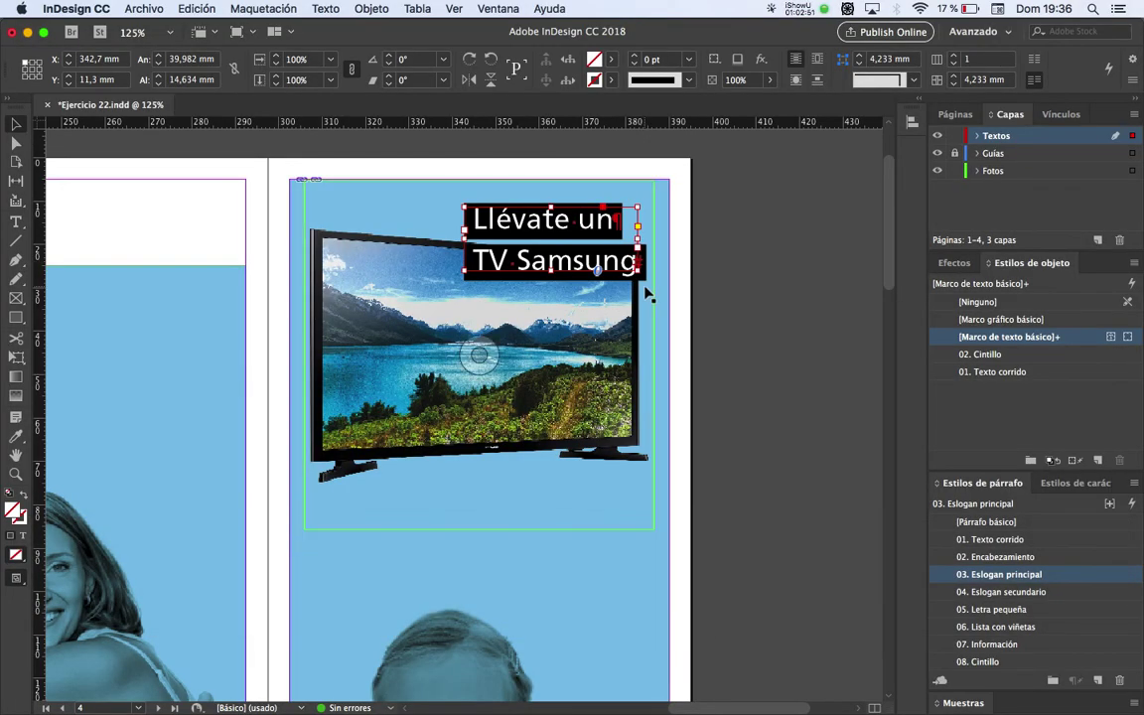
Shrink the TV frame to about 78 mm square, lower it to Y 5.75 mm, and save the document
left_click(648, 460)
left_click_drag(654, 528, 642, 518)
key("Down")
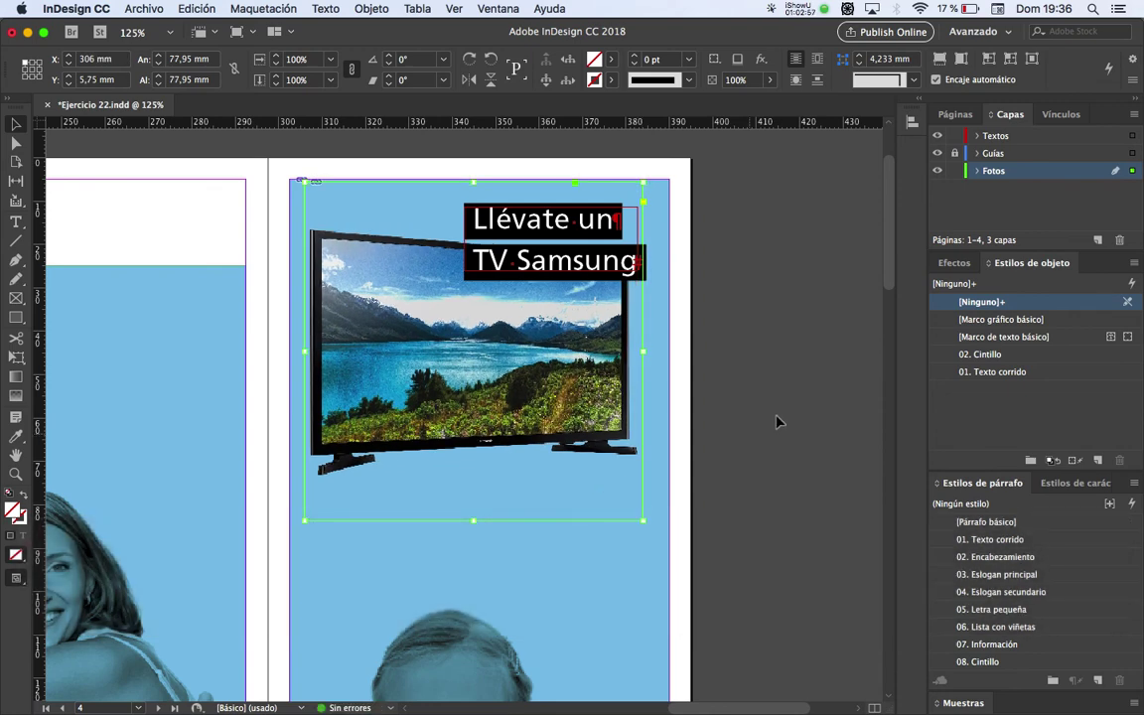
scroll(777, 422, "down", 2)
left_click_drag(549, 437, 612, 378)
key("super+s")
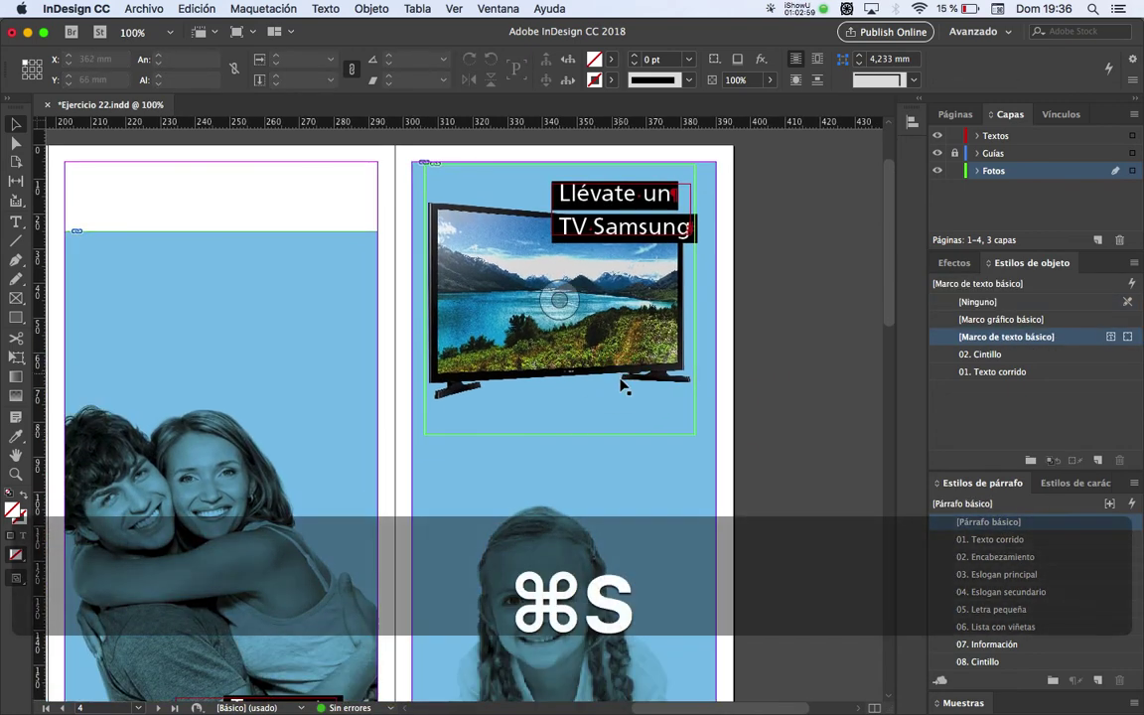
Select the first empty image frame under the "Infórmate en nuestras oficinas" text on page 2
scroll(622, 384, "down", 2)
key("space")
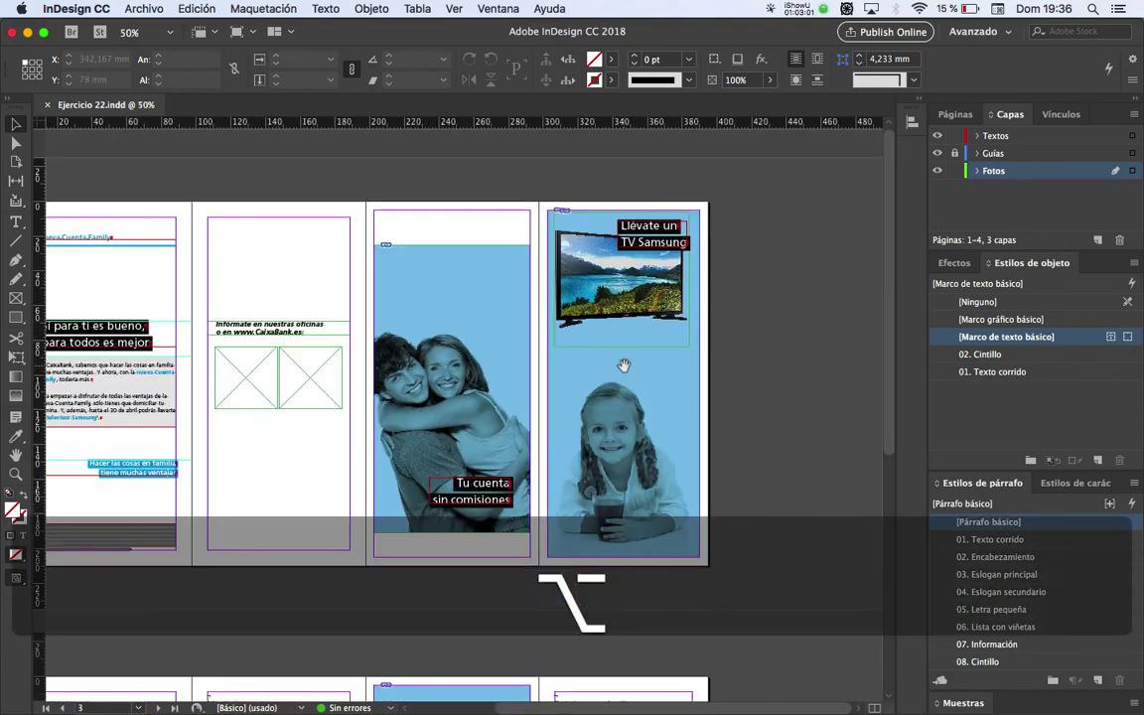
left_click_drag(624, 366, 705, 362)
left_click(332, 375)
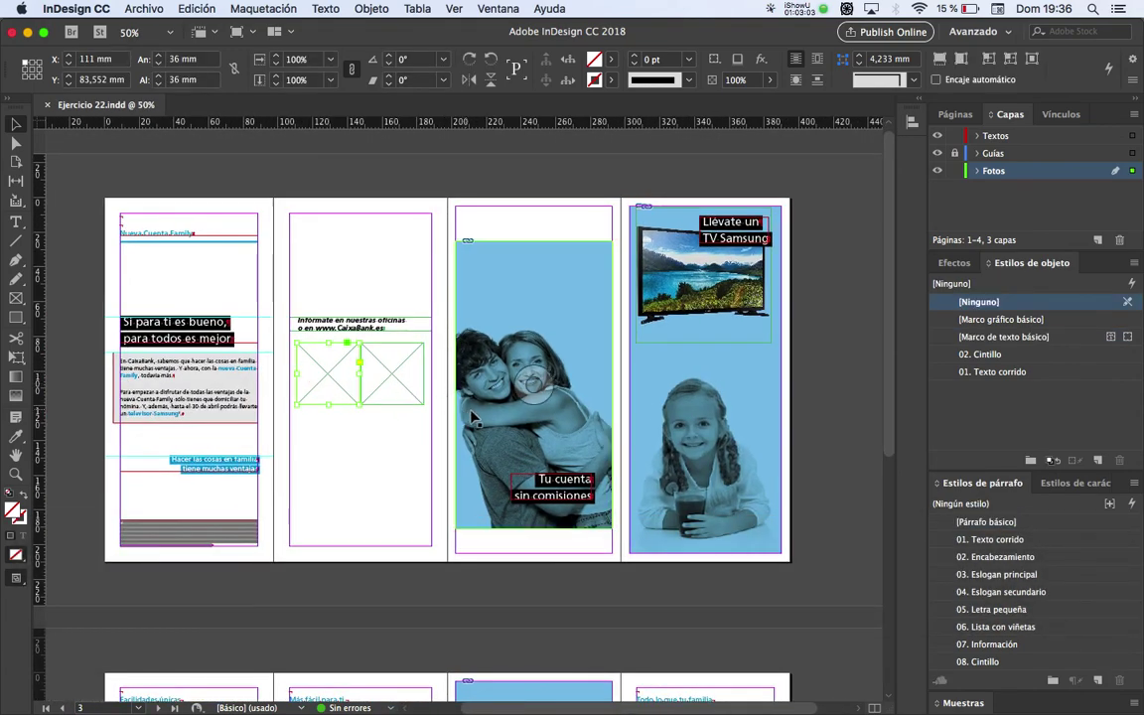